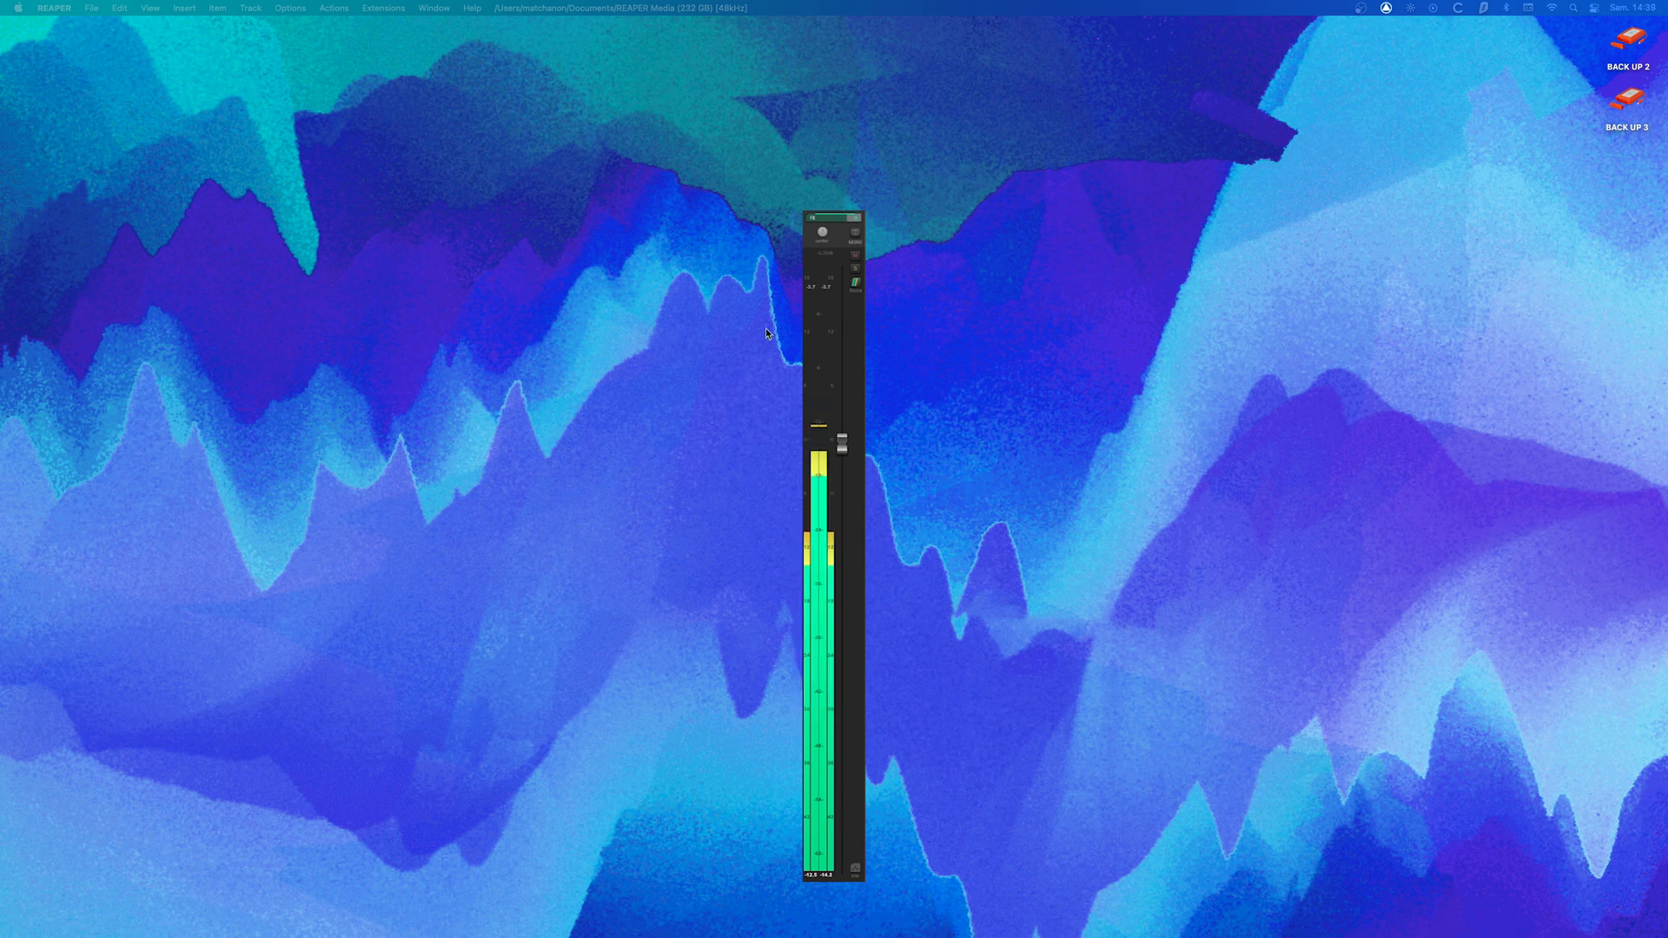
- Import ANNA VO.wav onto a new track at the project start and play it from about 2 seconds
click(1553, 912)
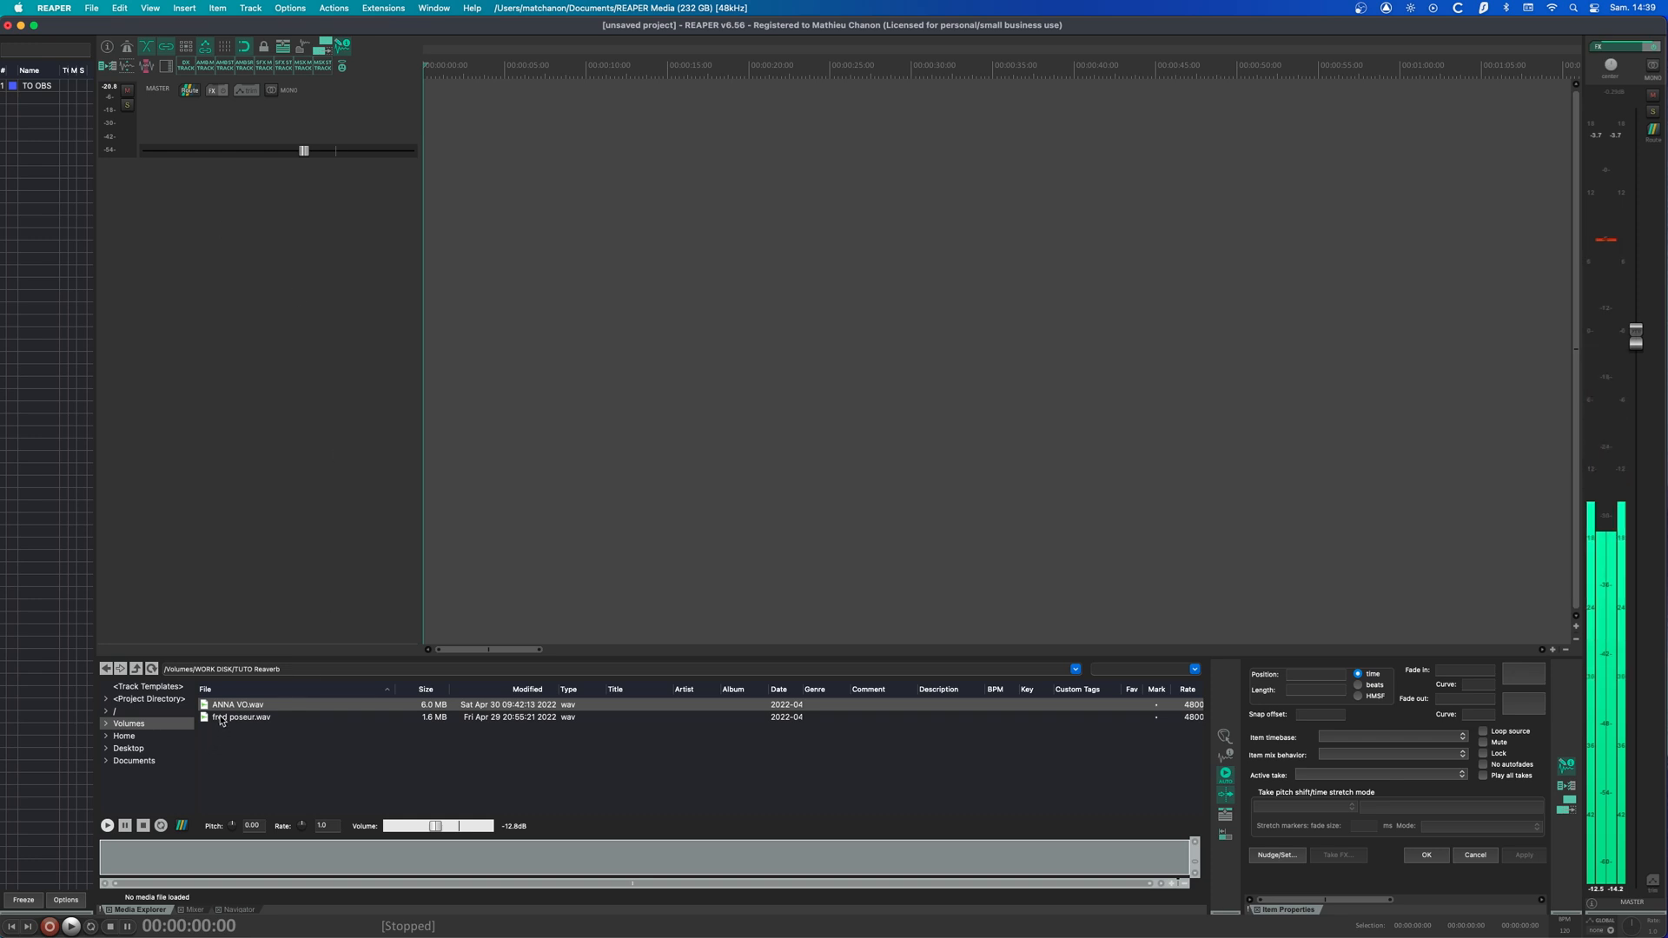
drag(224, 707, 425, 225)
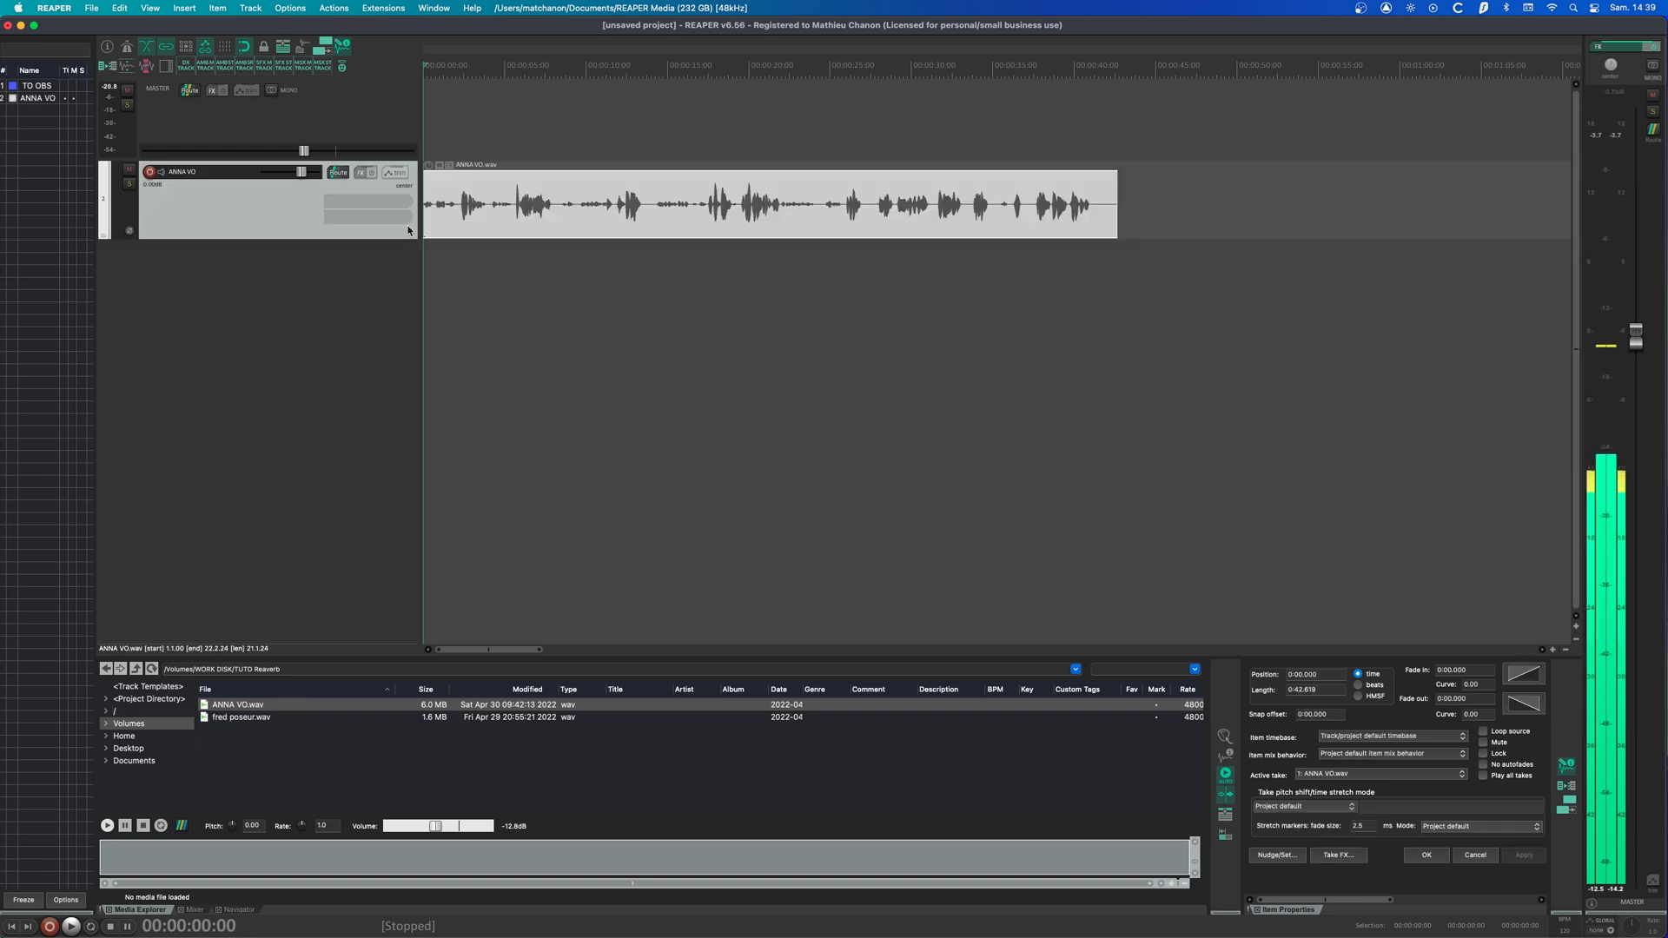
click(462, 216)
key(space)
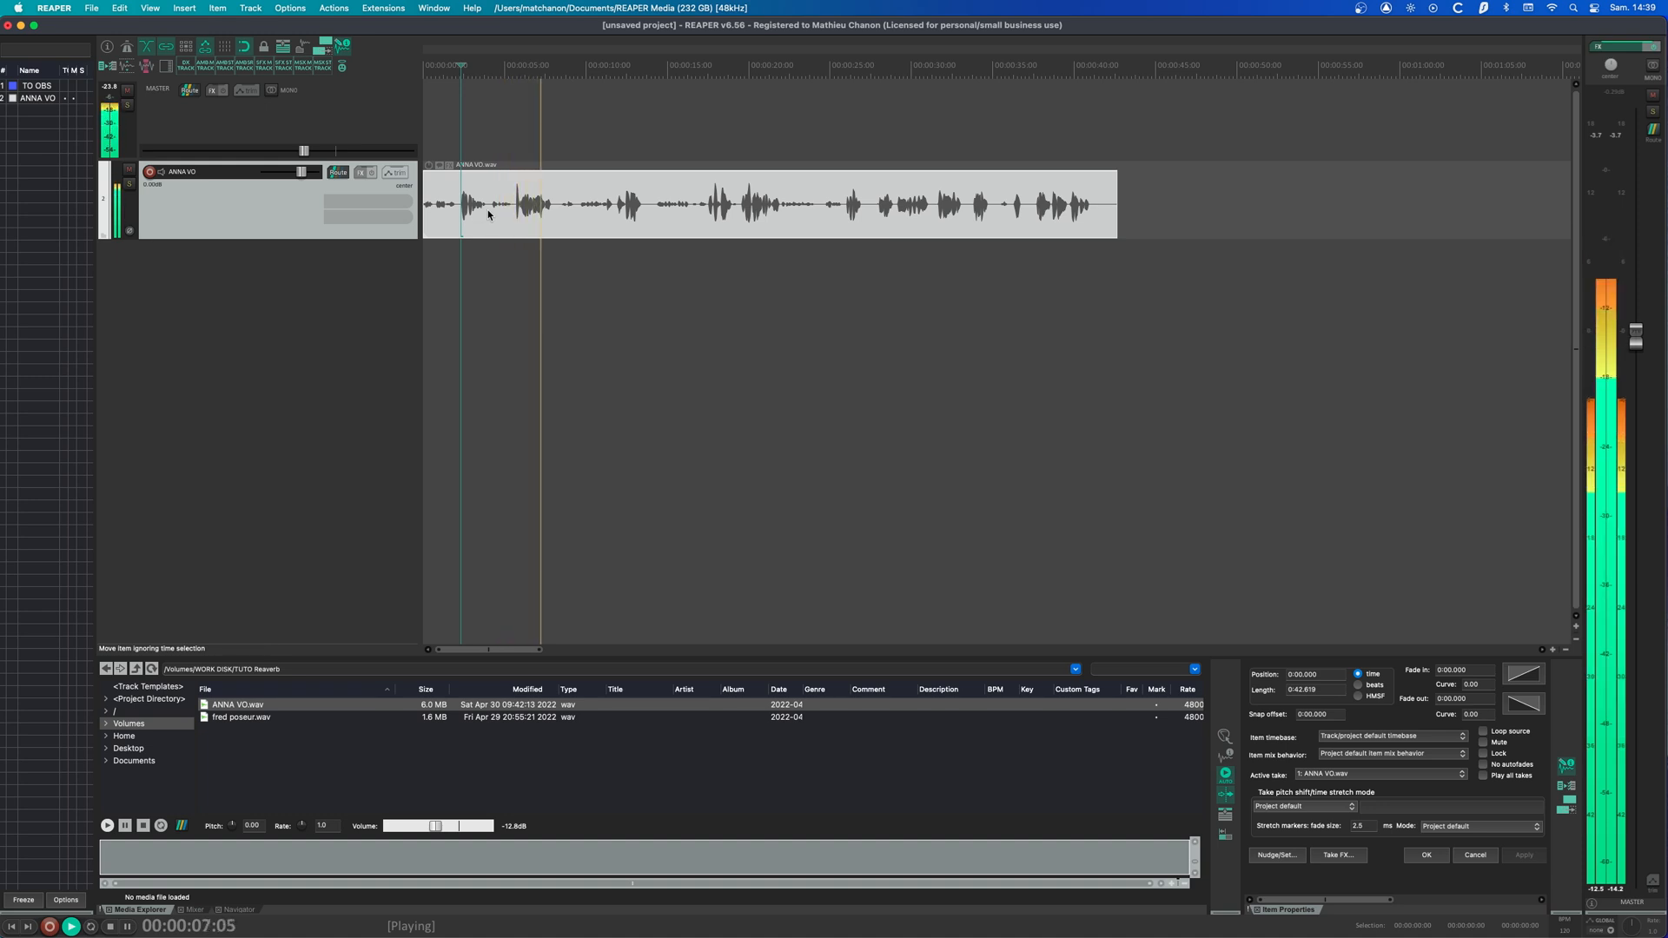
key(space)
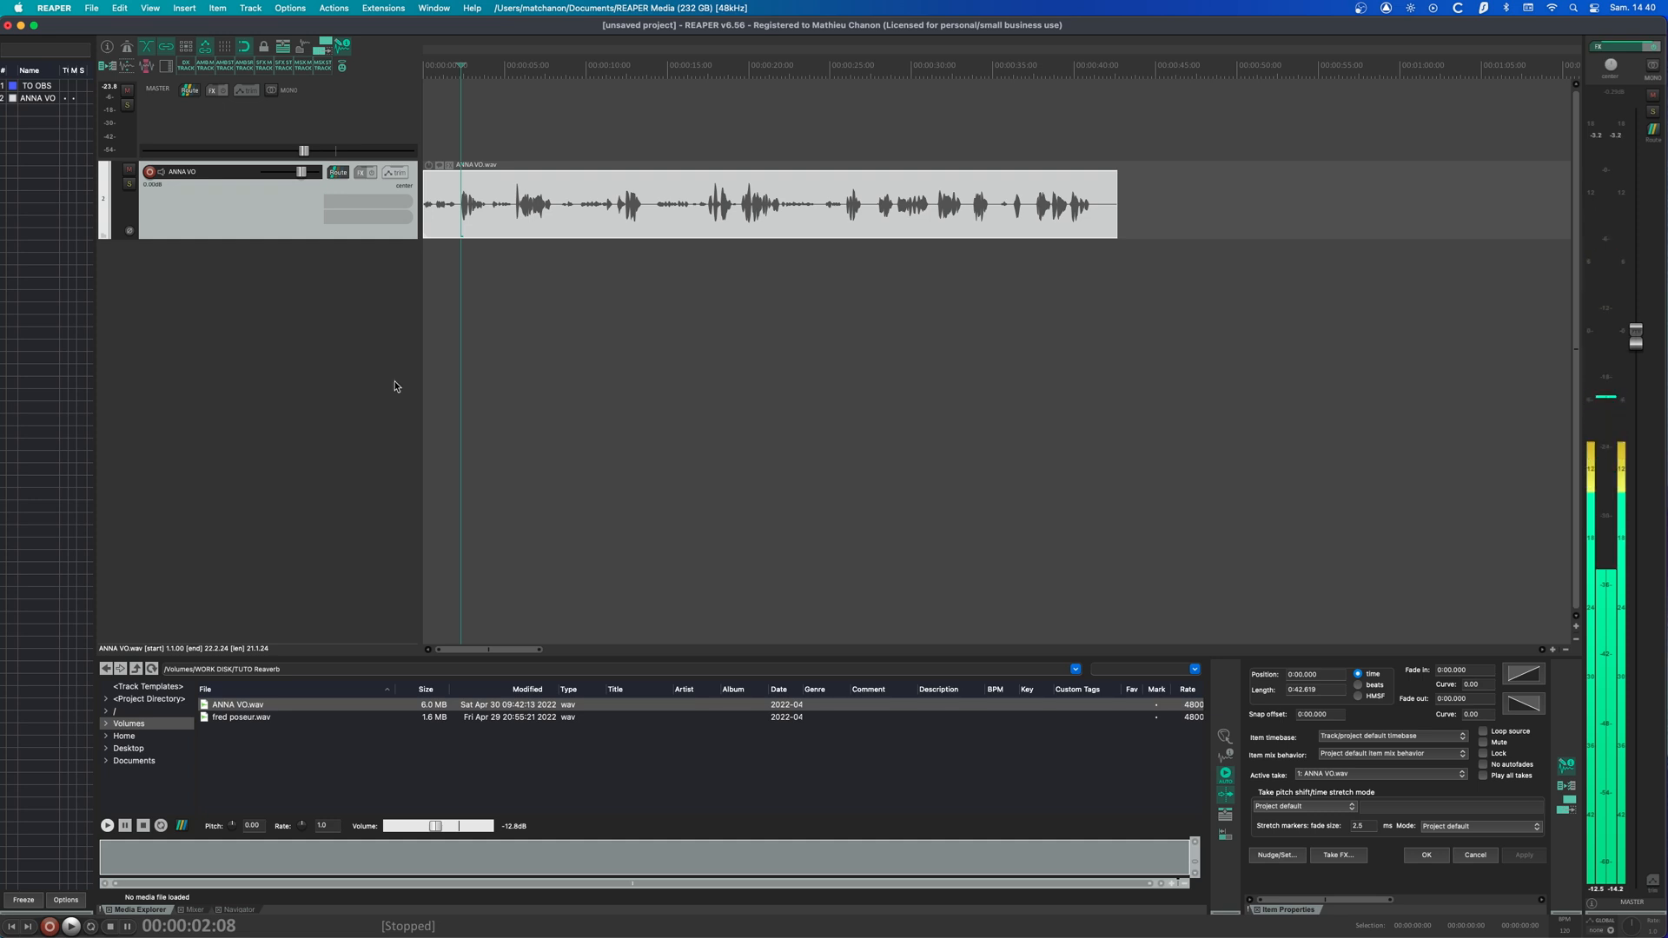
- Add a new empty track below ANNA VO and insert the ReaVerb effect on it, moving its window clear of the tracks
double_click(357, 344)
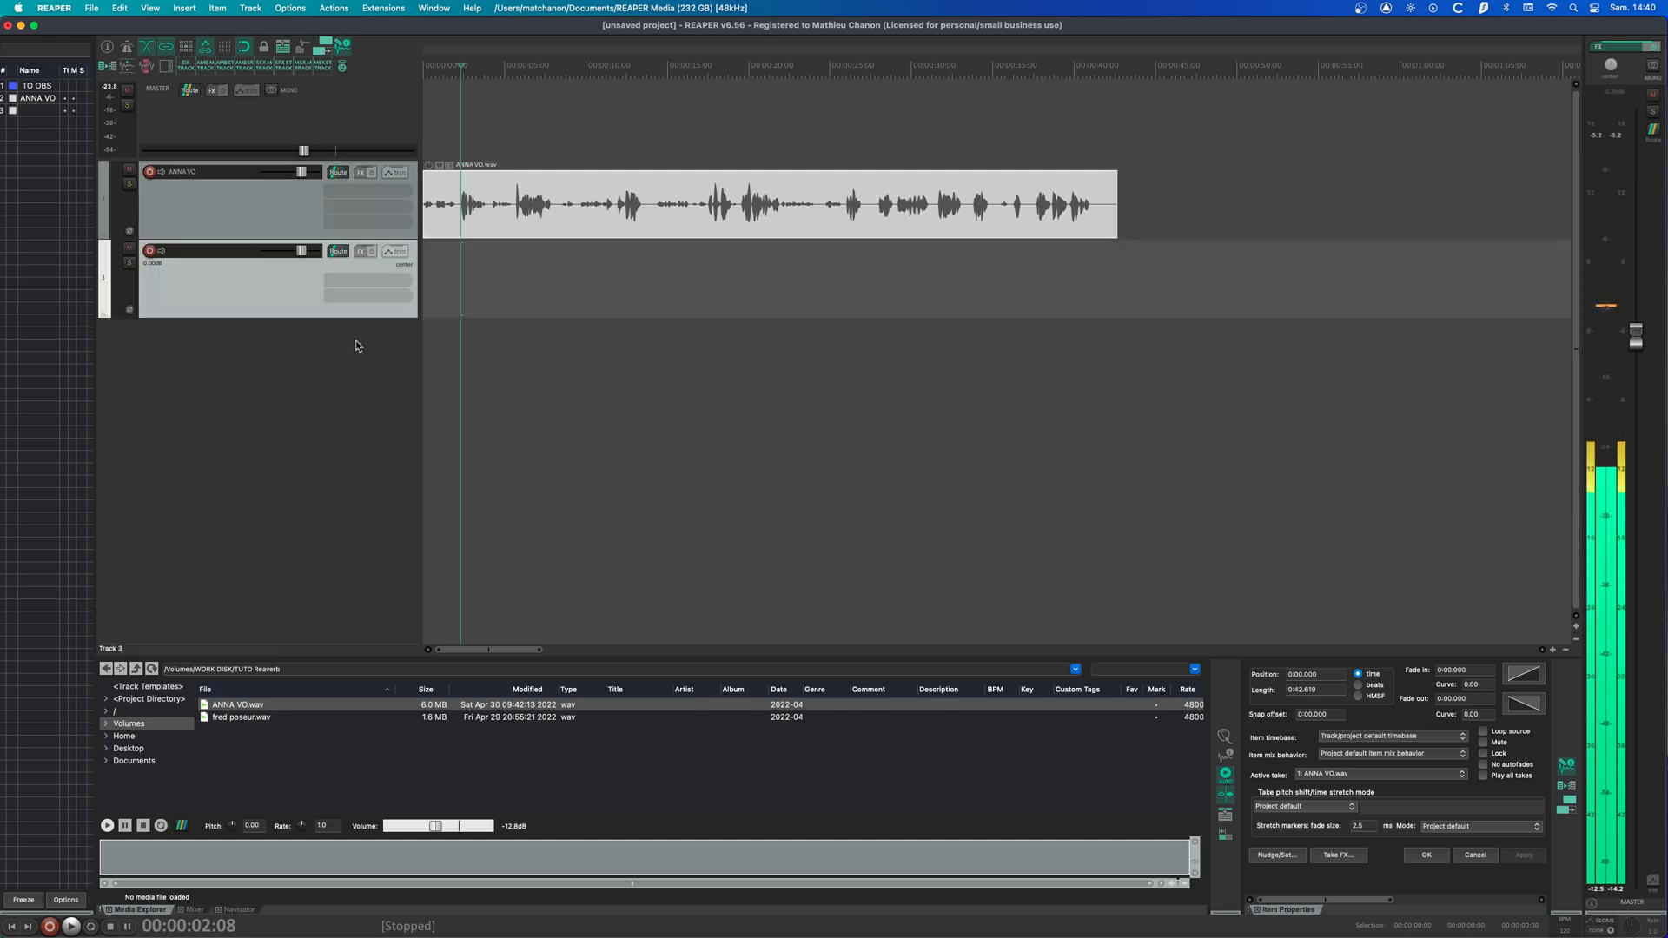
click(360, 251)
mouse_move(409, 267)
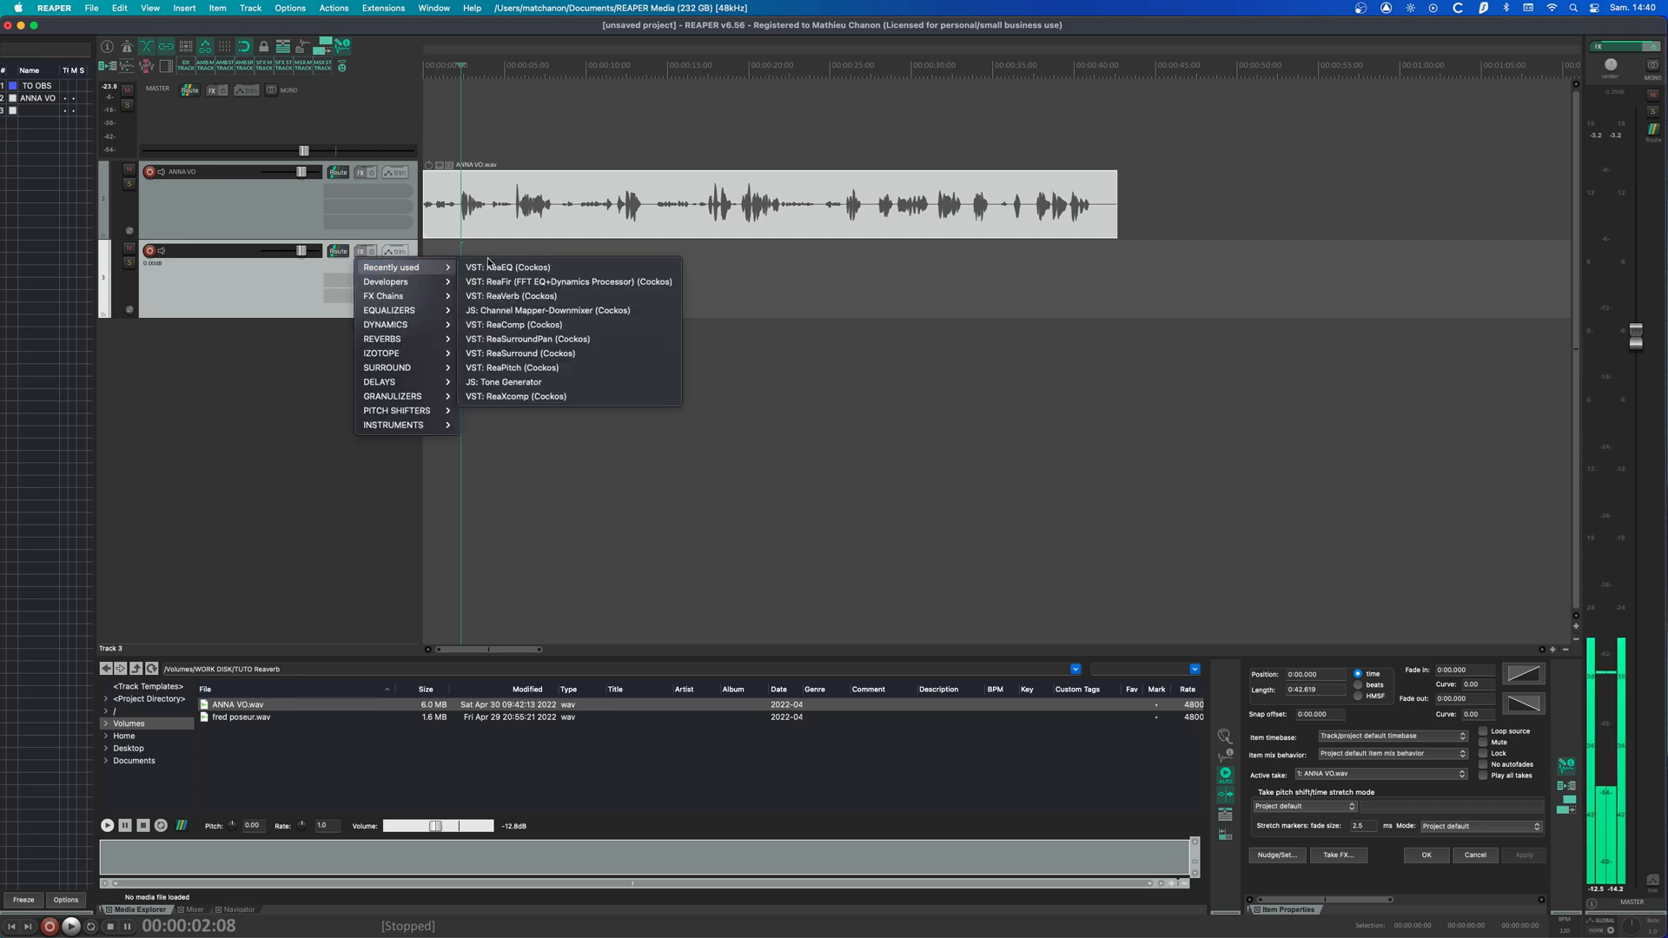
click(508, 299)
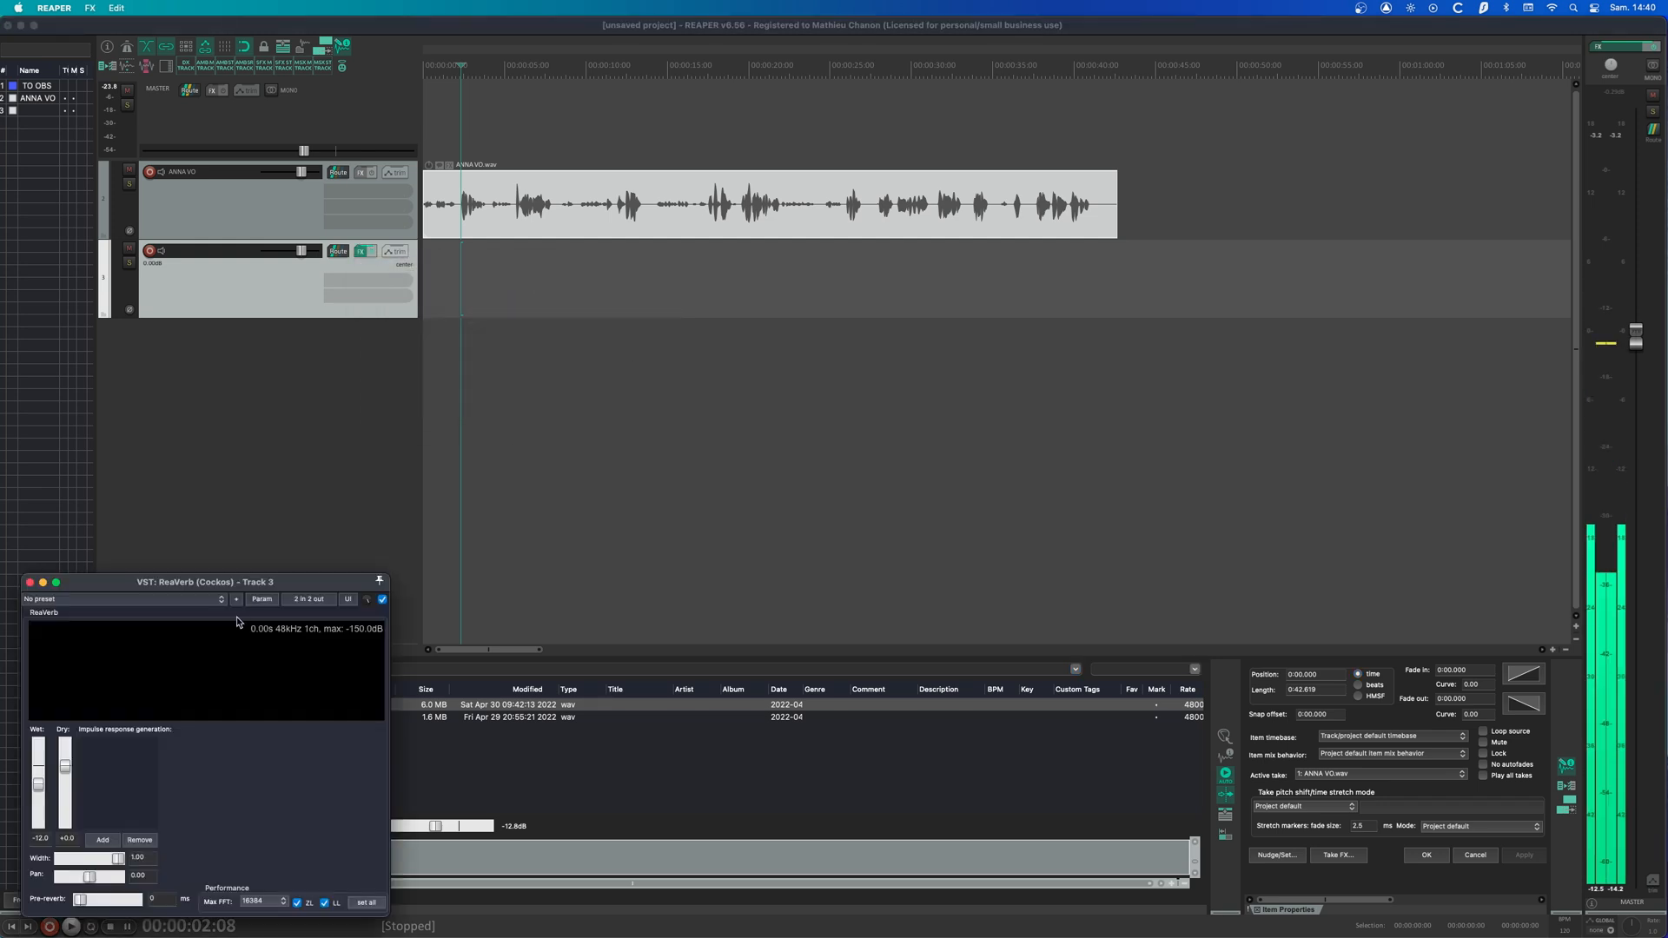
drag(295, 582, 942, 295)
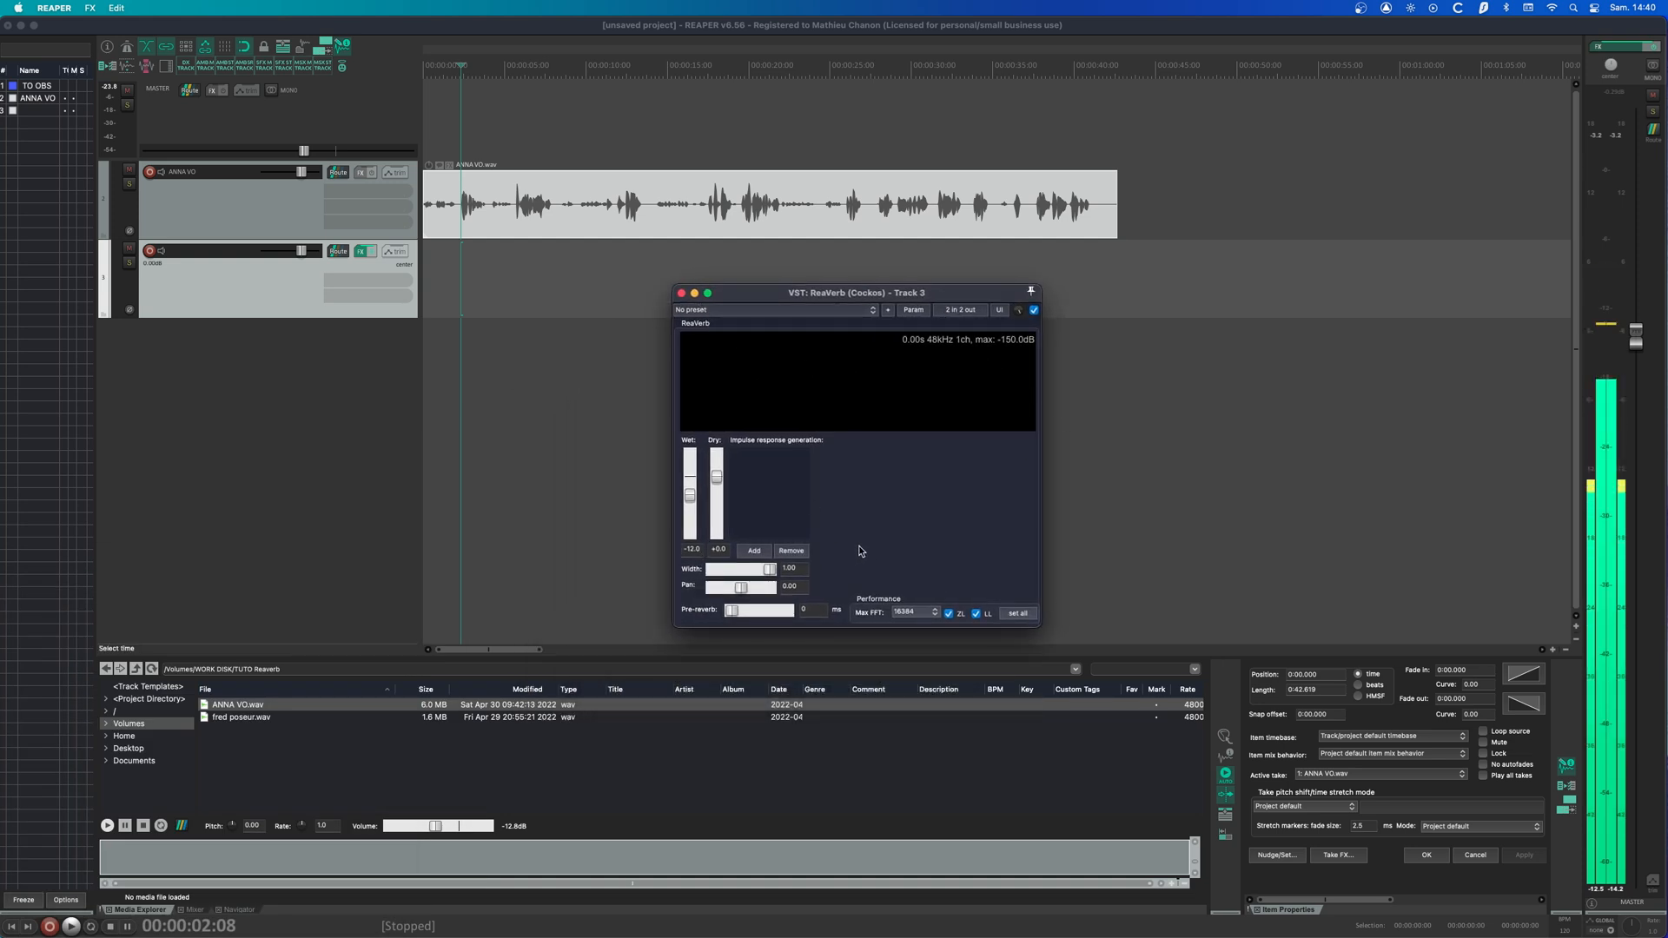
drag(765, 297, 777, 294)
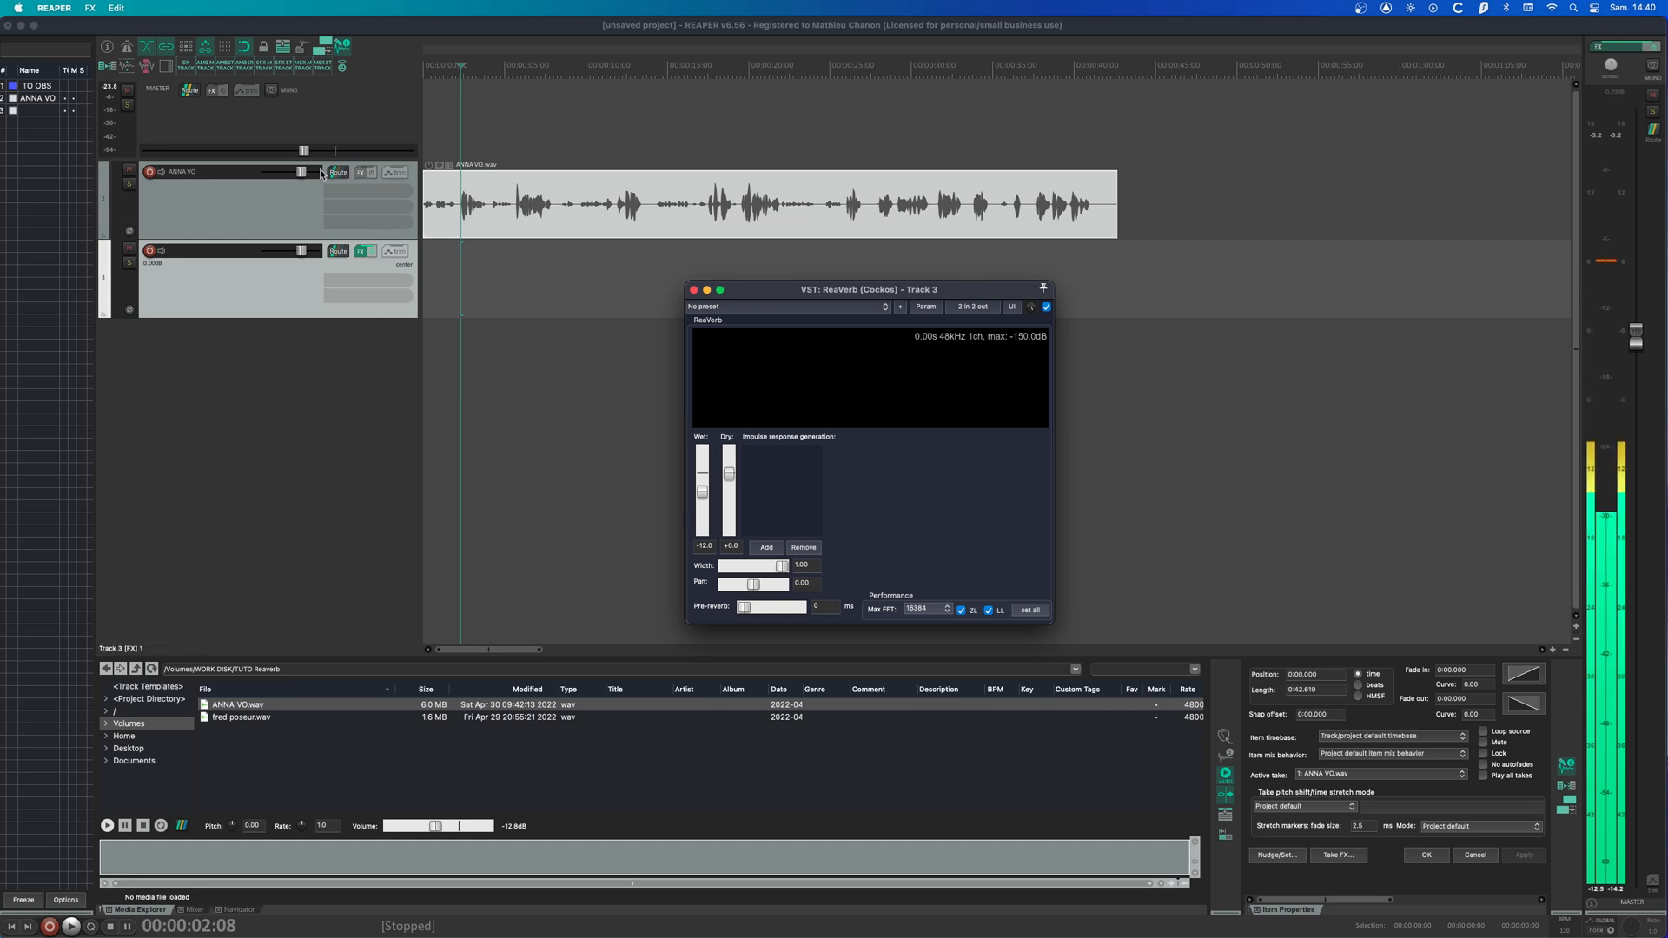
- Create a send from ANNA VO to the reverb track, using mono source channel 1 into channels 1/2
click(353, 220)
drag(338, 172, 338, 253)
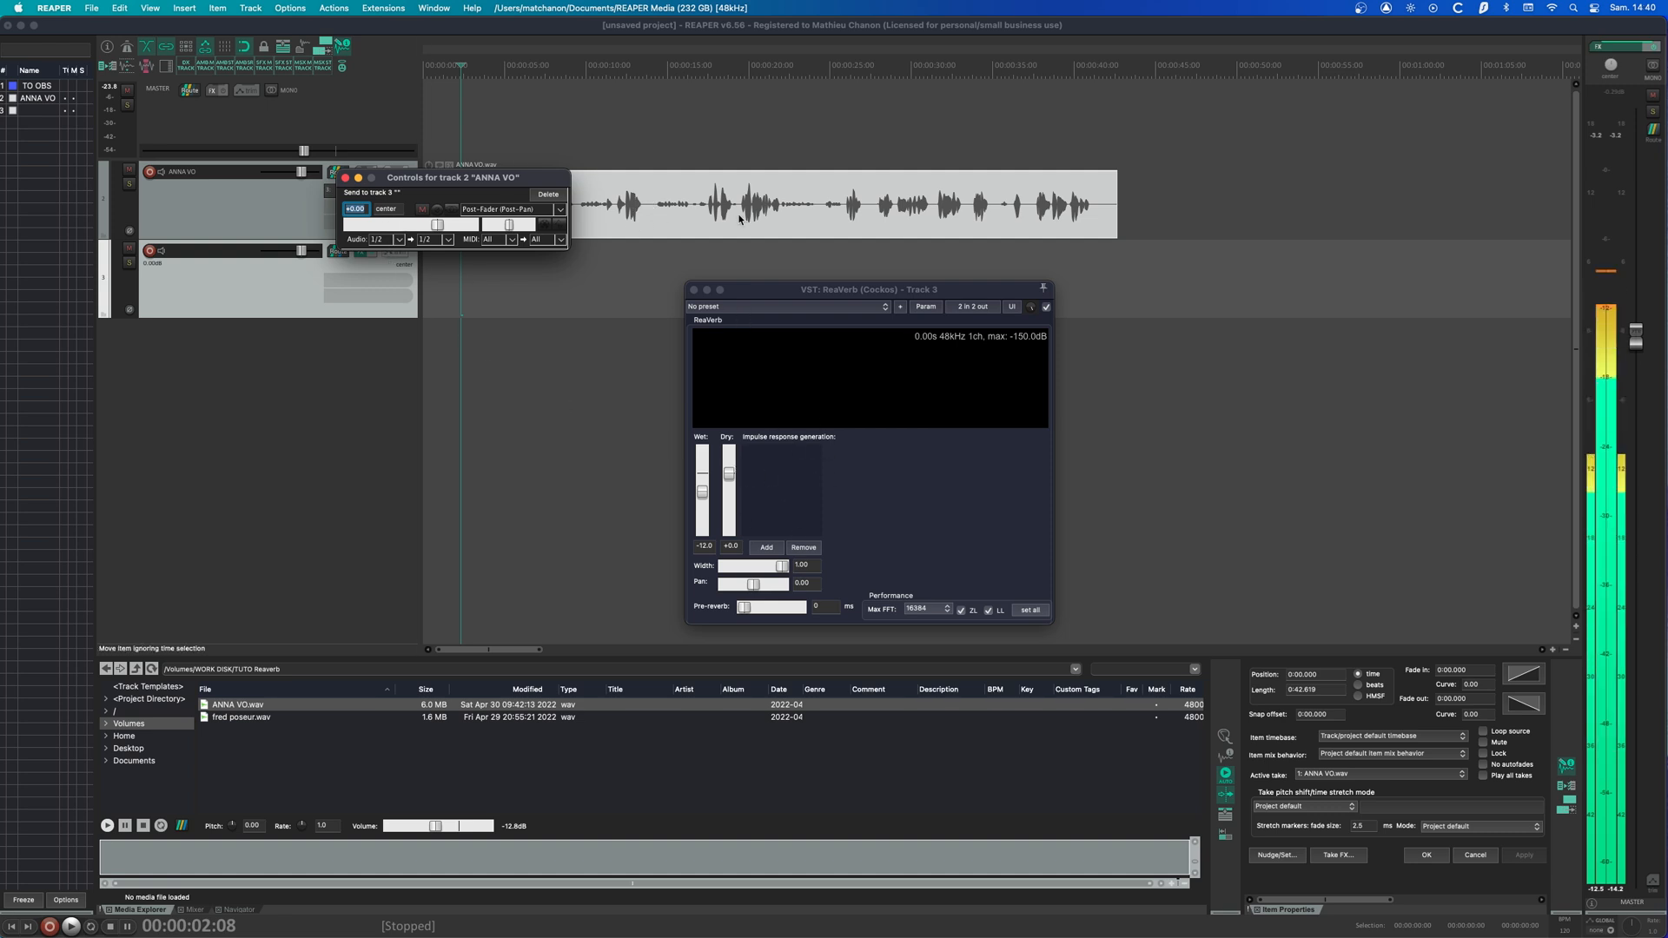
click(406, 241)
mouse_move(451, 270)
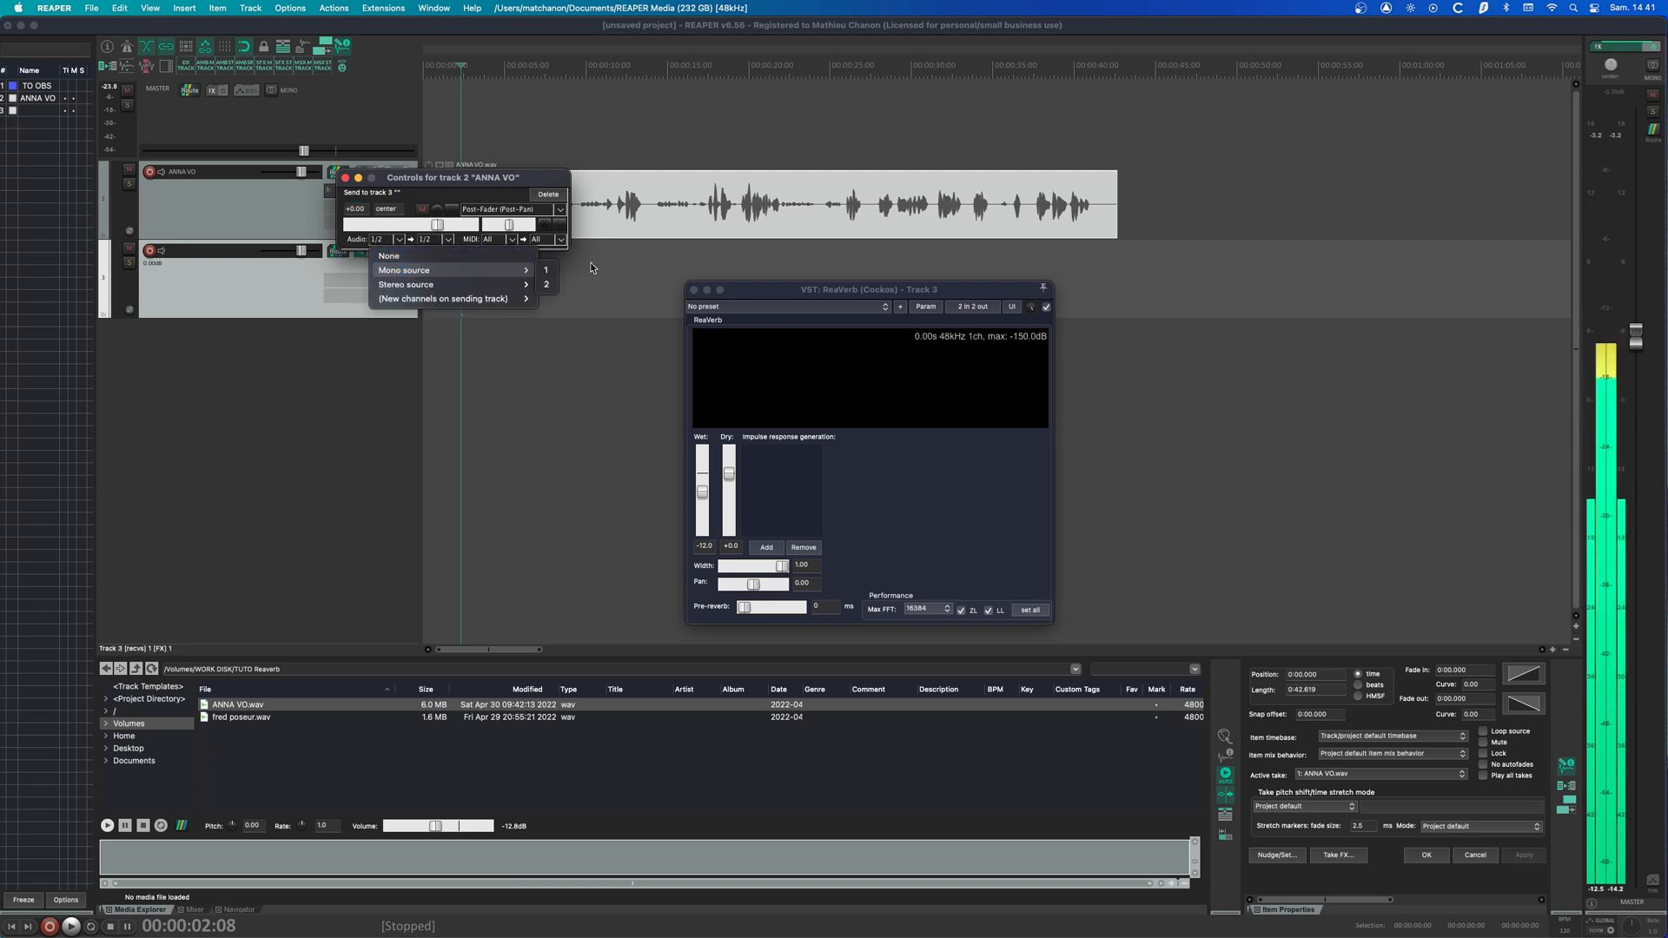
click(554, 273)
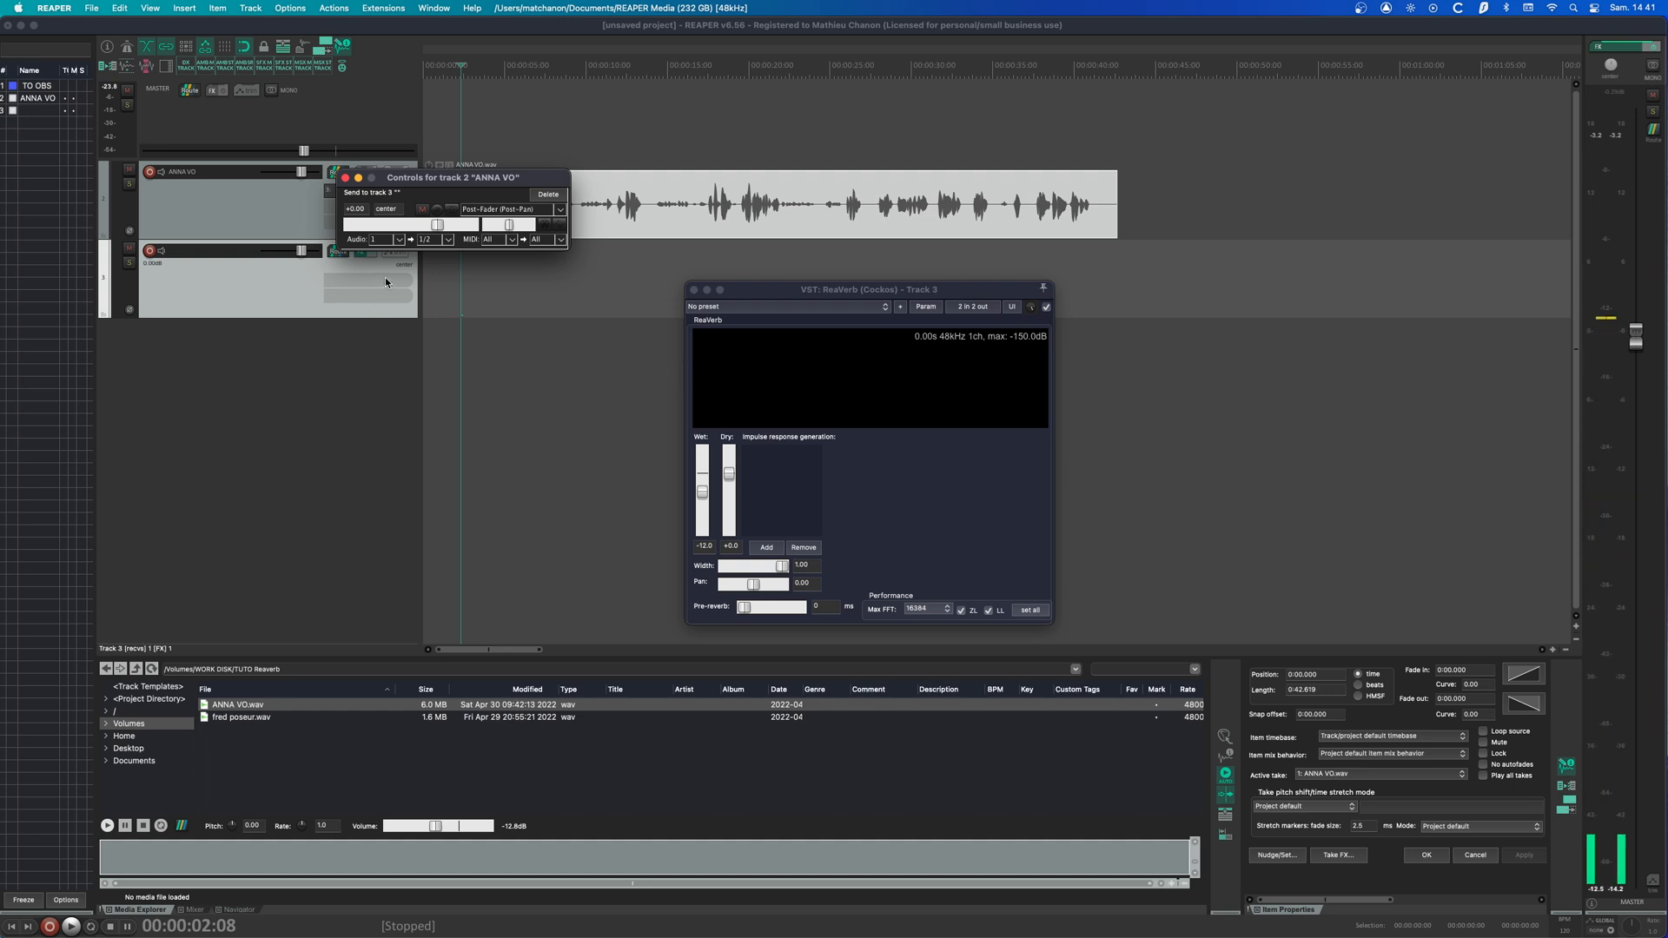
click(345, 178)
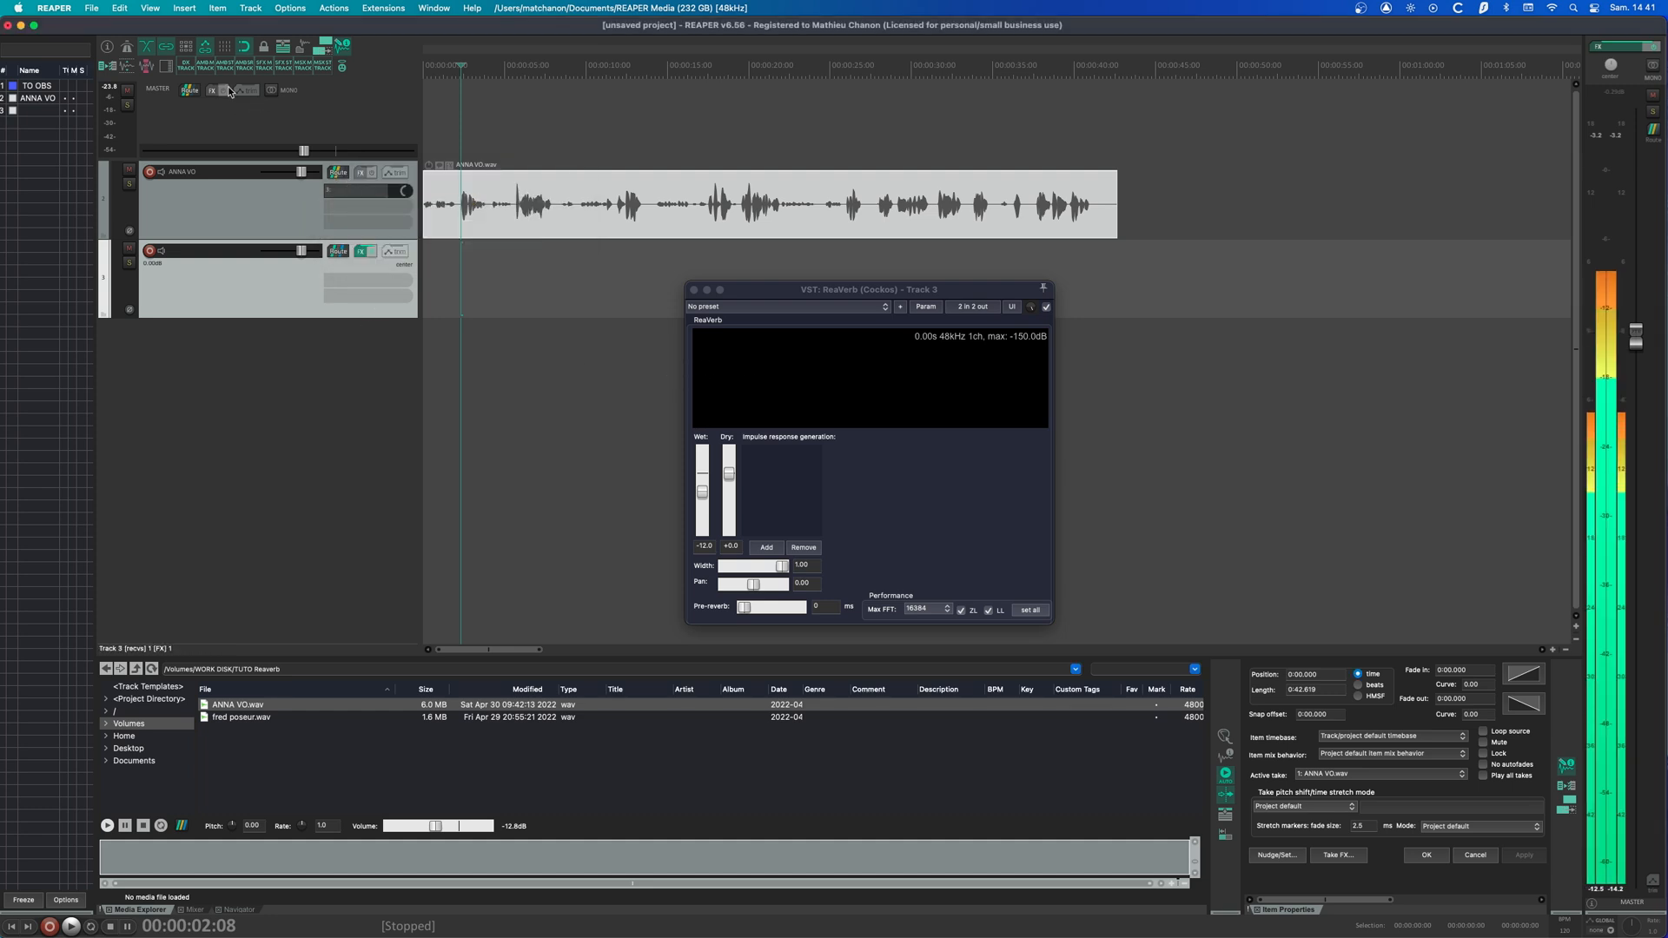
- Add a send from the reverb track to the TO OBS track
click(194, 98)
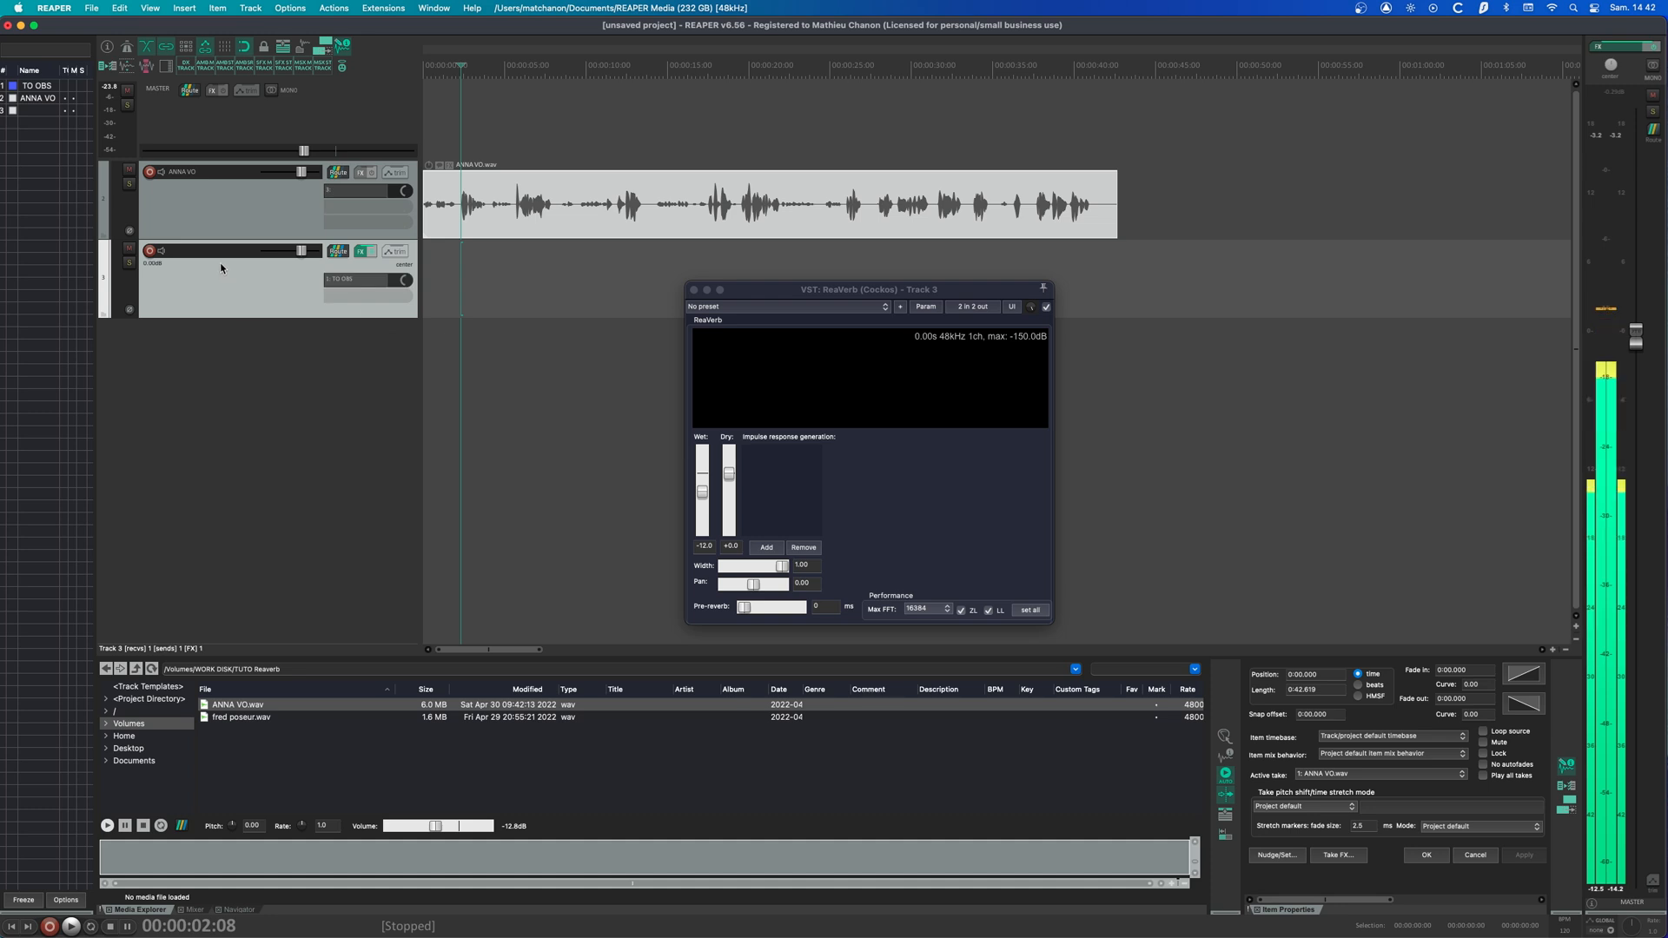
scroll(223, 266, right, 1)
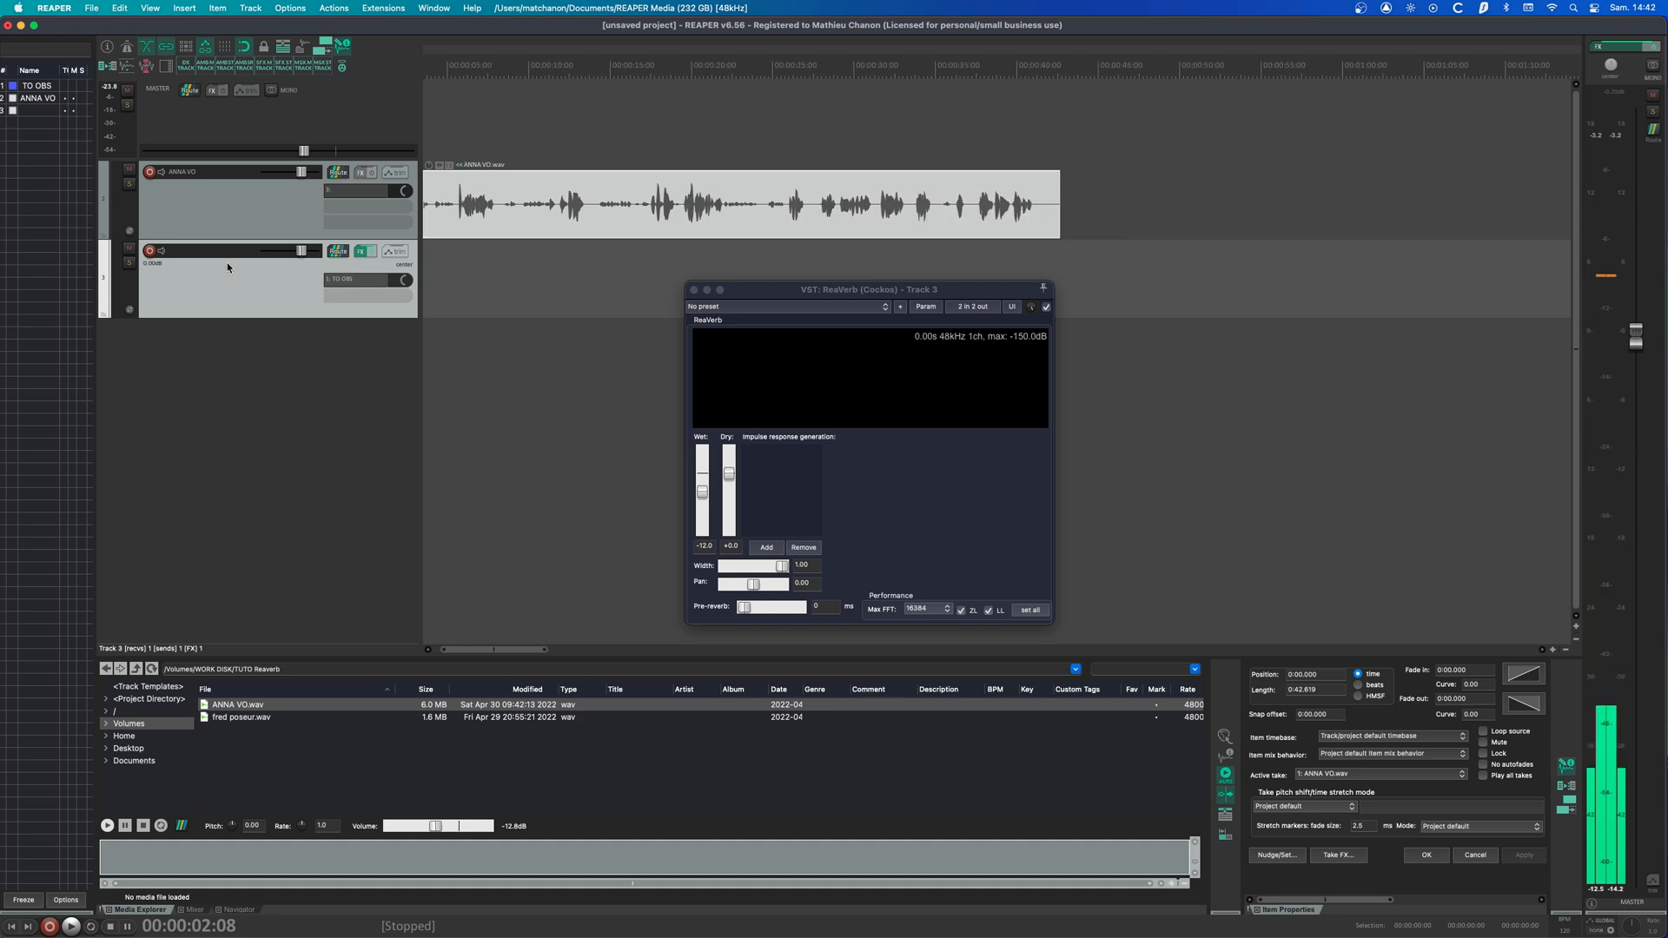
scroll(239, 267, left, 1)
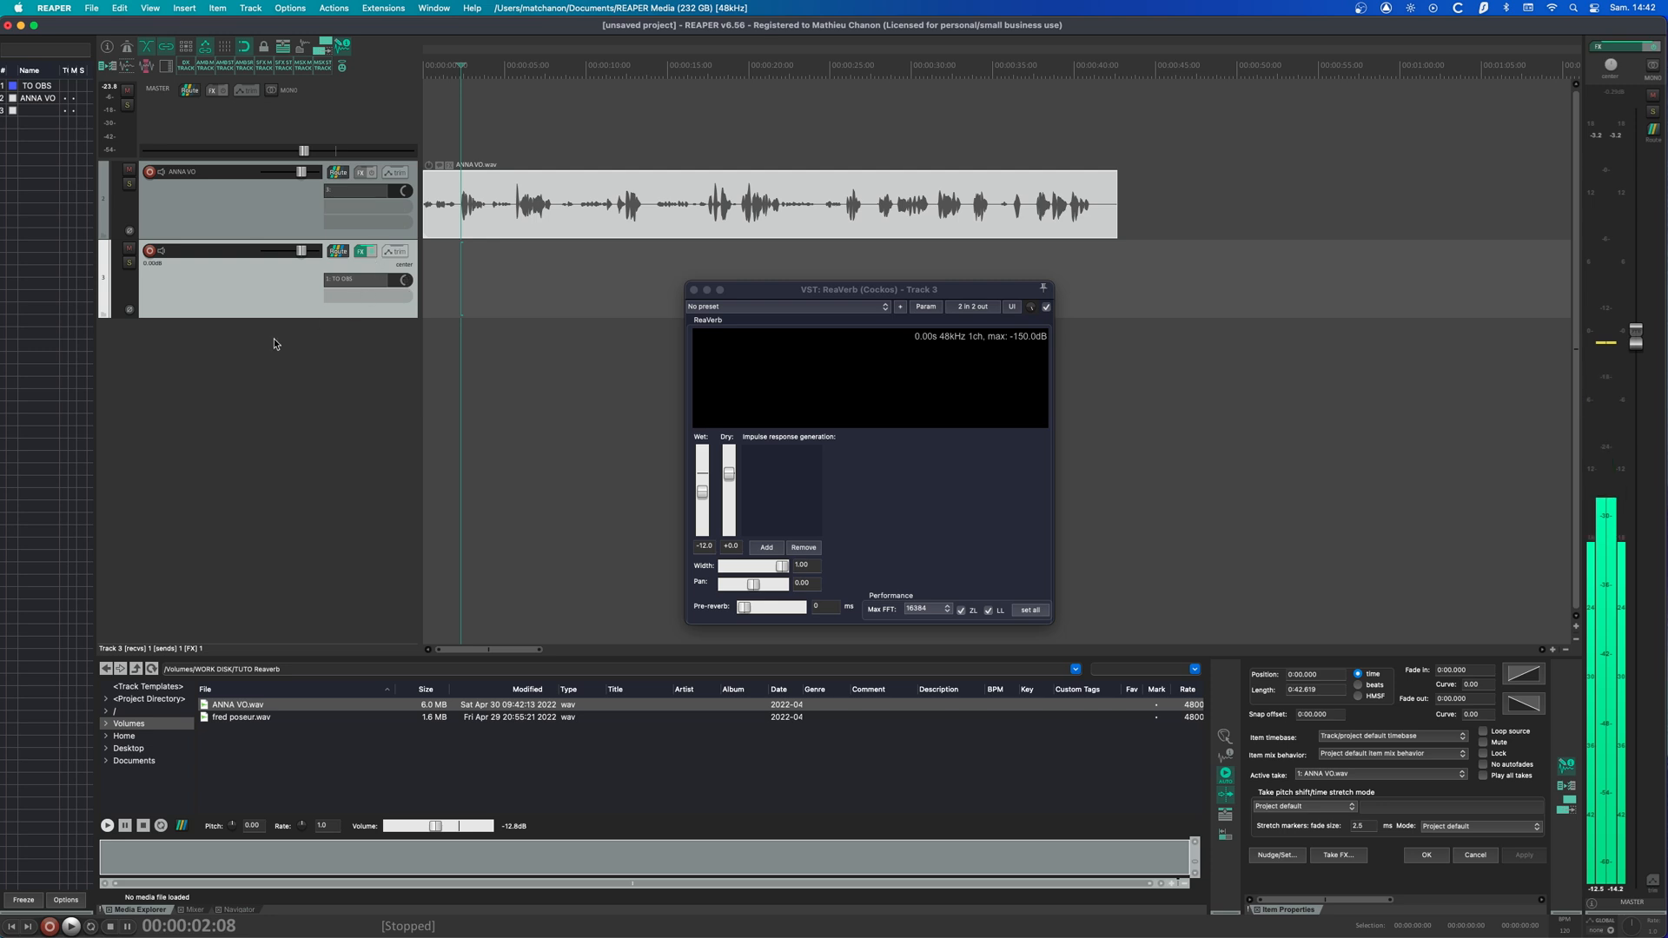
scroll(274, 344, up, 2)
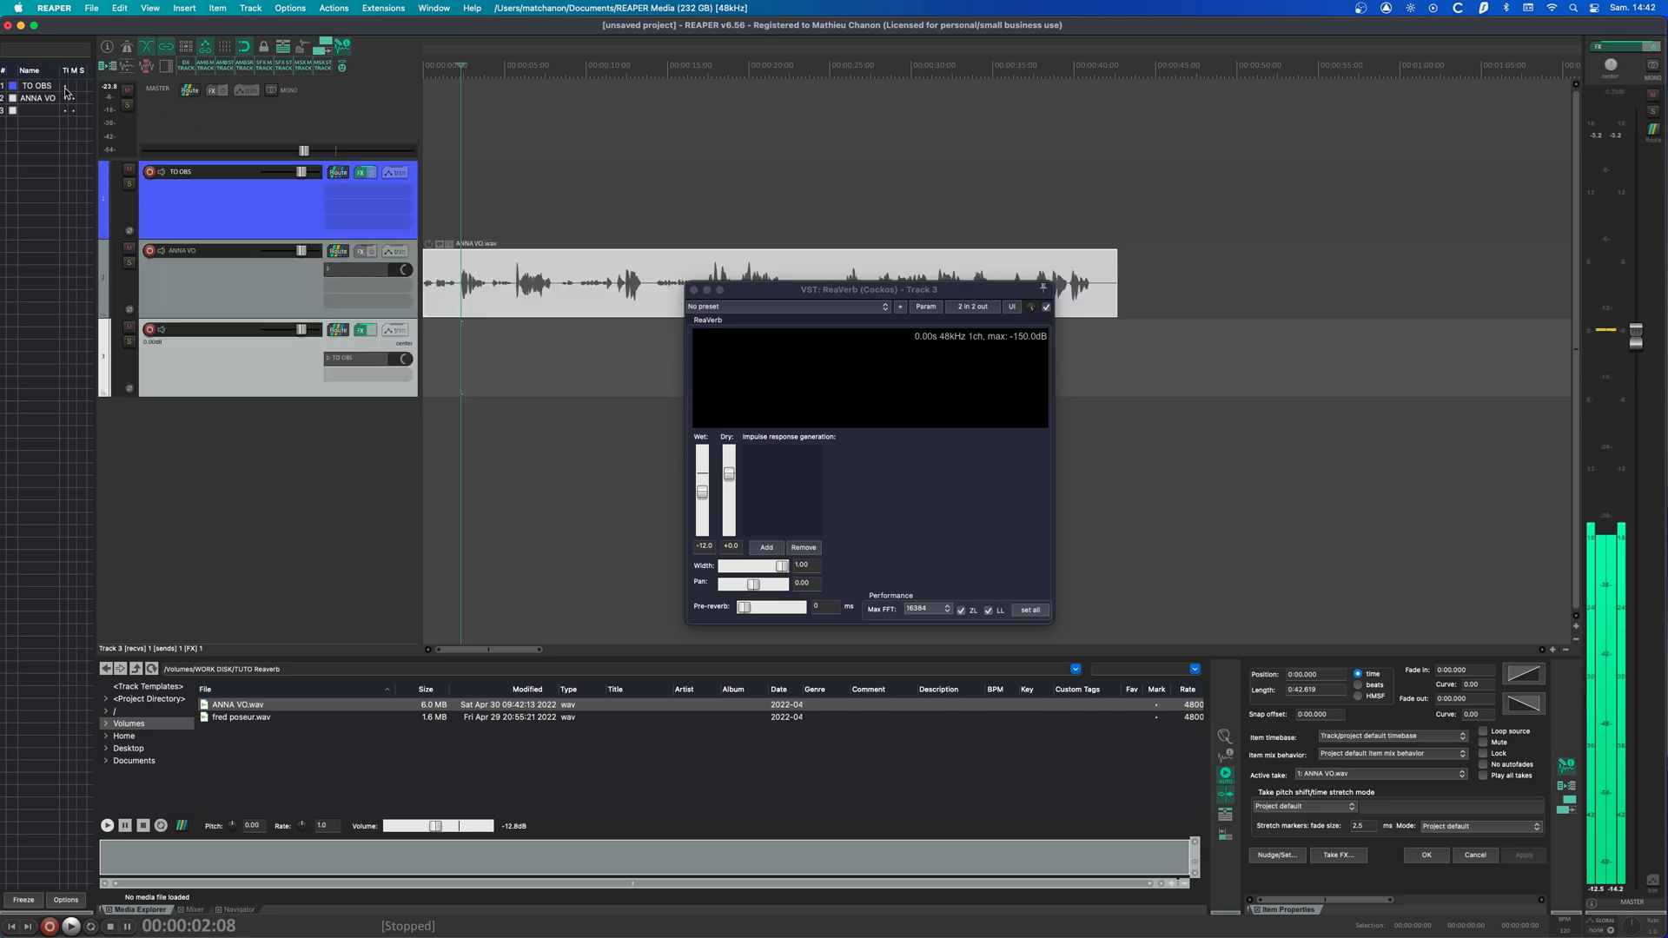
scroll(209, 272, down, 2)
- Select the ANNA VO and reverb tracks together and recolour them, ANNA VO blue and the reverb track purple
click(221, 222)
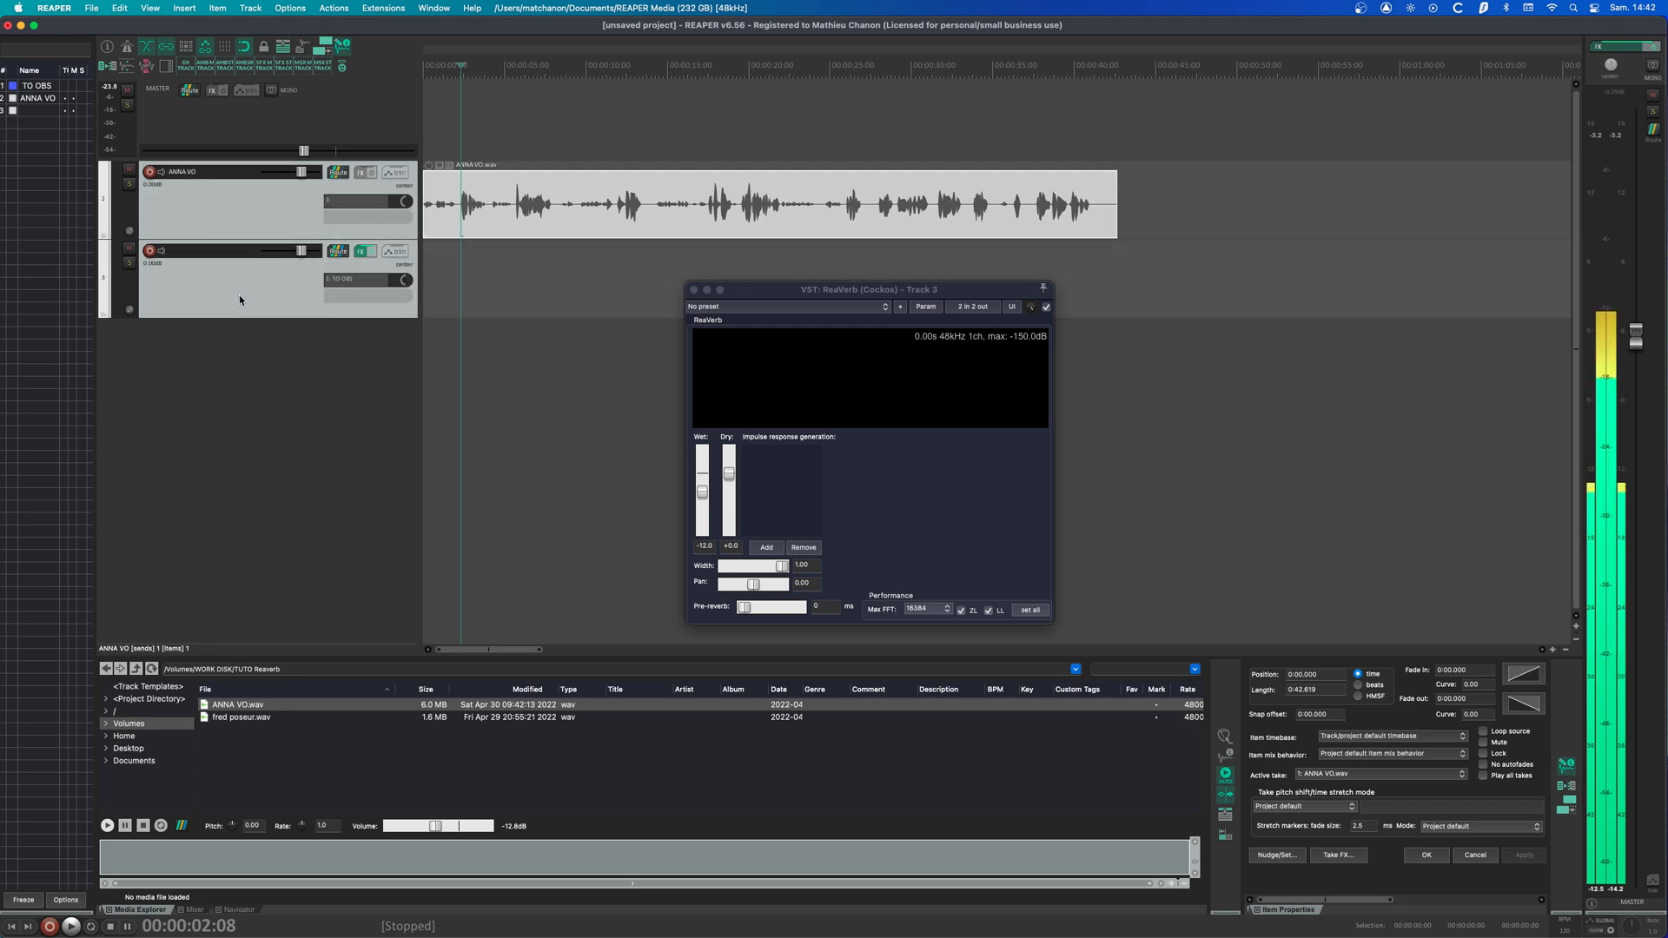
key(c)
key(c)
key(c)
key(c)
key(c)
key(c)
key(c)
key(c)
key(c)
key(c)
key(c)
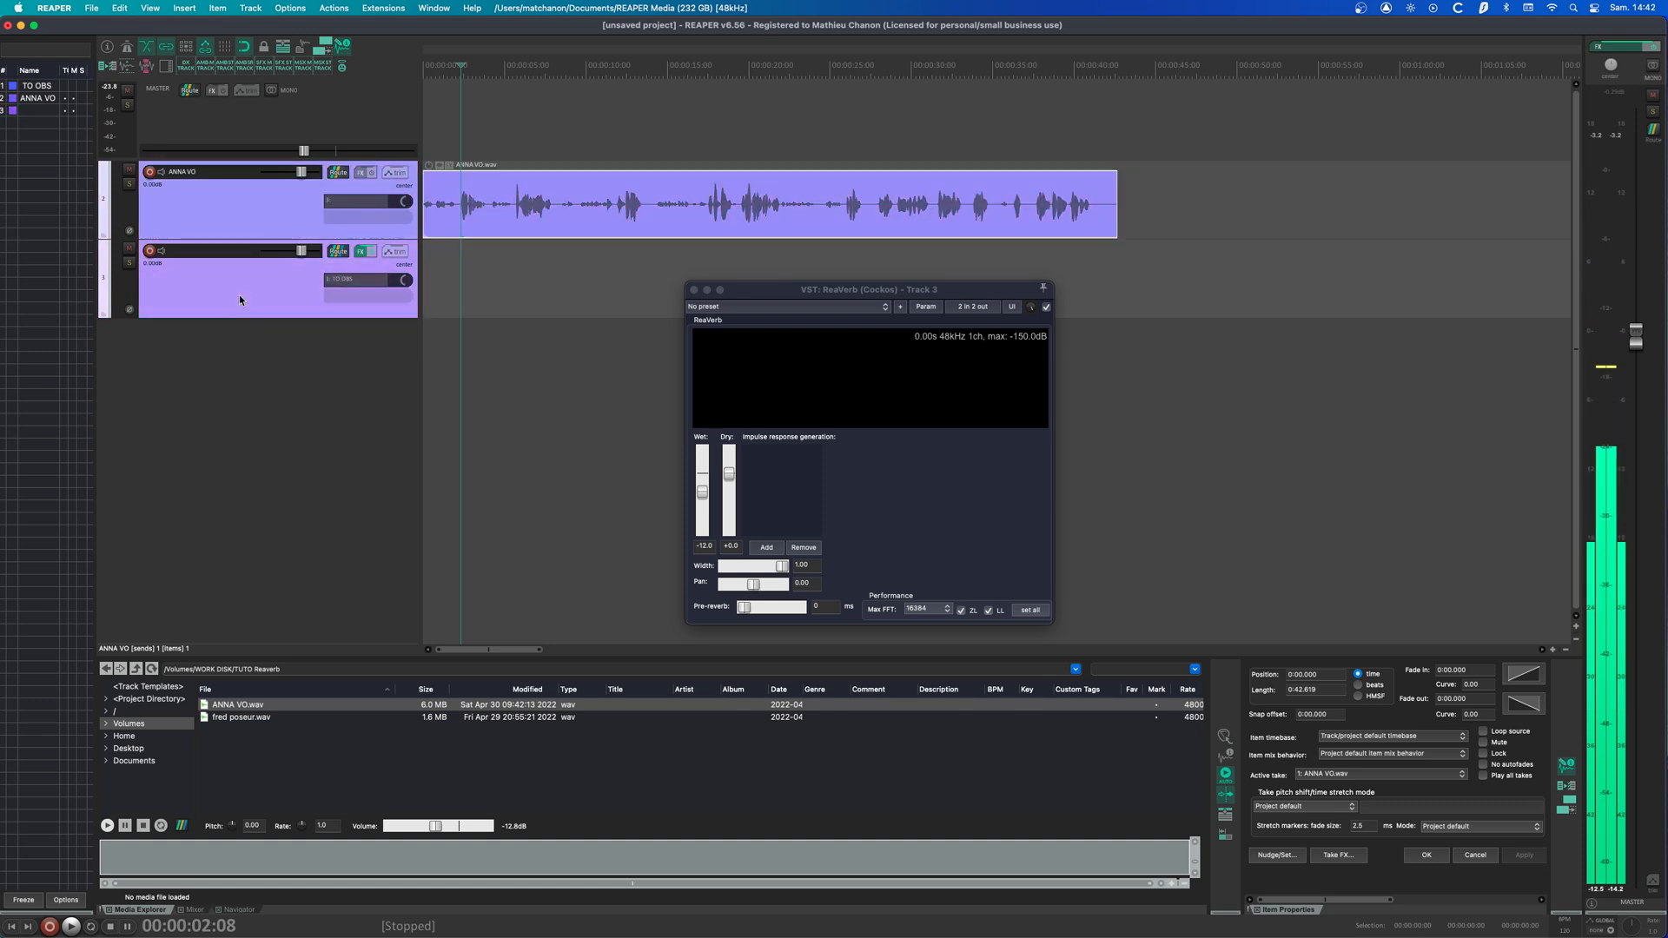
key(c)
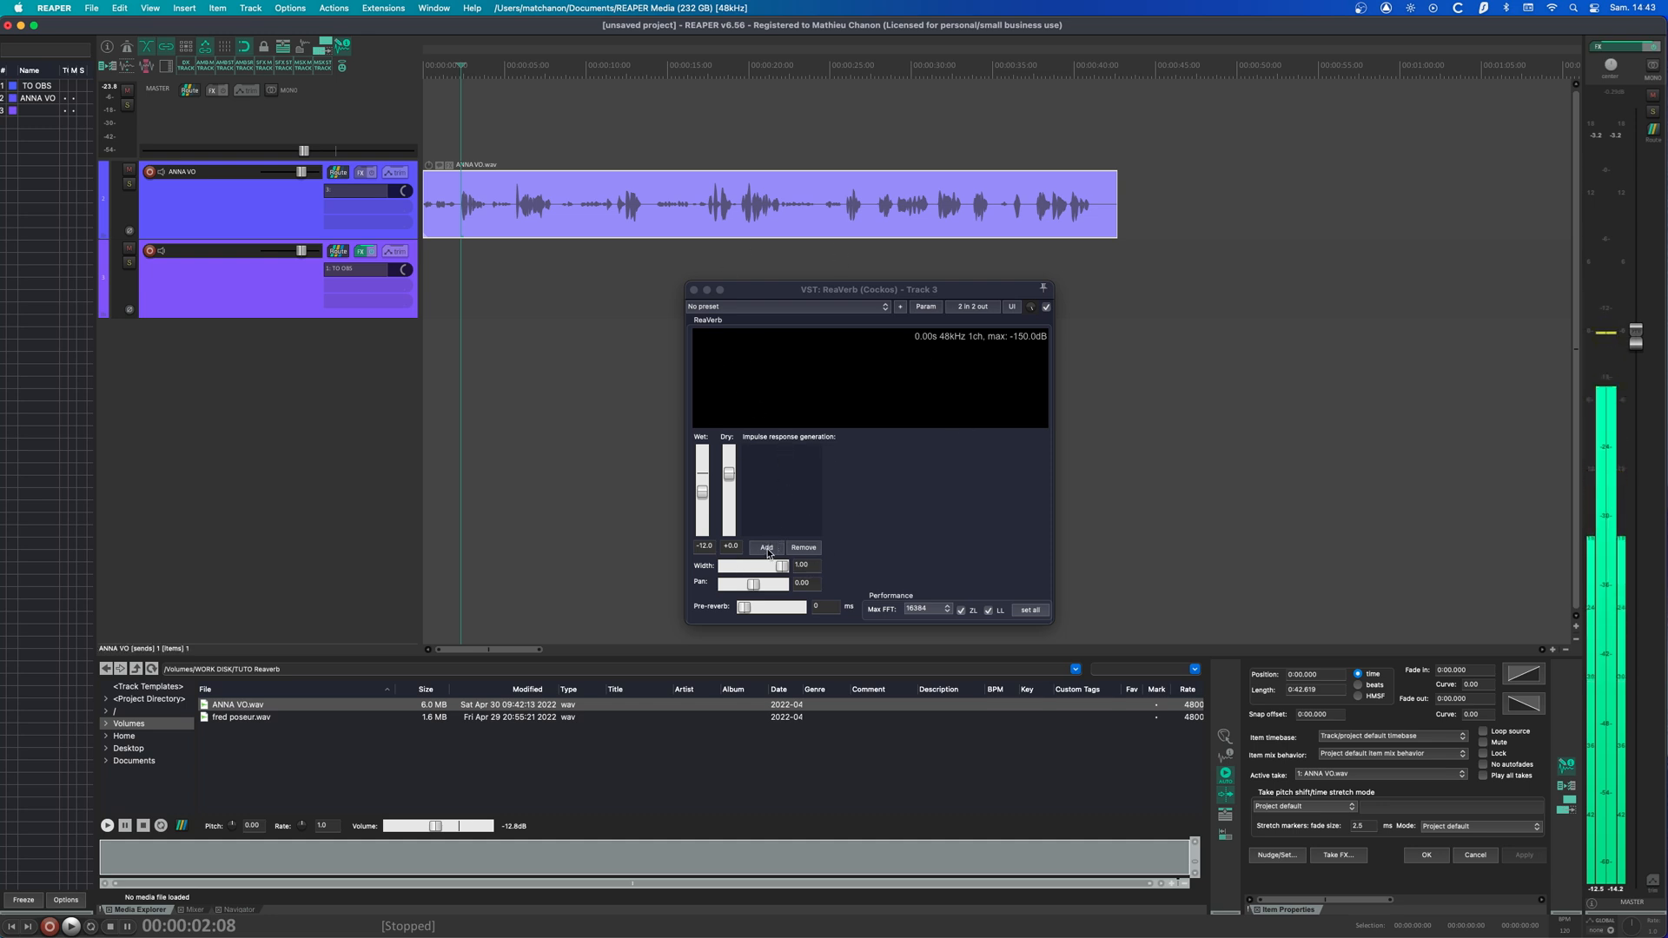
- Add a Reverb Generator module to ReaVerb's impulse response generation list
click(768, 549)
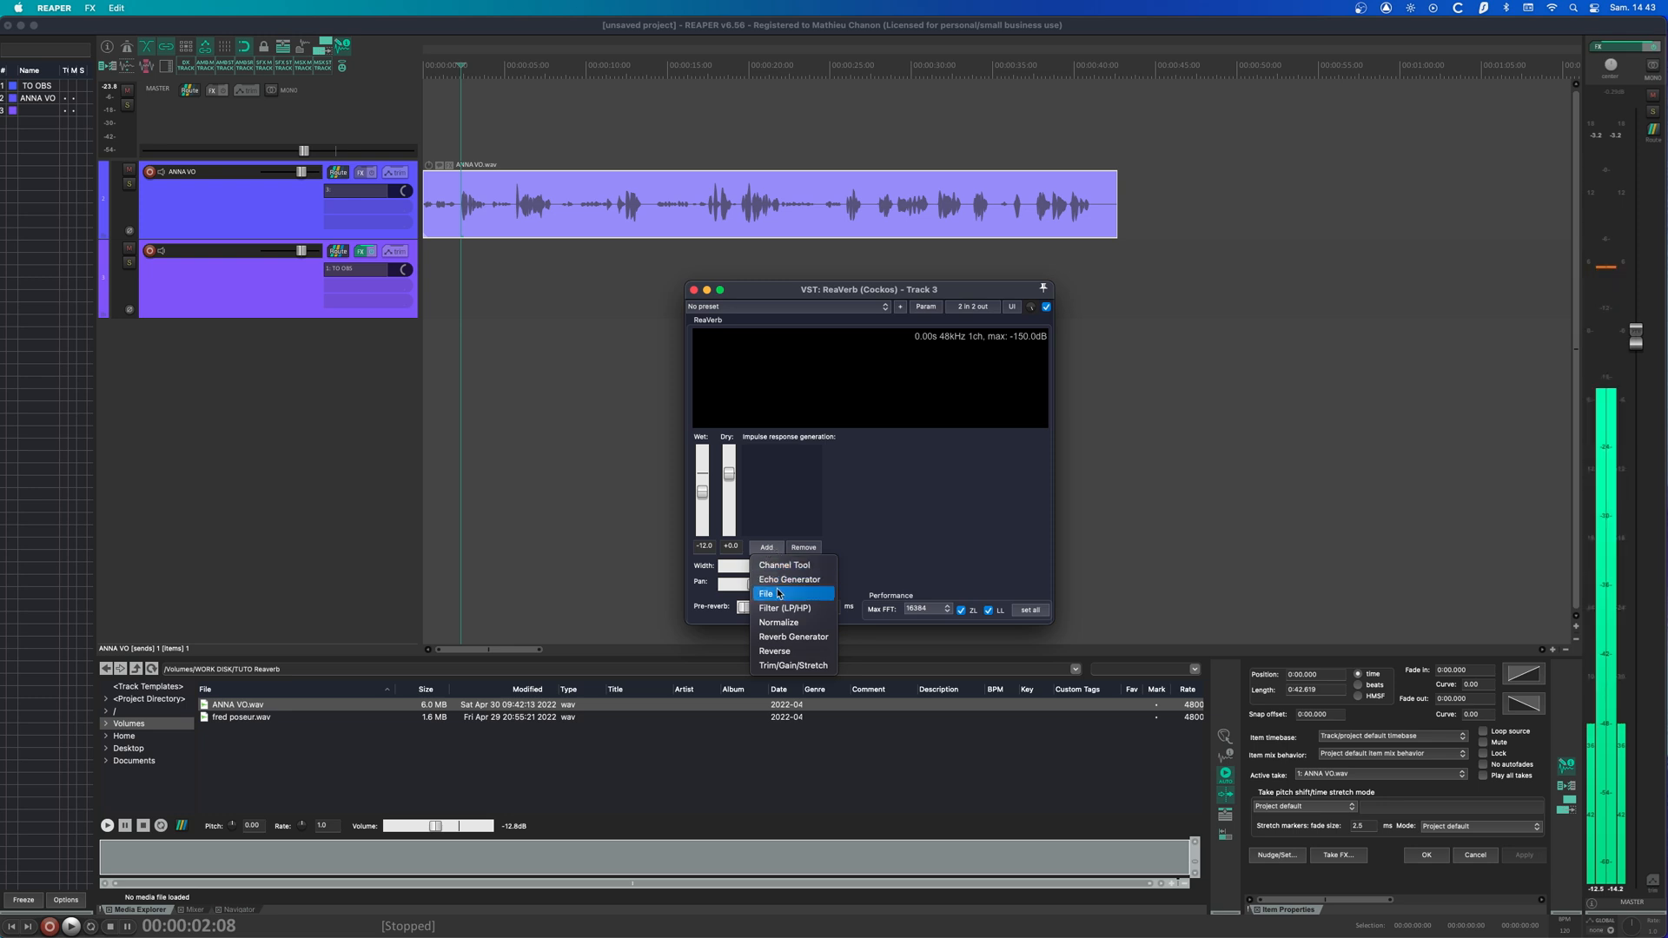
click(799, 492)
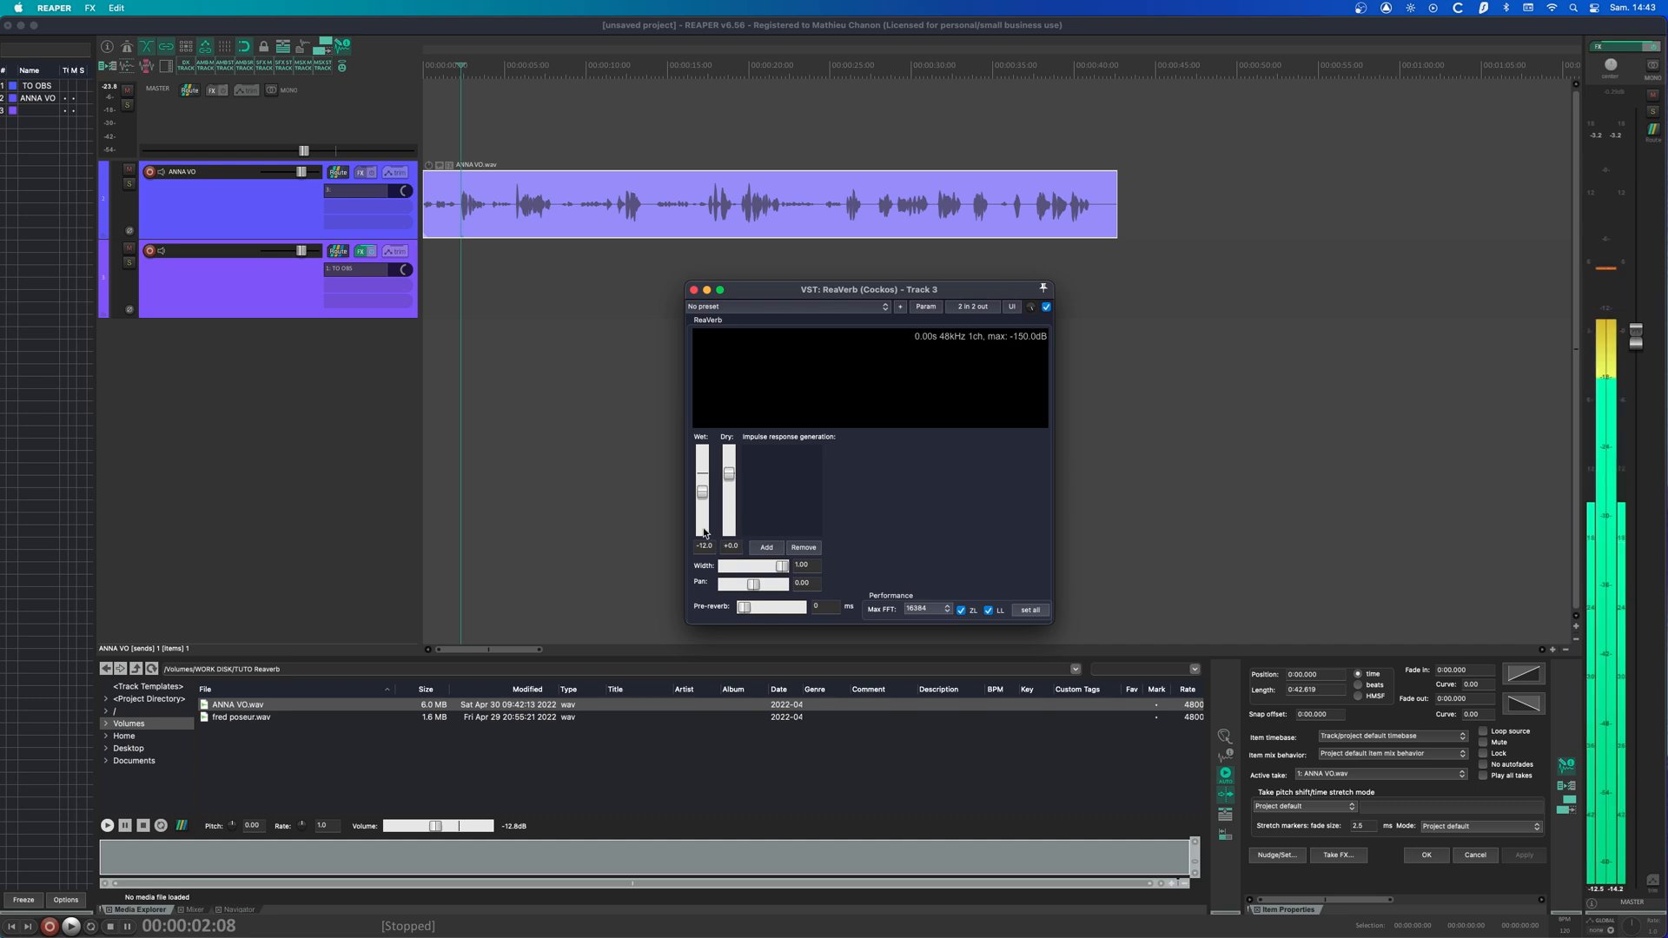
click(759, 548)
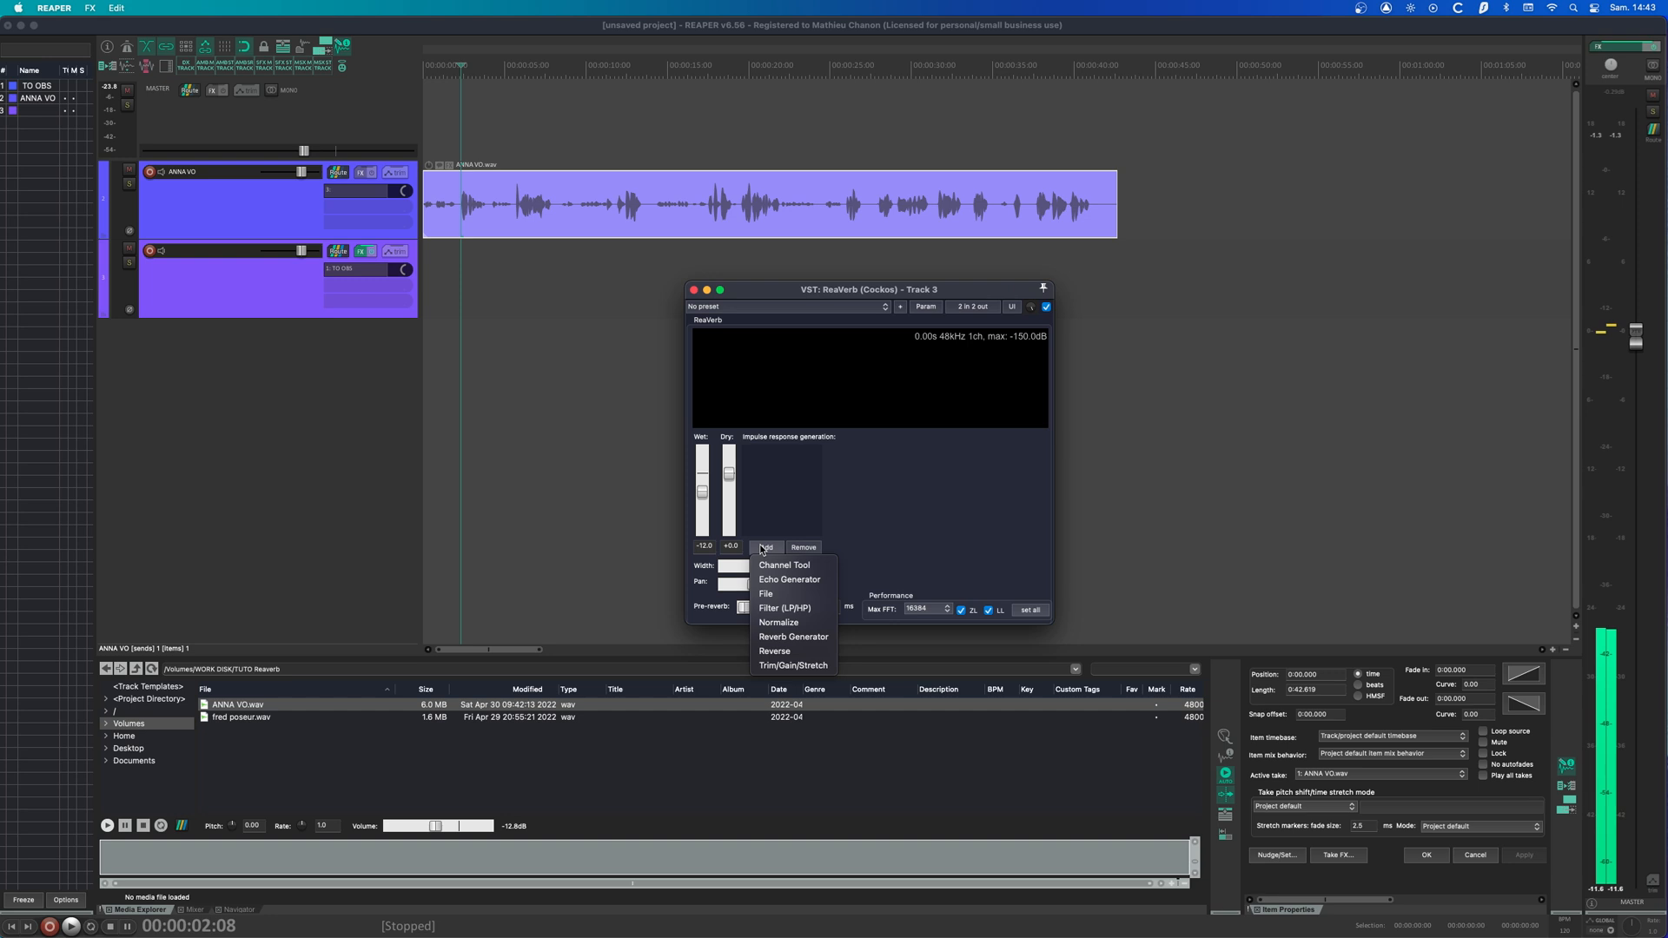
click(804, 638)
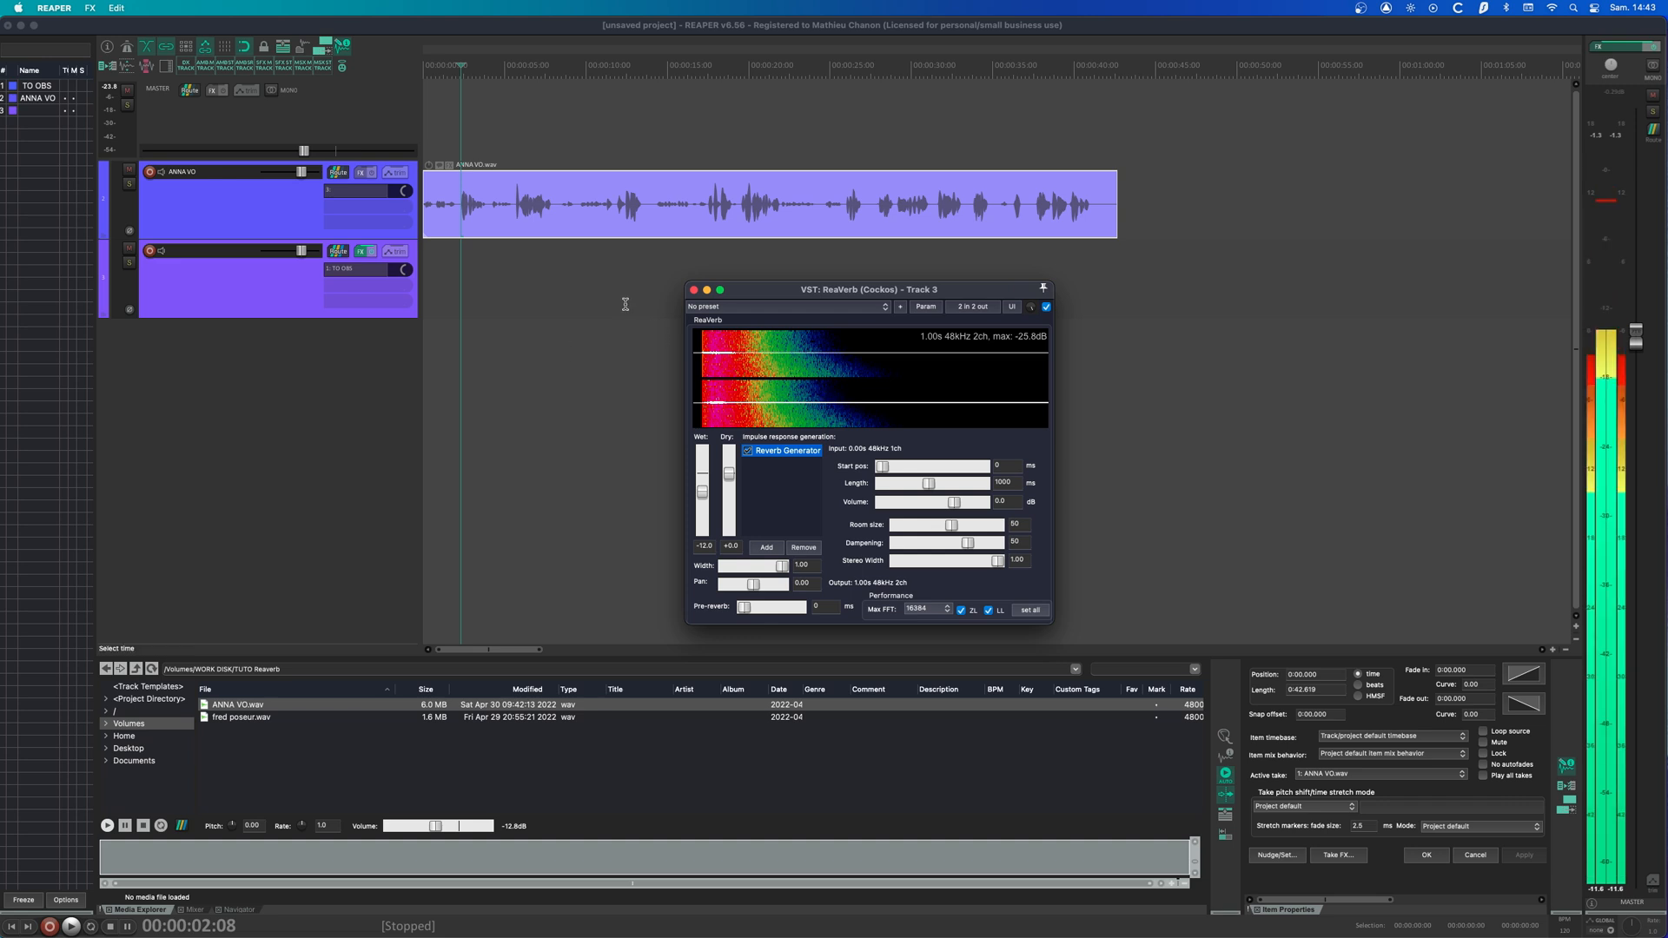
- Play the voice-over, continuing from about 5 seconds, and compare the sound with ReaVerb bypassed and enabled
key(space)
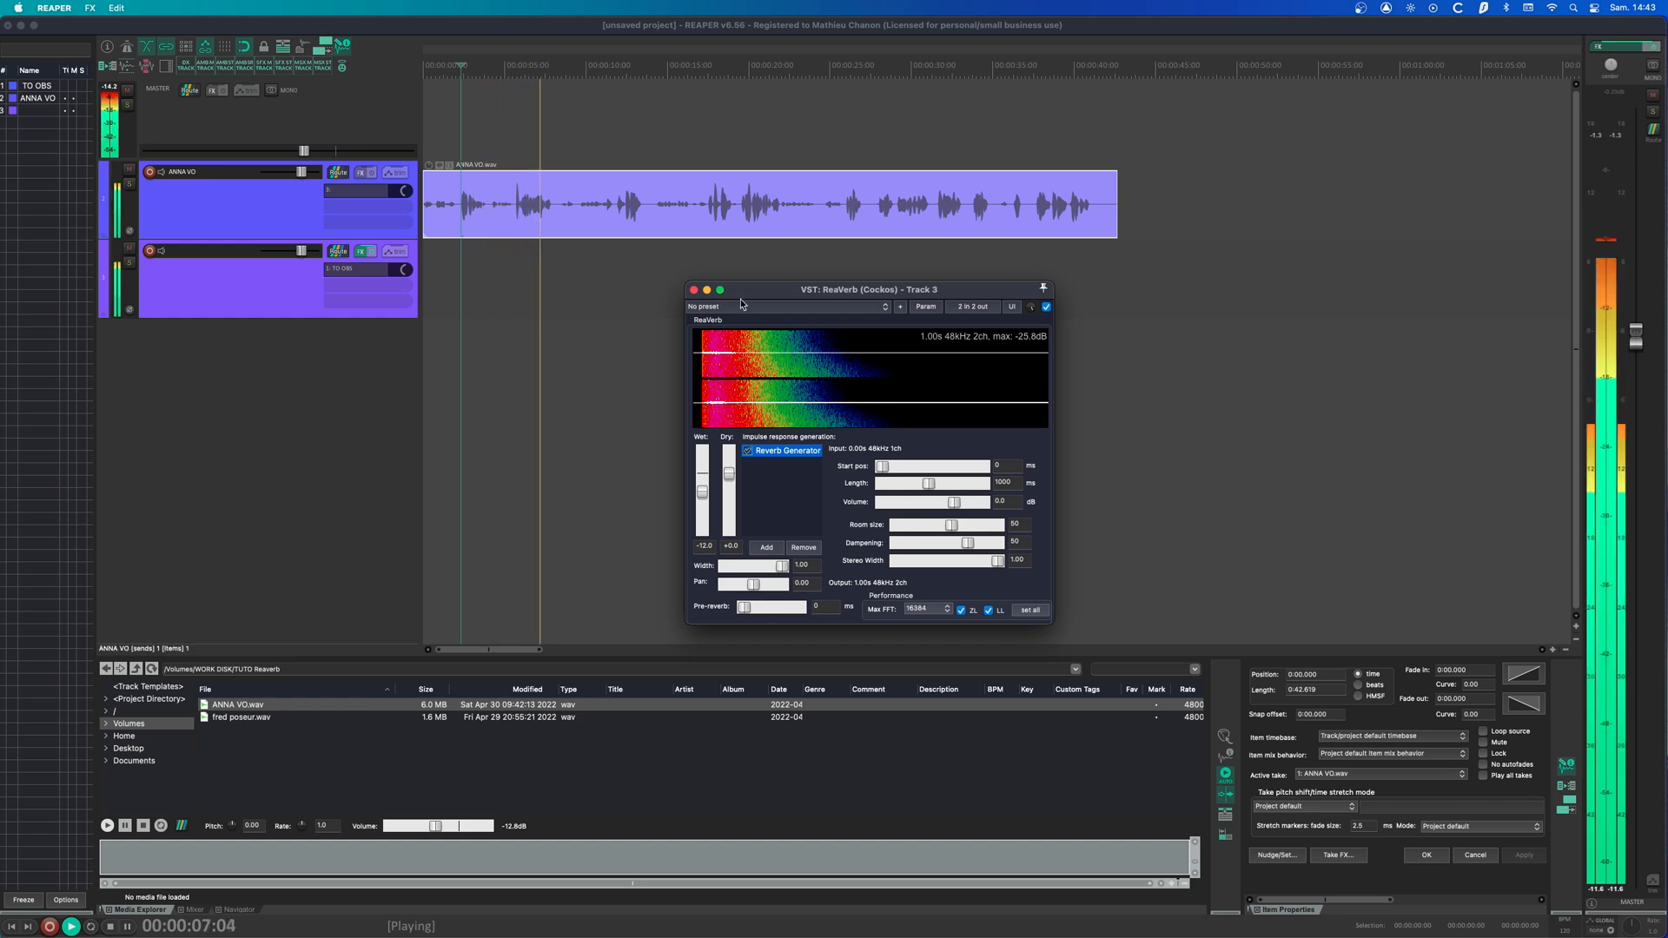
click(514, 217)
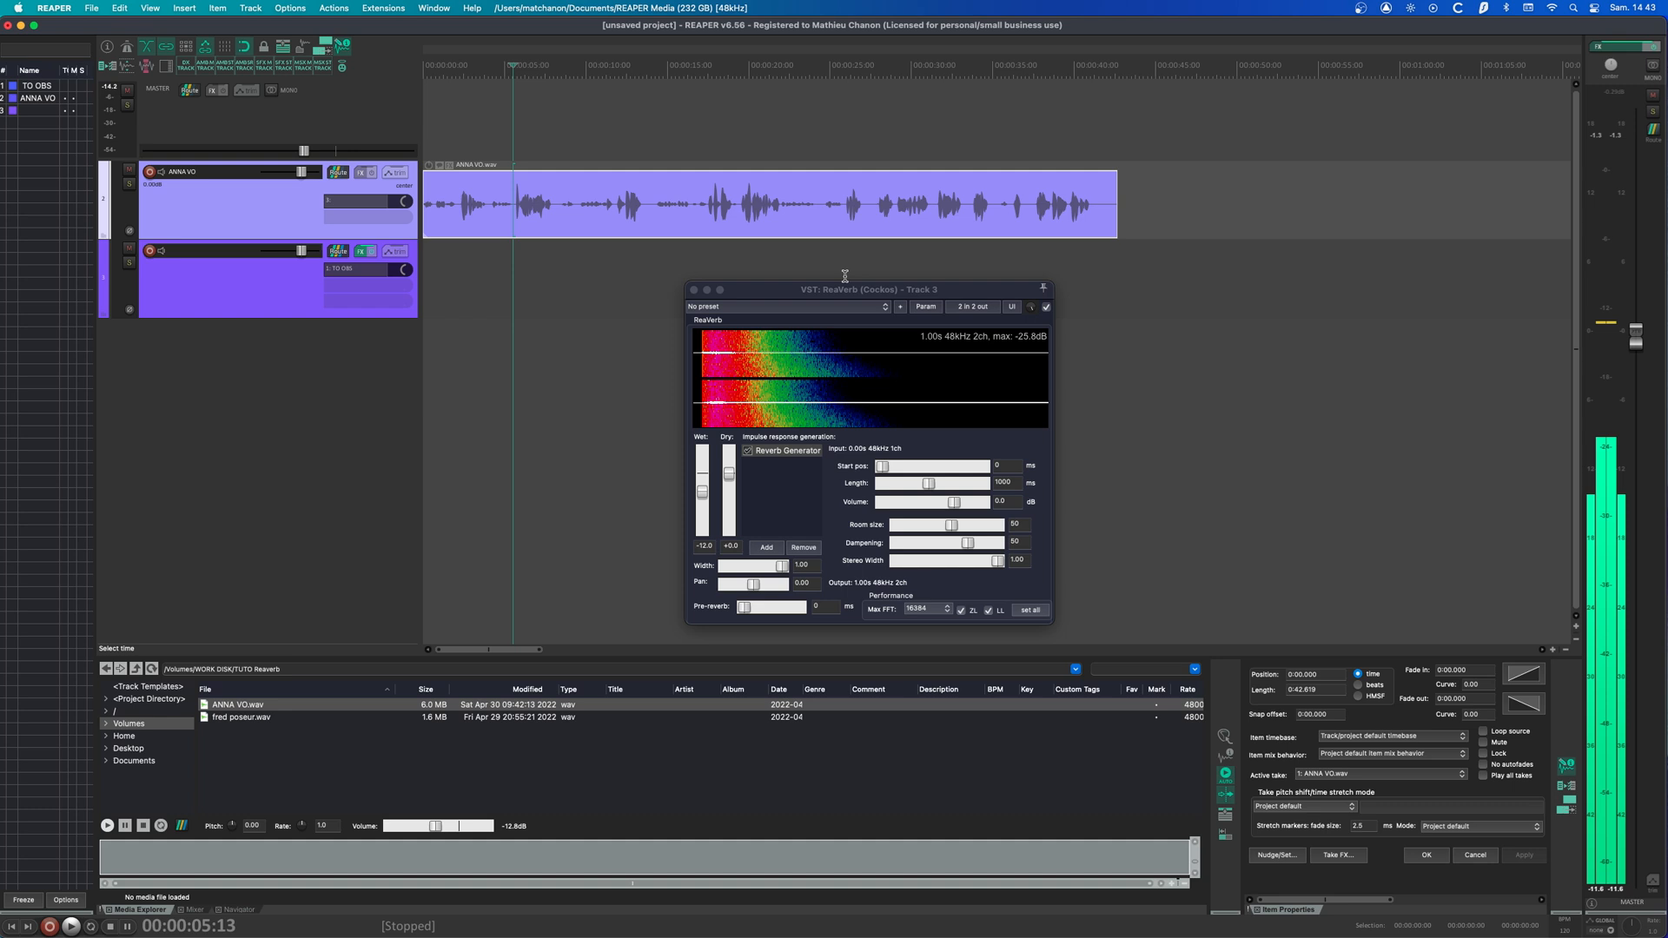
click(1046, 306)
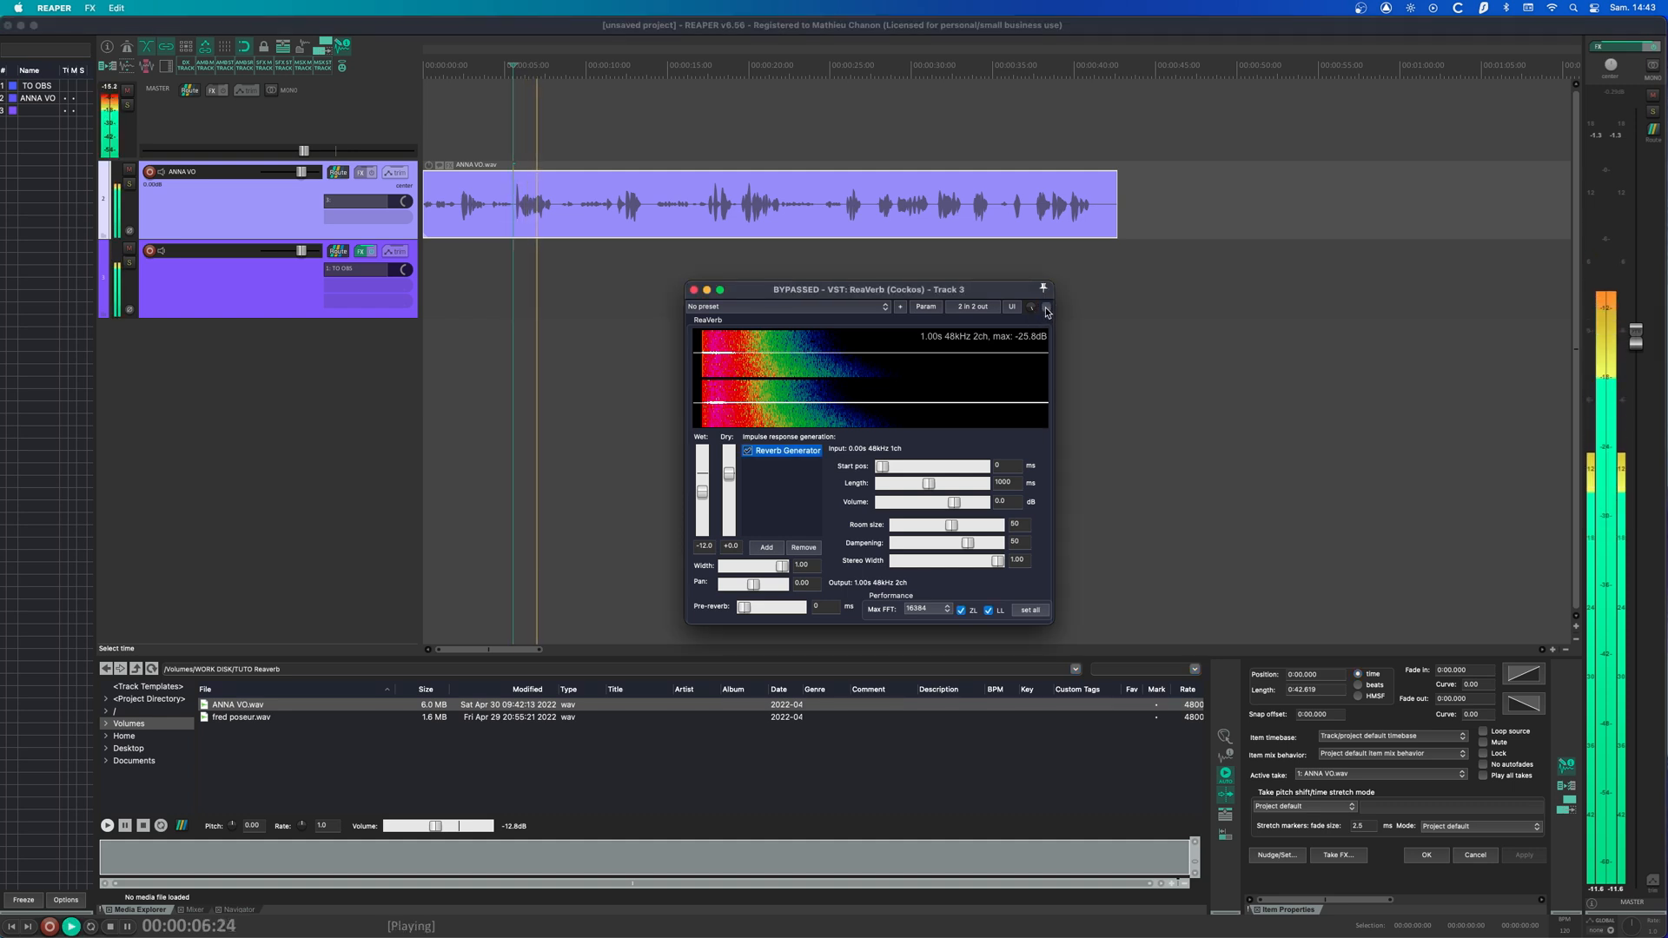
click(1046, 307)
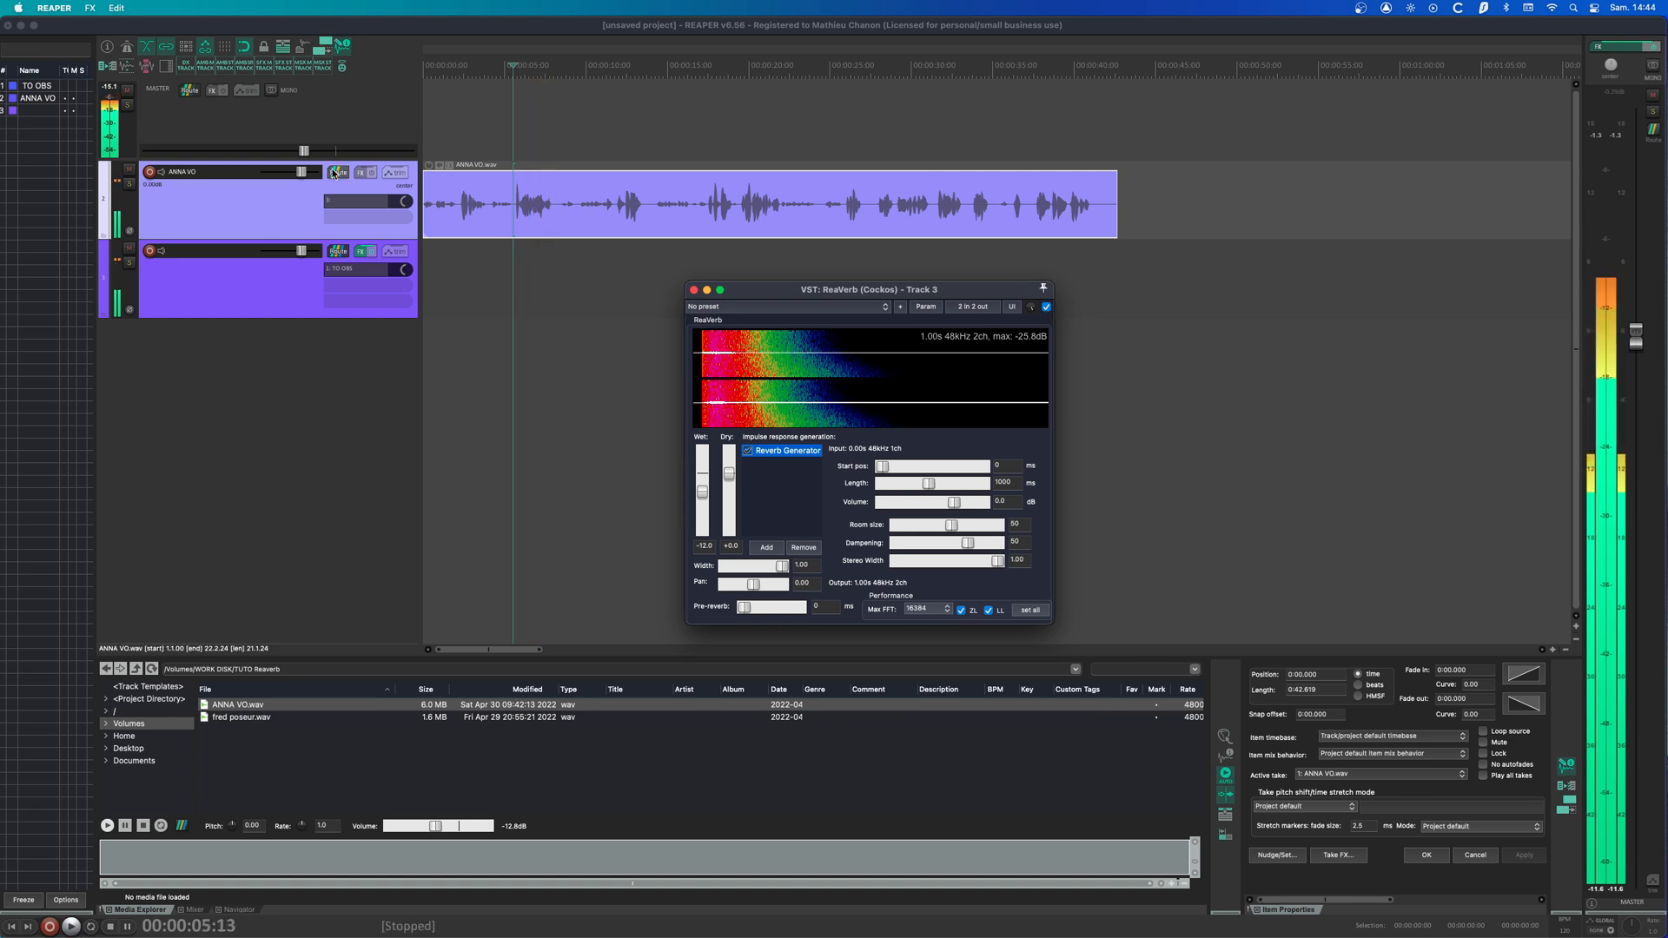
key(space)
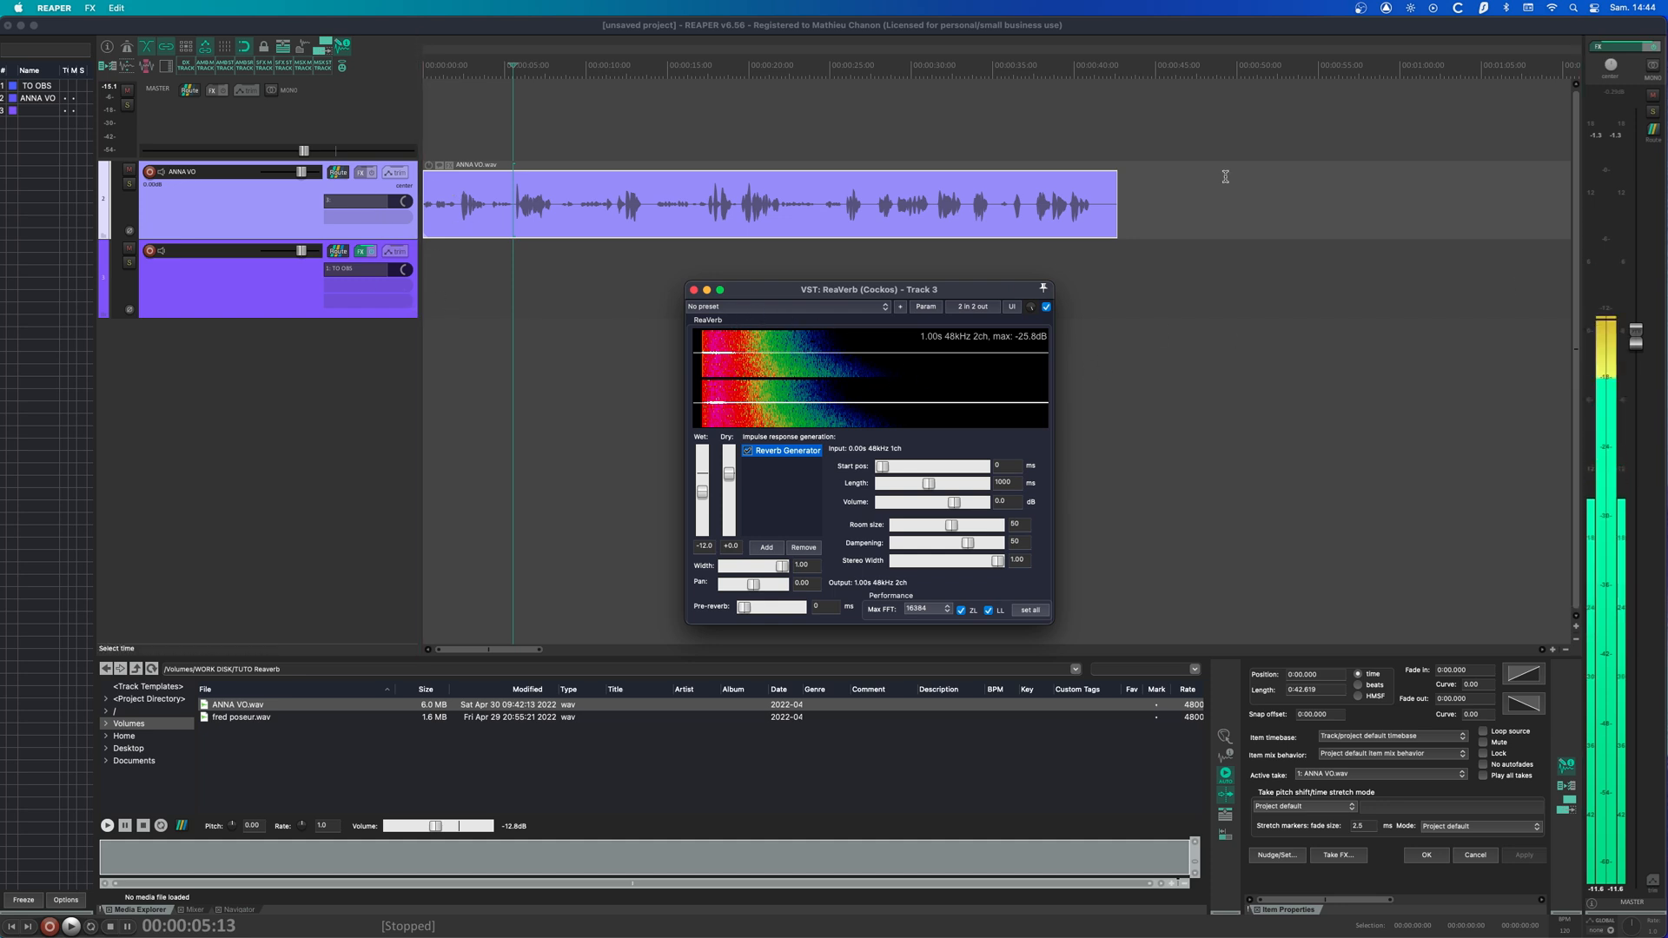
- Turn off the master send in ANNA VO's routing and play the voice-over through the reverb track
click(337, 251)
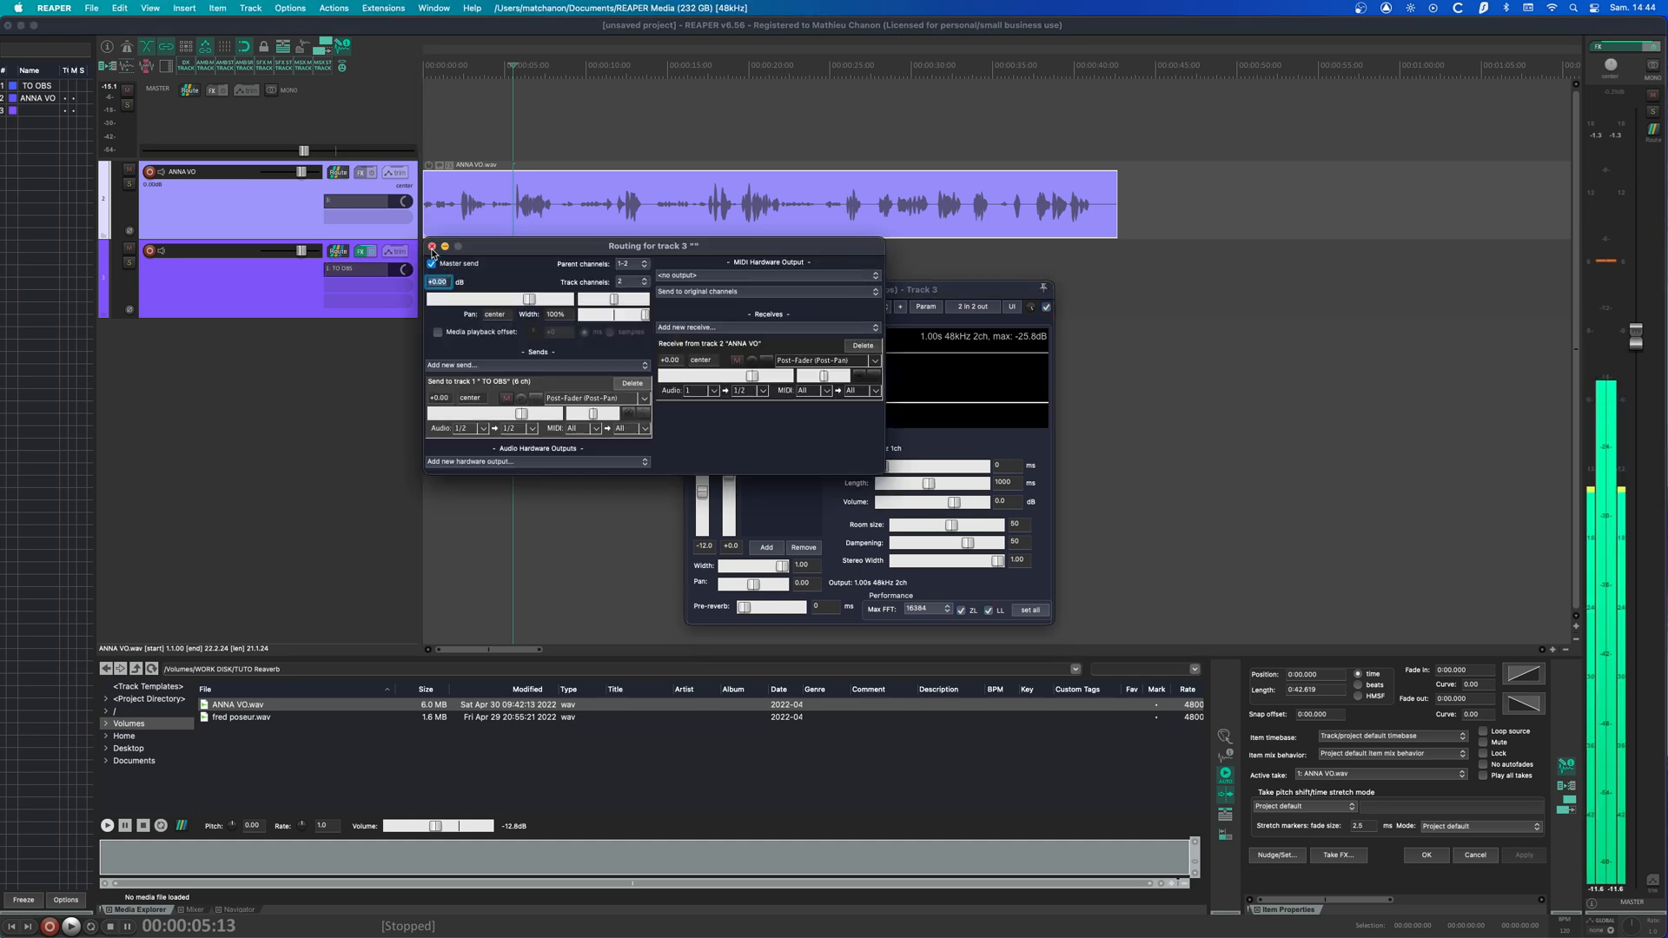
click(336, 173)
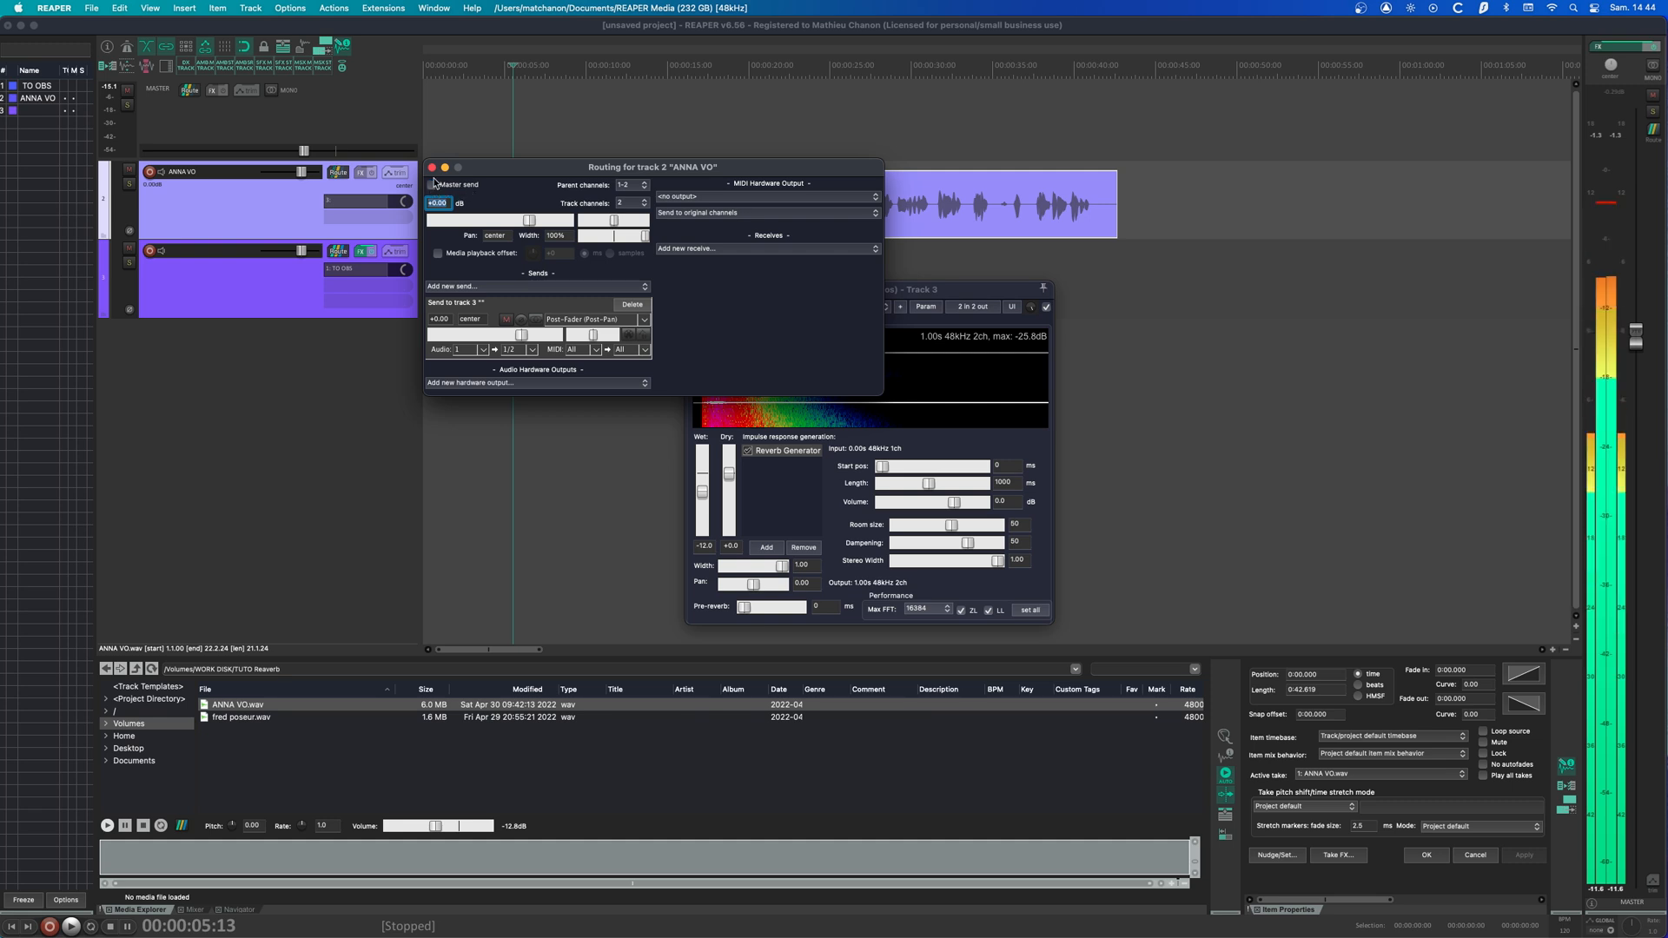
click(431, 167)
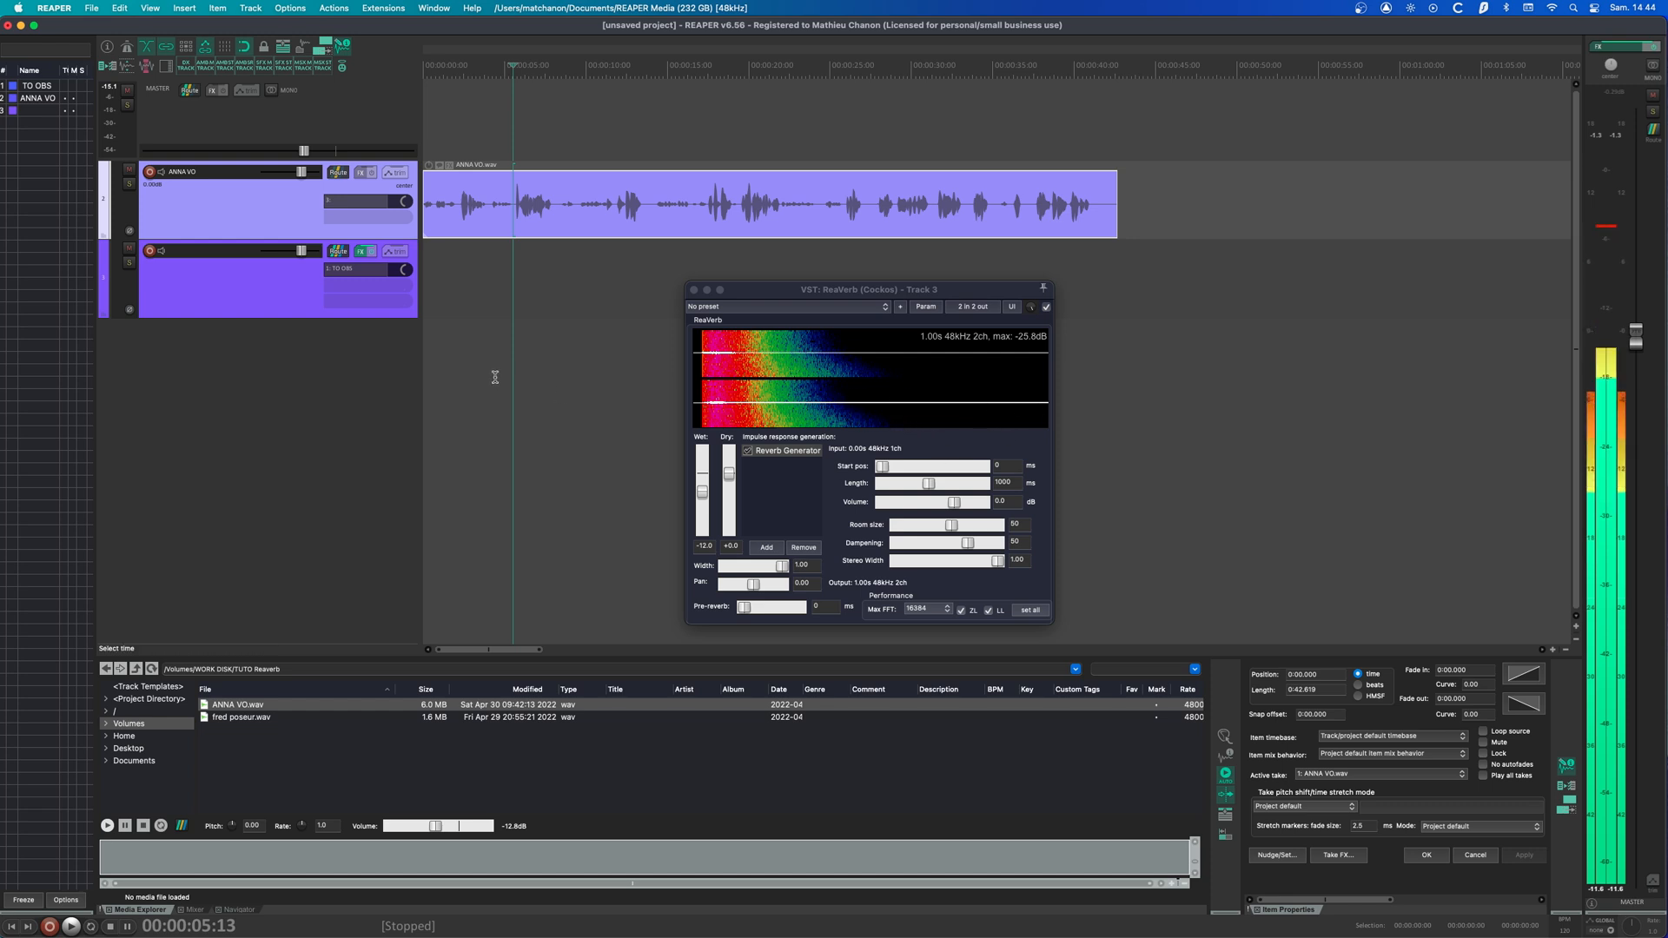
key(space)
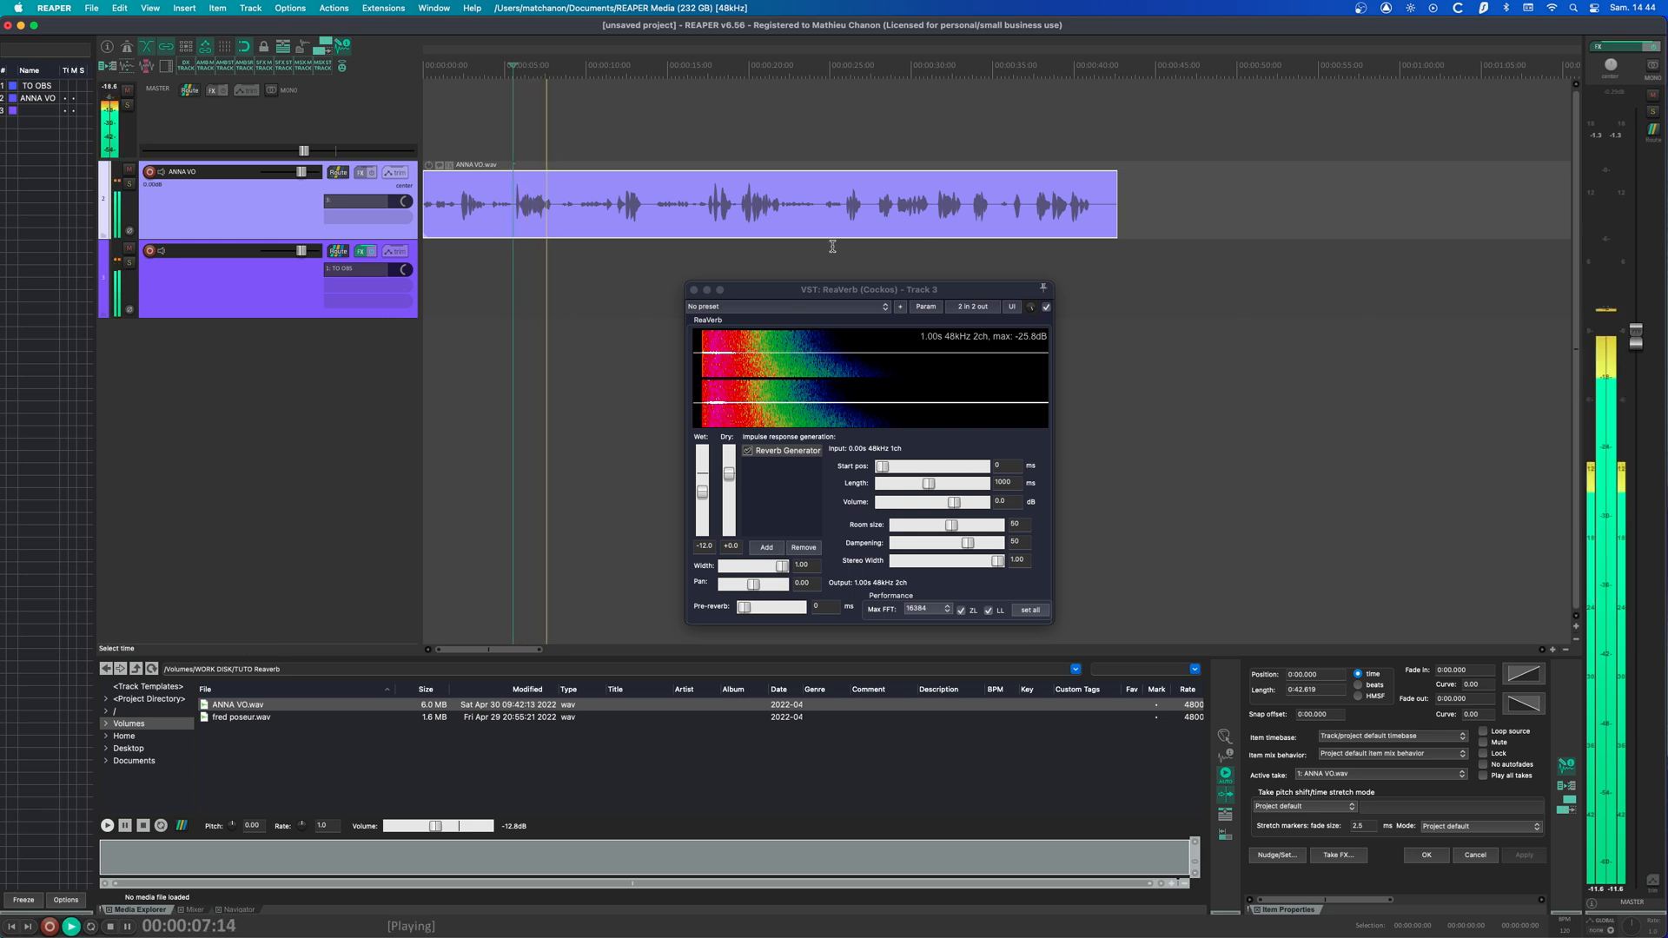
key(space)
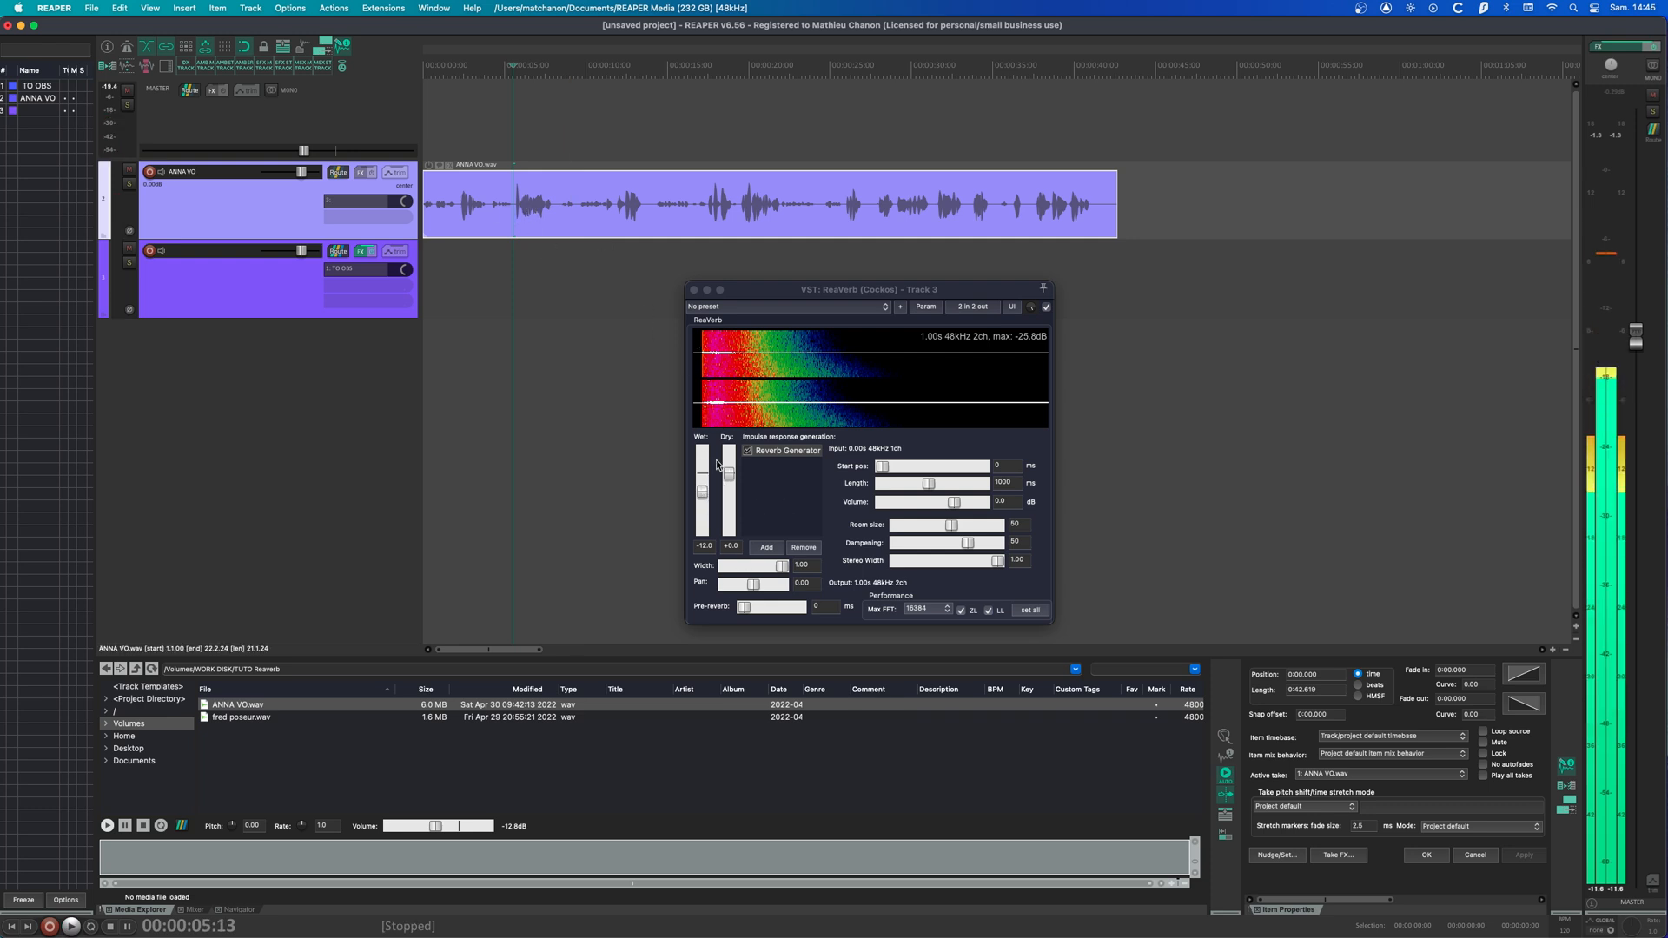
- Play the voice-over while setting ReaVerb's wet level to about +1.0 dB and its dry level to about -3.8 dB
click(702, 492)
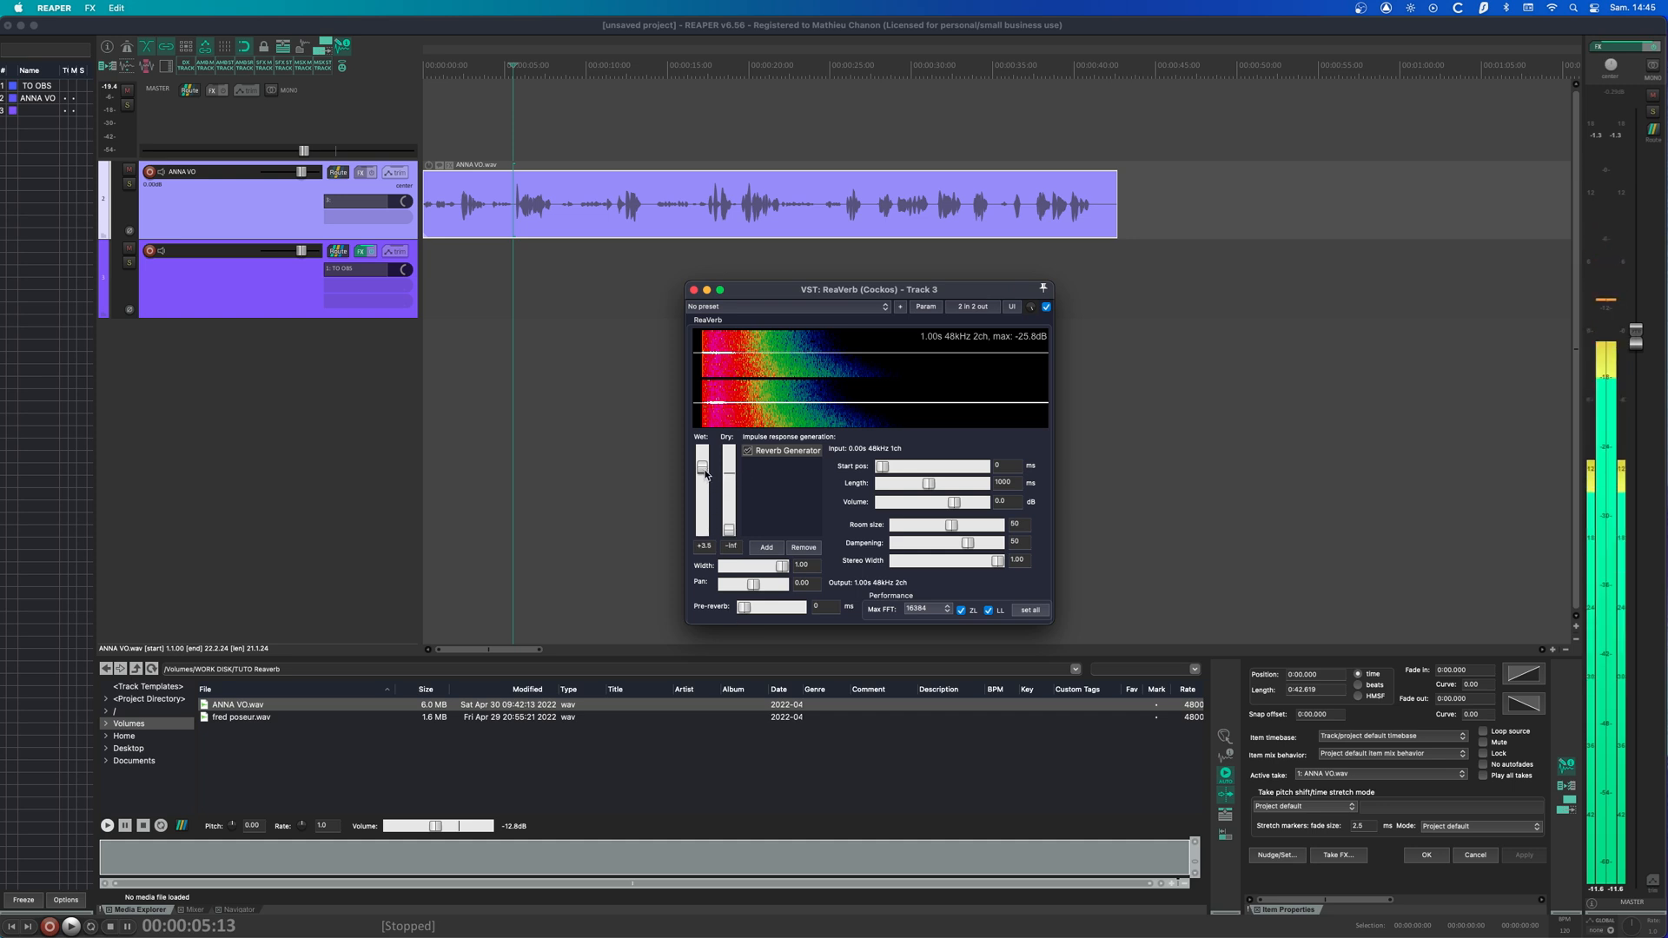
key(space)
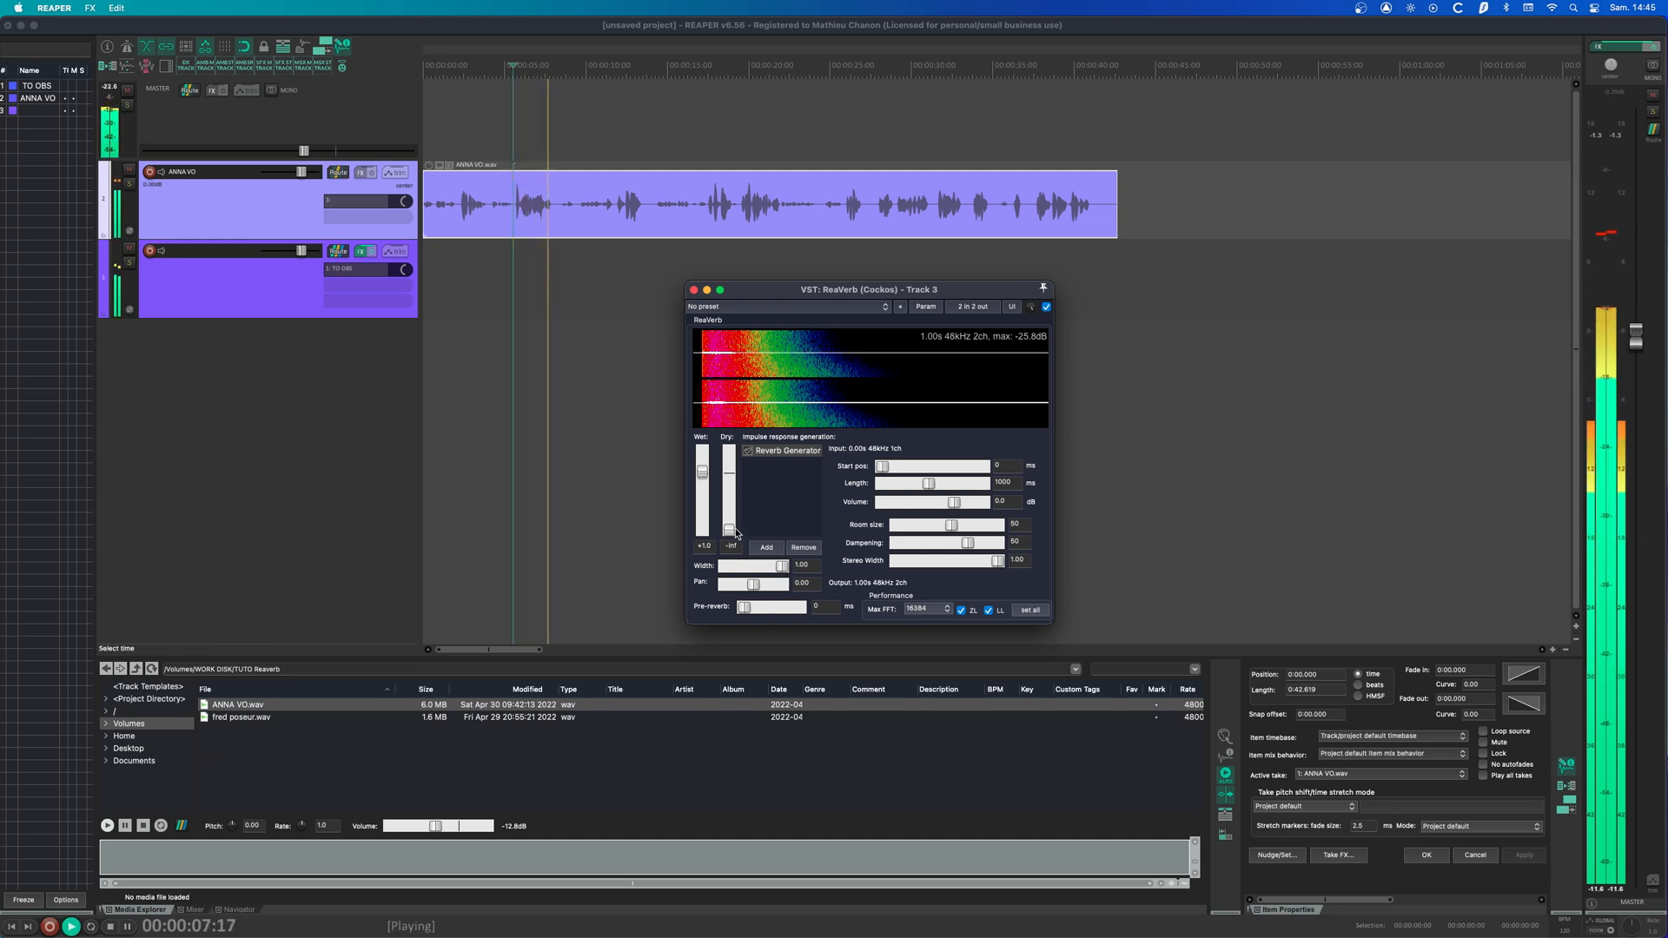
key(space)
drag(728, 529, 729, 498)
key(space)
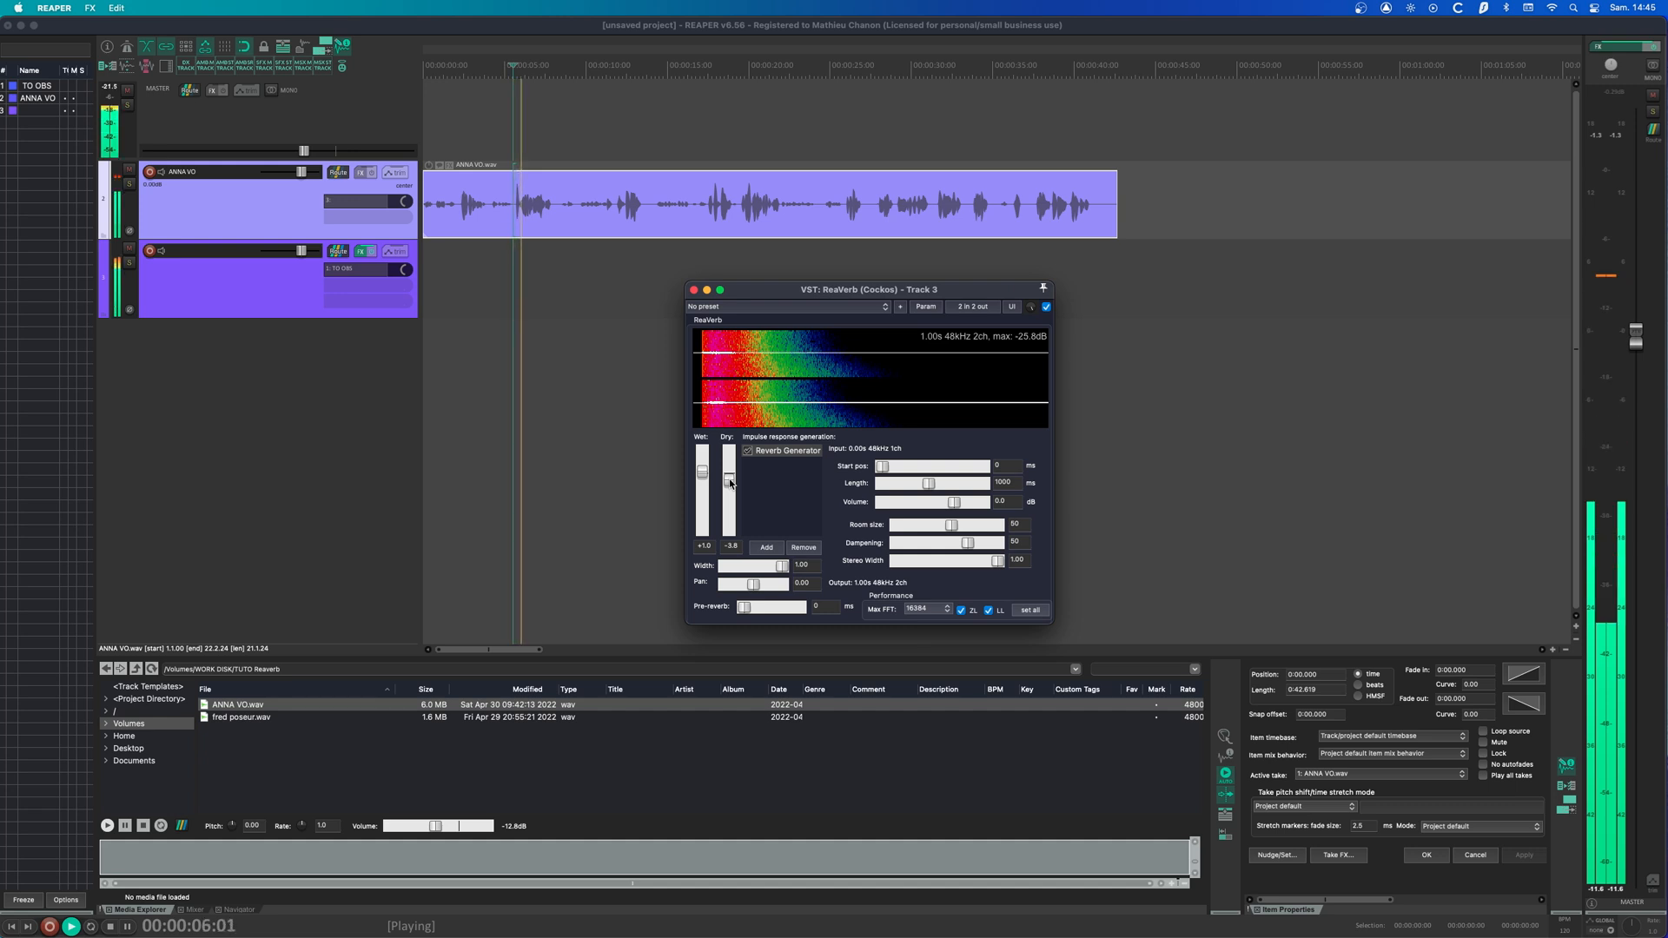
key(space)
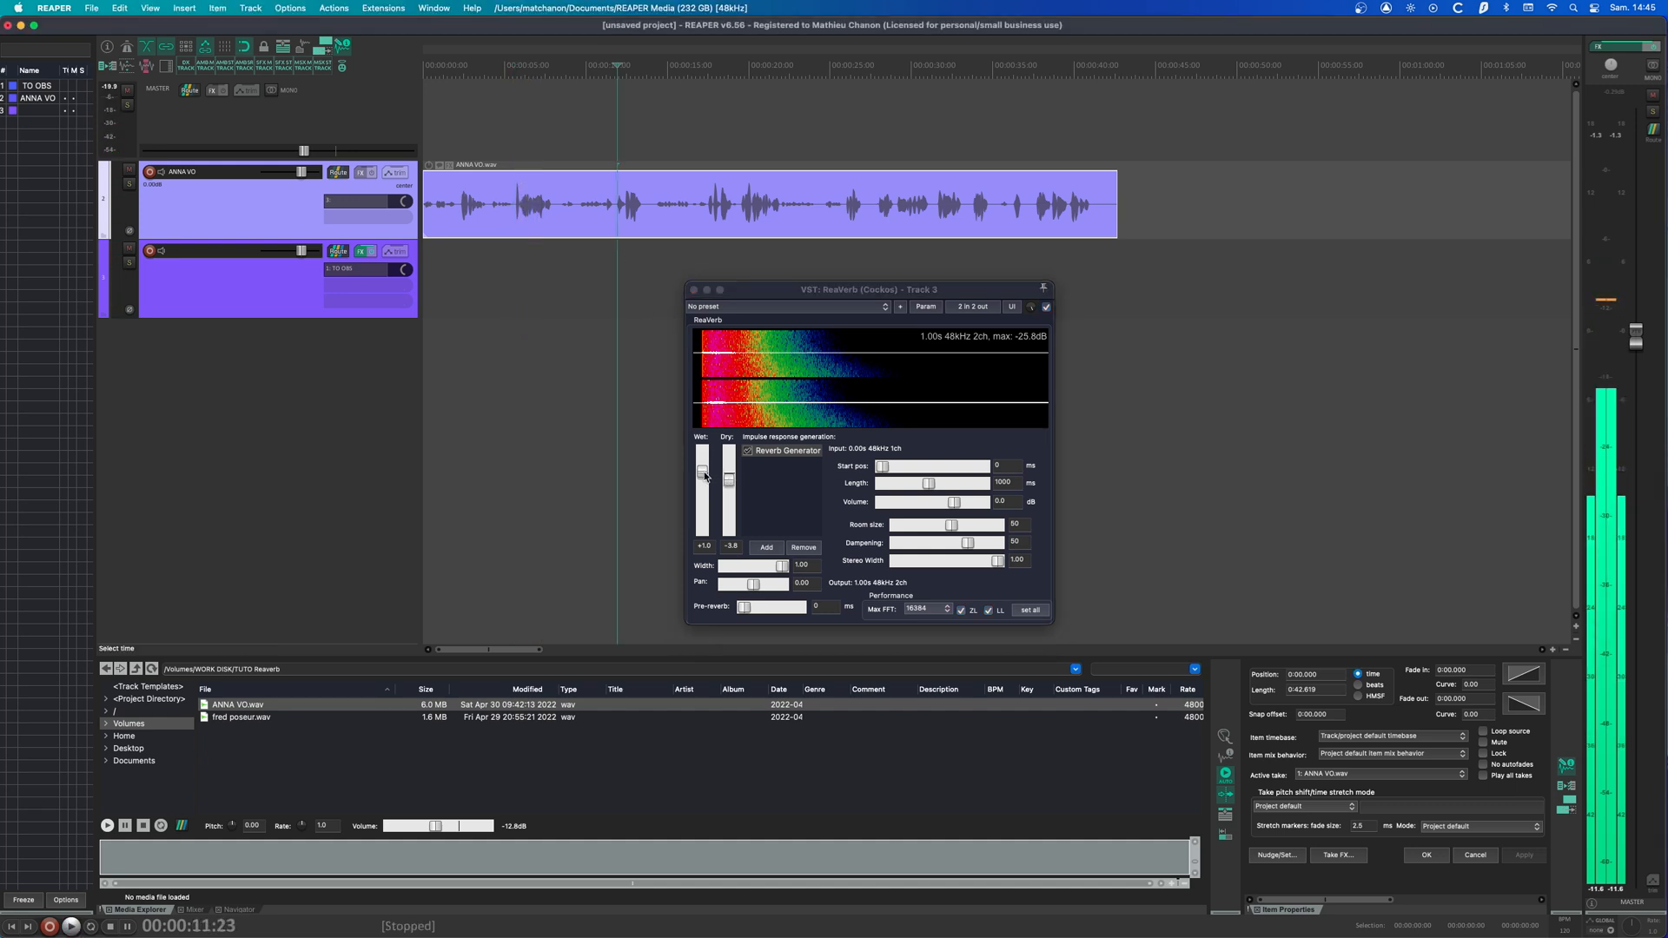
- Play the voice-over with several wet/dry balances, ending with ReaVerb's wet level at -13.4 dB and dry level at -1.9 dB
mouse_move(706, 476)
mouse_down()
mouse_move(704, 508)
mouse_move(728, 481)
mouse_up()
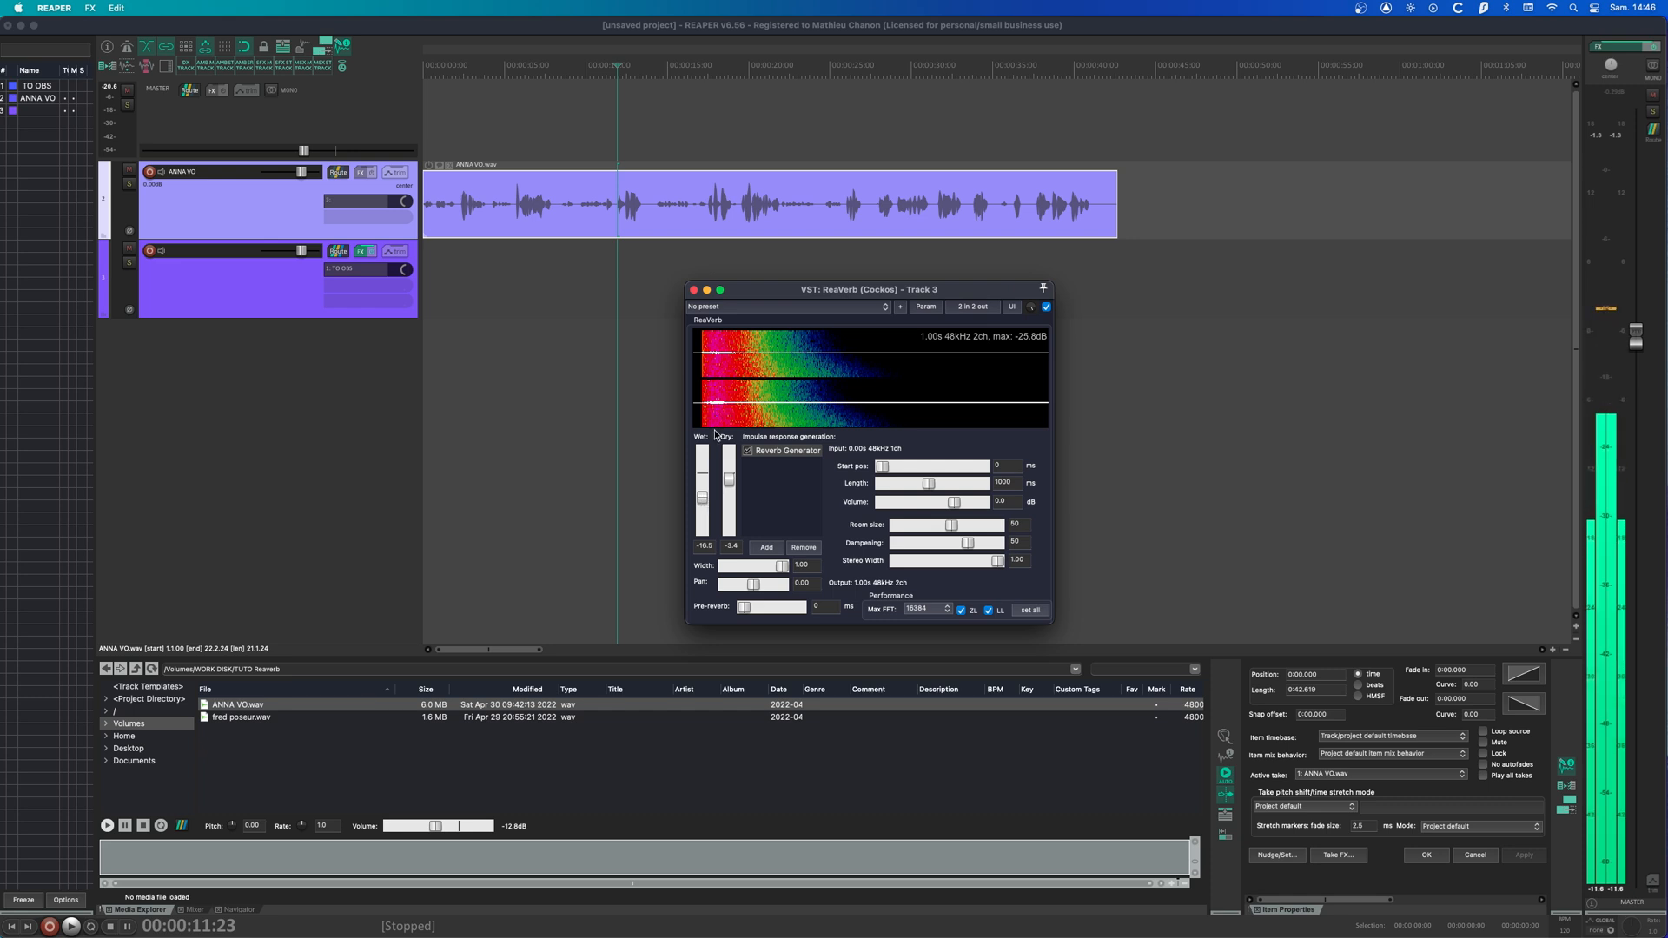
key(space)
drag(703, 499, 728, 510)
key(space)
key(space)
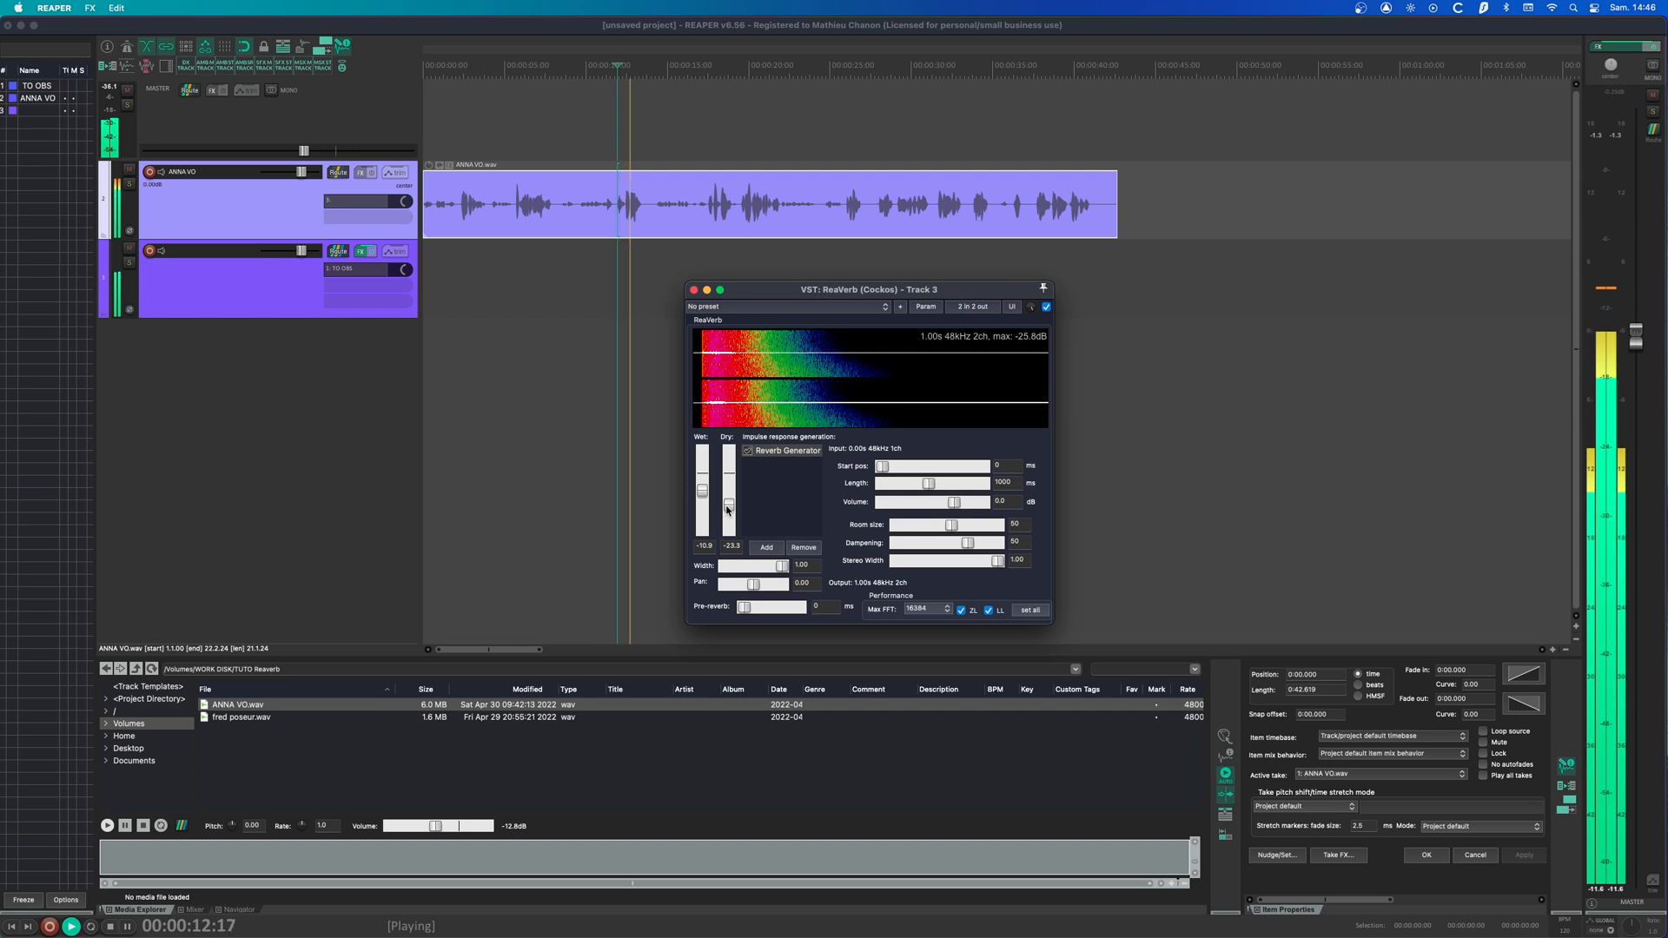
key(space)
mouse_move(728, 504)
mouse_down()
mouse_move(730, 477)
mouse_move(706, 502)
mouse_up()
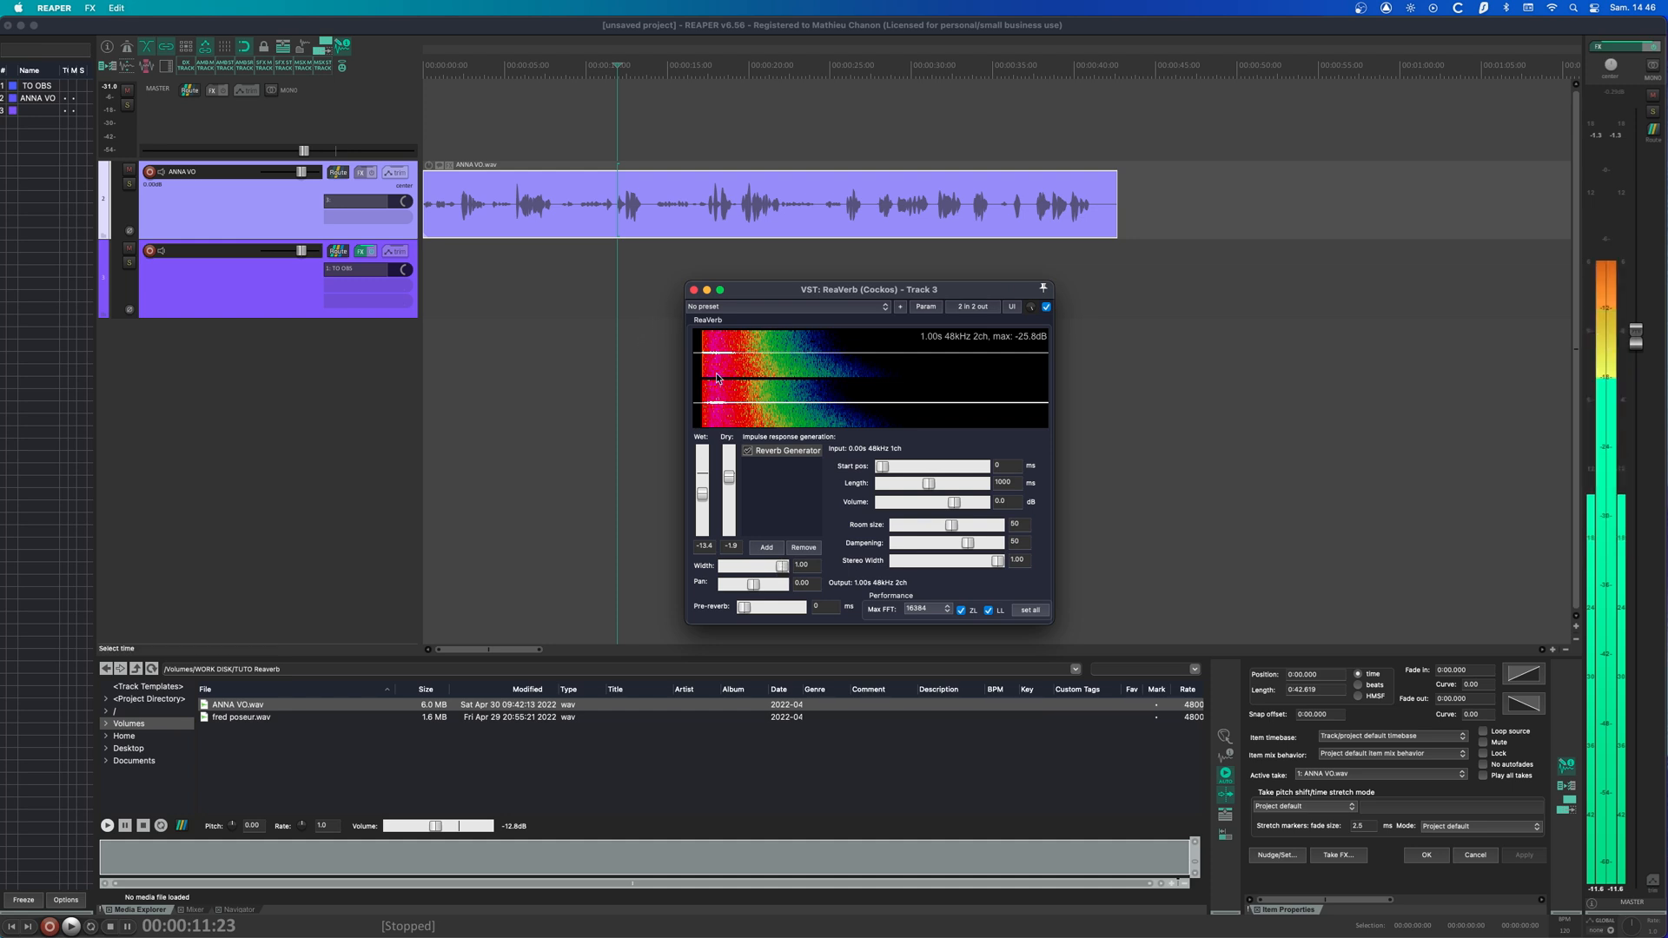
- Try ReaVerb widths of -0.40, 0 and -1.00, raising the wet level to -10.0 dB during playback, and restore the width to 1.00
drag(780, 569, 740, 572)
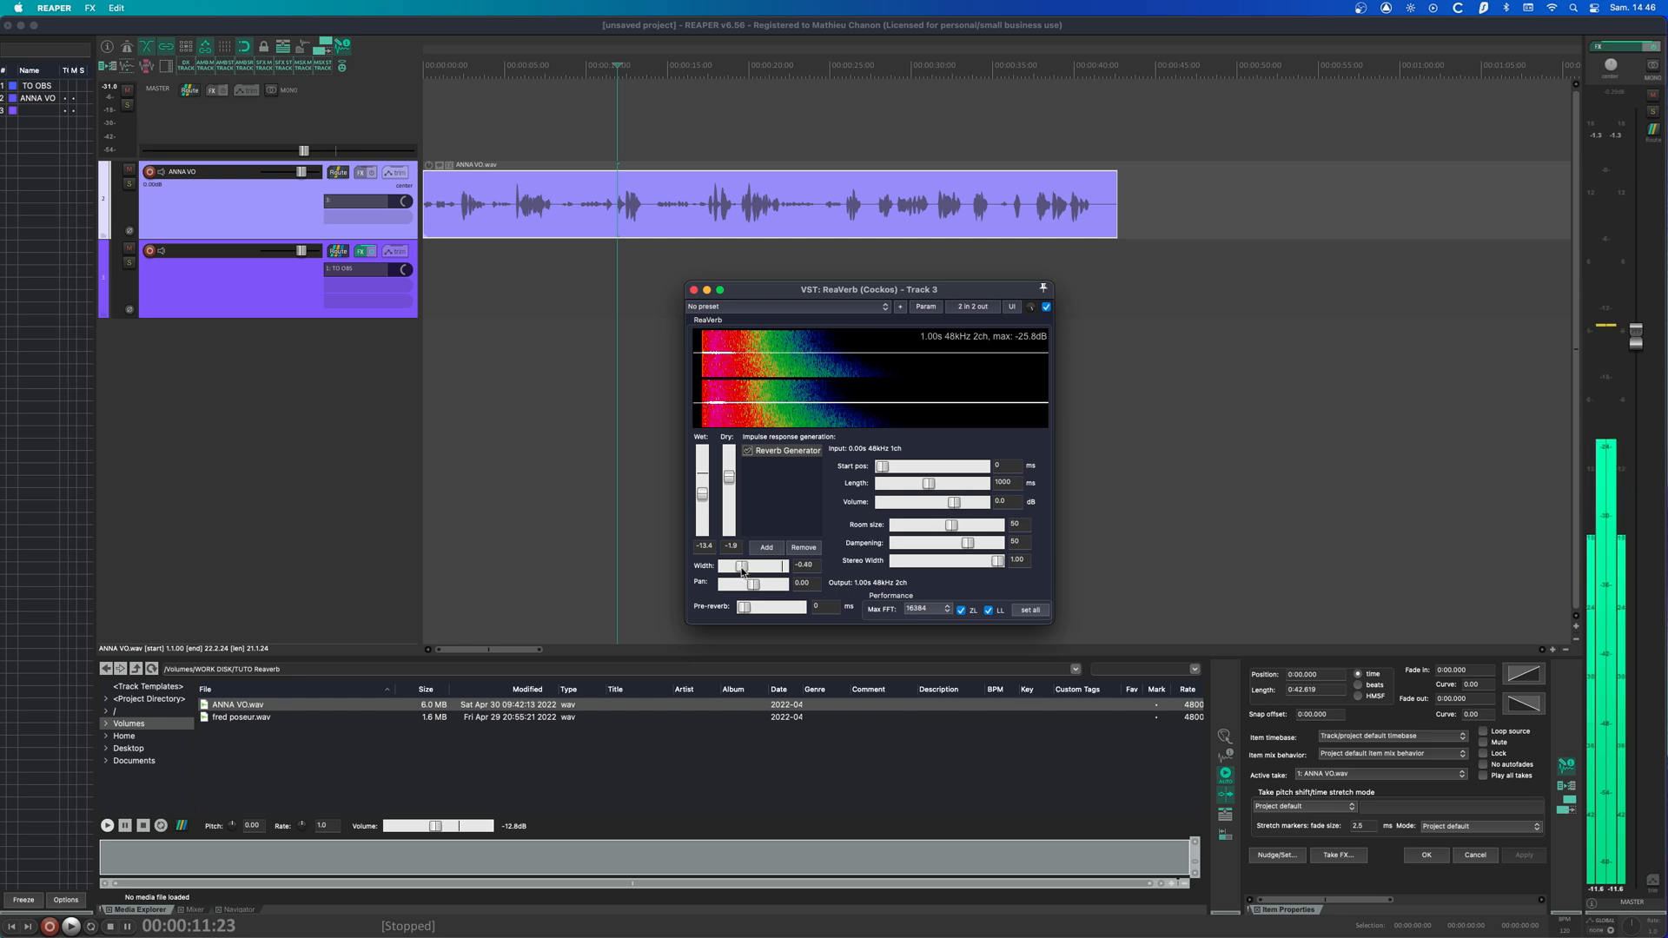
click(811, 567)
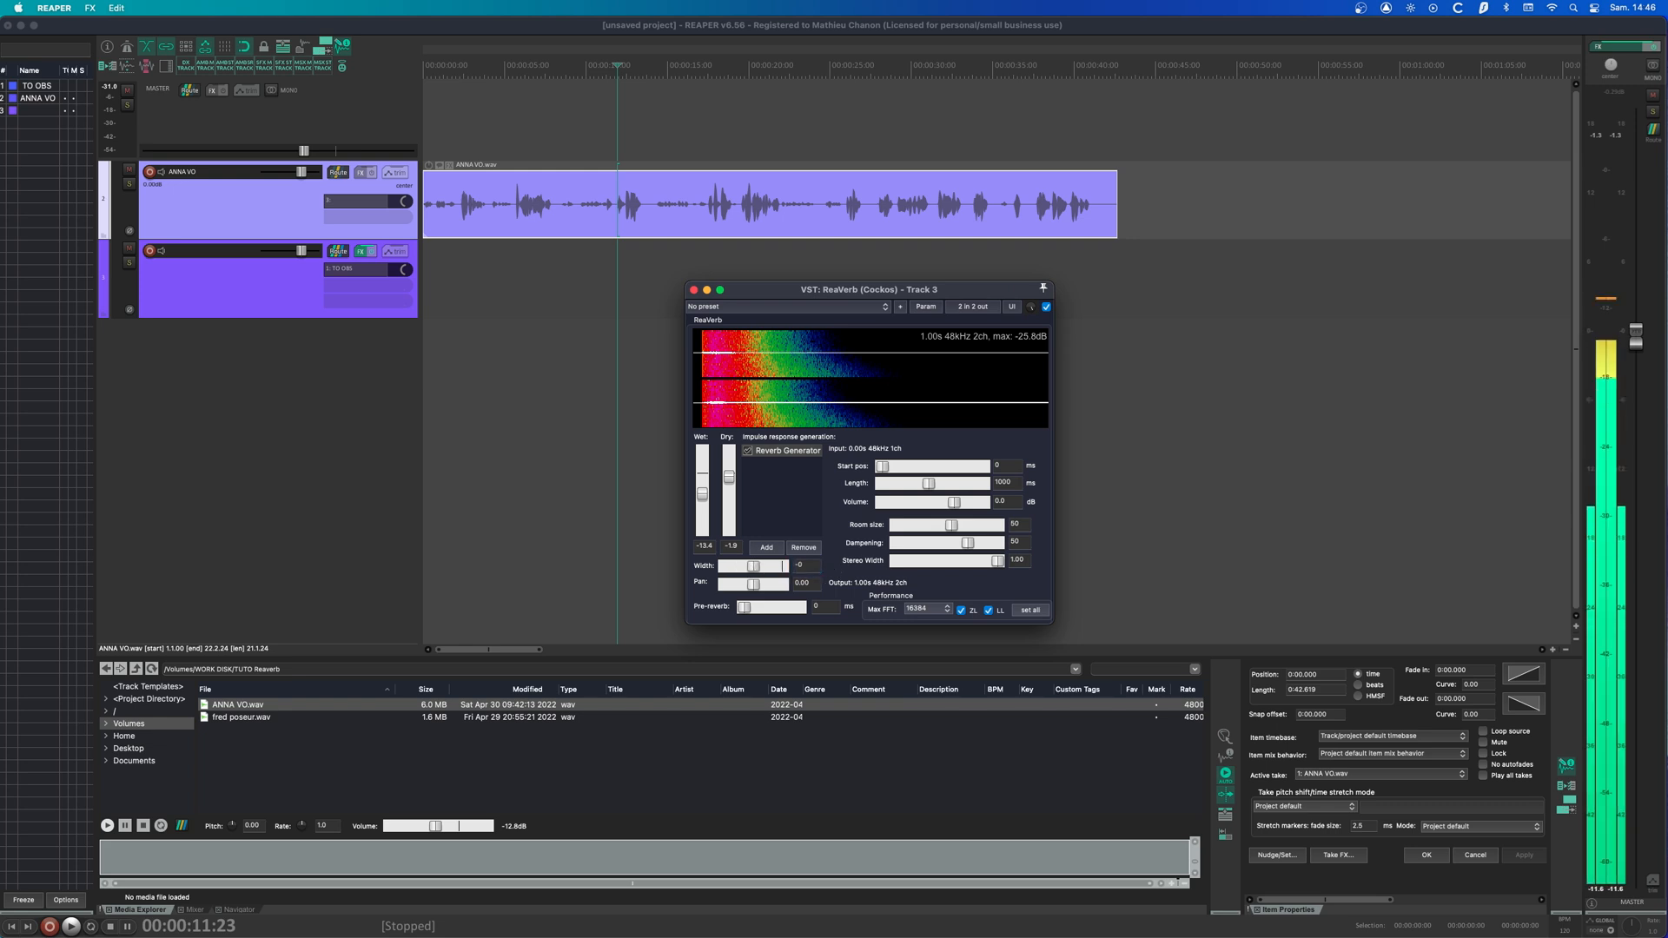
key(space)
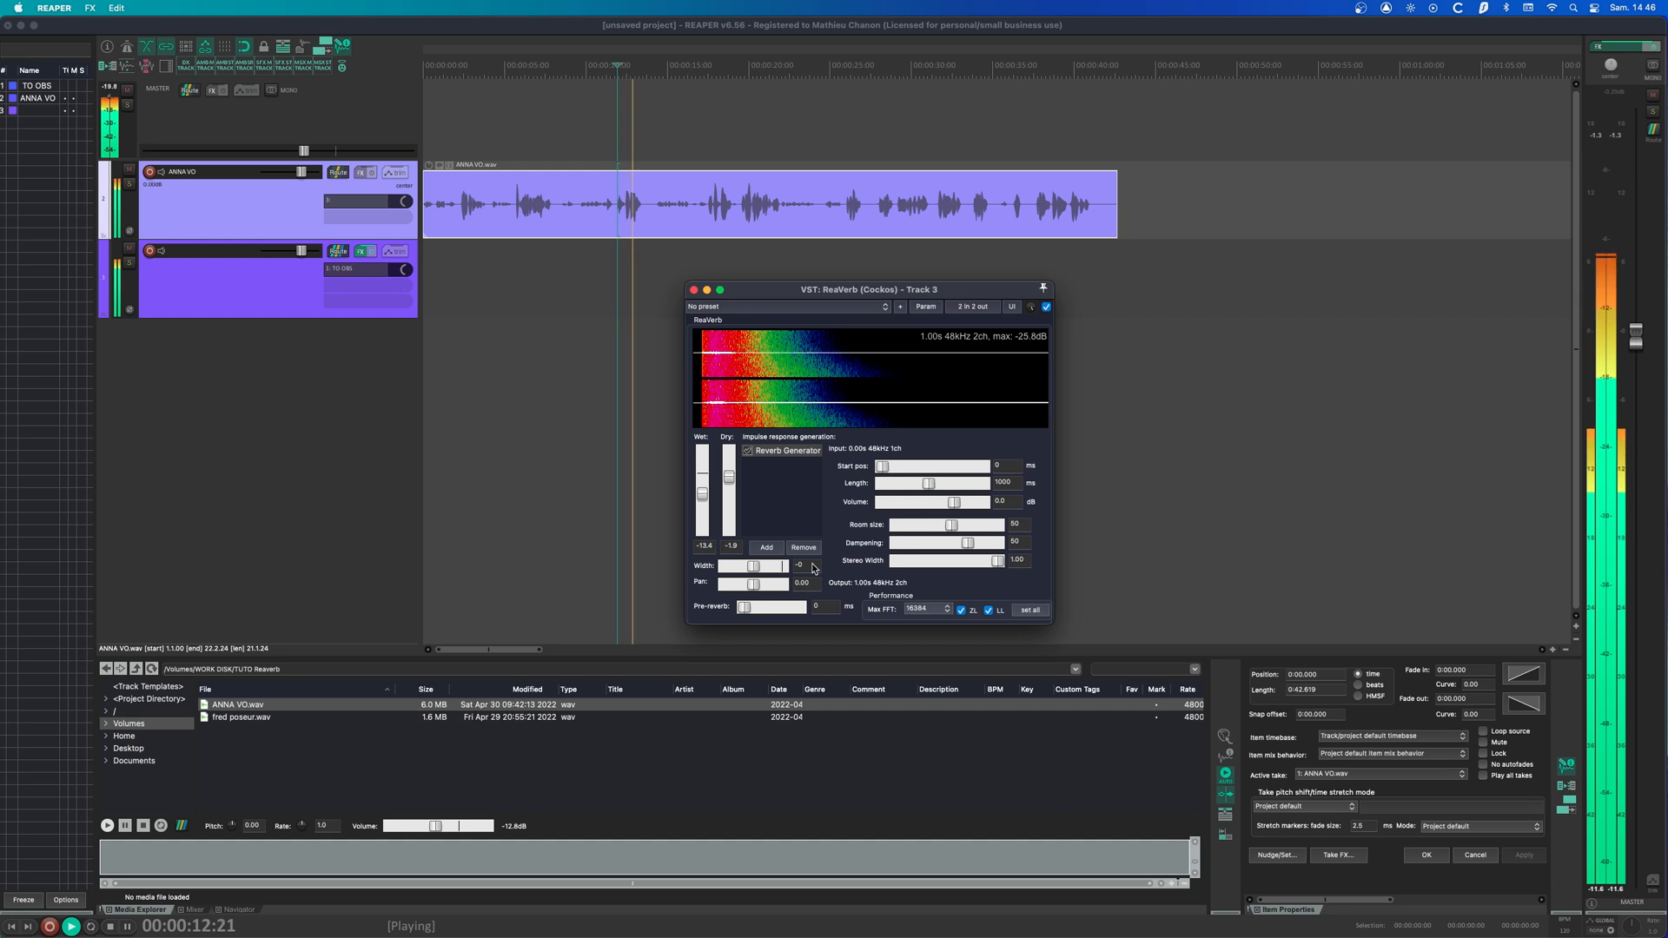
drag(702, 498, 701, 493)
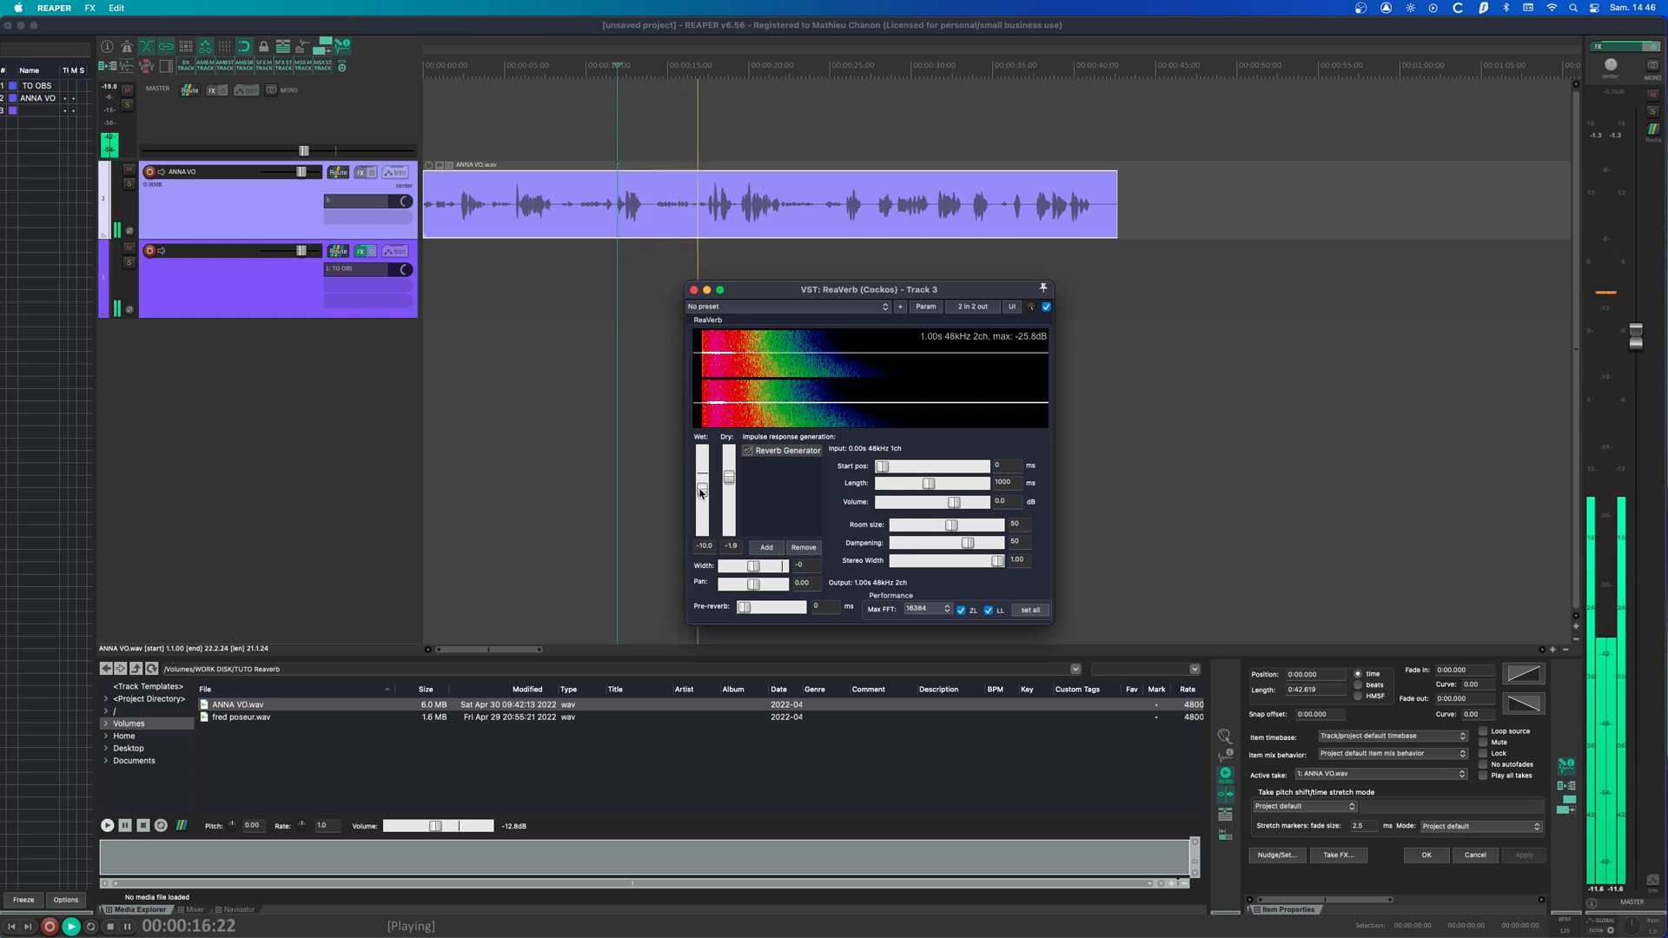
key(space)
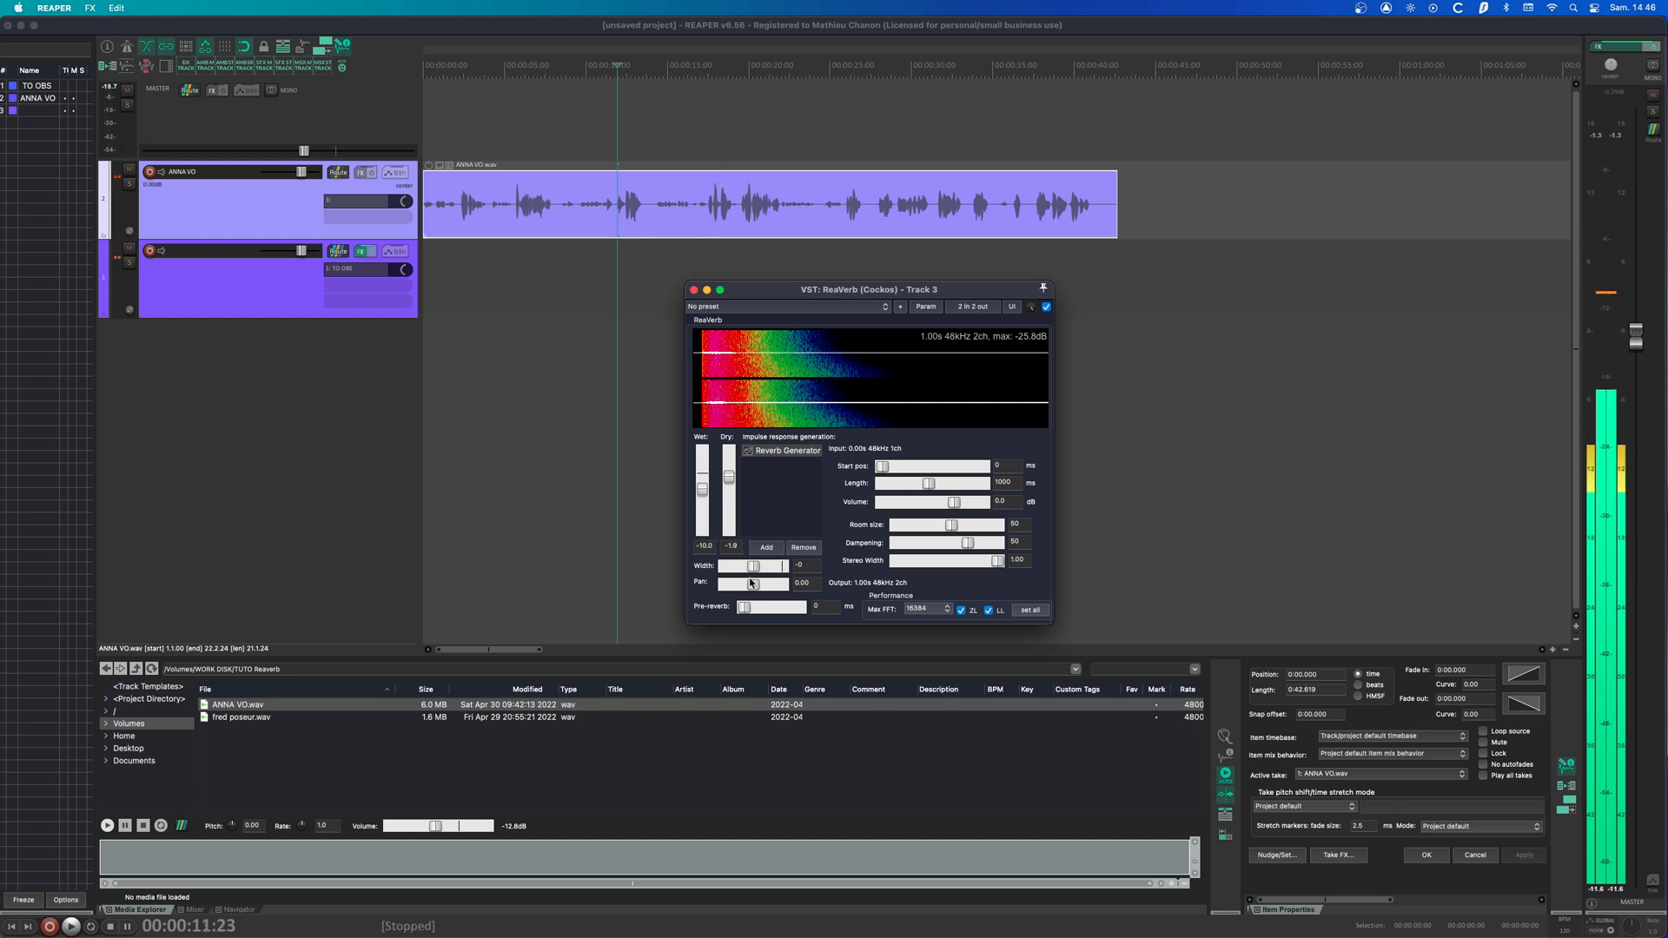
drag(753, 567, 606, 577)
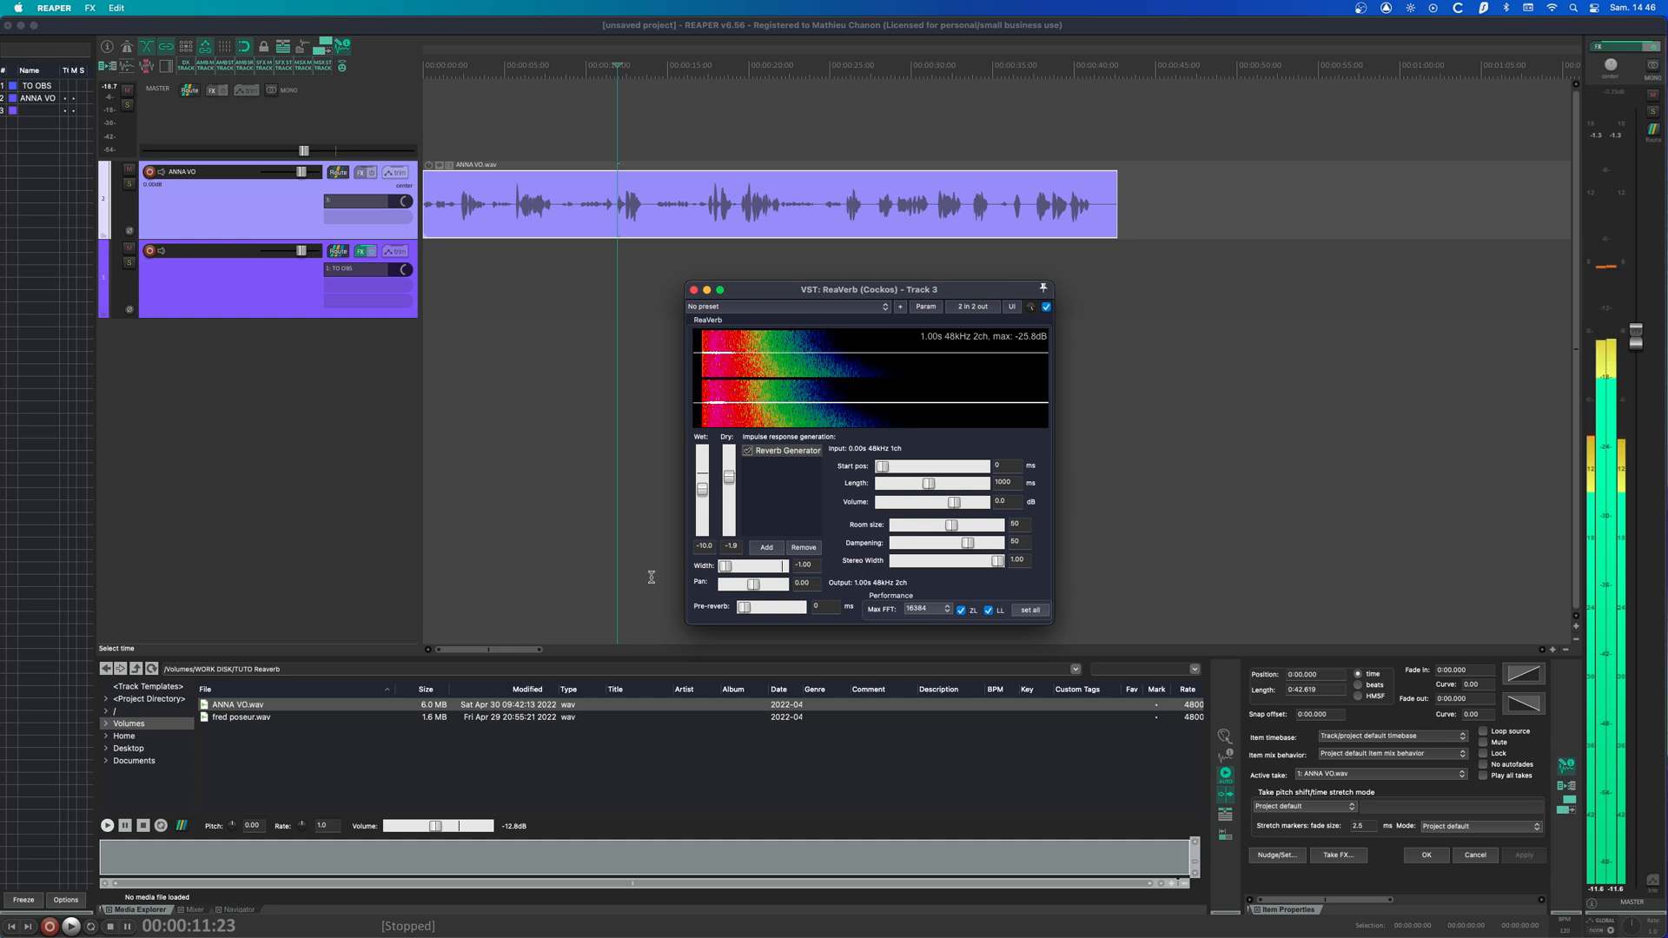
double_click(736, 568)
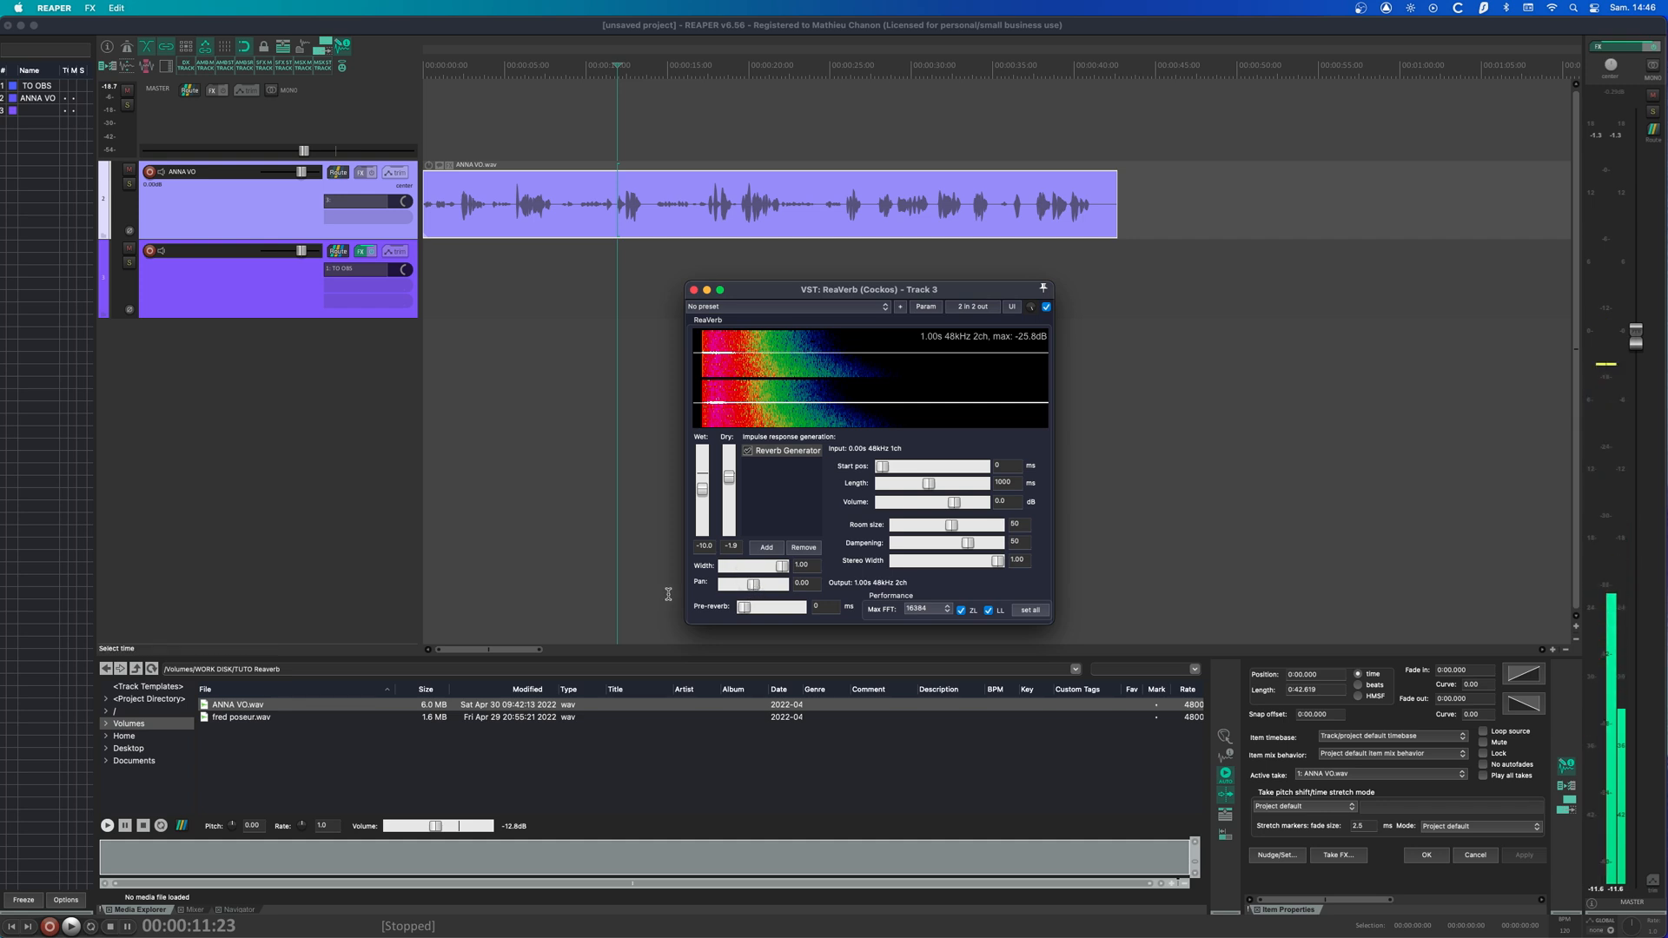
- Play from about 17 seconds with ReaVerb panned to -1.00 and 1.00, dry at -inf and wet at -9.1 dB, and reset the pan to 0.00
click(706, 205)
key(space)
drag(752, 584, 693, 595)
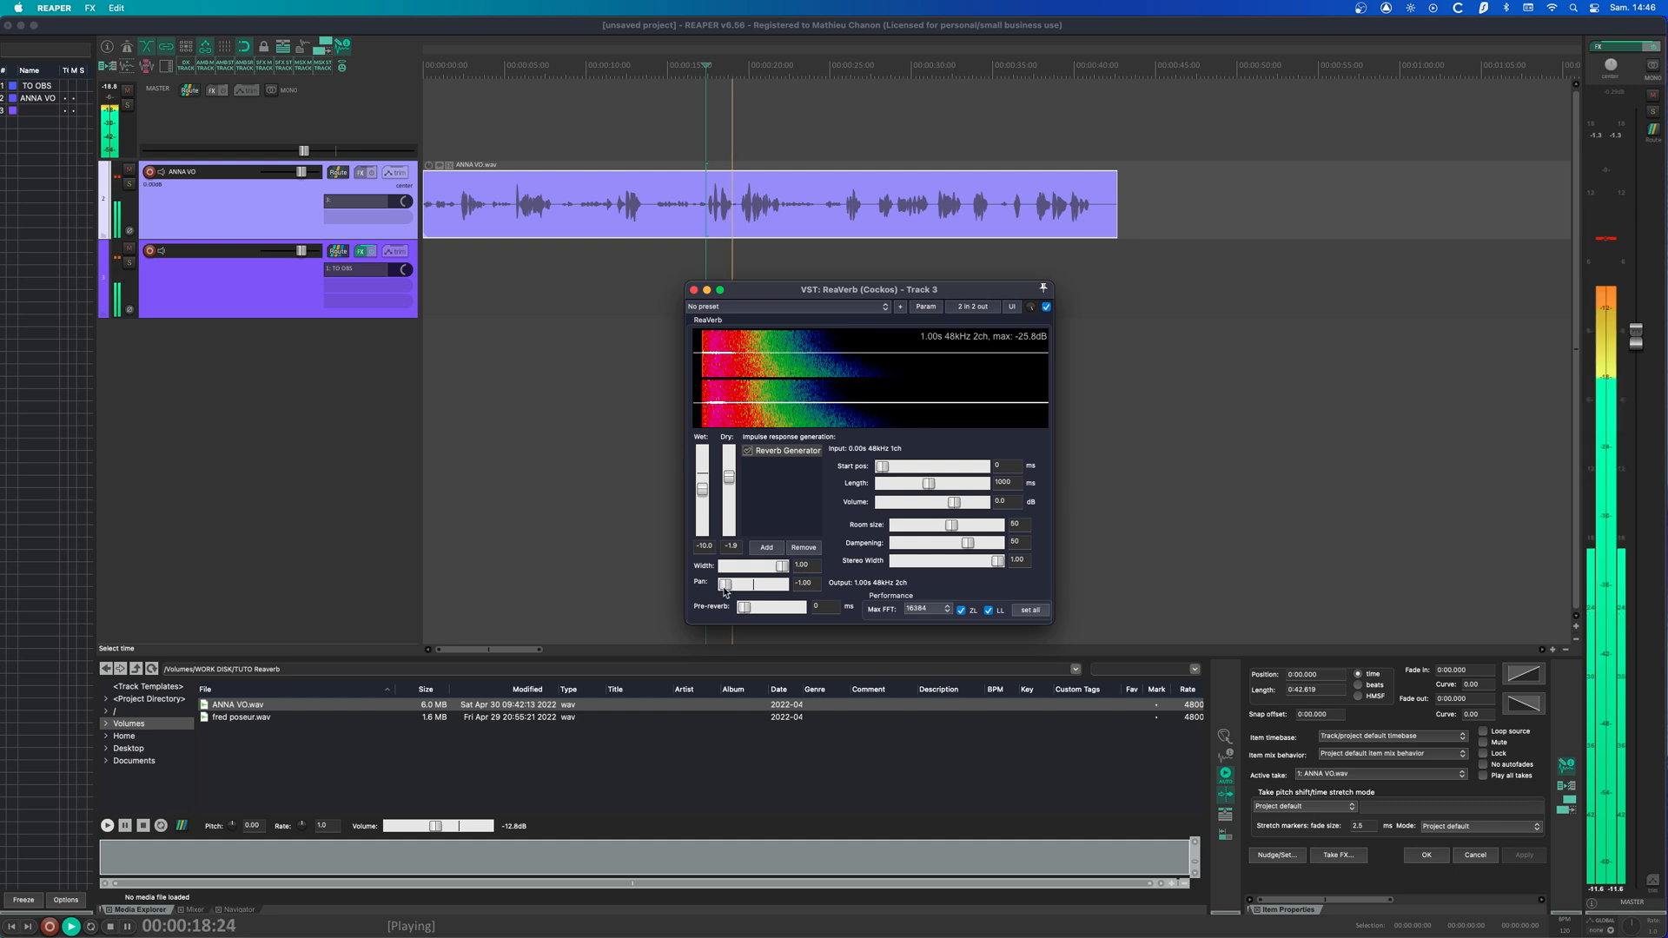
mouse_move(725, 474)
mouse_down()
mouse_move(726, 533)
mouse_move(704, 487)
mouse_up()
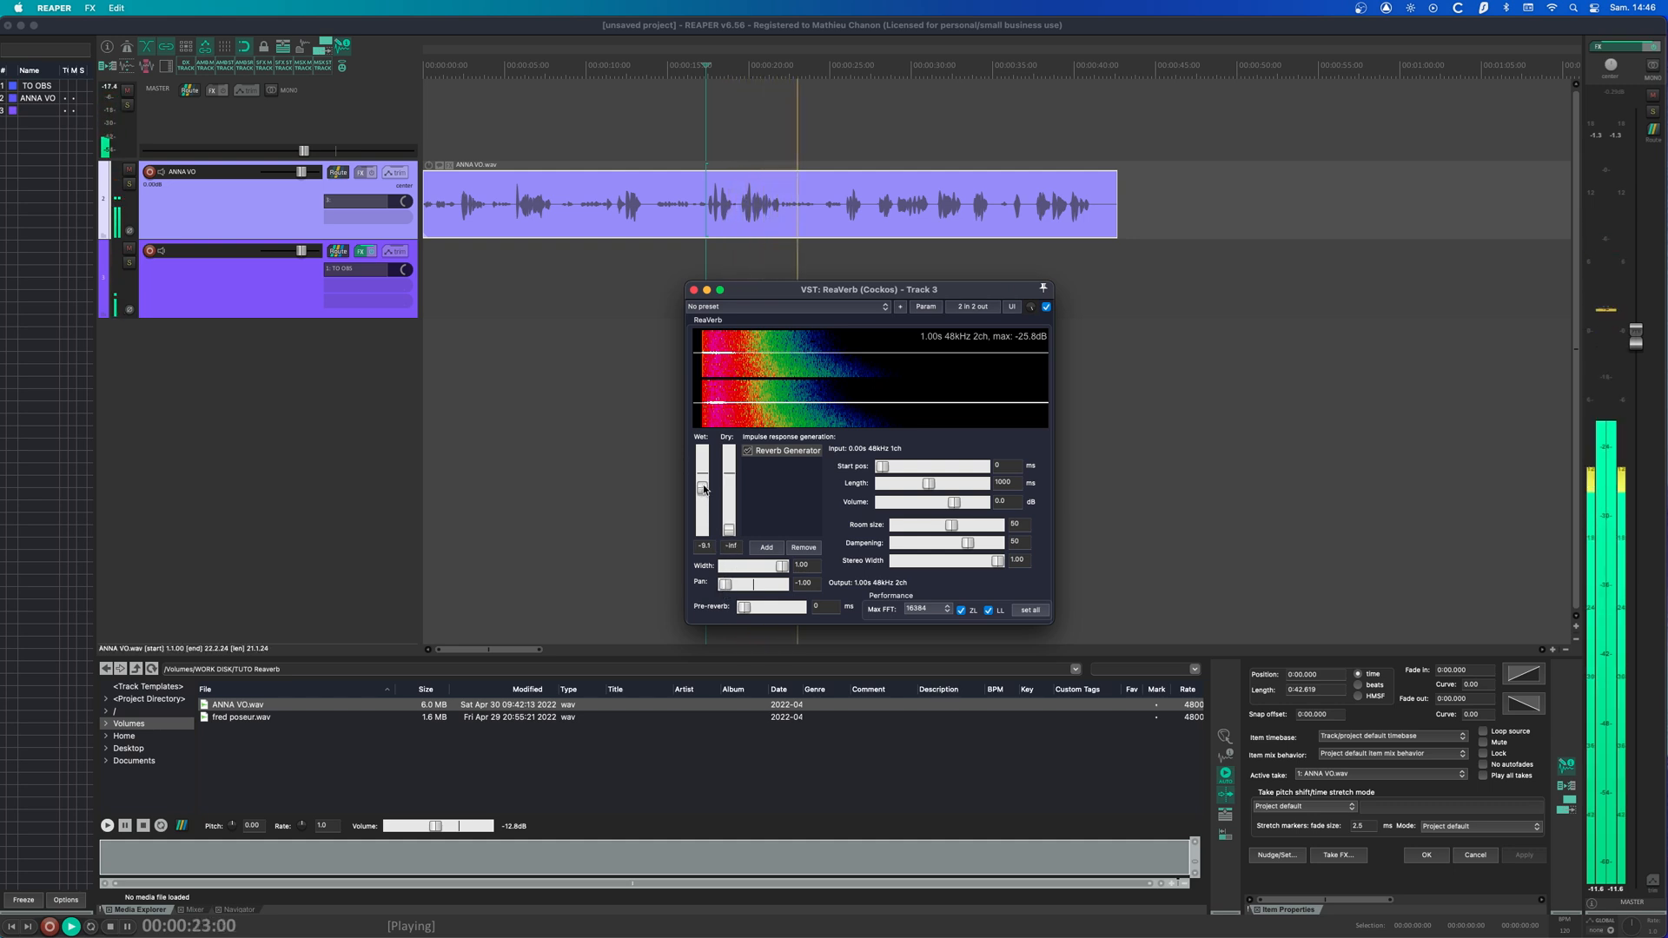
drag(726, 584, 865, 616)
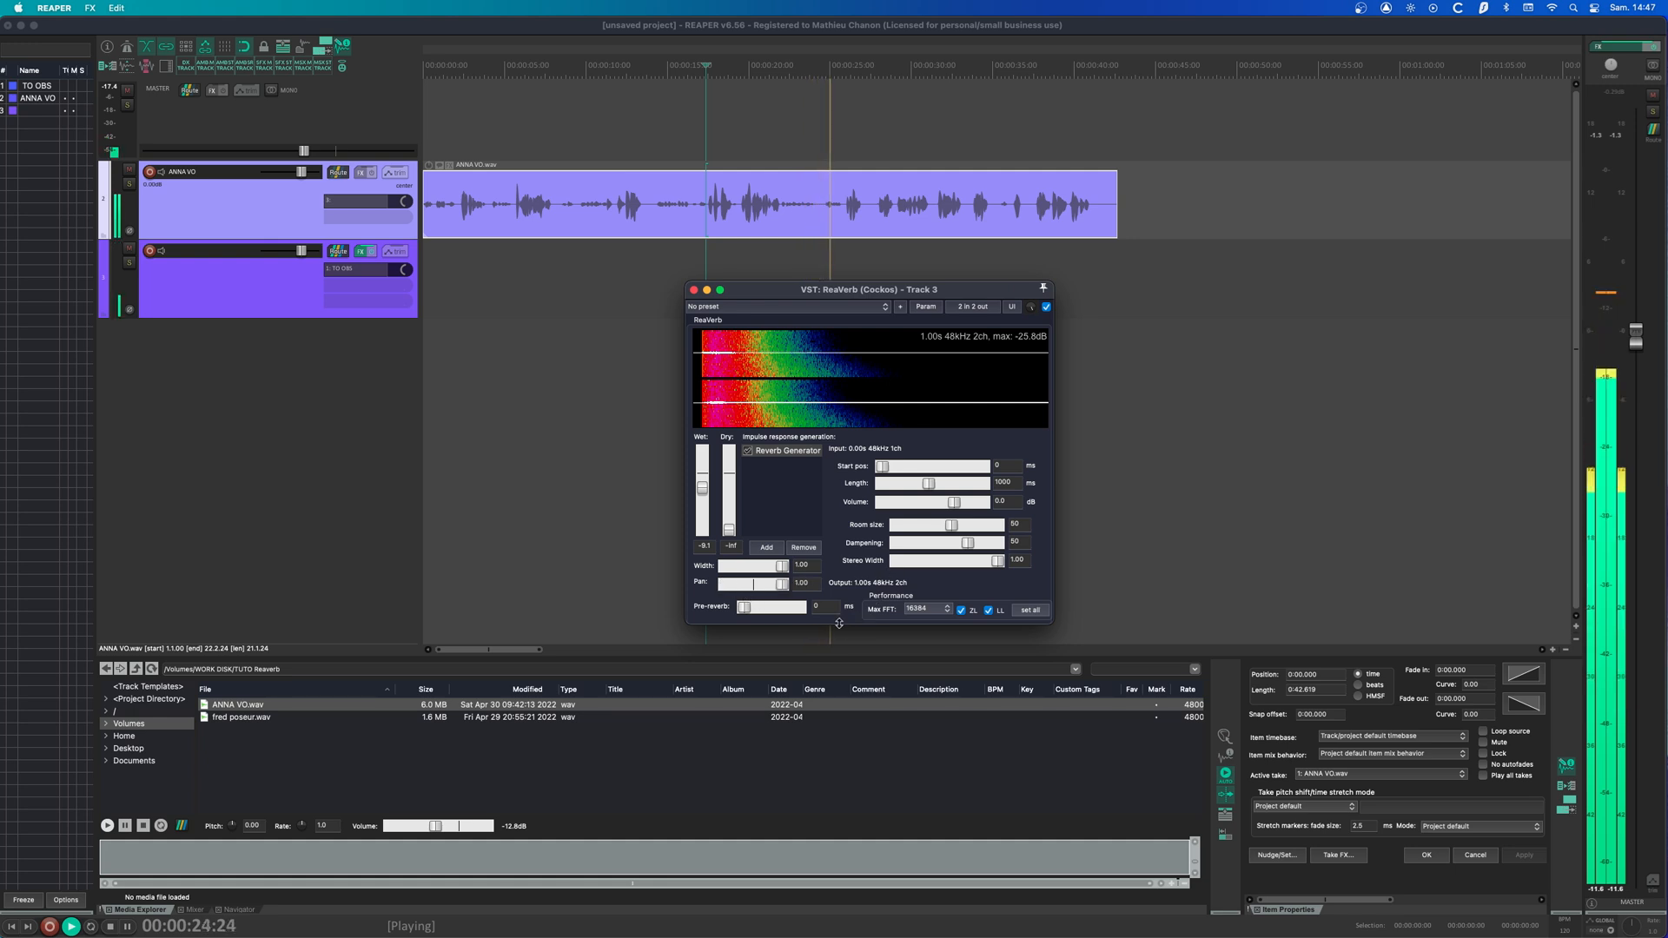
key(space)
double_click(780, 585)
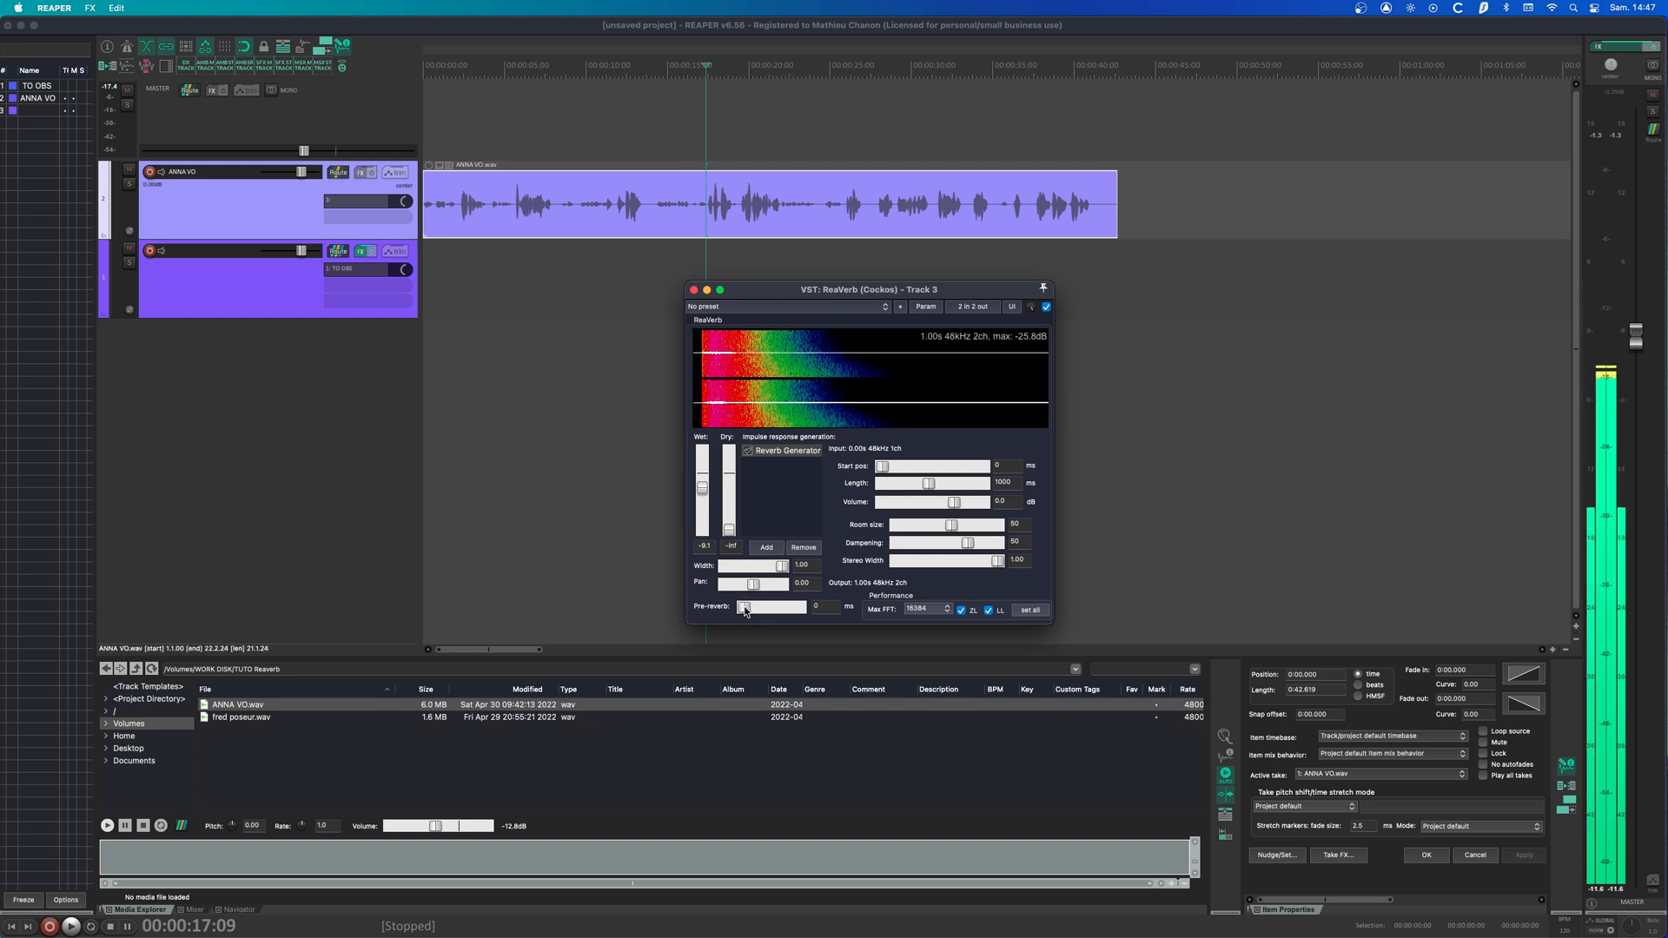
- Set the pre-reverb to 183 ms, wet to about -7.8 dB and dry to -11.3 dB, and play from about 27 seconds
click(865, 215)
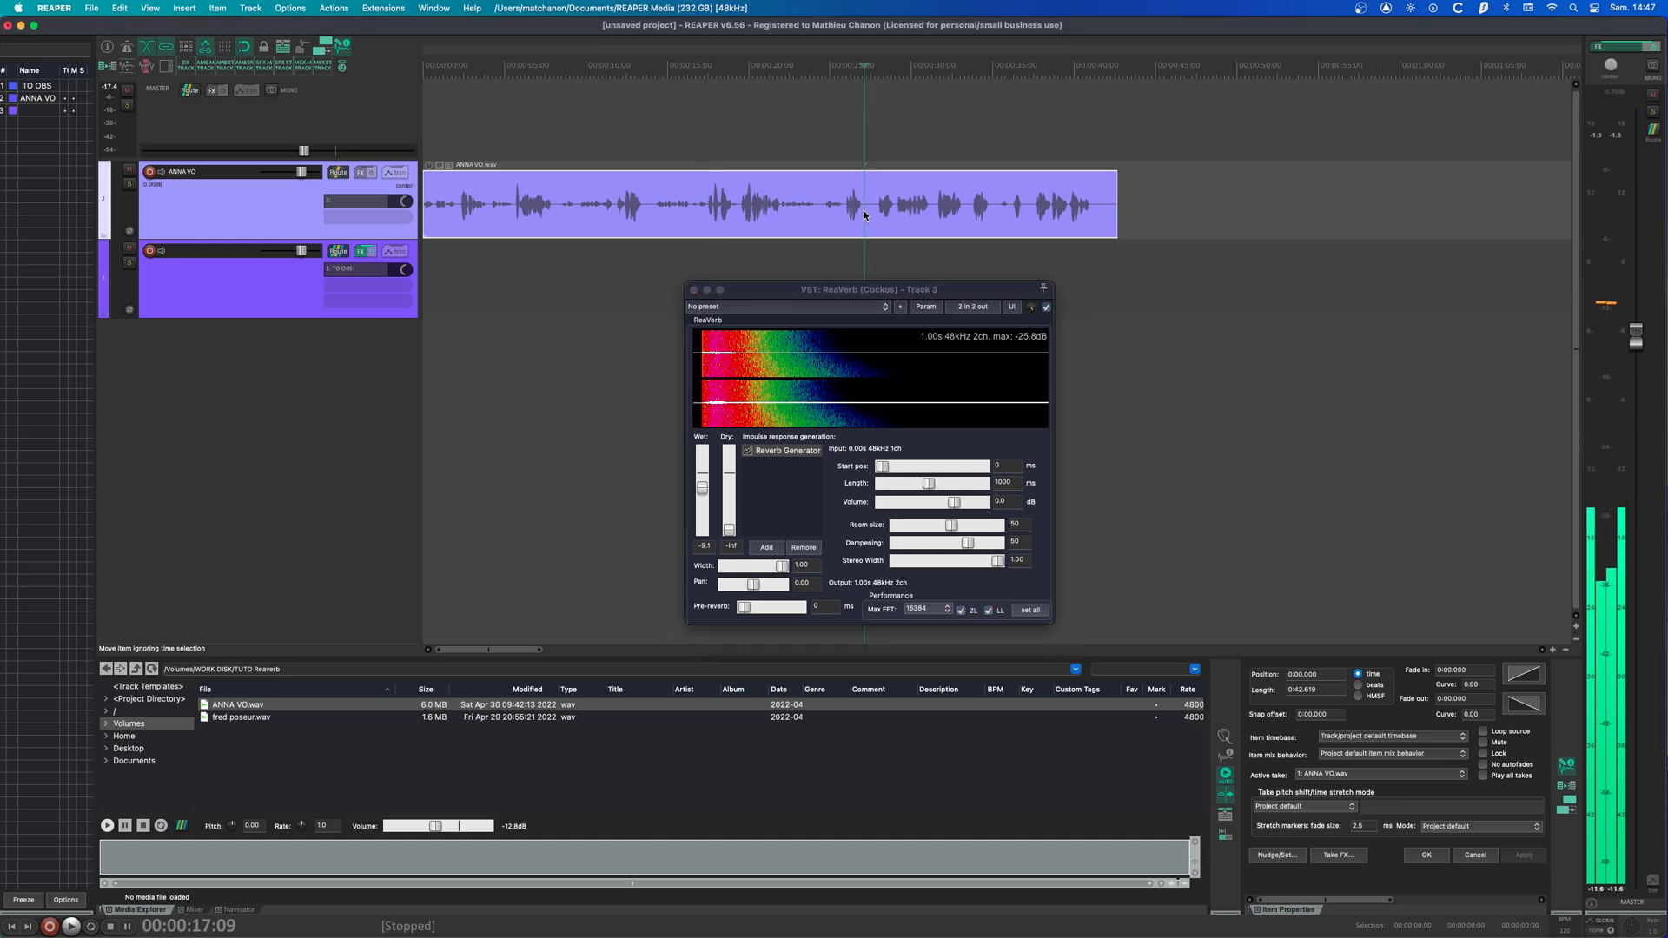
drag(745, 607, 763, 611)
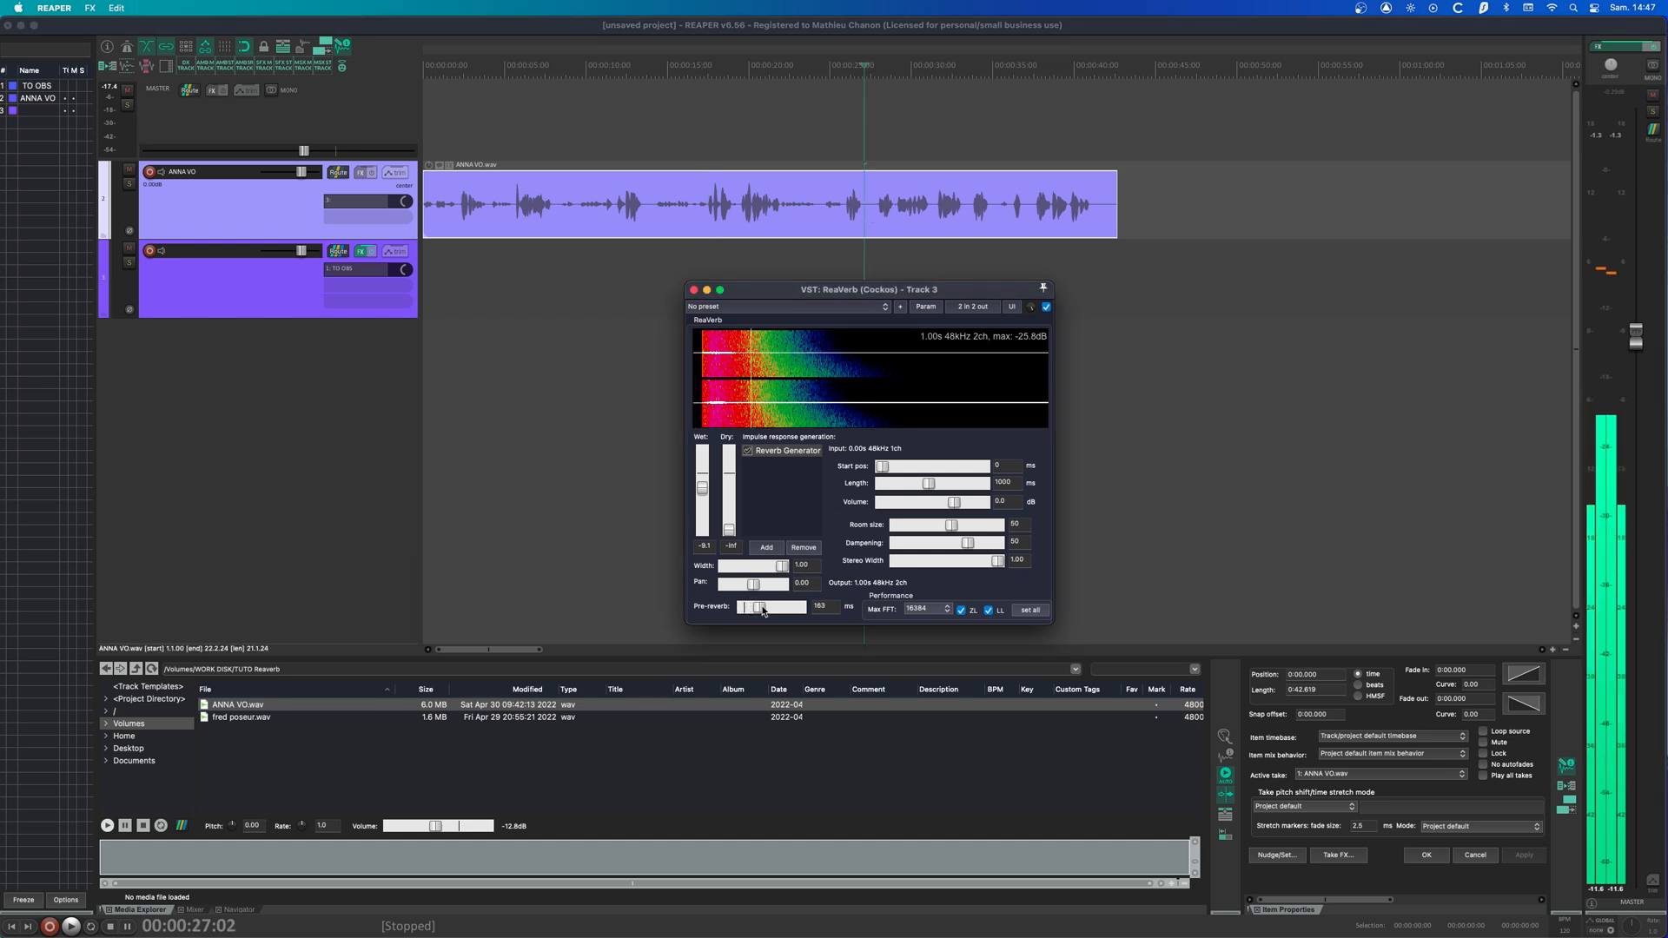
drag(728, 529, 730, 496)
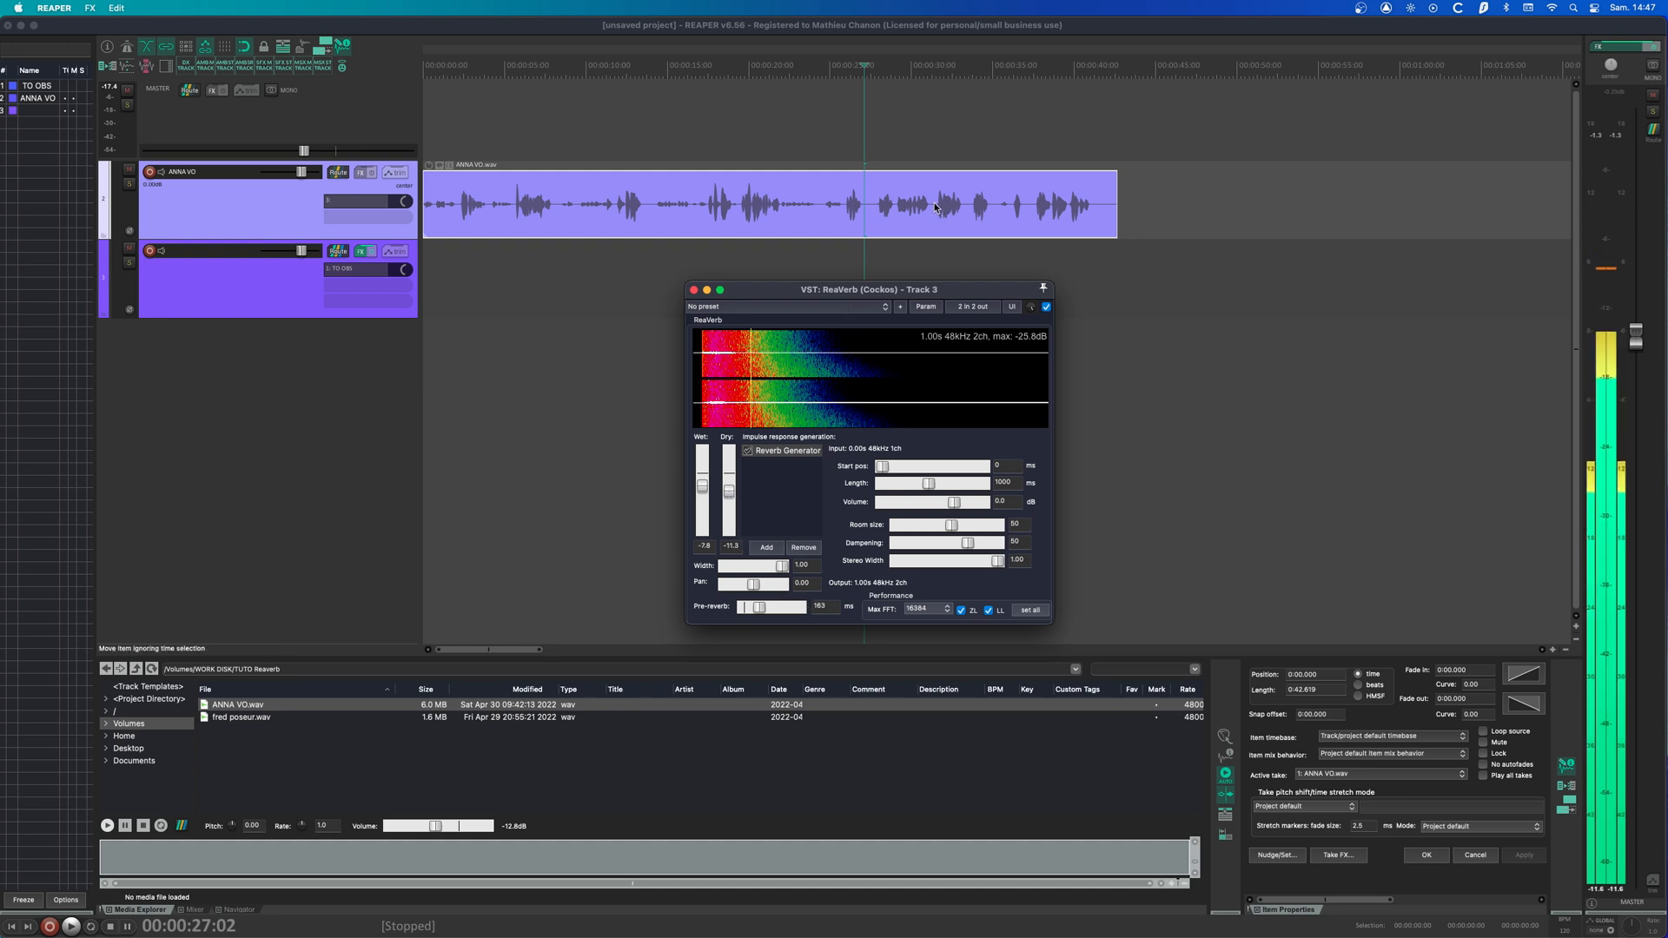
key(space)
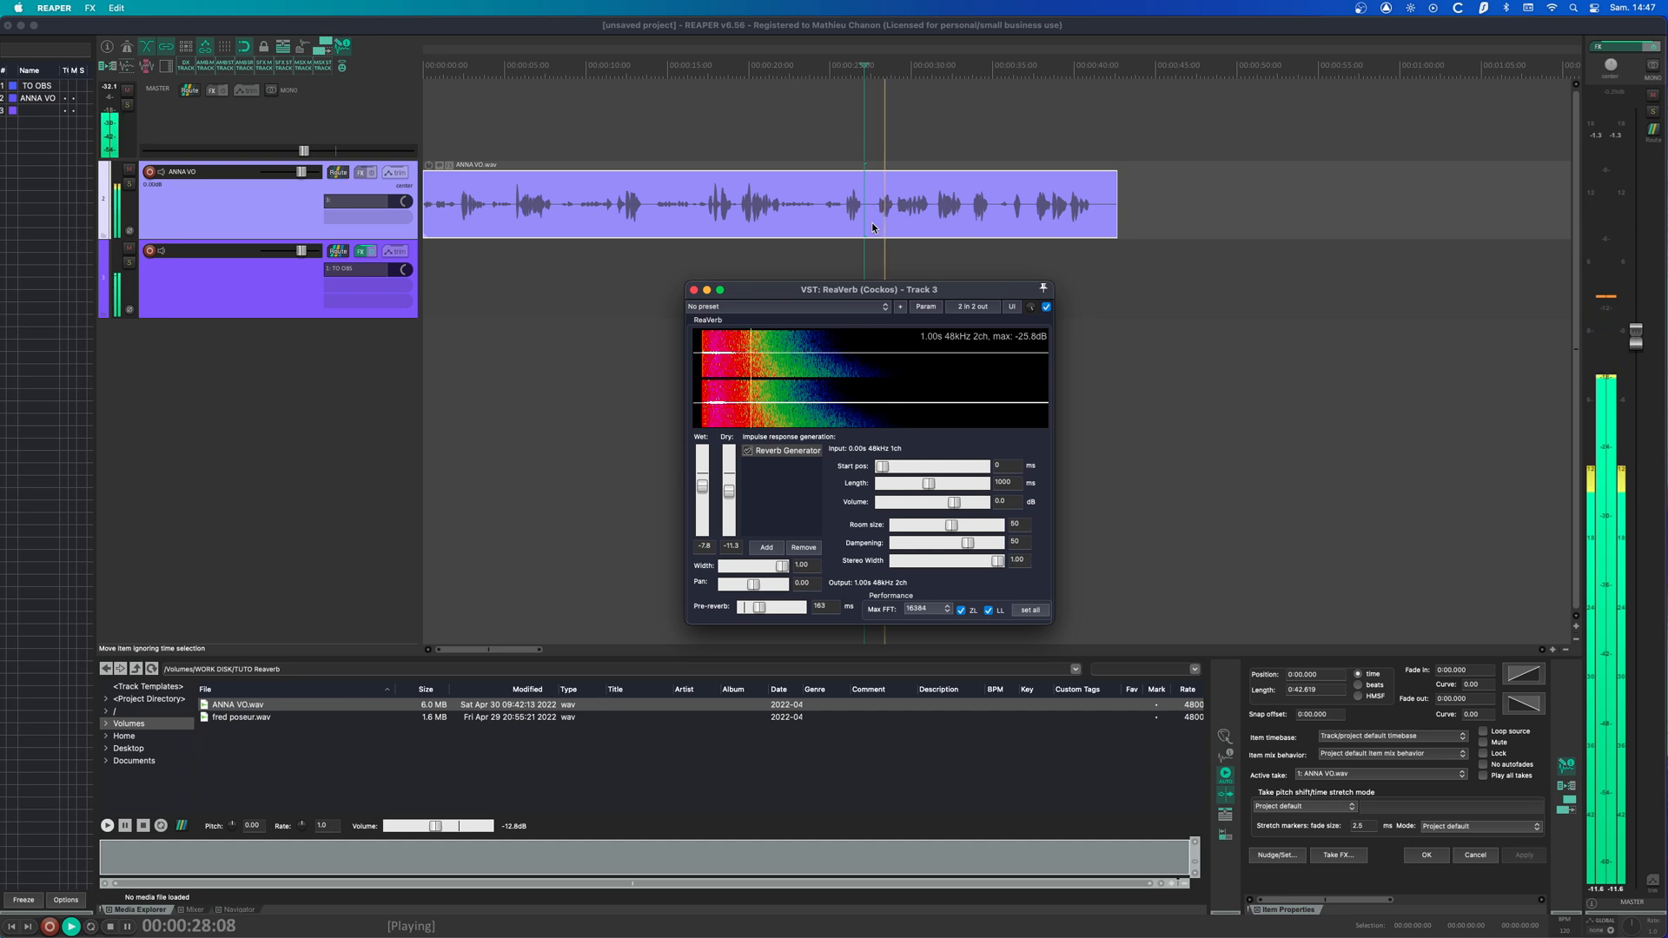
- Raise the pre-reverb to about 760 ms during playback, stop, and return it to 0 ms
drag(760, 607, 775, 609)
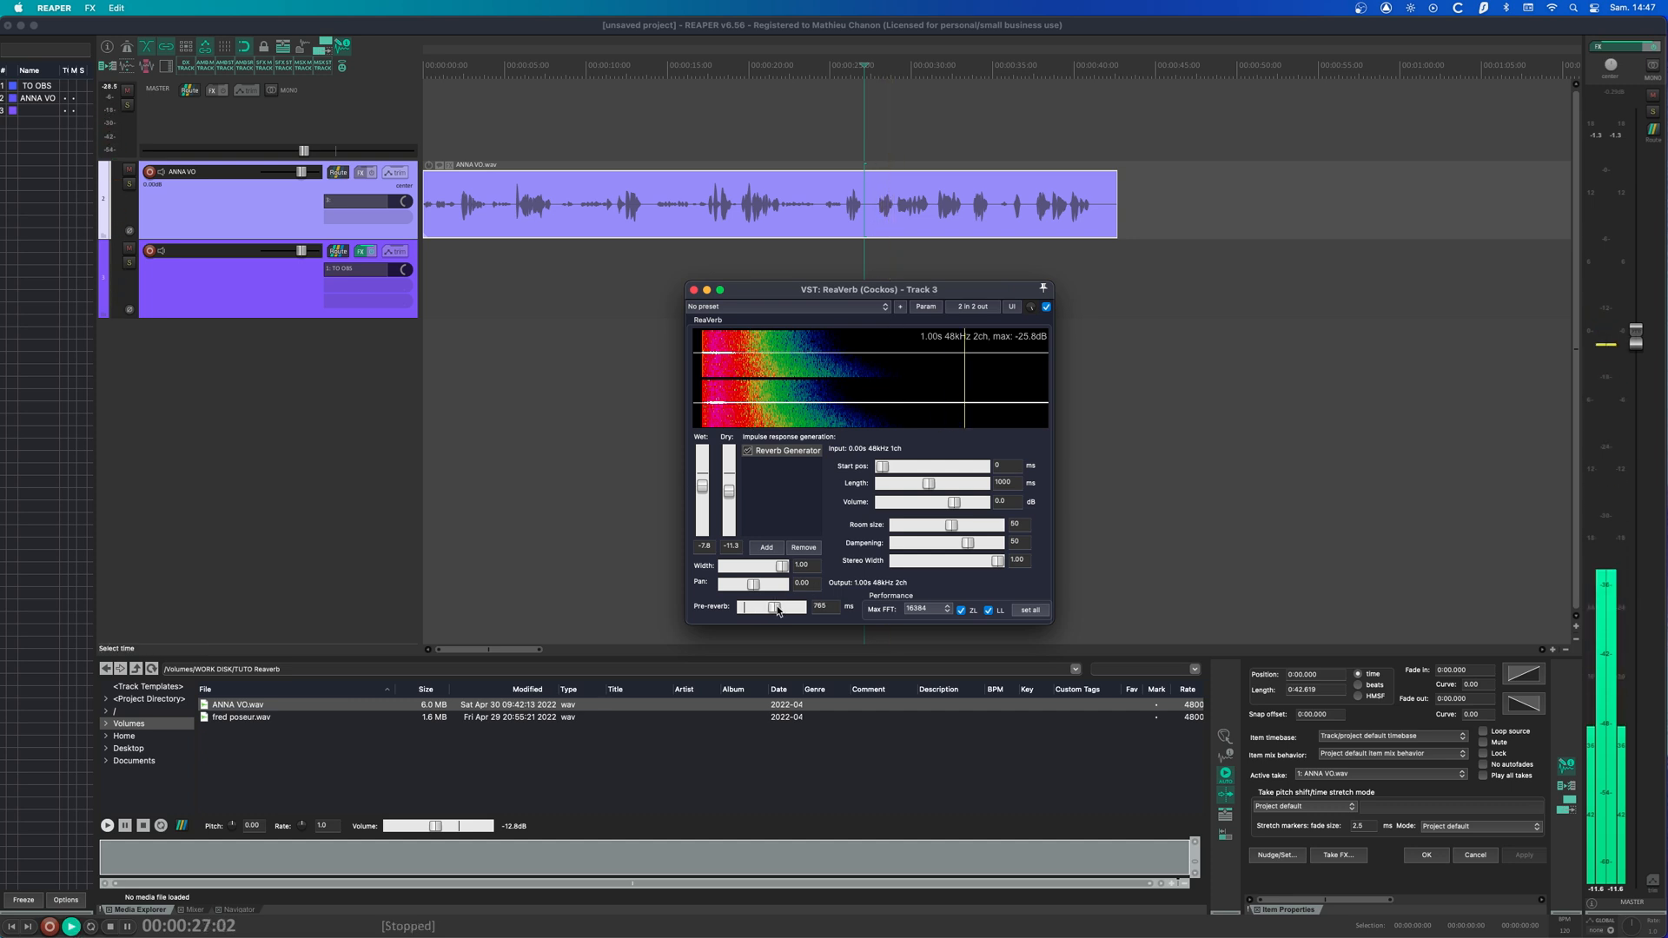
key(space)
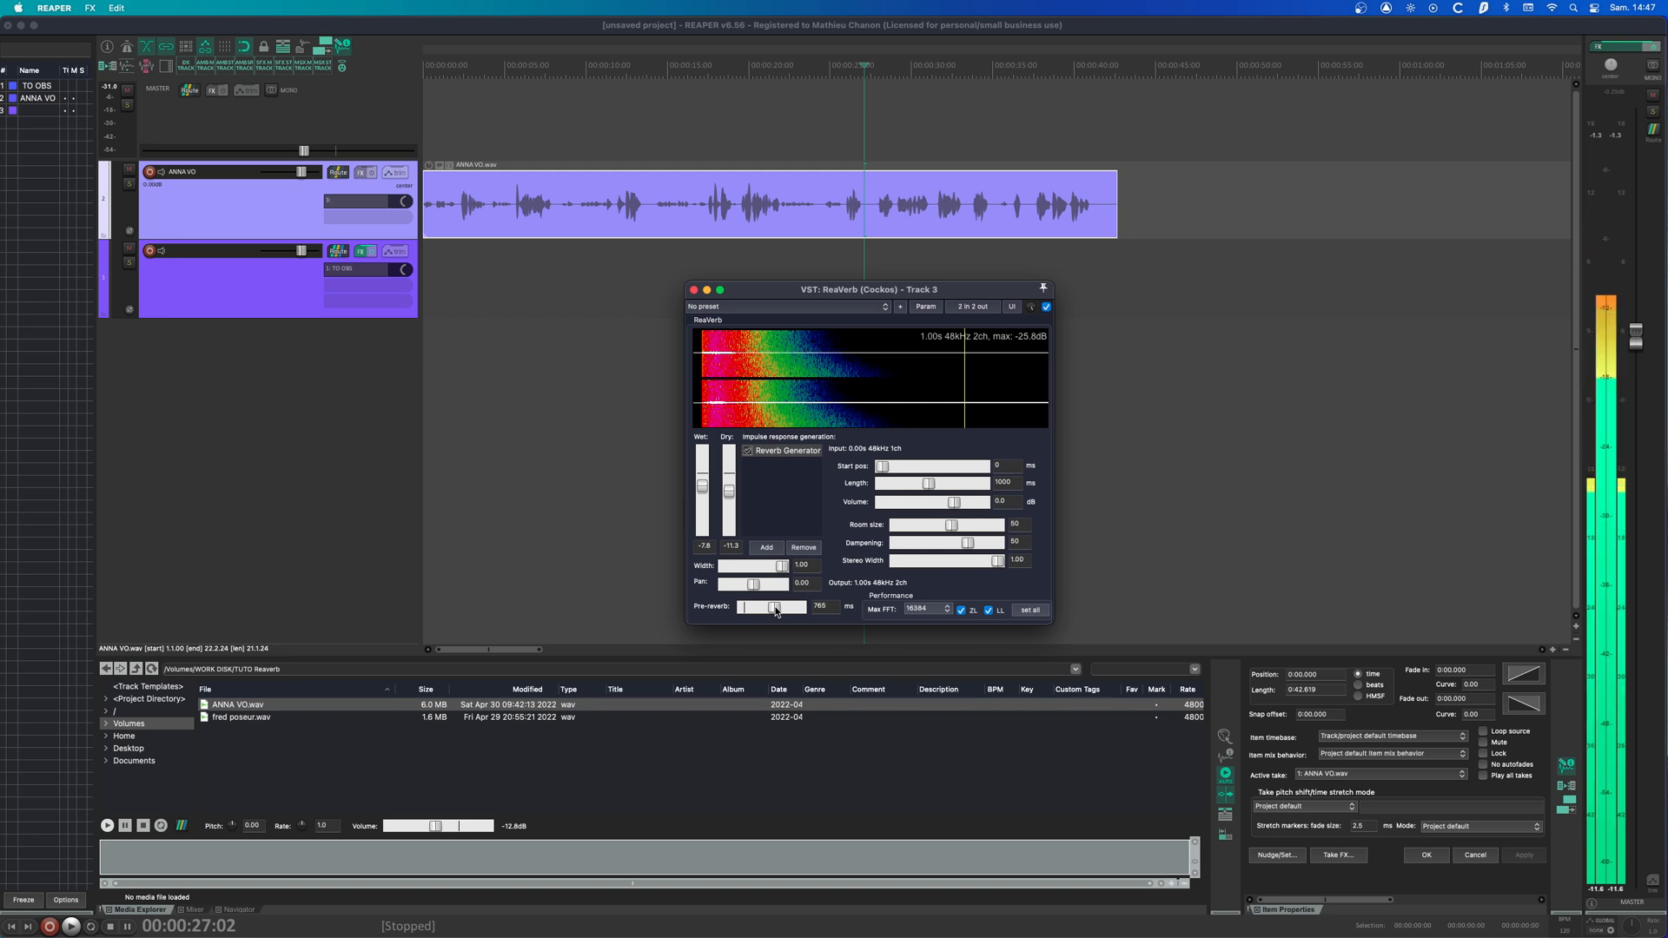
drag(775, 609, 618, 592)
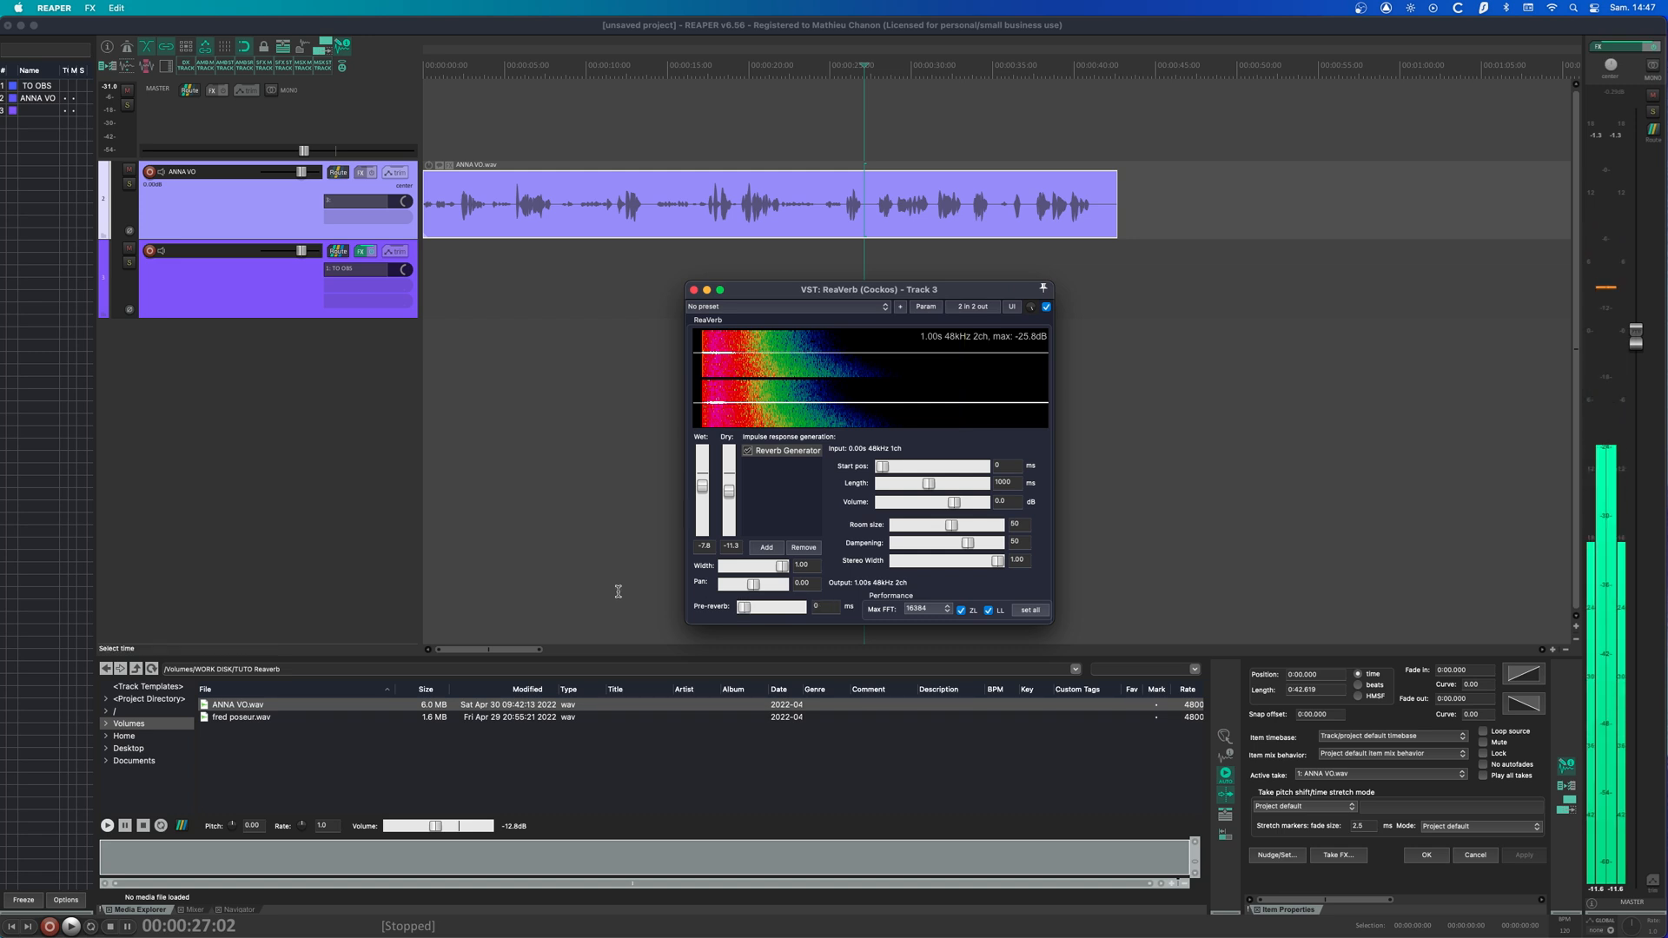
double_click(760, 613)
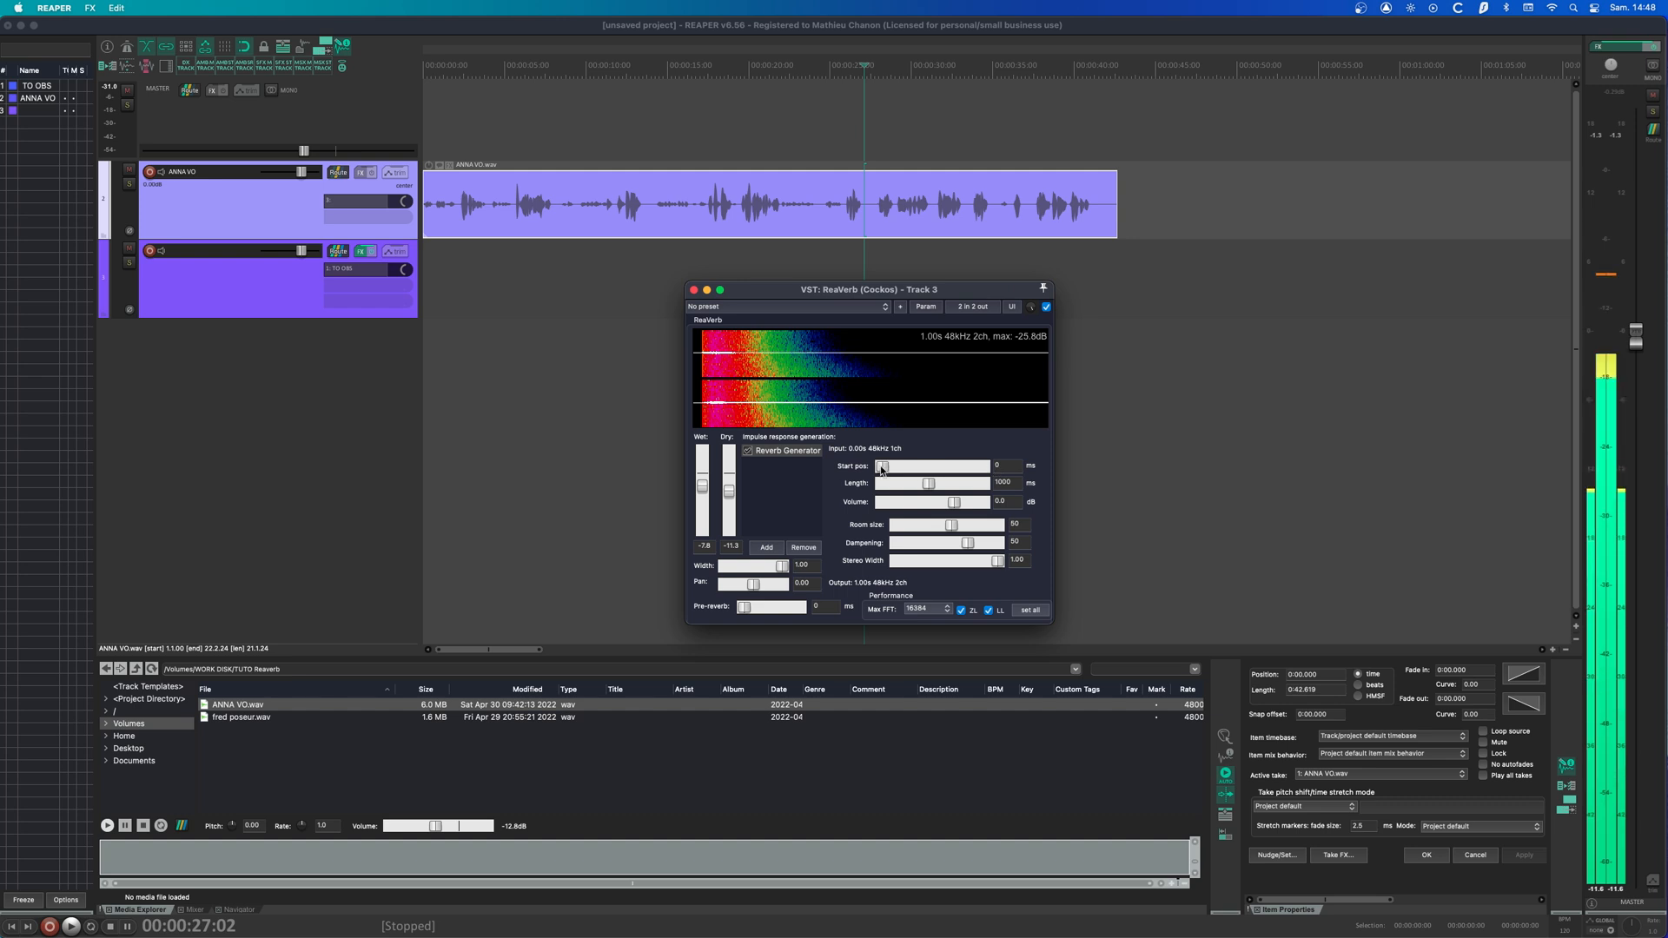
- Move the Reverb Generator's start position to about 1089 ms and play the voice-over from 26 seconds
drag(885, 467, 930, 469)
click(848, 216)
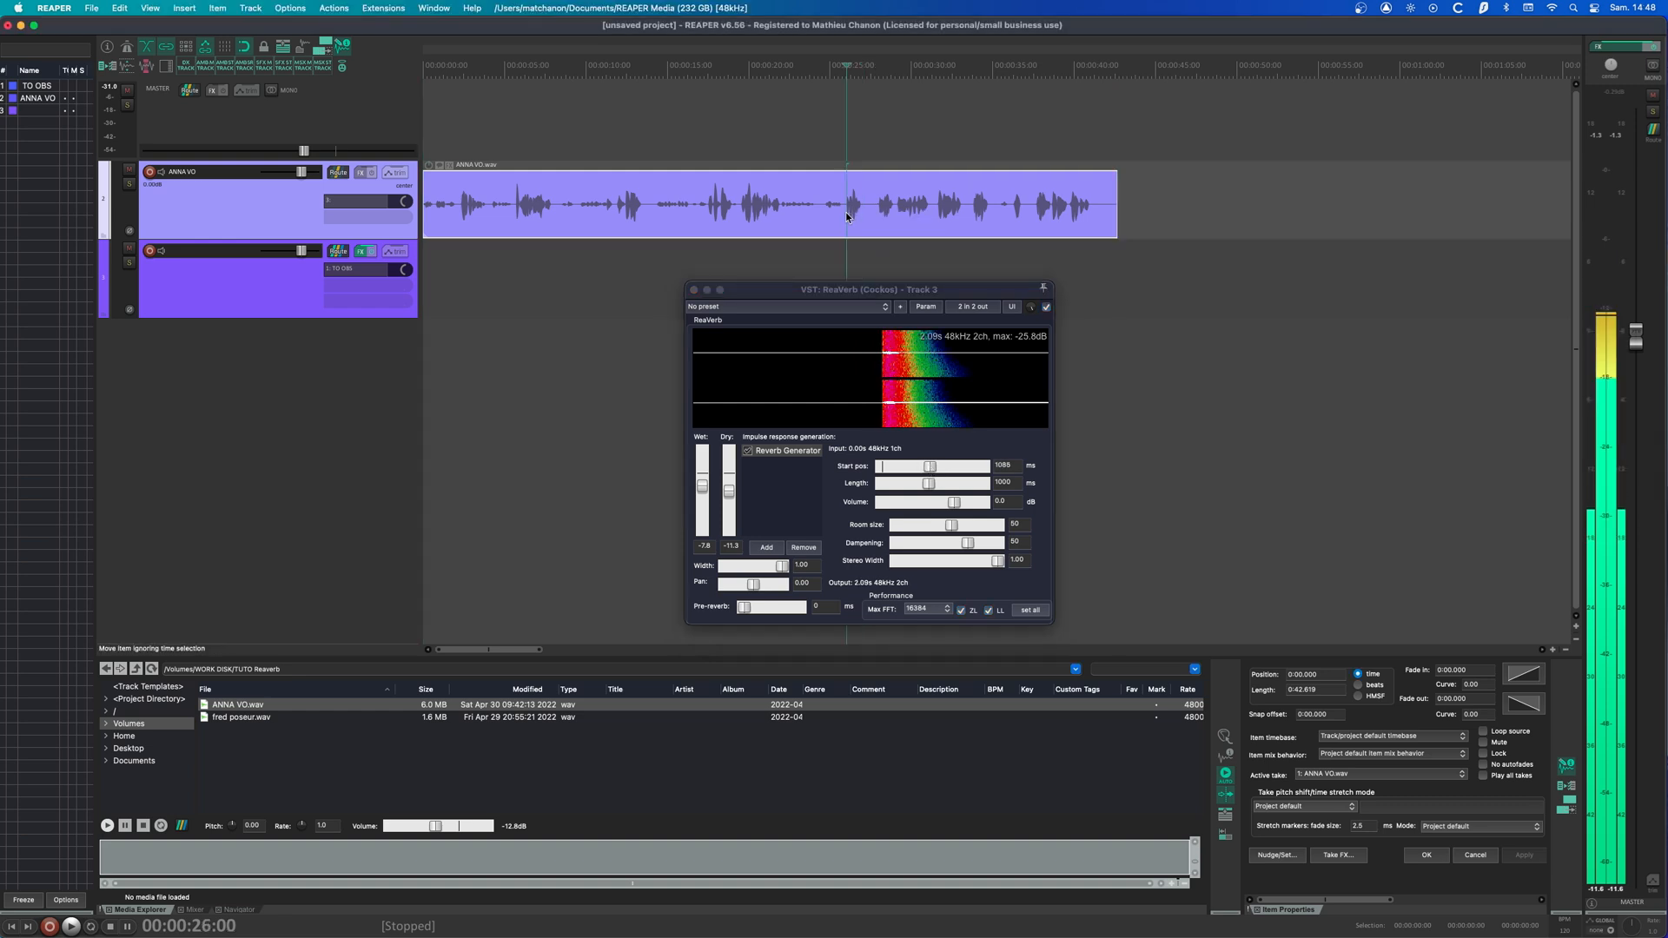
key(space)
key(space)
- Lower ReaVerb's wet level to about -18.6 dB, replay the passage, and return the start position to 0 ms
drag(702, 486, 704, 512)
key(space)
key(space)
drag(930, 467, 880, 473)
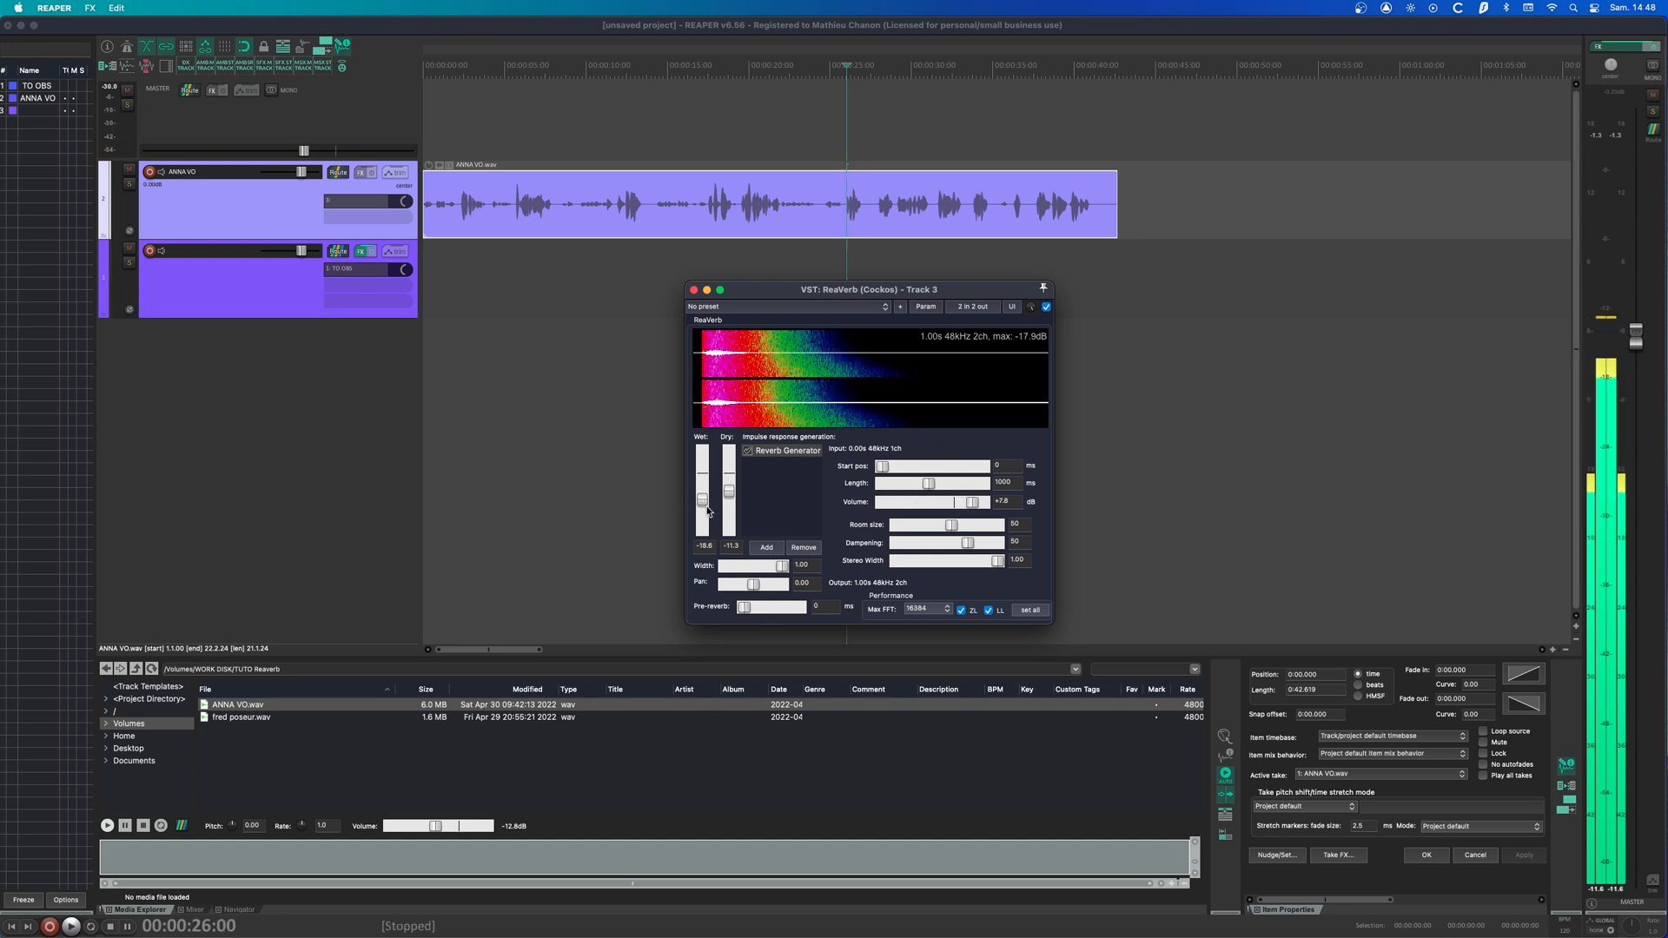
- Play the passage with the Reverb Generator's volume raised to +9.1 dB, and restore the volume to 0.0 dB
key(space)
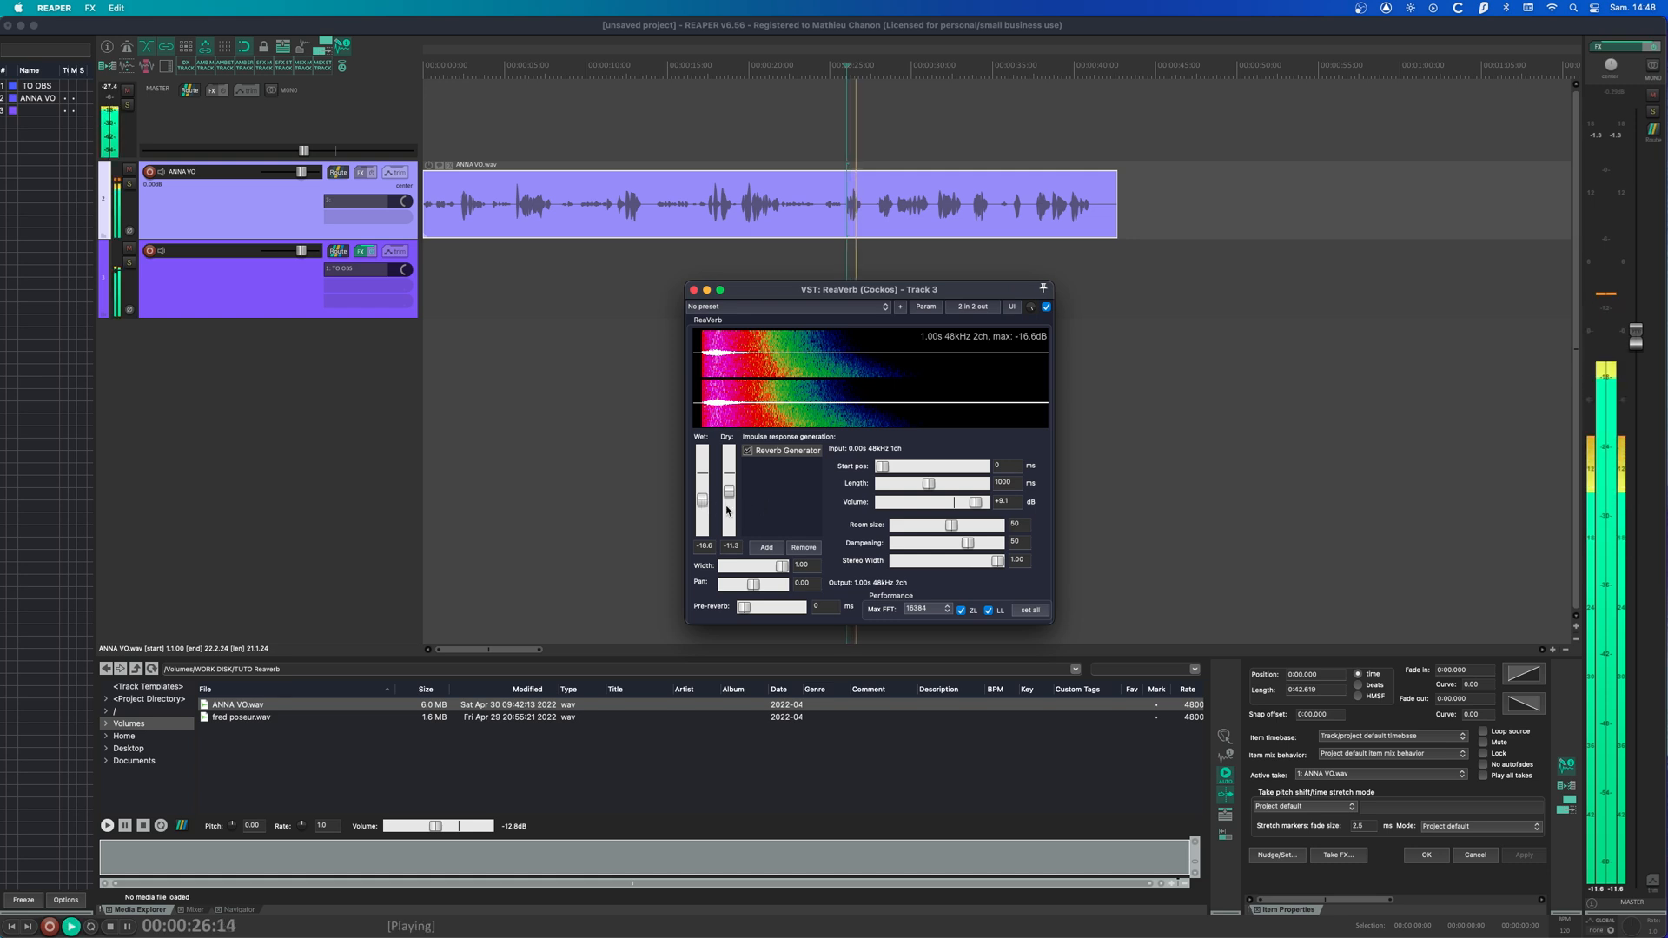
key(space)
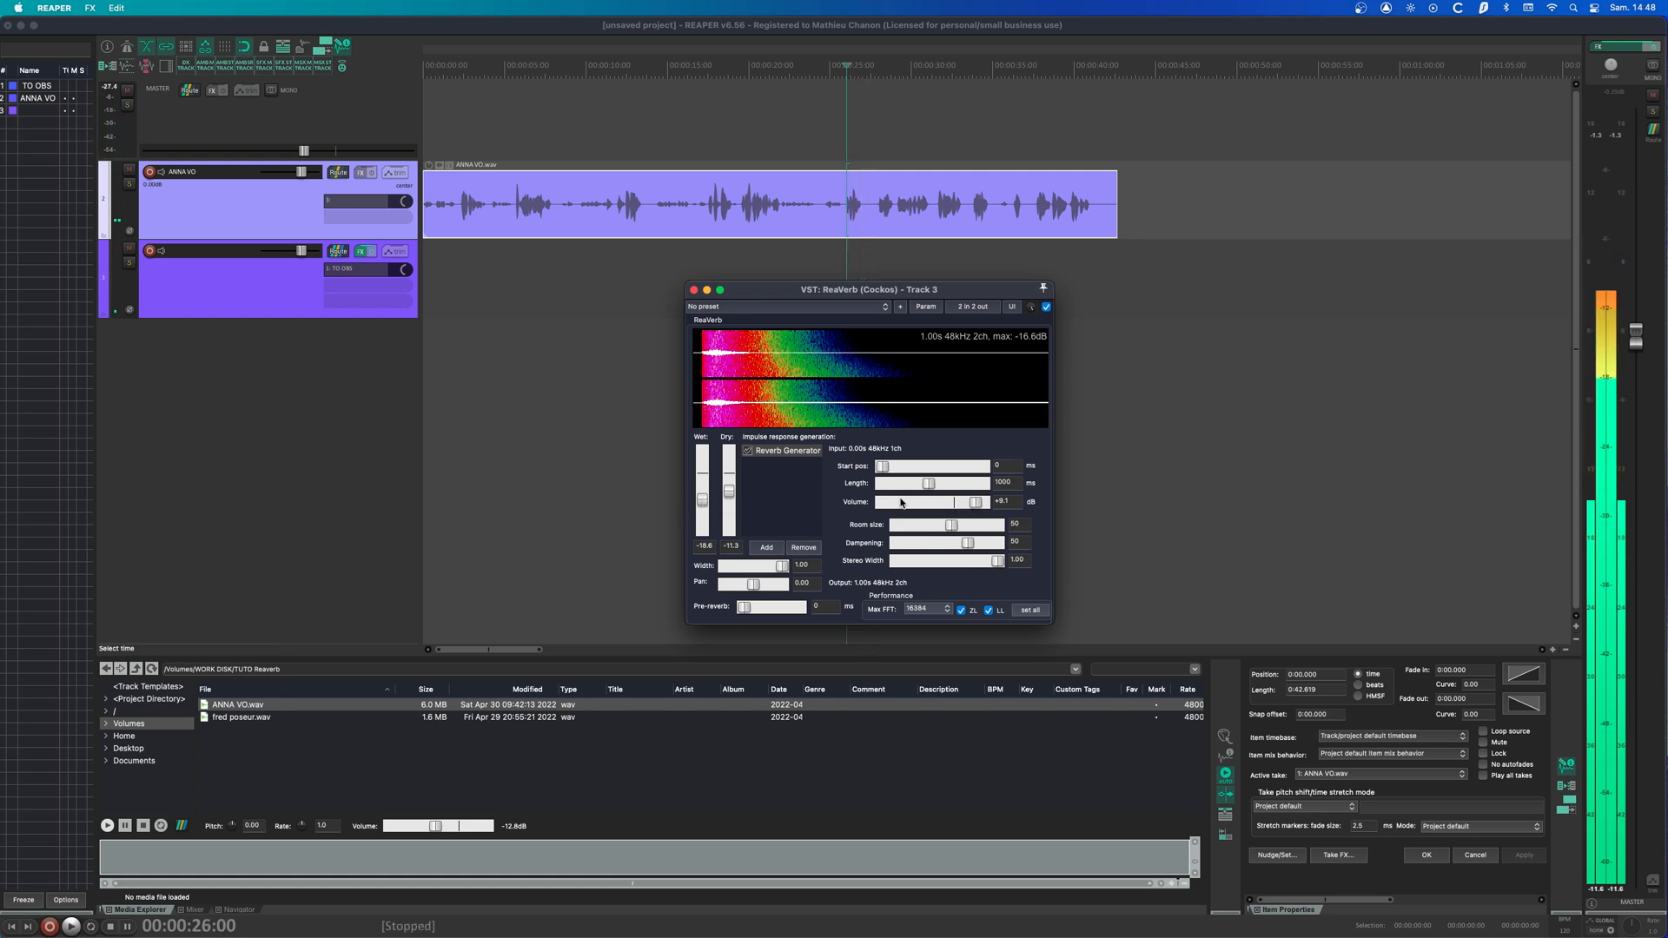
key(space)
key(space)
mouse_move(977, 507)
mouse_down()
mouse_move(914, 509)
mouse_move(953, 502)
mouse_up()
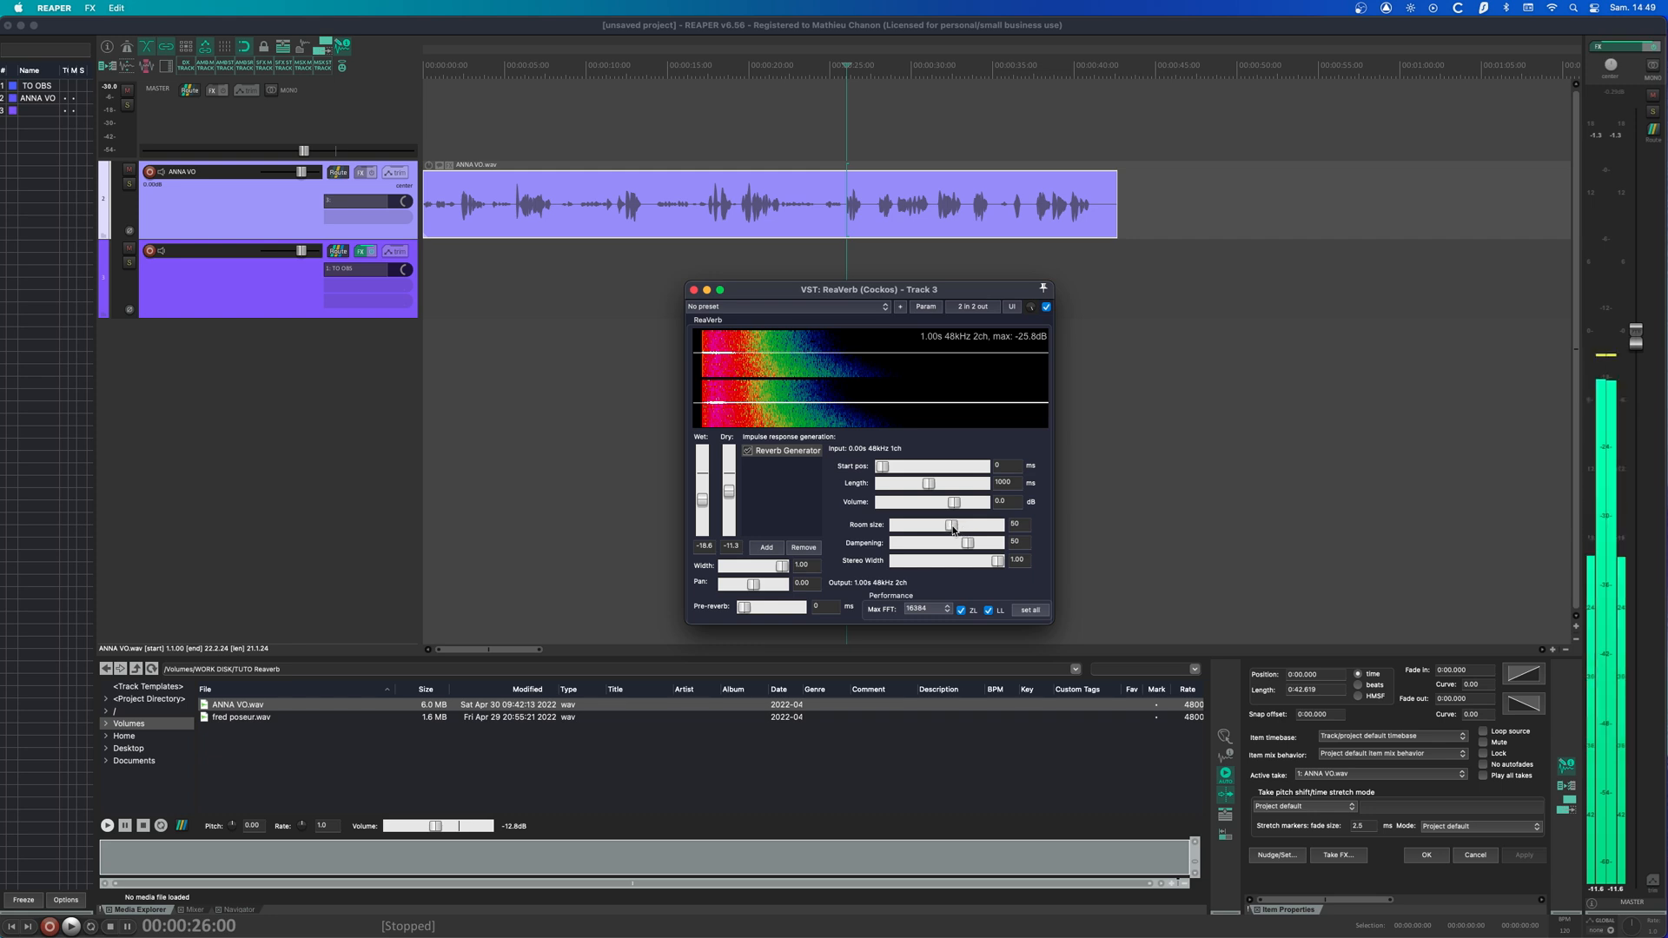
- Increase the Reverb Generator's room size to 84 and play the voice-over from 26 seconds and again near the end of the clip
drag(951, 527, 988, 527)
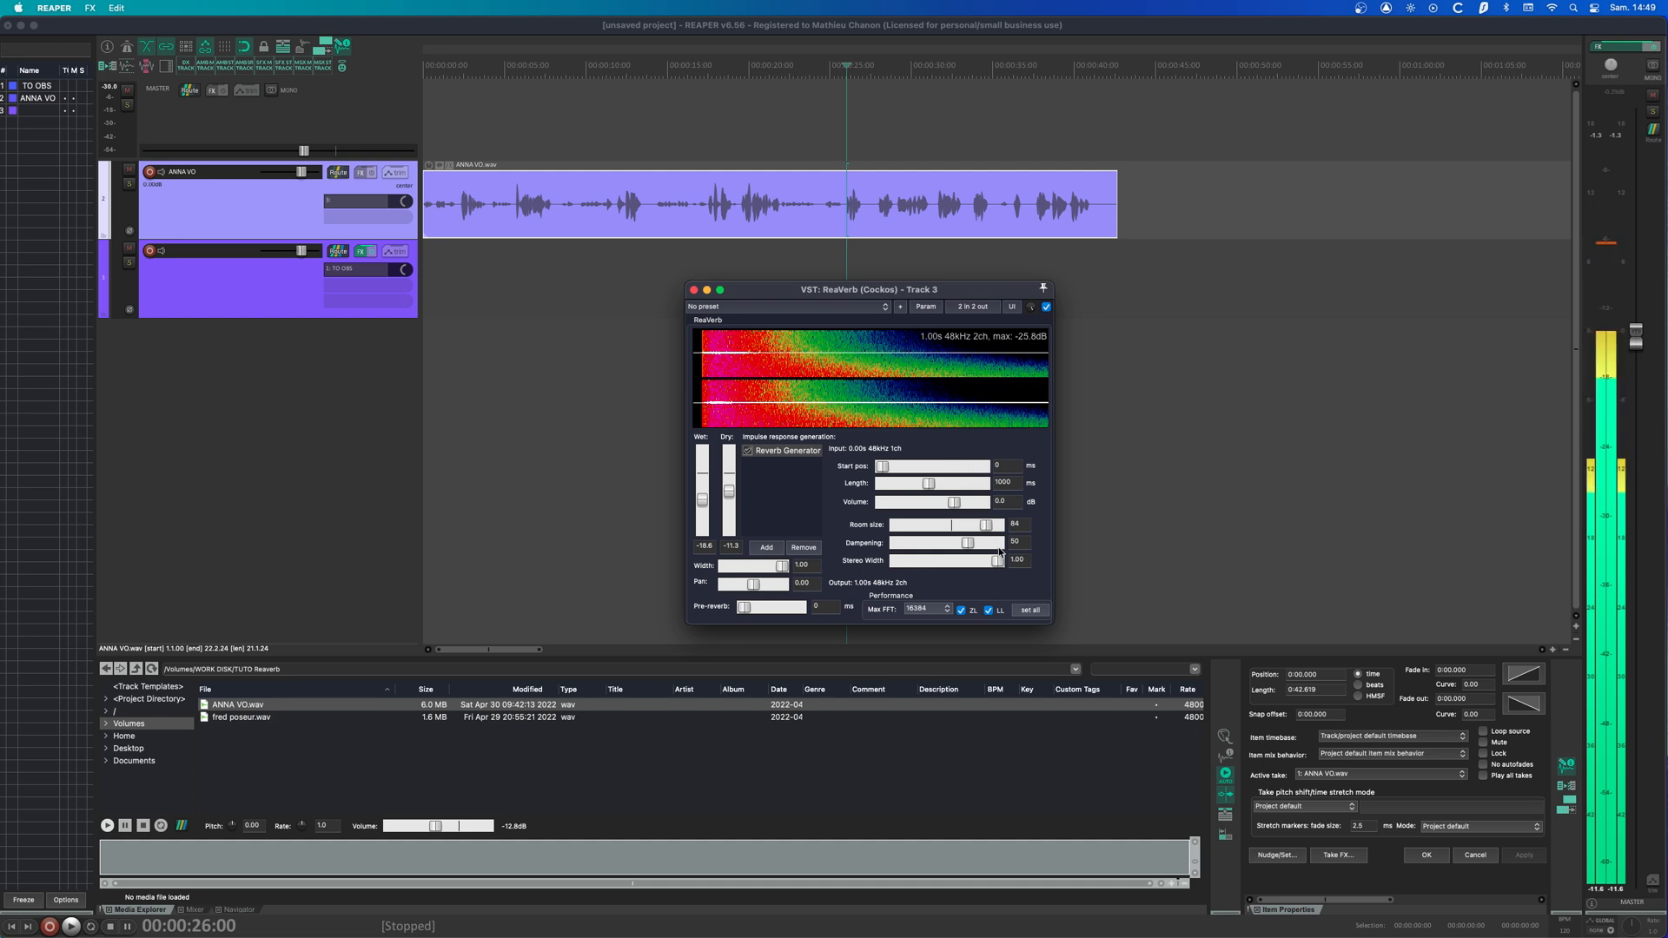
key(space)
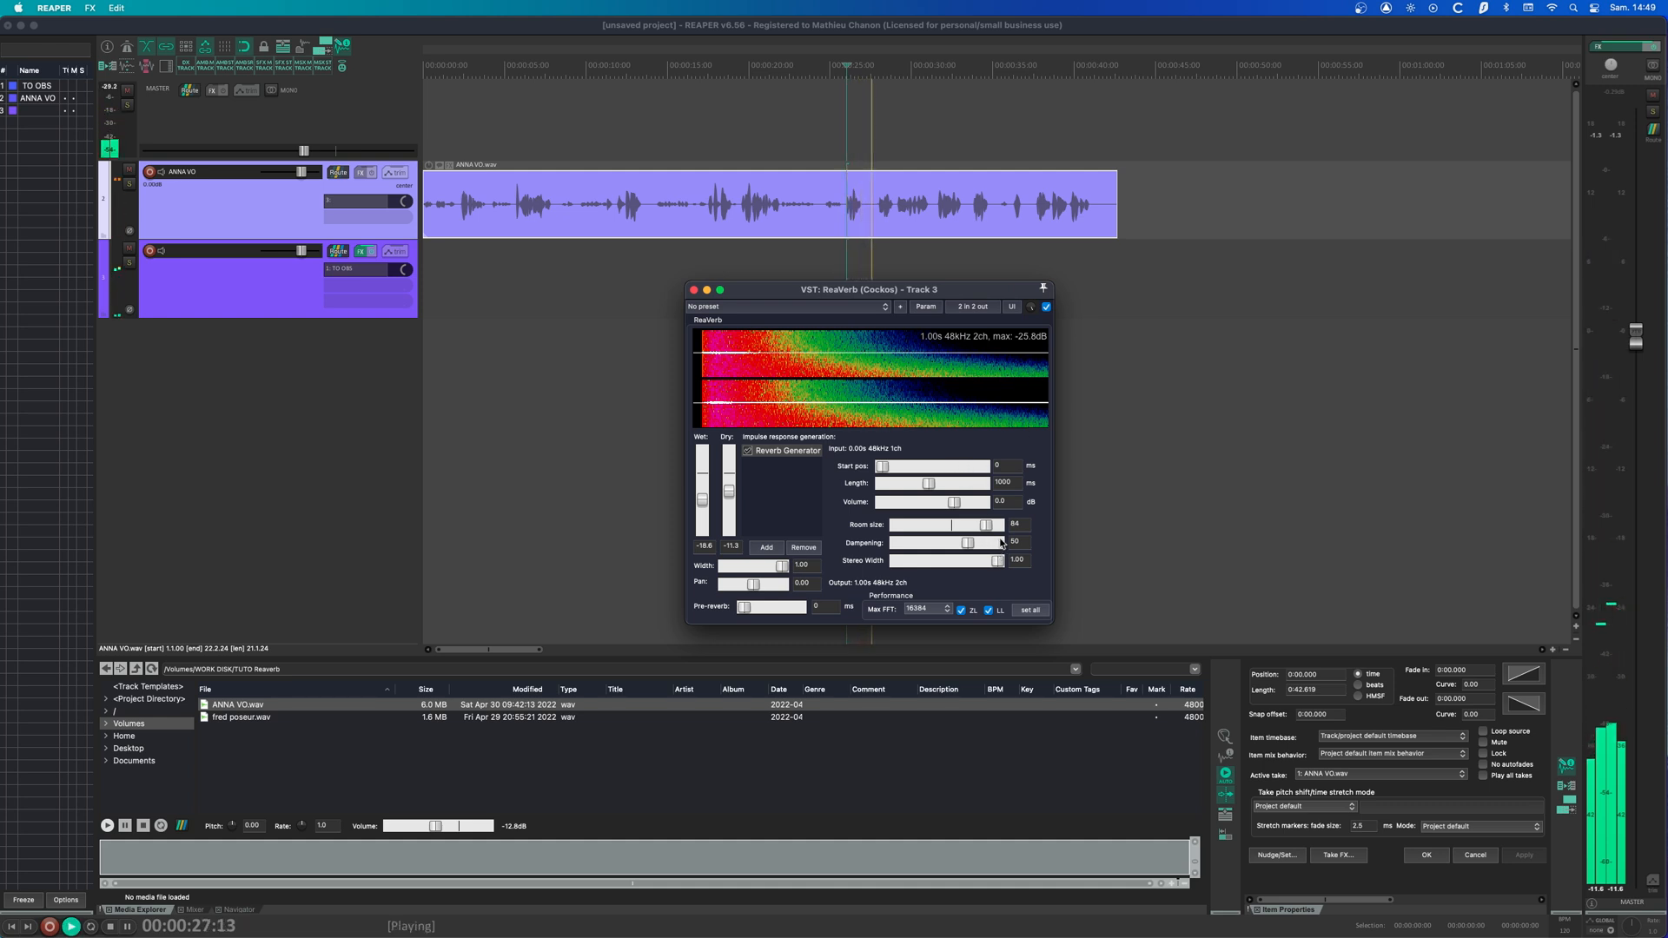
key(space)
click(1072, 228)
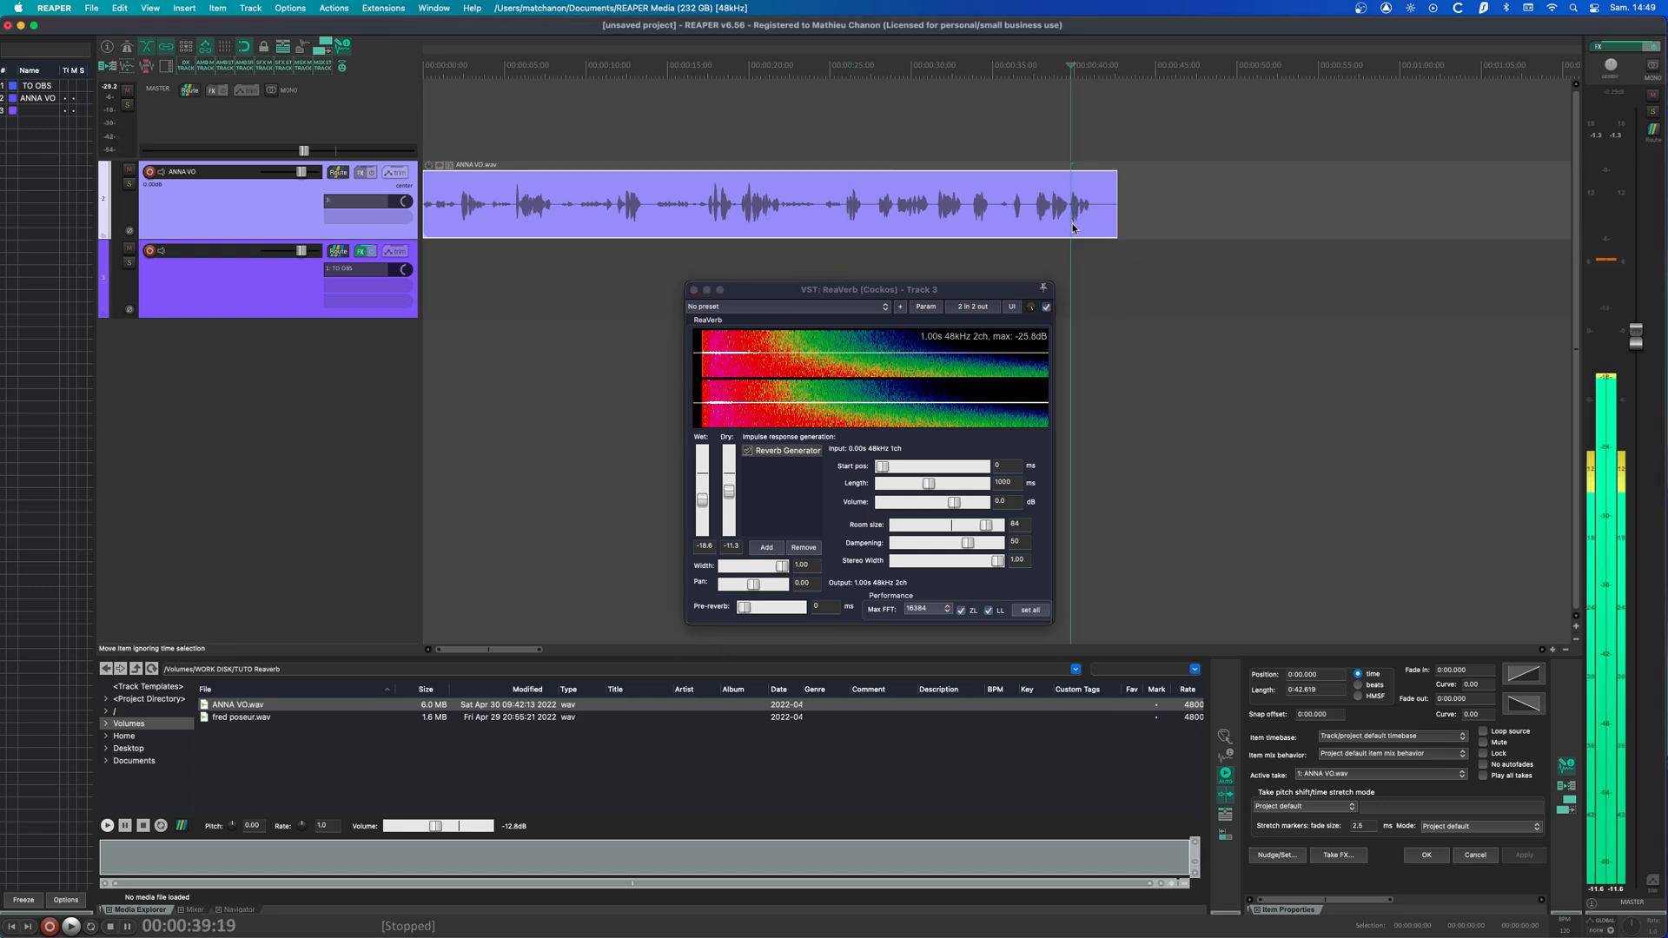
key(space)
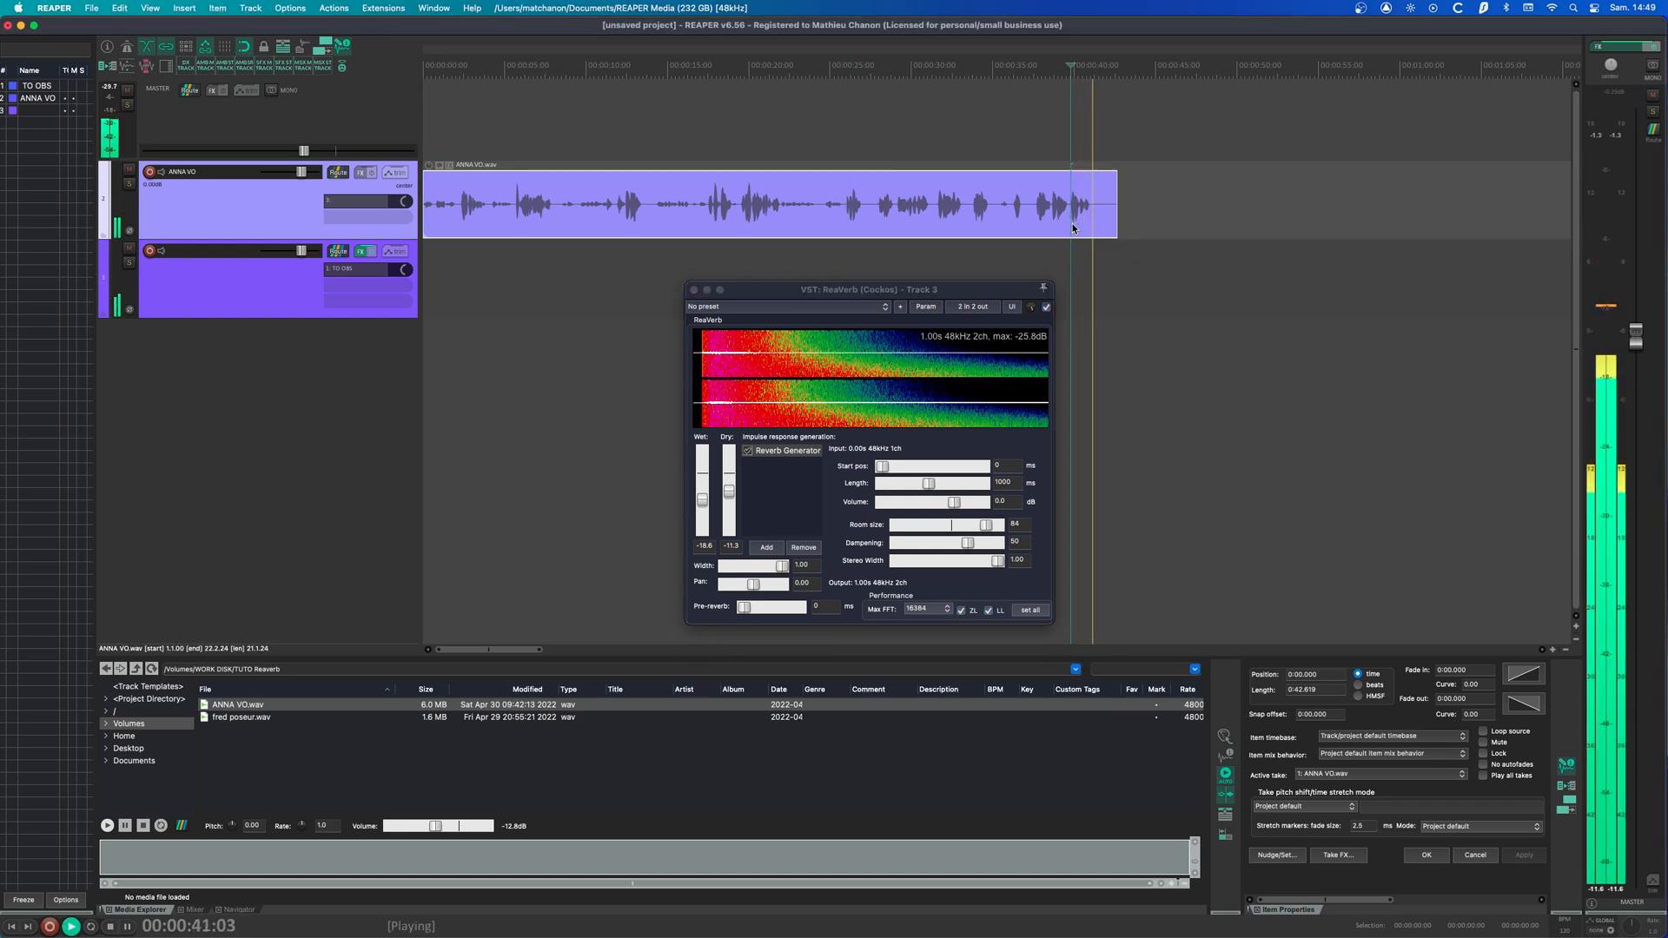
- Raise the Reverb Generator's room size to 88 and replay the voice-over from about 39 seconds
key(space)
drag(986, 525, 987, 531)
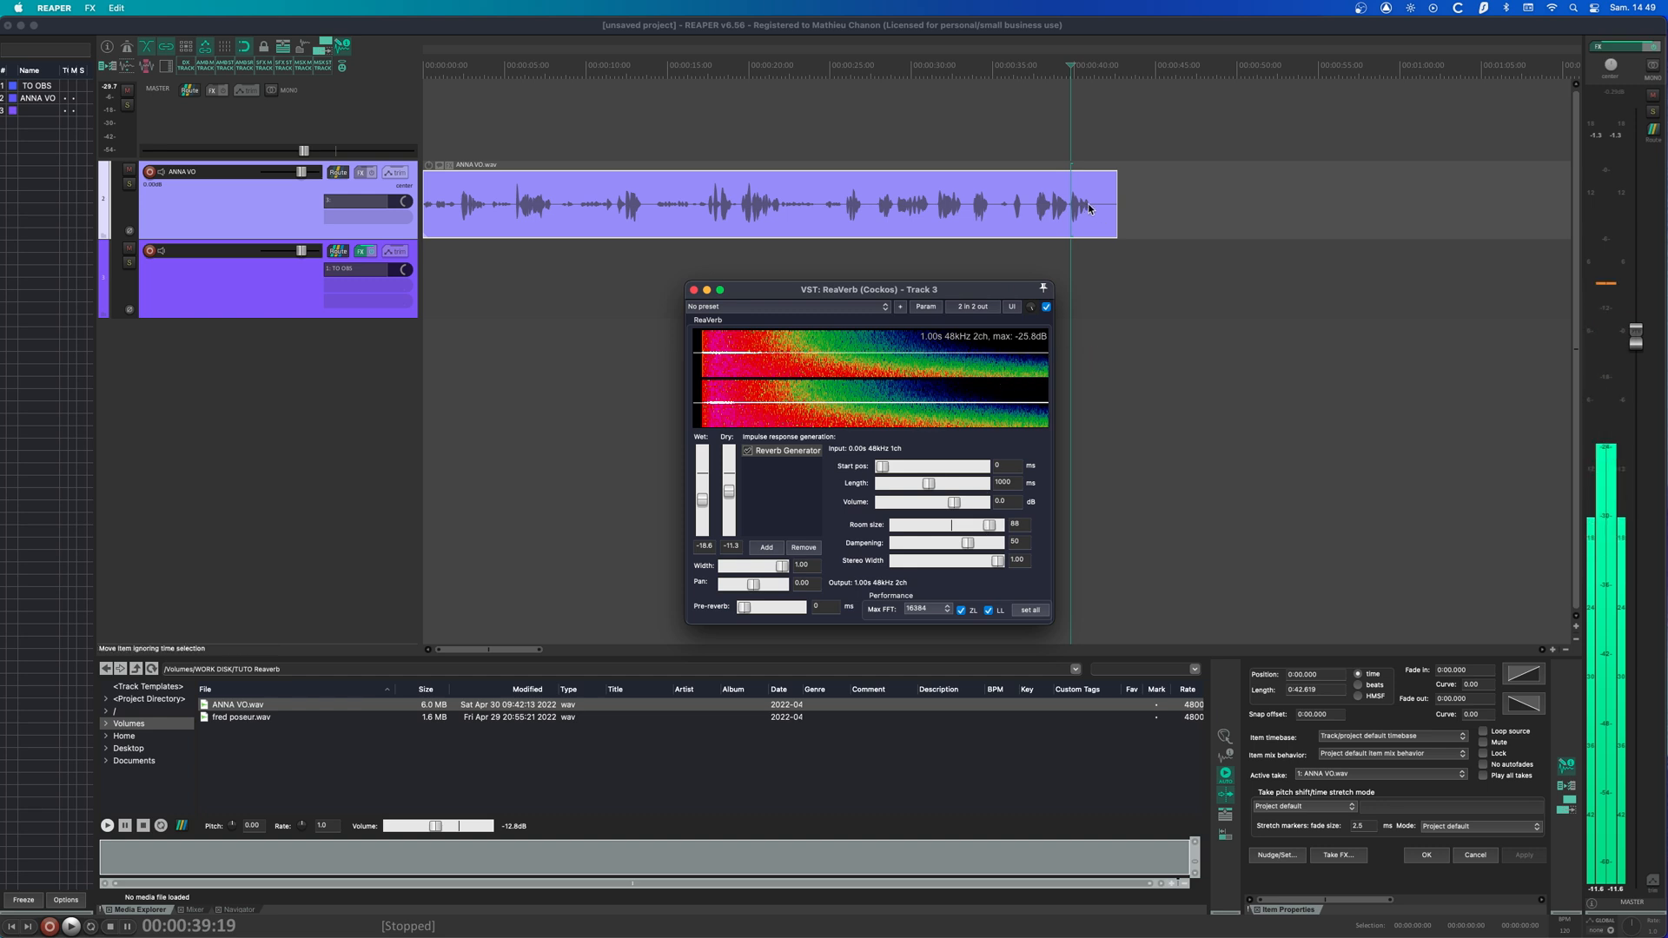
key(space)
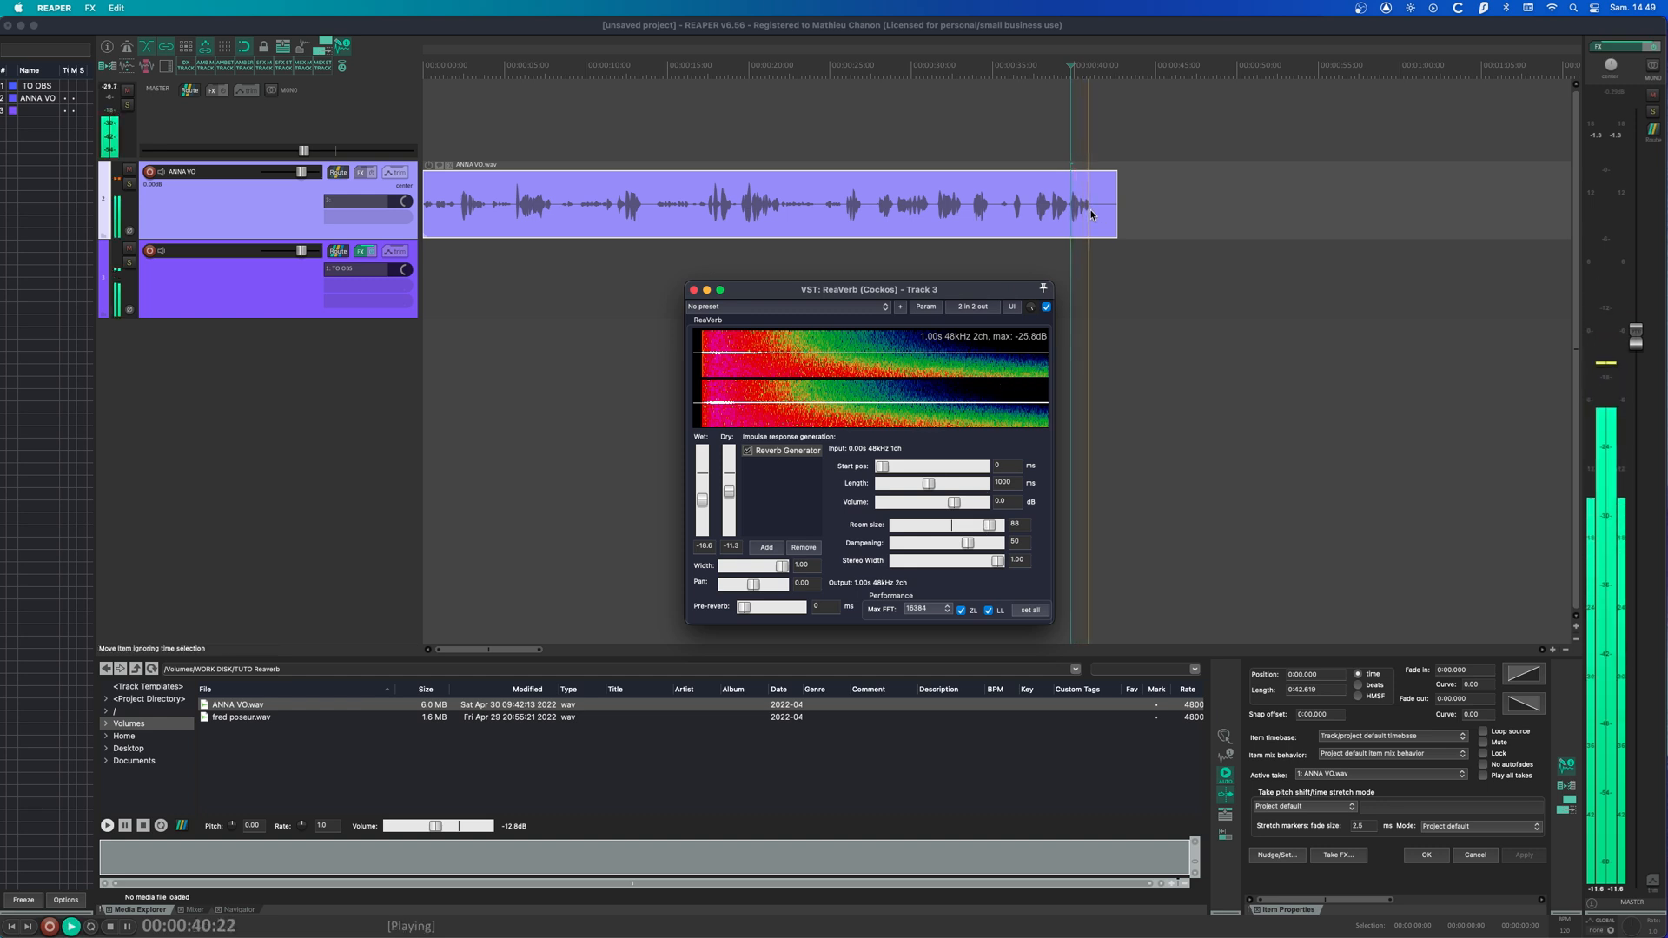
key(space)
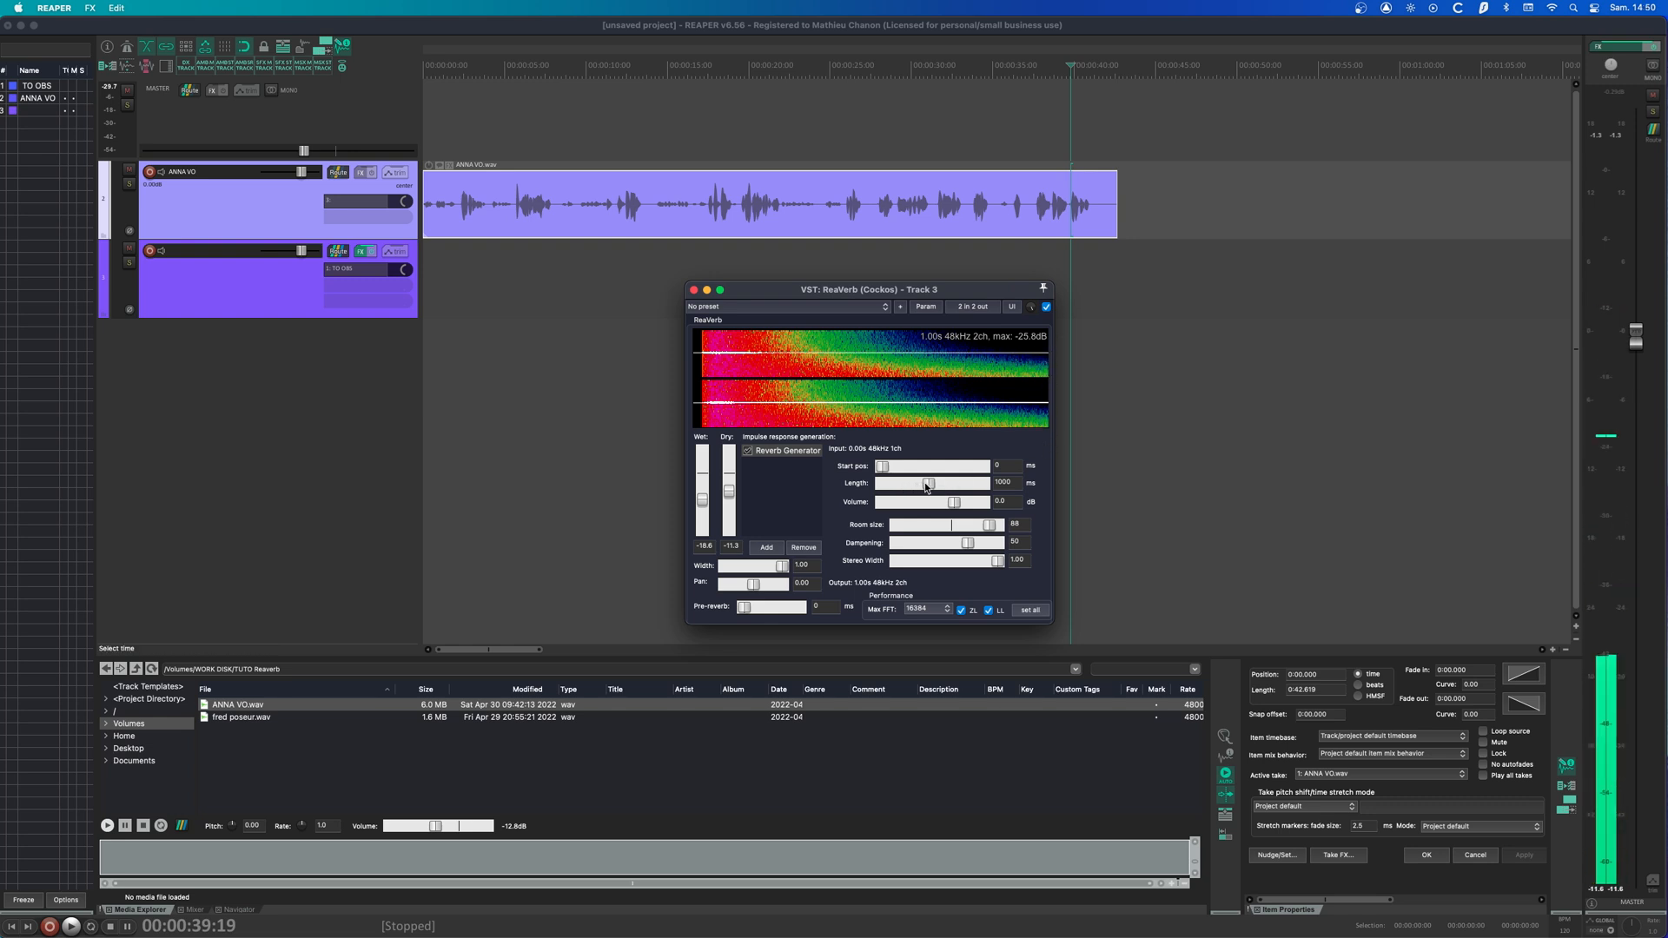
- Increase the Reverb Generator's length to about 2759 ms and play the end of the voice-over from about 40 seconds twice
drag(928, 483, 946, 487)
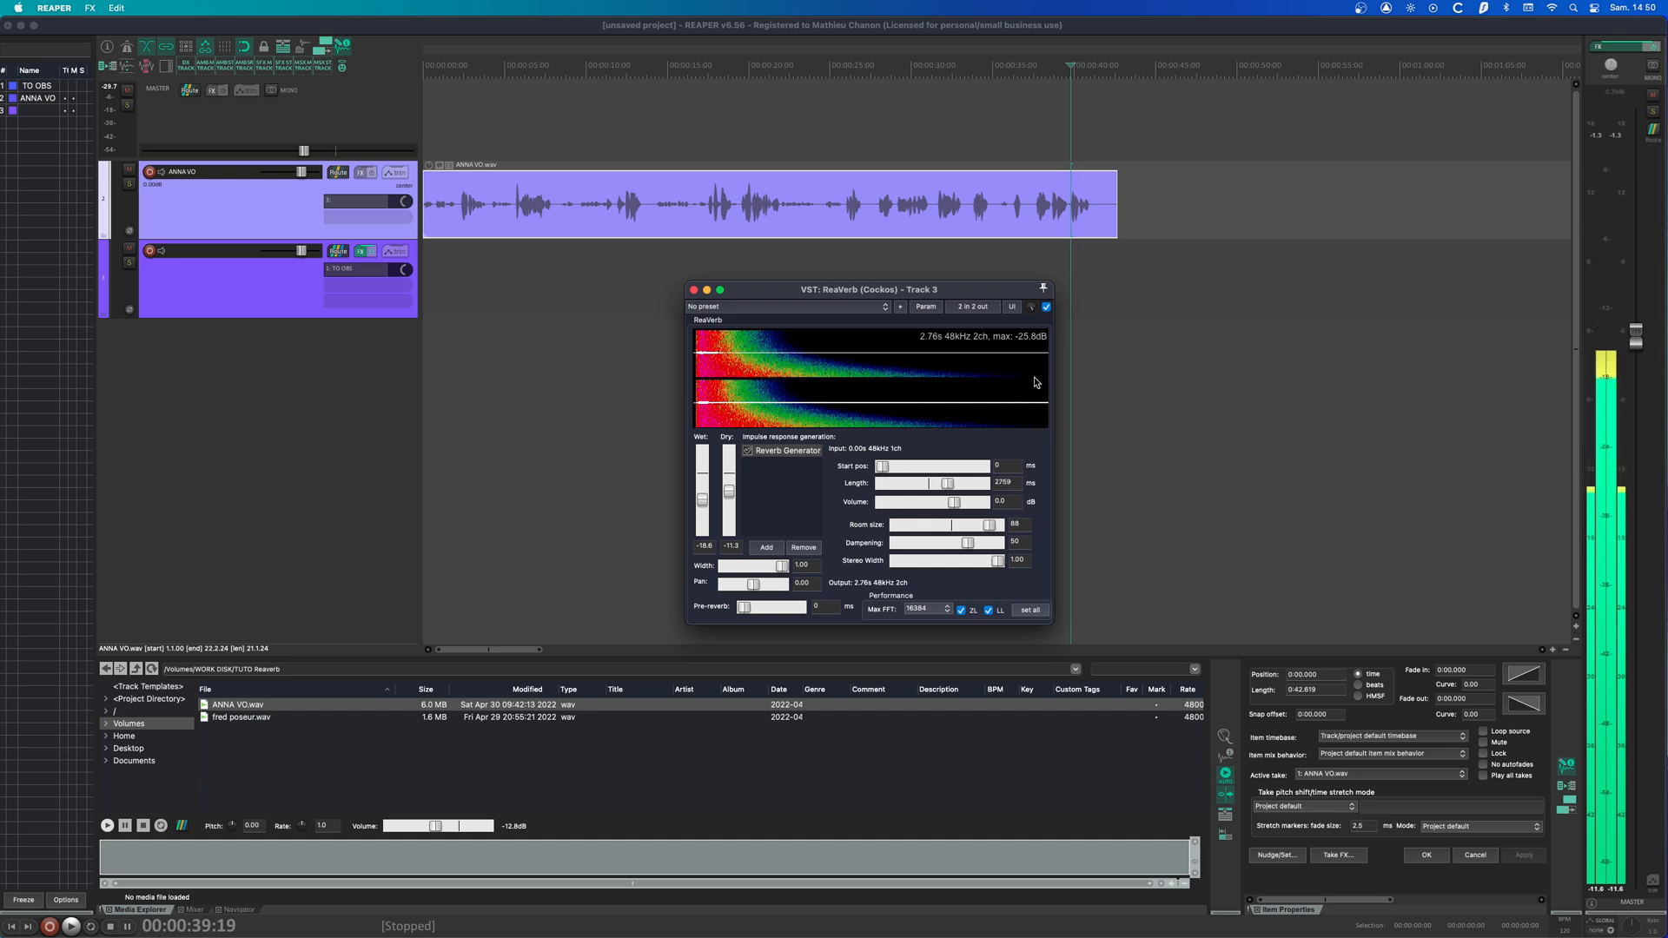
click(1083, 222)
key(space)
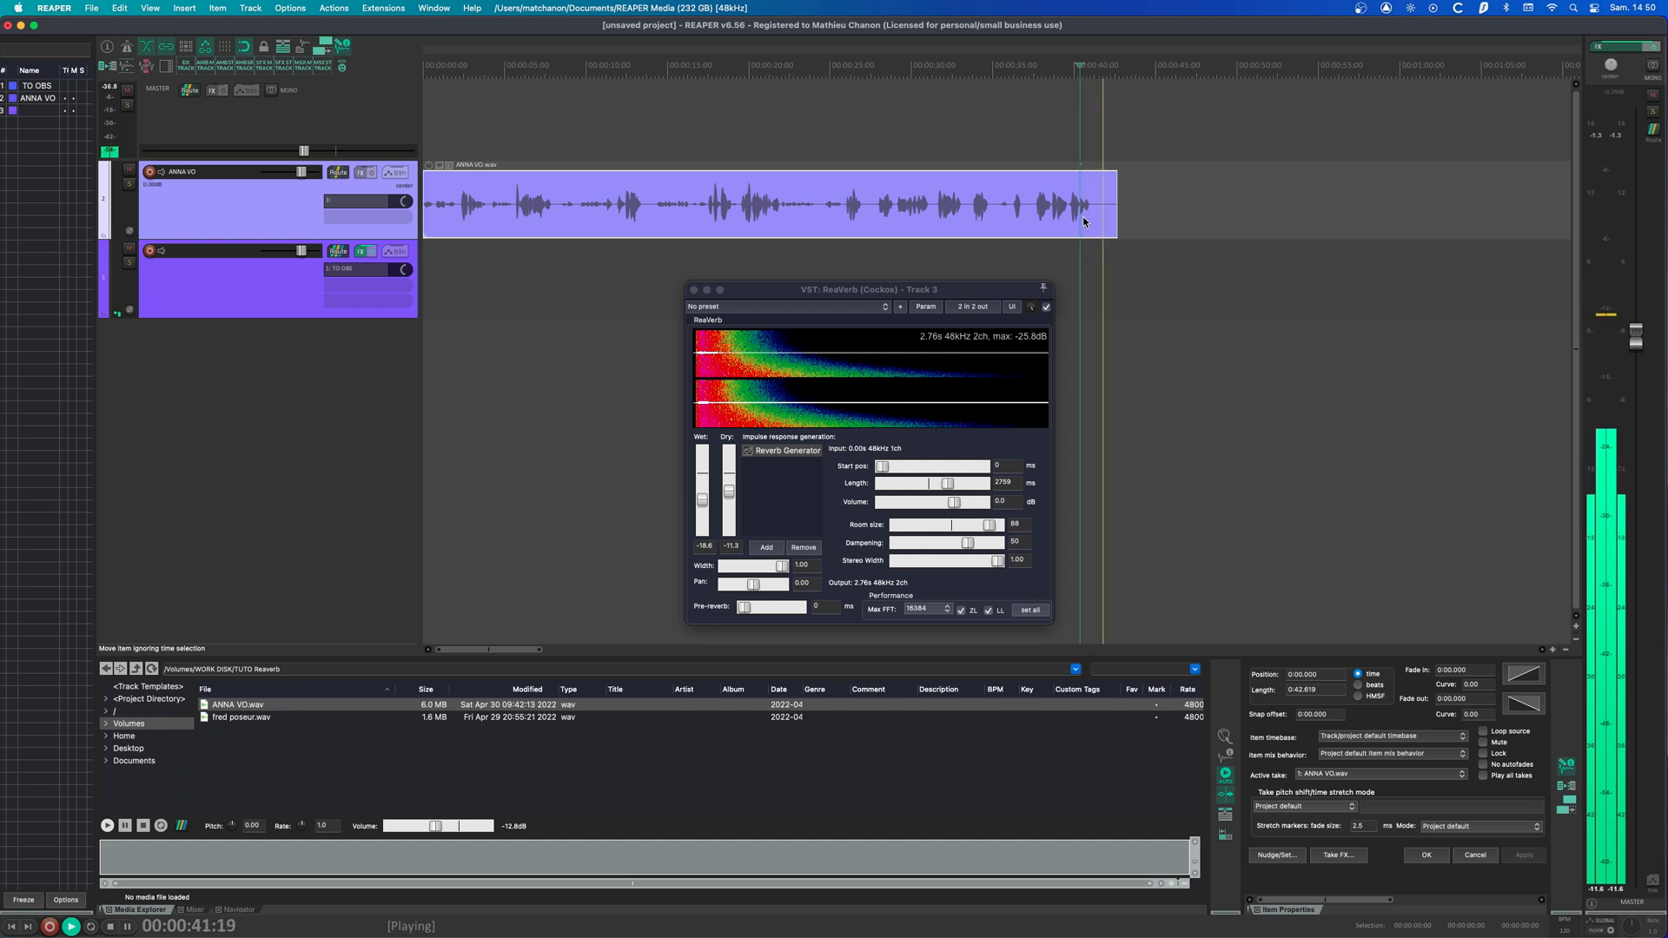
key(space)
key(space)
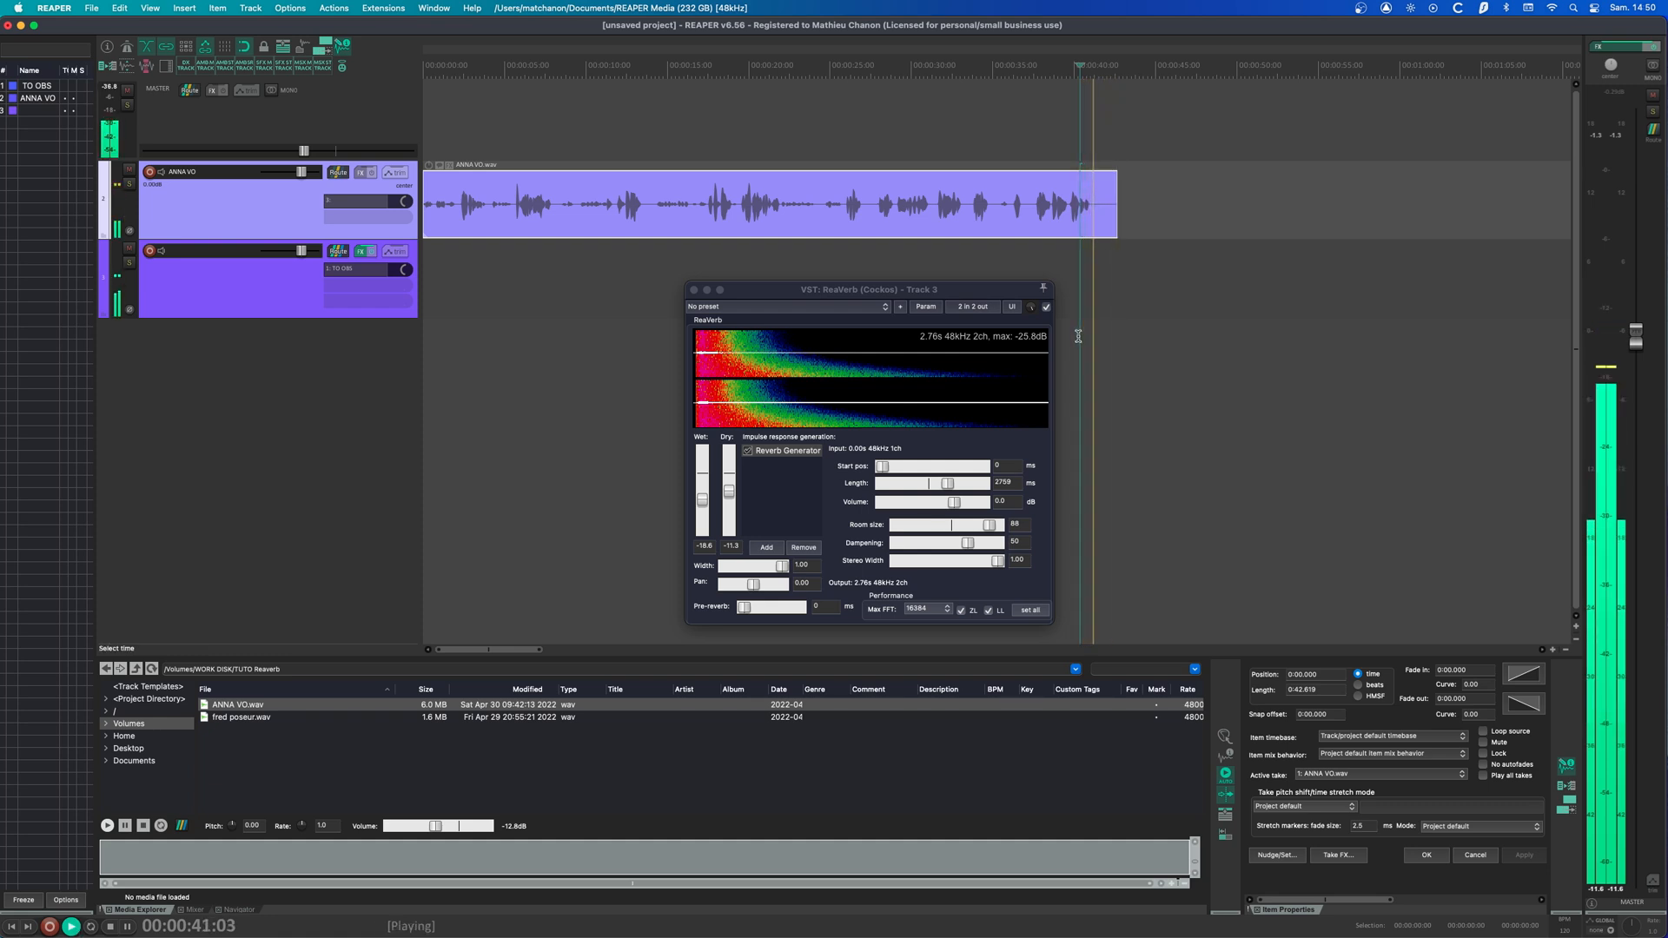
key(space)
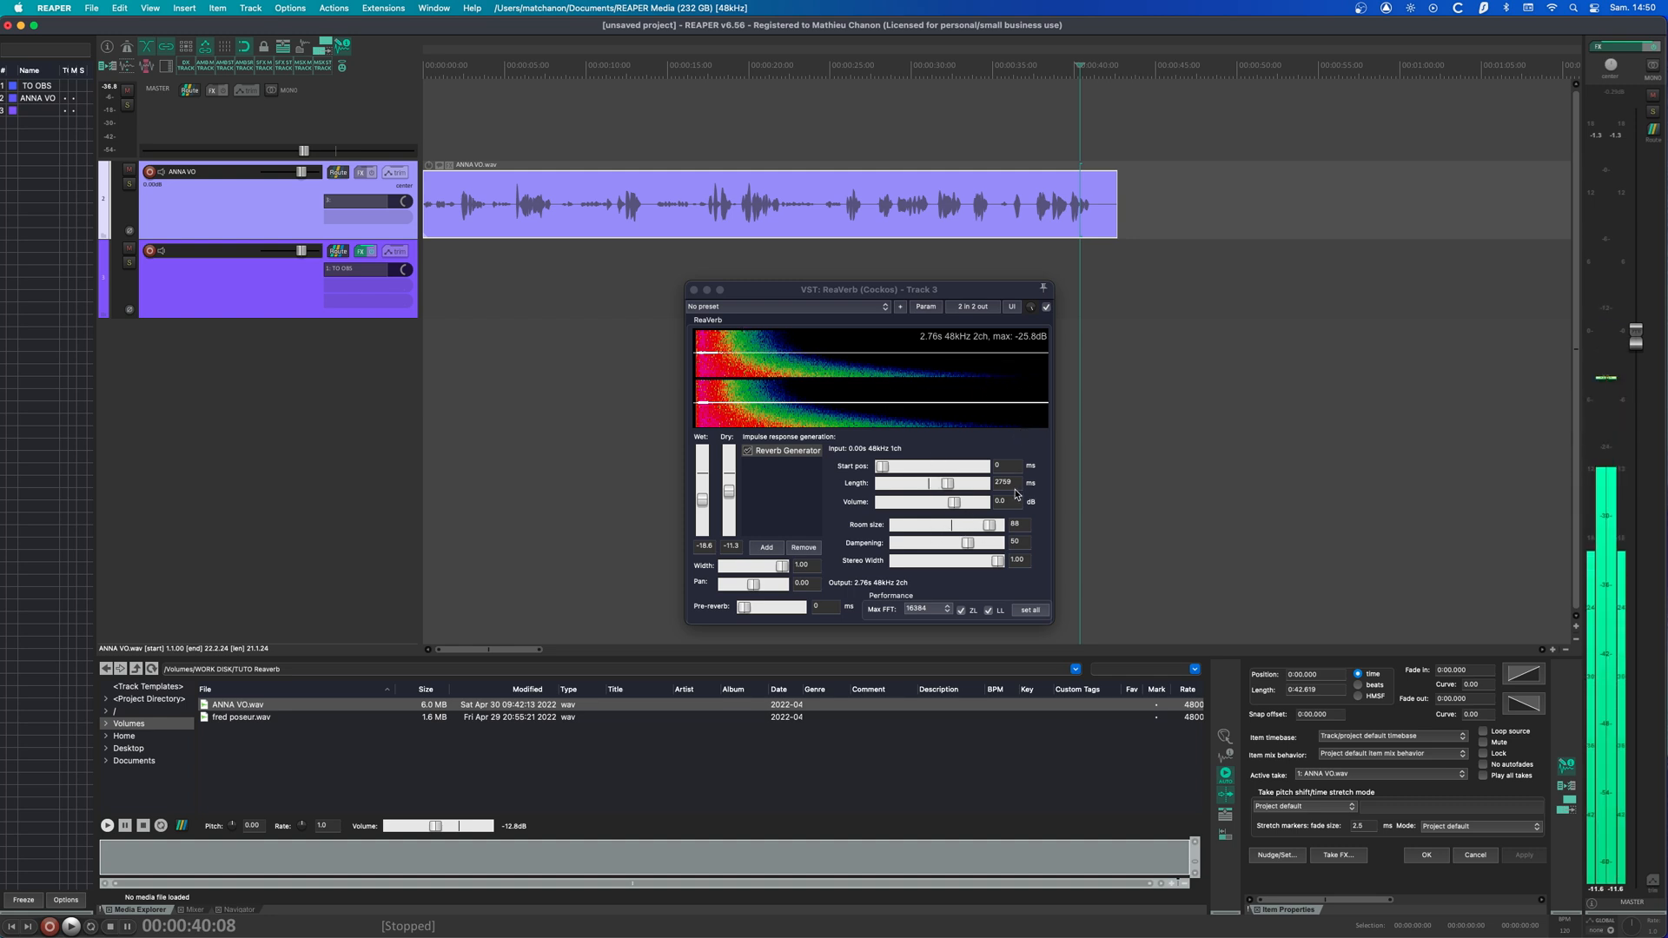
- Play the voice-over from about 39 seconds with the Reverb Generator's length shortened to about 372 ms, and set the length to about 3242 ms
drag(947, 485, 915, 486)
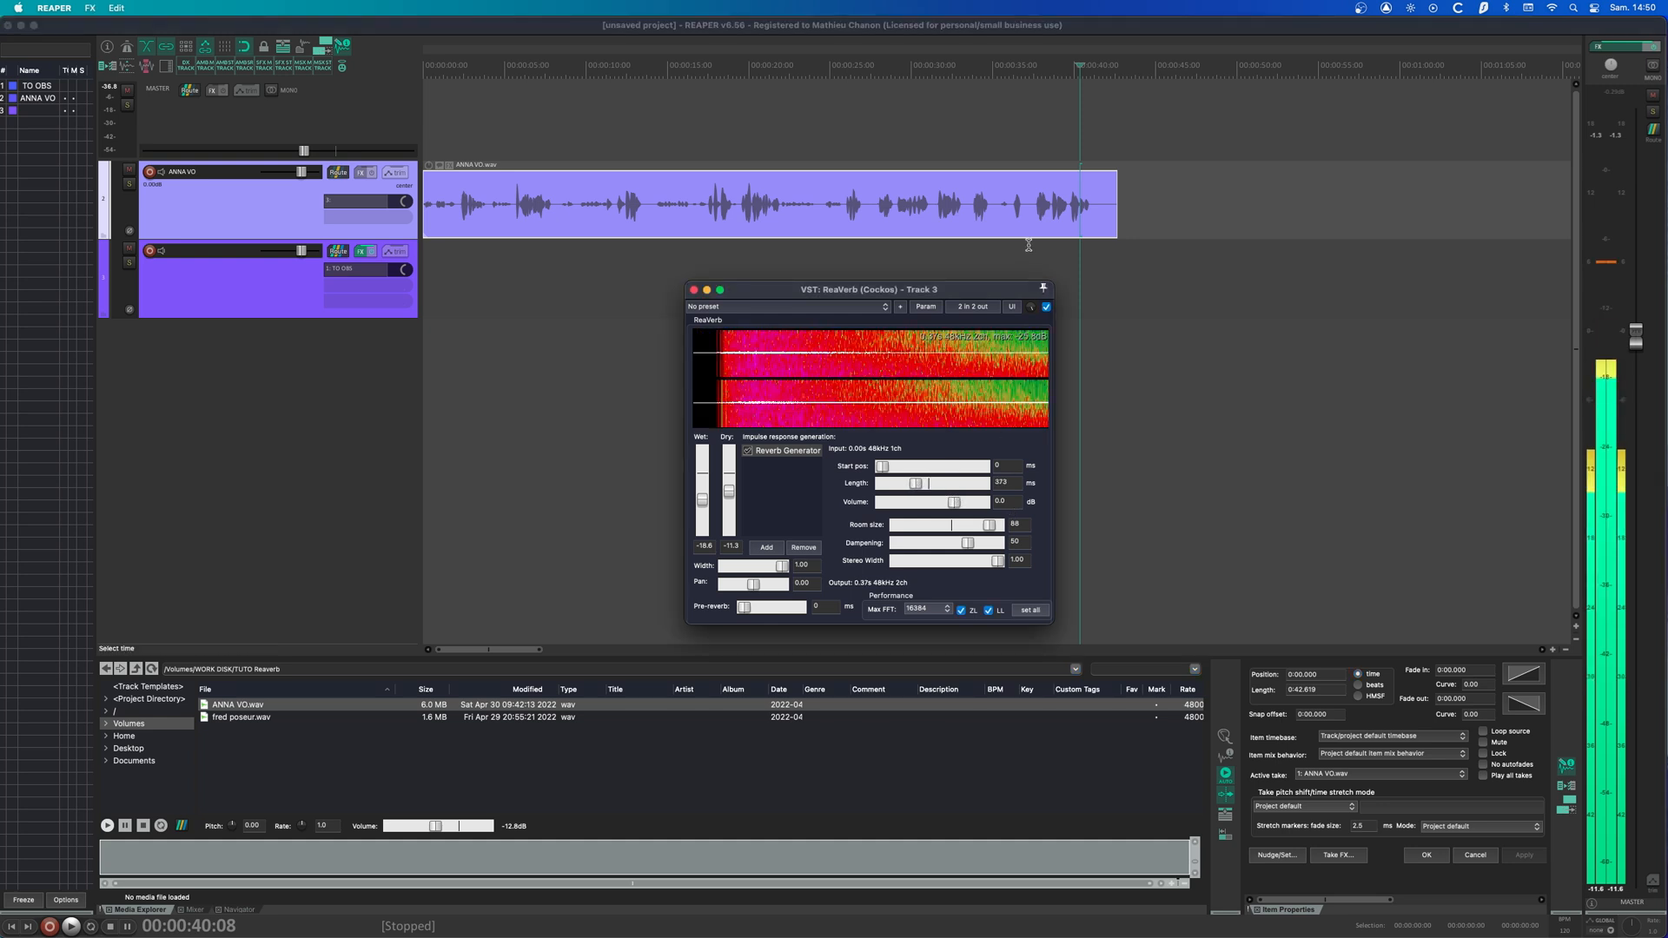
click(1071, 220)
key(space)
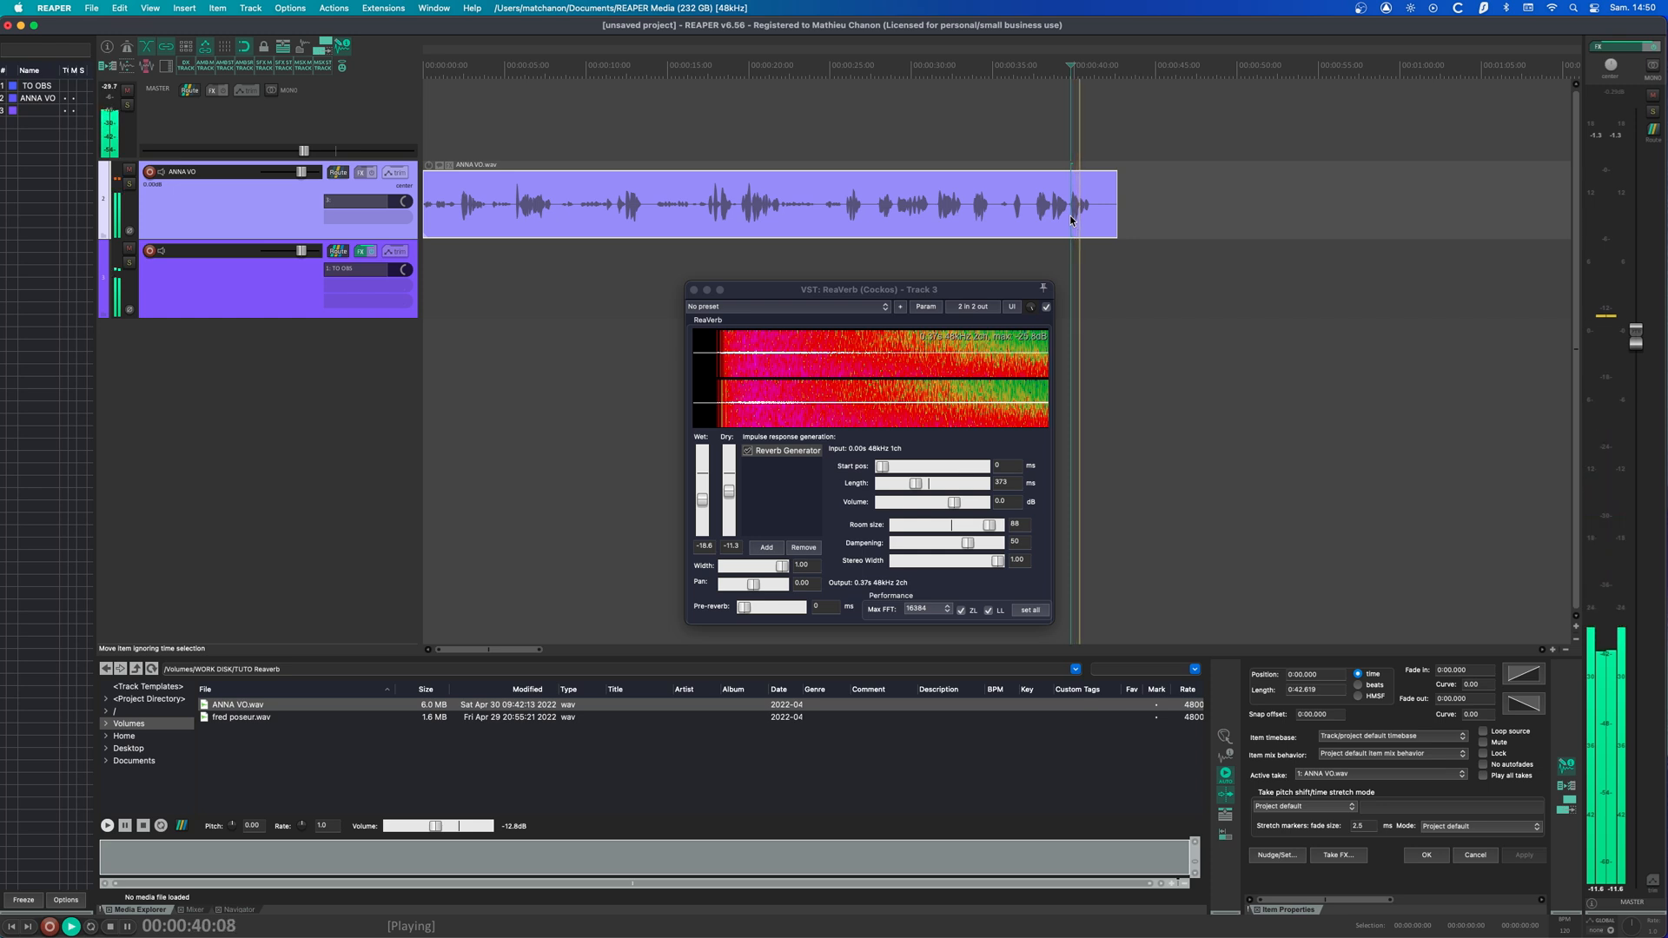
key(space)
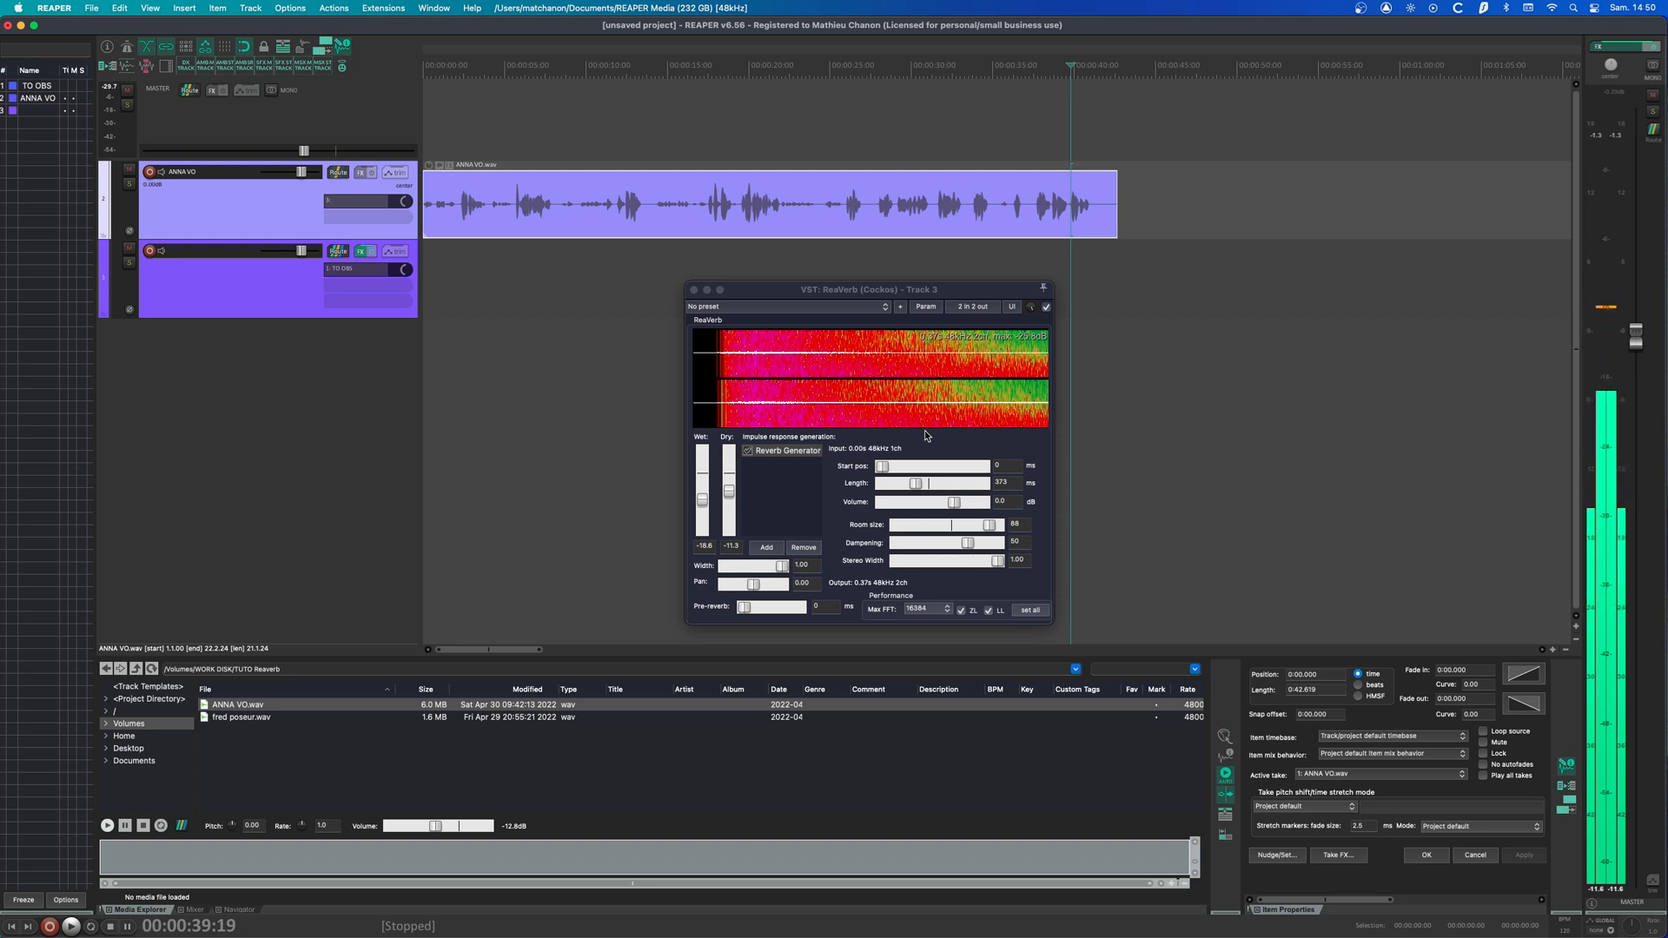
drag(917, 484, 955, 487)
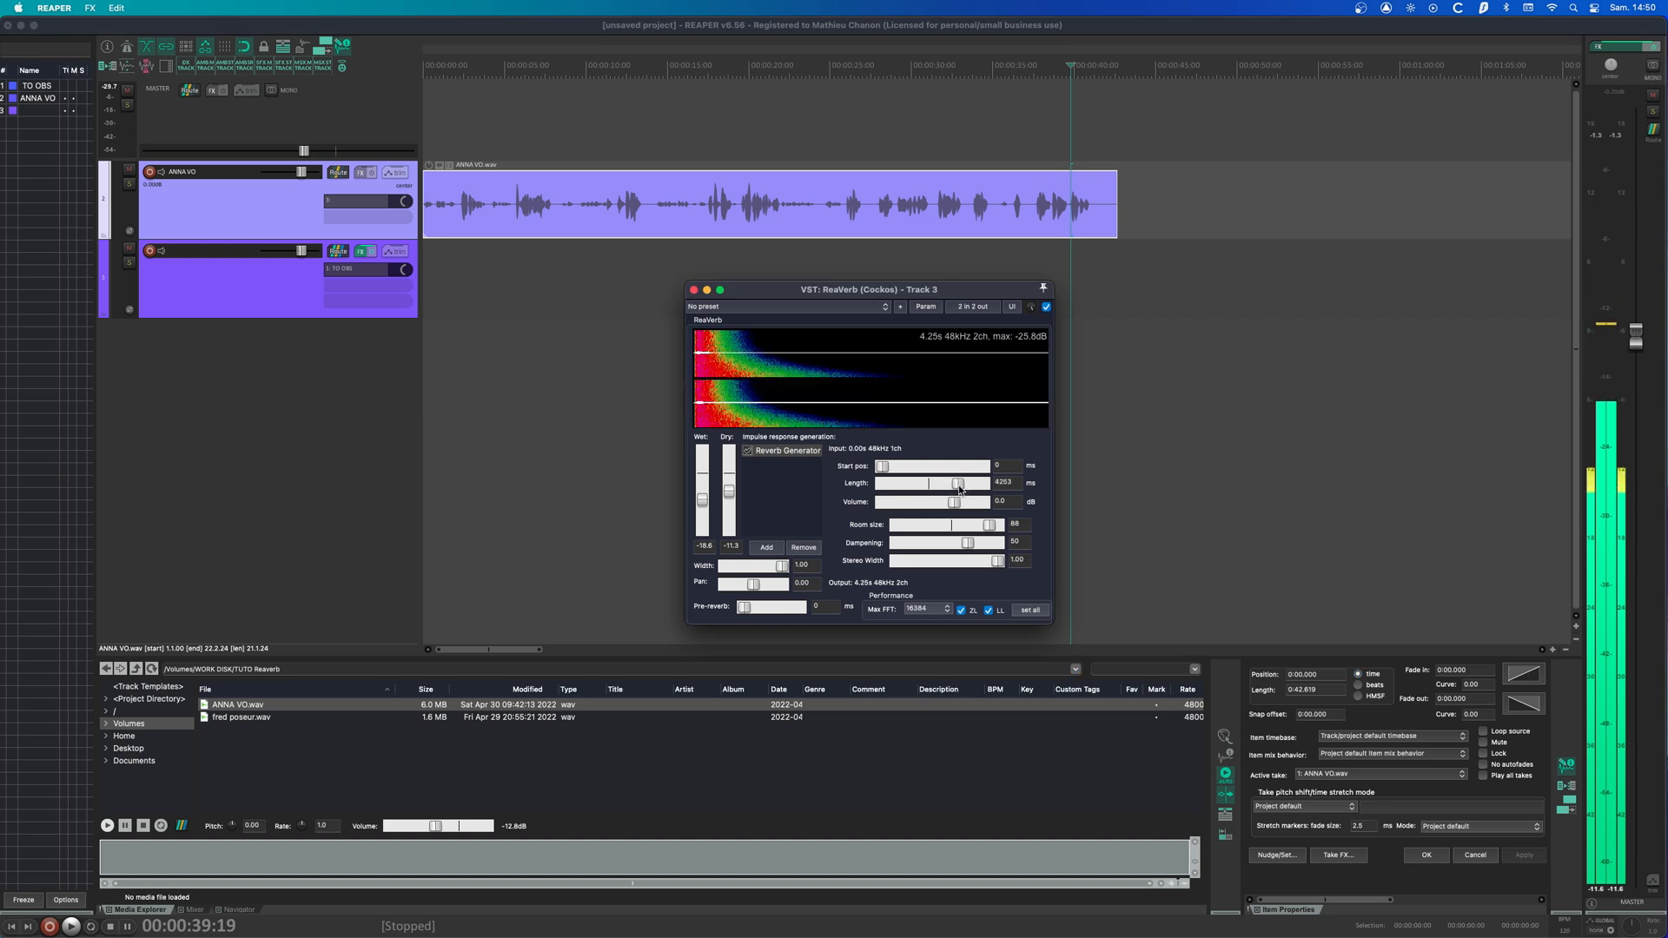
drag(958, 488, 952, 491)
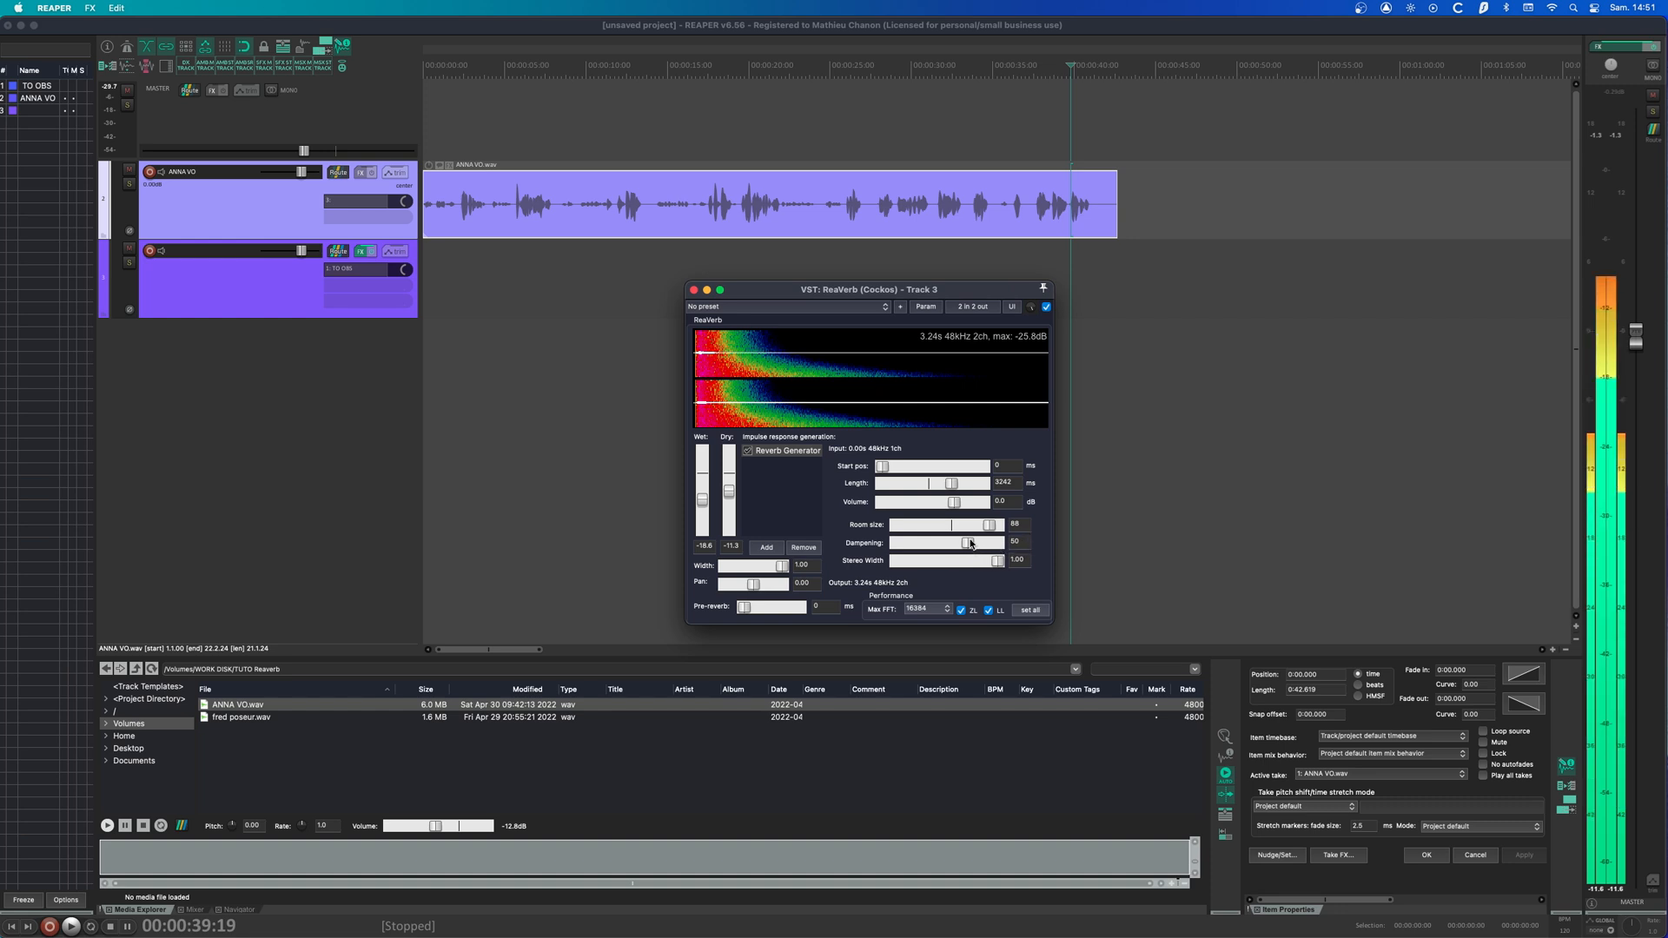
- Lower the Reverb Generator's dampening to 0 and play the voice-over from about 37 seconds and again from just before 40 seconds
click(1035, 634)
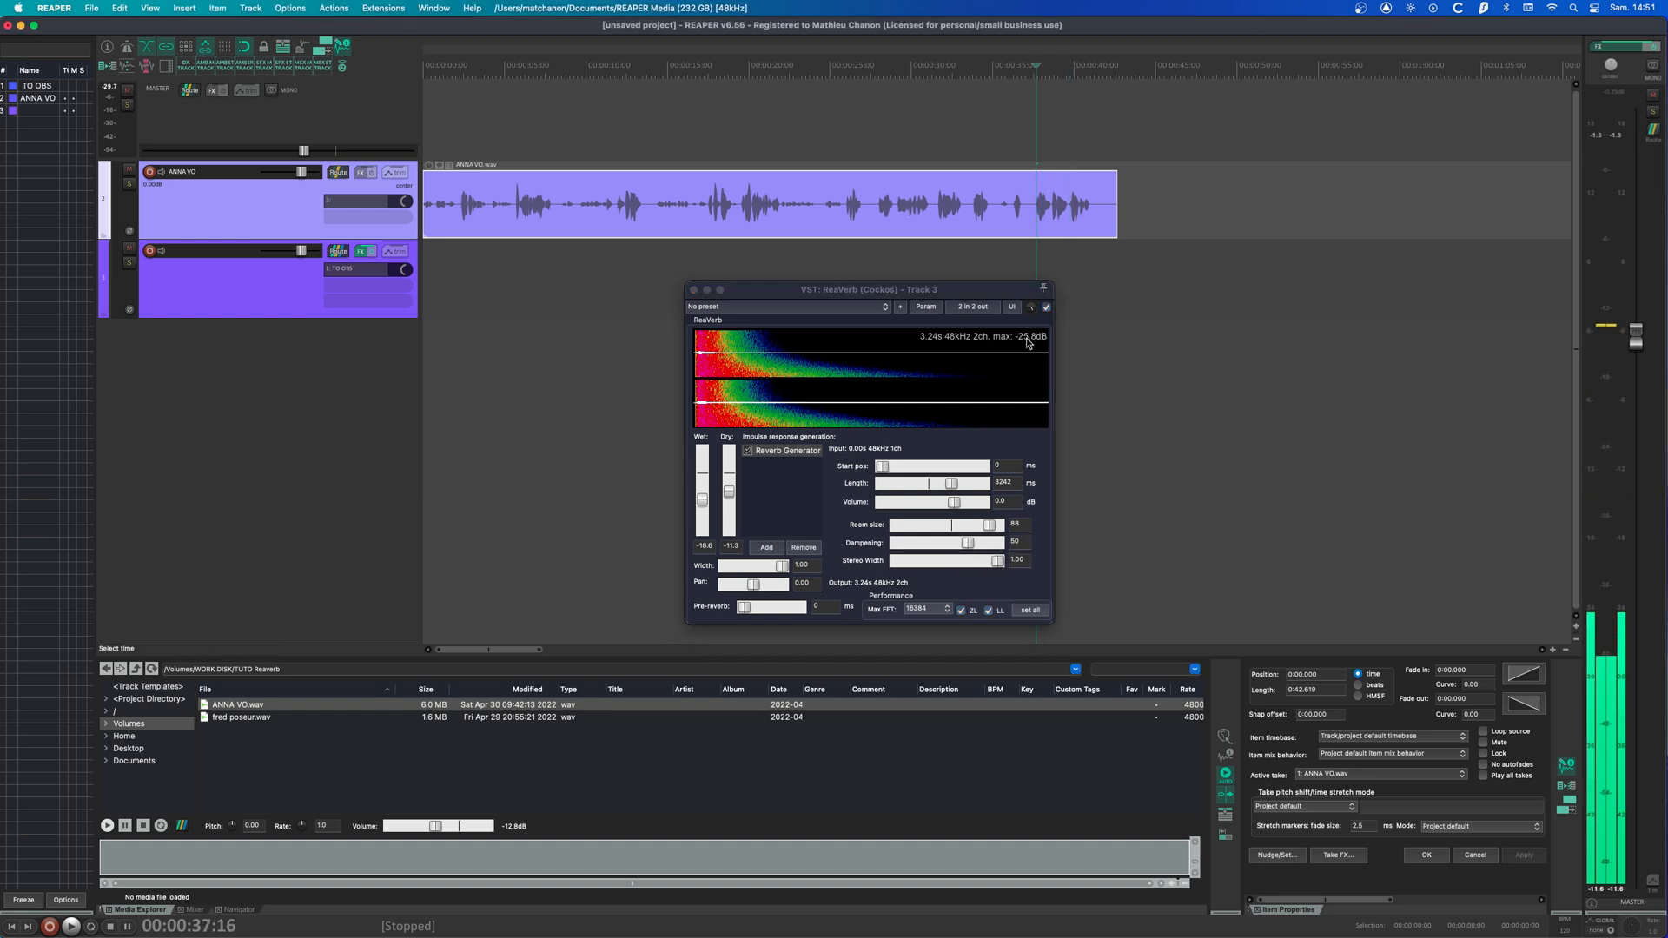
drag(964, 547, 923, 547)
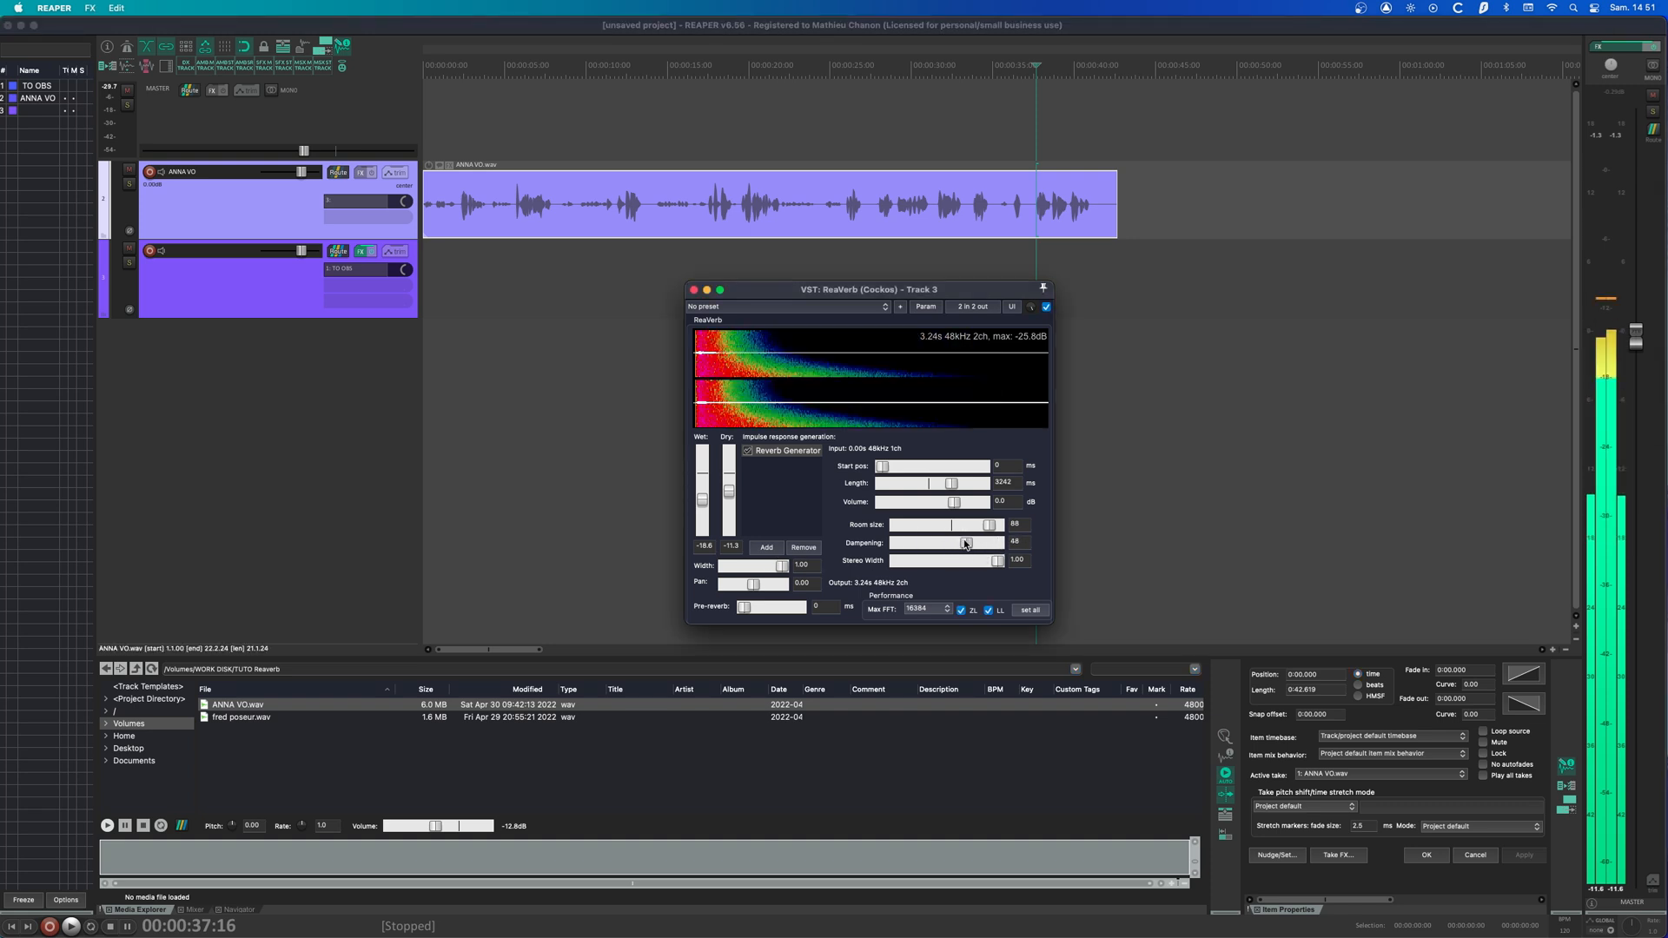
key(space)
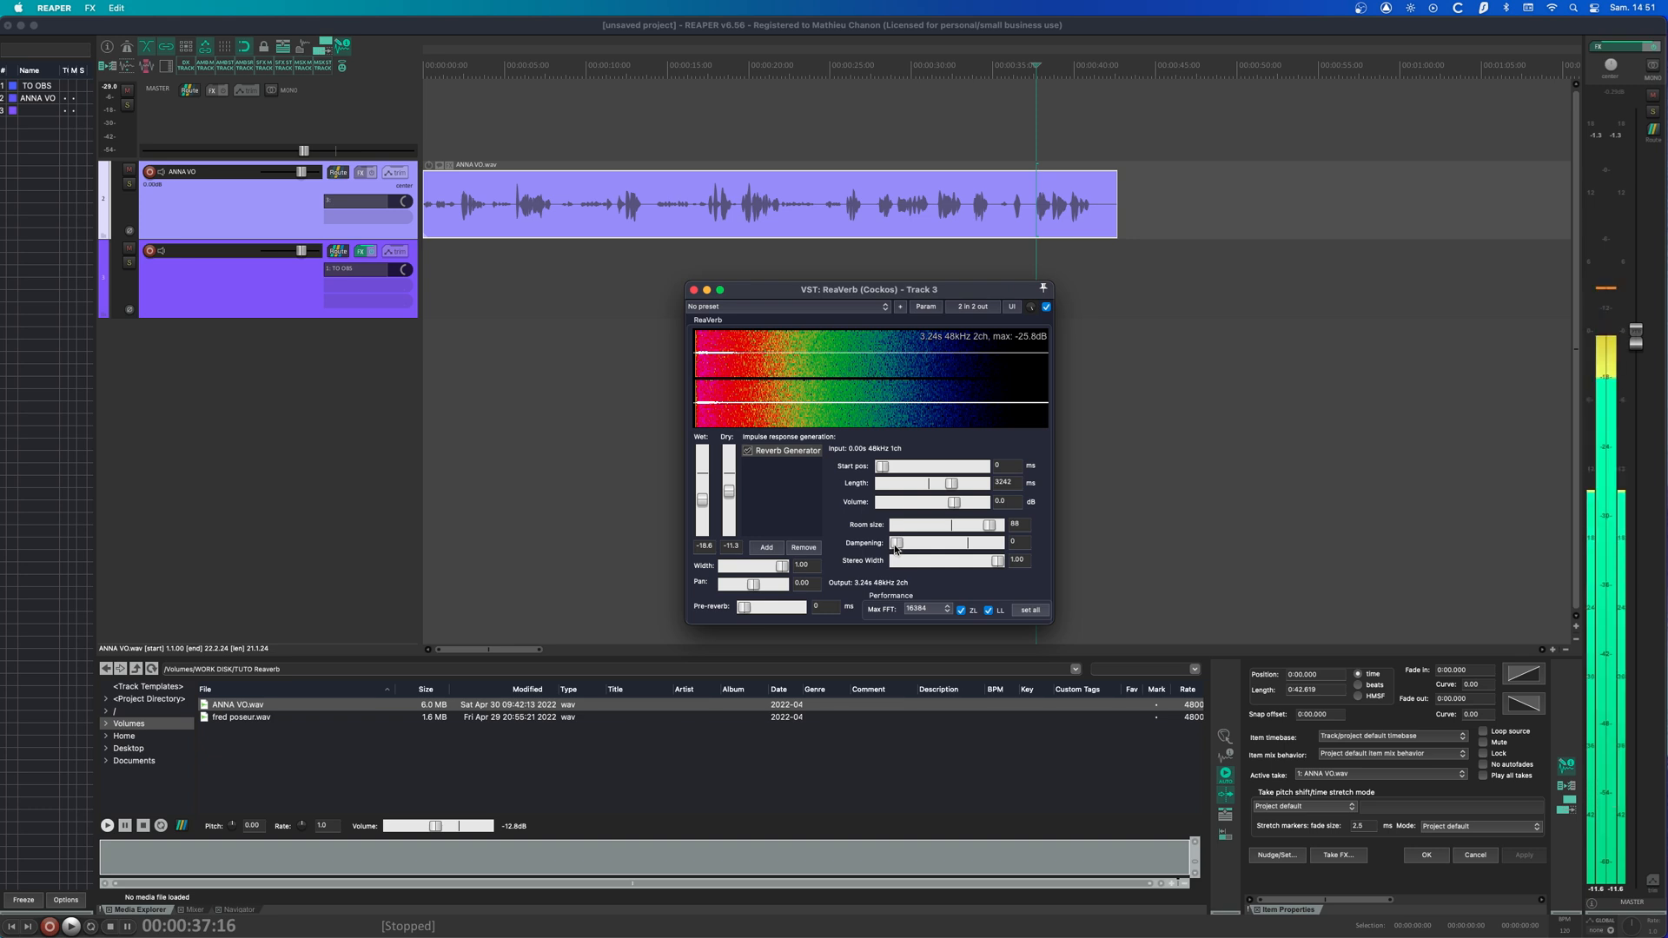
key(space)
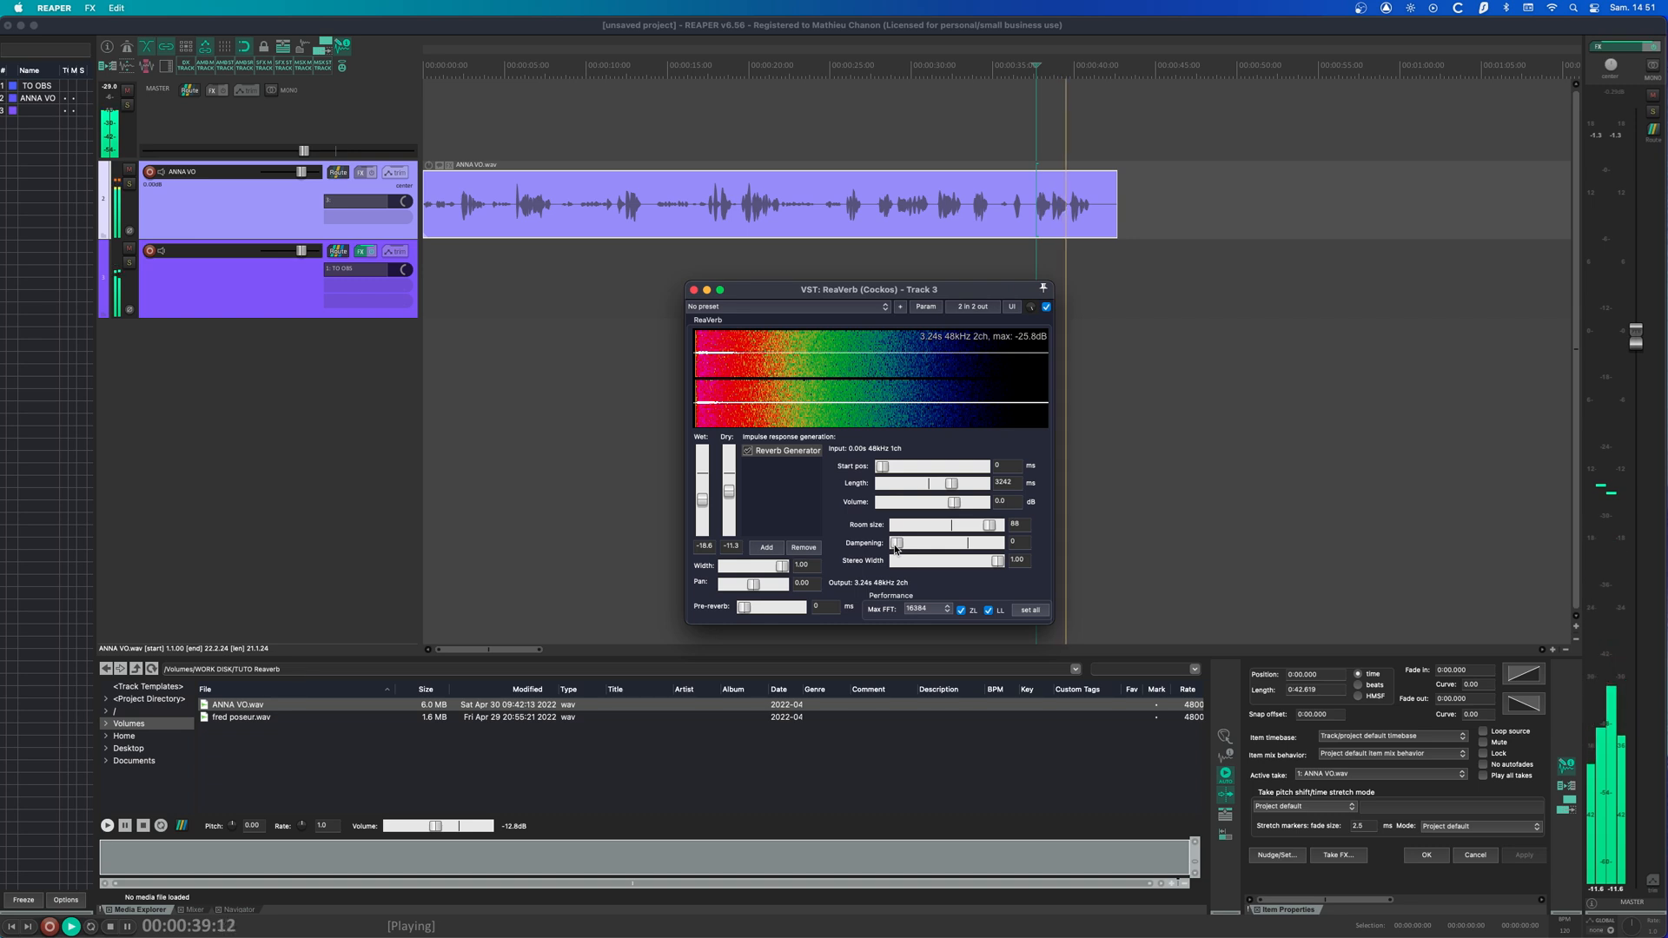
key(space)
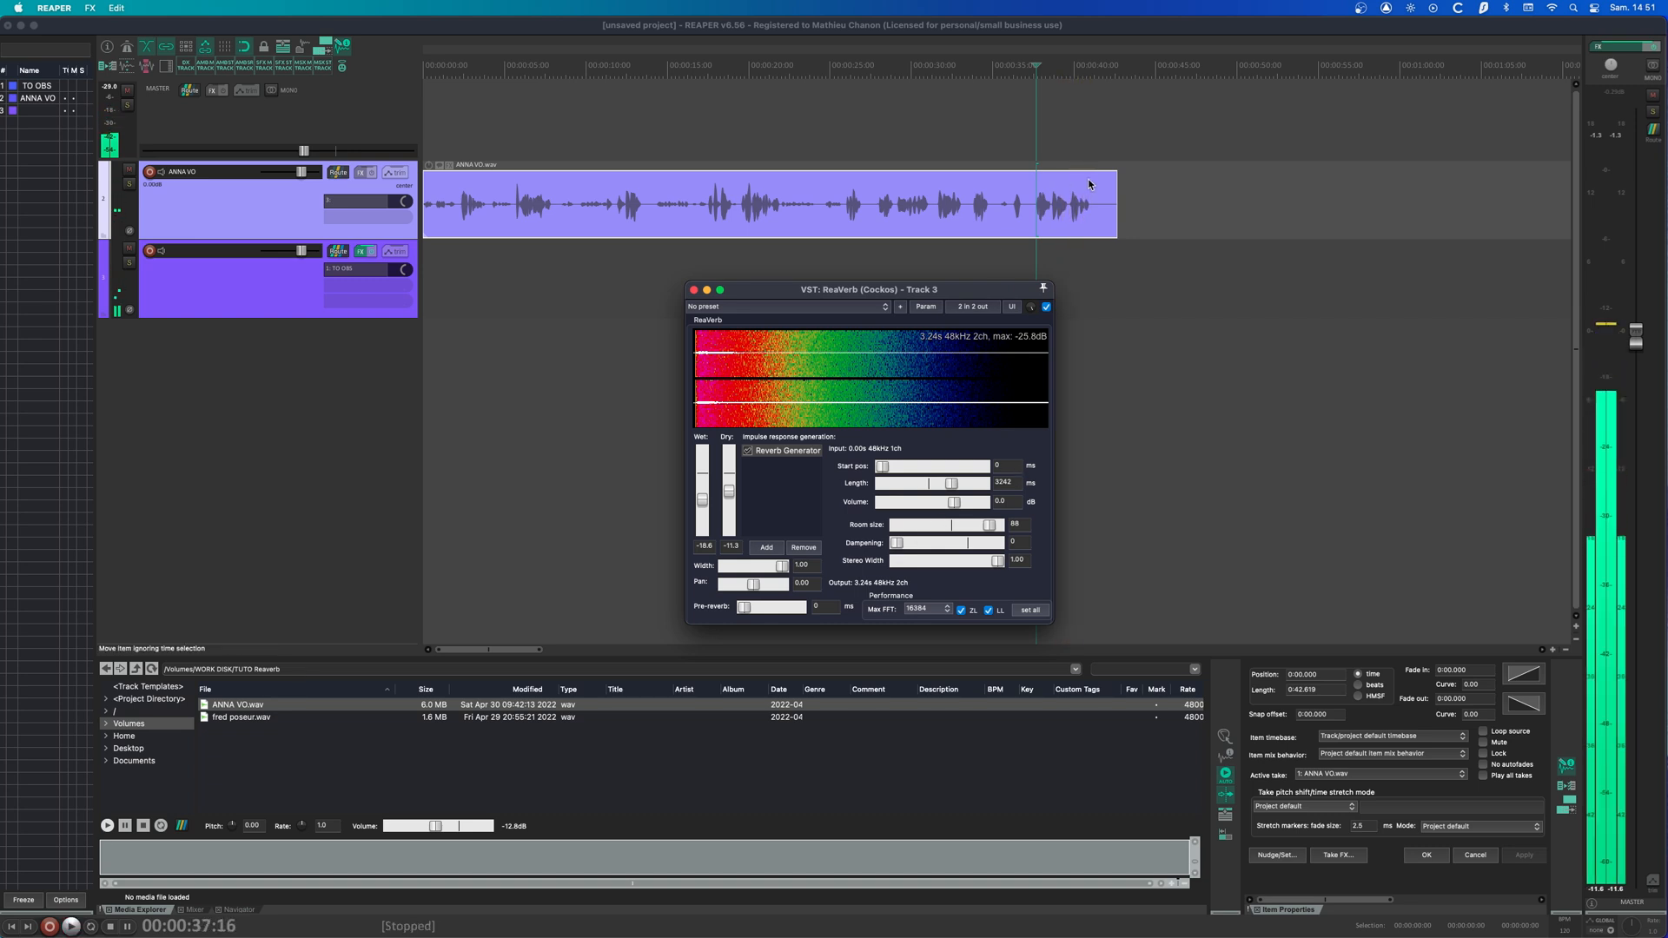
click(1076, 224)
key(space)
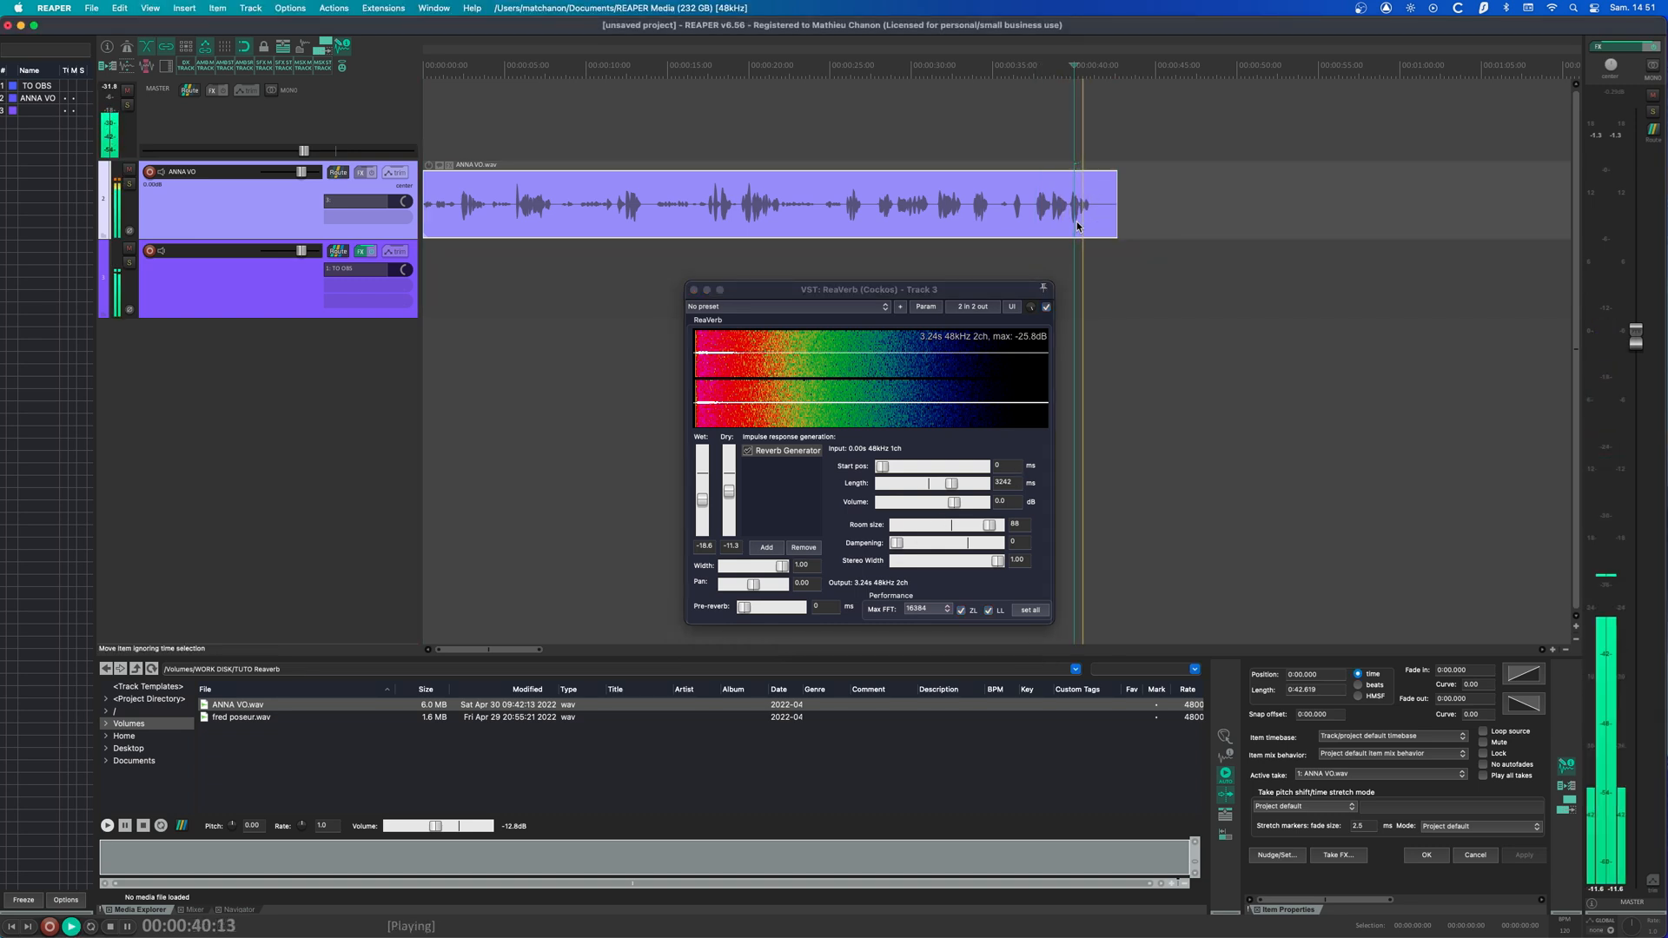
key(space)
key(space)
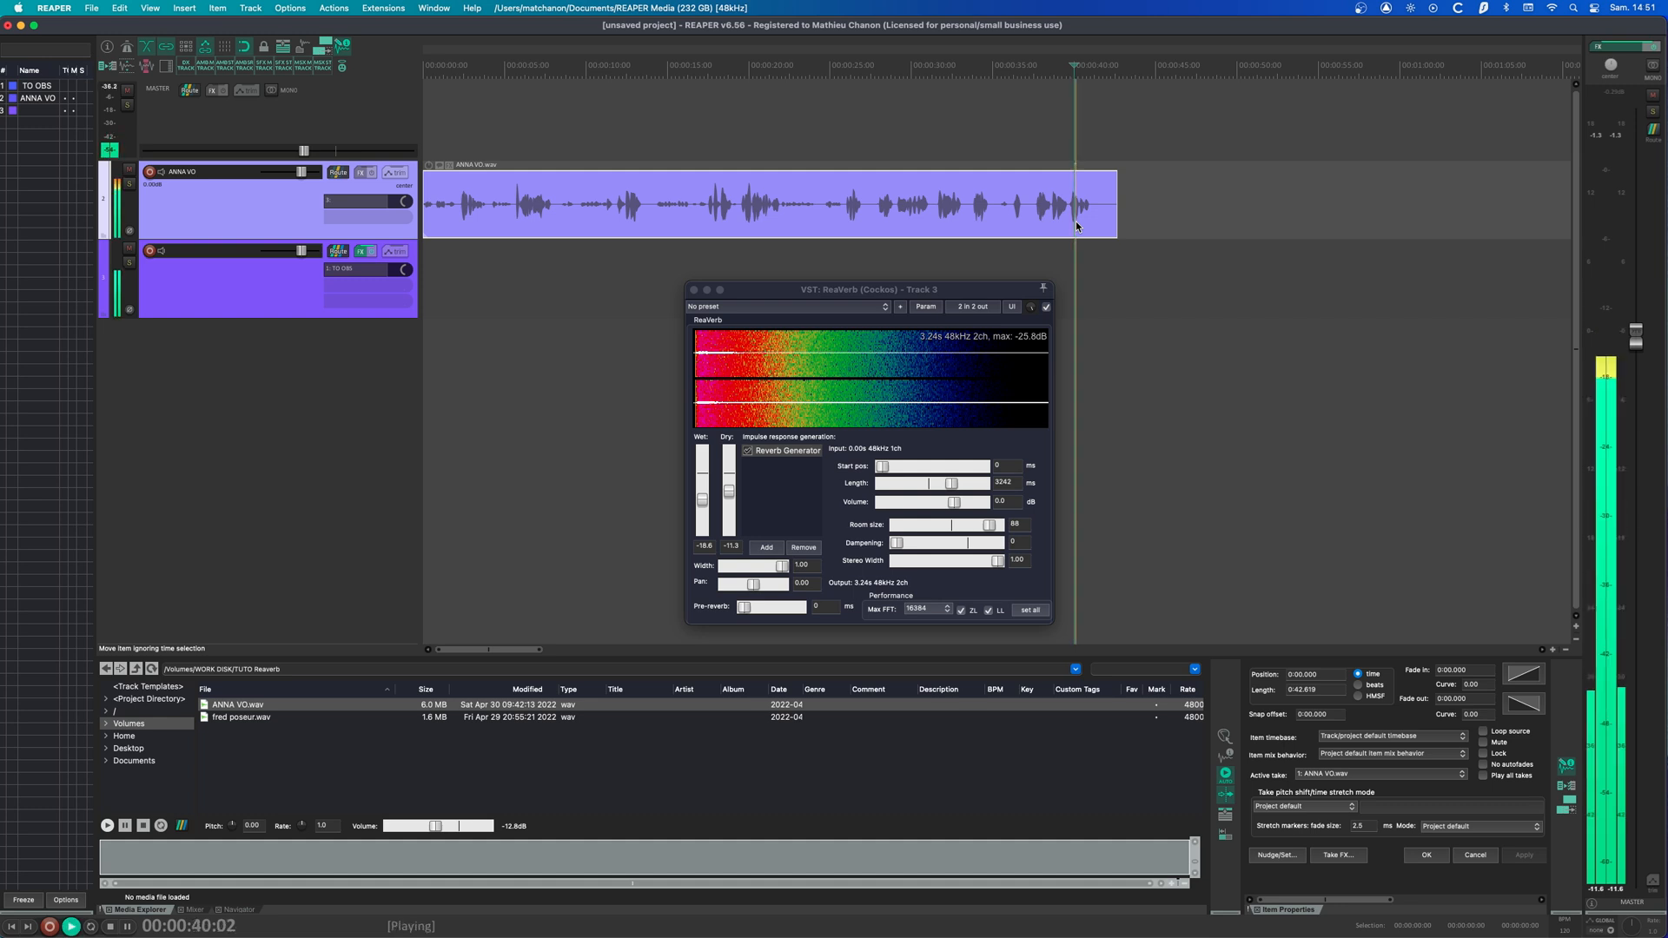
key(space)
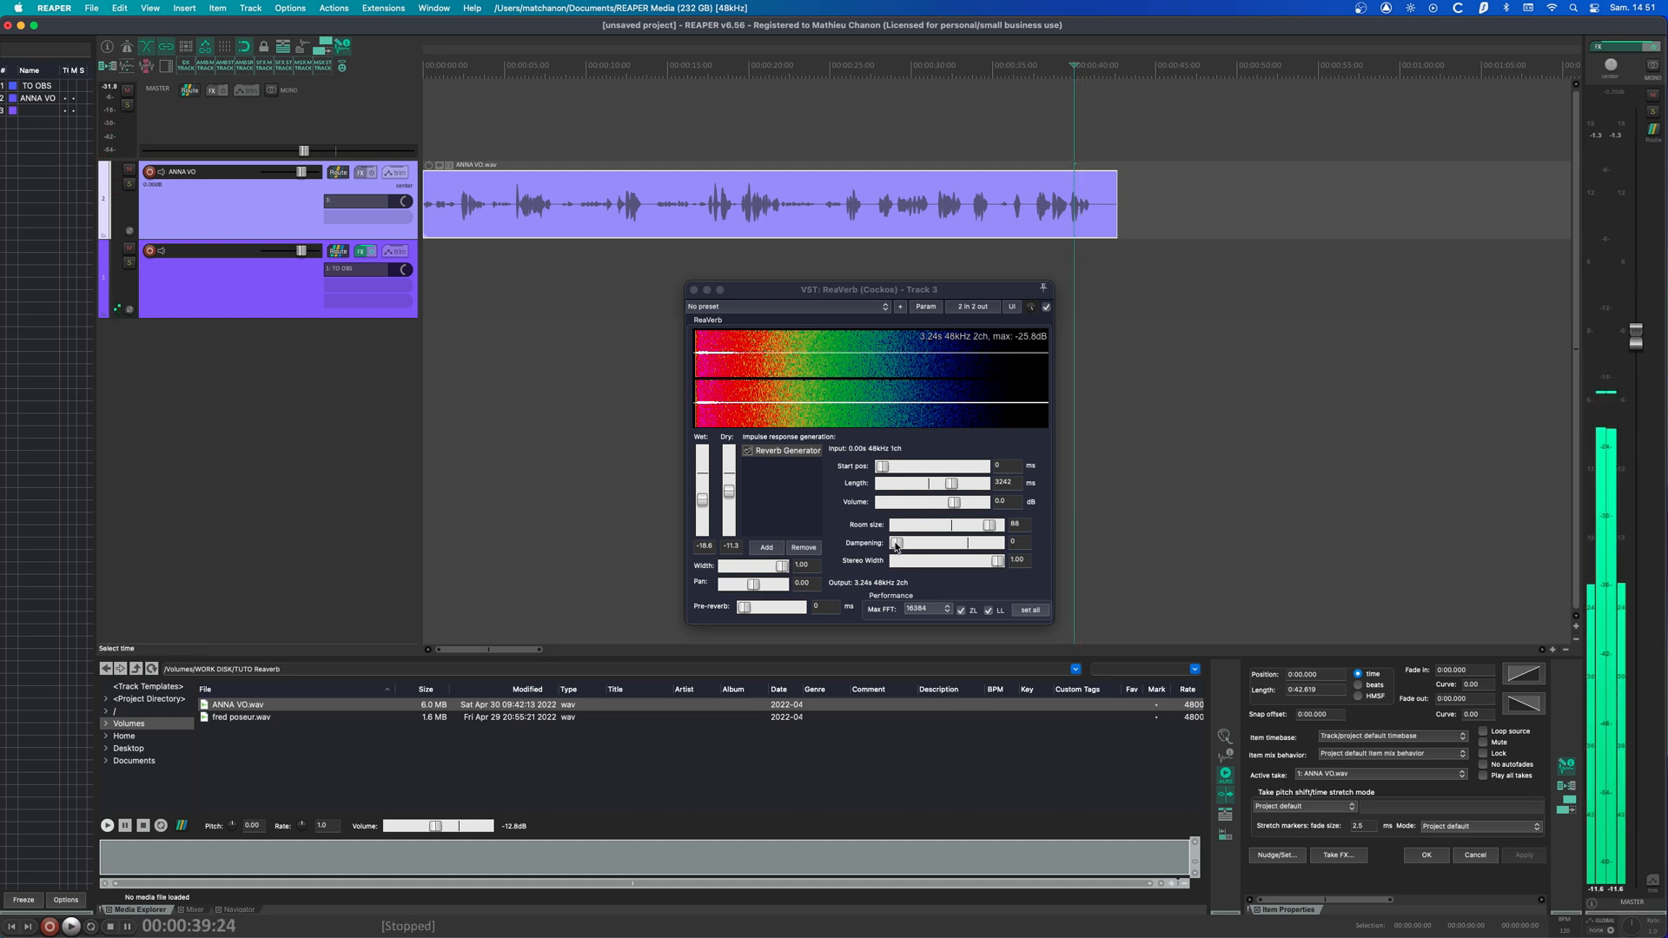
- Replay the passage with the Reverb Generator's dampening raised to 100, and return the dampening to 50
drag(896, 543, 1098, 539)
key(space)
key(space)
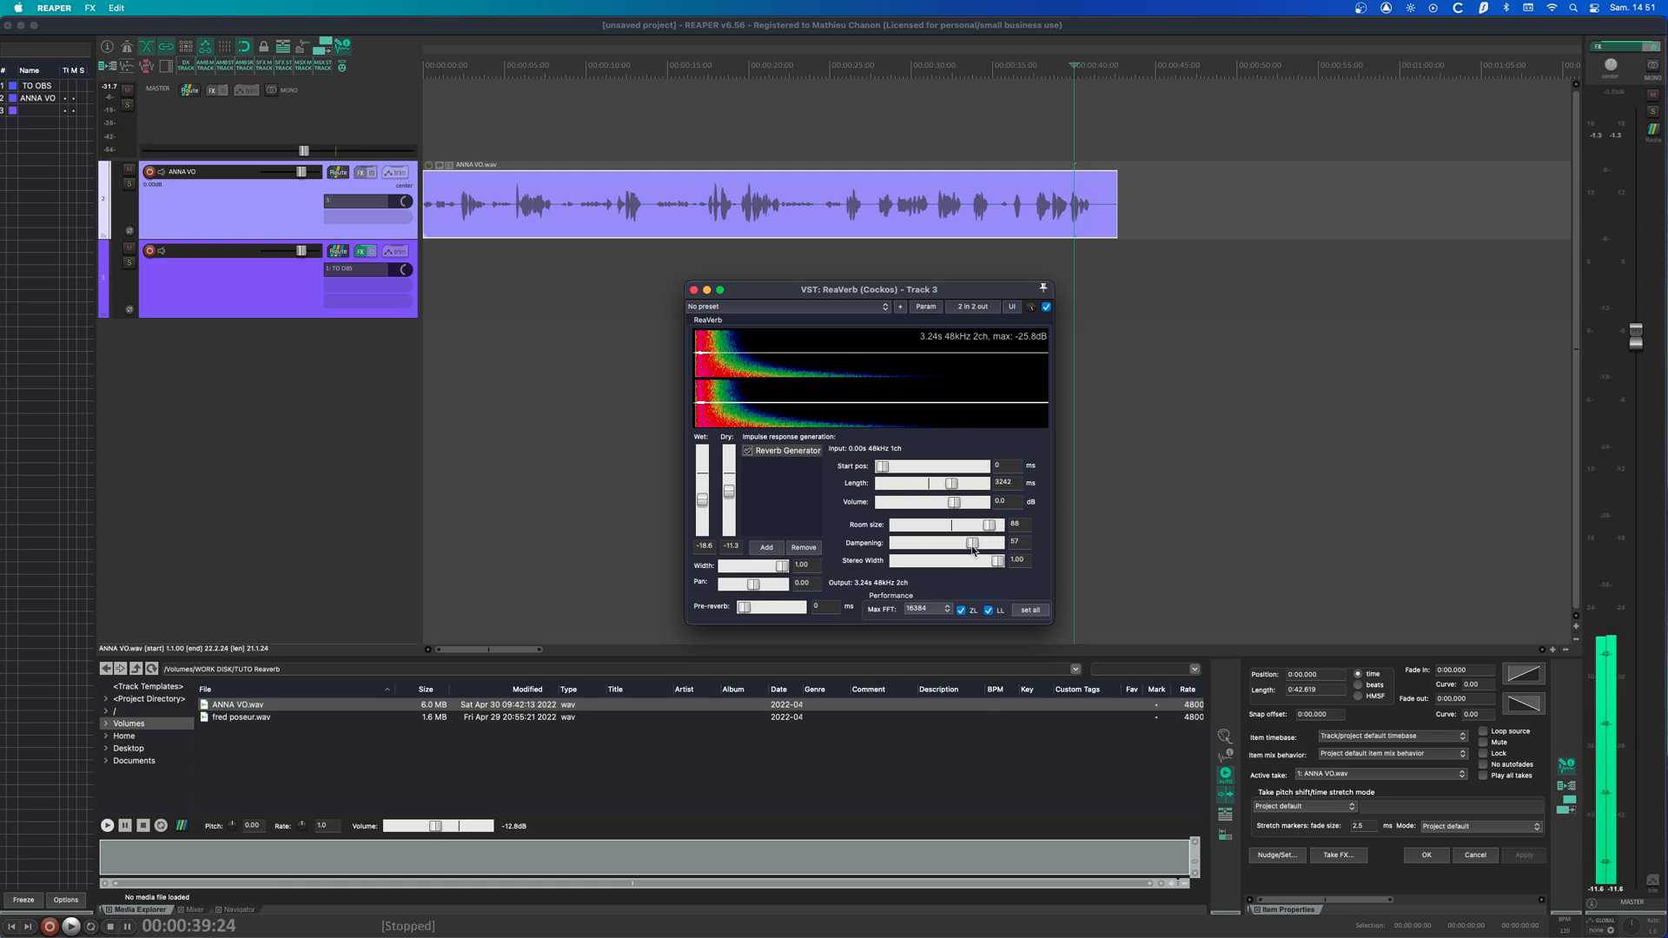
key(space)
drag(997, 547, 1107, 535)
key(space)
key(space)
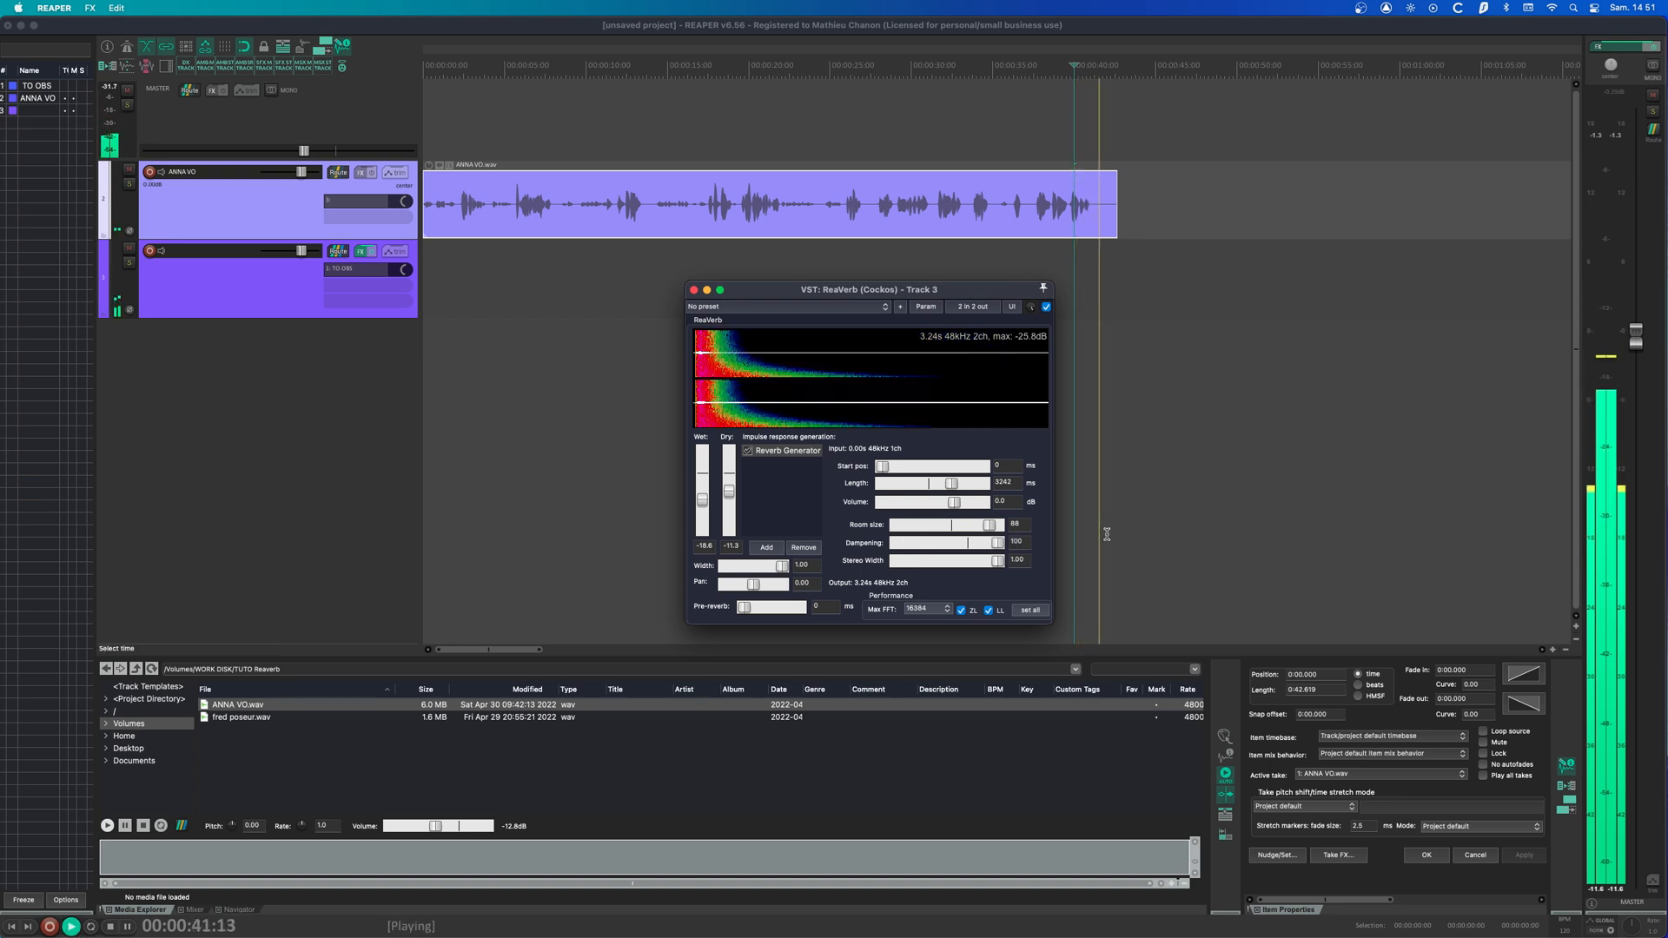
key(space)
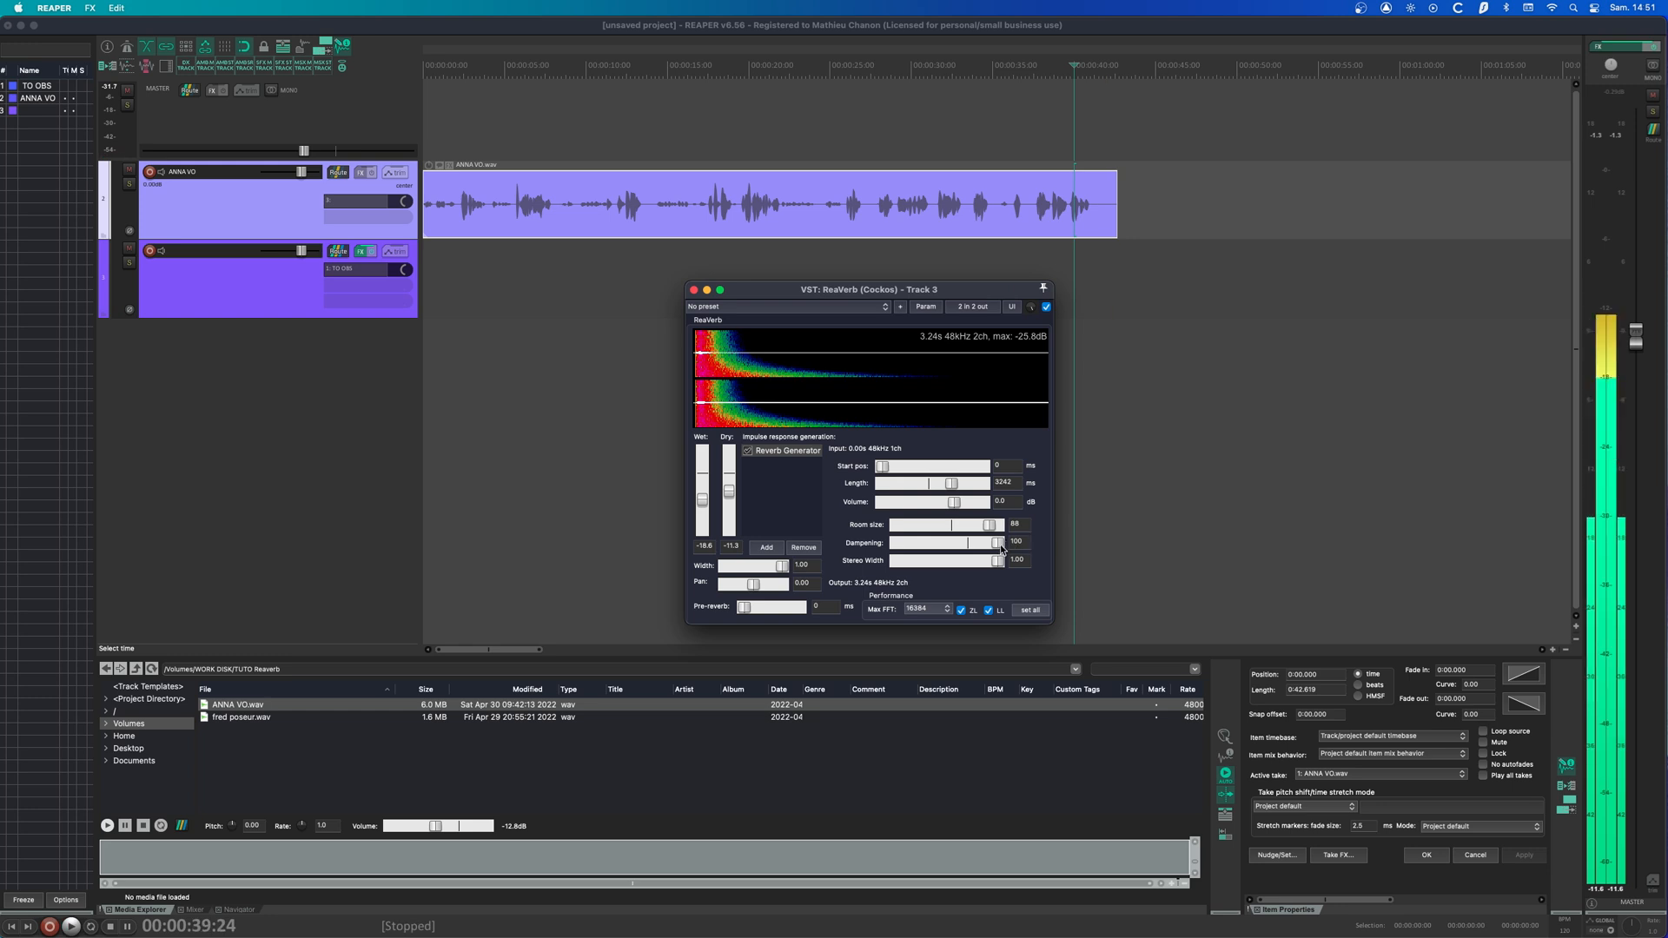
drag(997, 548, 967, 546)
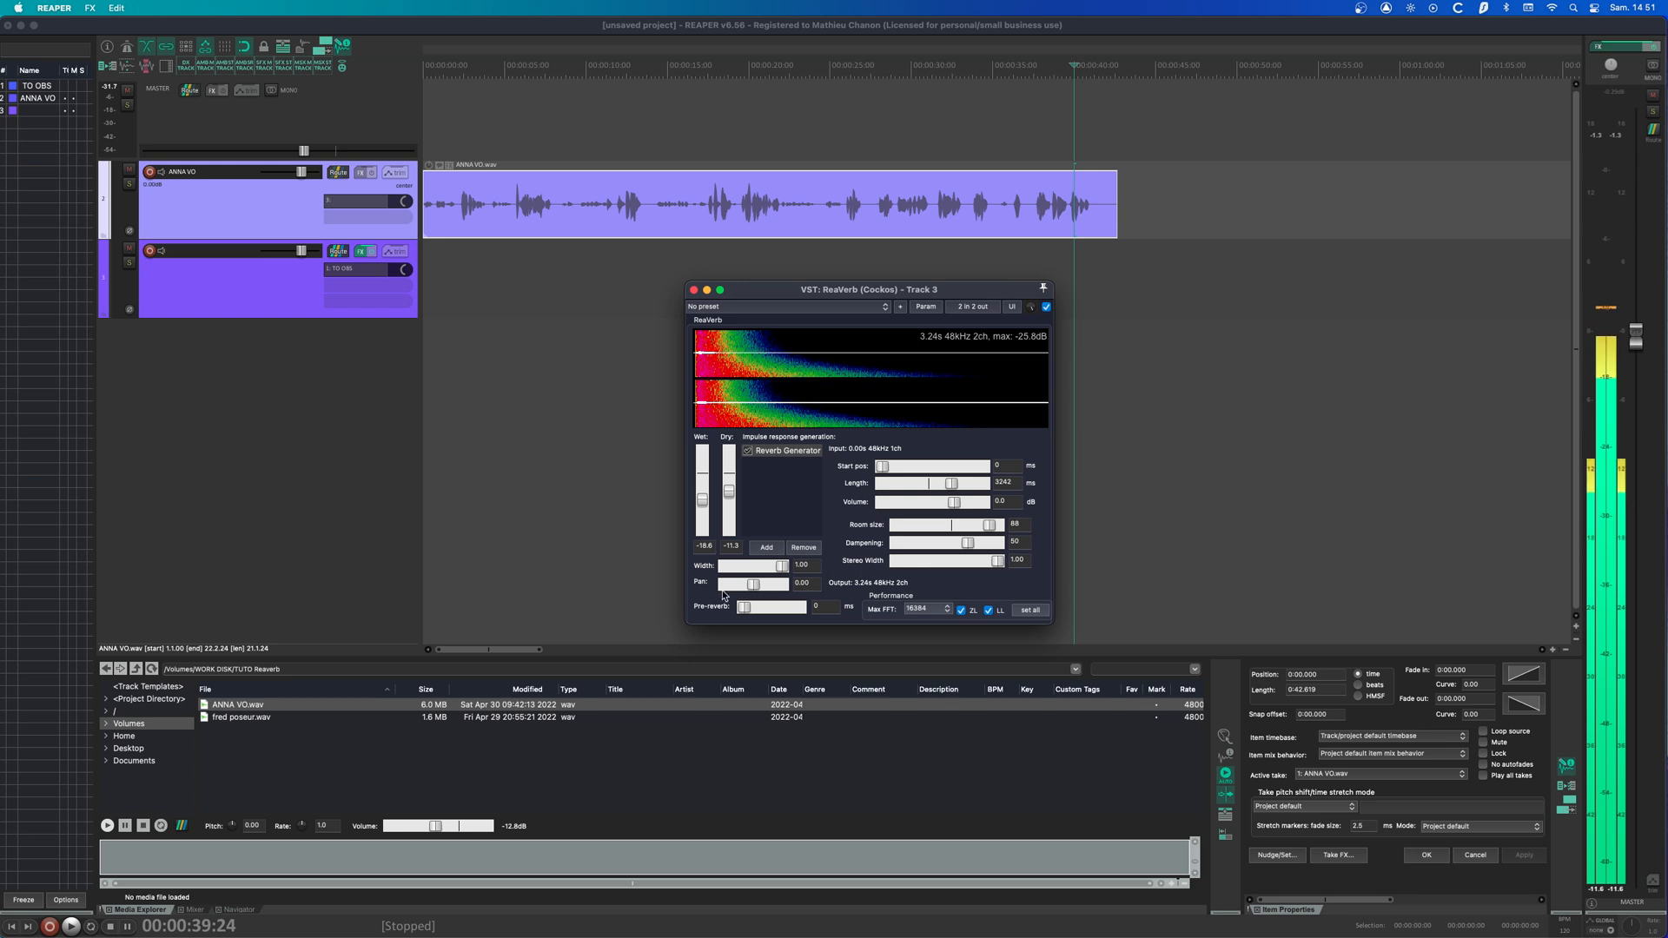
- Set the Reverb Generator's stereo width to 0 and play the end of the voice-over twice
drag(997, 563, 948, 571)
double_click(1015, 563)
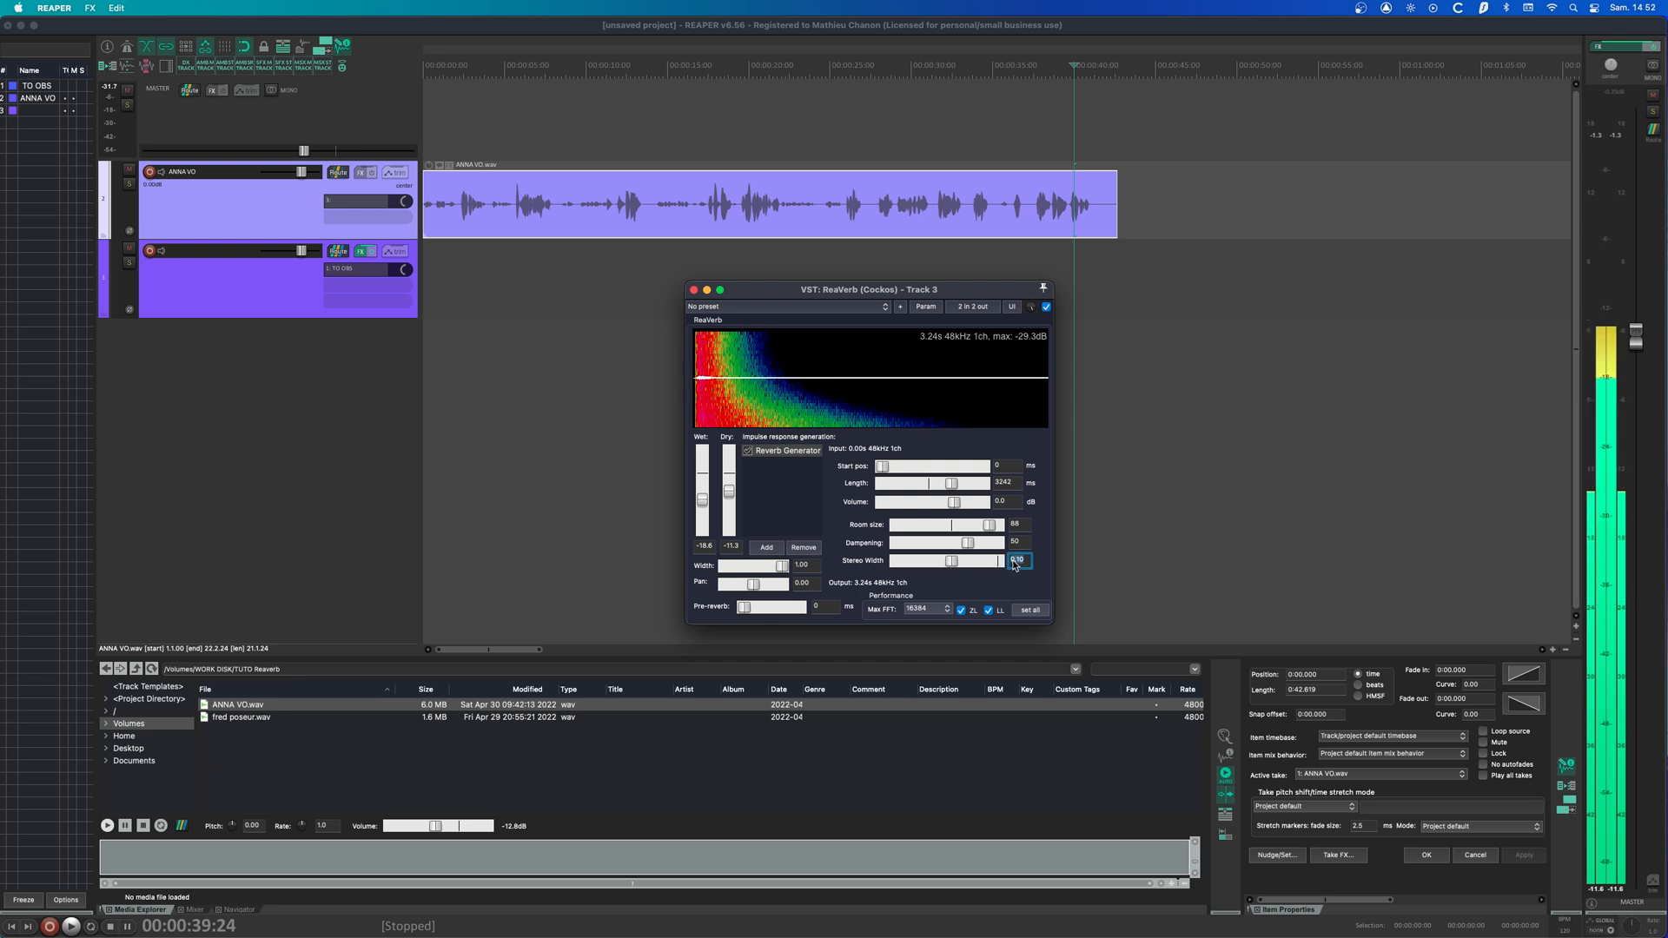
text(0)
key(space)
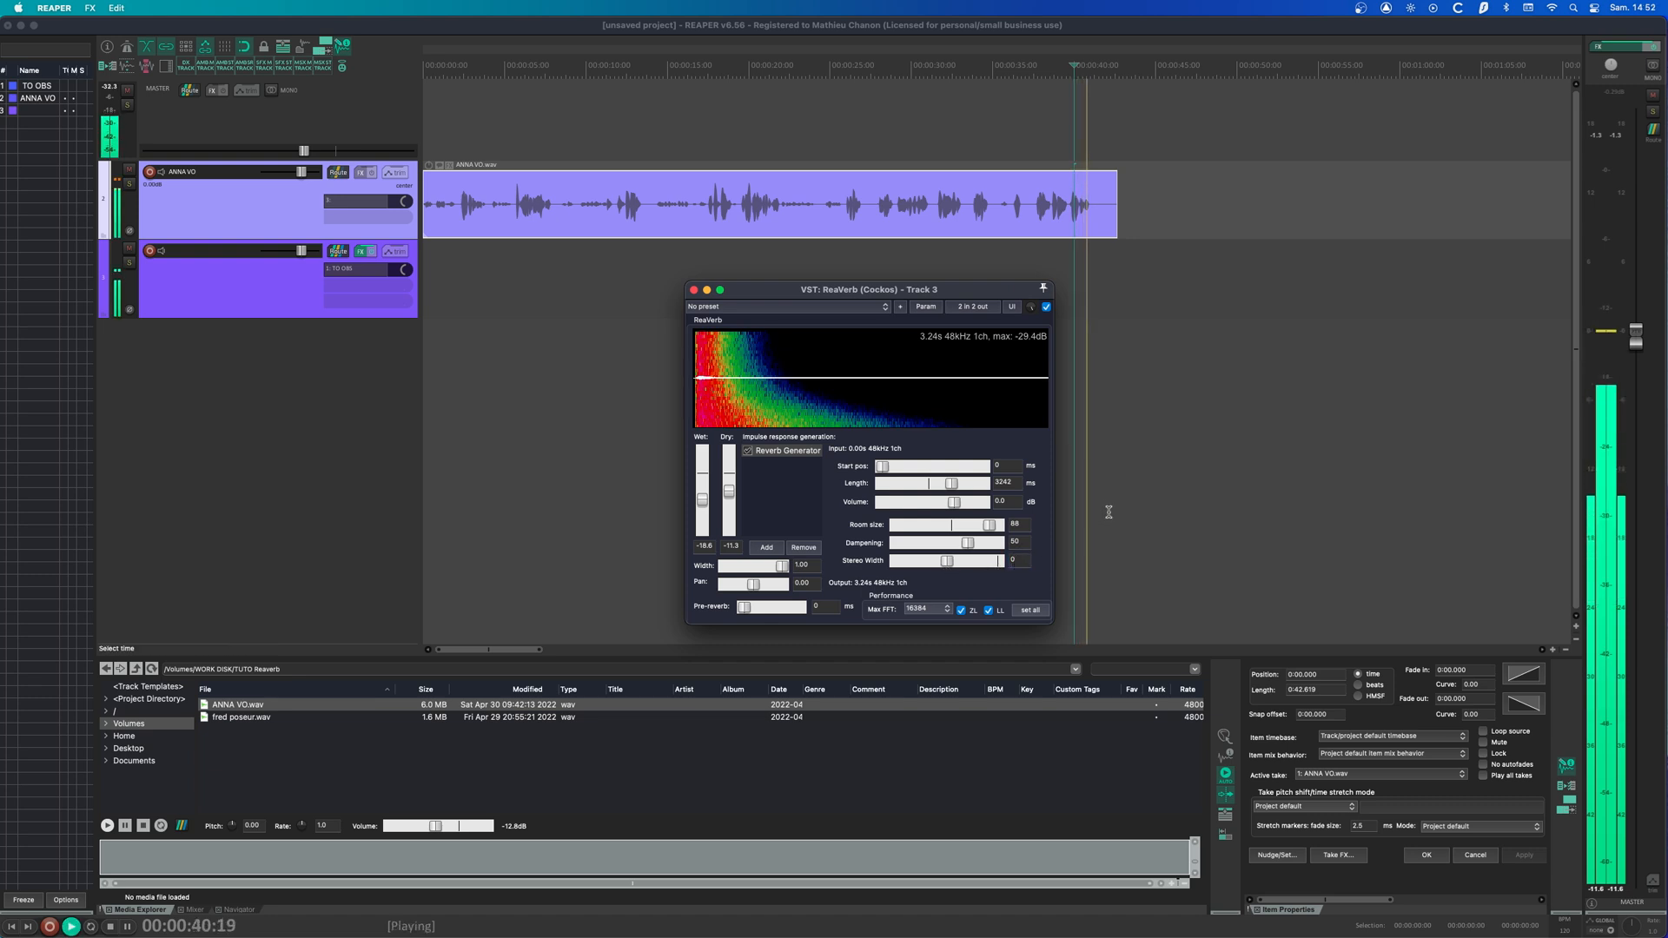
key(space)
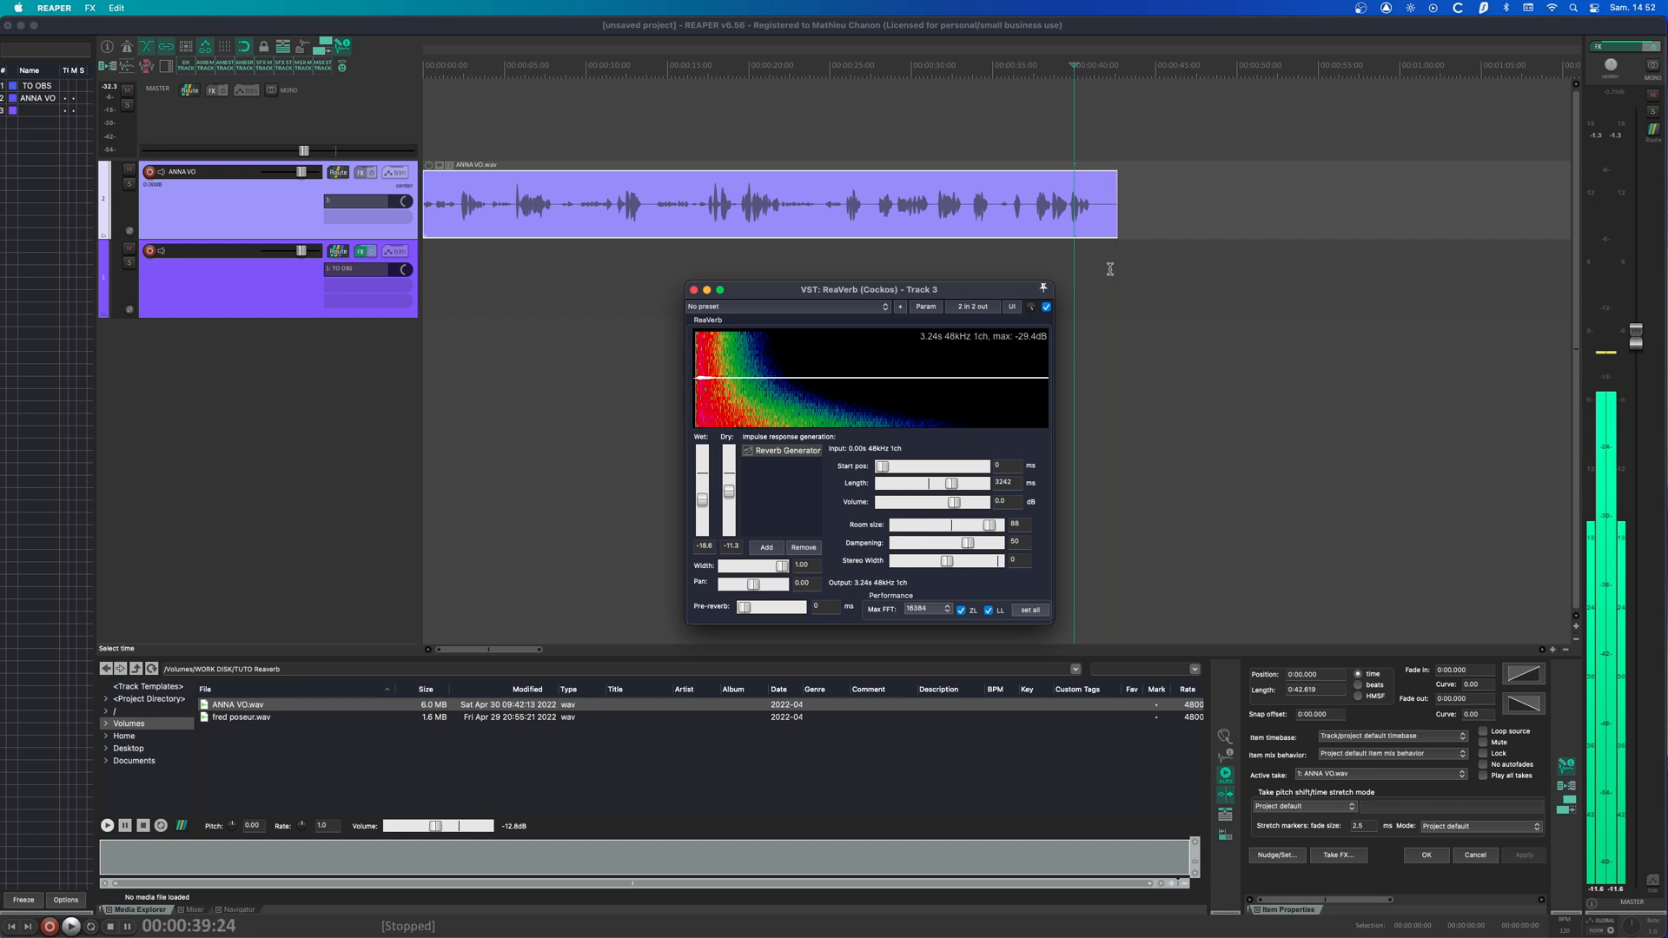
key(space)
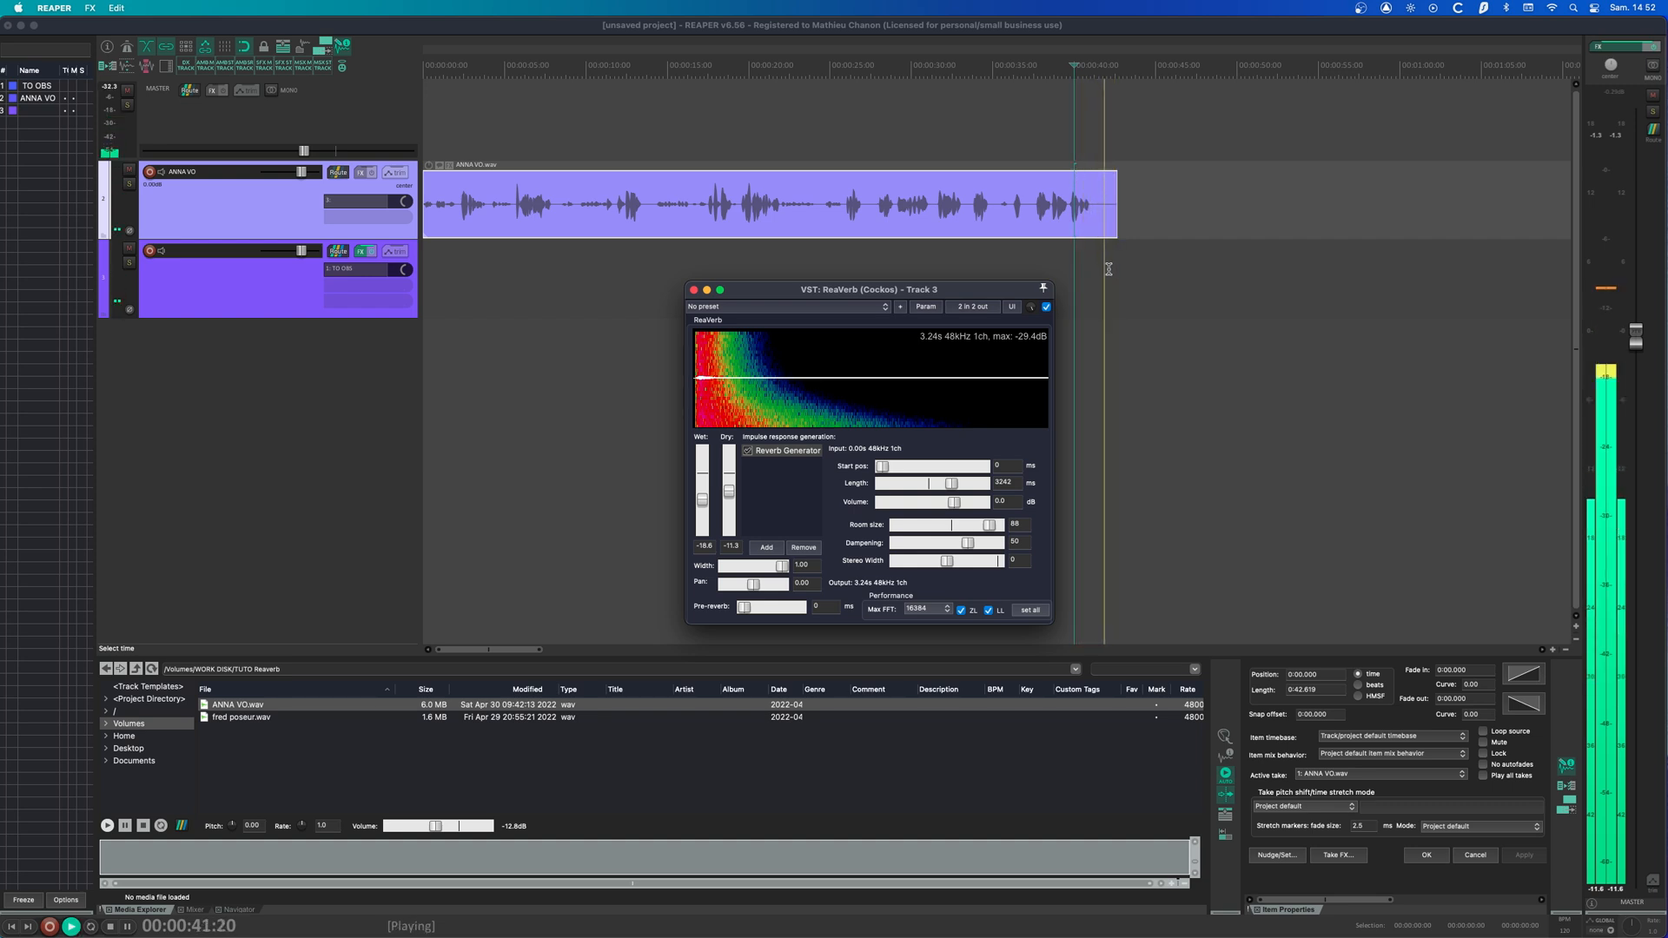
key(space)
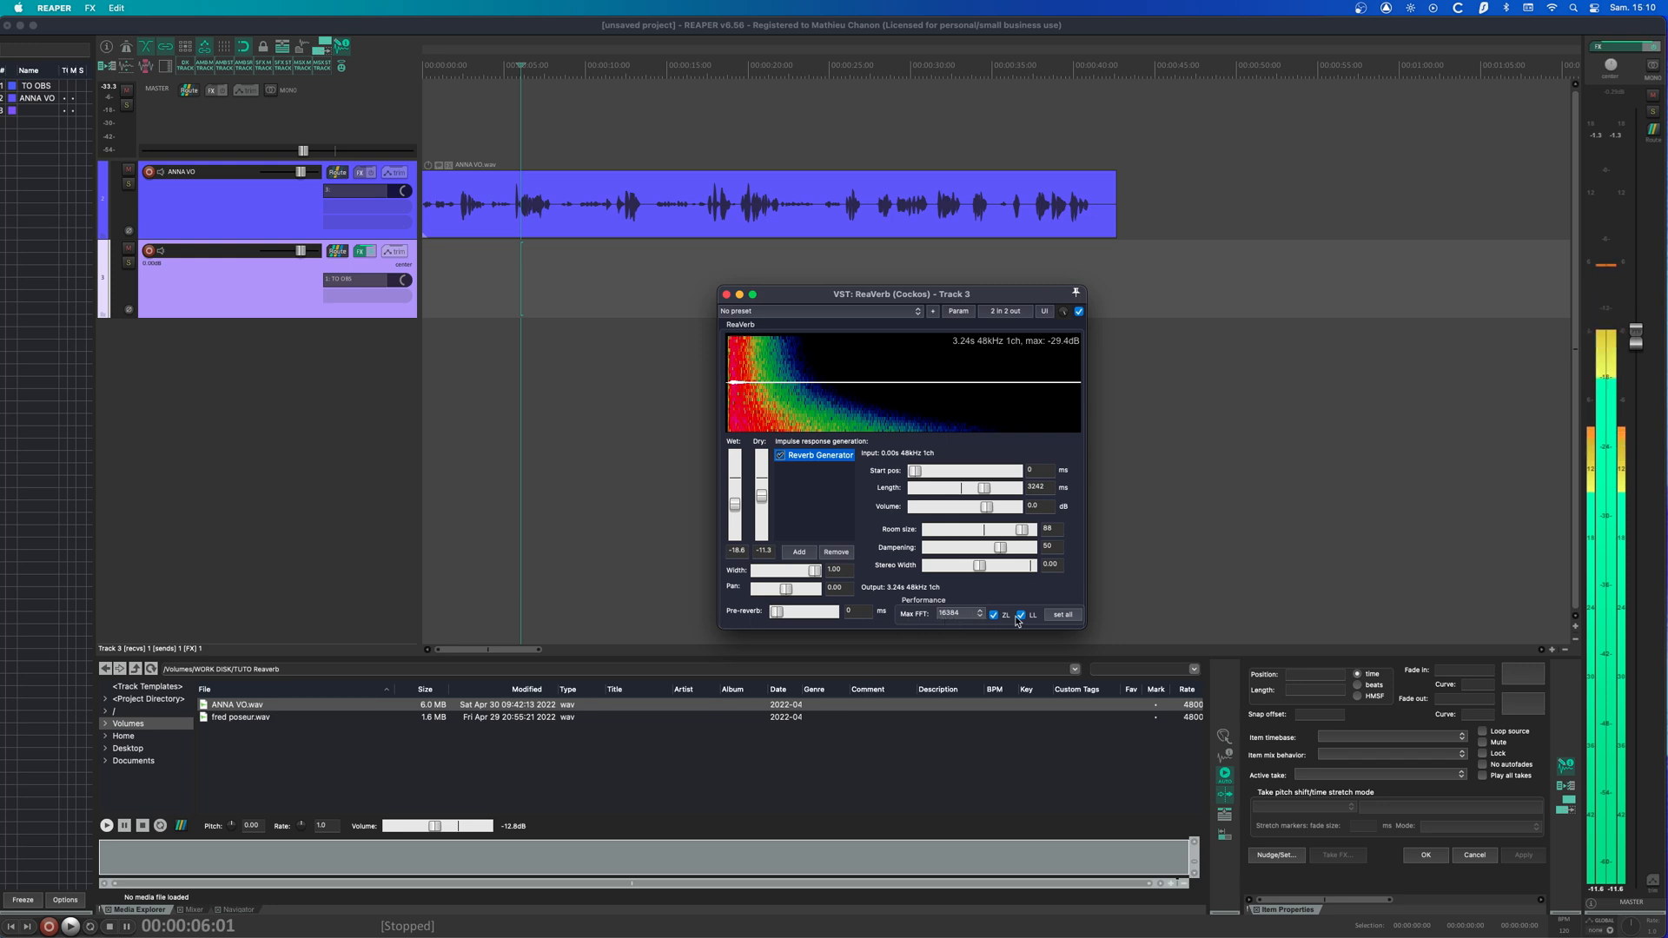
- Examine the available Max FFT sizes in ReaVerb's performance settings, keeping 16384
click(960, 614)
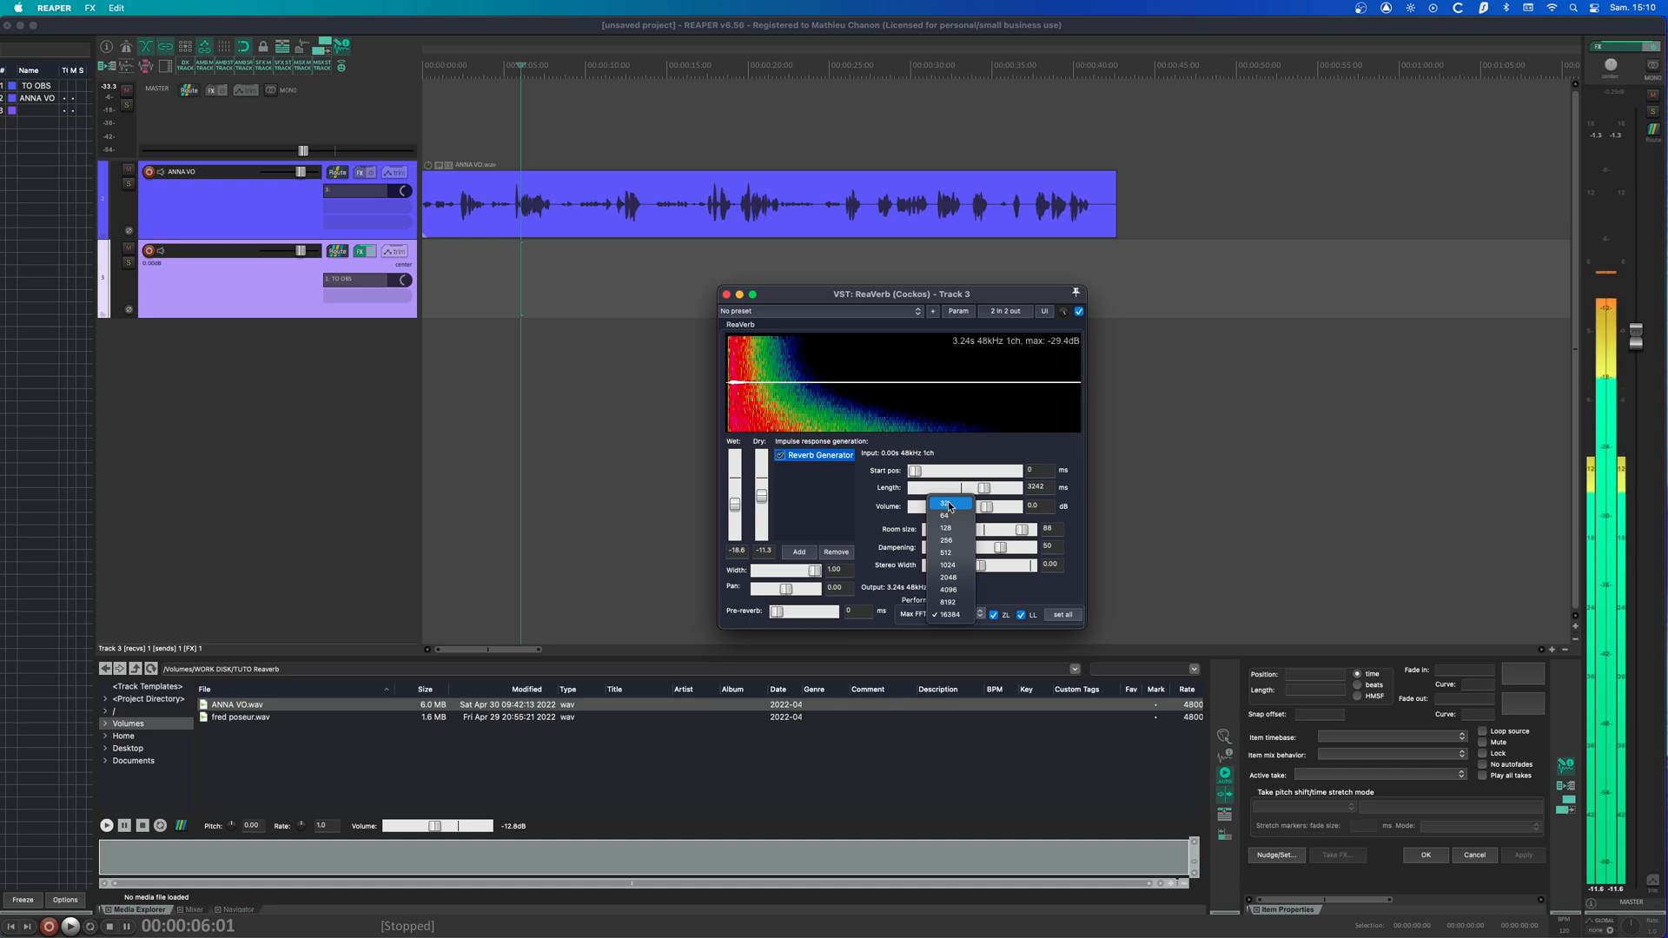
click(995, 623)
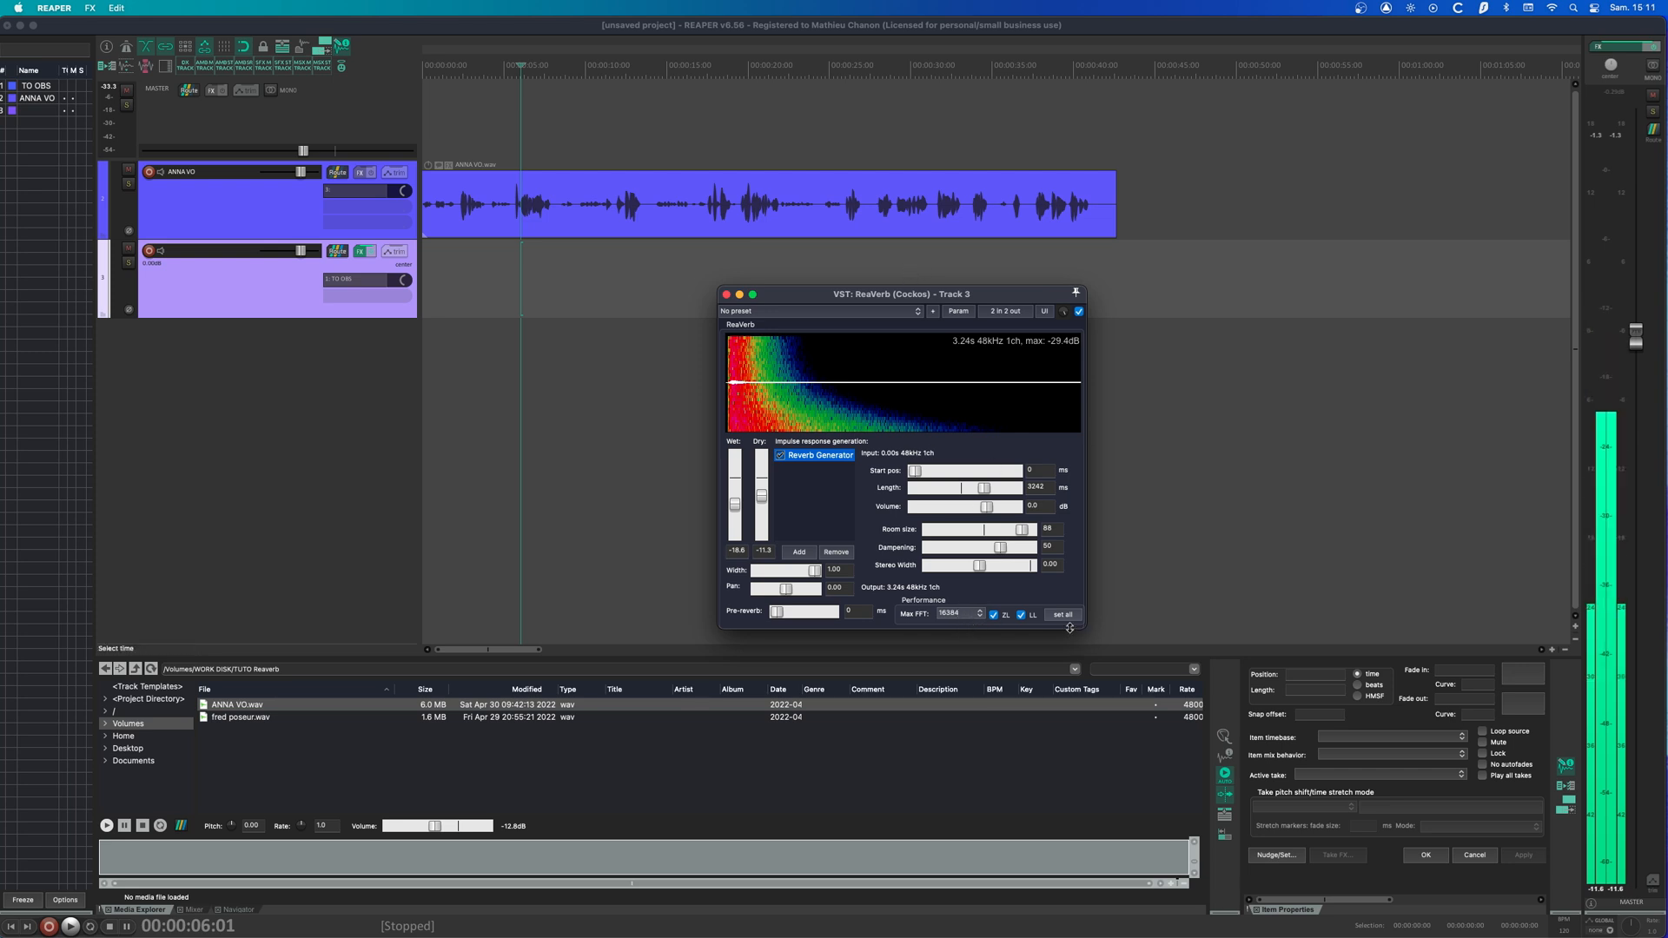
- Open the Performance Meter and place it in the empty space beside the ReaVerb window
click(116, 8)
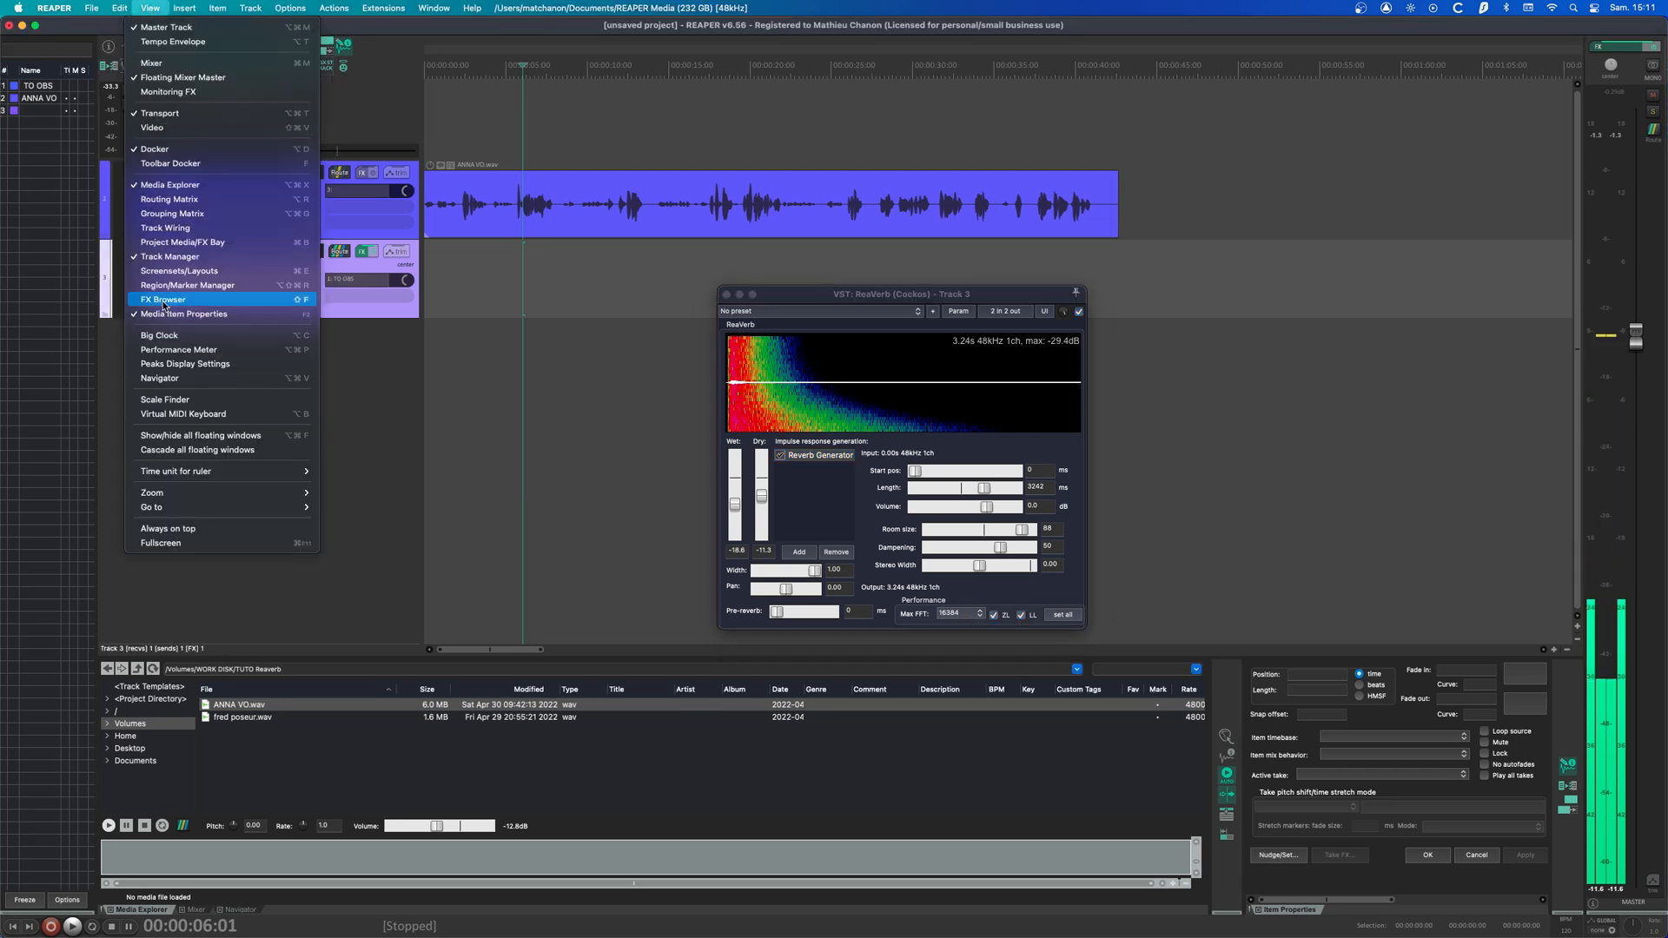
click(182, 349)
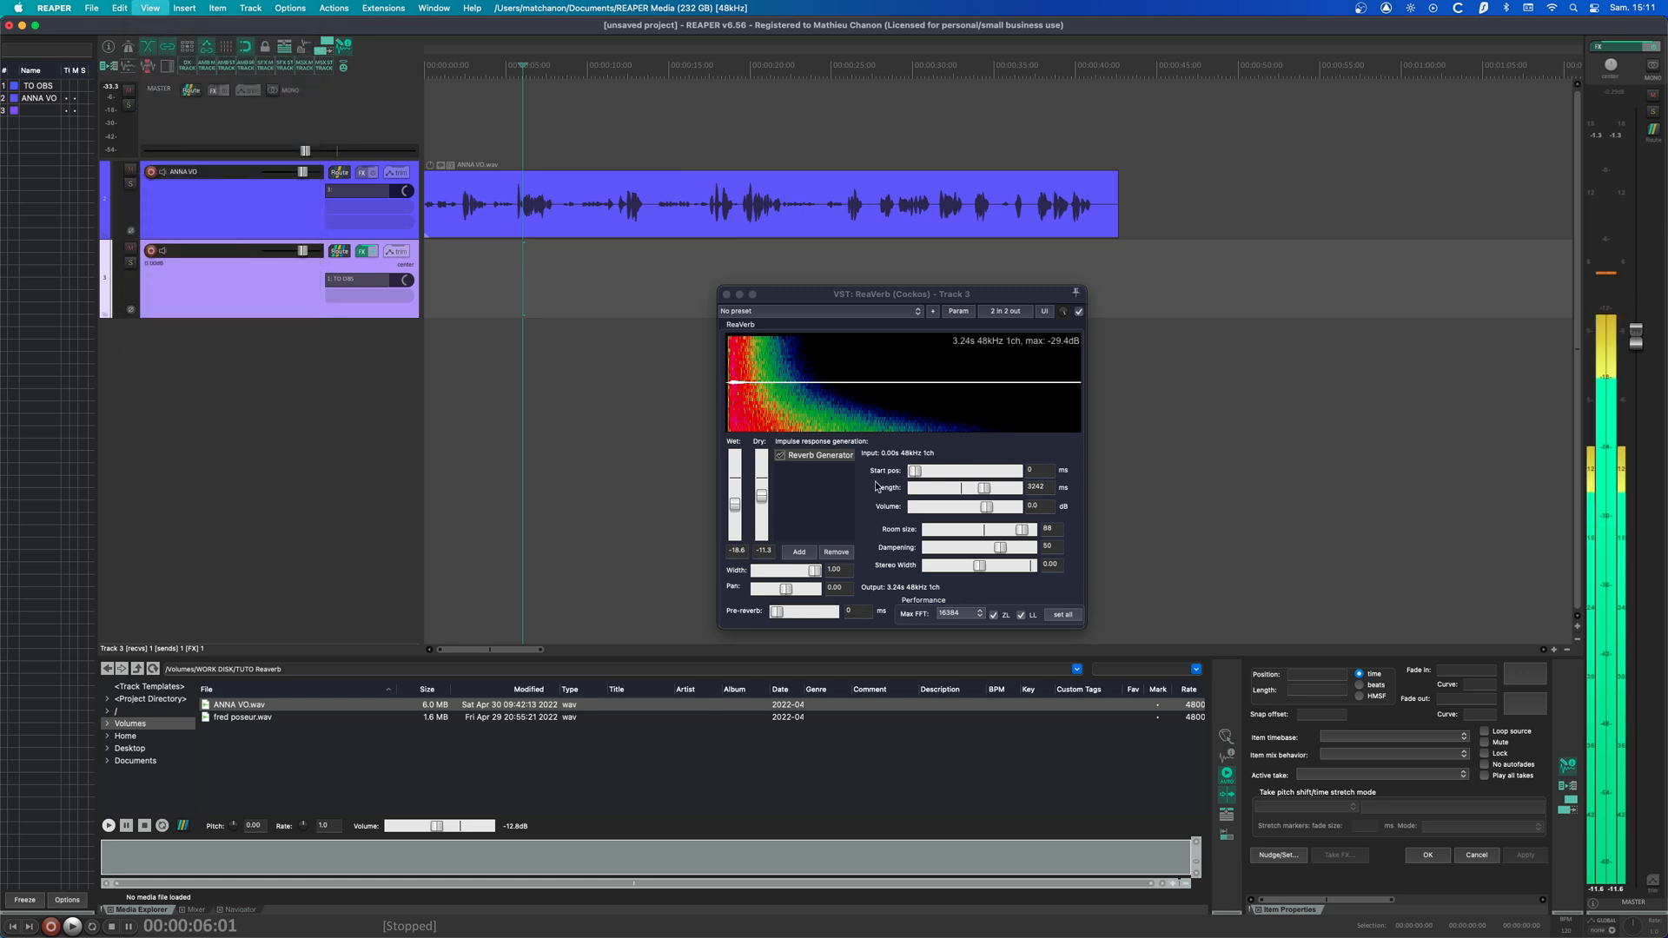
drag(1387, 341, 1383, 347)
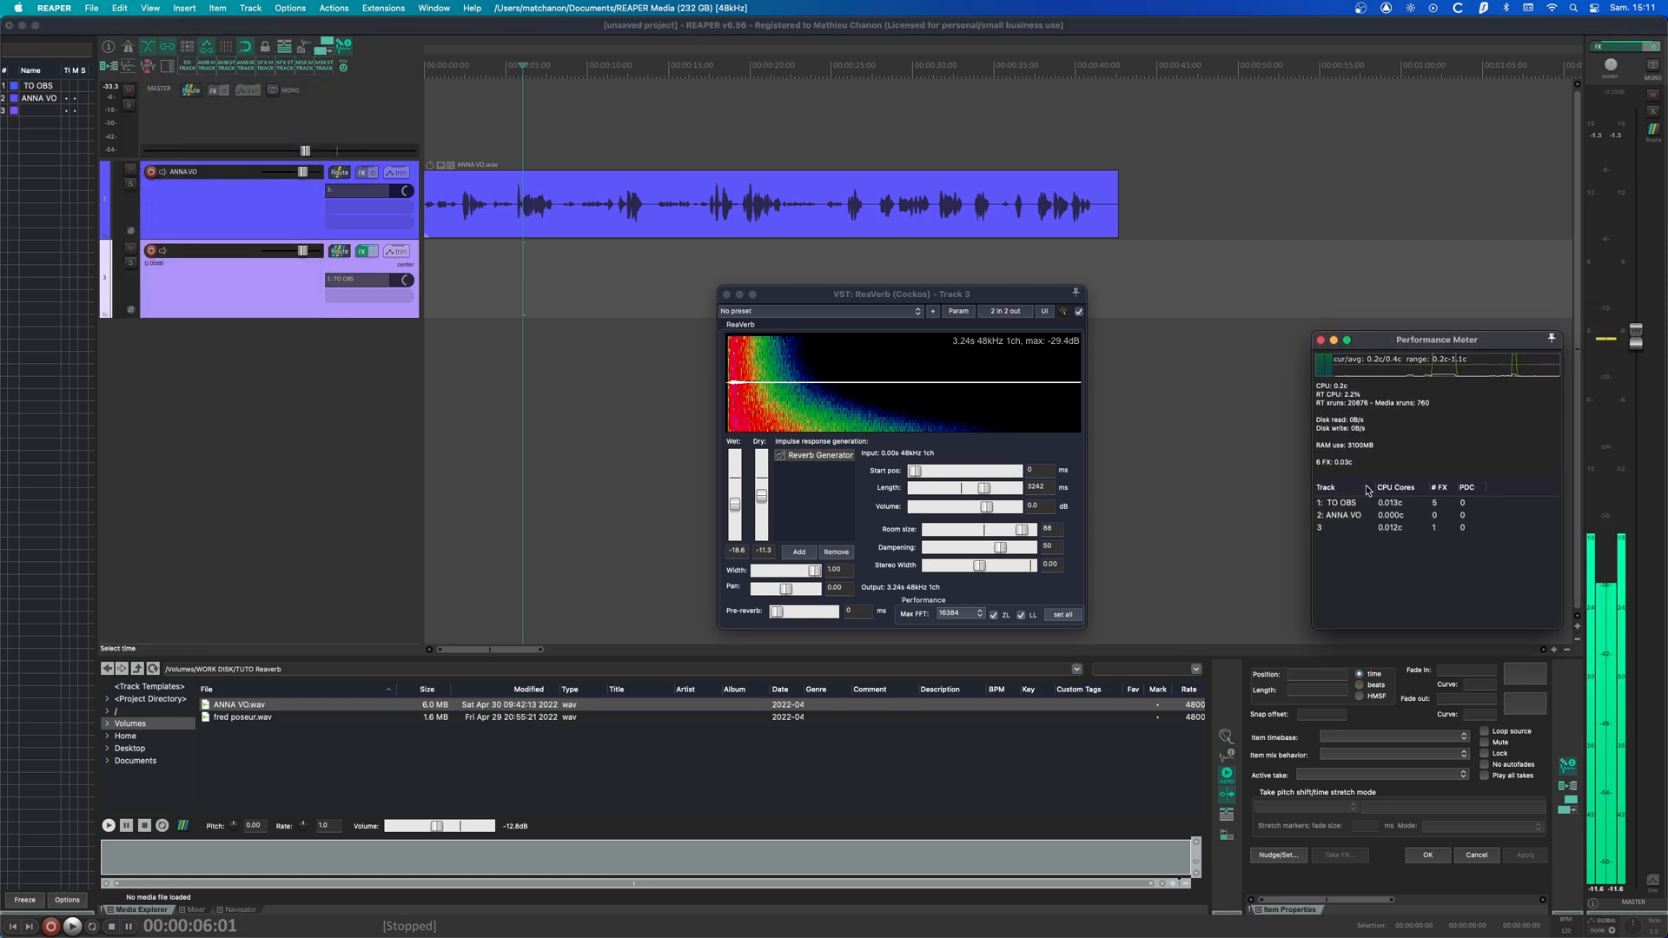
- Name the unnamed reverb send track "(REAVERB"
click(223, 254)
text((REAVERB)
key(Return)
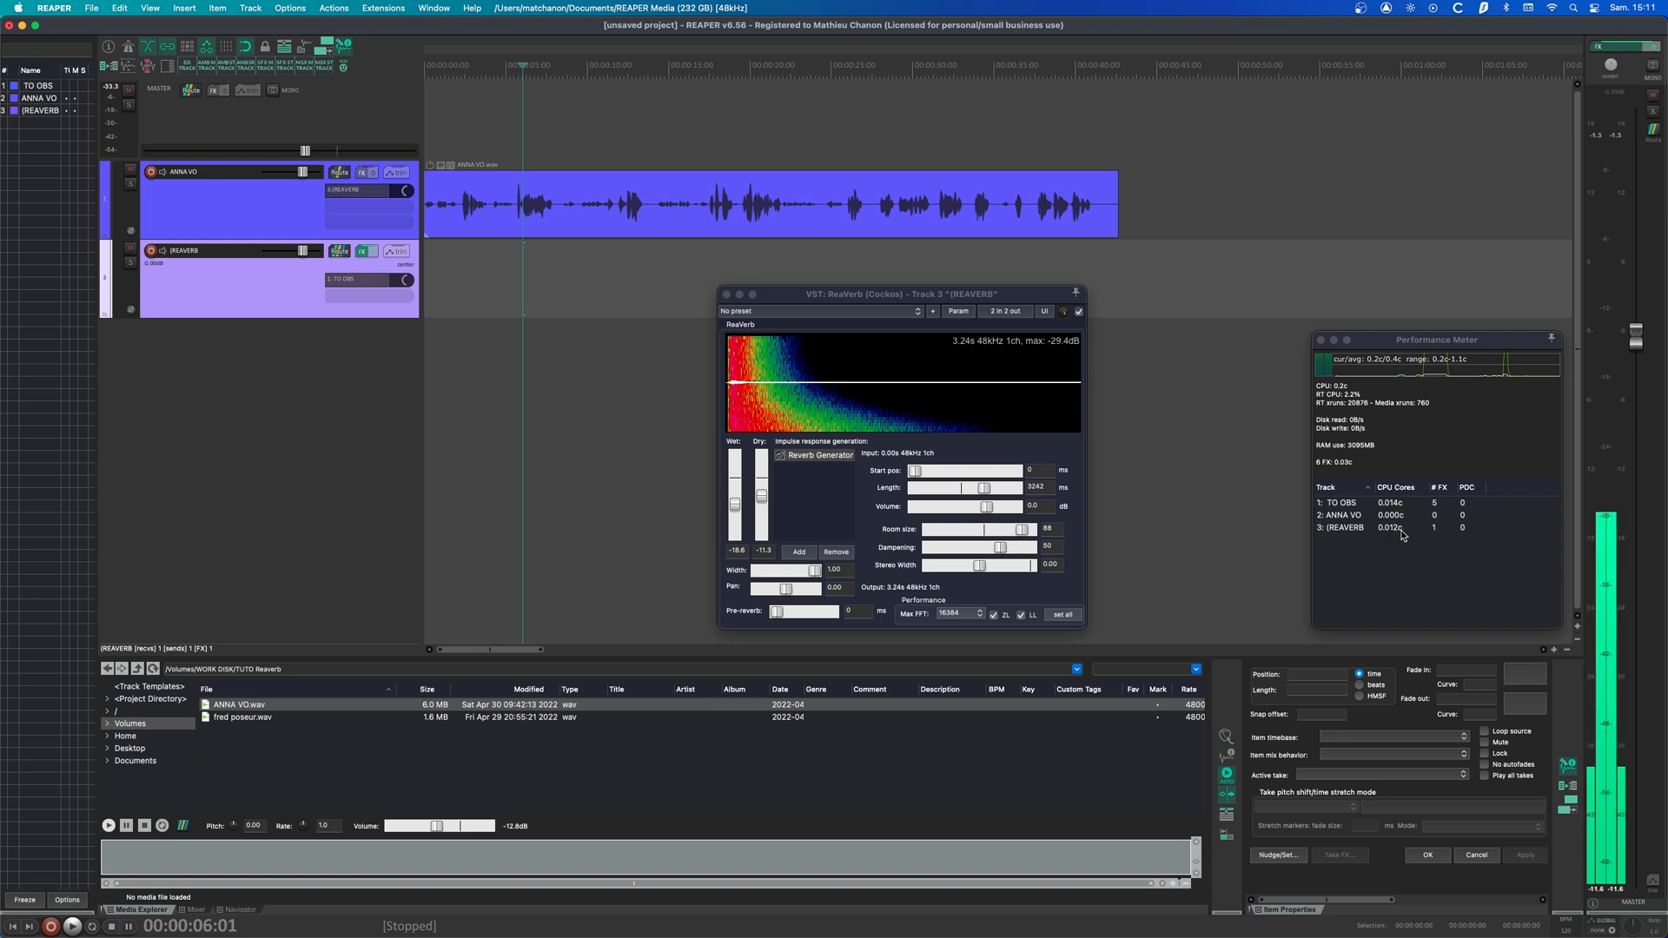
- Display CPU utilization in the Performance Meter as 100% = all cores and switch it back to 1.0c = one core
right_click(1396, 458)
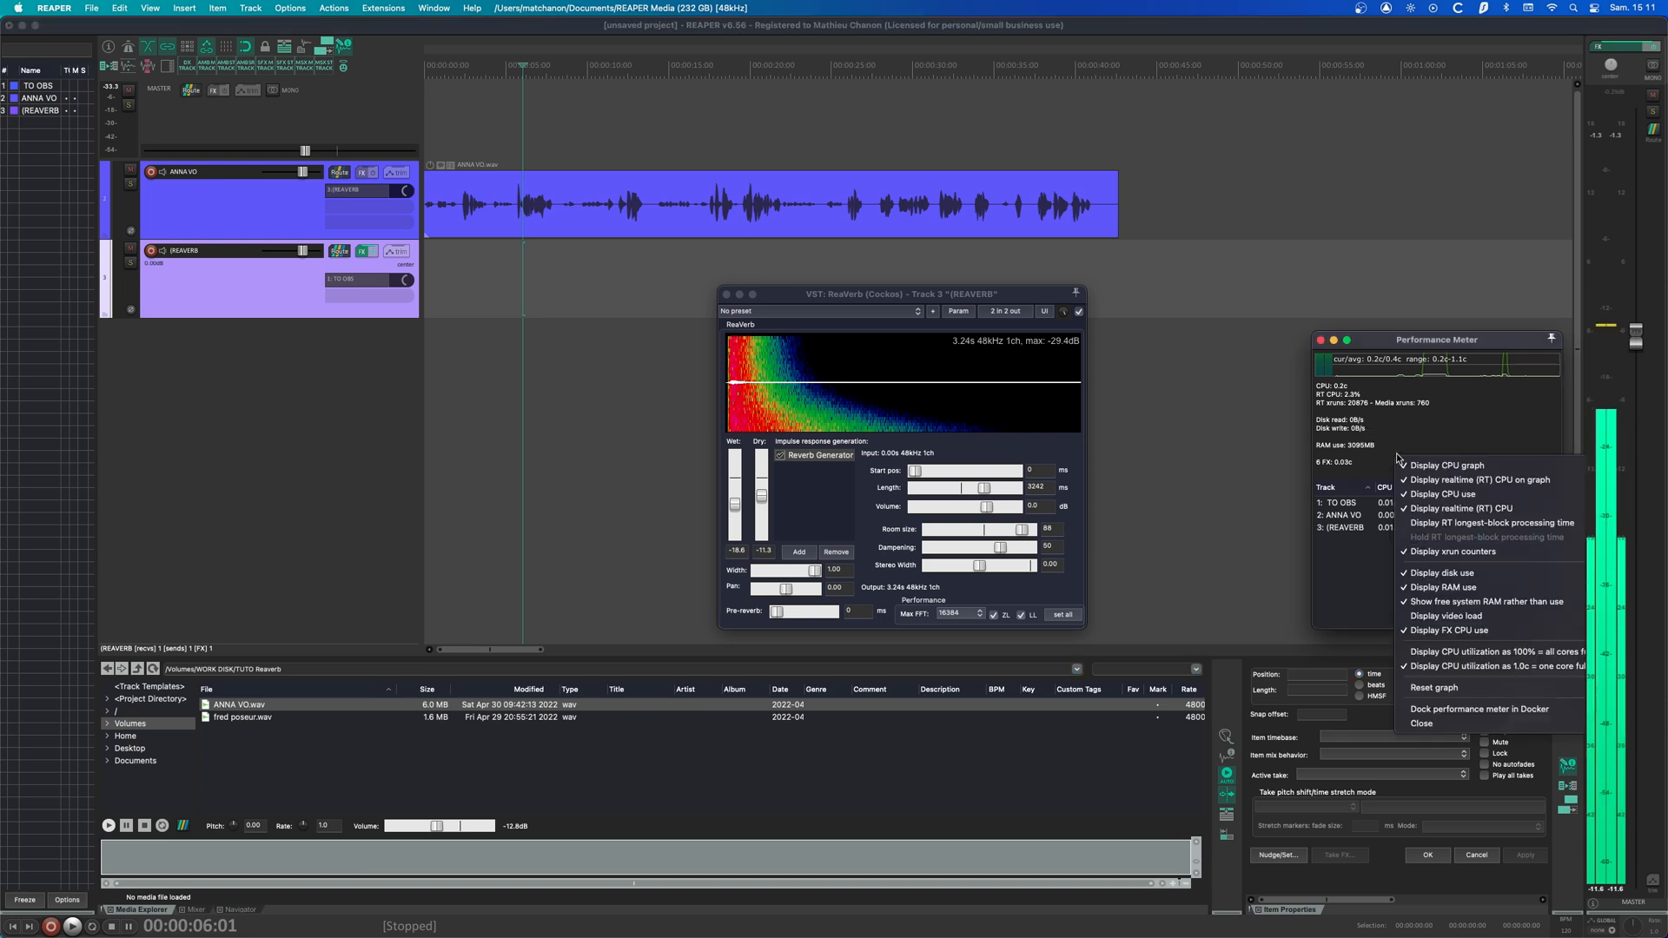
click(1456, 652)
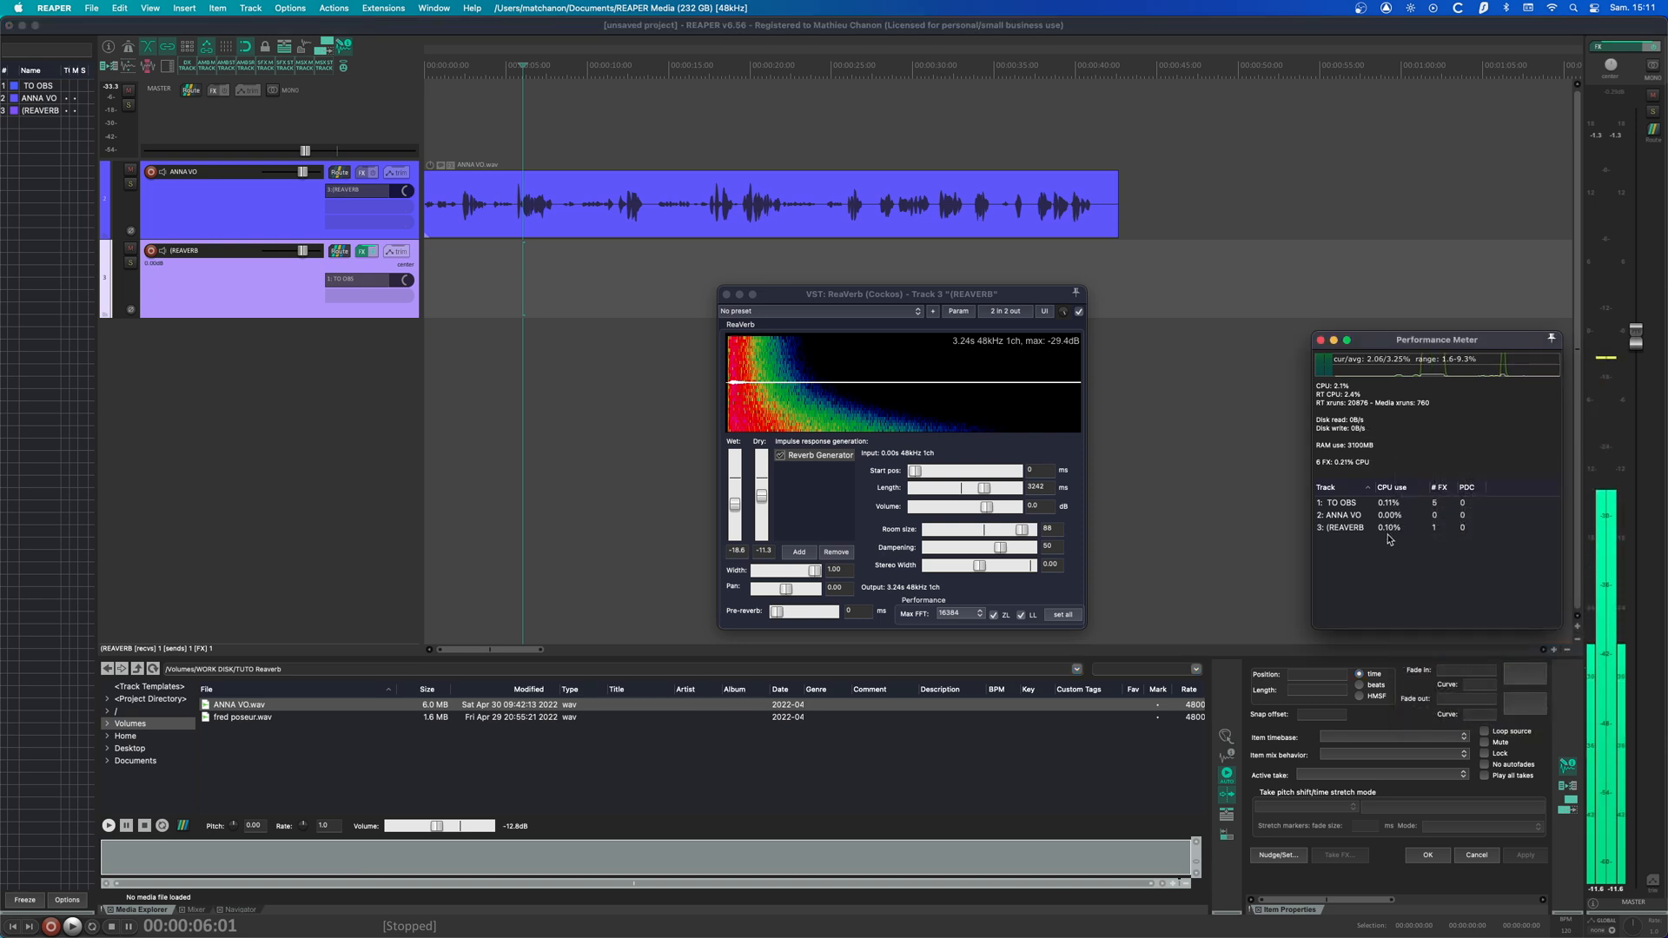
right_click(1401, 446)
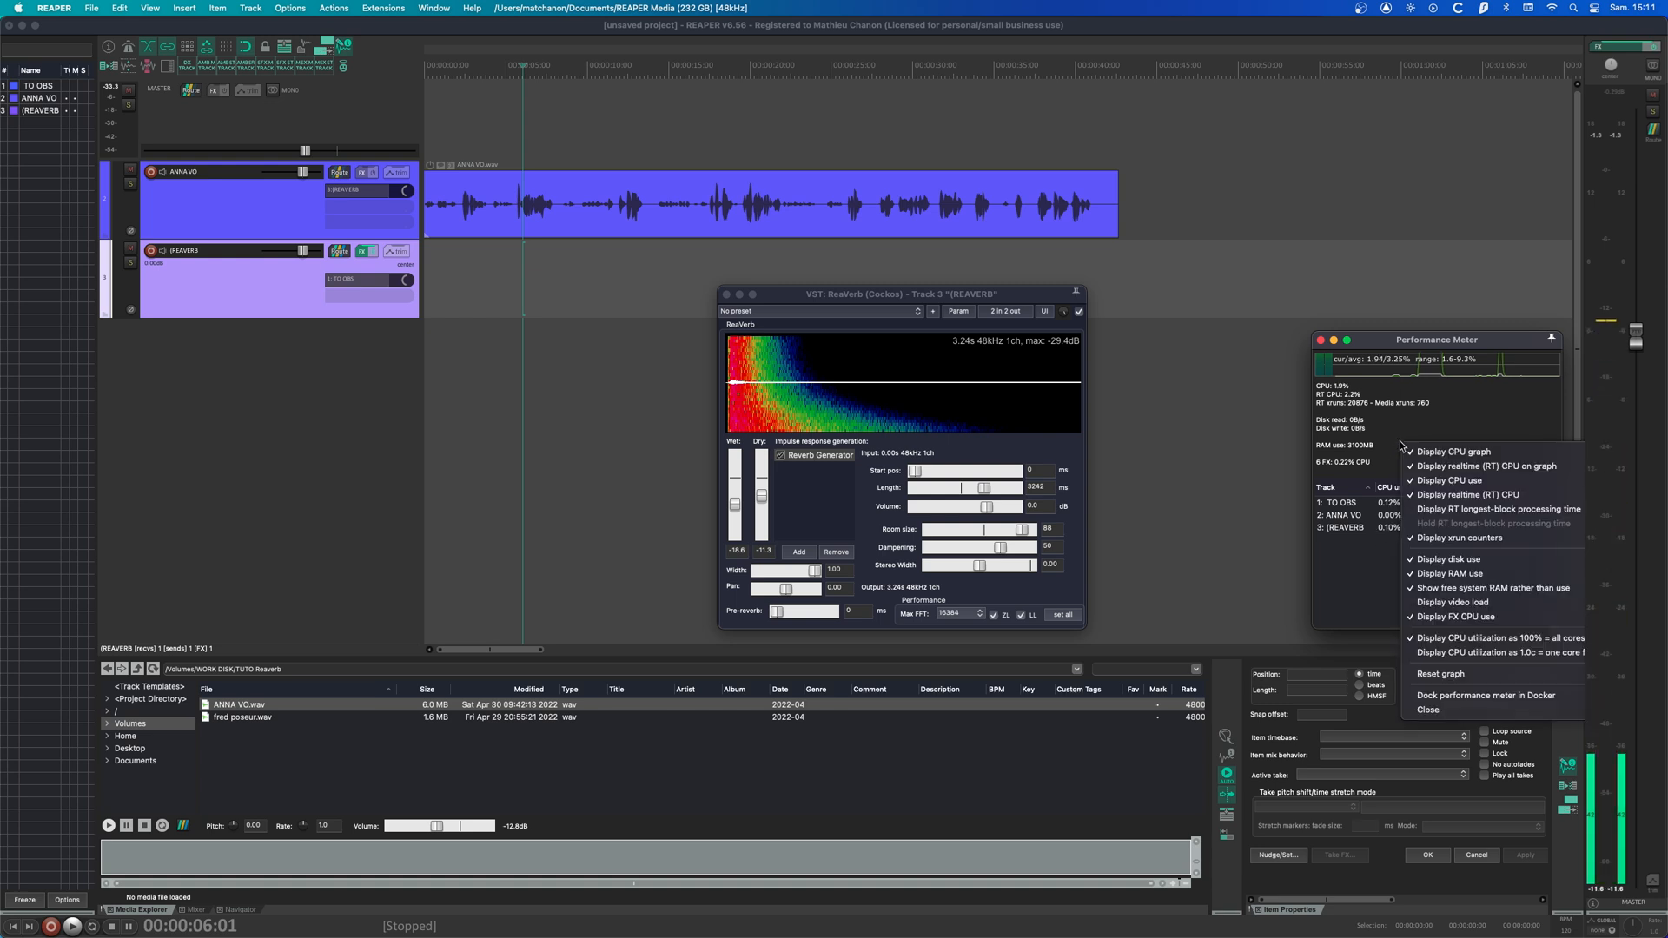
click(1455, 652)
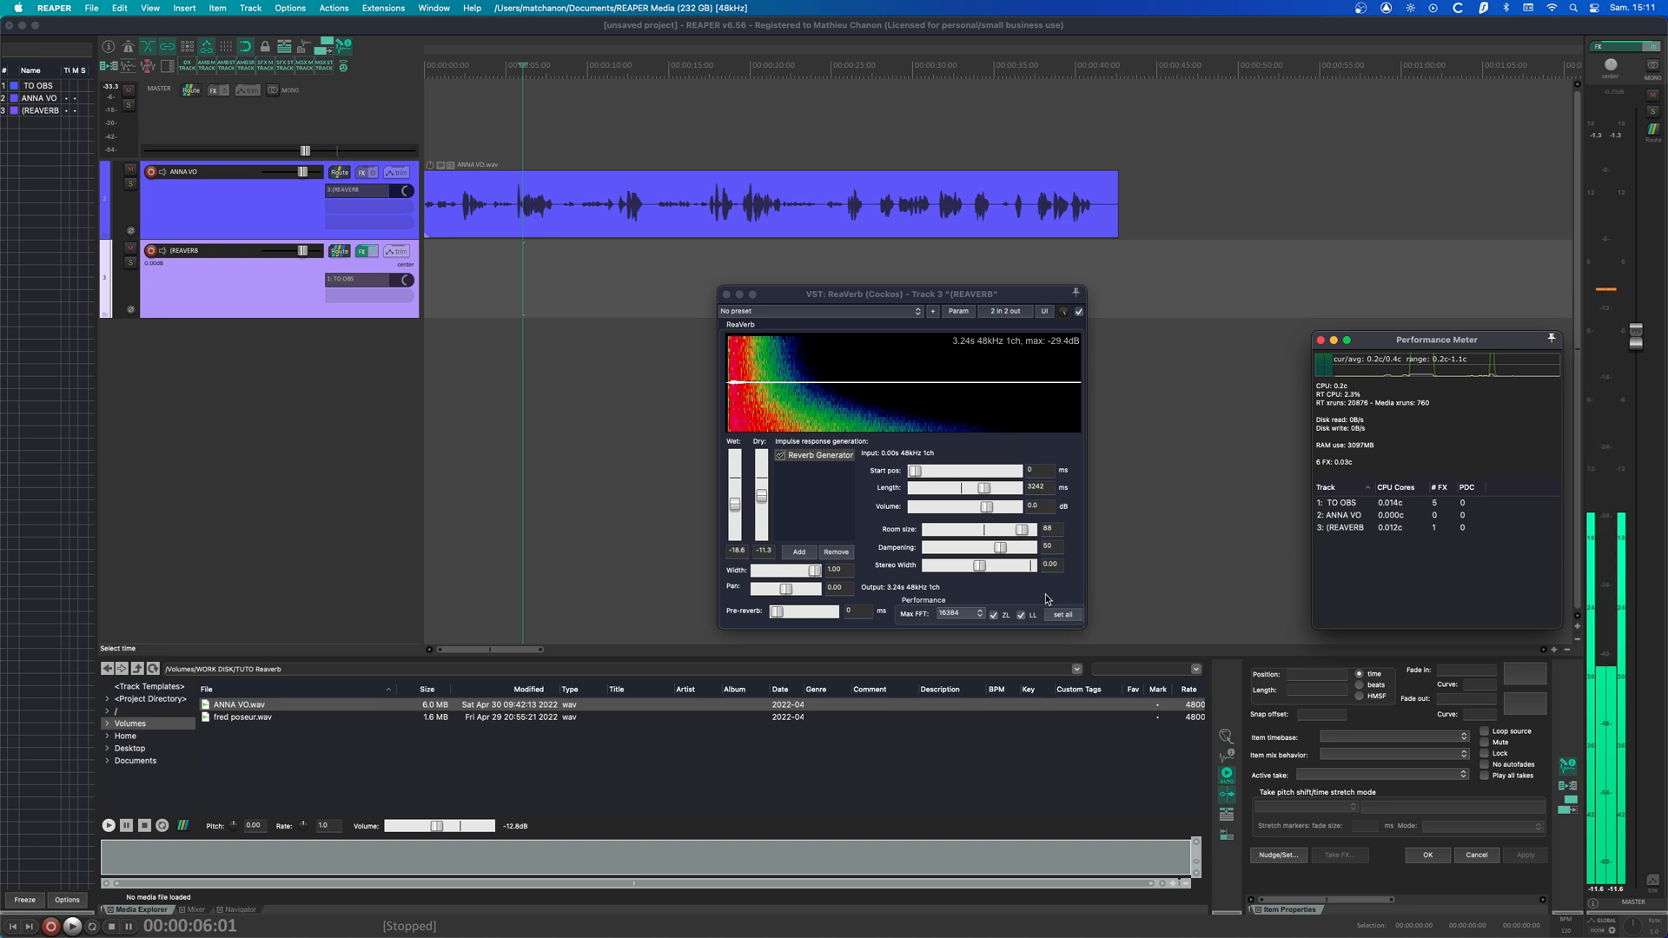
- Play the voice-over before and after disabling ReaVerb's ZL and LL options, to compare the reverb track's CPU load
key(space)
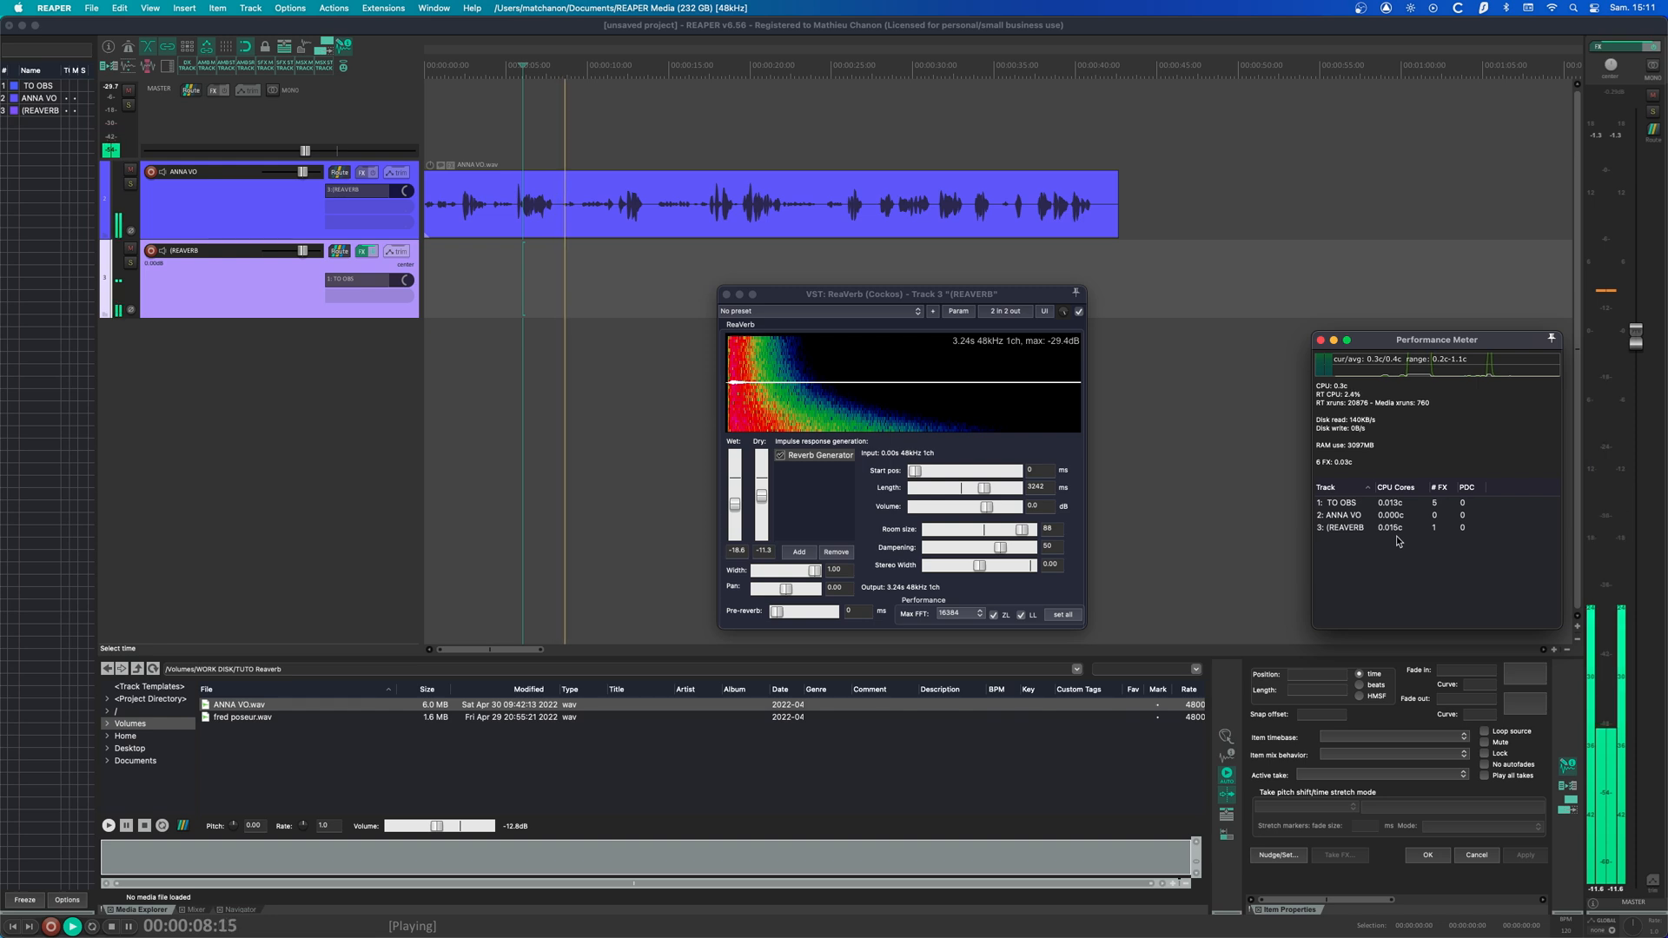
key(space)
click(995, 616)
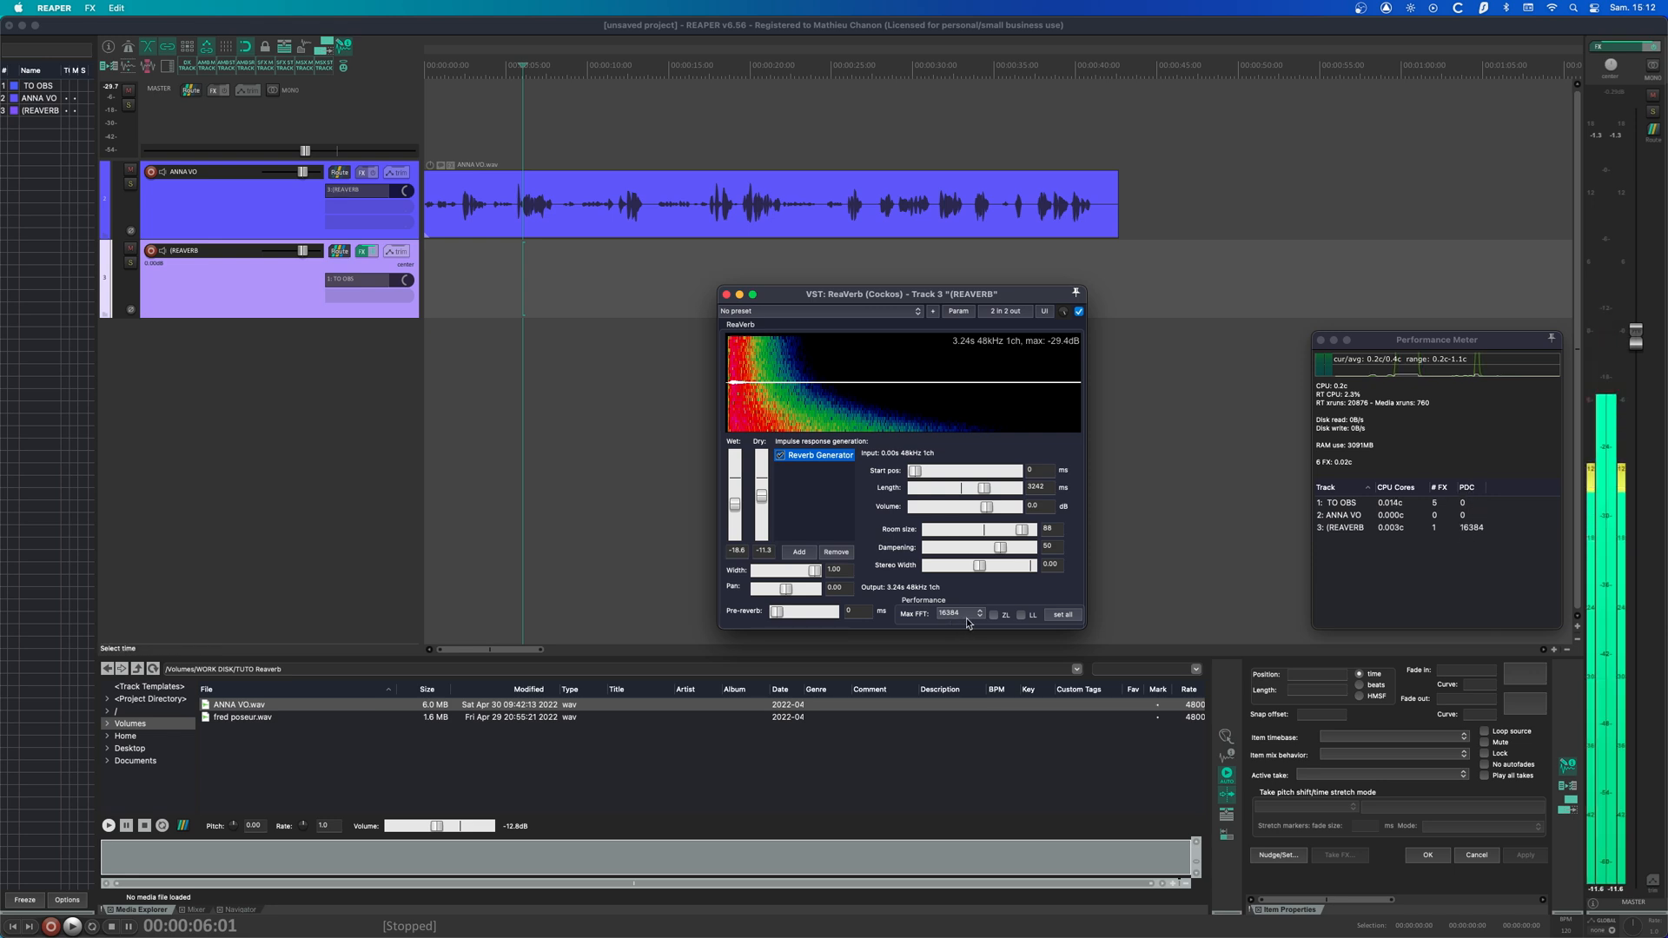
key(space)
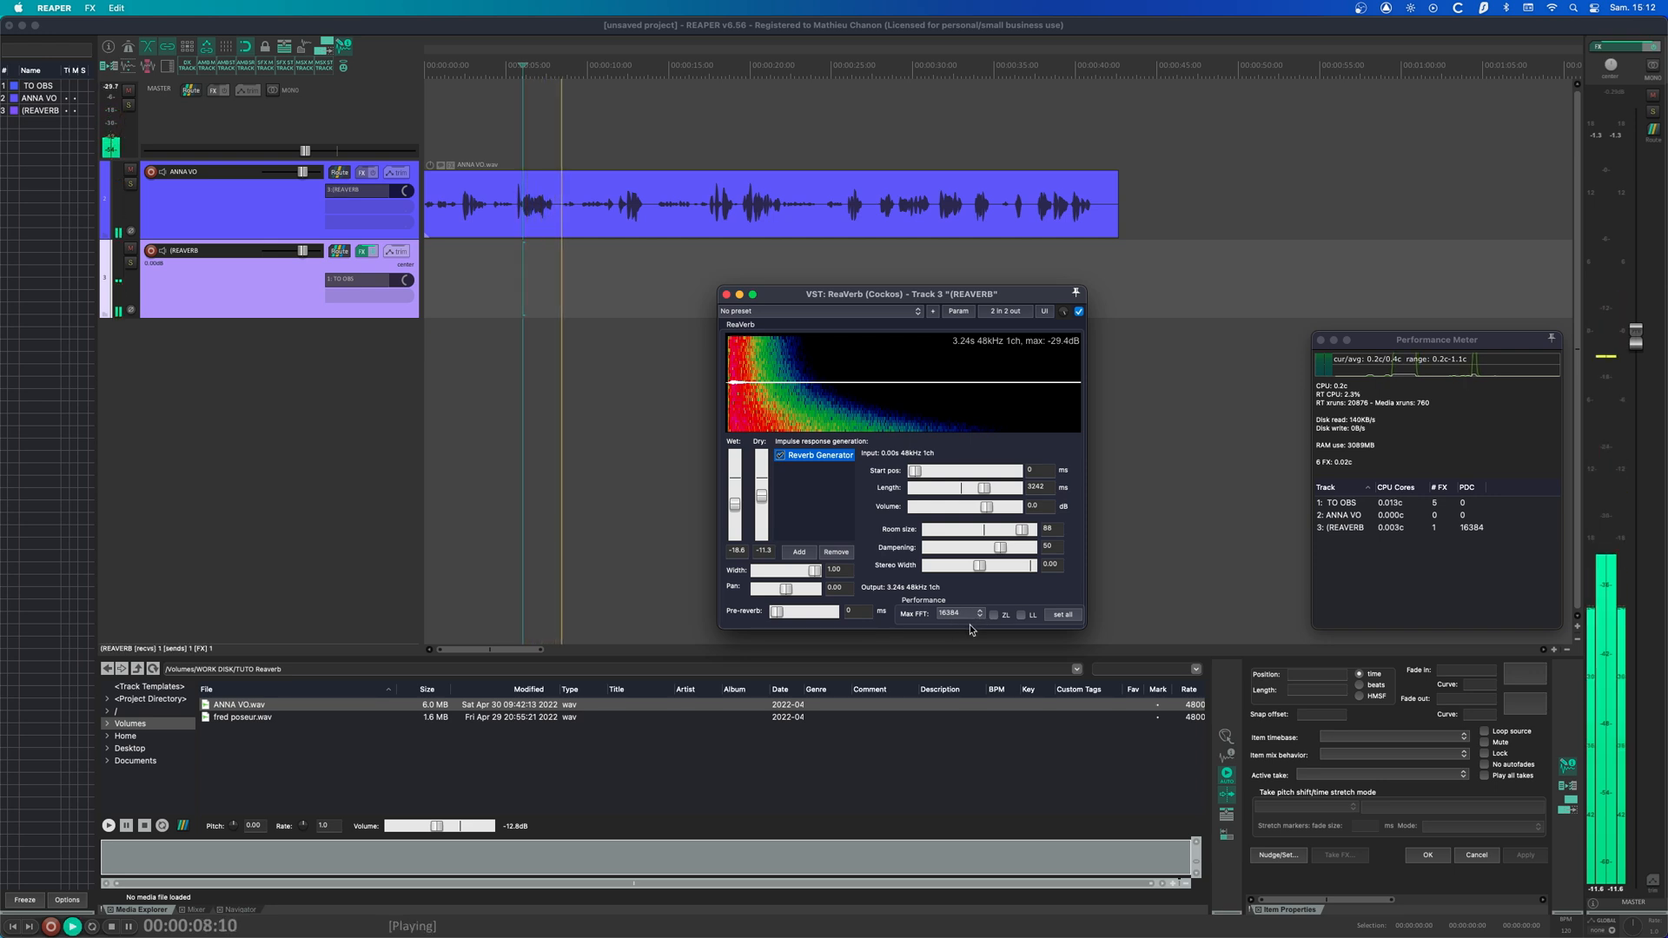
key(space)
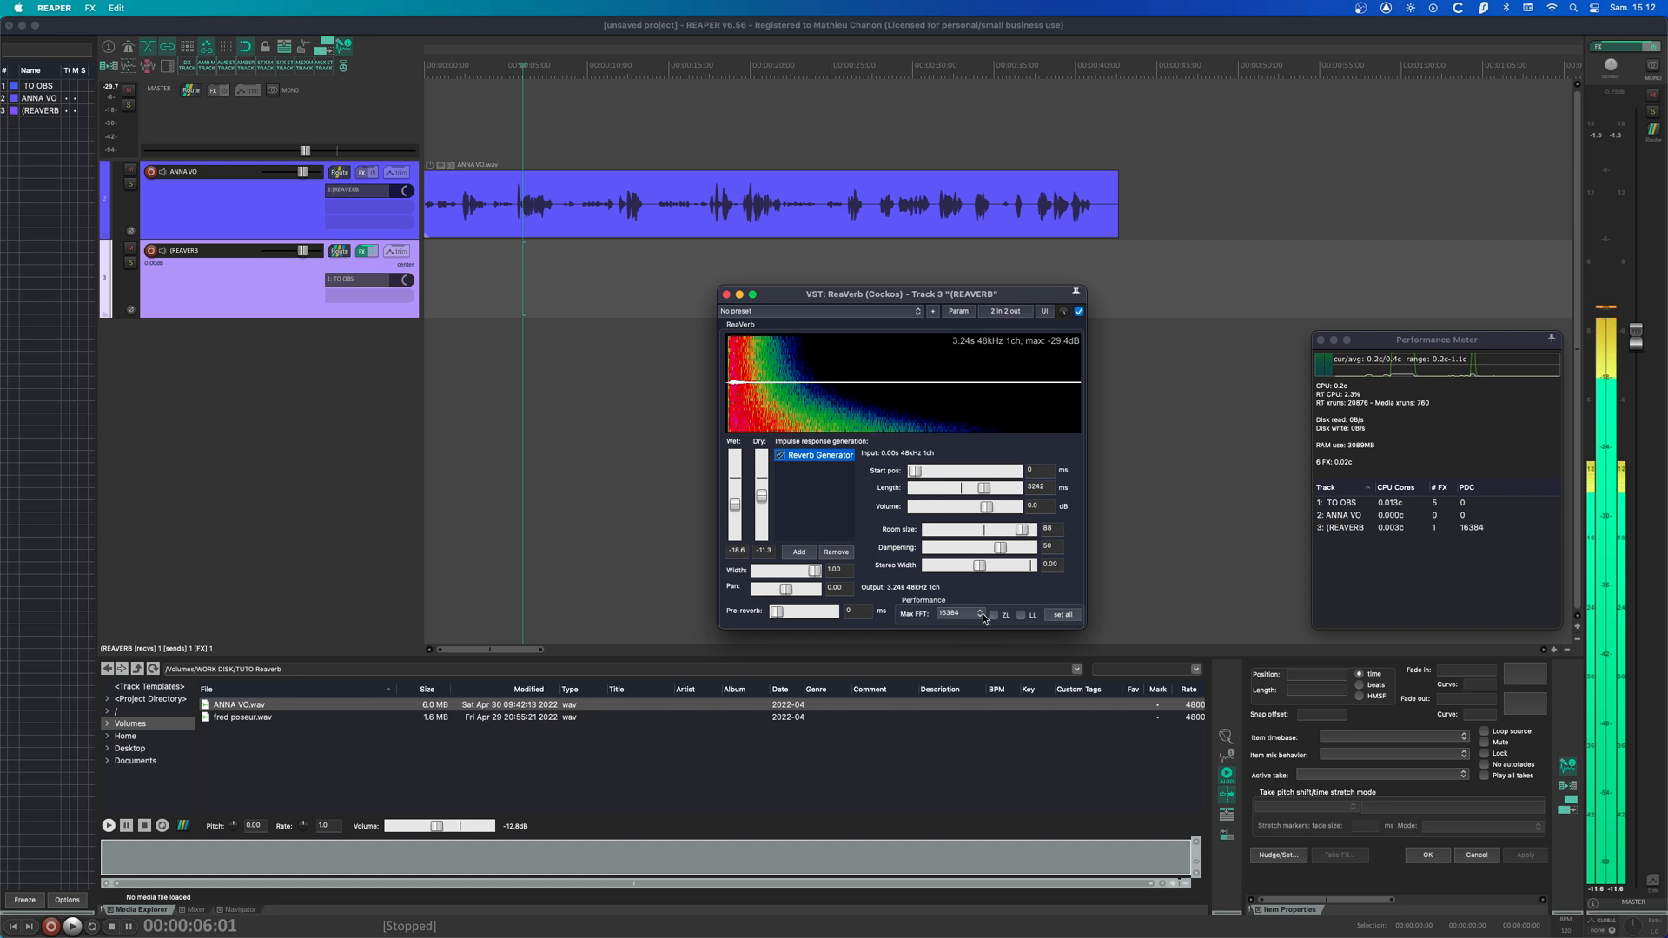
- Set ReaVerb's Max FFT size to 32 and play the voice-over to check the CPU load
click(978, 614)
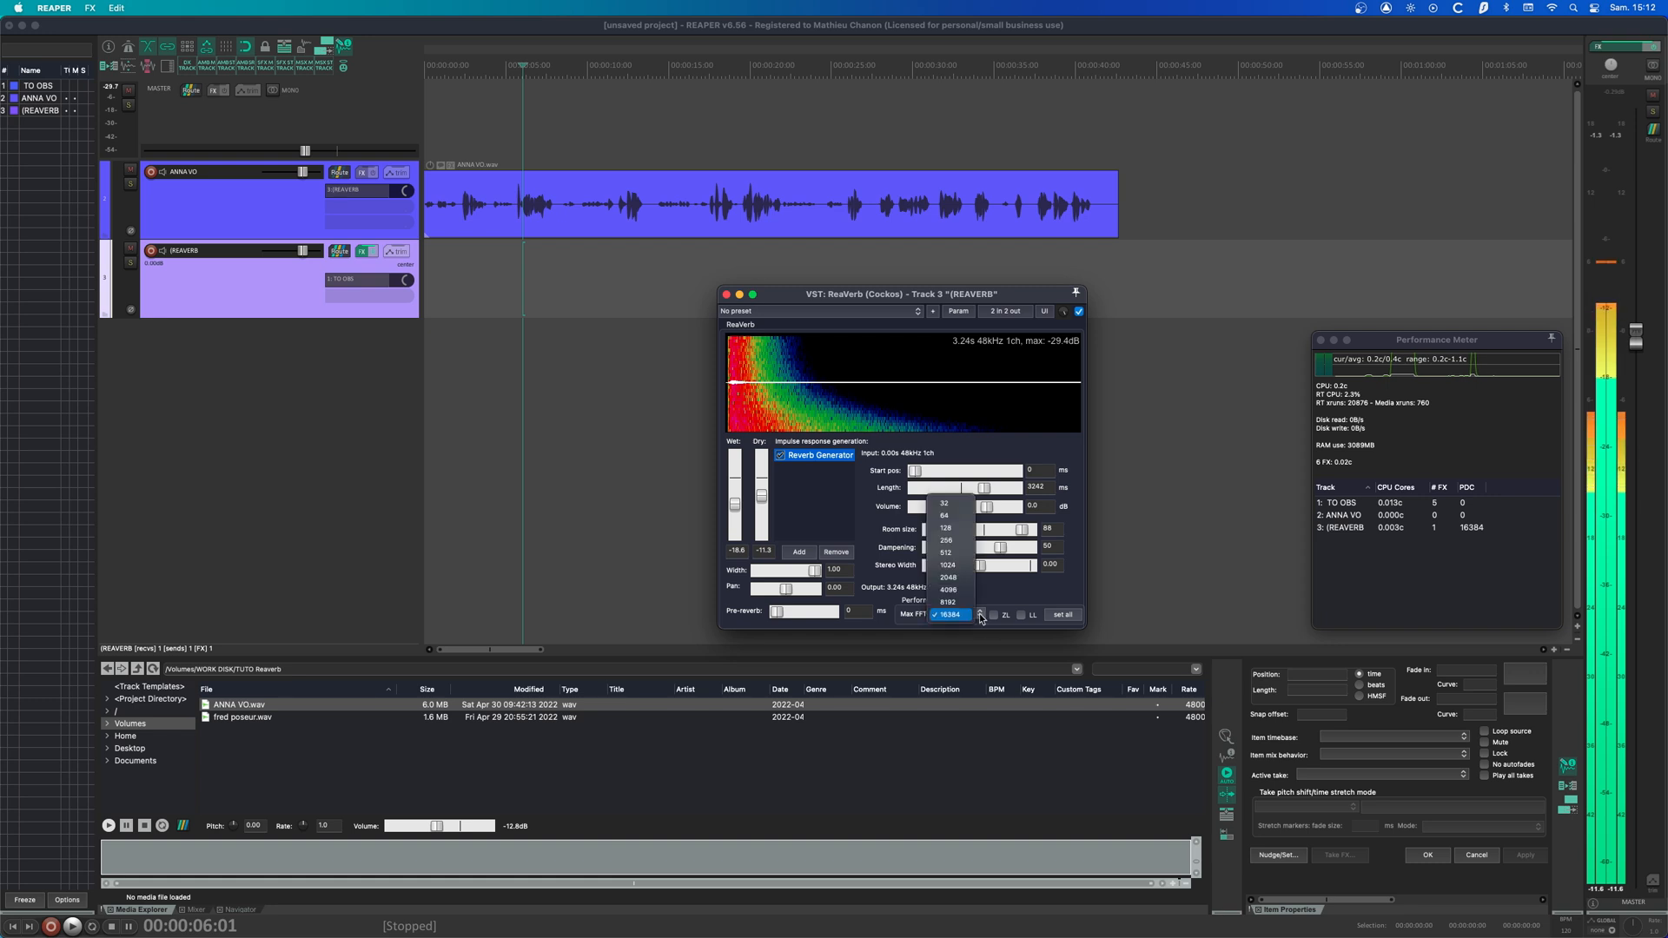
click(946, 504)
key(space)
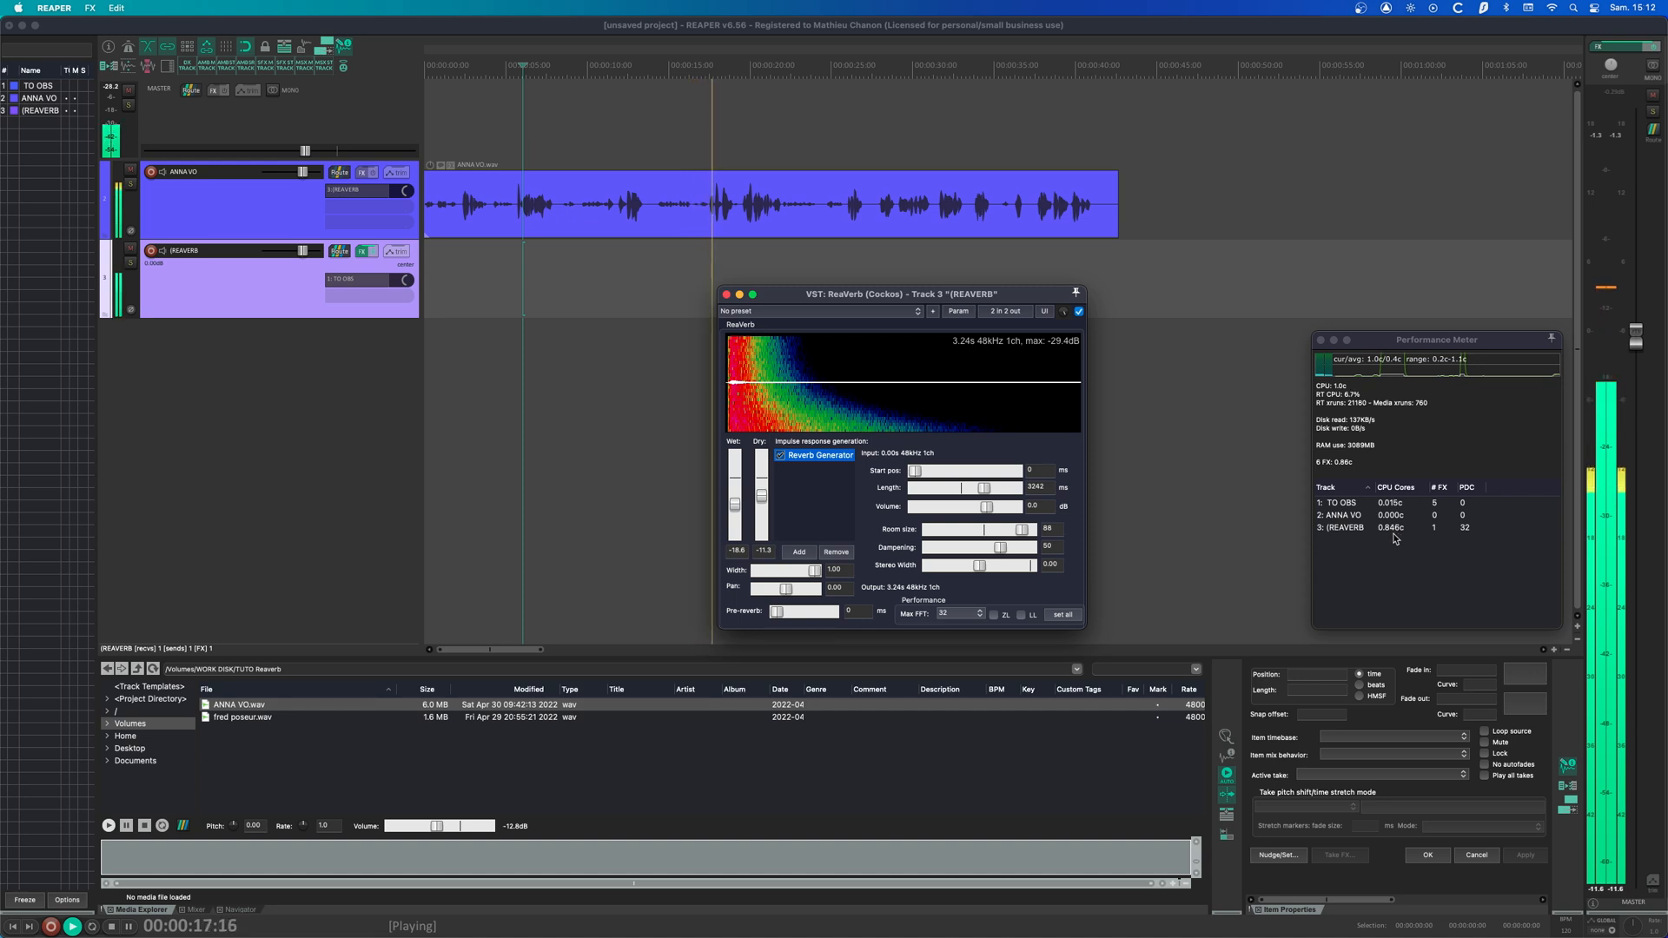
key(space)
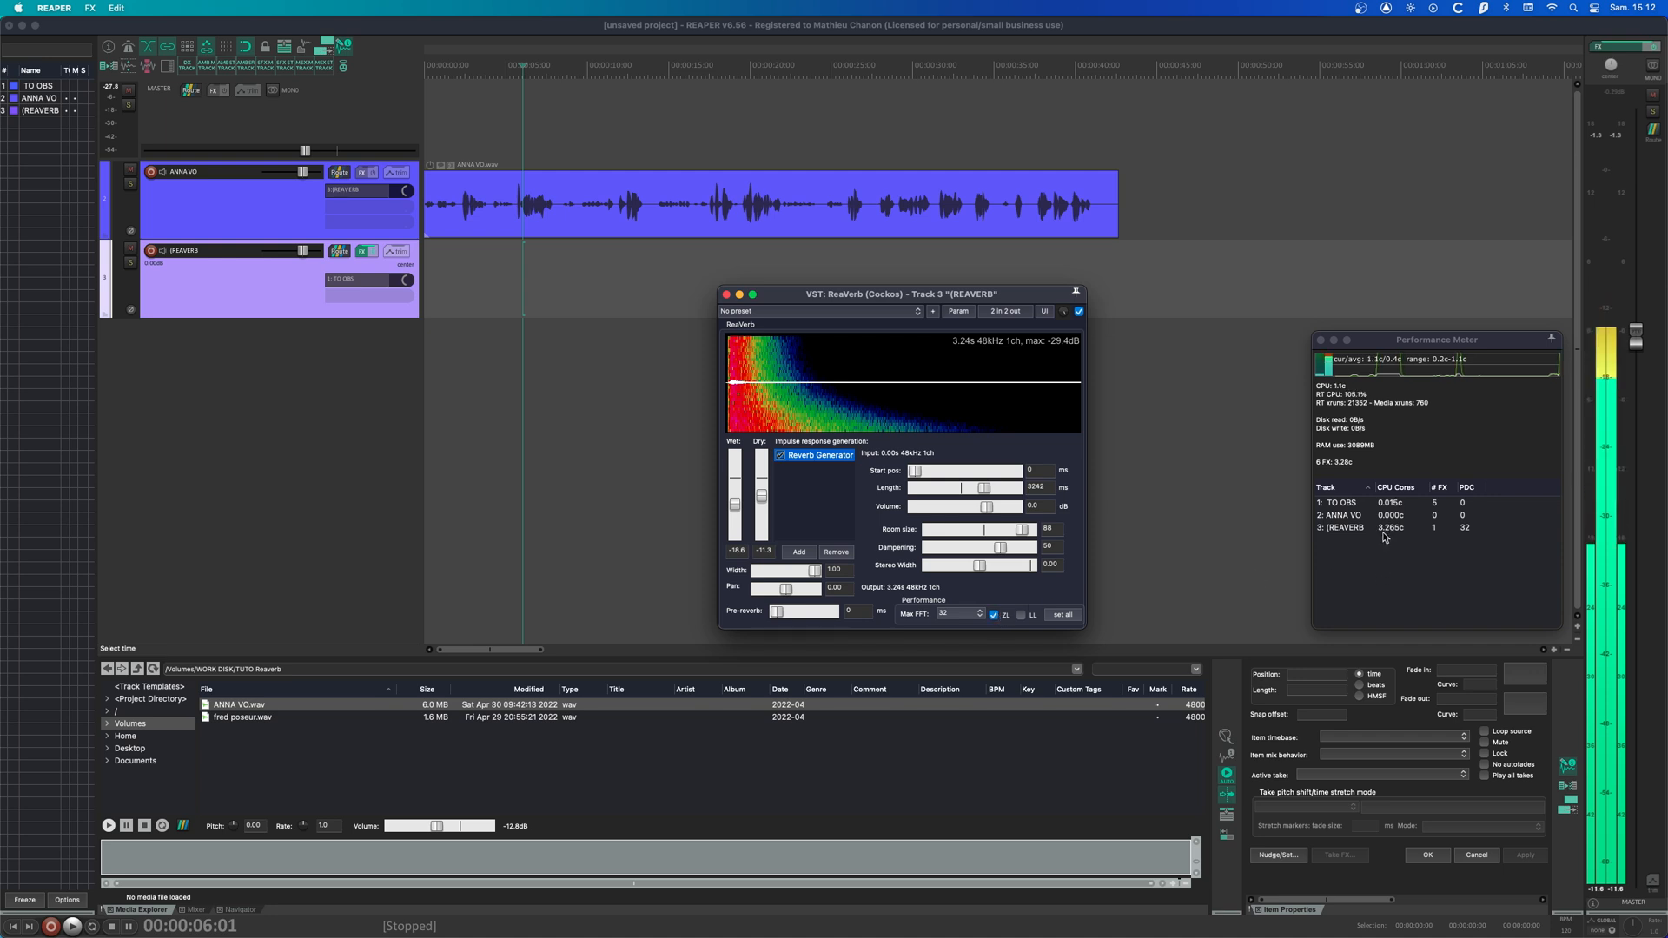
- Play the voice-over with ReaVerb's ZL option enabled, and again with both ZL and LL enabled
key(space)
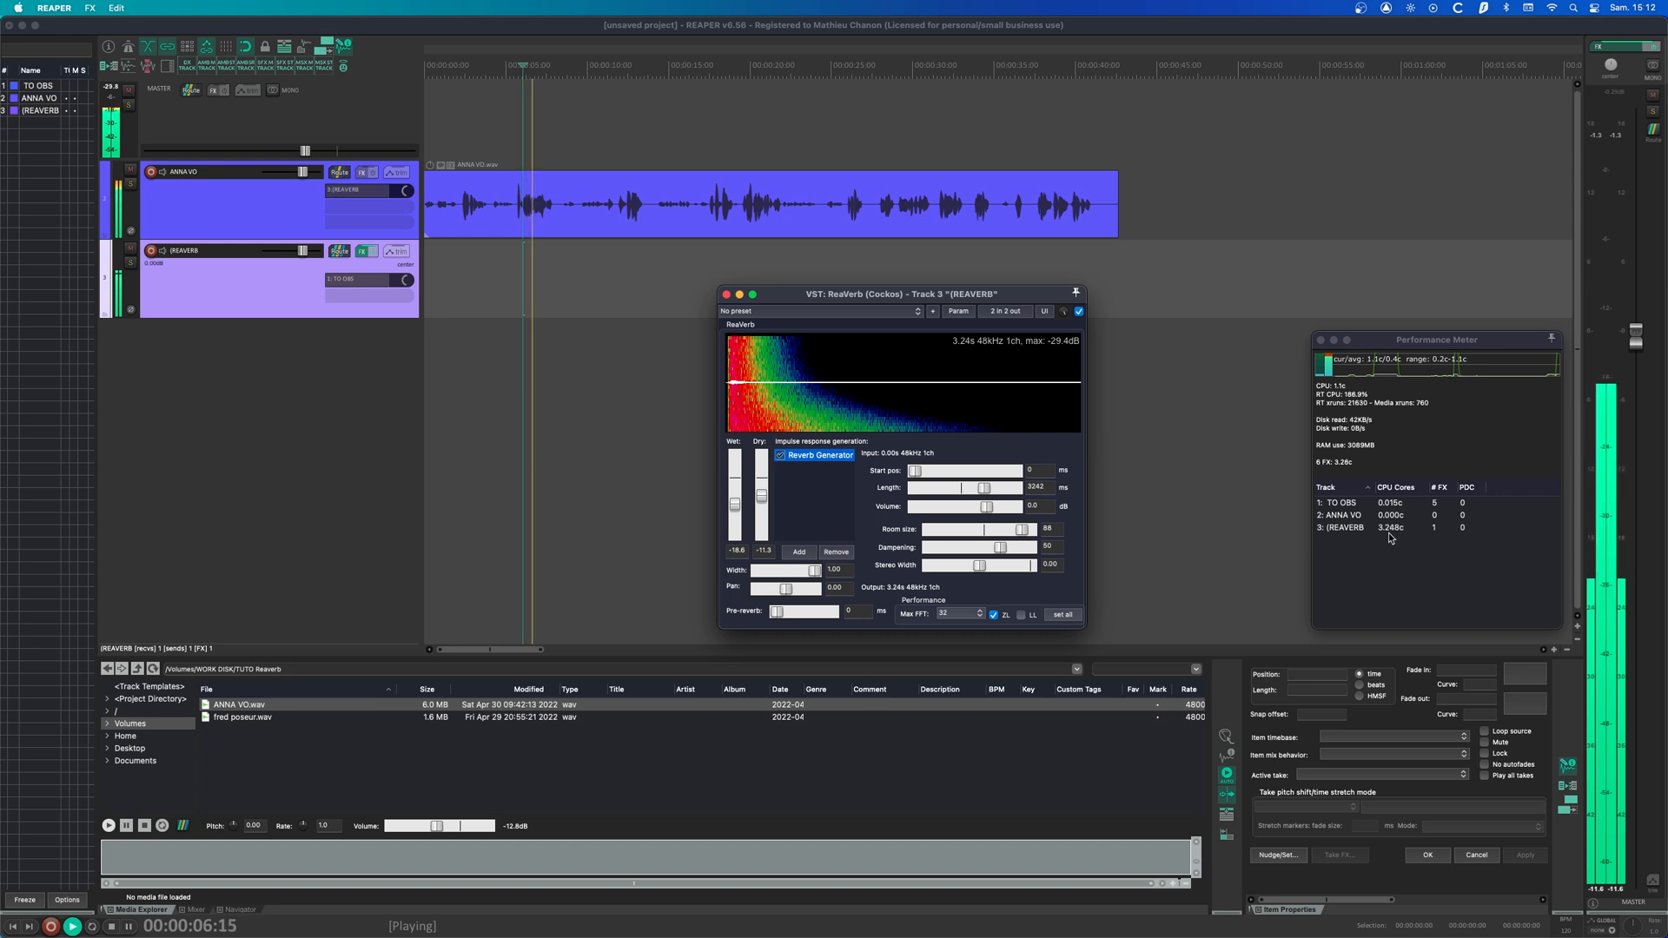
key(space)
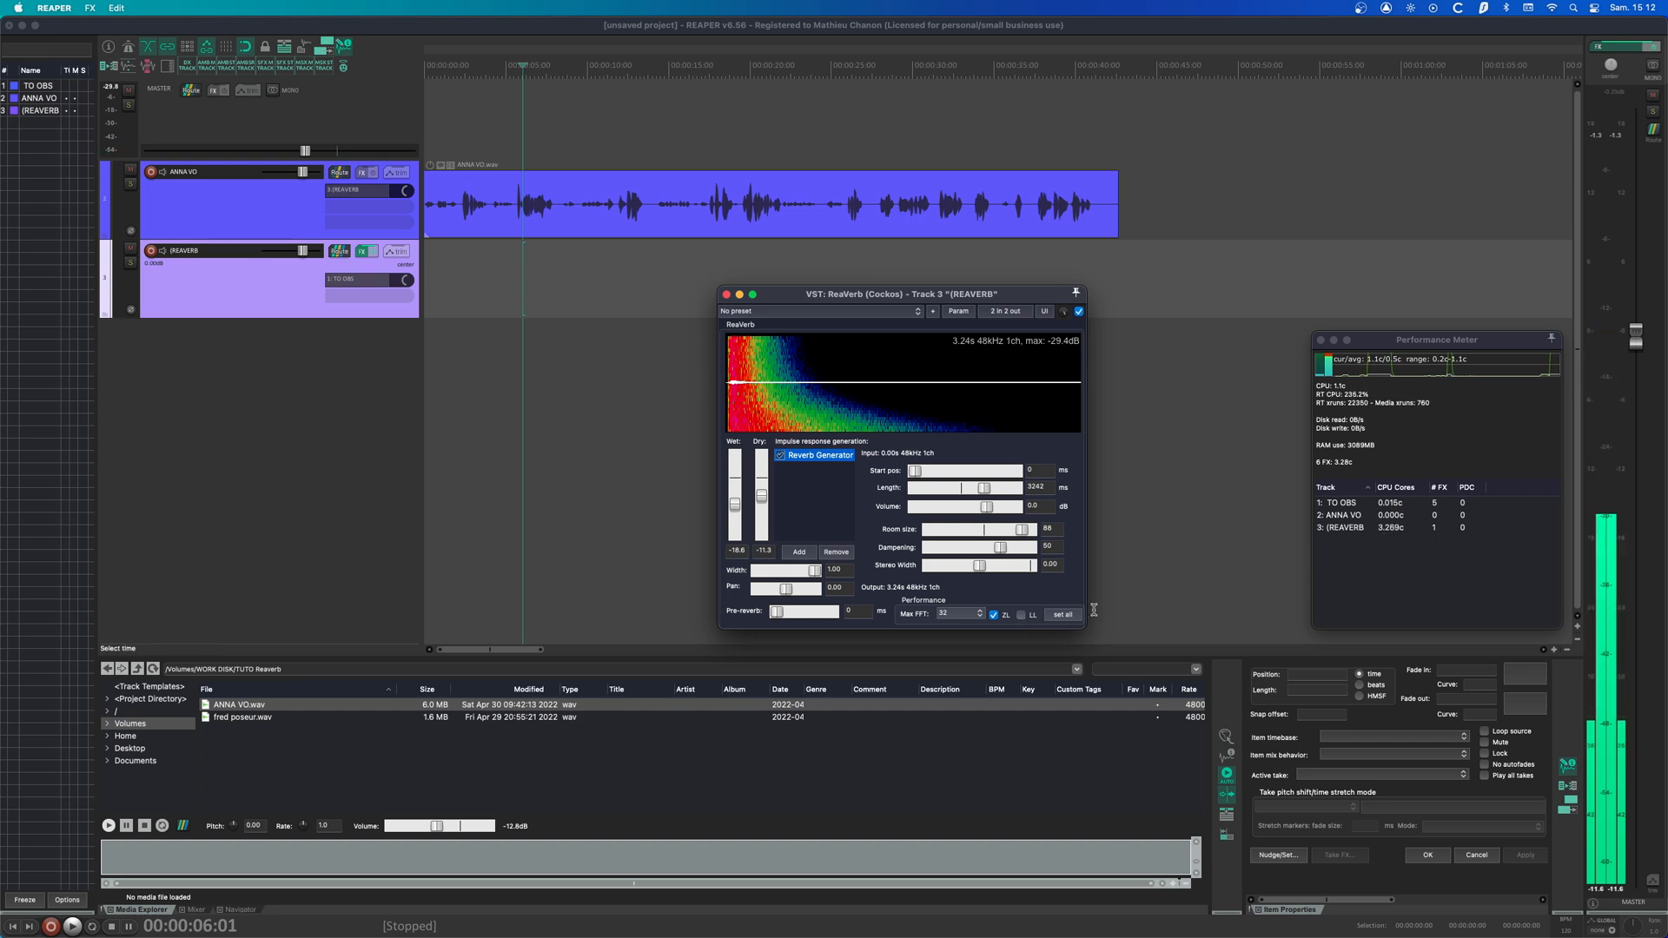
click(1021, 616)
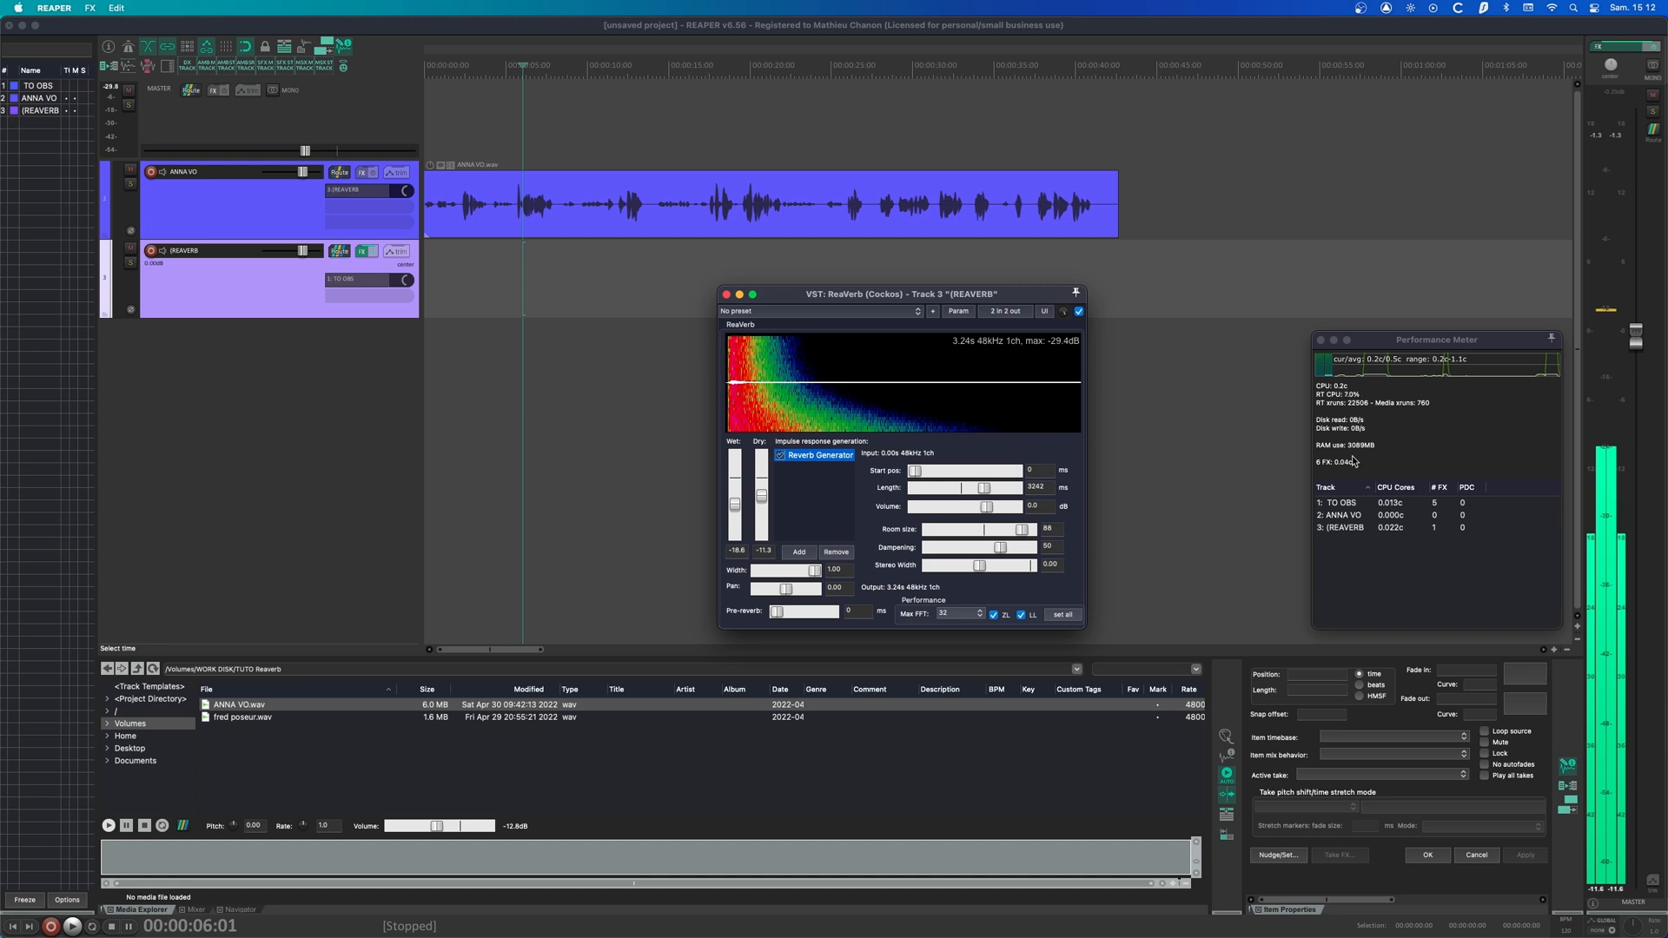
key(space)
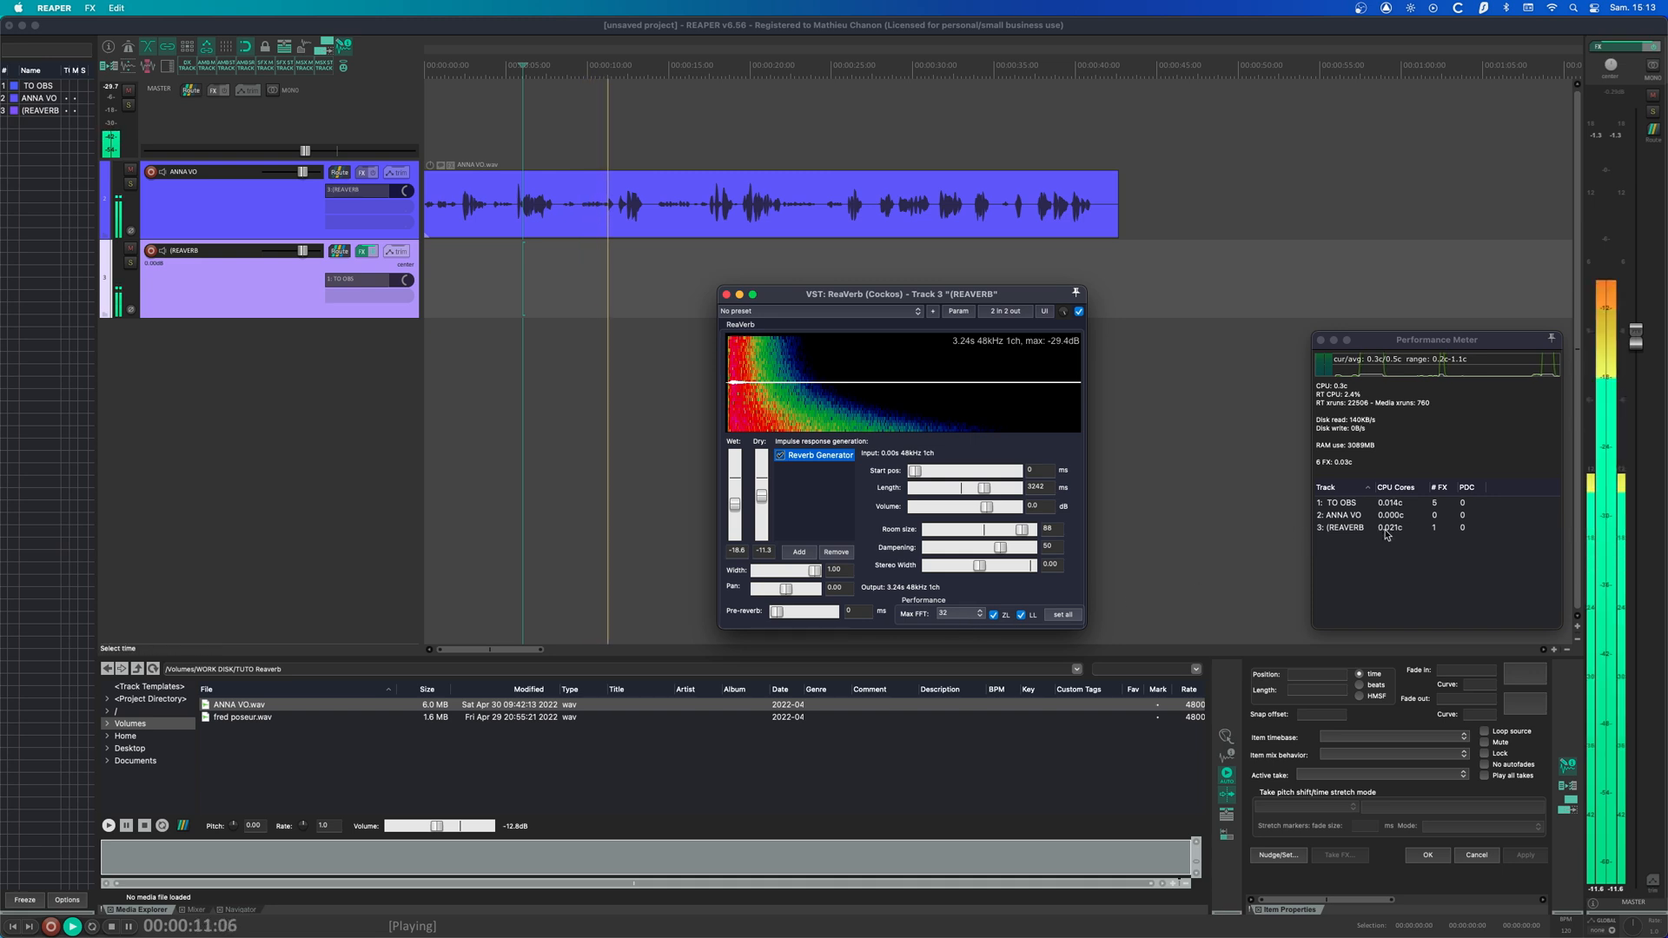
key(space)
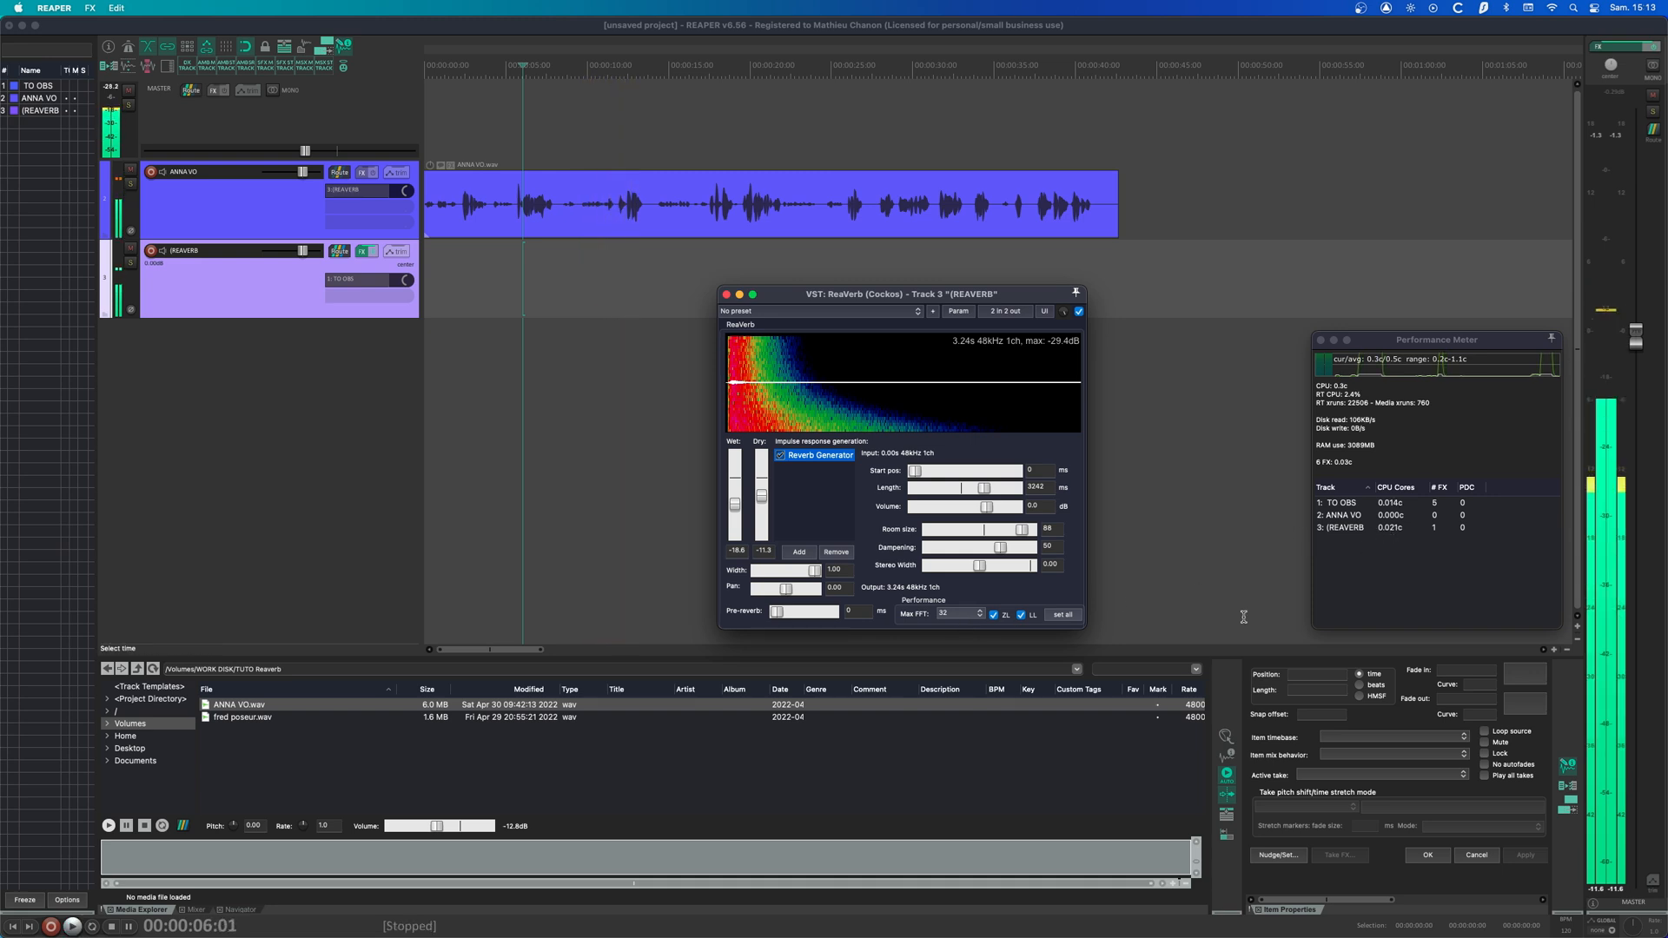
- Set ReaVerb's Max FFT size to 16384 with ZL and LL enabled and play the voice-over
click(979, 614)
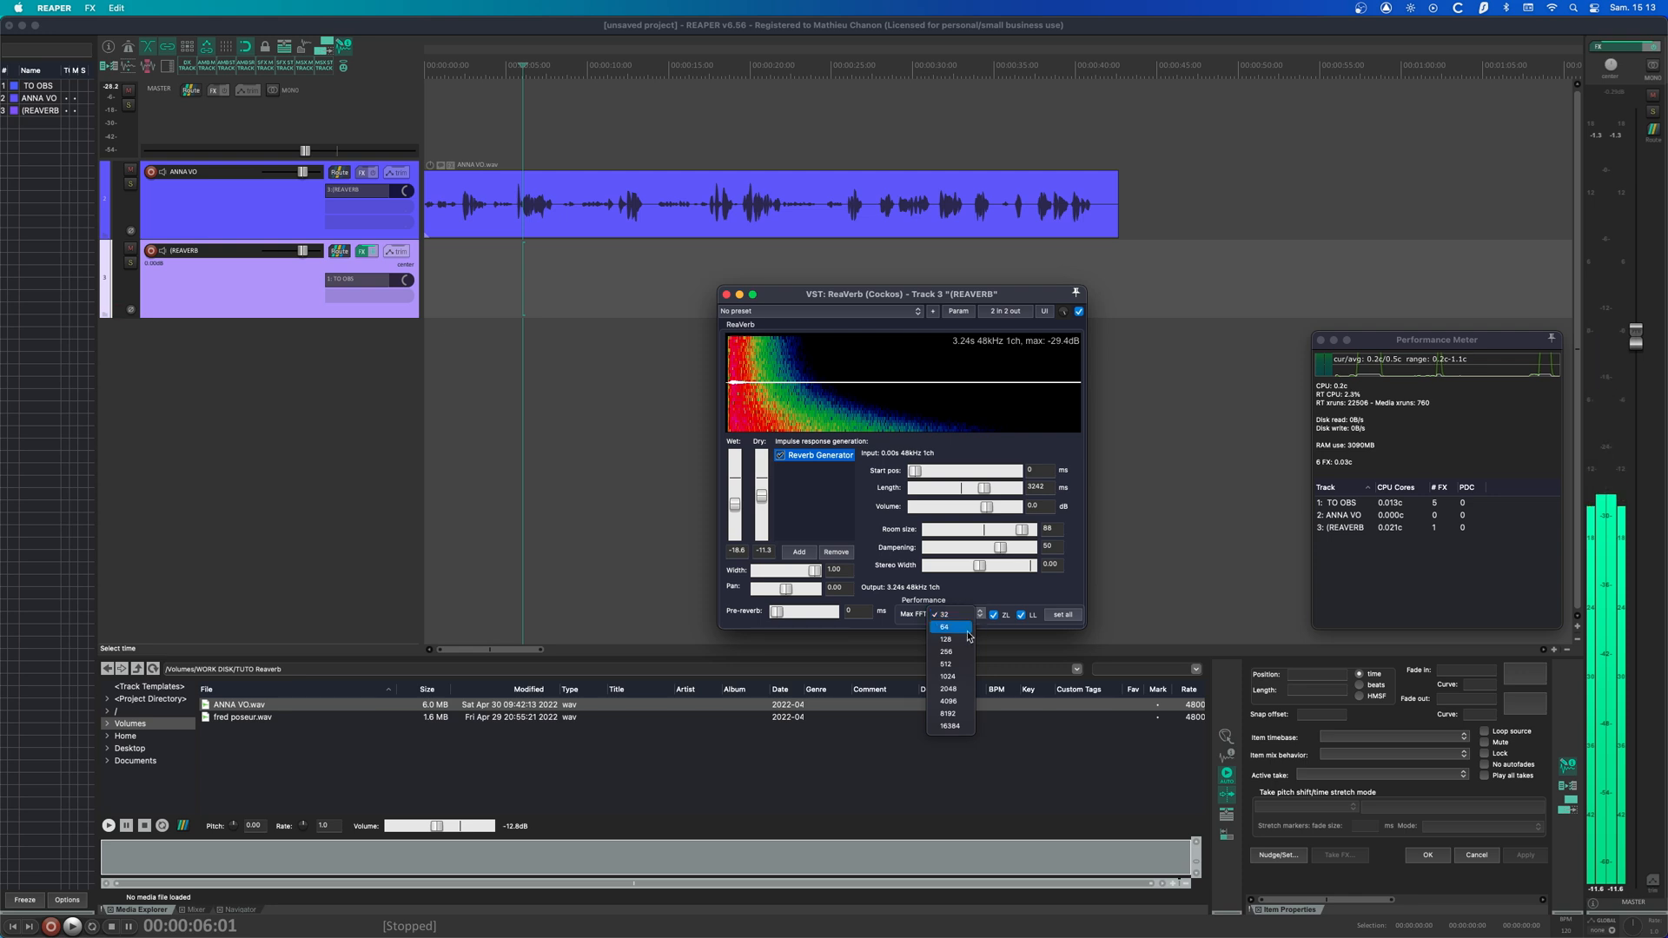
click(961, 725)
key(space)
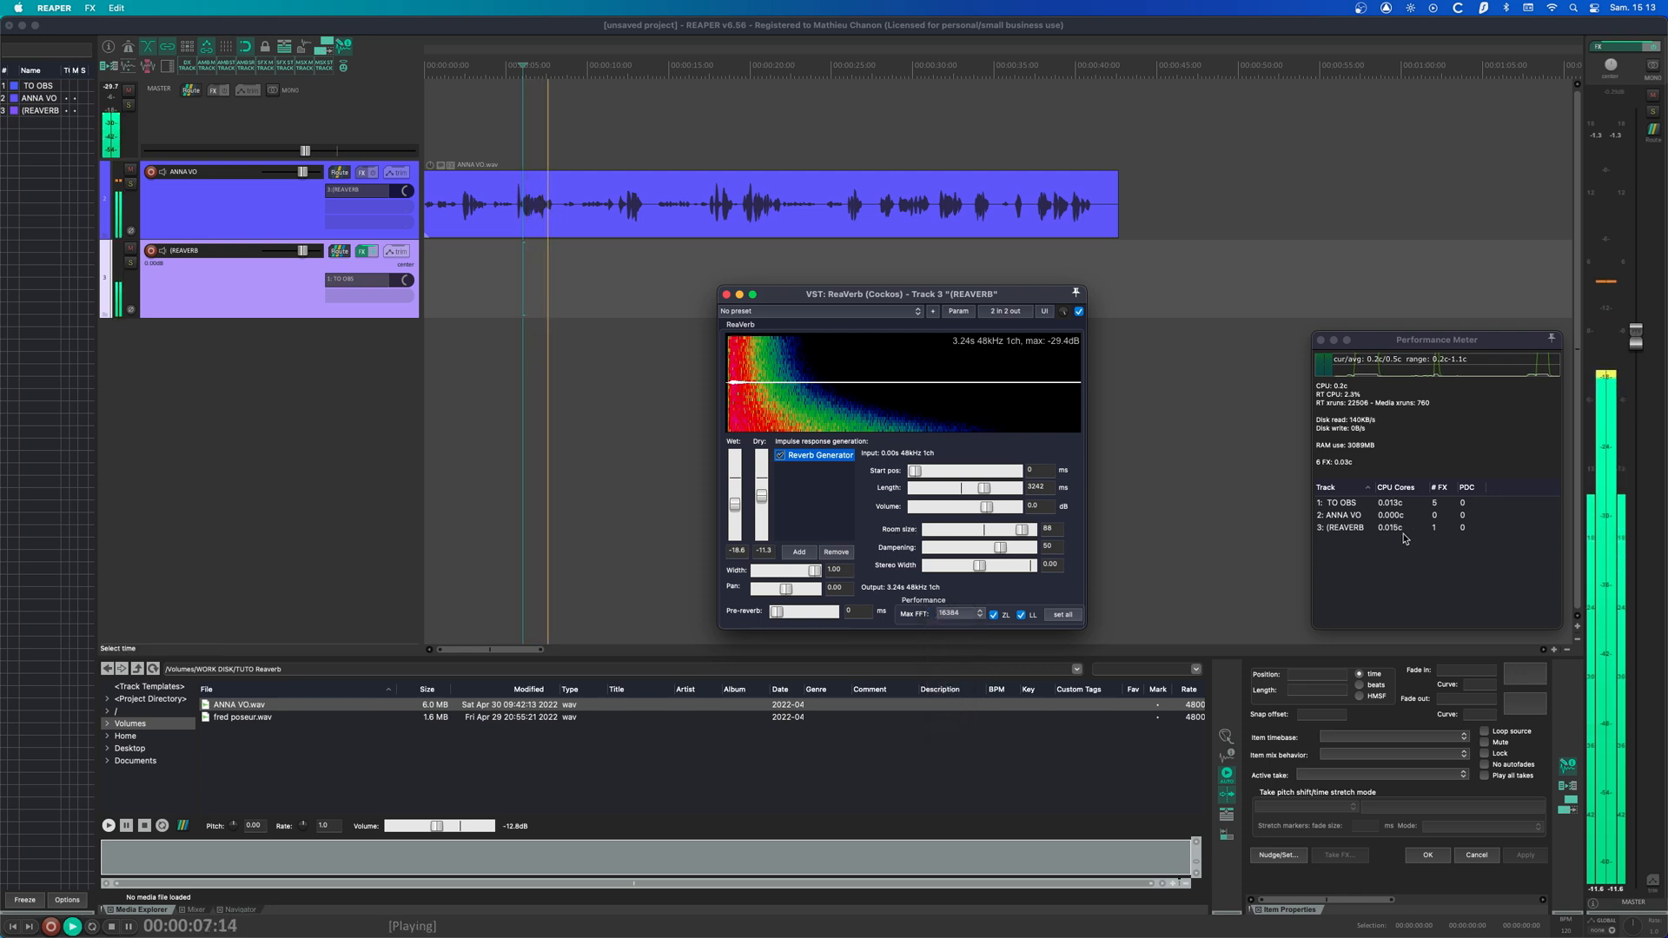
key(space)
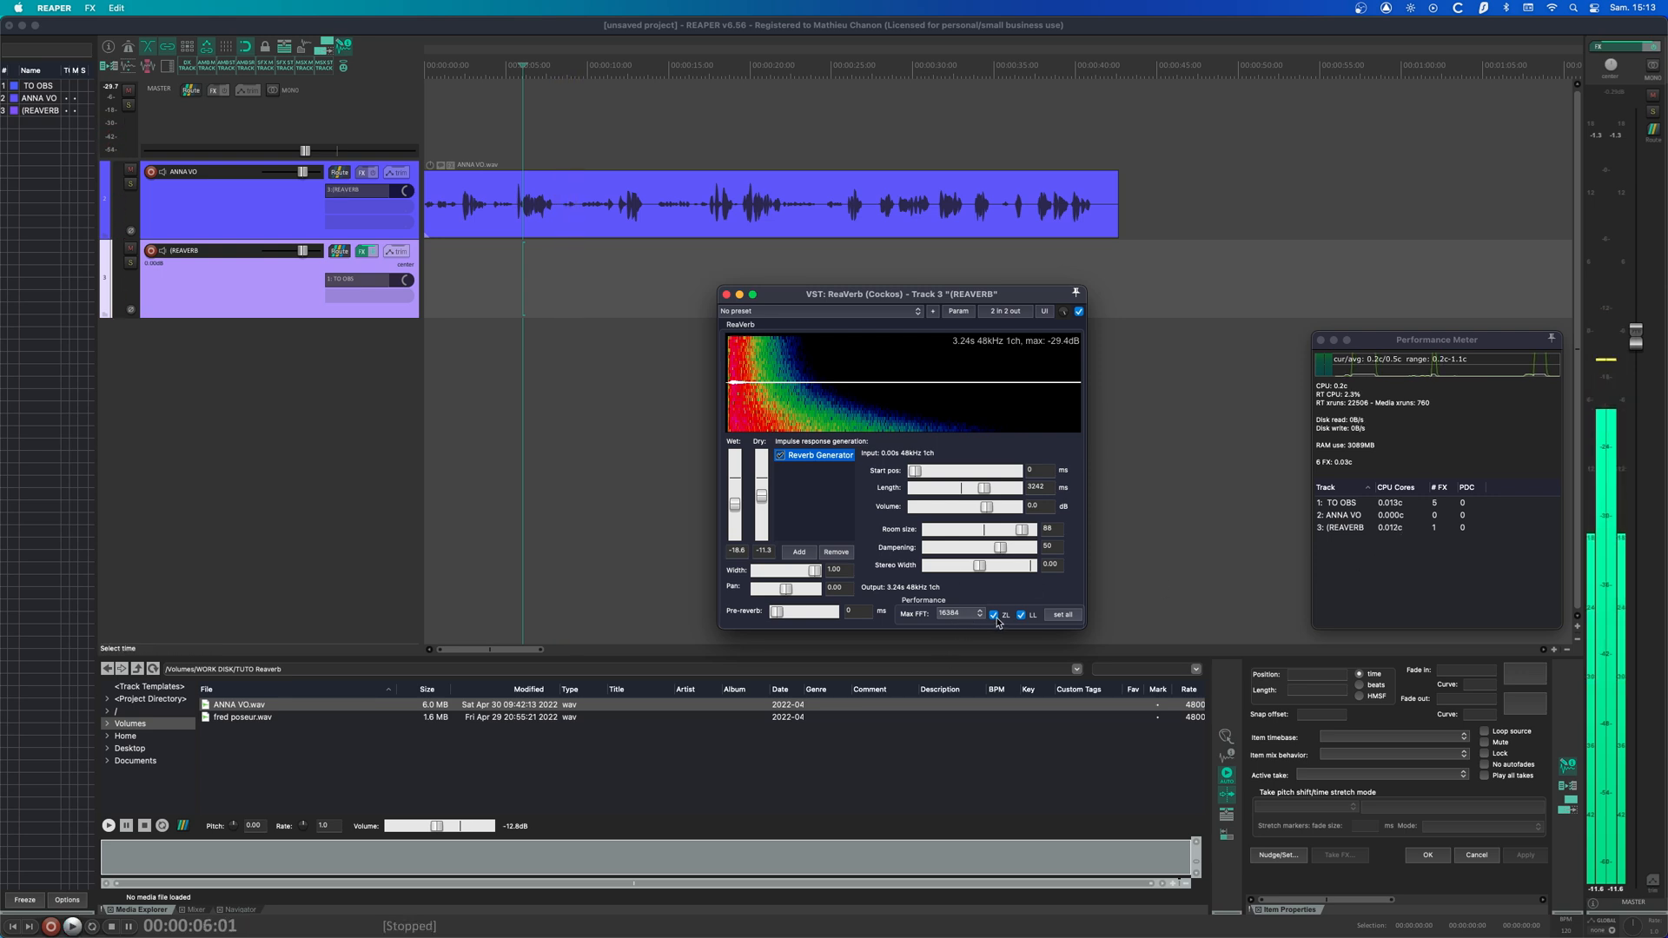
- Review the Max FFT size choices in ReaVerb's performance settings, keeping 16384
click(960, 615)
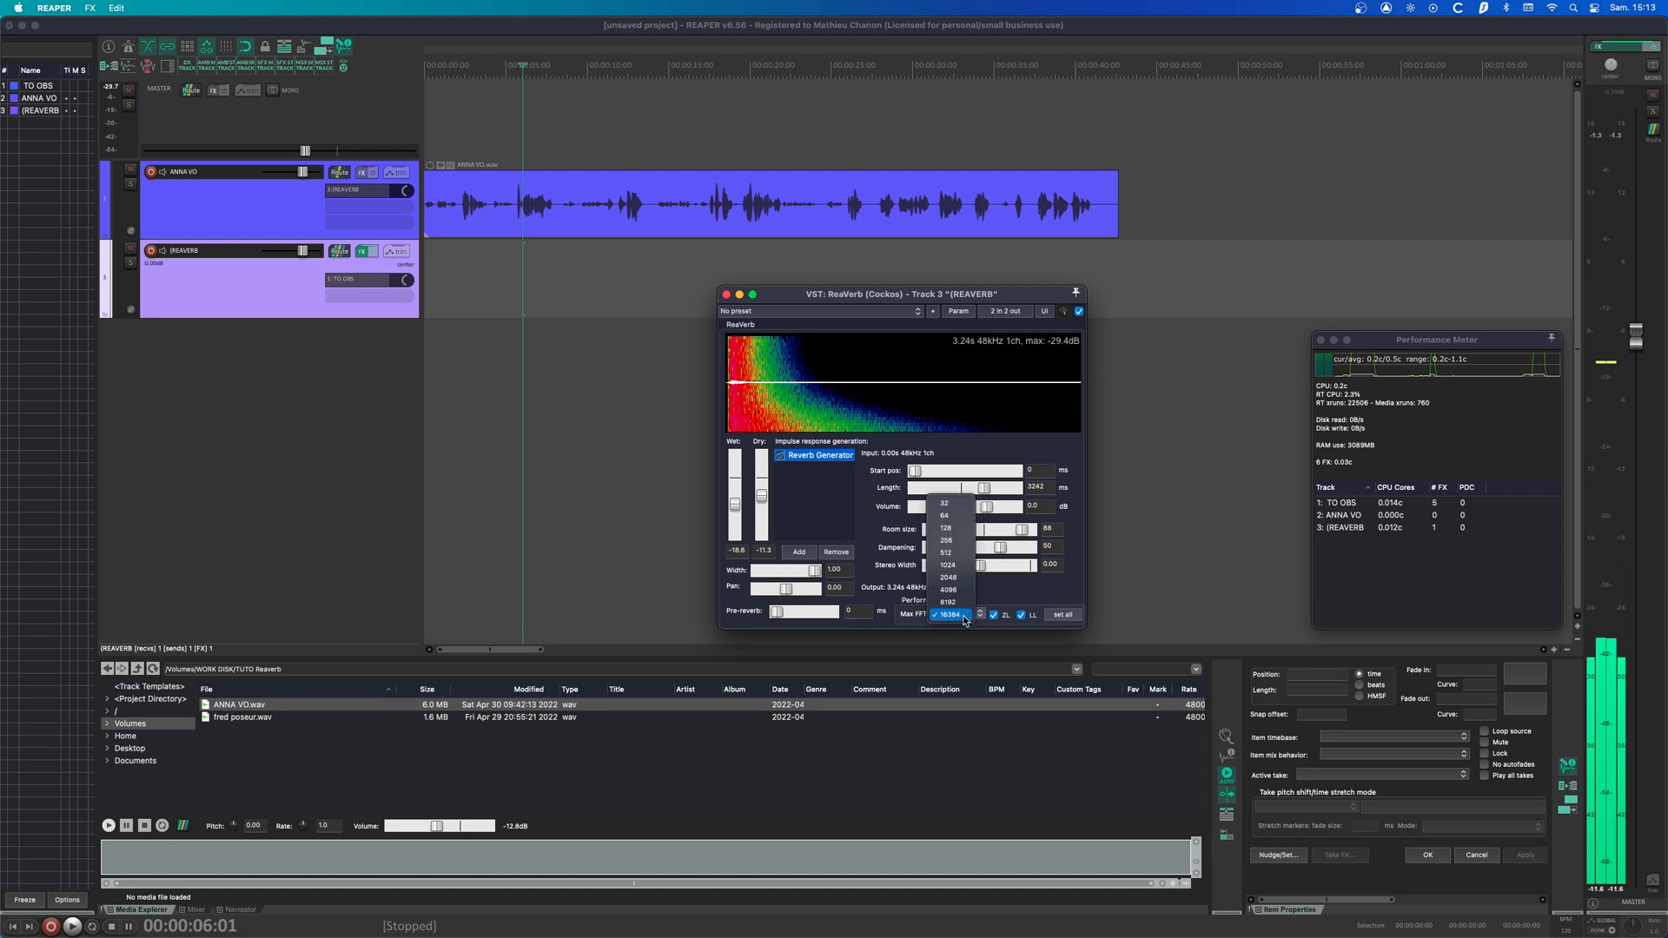
click(951, 614)
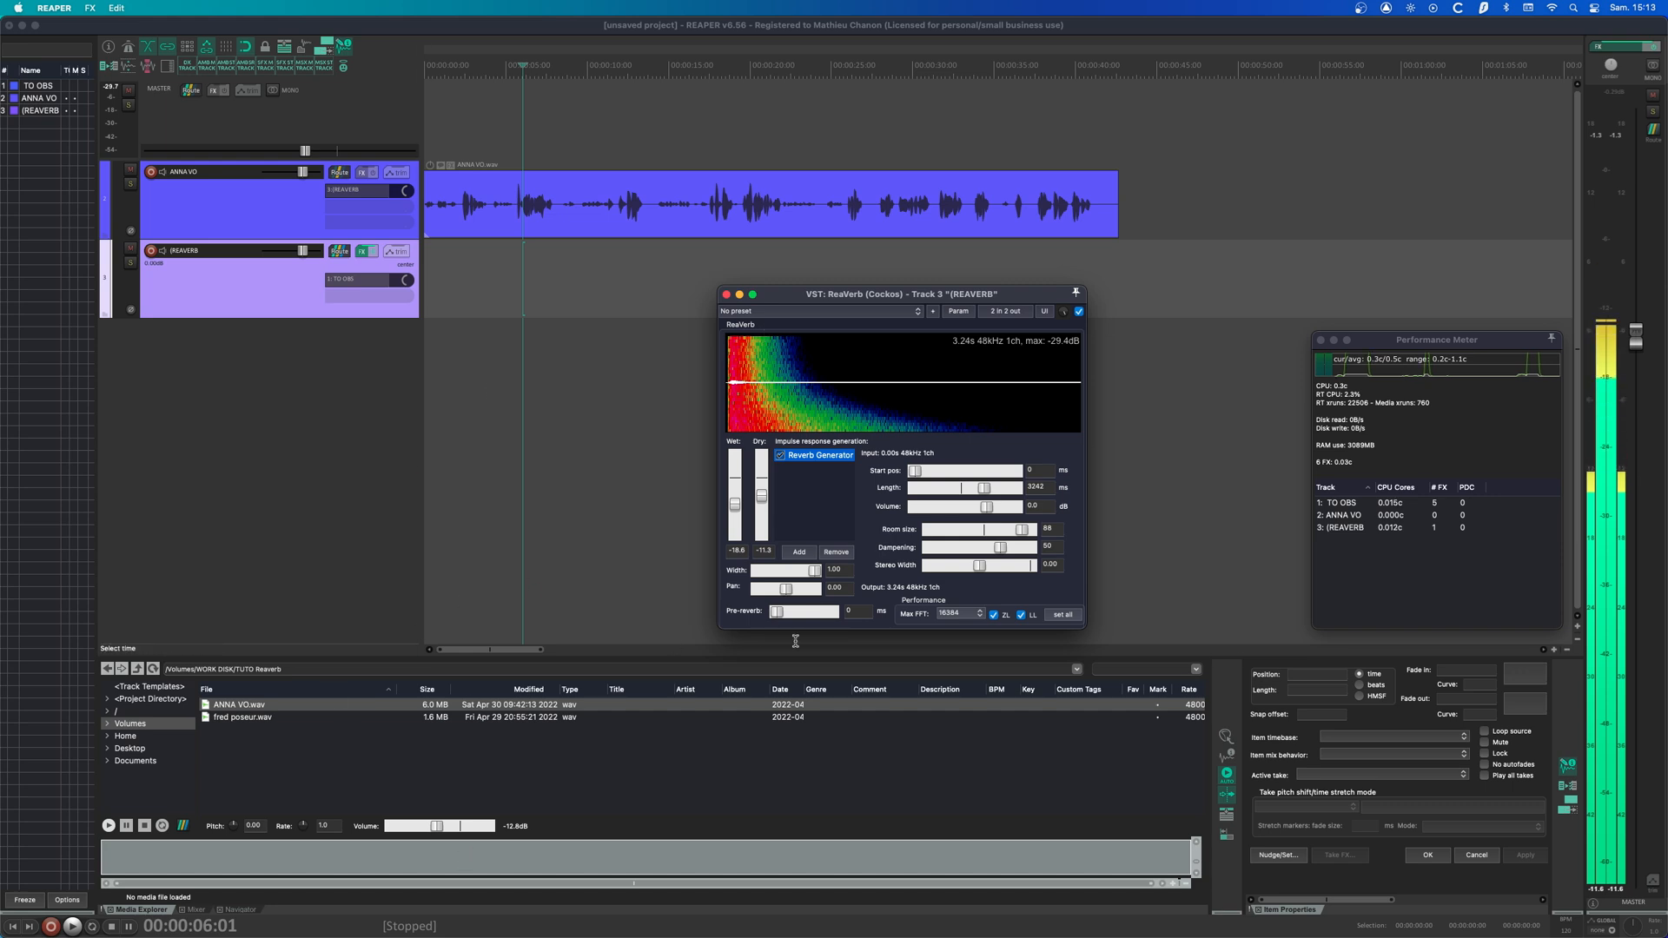
click(966, 616)
click(990, 590)
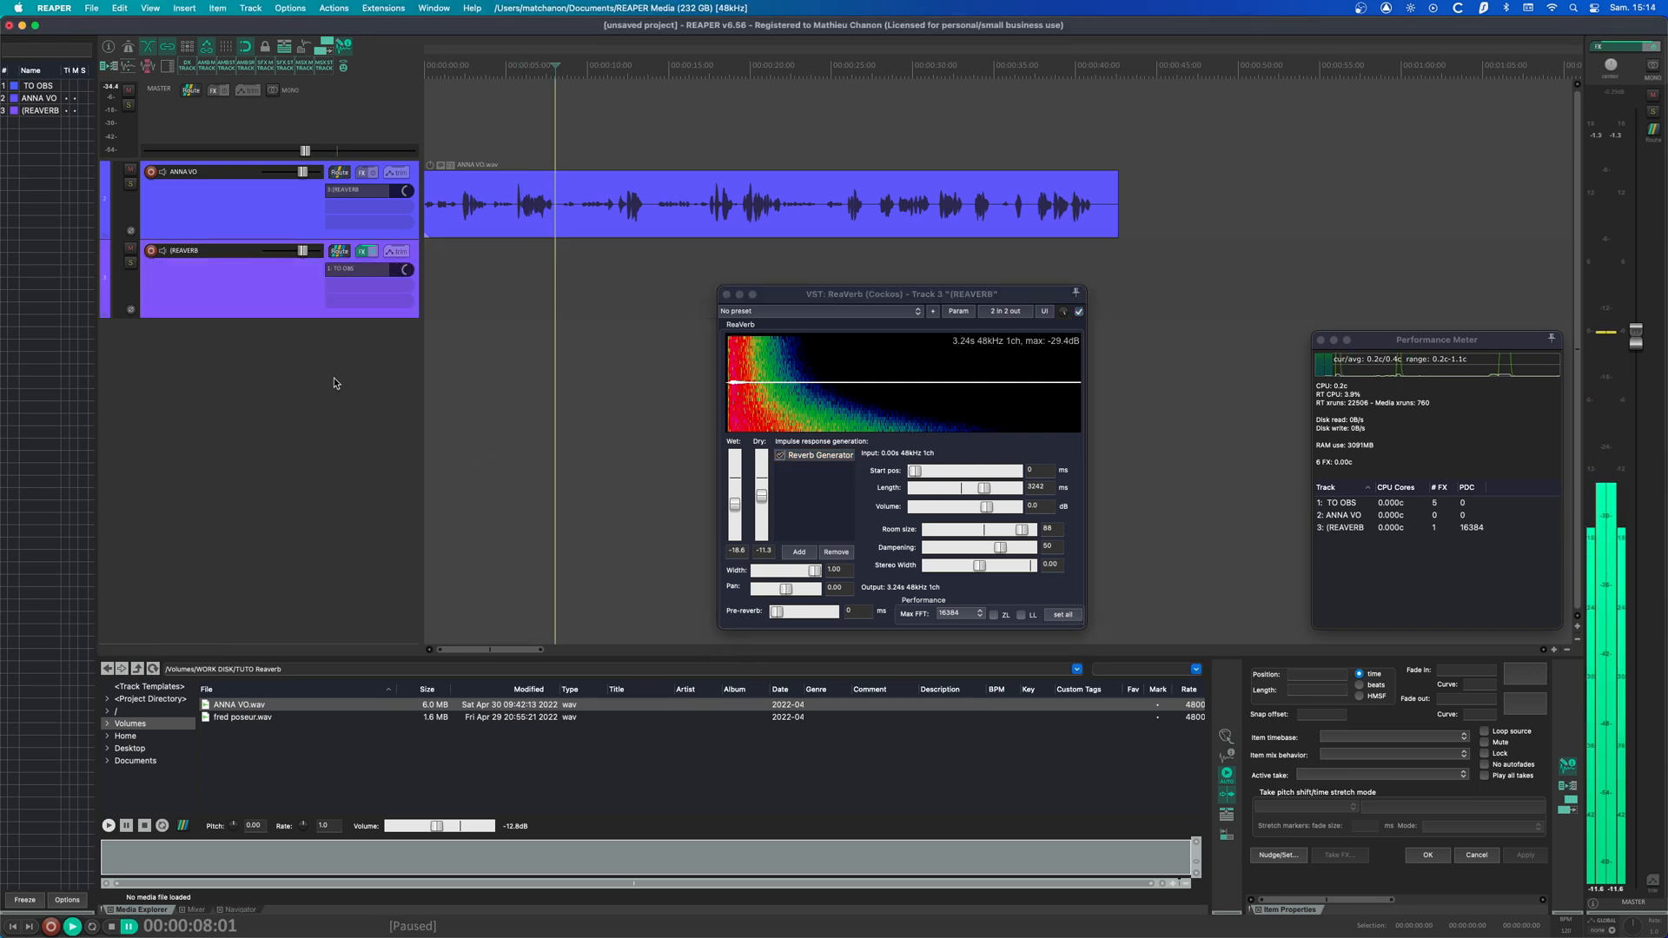
- Create an empty track below the reverb track and insert ReaVerb on it from the recently used effects
double_click(308, 379)
right_click(361, 331)
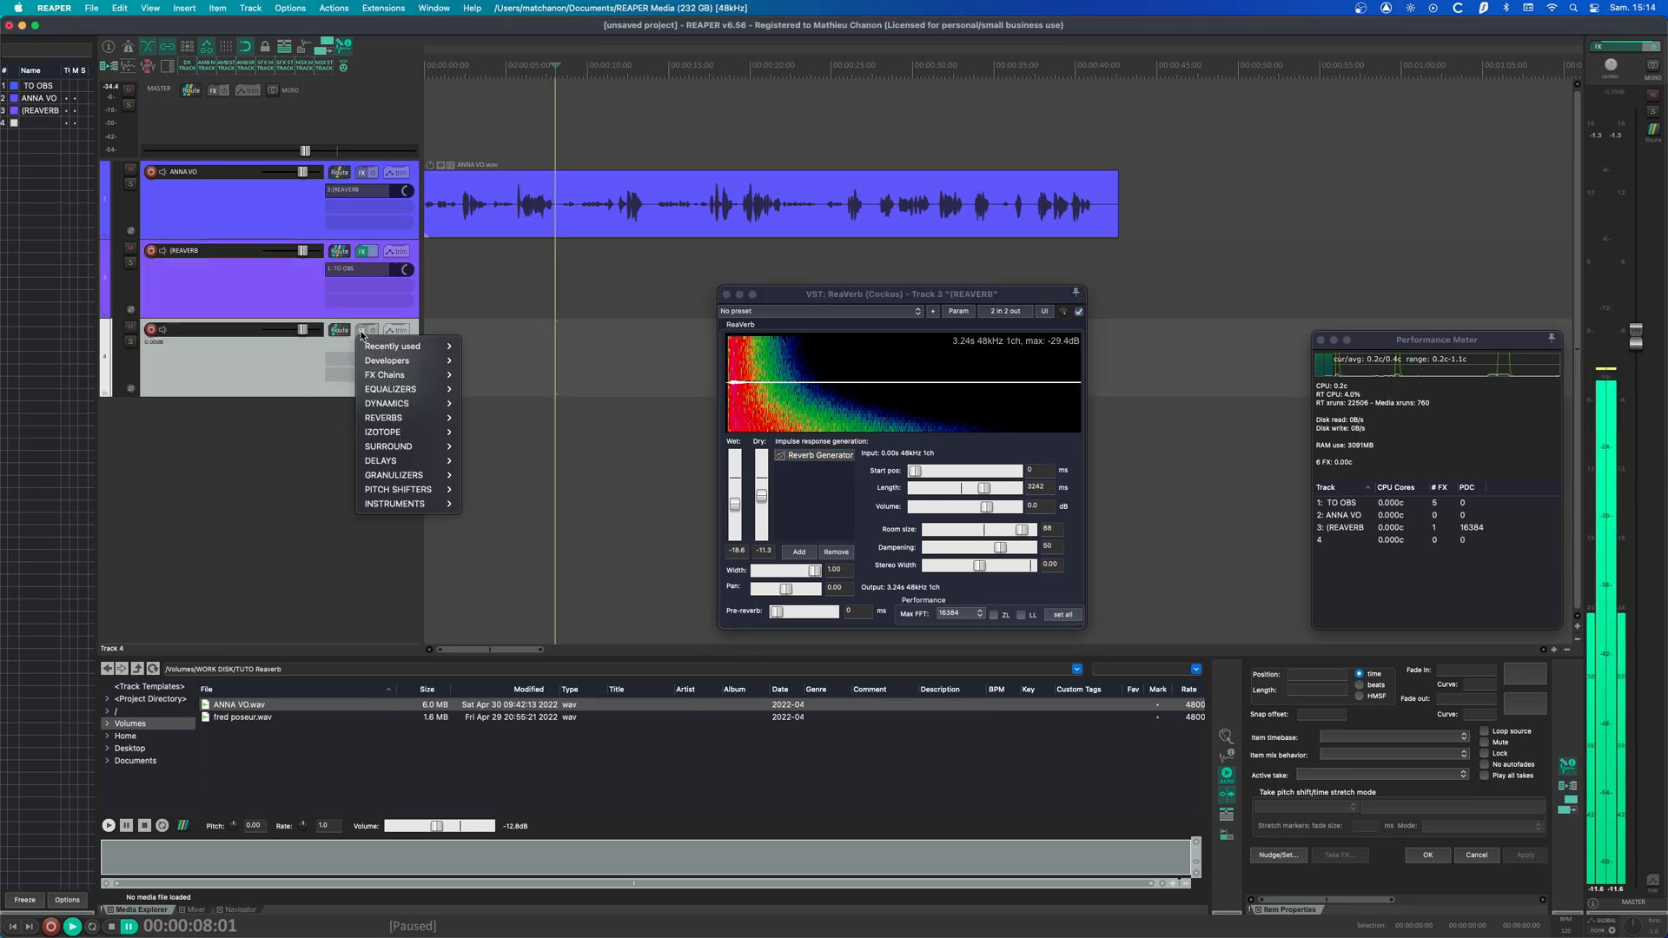
mouse_move(408, 346)
click(492, 347)
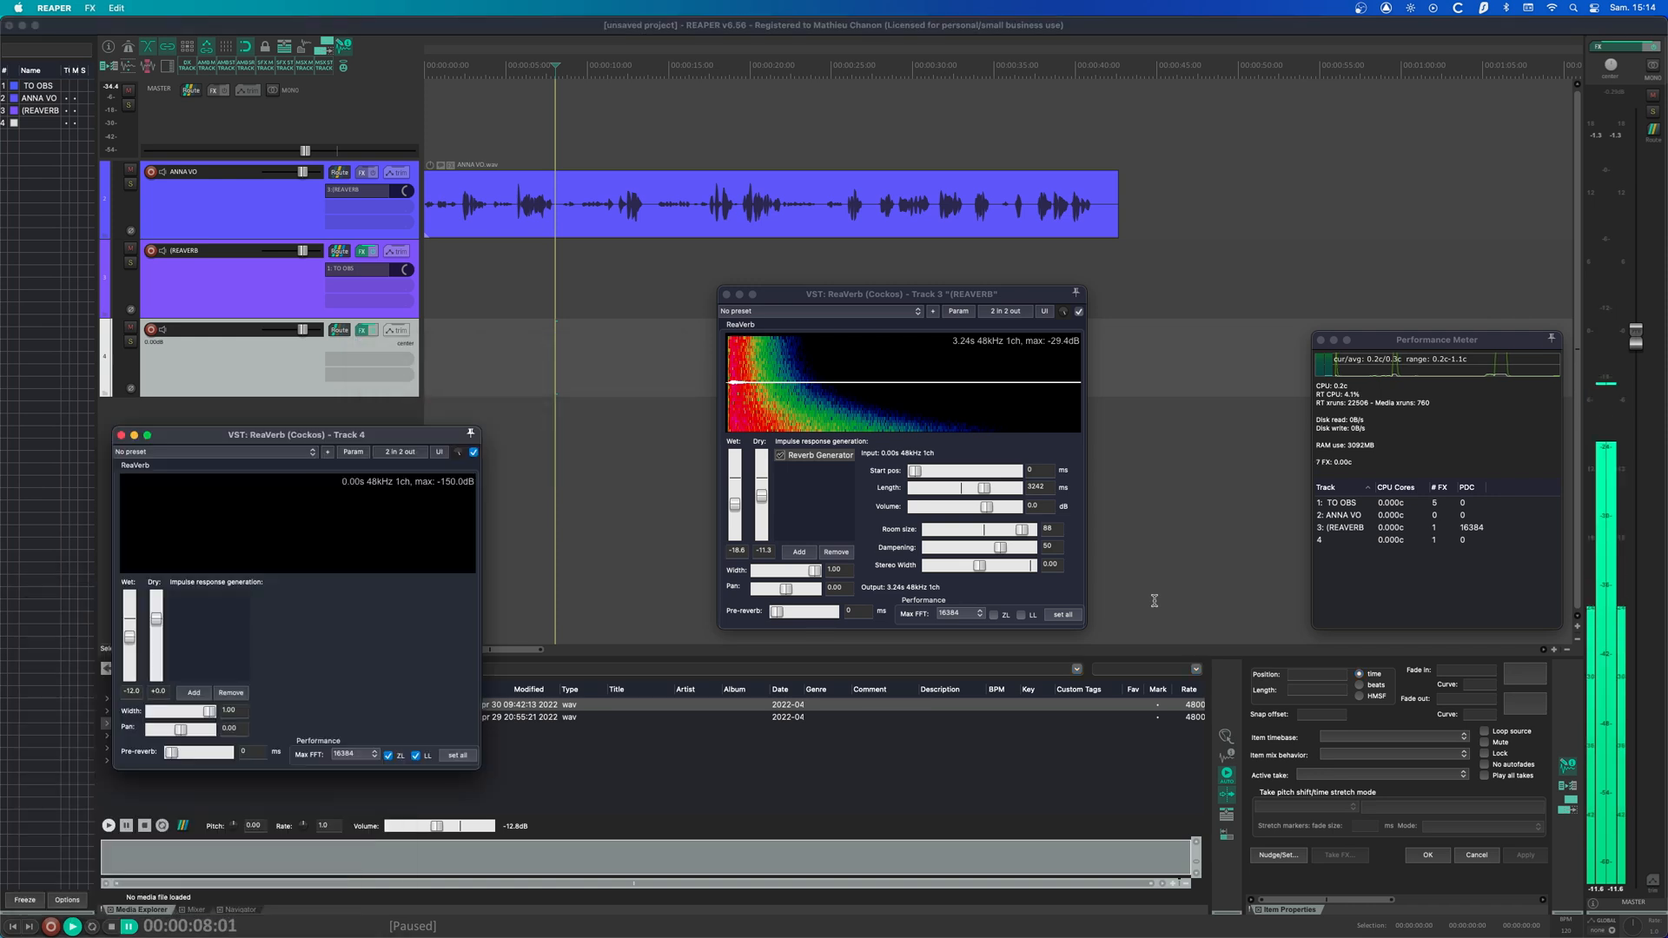
- Apply track 3's ReaVerb performance settings to all instances, and apply them again with Max FFT 1024 and ZL enabled
click(1064, 615)
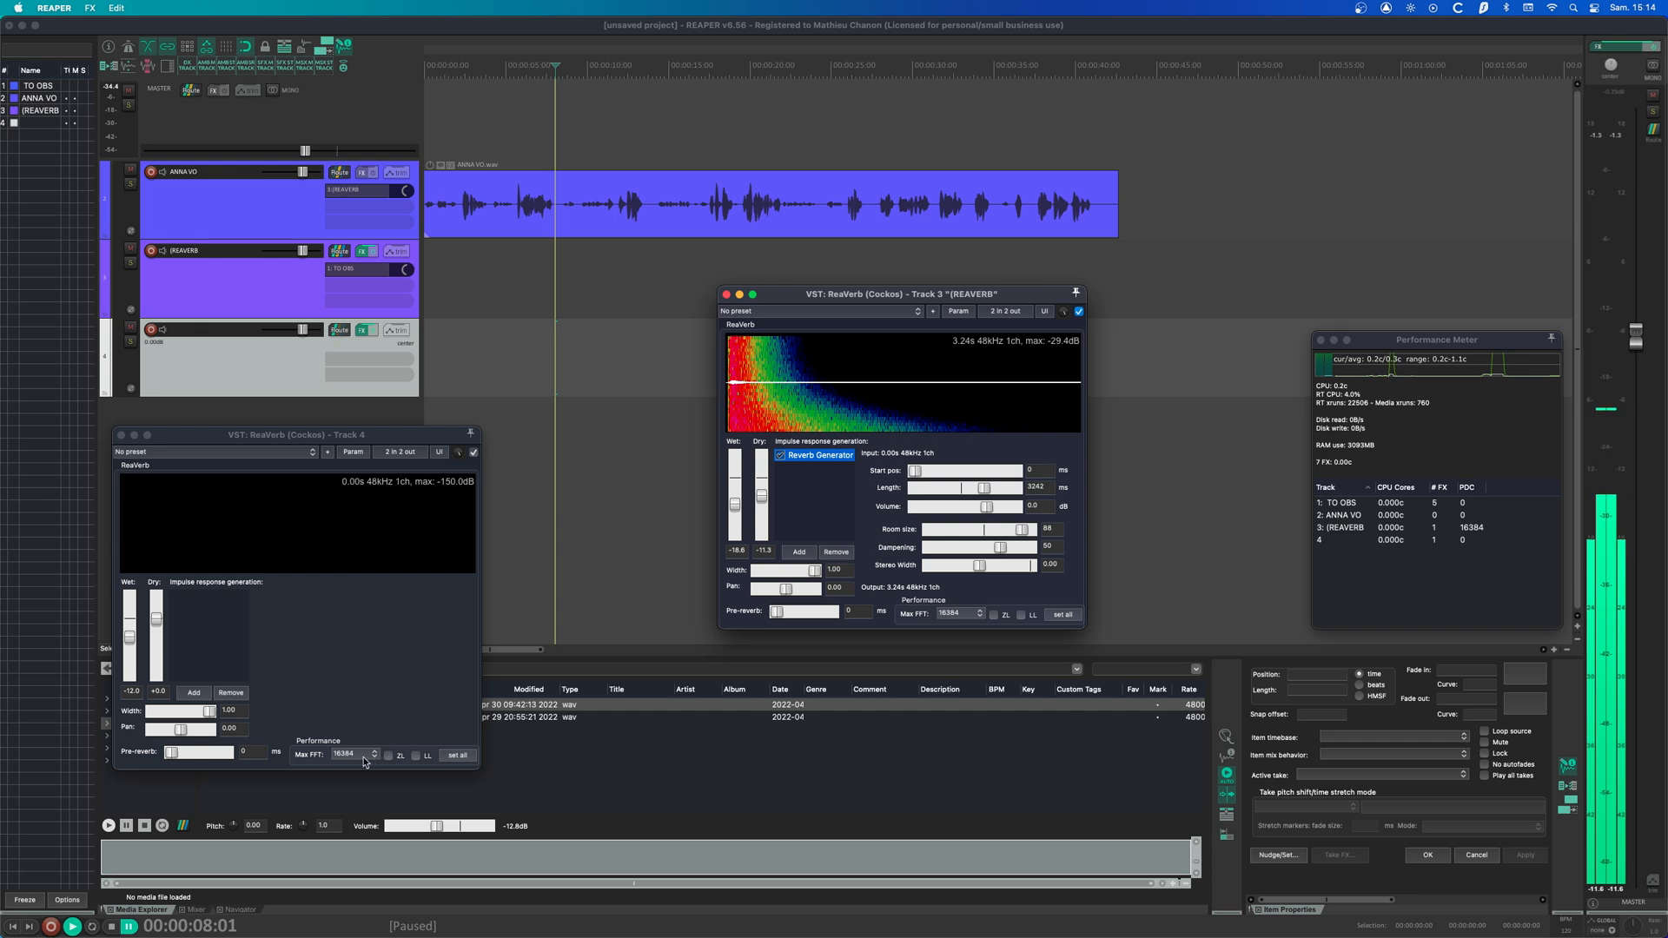
click(970, 614)
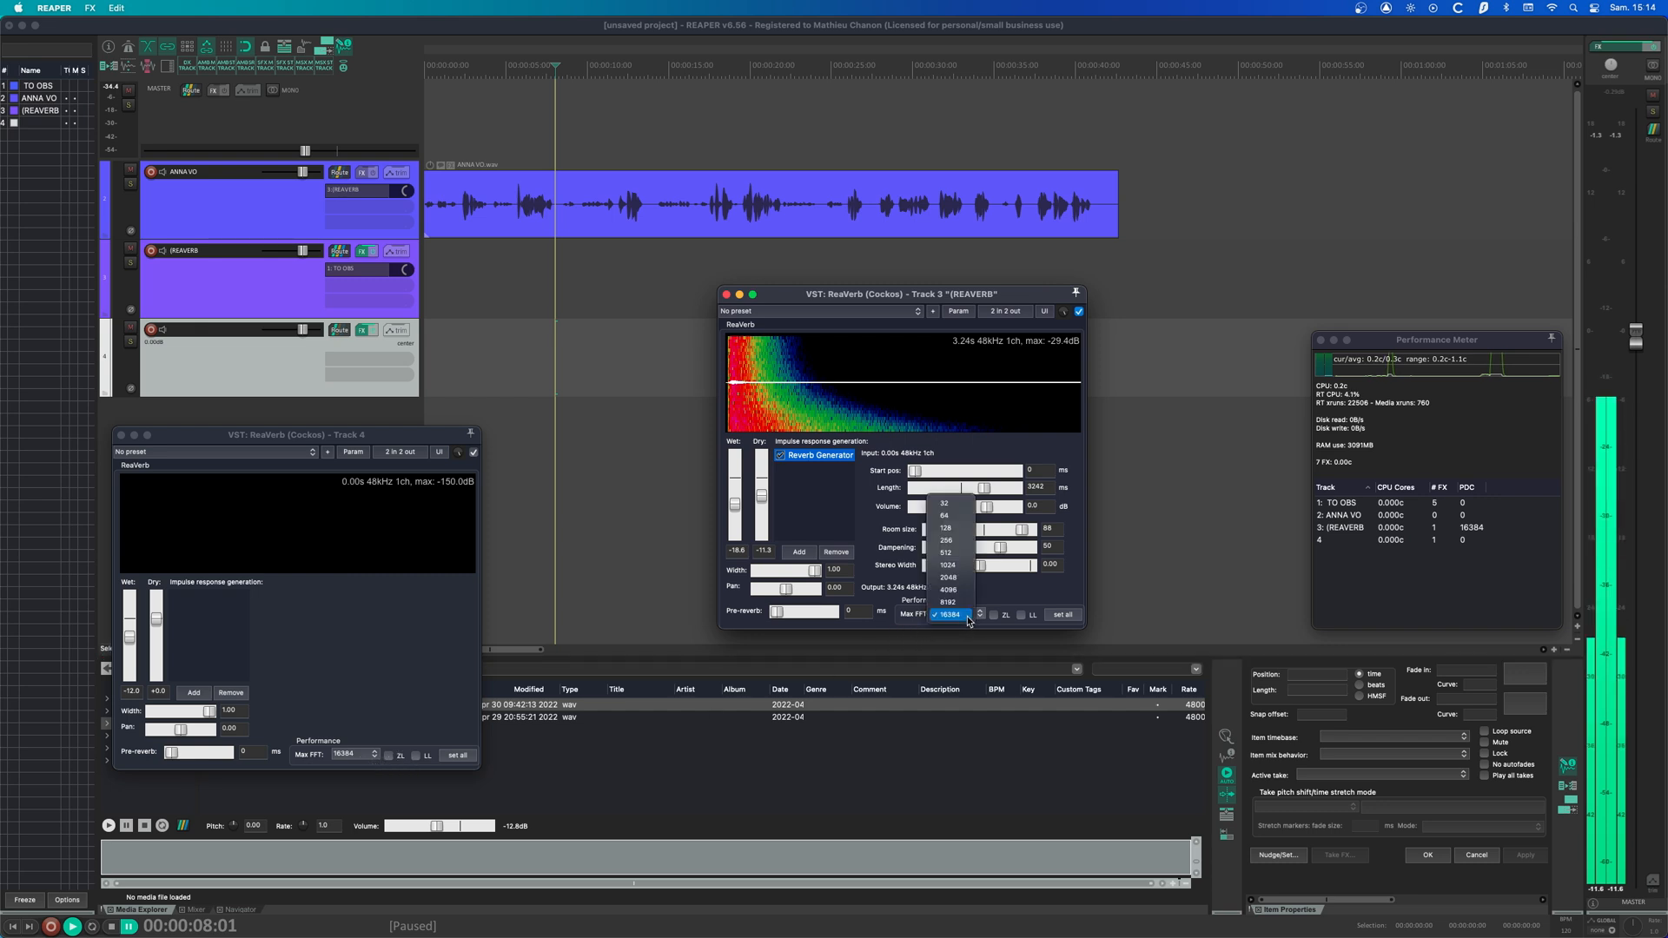
click(947, 564)
click(994, 615)
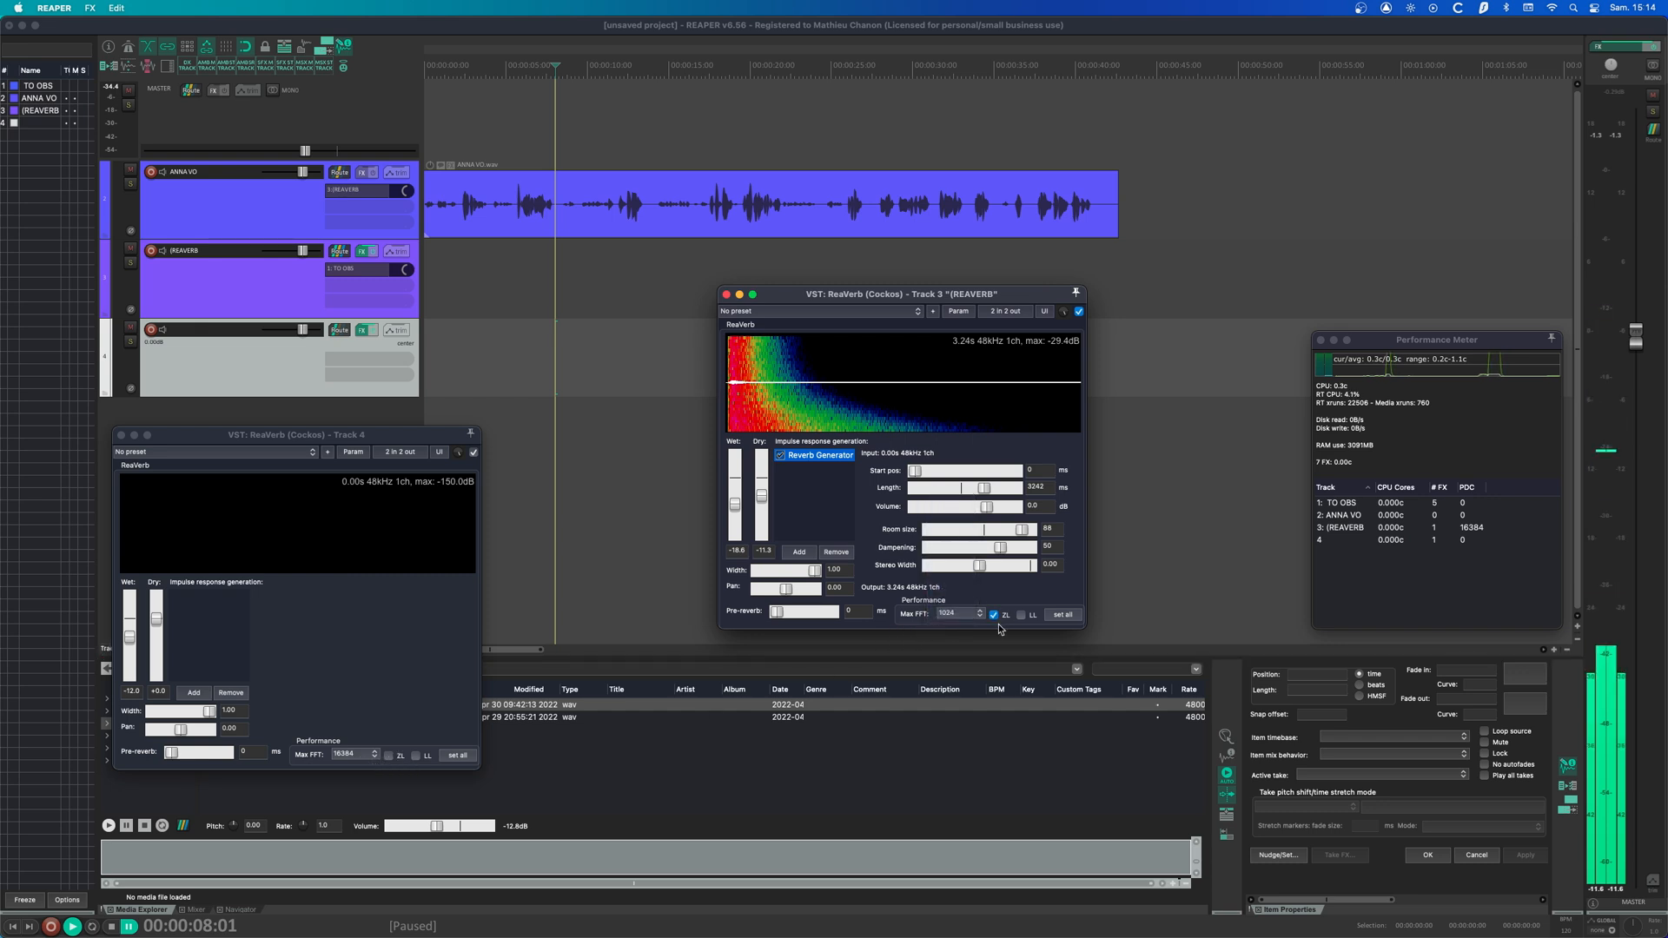
click(1063, 614)
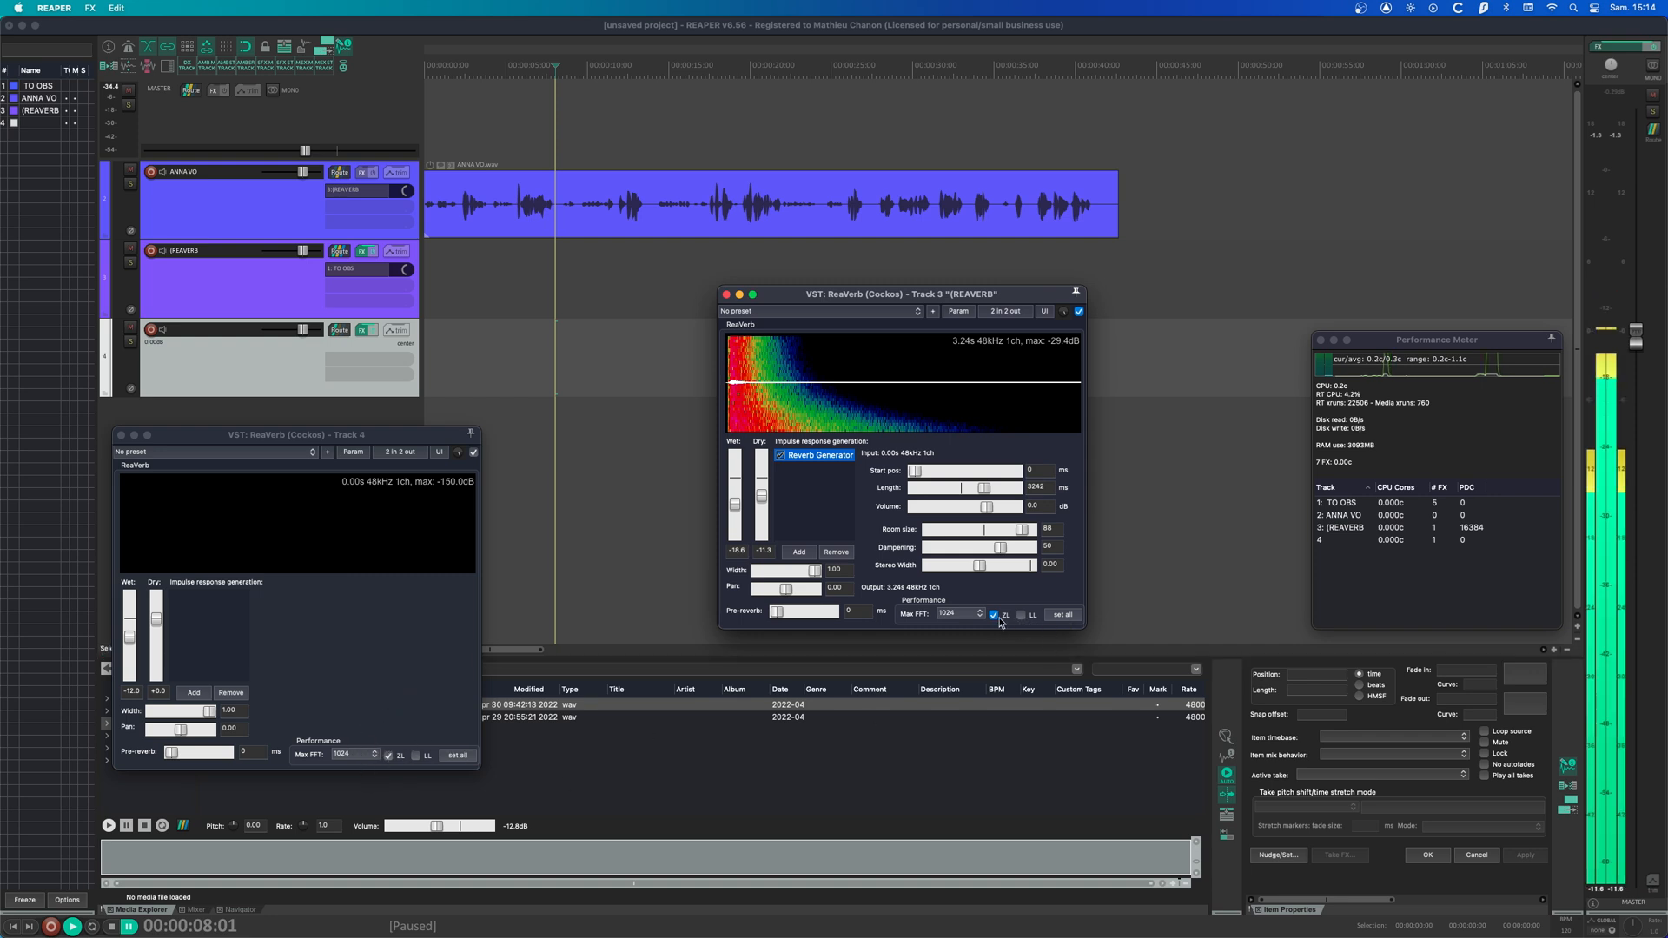
- Enable LL in track 3's ReaVerb and apply the performance settings to all instances
click(954, 614)
click(1019, 617)
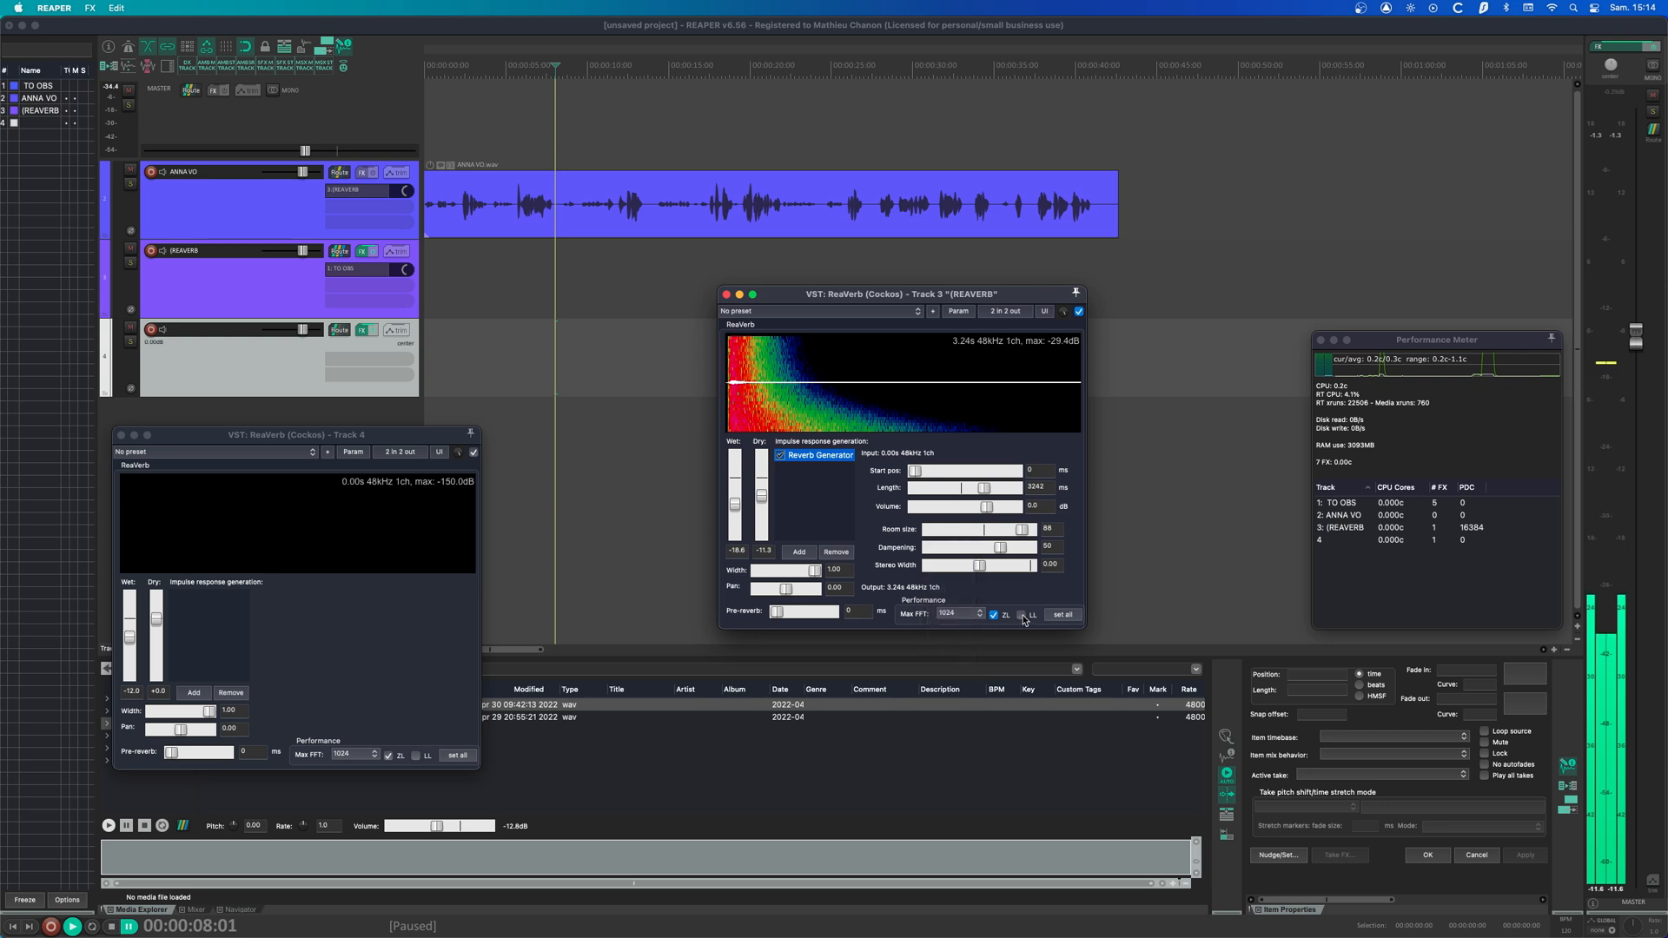
click(1020, 616)
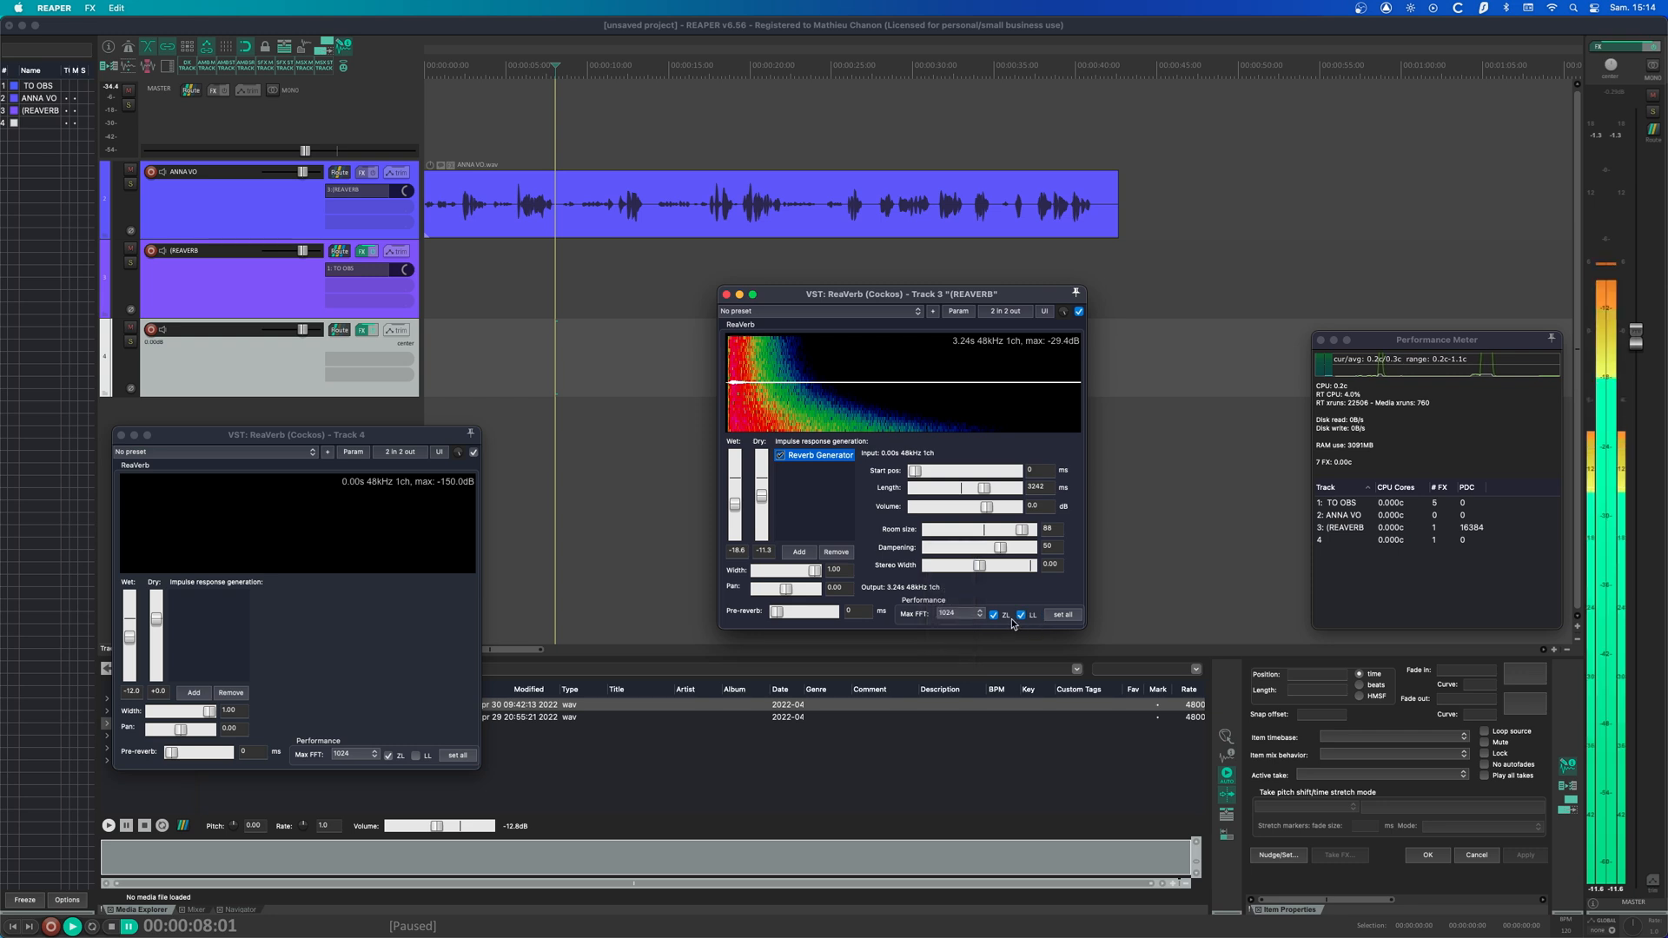
click(1063, 615)
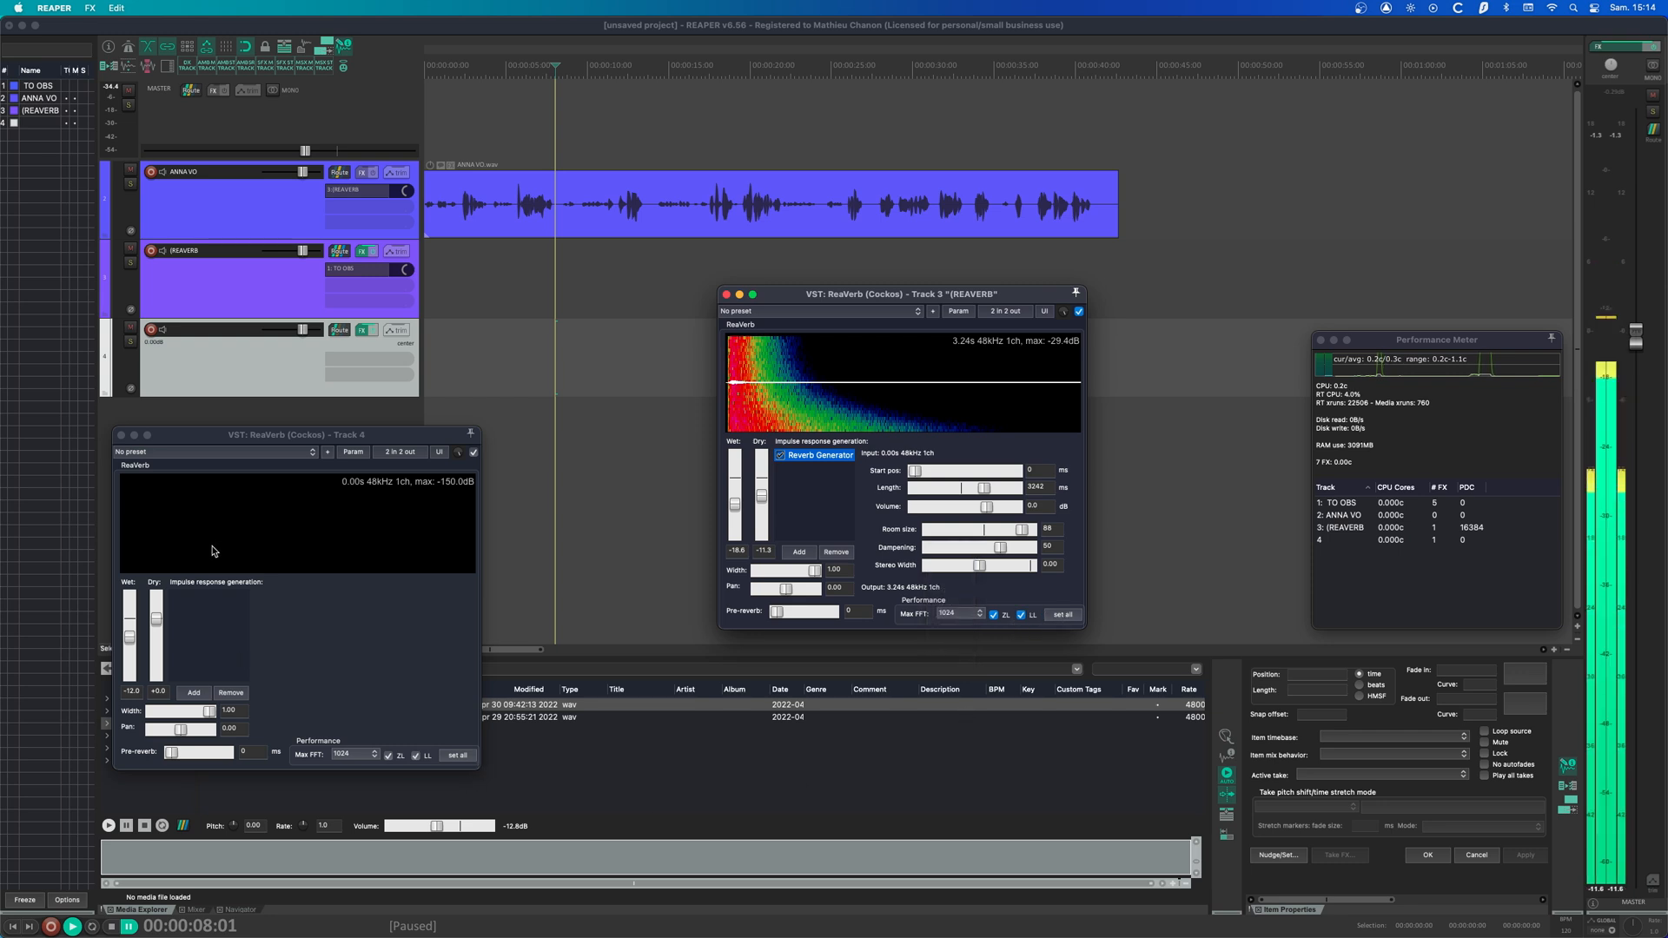
- Close track 4's ReaVerb window, delete track 4, and return to track 3's ReaVerb
click(122, 435)
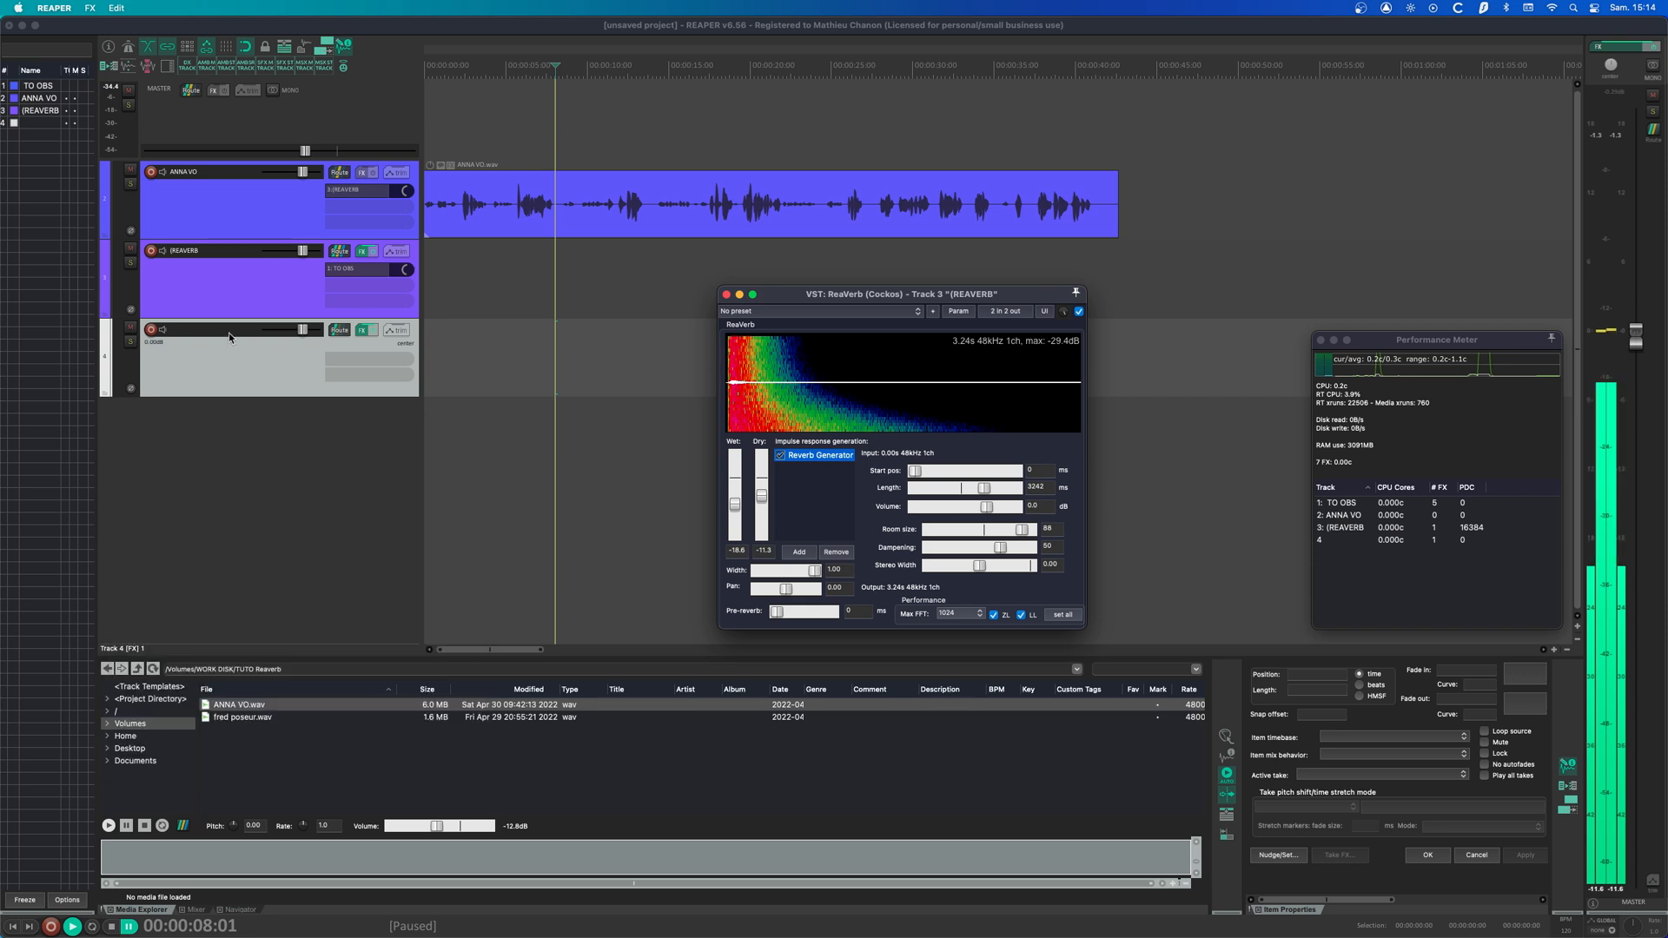
click(226, 358)
key(Delete)
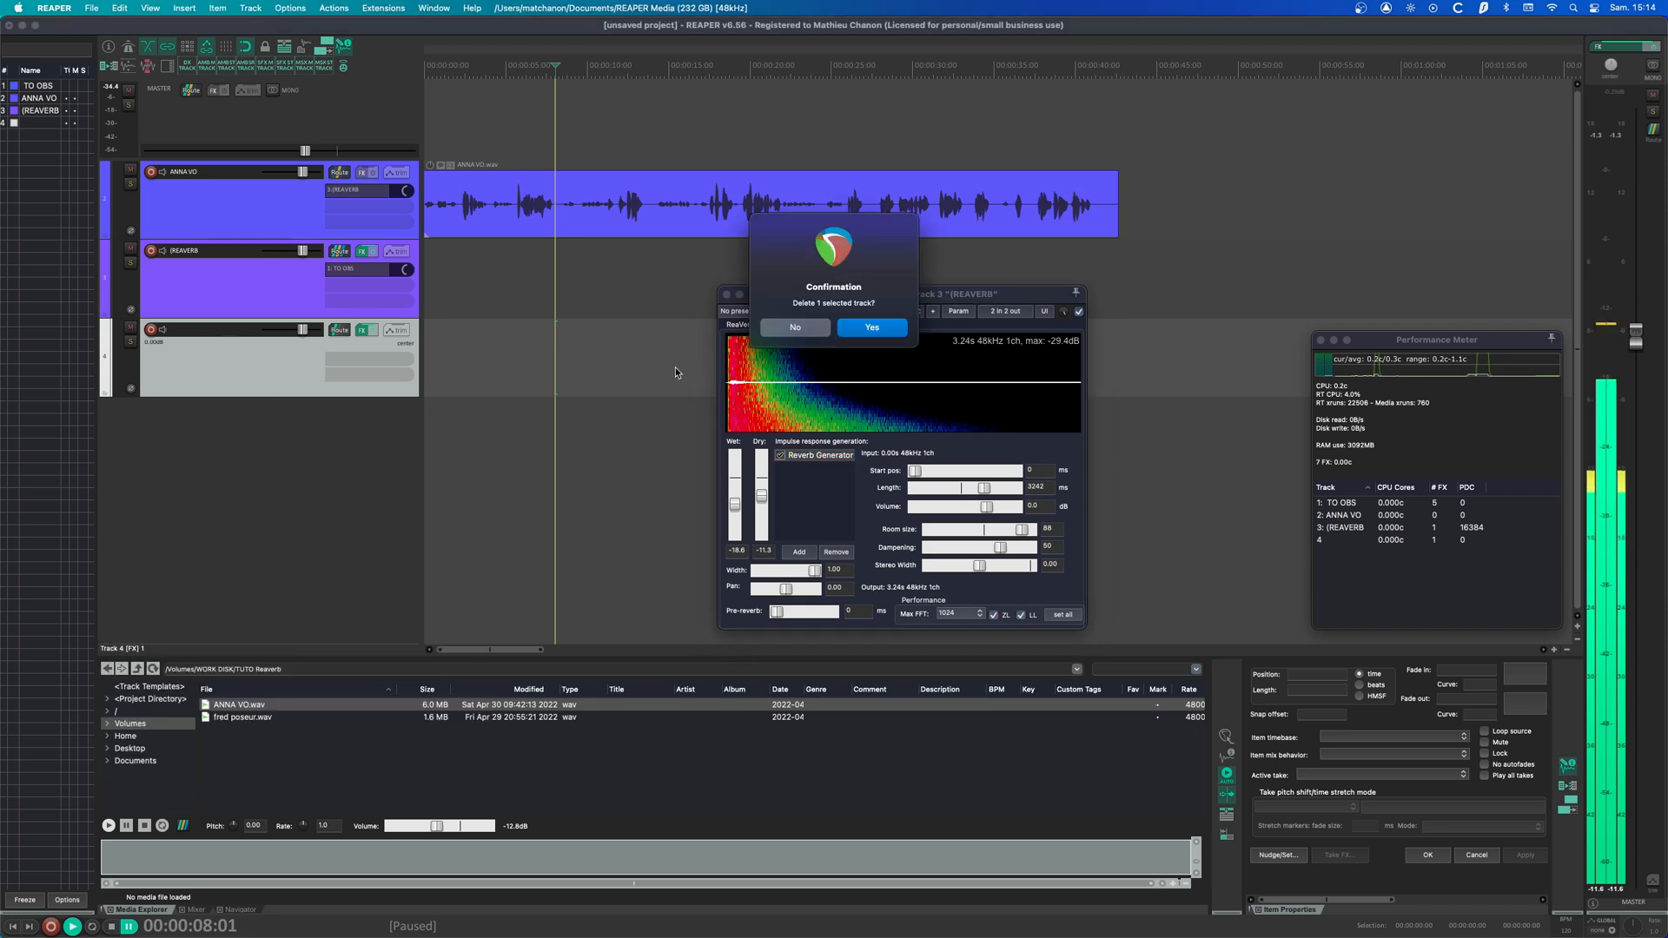
key(Return)
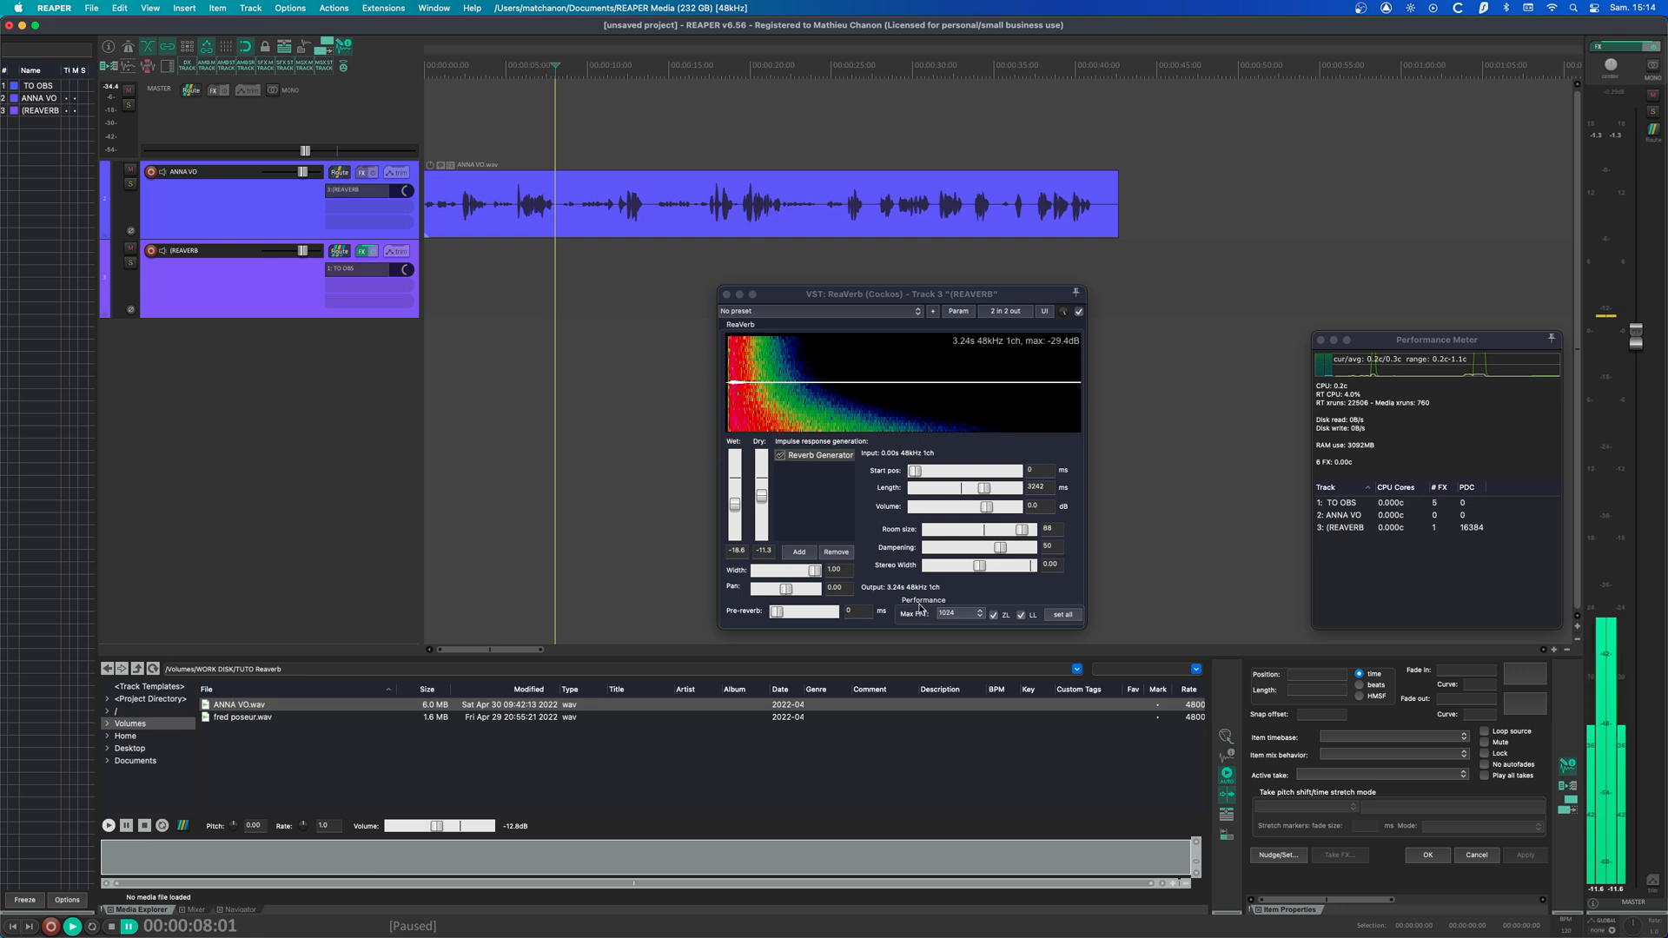
click(904, 529)
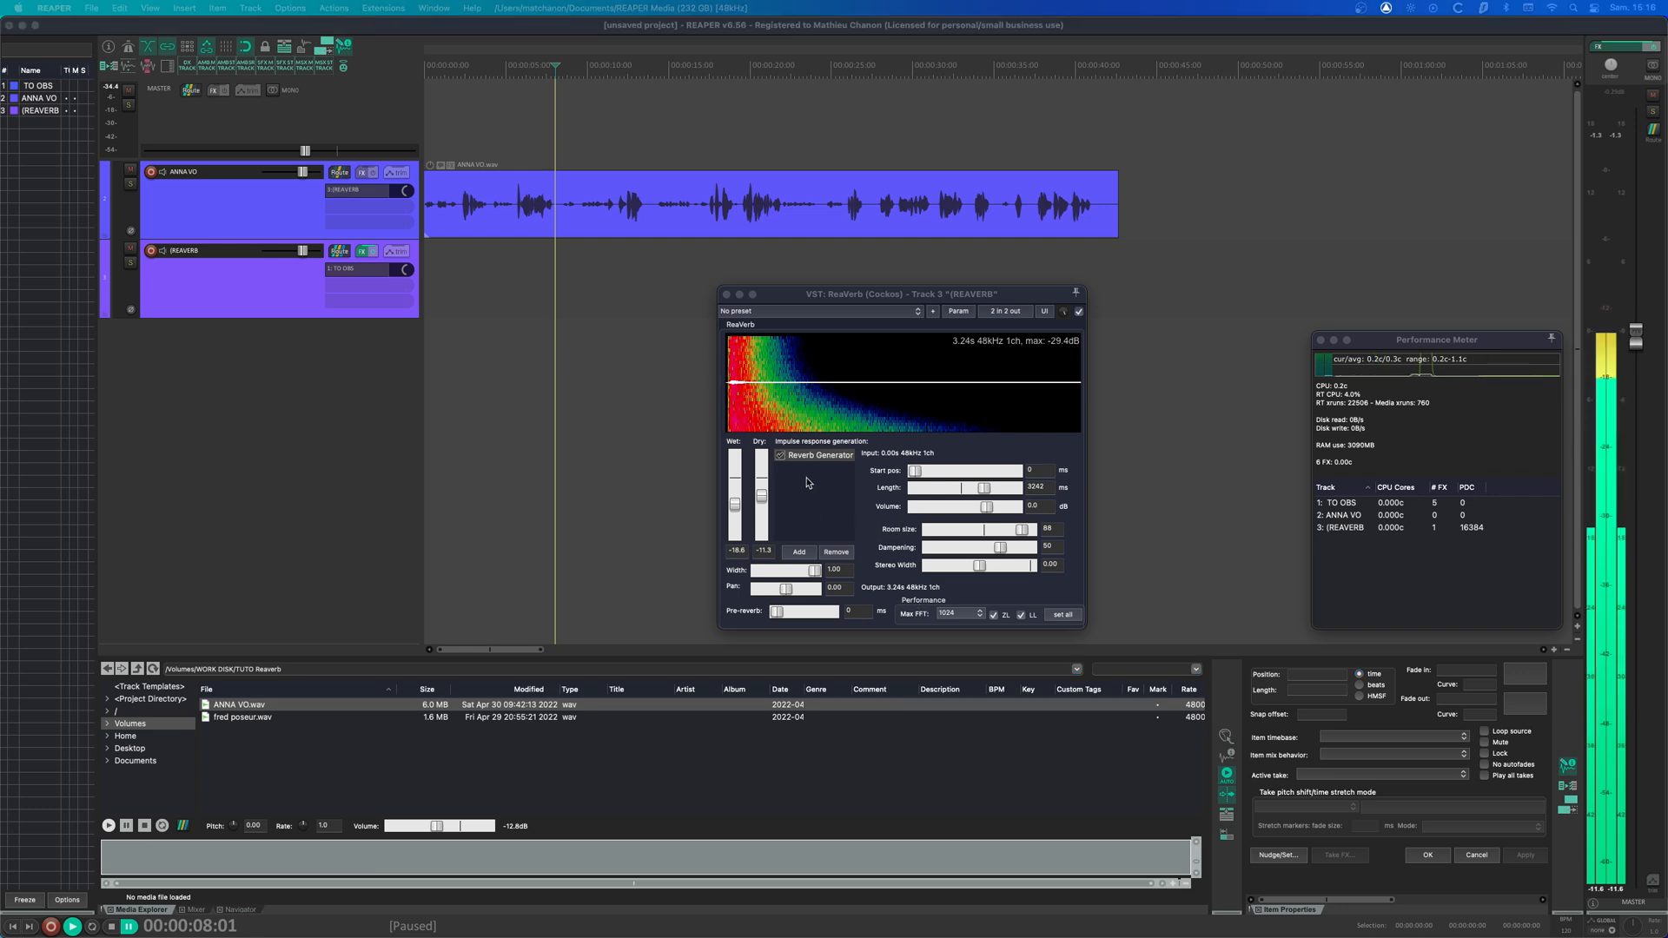
- Add an Echo Generator to ReaVerb's impulse response chain and disable the Reverb Generator
click(808, 551)
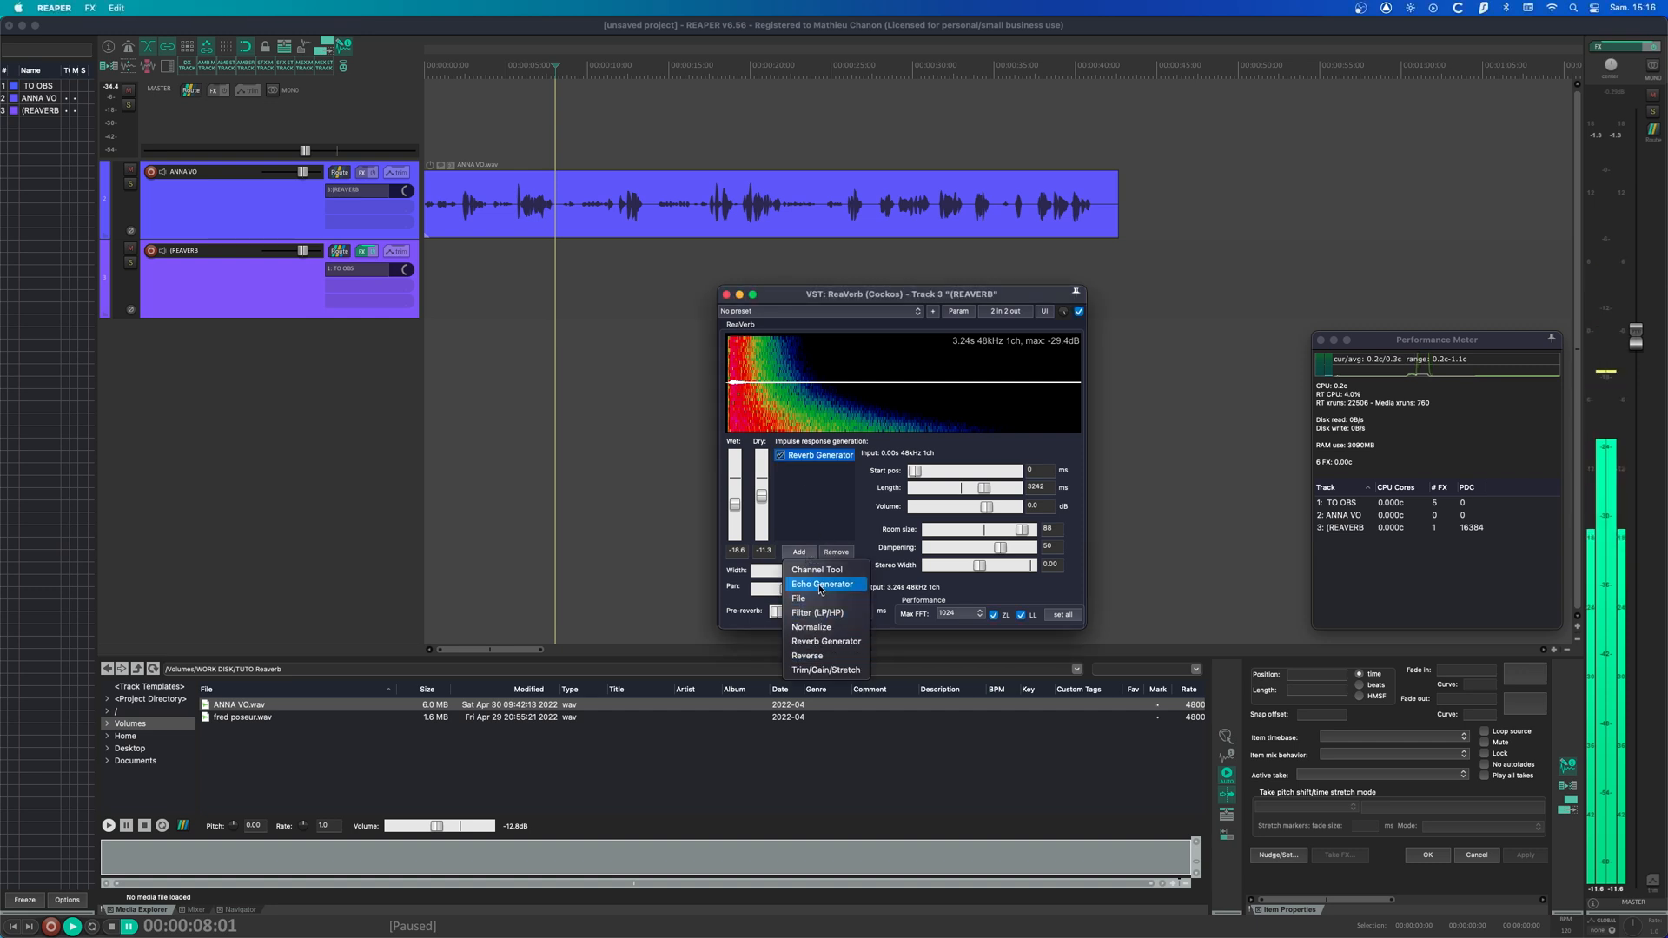
click(825, 584)
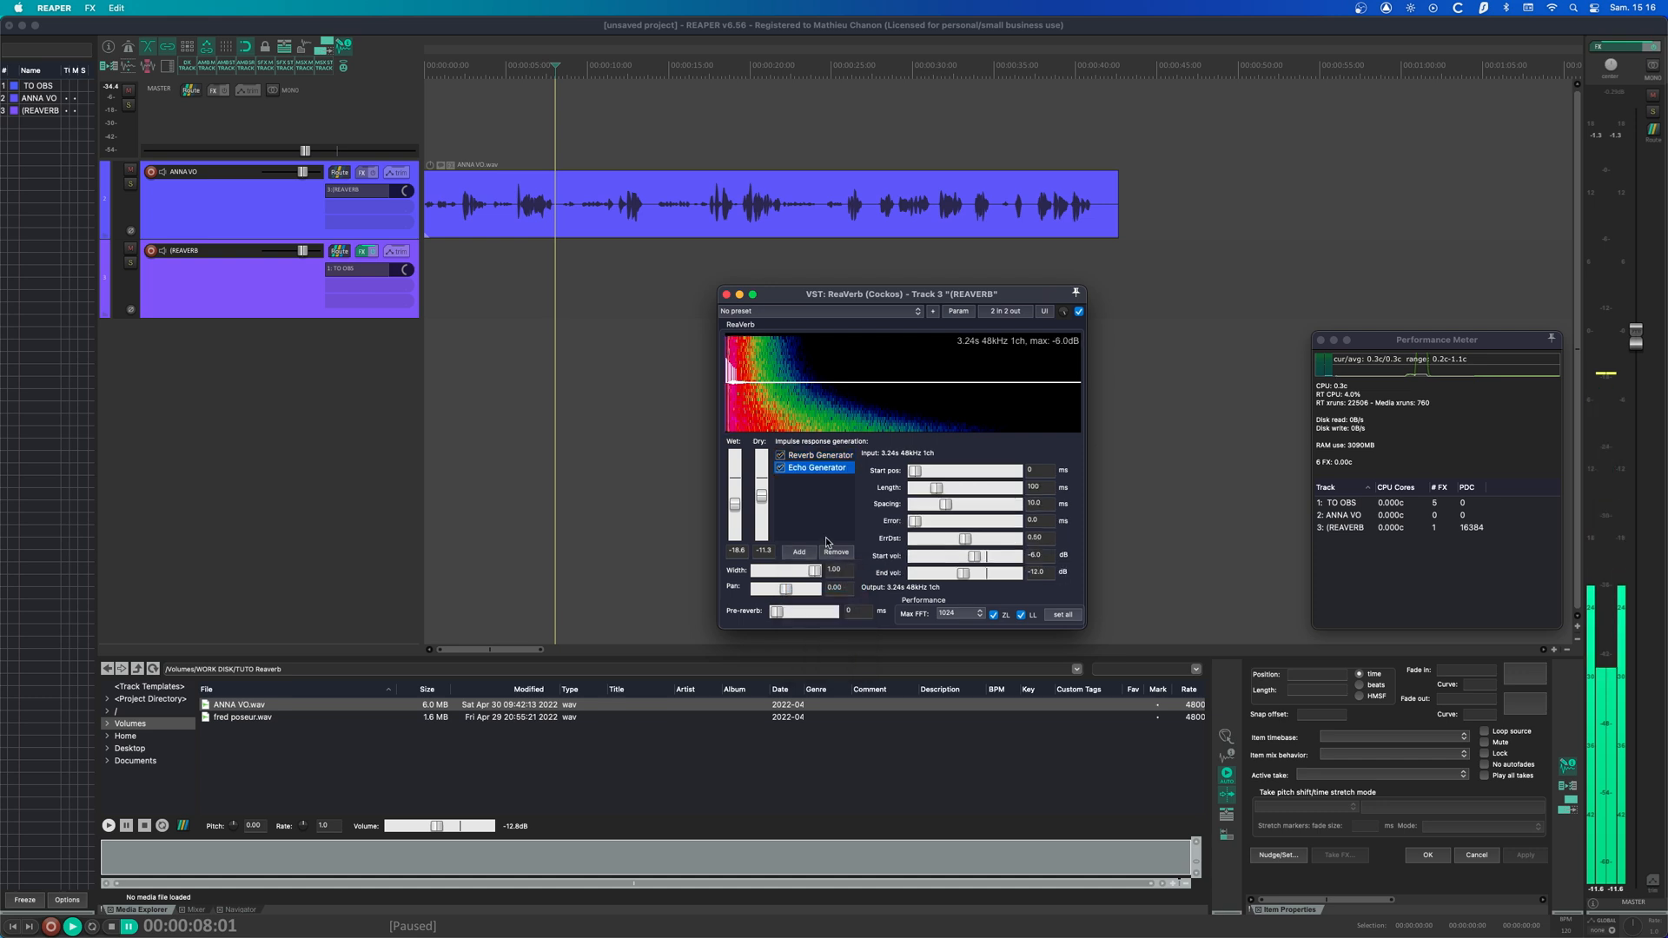
click(780, 456)
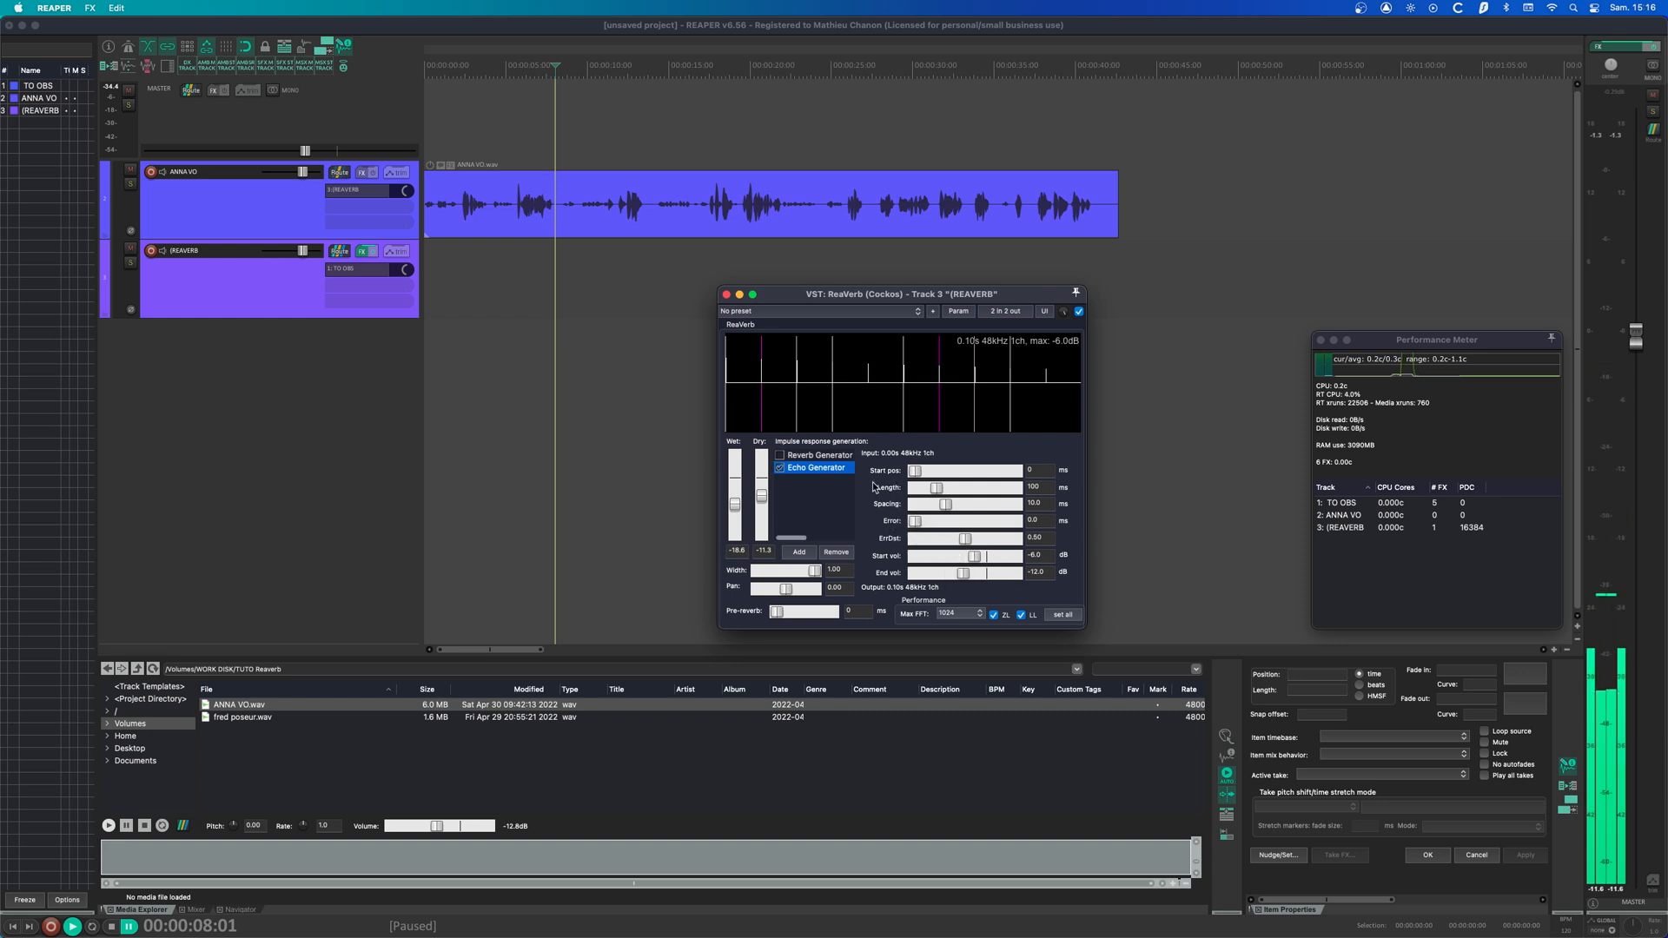
- Audition the echo on the ANNA VO clip from the current position and from a second position further along
key(space)
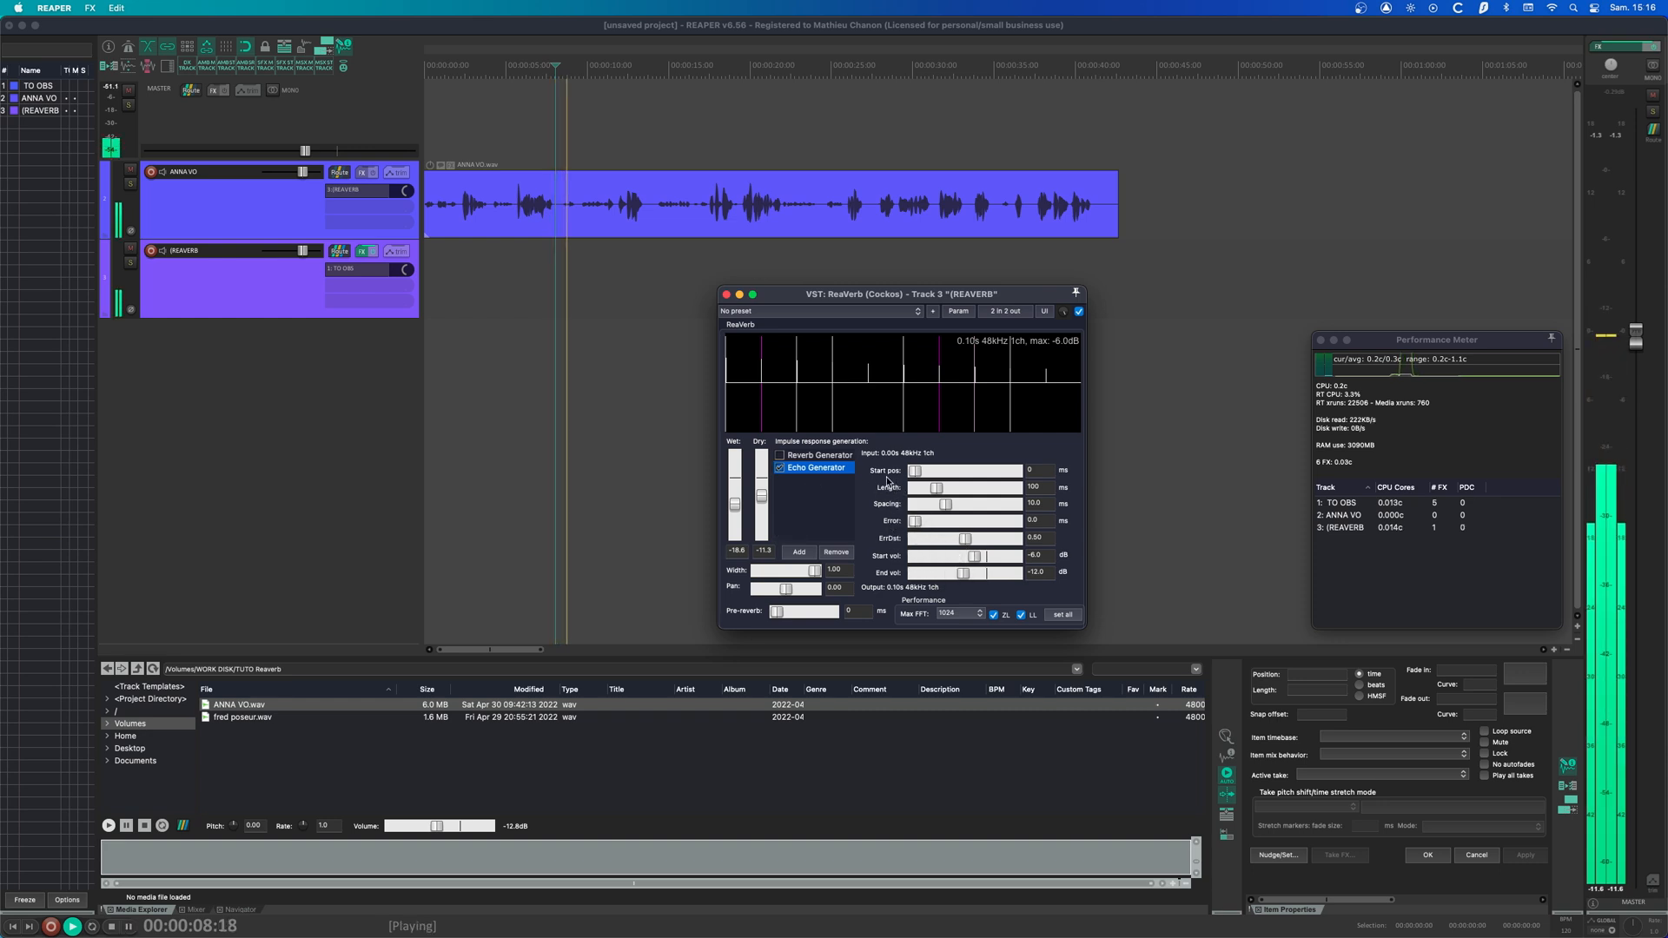
key(space)
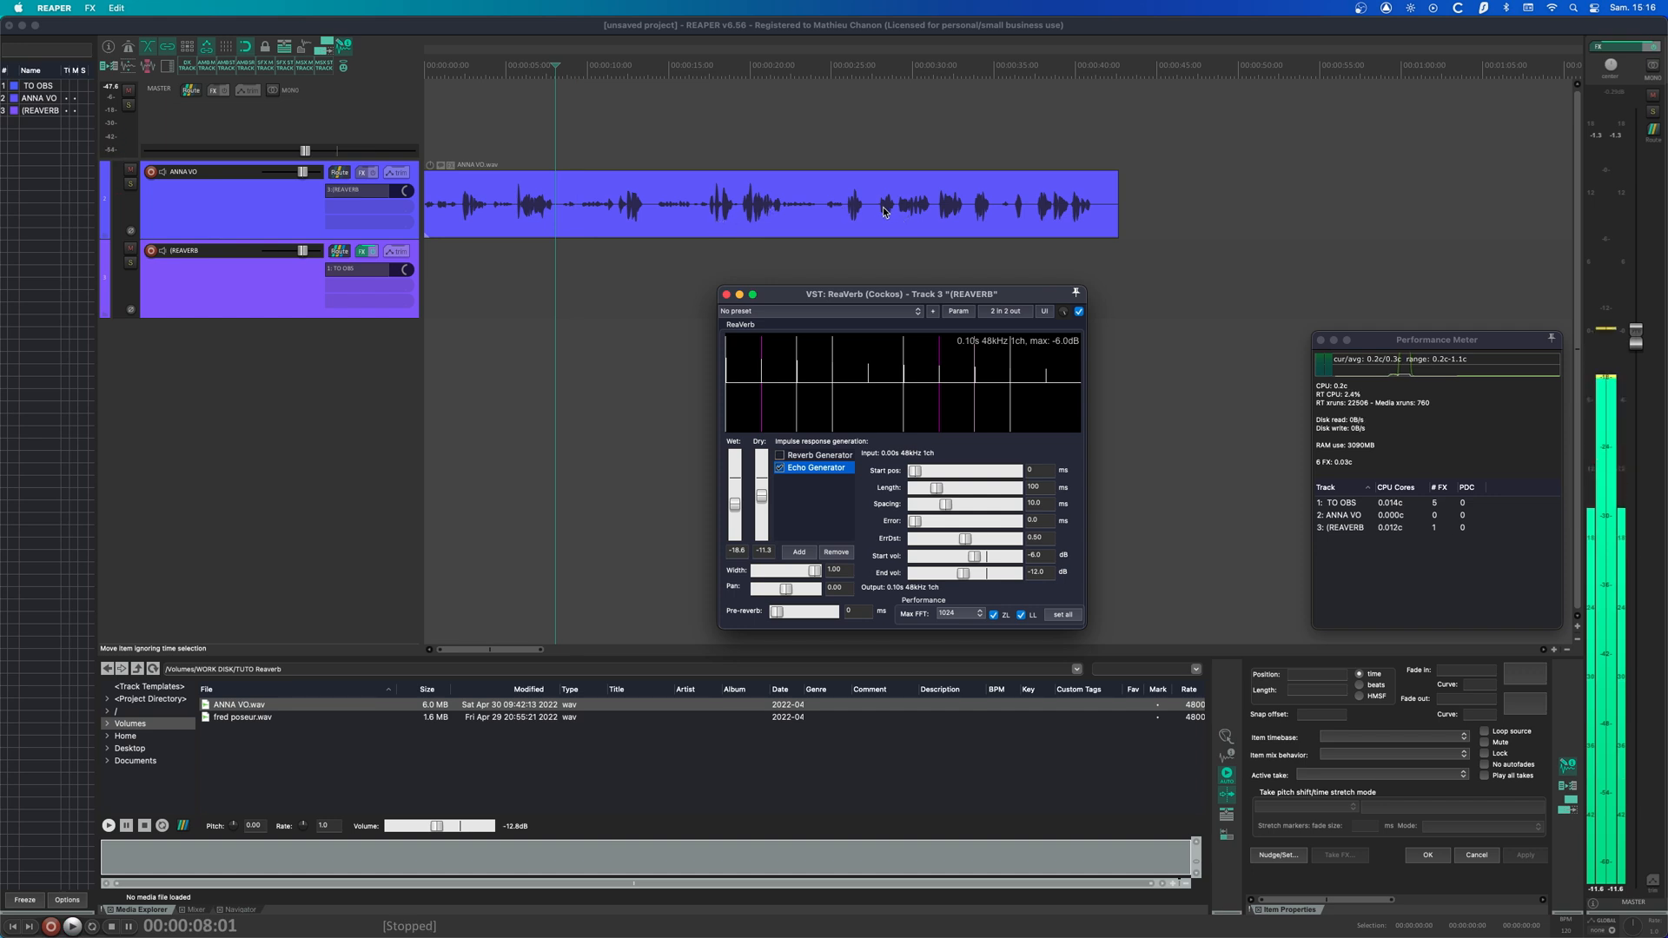
click(890, 218)
key(space)
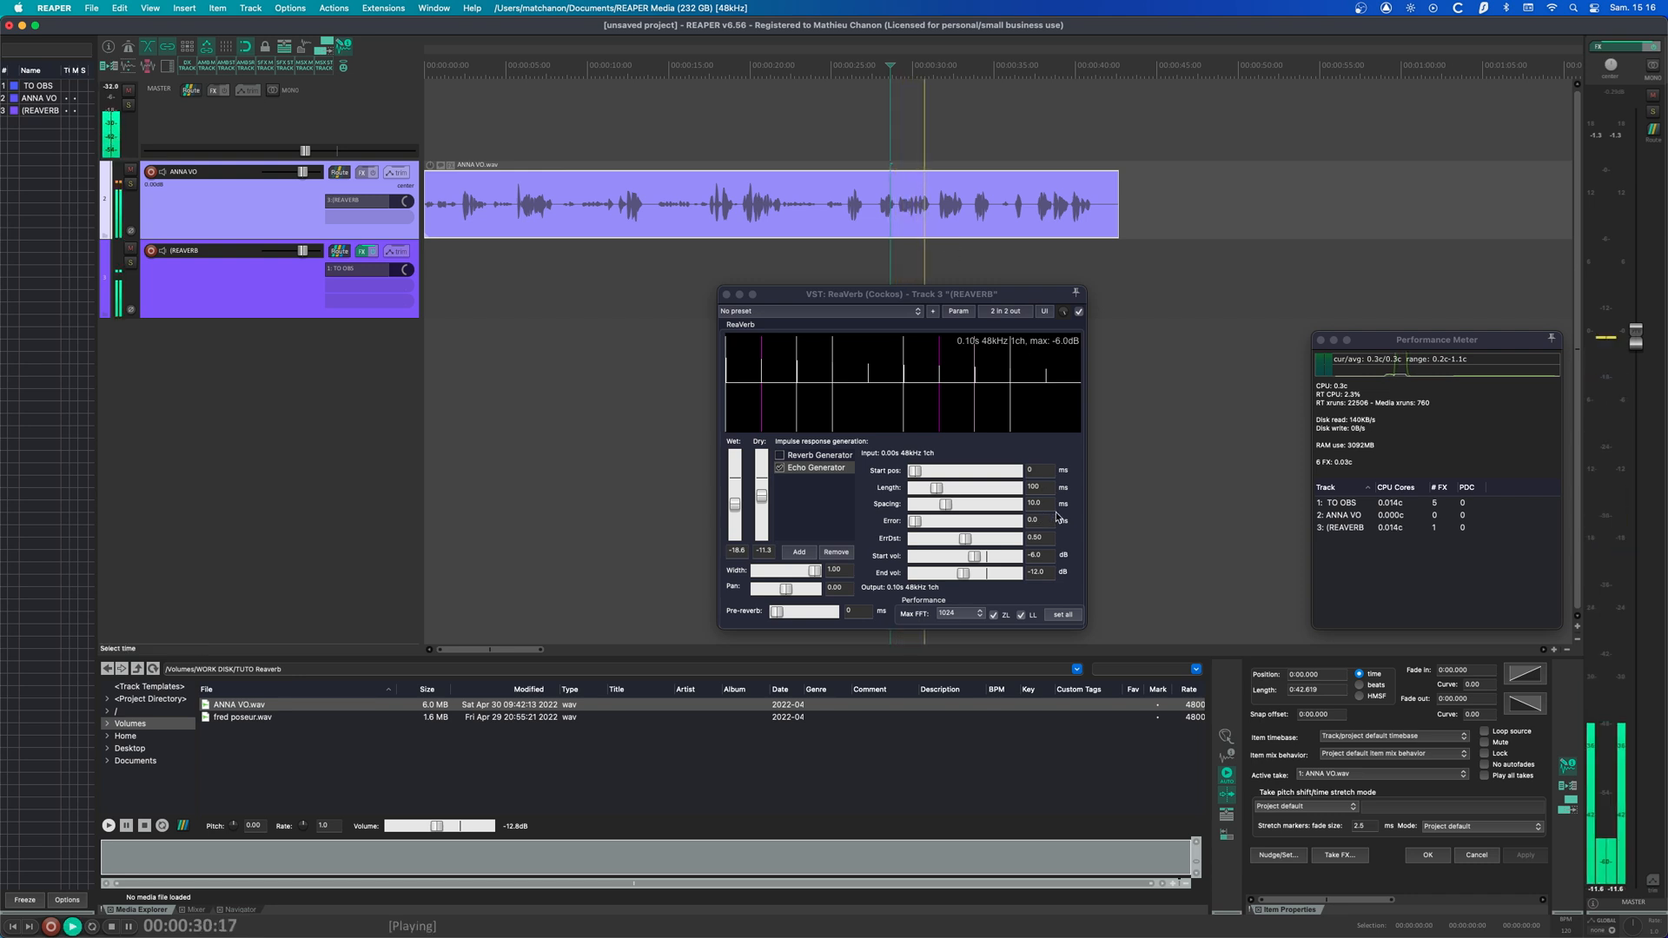
key(space)
key(space)
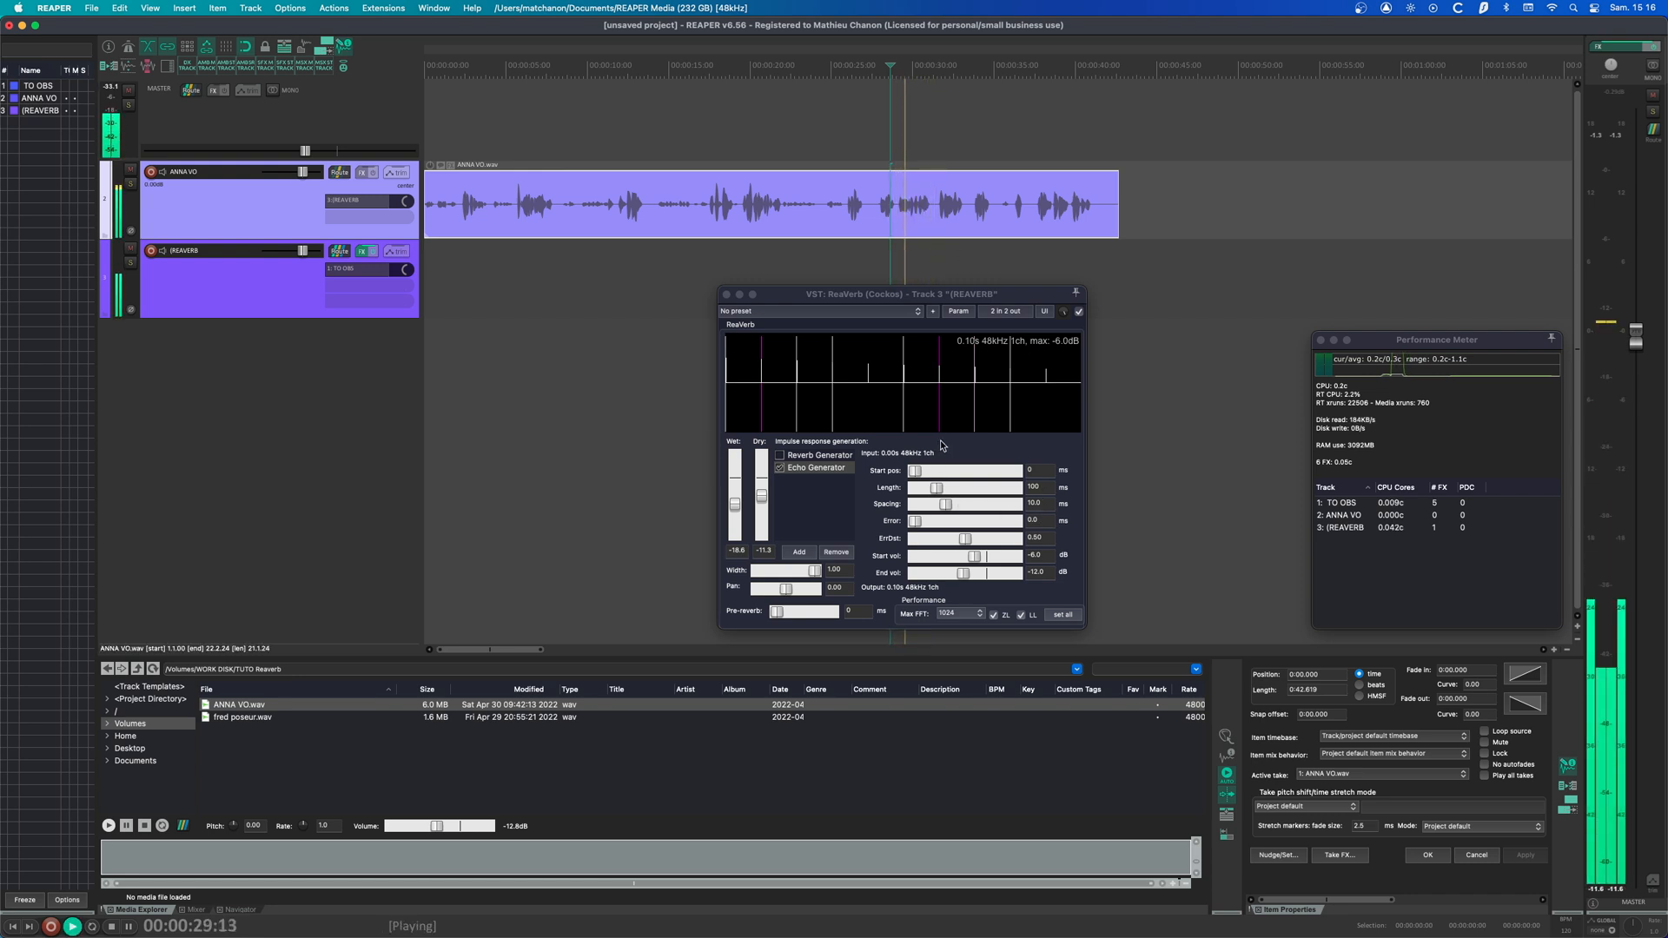
key(space)
- Try an echo start position of about 740 ms, audition it late in the ANNA VO clip, and return it to 0 ms
drag(916, 471, 986, 476)
click(1018, 209)
key(space)
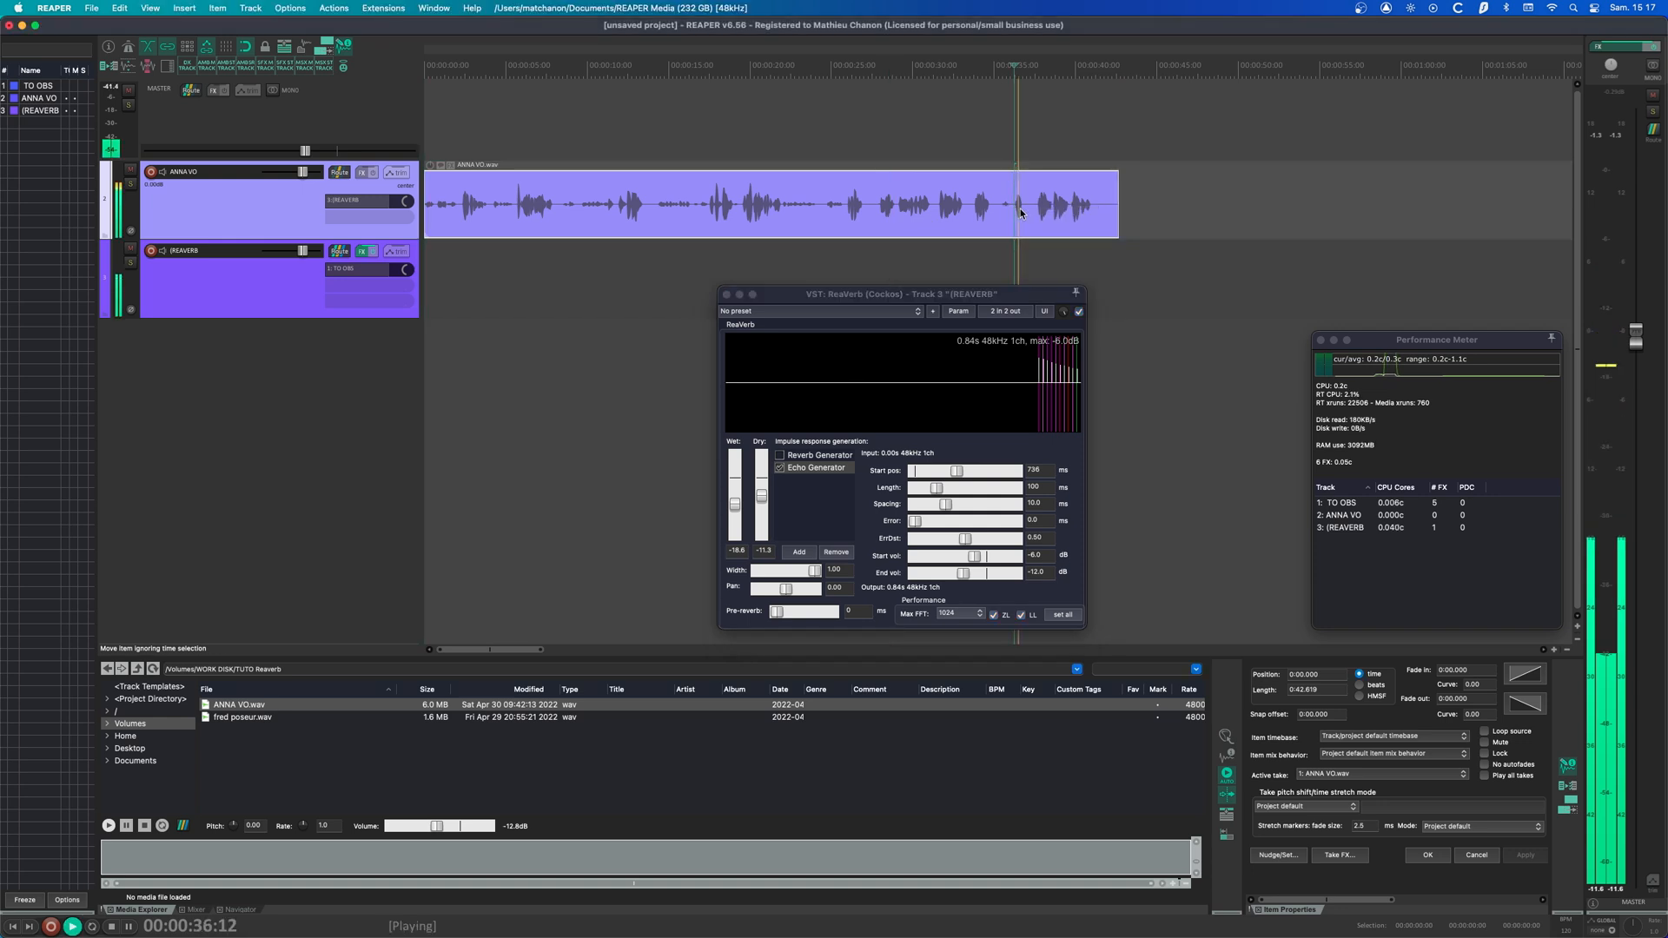
key(space)
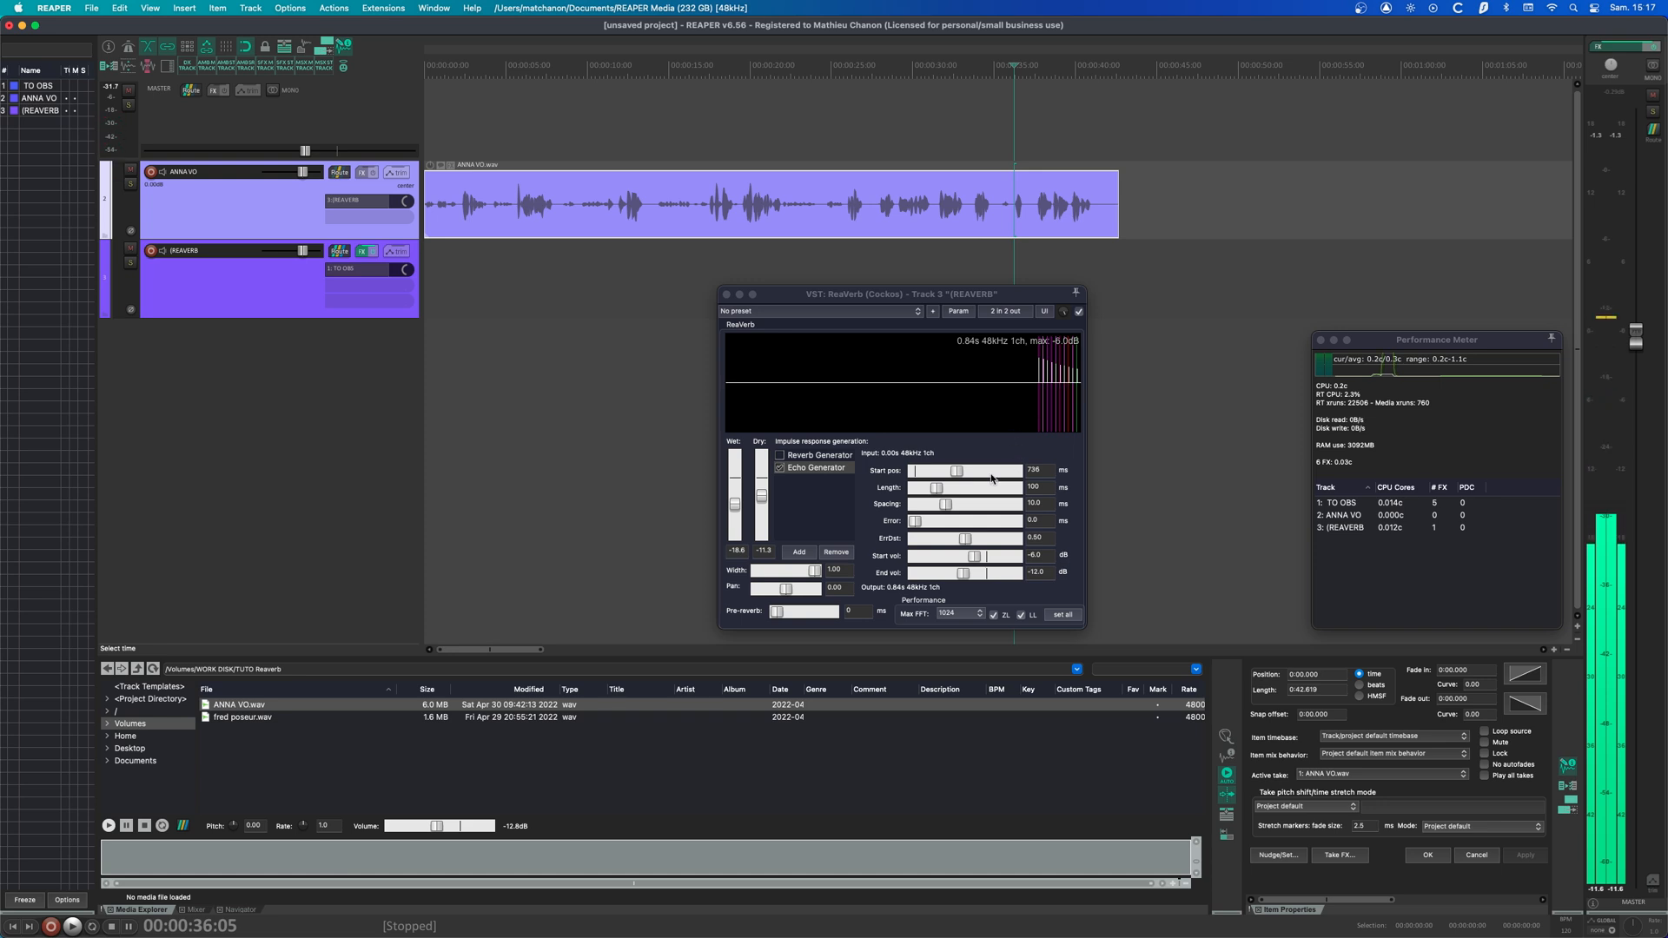
drag(955, 470, 858, 478)
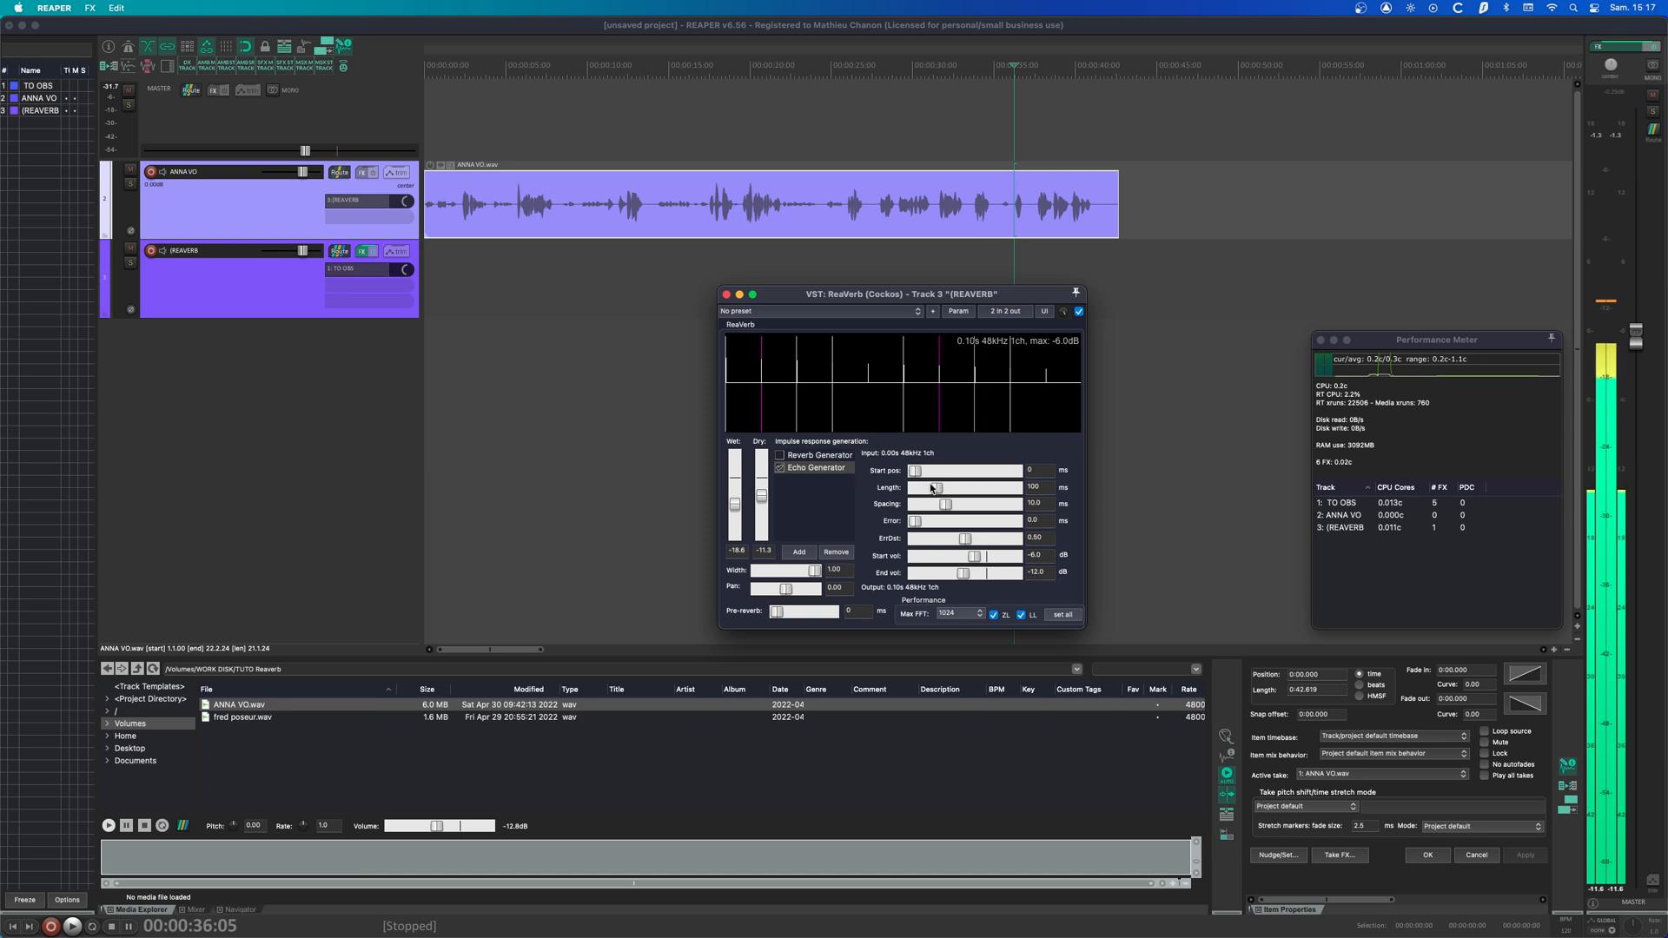
- Raise the Echo Generator's length to about 1141 ms and audition it near the end of the voice-over clip
drag(976, 491, 966, 494)
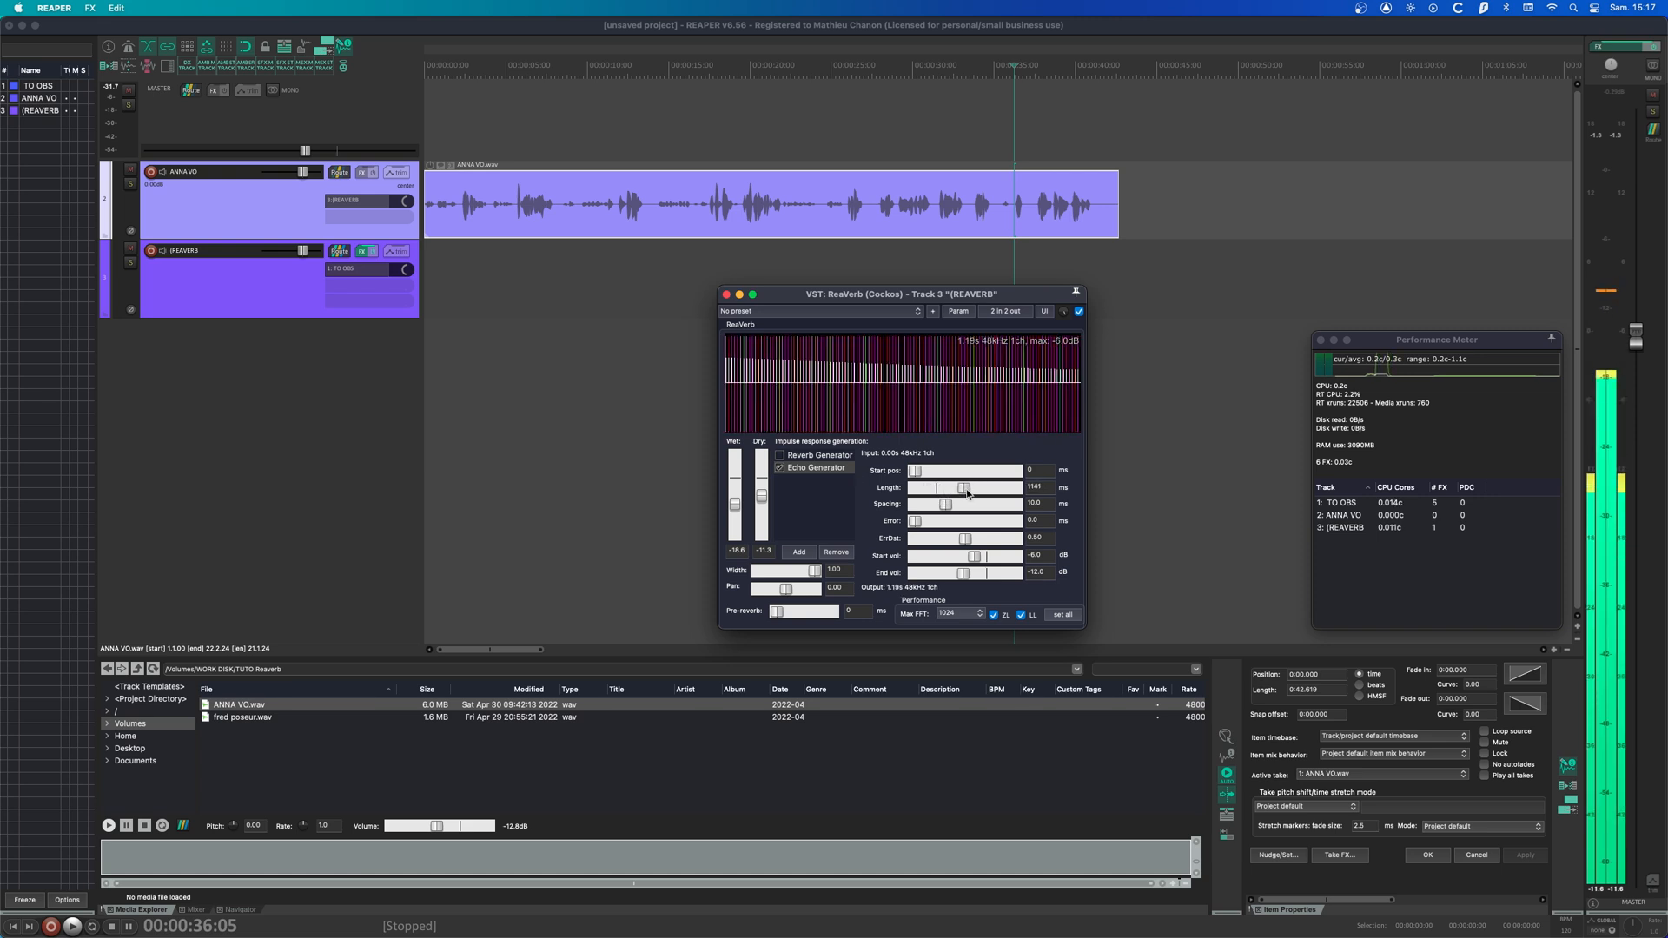
click(1084, 222)
key(space)
key(space)
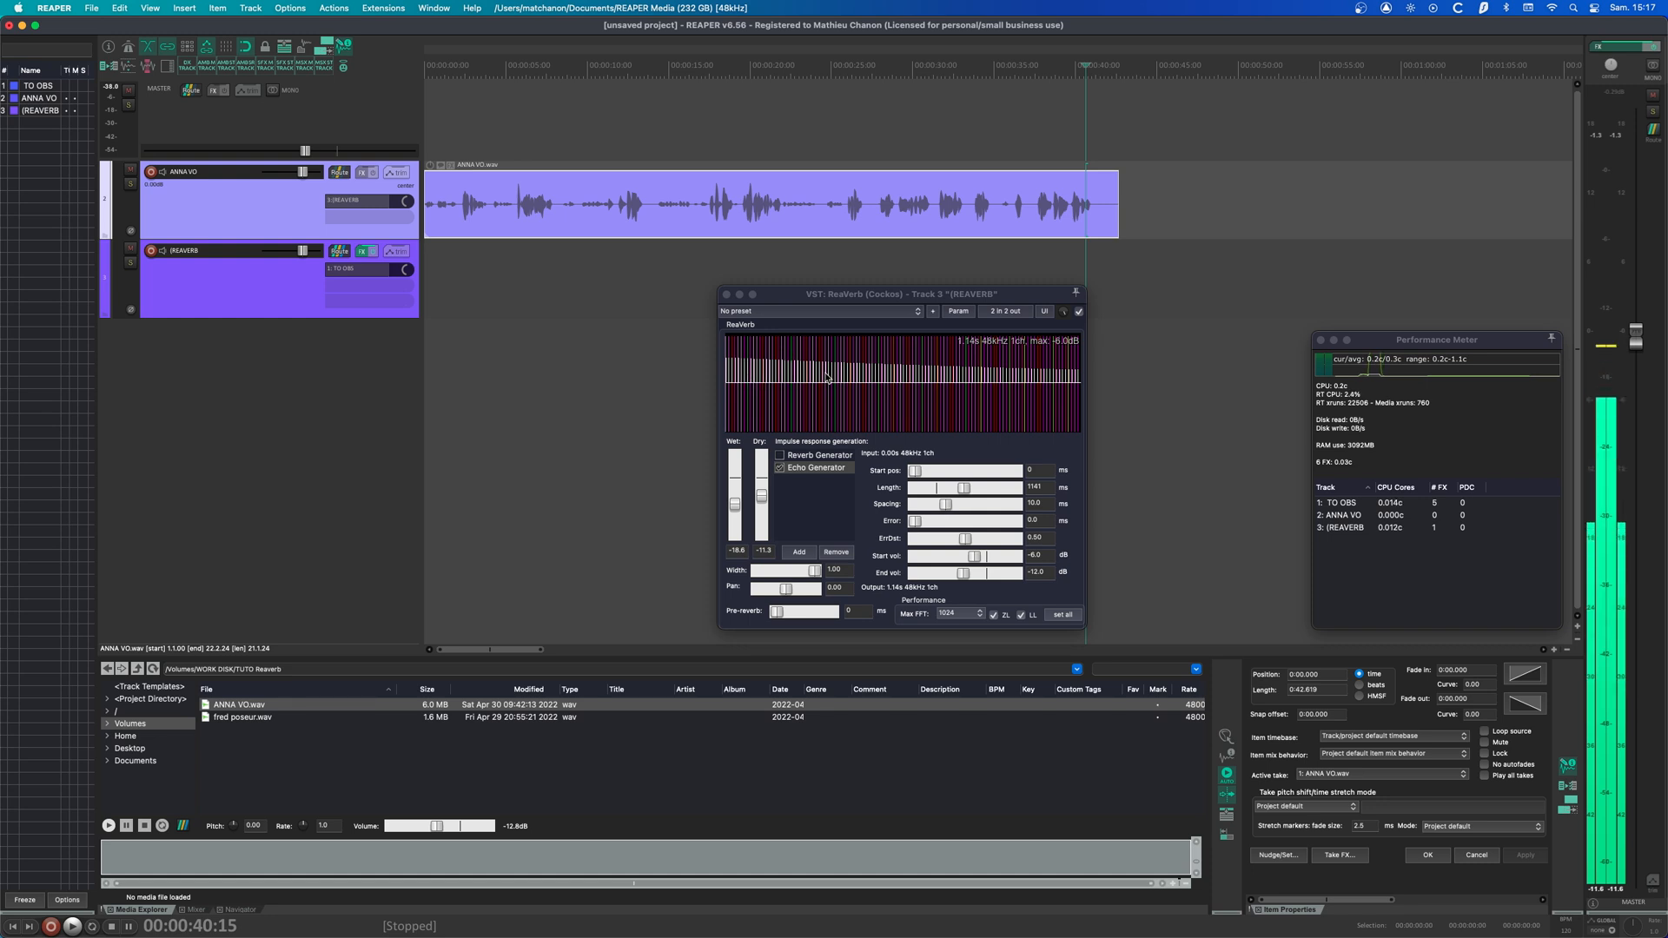
- Audition the current echo spacing, set the spacing to 20 ms, and listen again
click(945, 511)
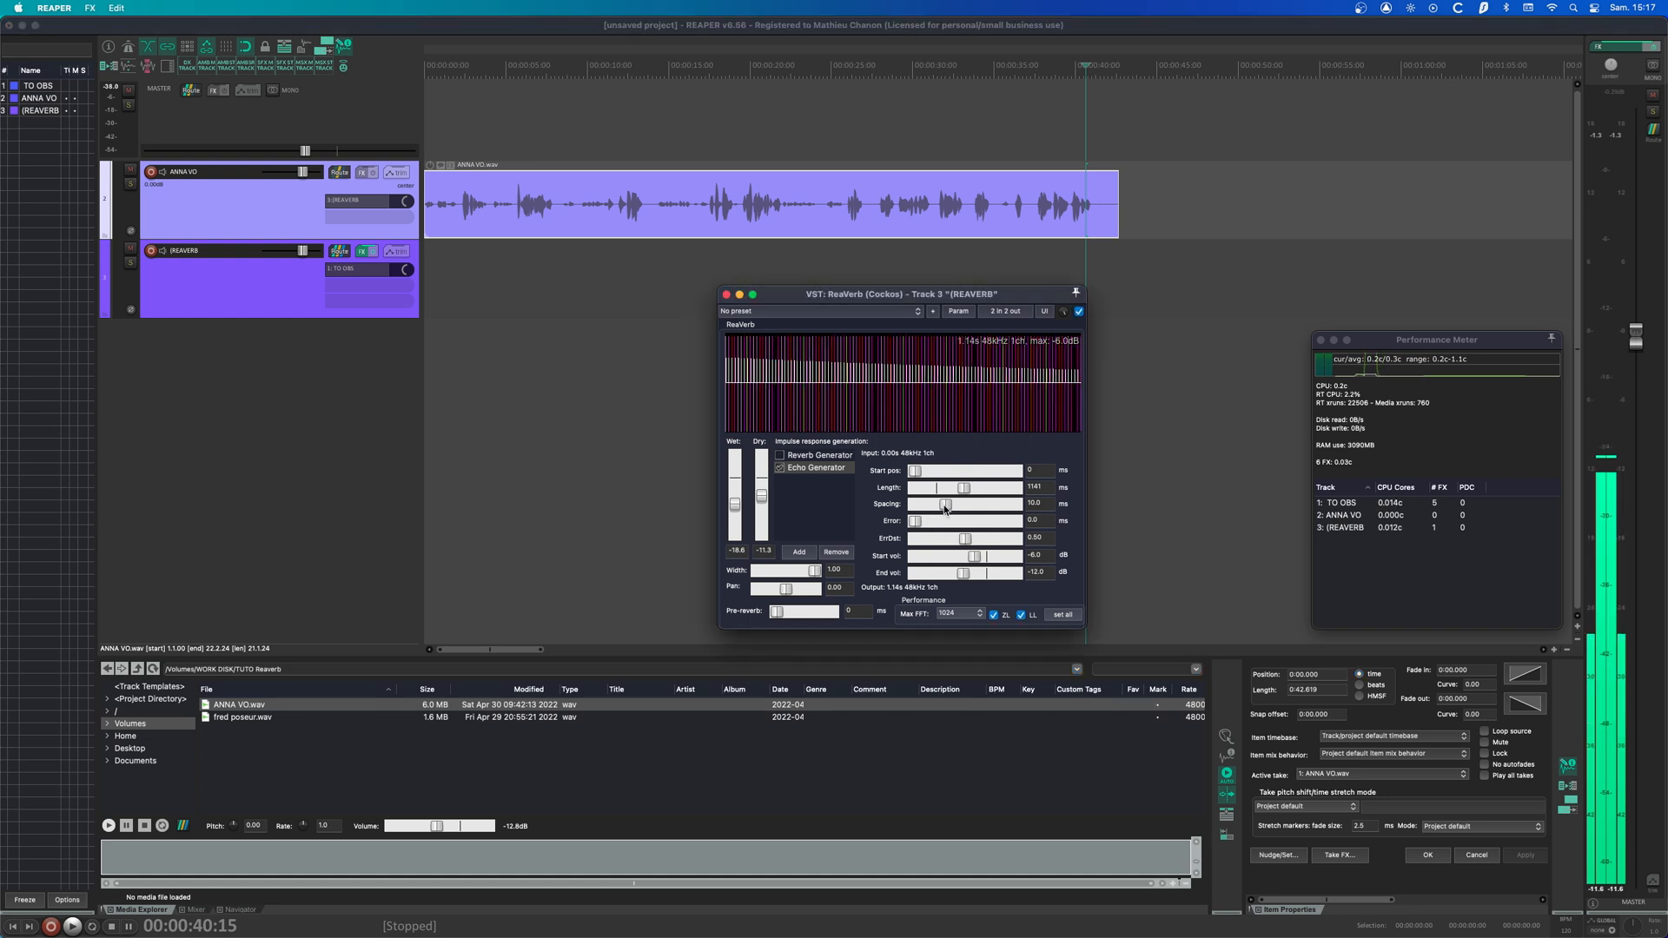
key(space)
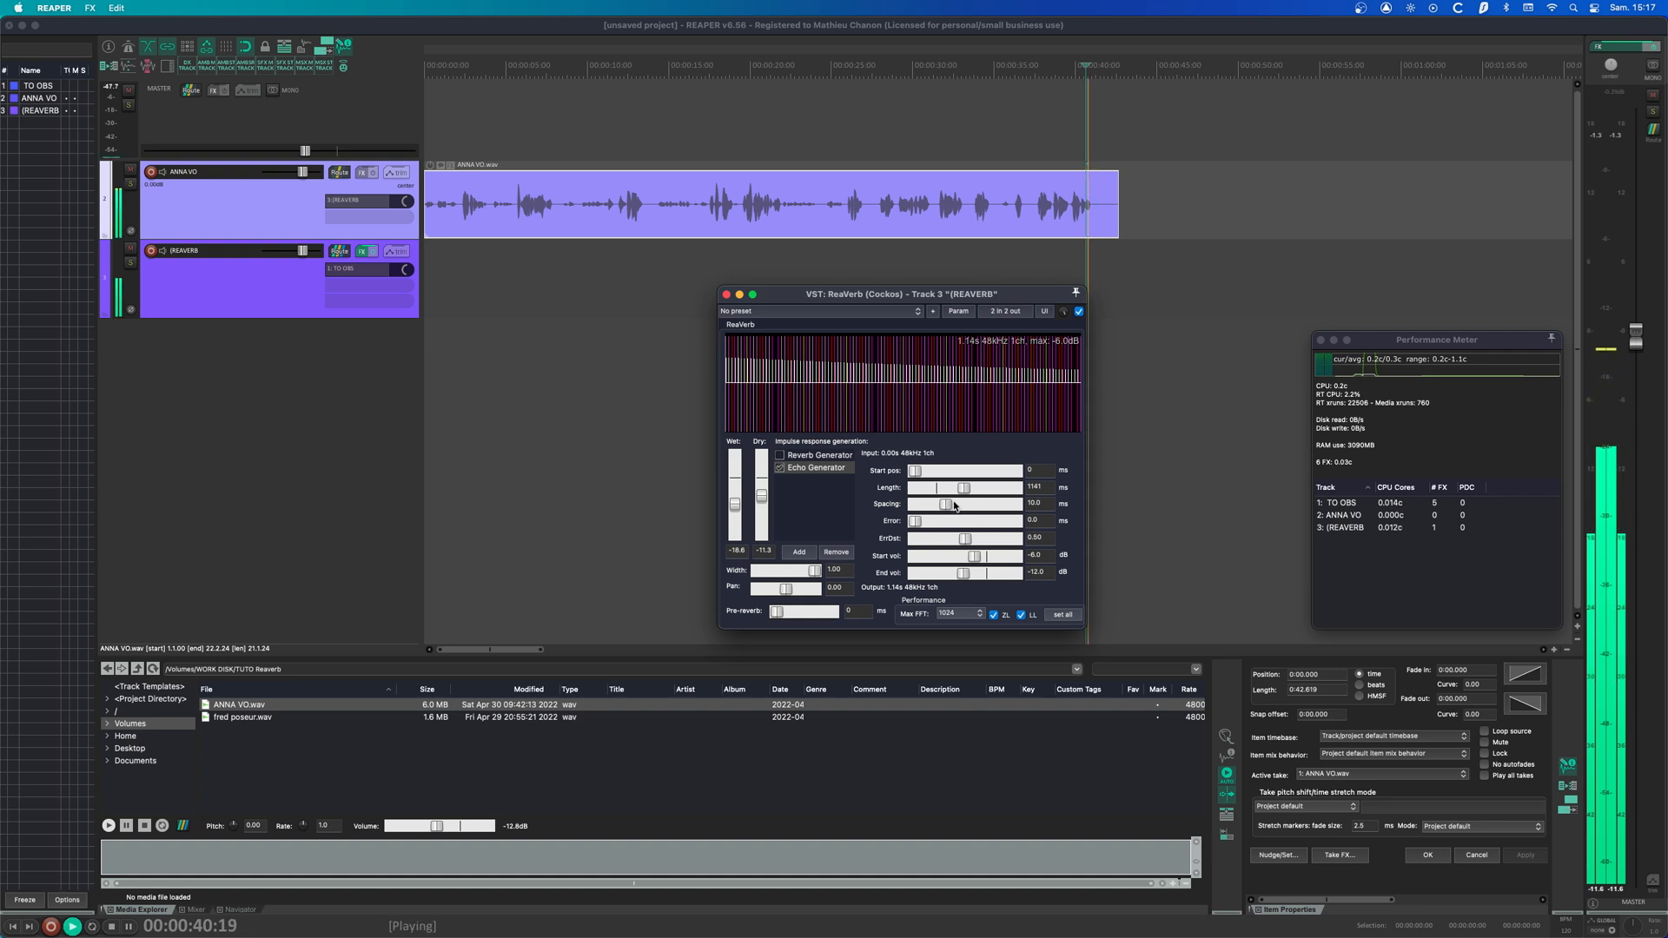
key(space)
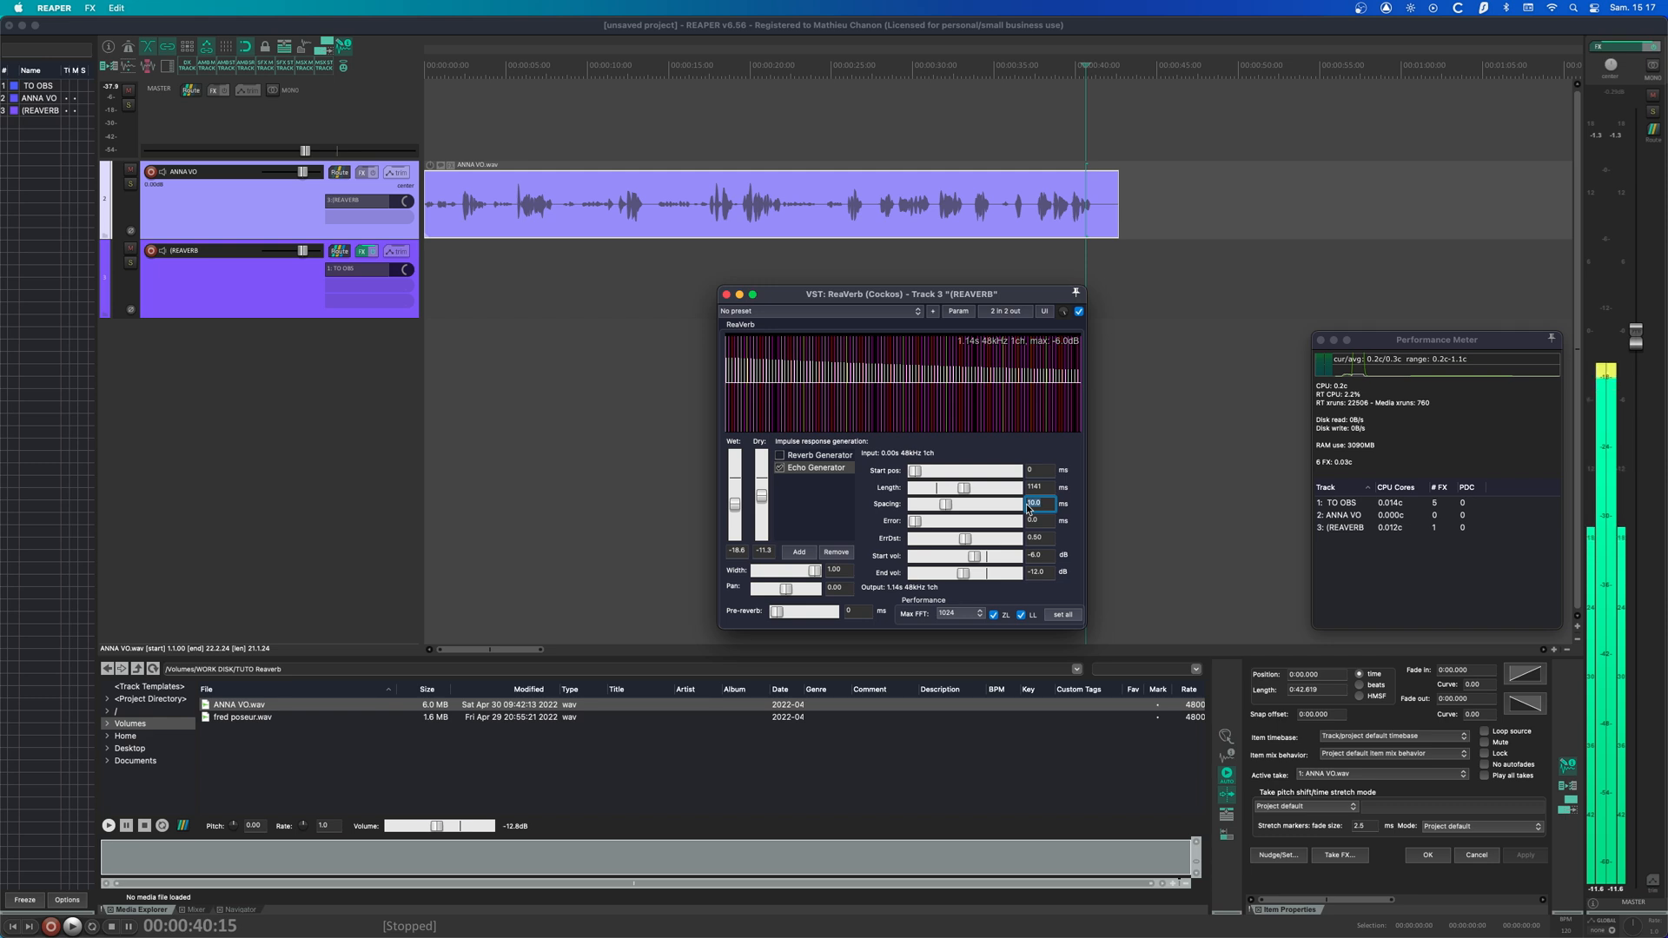
key(Return)
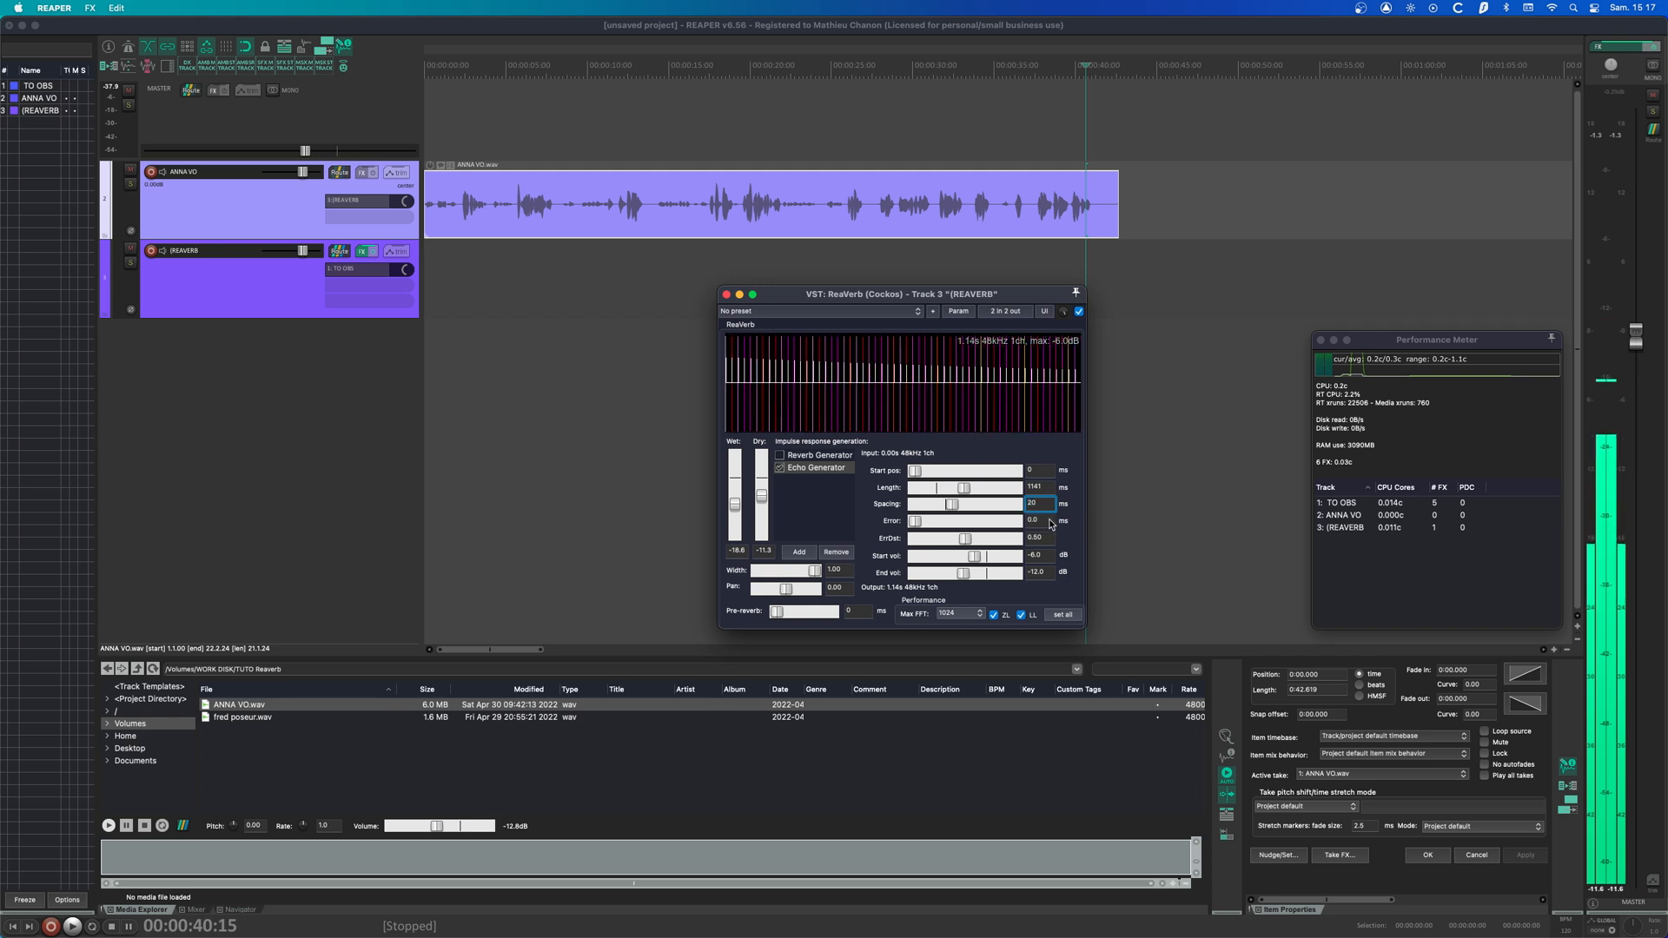
key(space)
key(space)
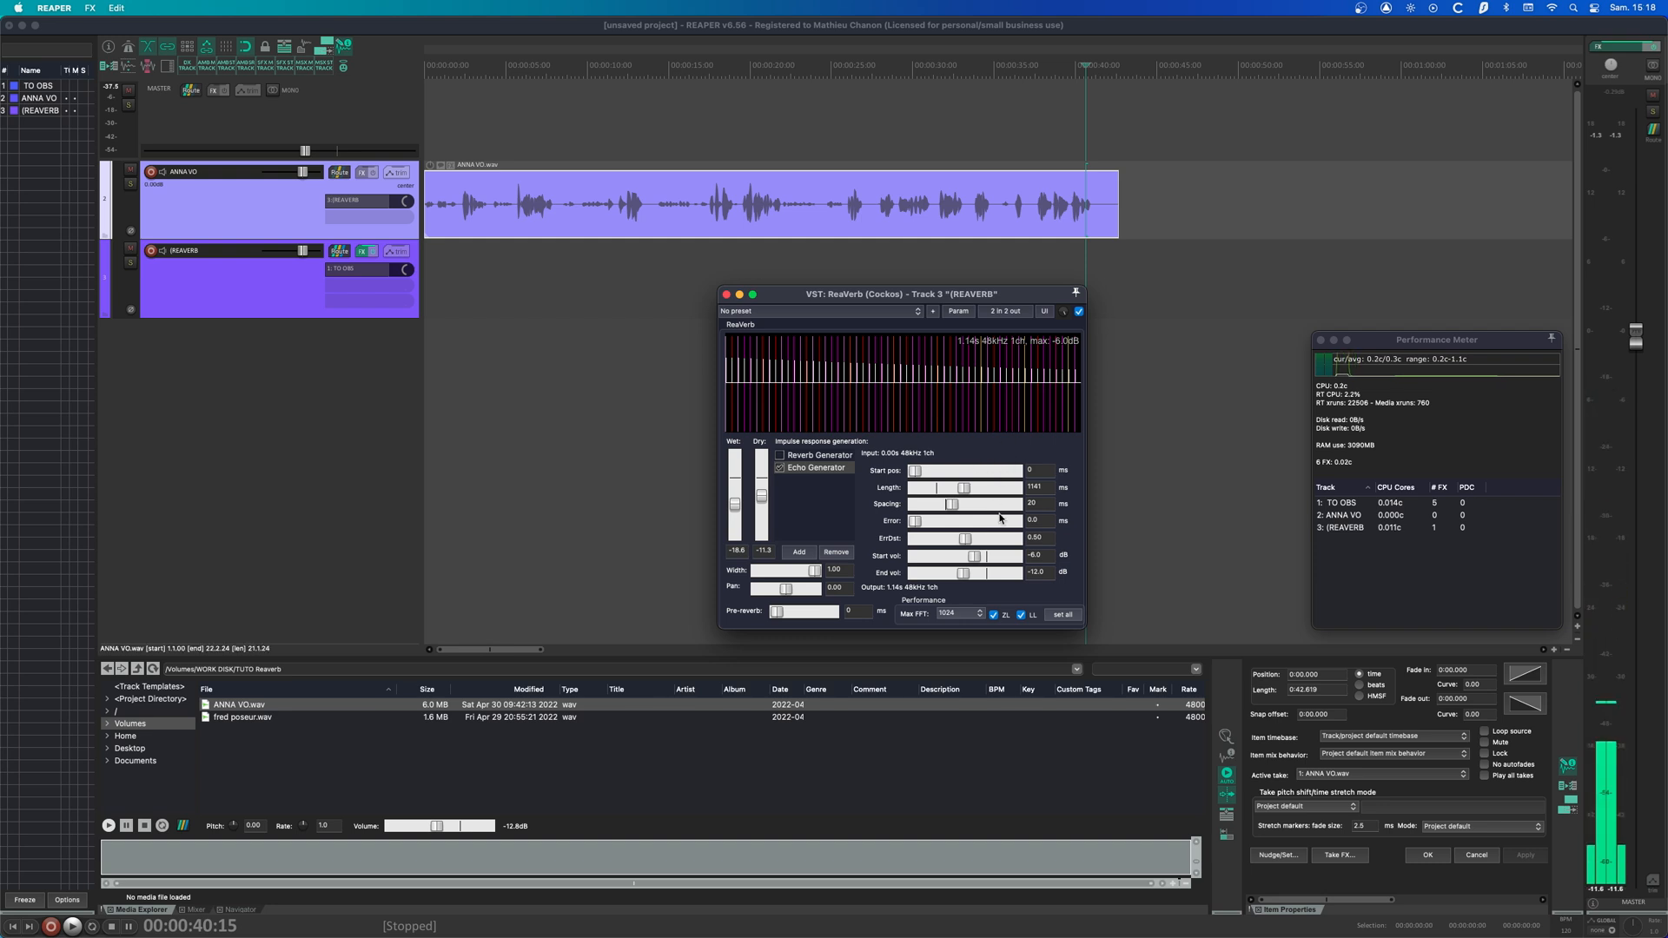
- Increase the echo spacing to about 402 ms and audition it, including from an earlier position in the clip
drag(958, 504, 986, 505)
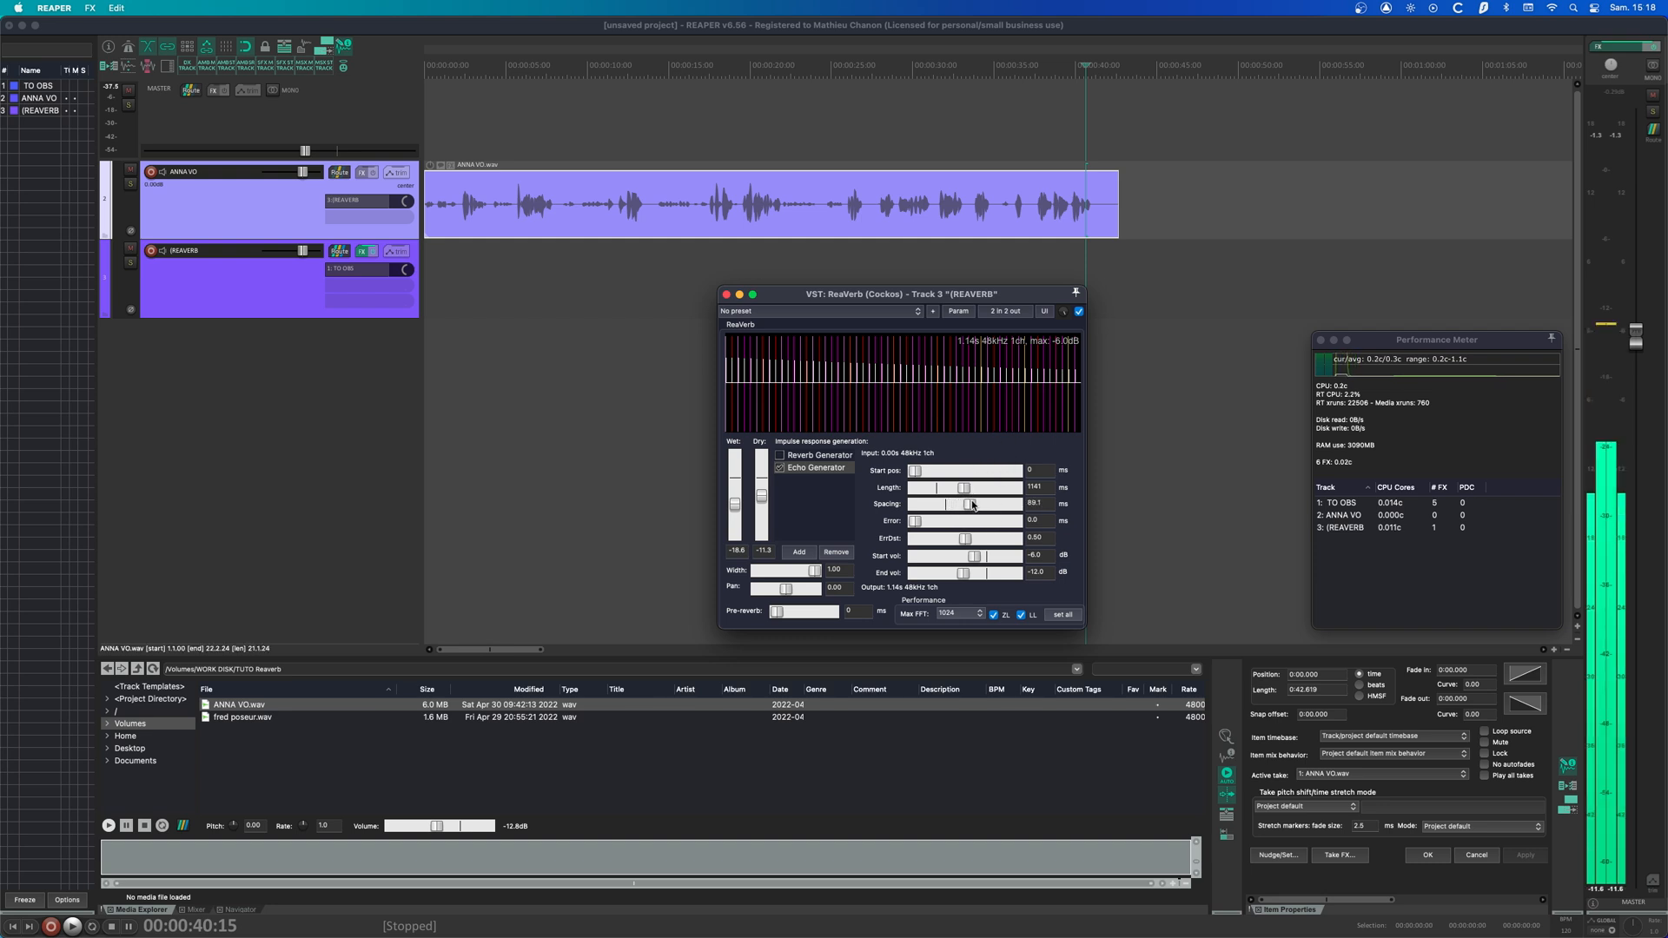
drag(986, 505, 998, 506)
key(space)
key(space)
click(1014, 213)
key(space)
key(space)
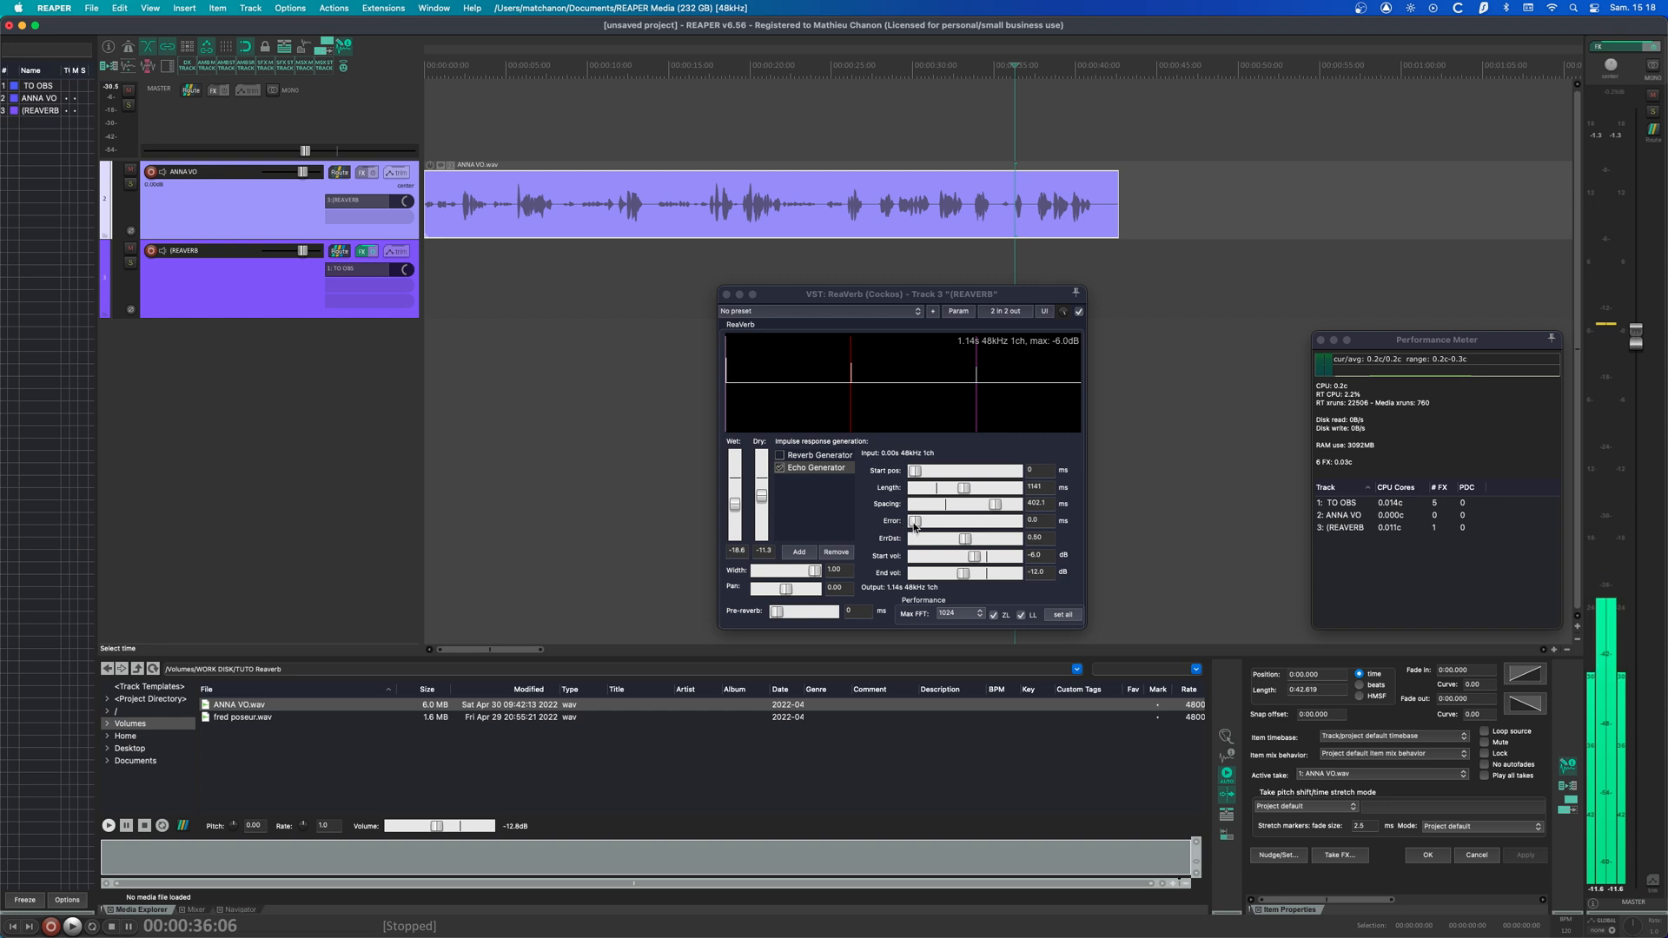
- Set the Echo Generator's error to about 25 ms and audition the irregular echoes
drag(915, 521, 983, 522)
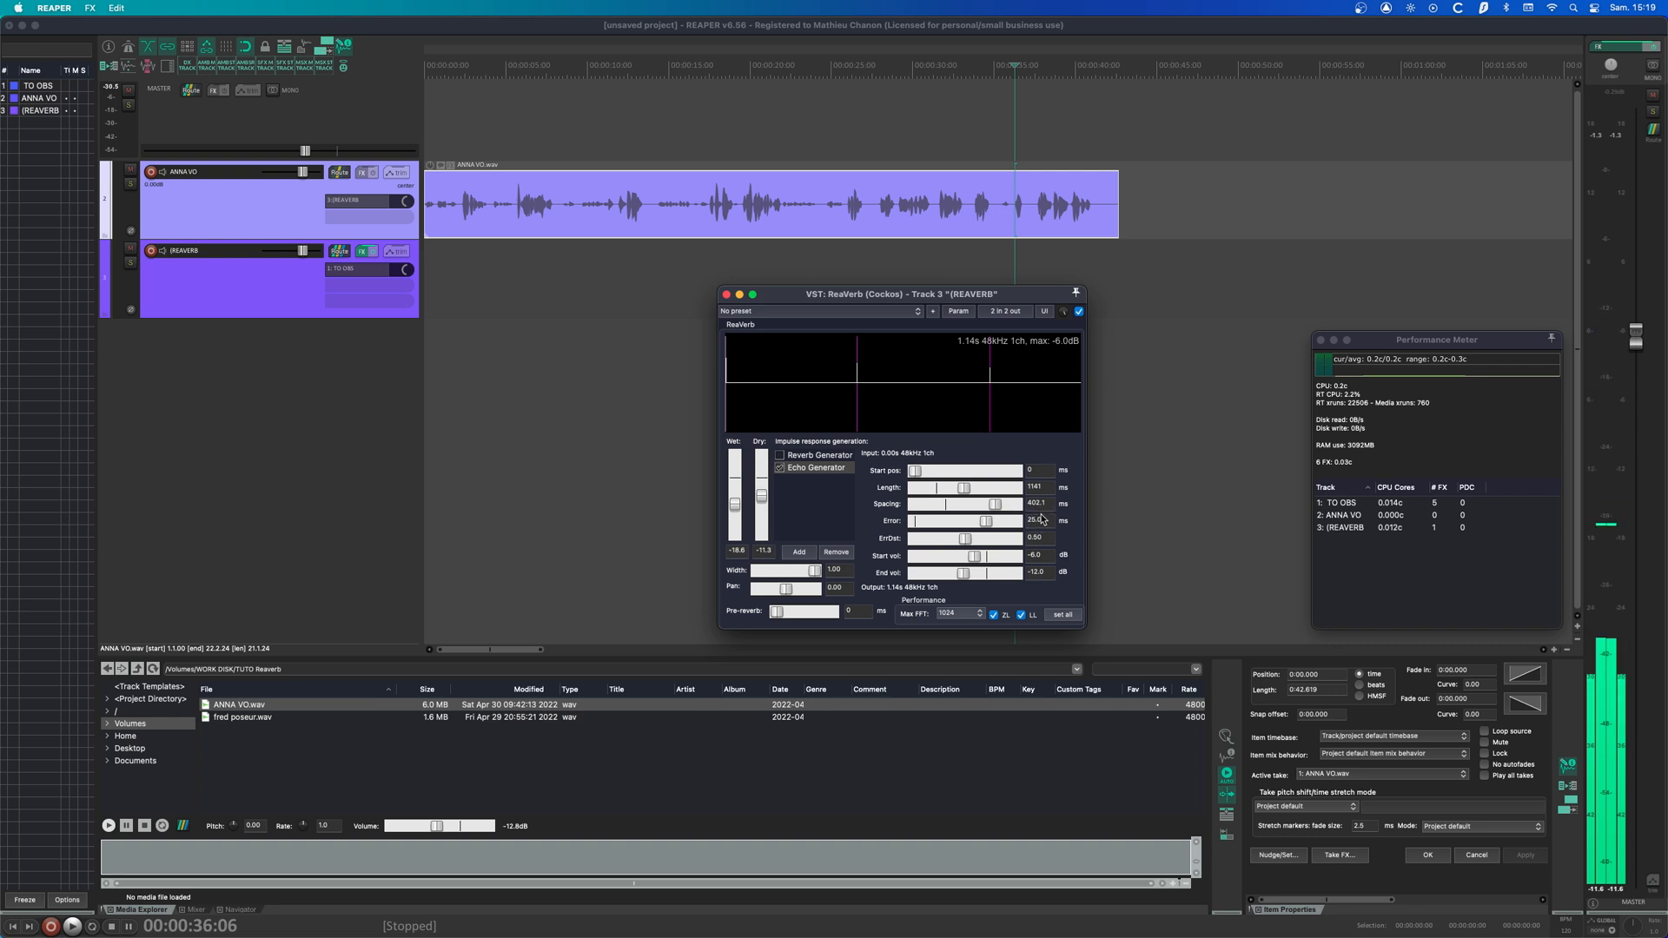
key(space)
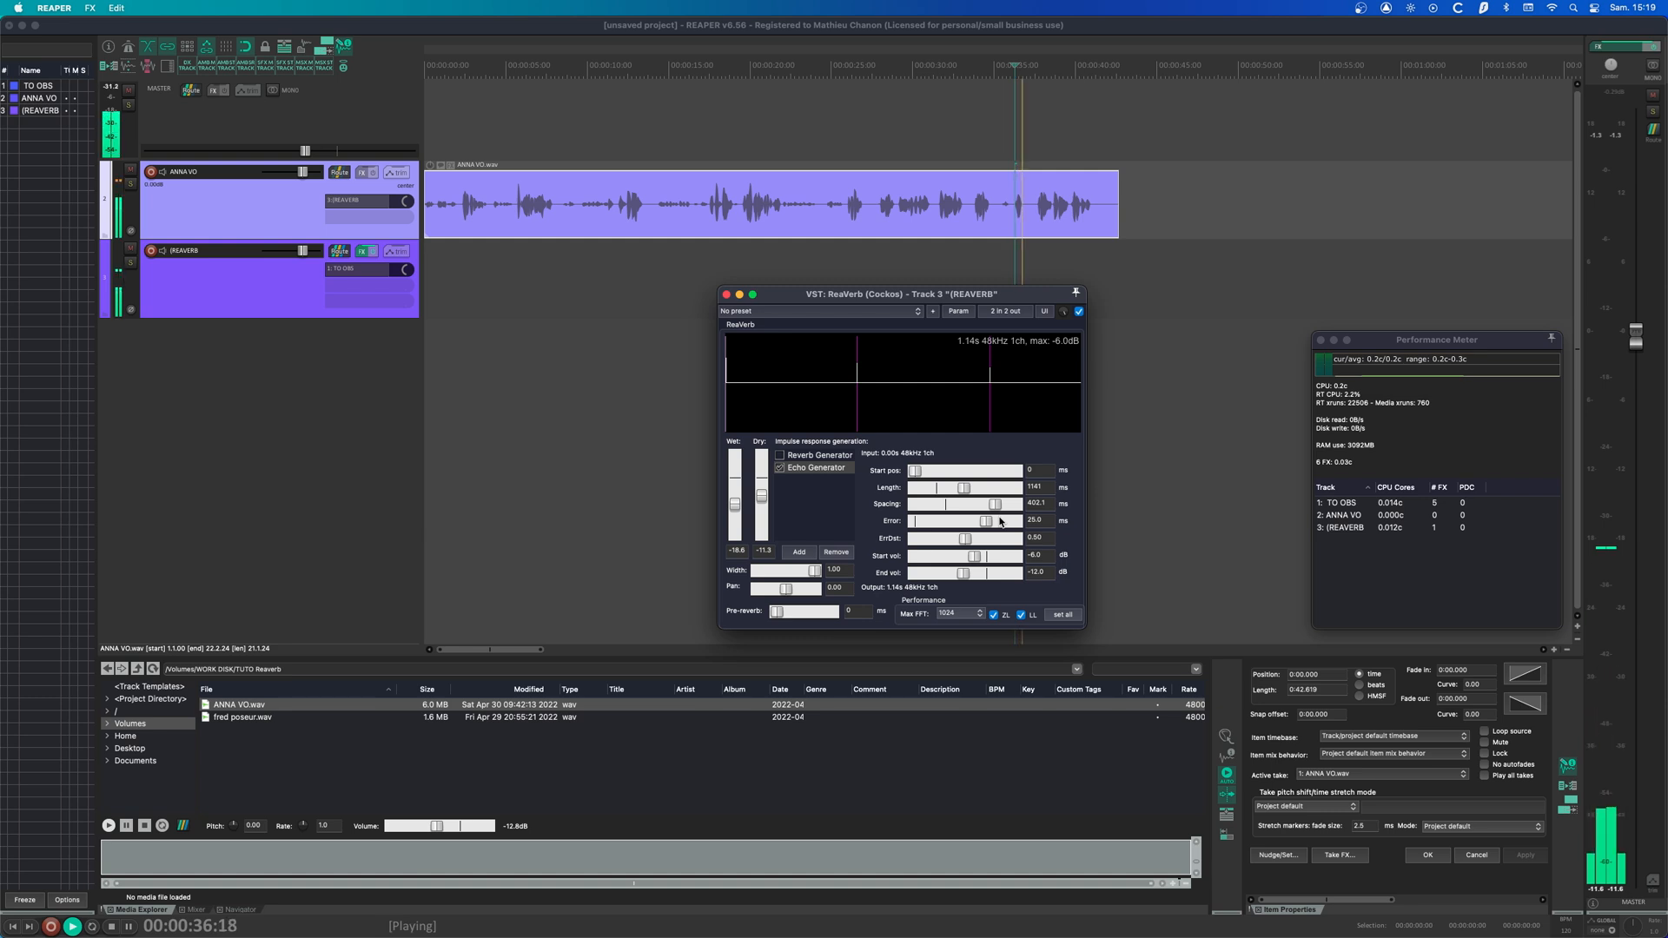
key(space)
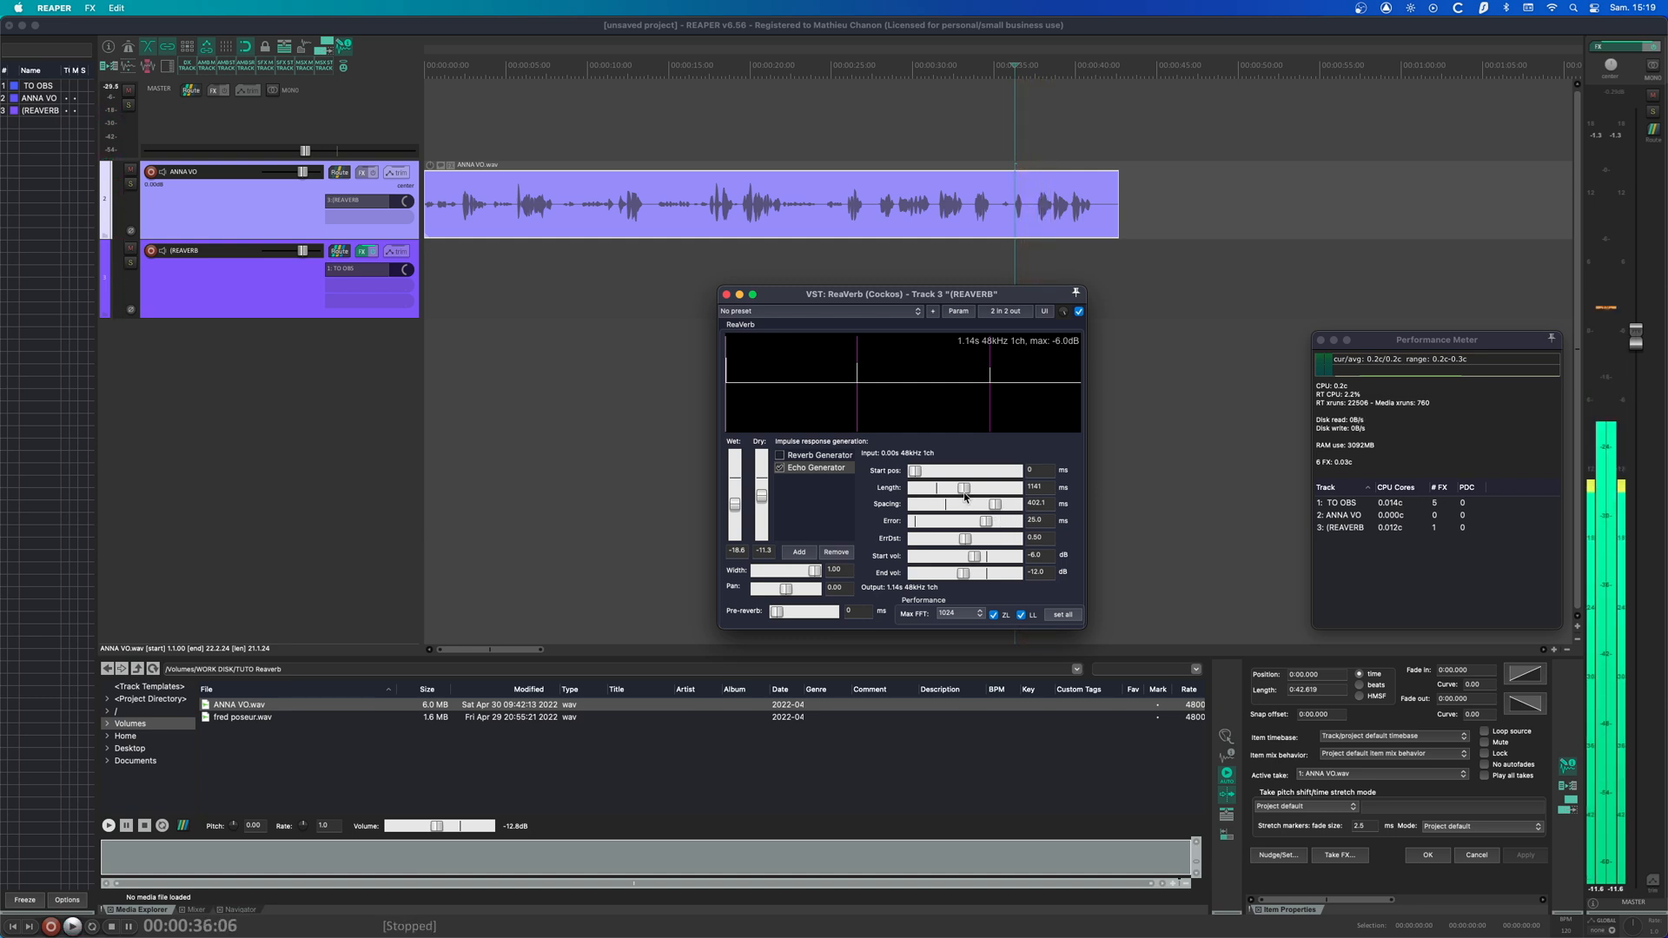
- Lengthen the echo to about 3117 ms, lower the error to its minimum, and audition the regular repeats
drag(964, 489, 985, 491)
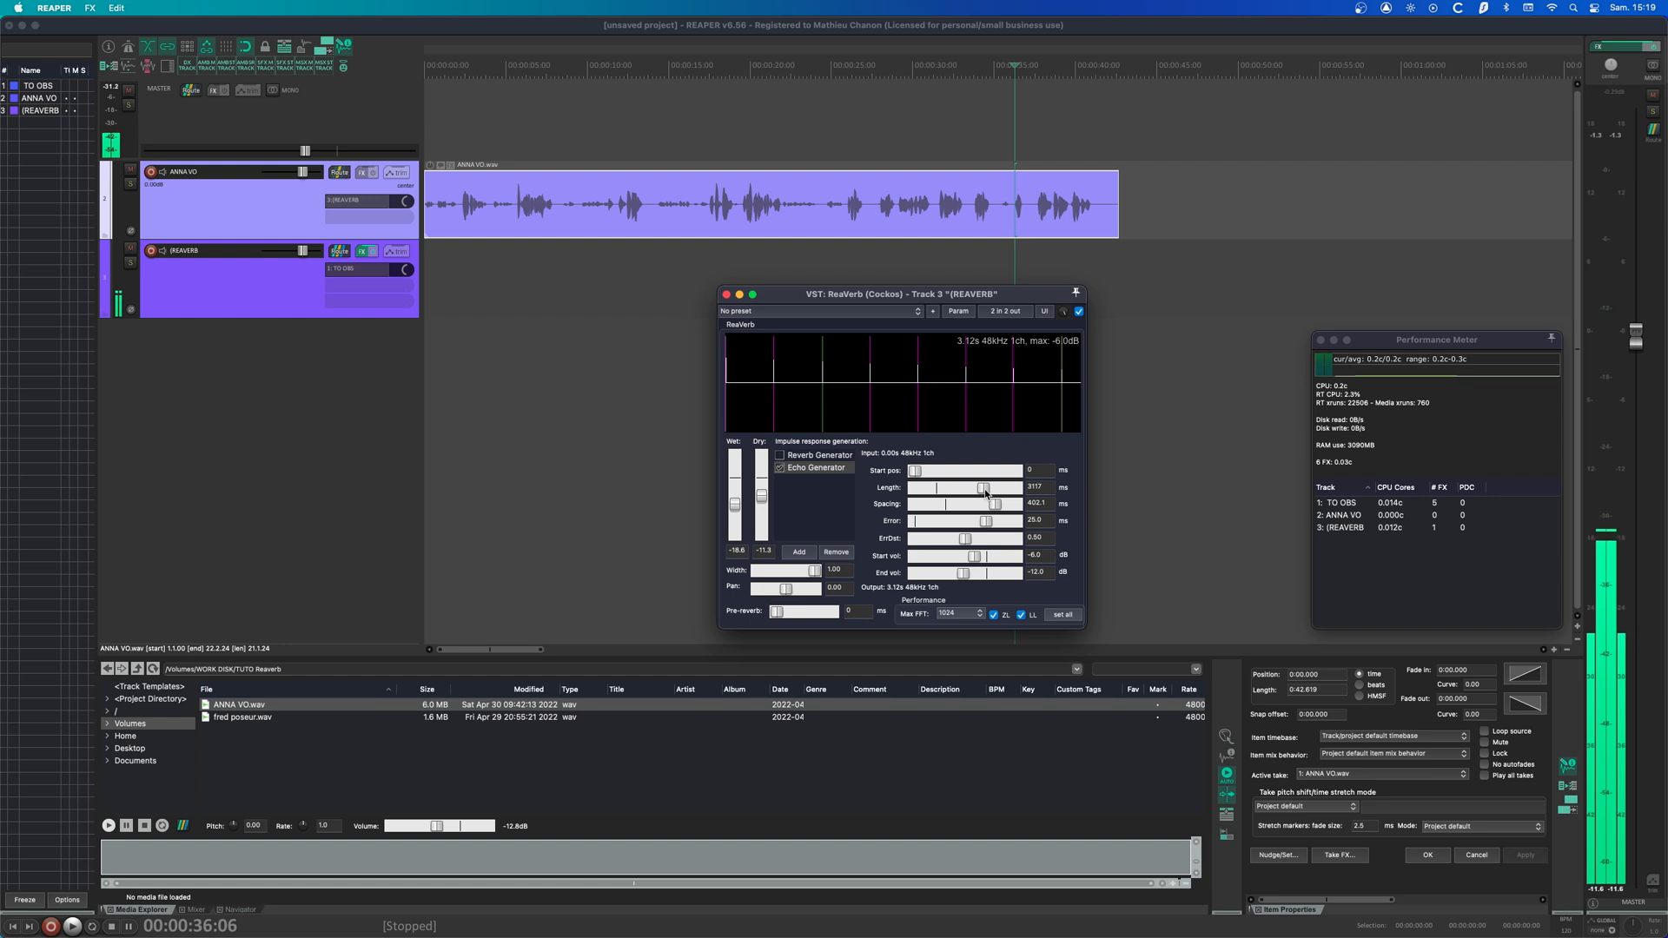
drag(993, 525, 917, 526)
key(space)
key(space)
- Raise the echo error to 100 ms and audition it, then sweep it down to 0.8 ms and back to 100 ms
drag(973, 526, 1018, 524)
key(space)
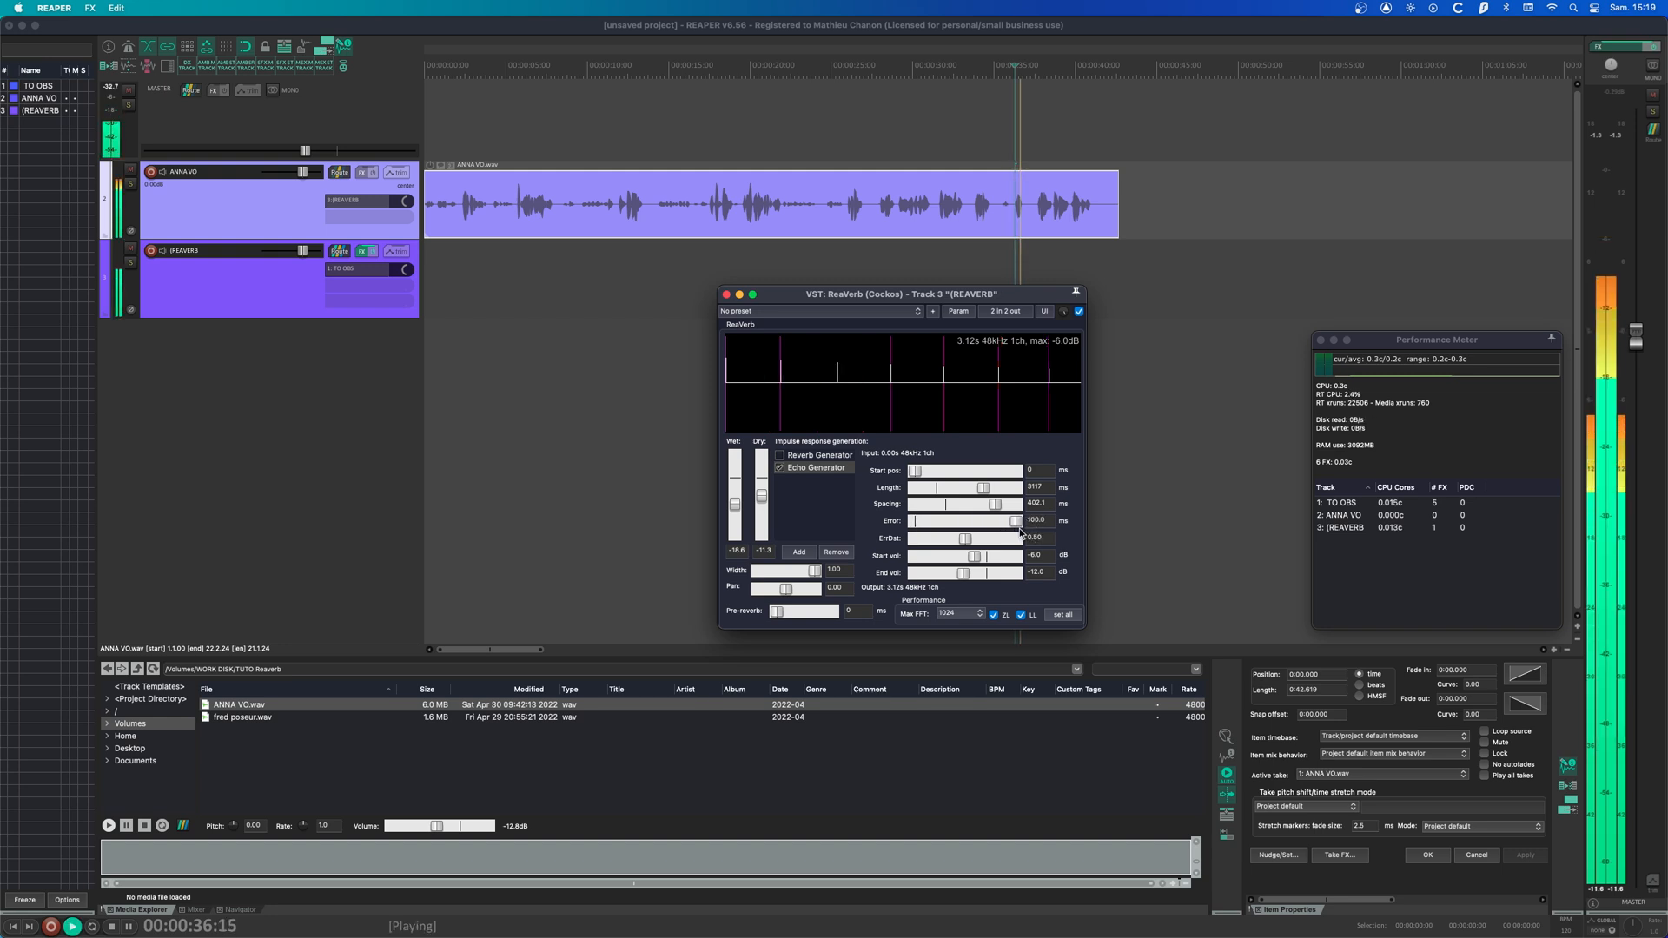
key(space)
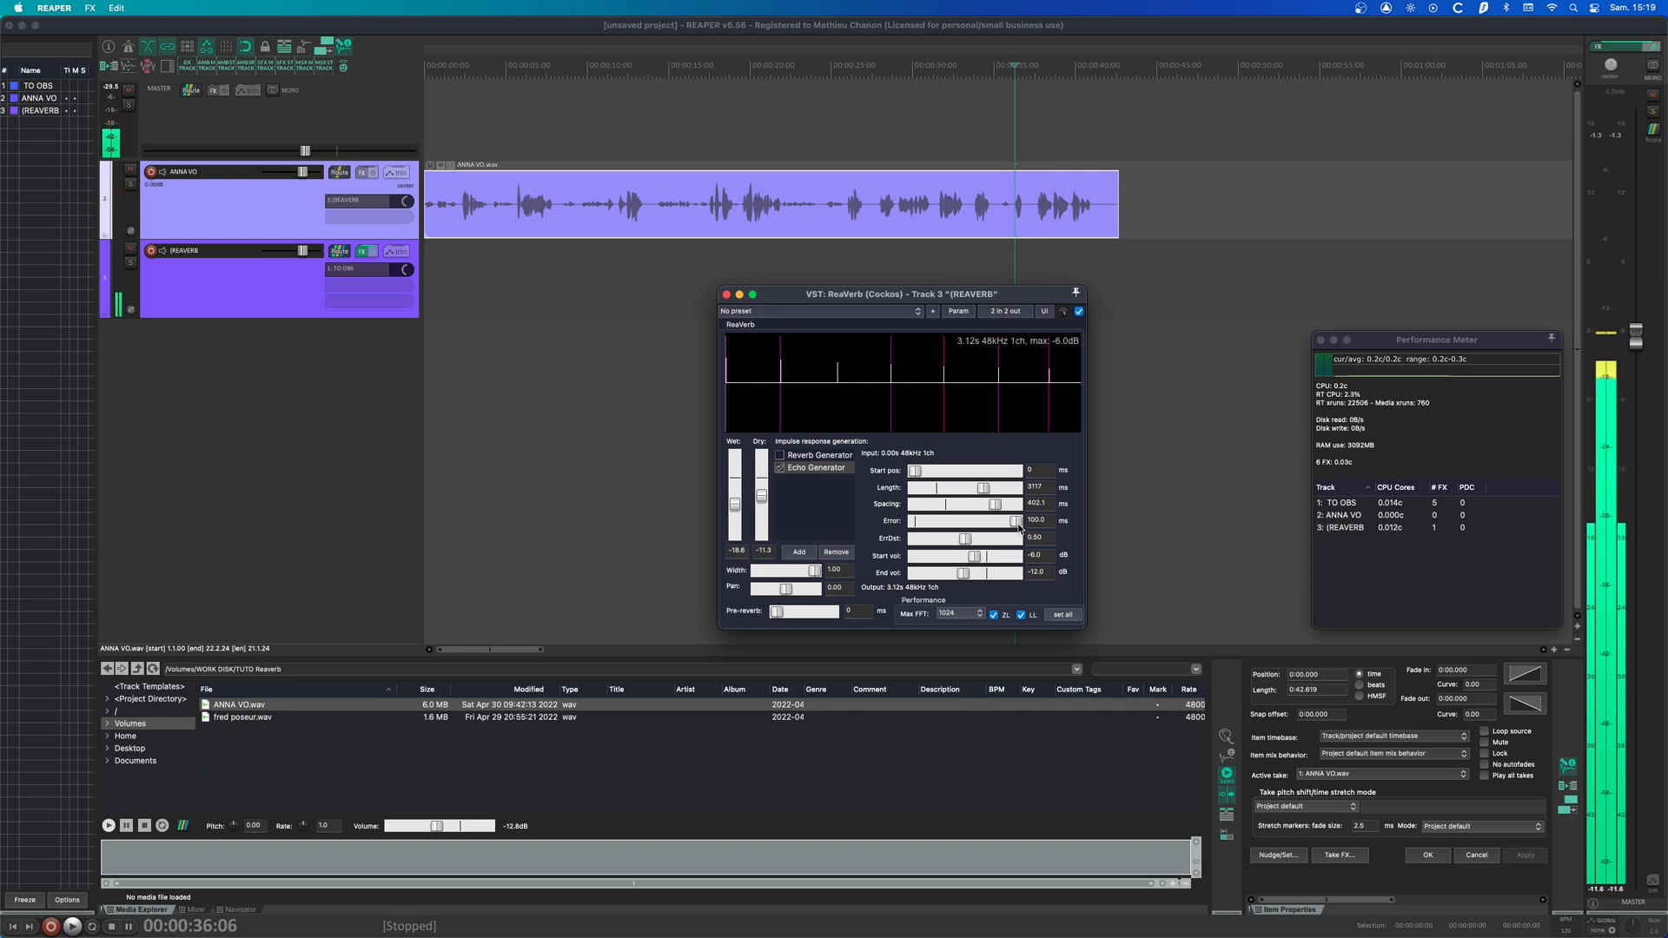
drag(1018, 525, 946, 525)
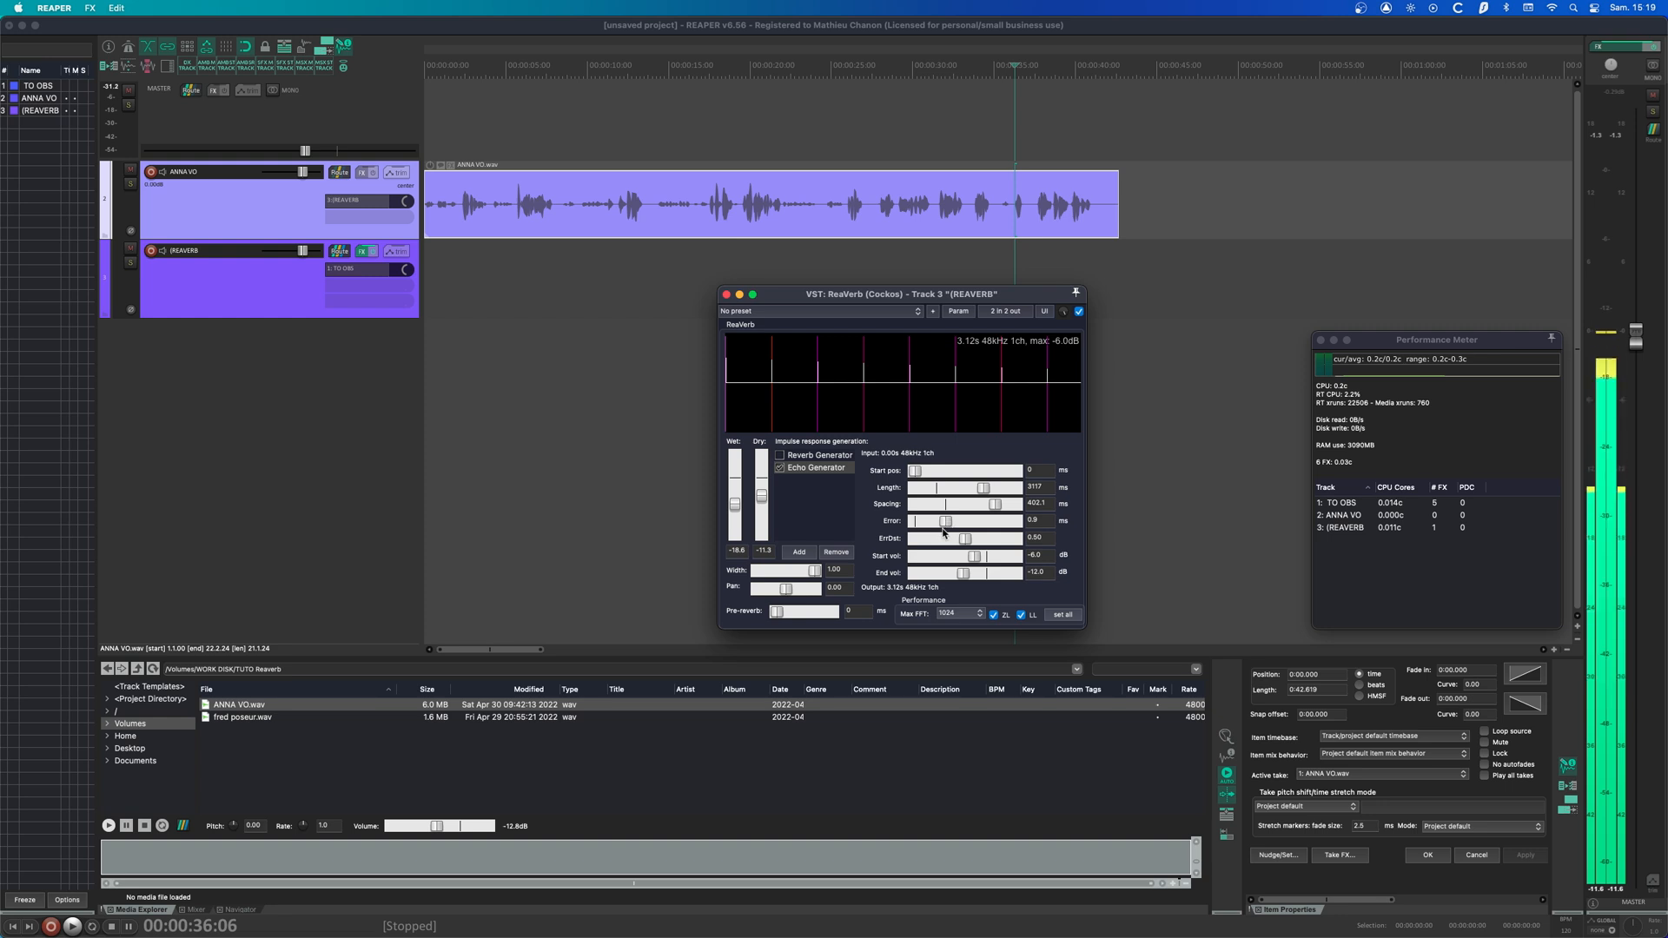
drag(979, 526, 996, 526)
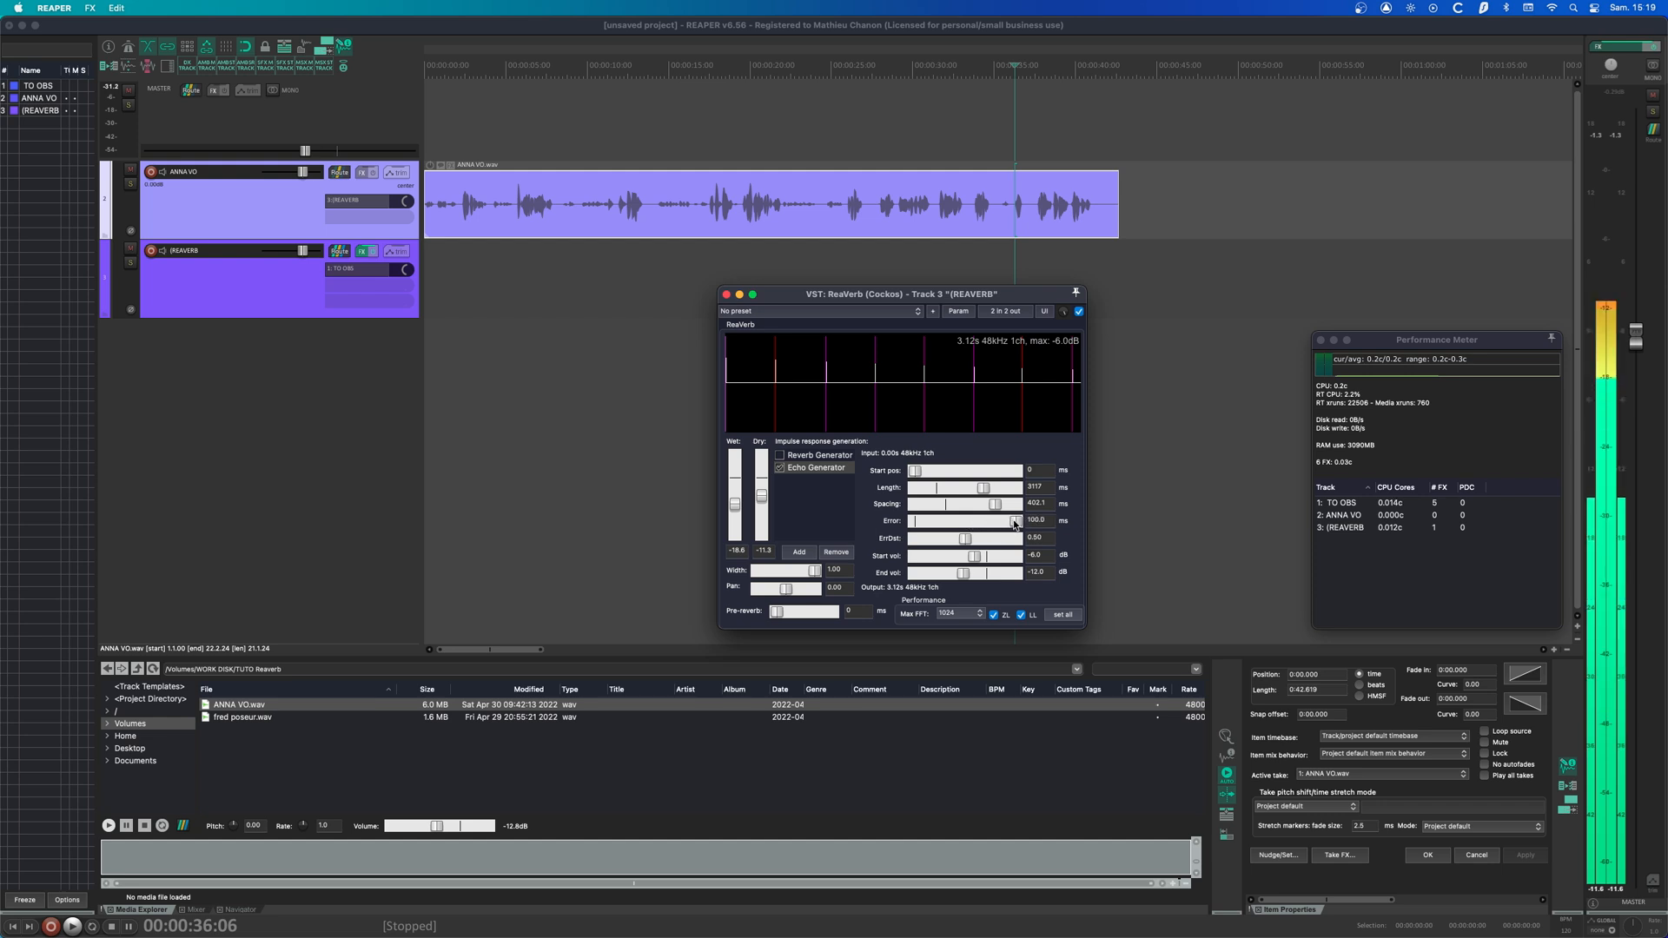
- Raise the error distribution (ErrDst) to 1.00, auditioning the echoes along the way
drag(964, 538, 1005, 540)
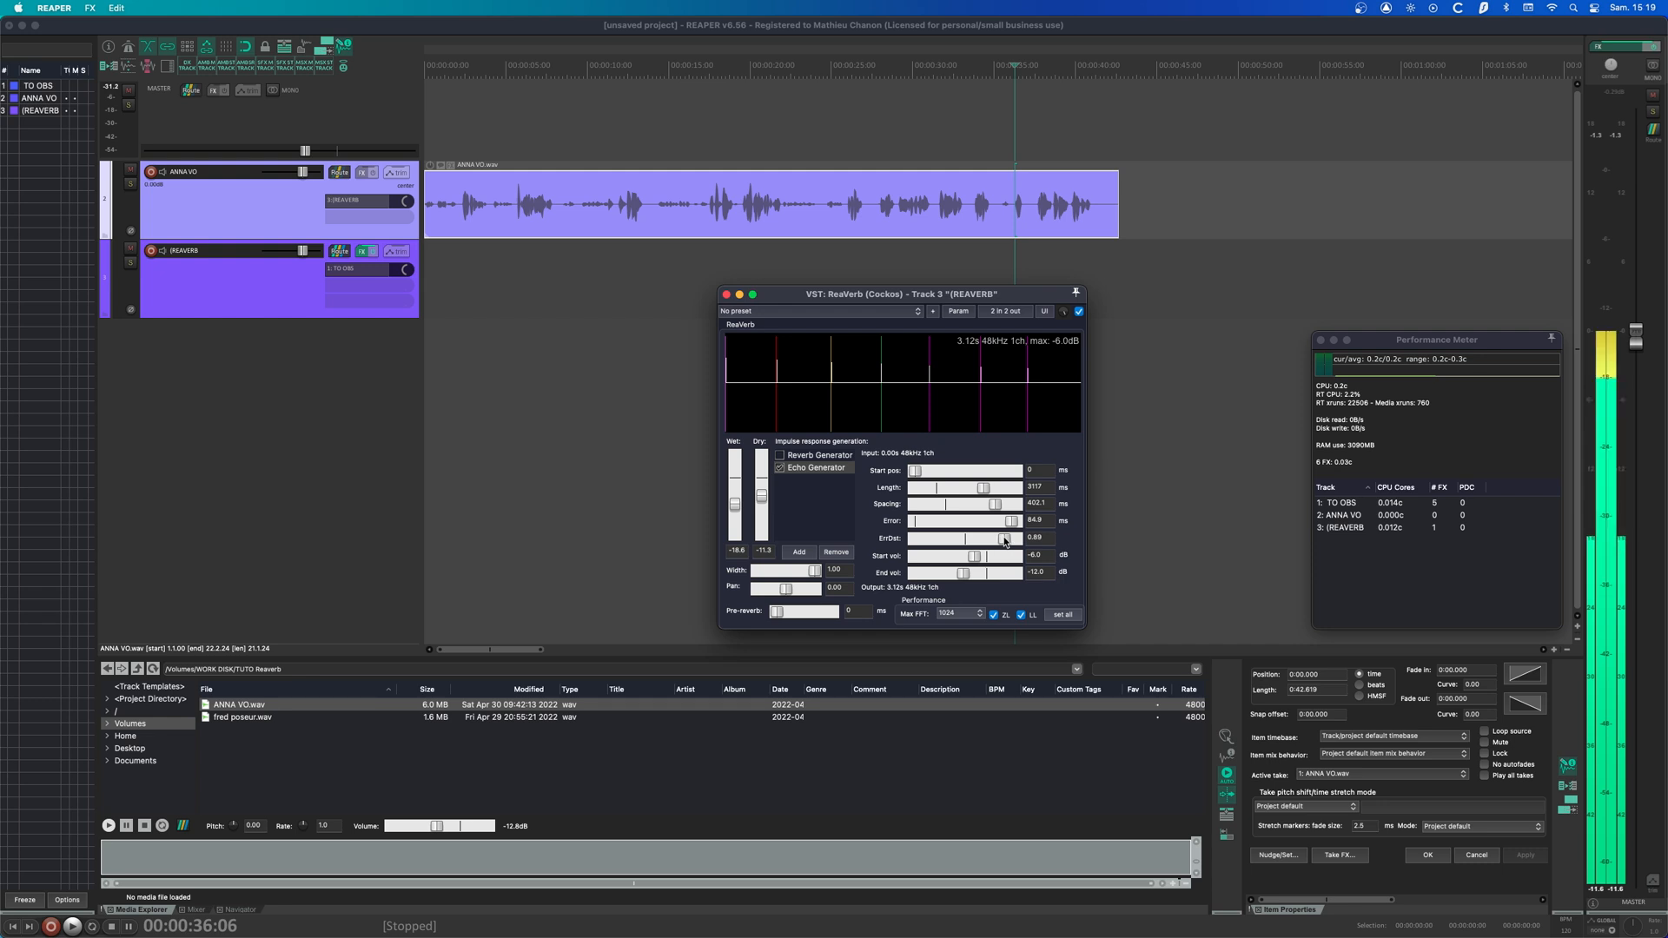
key(space)
key(space)
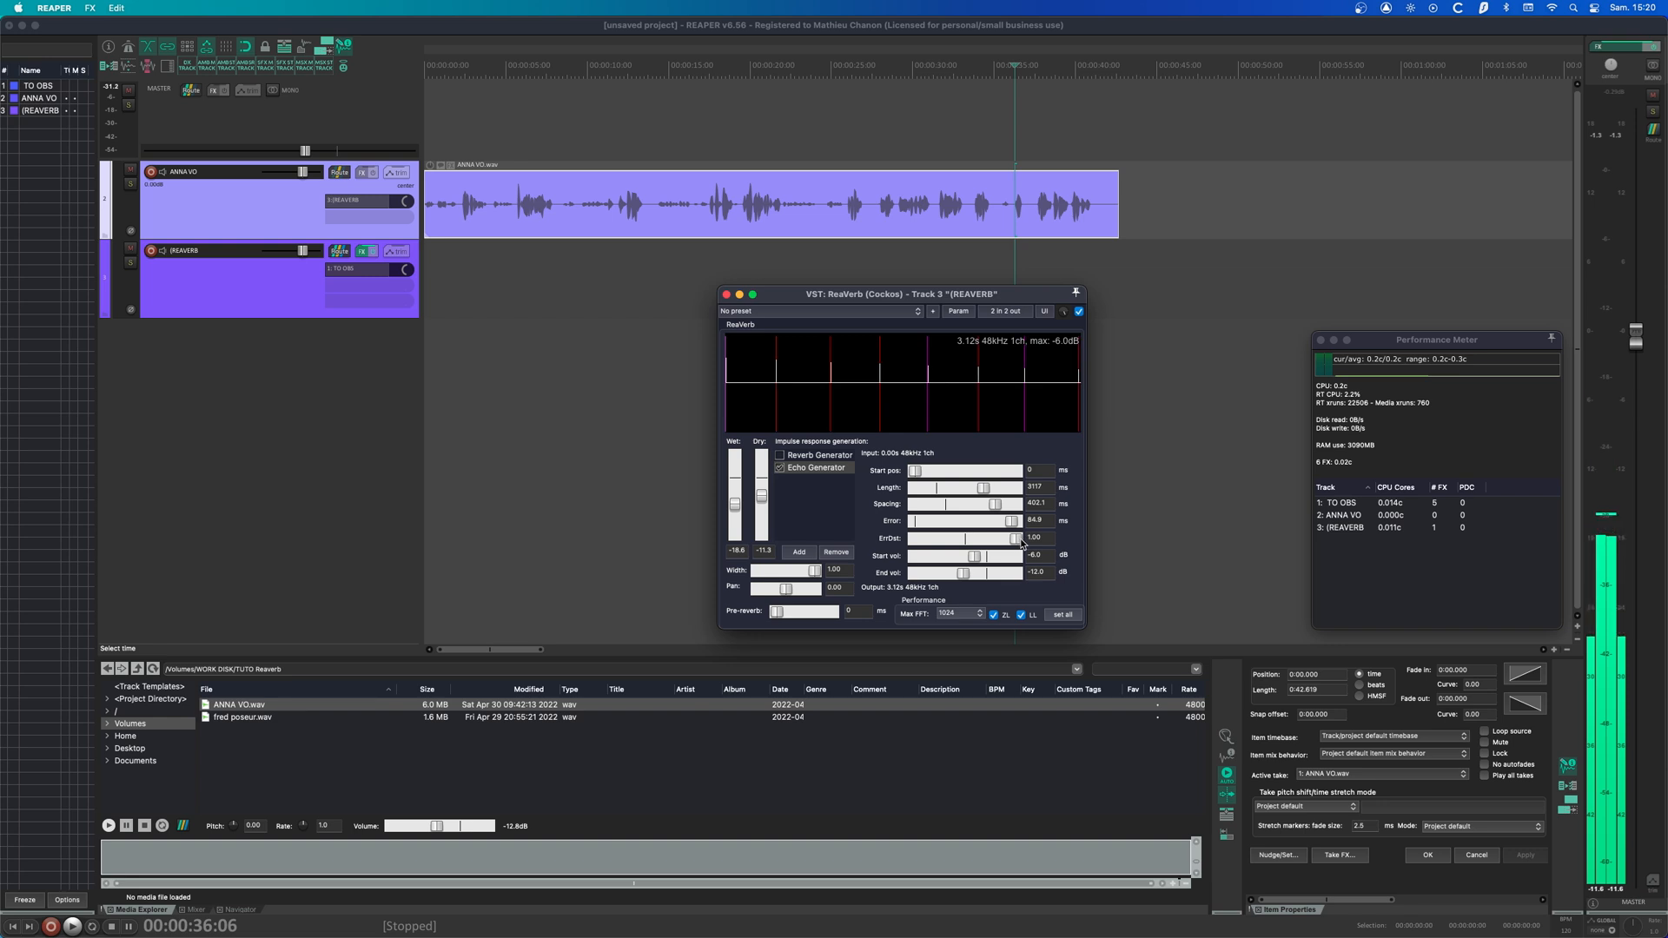
key(space)
key(space)
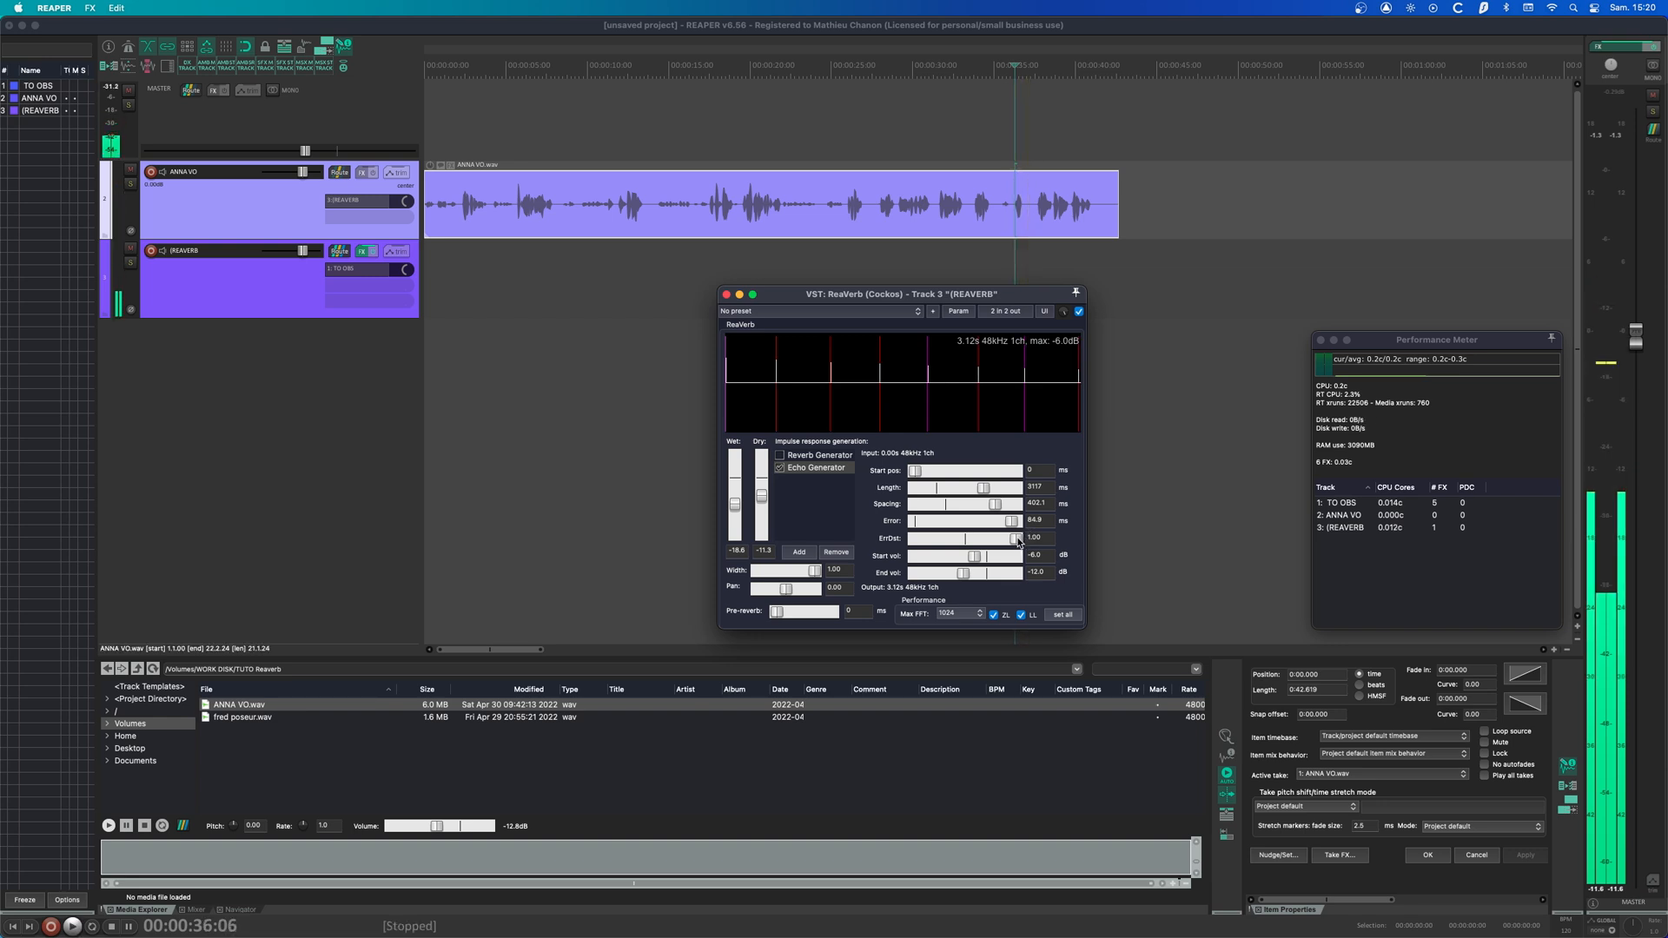
- Set the error distribution (ErrDst) to 0.00, audition it, and lower the error to about 50 ms
drag(1016, 538, 907, 541)
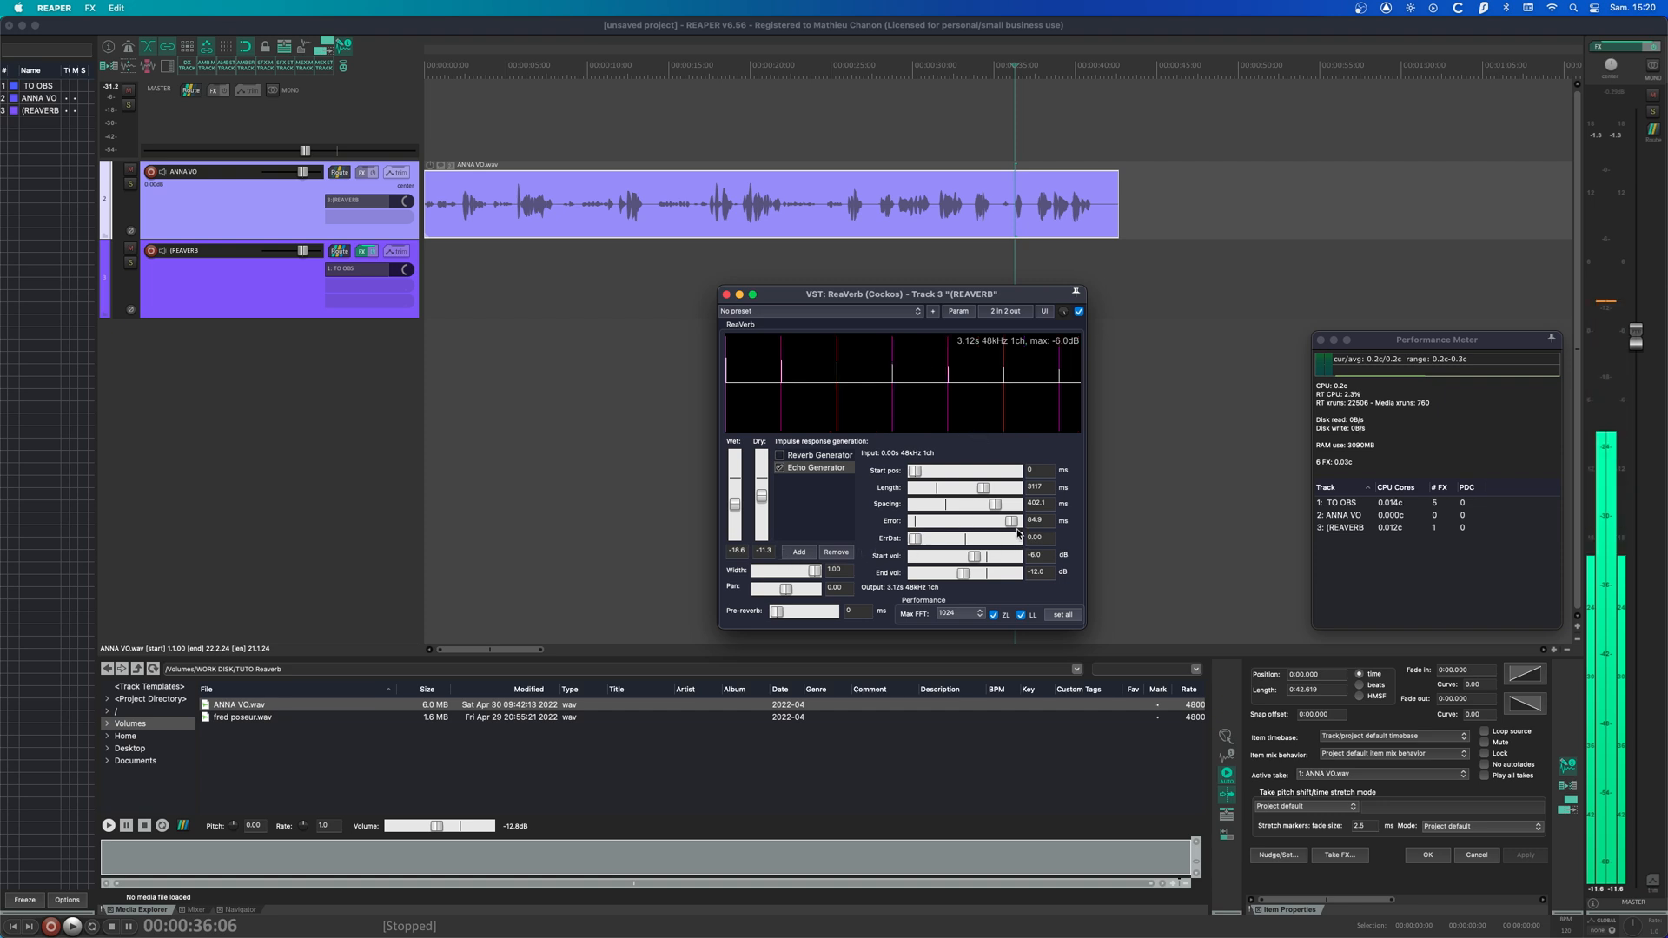
key(space)
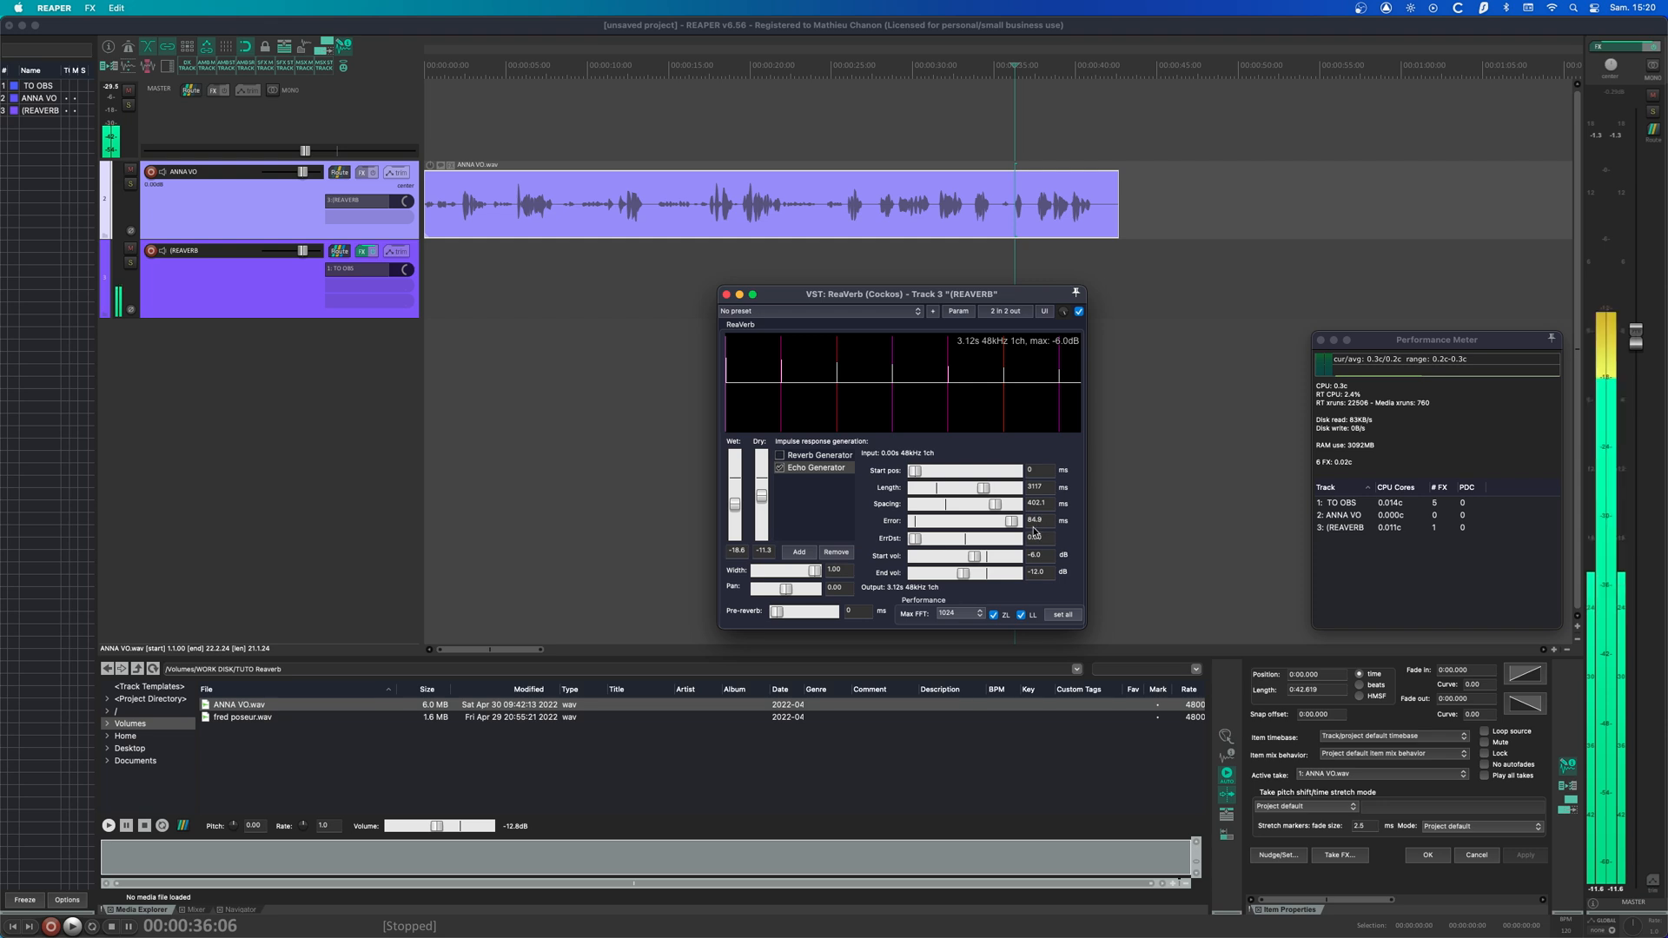
drag(1011, 522, 908, 560)
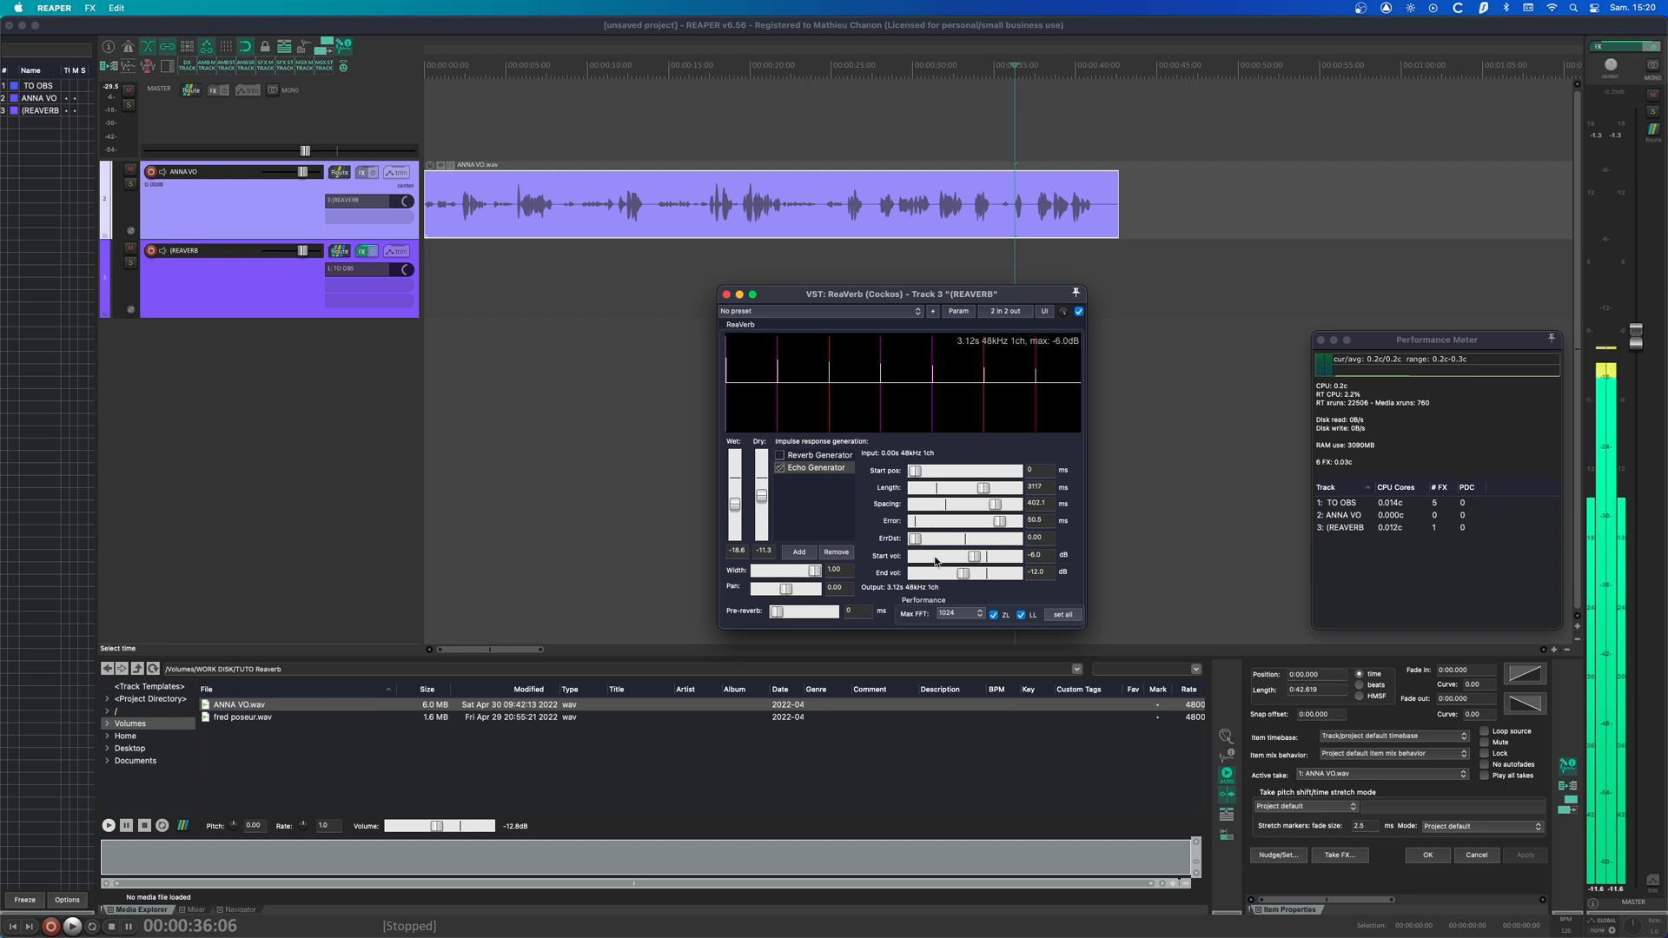
- Set the echo's start volume to 0.5 dB and its end volume to -inf, auditioning the fading echoes
drag(974, 556, 988, 564)
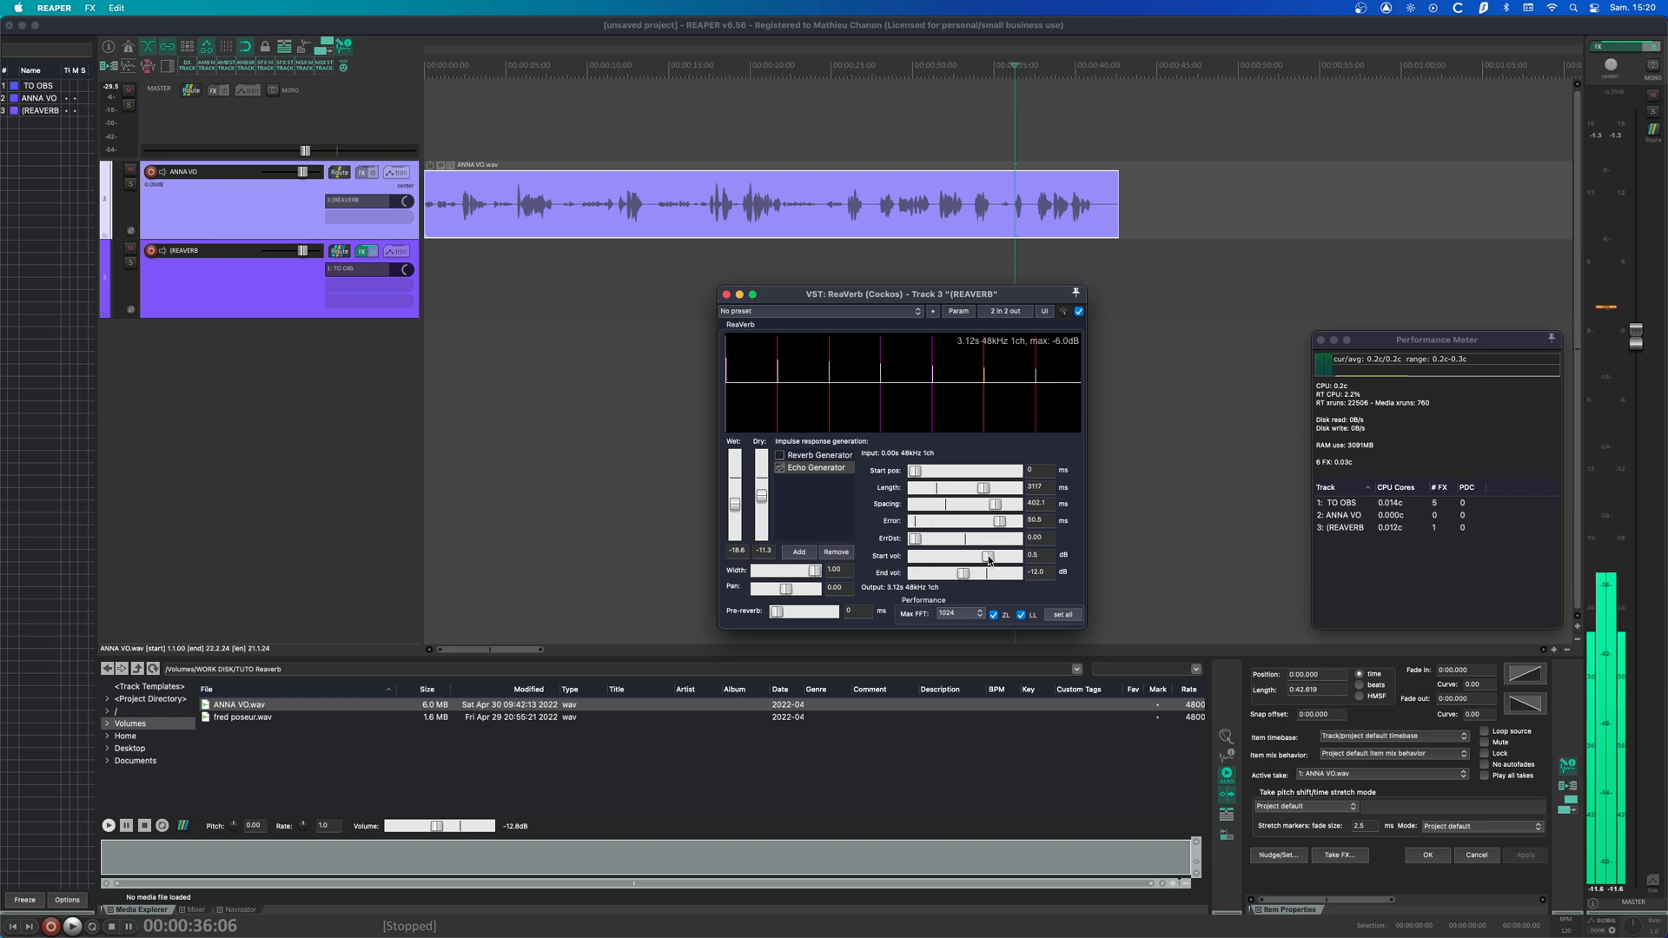
key(space)
key(space)
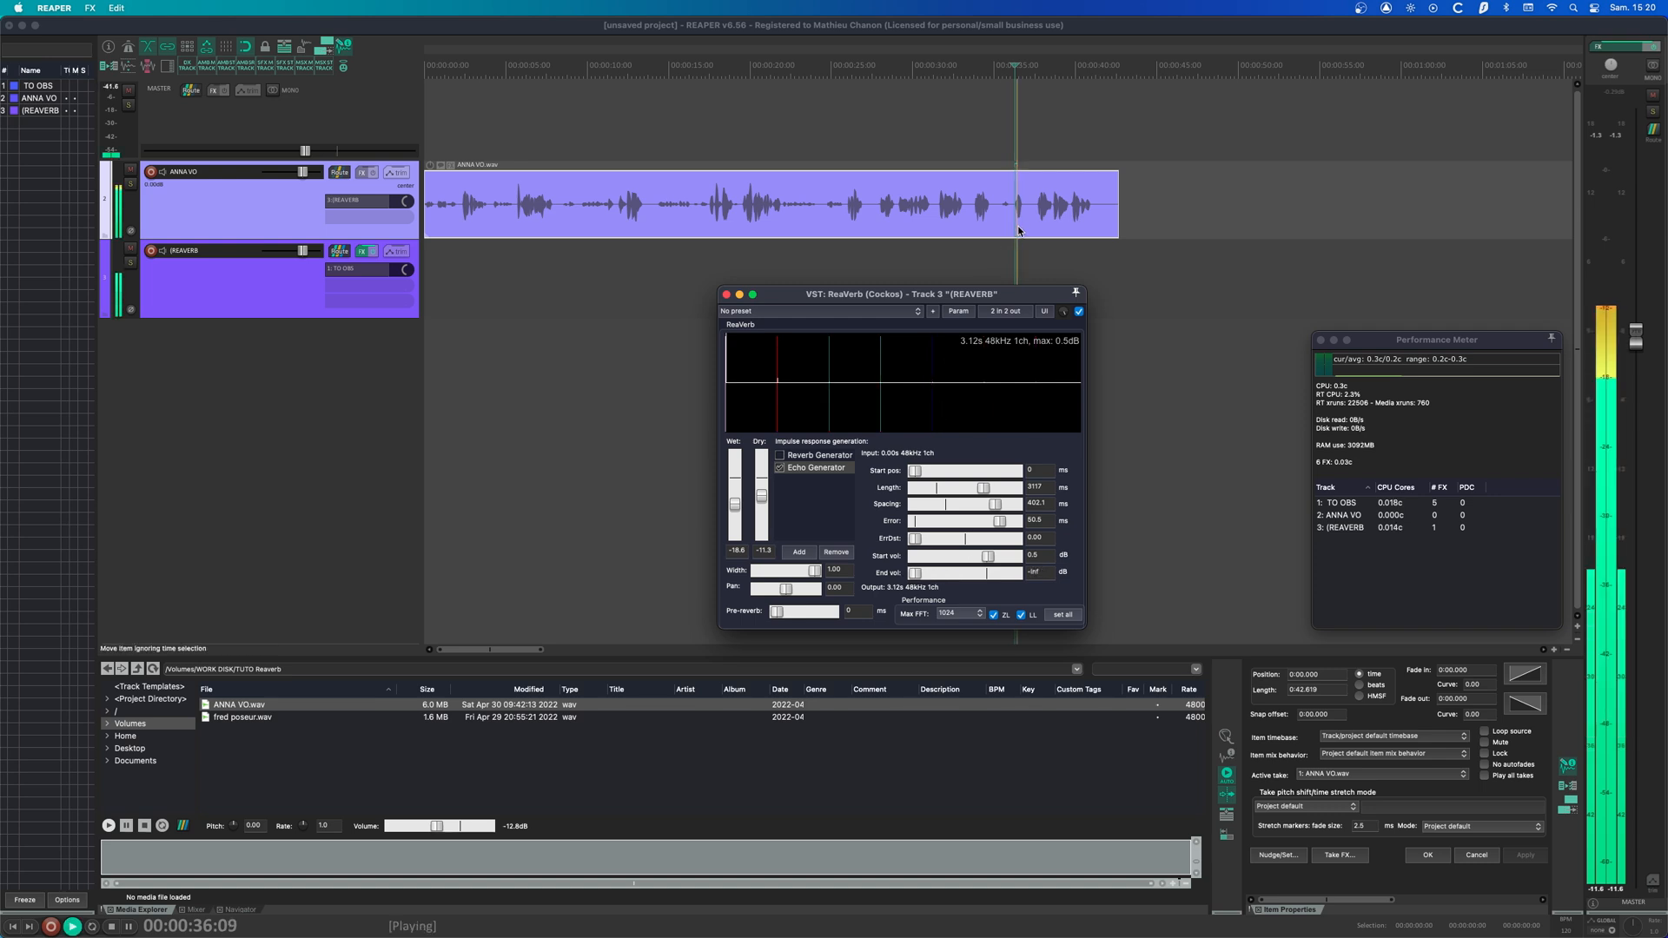
- Set the echo's end volume to -51.8 dB and its start volume to -30.8 dB, auditioning the voice-over along the way
key(space)
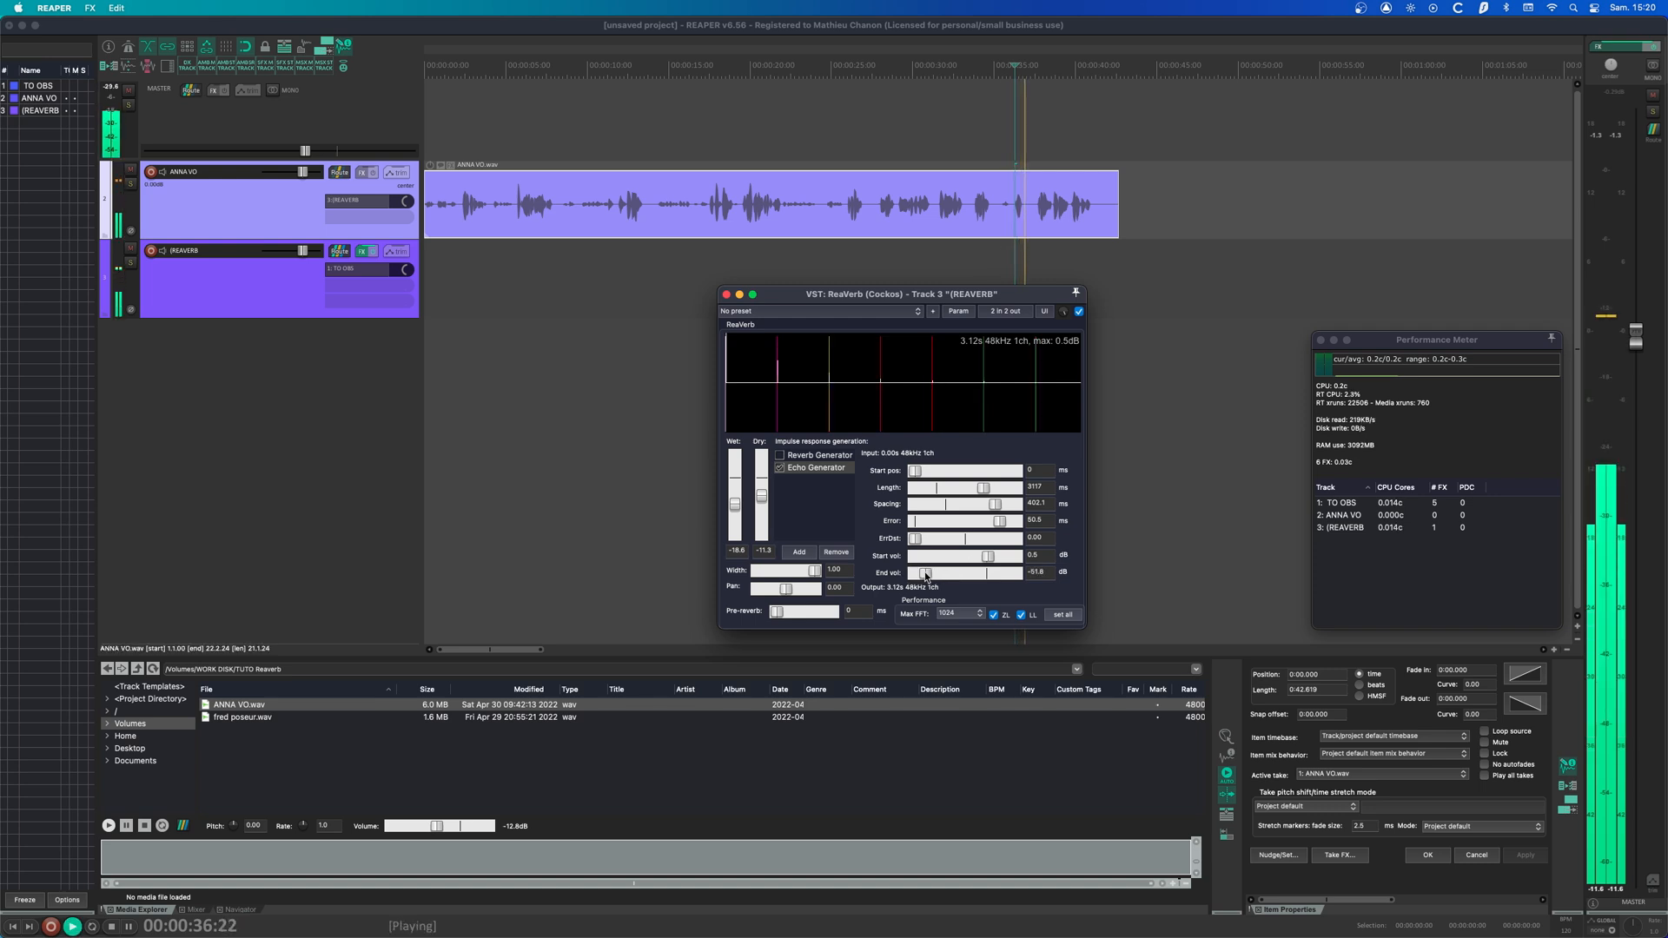
drag(915, 573, 926, 575)
key(space)
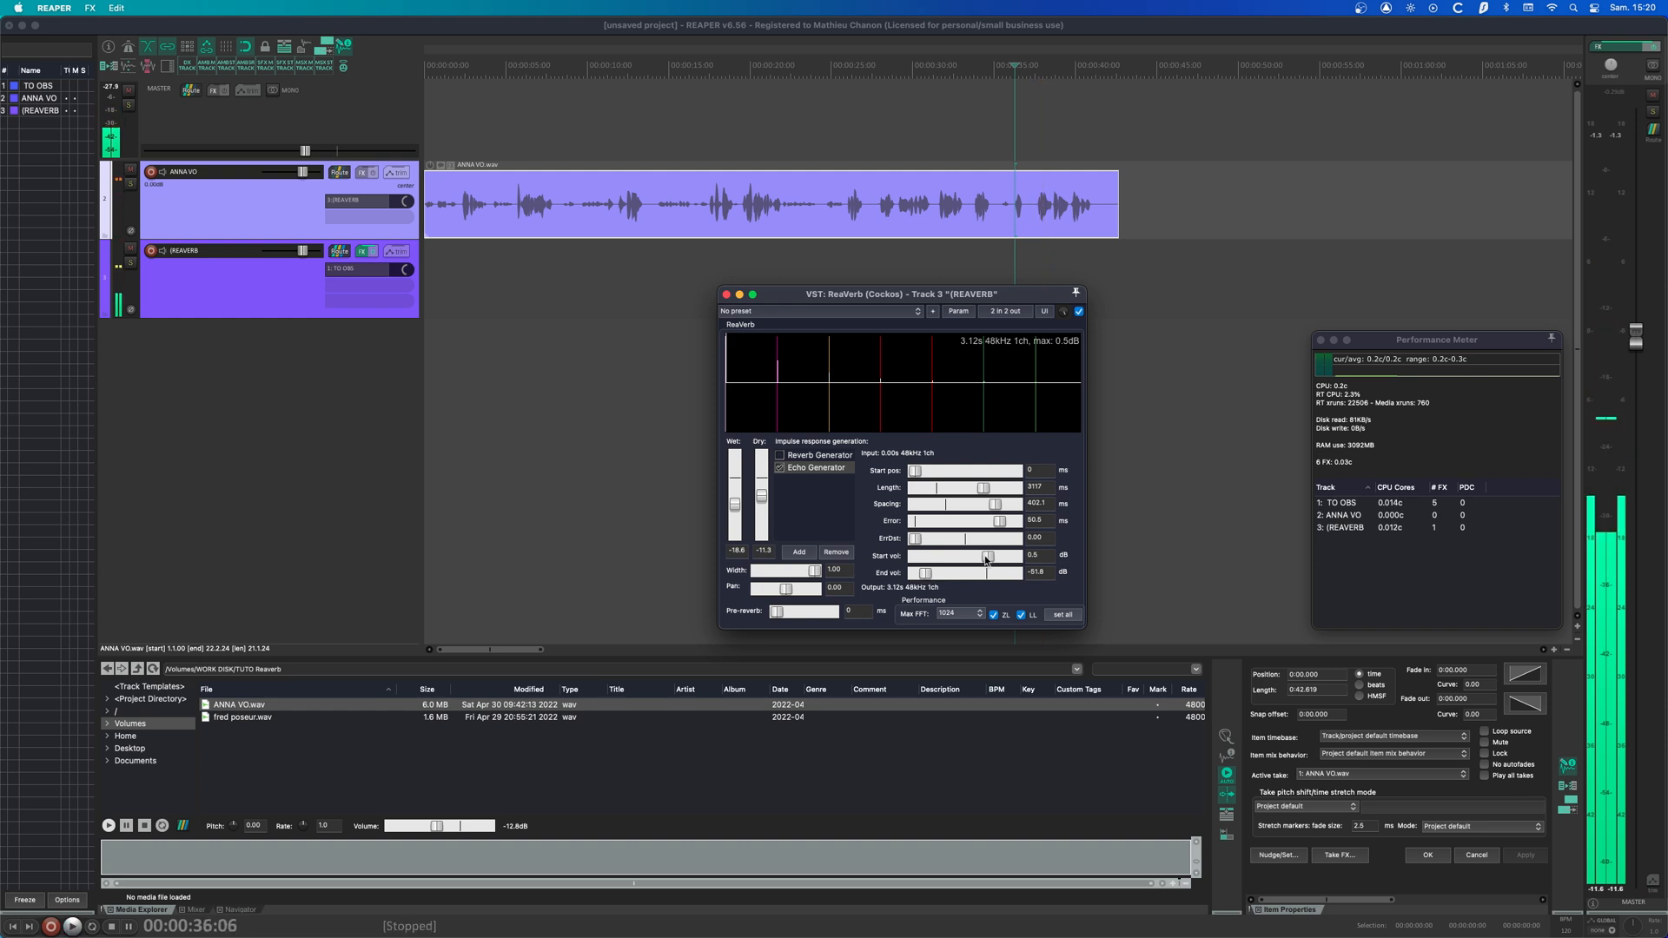
key(space)
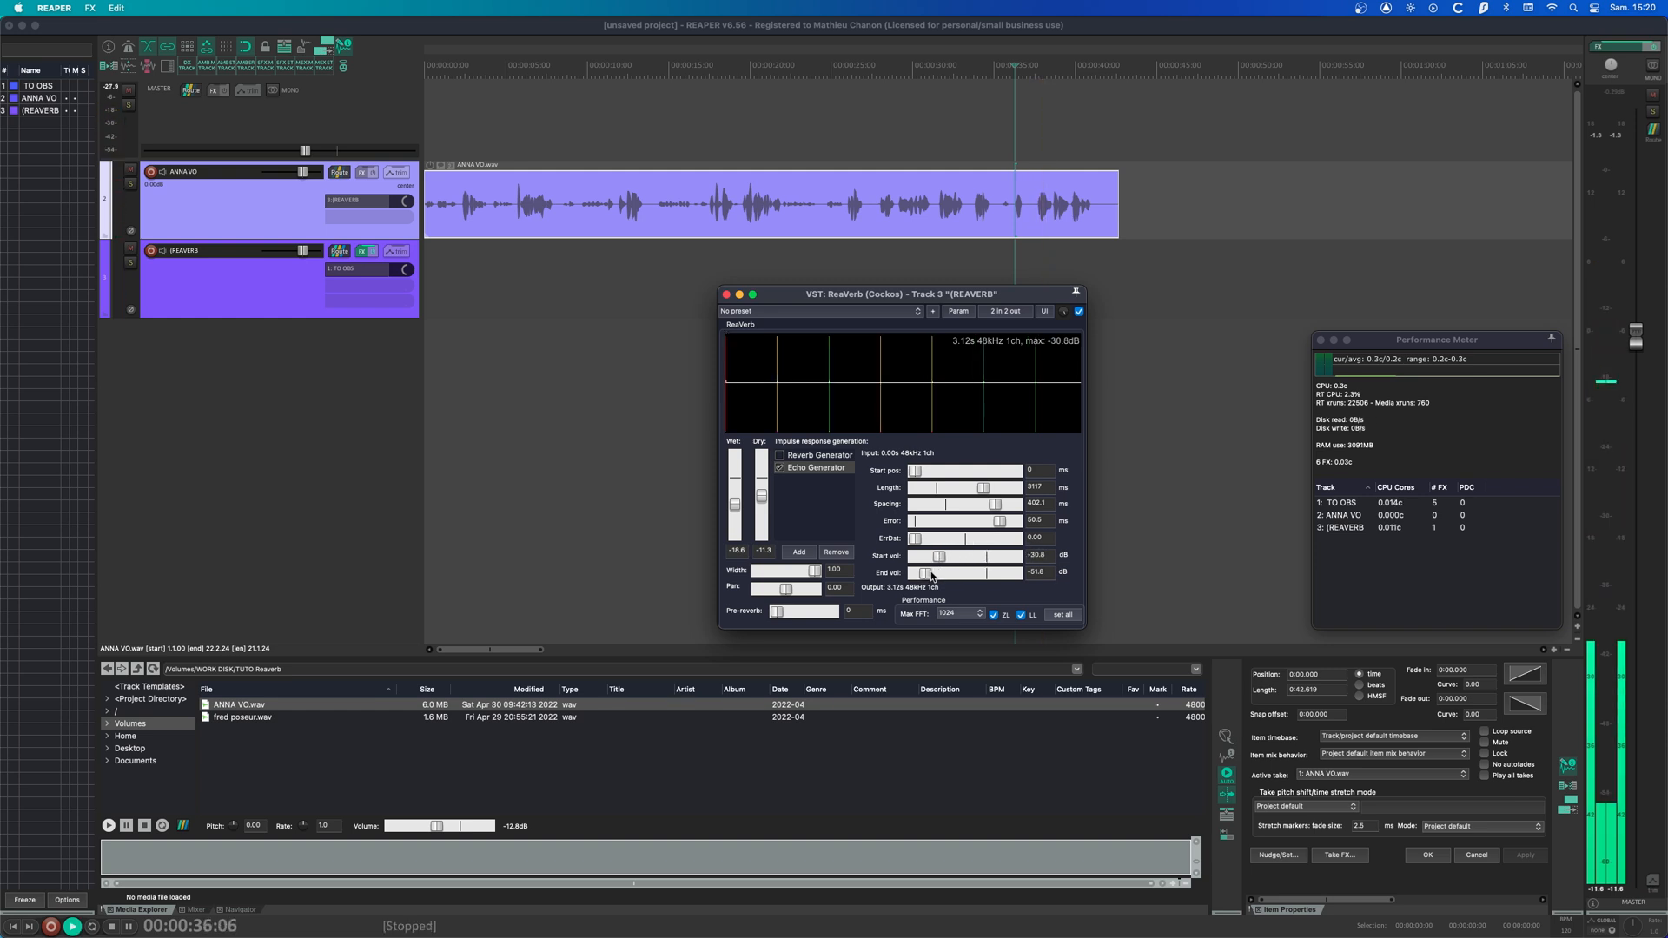
key(space)
- Raise the echo's start volume to +9.1 dB and its end volume to +3.1 dB, and audition the louder echoes
drag(939, 557, 992, 574)
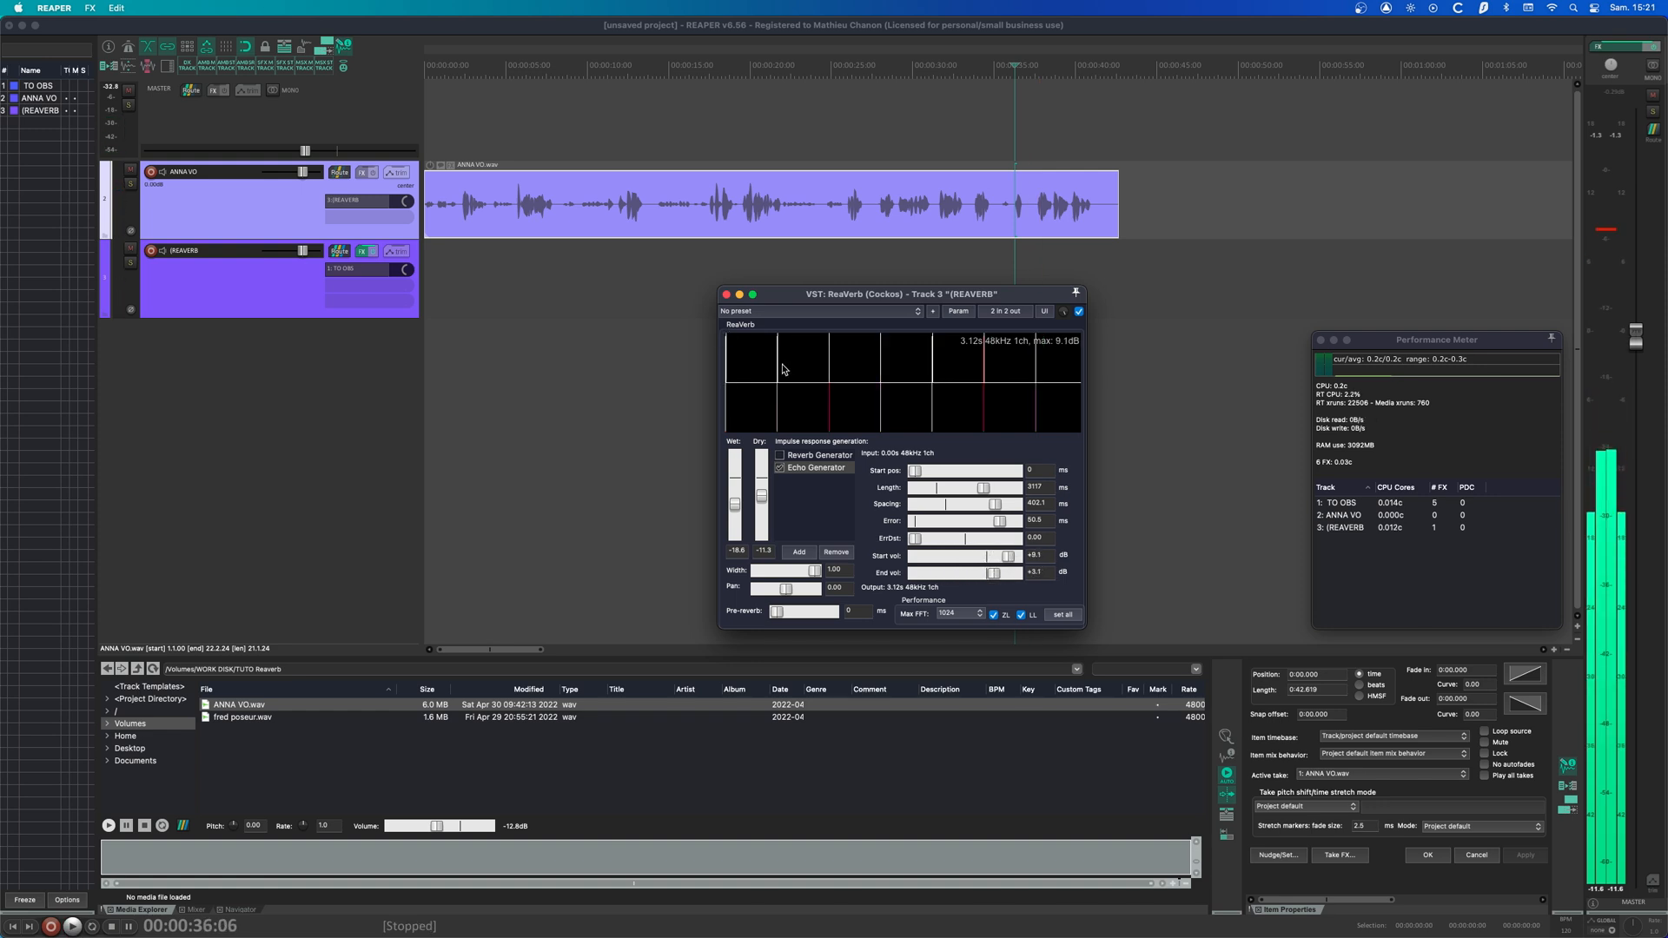
key(space)
key(space)
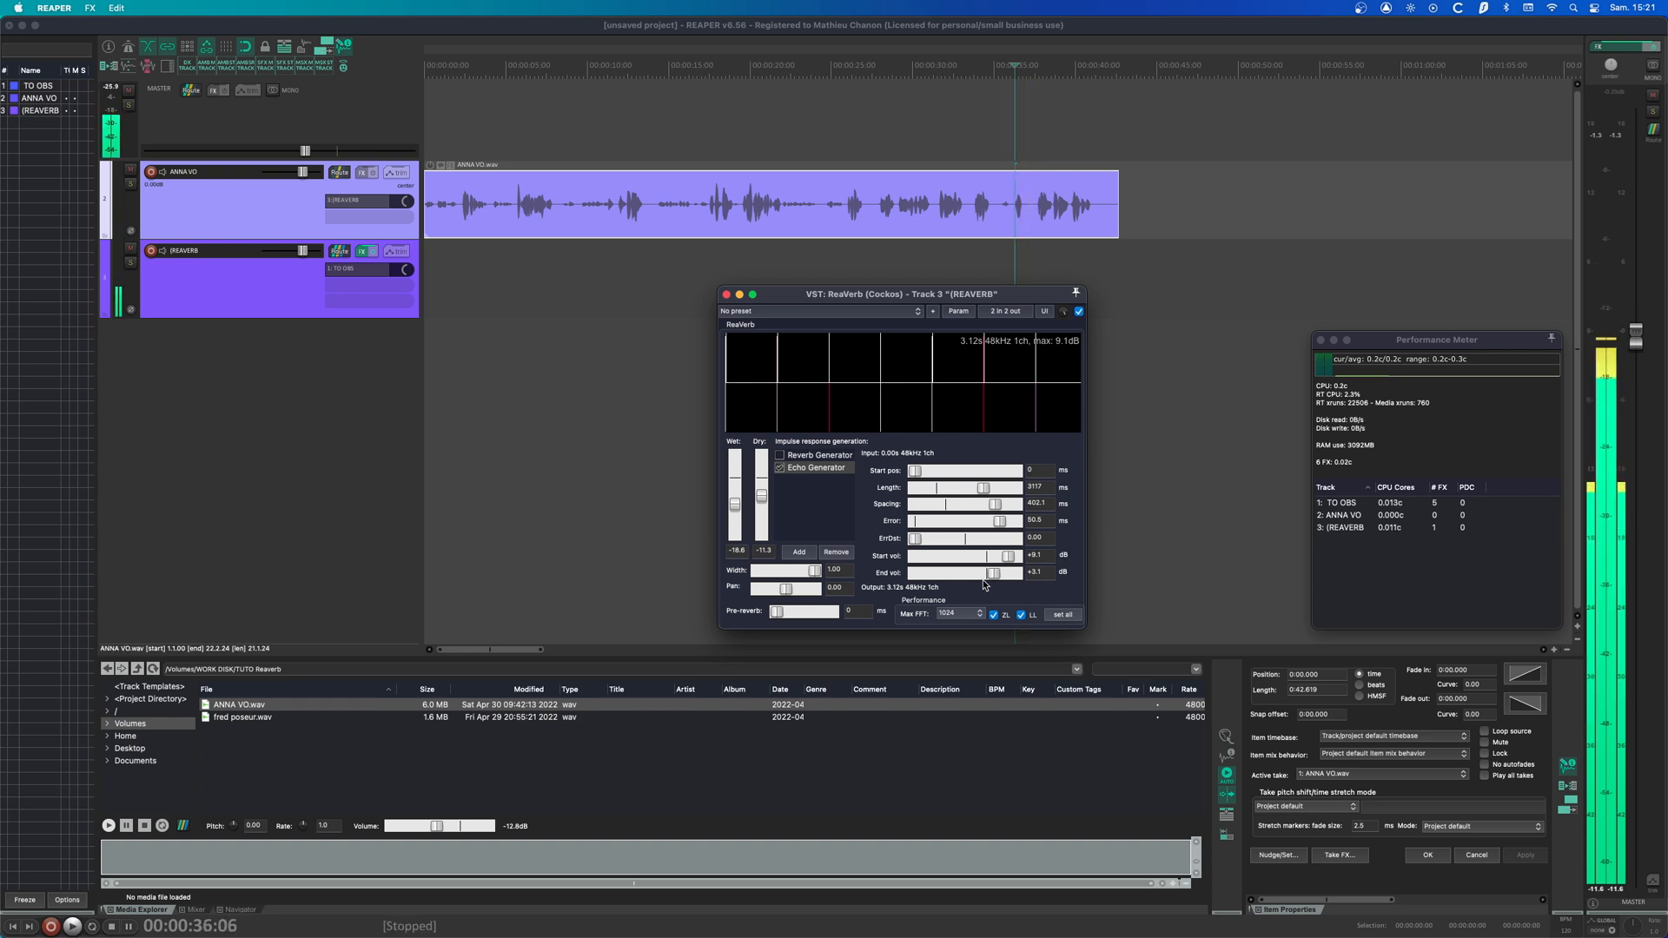
- Set the echo's start volume to +11.6 dB, audition it with a very low end volume, and bring the end volume to -44.1 dB
drag(1009, 556, 922, 579)
key(space)
key(space)
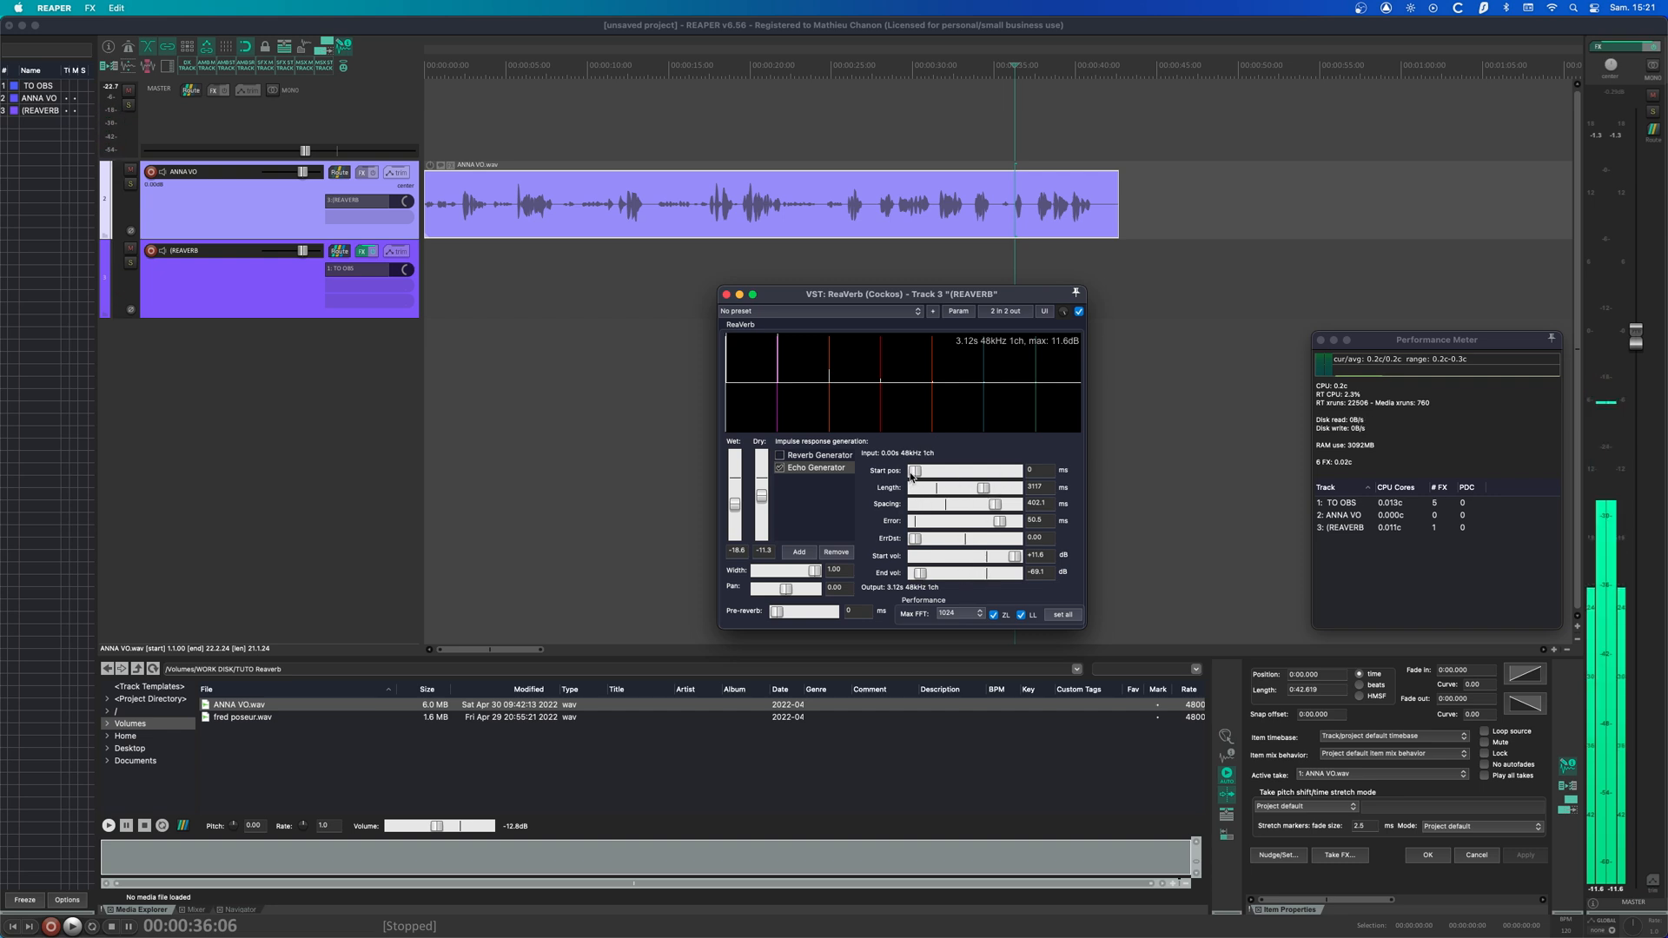
drag(920, 573, 928, 573)
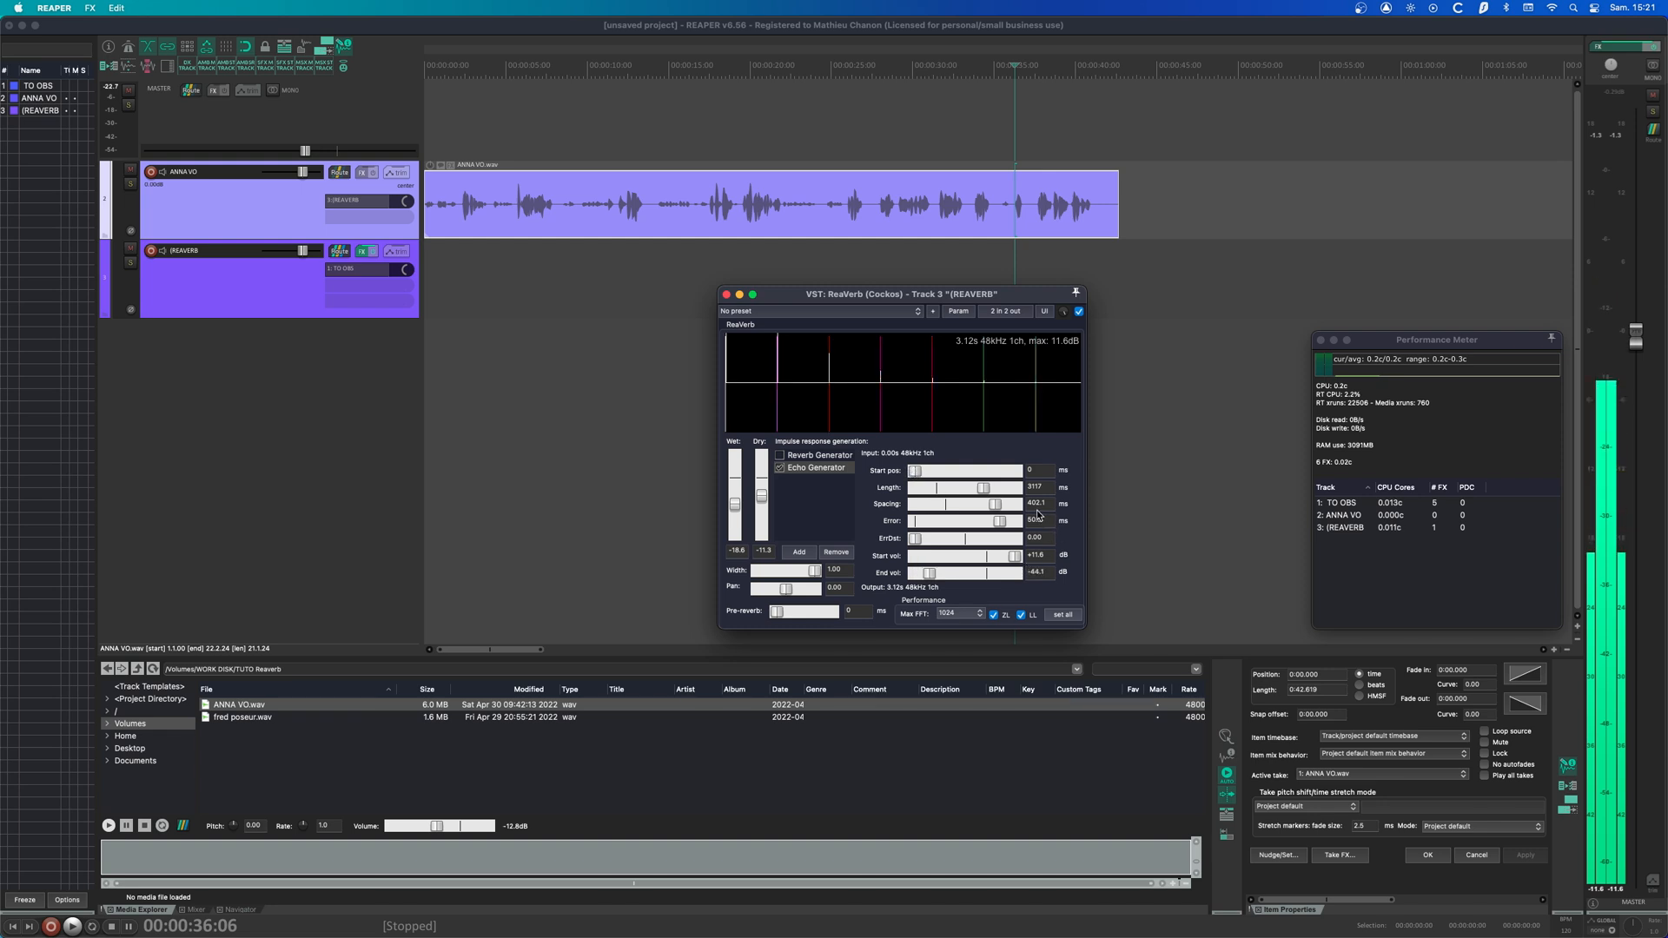
- Set the echo's start position to 444 ms, audition the delay, and adjust the start volume to +11.1 dB and end volume to -52.2 dB
drag(915, 471, 957, 475)
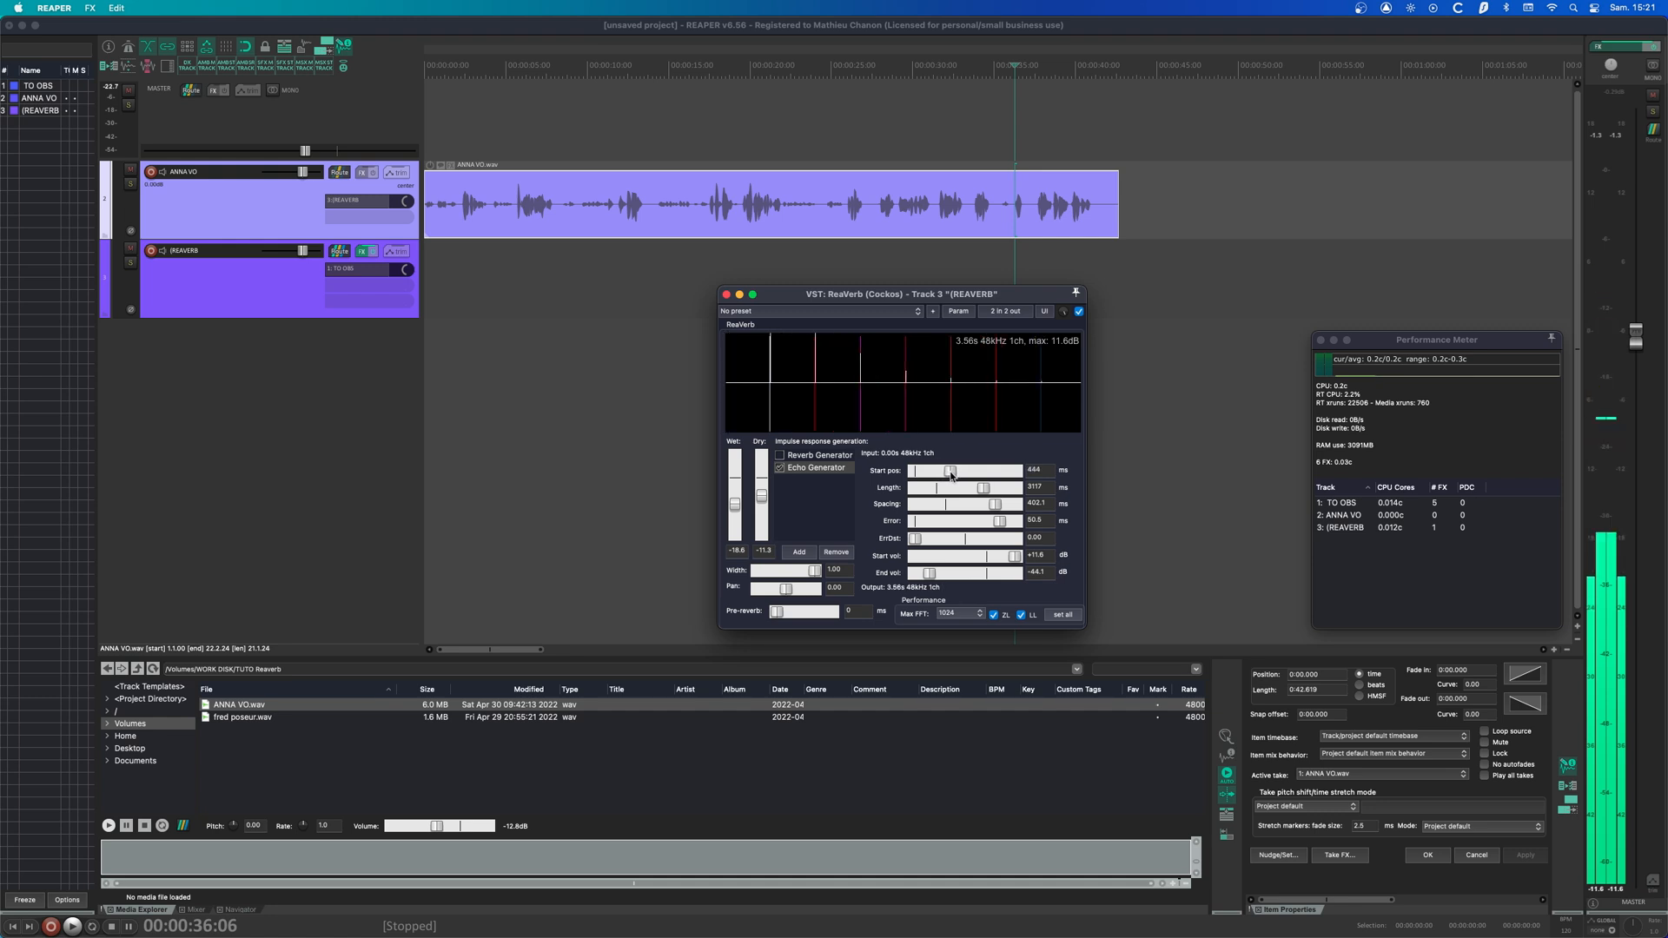
key(space)
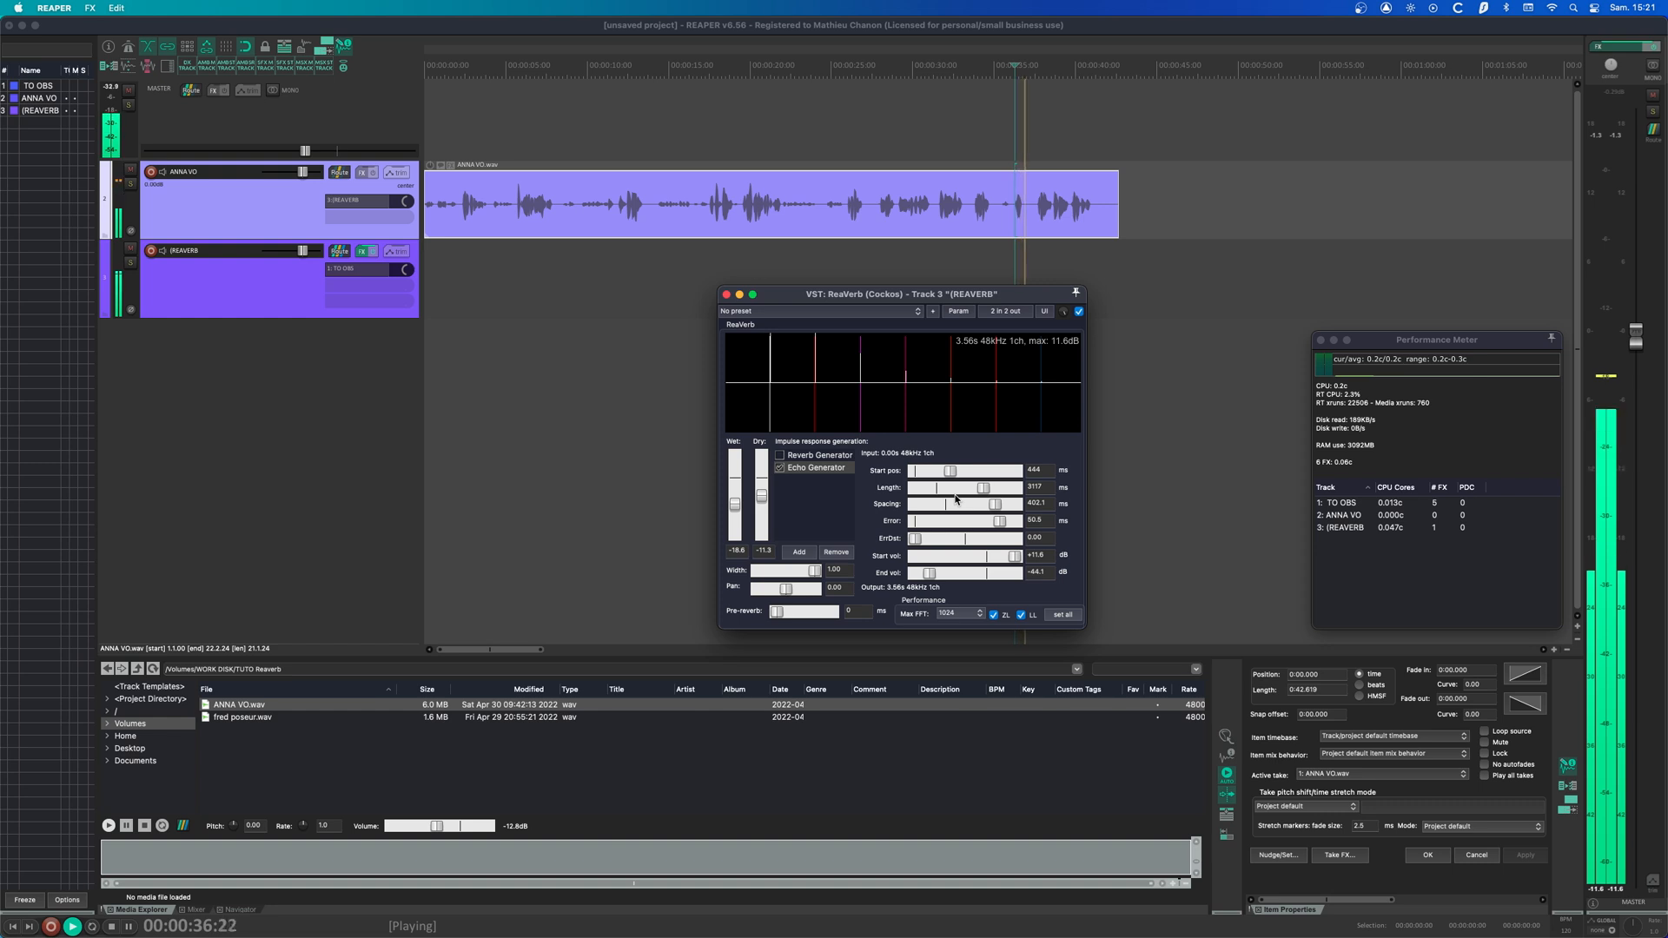
key(space)
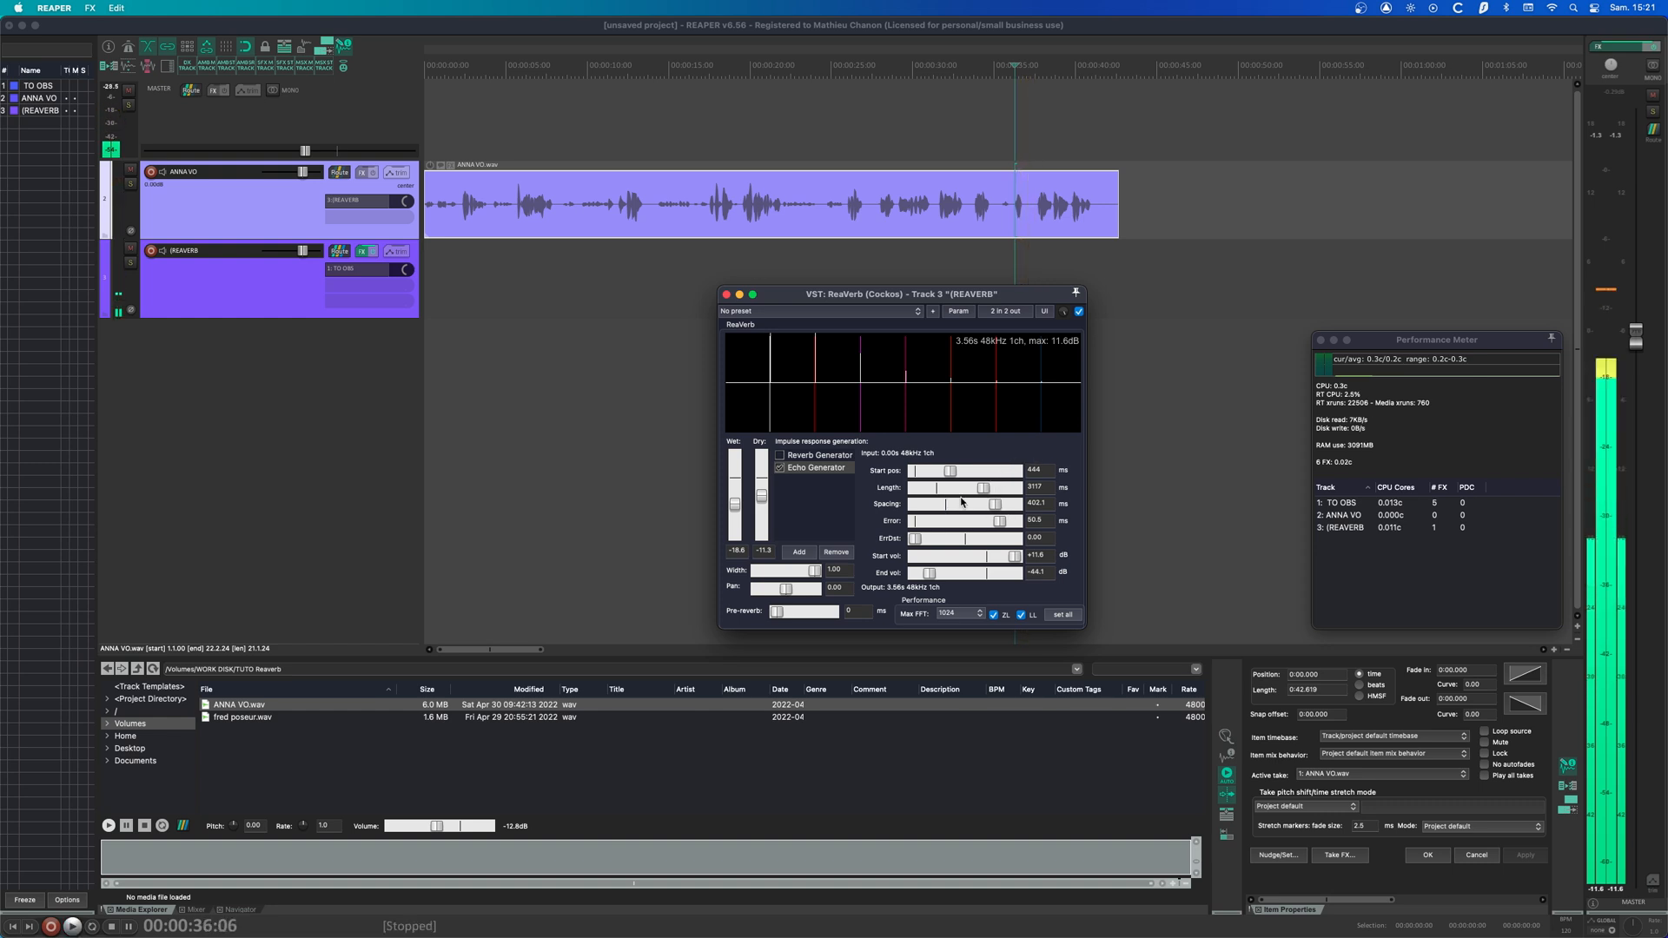
key(space)
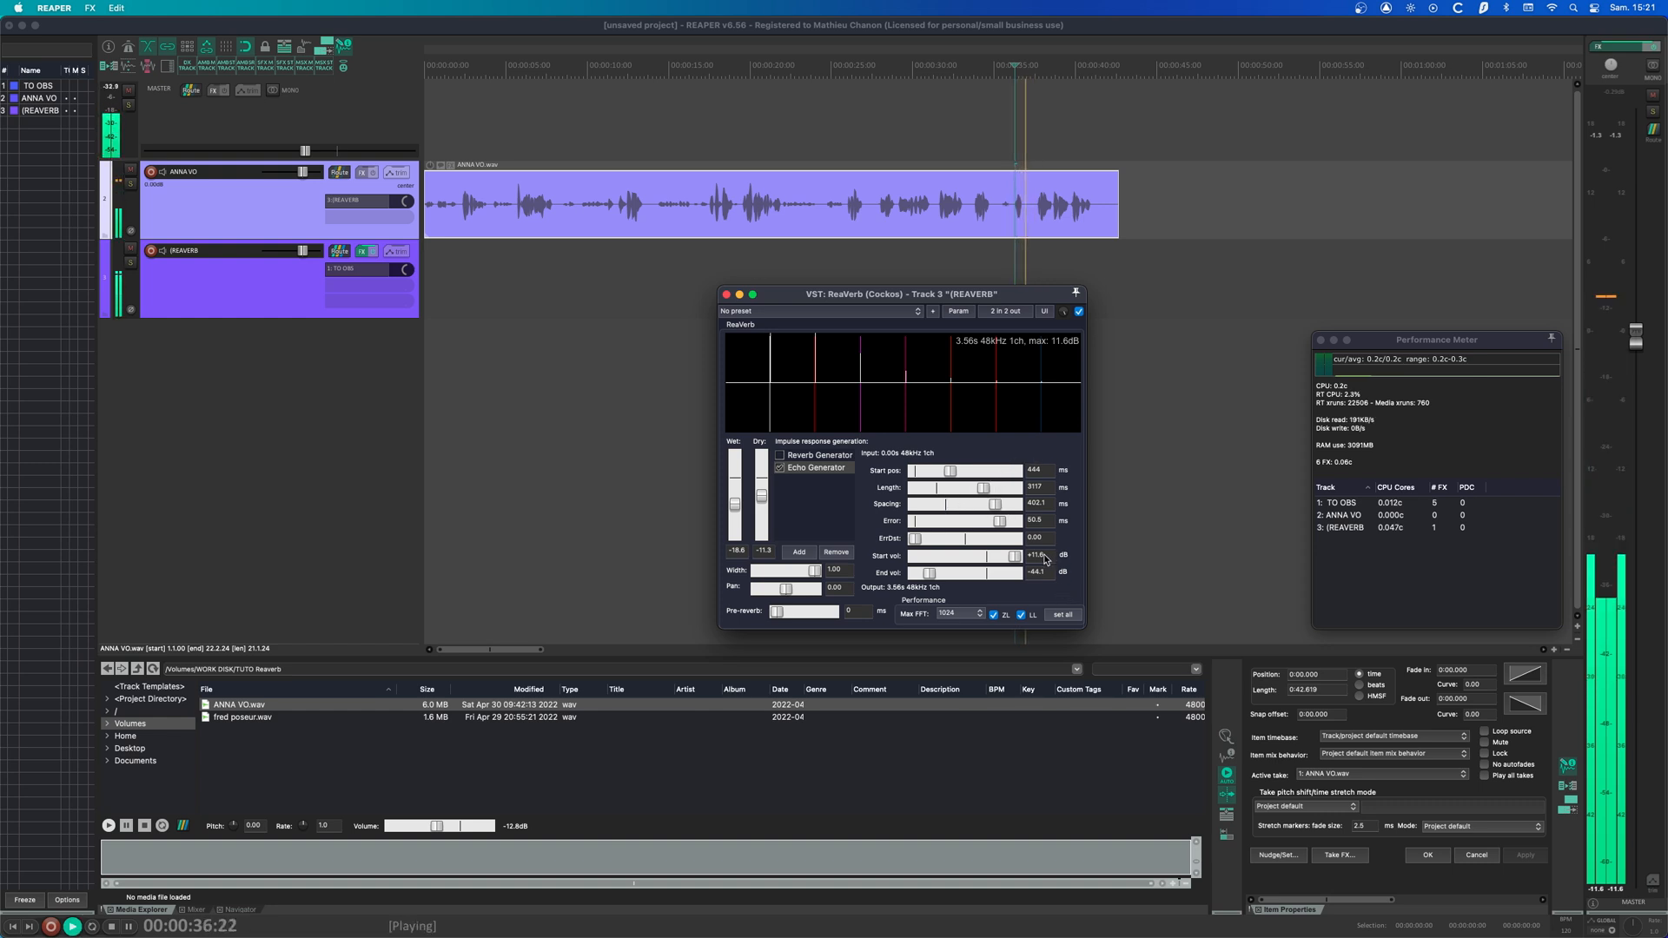
key(space)
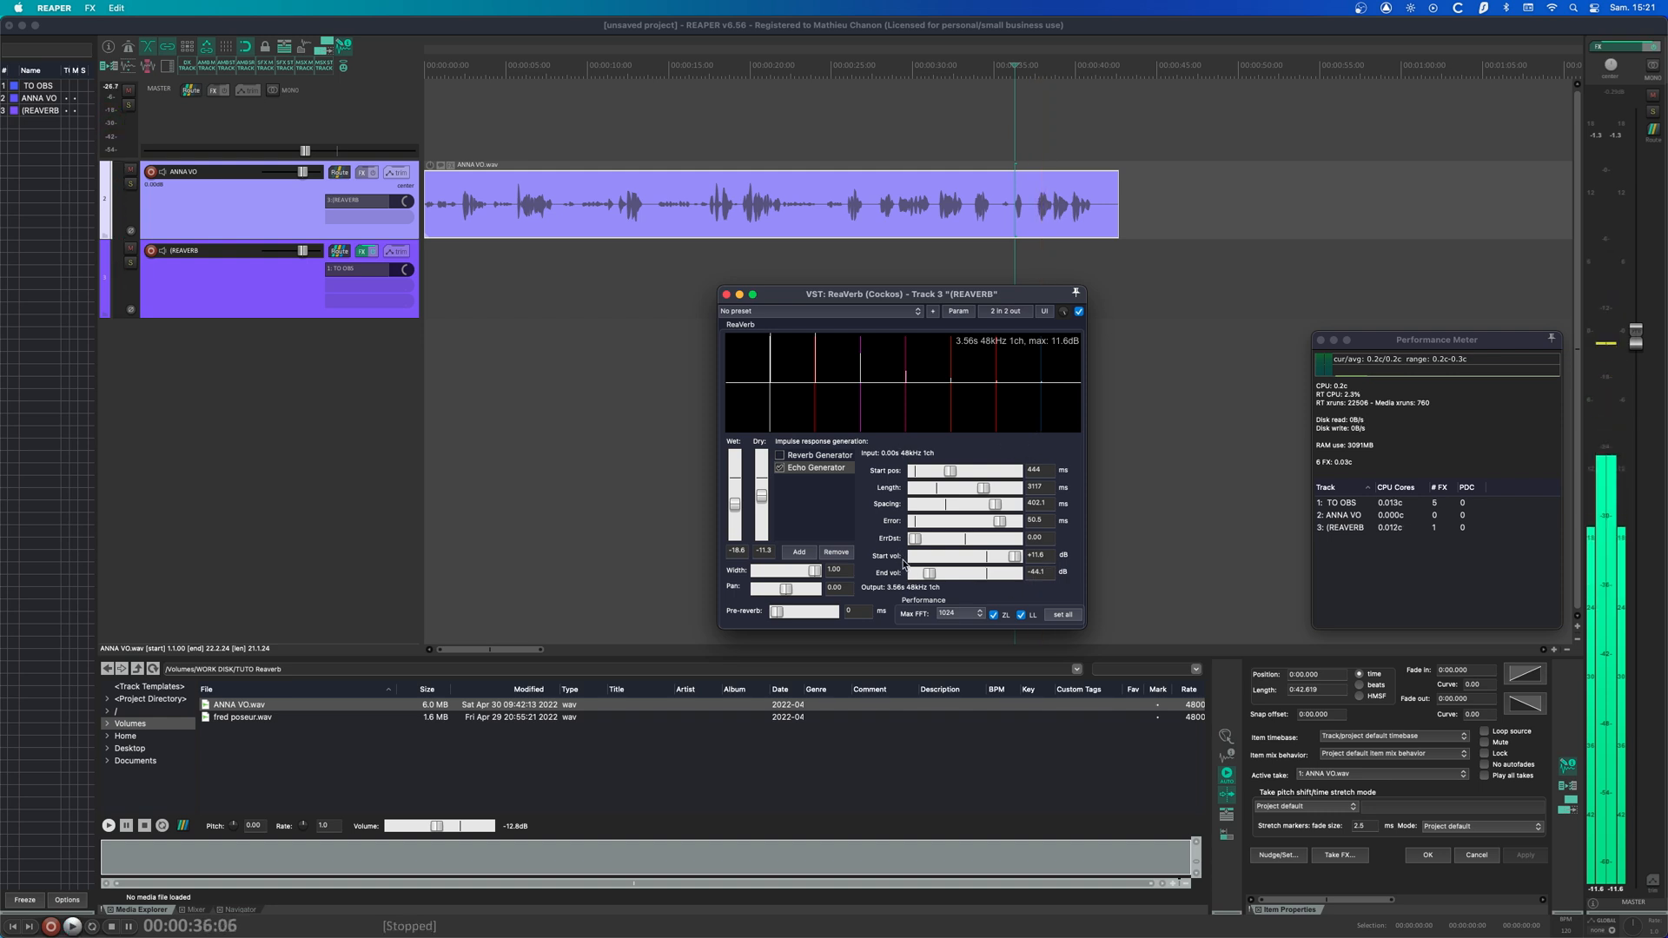
drag(928, 578, 1013, 556)
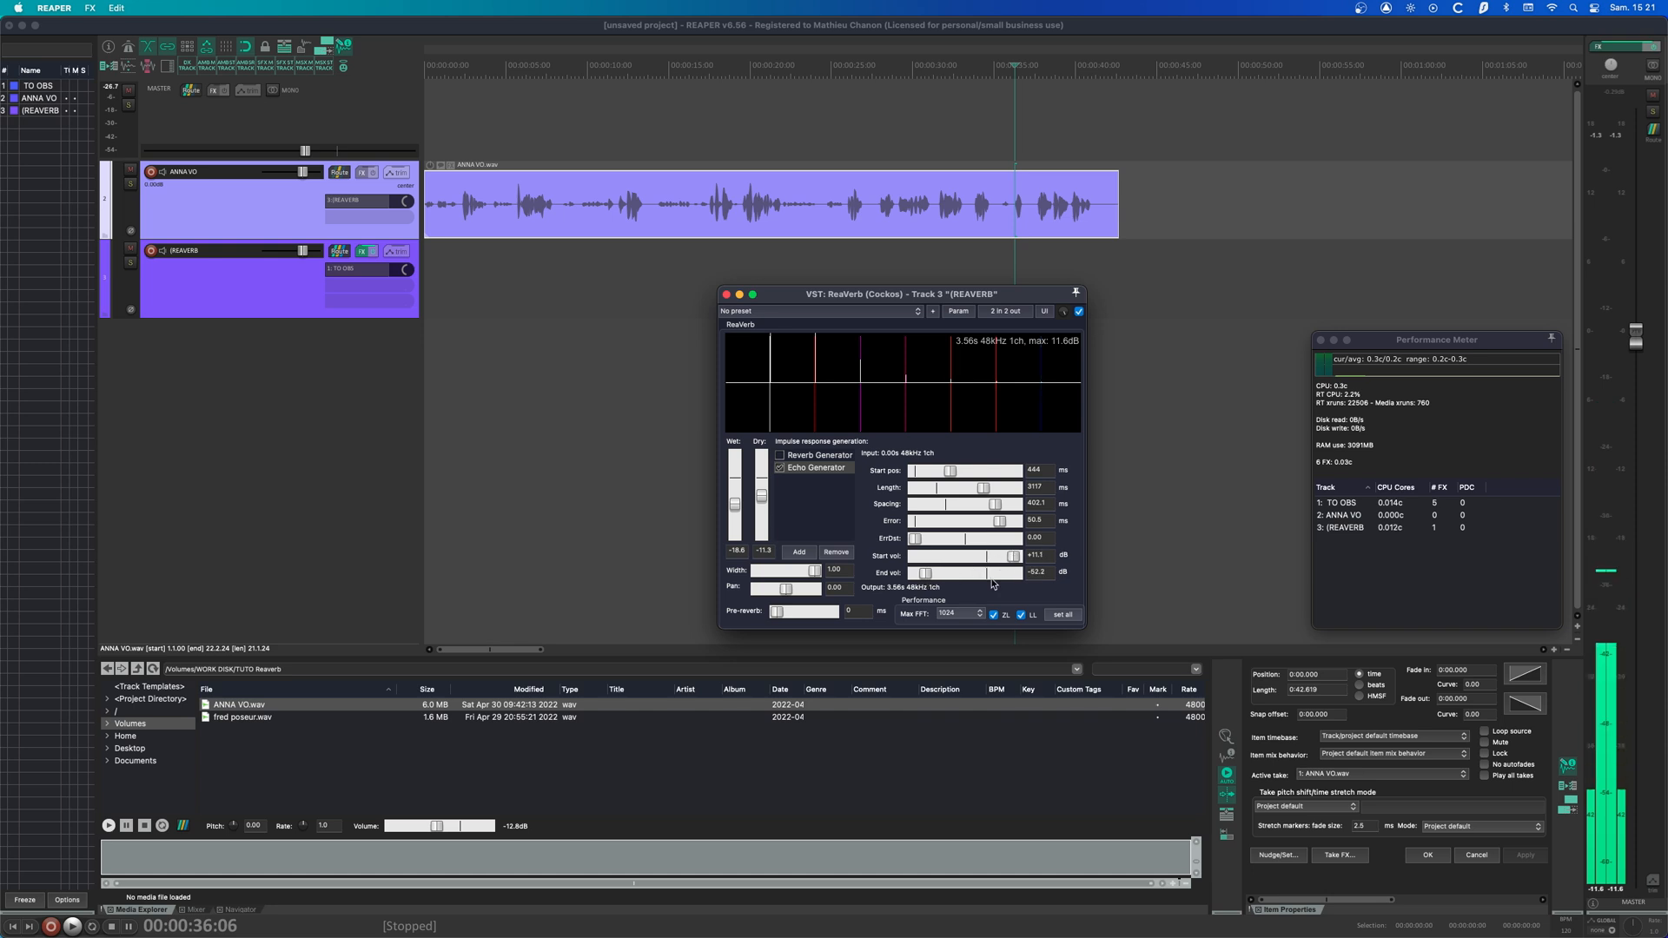
- Enable the Reverb Generator alongside the Echo Generator and audition the combined effect
click(780, 455)
key(space)
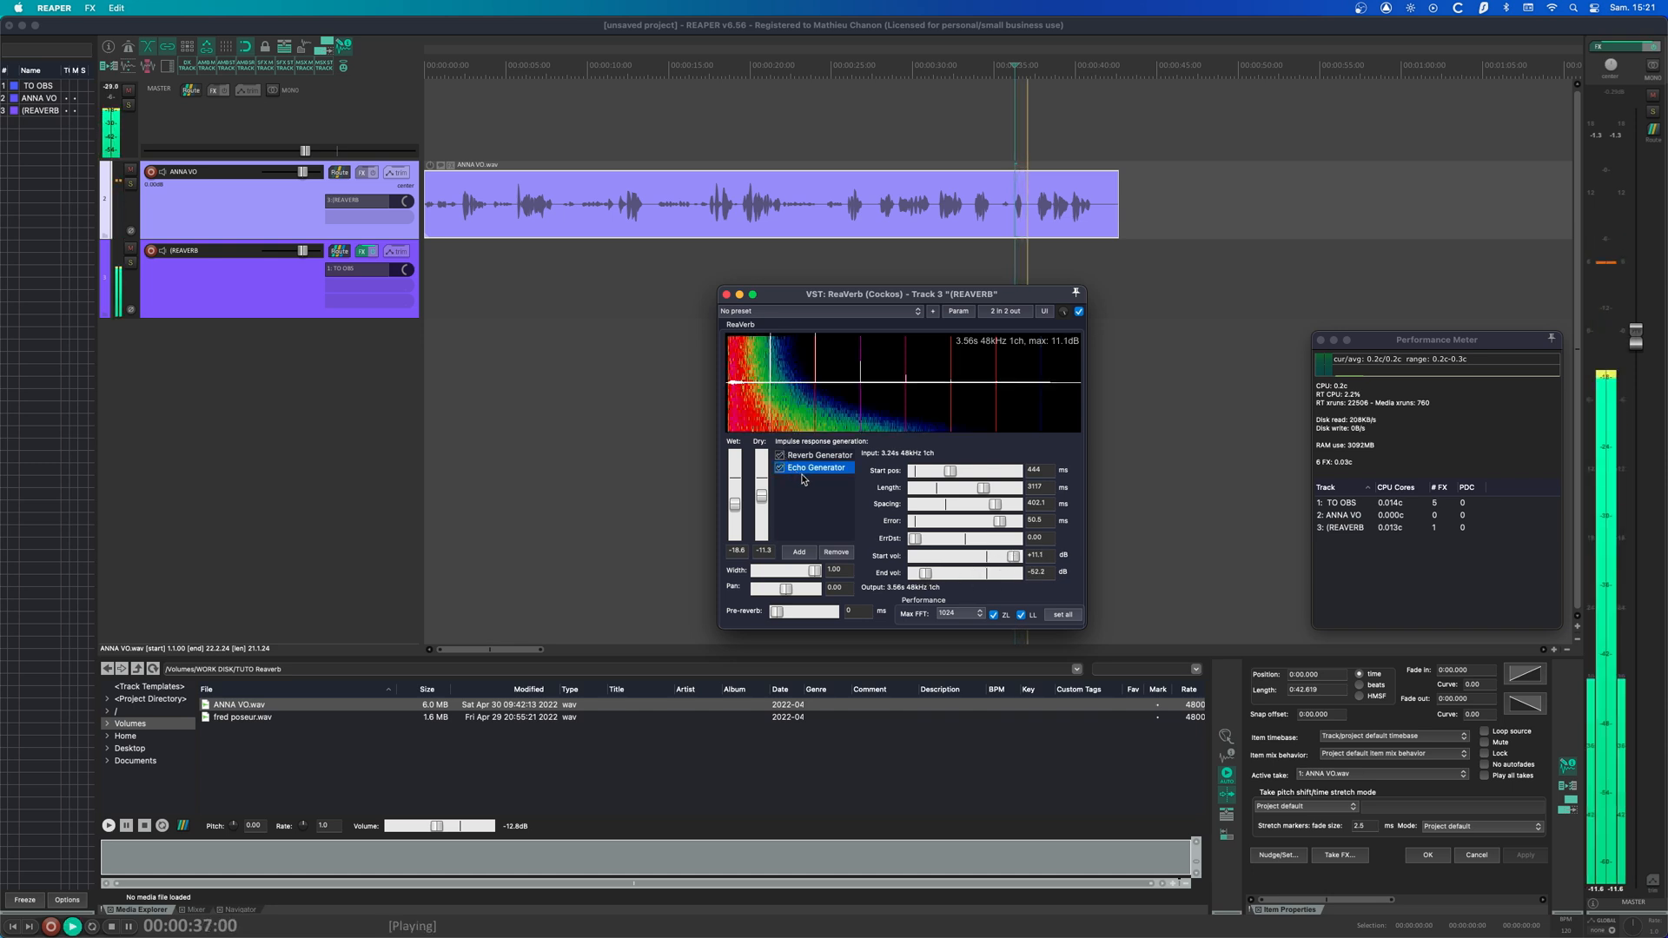
key(space)
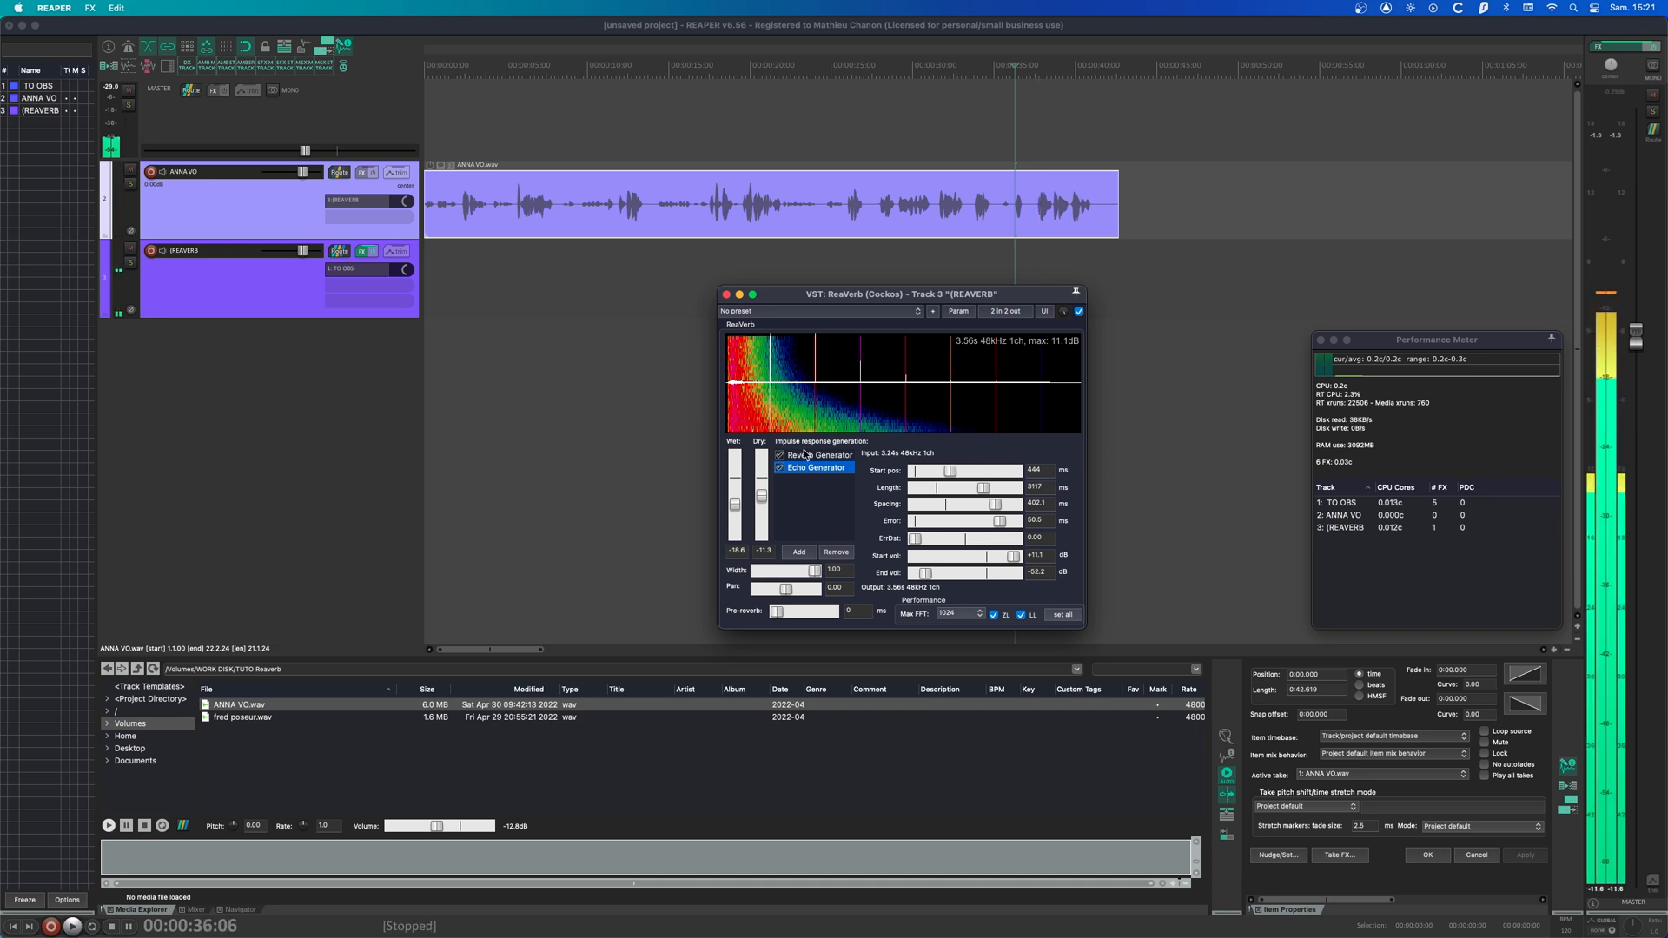
- Move the Echo Generator above the Reverb Generator in the impulse response chain and audition that order
drag(816, 473, 820, 460)
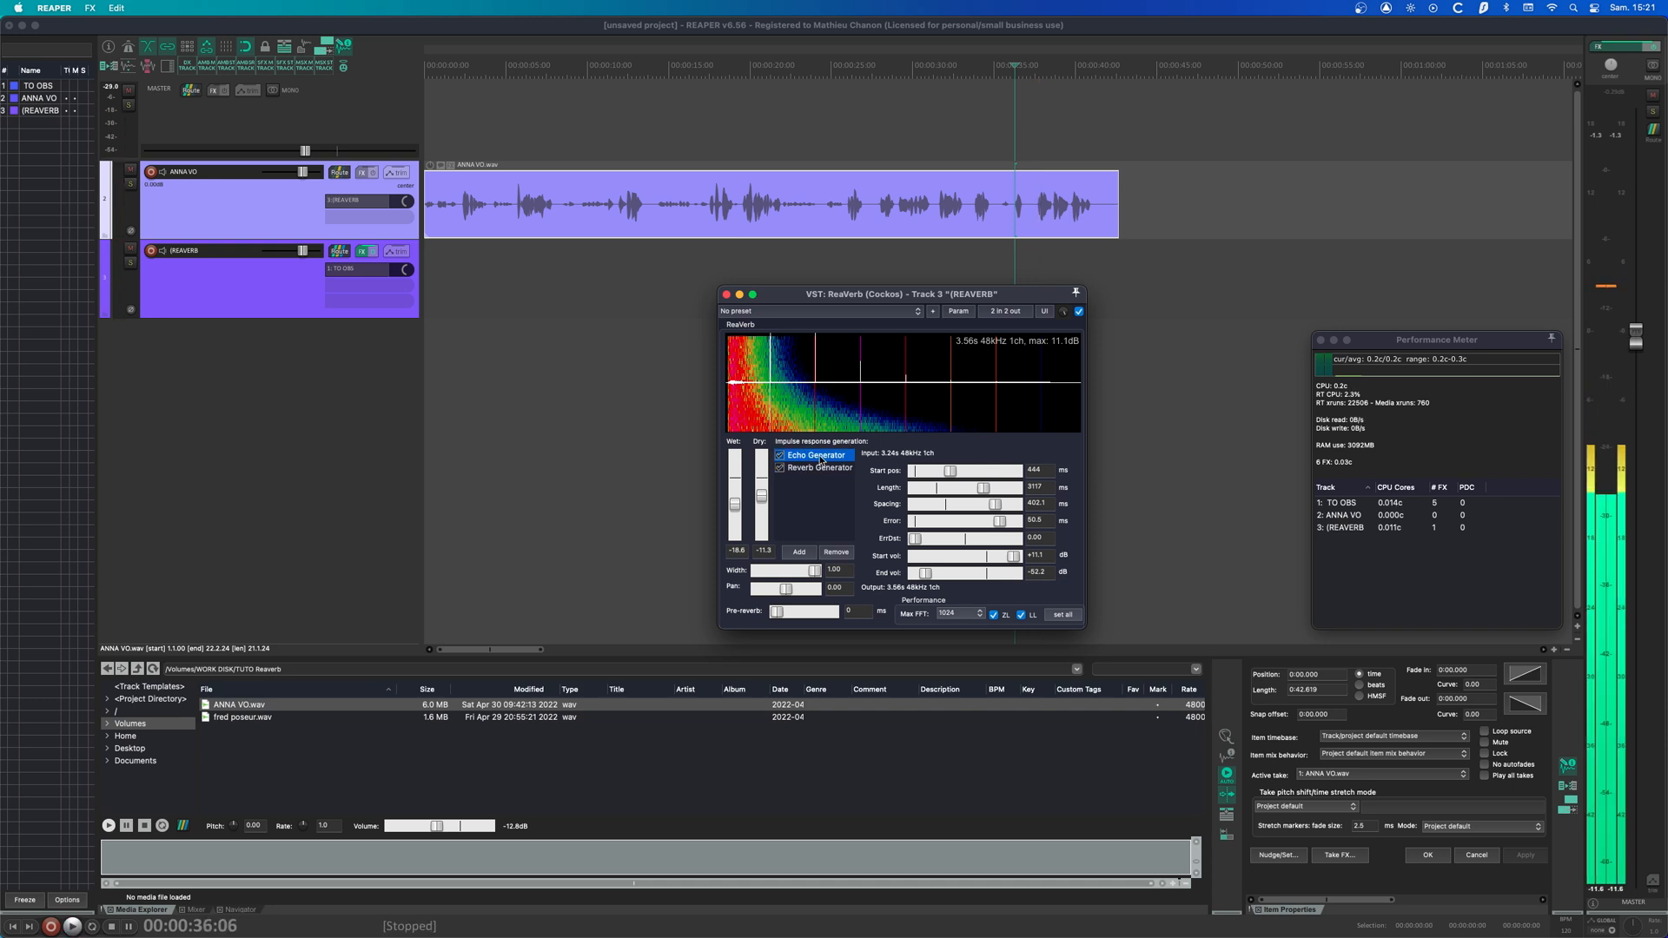
key(space)
key(space)
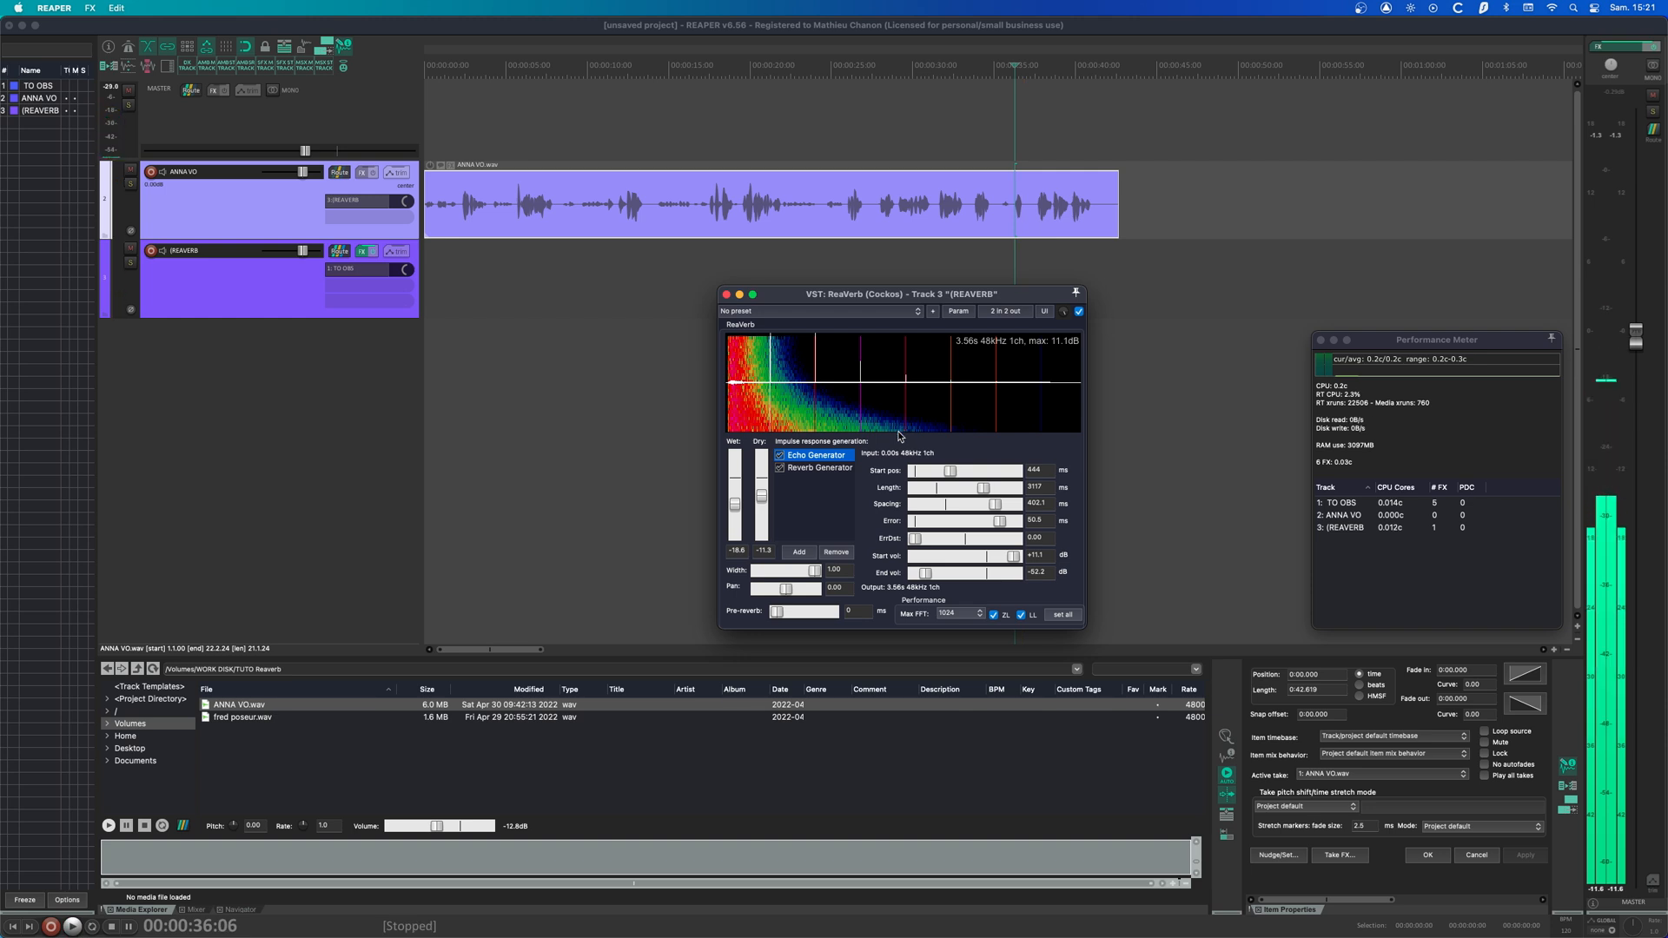
- Add a Reverse module to the end of the impulse response chain
click(799, 551)
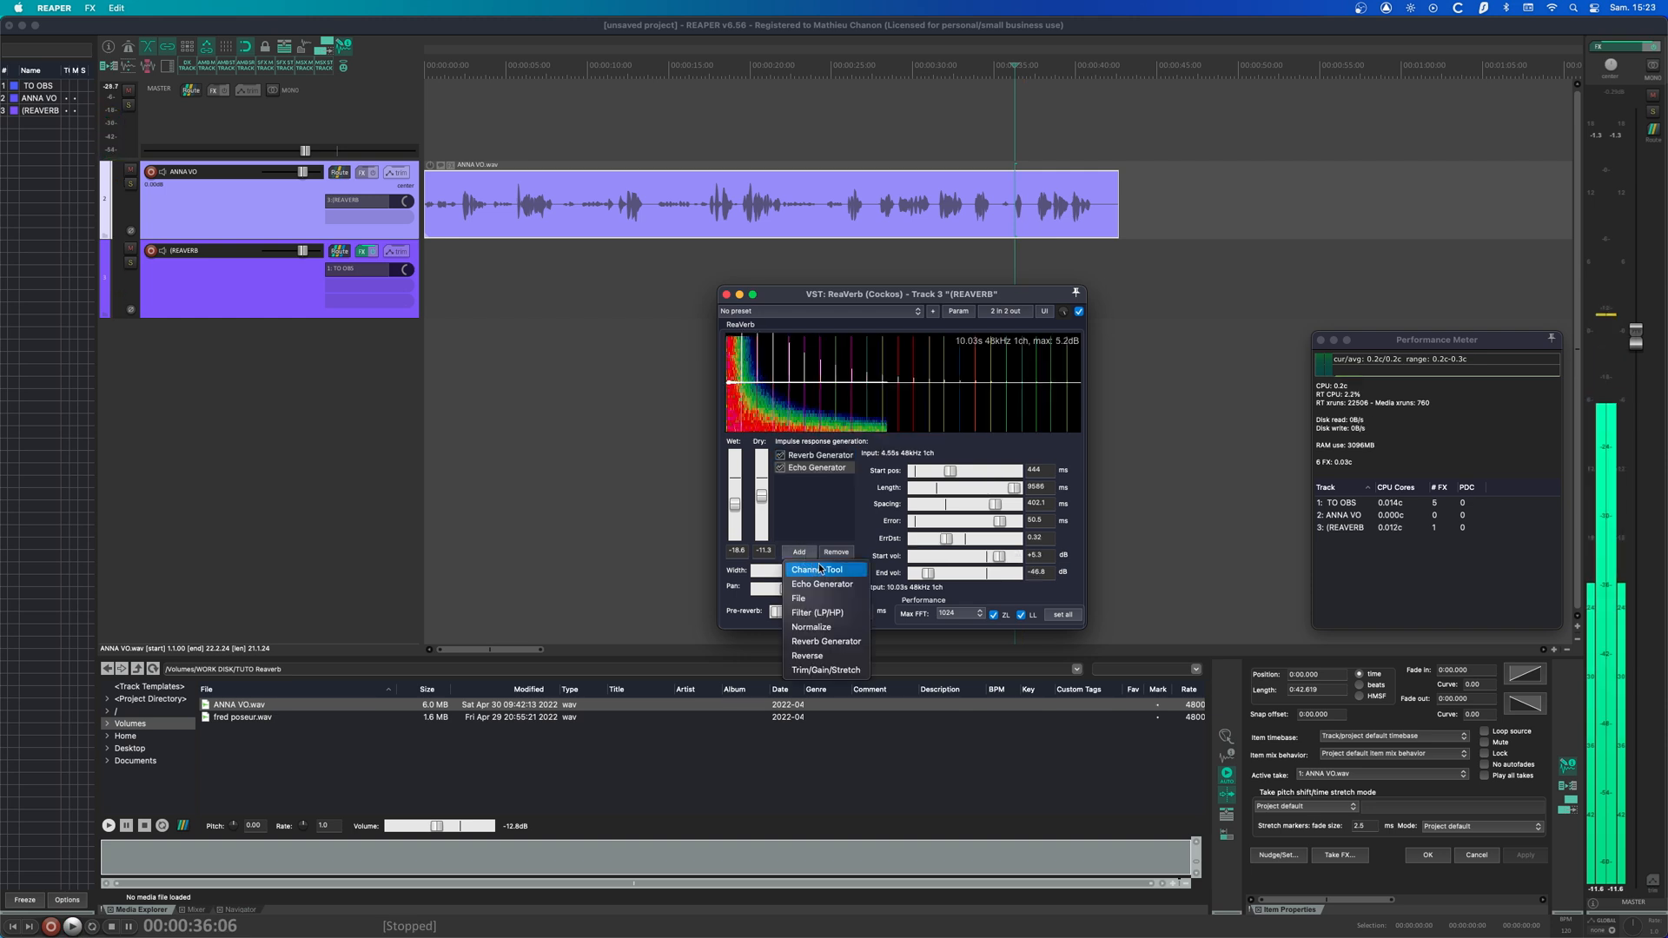
click(807, 656)
scroll(810, 504, left, 2)
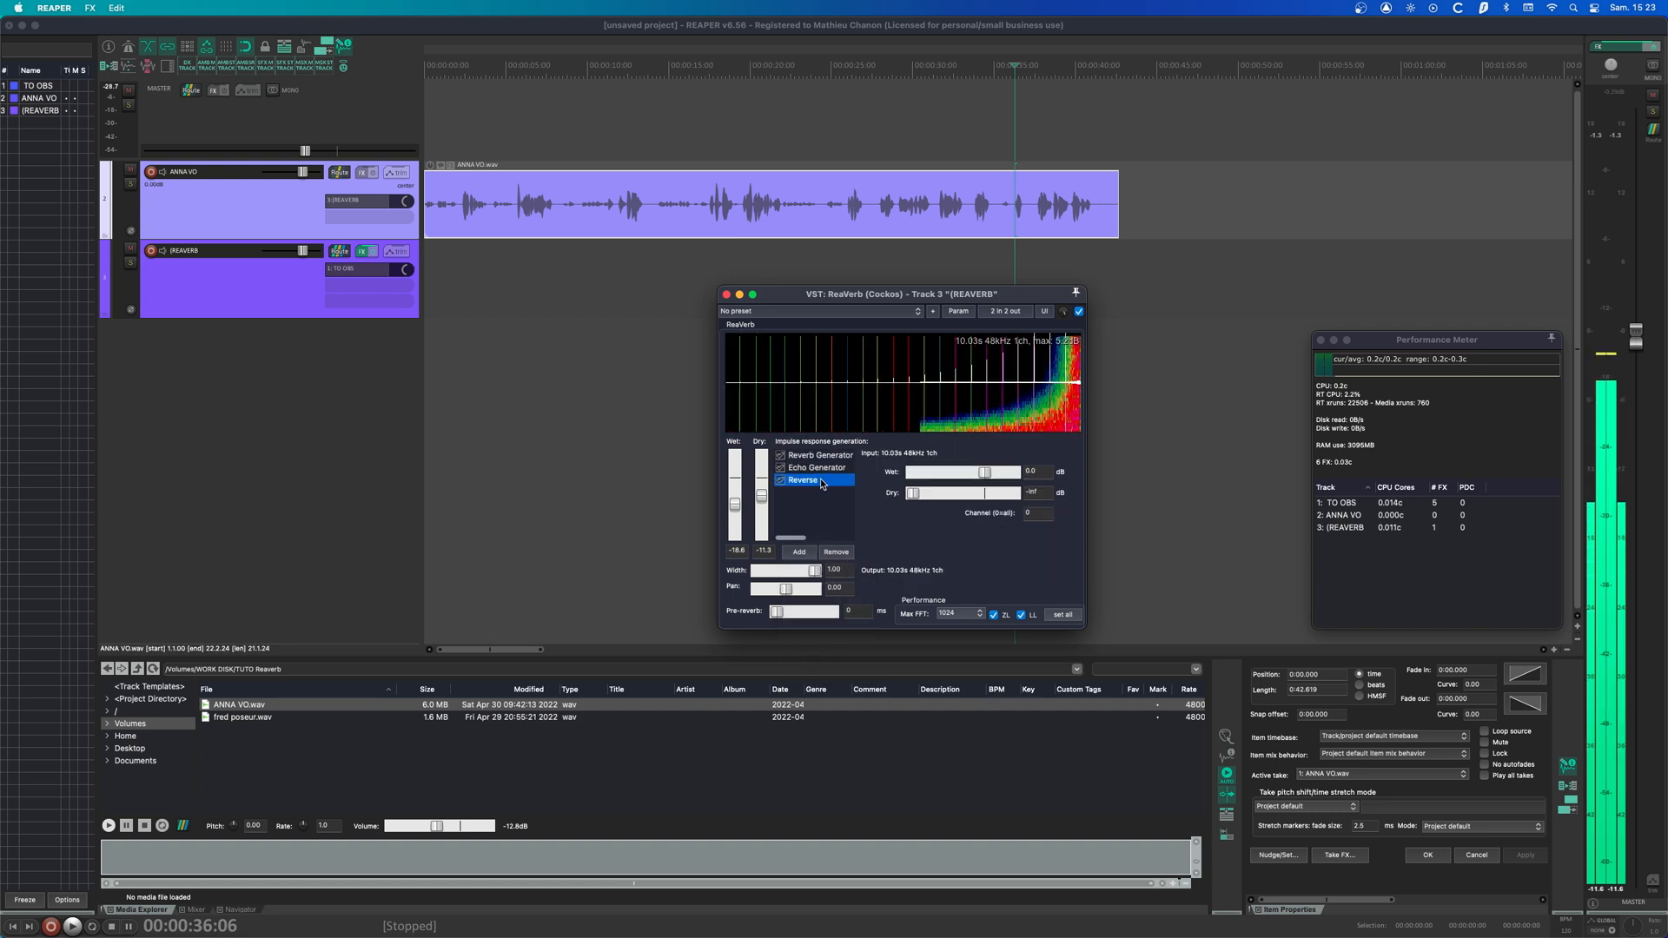
- Shorten the Echo Generator, set the Reverb Generator's length to about 3.76 s, and audition the reversed impulse response
click(815, 467)
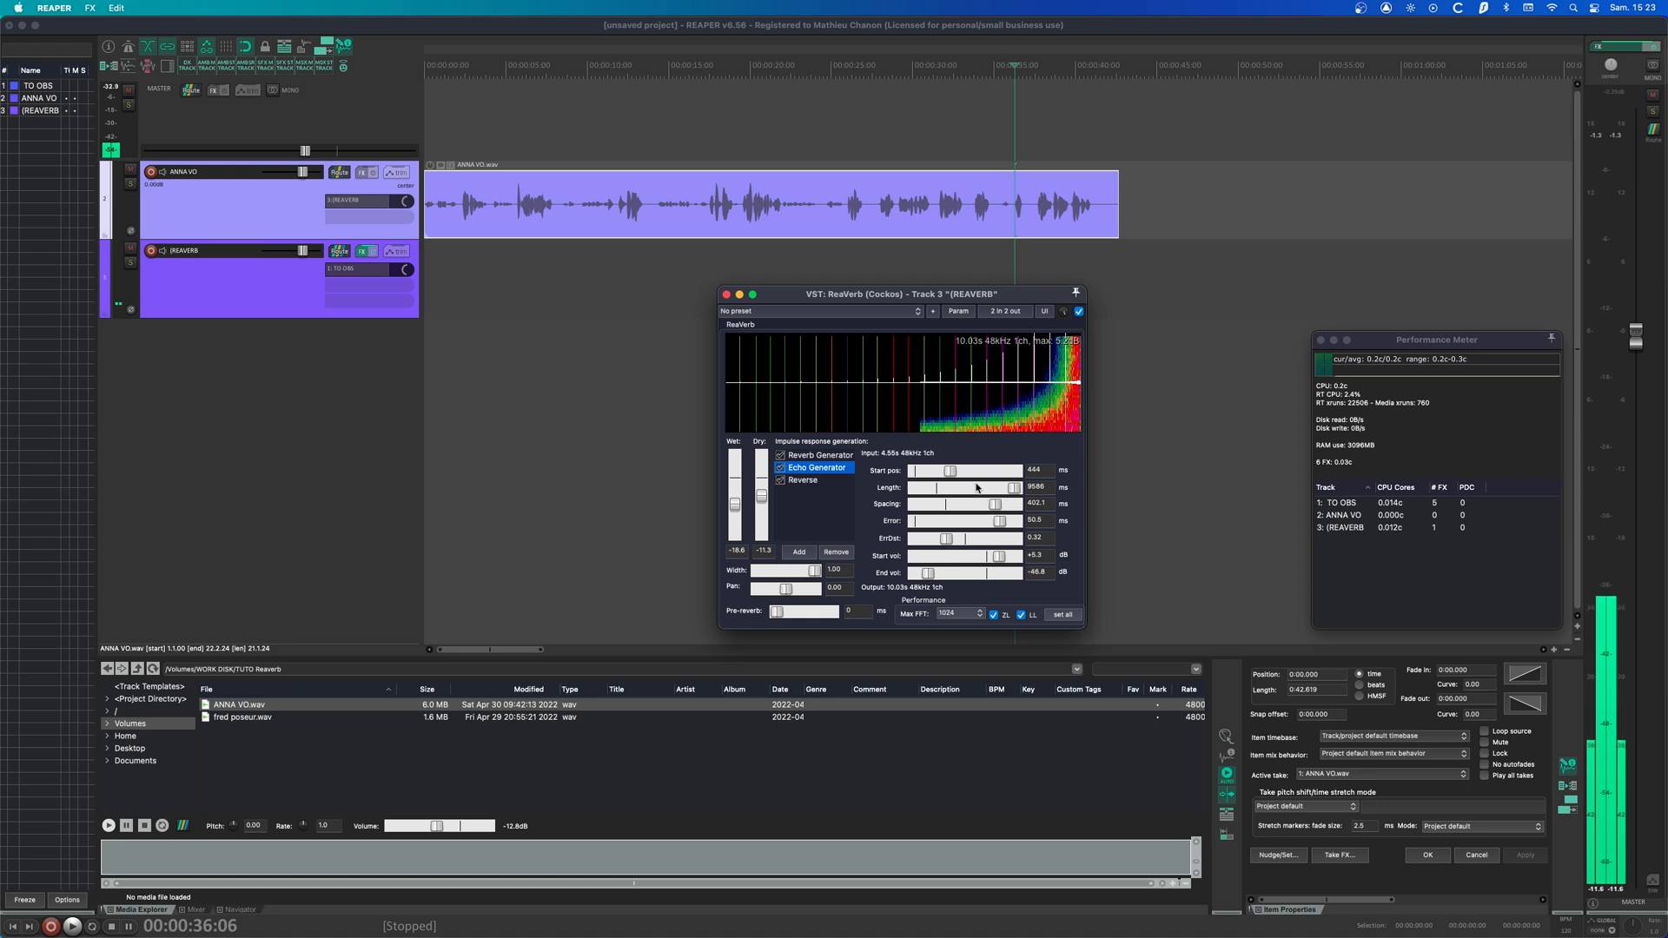
drag(951, 471, 960, 493)
click(816, 456)
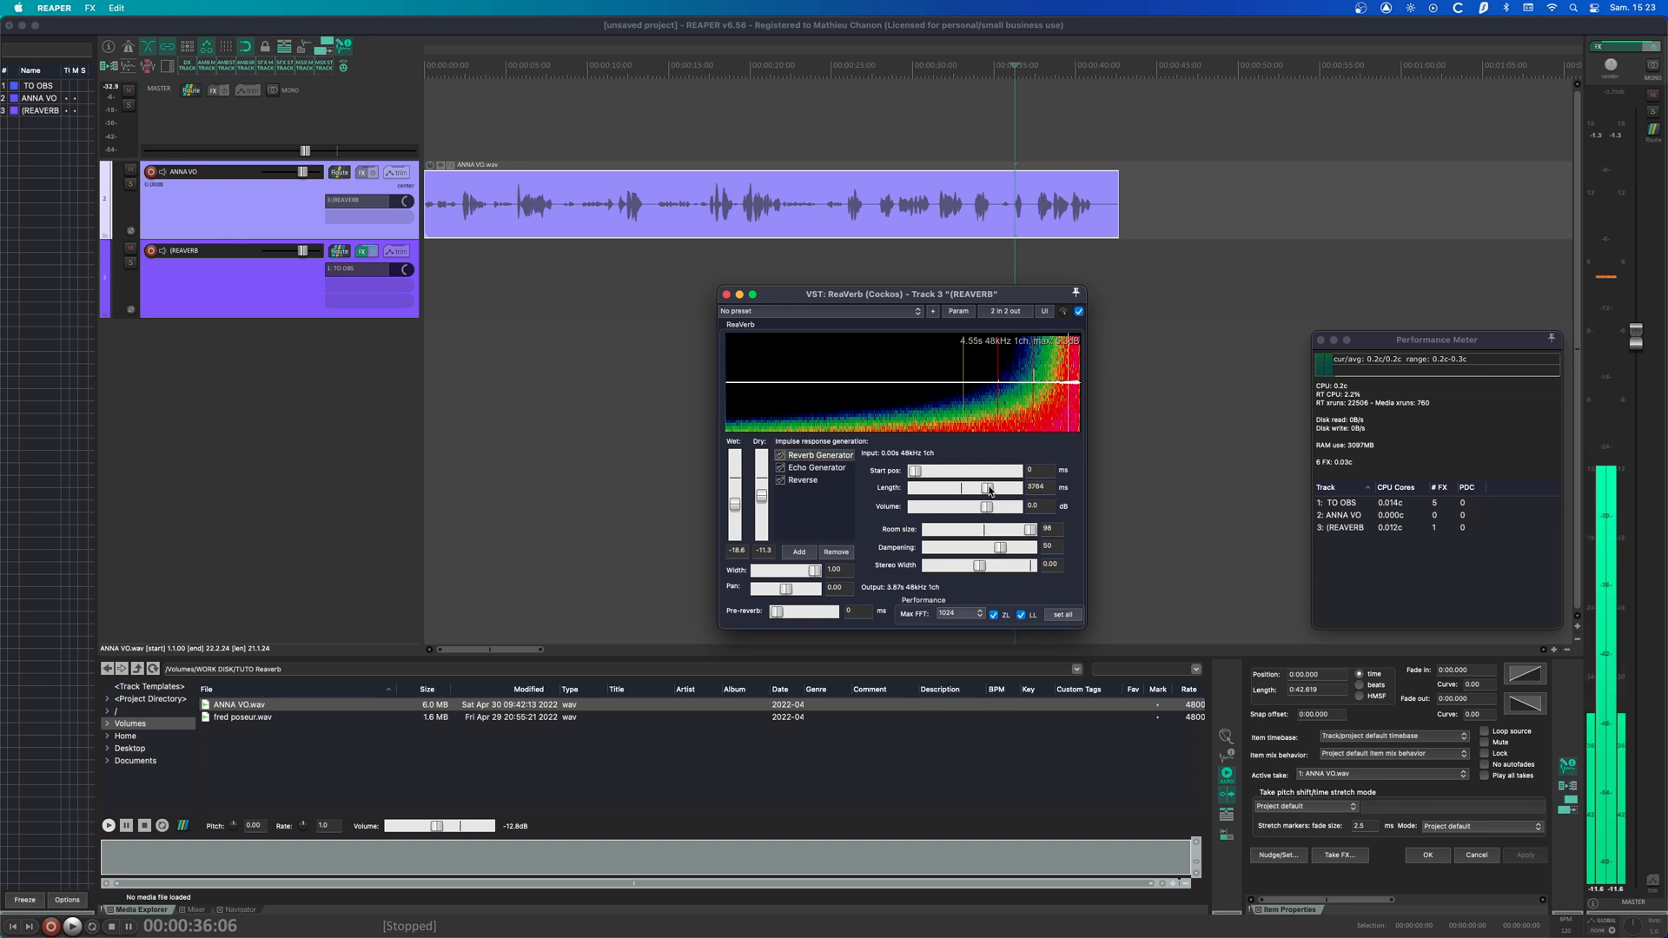
drag(992, 488, 988, 488)
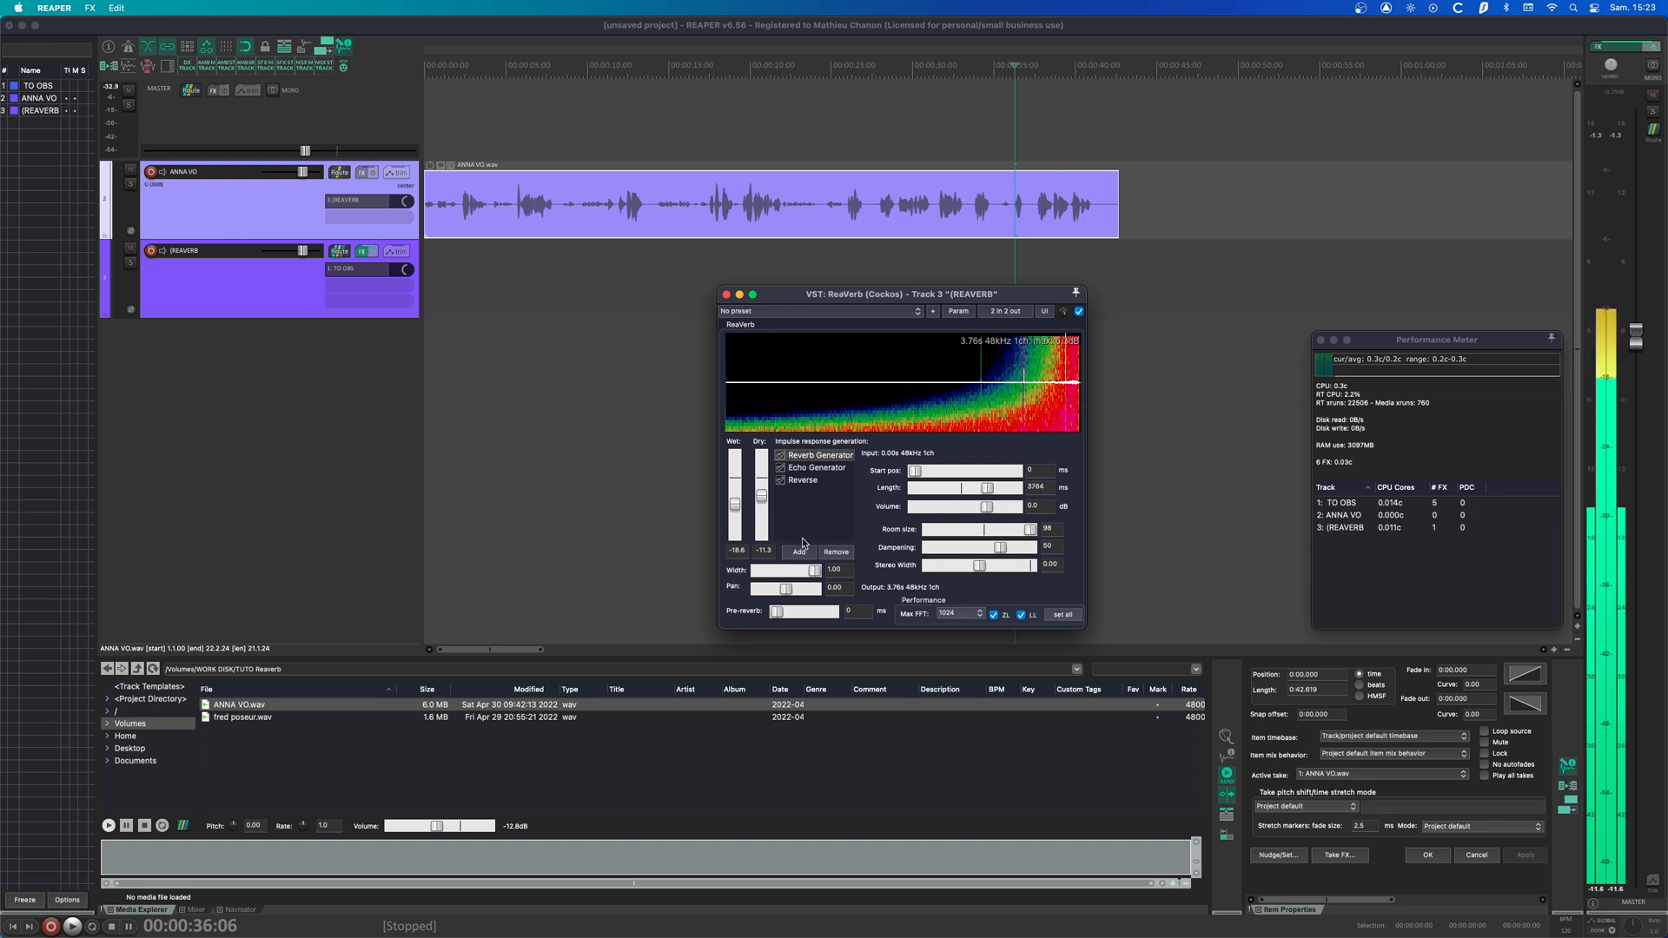
click(801, 481)
key(space)
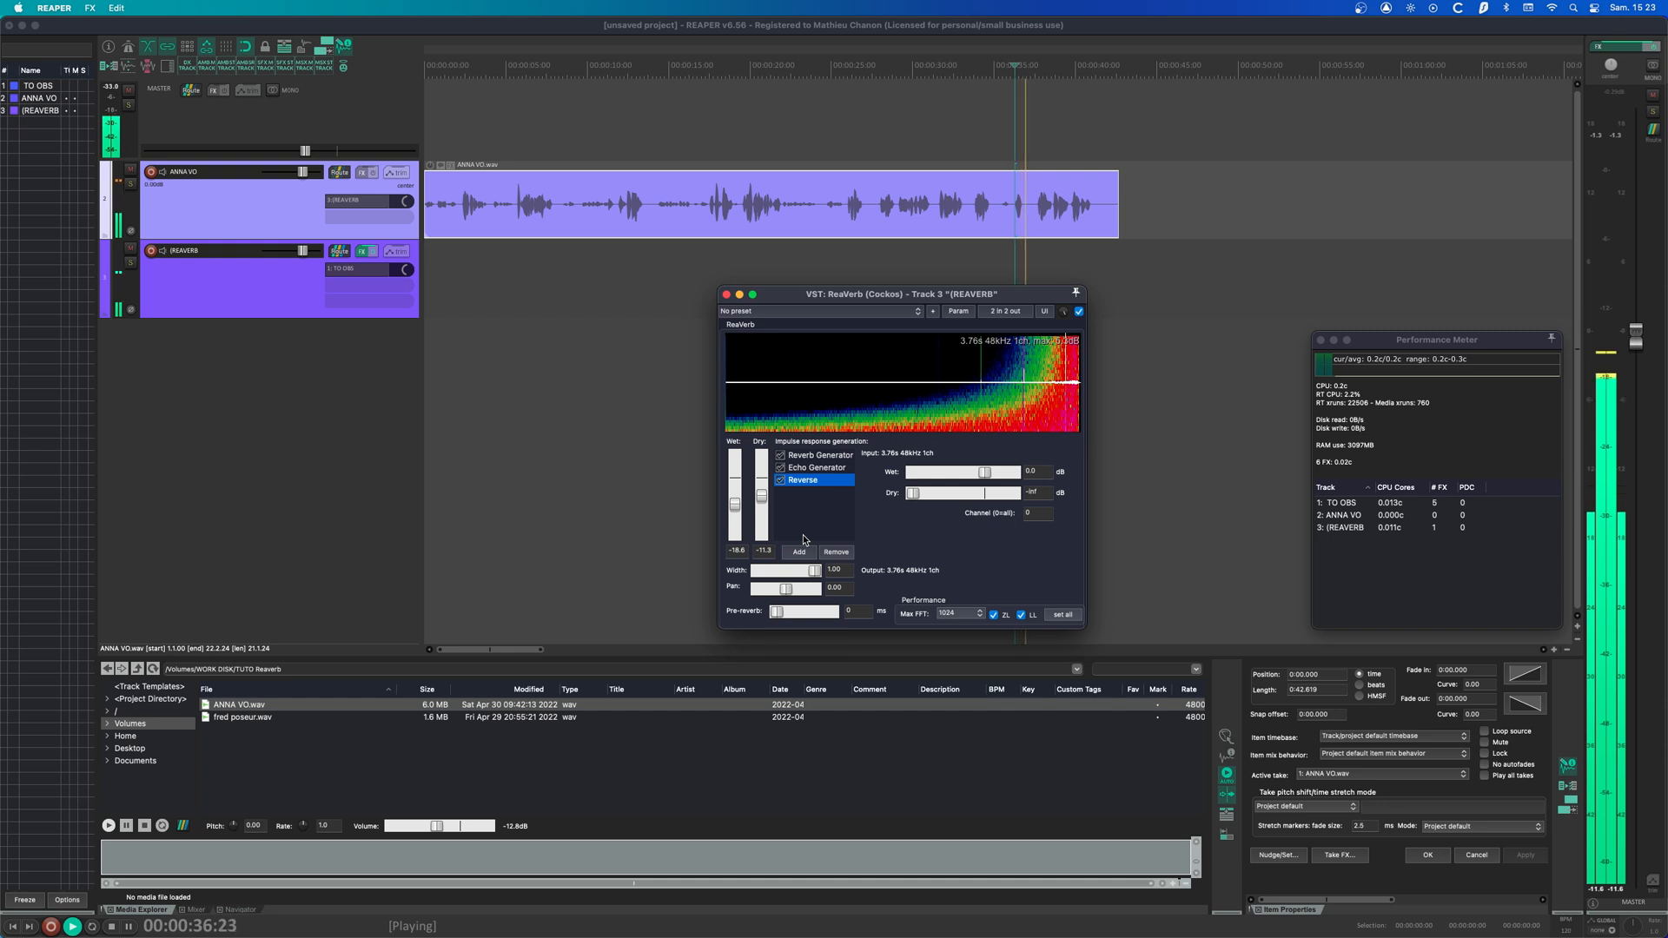
key(space)
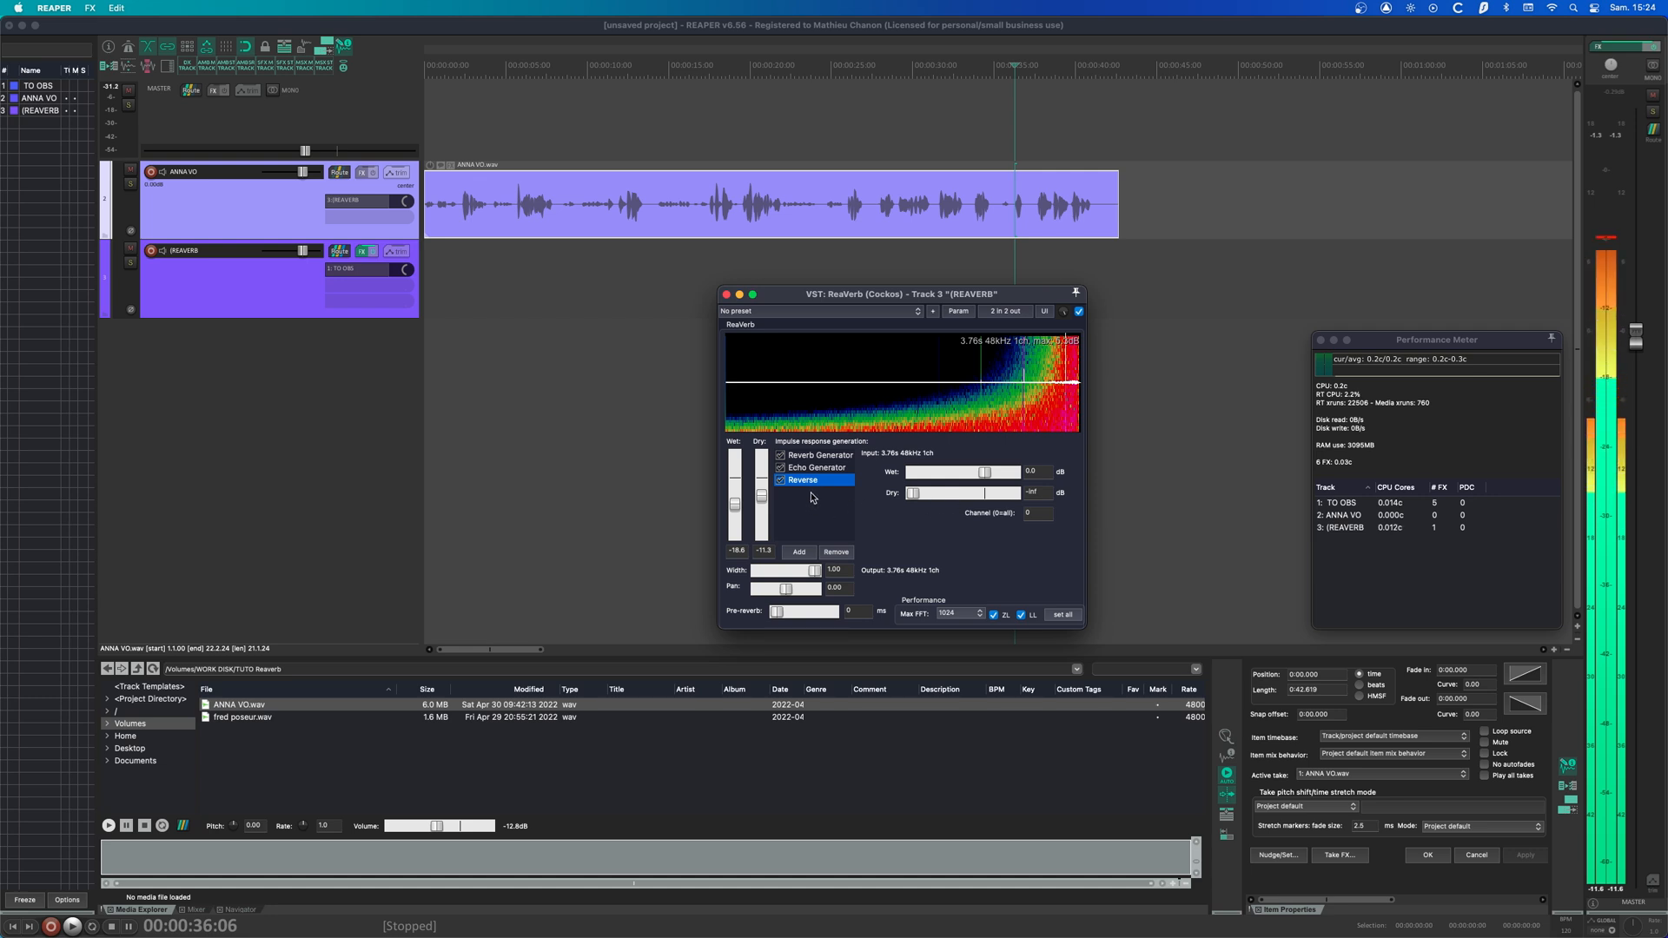
- Raise the Reverse module's wet level to +9.1 dB, audition it, and reset the level to 0.0 dB
click(1000, 480)
key(space)
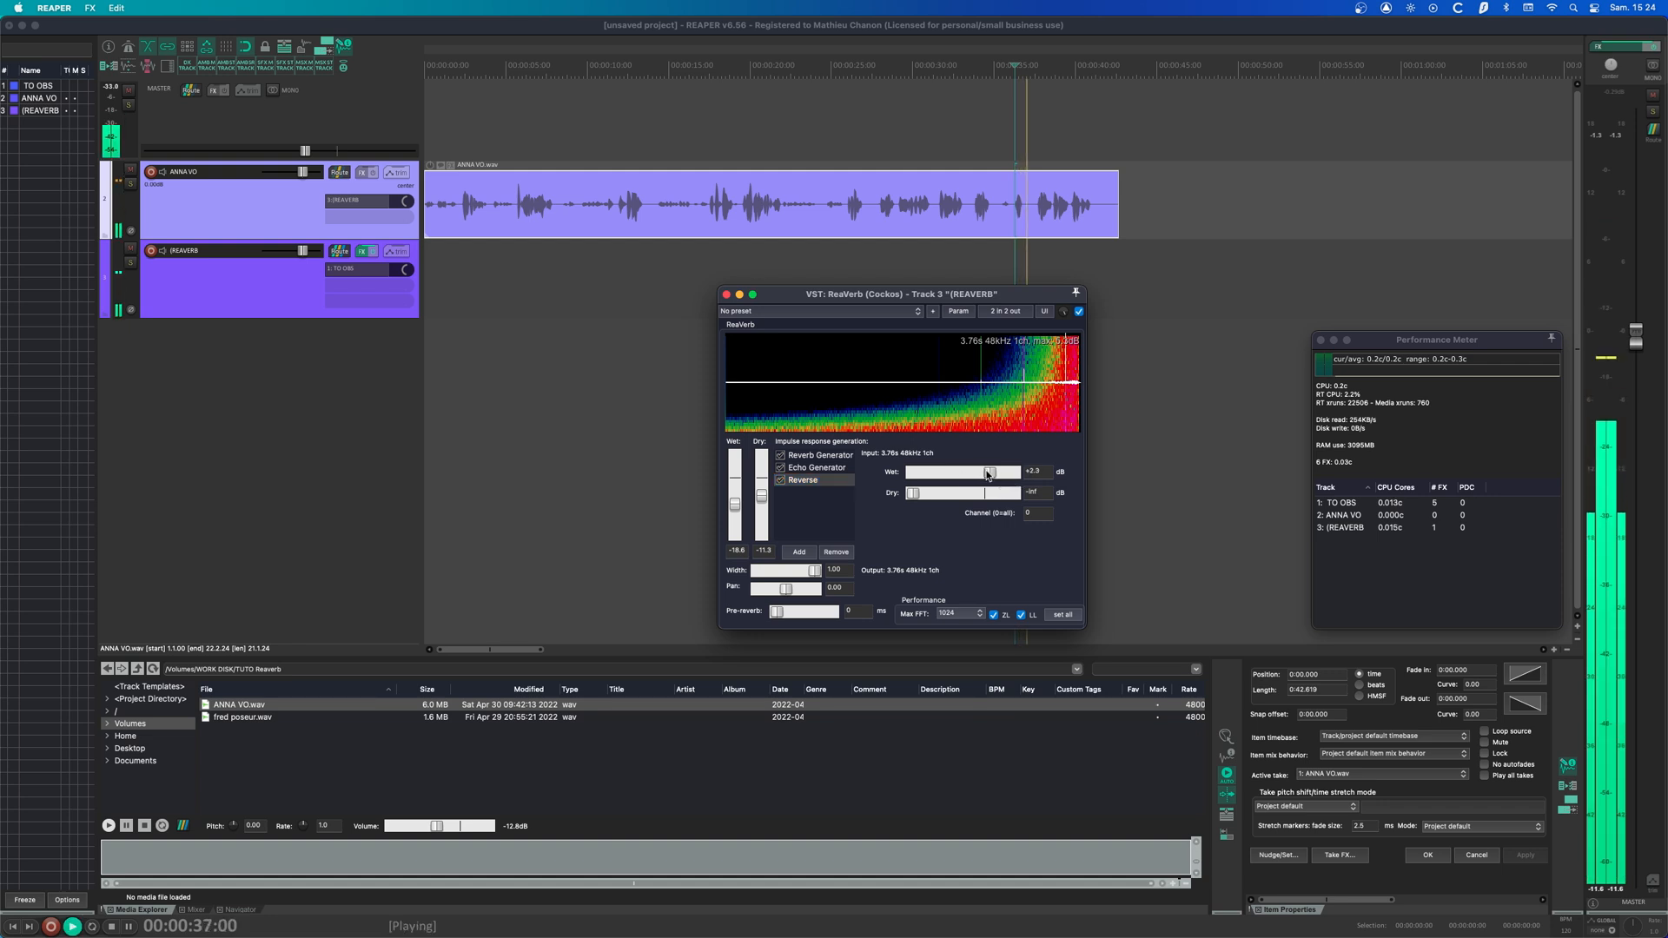
drag(998, 475, 1006, 474)
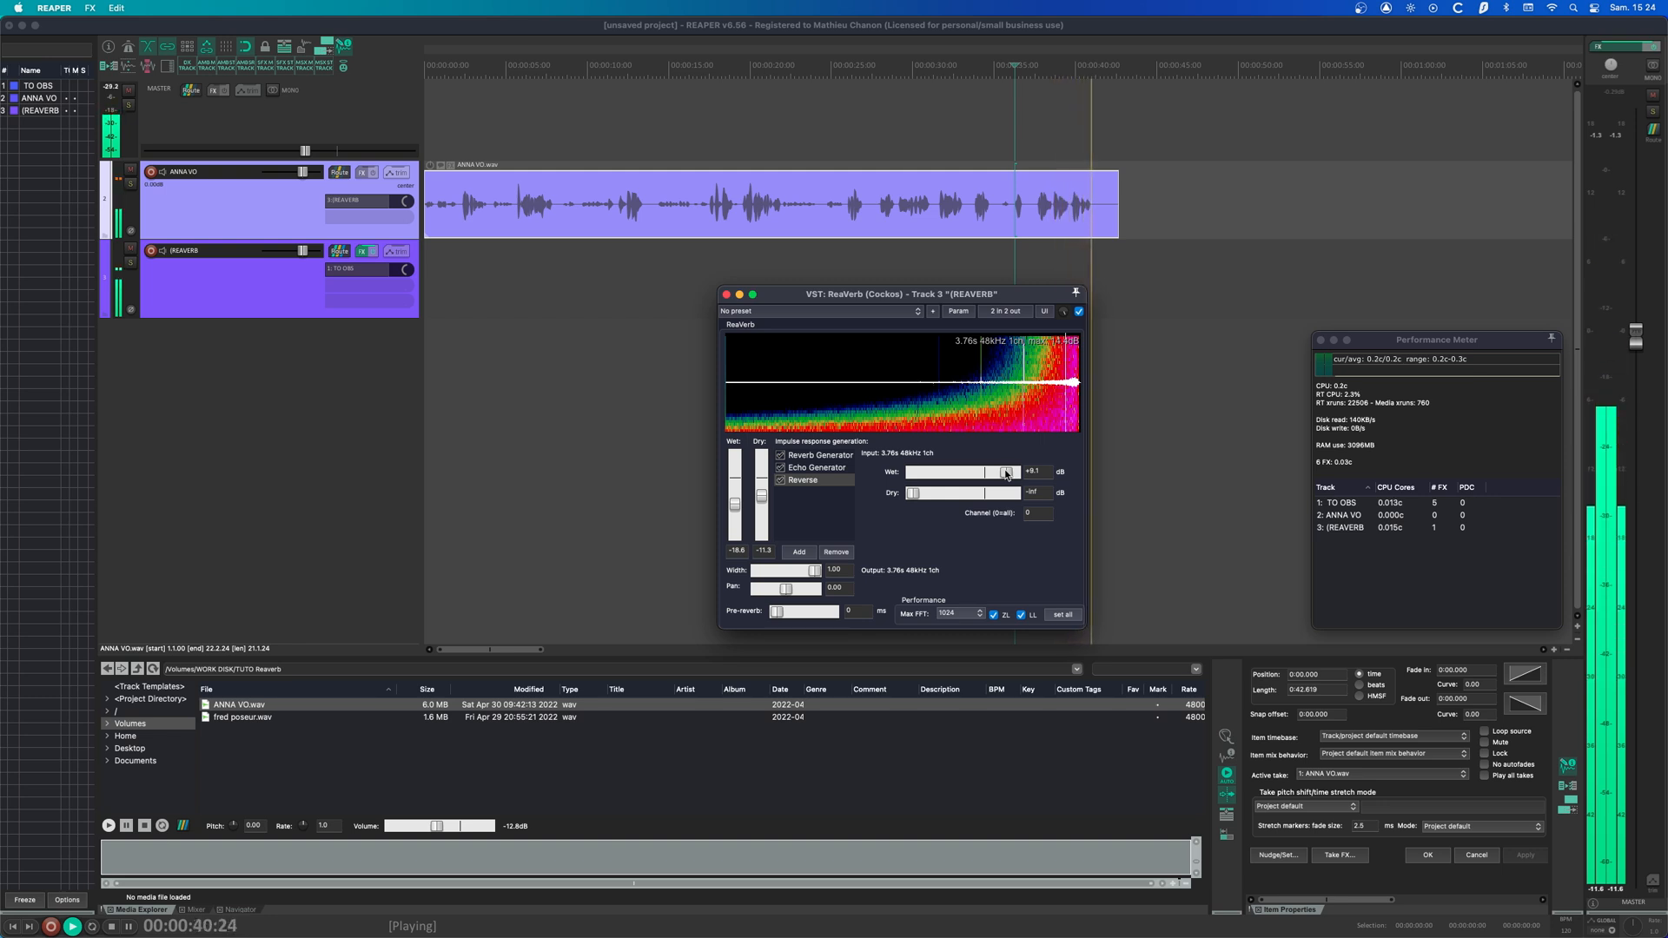
key(space)
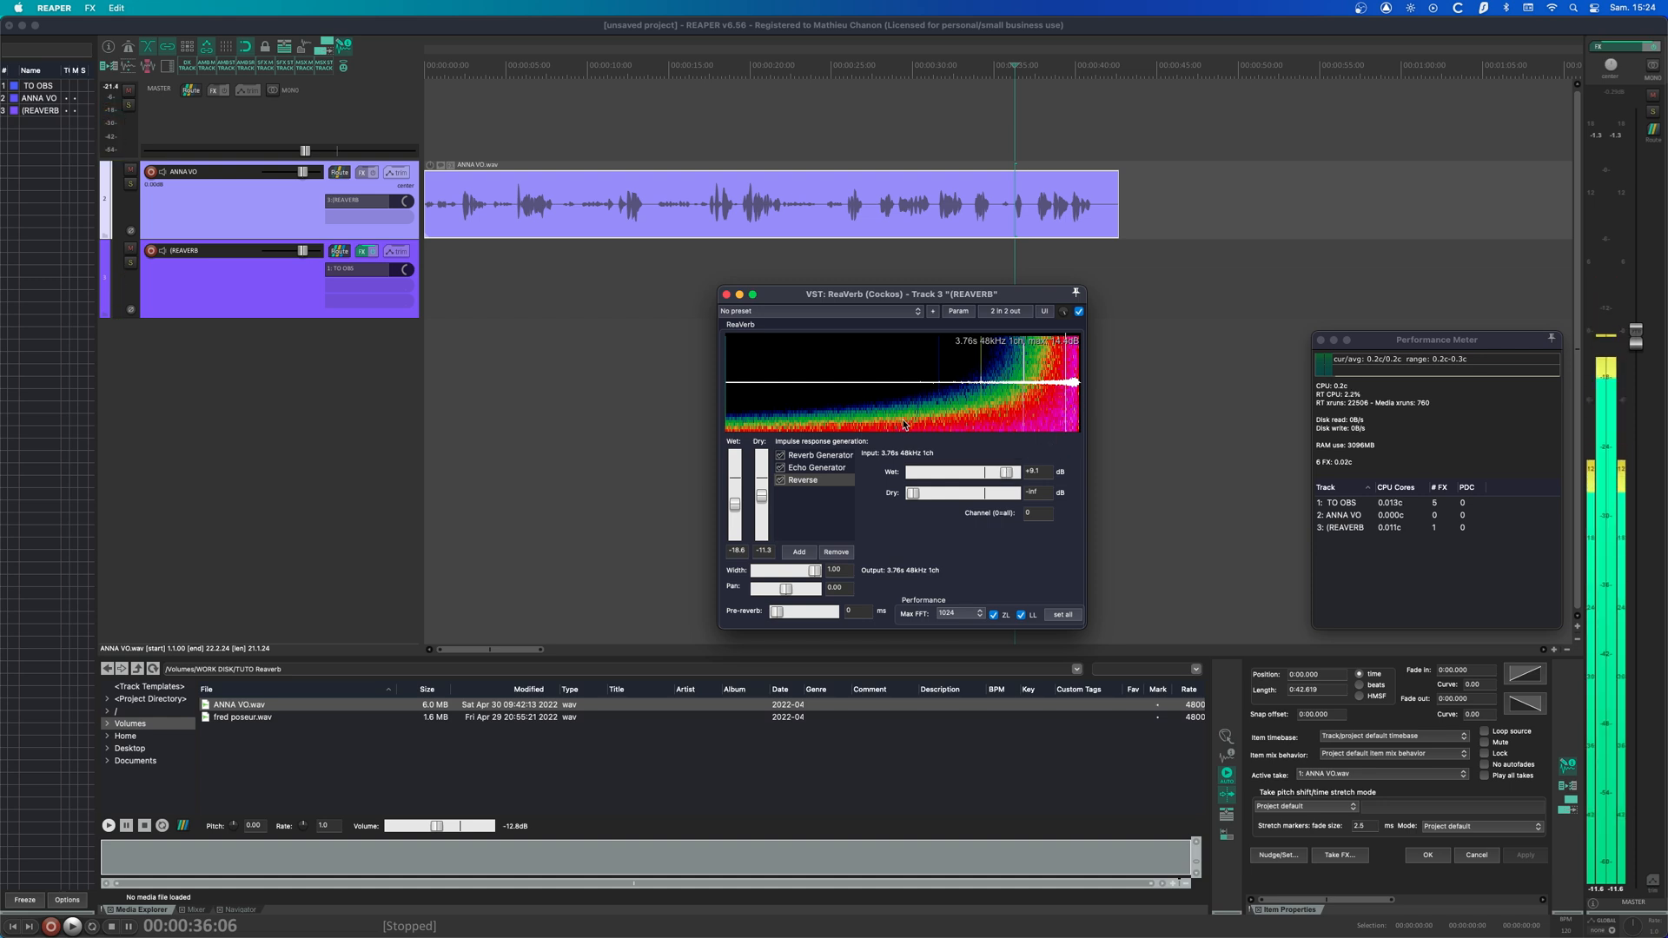
double_click(1004, 474)
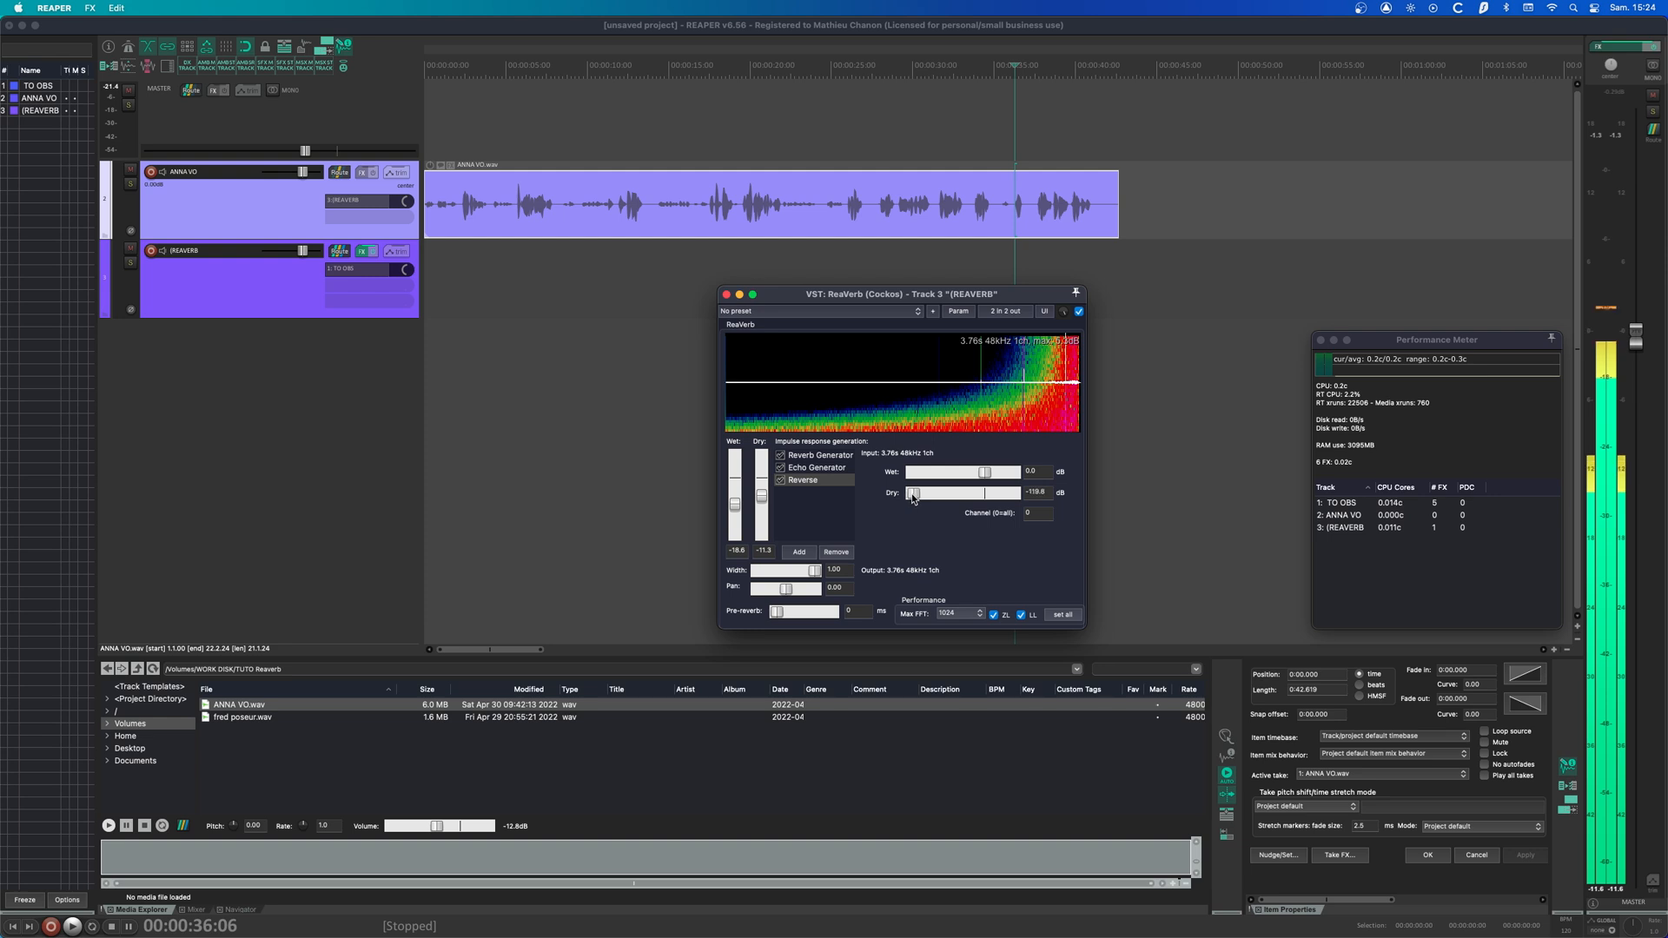
- Raise the Reverse module's dry level to -20.6 dB and audition the blend of forward and reversed reverb
drag(912, 493, 926, 494)
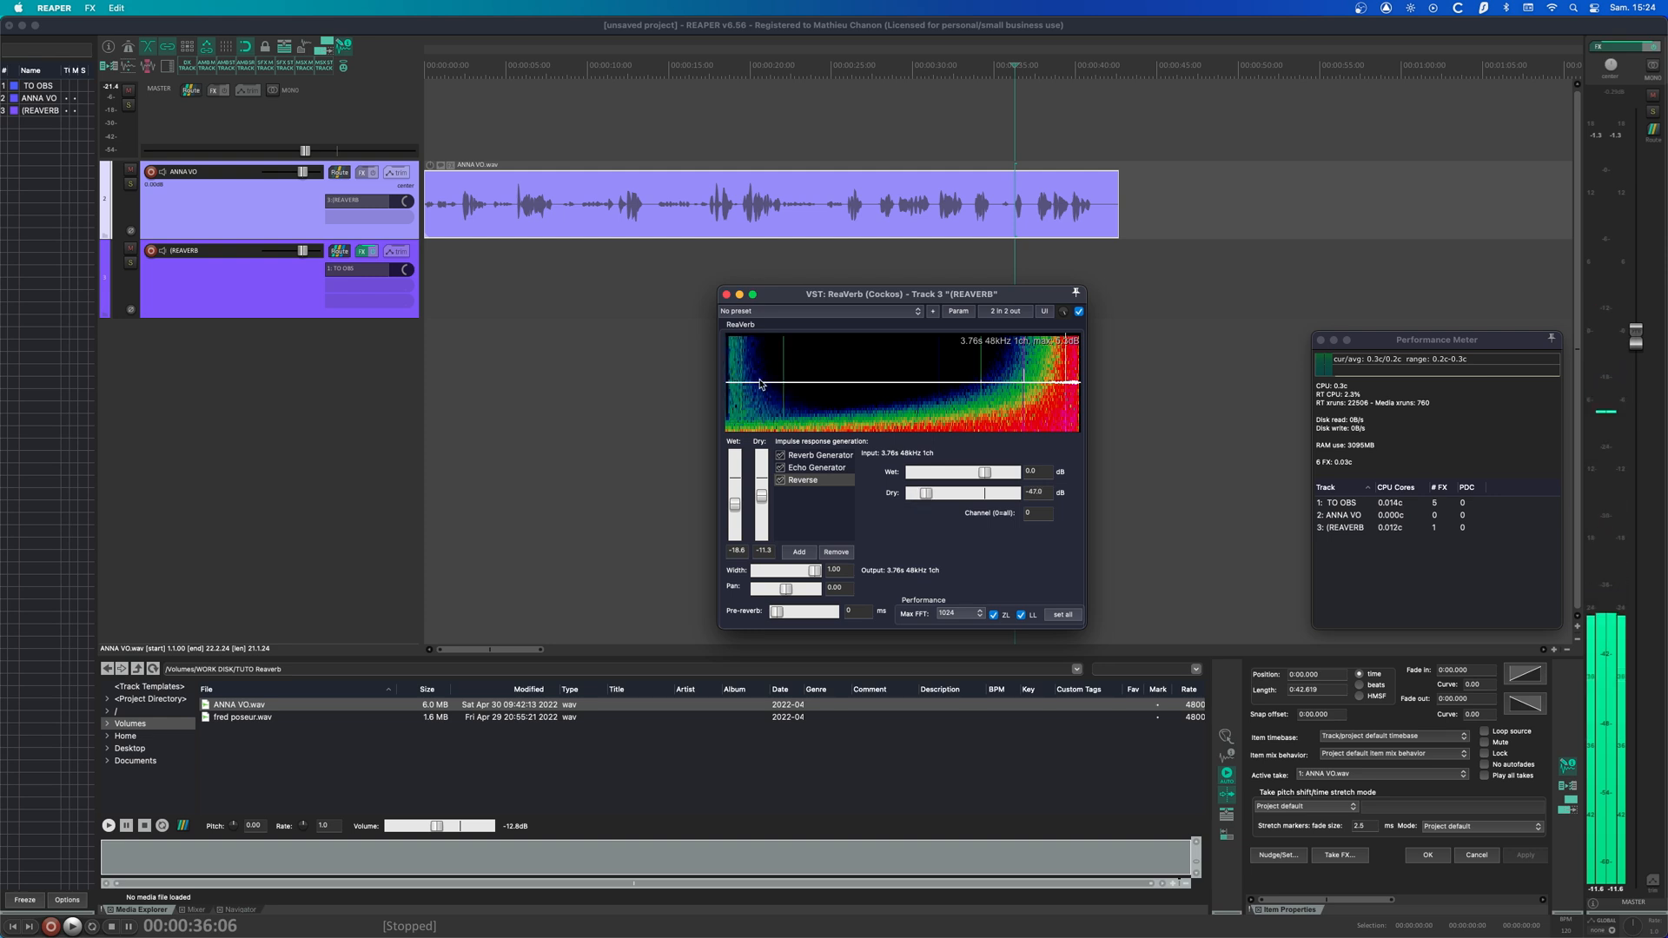
drag(926, 493, 950, 495)
key(space)
key(space)
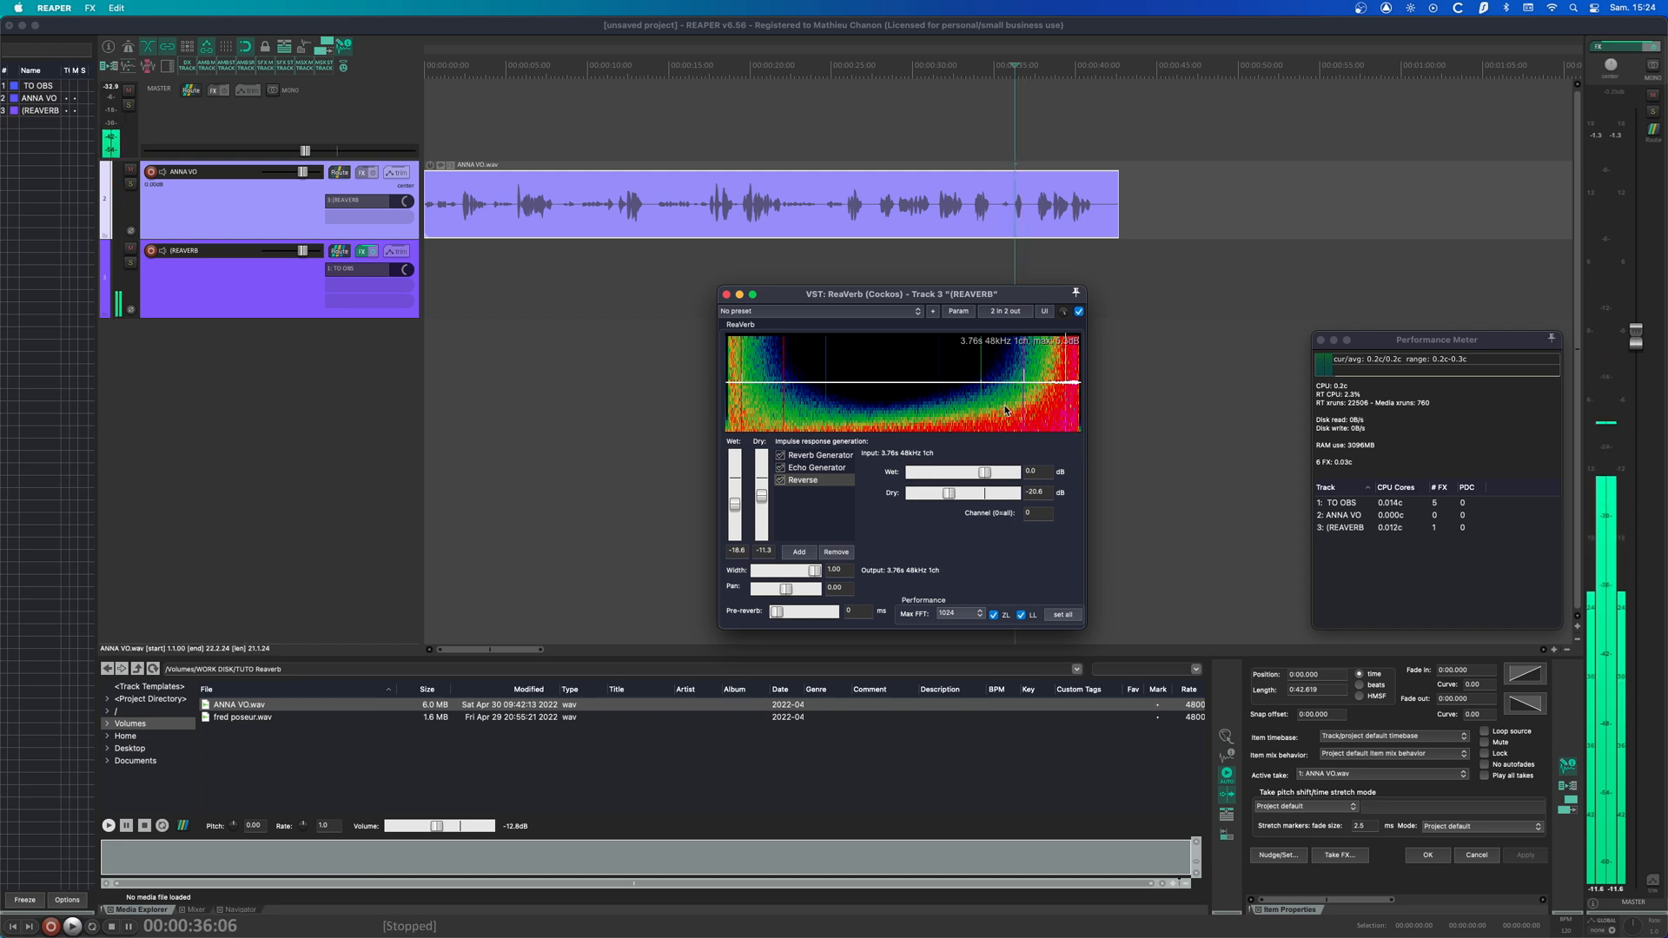
- Disable the Echo Generator and audition the Reverse module on the reverb alone
click(780, 467)
click(803, 480)
key(space)
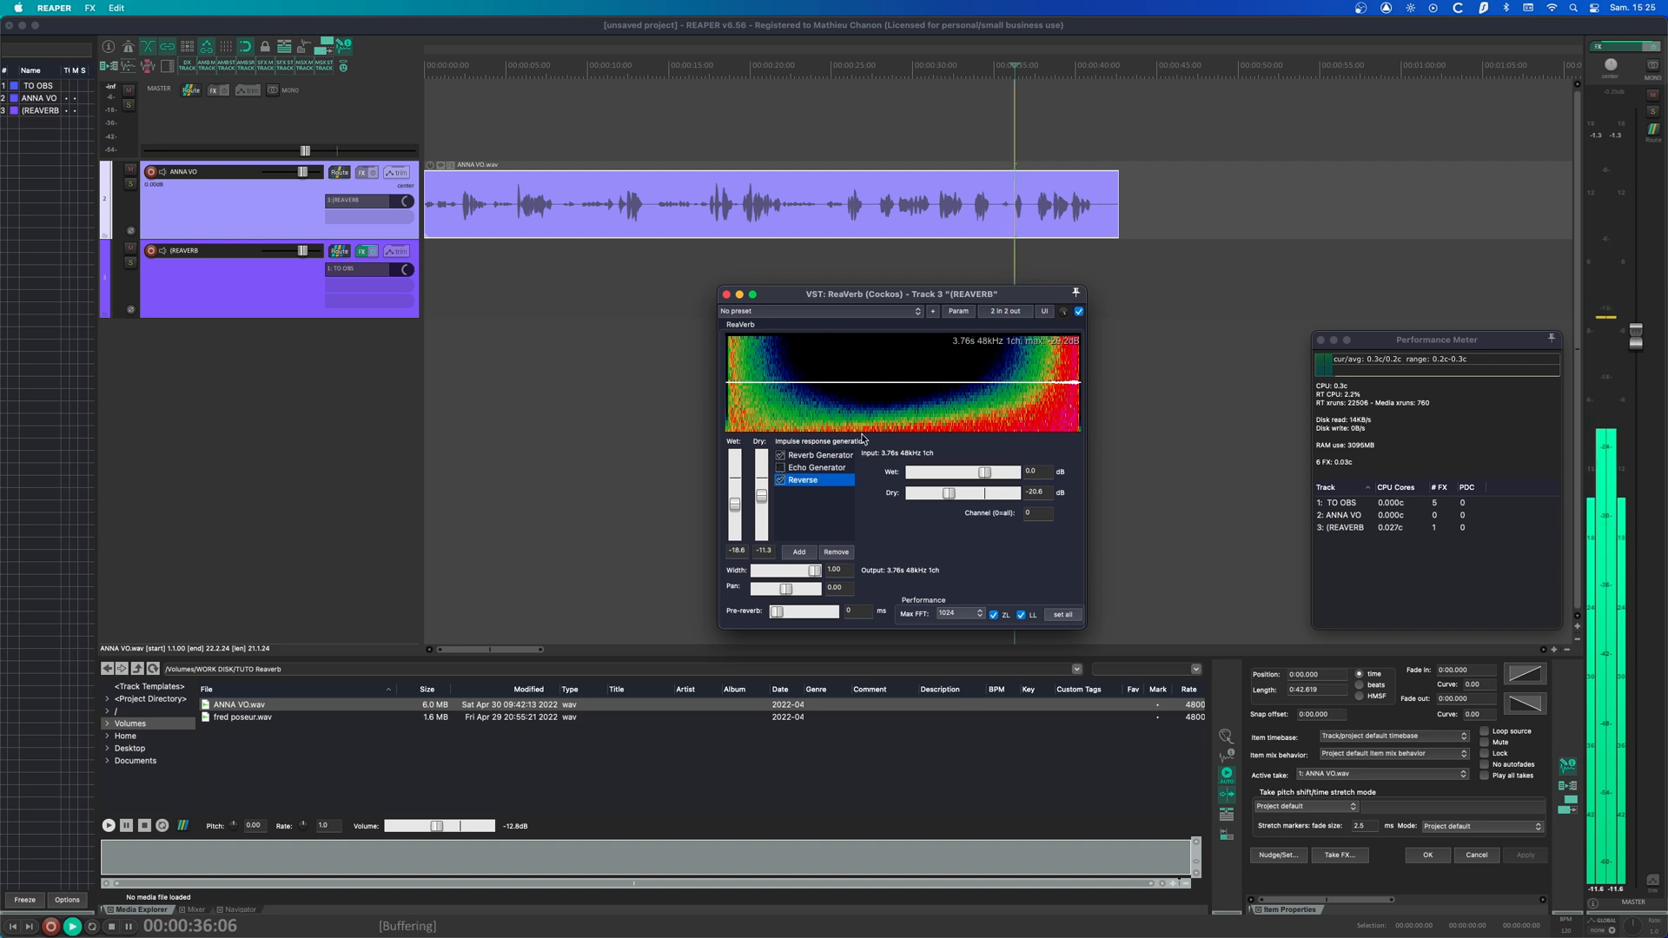
key(space)
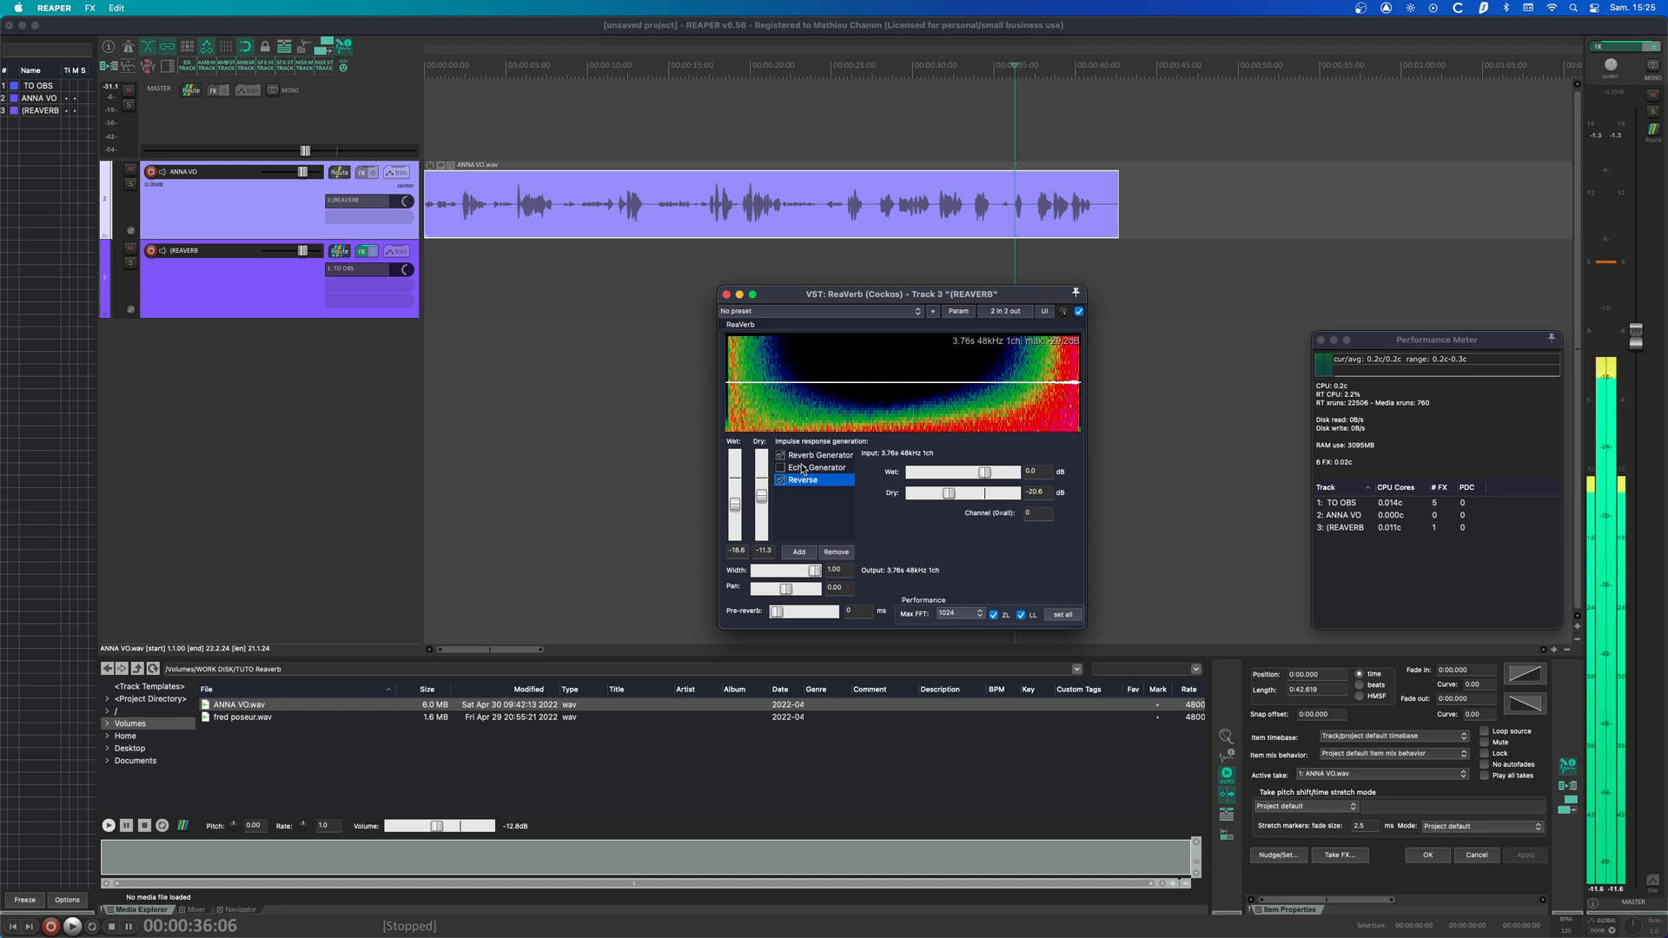
- Try the Reverse module ahead of the re-enabled Echo Generator, and move it back to the end of the chain
drag(804, 482, 805, 469)
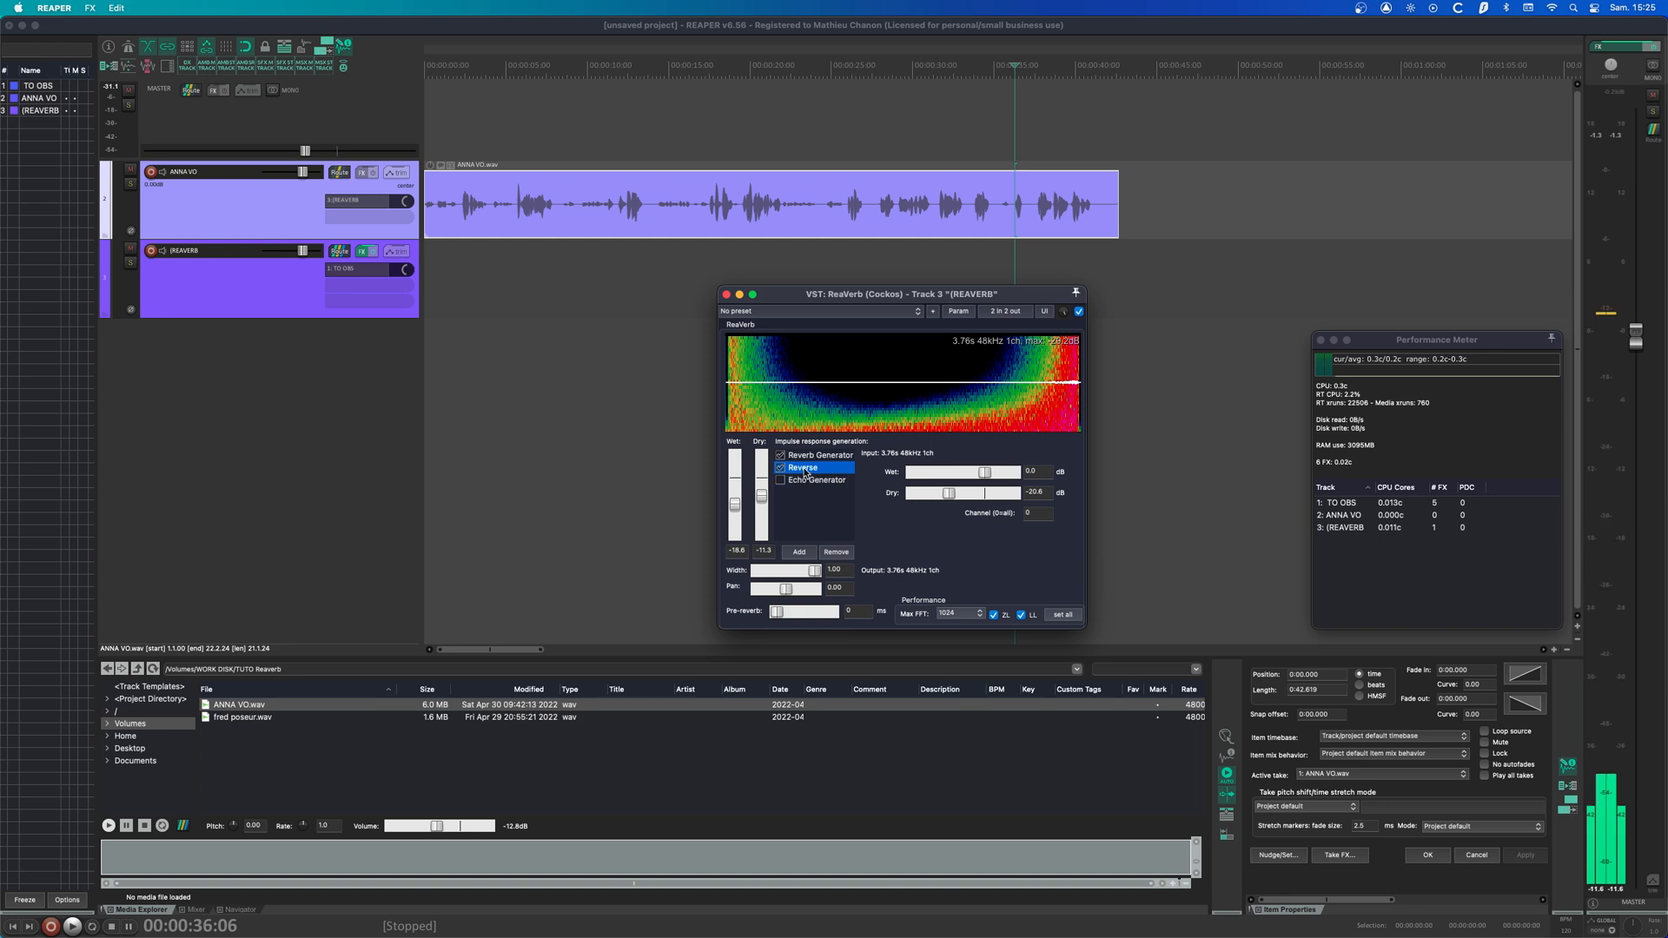
click(781, 480)
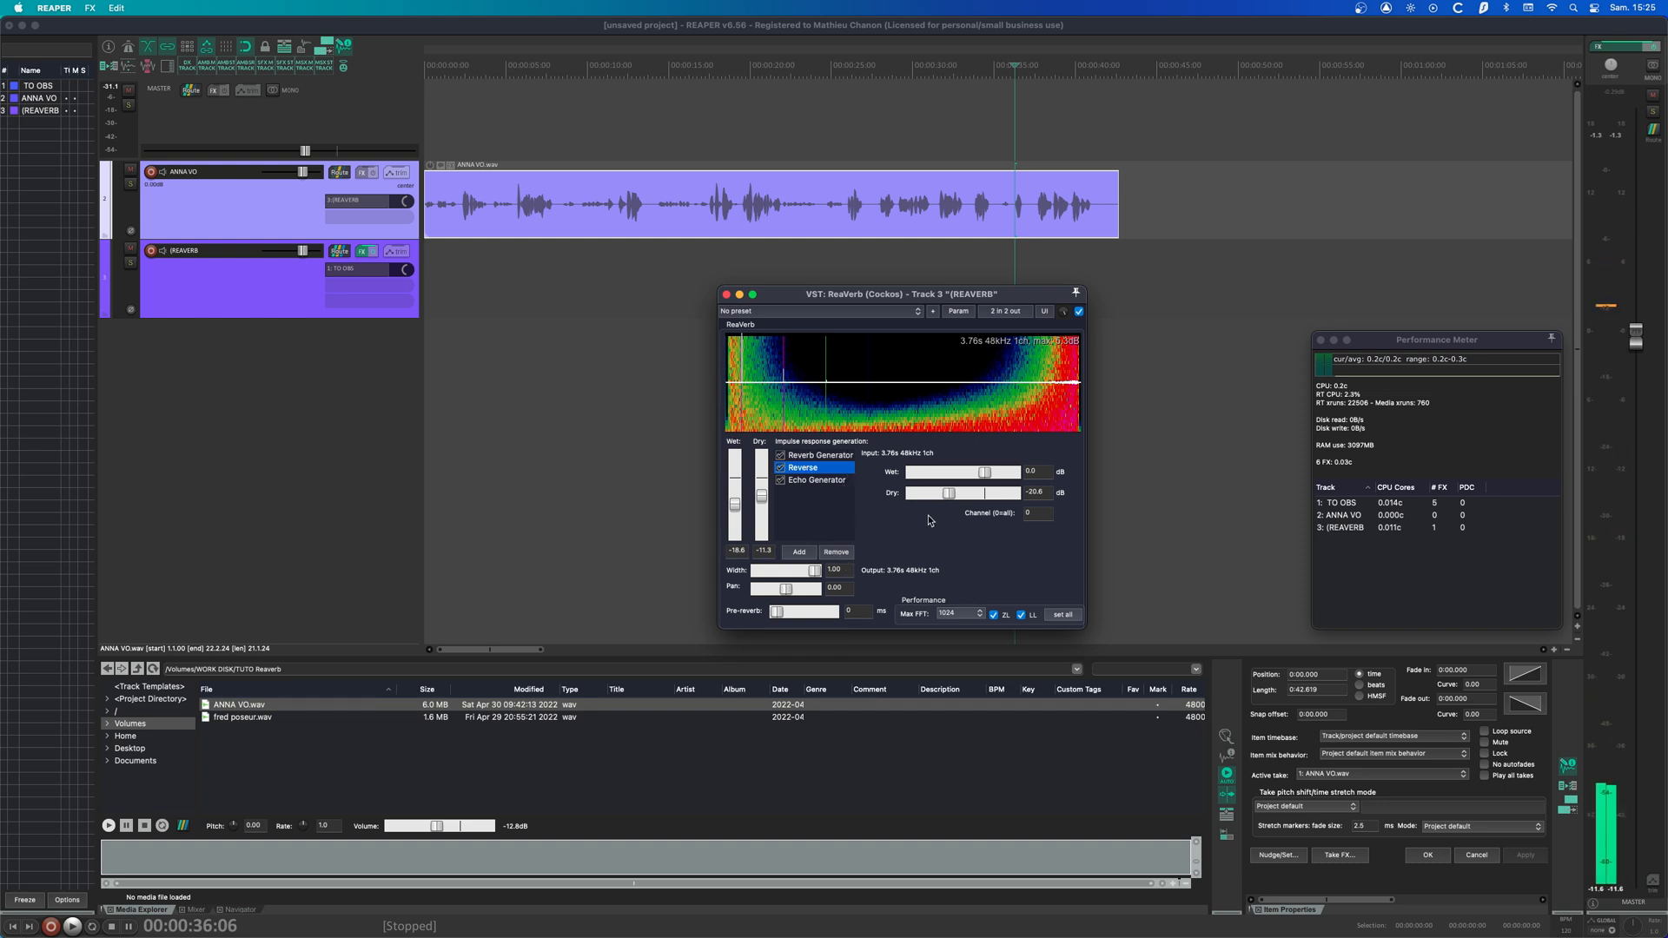
drag(806, 473, 805, 487)
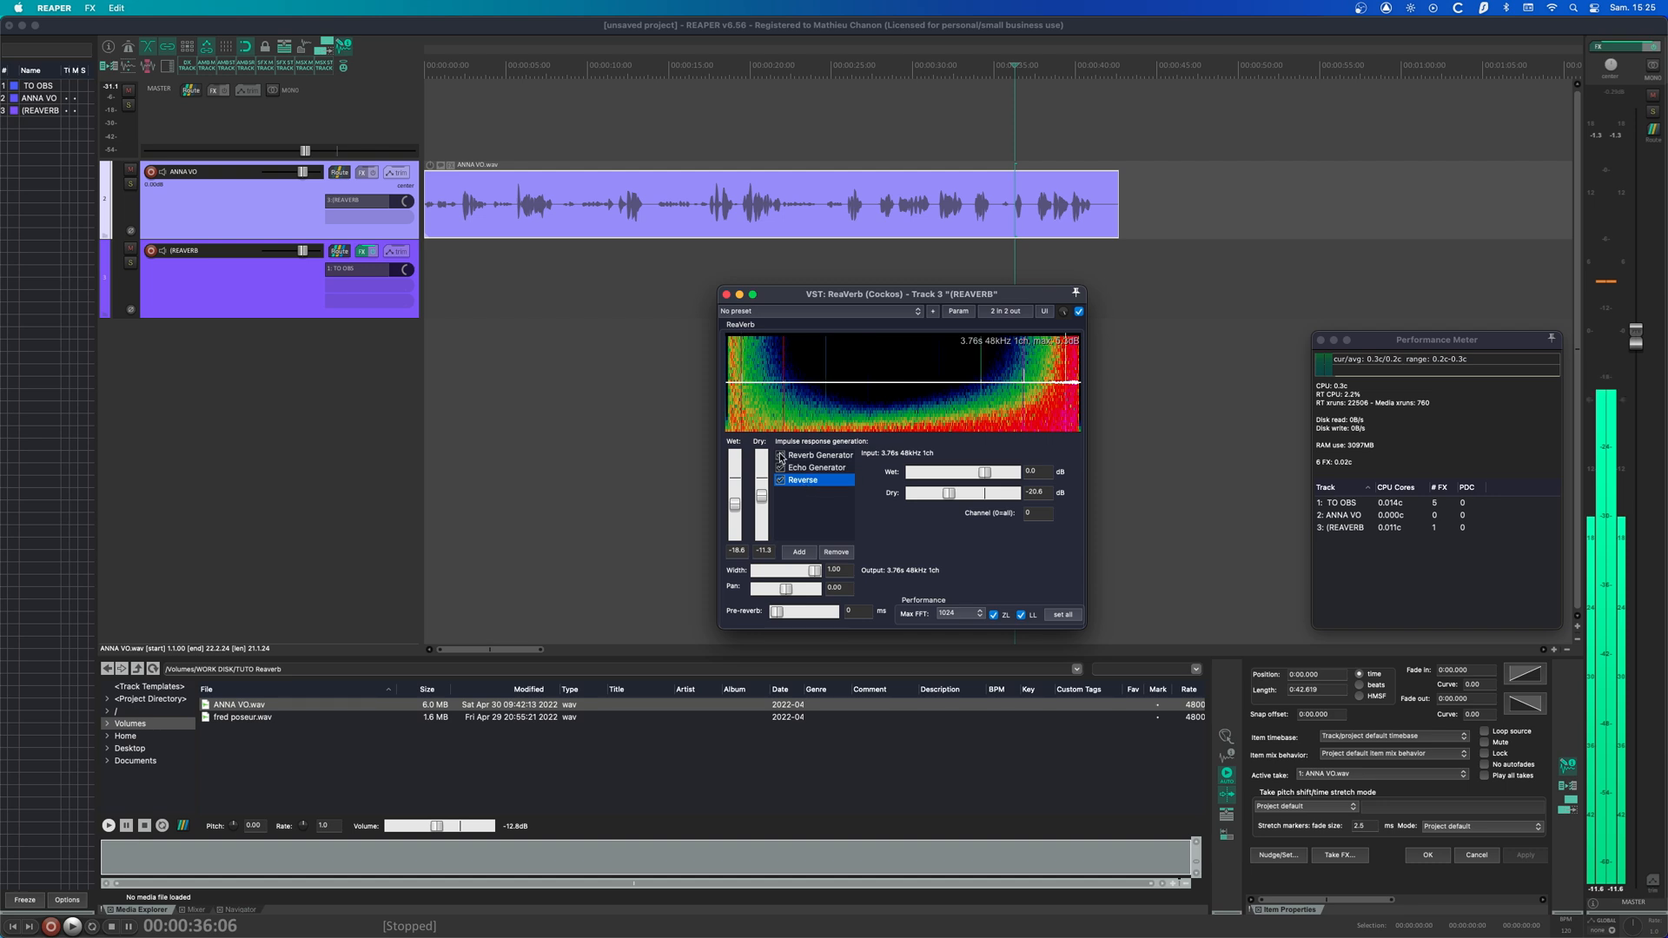
- Add a Normalize module to the end of the ReaVerb chain and disable the Reverse and Echo Generator modules
click(799, 554)
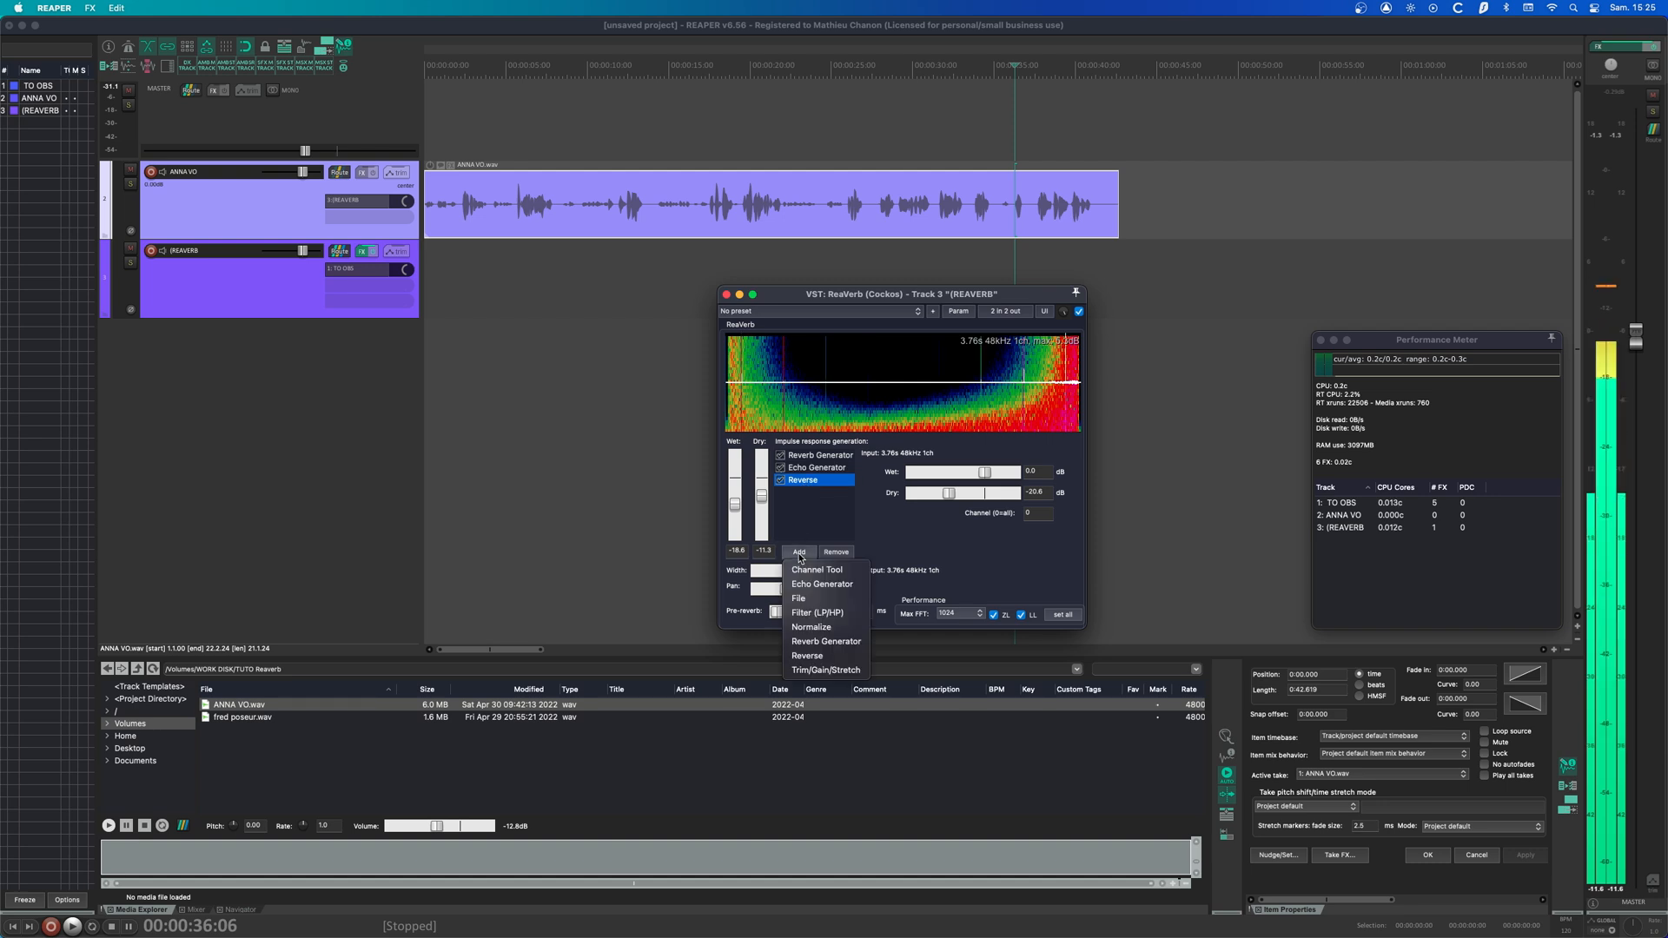
click(808, 626)
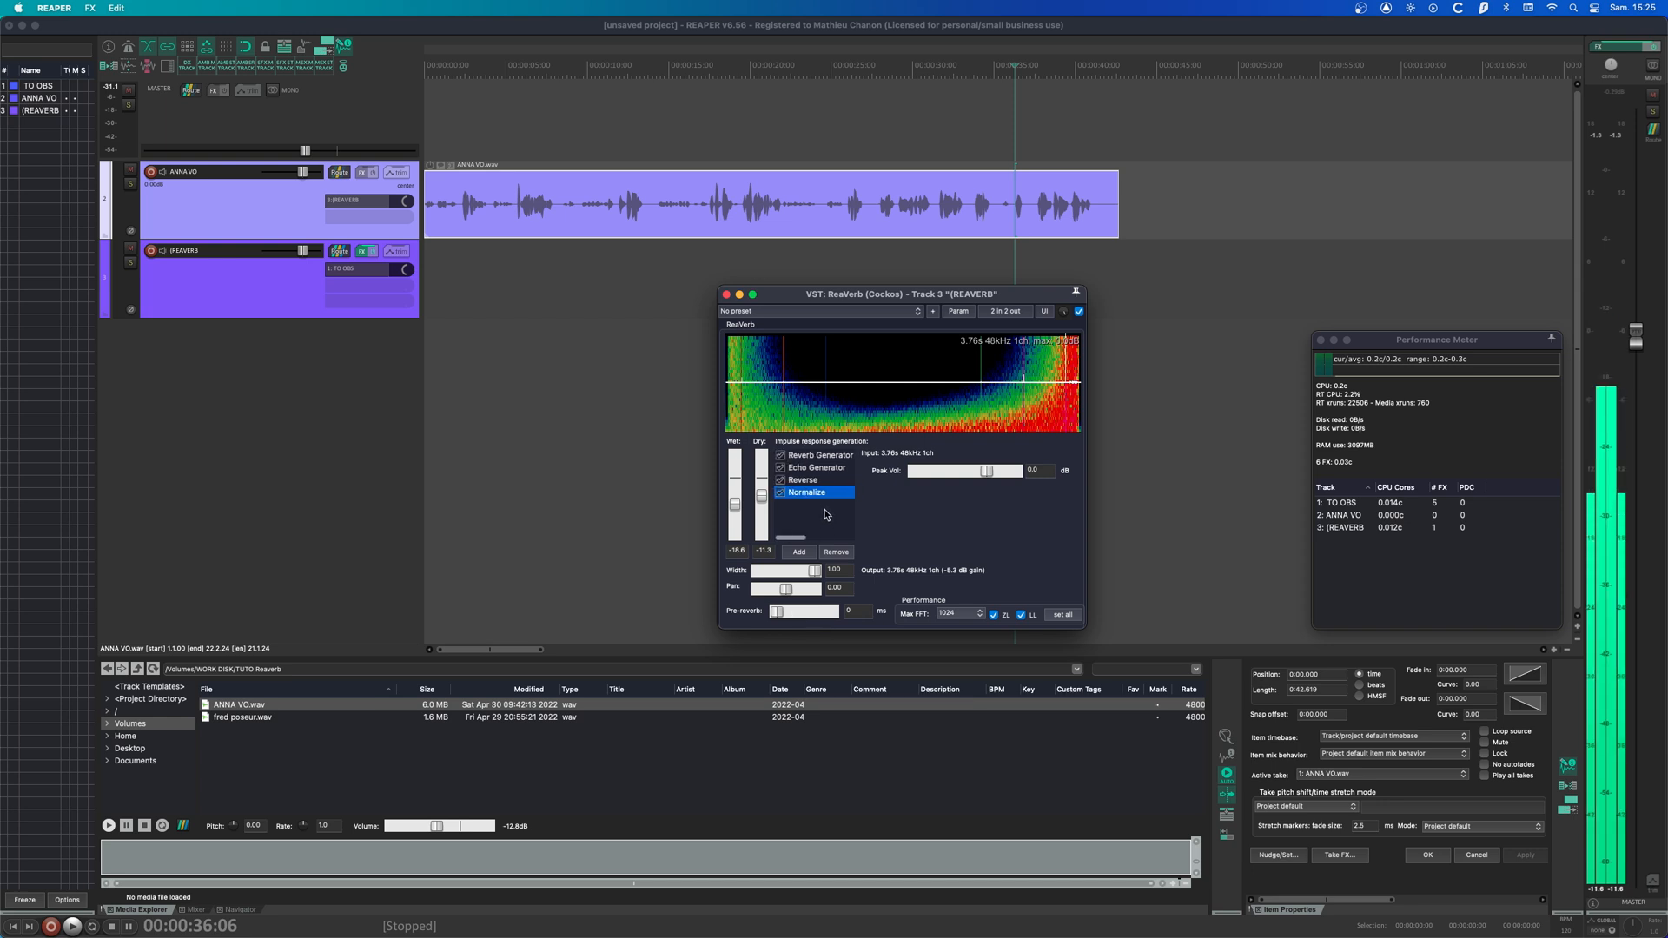
click(780, 479)
click(780, 467)
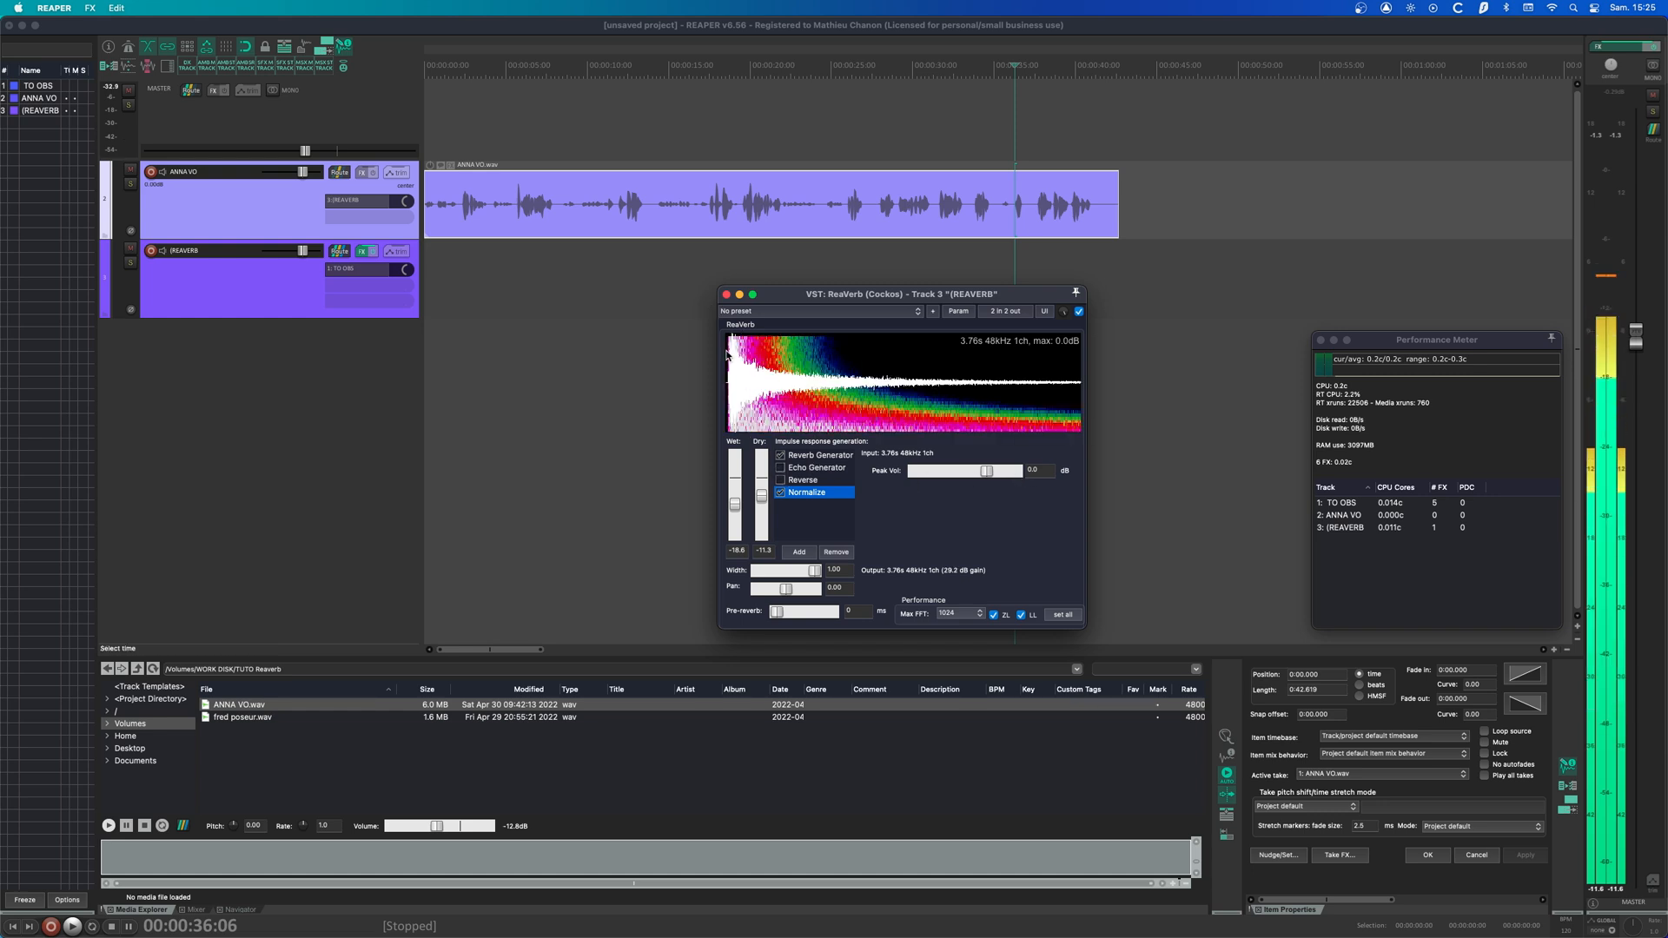
- Lower the Normalize module's peak volume to -16.3 dB and then slightly further, auditioning the reverb after each change
drag(985, 471, 958, 476)
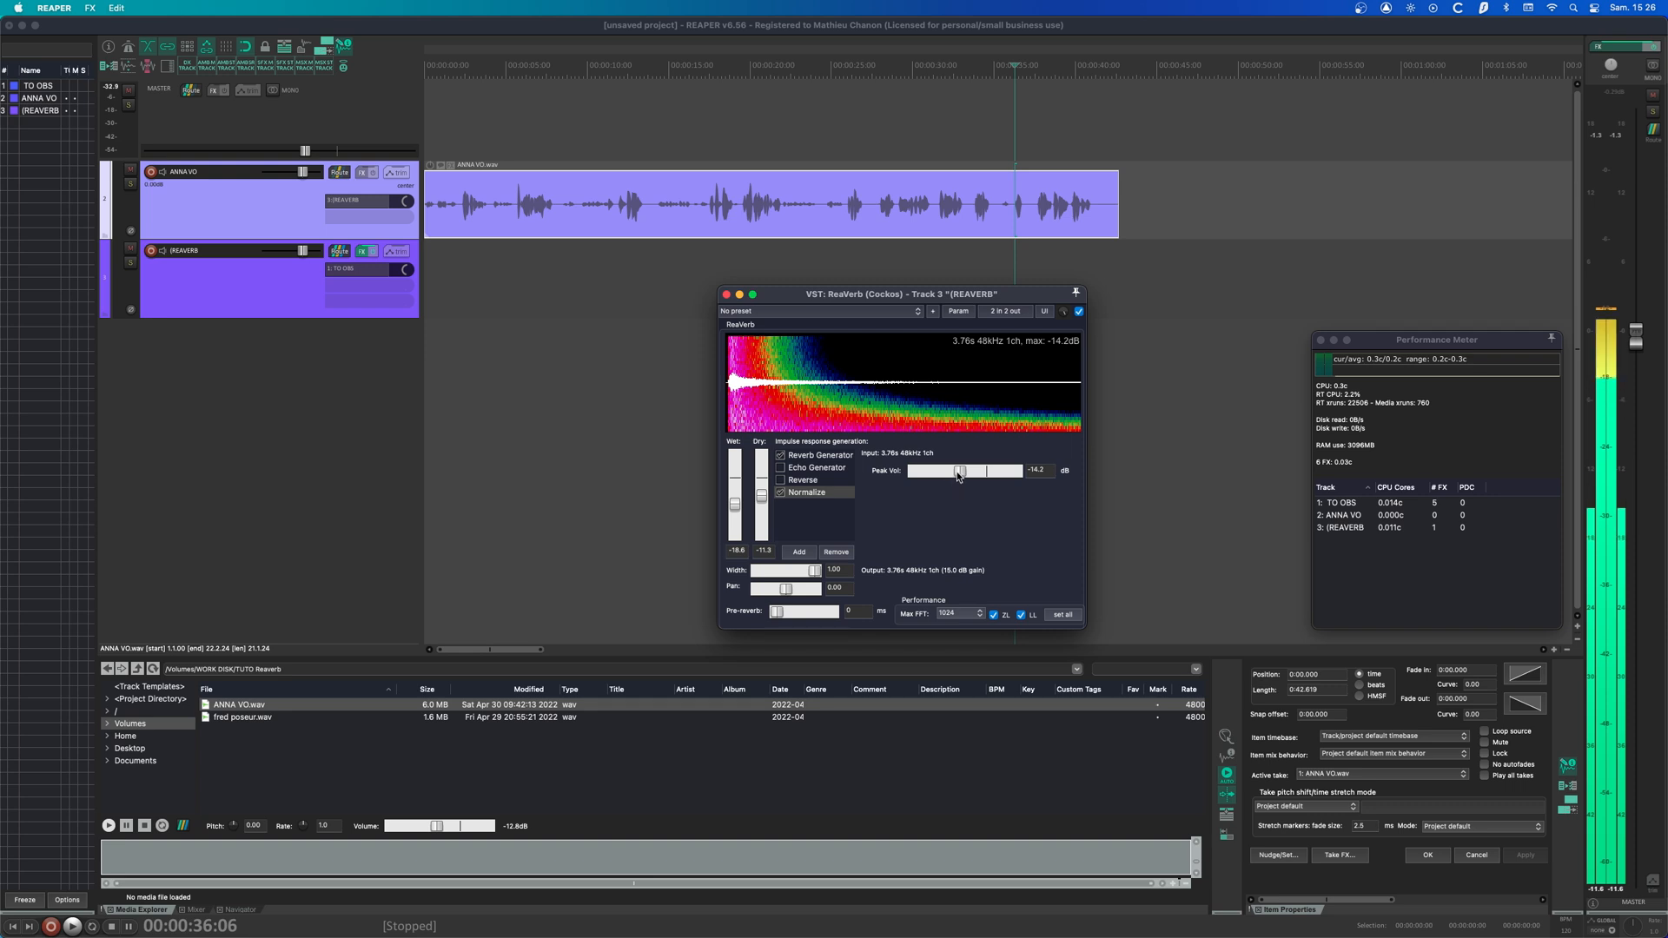
drag(959, 476, 951, 478)
key(space)
key(space)
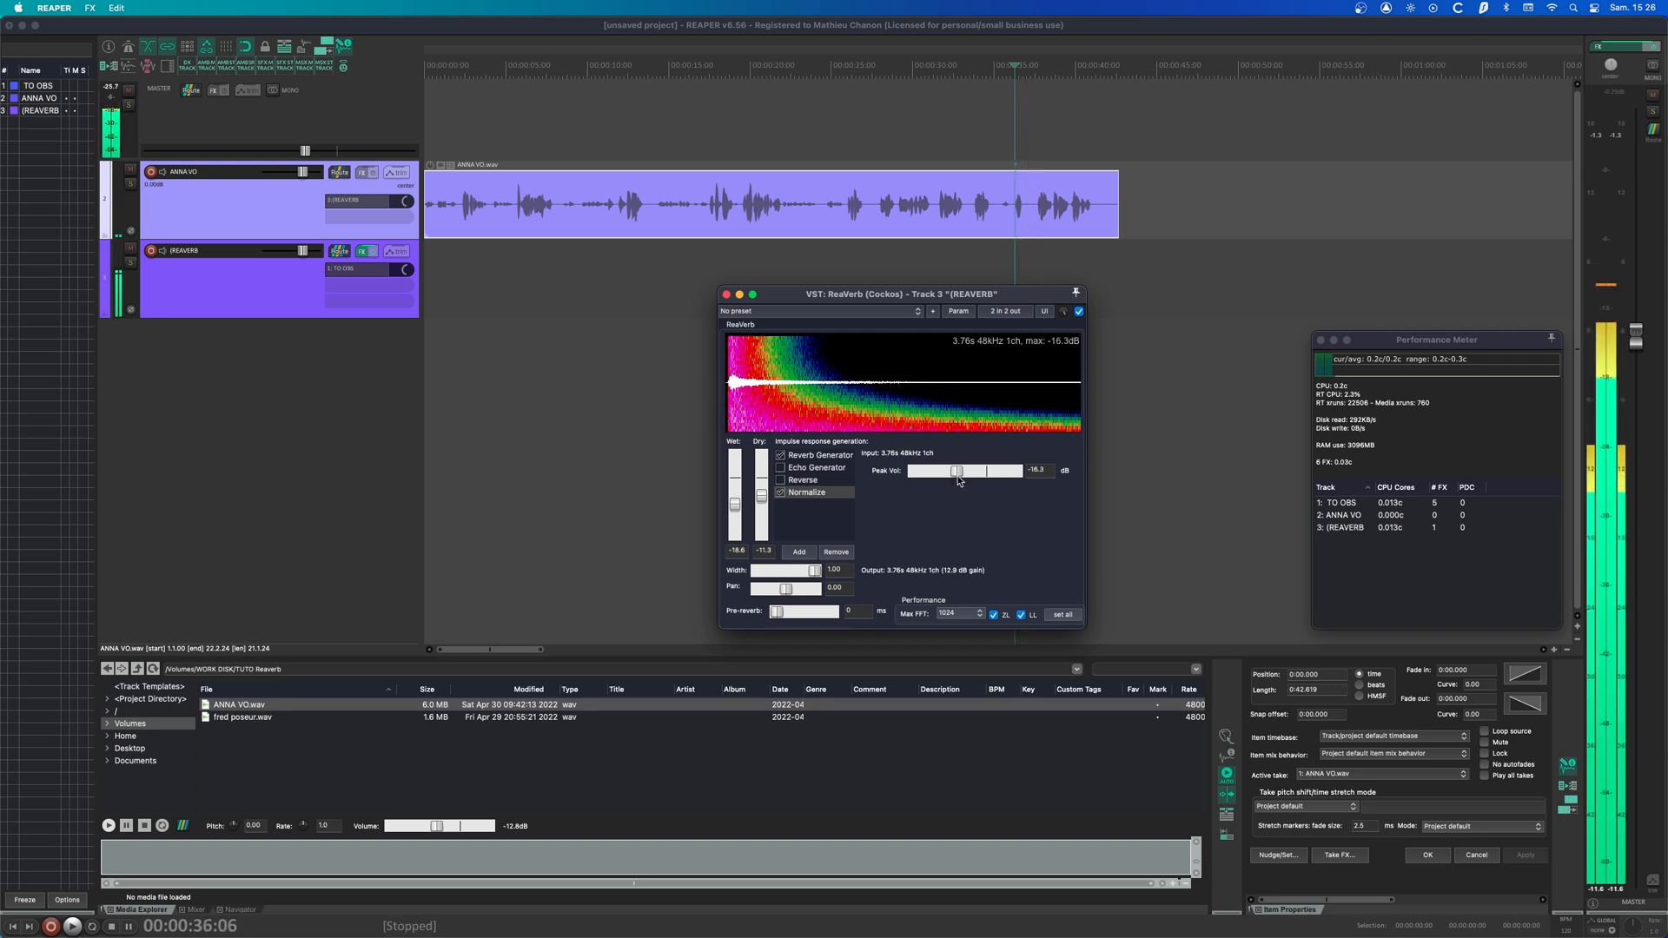
drag(948, 476, 941, 480)
key(space)
key(space)
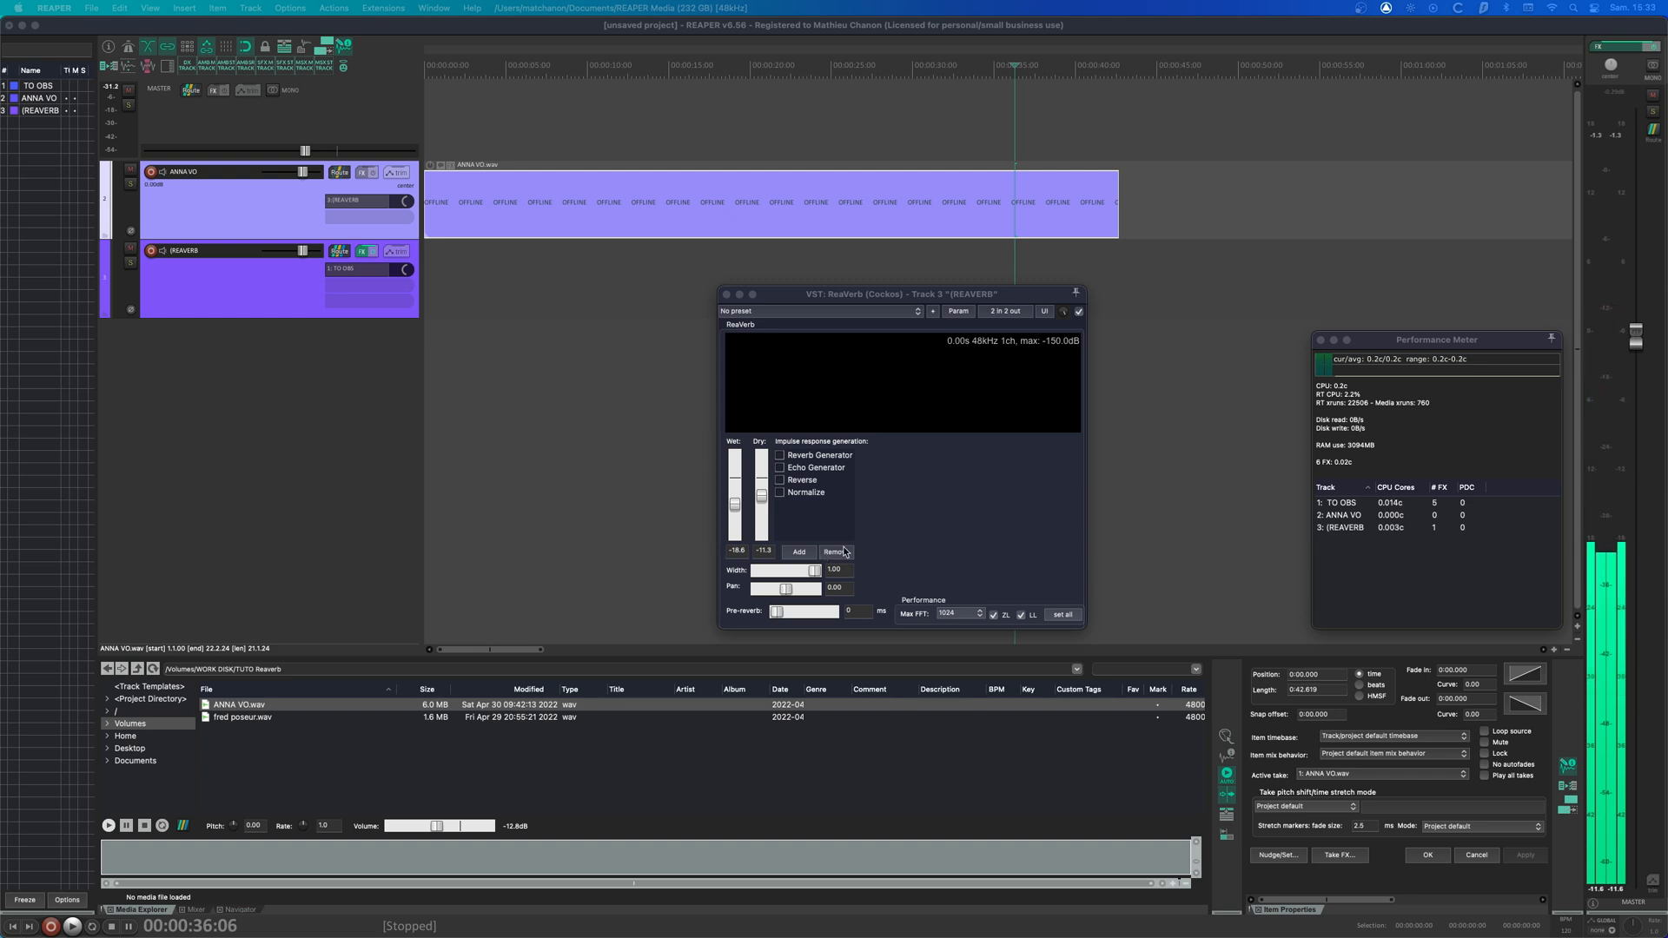
- Add a File module and browse the IMPULSE RESPONSES subfolders to the CKSDE_Reverbs1 folder
click(798, 551)
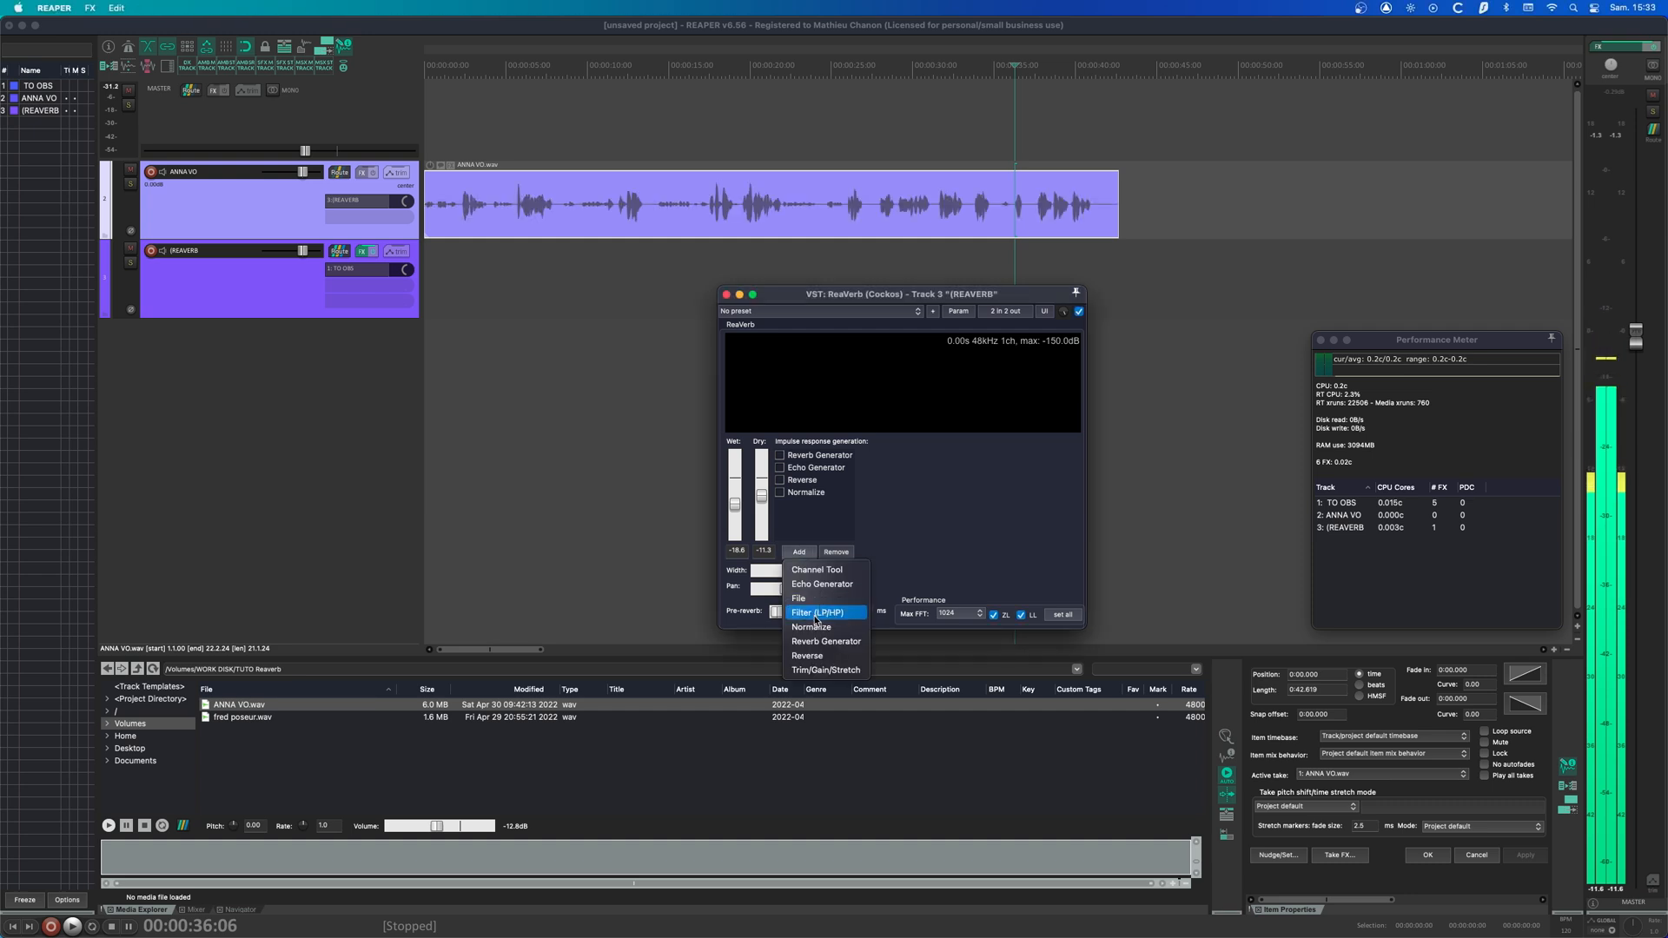
click(816, 599)
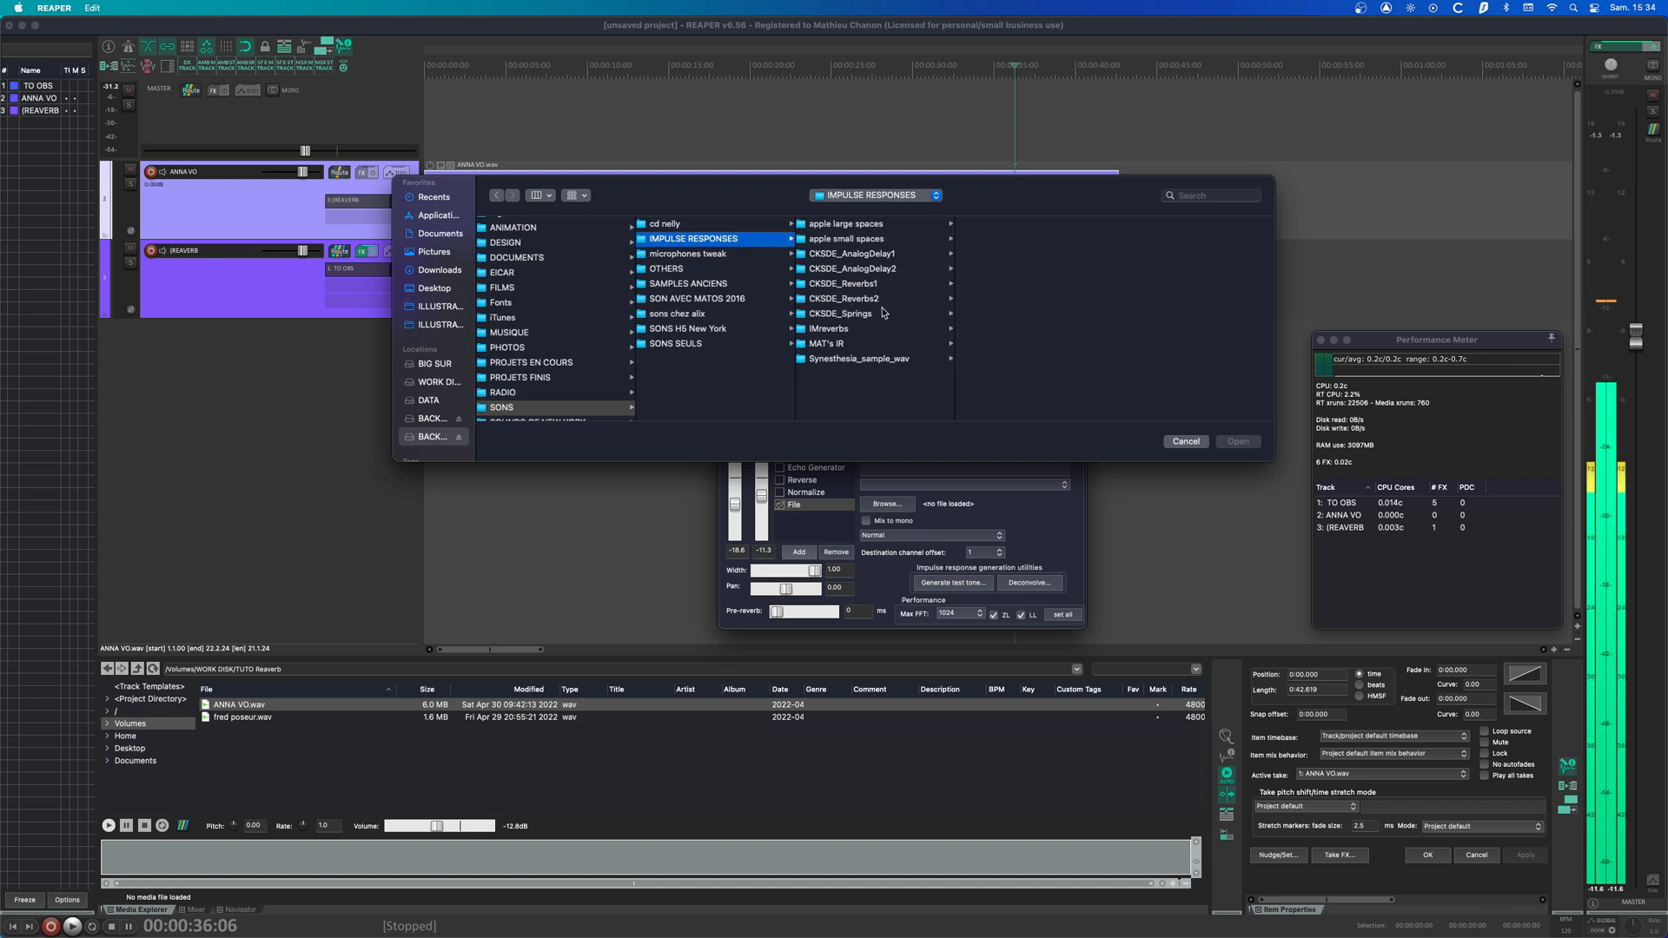
click(863, 328)
scroll(1026, 280, down, 5)
scroll(1025, 281, down, 6)
scroll(1026, 282, up, 7)
click(884, 254)
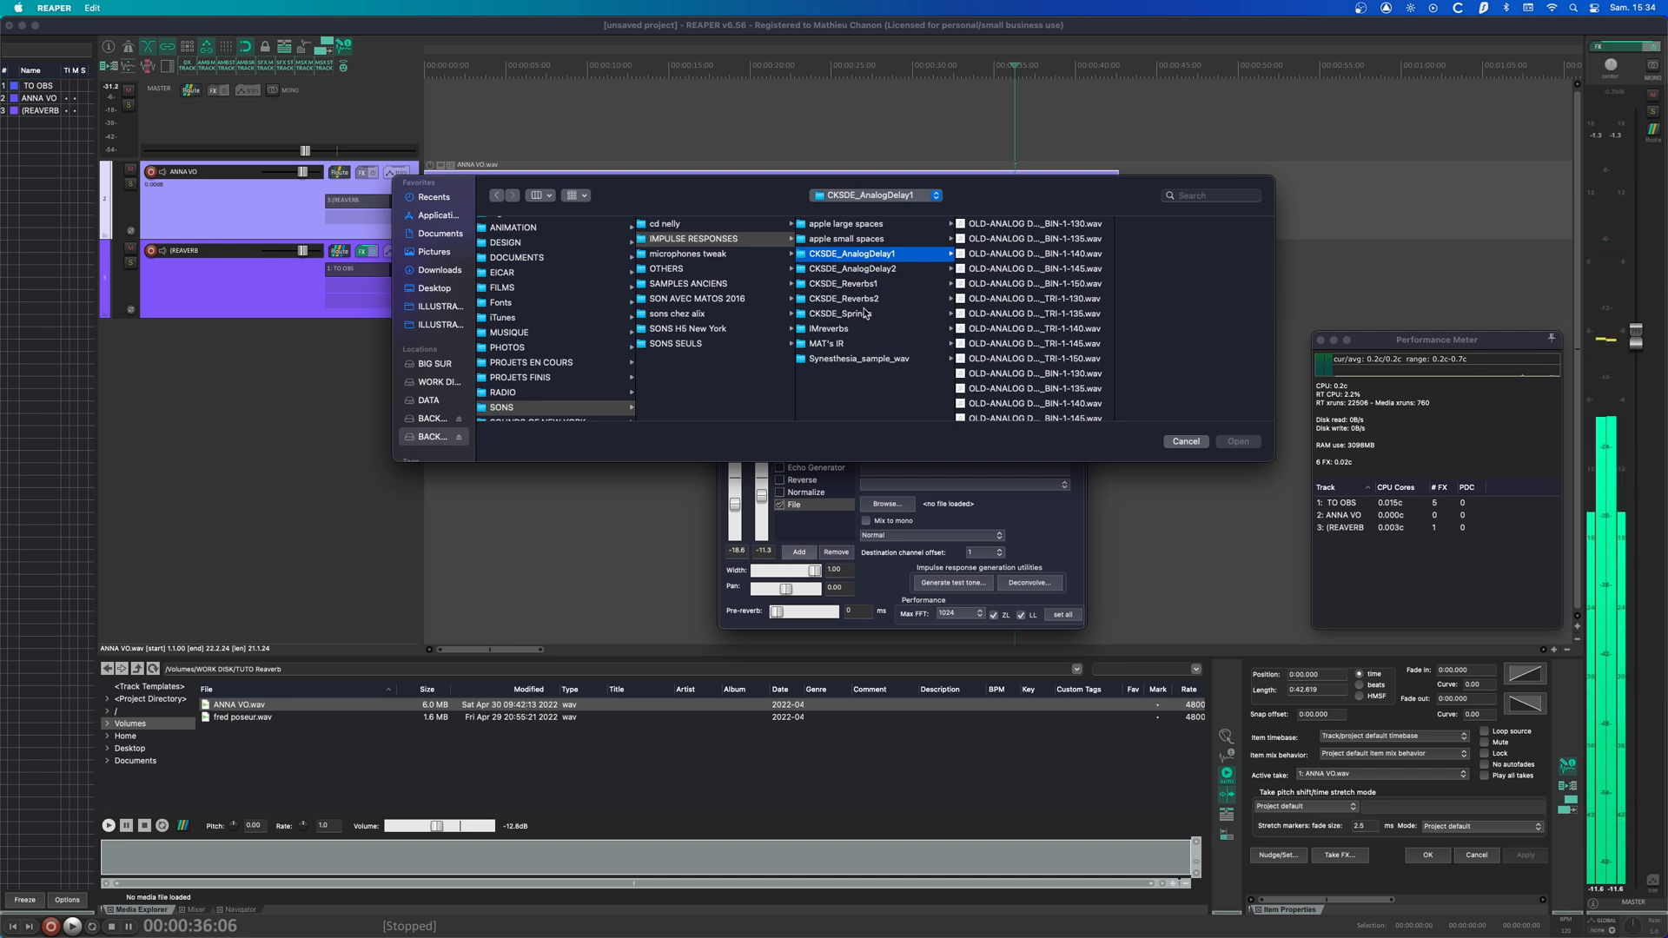
click(851, 285)
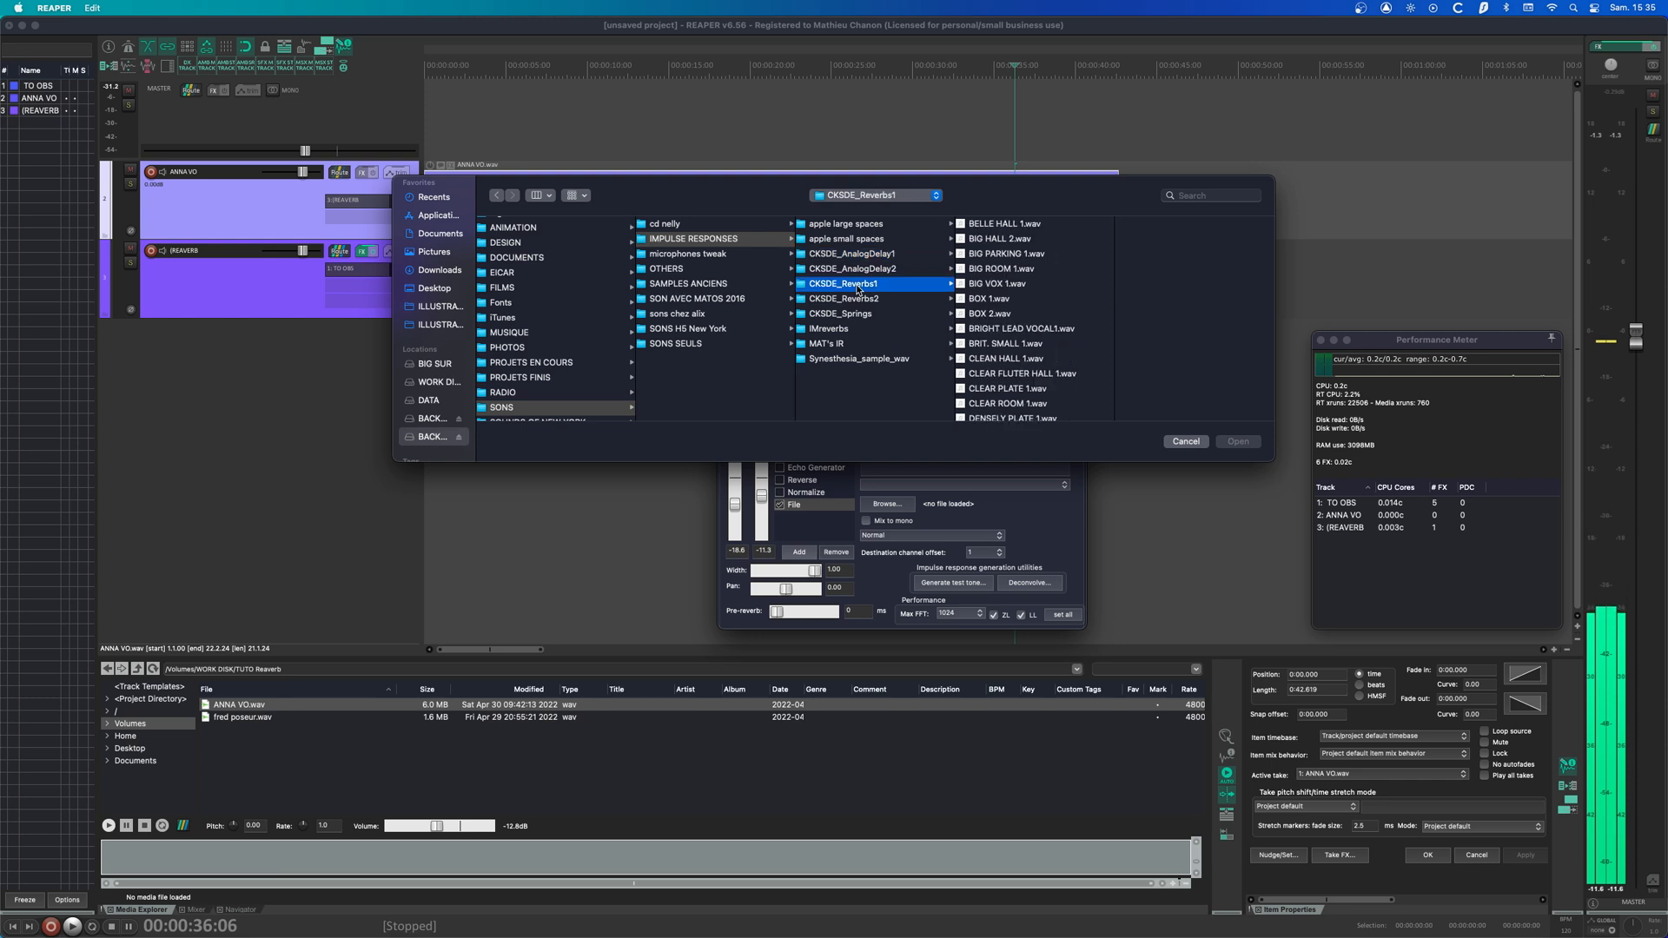
- Preview the BIG ROOM 1, SMALL BOOKCASE 1 and SMALL ROOM 3 impulse responses in the file browser
click(991, 270)
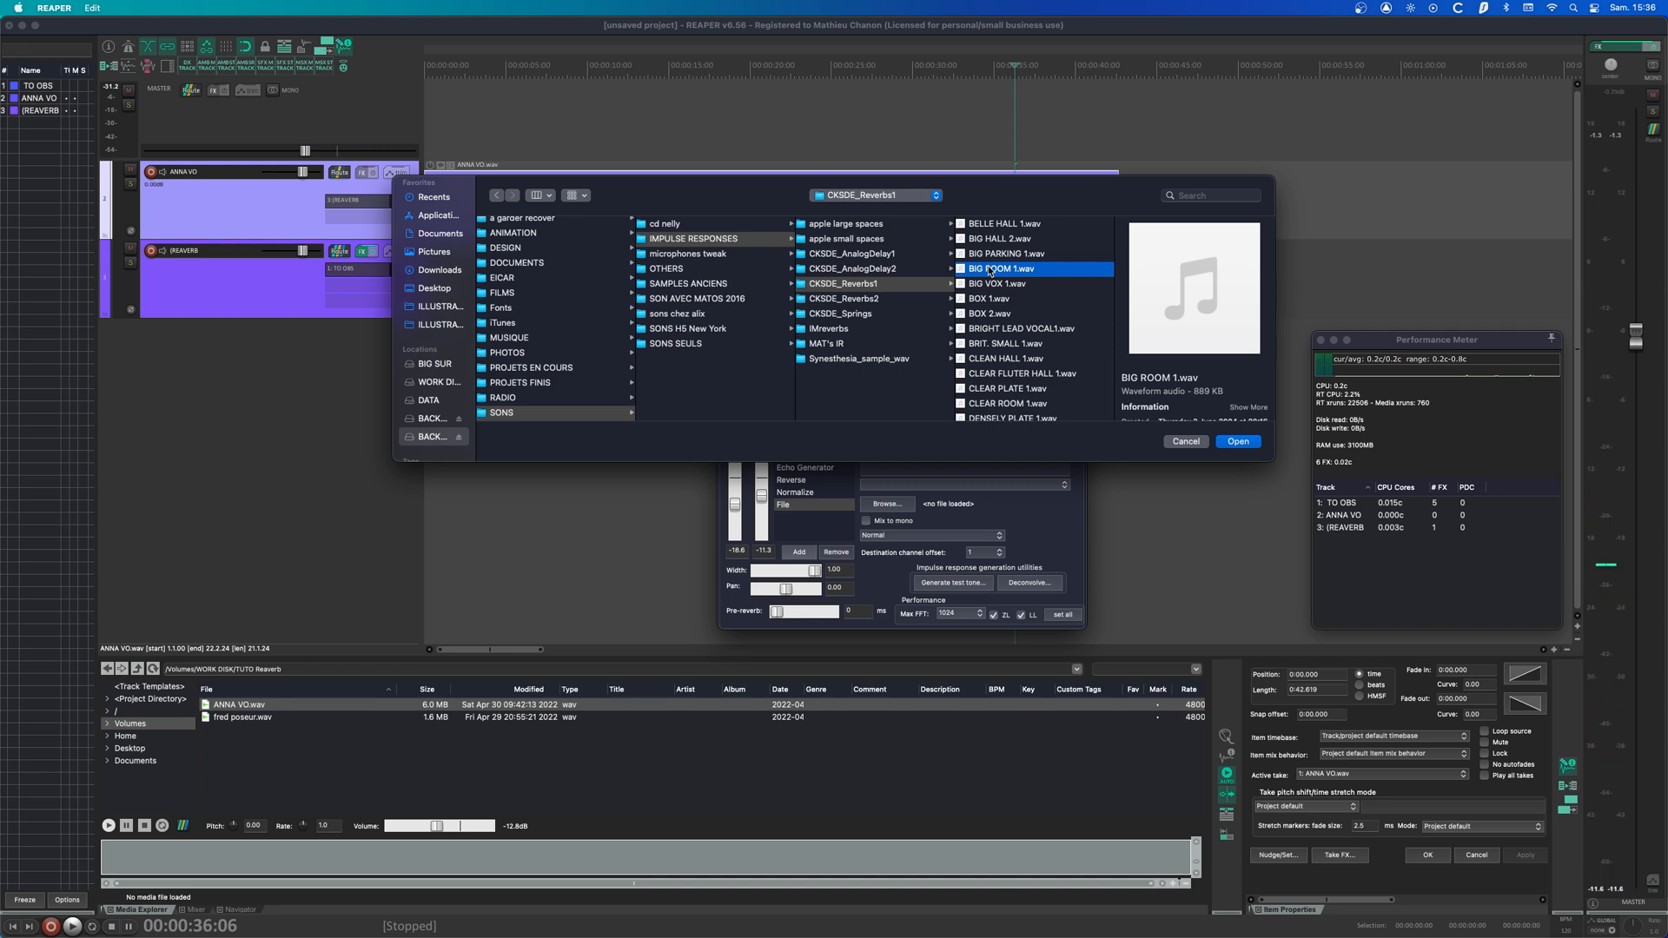
key(space)
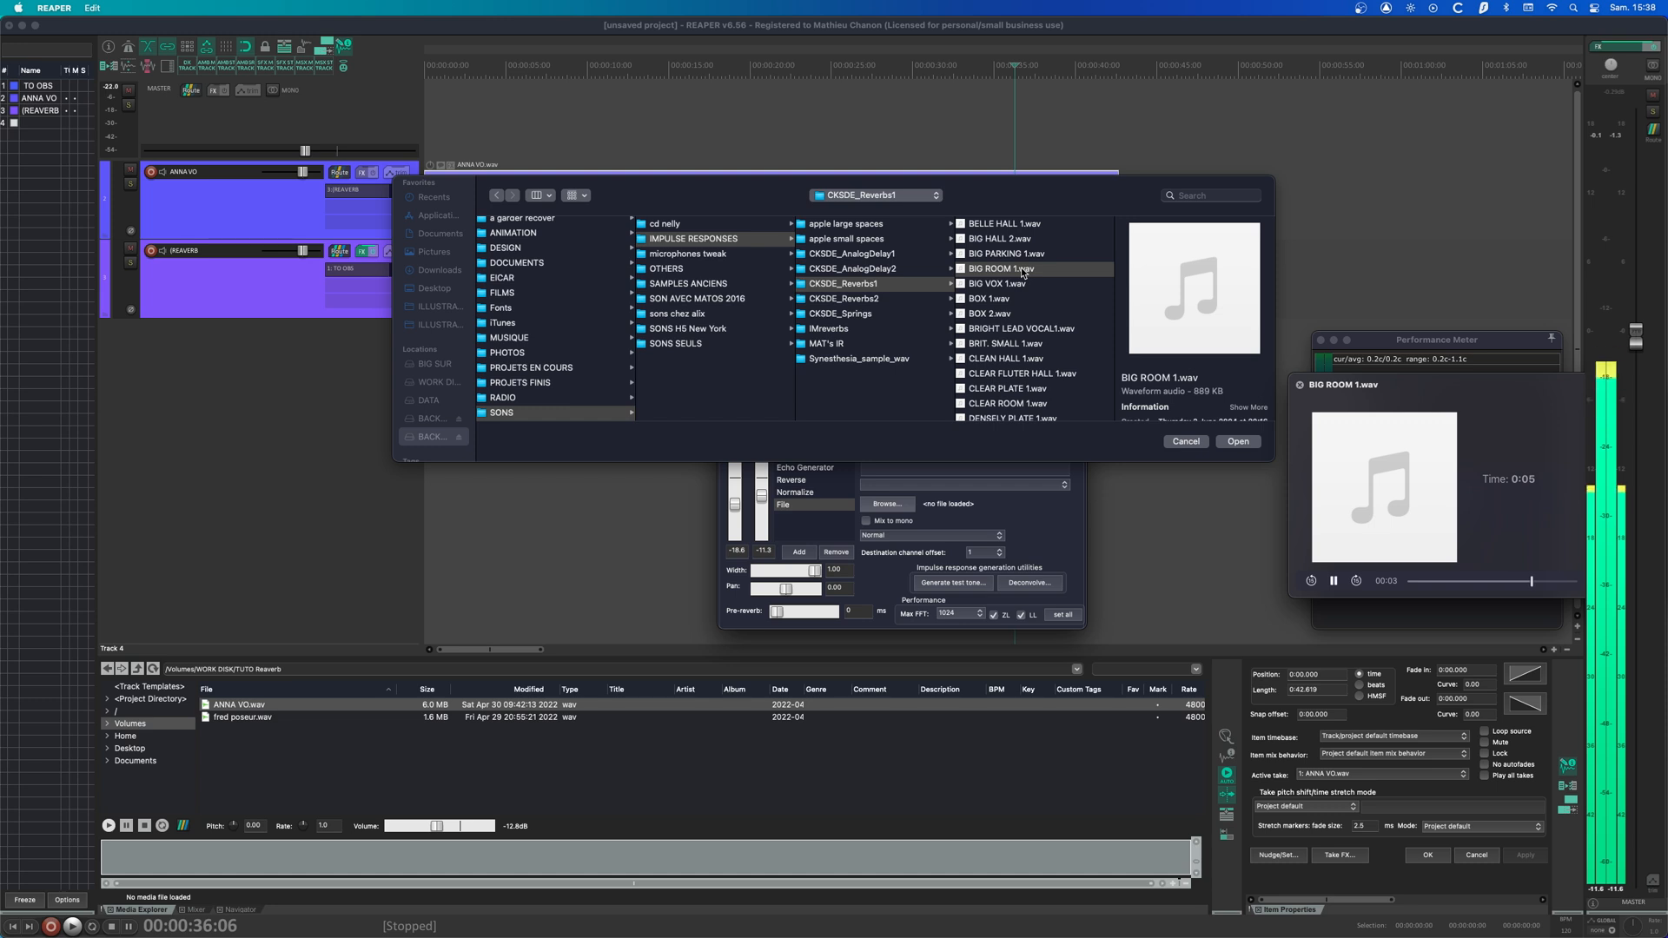
key(space)
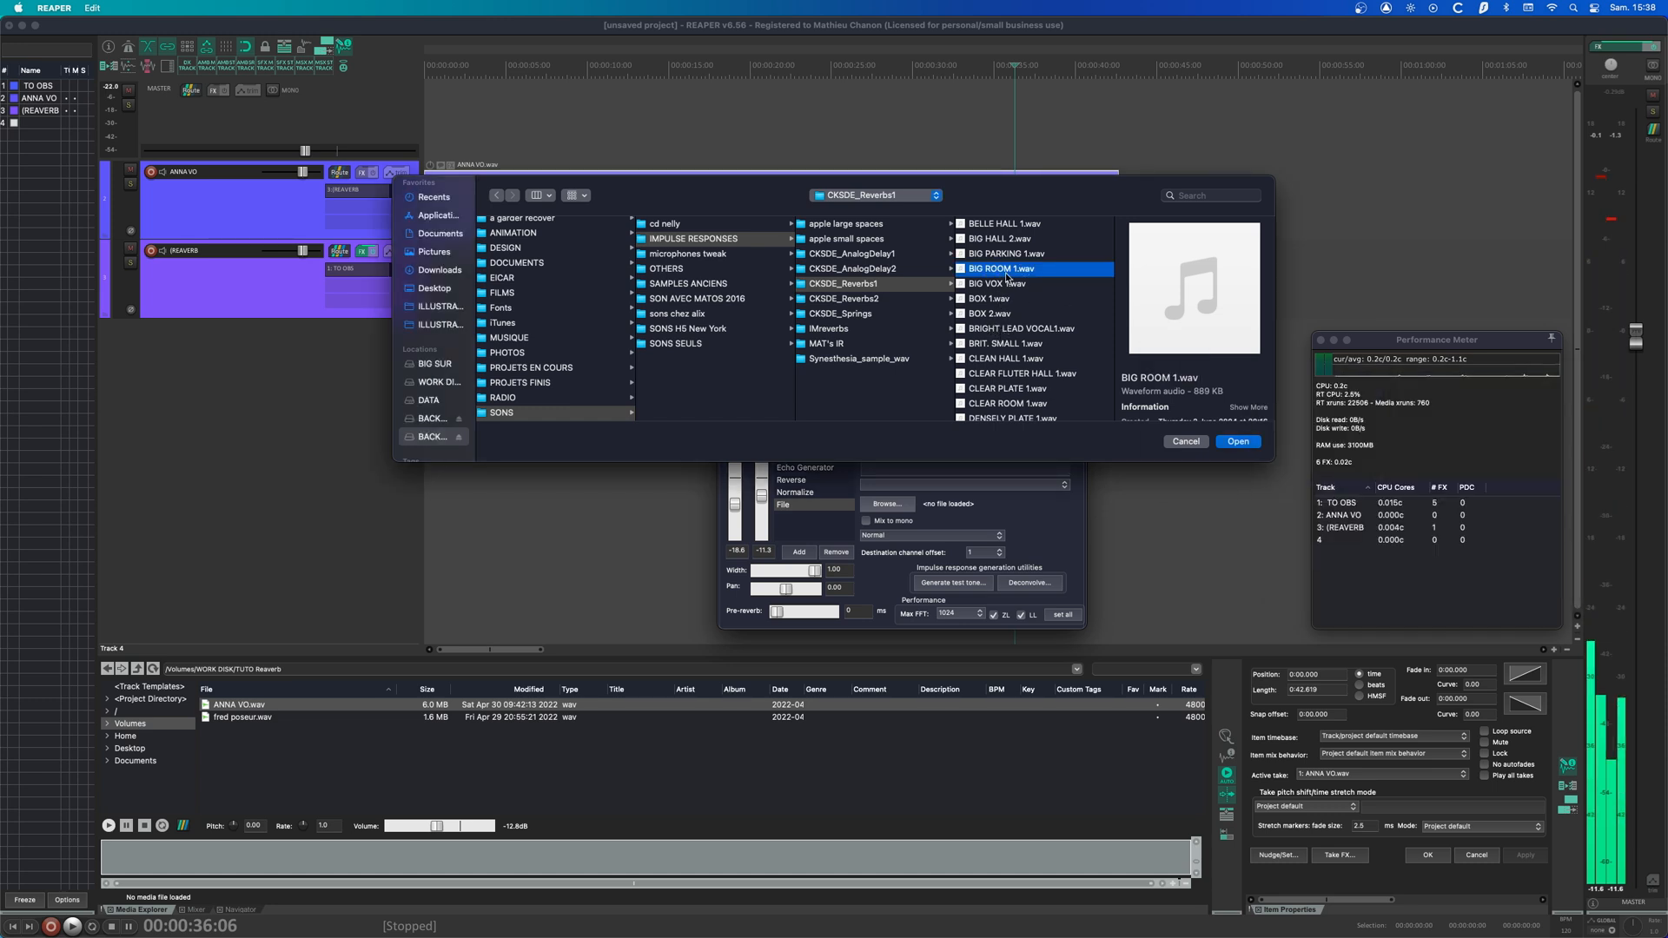
scroll(1005, 295, down, 5)
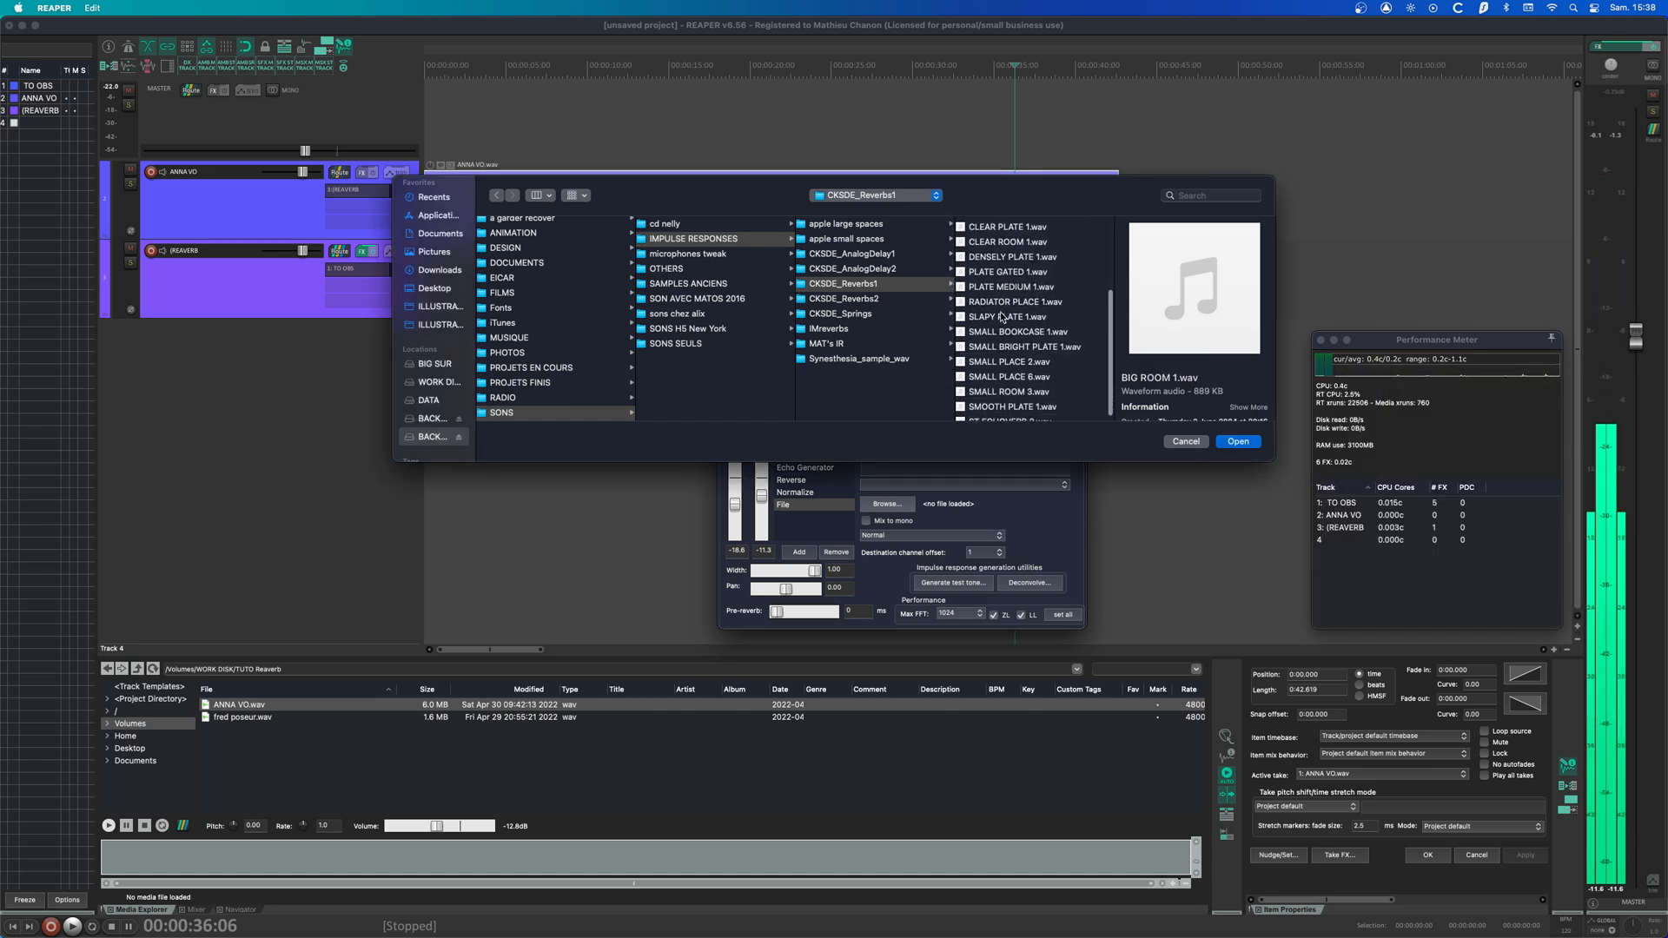
click(994, 331)
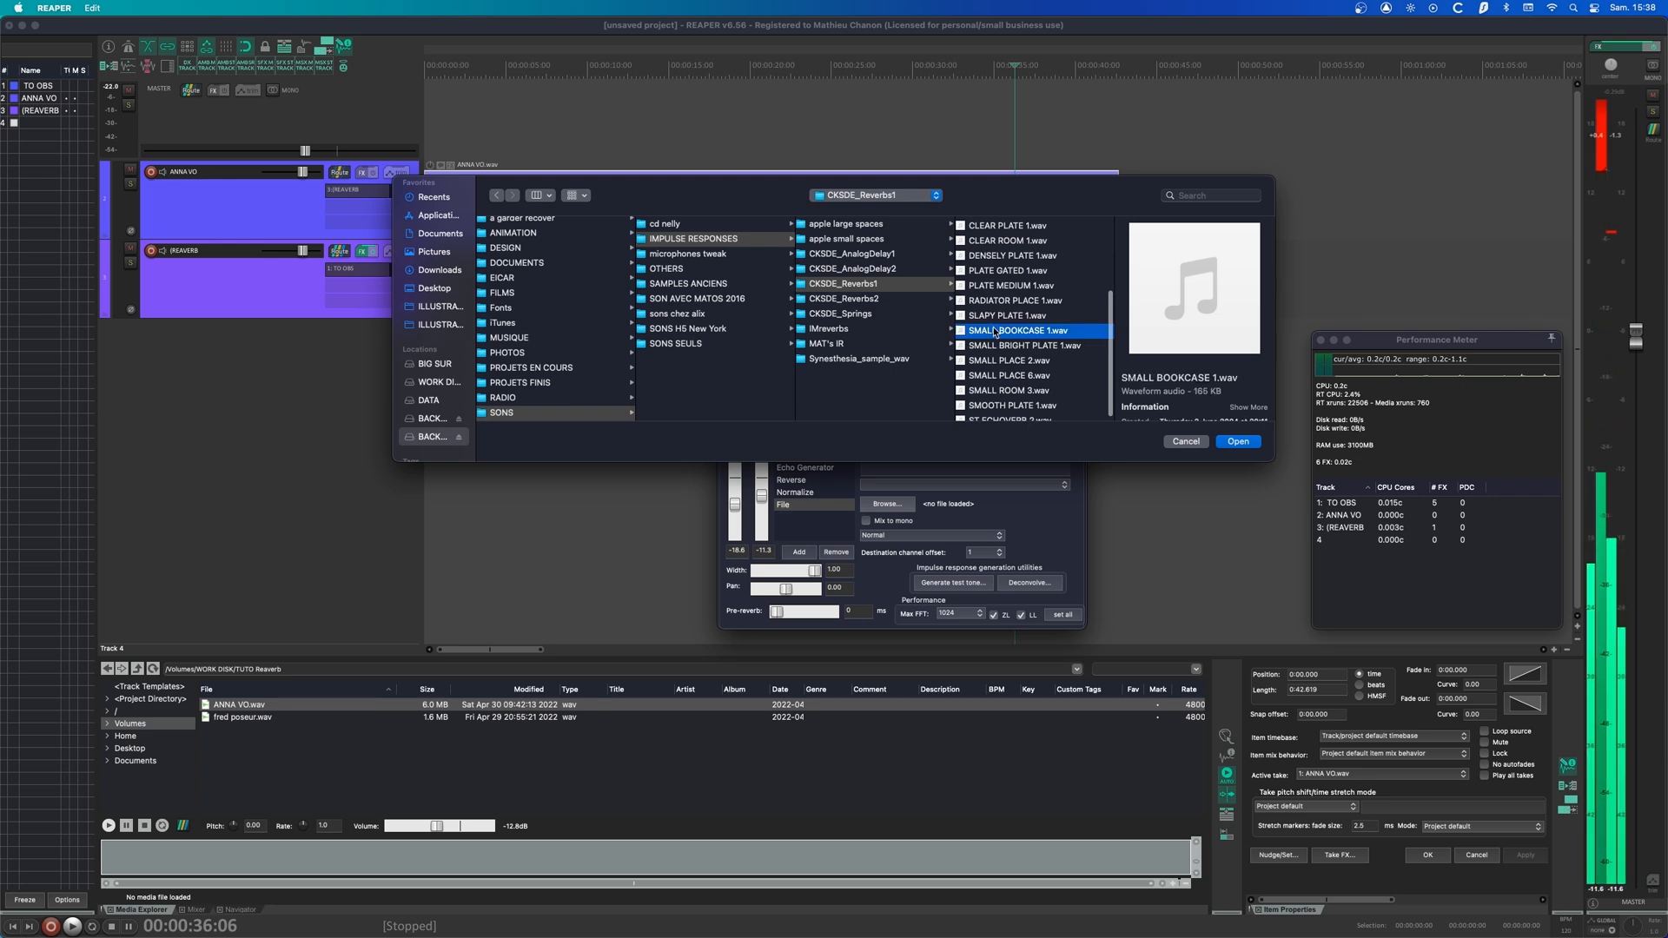
key(space)
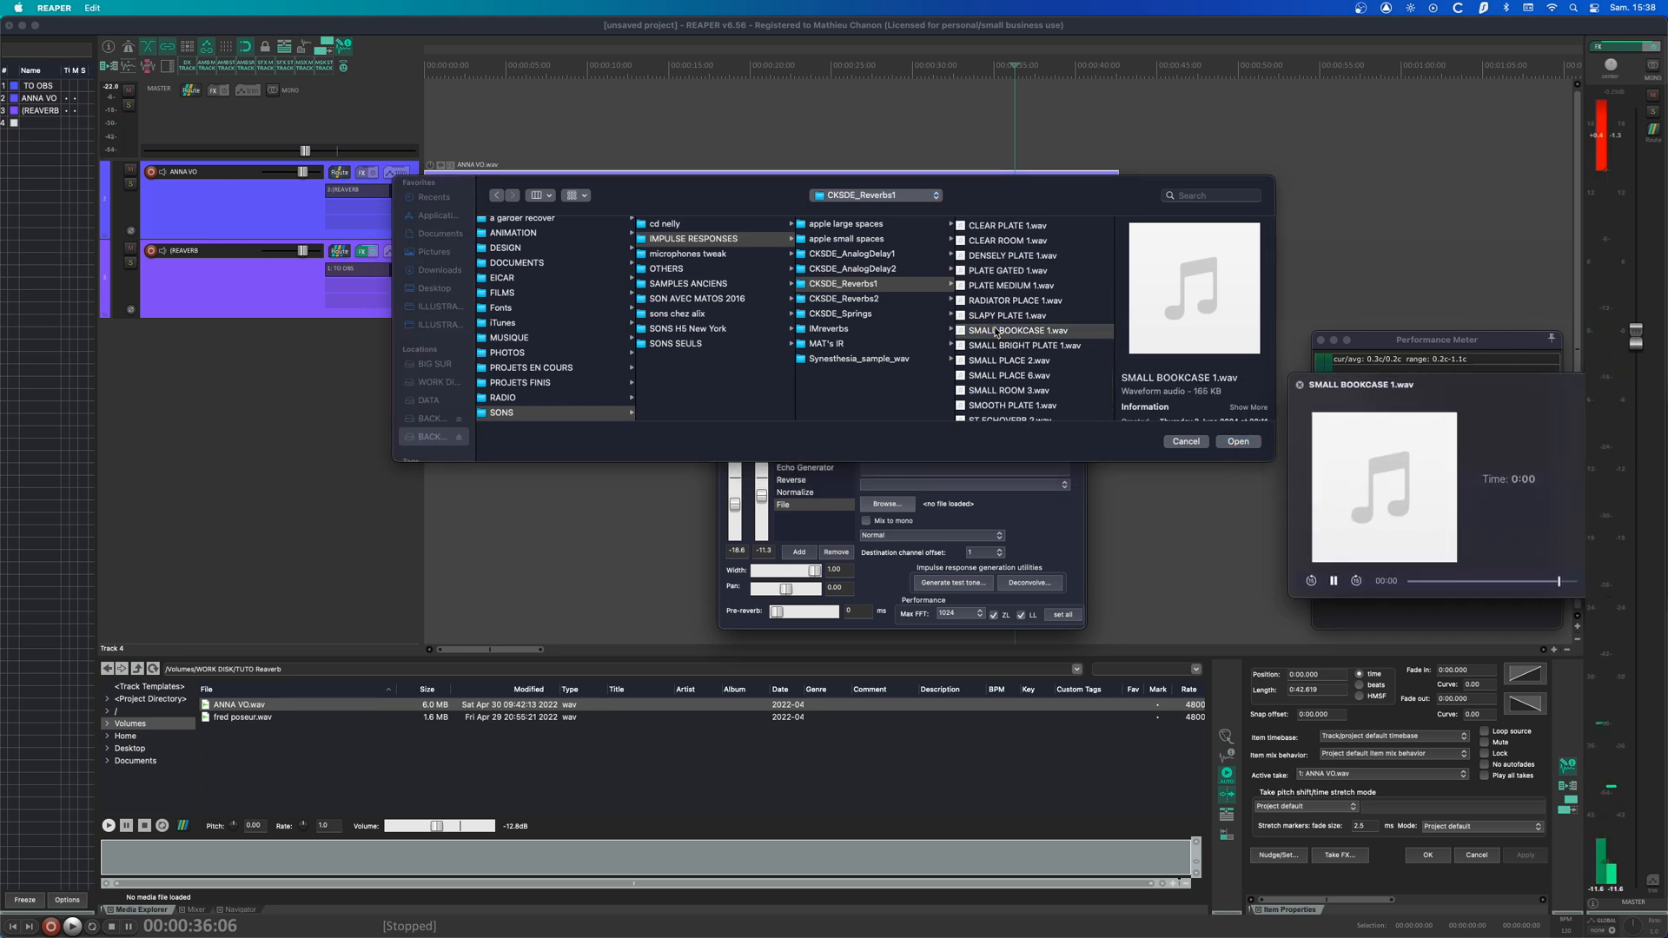
scroll(998, 364, down, 1)
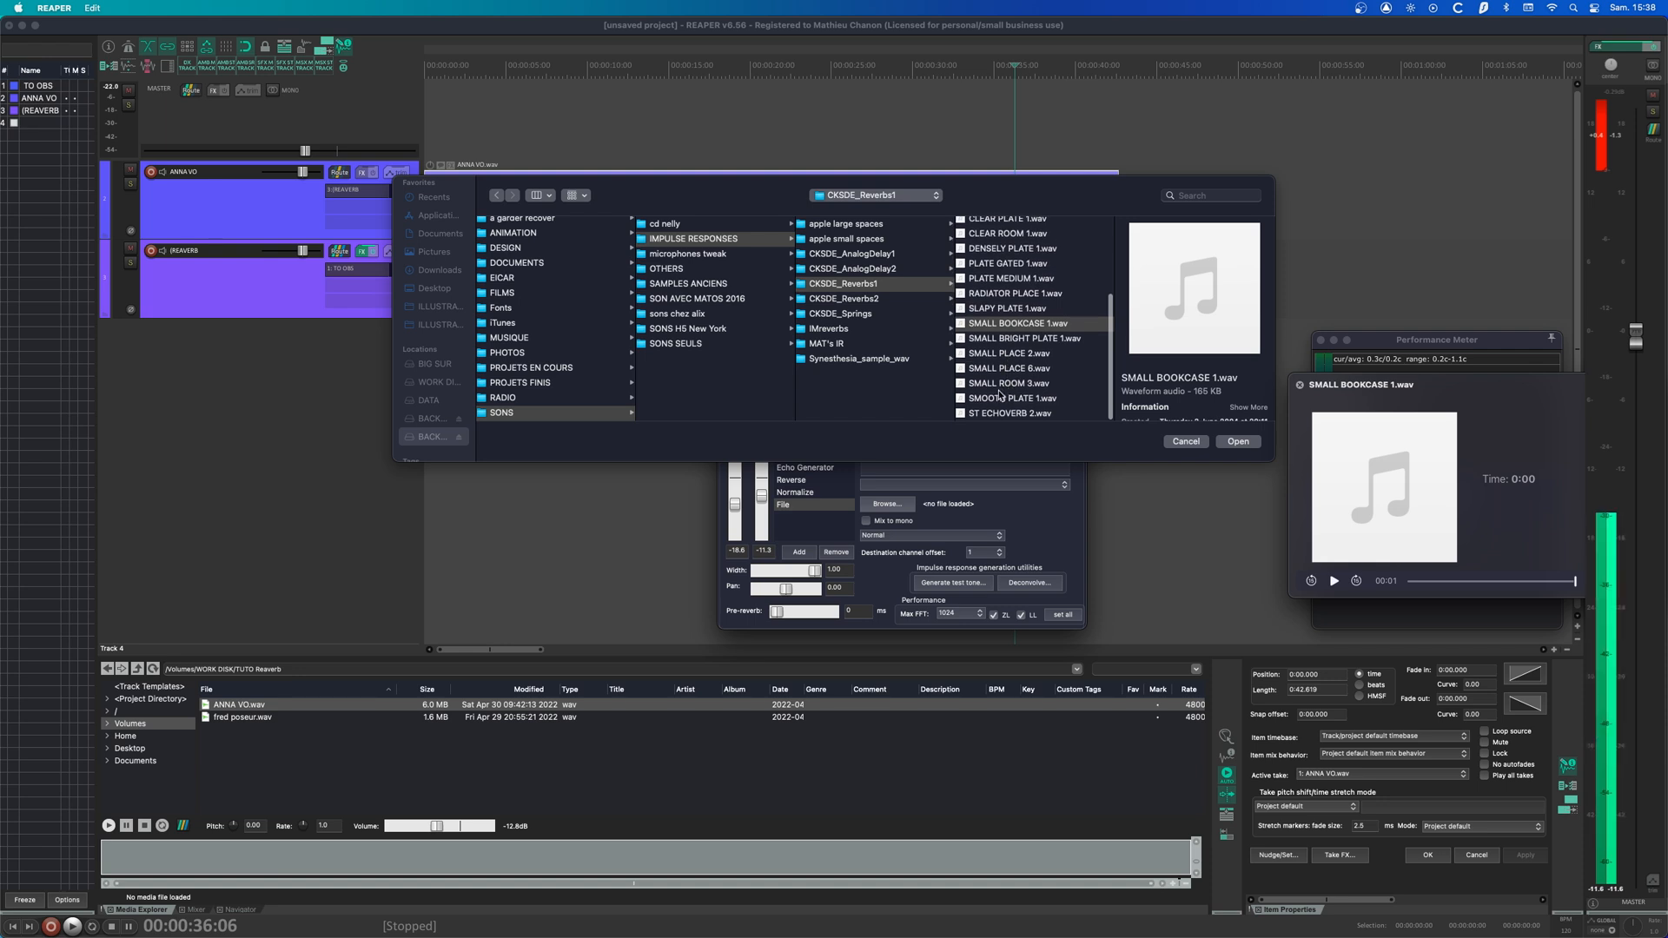
click(1003, 385)
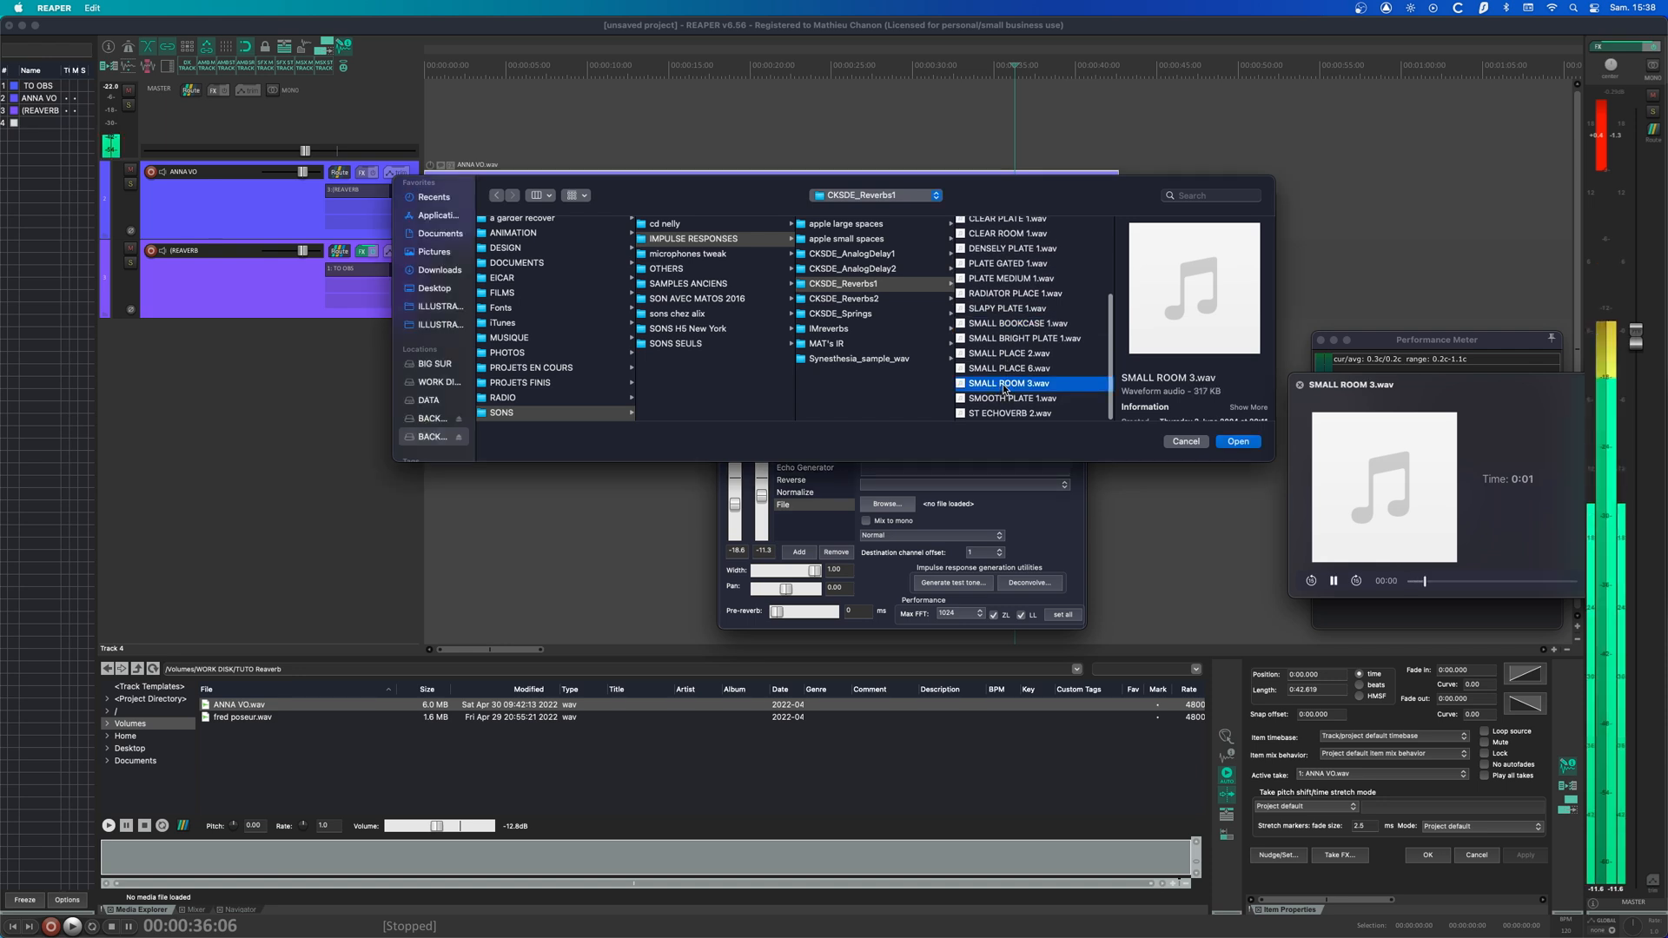
scroll(1005, 369, up, 5)
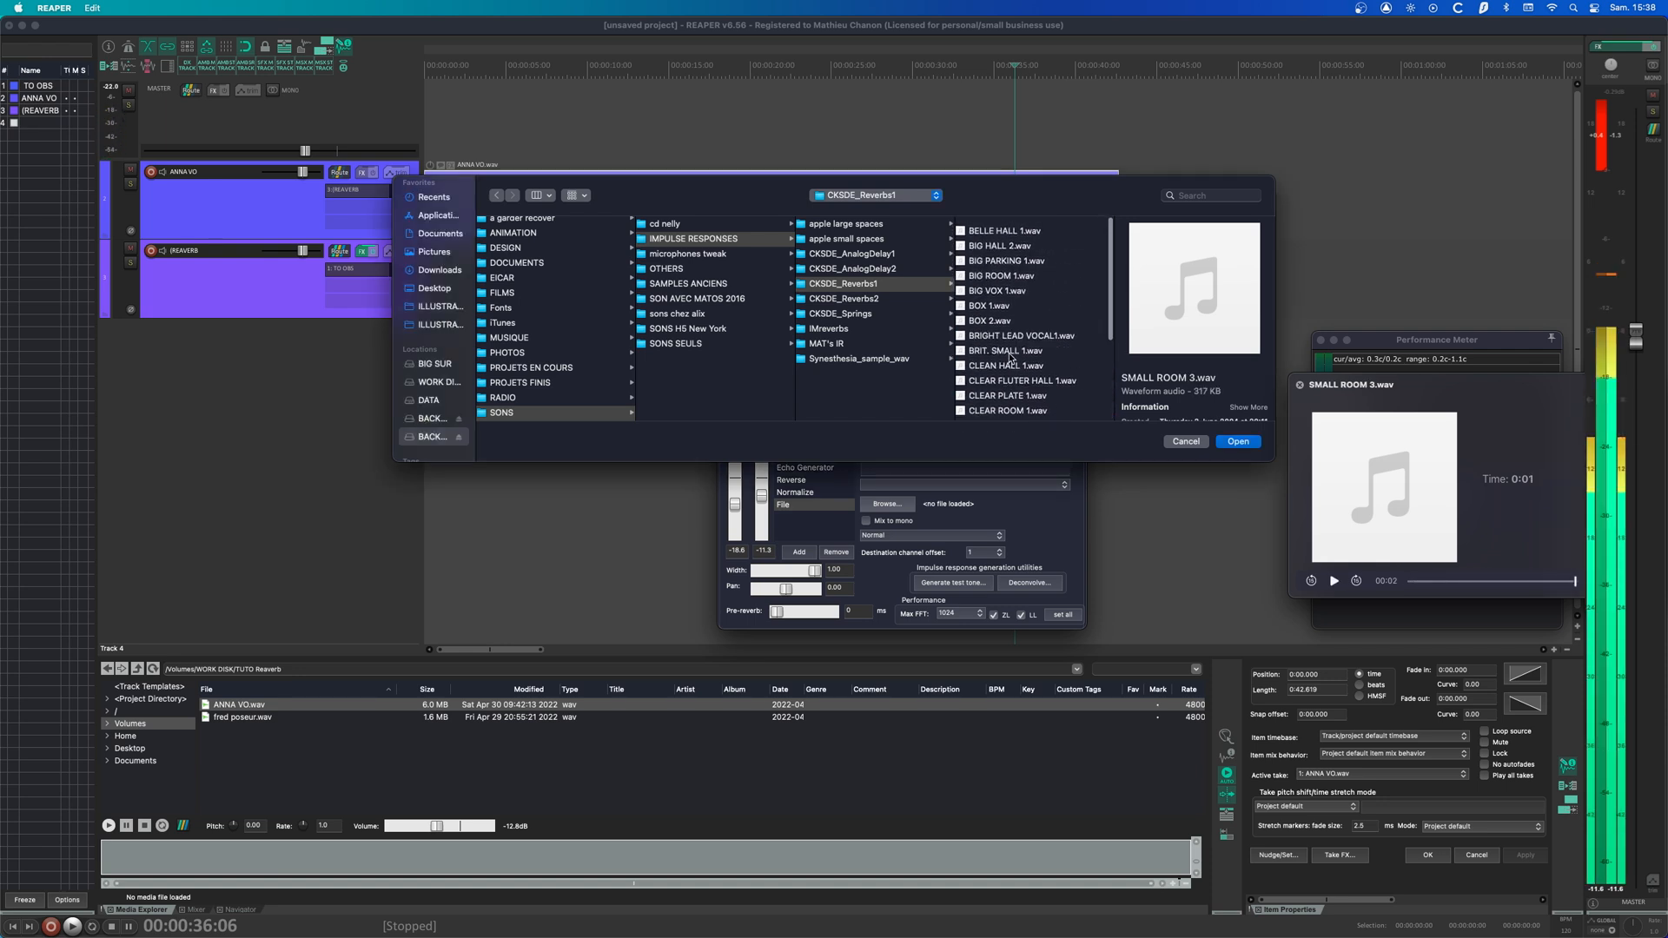
- Load BIG ROOM 1.wav as the File module's impulse response and close the audio preview
click(1005, 271)
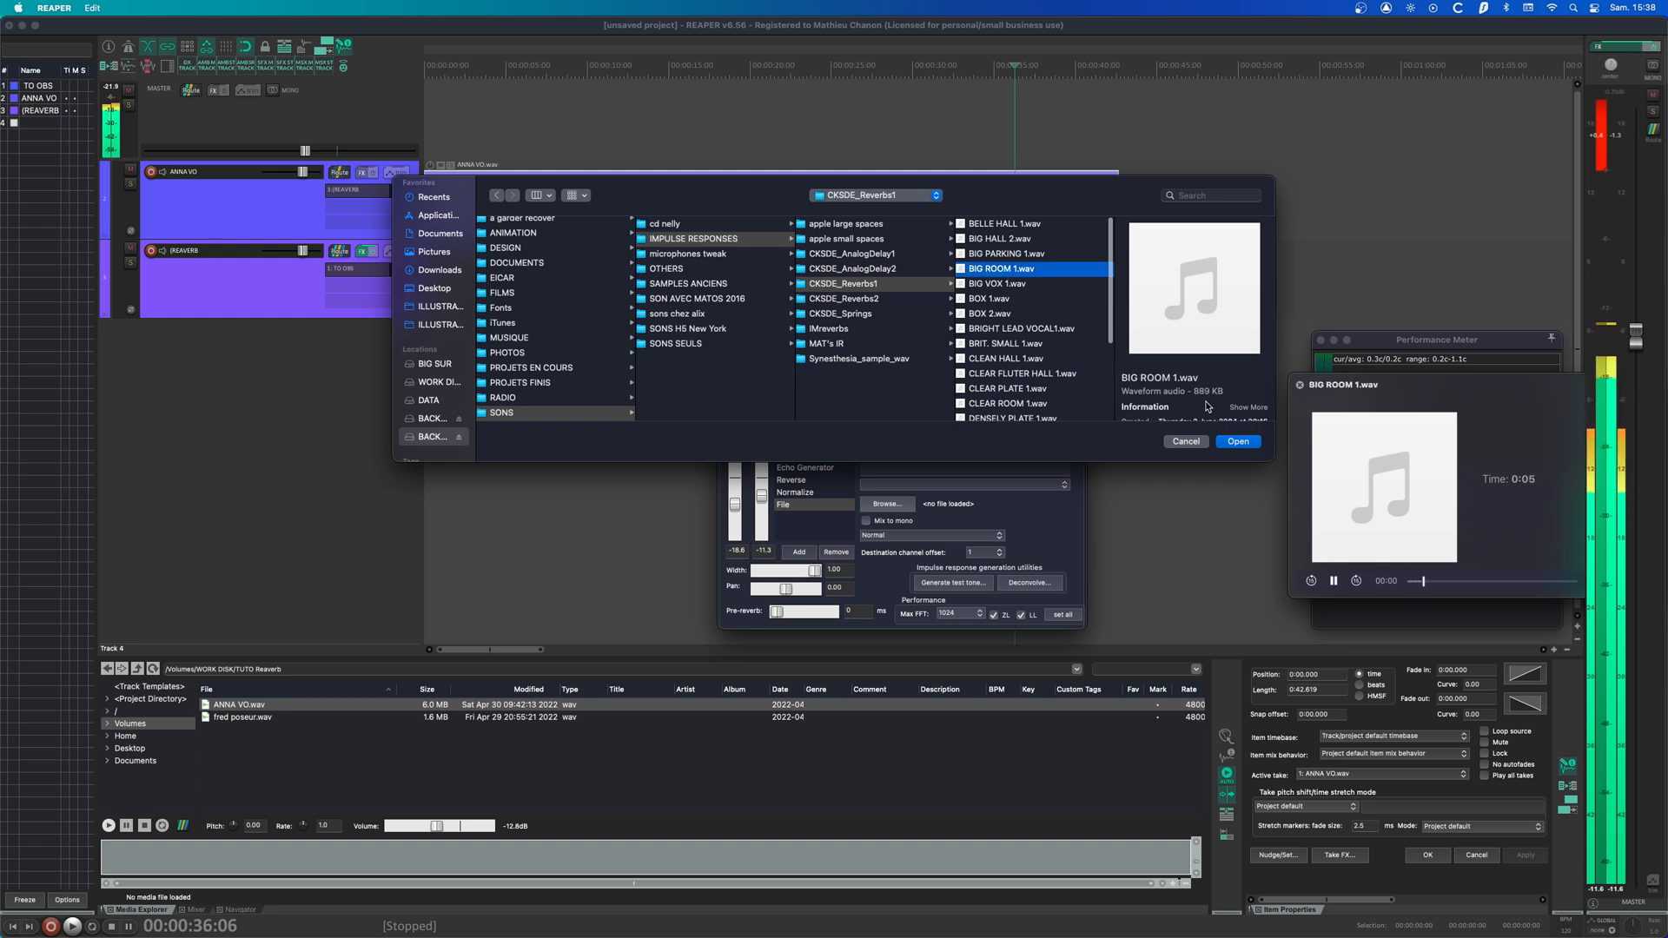
click(1239, 442)
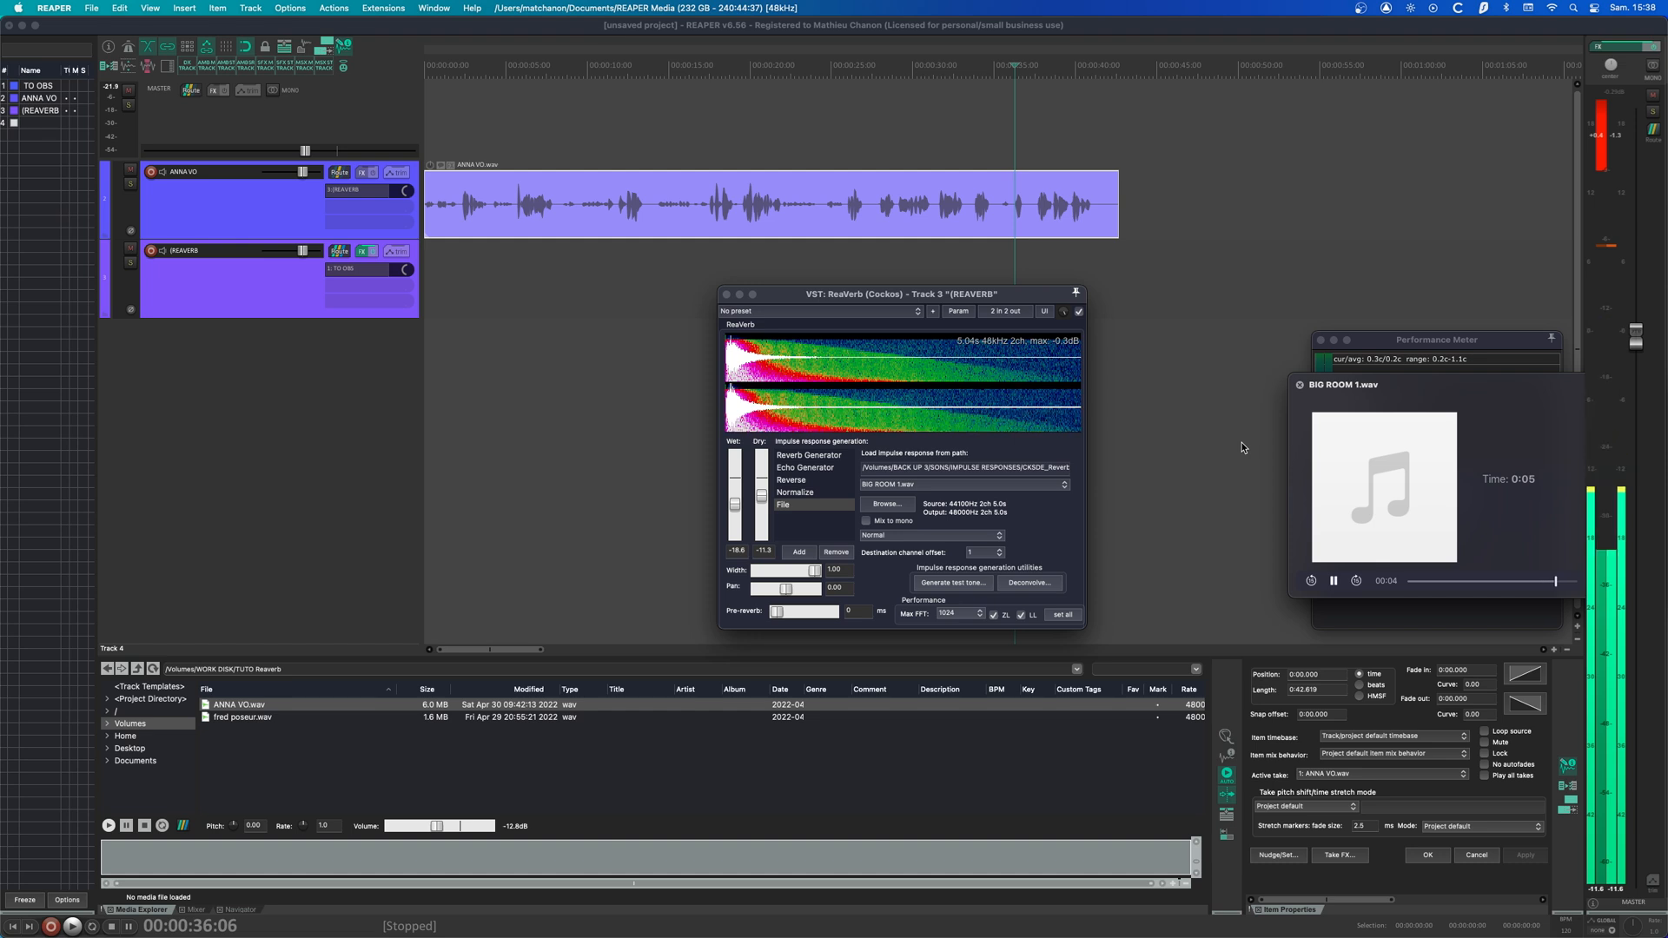
click(1299, 385)
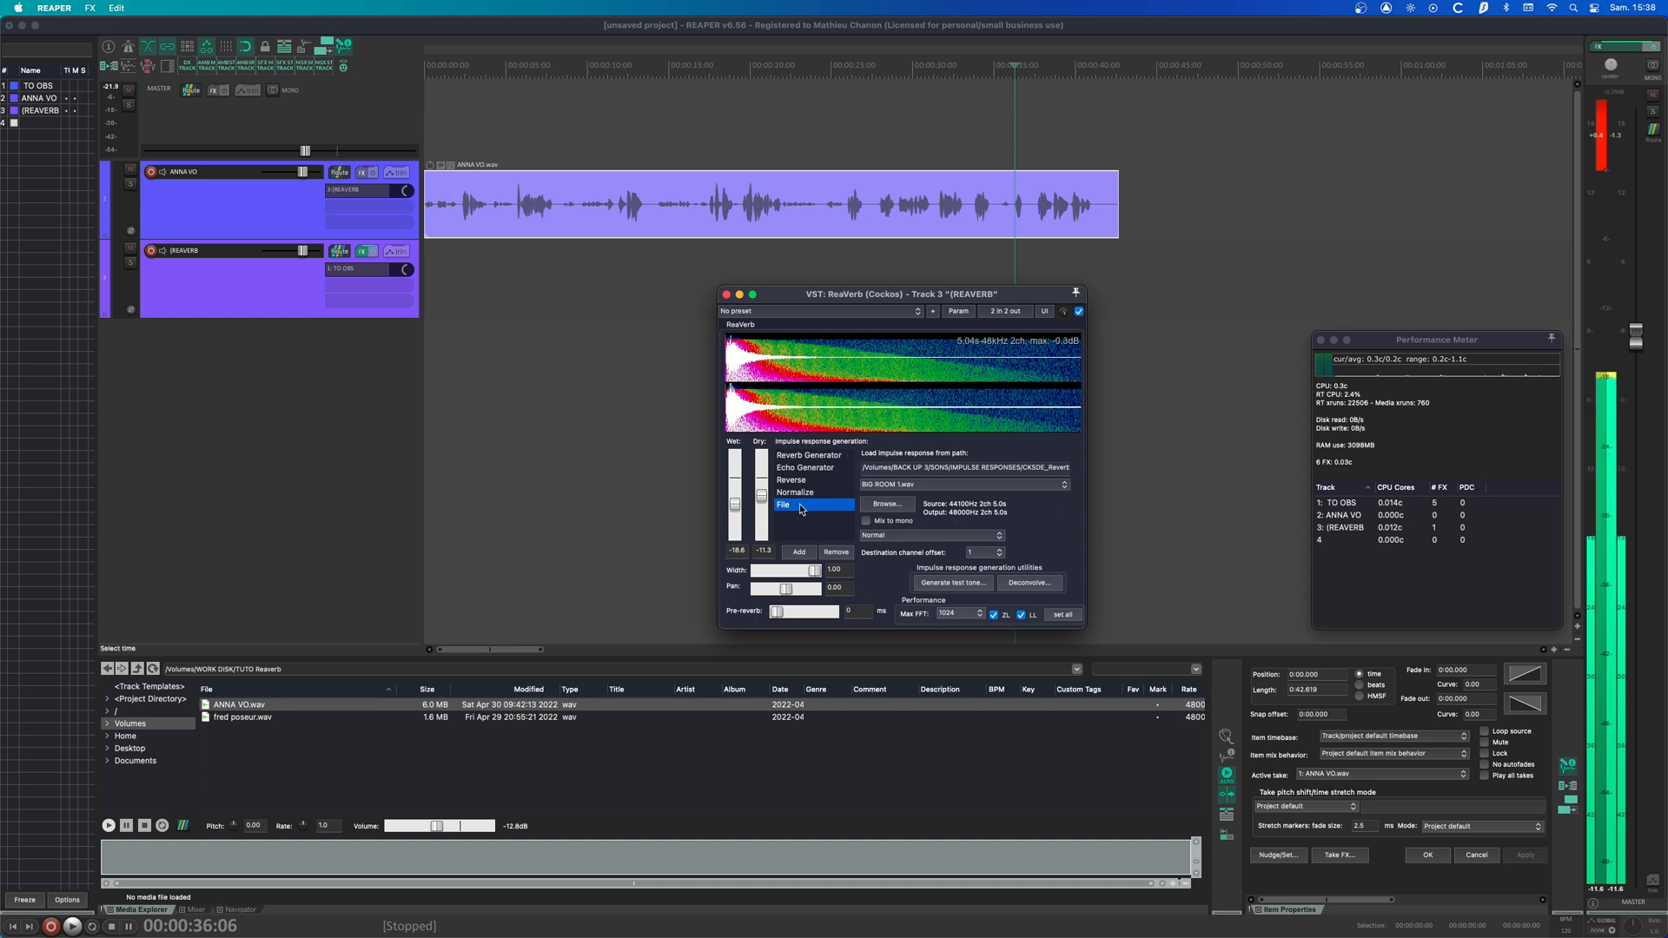
- Set the File module's gain mode to Apply -18dB gain and audition the voice-over through it
scroll(800, 512, left, 1)
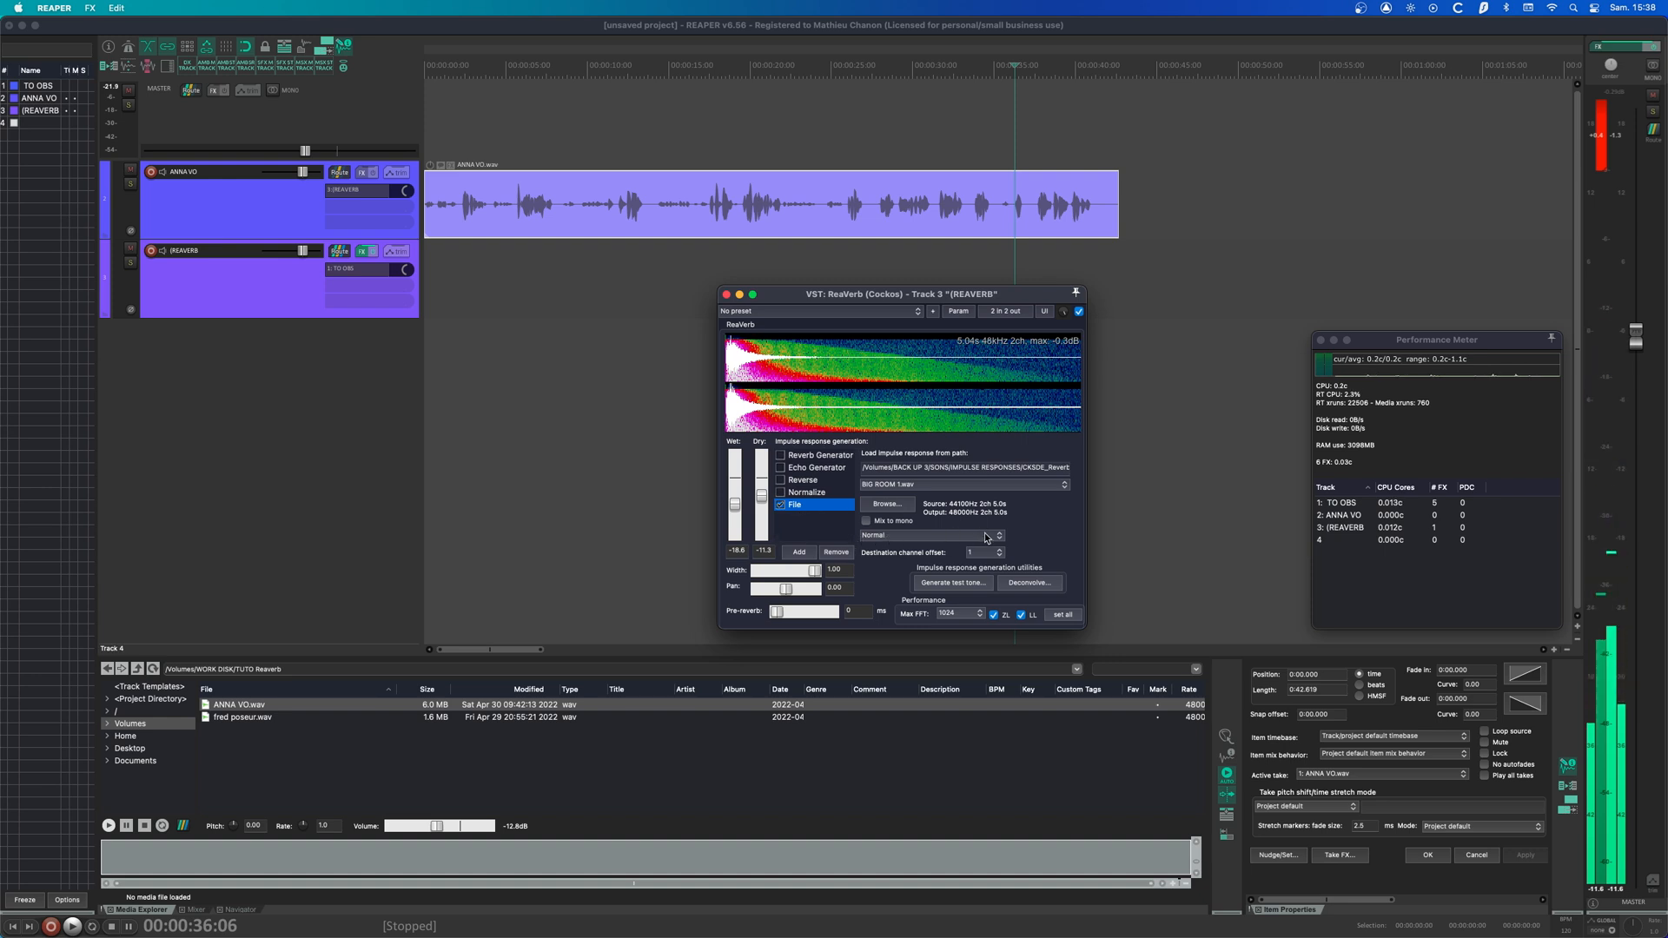
click(891, 537)
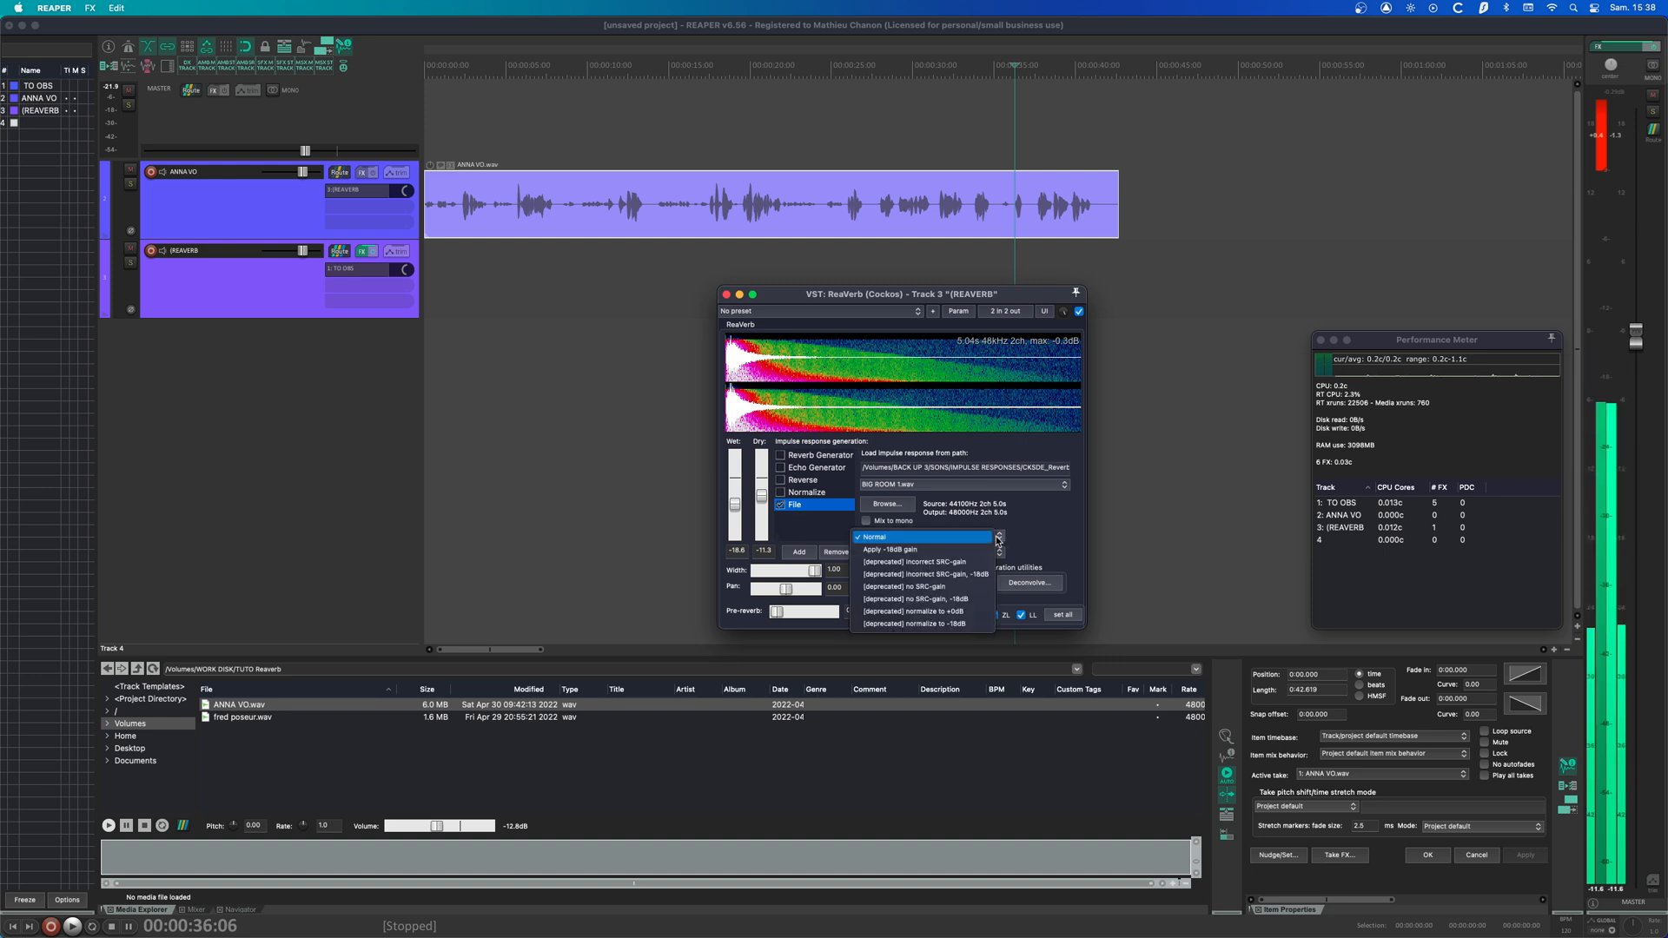
click(907, 550)
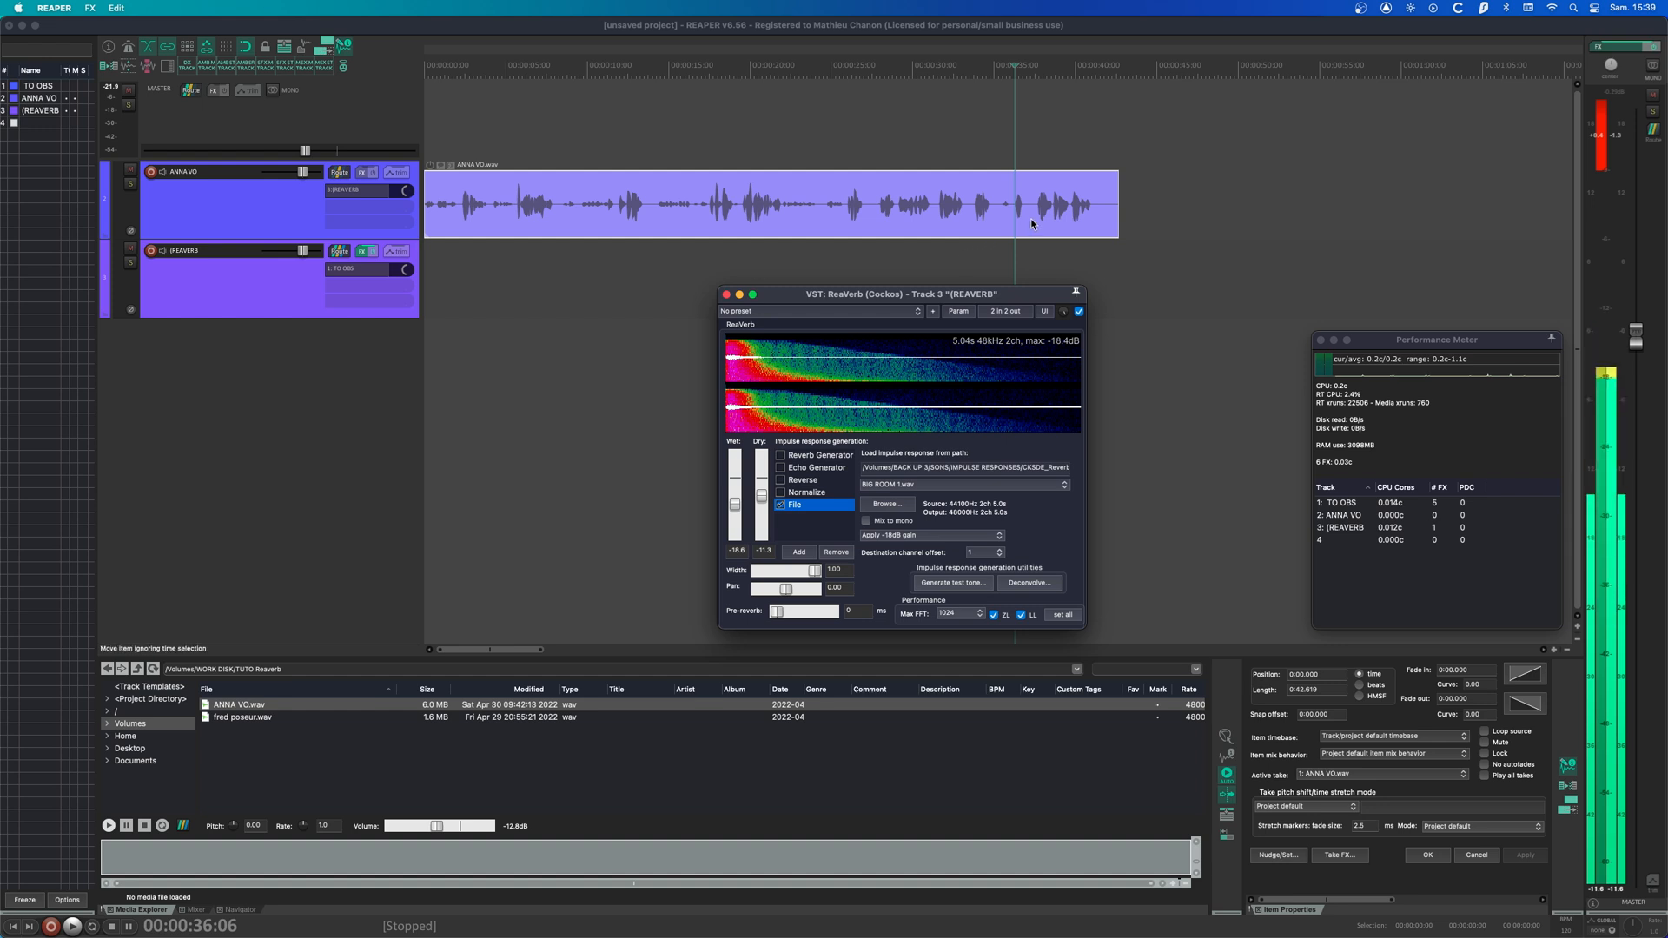
key(space)
key(space)
- Try mixing the BIG ROOM 1 impulse response to mono, audition it, and restore the stereo version
click(865, 521)
key(space)
key(space)
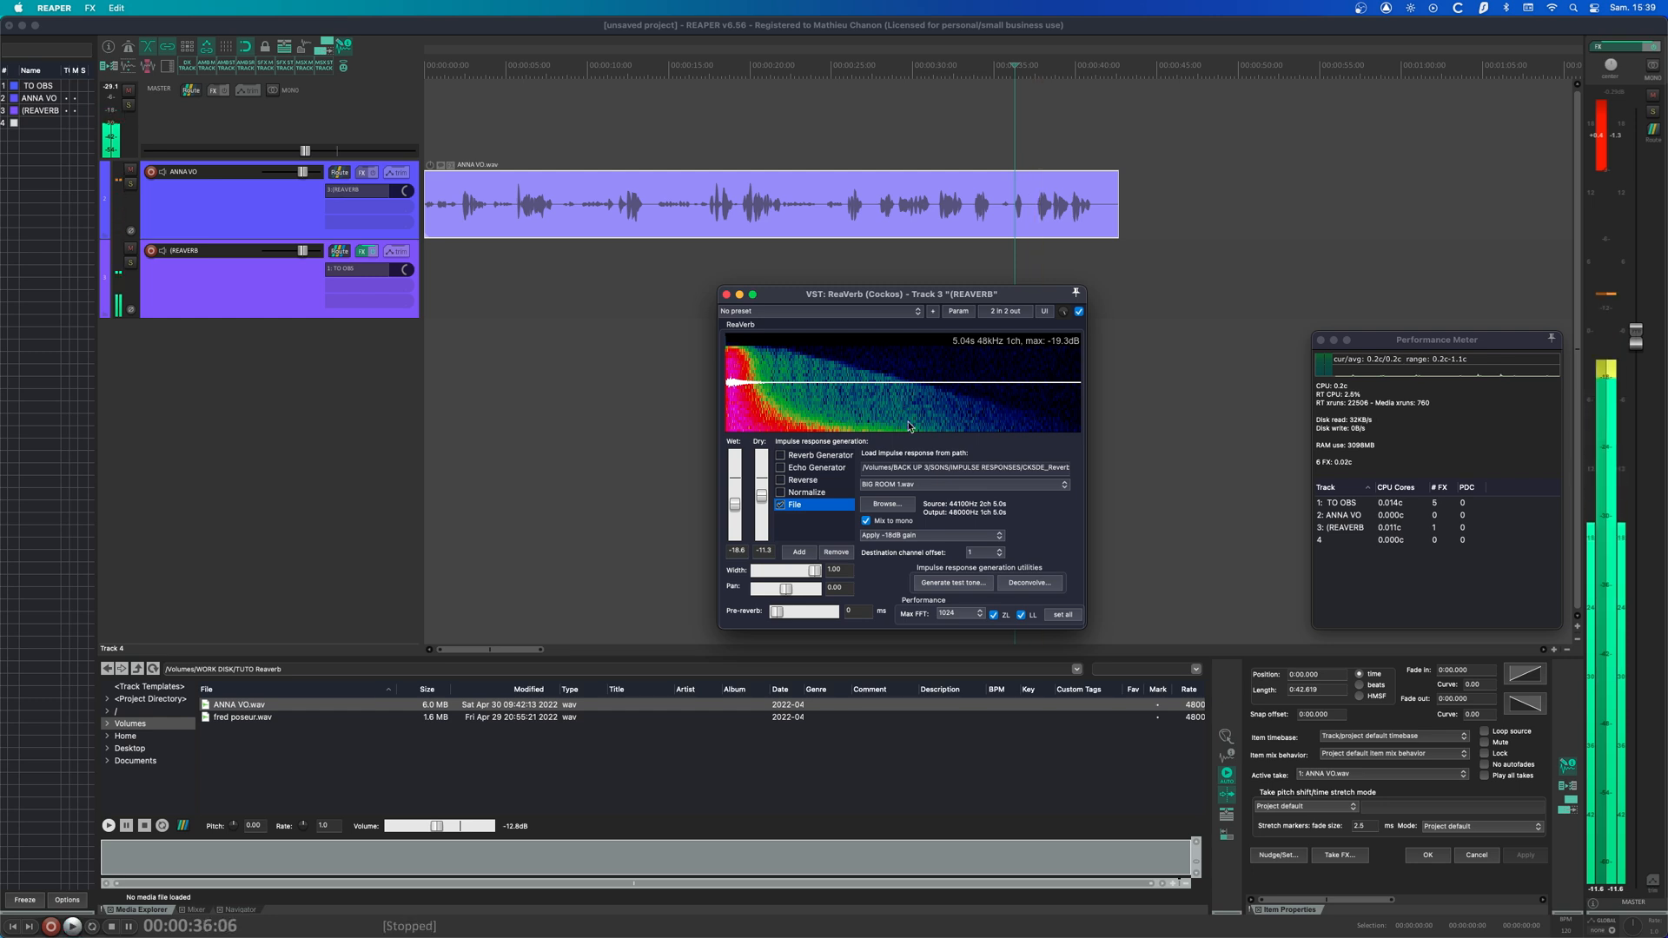
click(873, 518)
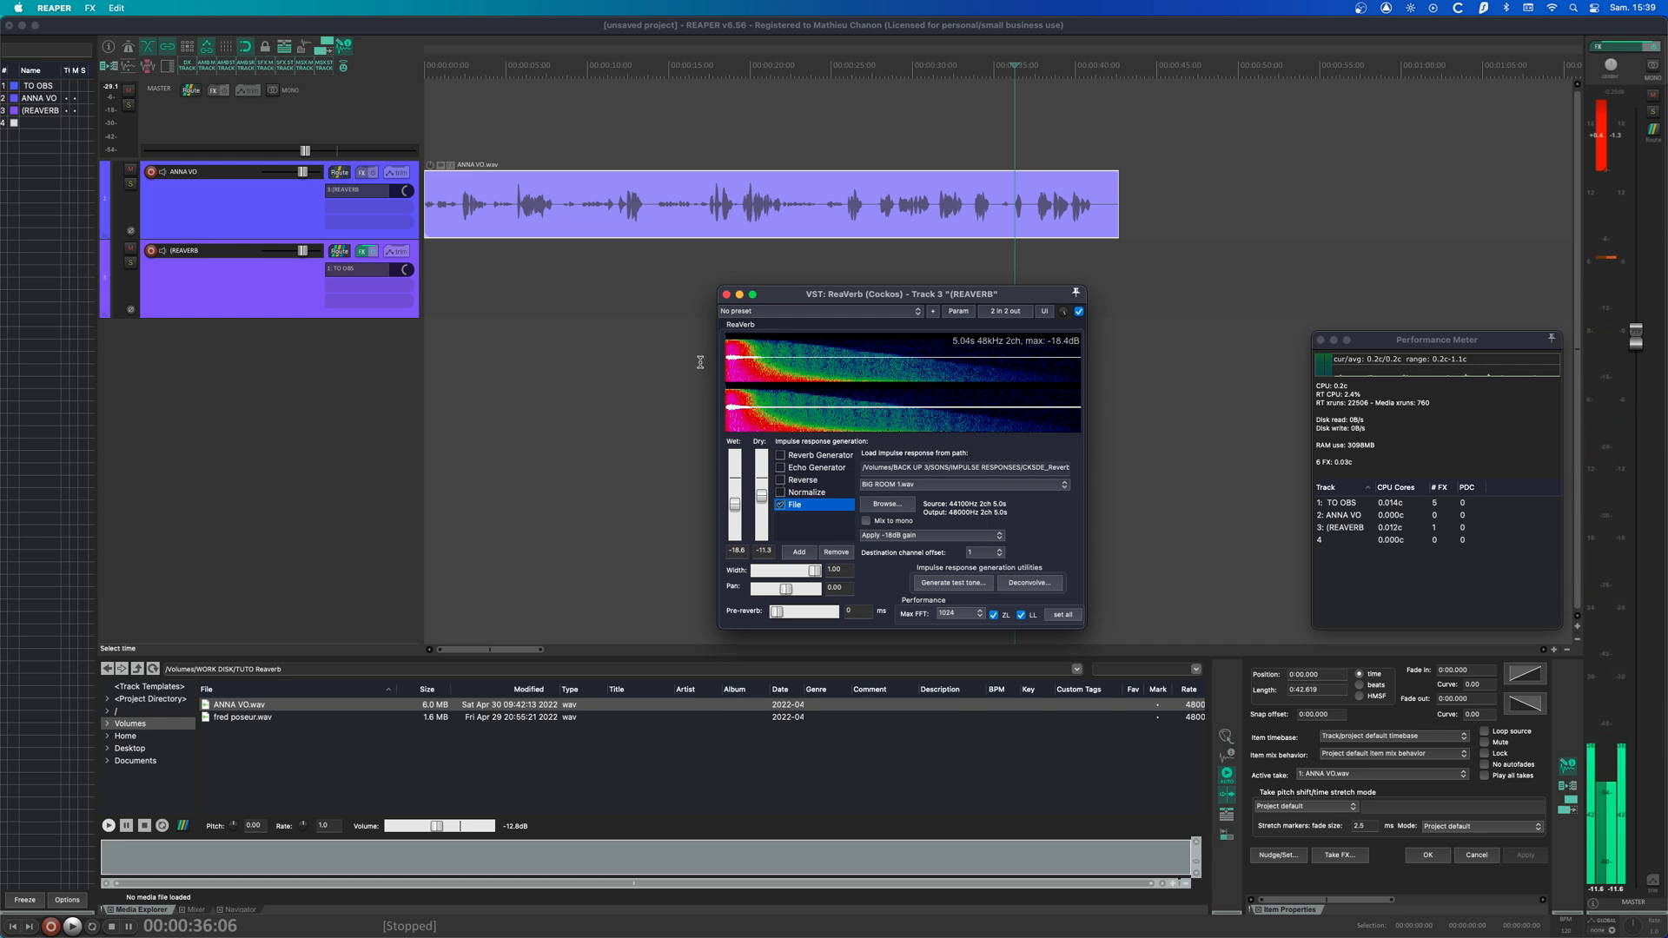
- Try a destination channel offset of 2 for the File module and return it to 1
click(988, 554)
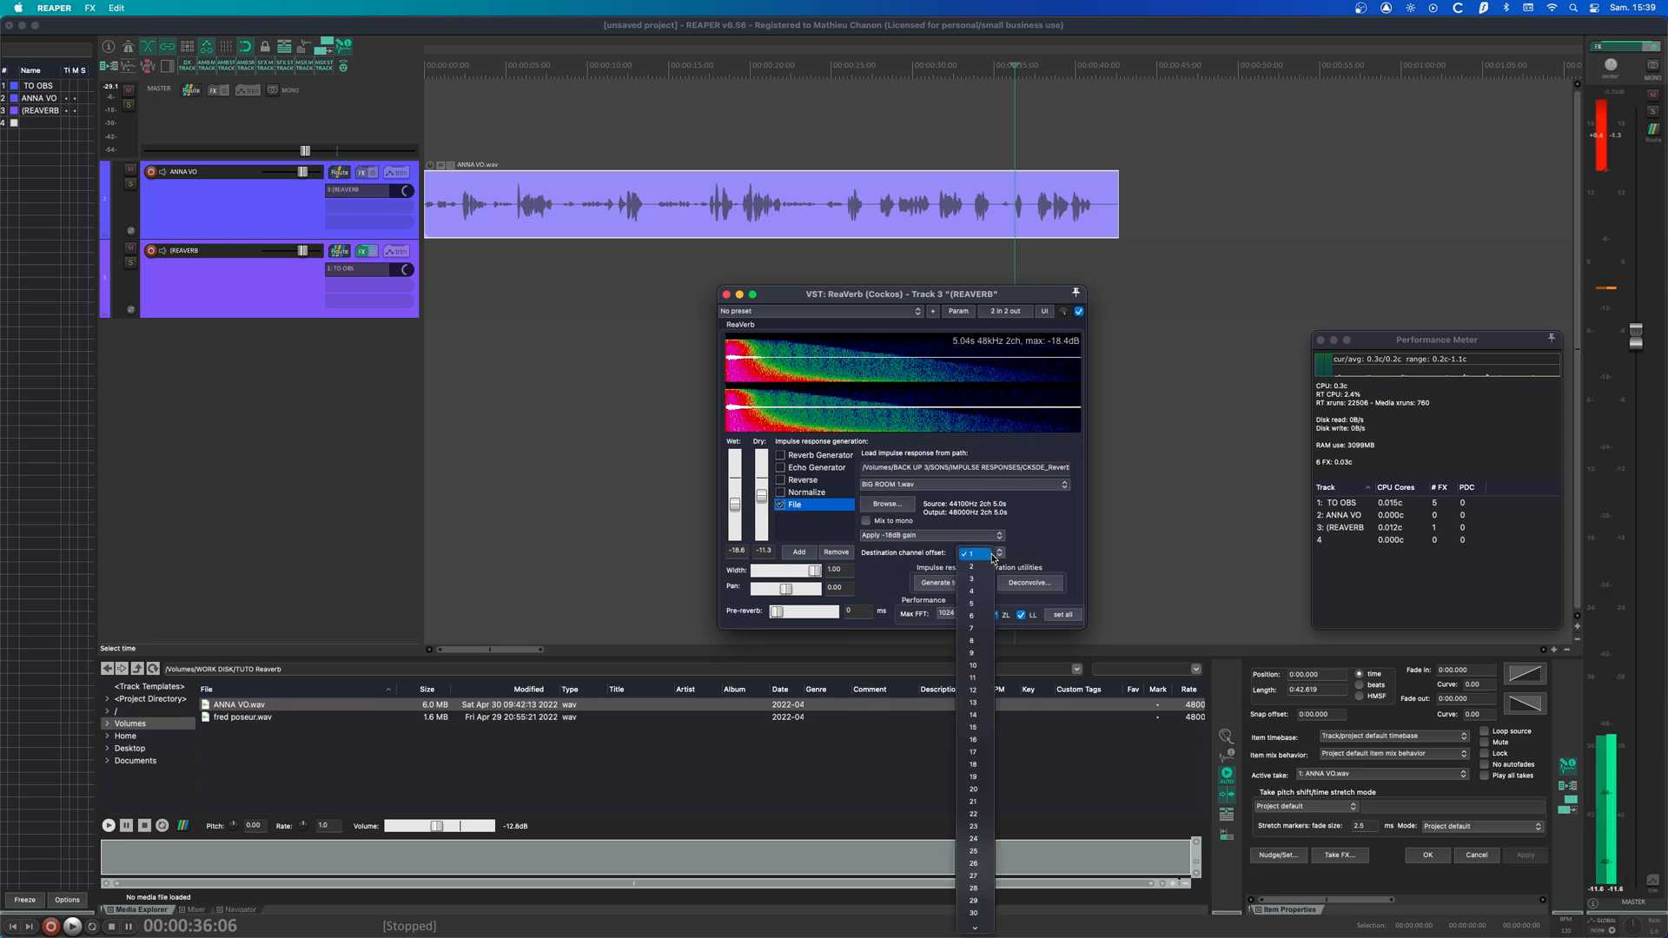
click(973, 566)
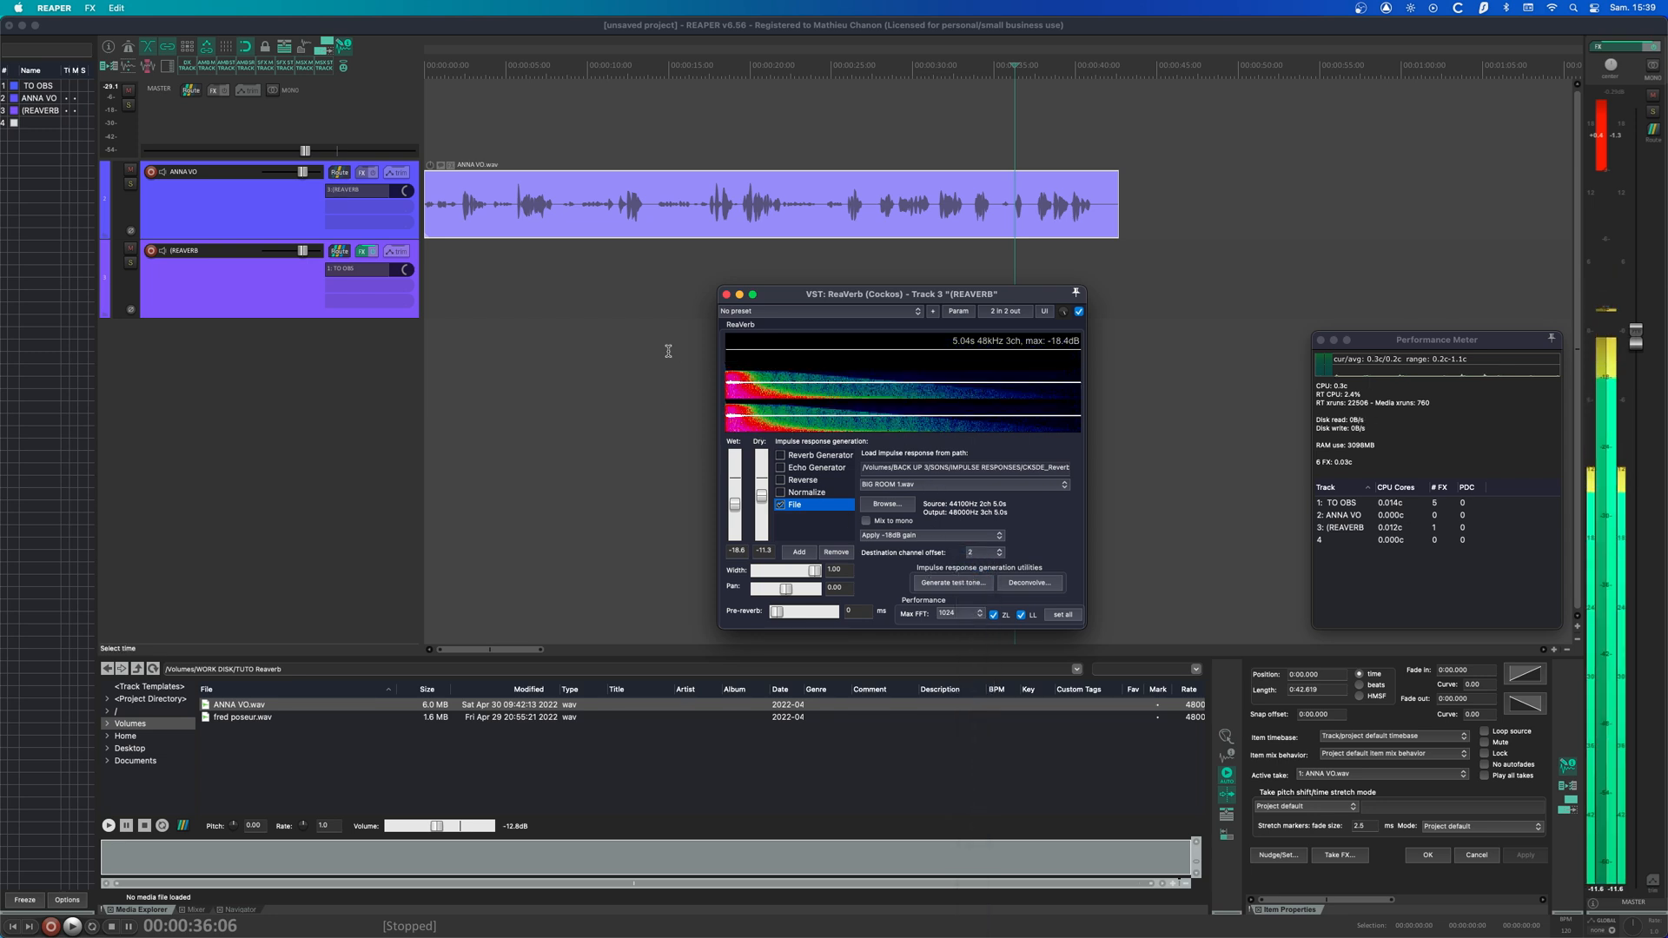
click(1000, 554)
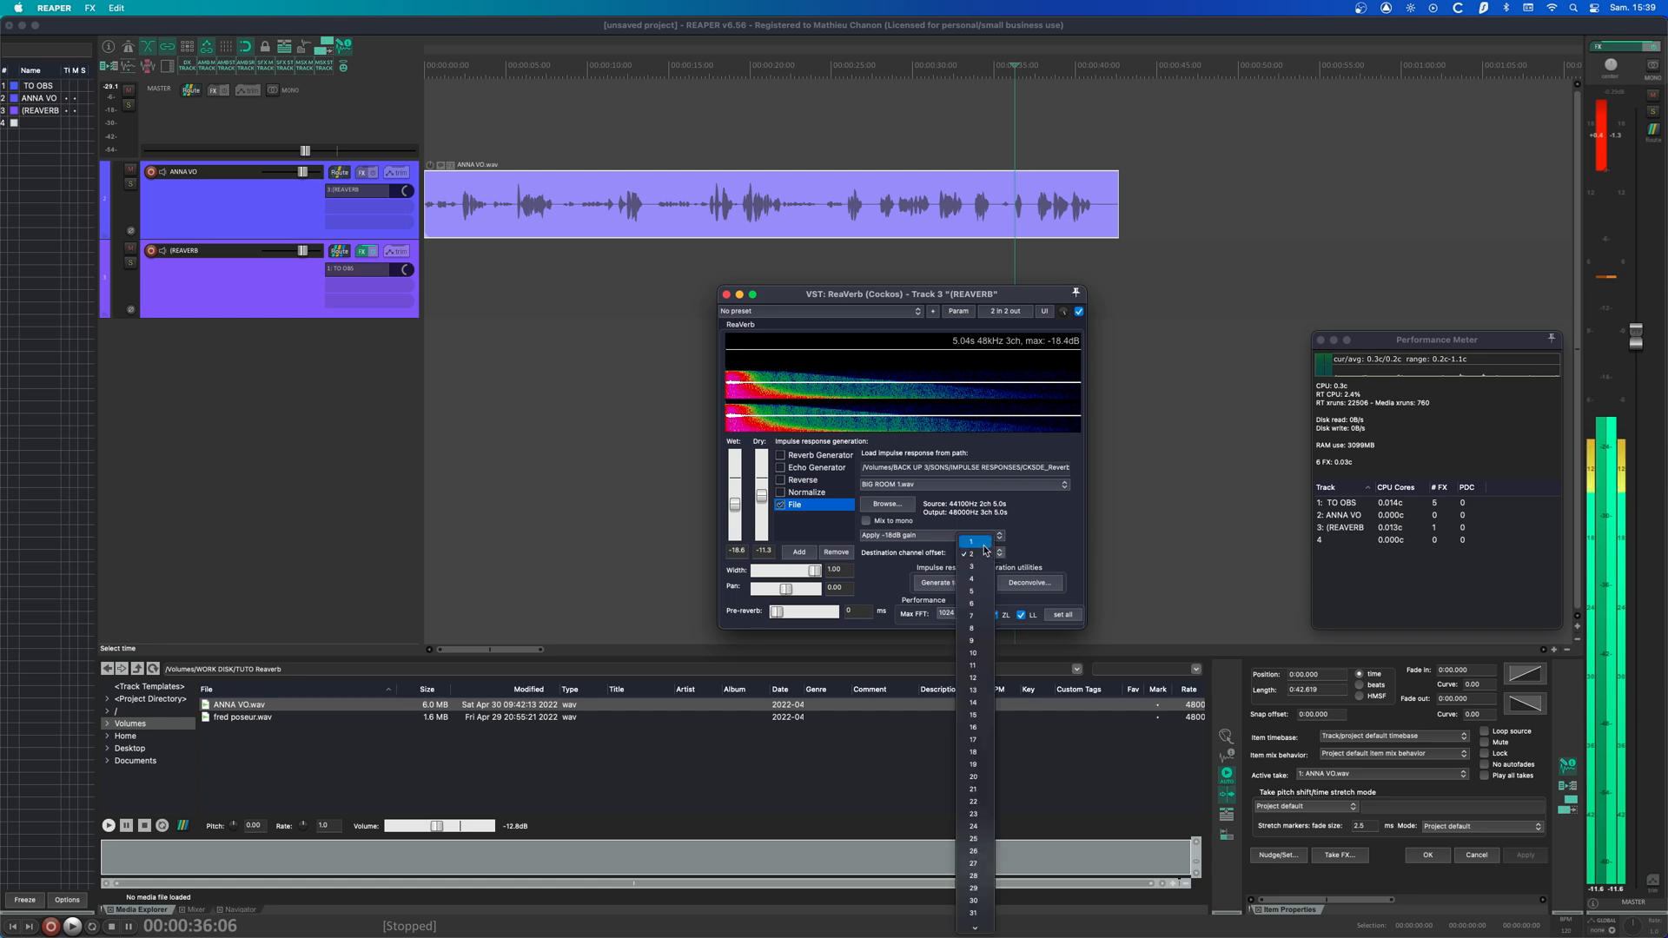
click(984, 542)
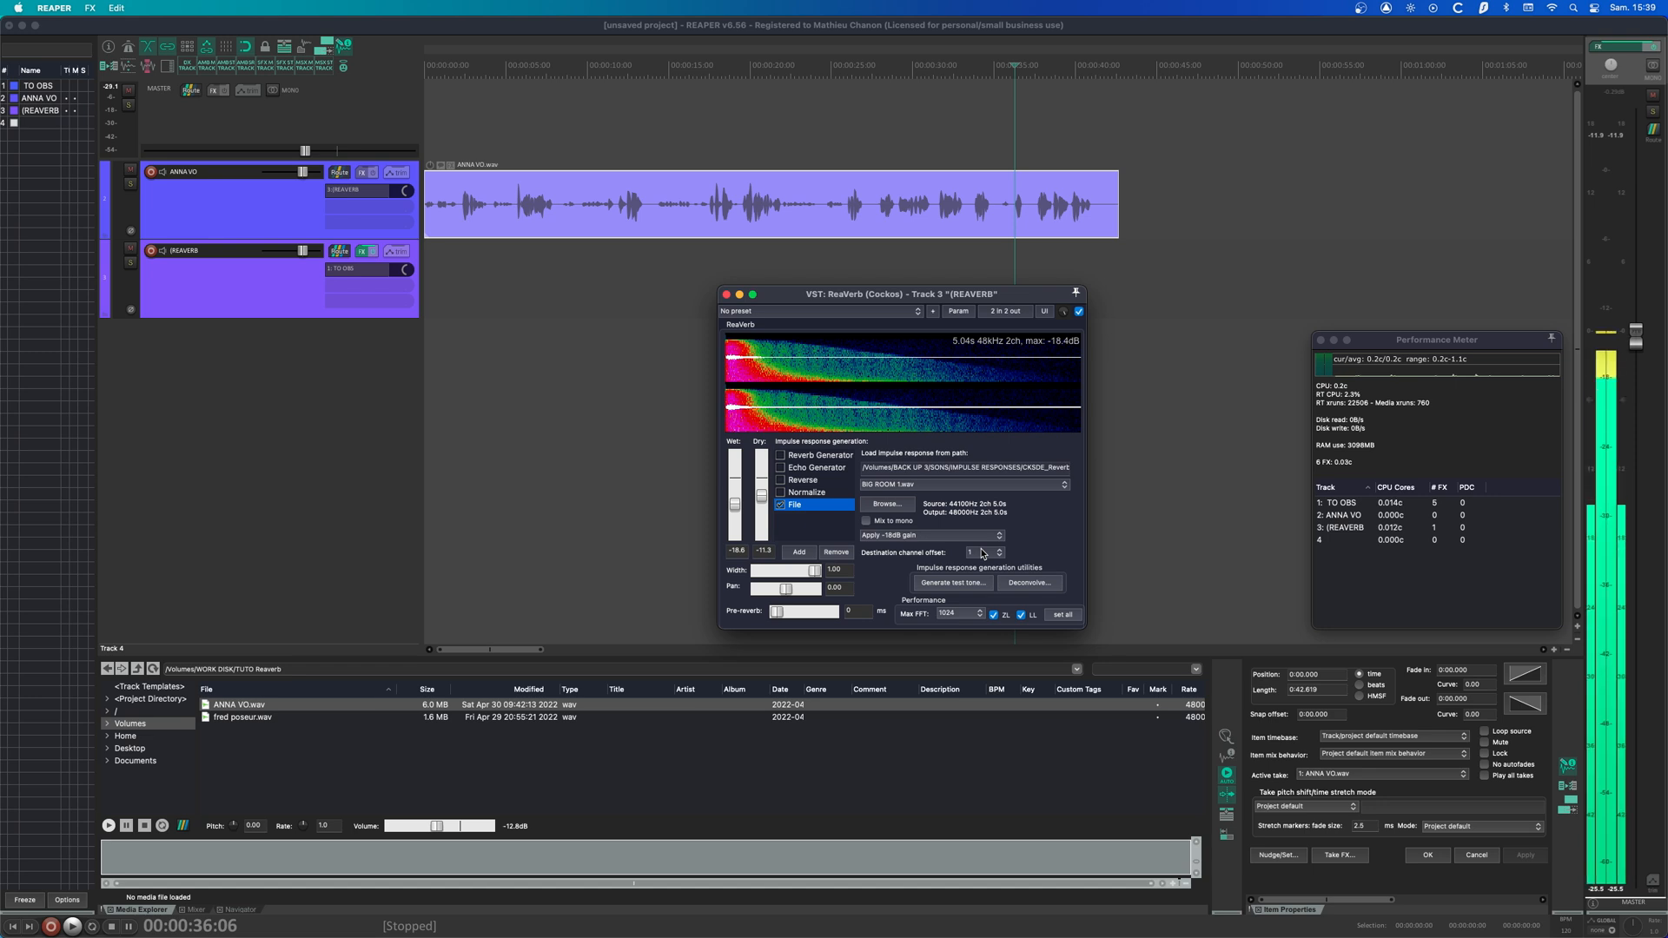
- Switch the File module's impulse response to SMALL PLACE 2.wav from the same folder and audition it
click(886, 503)
click(1186, 439)
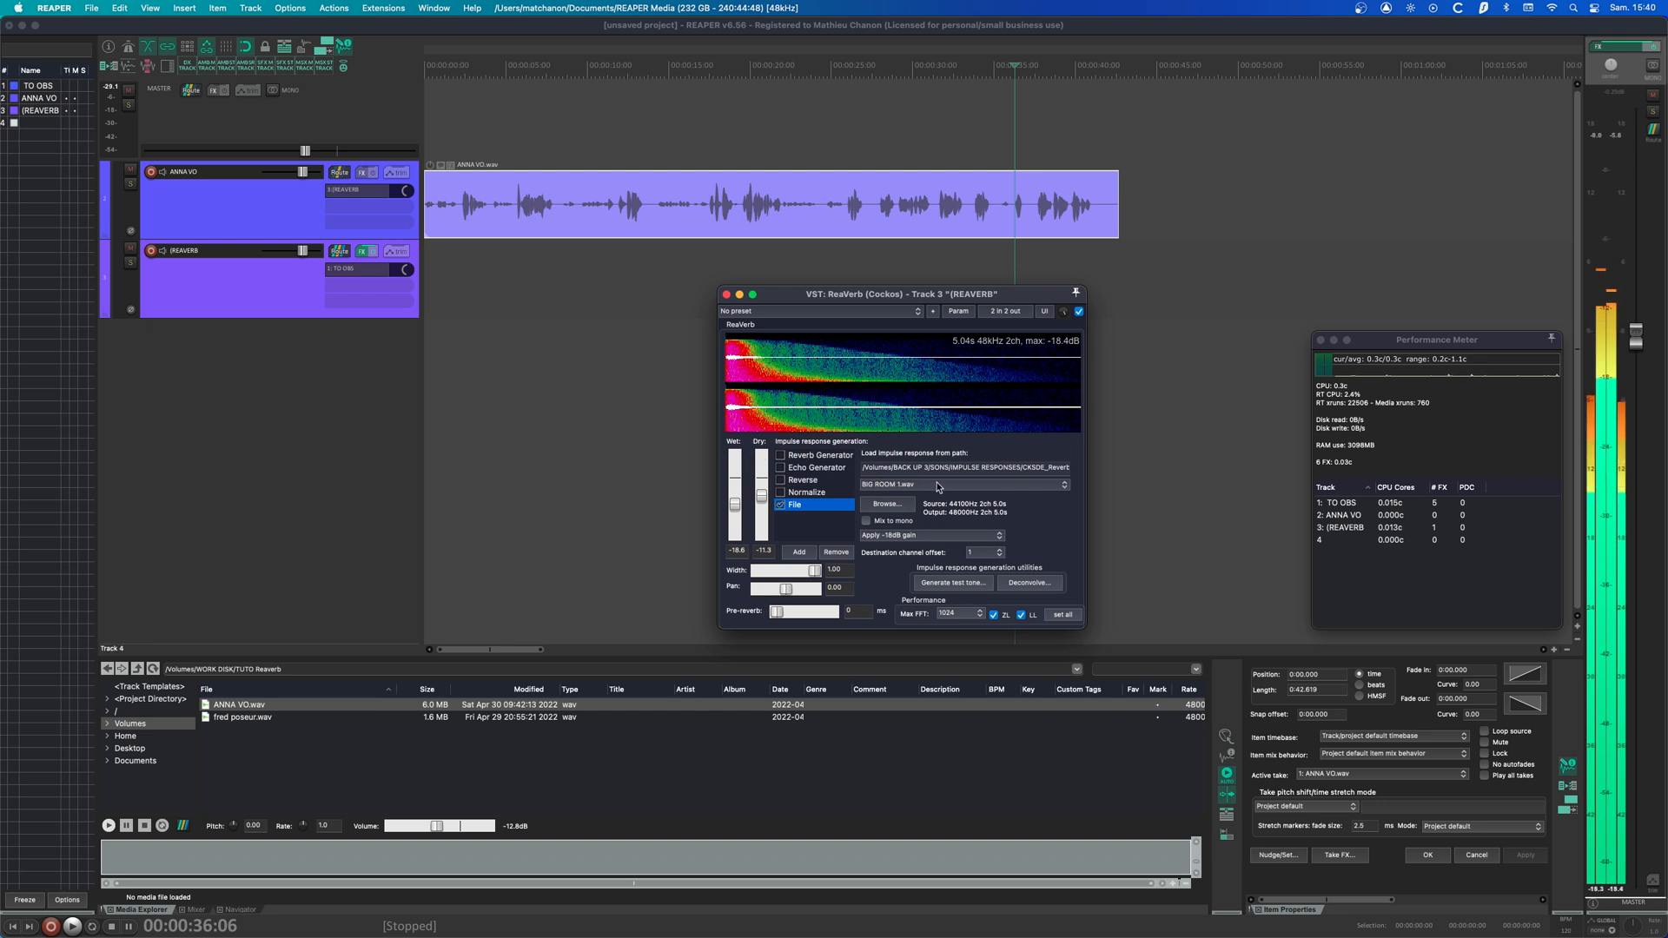
click(1063, 486)
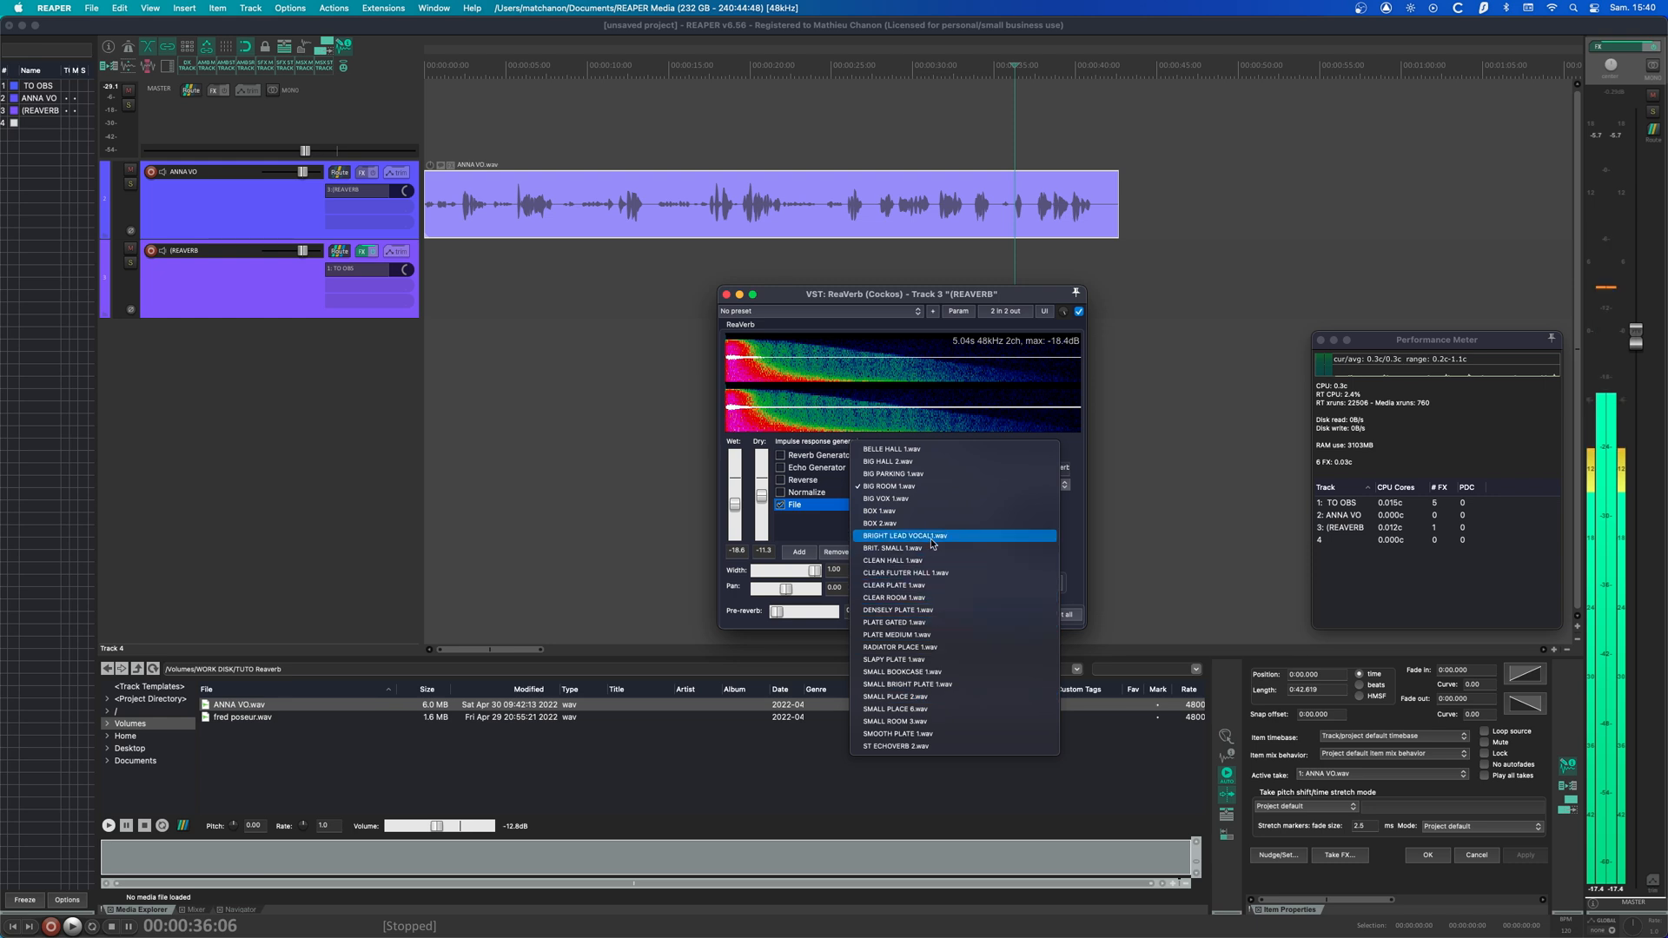
click(895, 697)
key(space)
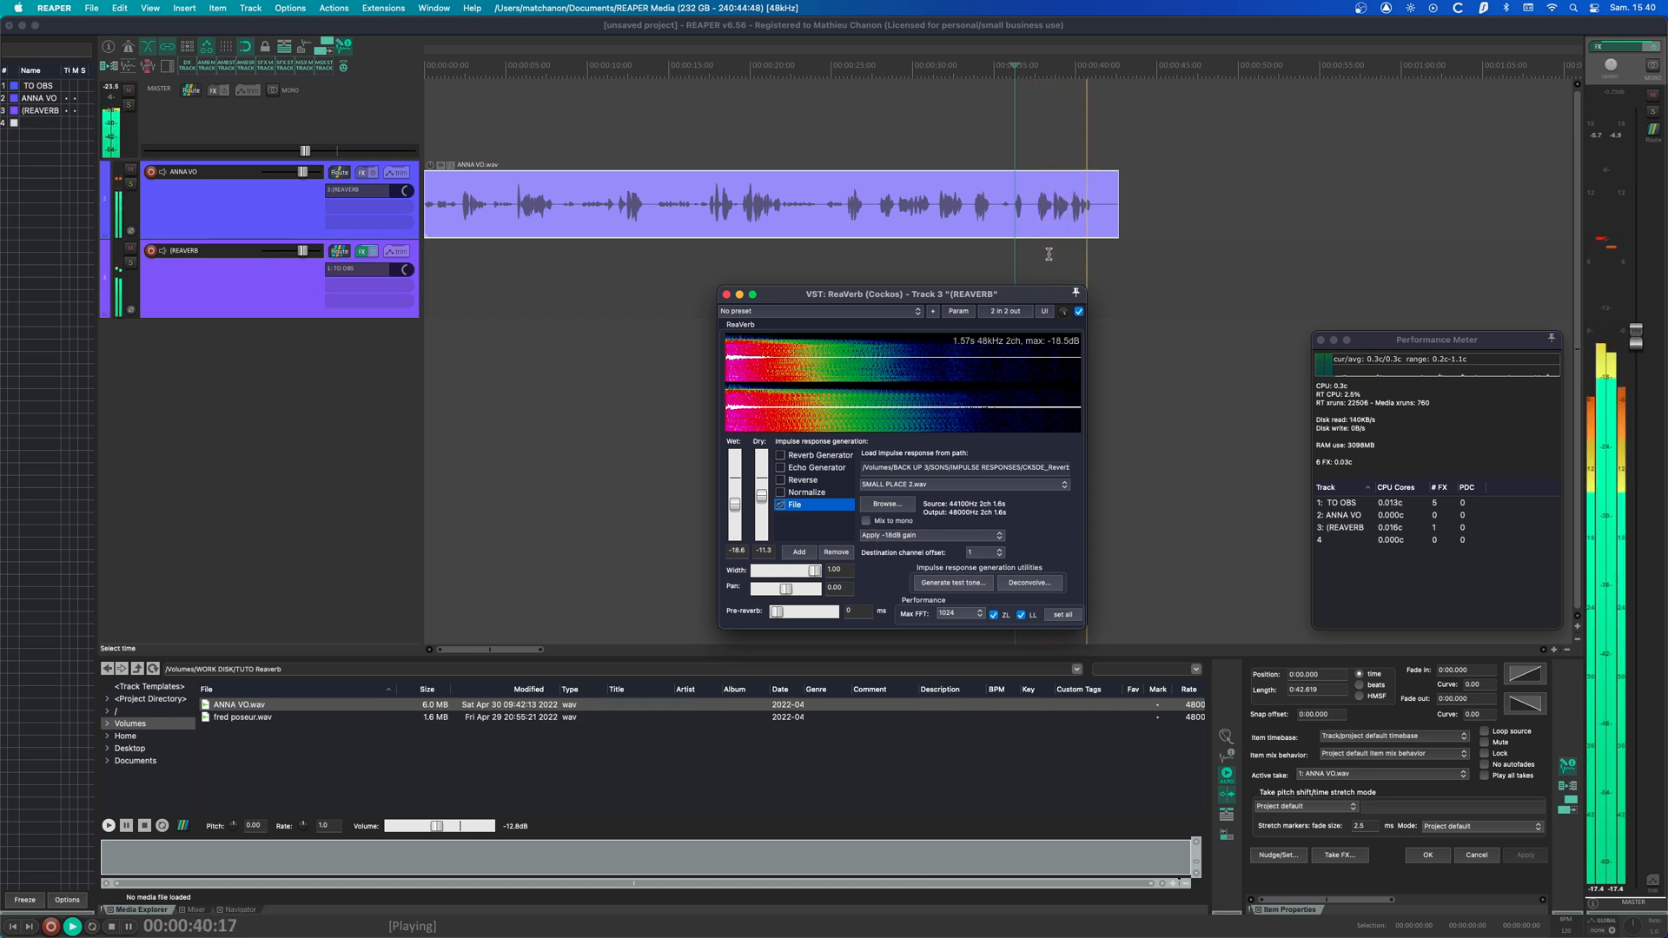
key(space)
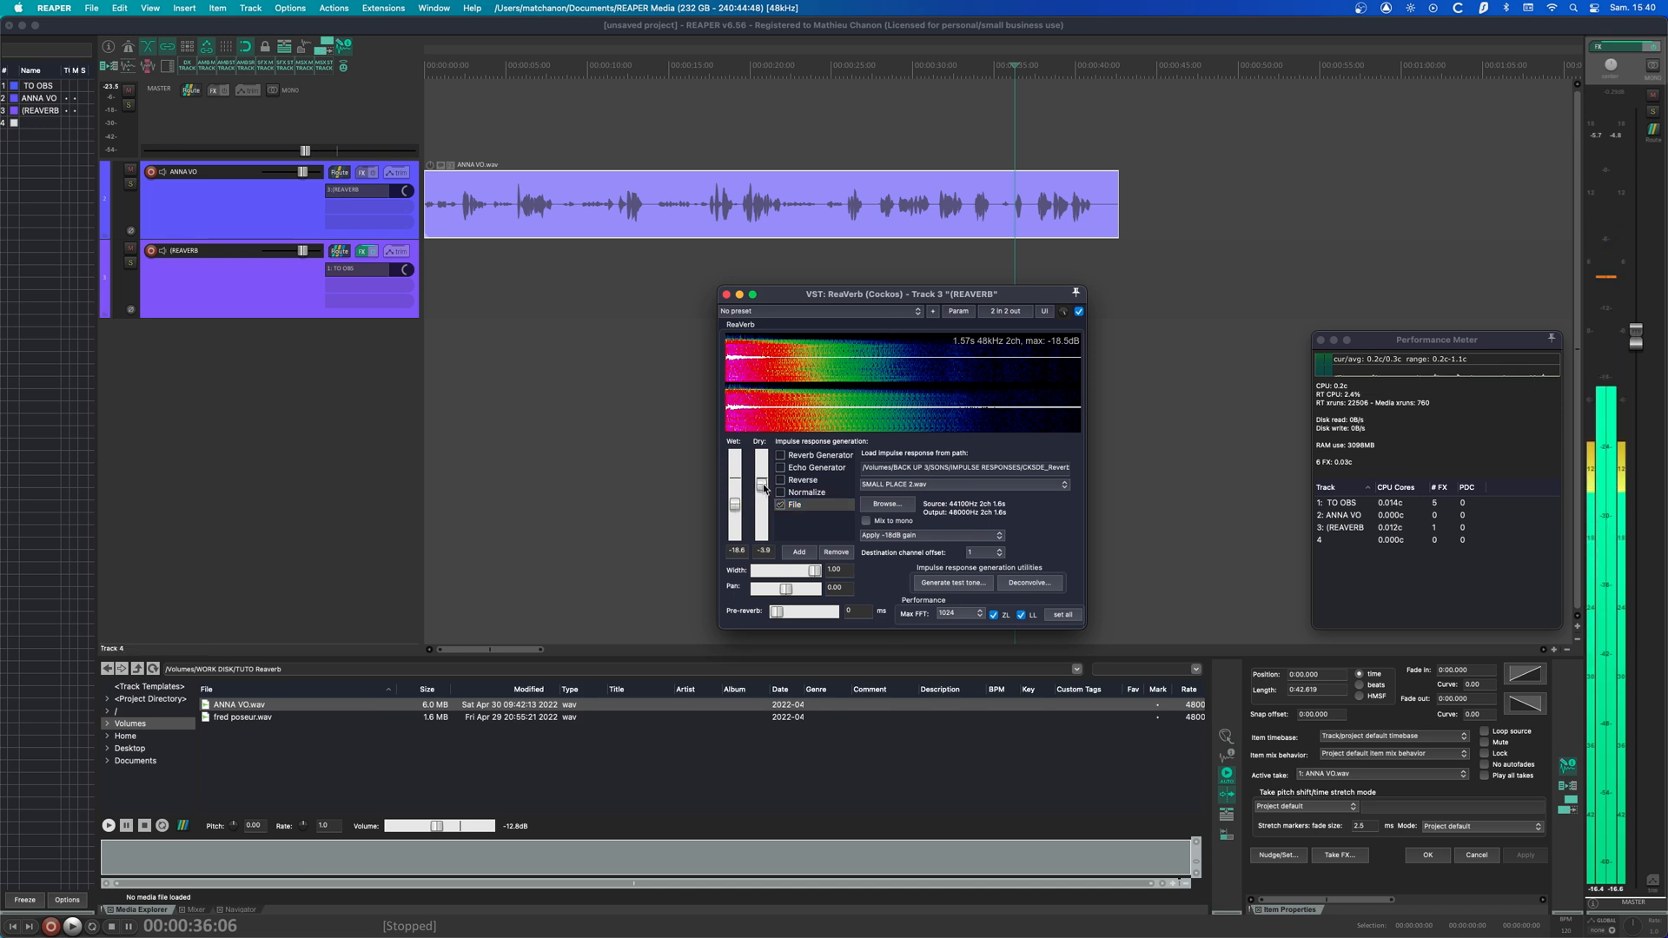
- Lower the ReaVerb wet level to -34.0 dB and audition the voice-over
drag(736, 512, 736, 520)
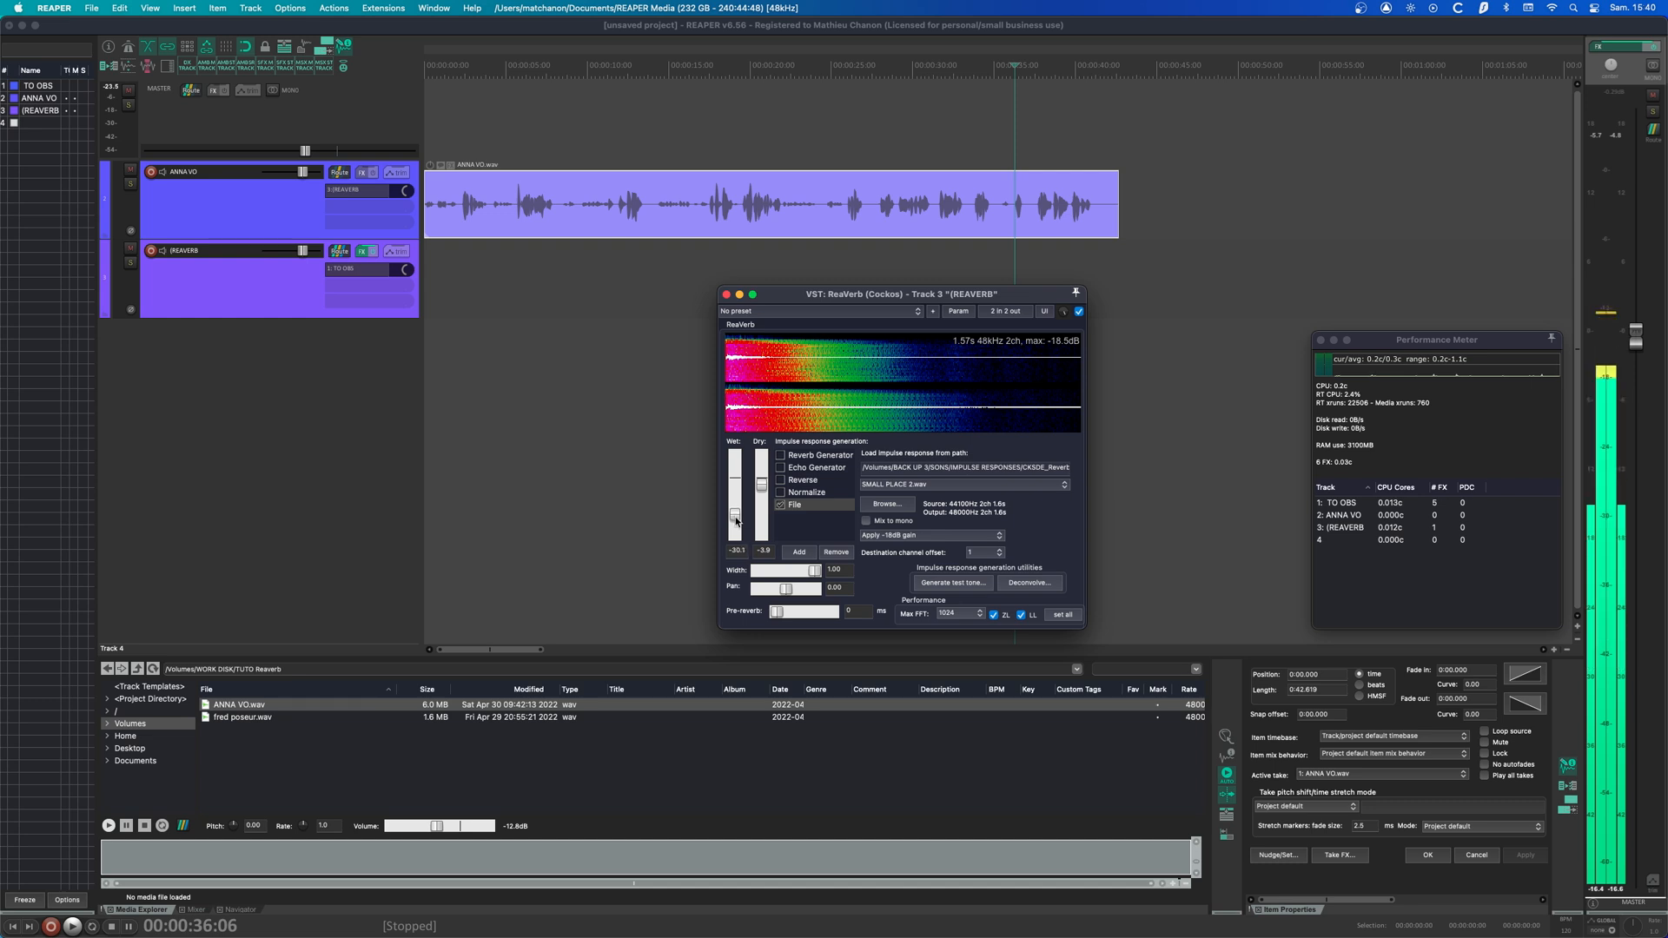
key(space)
drag(735, 515, 733, 517)
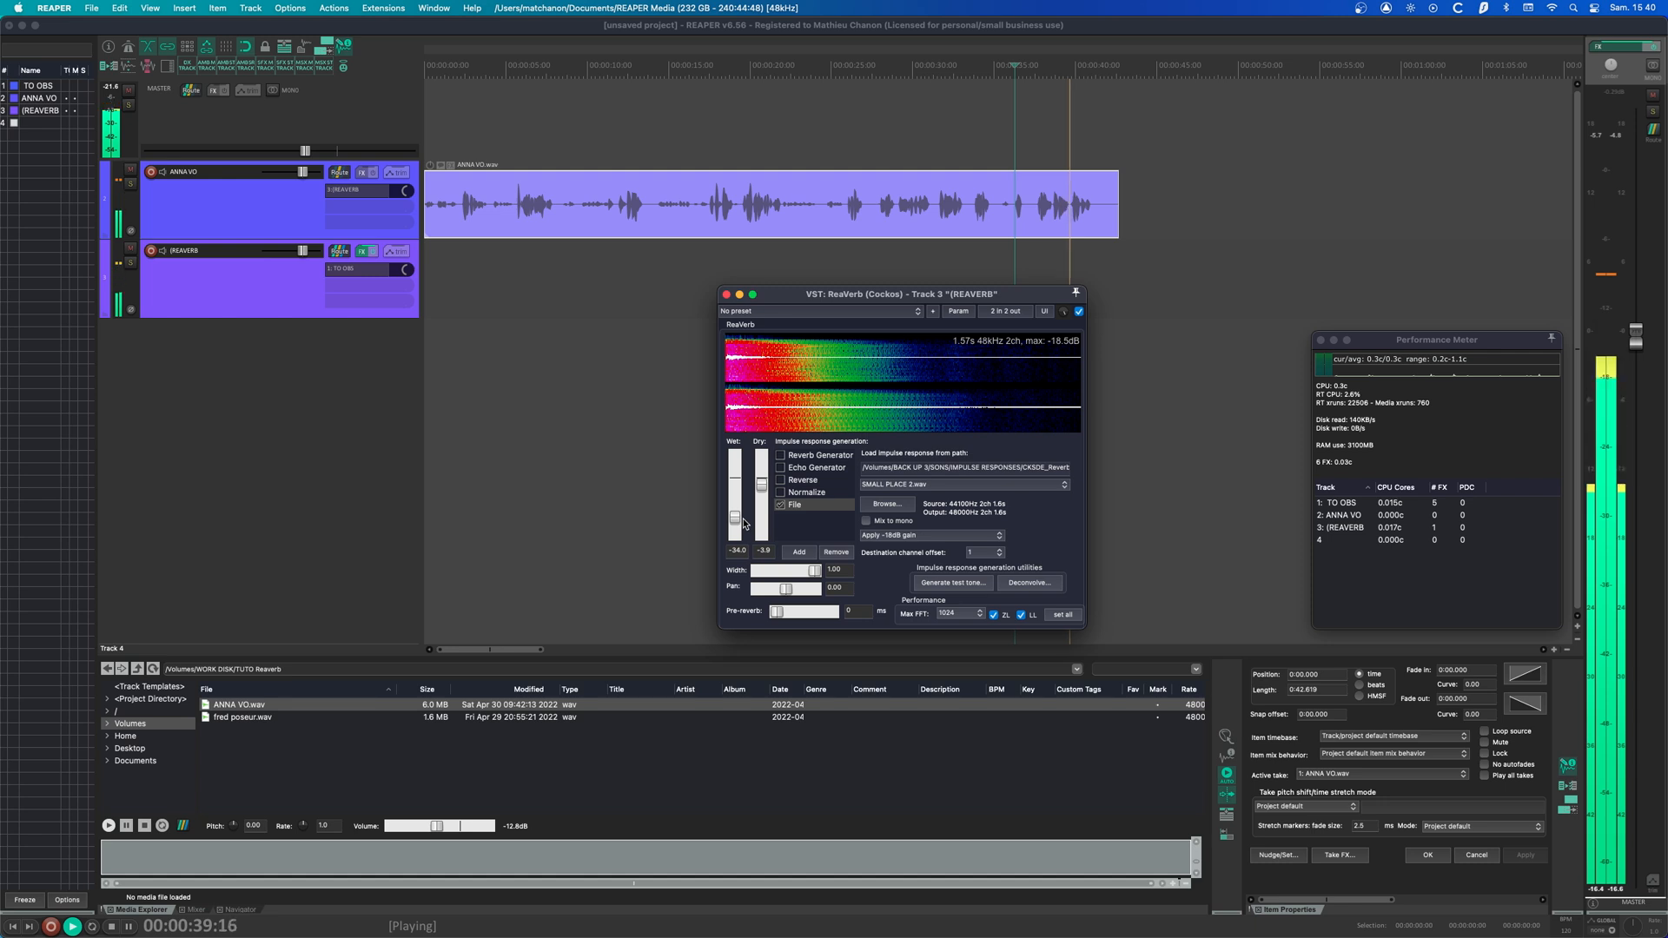
key(space)
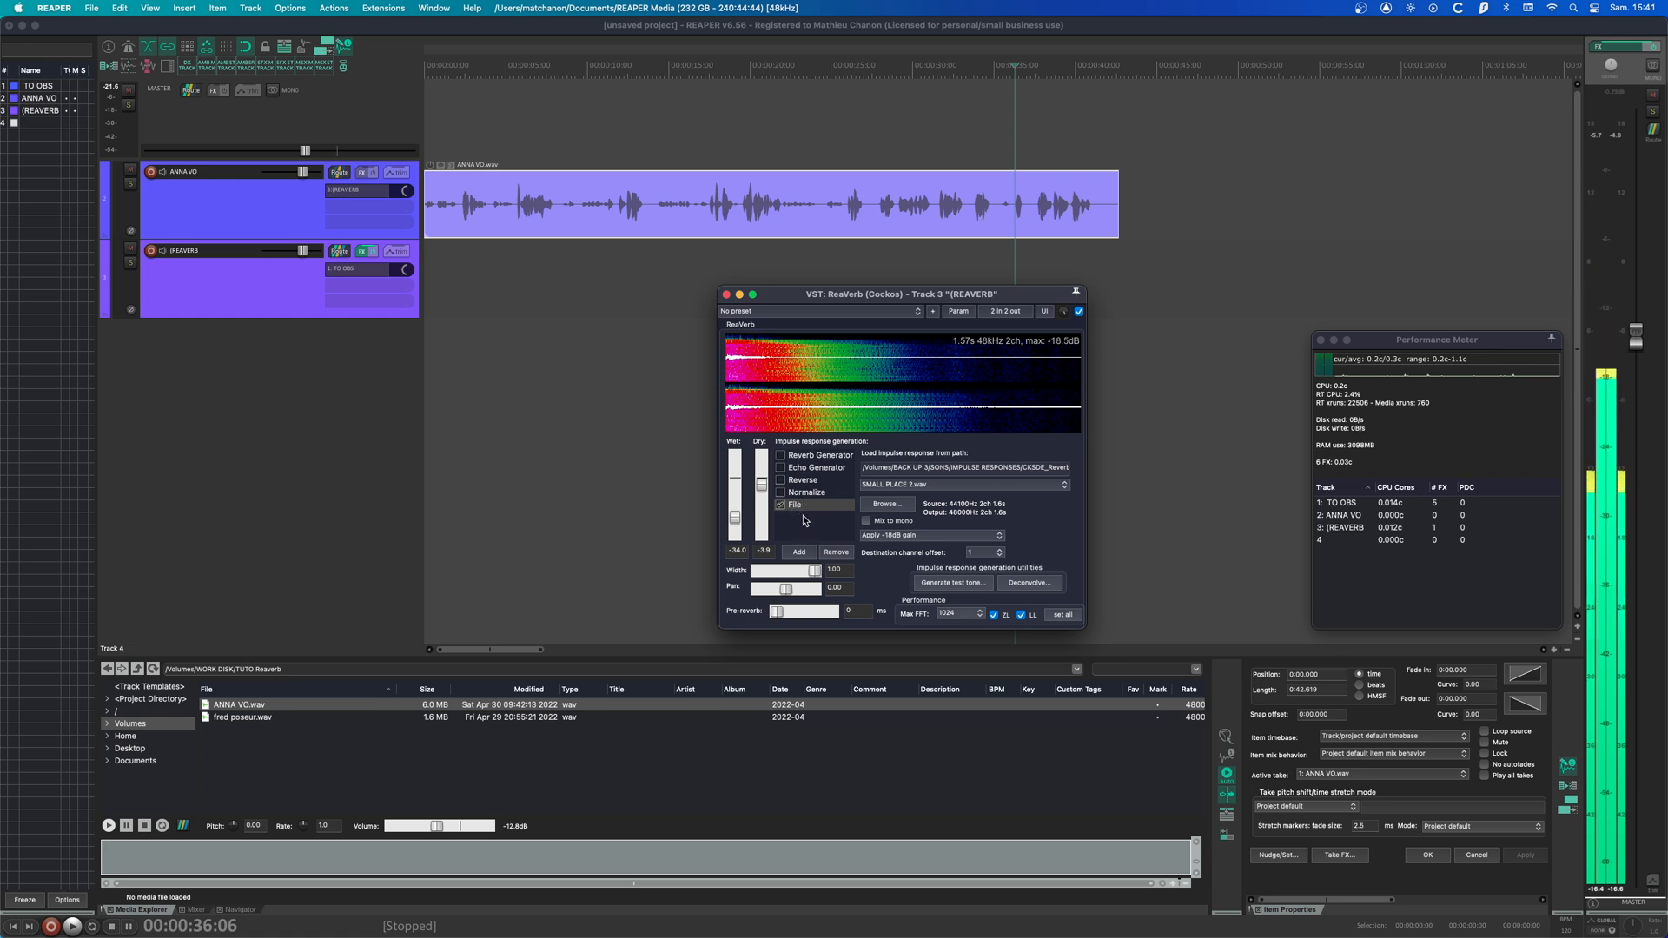
- Add a Trim/Gain/Stretch module to ReaVerb, try a start position of about 519 ms, restore it to 0 ms and audition
click(800, 554)
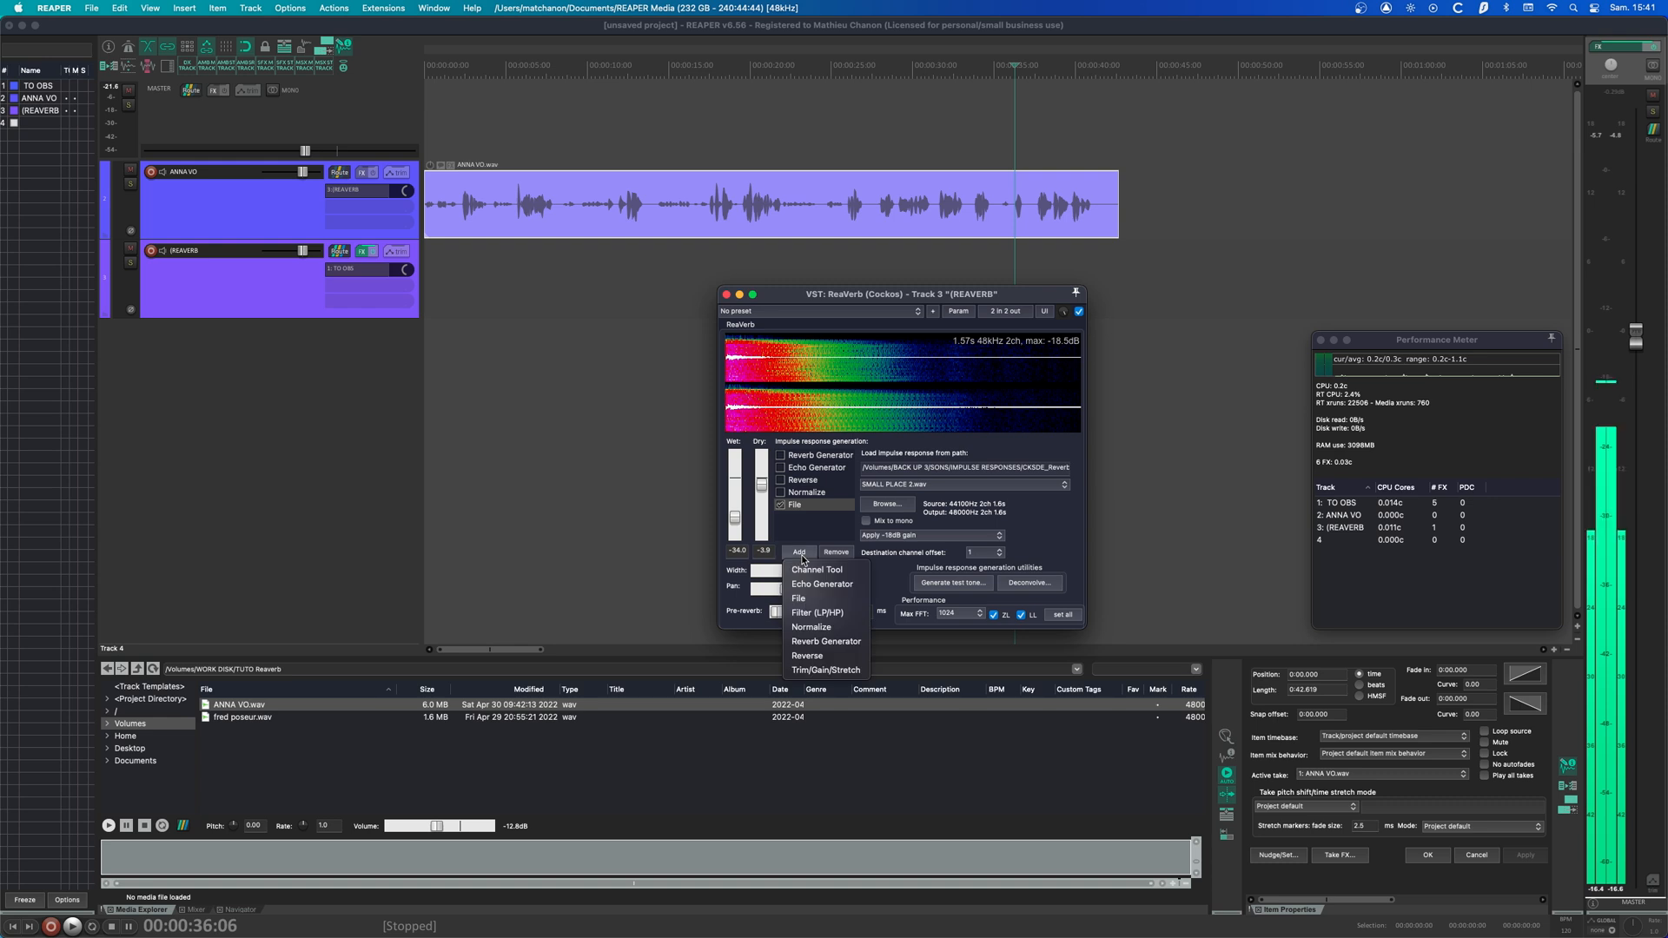
click(825, 670)
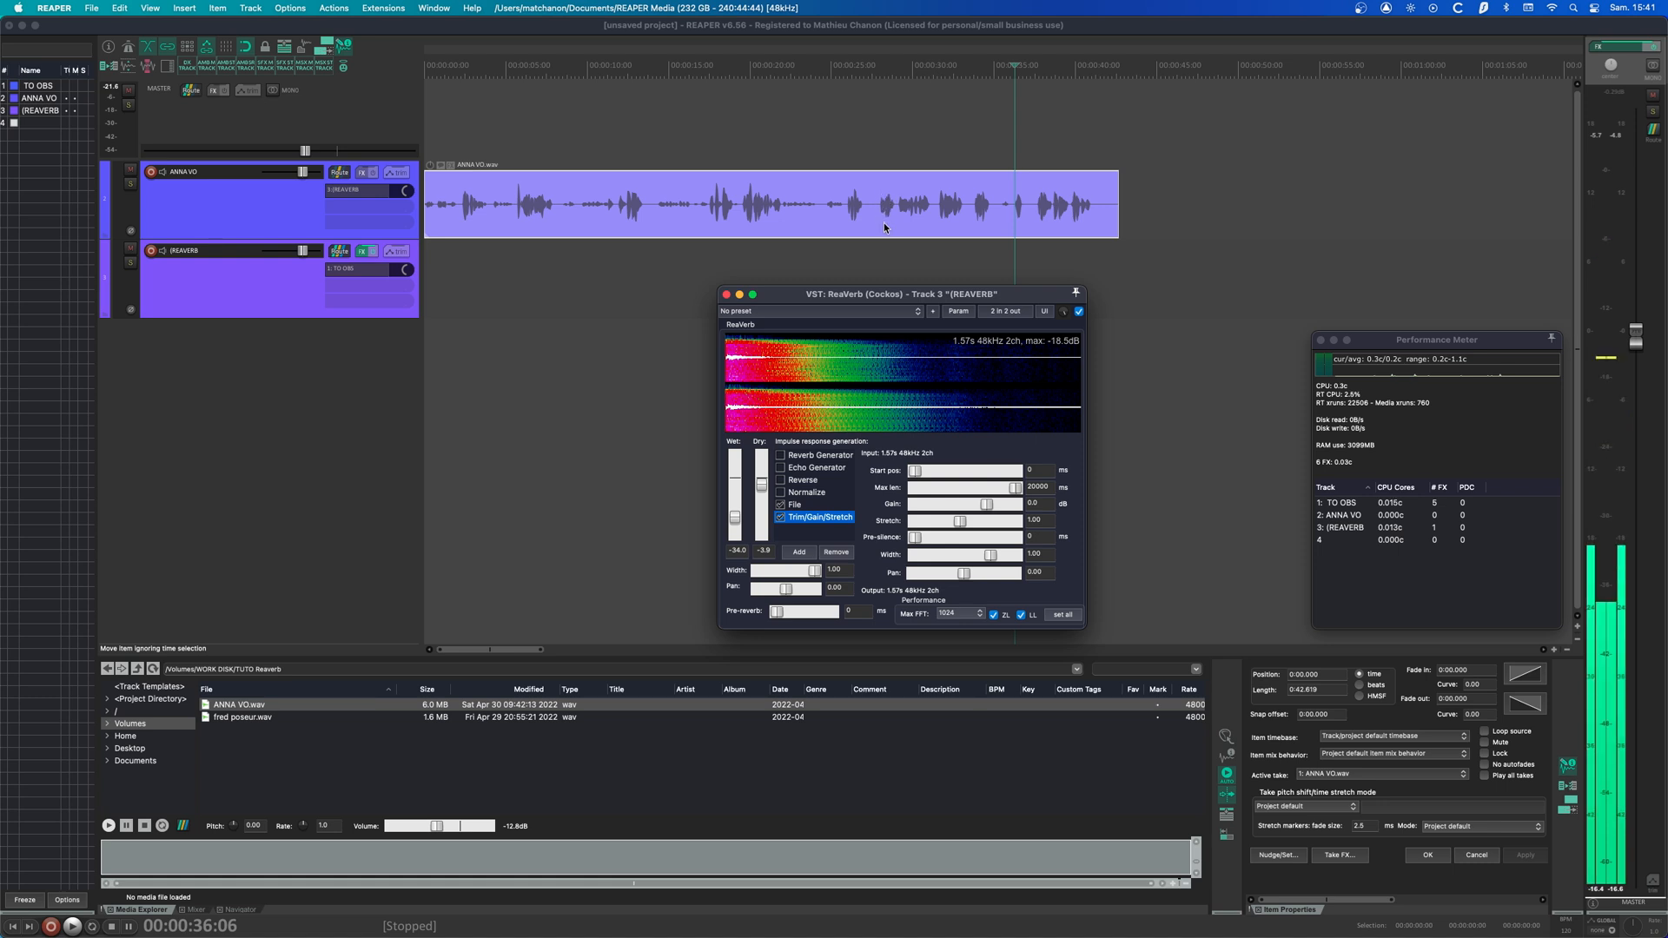
click(915, 471)
drag(915, 470, 945, 473)
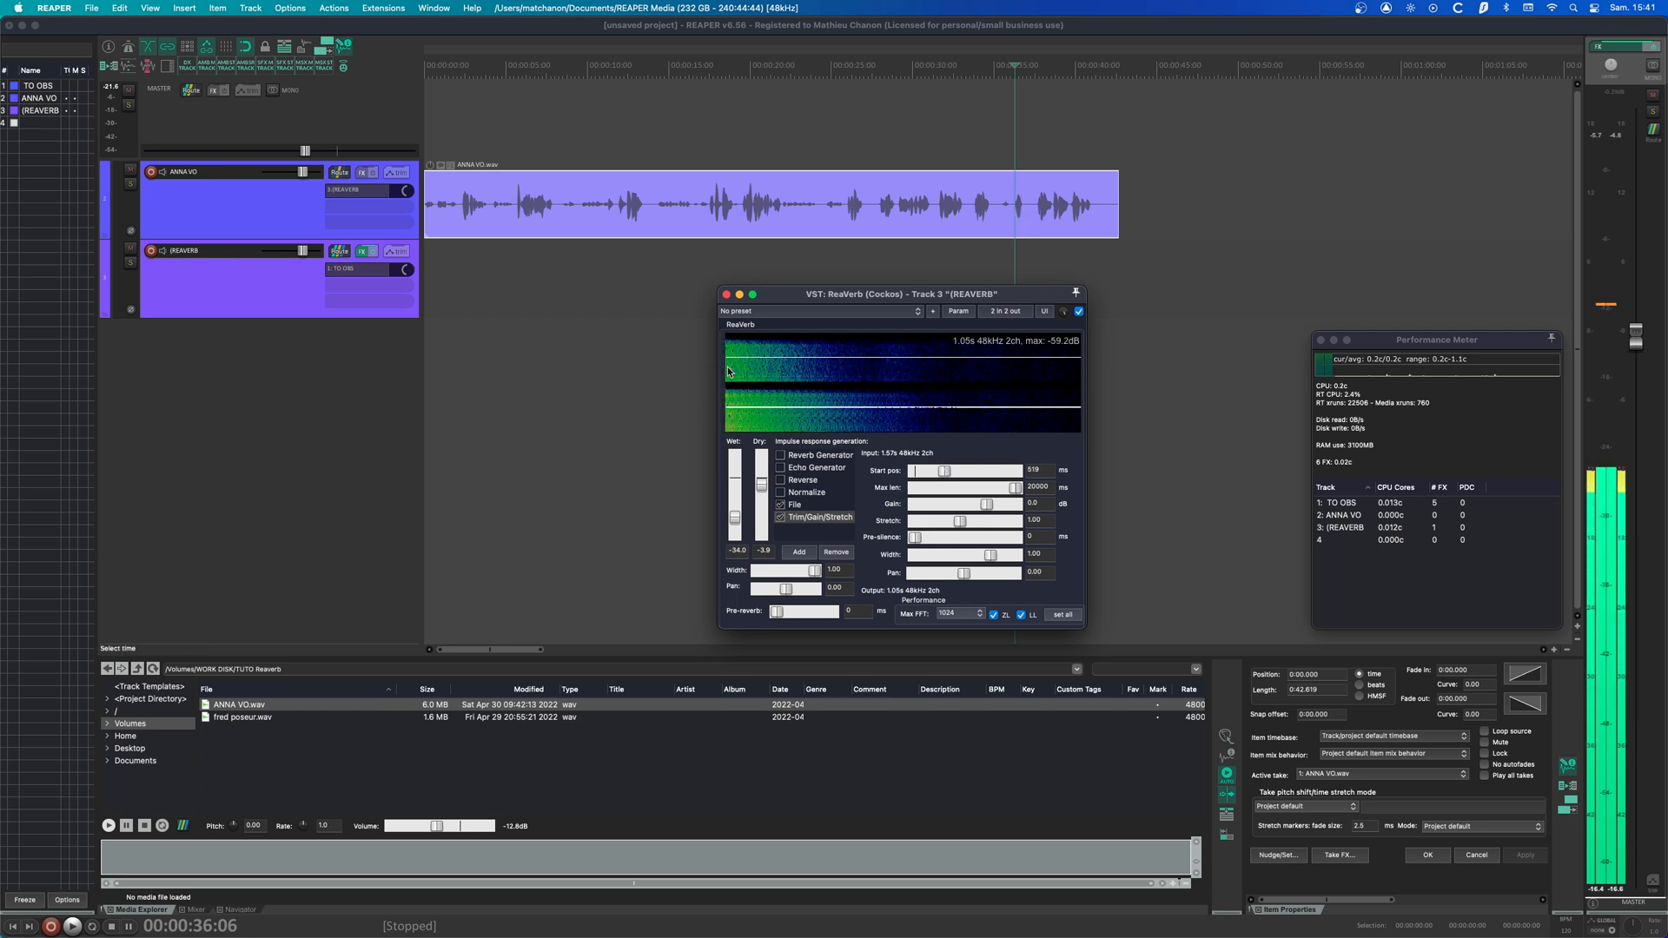
drag(945, 471, 907, 476)
key(space)
key(space)
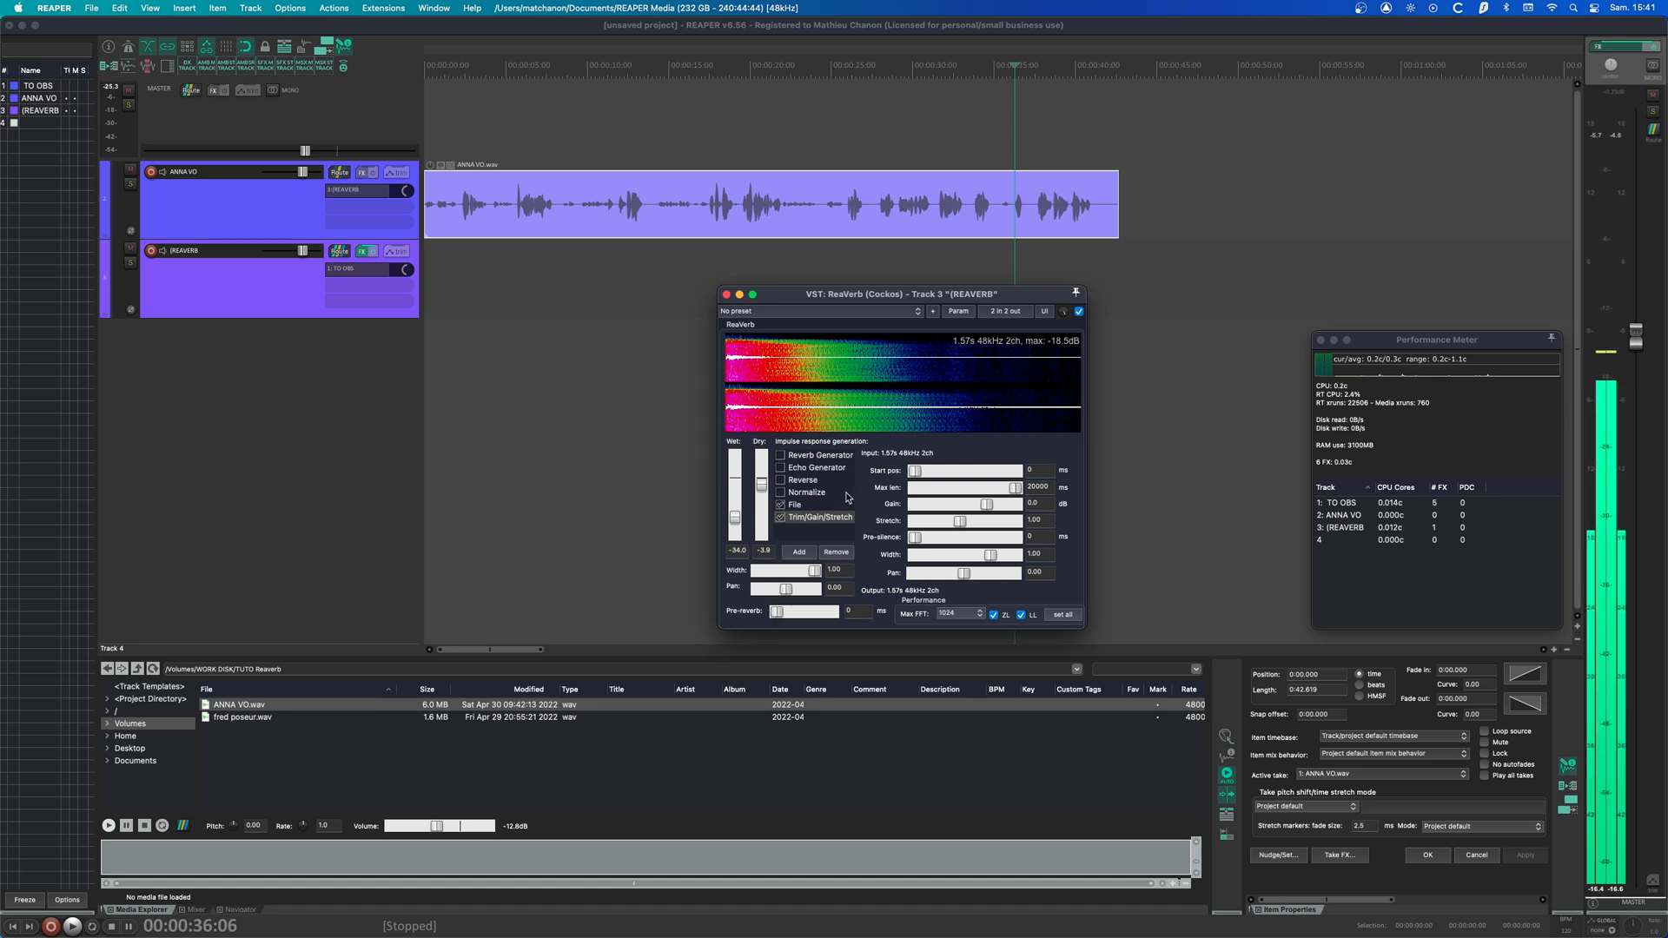
- Look at the Reverb Generator settings, and try a pre-silence of about 1038 ms in the Trim/Gain/Stretch module
click(820, 455)
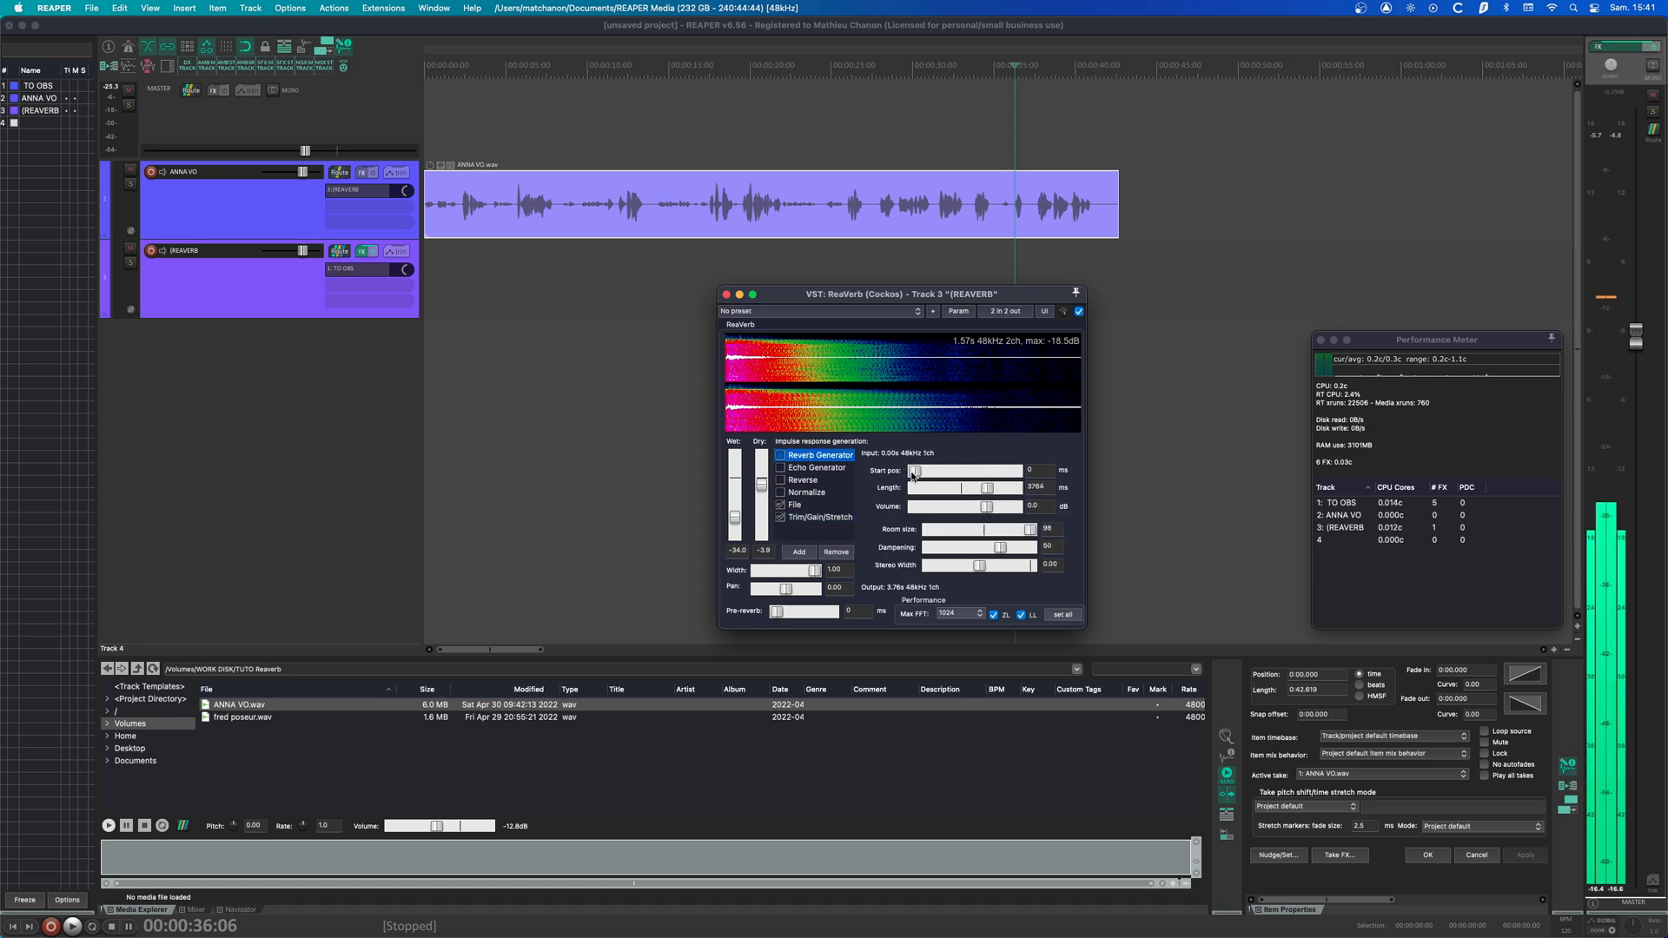
click(799, 517)
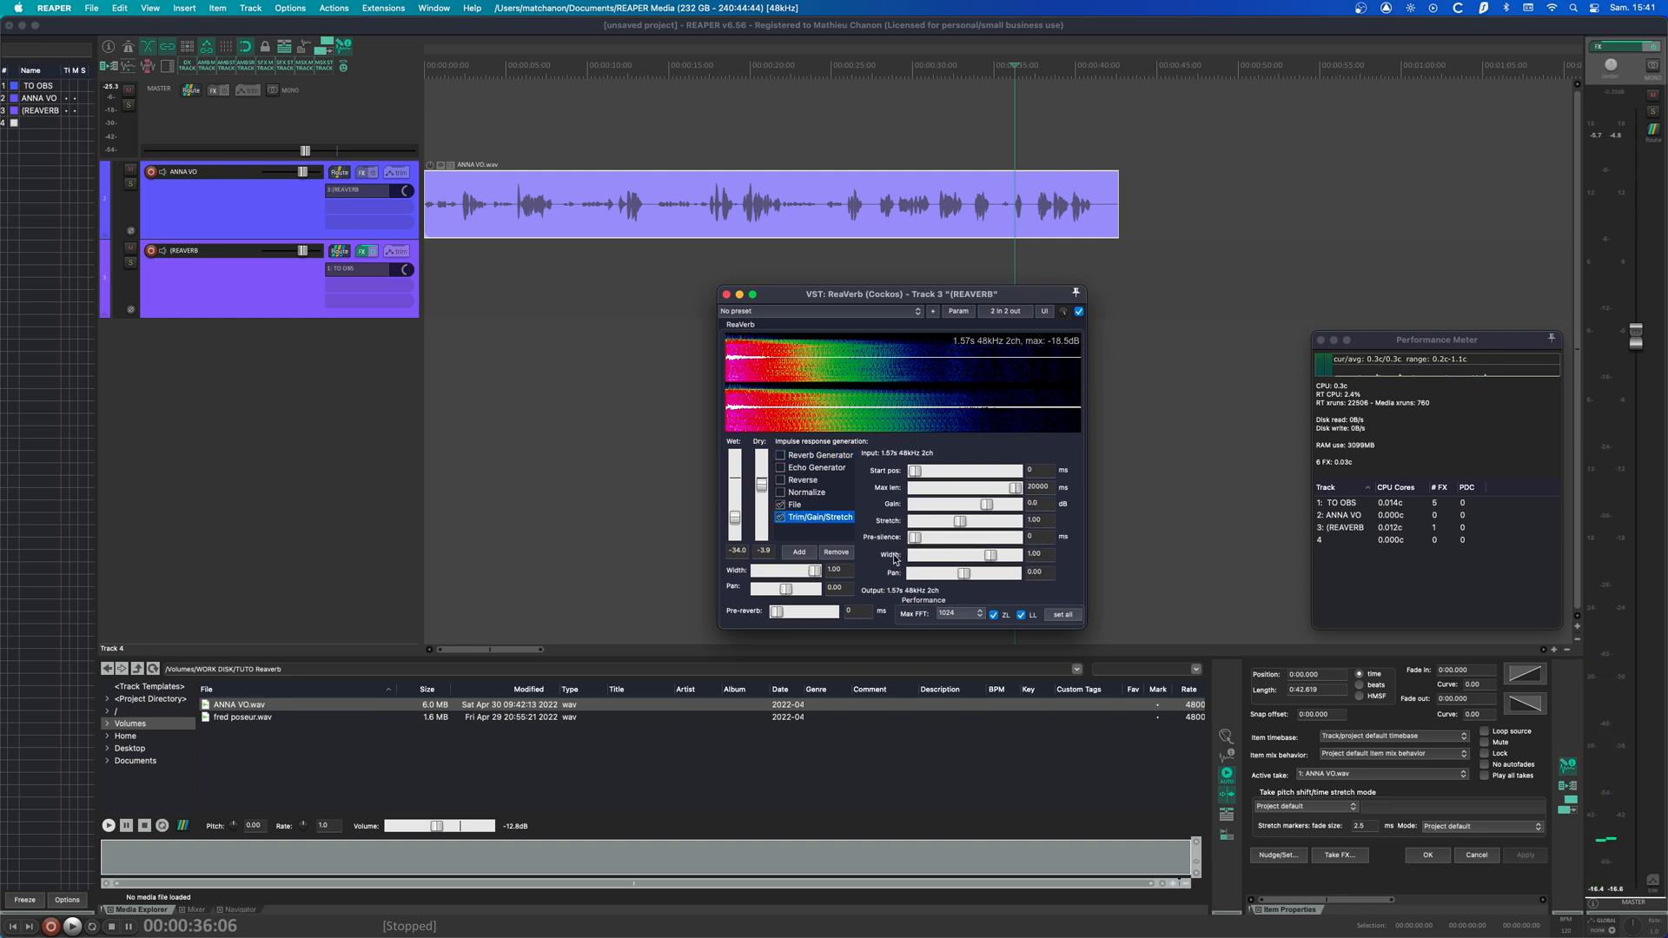
click(914, 537)
drag(915, 537, 958, 541)
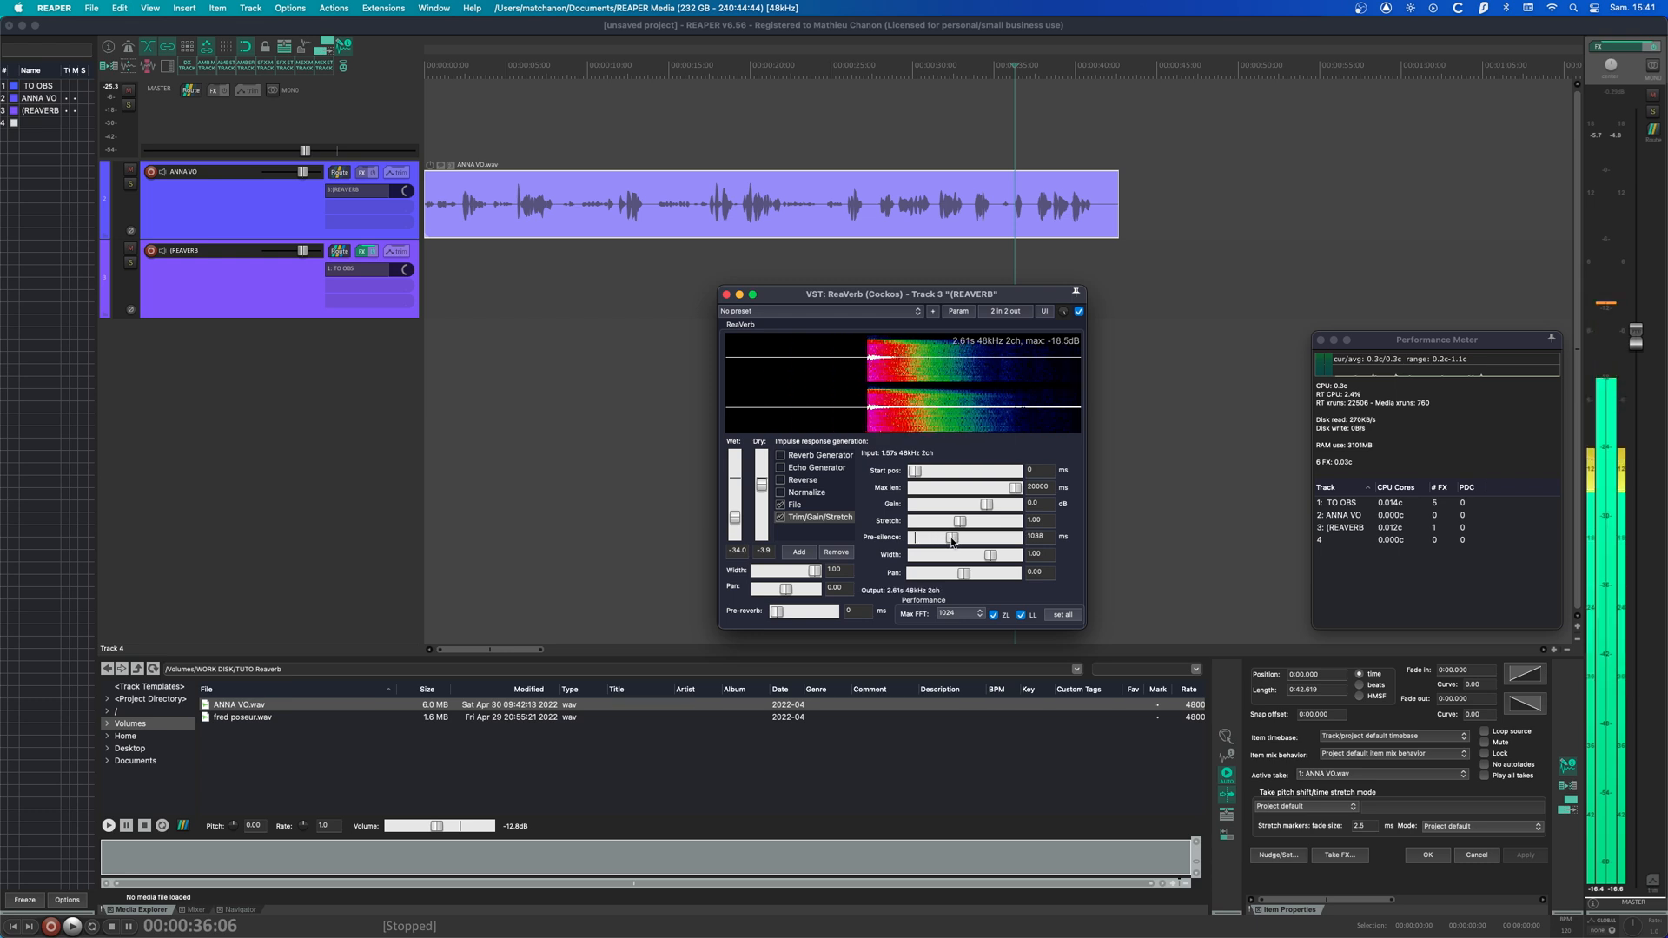
- Try the Trim/Gain/Stretch start position, maximum length and a gain of +2.0 dB, and restore their defaults
drag(916, 474, 958, 476)
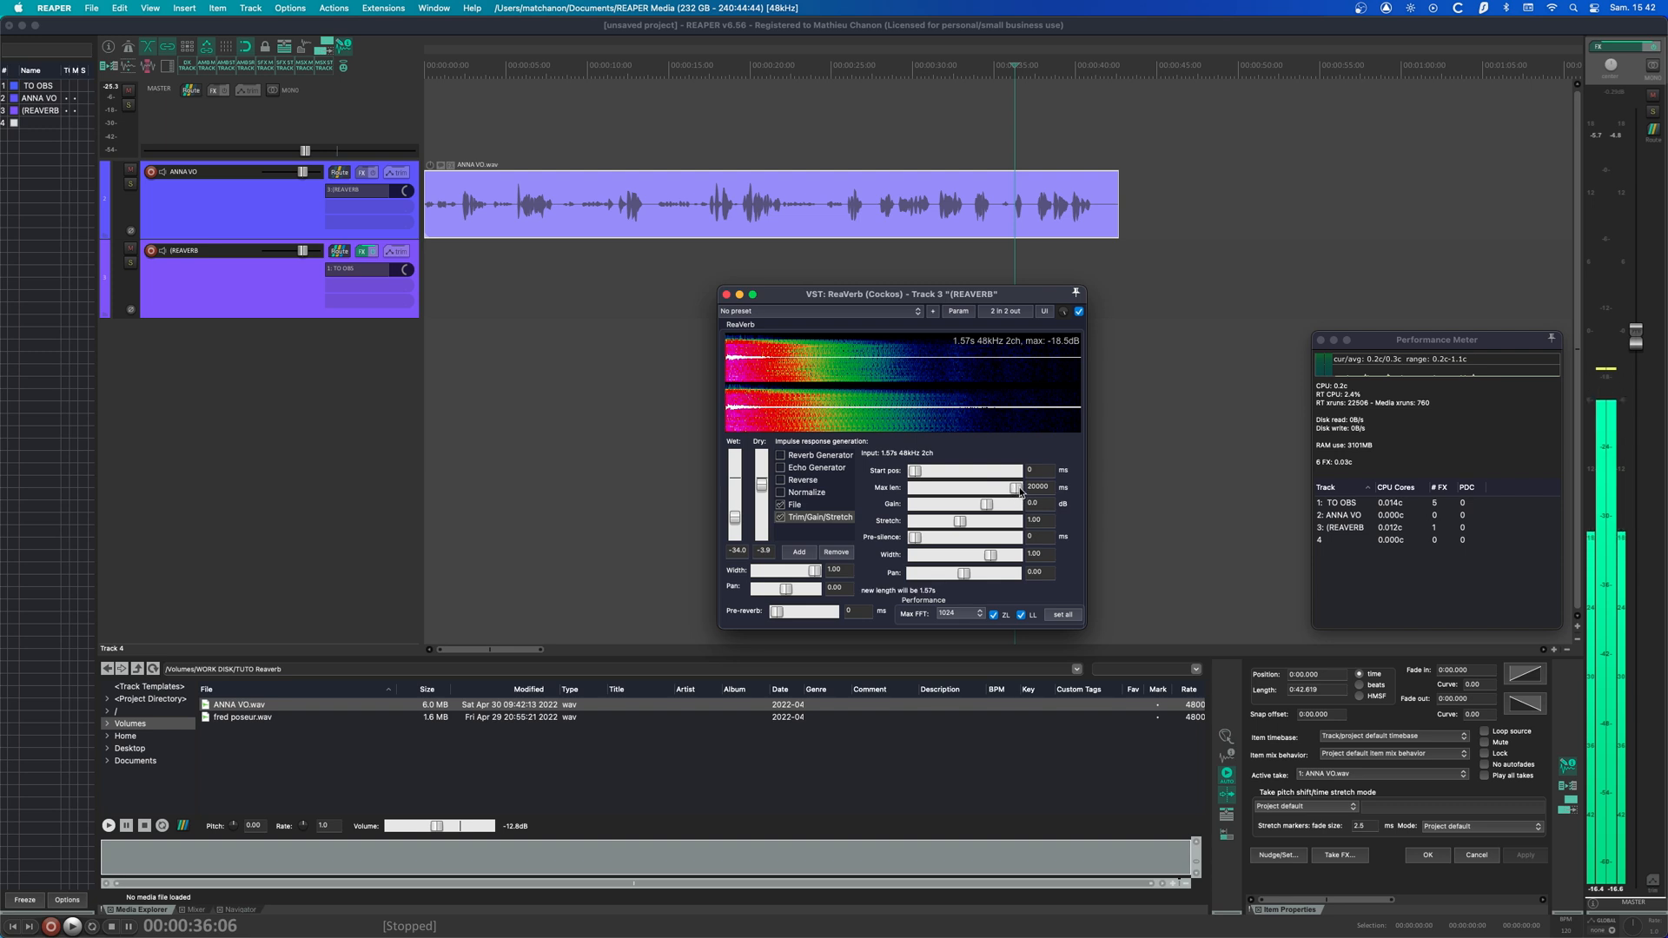
drag(1020, 491, 991, 511)
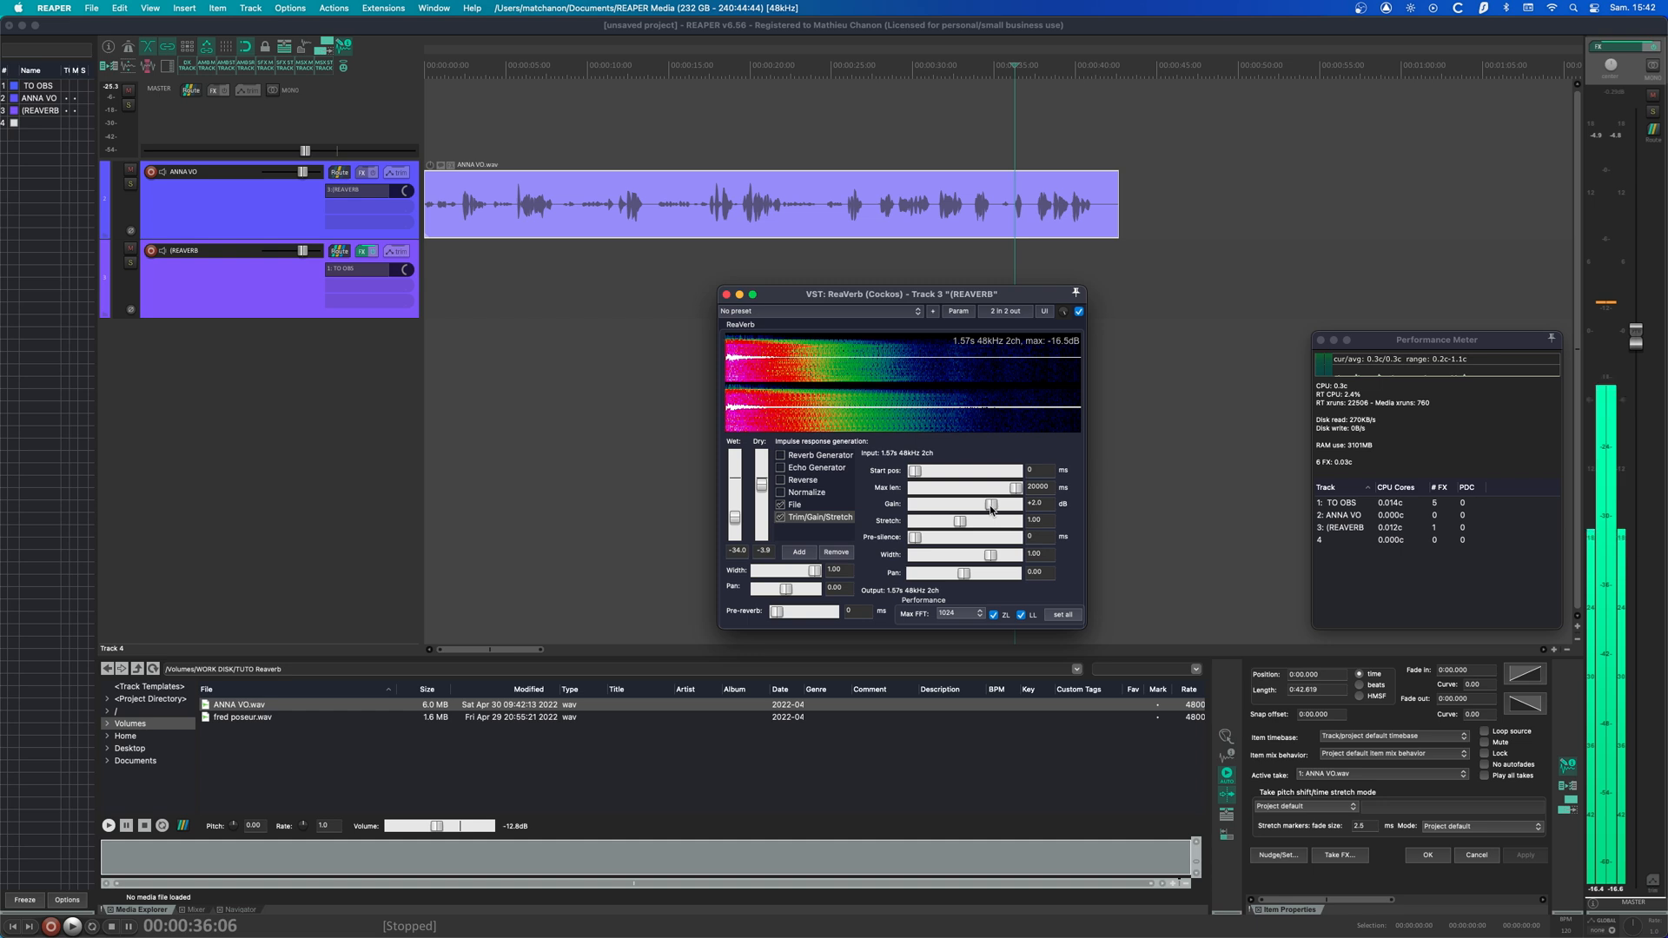
double_click(991, 511)
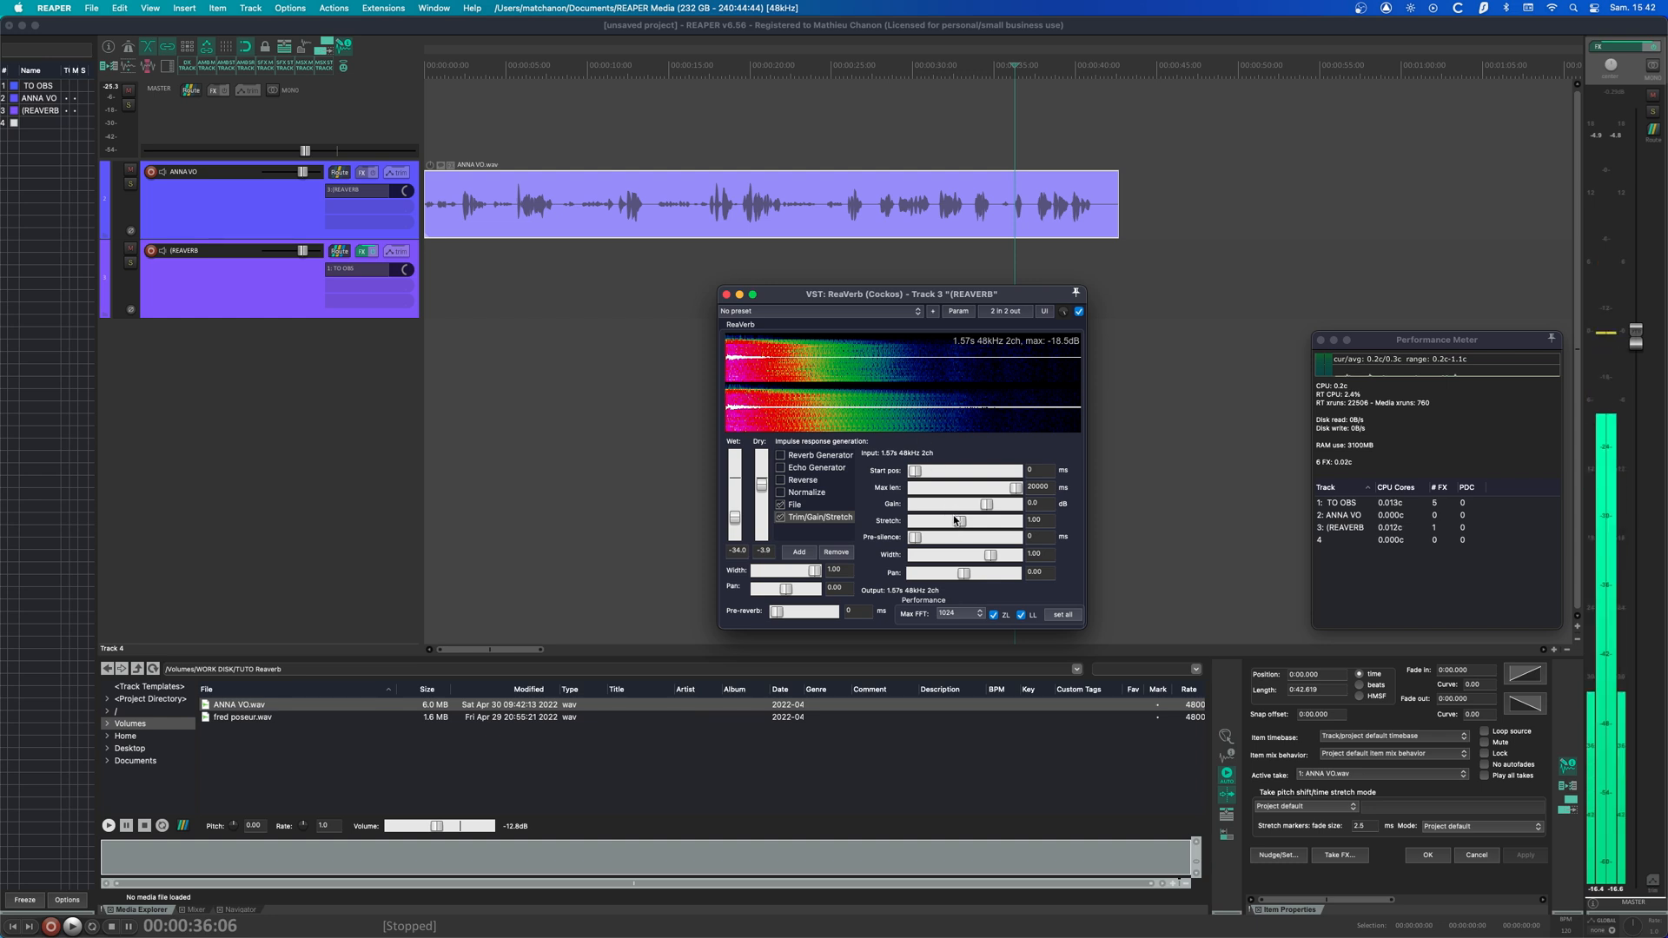
- Try stretch factors of 3.51, 6.01 and 5.48 on the impulse response while auditioning the voice-over, and reset the stretch to 1.00
mouse_move(959, 522)
mouse_down()
mouse_move(930, 526)
mouse_move(984, 521)
mouse_up()
key(space)
key(space)
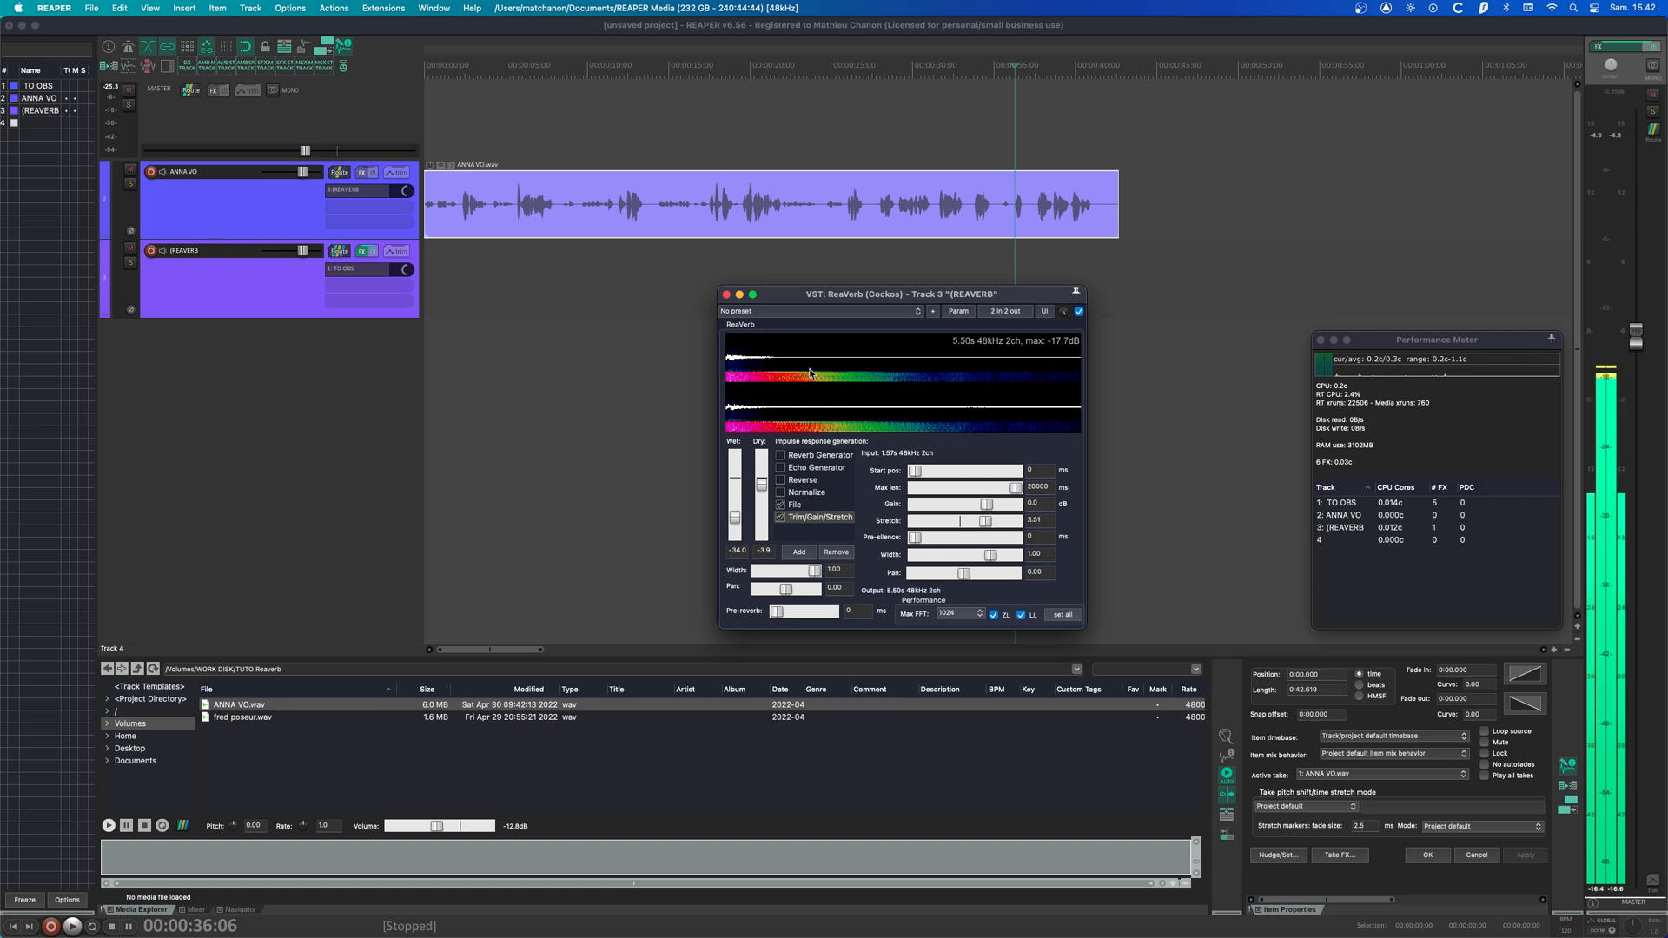
key(space)
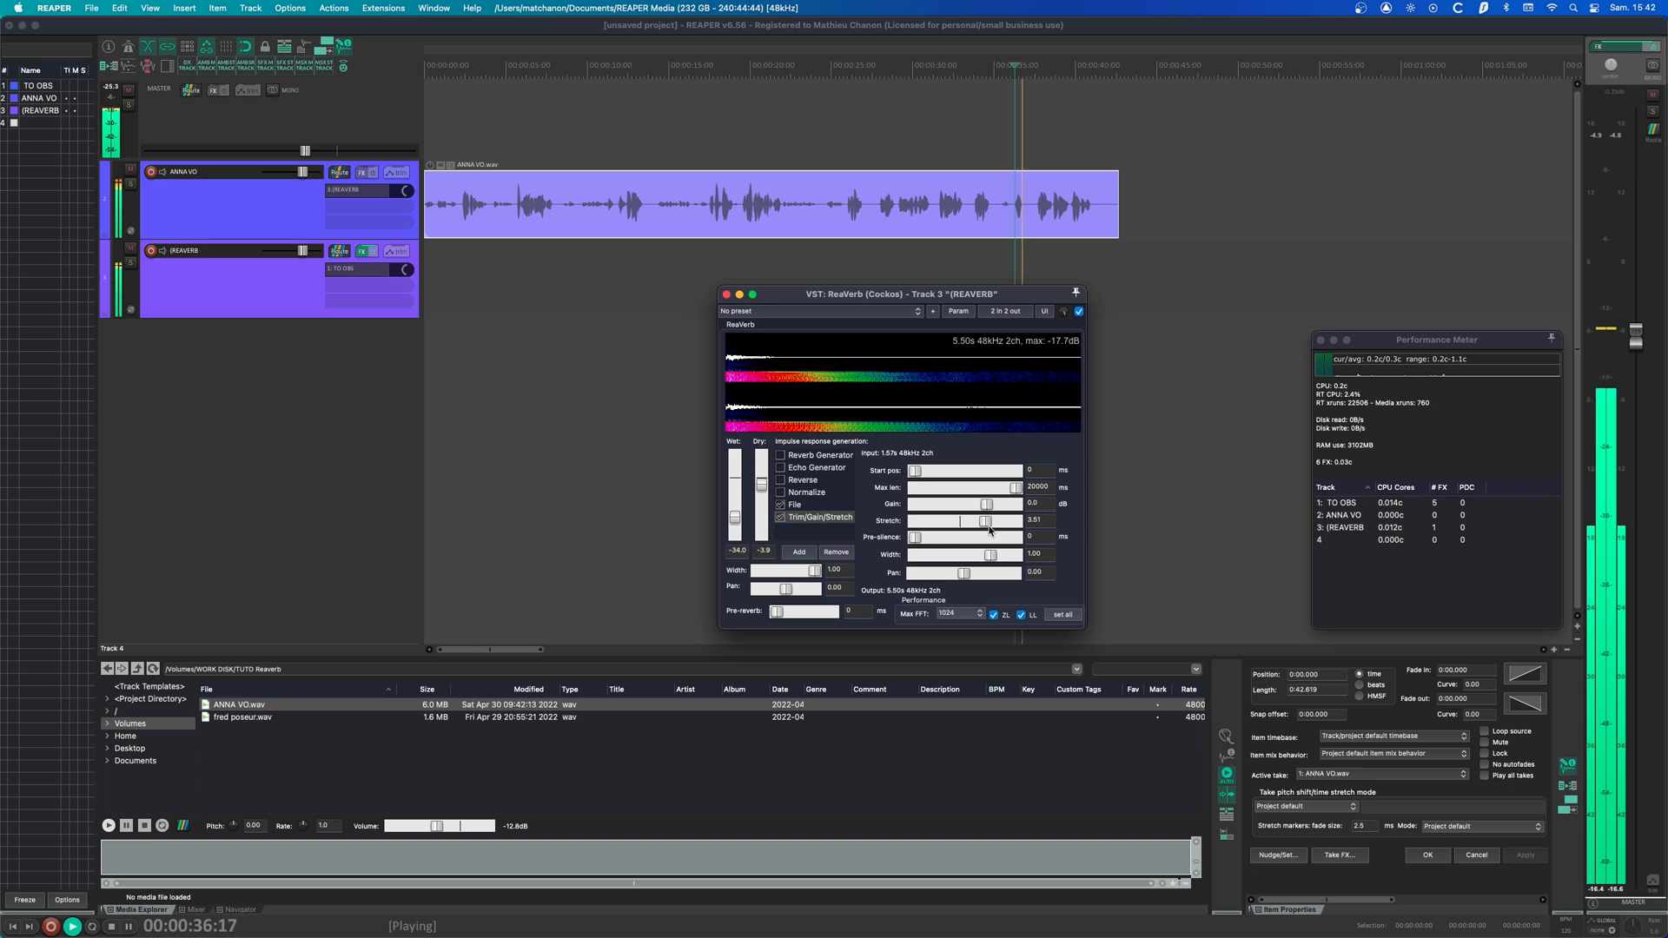
drag(989, 527, 1003, 525)
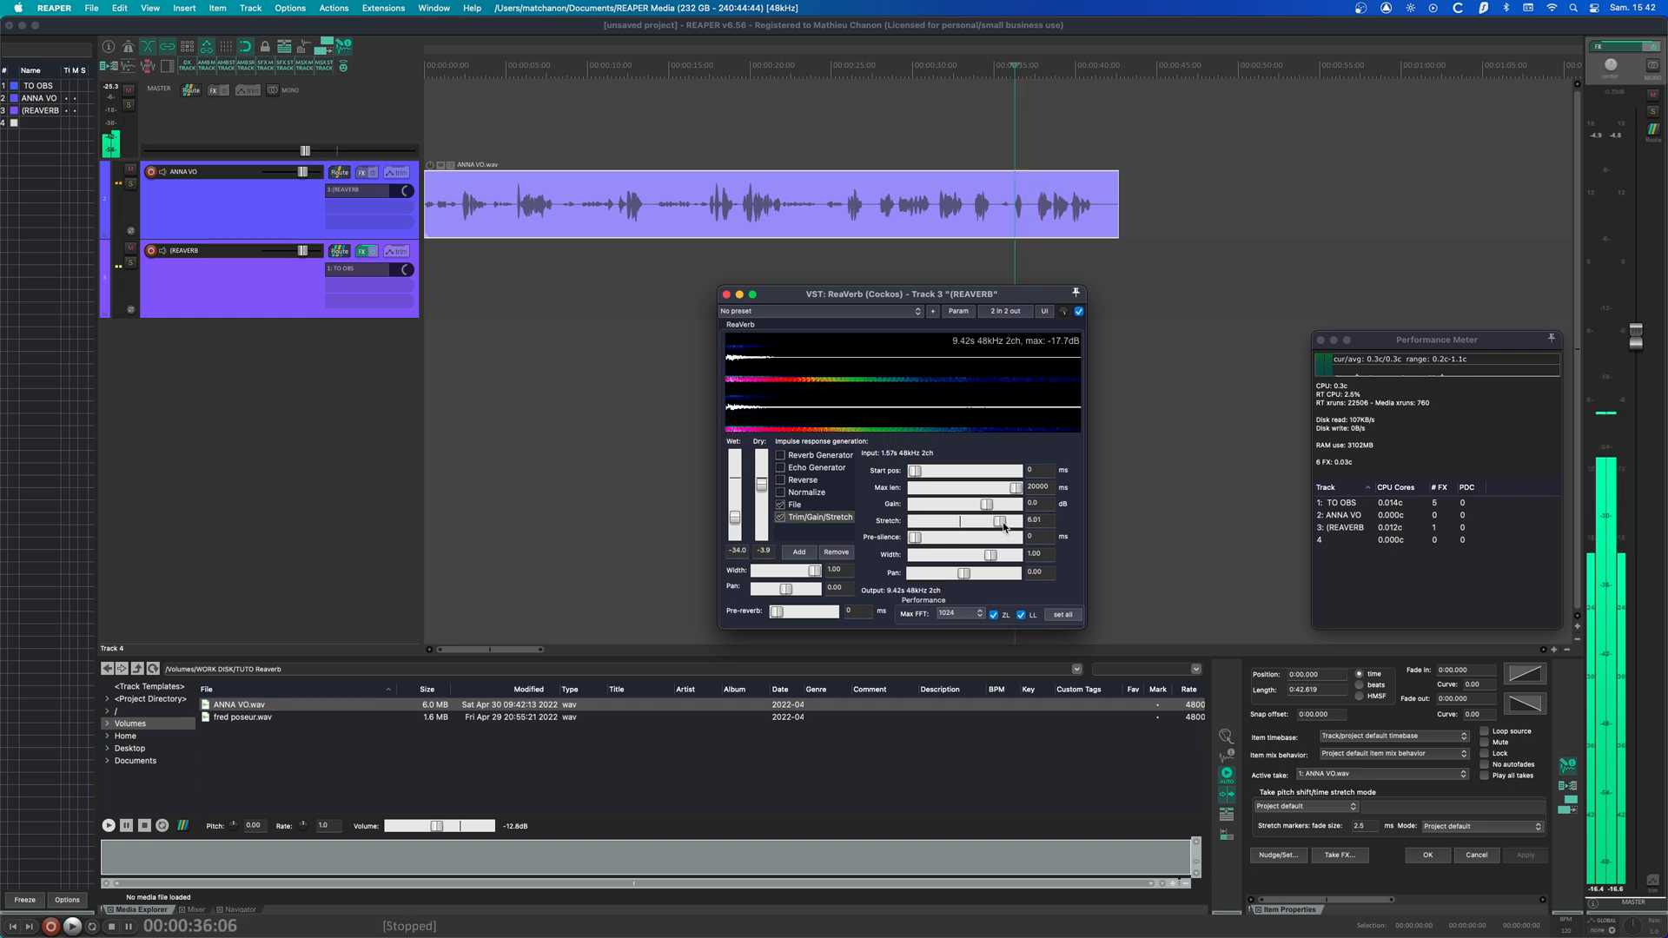
key(space)
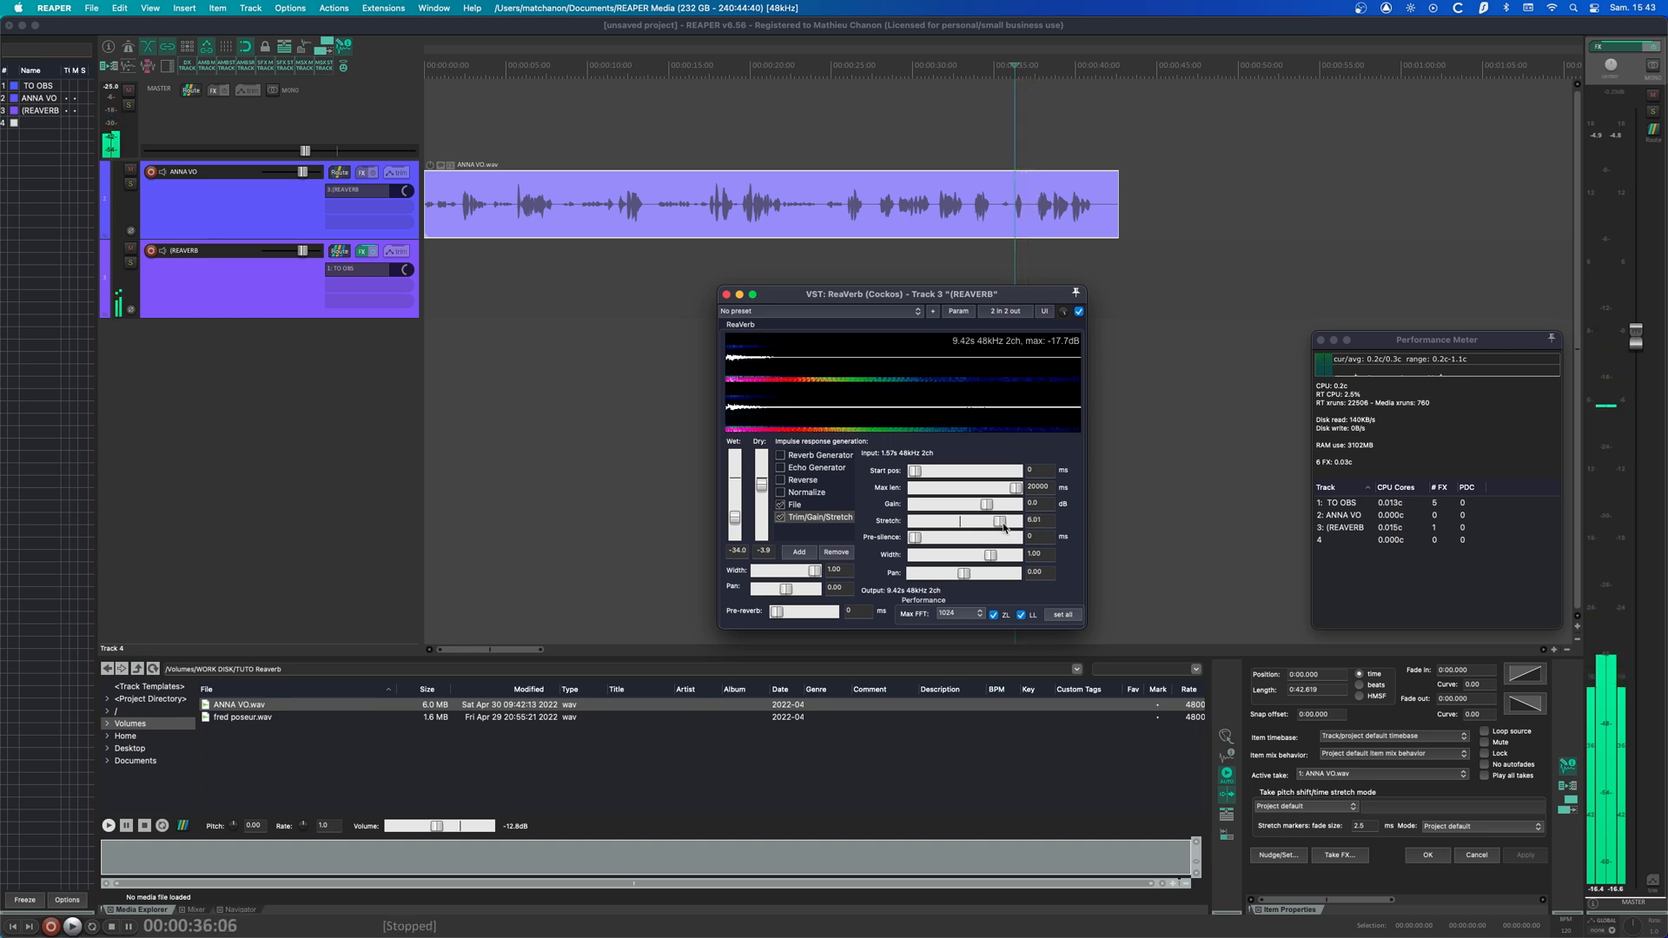
mouse_move(1003, 524)
mouse_down()
mouse_move(927, 524)
mouse_move(998, 525)
mouse_up()
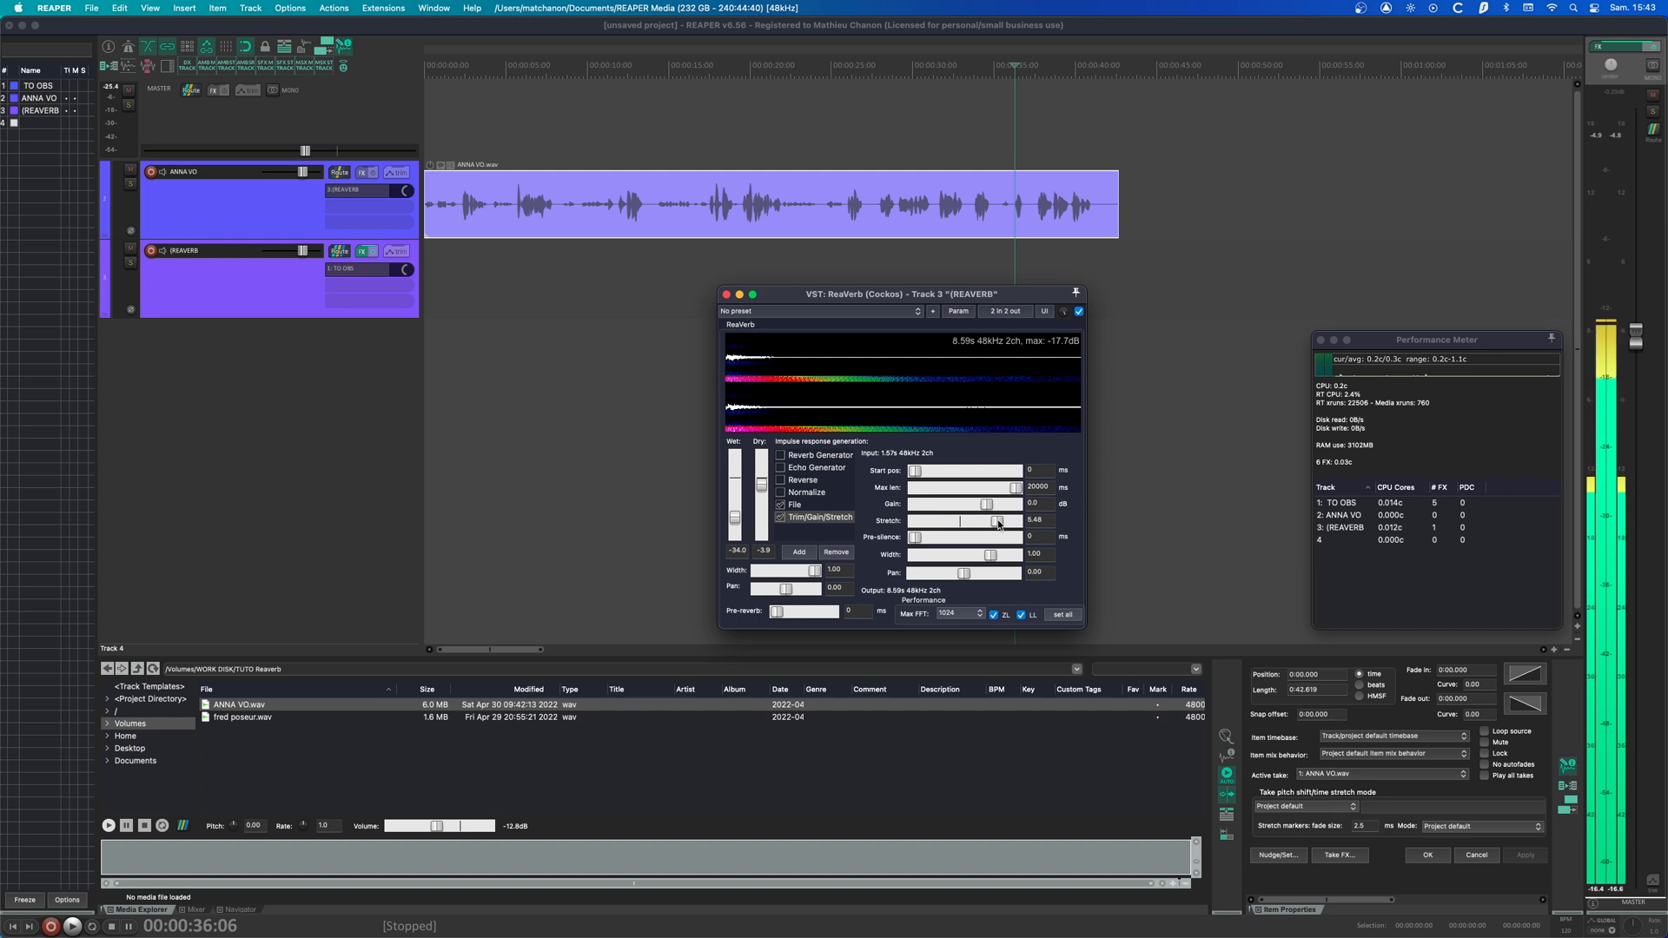
key(space)
key(space)
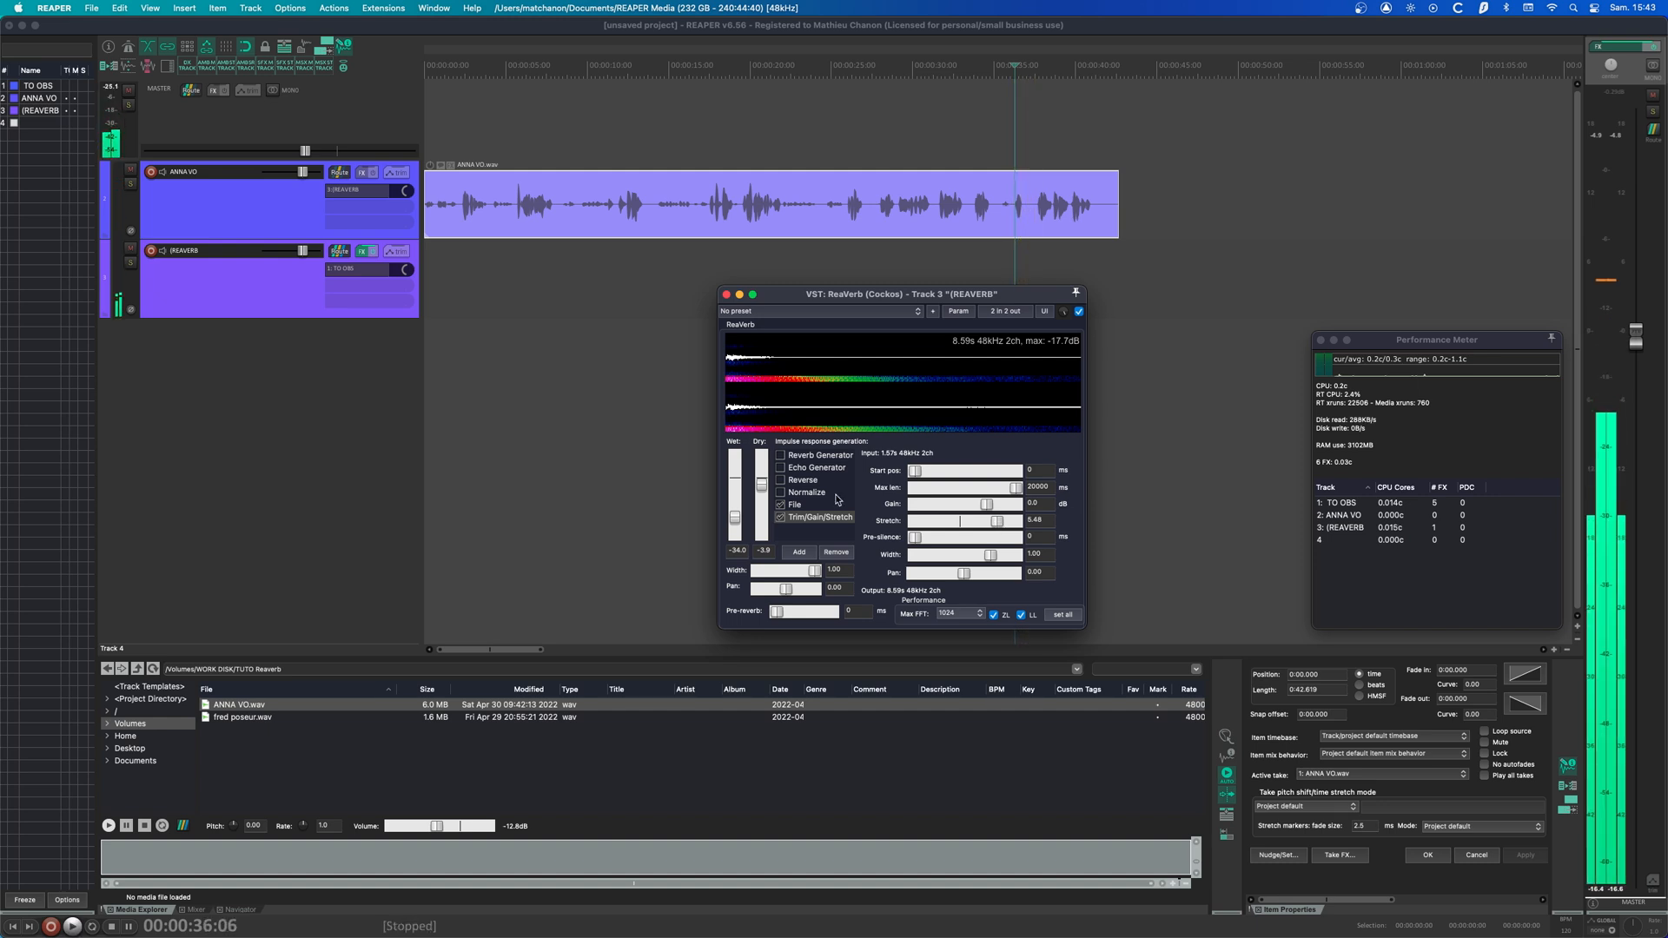
double_click(996, 522)
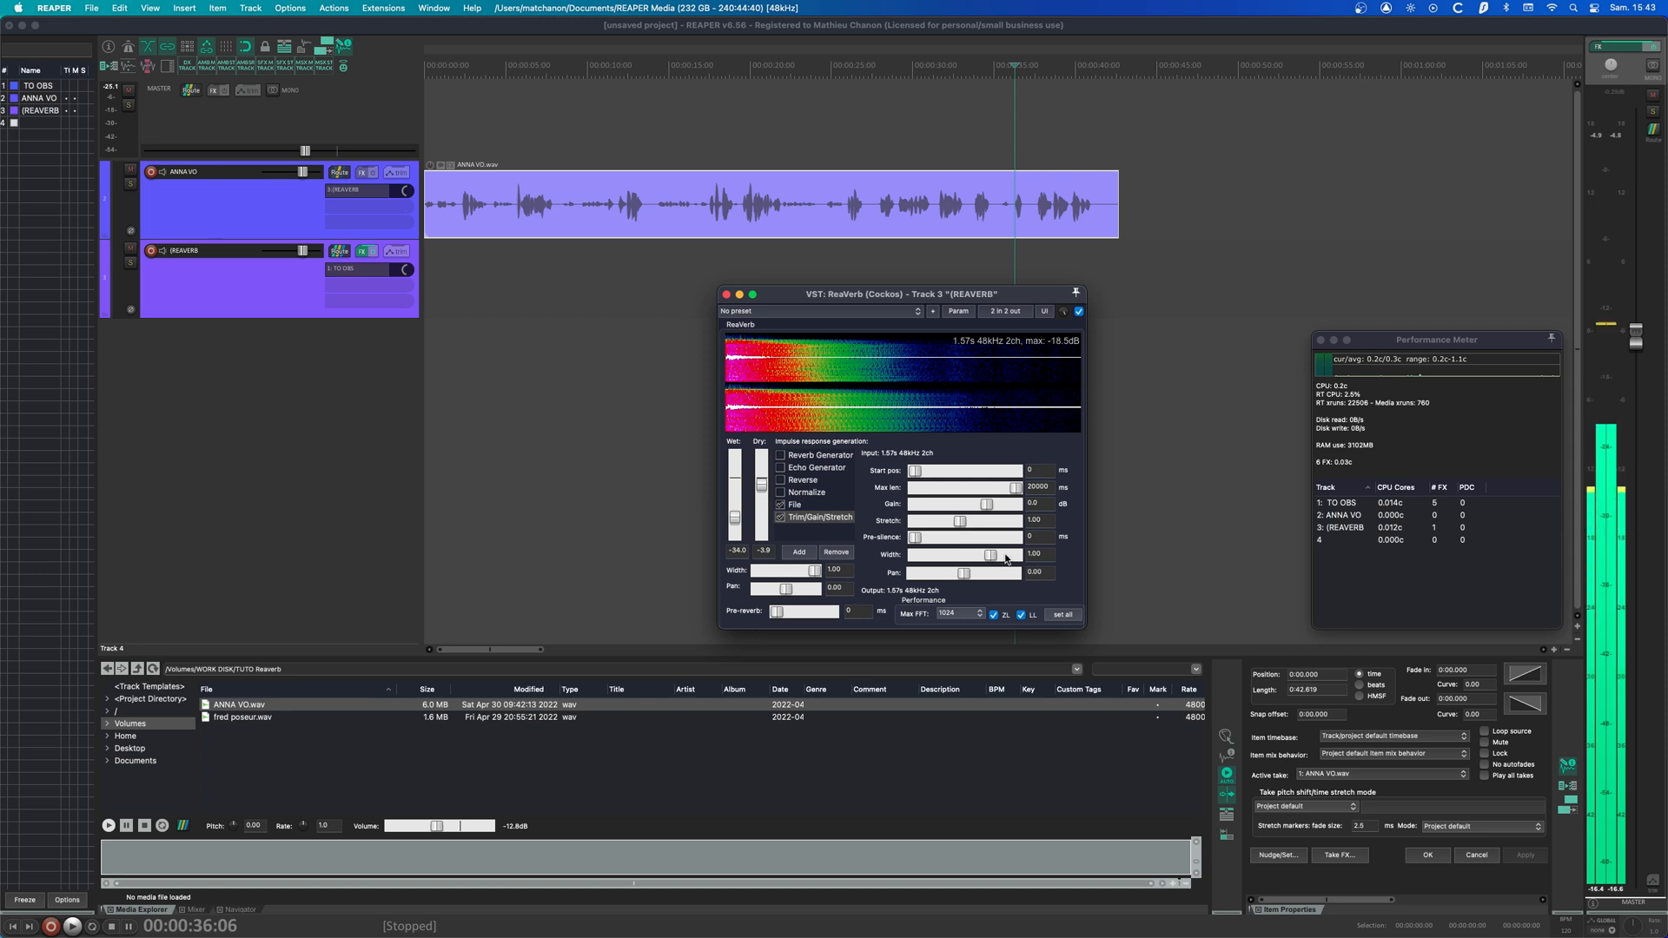
- Try a width of 2.00 in the Trim/Gain/Stretch module and audition the voice-over
drag(995, 560, 1018, 560)
key(space)
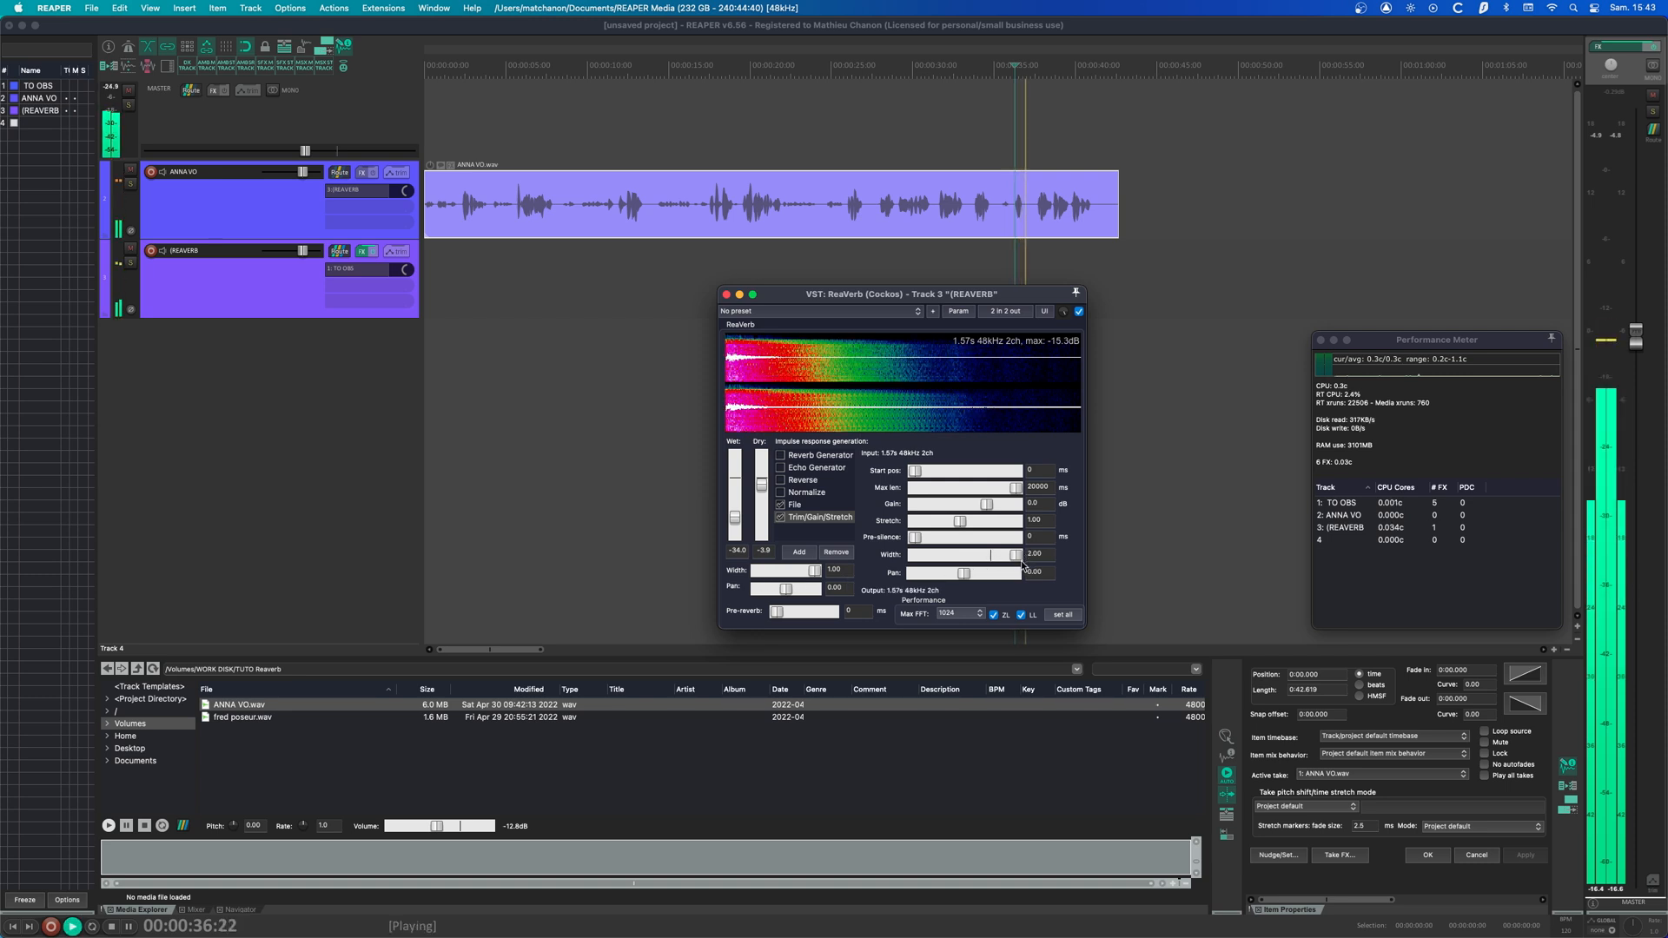
key(space)
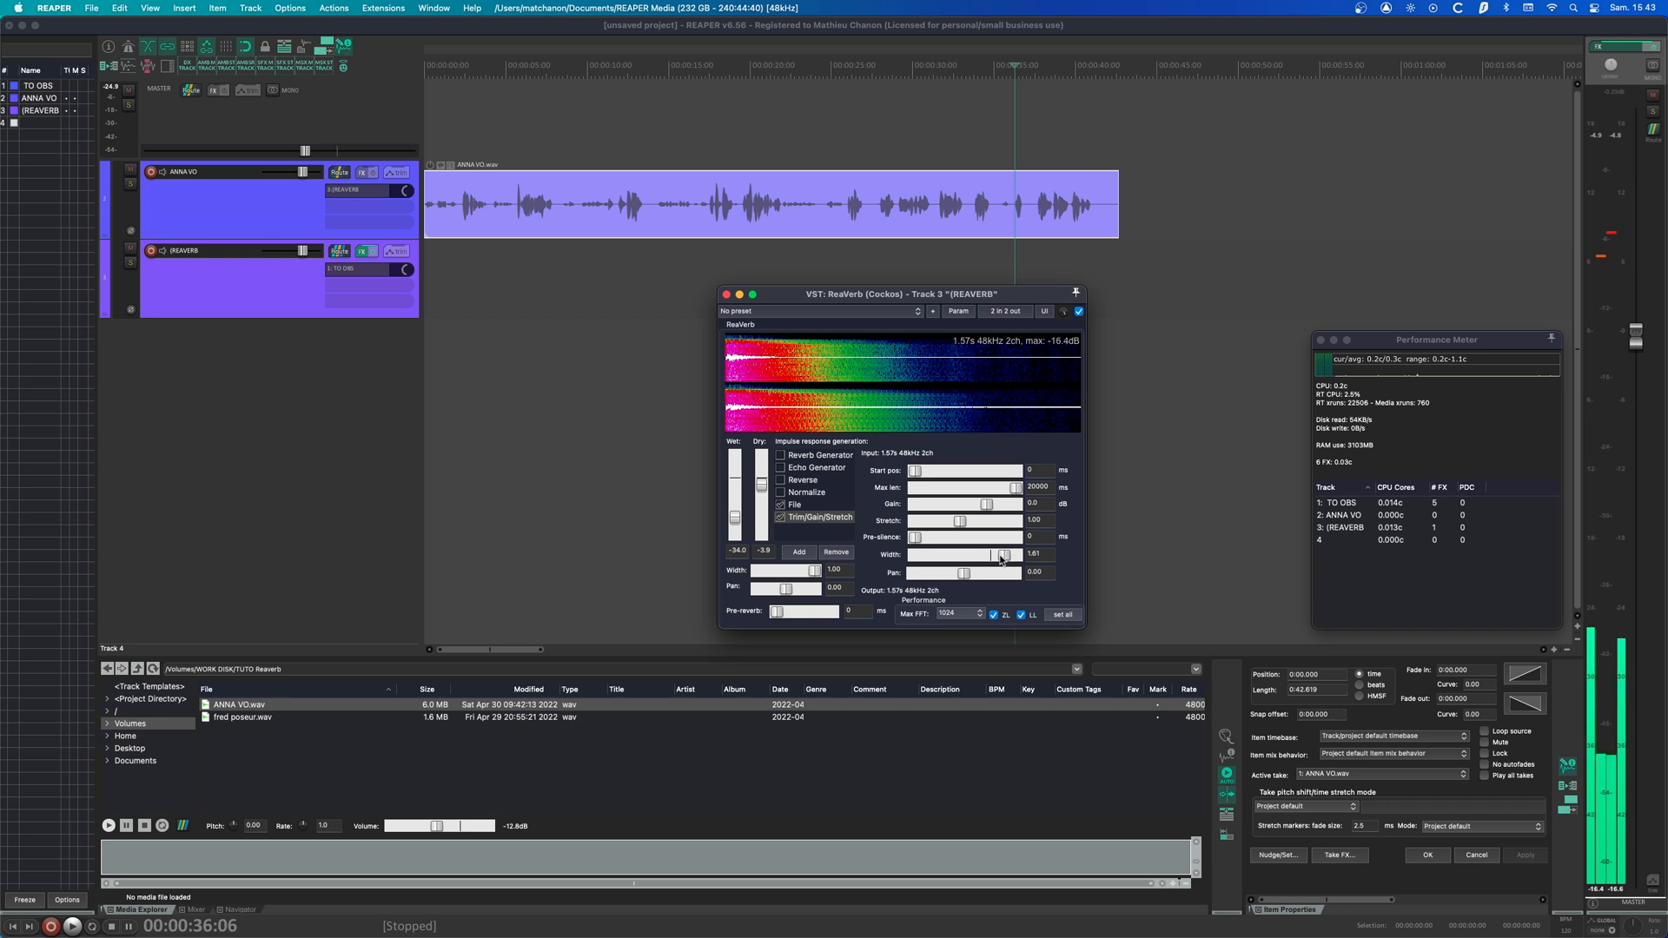
- Audition the reverb with the impulse response width set to -0, and reset that width to 1.00
drag(1009, 558, 960, 559)
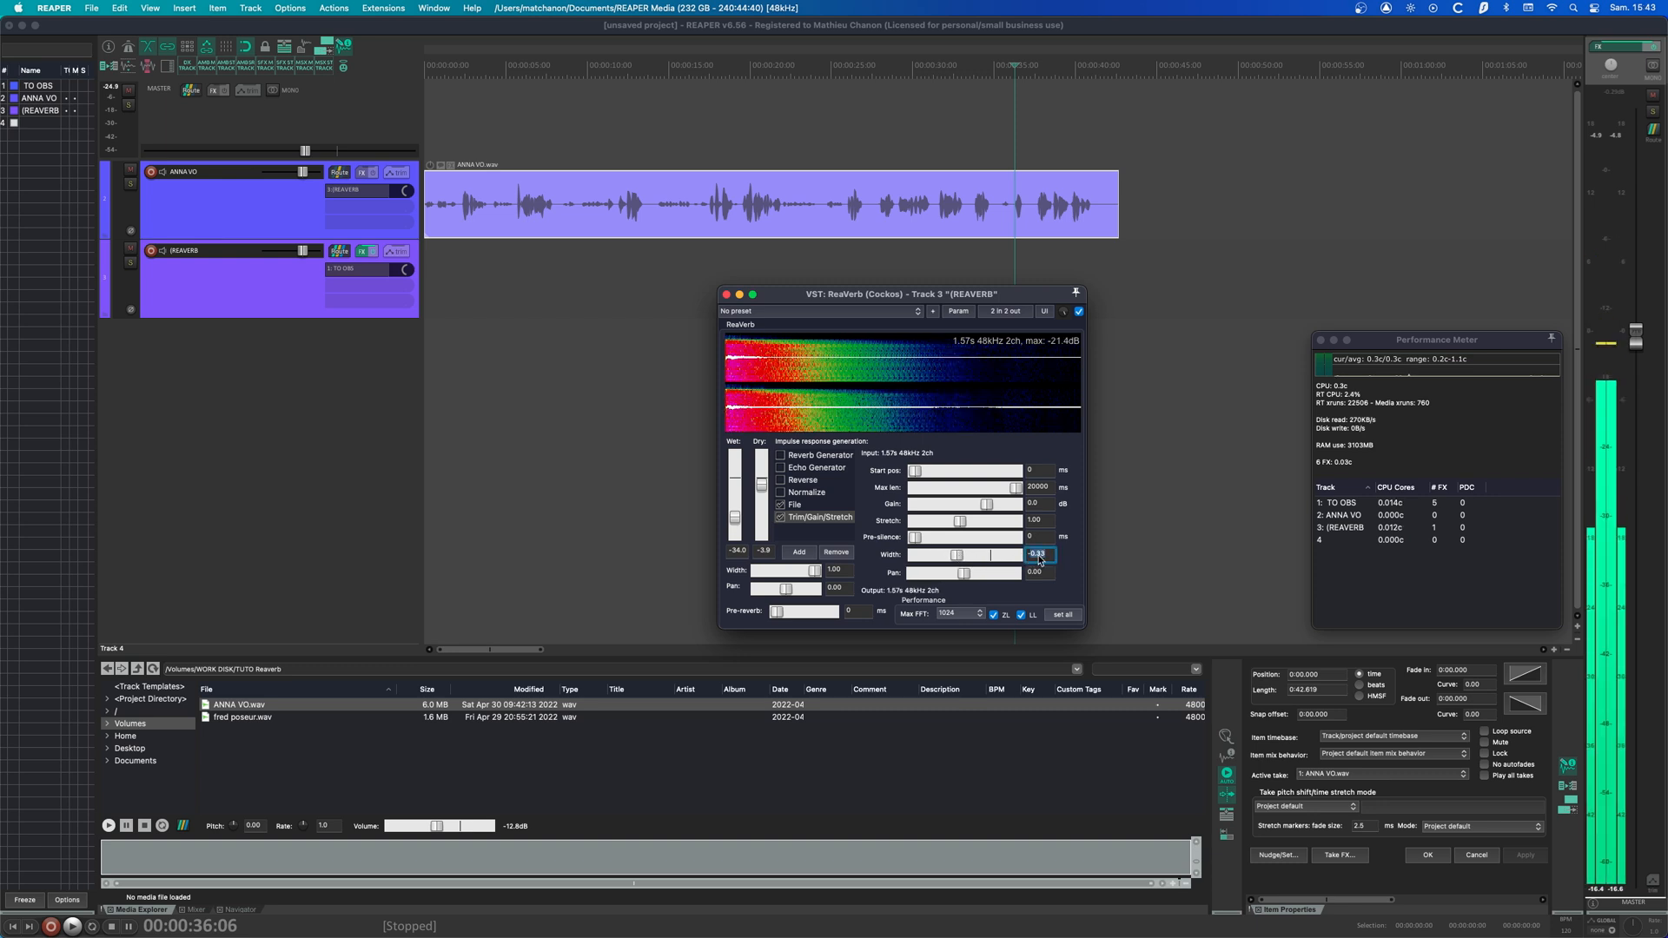
text(-0)
key(Return)
key(space)
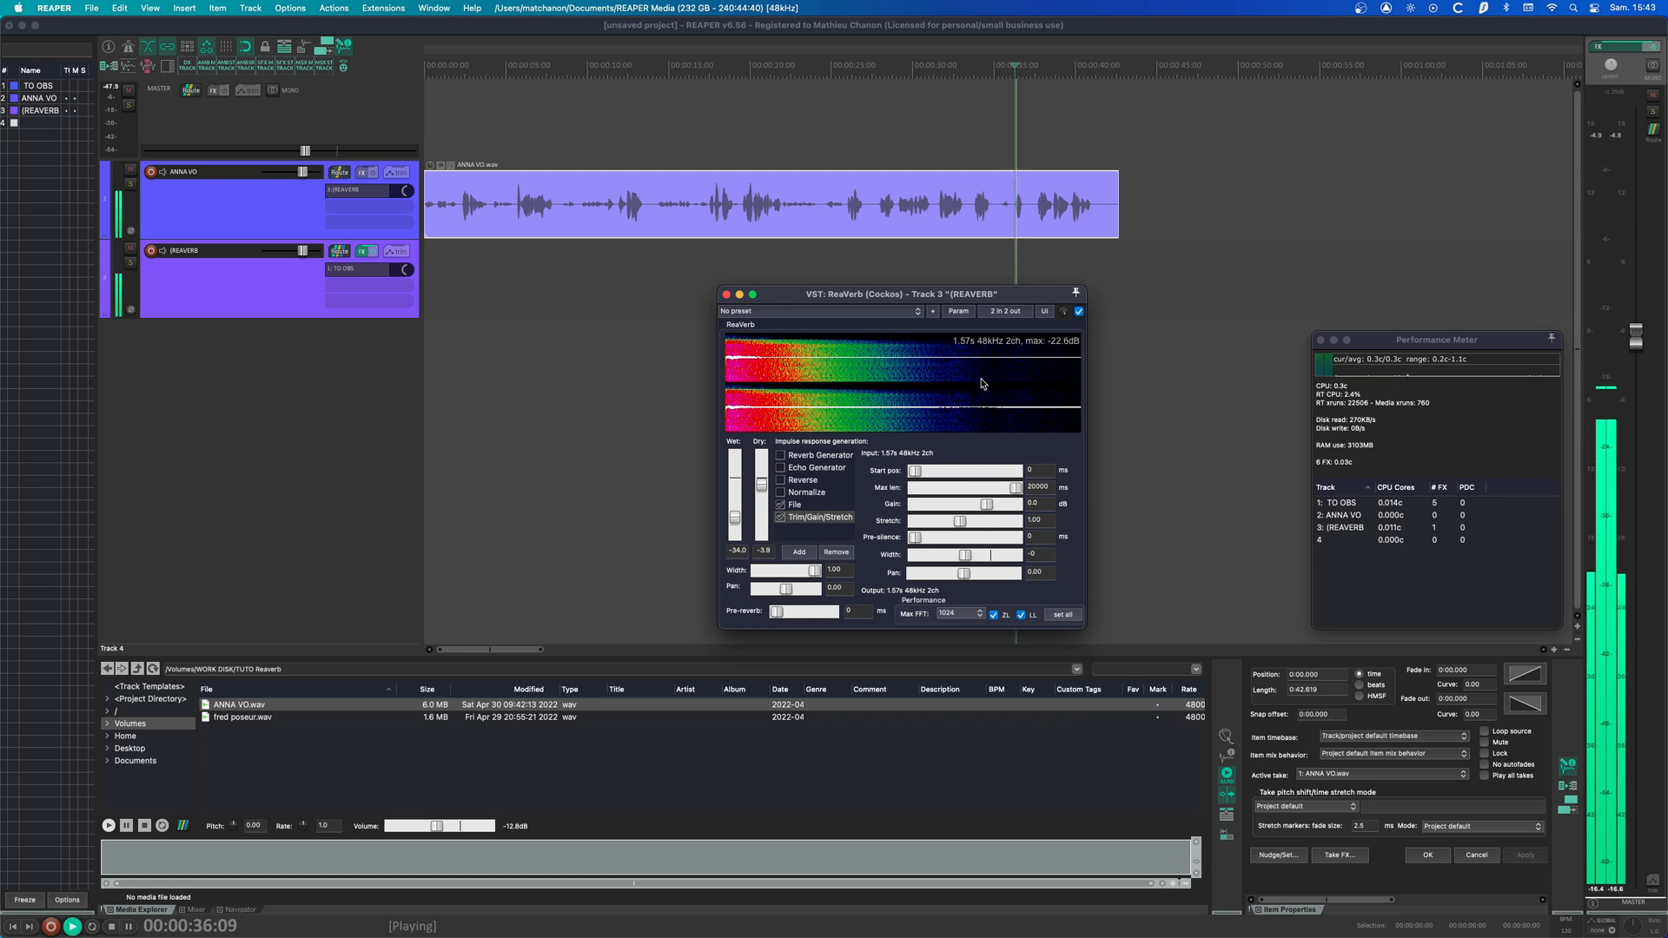
key(space)
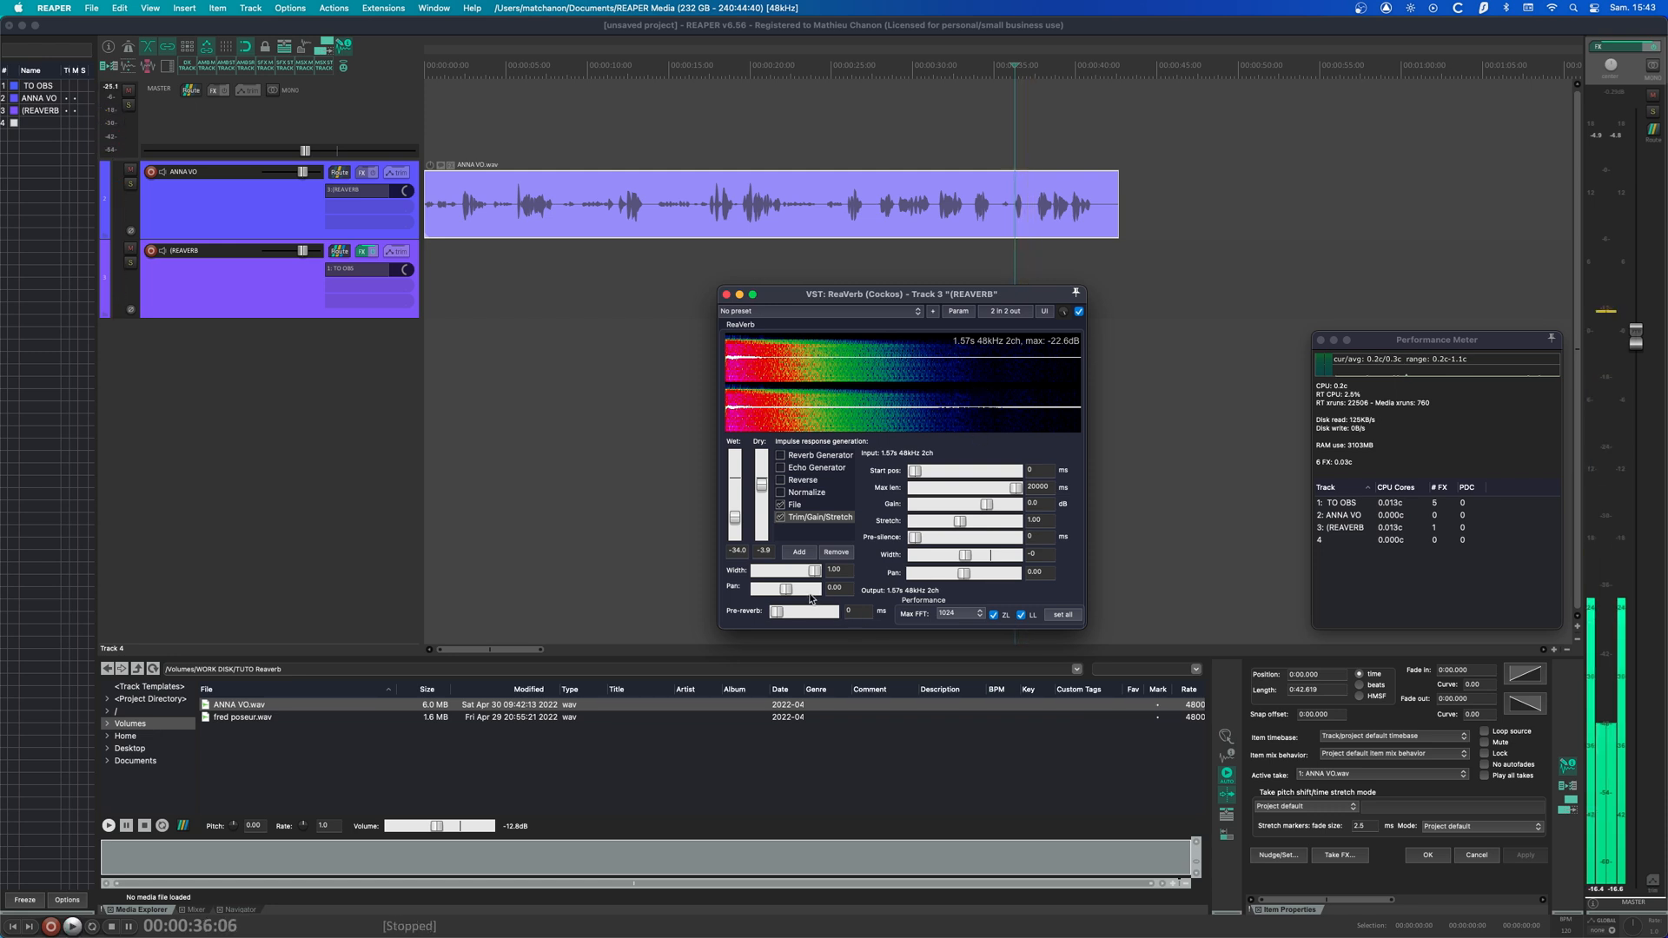
double_click(964, 560)
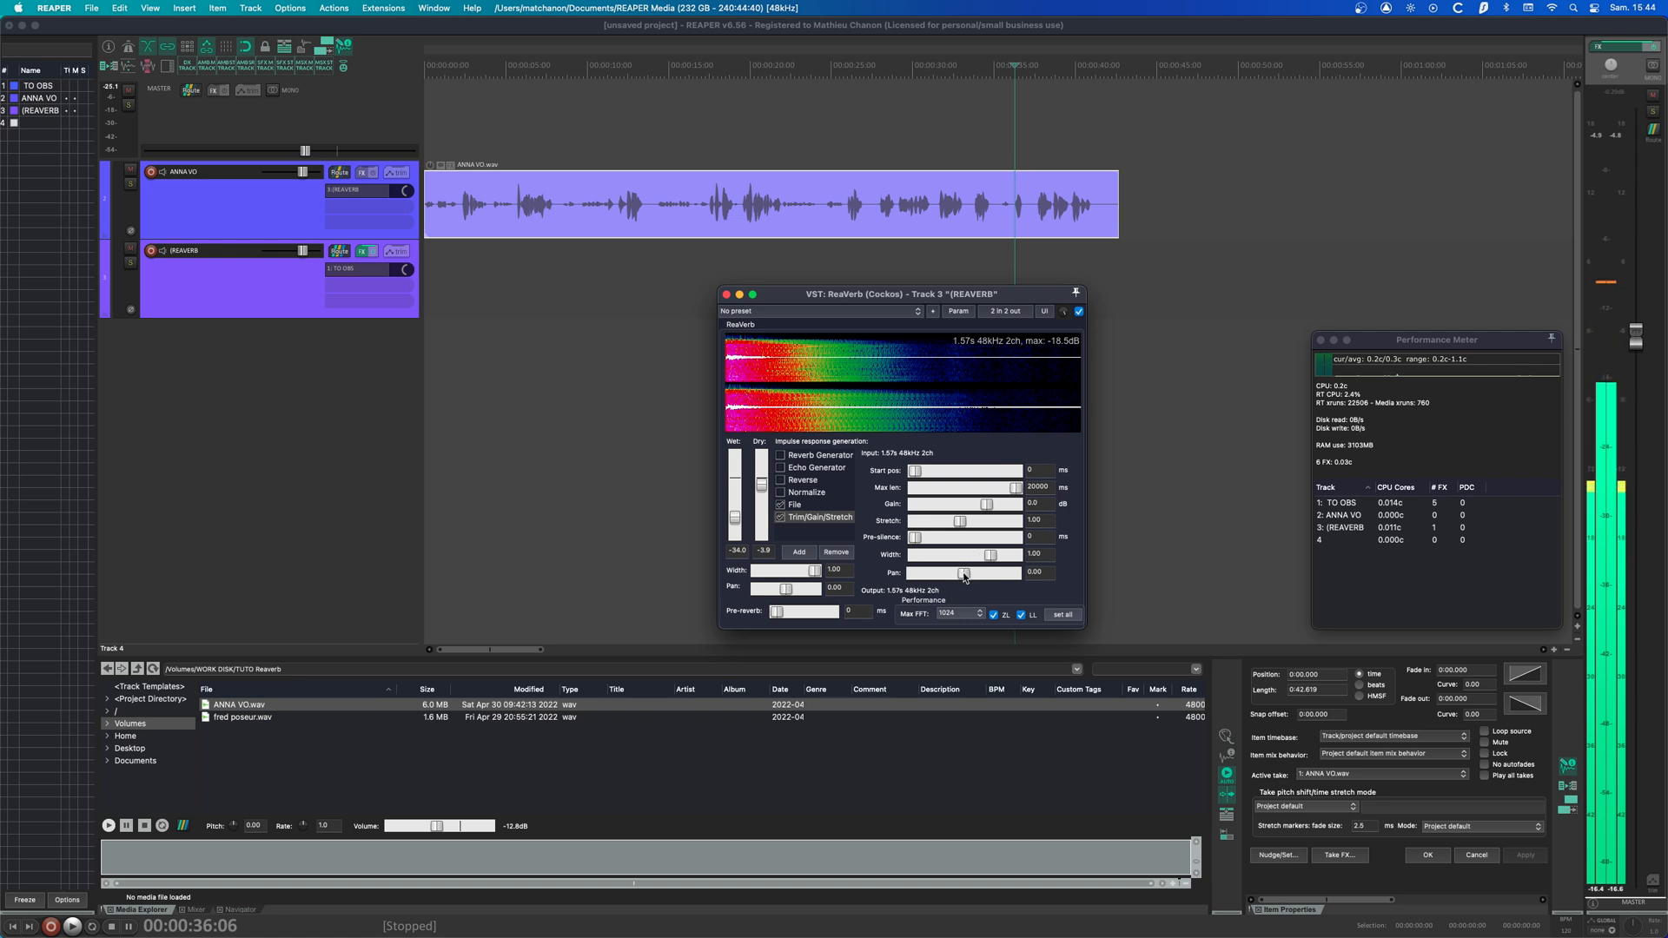
- Audition the impulse response panned to -1.00 with the dry level at -inf, and return its pan to about 0.02
drag(964, 575, 903, 580)
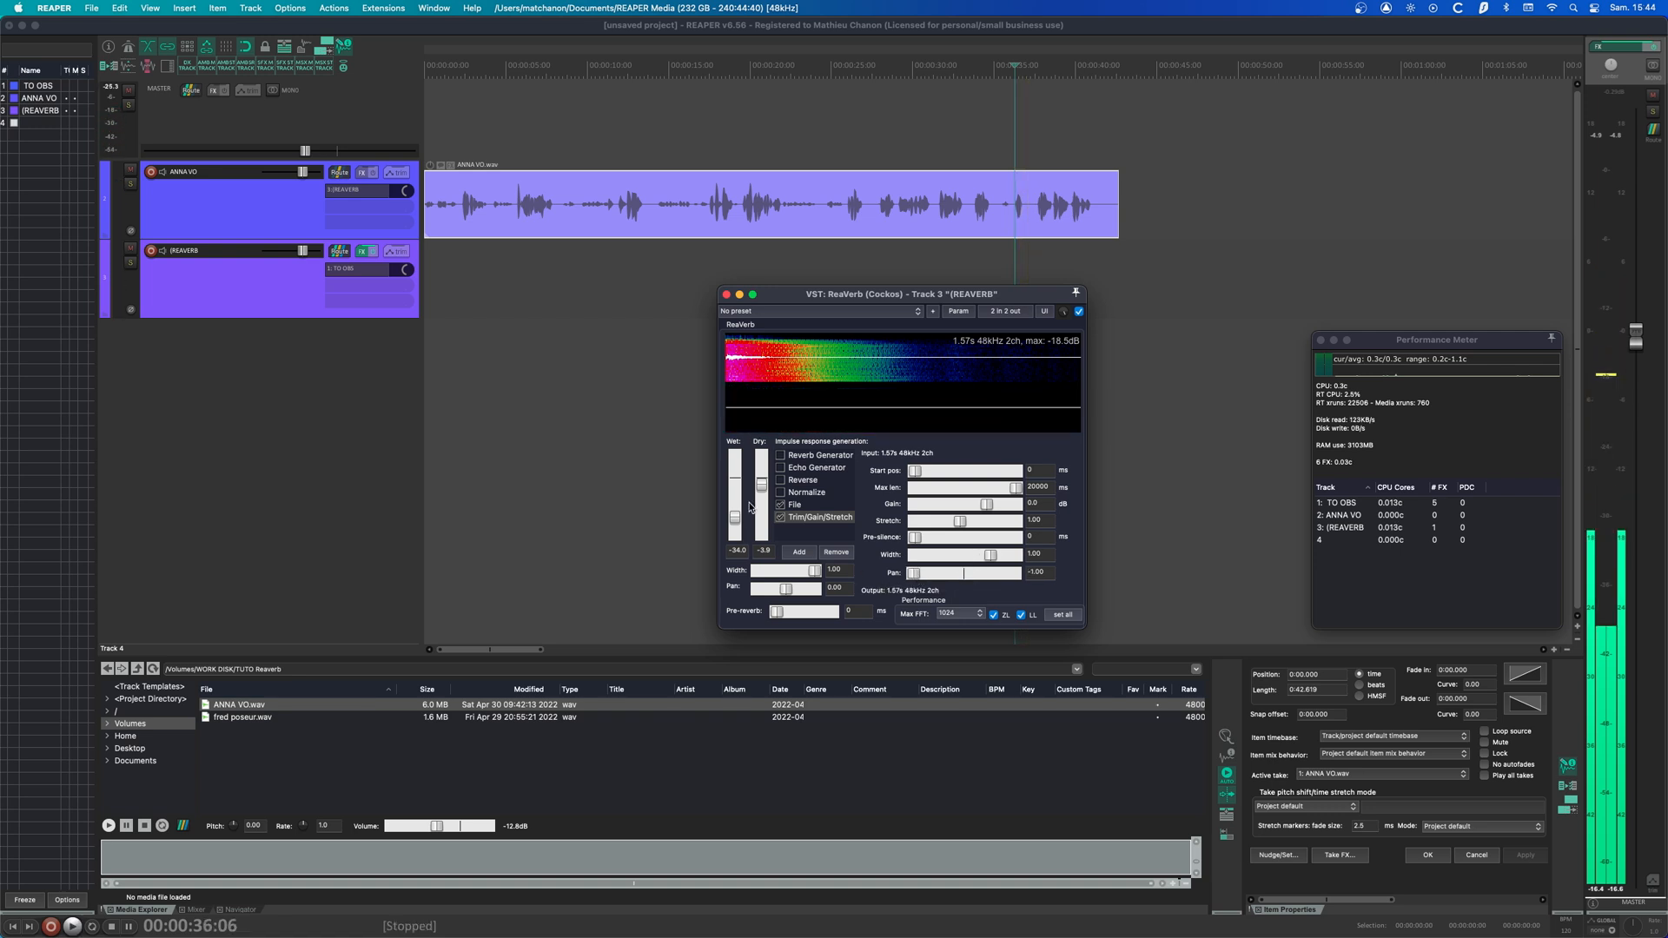
key(space)
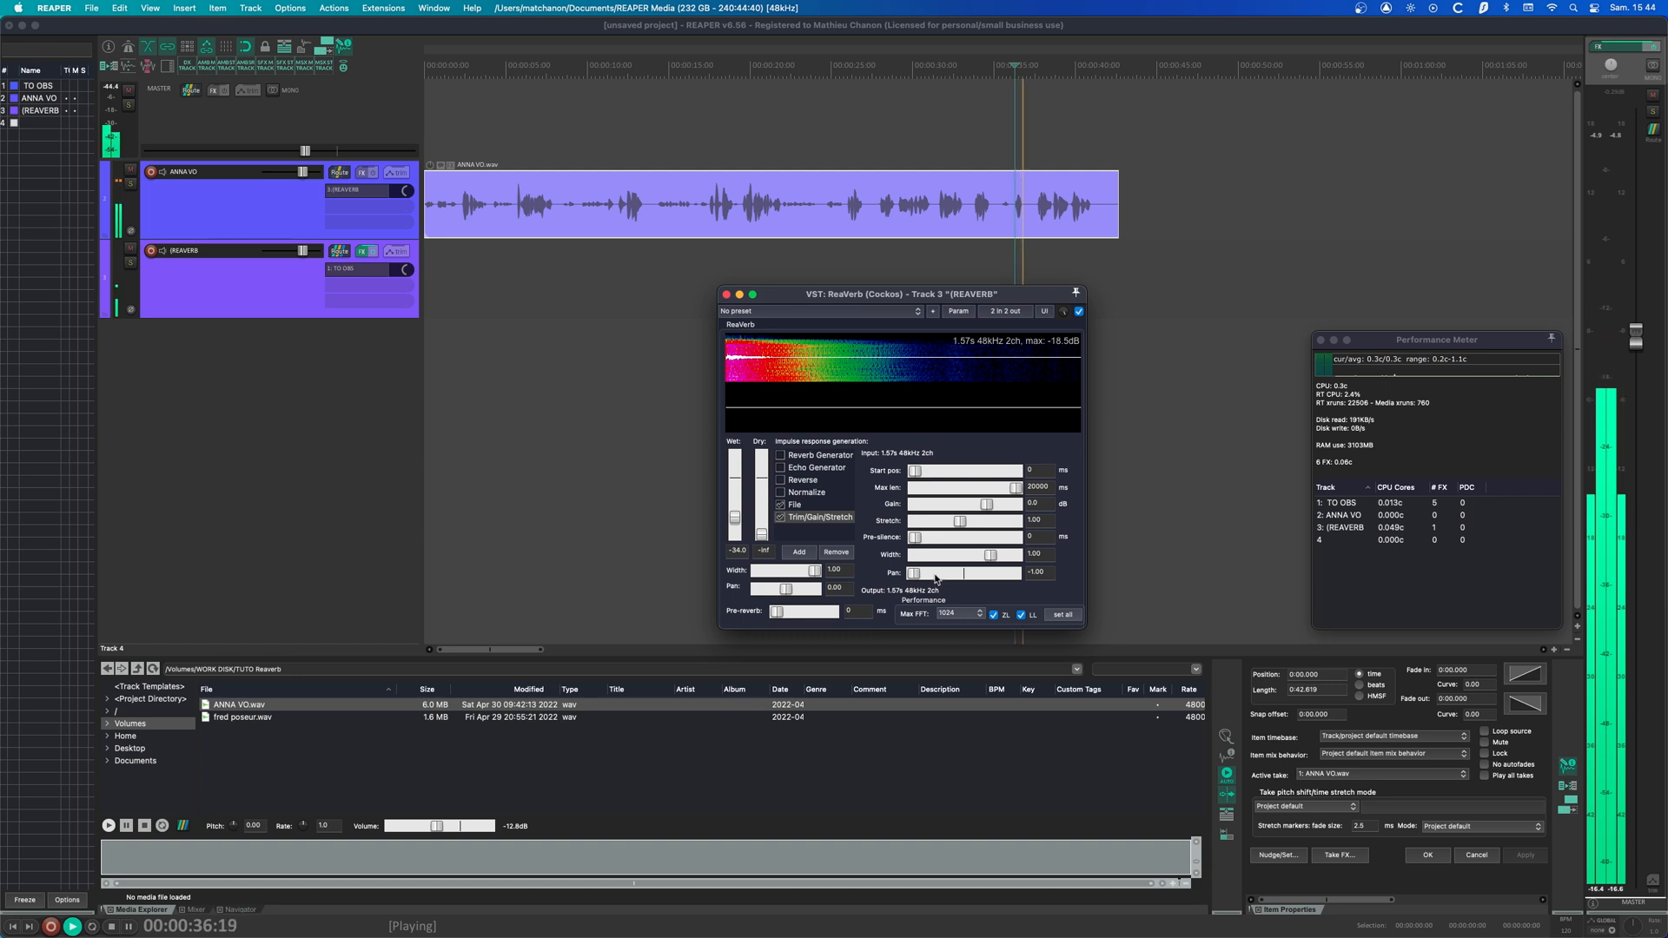
drag(913, 573, 963, 574)
key(space)
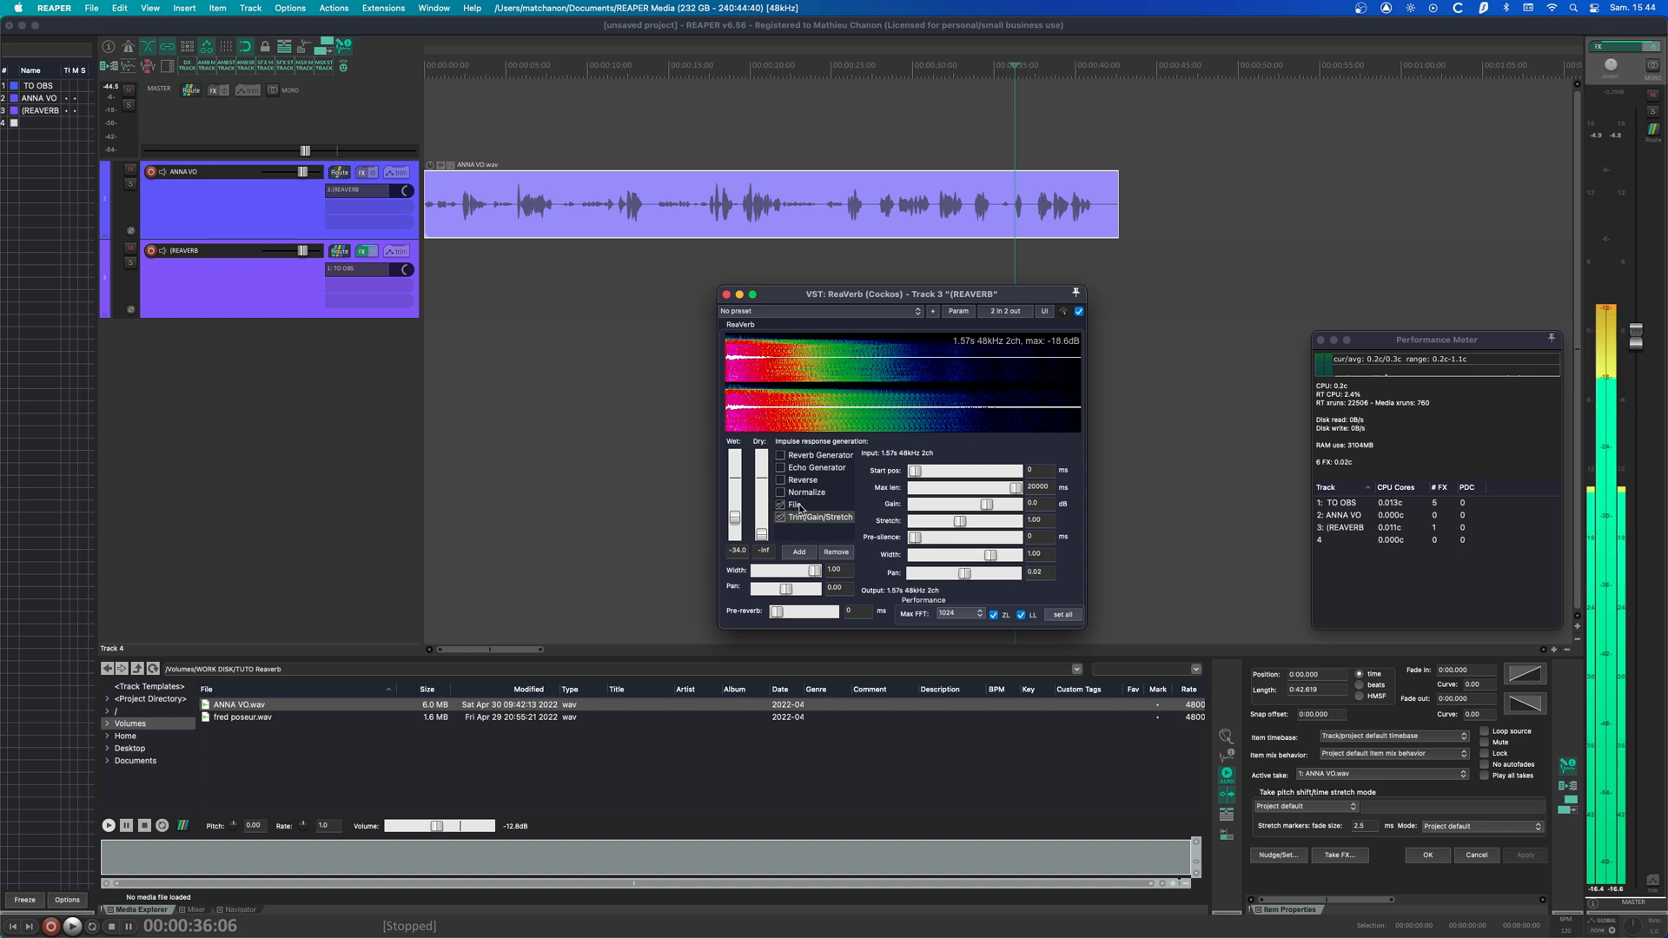
- Generate a 48000 Hz test tone from the File module and save it as test tone48000.wav in IMPULSE RESPONSES
click(798, 506)
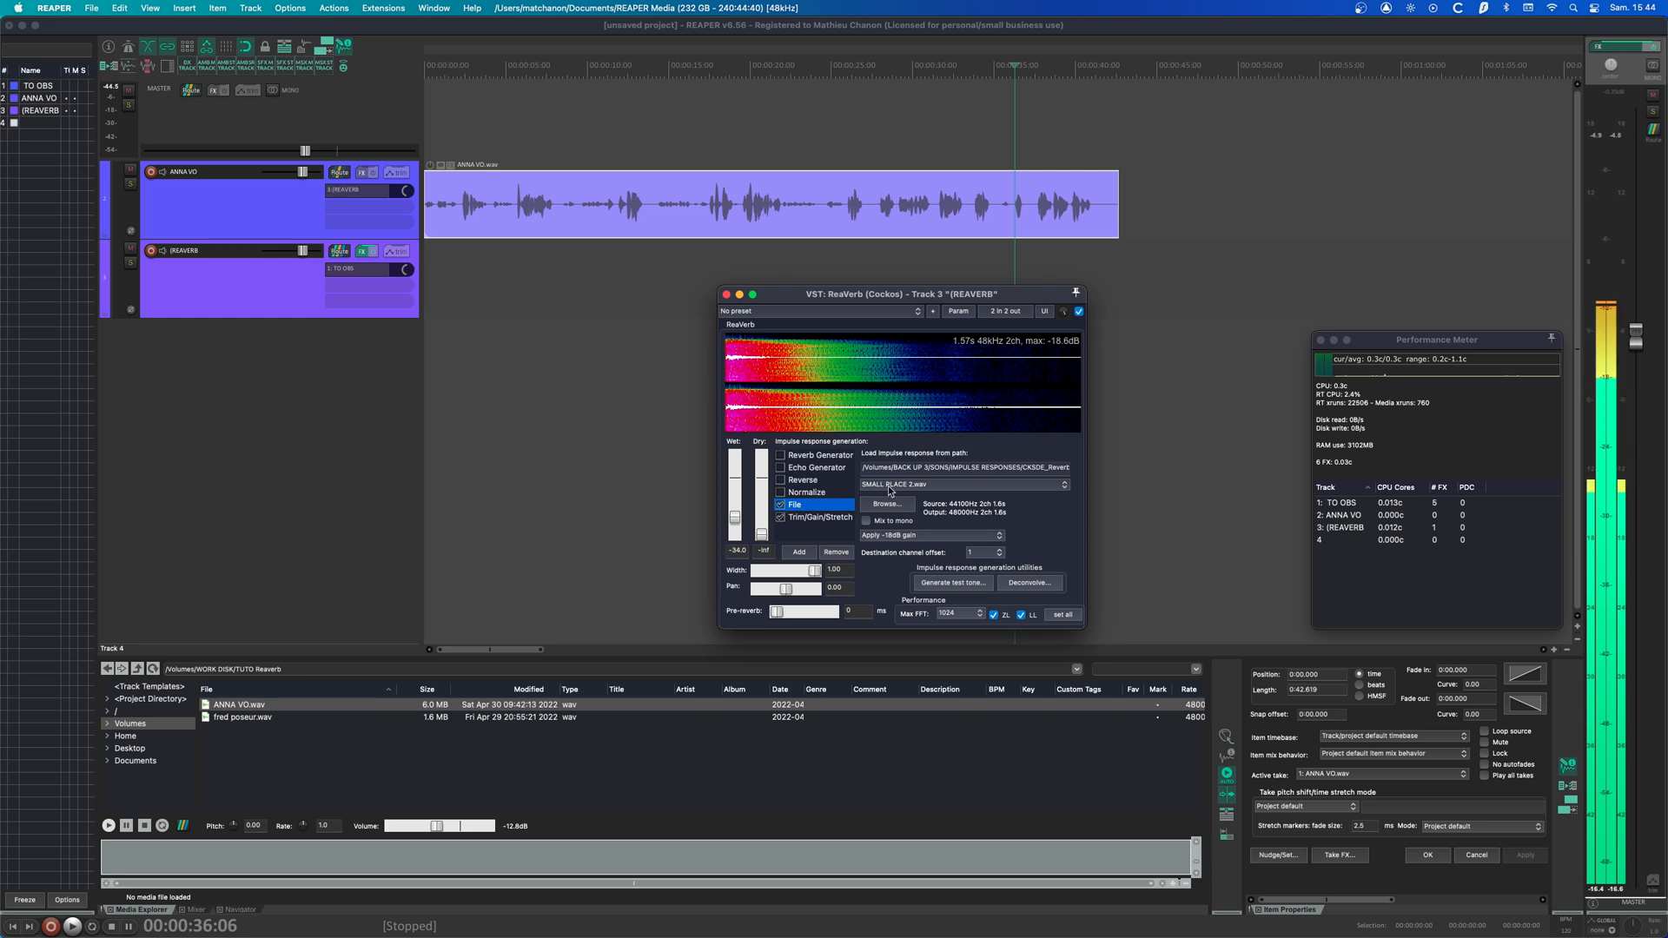
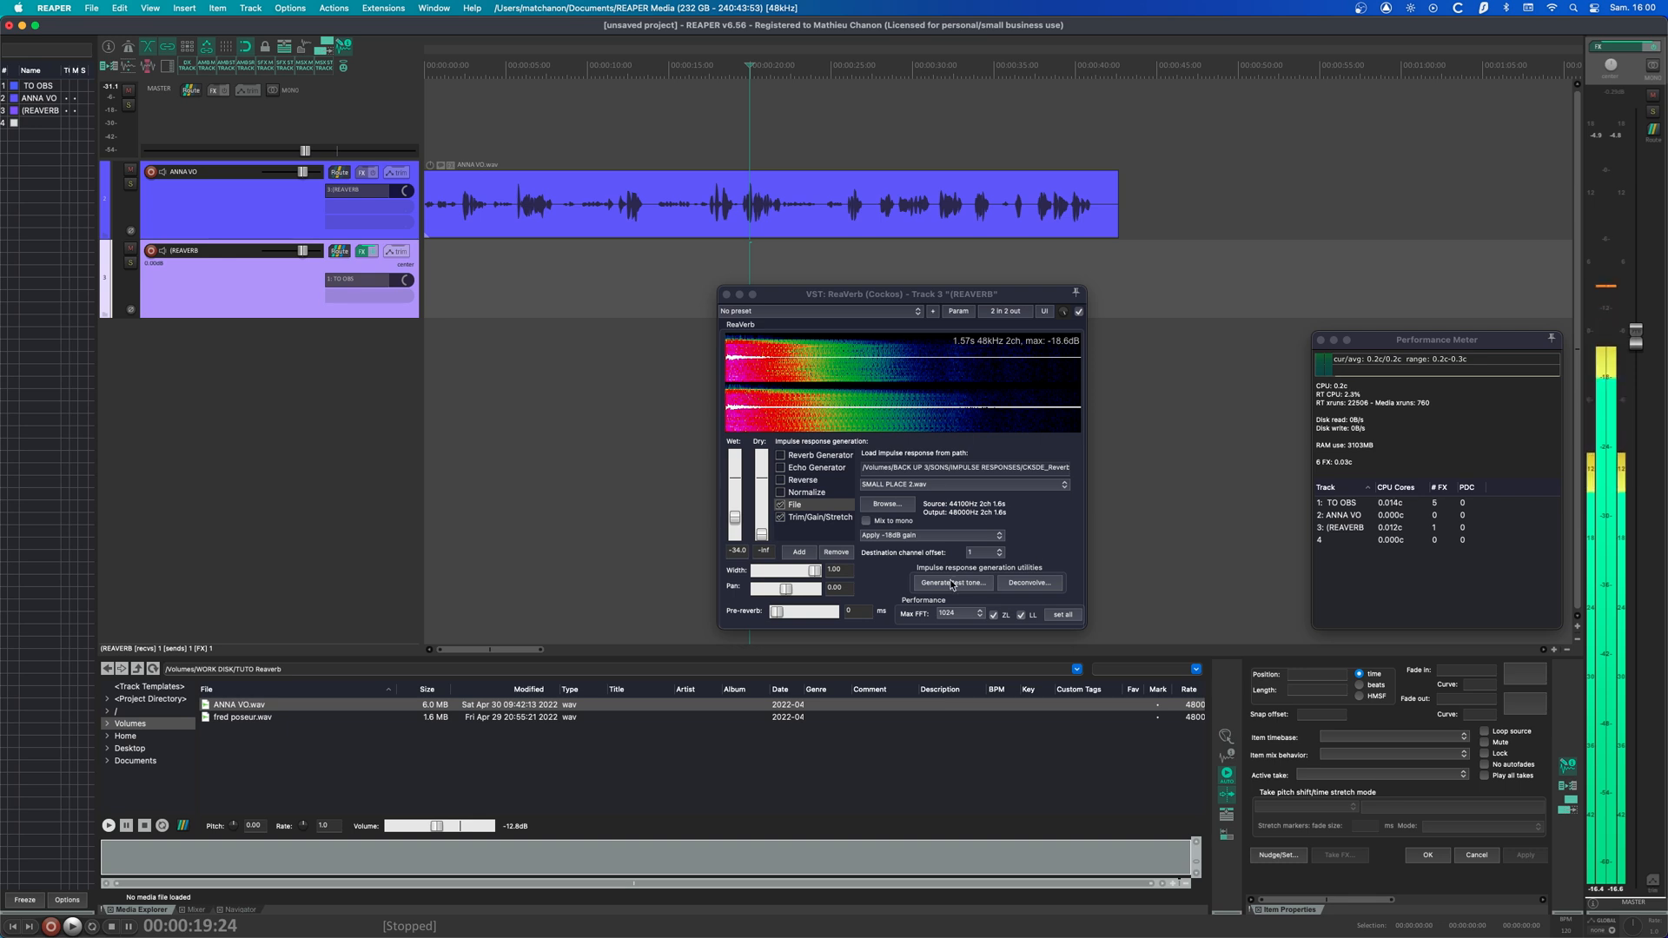
click(952, 583)
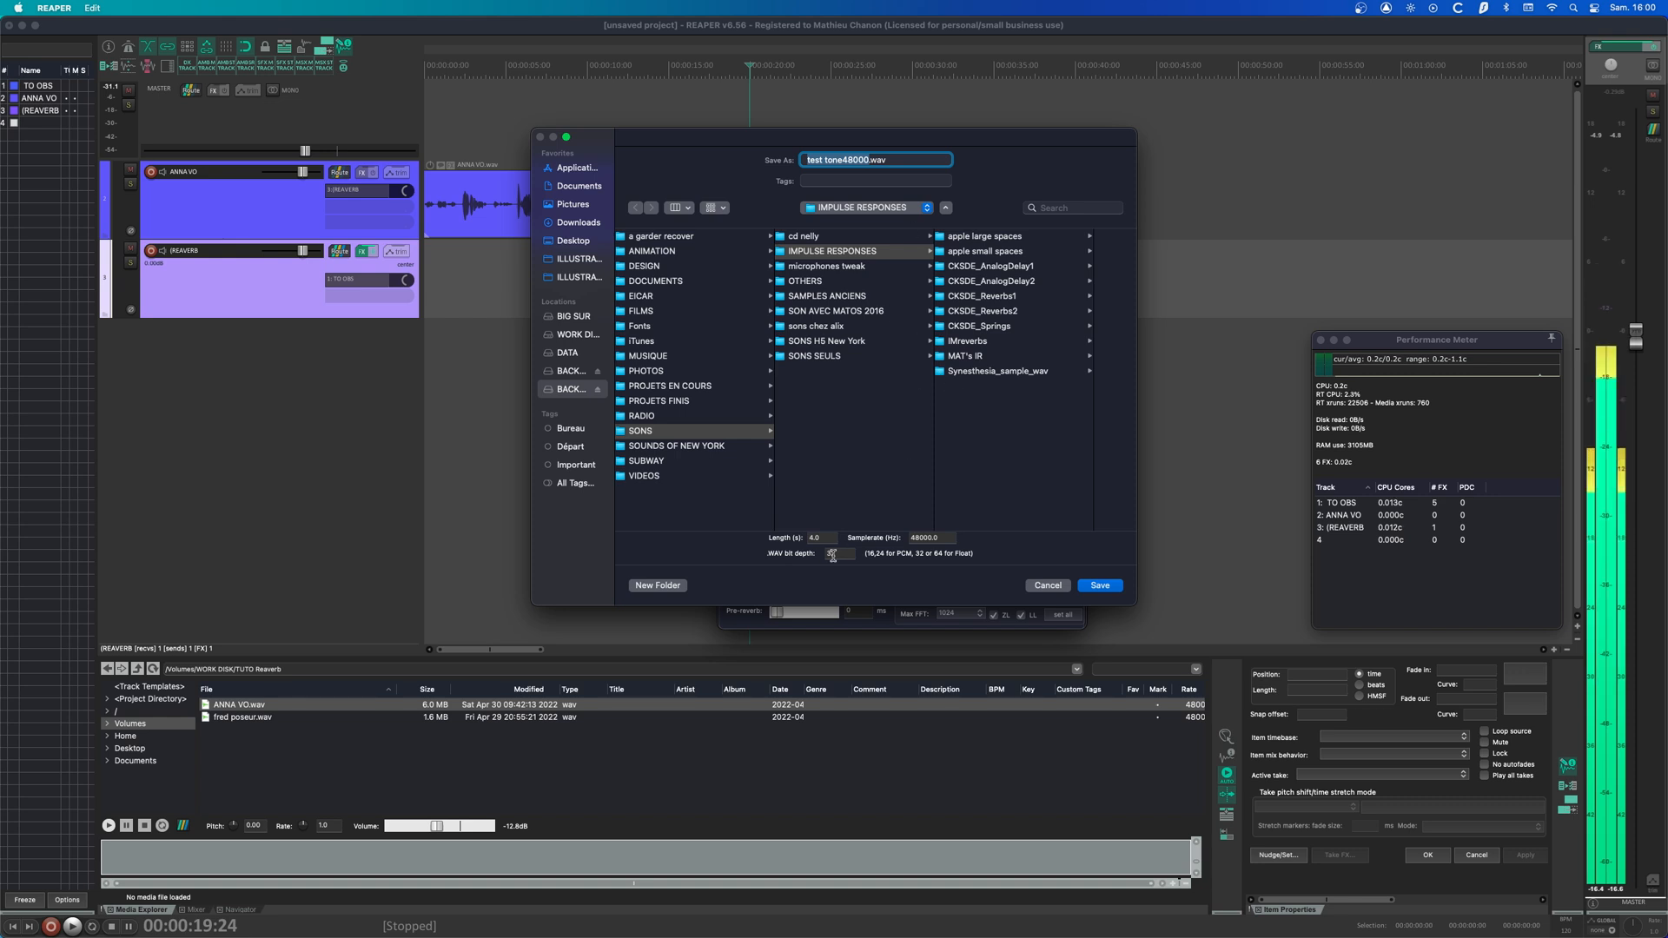
click(1115, 586)
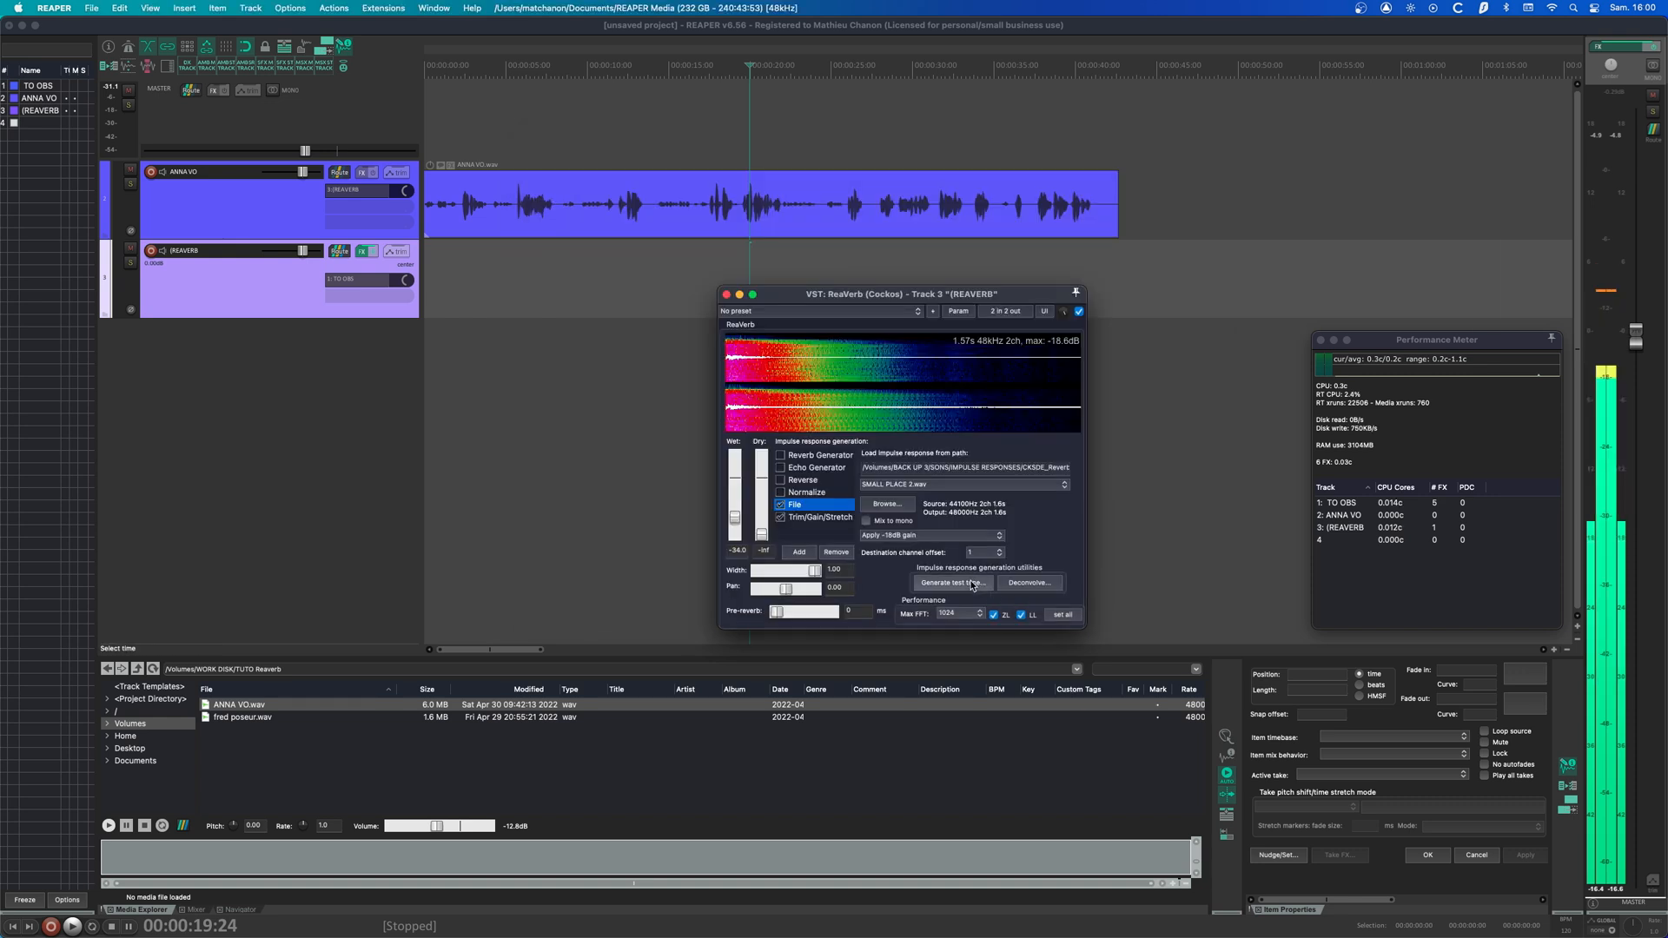
- Generate another test tone named test tone44100.wav with a sample rate of 44100 Hz
click(971, 585)
drag(847, 160, 865, 159)
text(41)
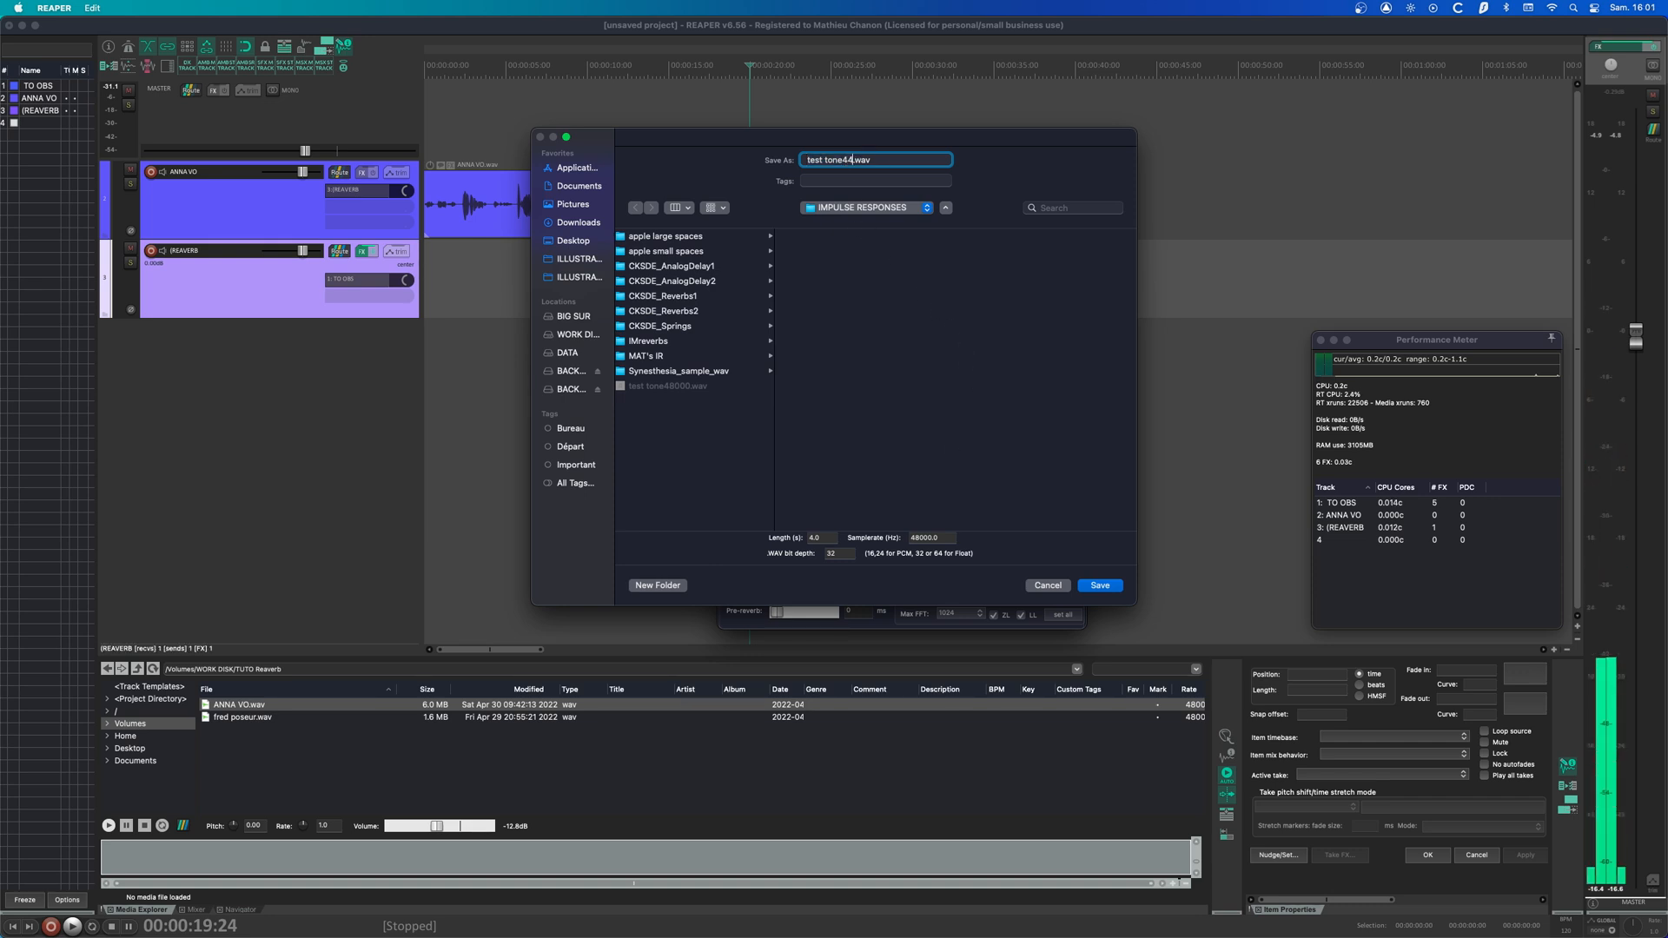
text(00)
drag(941, 537, 895, 542)
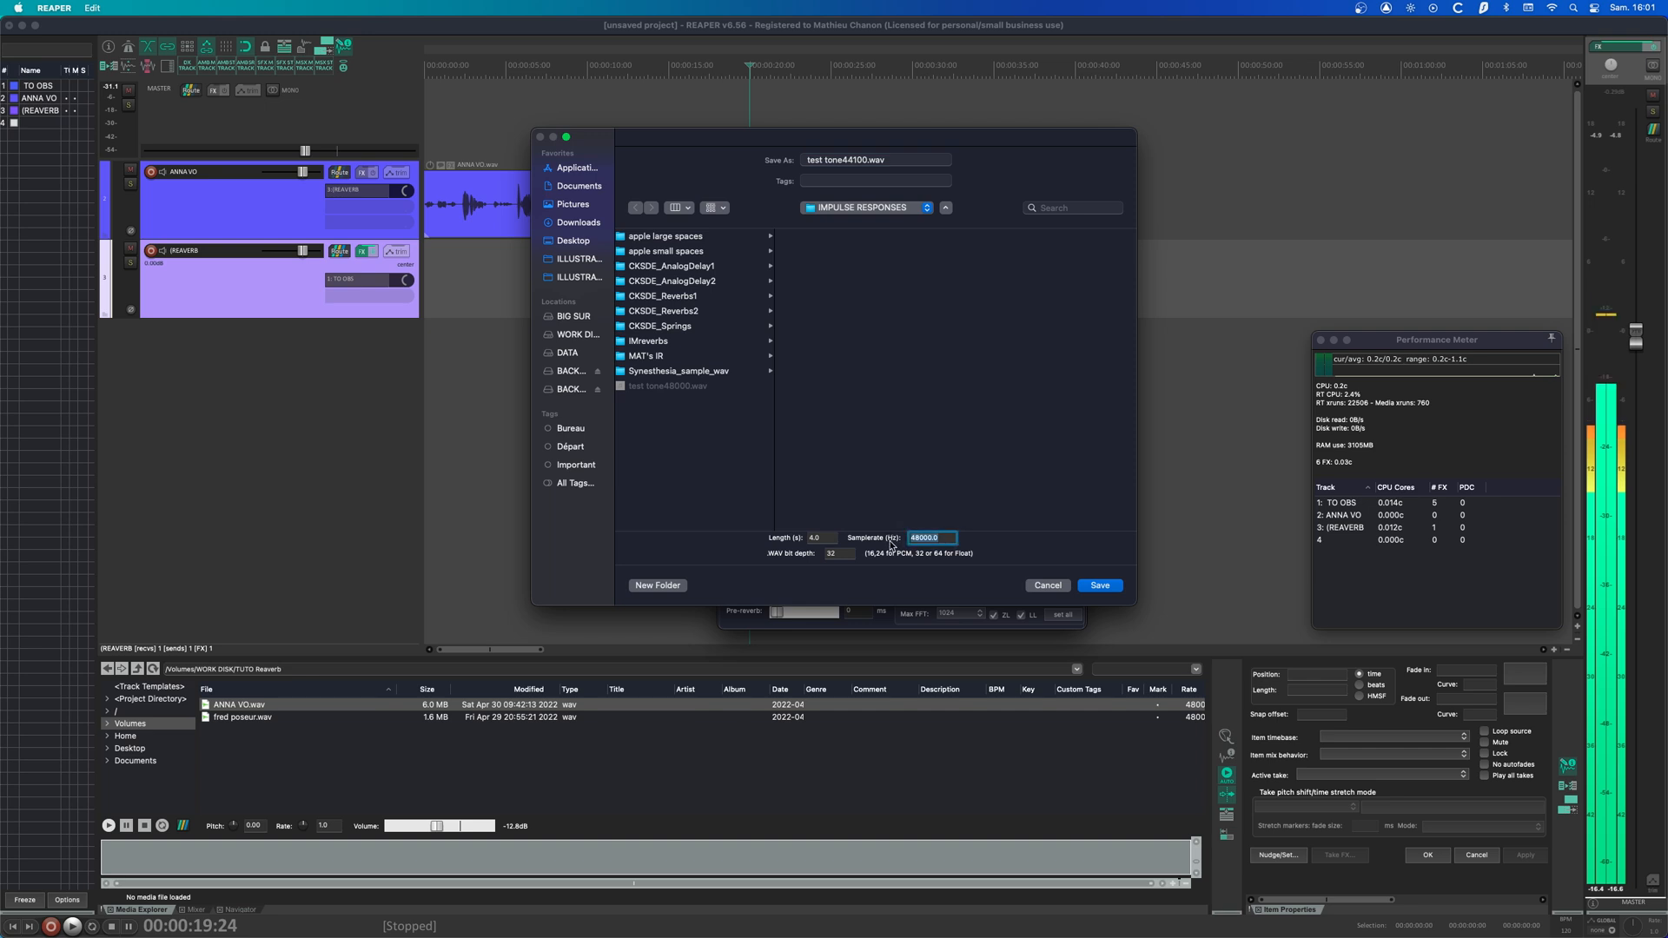
text(44100)
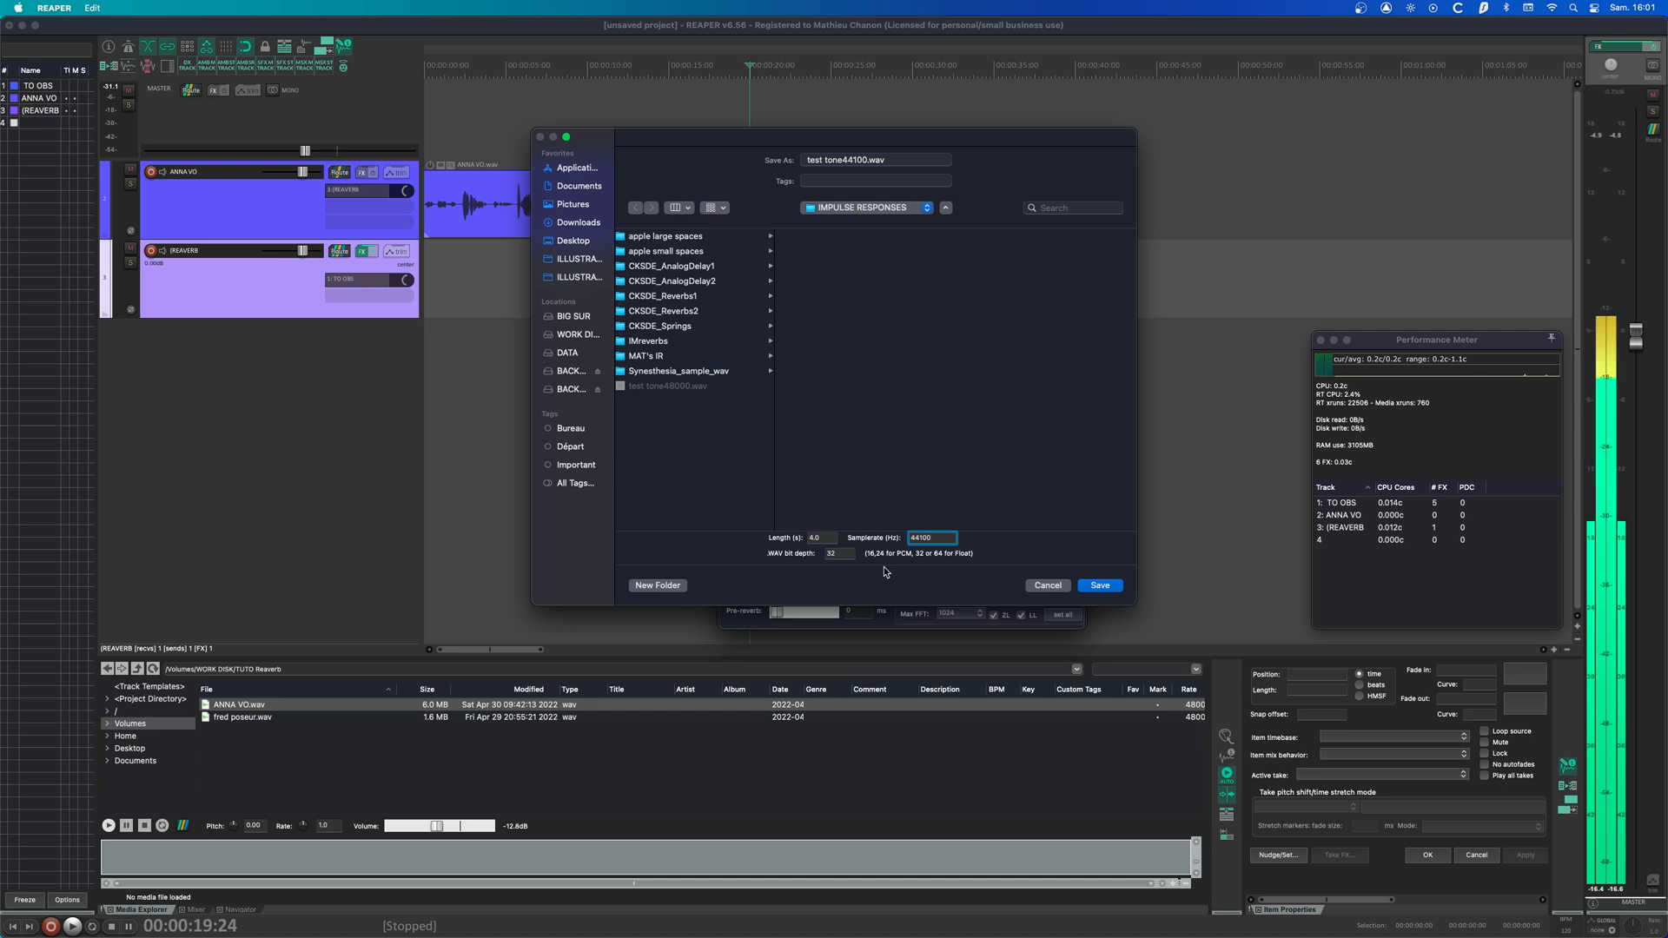
click(1099, 585)
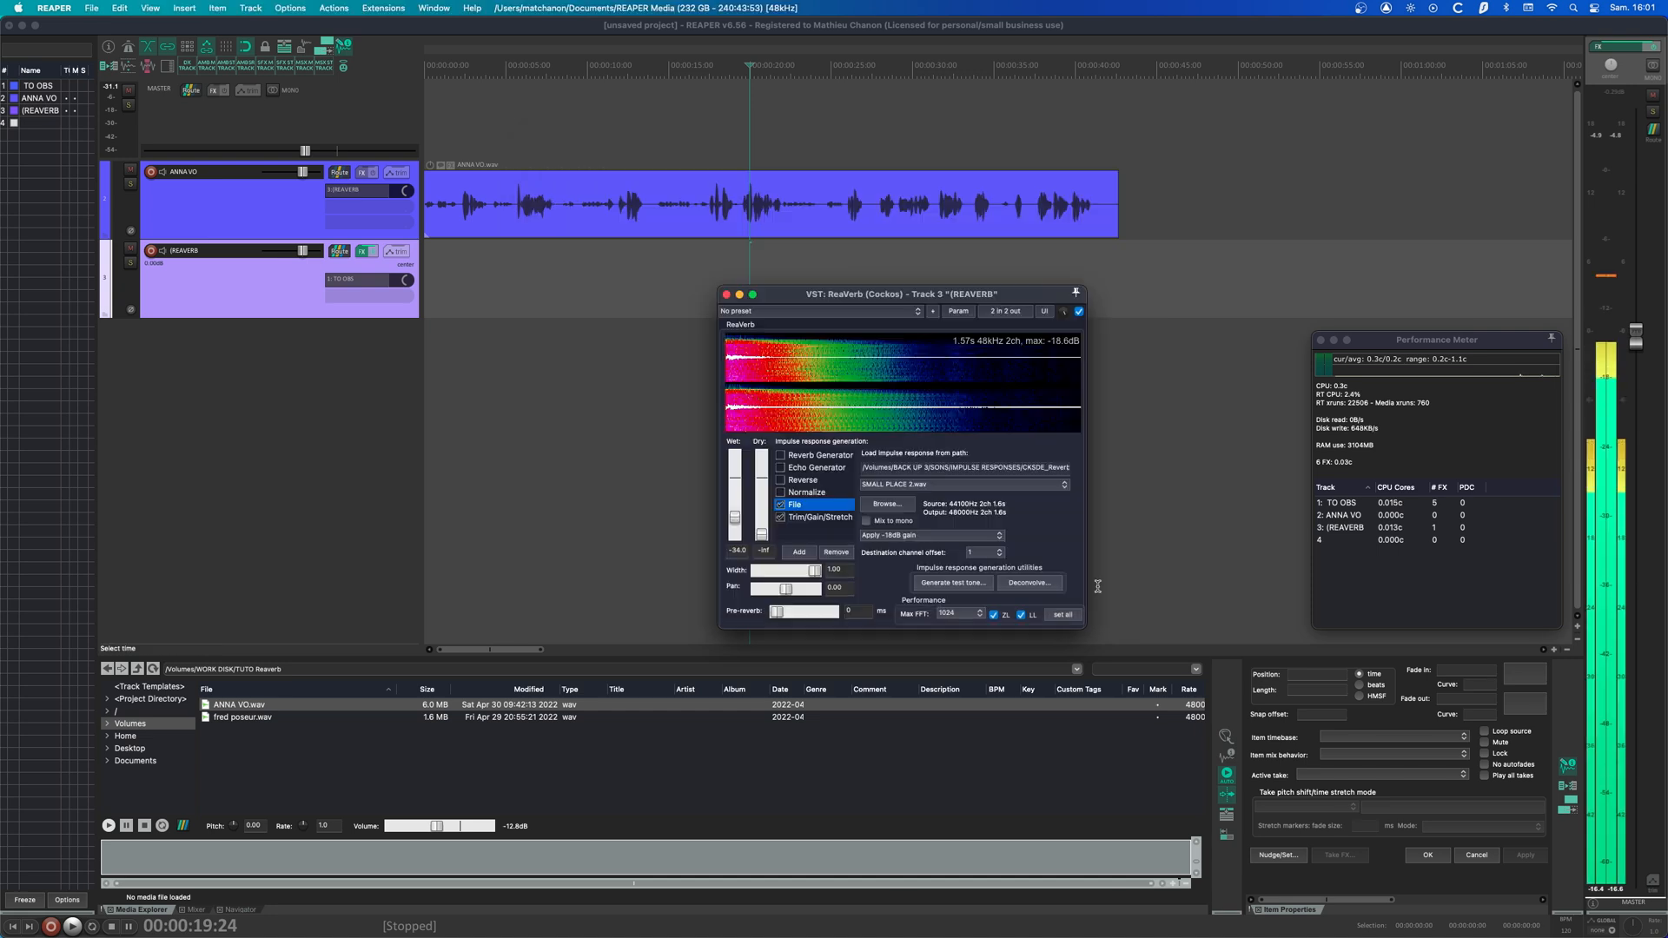
- Generate a test tone named test tone96000.wav with a sample rate of 96000 Hz
click(967, 587)
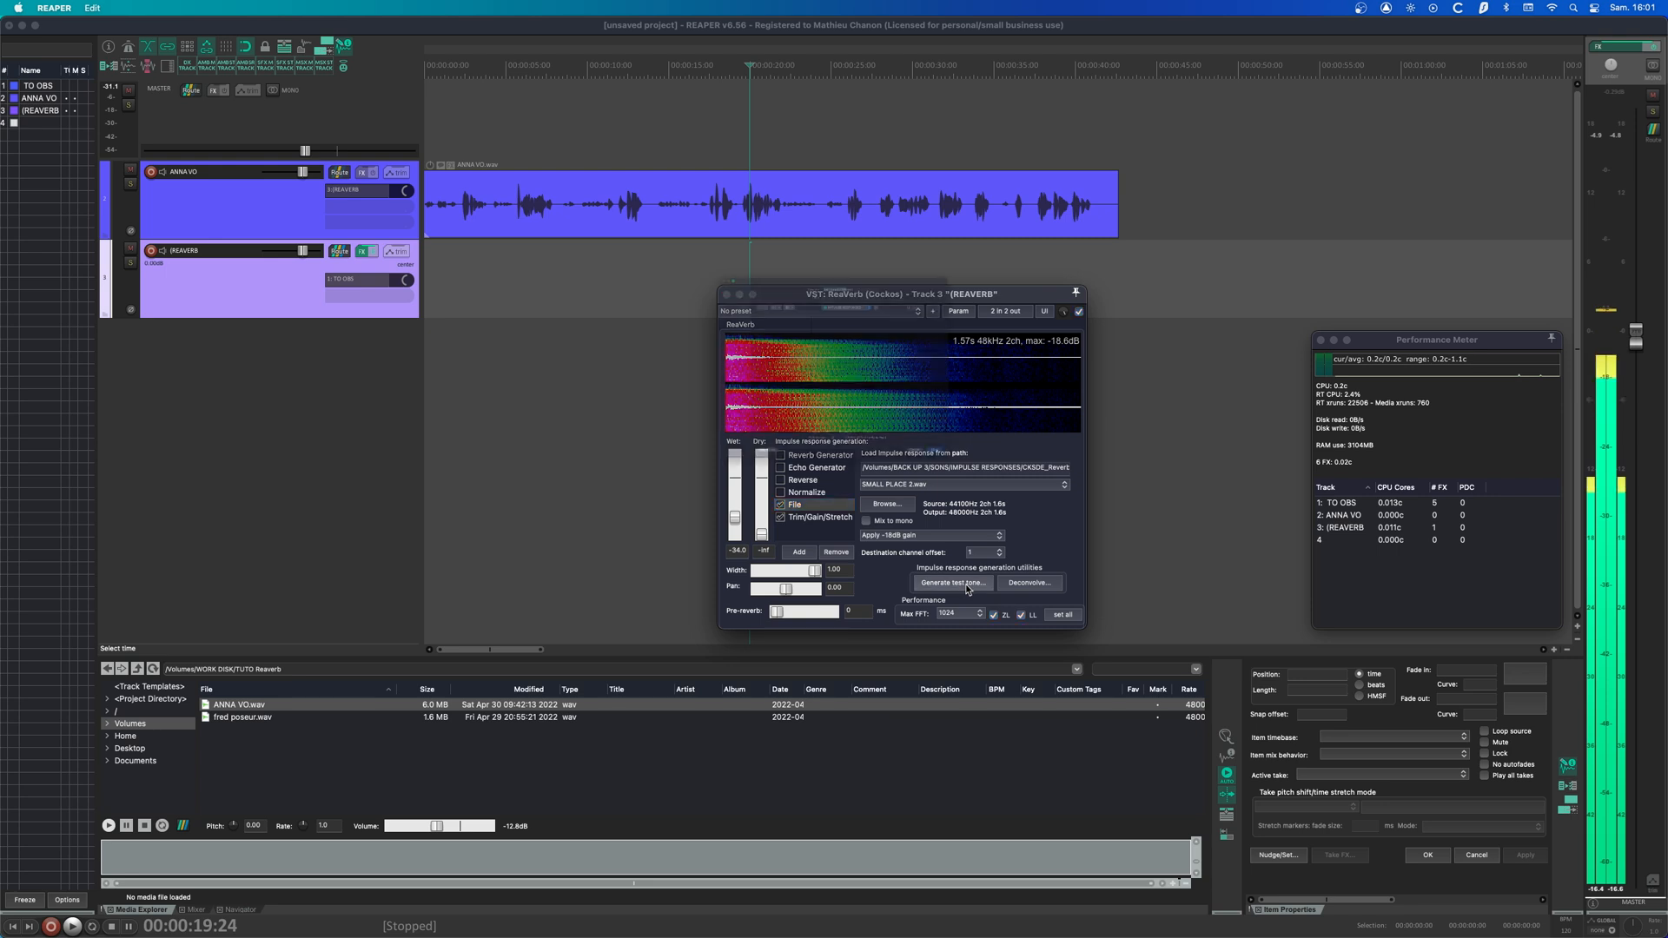
double_click(931, 537)
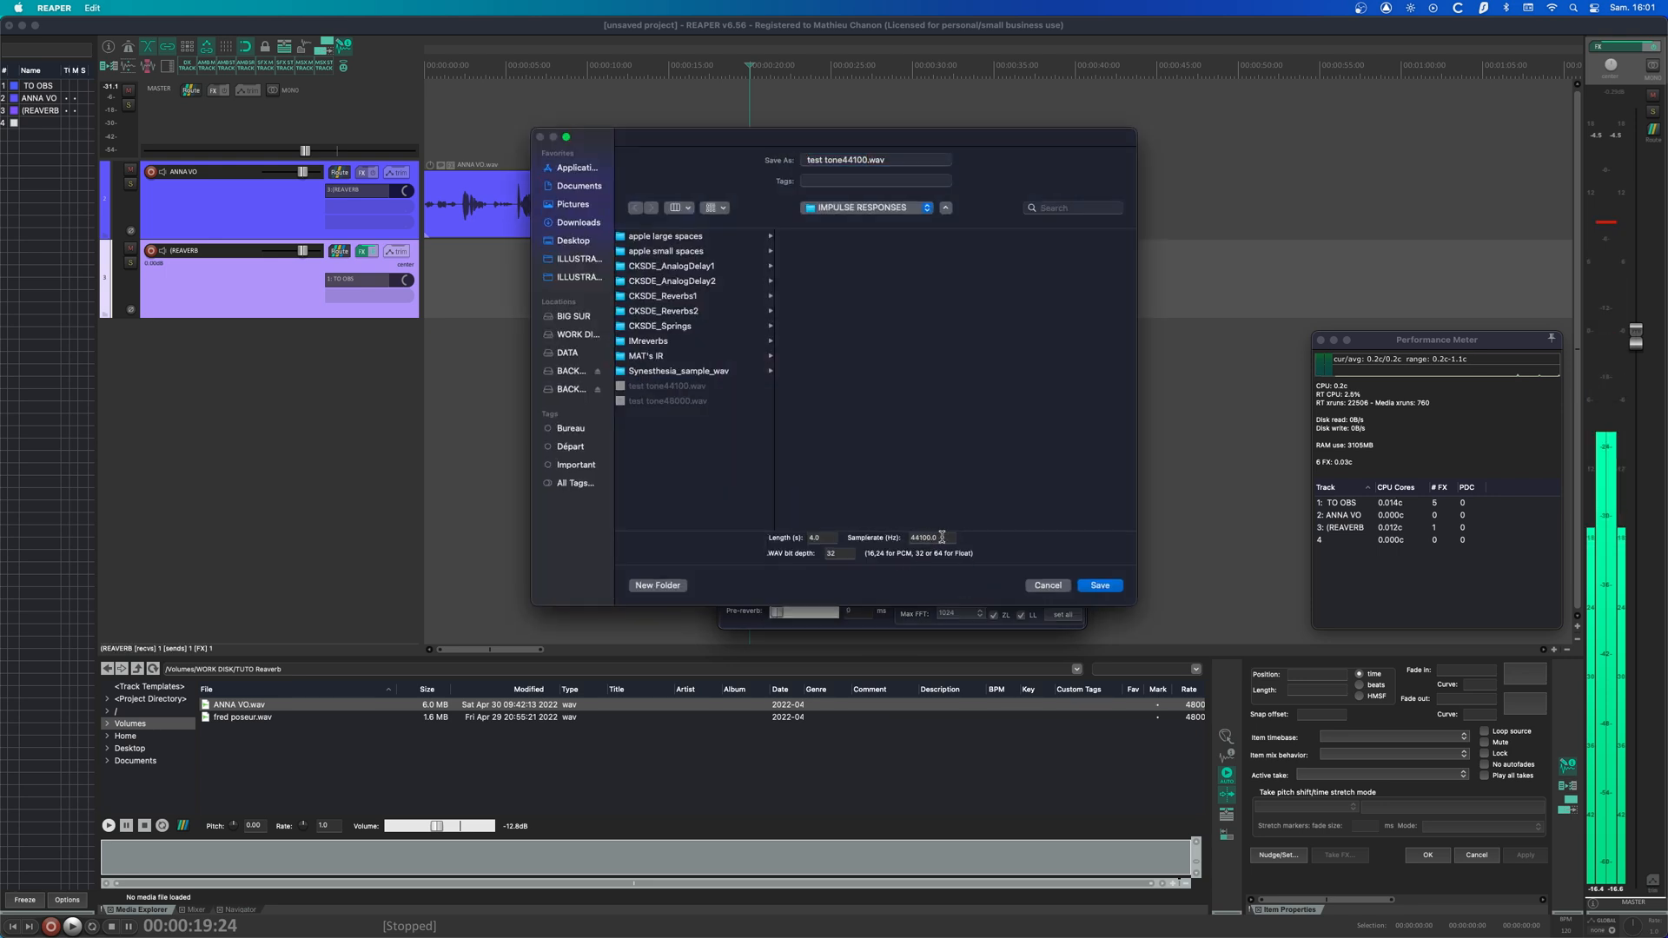
text(96000)
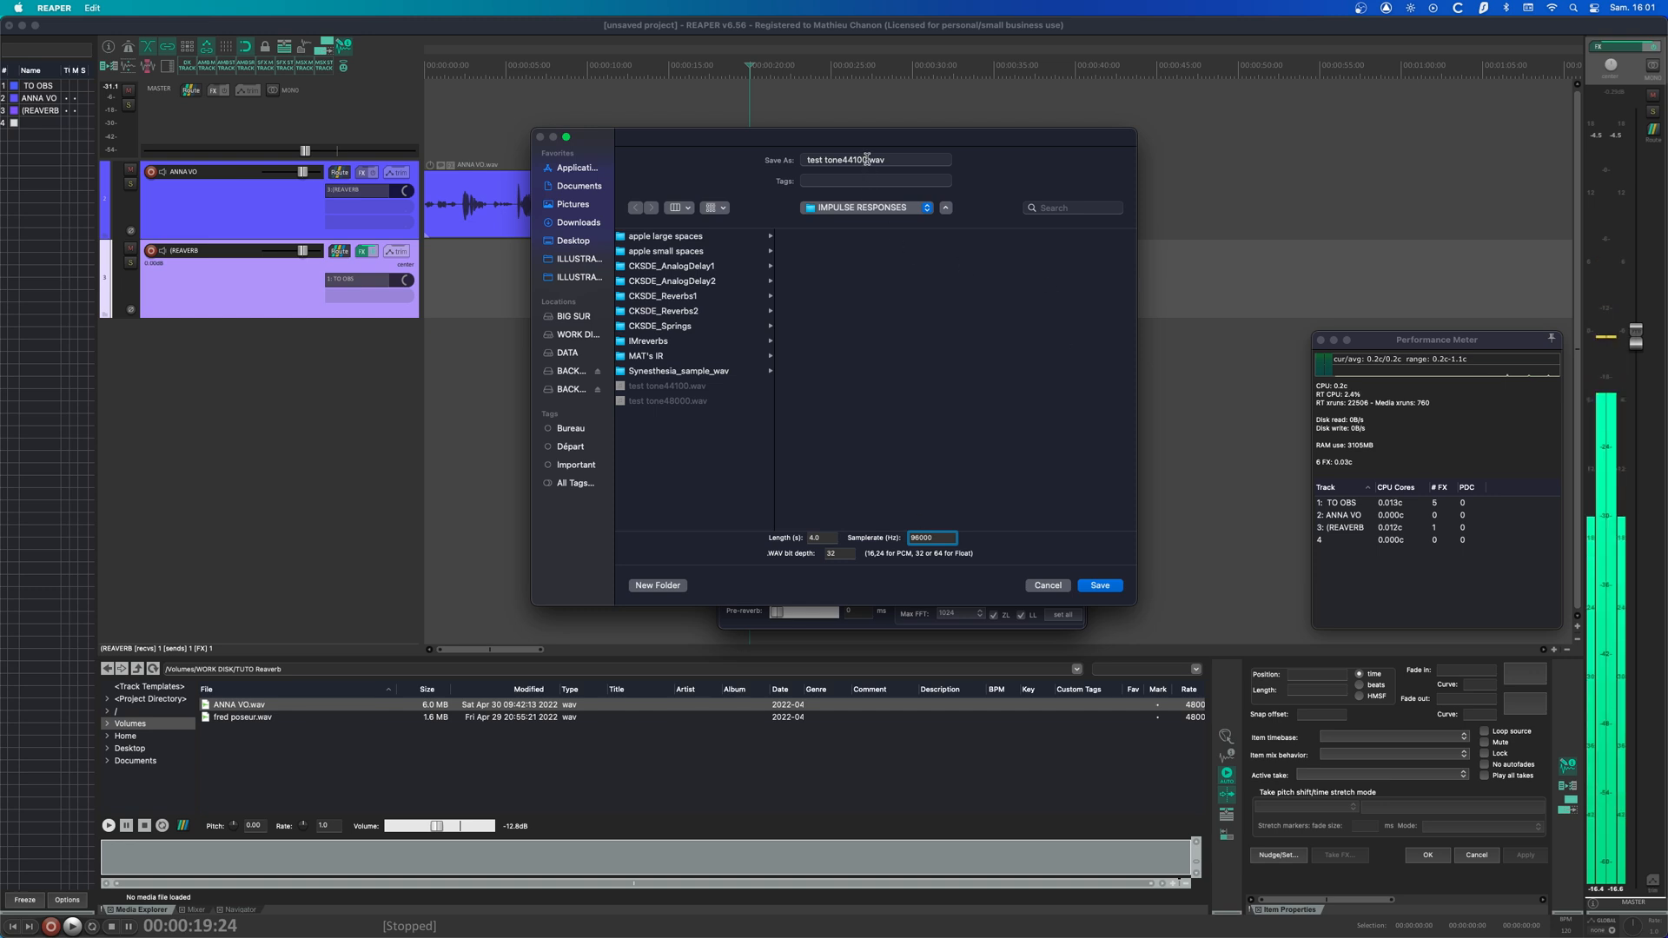
click(1099, 585)
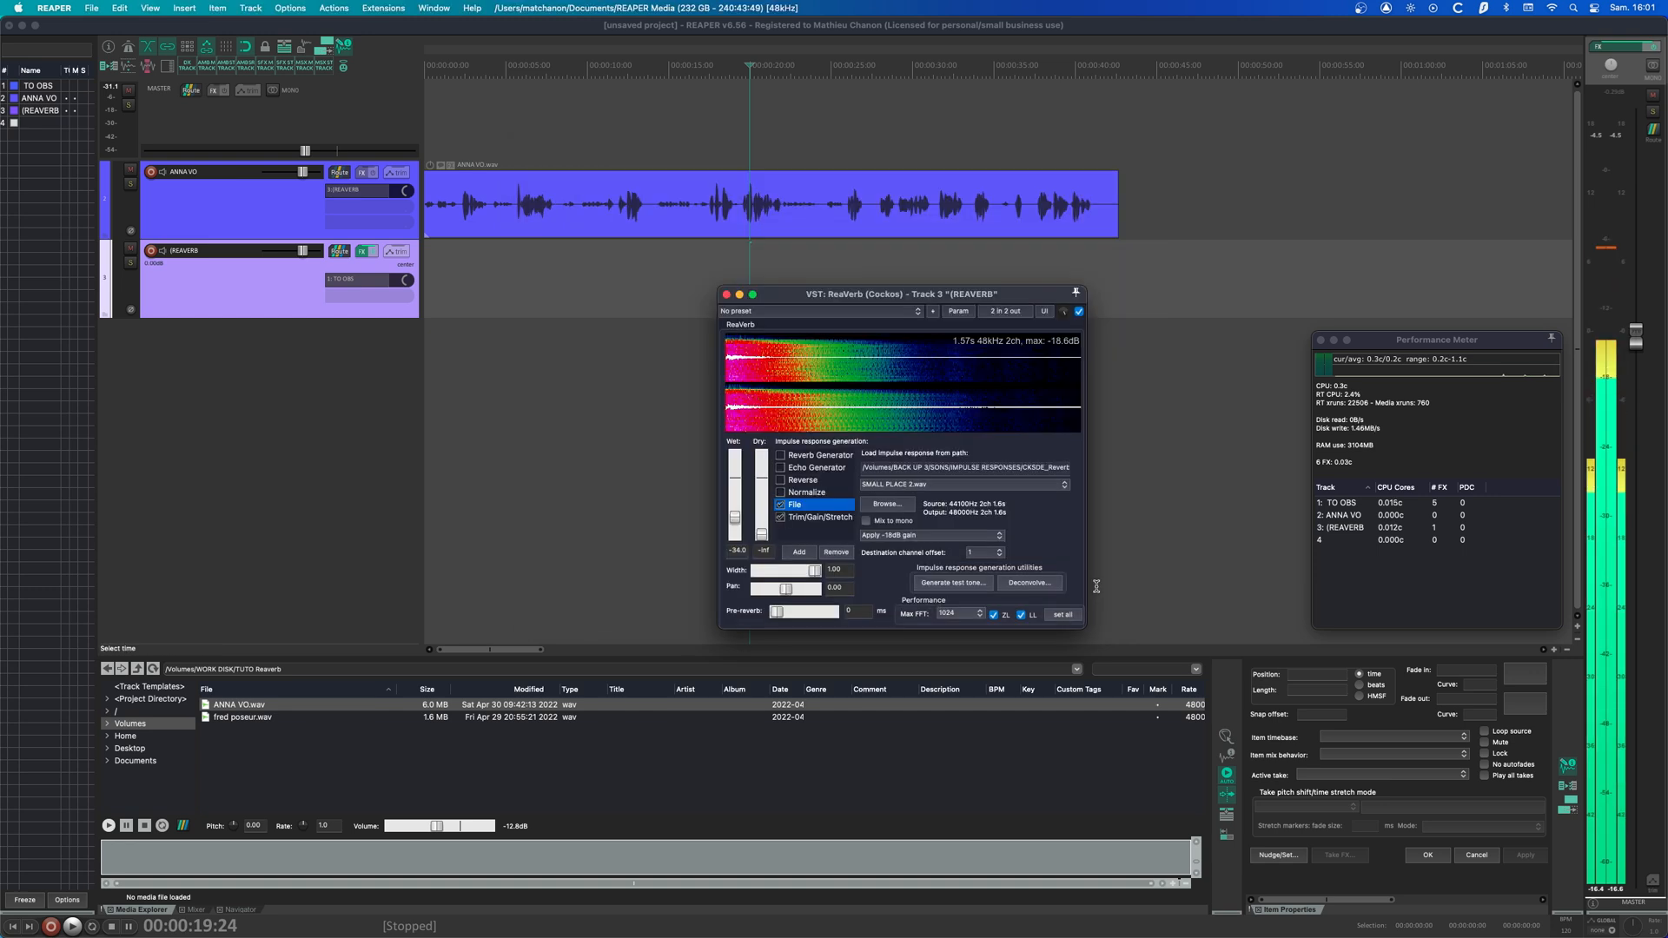
- Generate a 192000 Hz test tone named test tone192000.wav and check the saved tone files in Finder
click(978, 584)
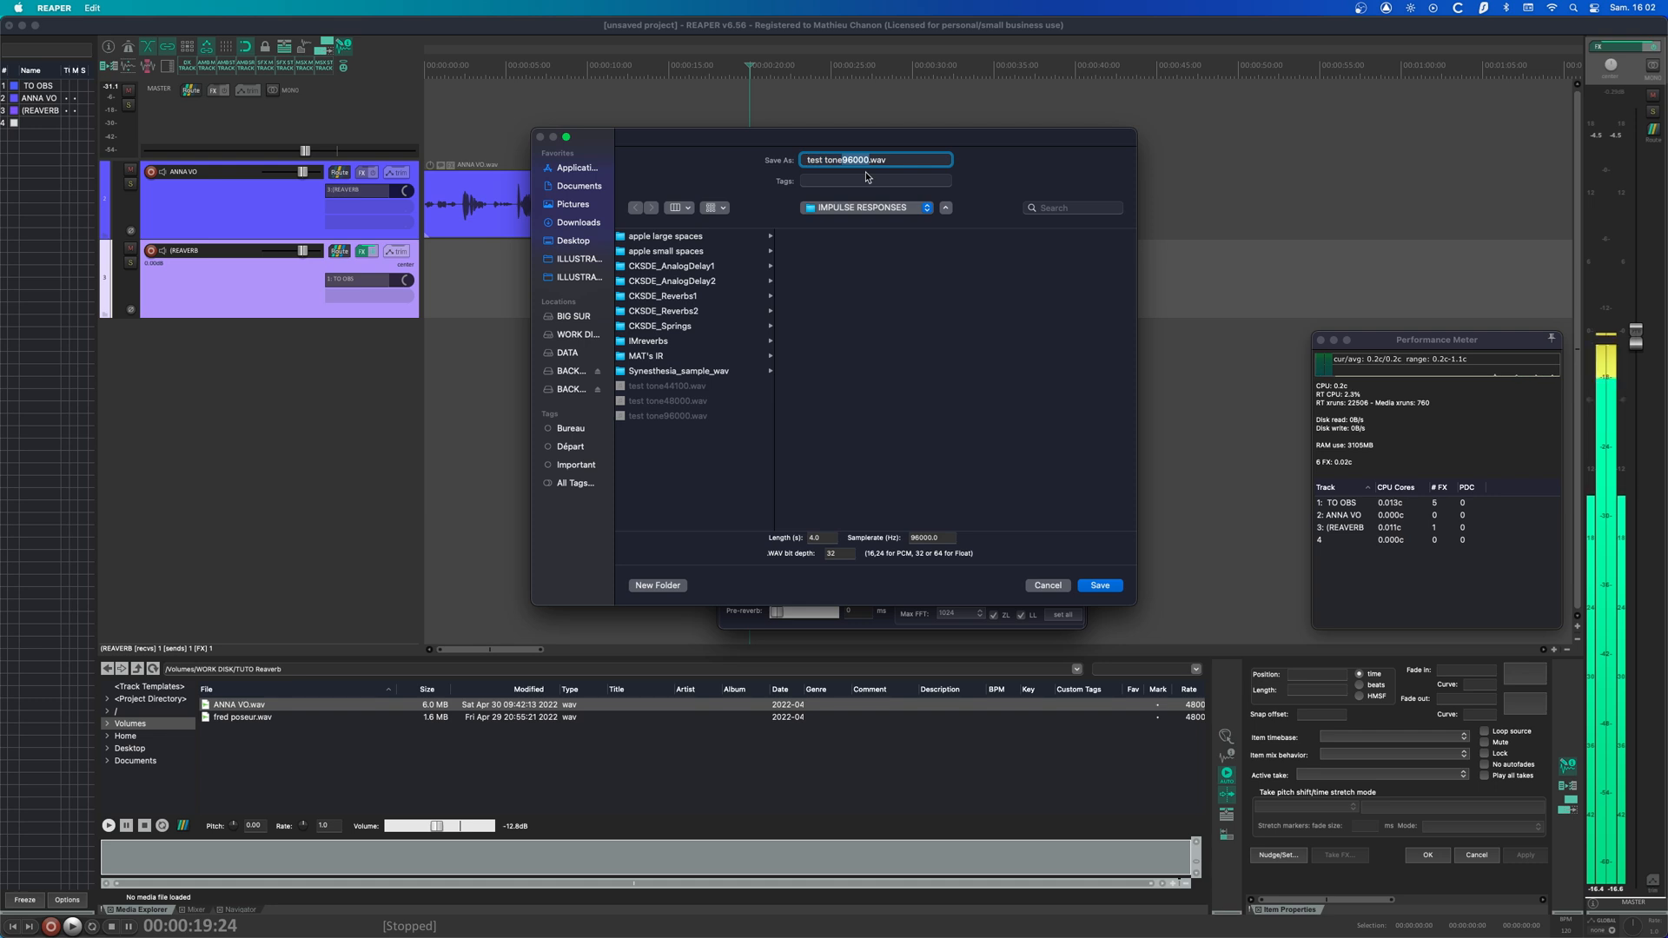
double_click(935, 538)
text(19)
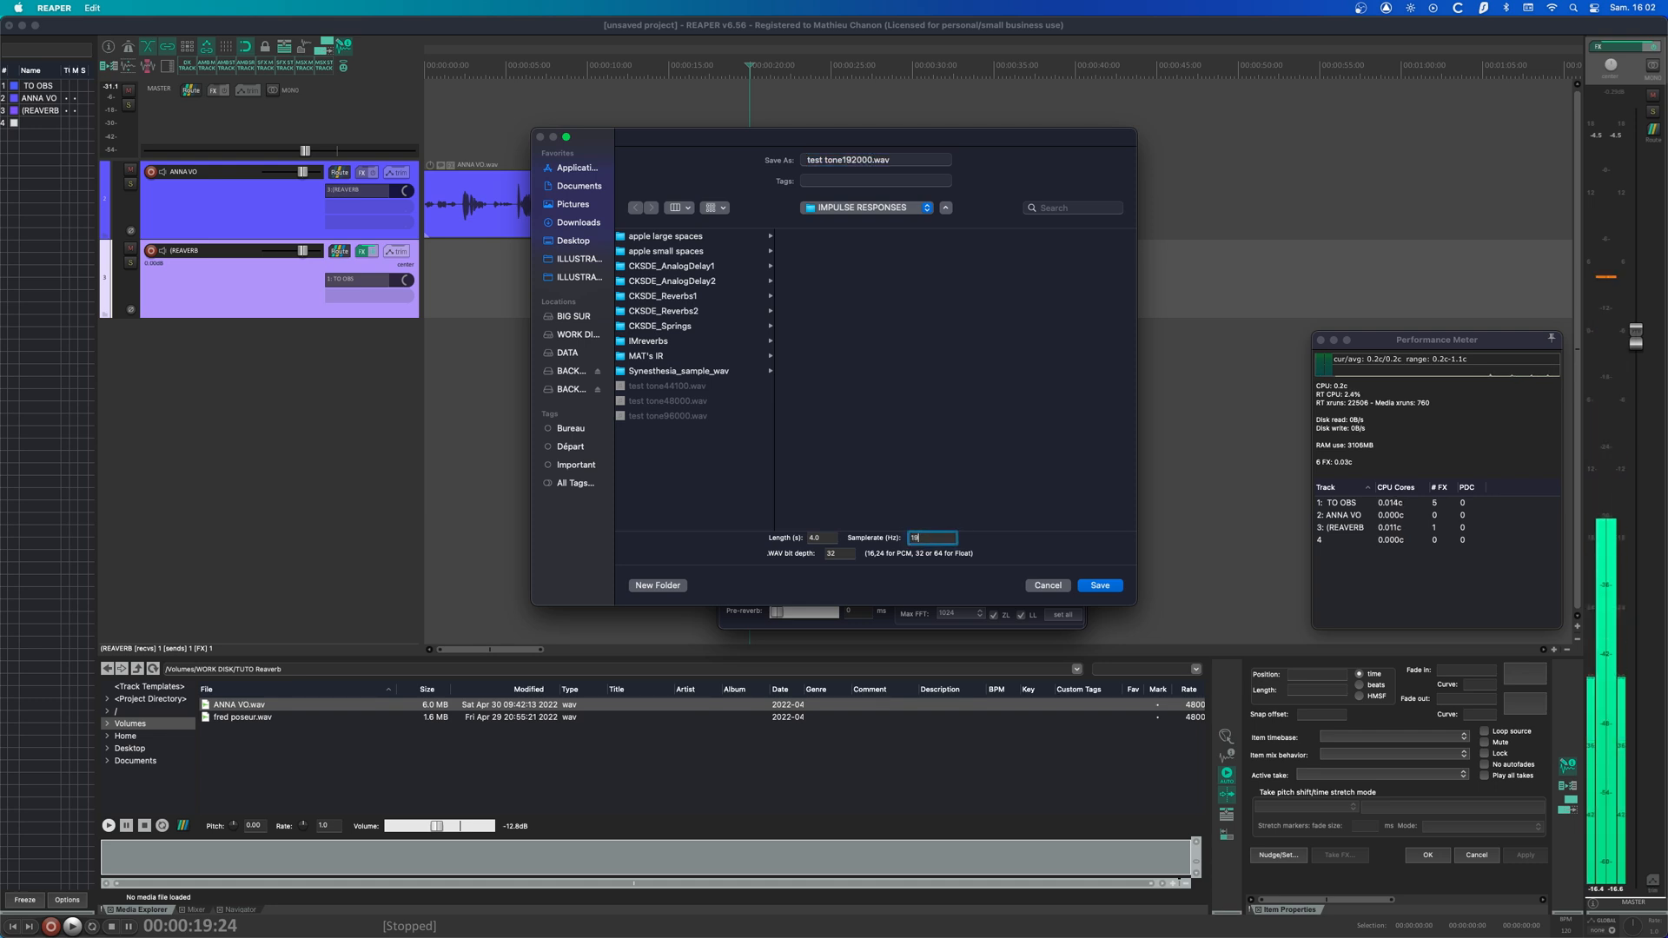
text(2000)
key(Return)
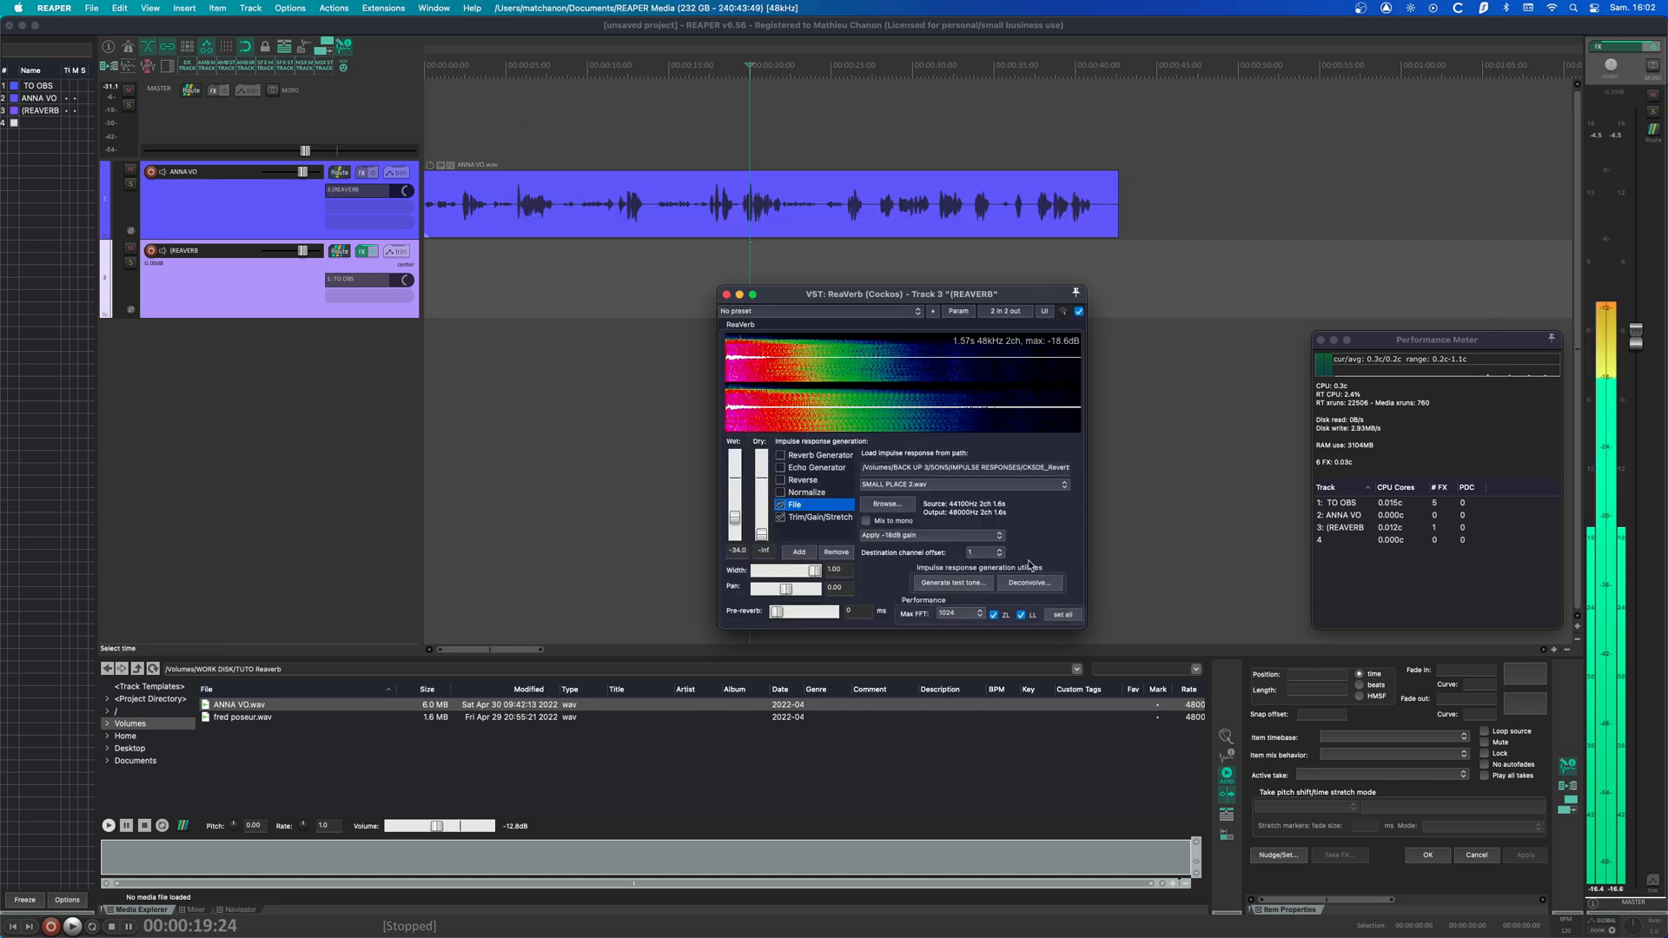
key(super+h)
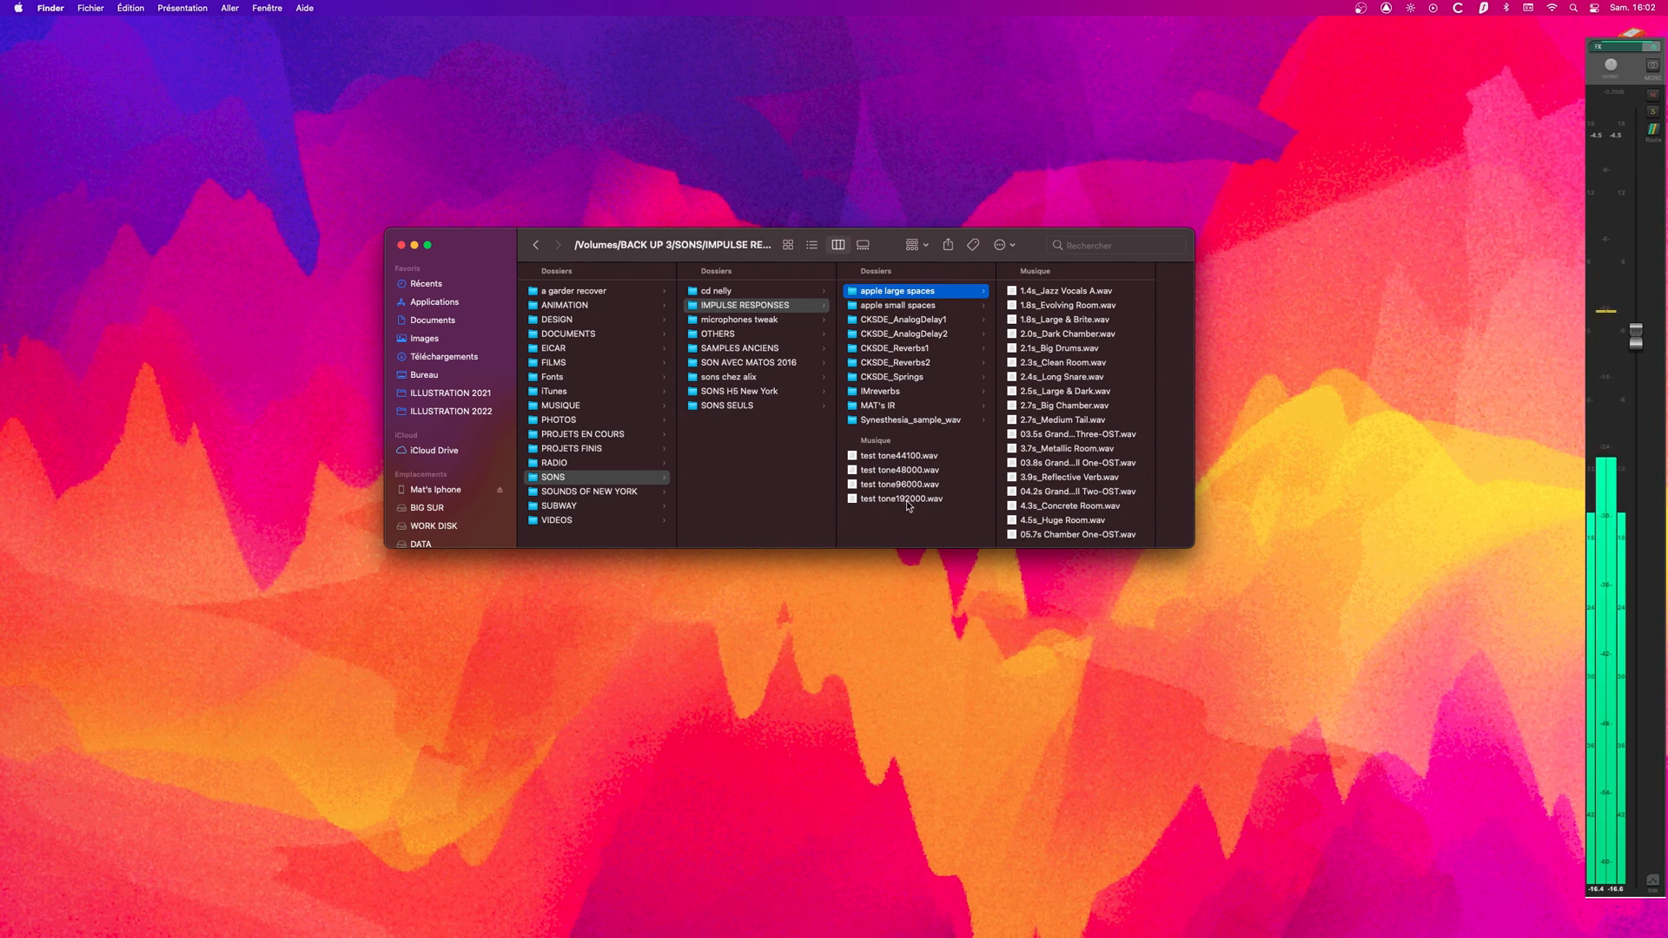
key(ctrl+Left)
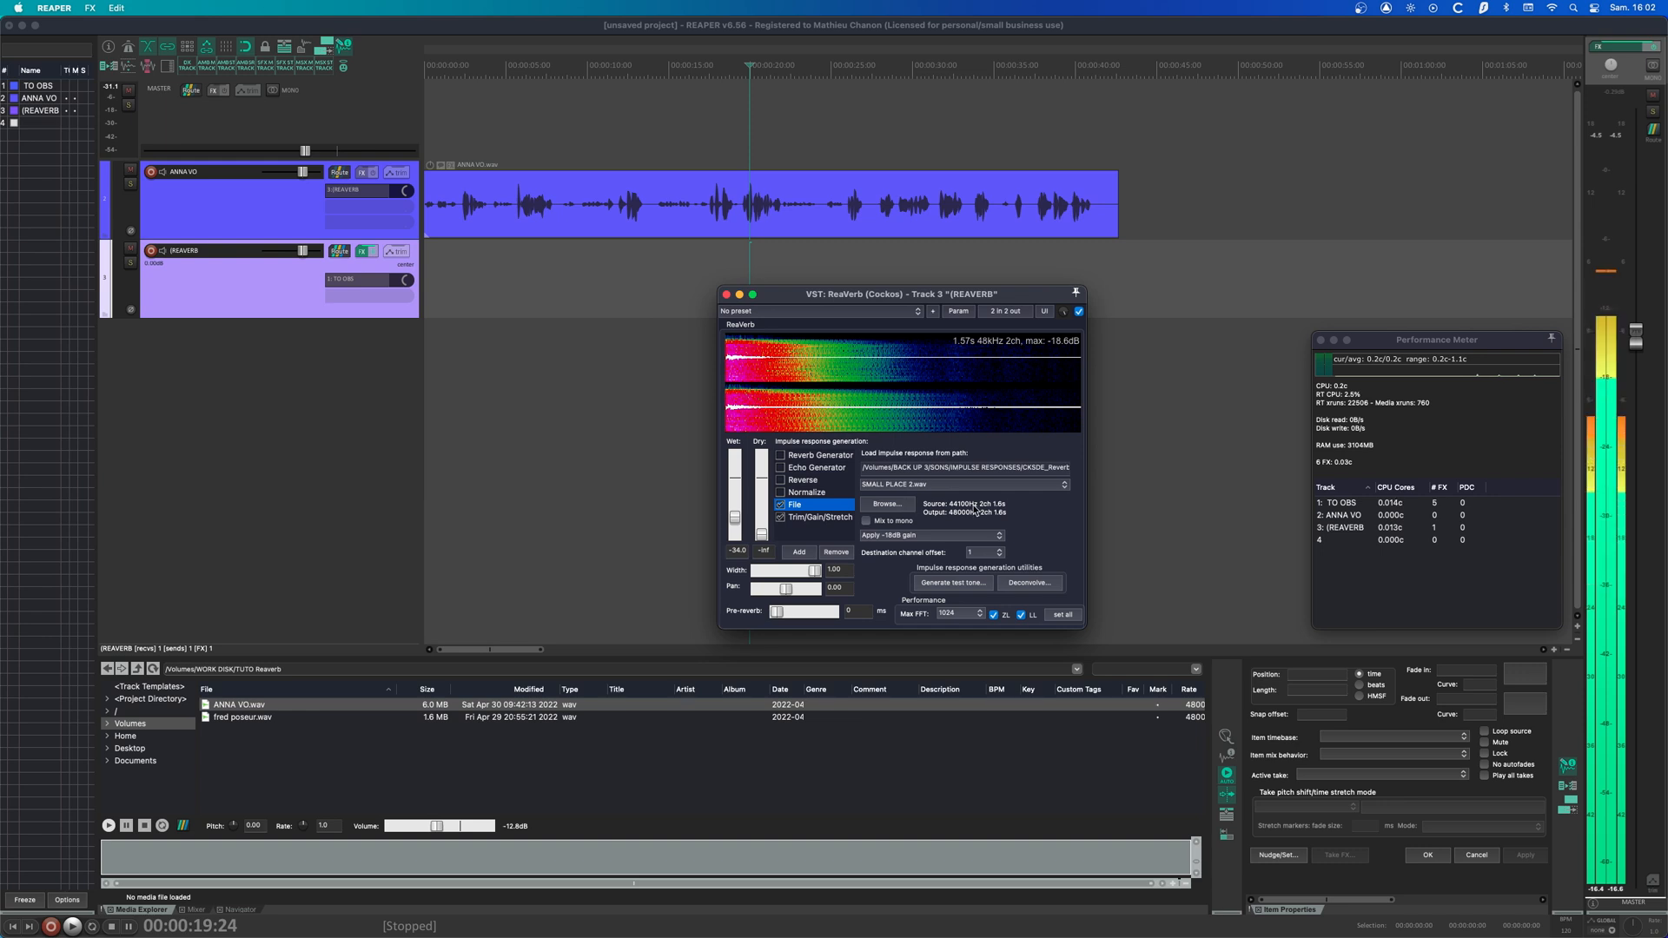
- Add a new track below the reverb track and place test tone48000.wav from Finder on it
click(313, 384)
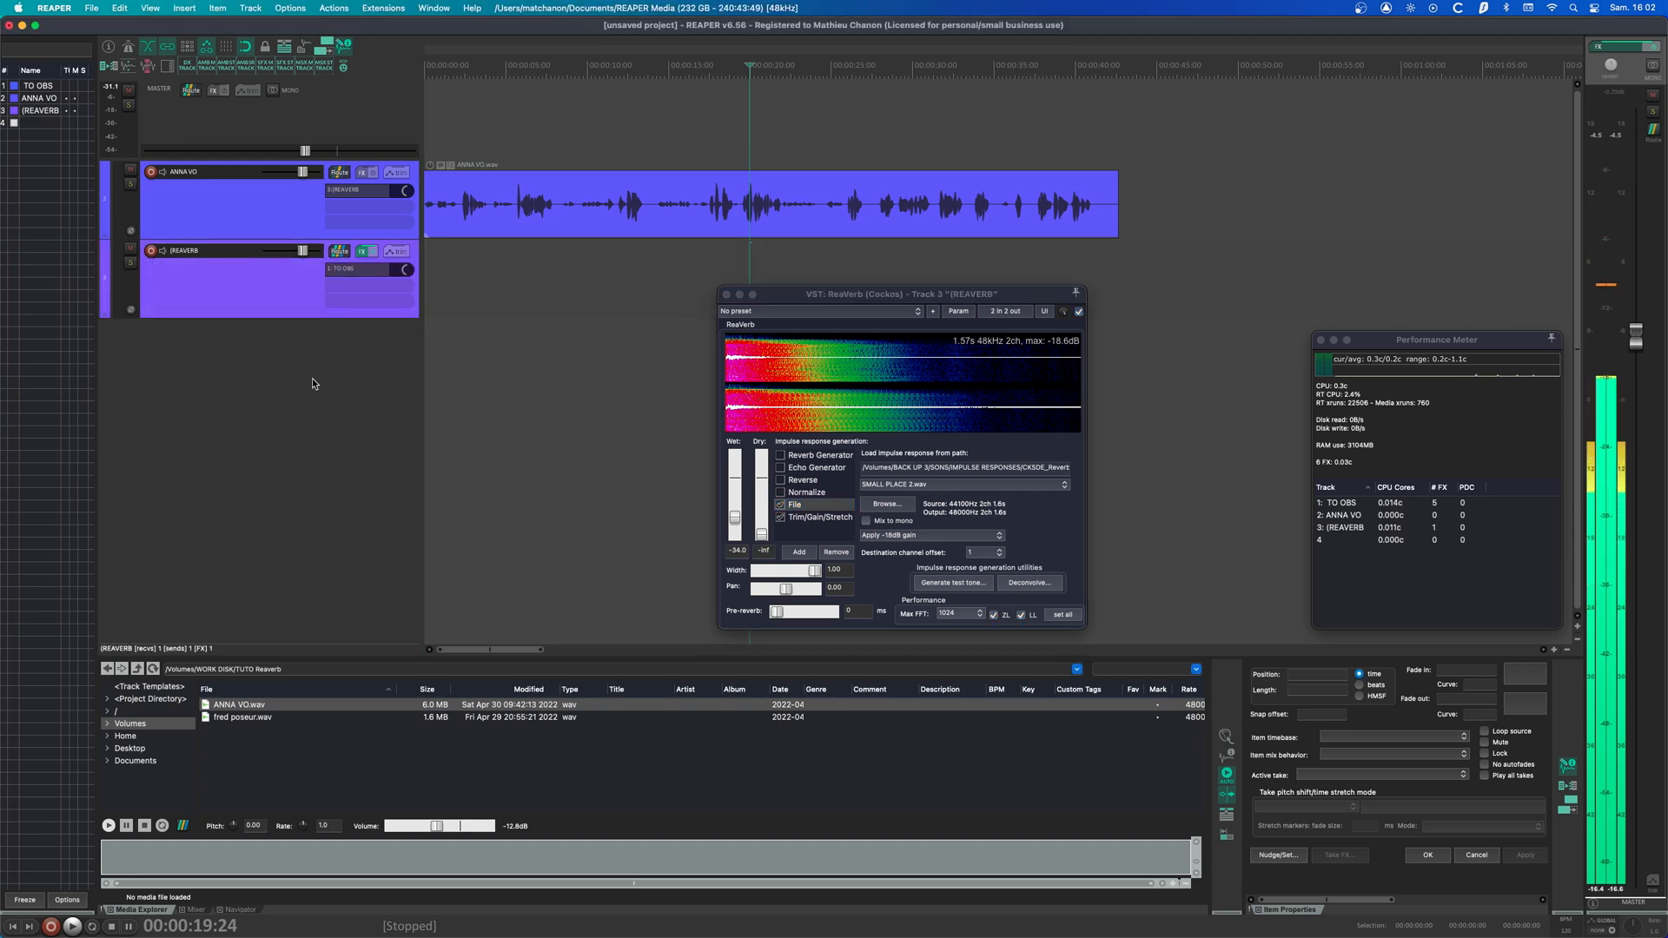
double_click(314, 384)
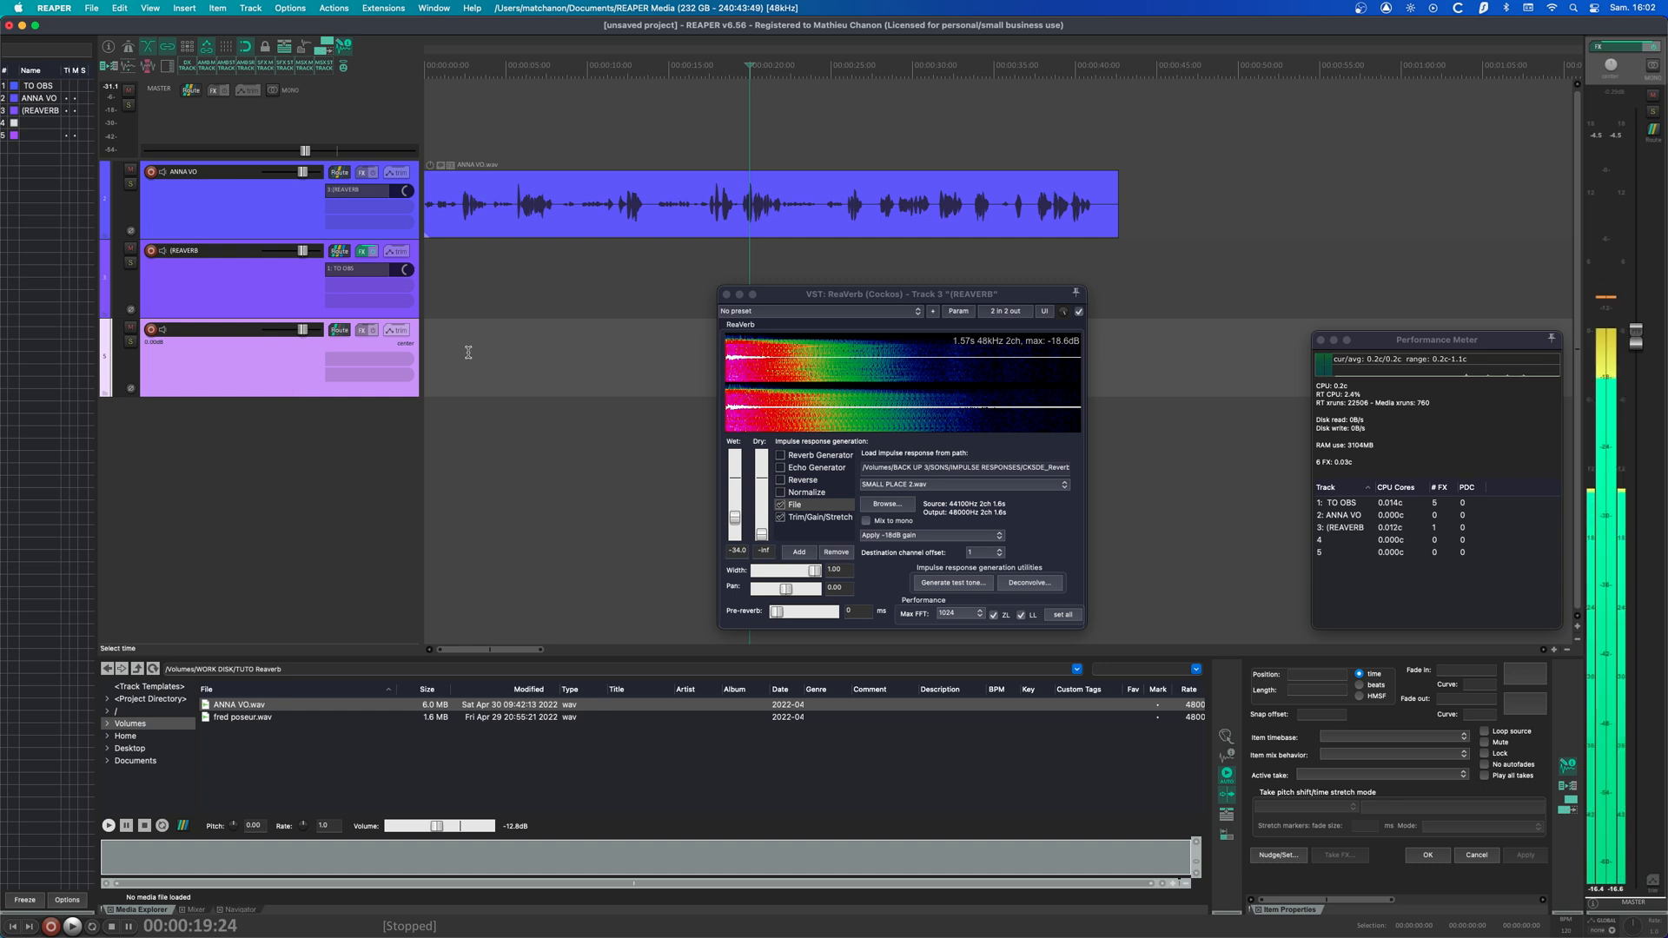
key(super+h)
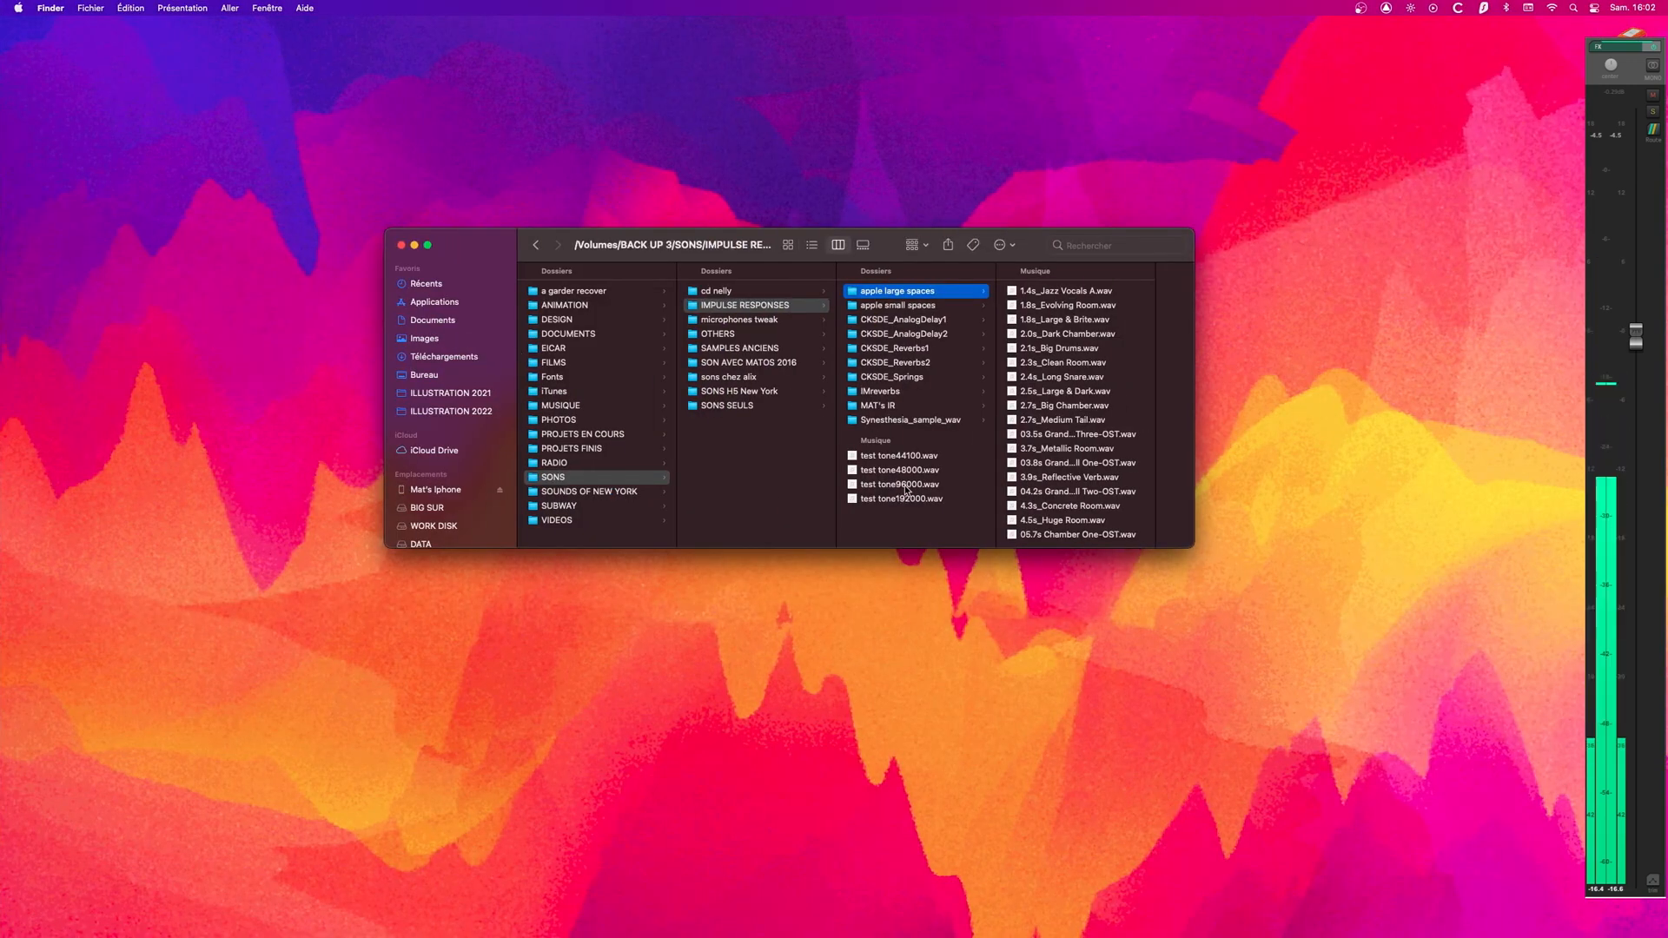
drag(906, 475, 457, 385)
- Examine the test tone48000 waveform along the timeline, both in close detail and as a whole
scroll(458, 386, up, 10)
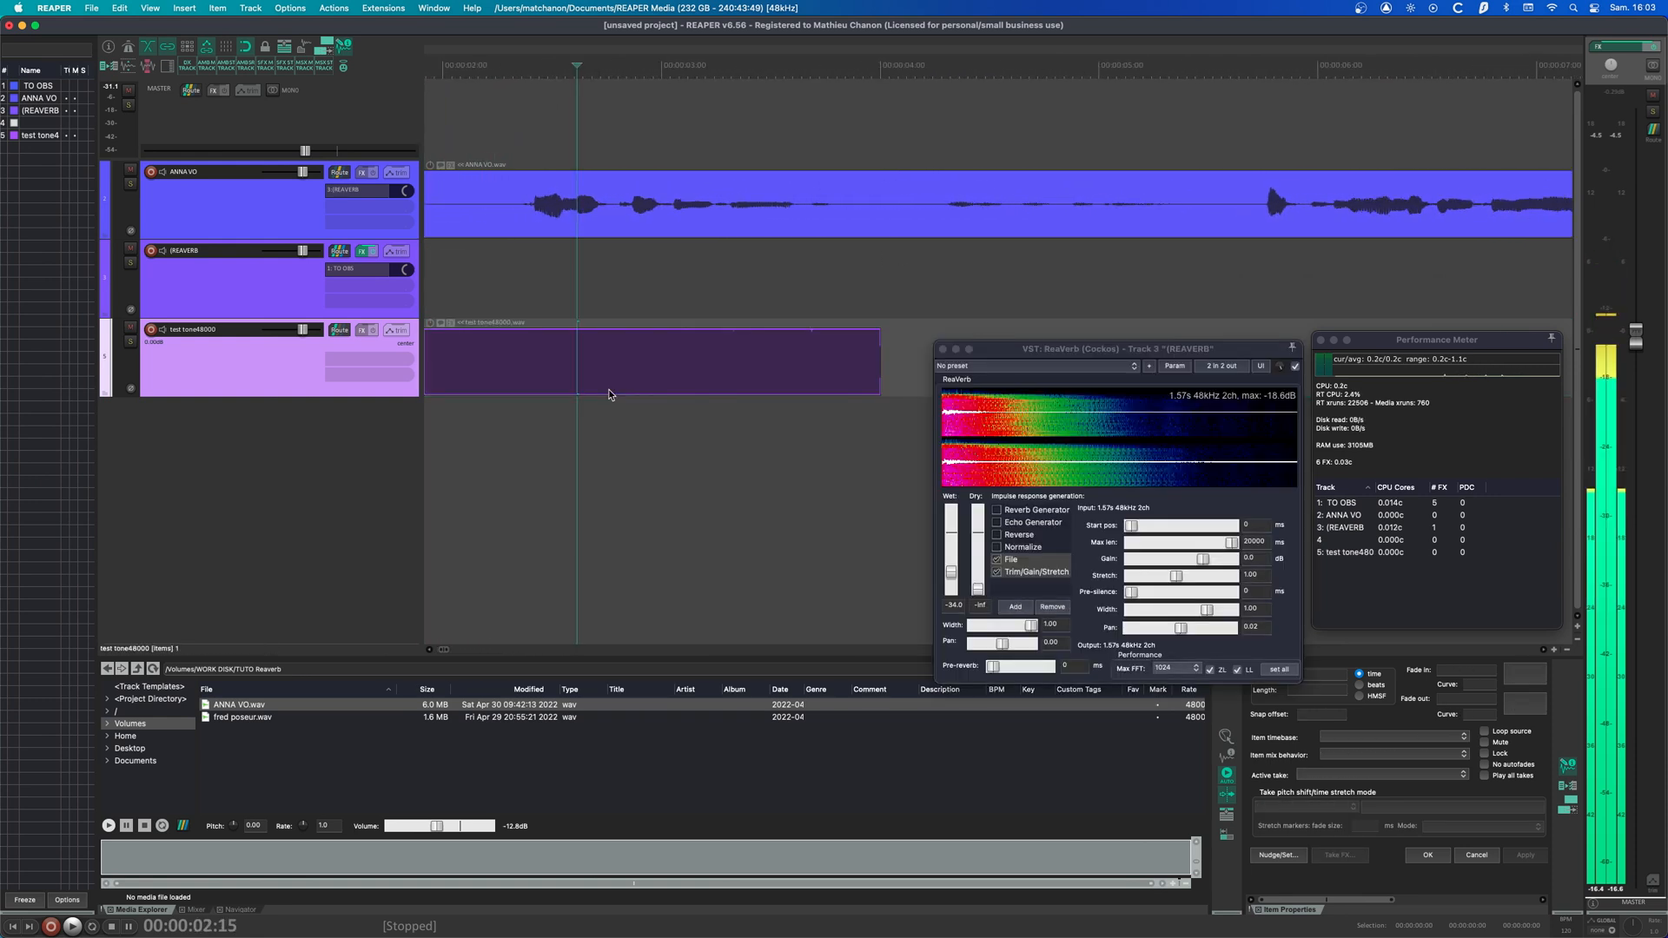
scroll(608, 394, up, 5)
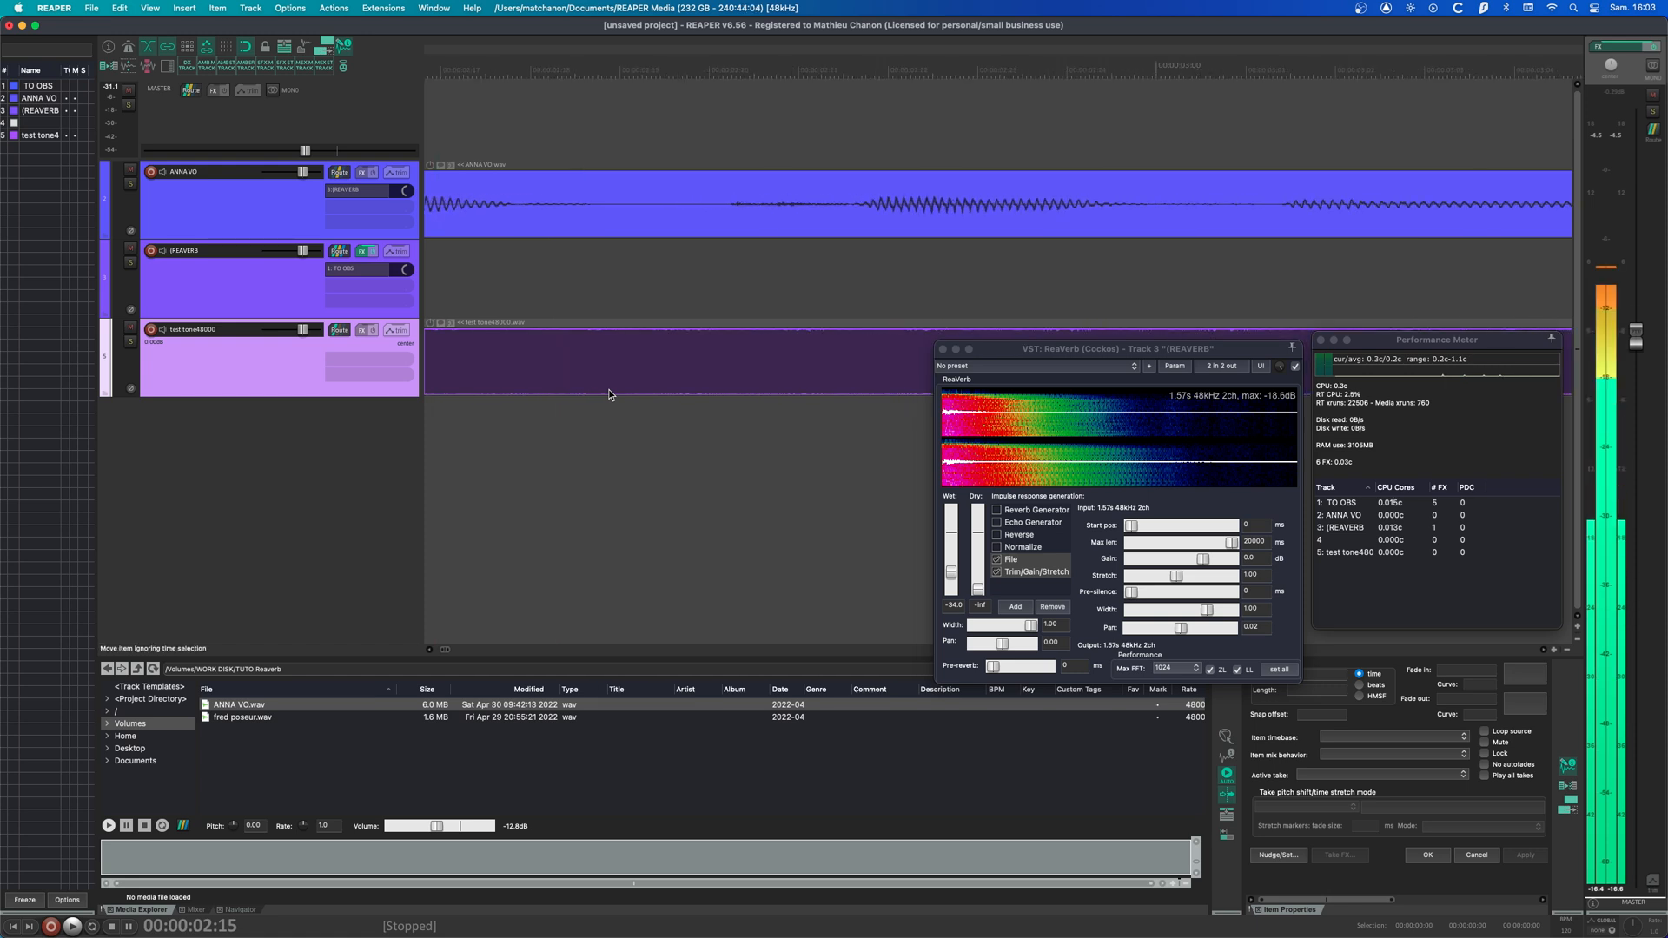
scroll(611, 389, up, 6)
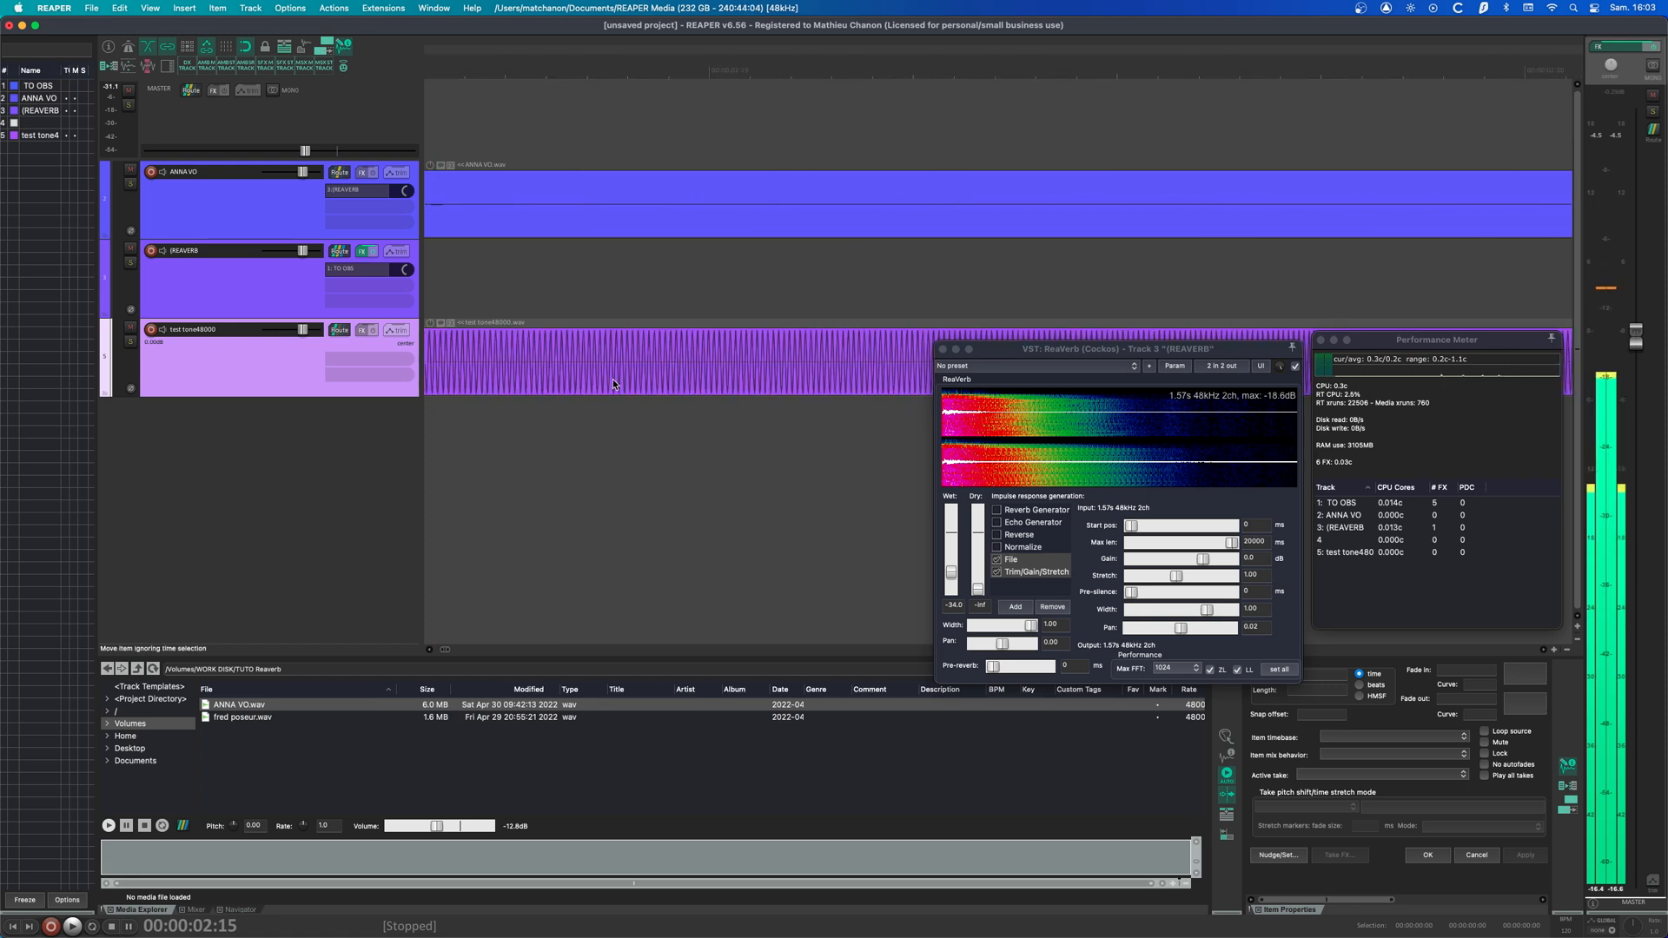
scroll(612, 384, up, 3)
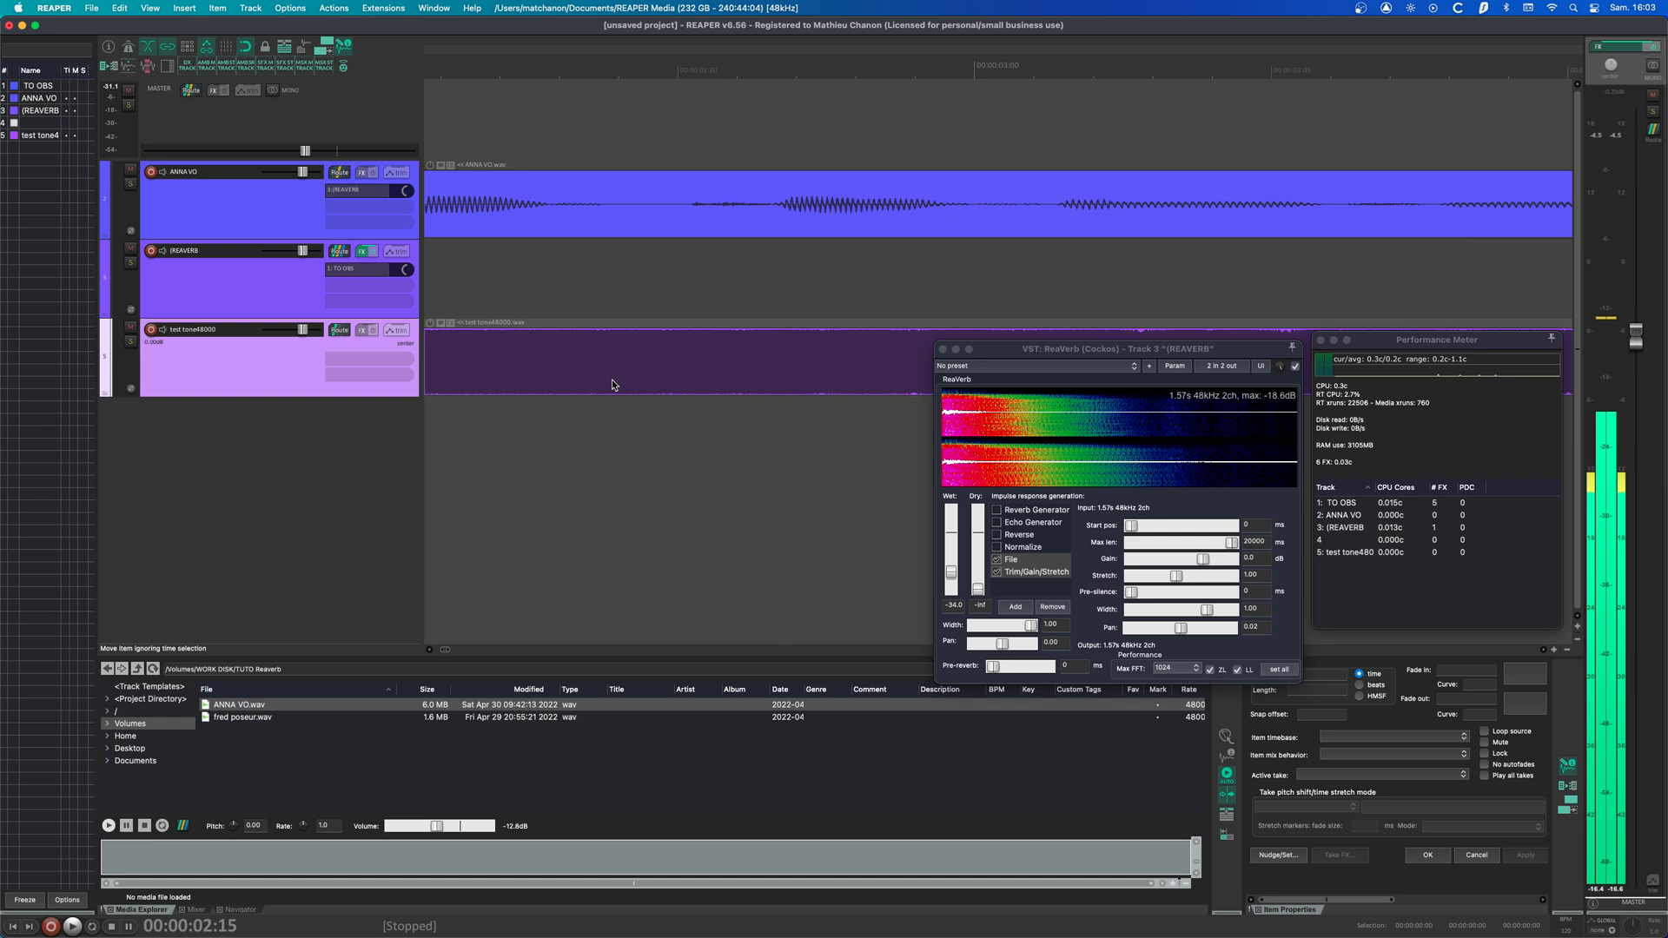
scroll(612, 385, down, 5)
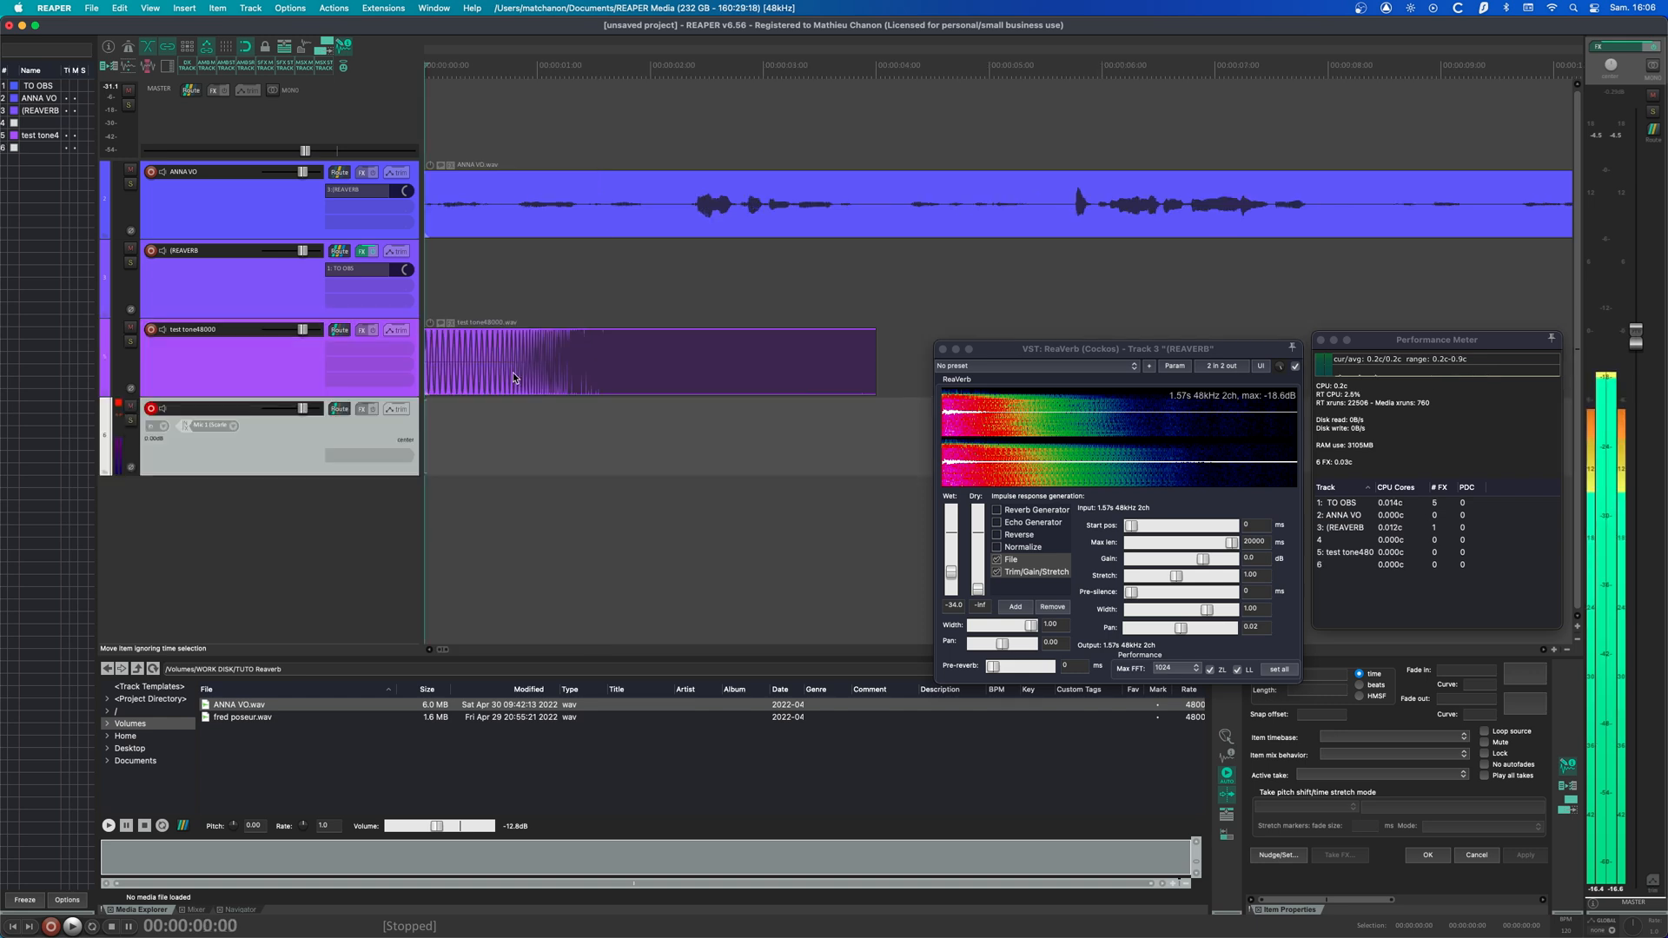
scroll(512, 372, down, 3)
scroll(549, 369, up, 1)
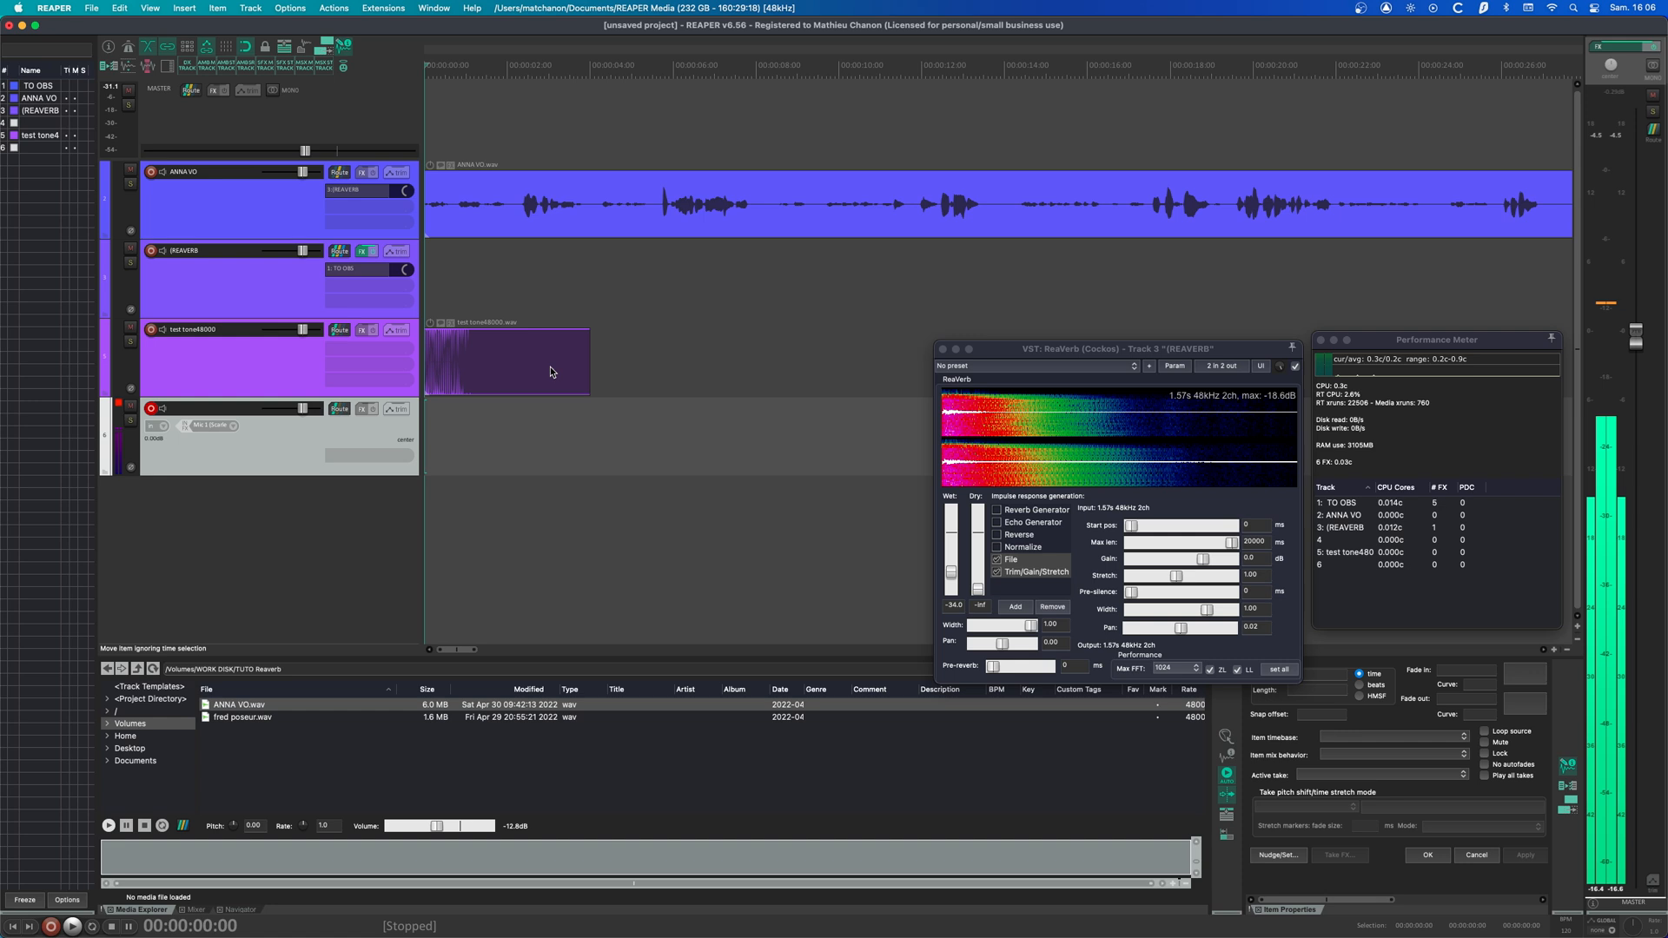
- Solo the test tone48000 track and play the tone with the track volume at about -17.2 dB
drag(302, 330, 278, 331)
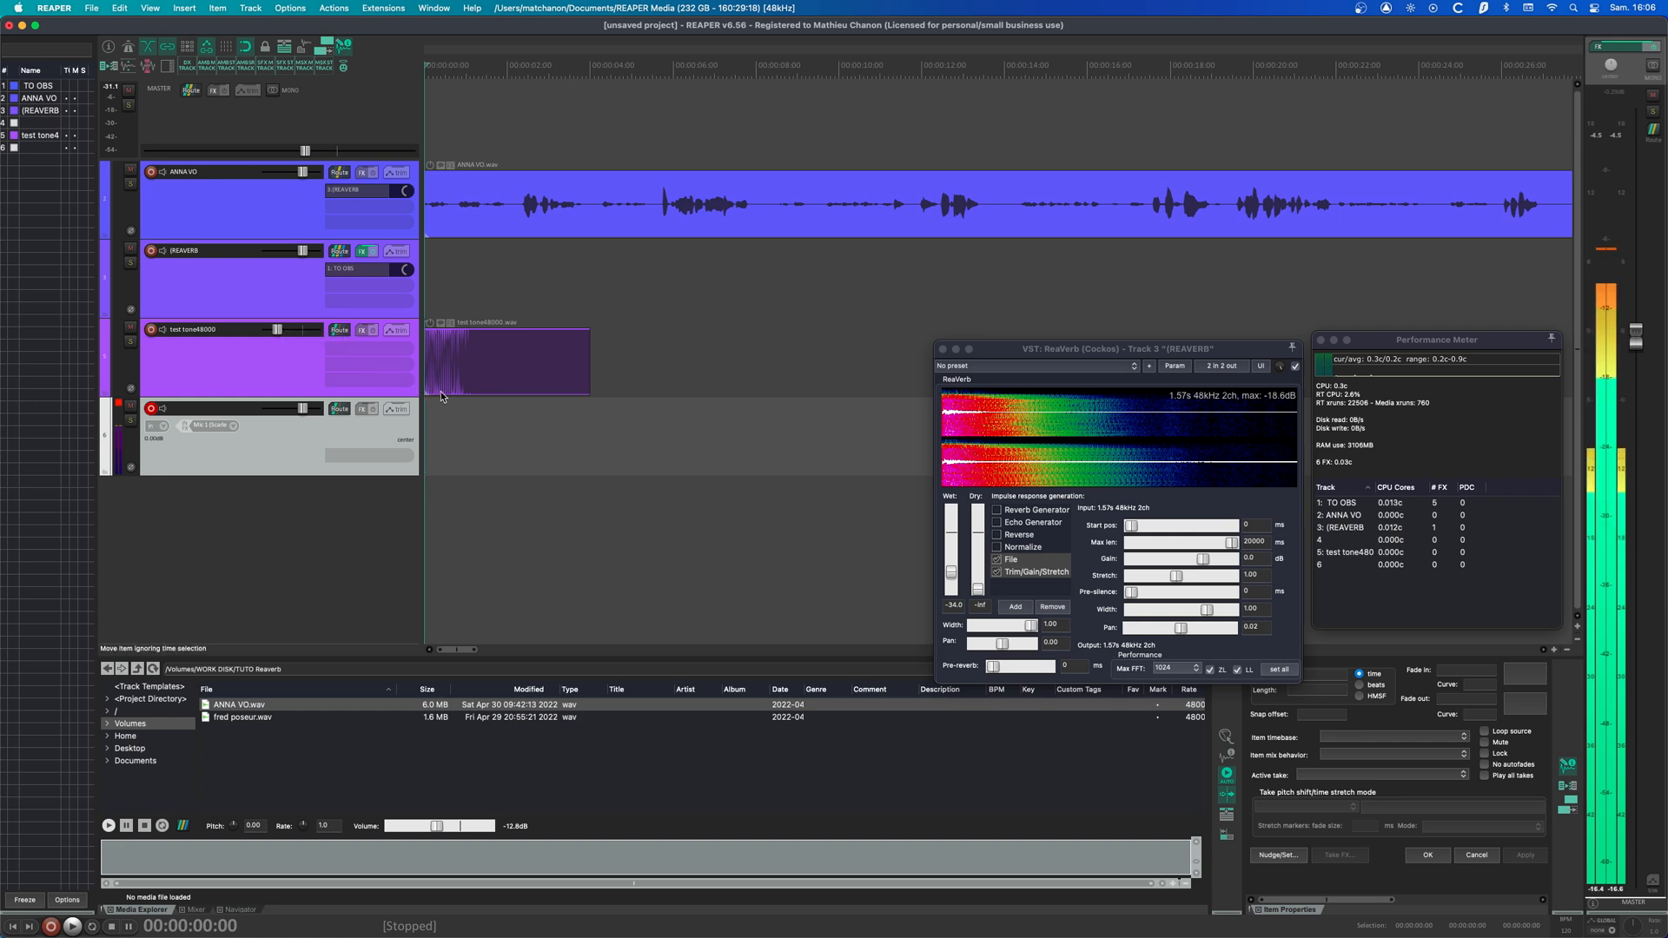
click(130, 341)
key(space)
drag(277, 332, 287, 336)
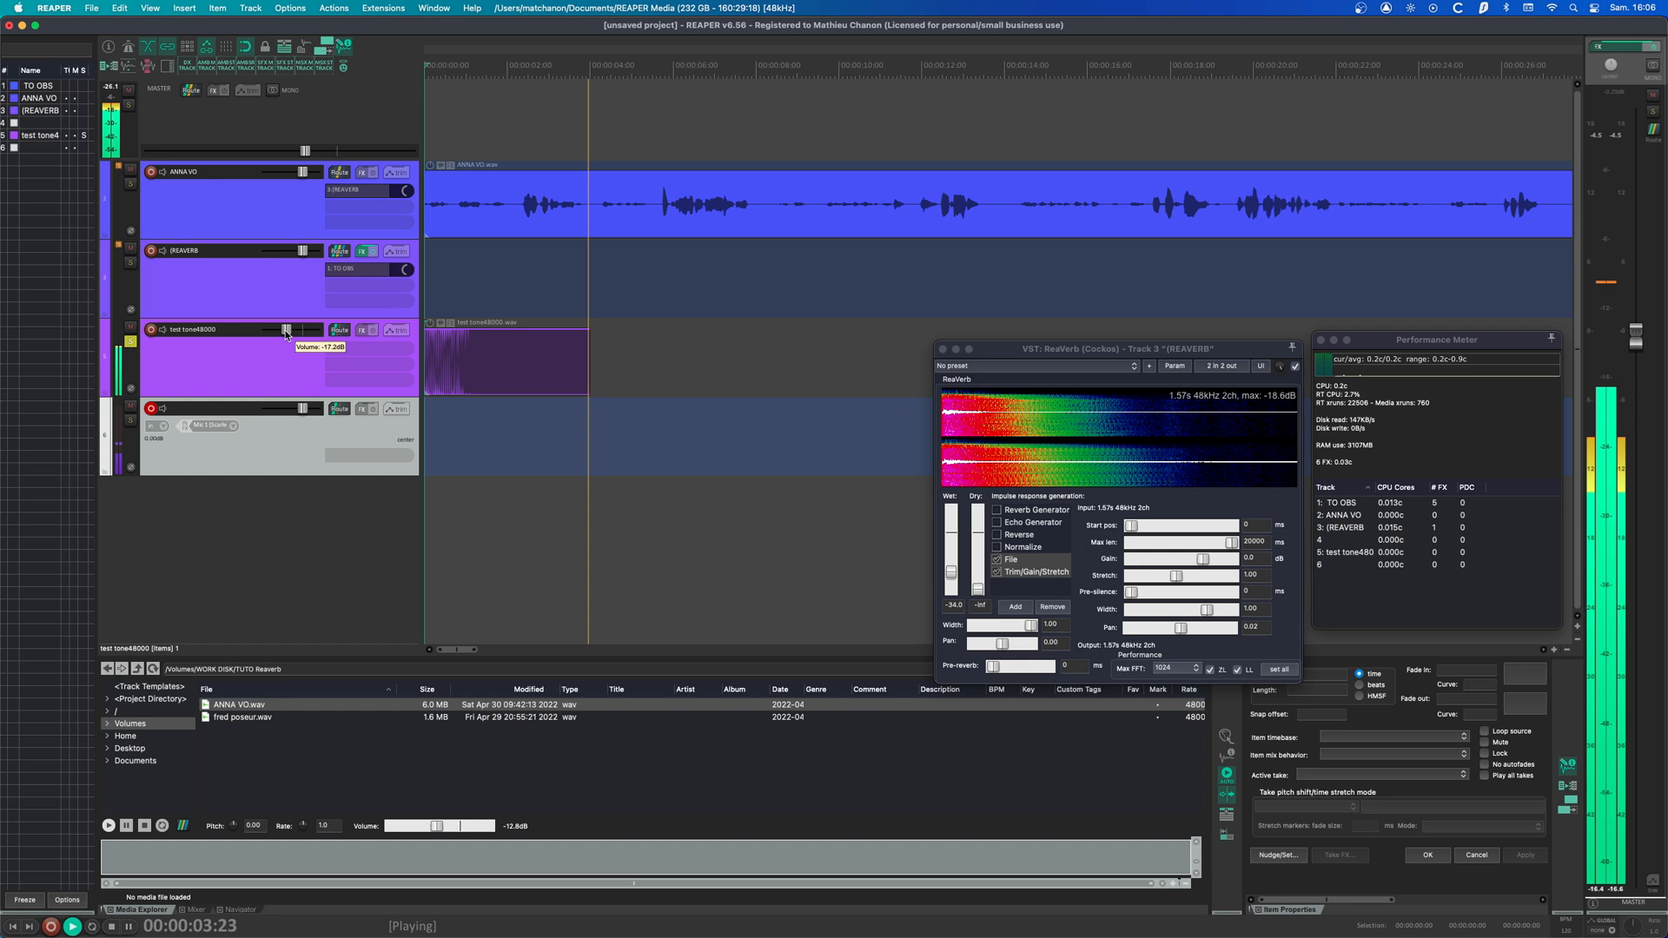
- Add a new track below test tone48000 and set its recording input to mono Mic 1 (Scarlett 6i6 US)
key(space)
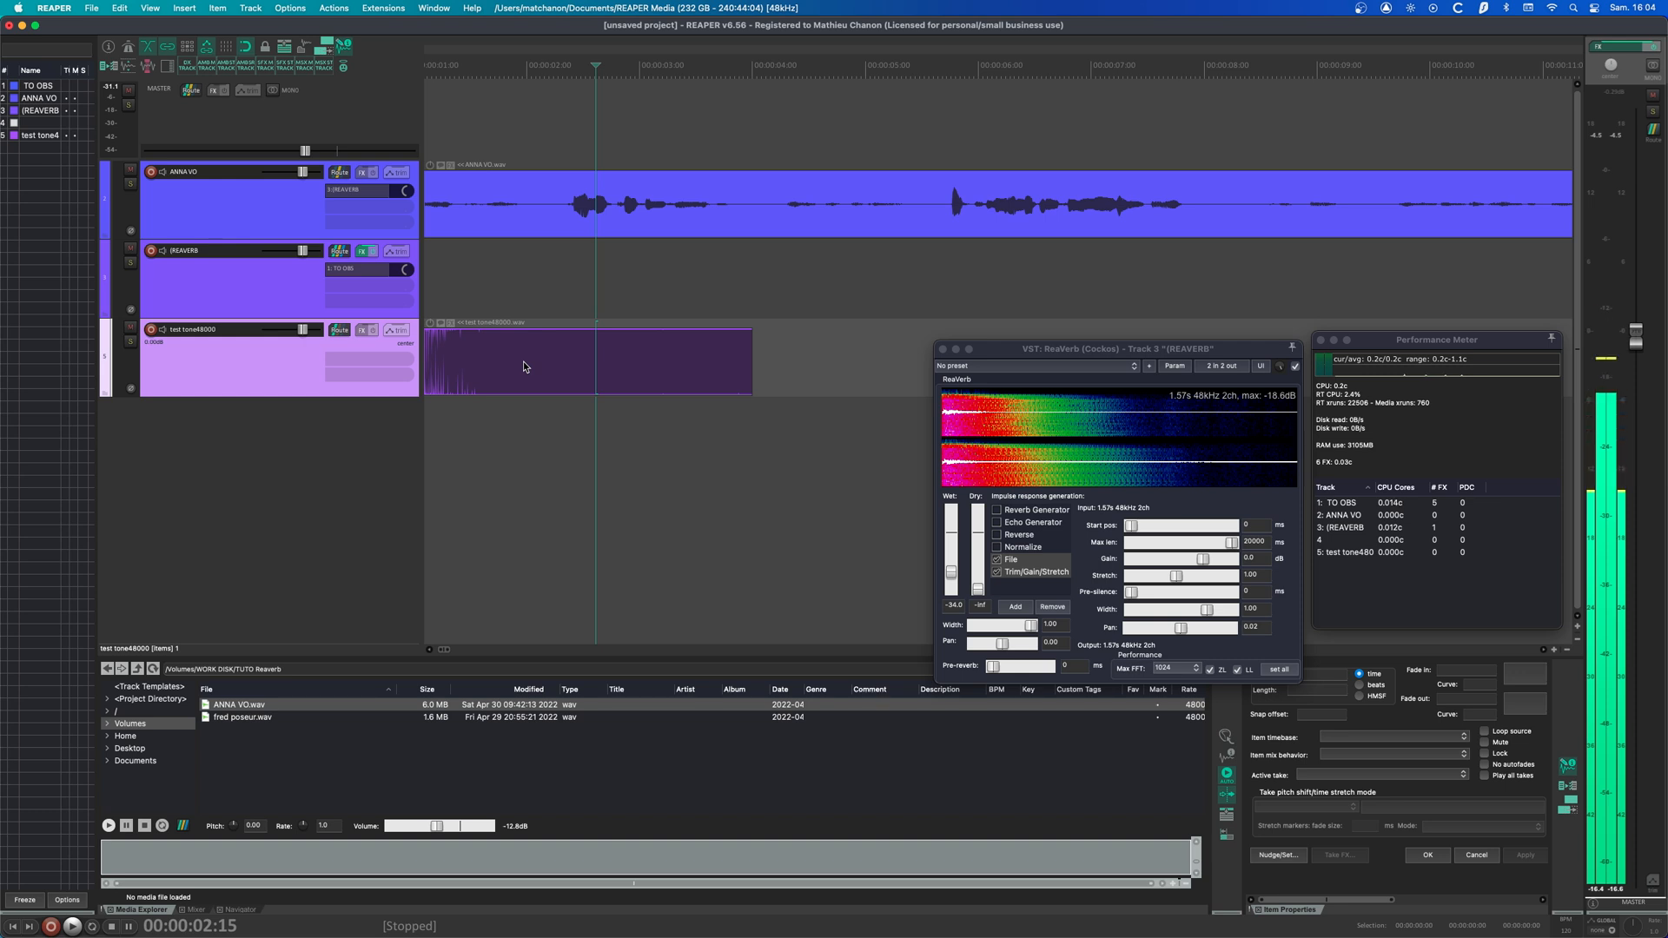
double_click(329, 448)
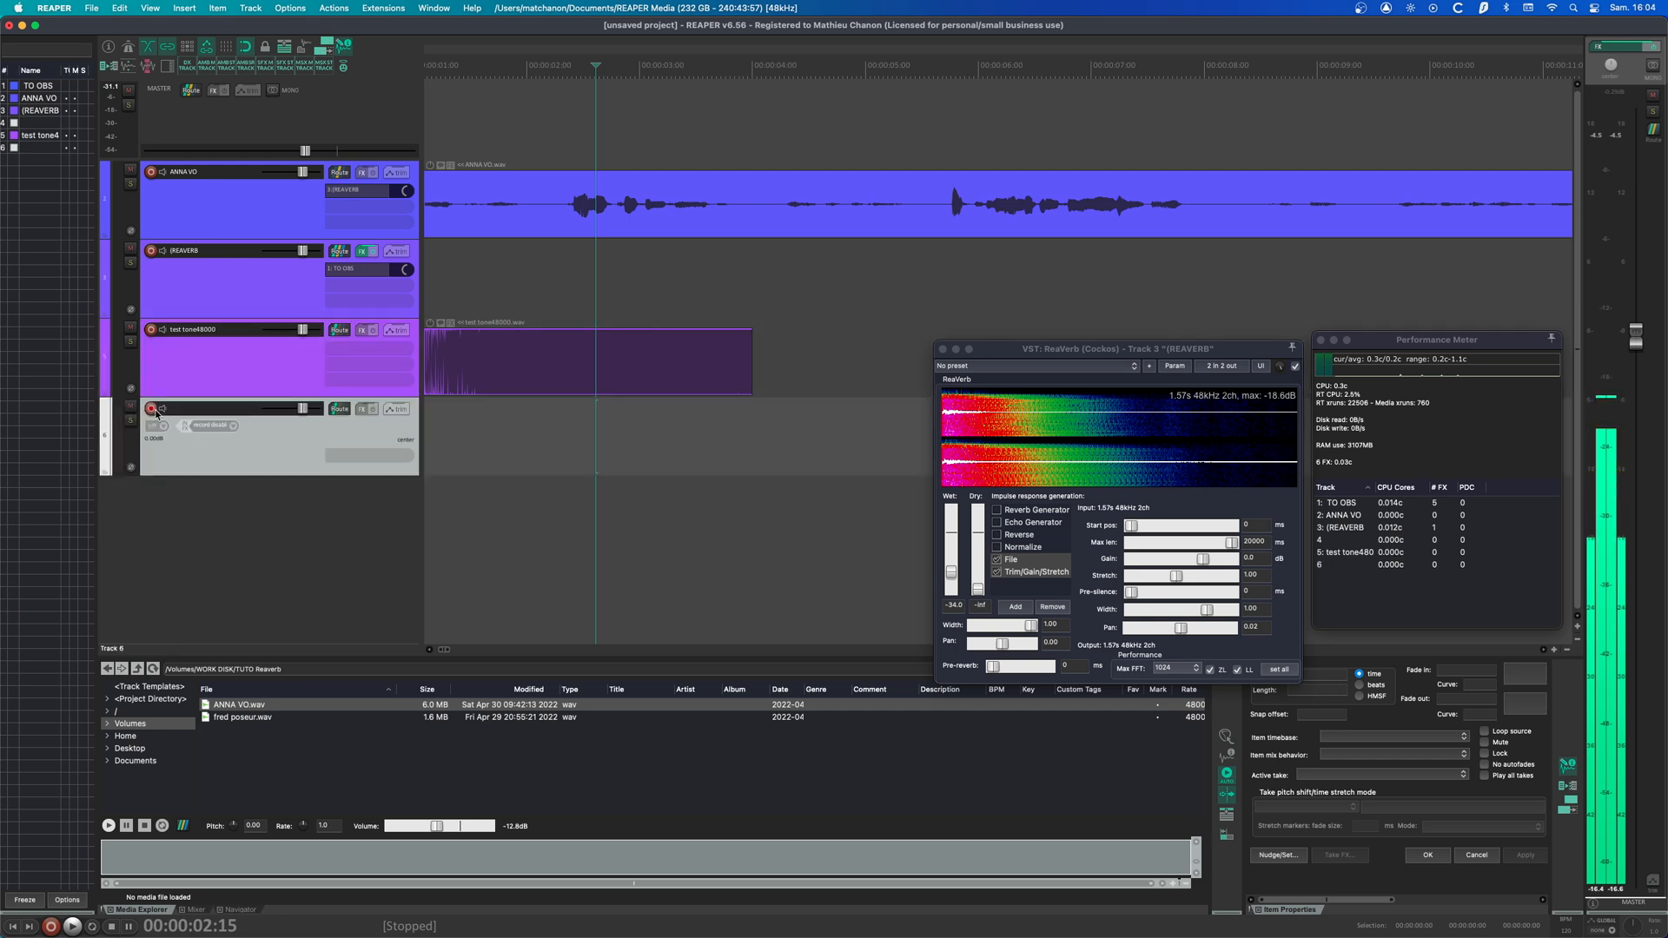
click(224, 428)
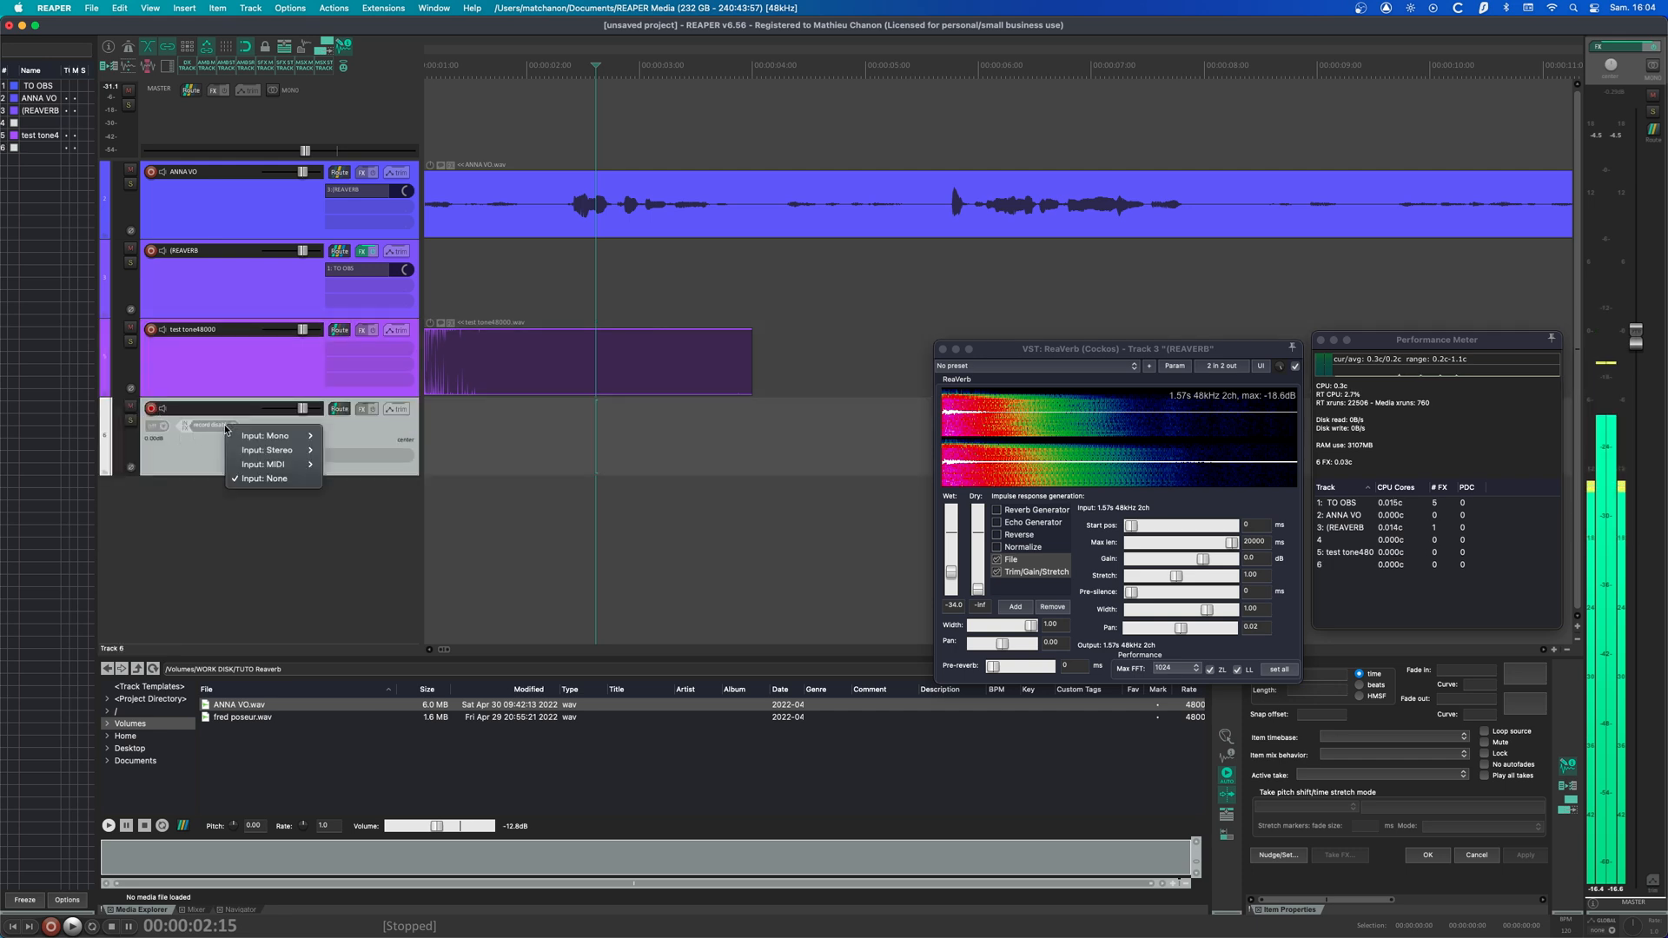
mouse_move(265, 436)
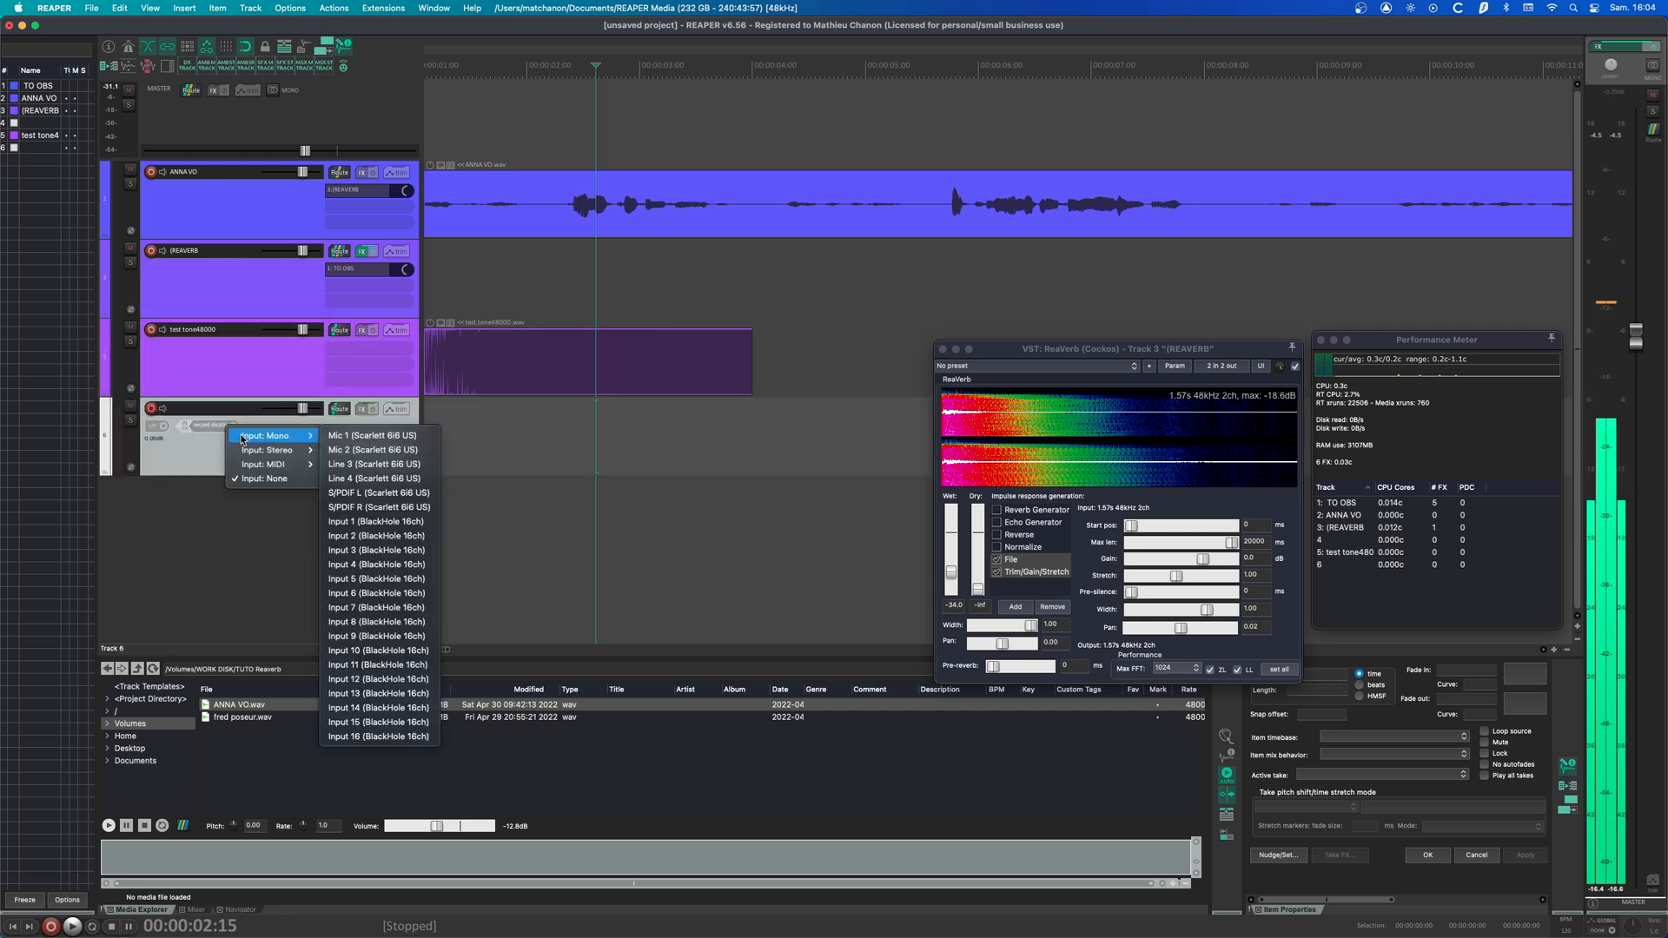
click(352, 437)
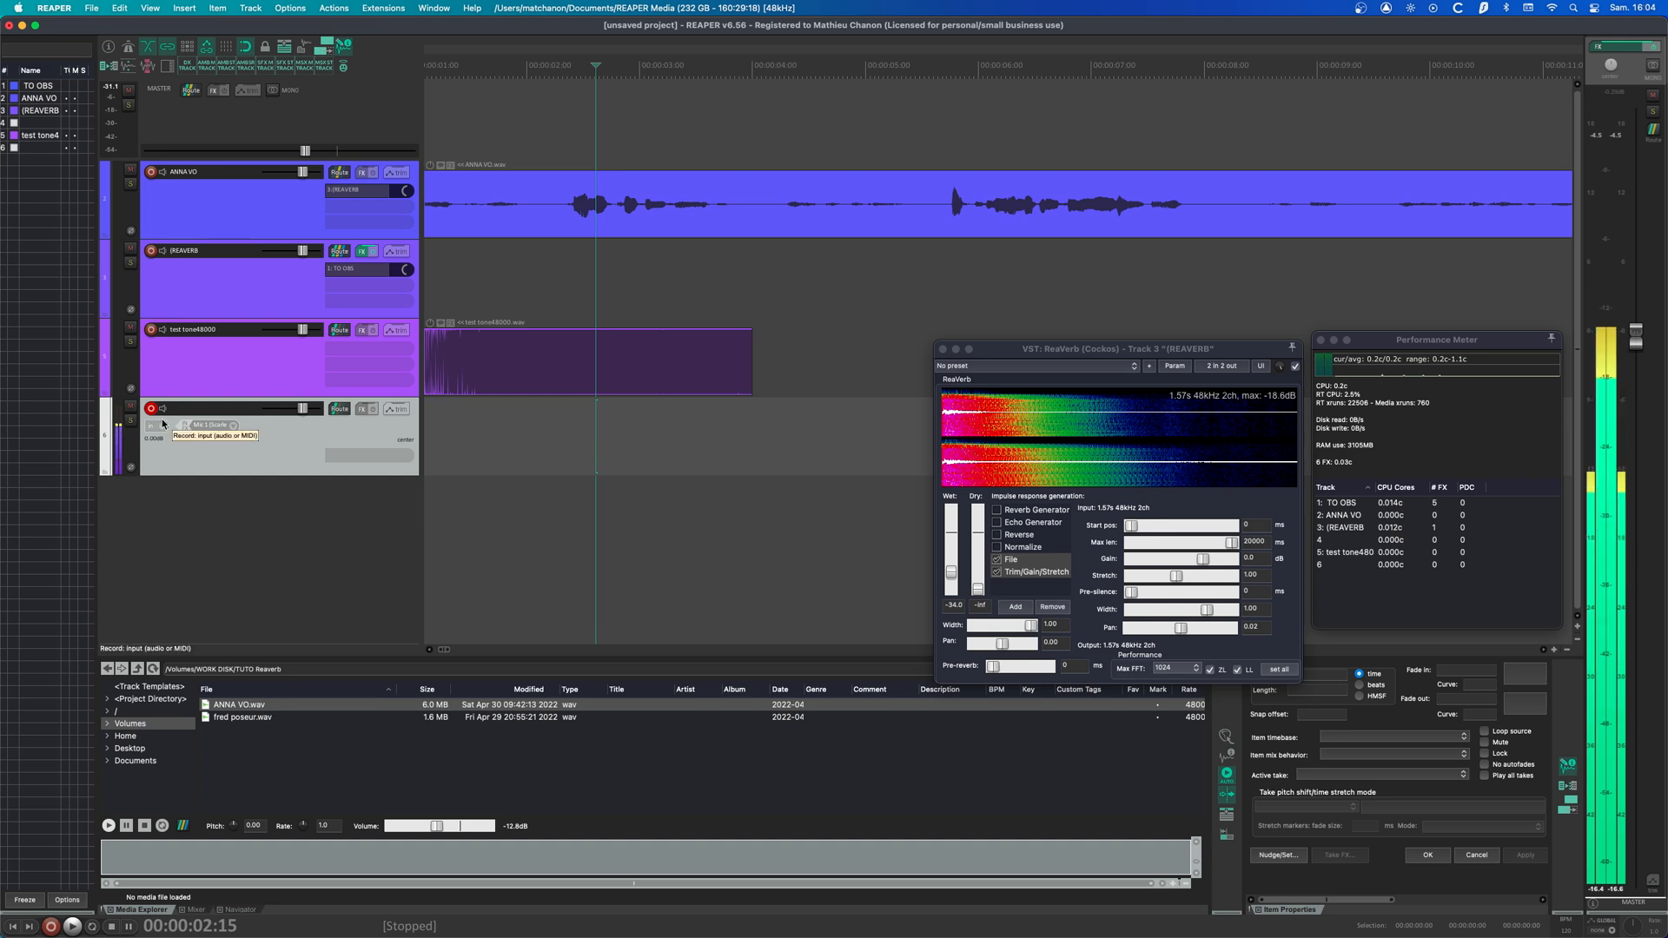
- Route the test tone48000 track to the mono hardware output 5.1 C and record the tone from the start on the microphone track
key(Home)
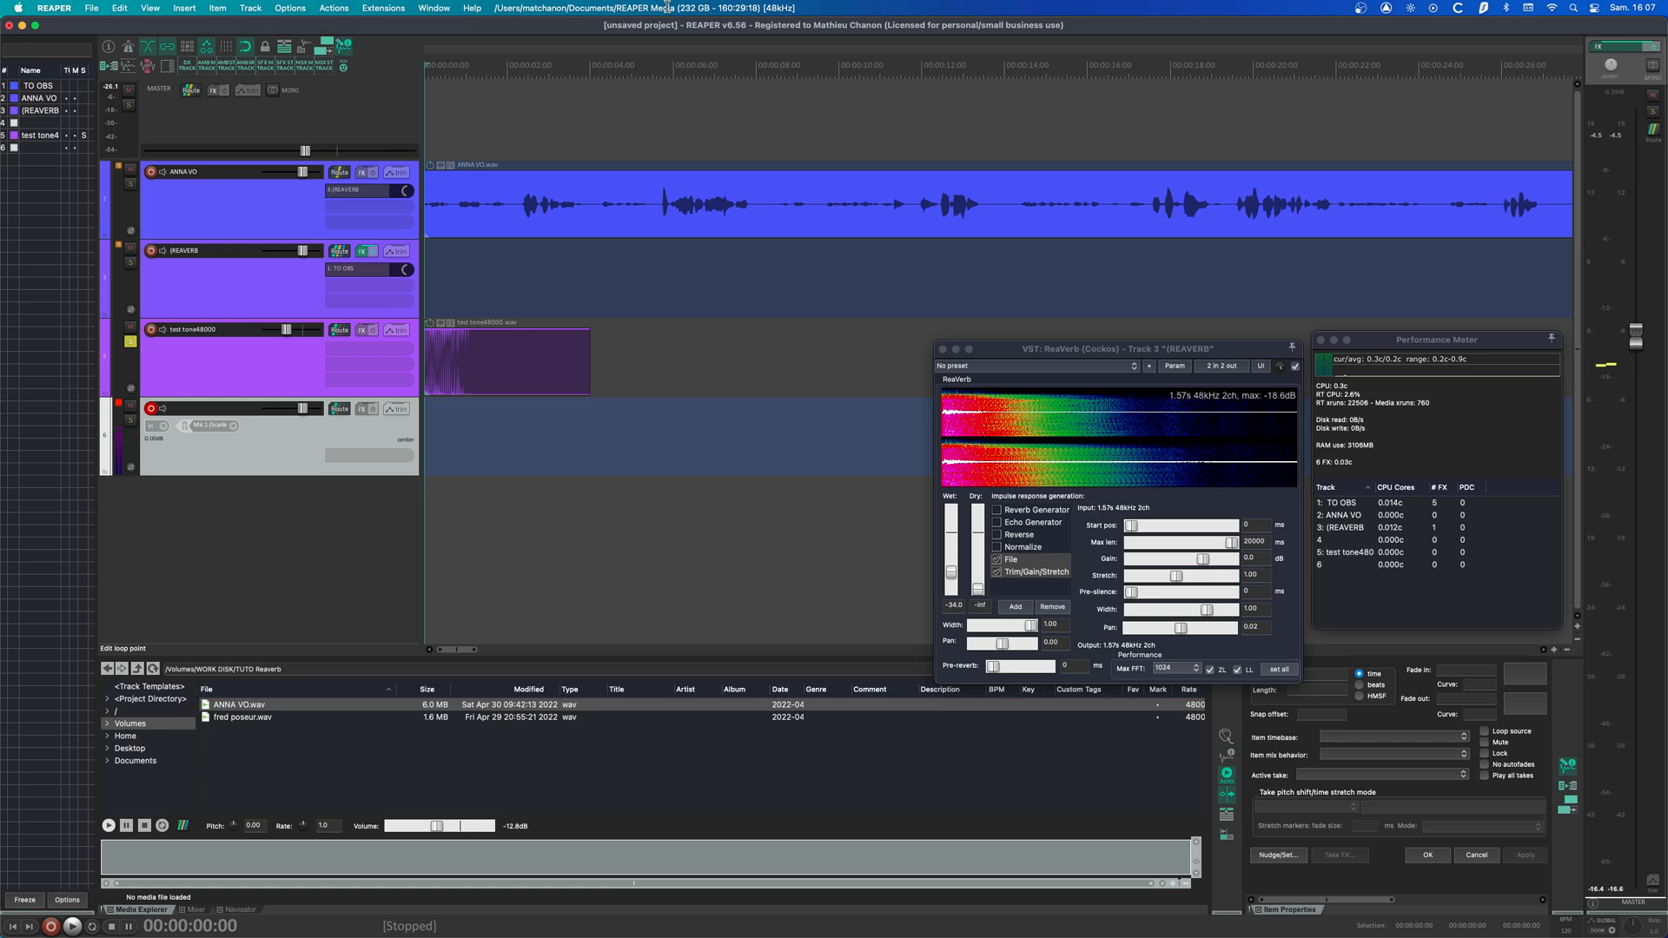
click(338, 332)
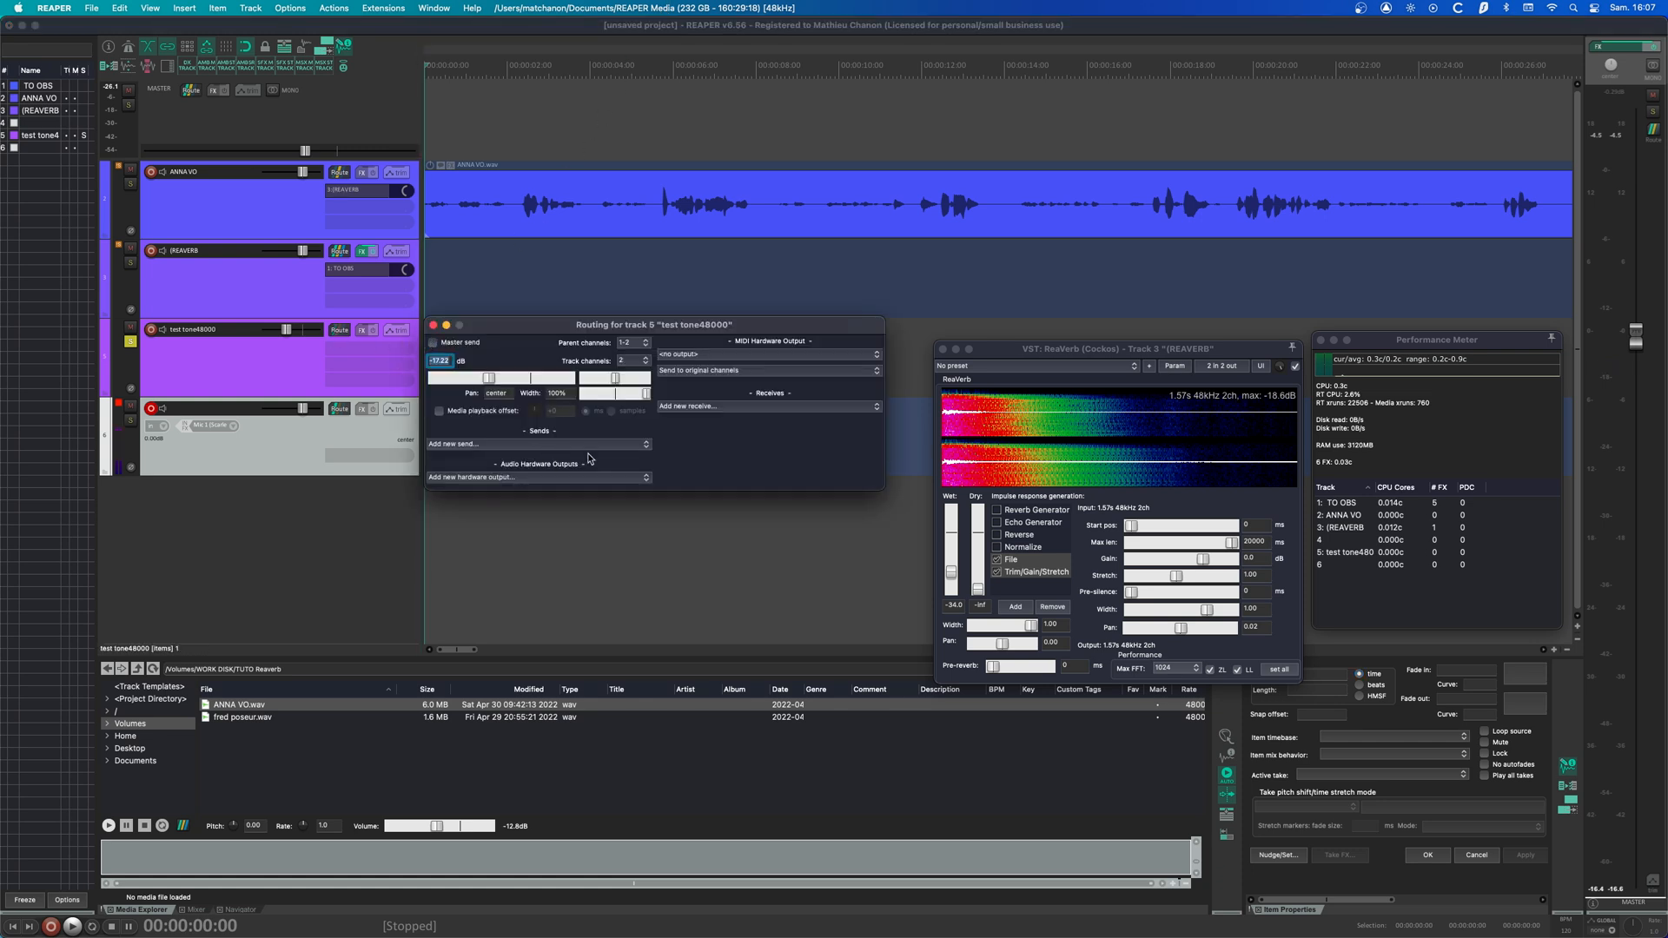
click(545, 478)
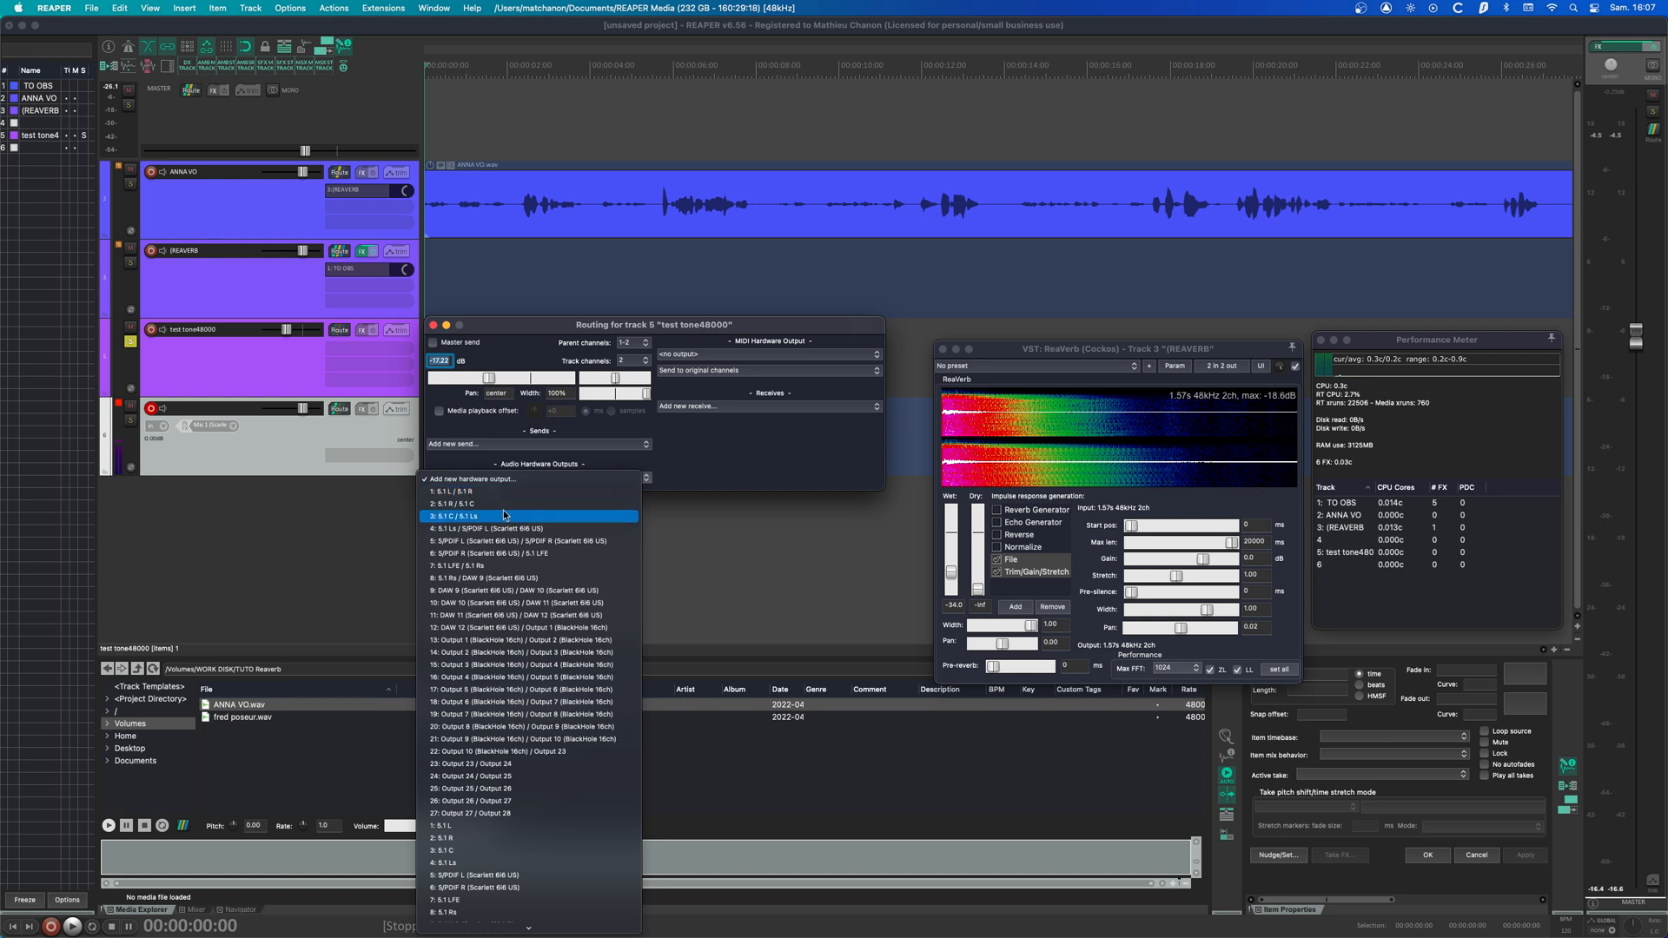
click(460, 850)
drag(1069, 351, 864, 297)
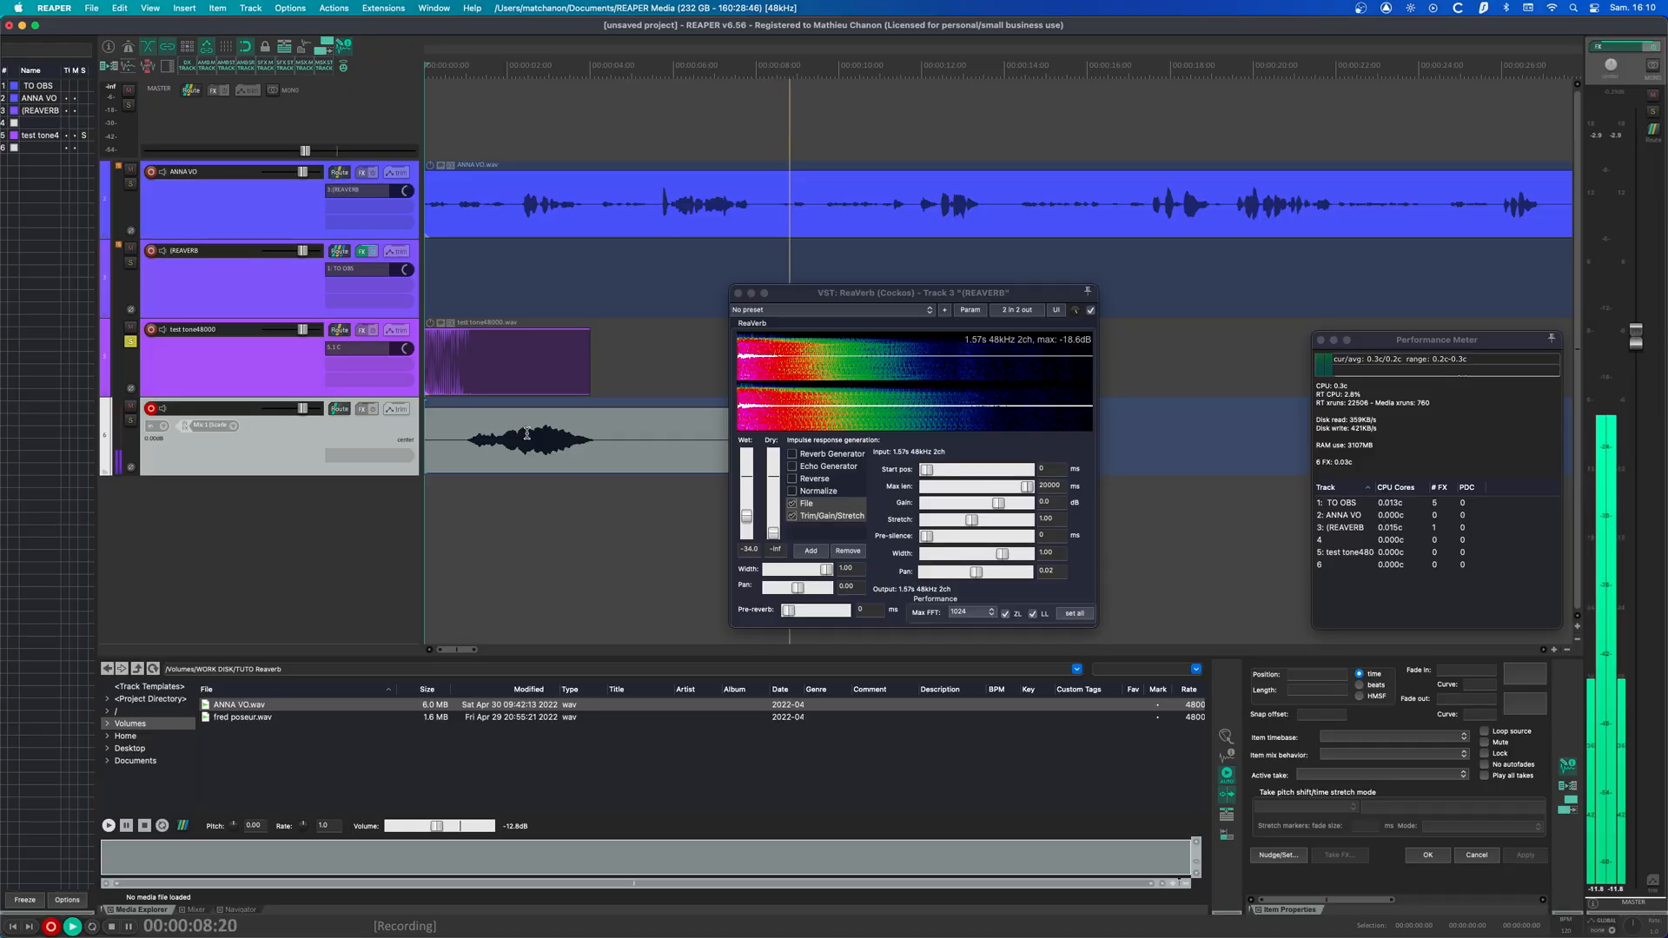
click(527, 434)
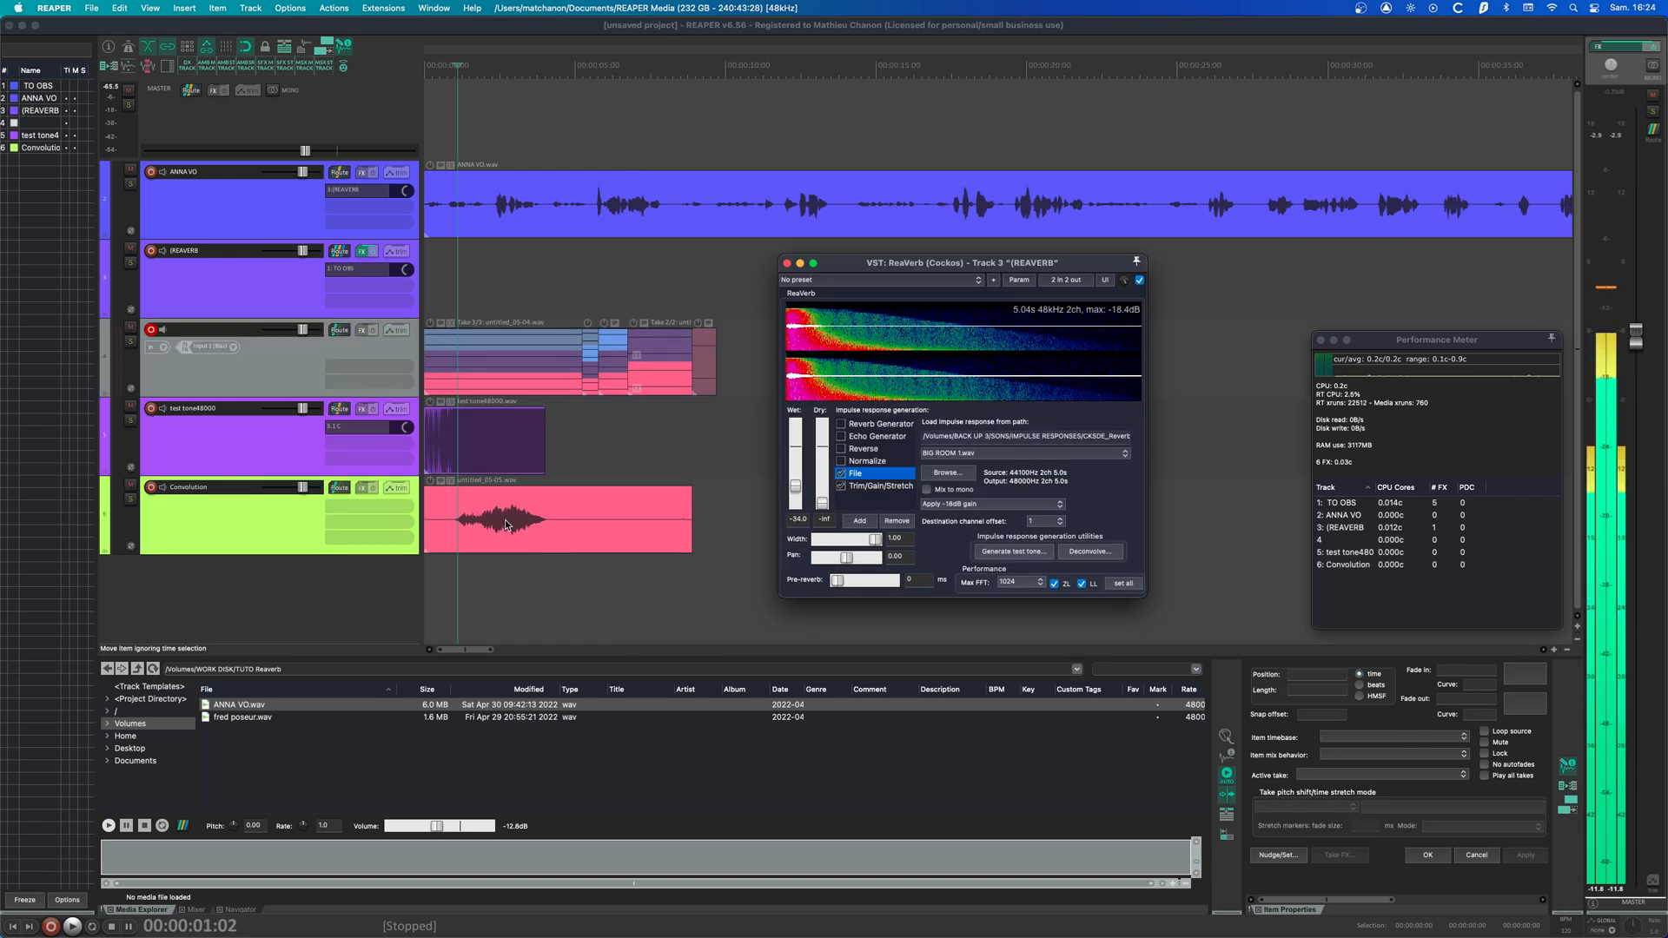
- Normalize the recorded sweep item on the Convolution track
right_click(506, 524)
mouse_move(608, 530)
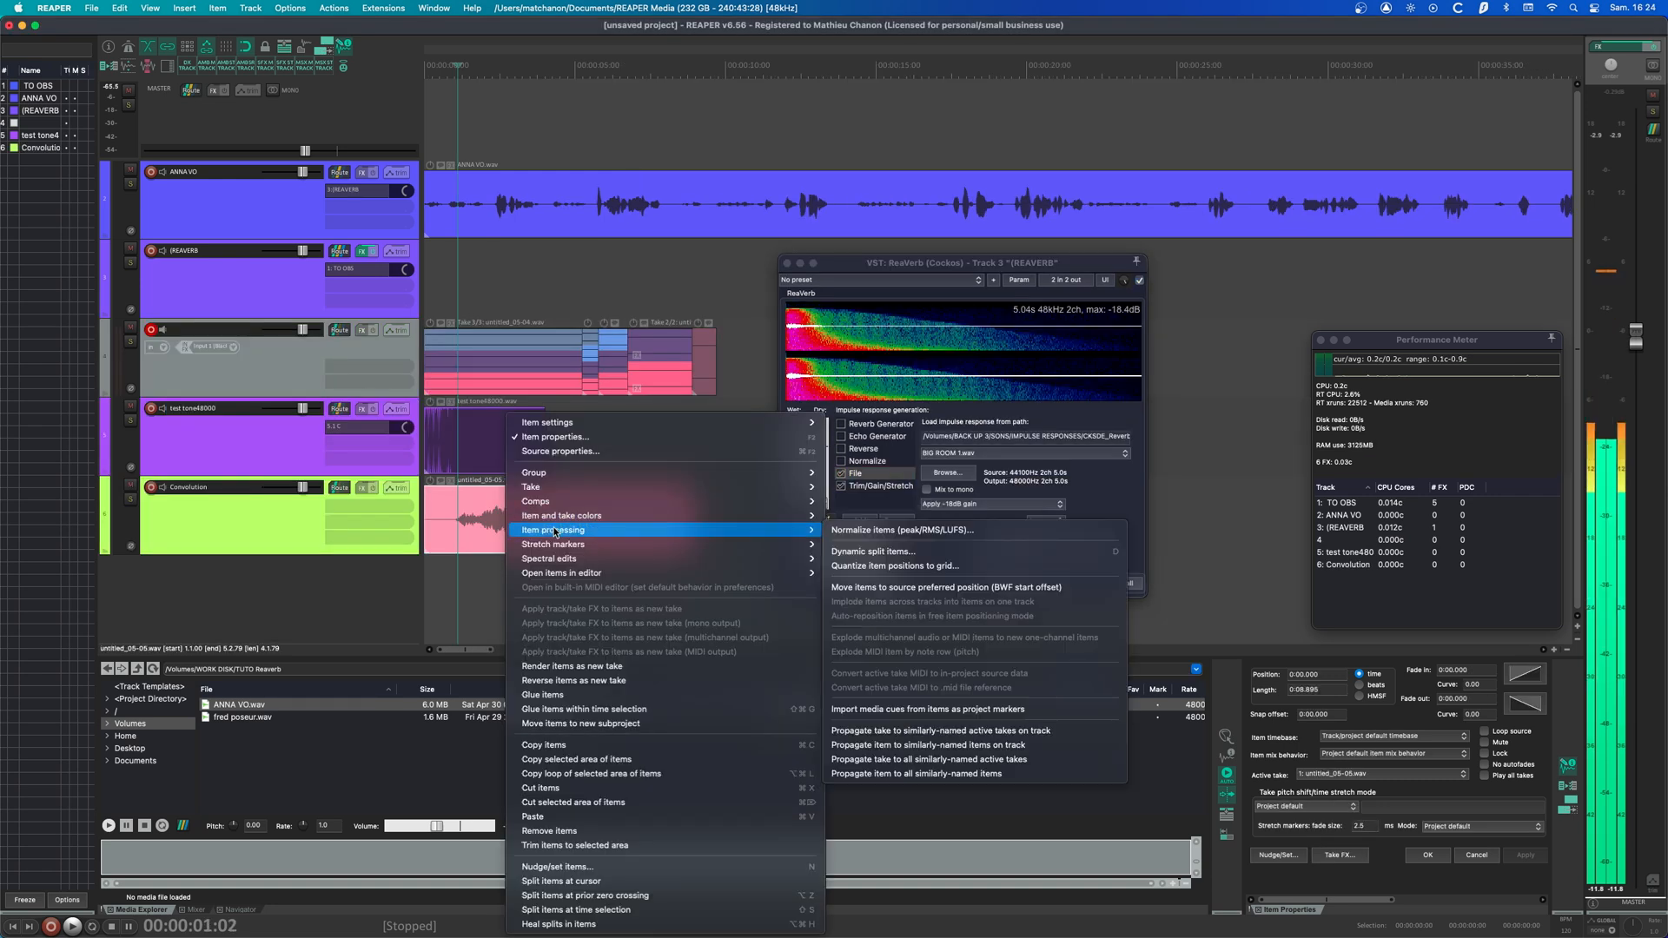
click(883, 530)
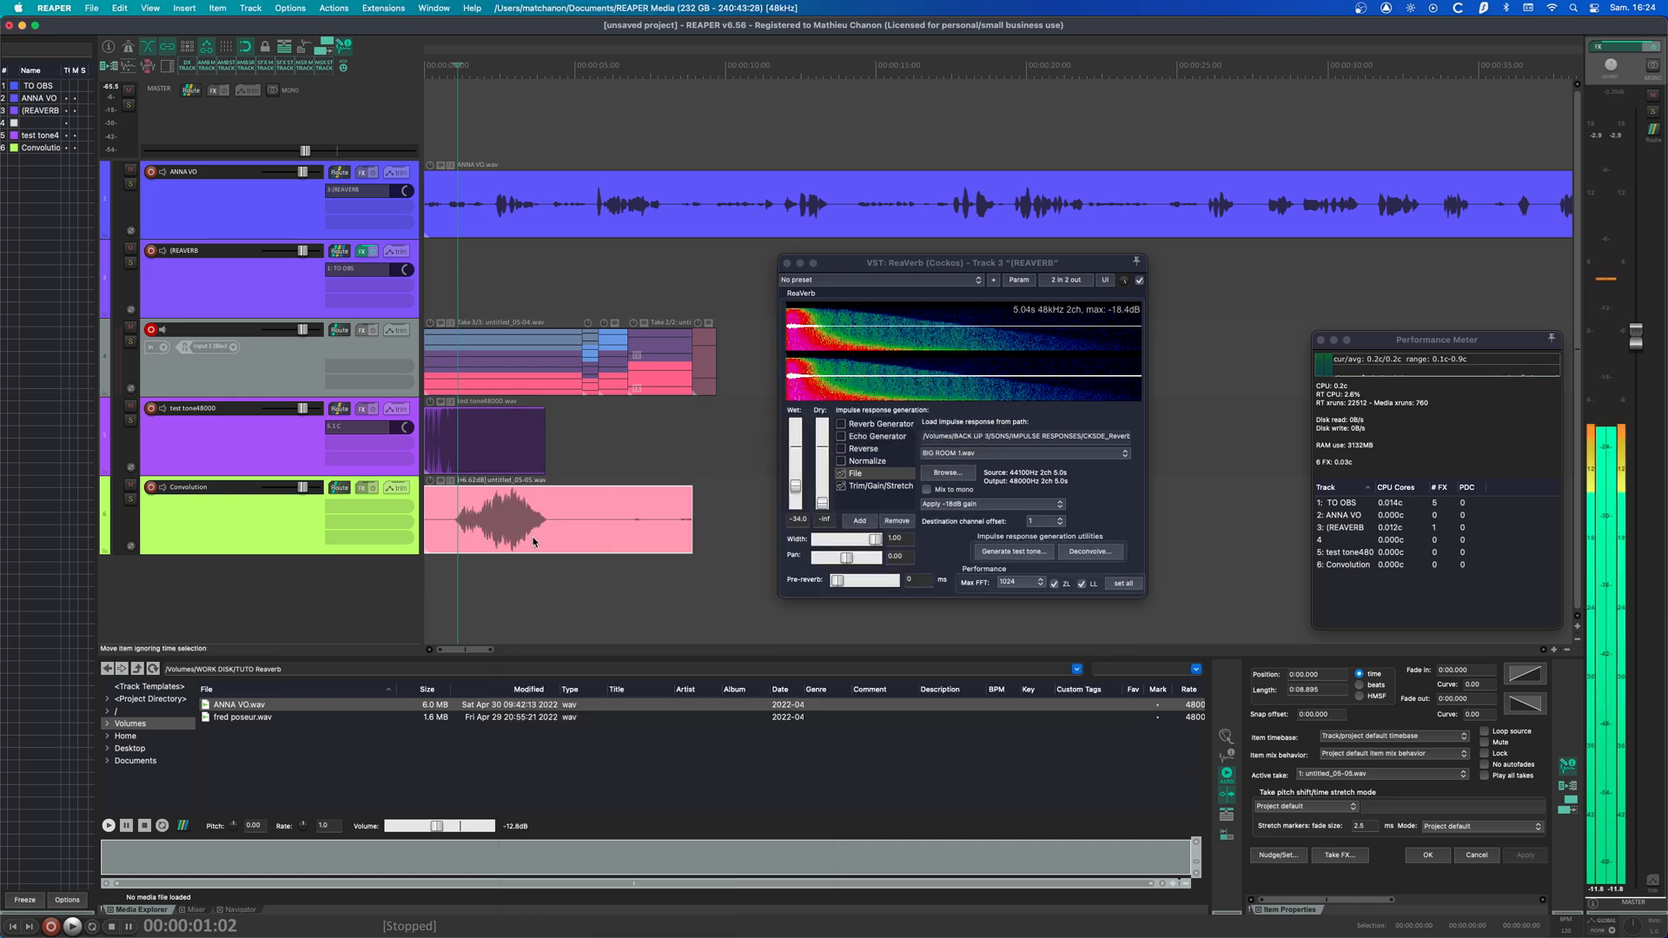
- Solo the Convolution track and trim the end of its recording to a length of about 6.92 s
click(633, 521)
key(space)
click(131, 499)
drag(691, 528, 620, 497)
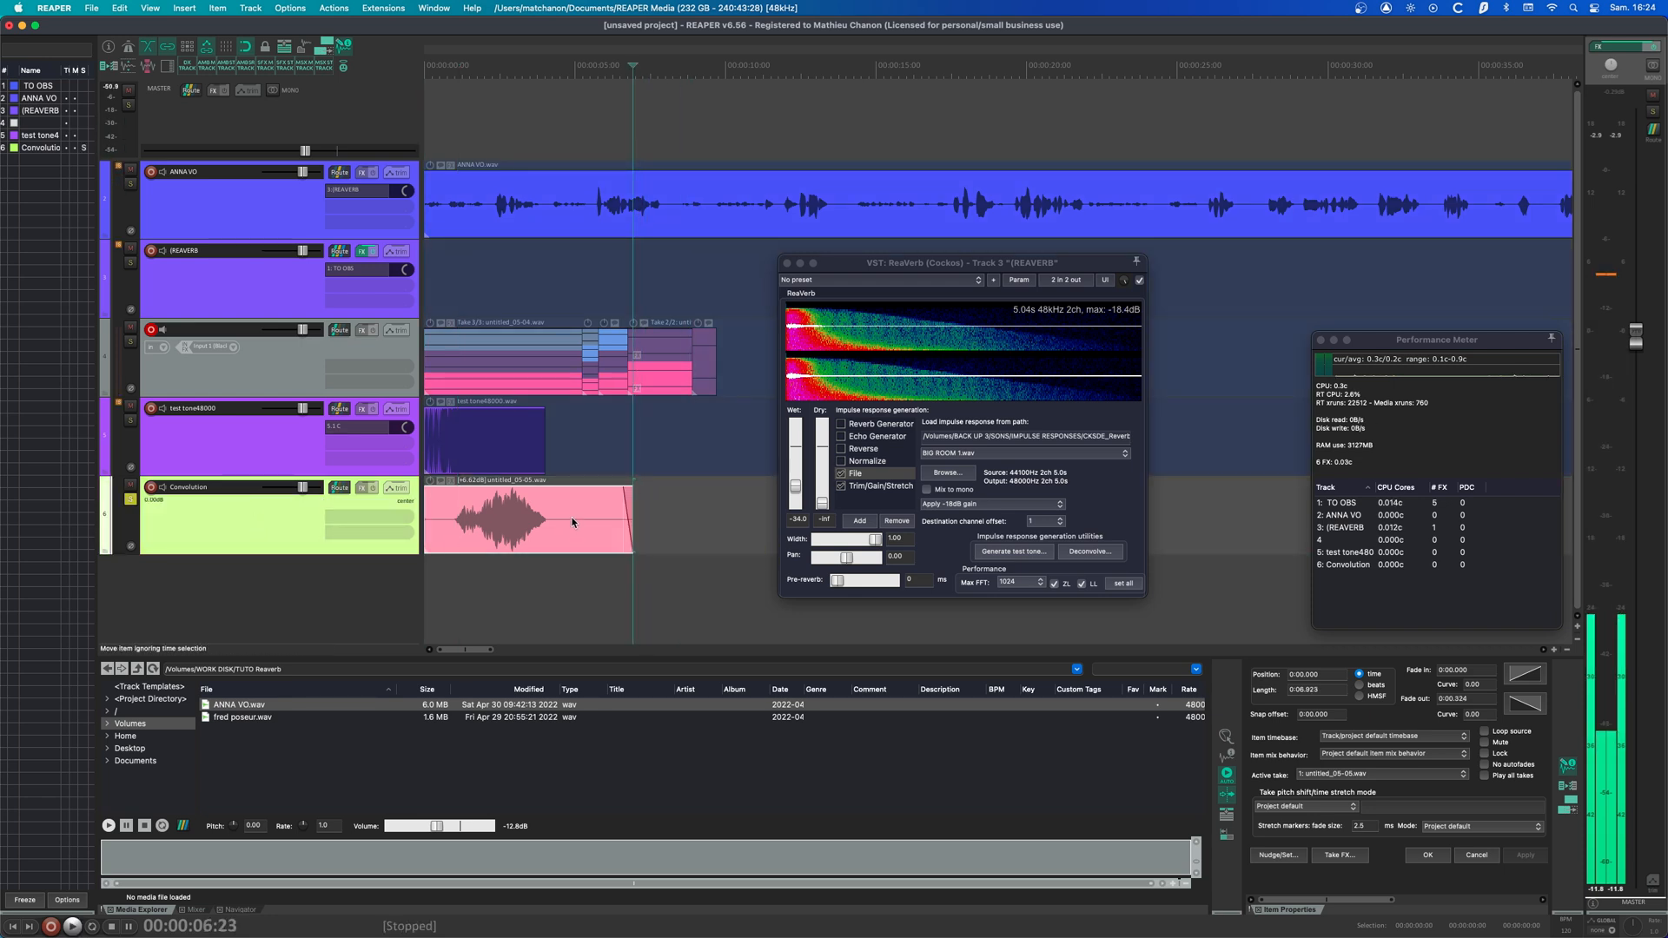
- Render the selected item as My living room convo in the IR mat chat folder, as a 48000 Hz mono 24-bit WAV
click(91, 8)
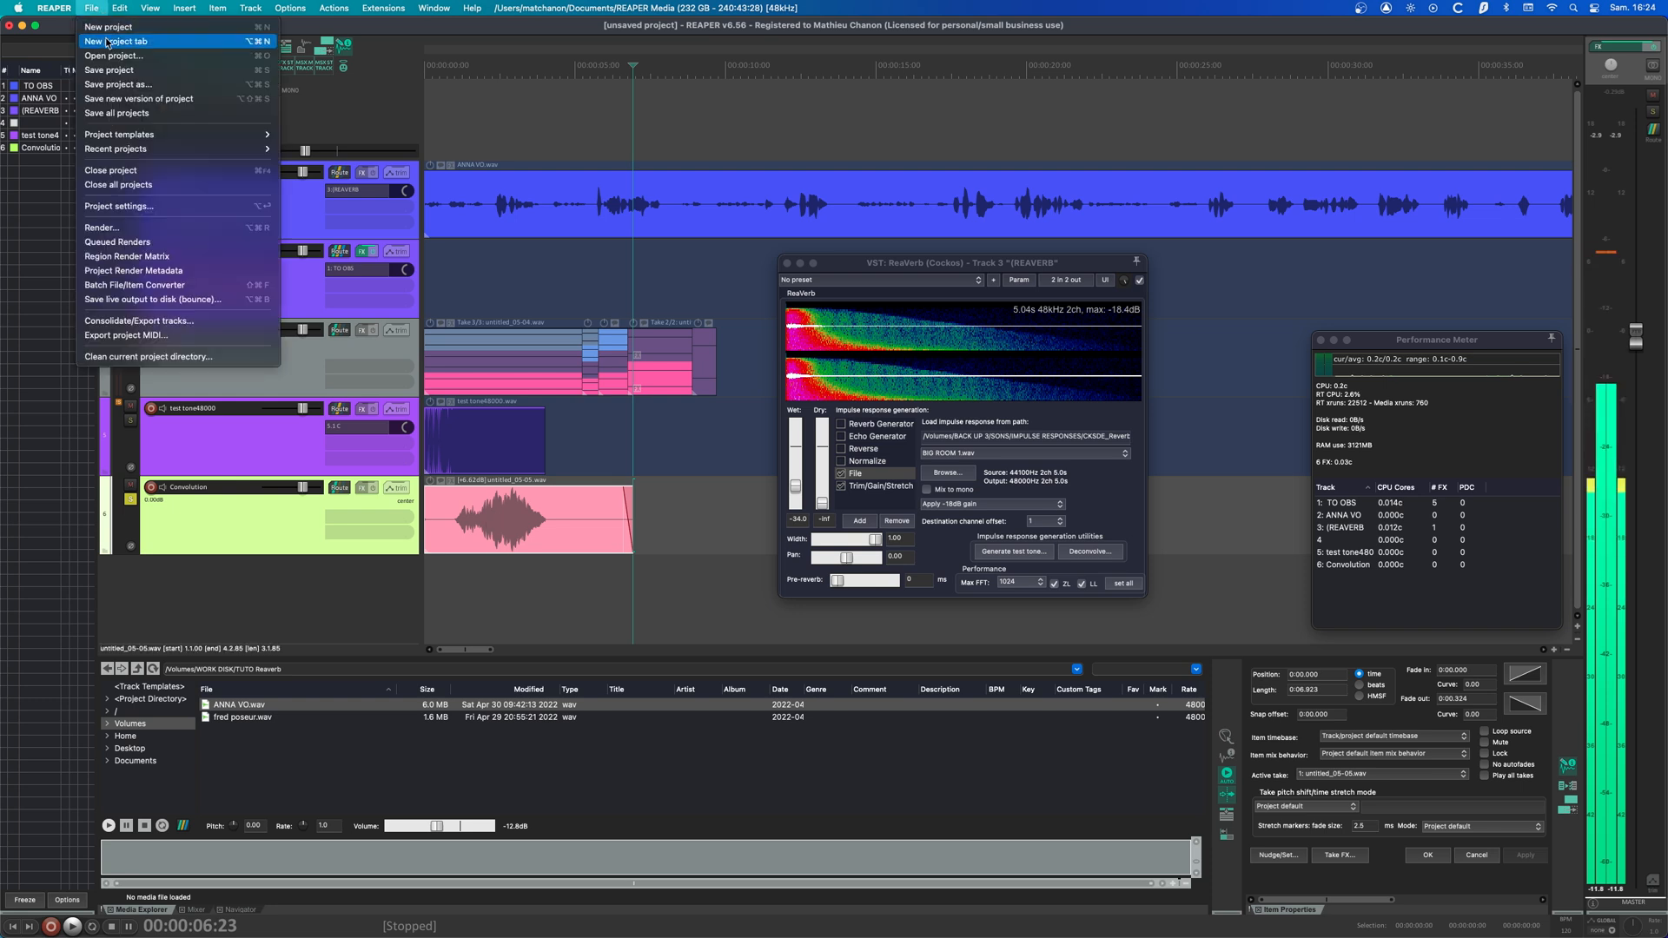
click(122, 227)
triple_click(679, 235)
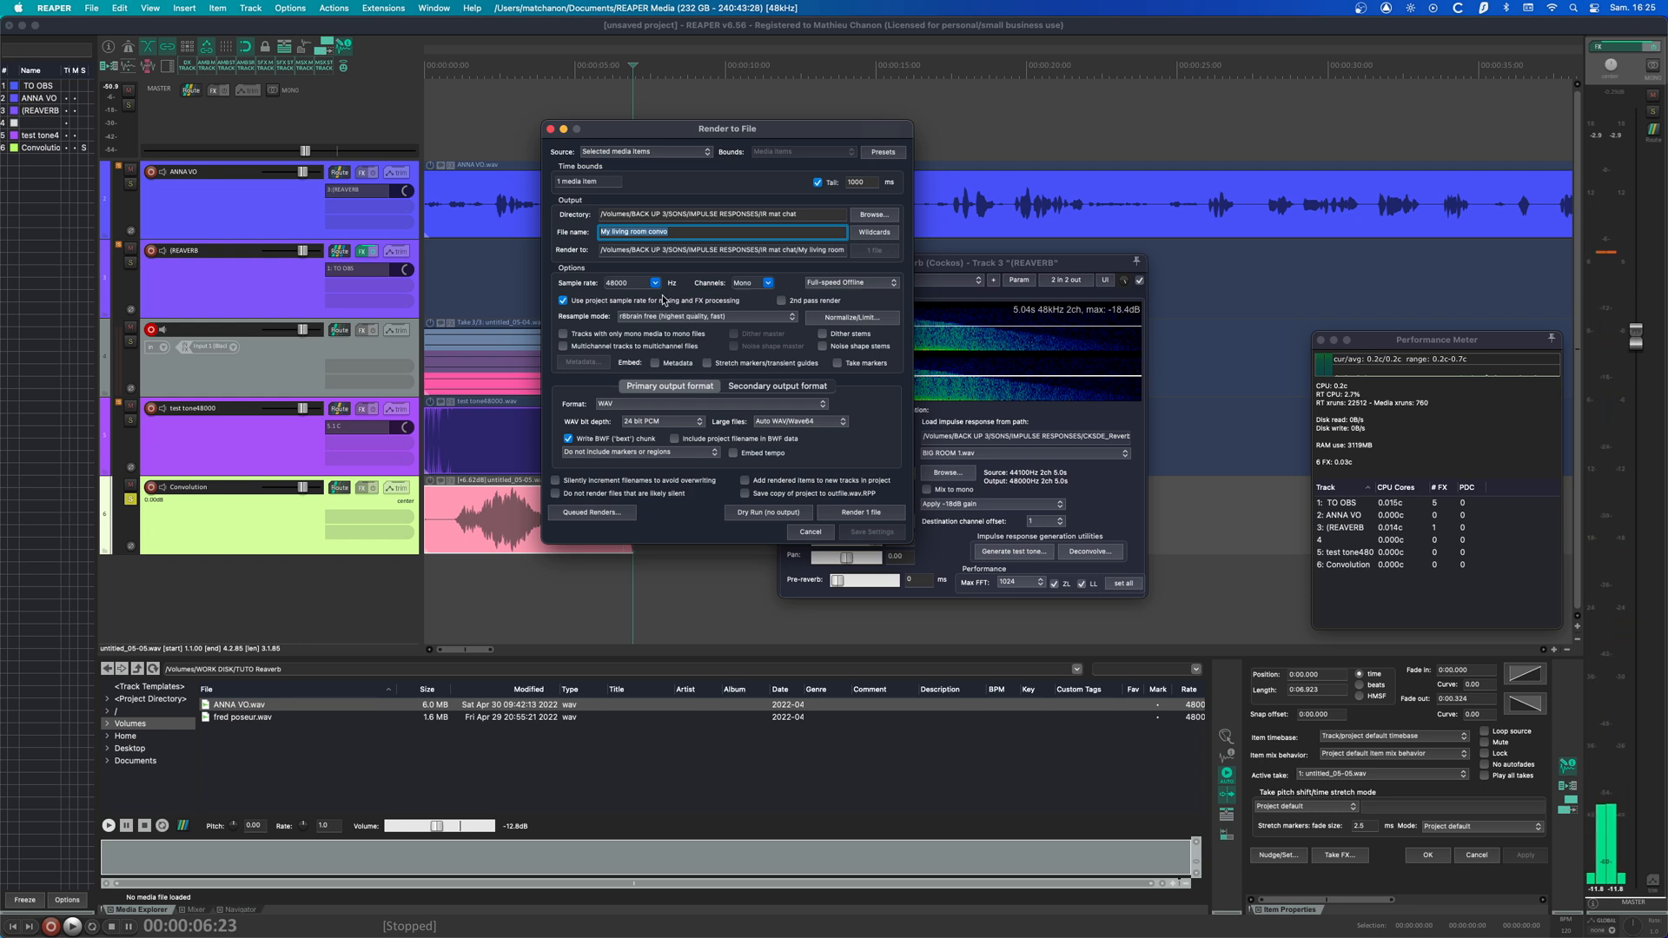
click(852, 520)
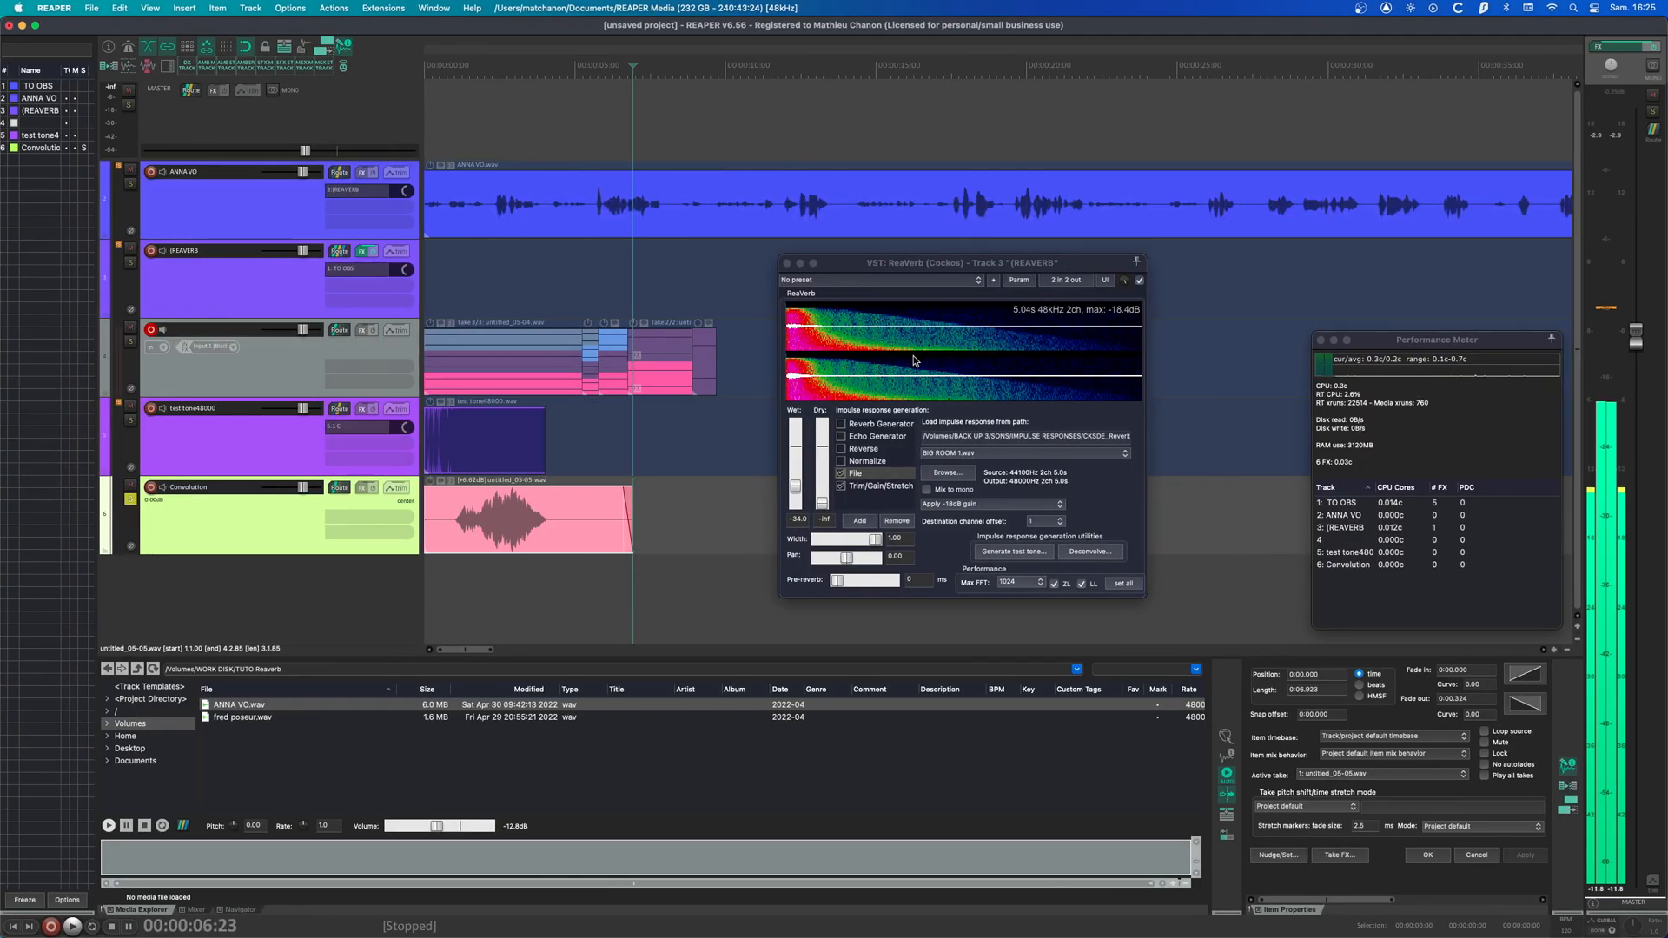
- Deconvolve My living room convo.wav with test tone48000.wav in ReaVerb and save the 24-bit result as my living room IR 48000 .wav
click(1081, 553)
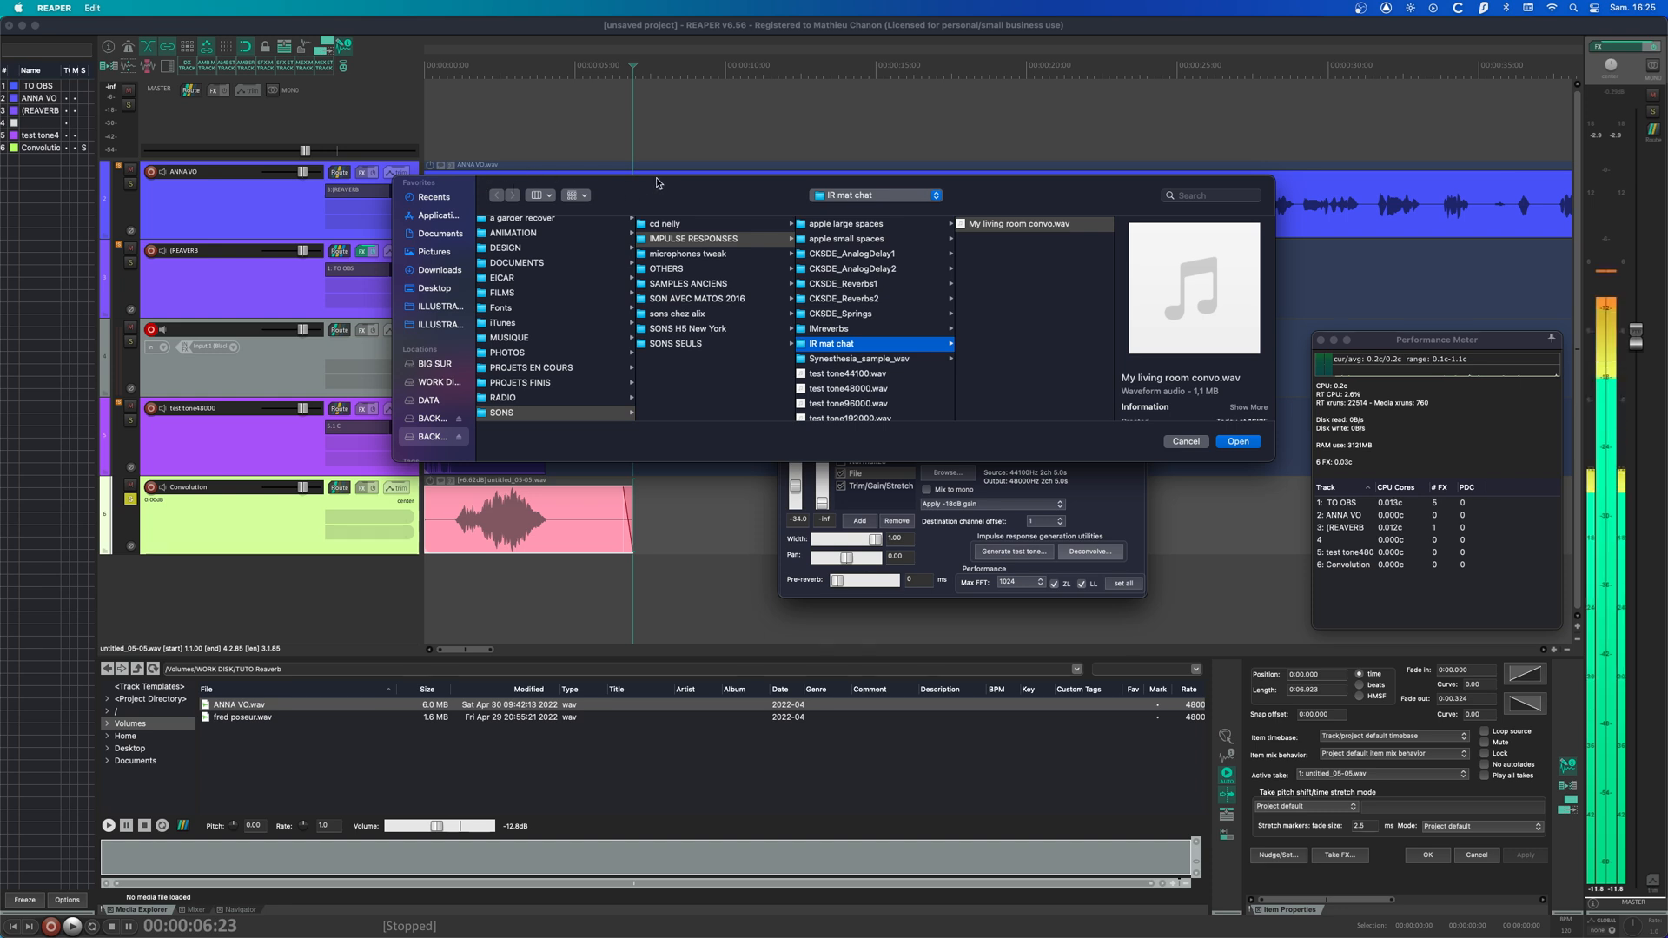
click(1032, 228)
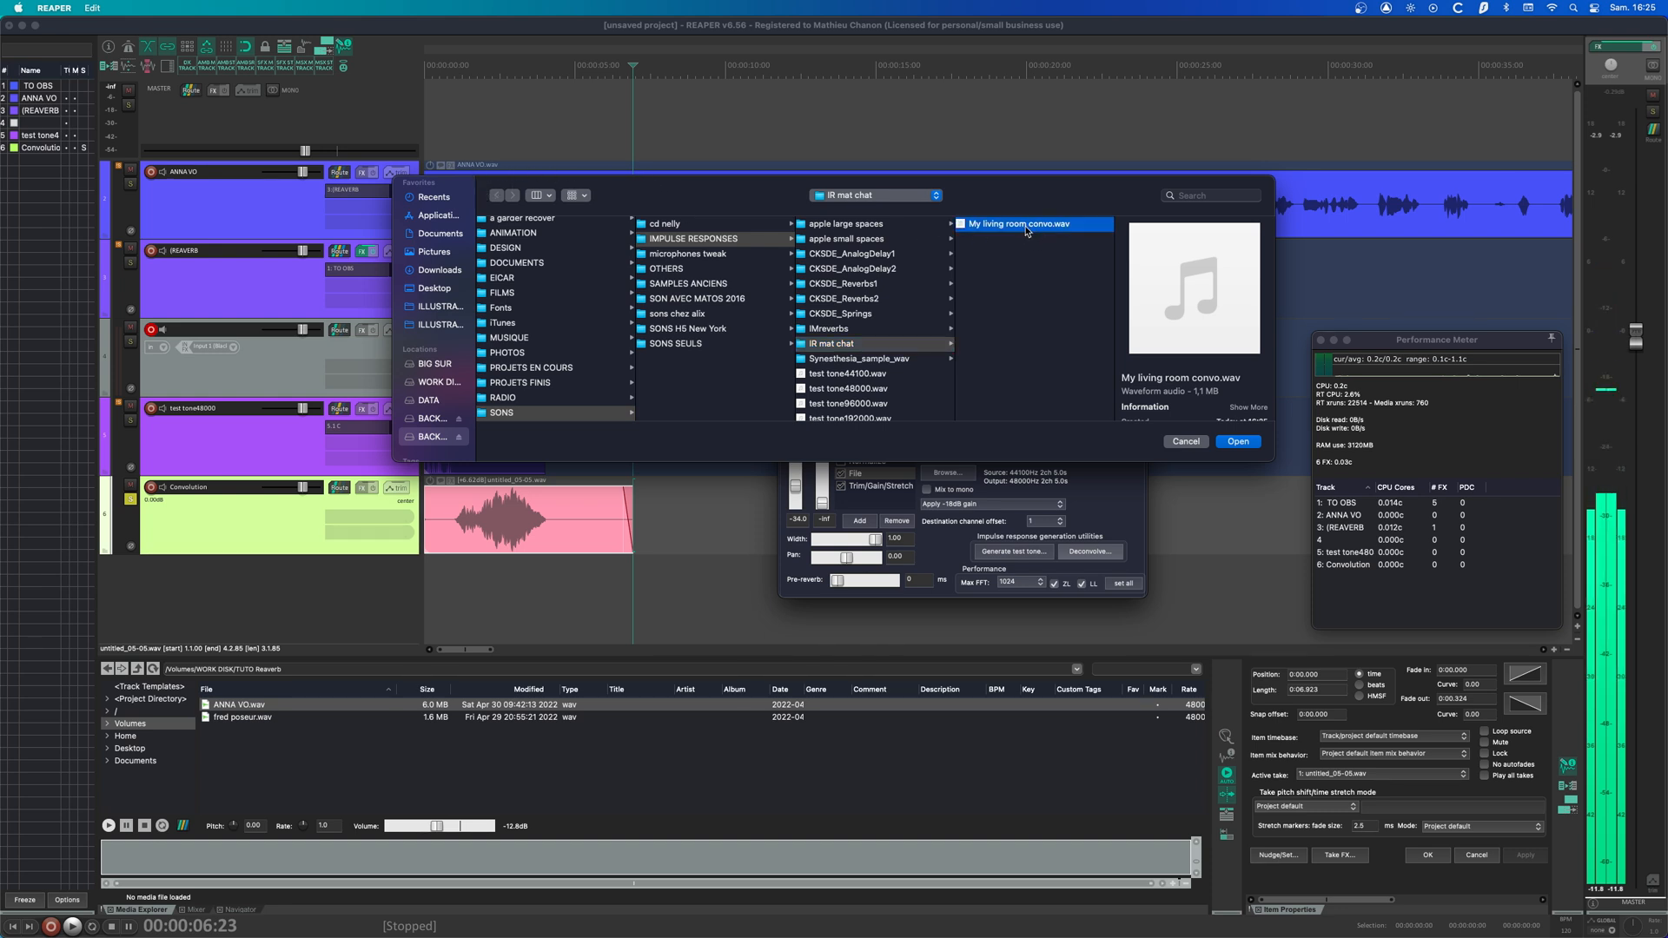
click(1244, 441)
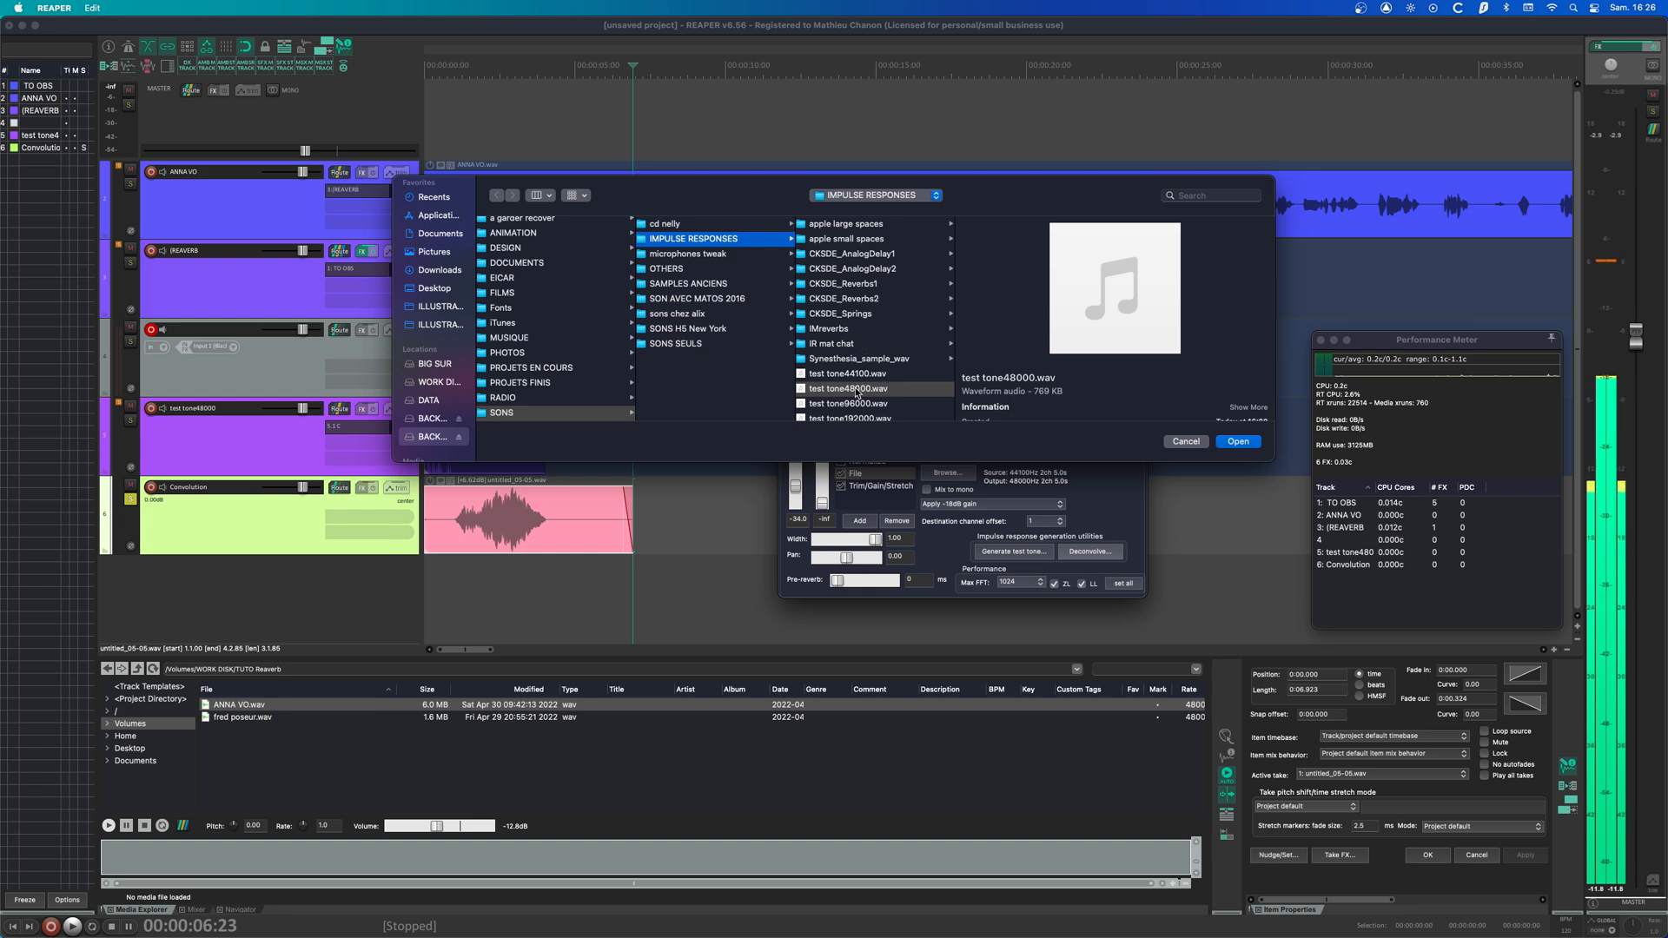
click(1238, 442)
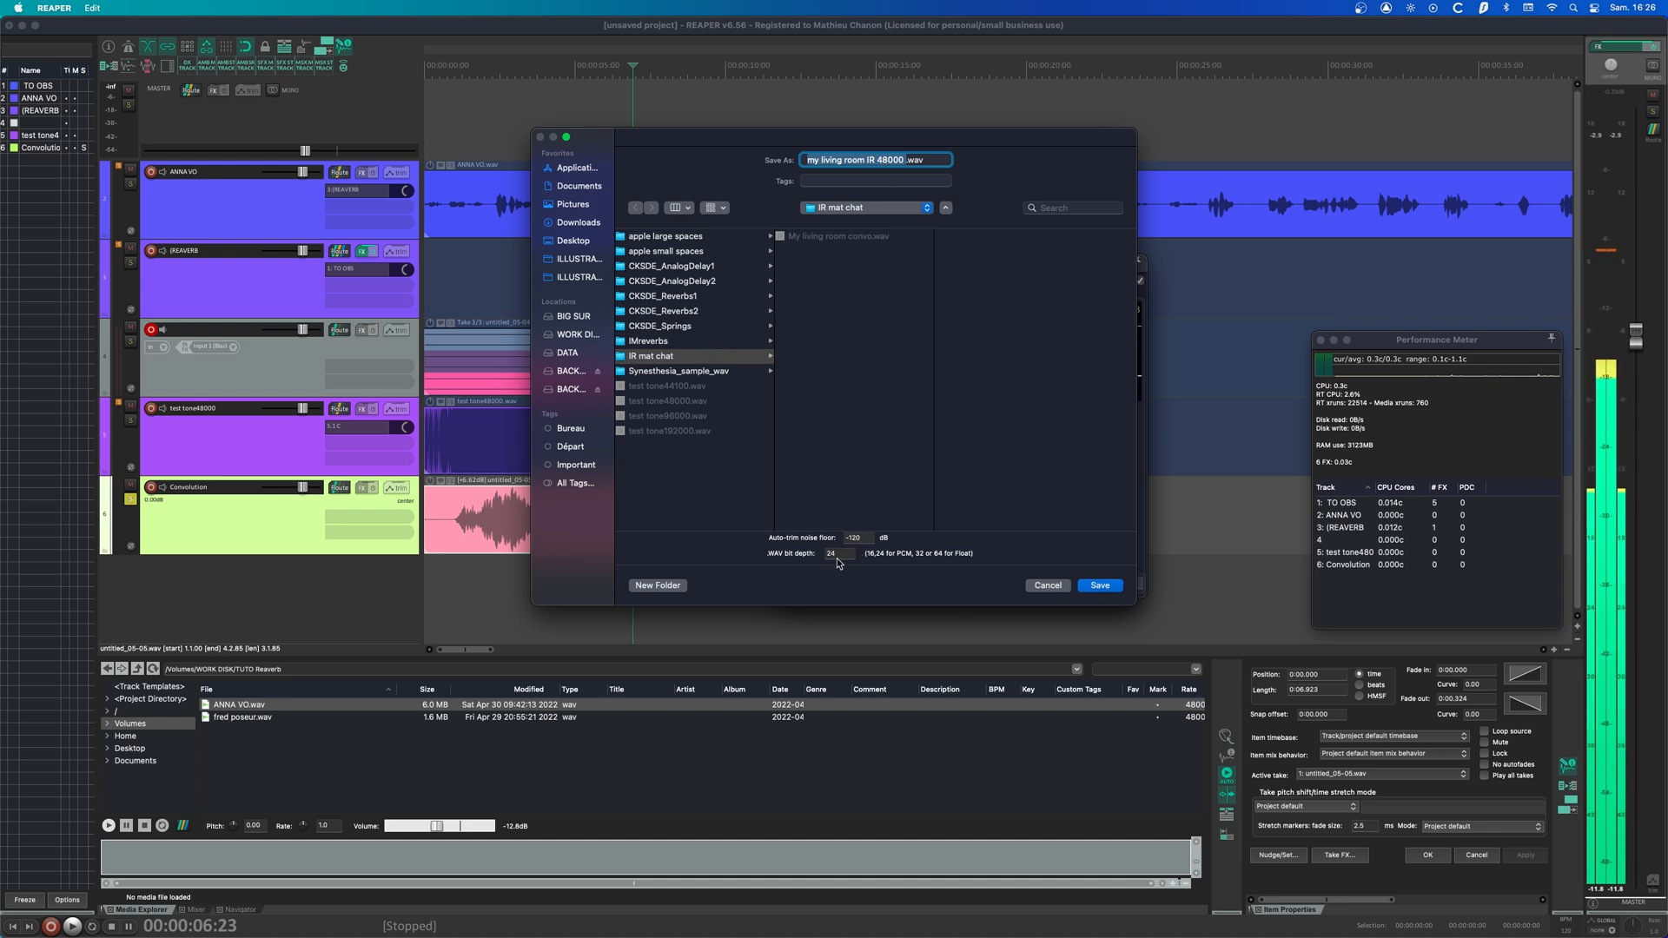
click(1116, 588)
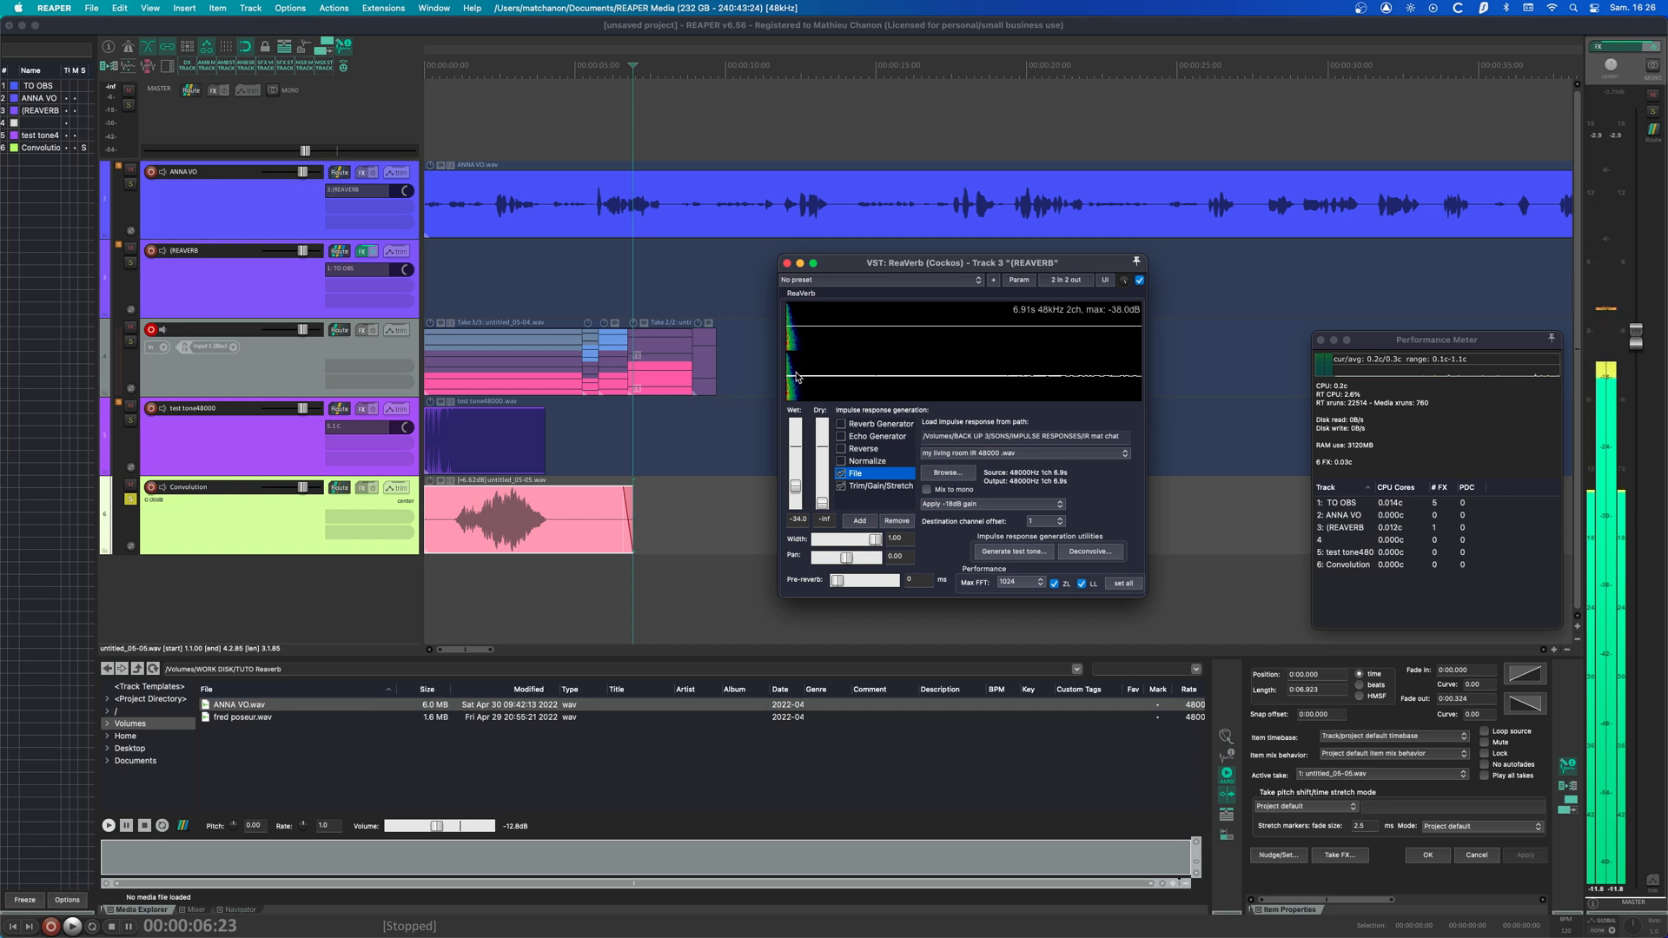
- Place my living room IR 48000 .wav from Finder on a new track, inspect its waveform and delete that track
key(ctrl+Right)
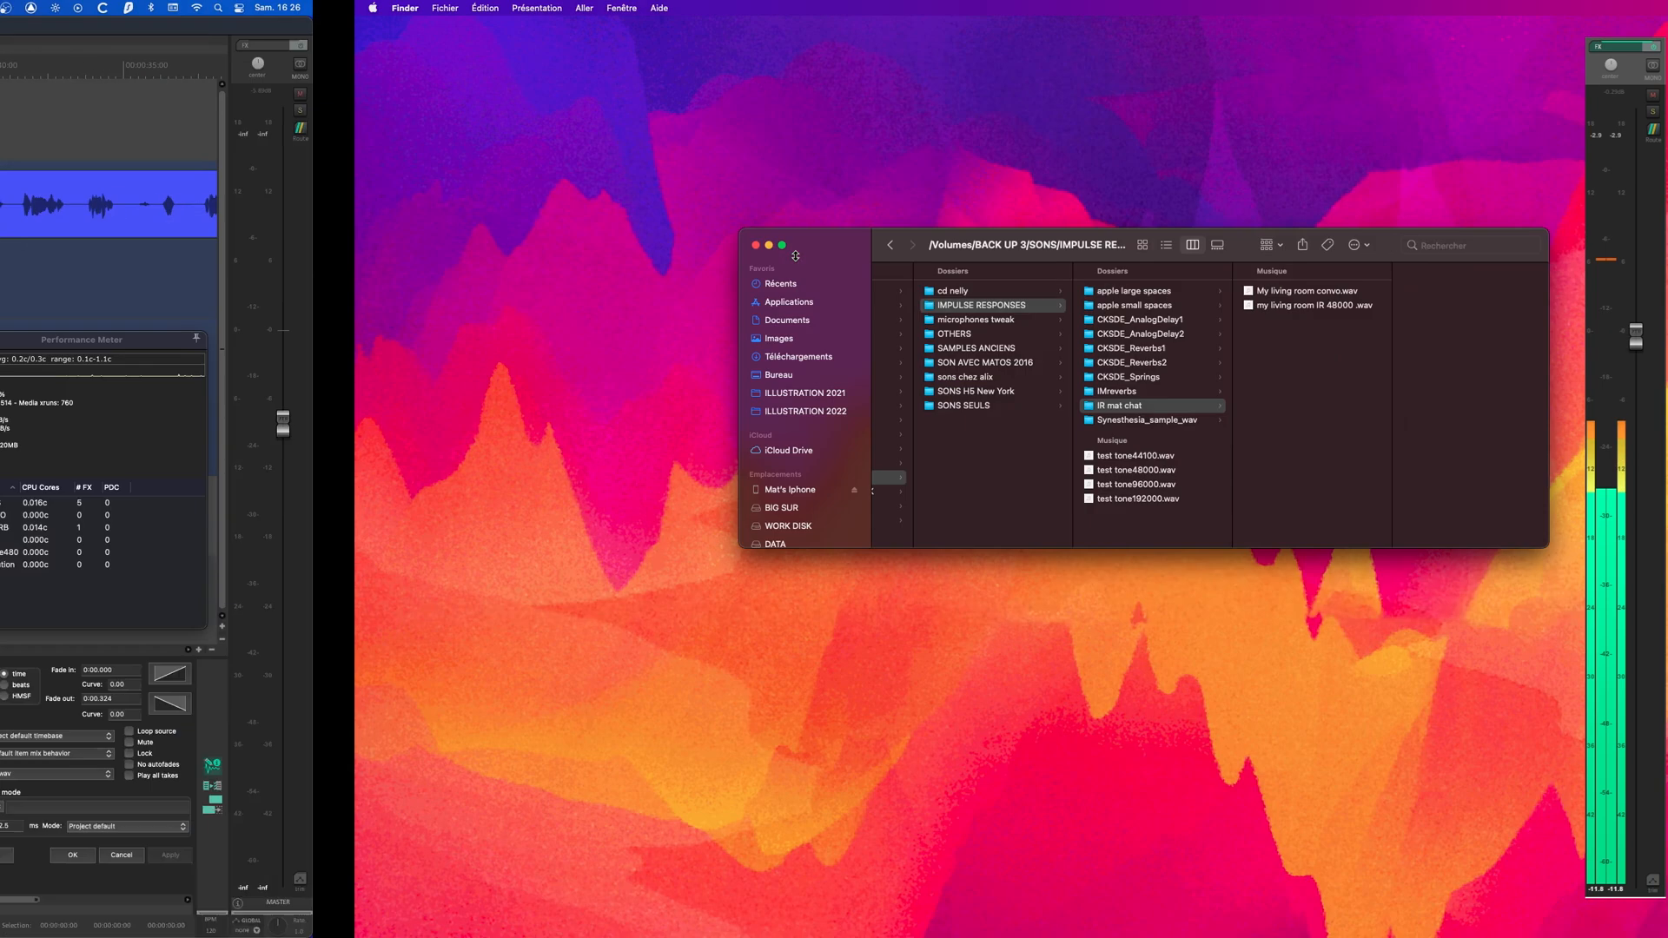
drag(900, 306, 456, 606)
key(ctrl+Left)
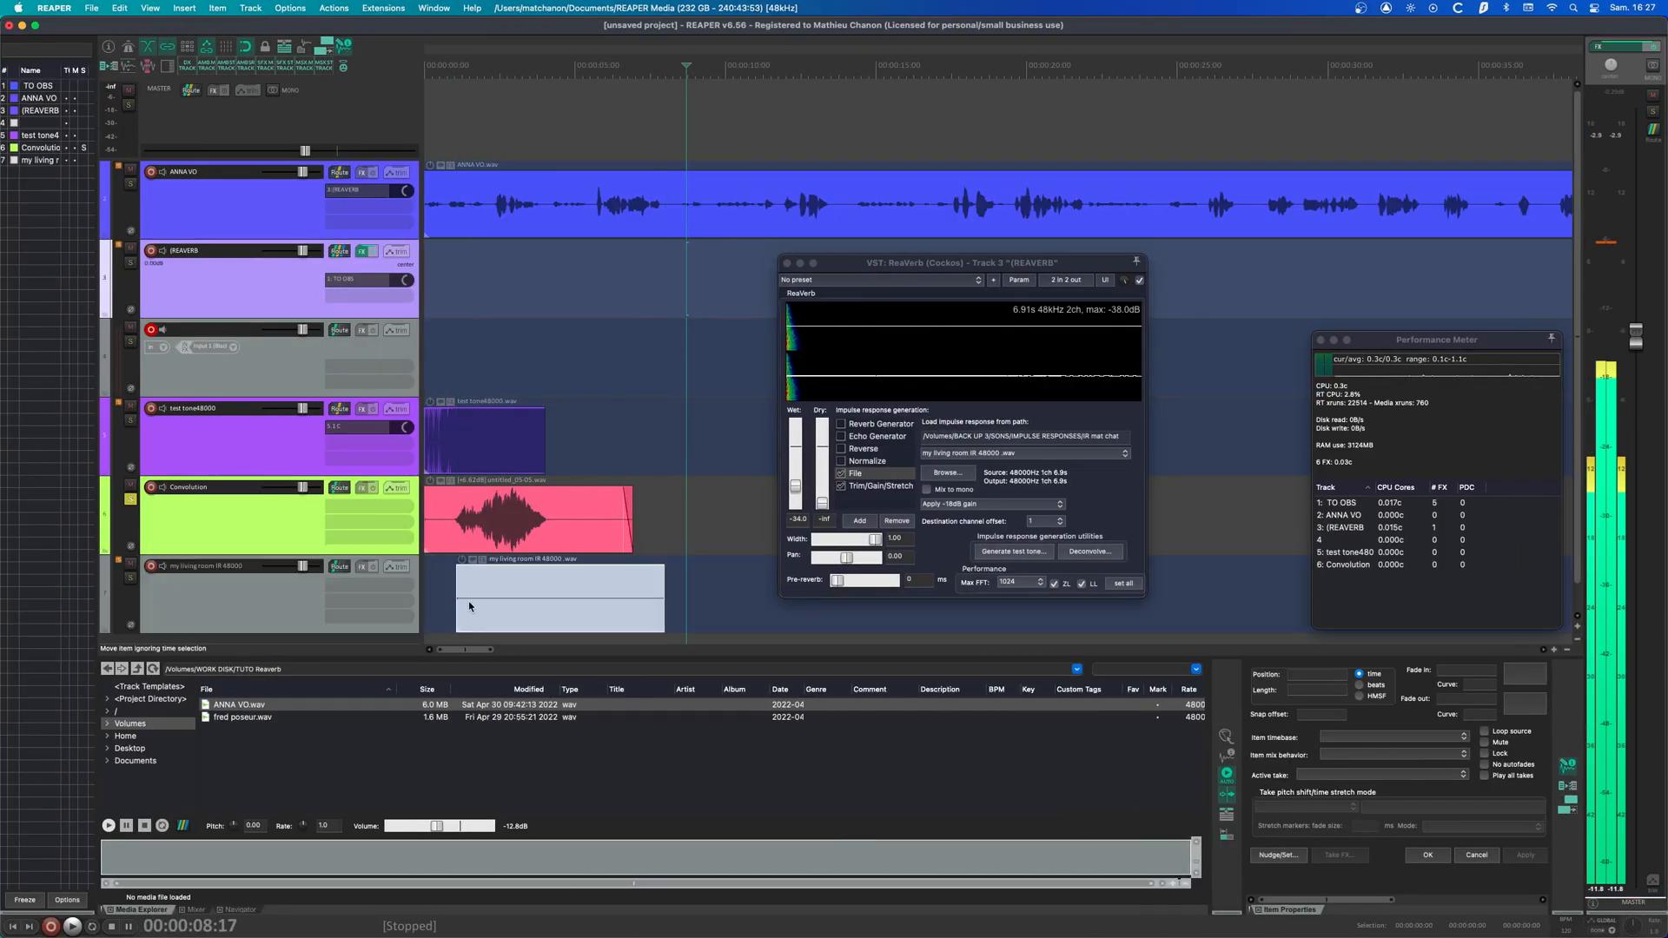
click(465, 607)
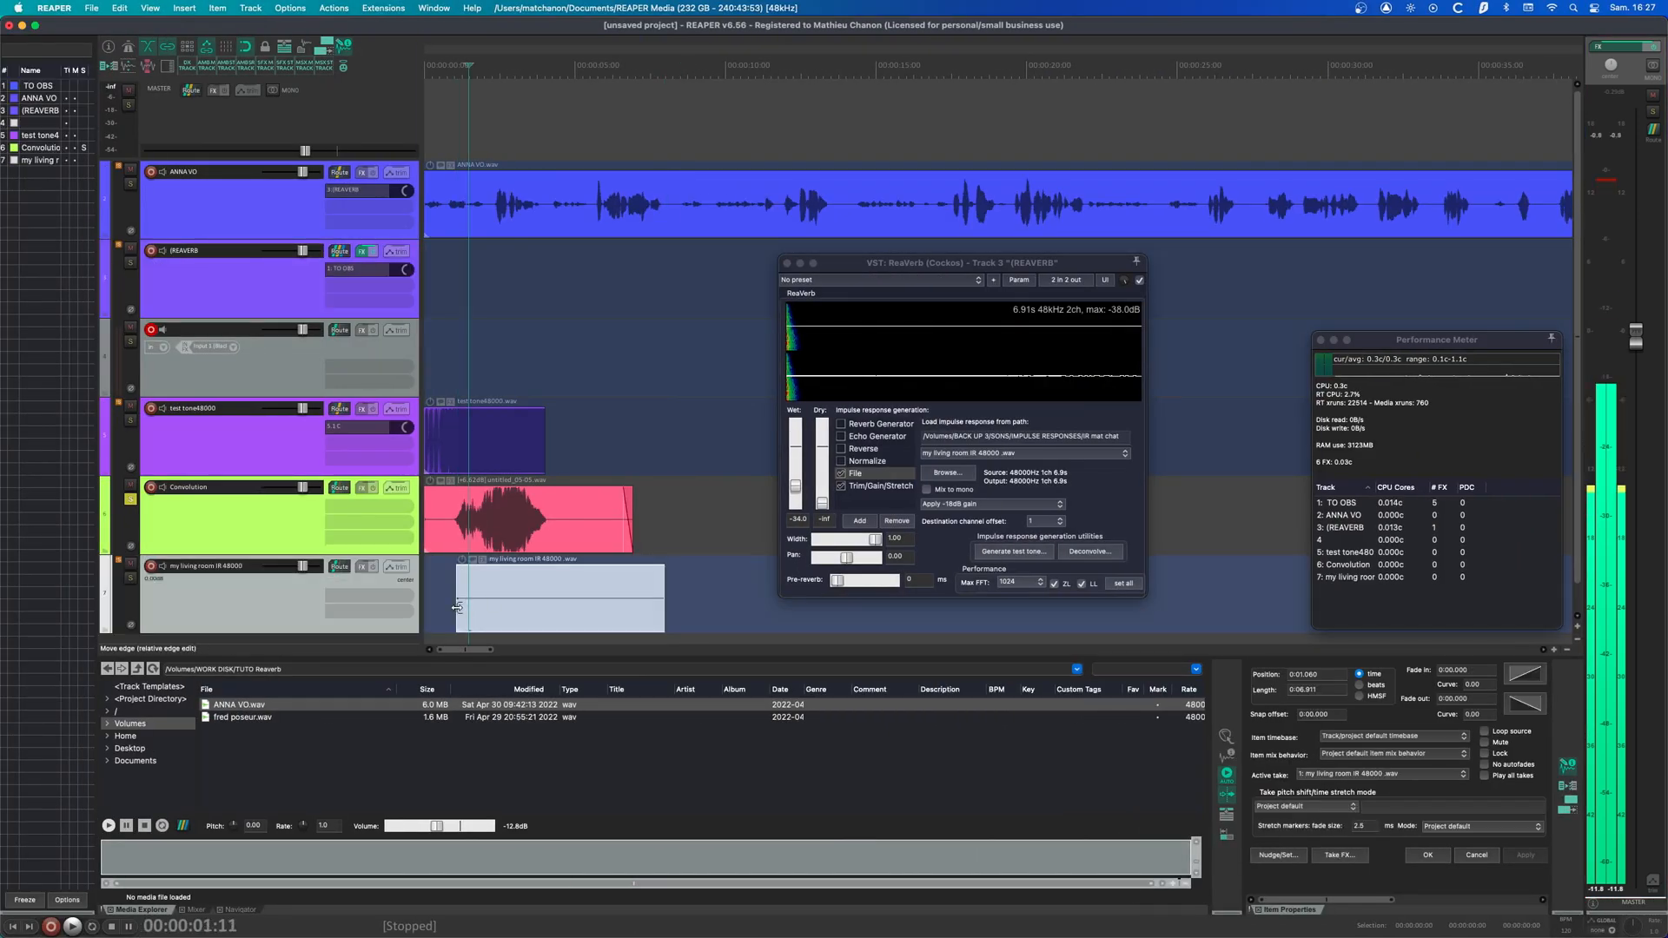
scroll(457, 607, up, 10)
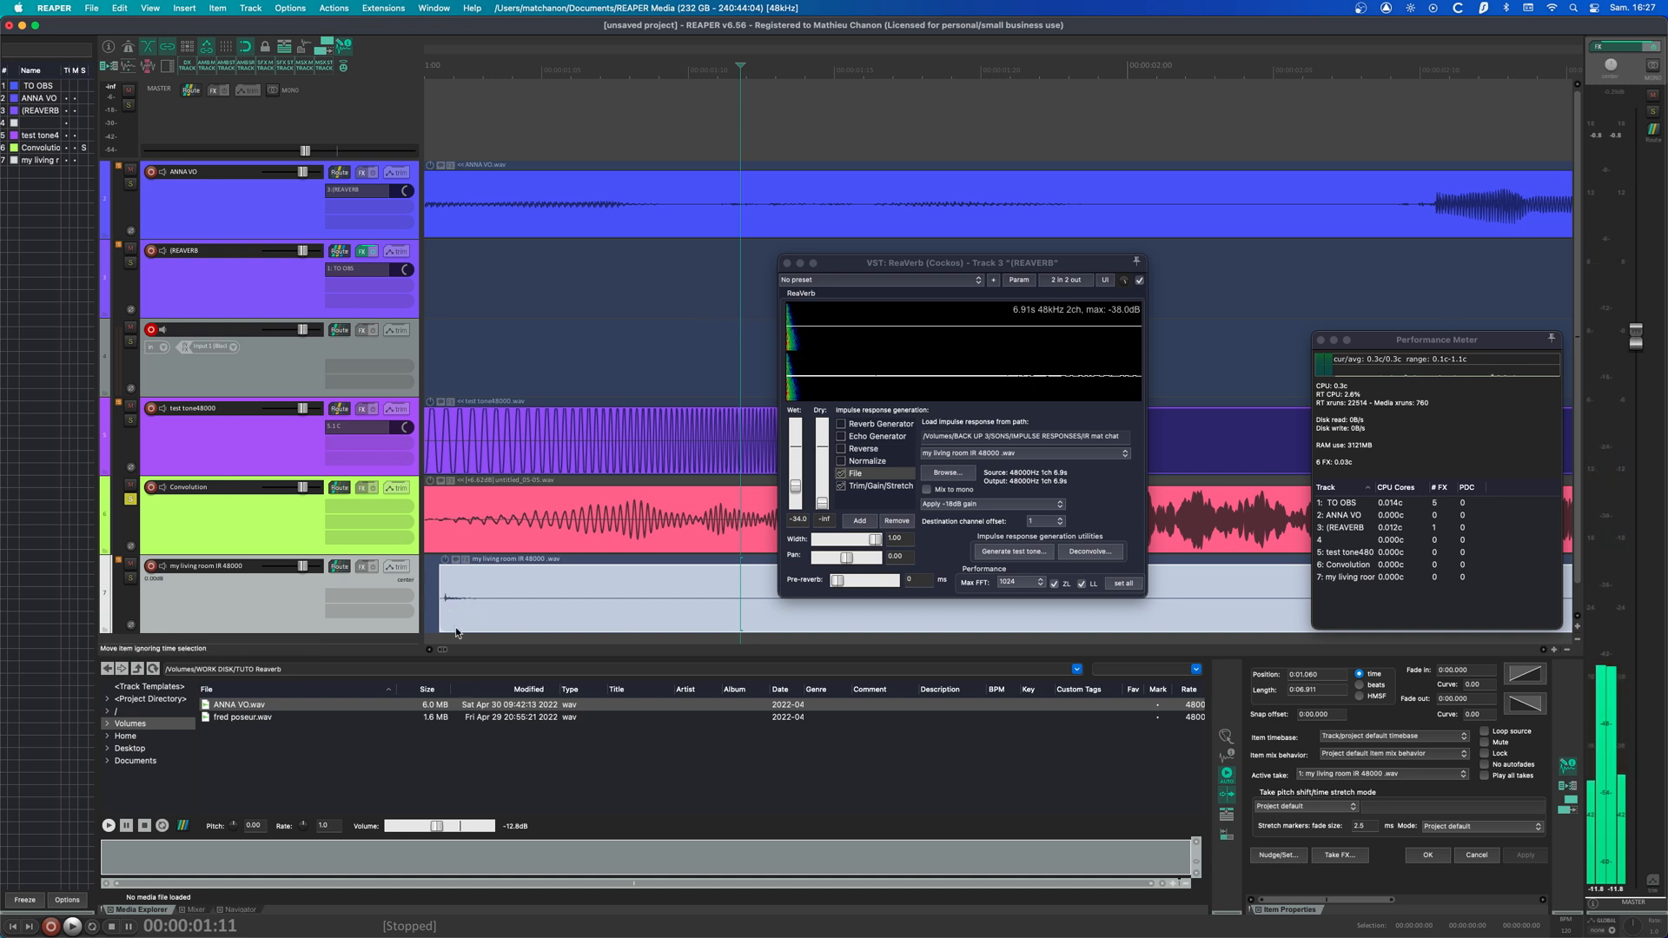
click(475, 625)
key(Delete)
- Mute the Convolution and test tone48000 tracks, clear the Convolution solo and delete the microphone recording track
click(131, 485)
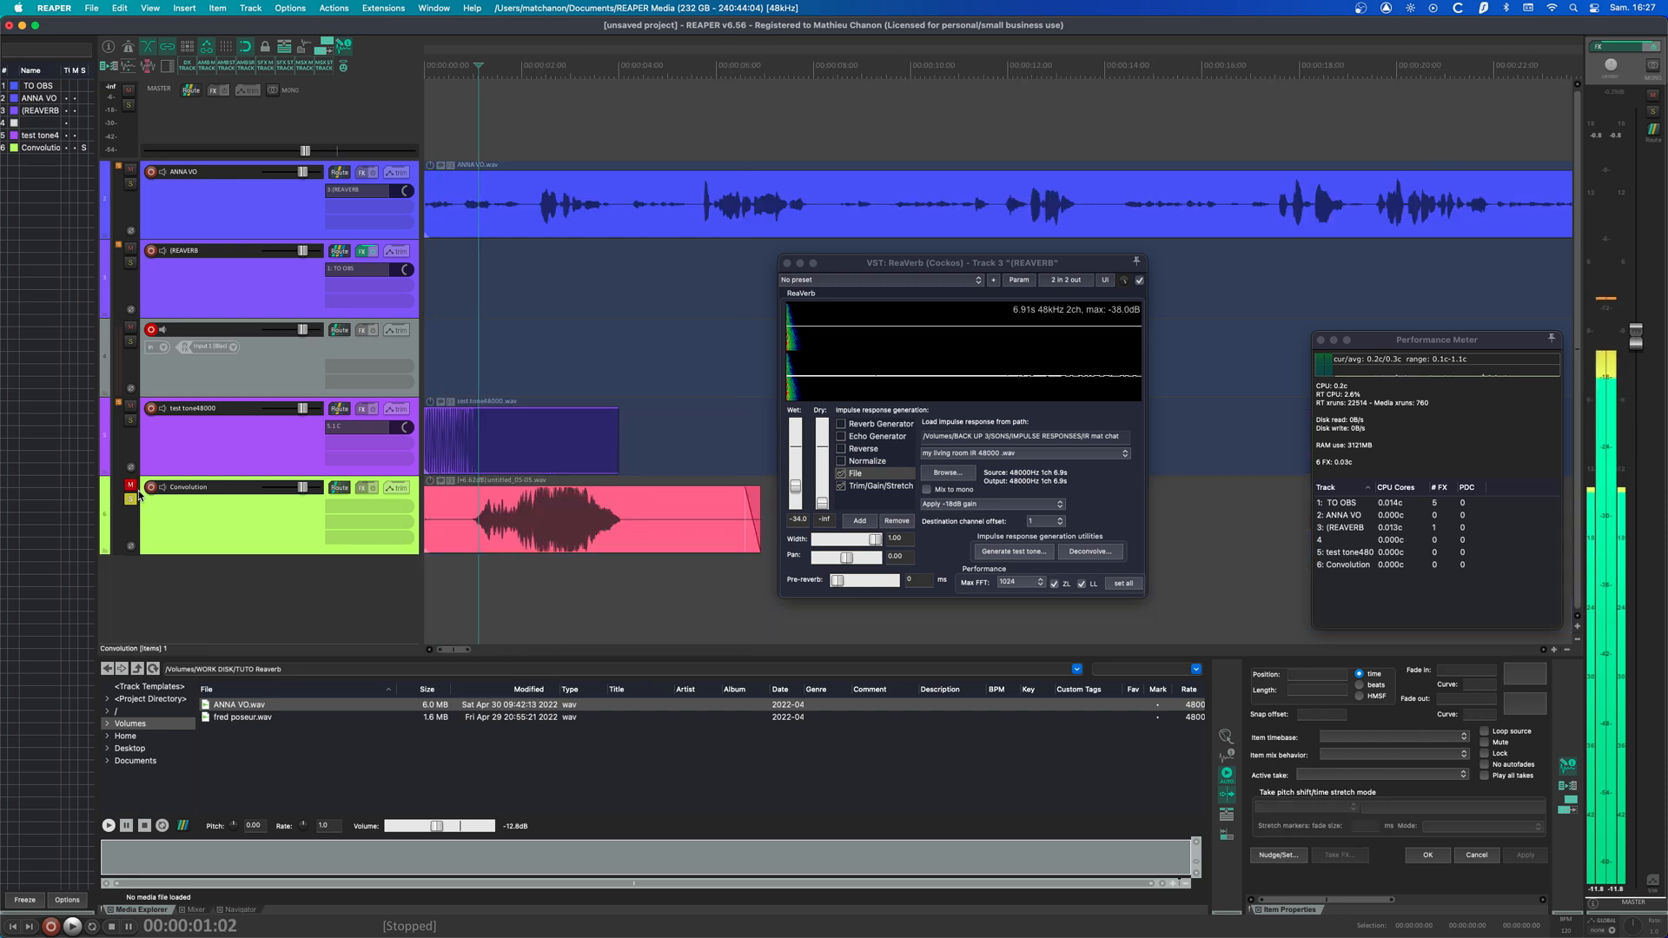
click(131, 498)
click(130, 406)
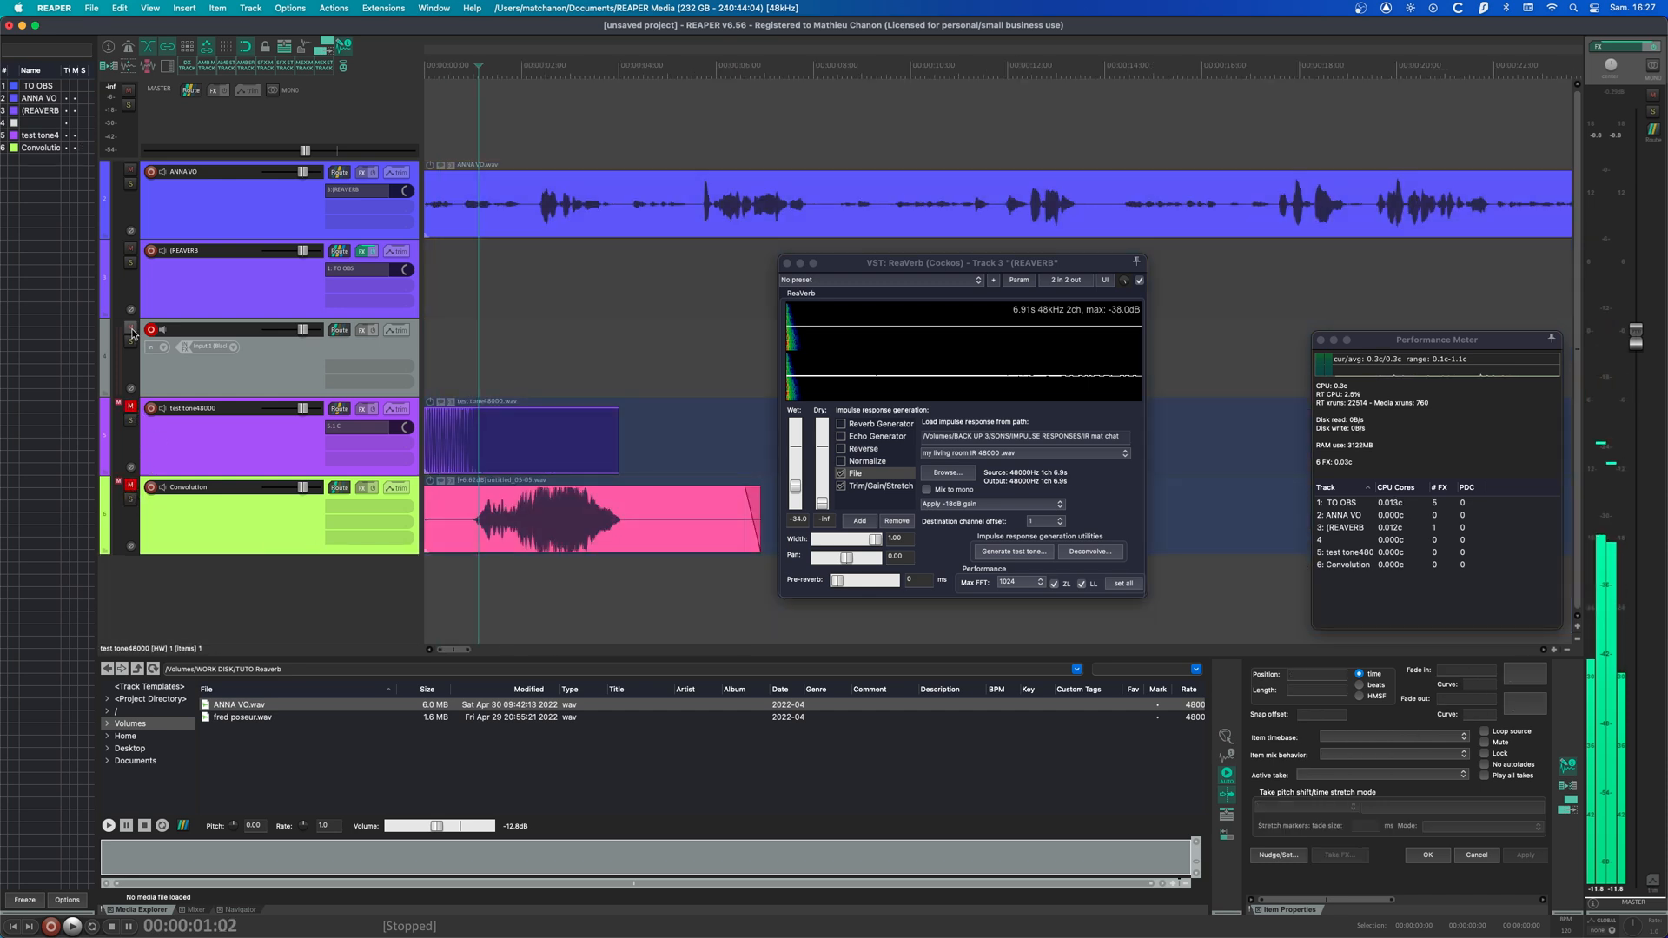
click(170, 366)
key(Delete)
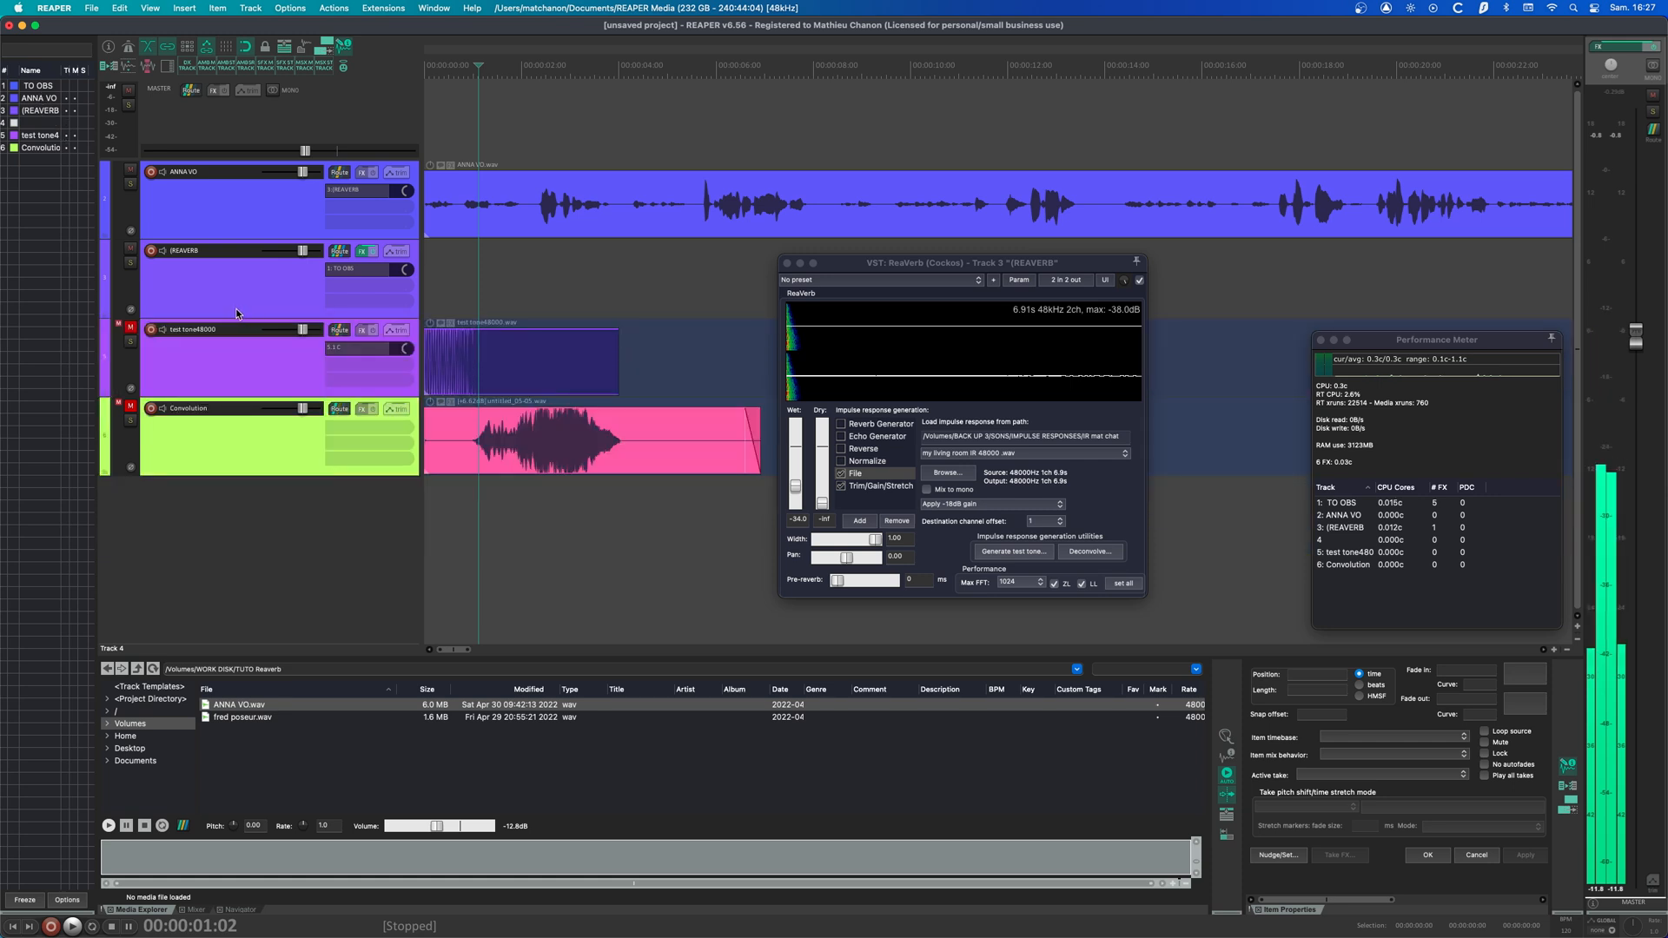
- Play the ANNA VO track and set ReaVerb's wet level to -0.3 dB and dry level to -5.1 dB
key(space)
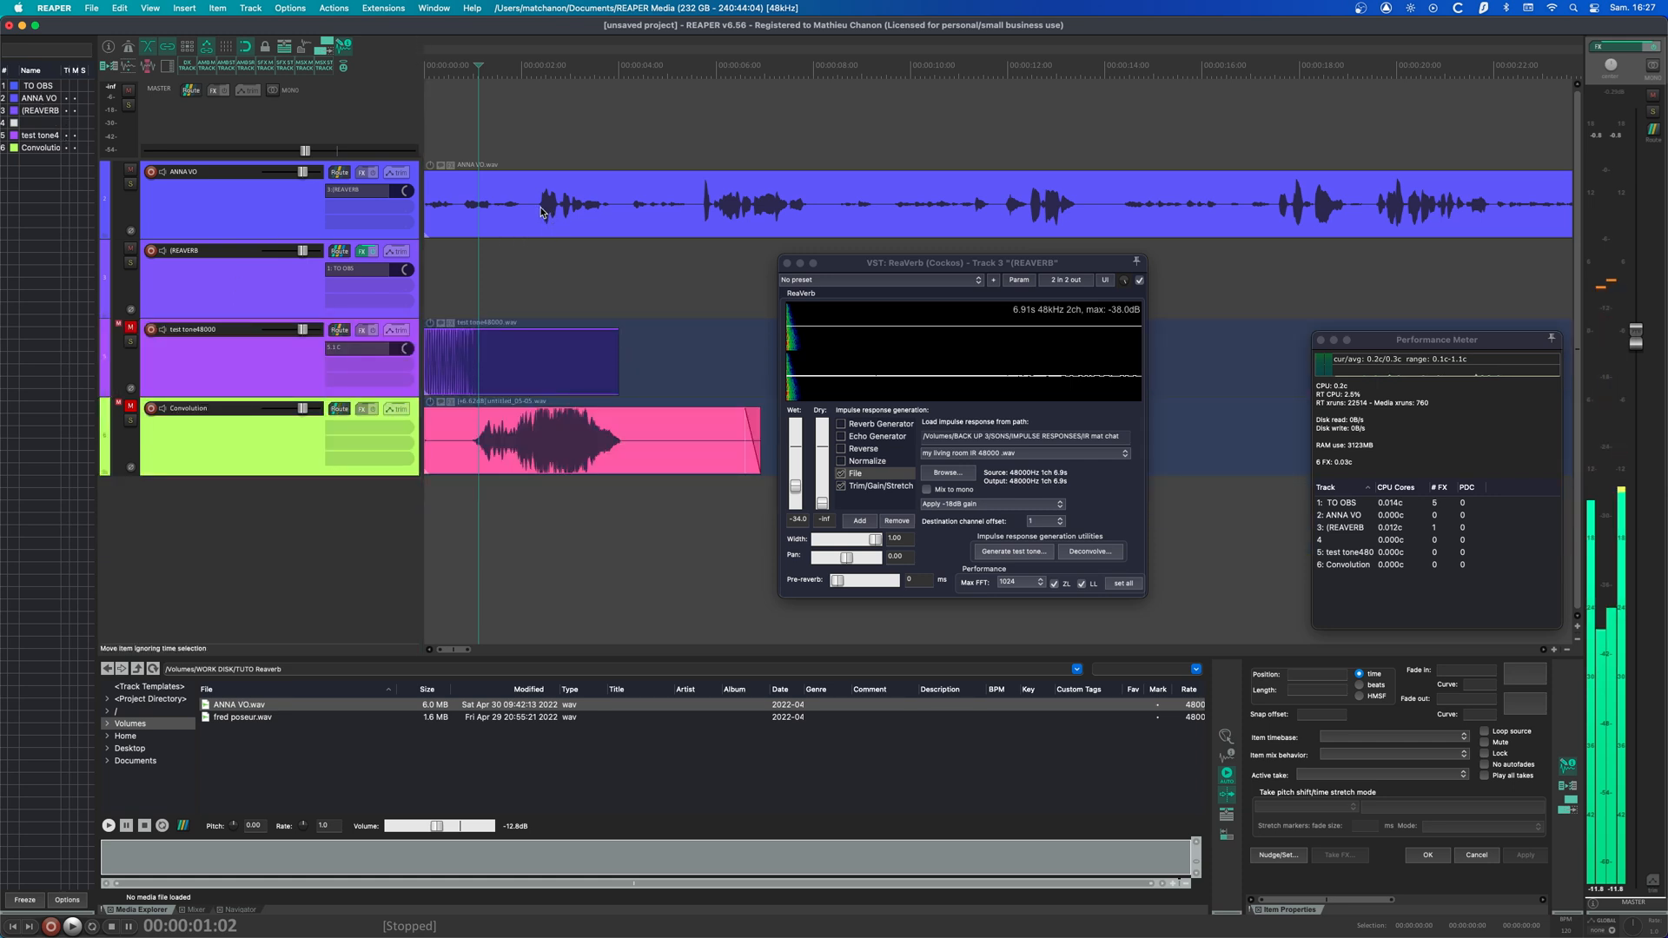
click(547, 224)
drag(795, 485, 800, 452)
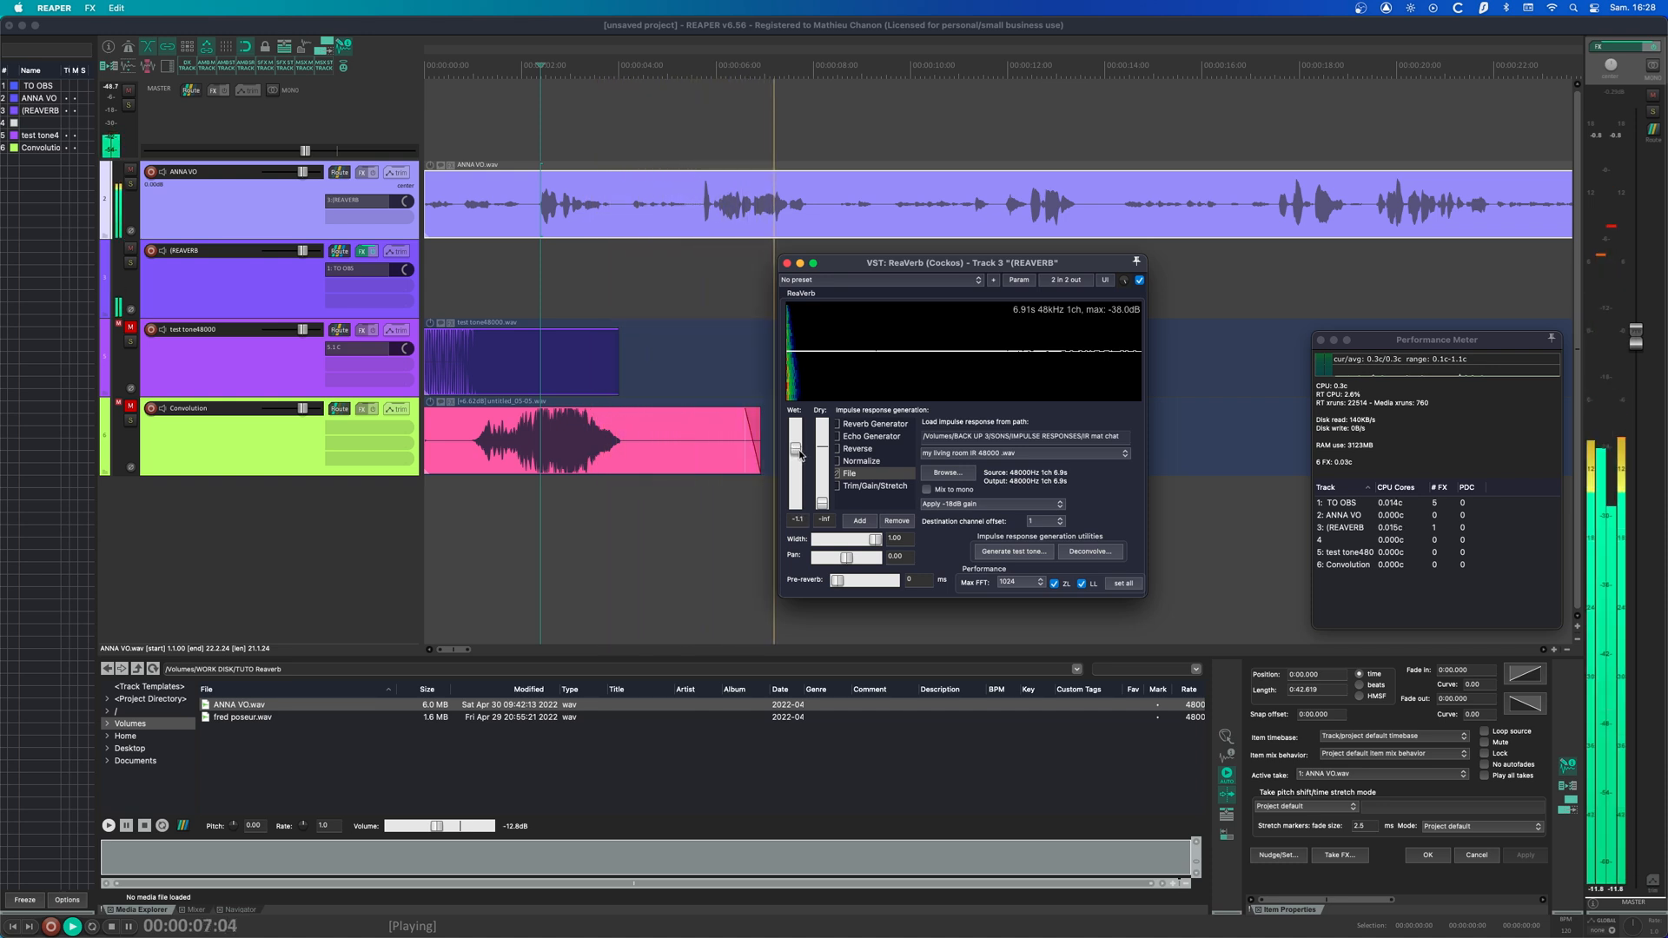
drag(822, 505, 793, 452)
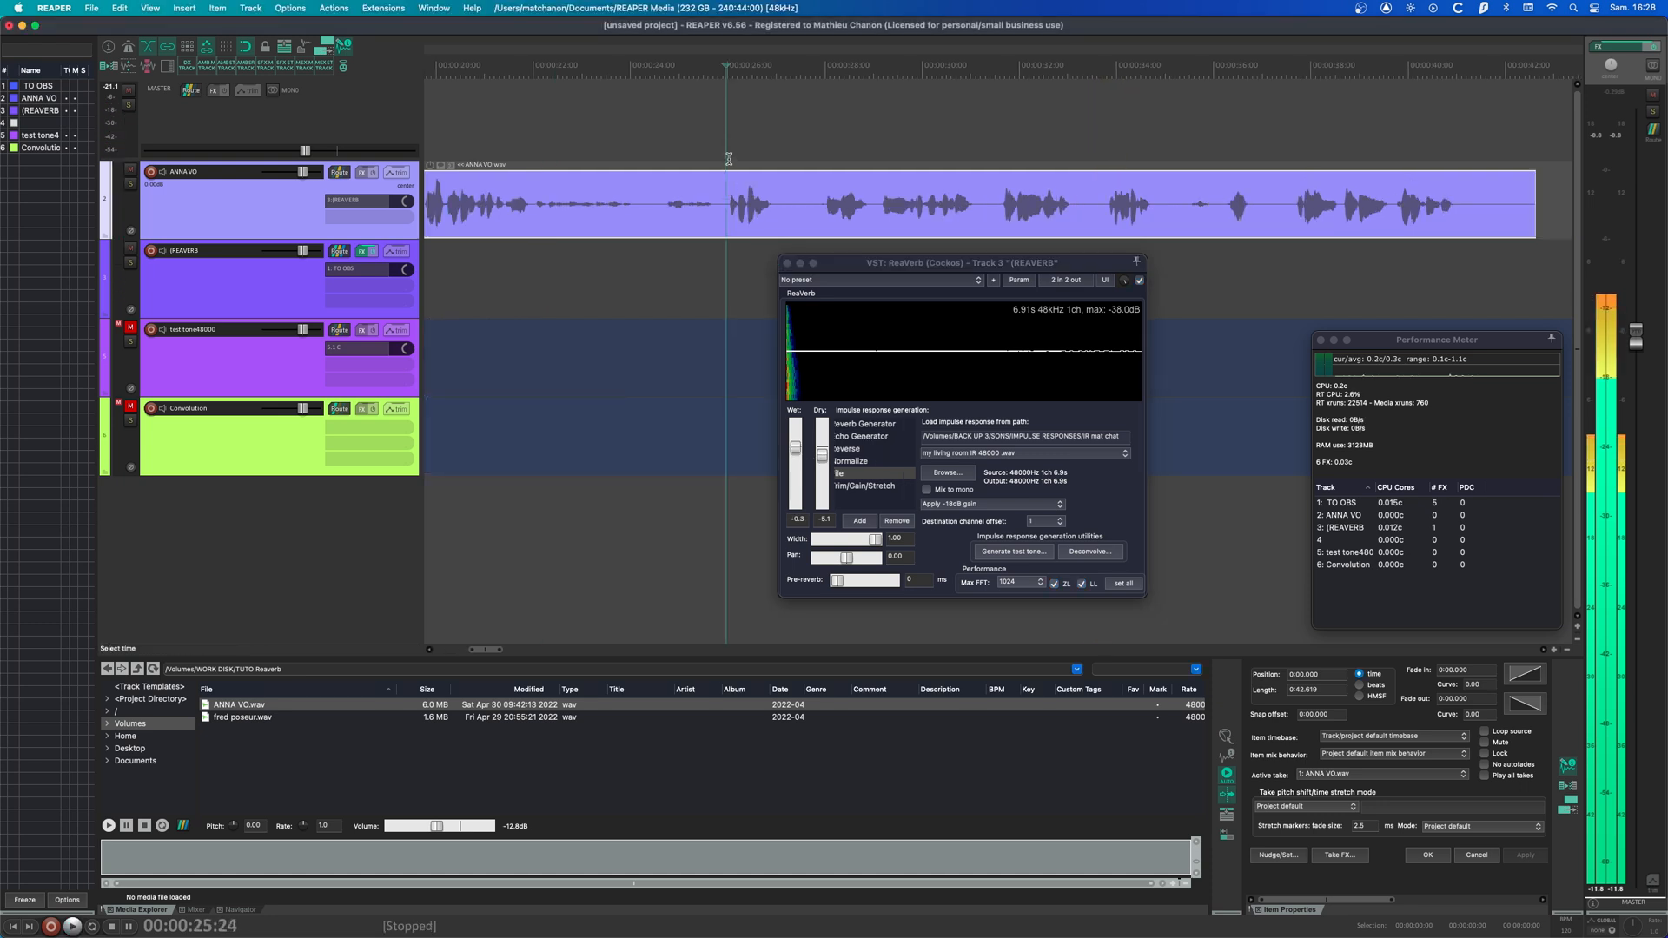
- Select about 7 seconds of ANNA VO from the 26-second mark and play it with ReaVerb active and with it bypassed
drag(729, 157, 1071, 156)
key(space)
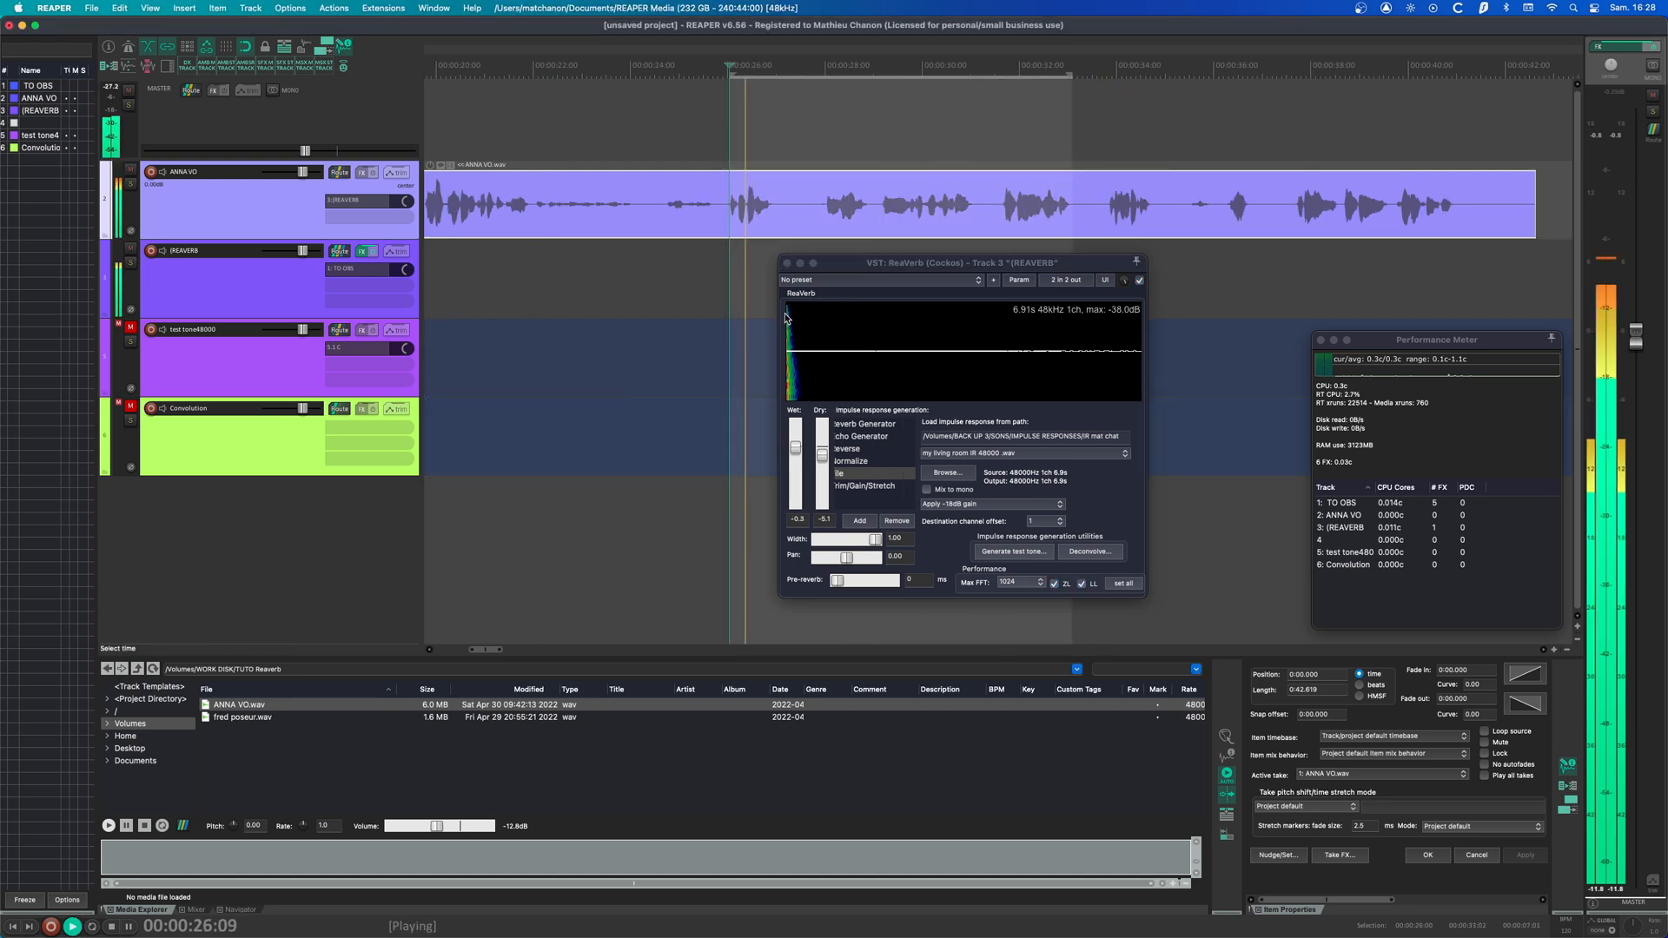
key(space)
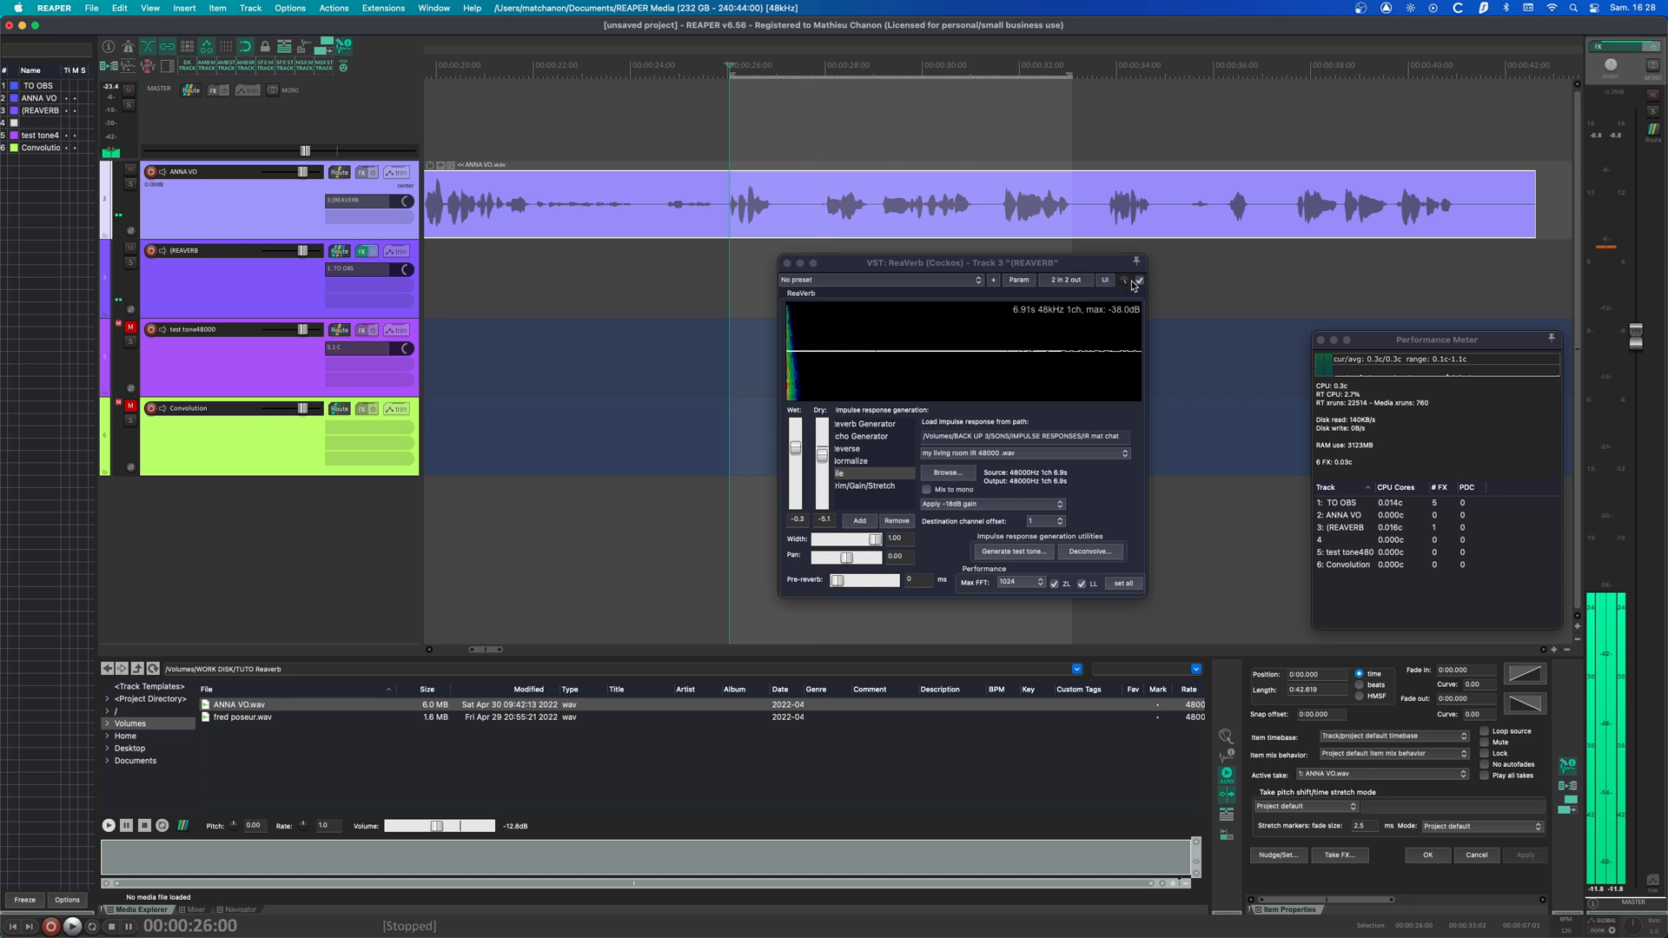
click(1141, 285)
key(space)
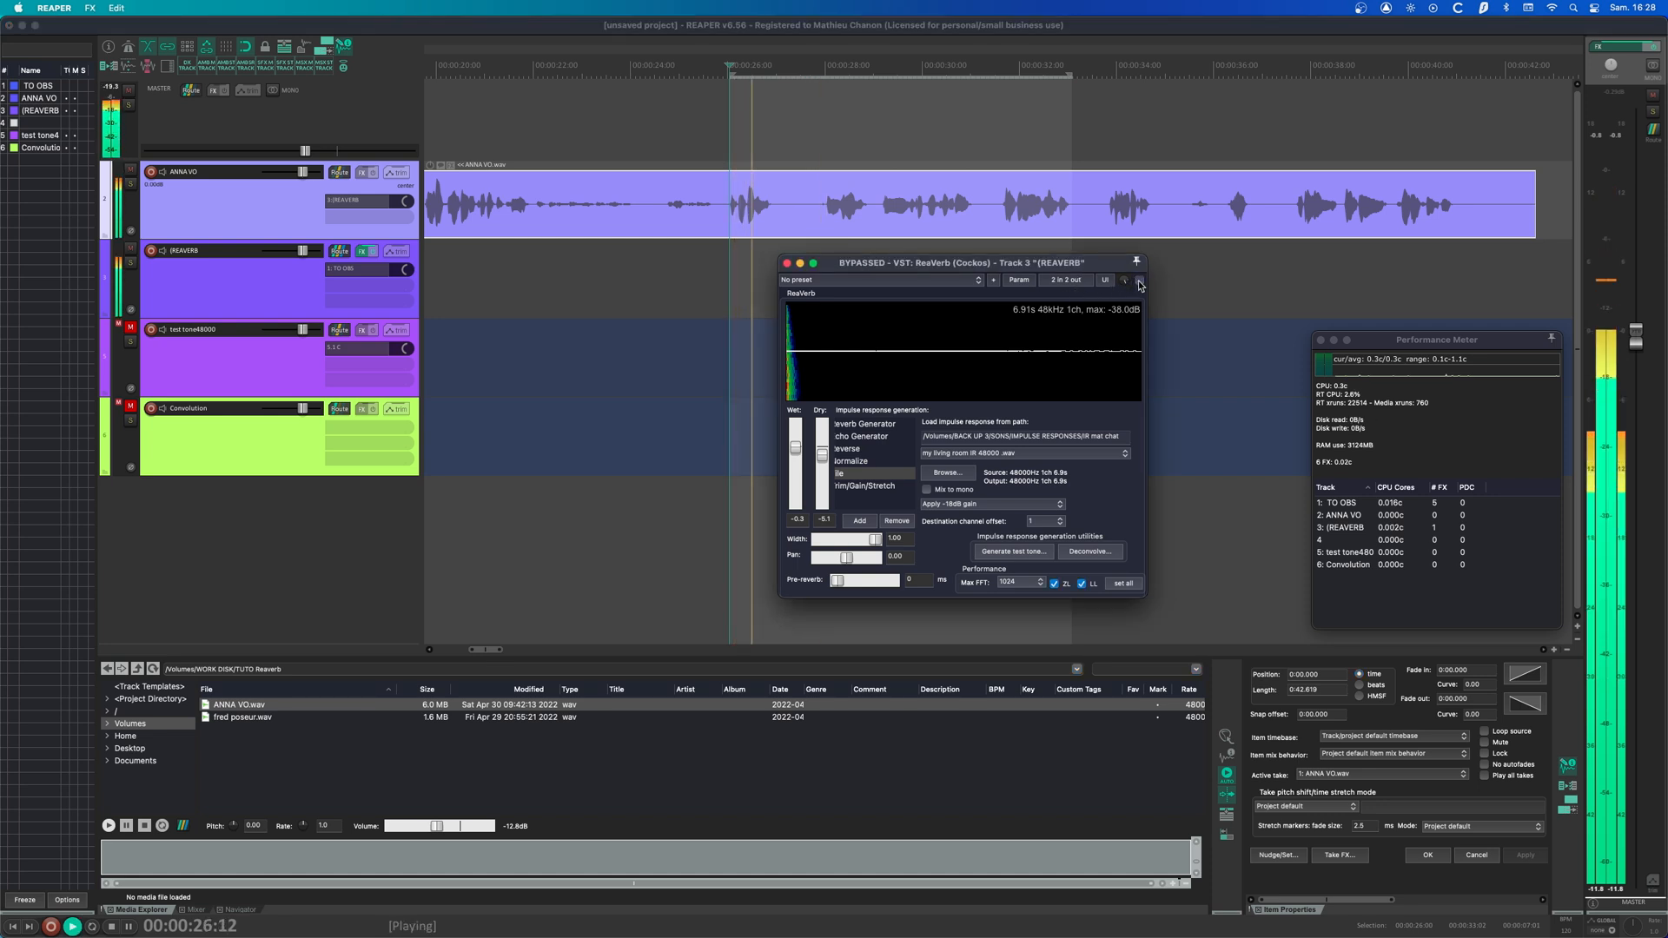
key(space)
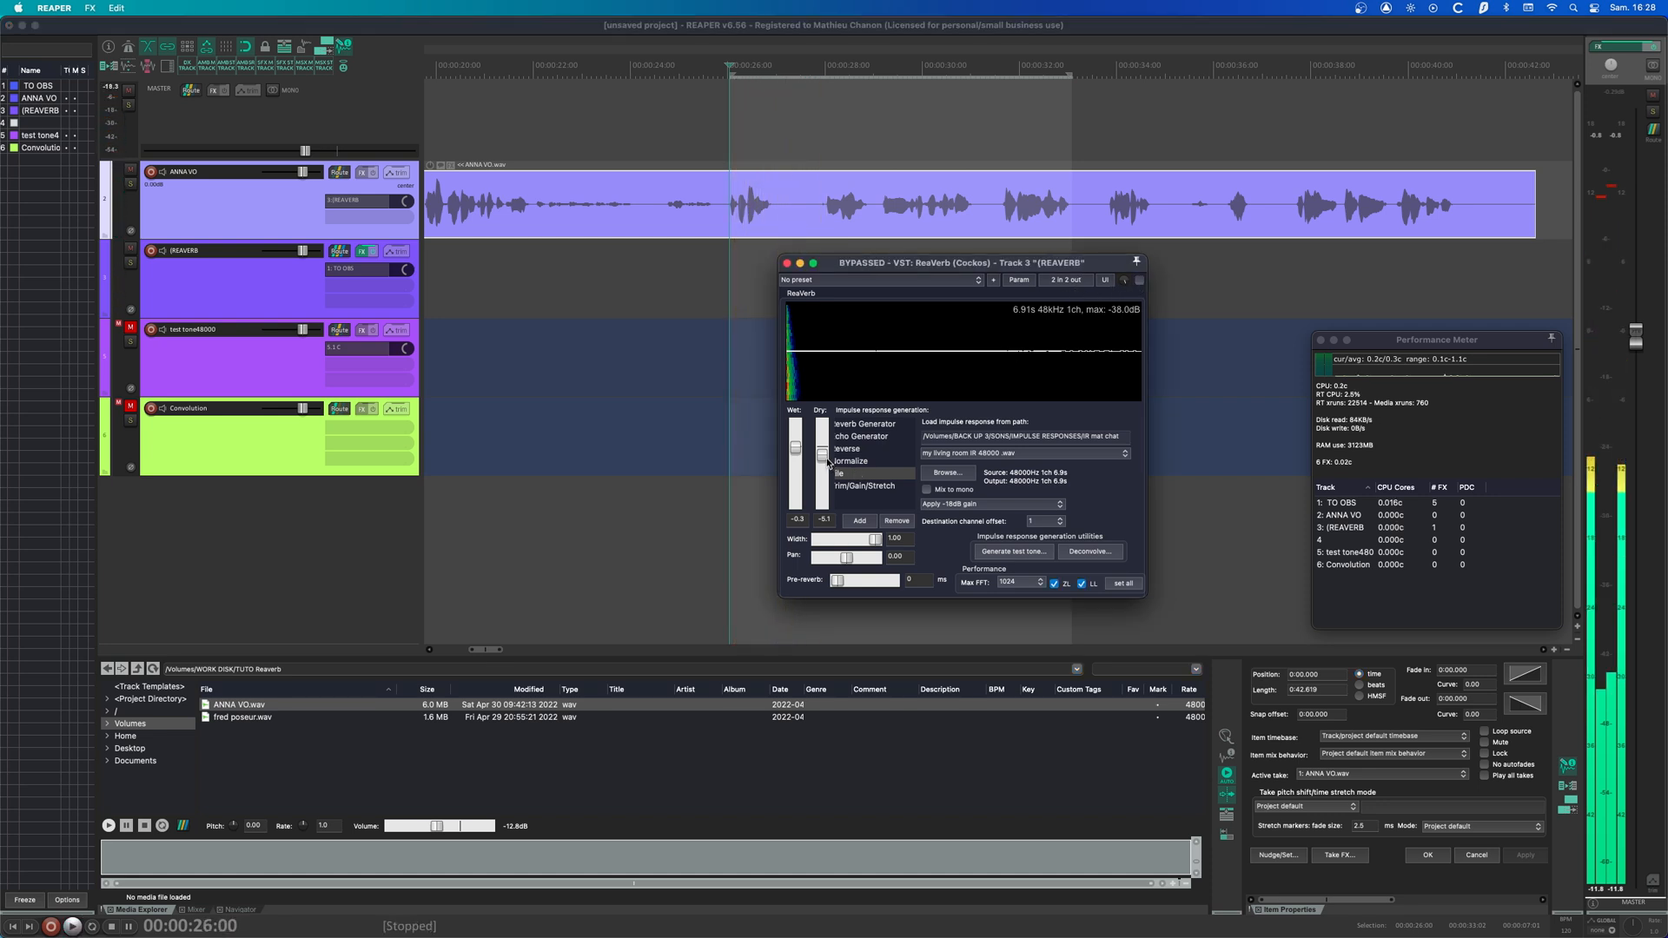
- Set ReaVerb's wet level to +2.3 dB and dry level to -6.0 dB and audition the selected ANNA VO passage
drag(821, 455, 821, 462)
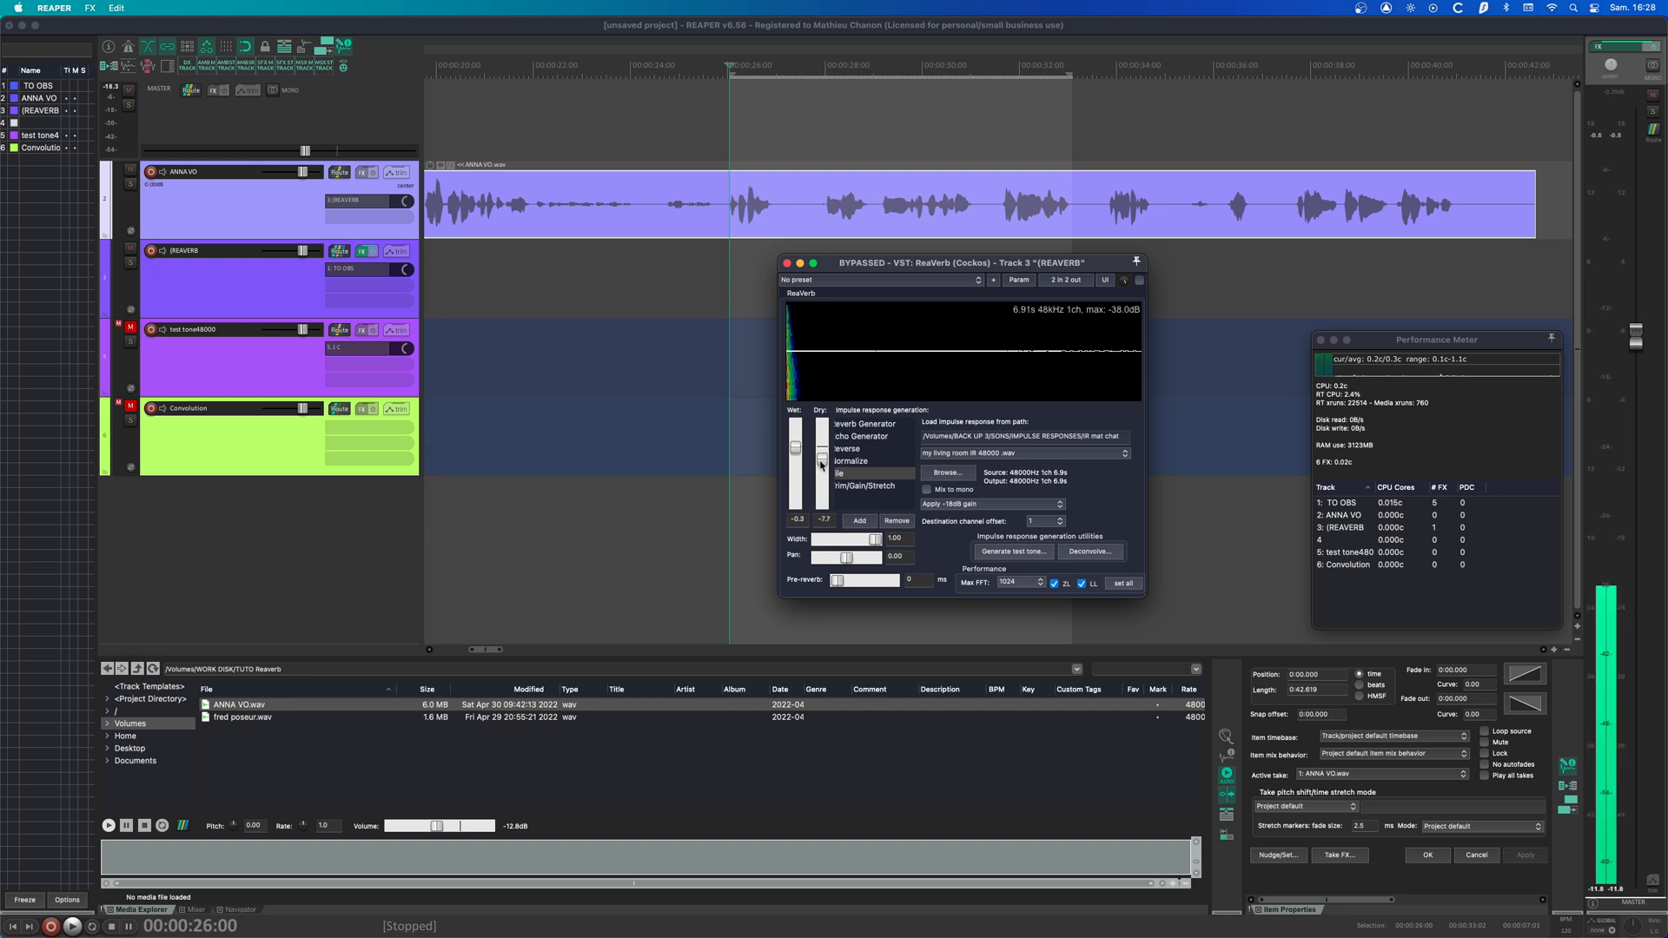
drag(822, 465, 796, 436)
key(space)
key(space)
key(space)
key(space)
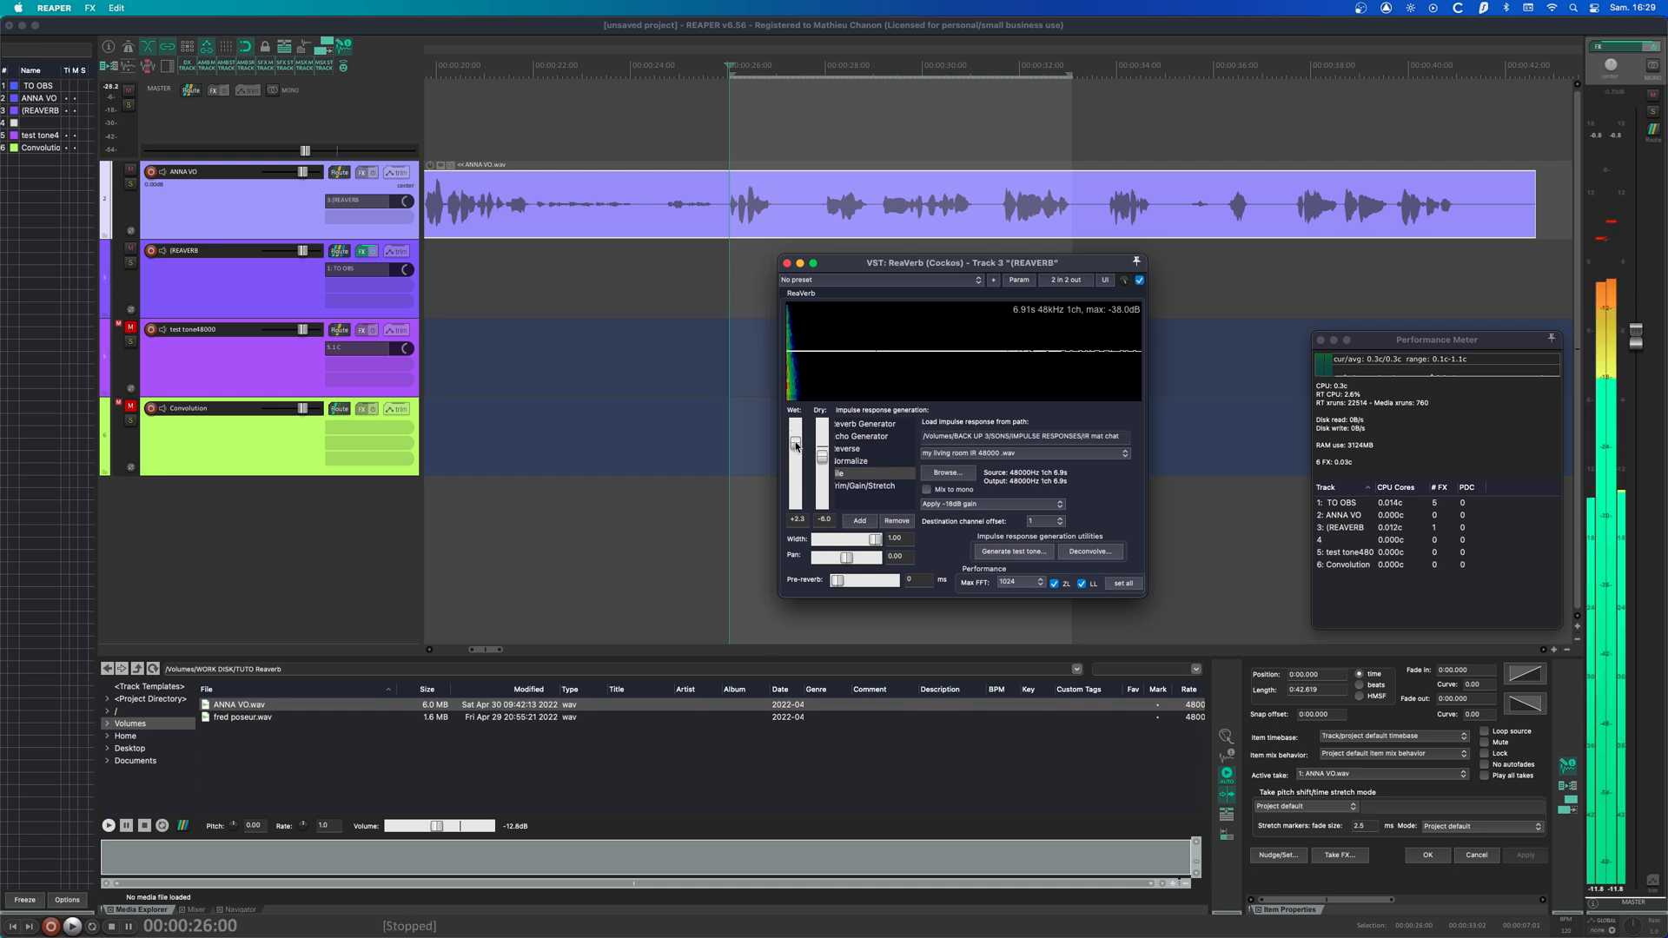
key(space)
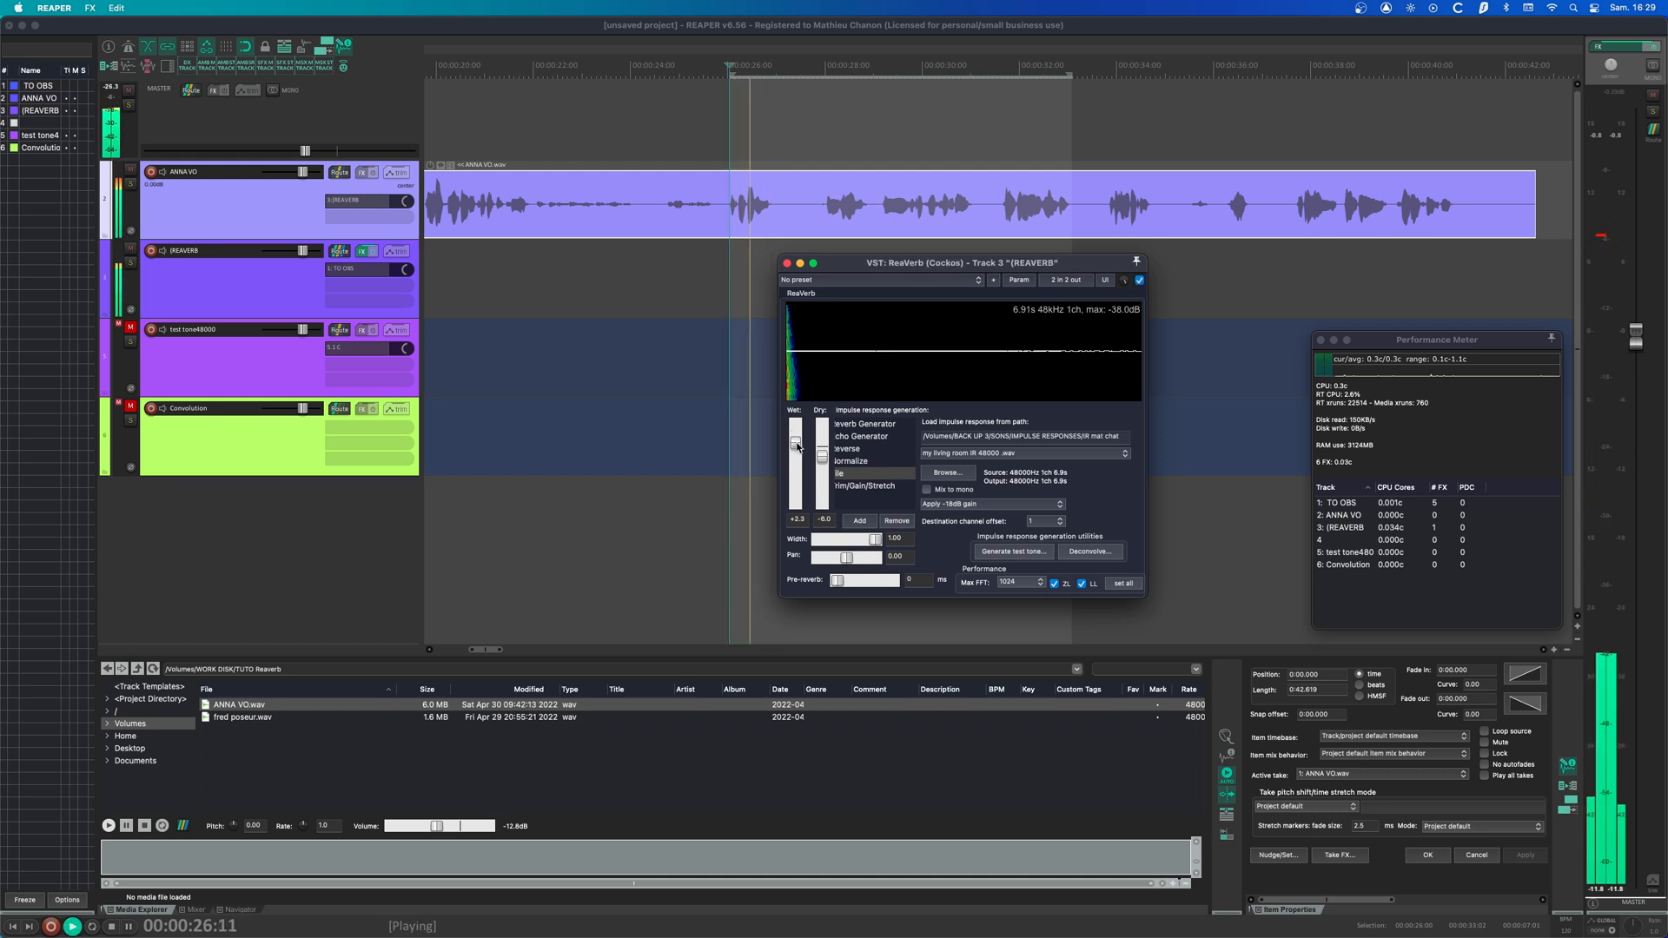
- Raise ReaVerb's wet level to +4.5 dB and dry level to -3.9 dB, and enable Trim/Gain/Stretch with +7.0 dB gain
mouse_move(796, 443)
mouse_down()
mouse_move(796, 504)
mouse_move(821, 453)
mouse_move(797, 470)
mouse_move(799, 439)
mouse_up()
click(861, 486)
key(space)
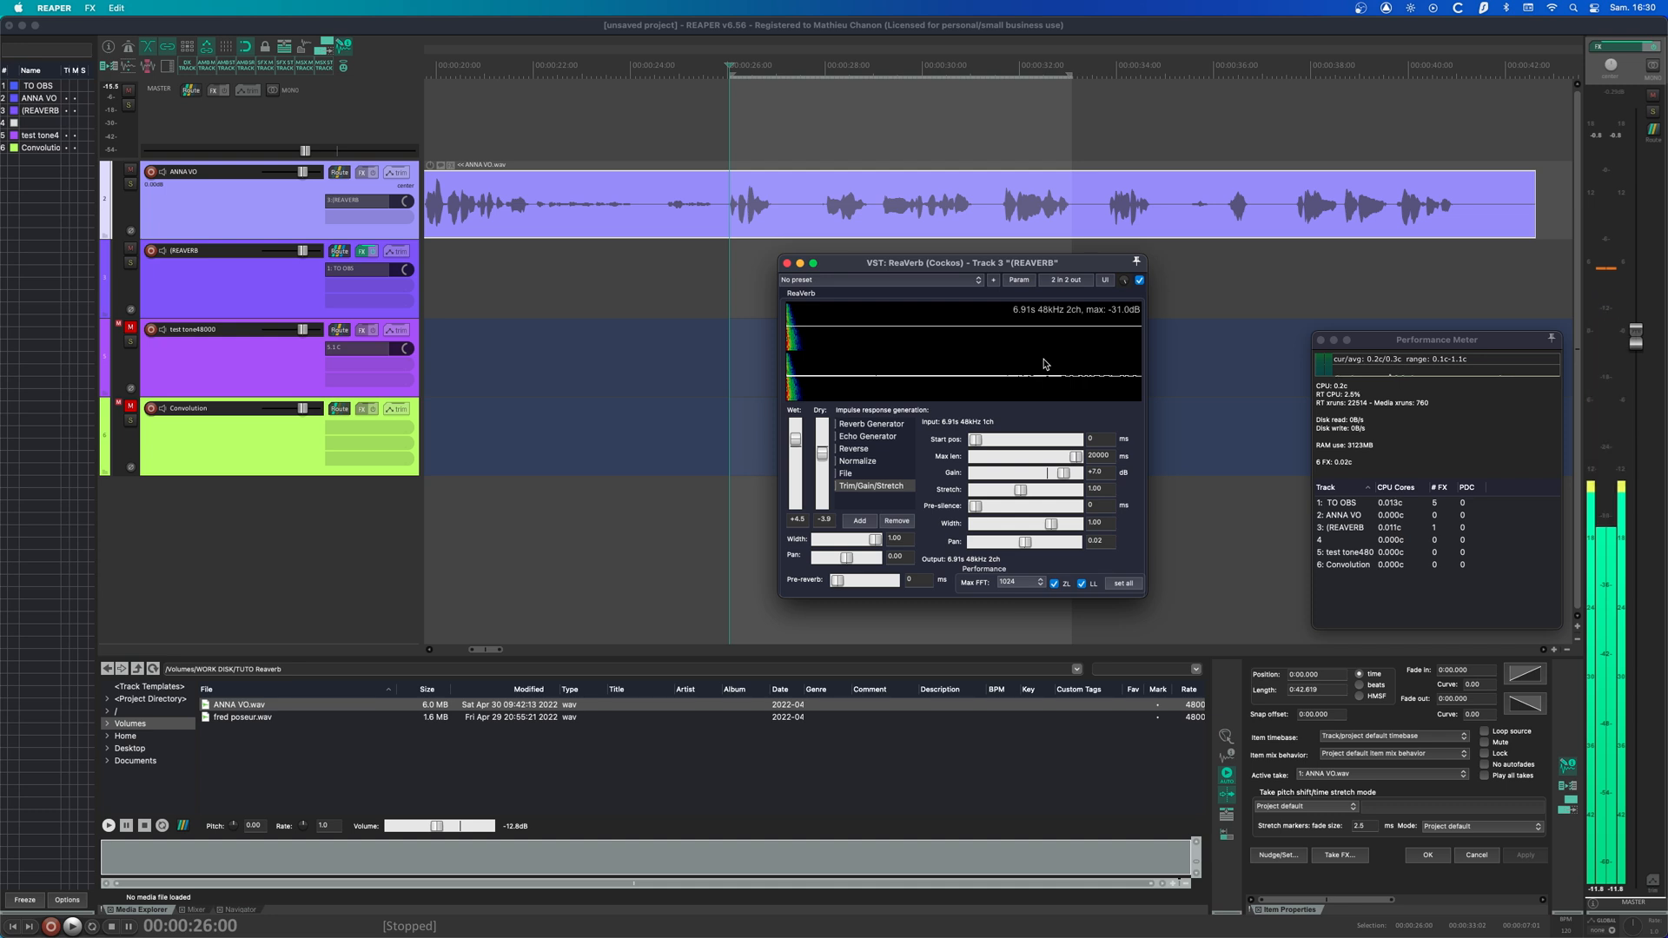
- Place my living room IR 48000 .wav from the IR mat chat folder in Finder on a new track below Convolution
drag(857, 269, 742, 267)
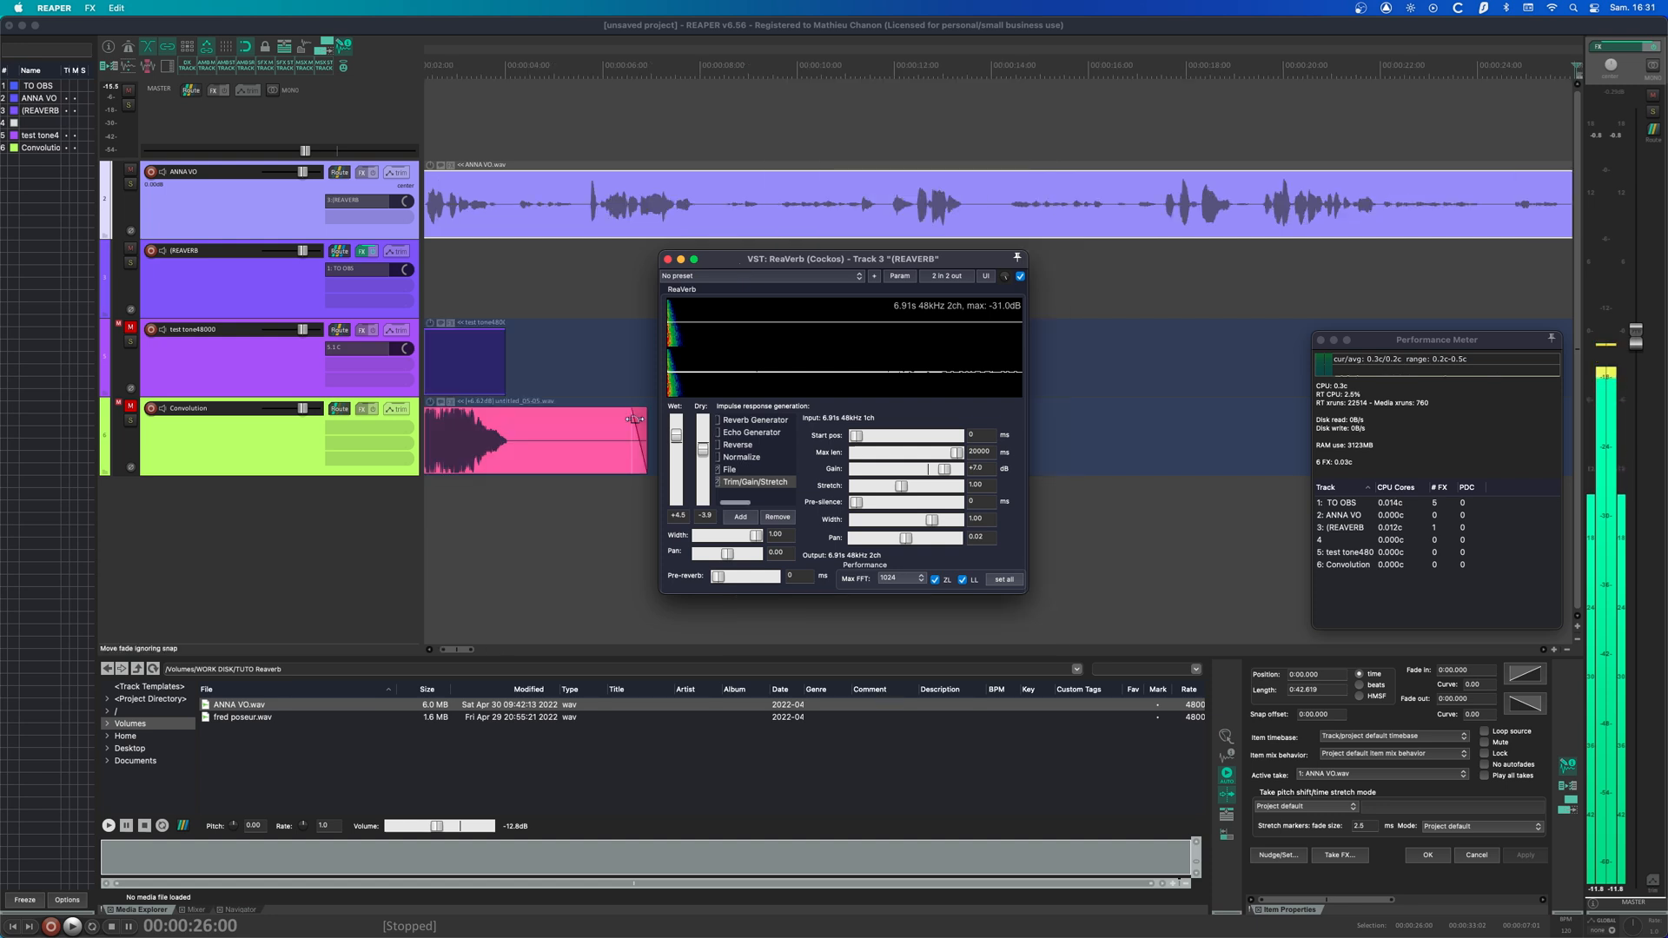
scroll(632, 417, left, 3)
scroll(727, 430, left, 1)
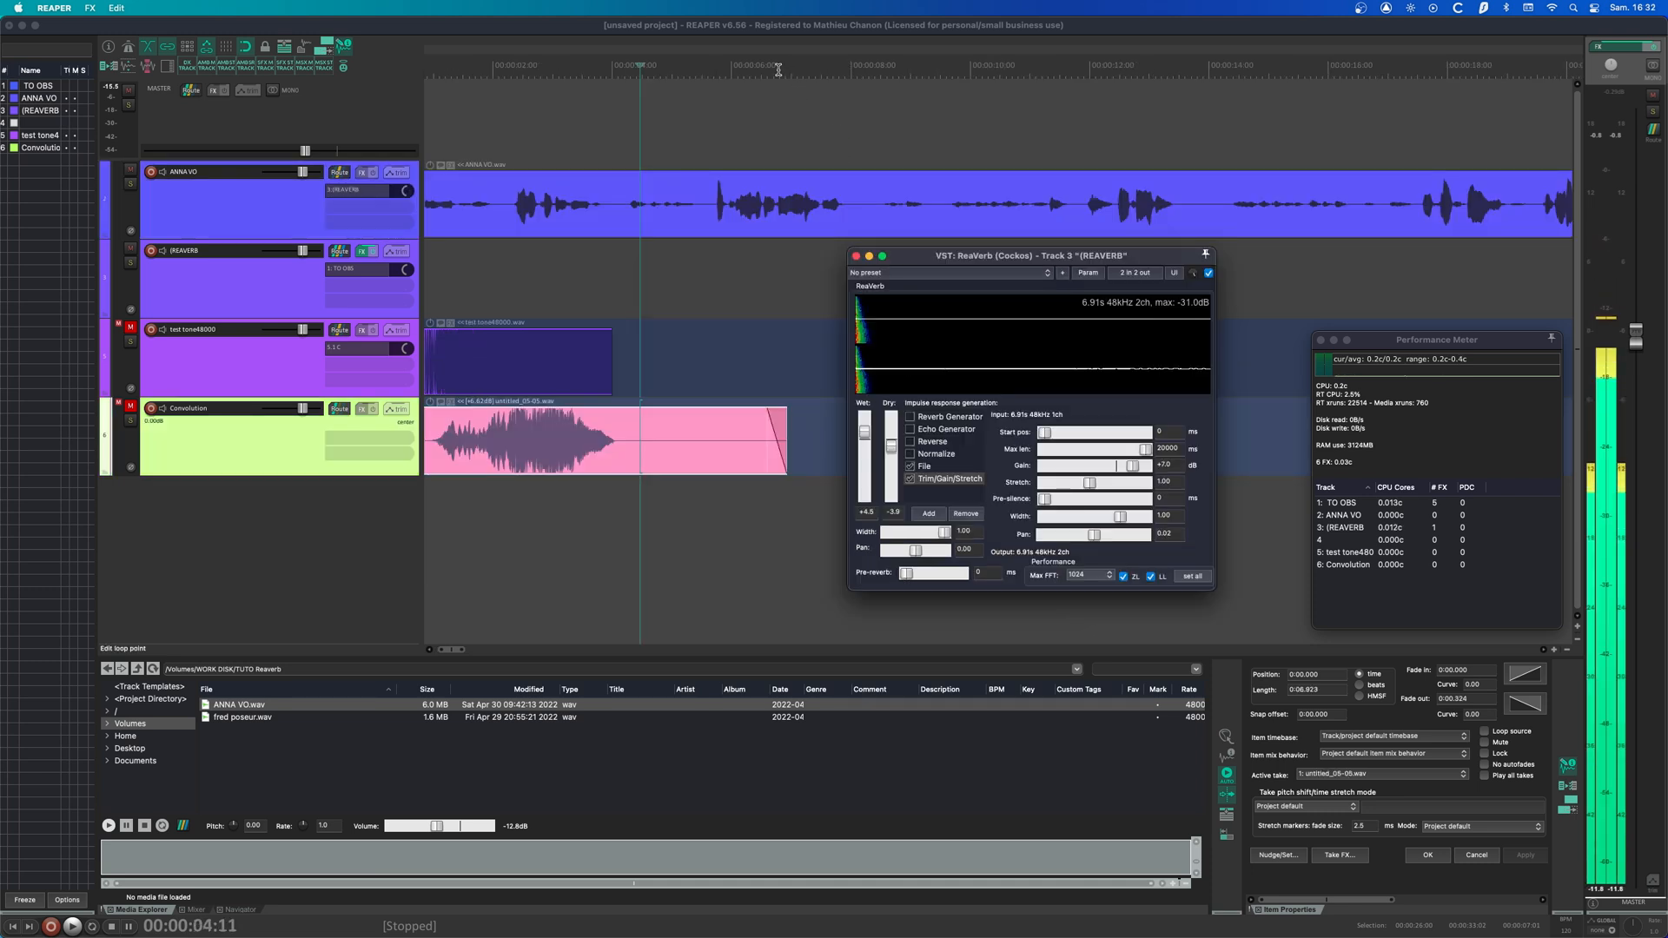
drag(778, 69, 835, 70)
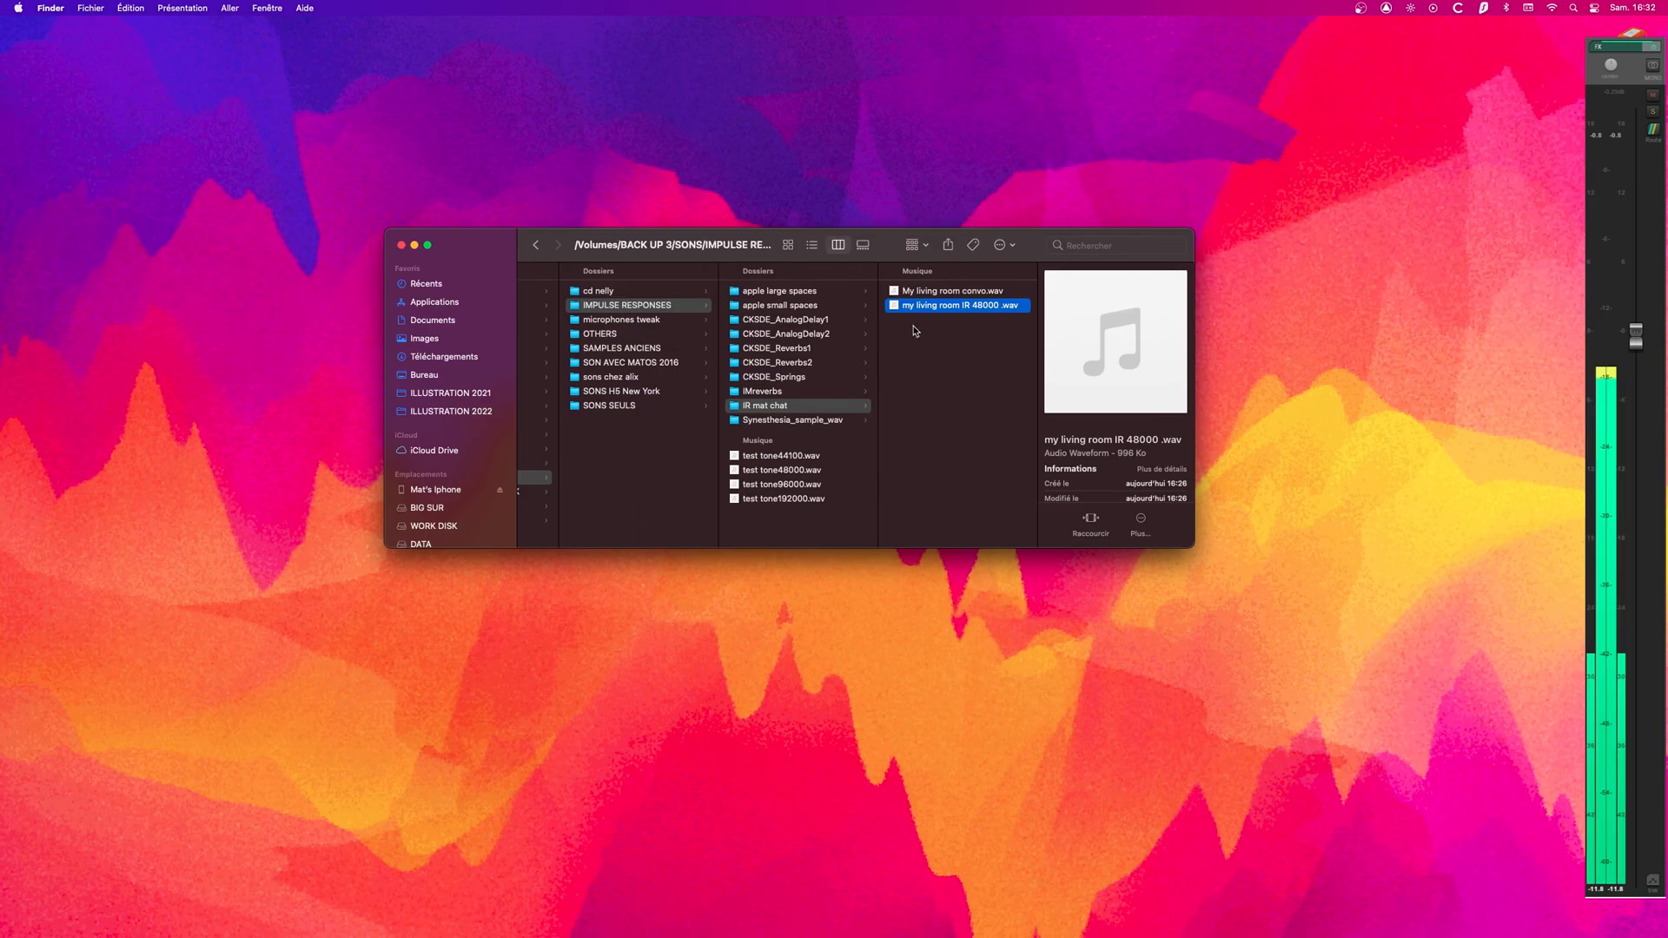
drag(892, 310, 428, 561)
key(ctrl+Left)
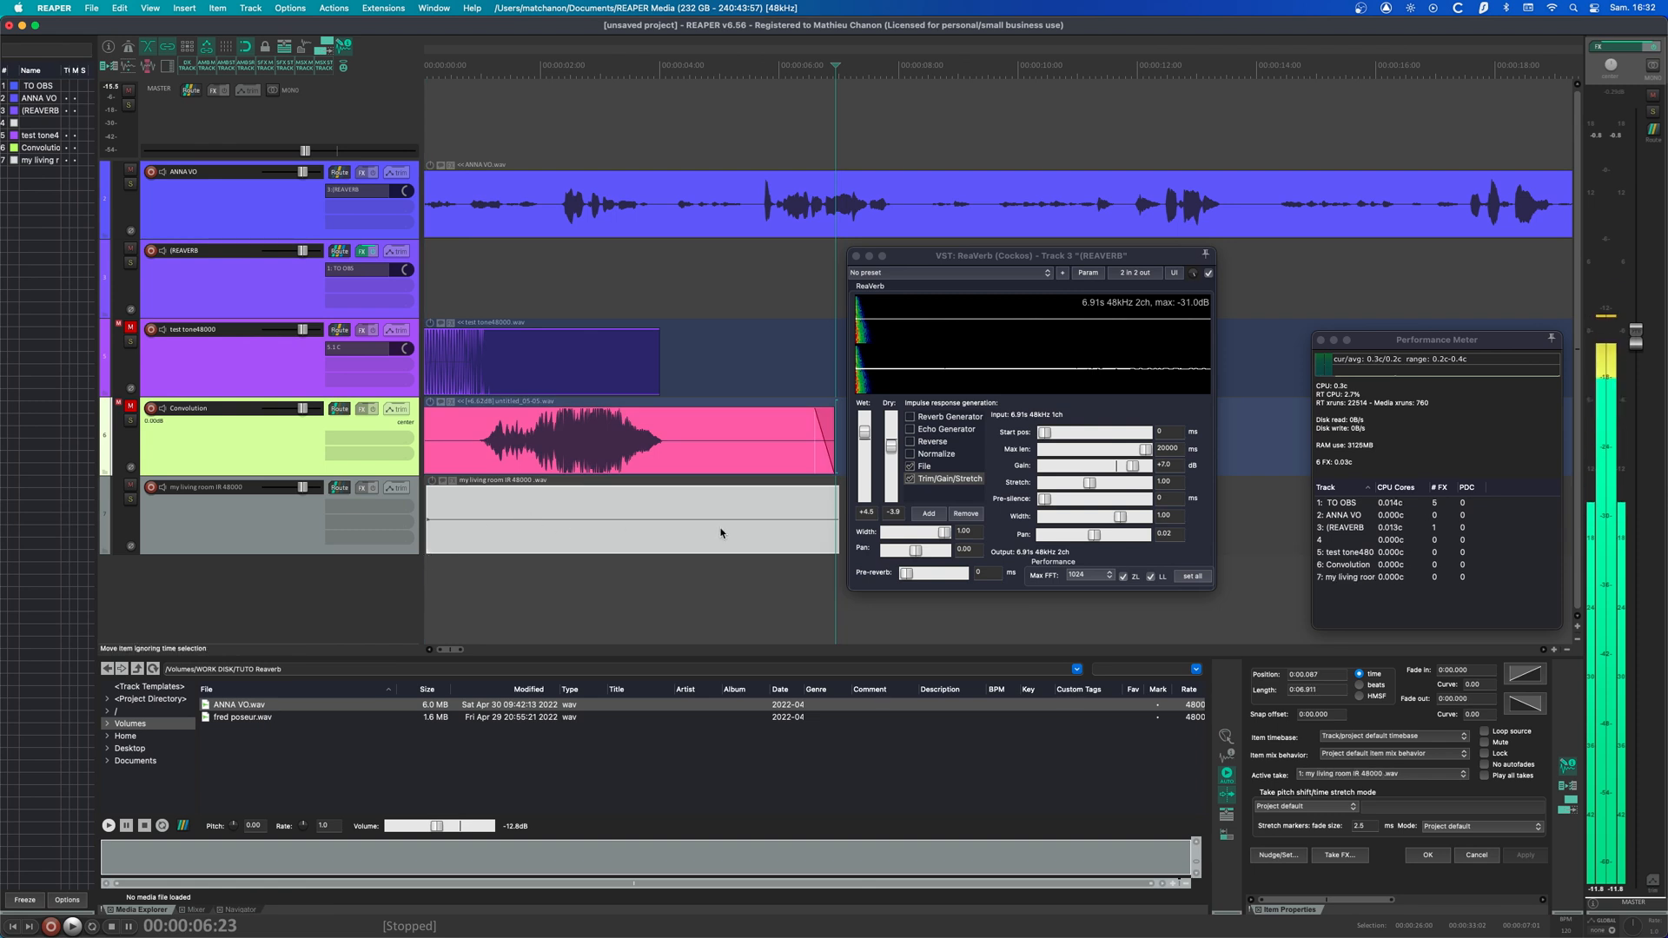
- Trim the impulse response item to about 0.873 s at the project start and audition it soloed
drag(833, 515, 443, 548)
click(425, 570)
key(space)
drag(477, 547, 476, 548)
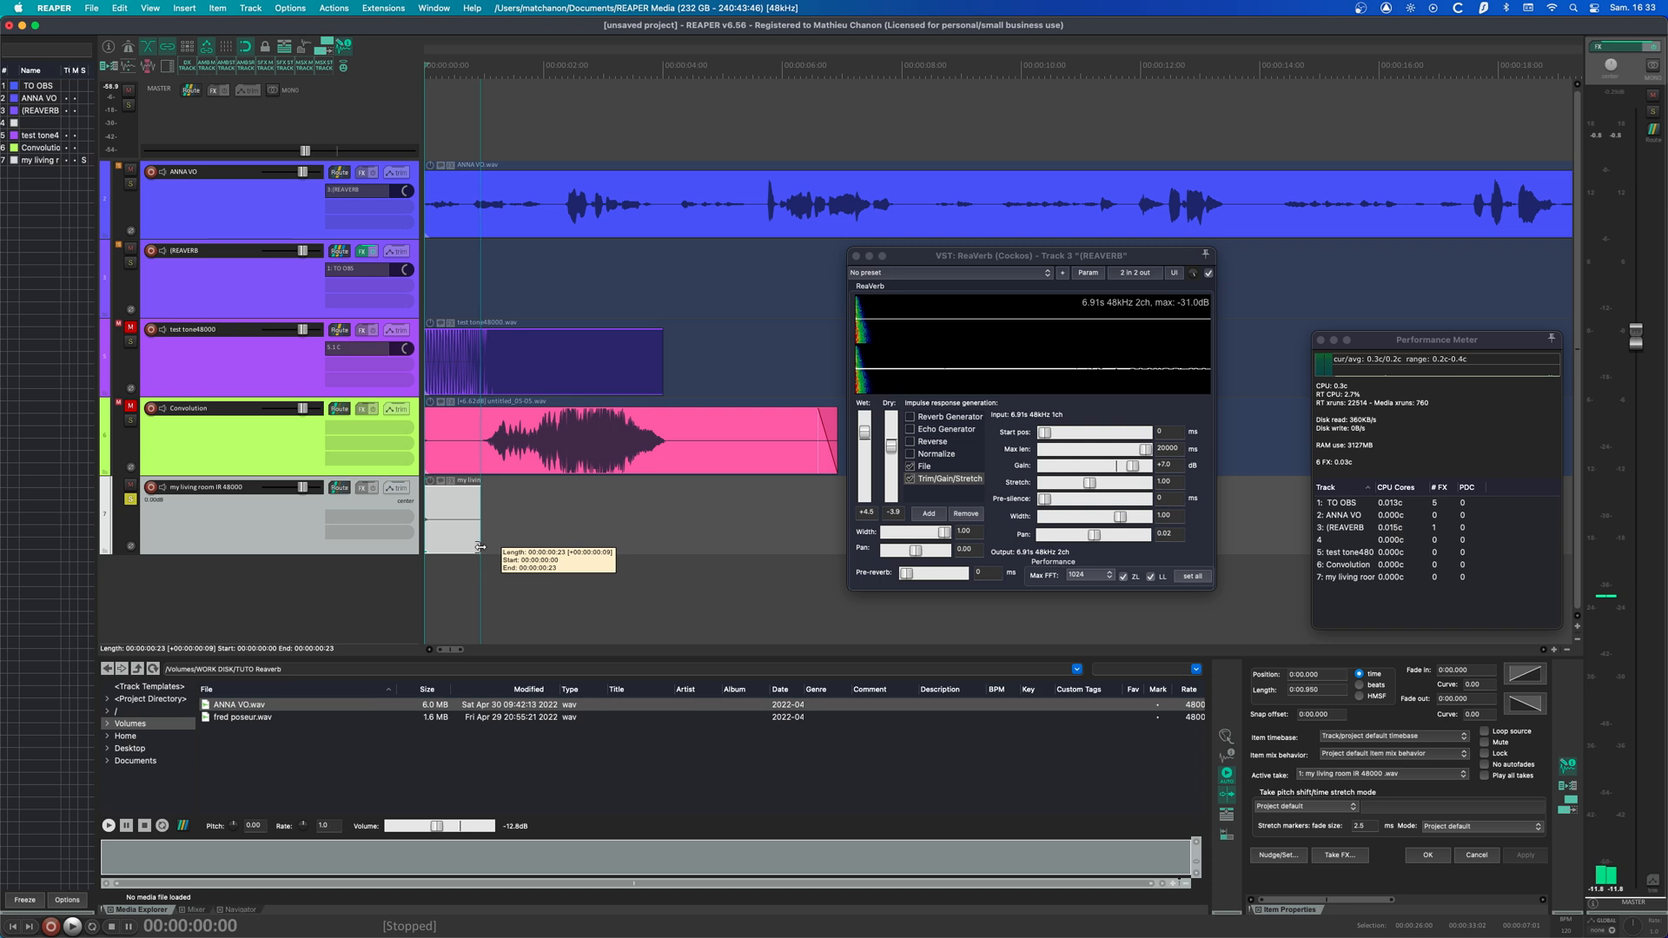
key(space)
key(space)
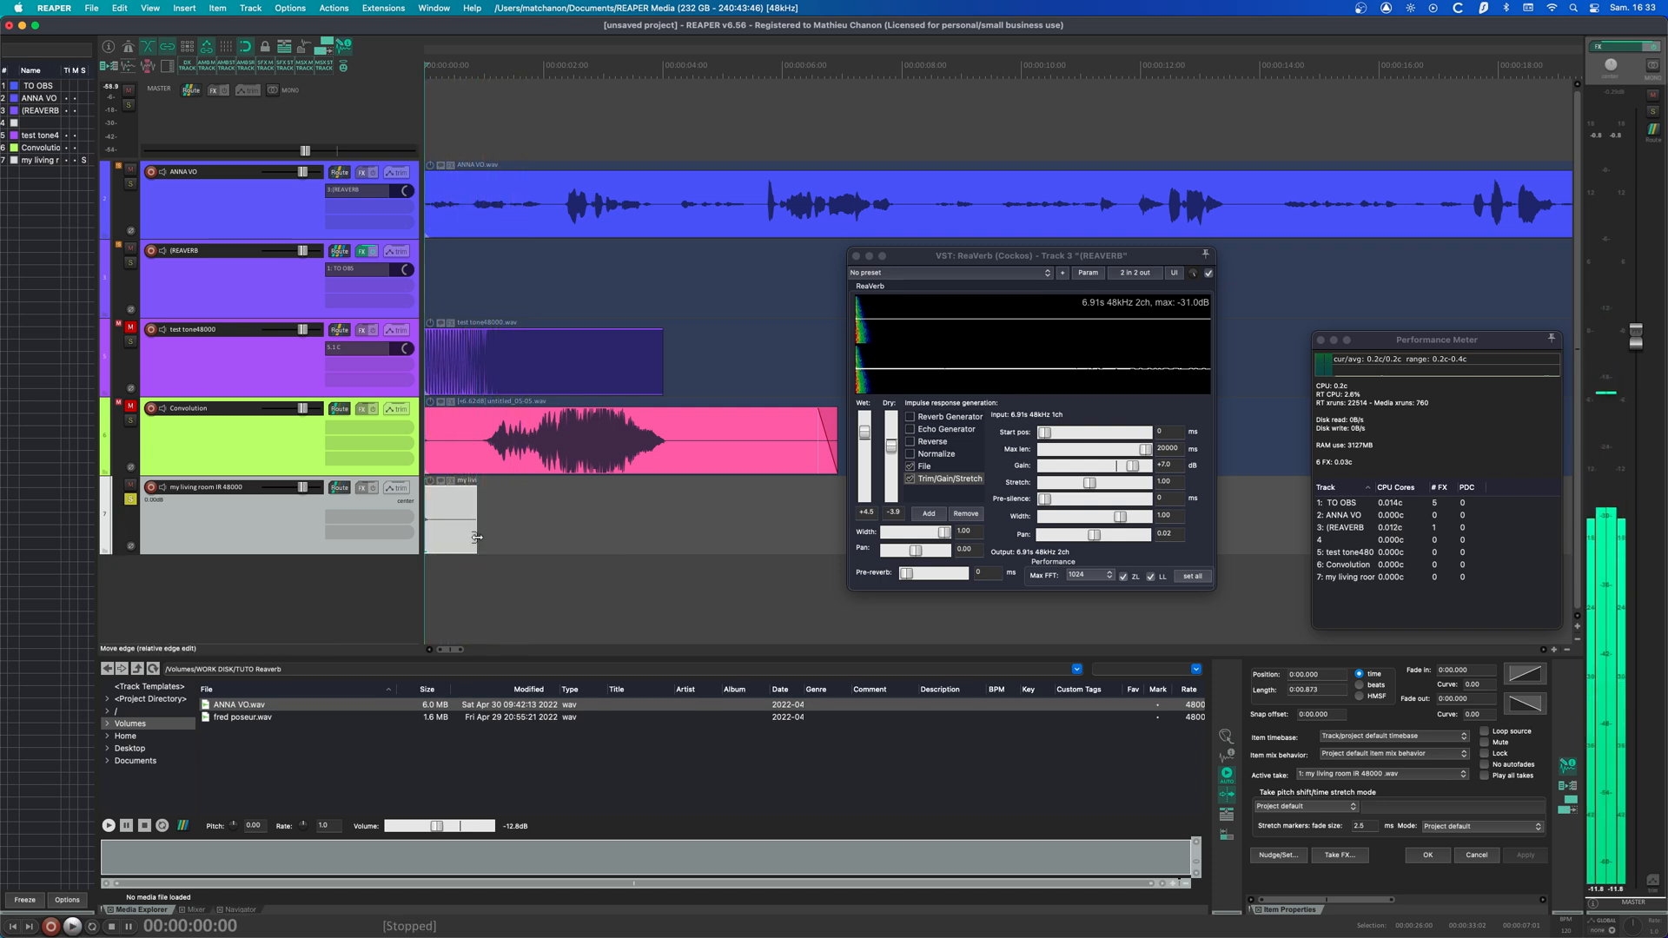
- Render the trimmed impulse response item as my living room IR 48000 2, a mono 48000 Hz 24 bit PCM WAV, in IR mat chat
click(469, 538)
key(super+alt+r)
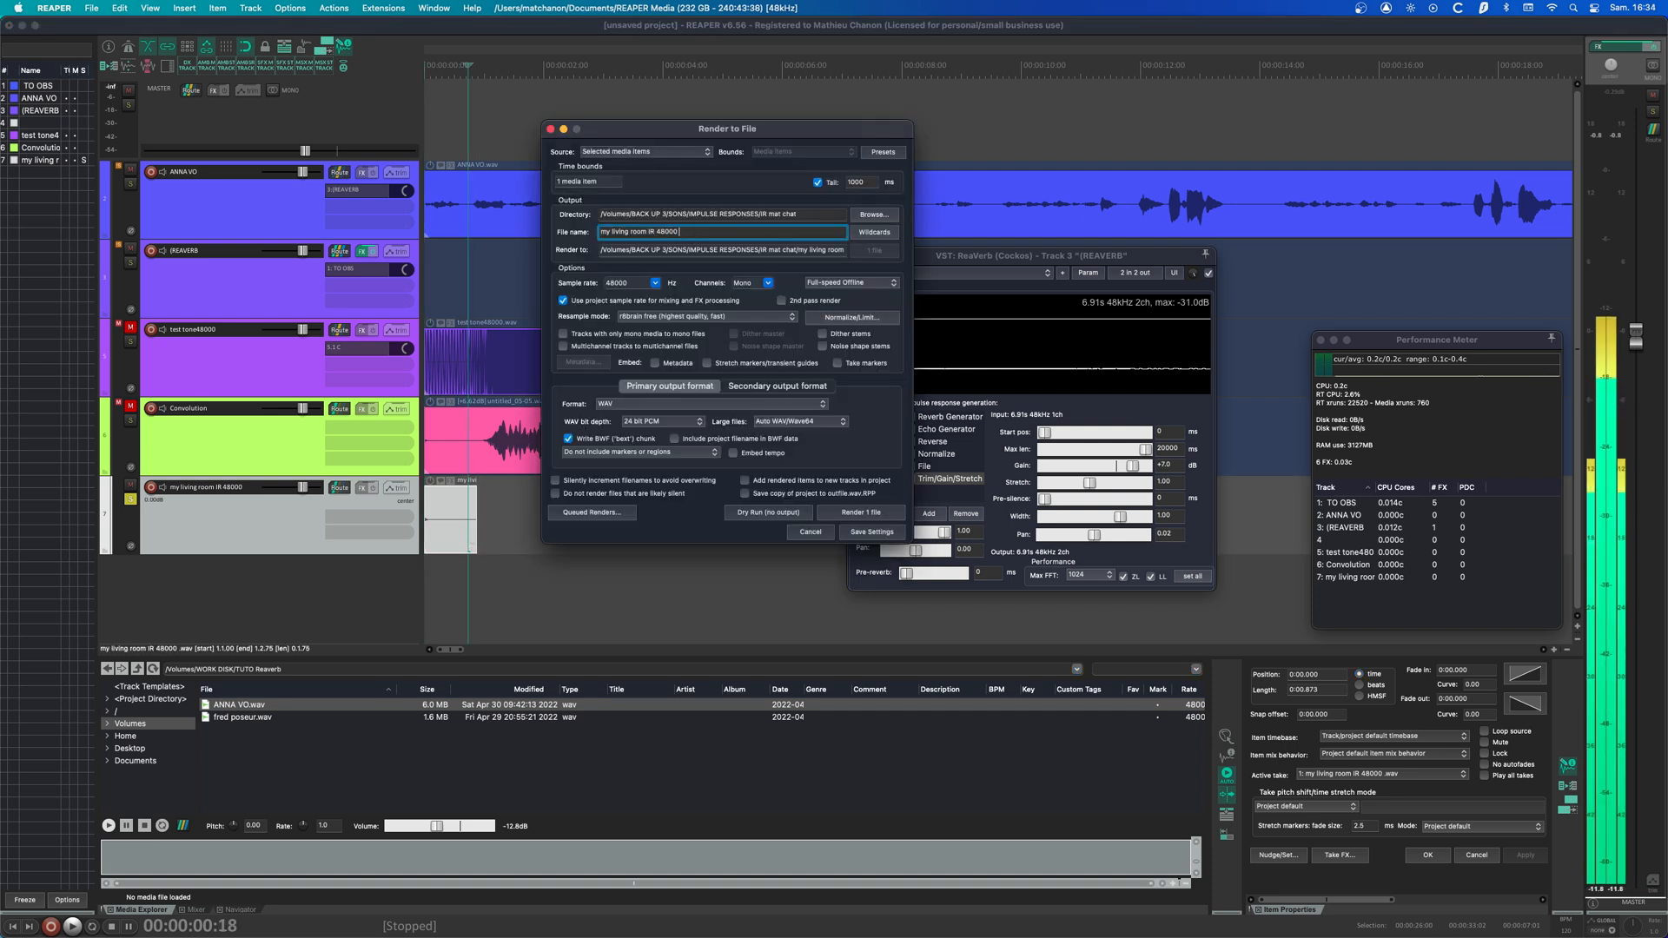
click(847, 513)
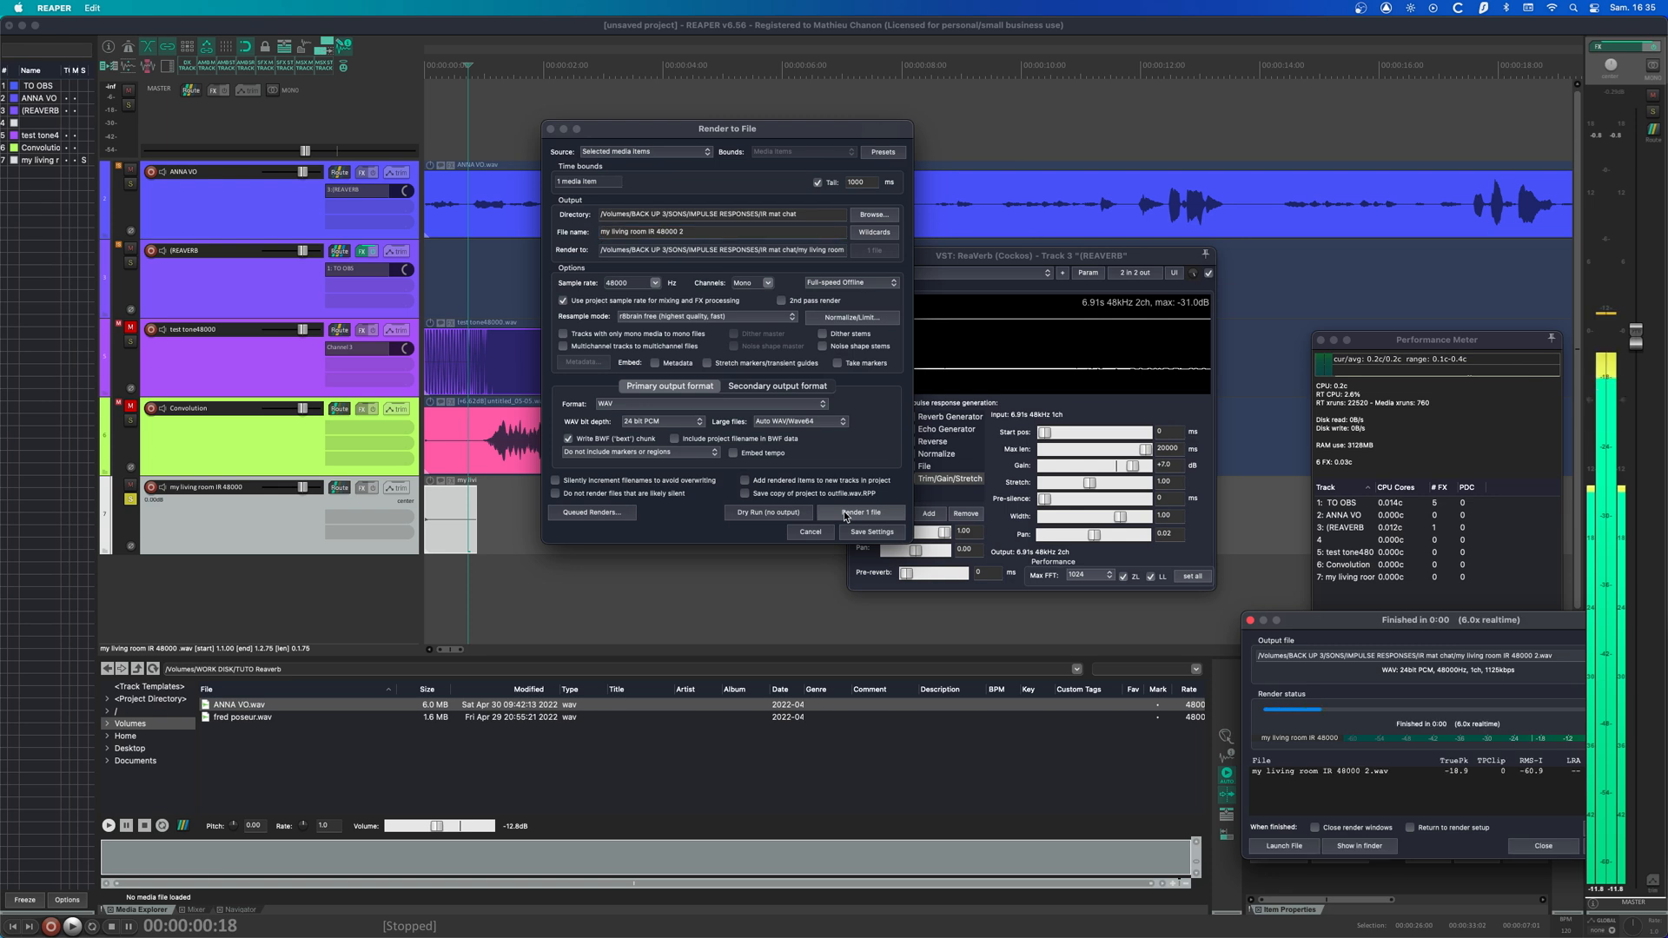
click(1548, 846)
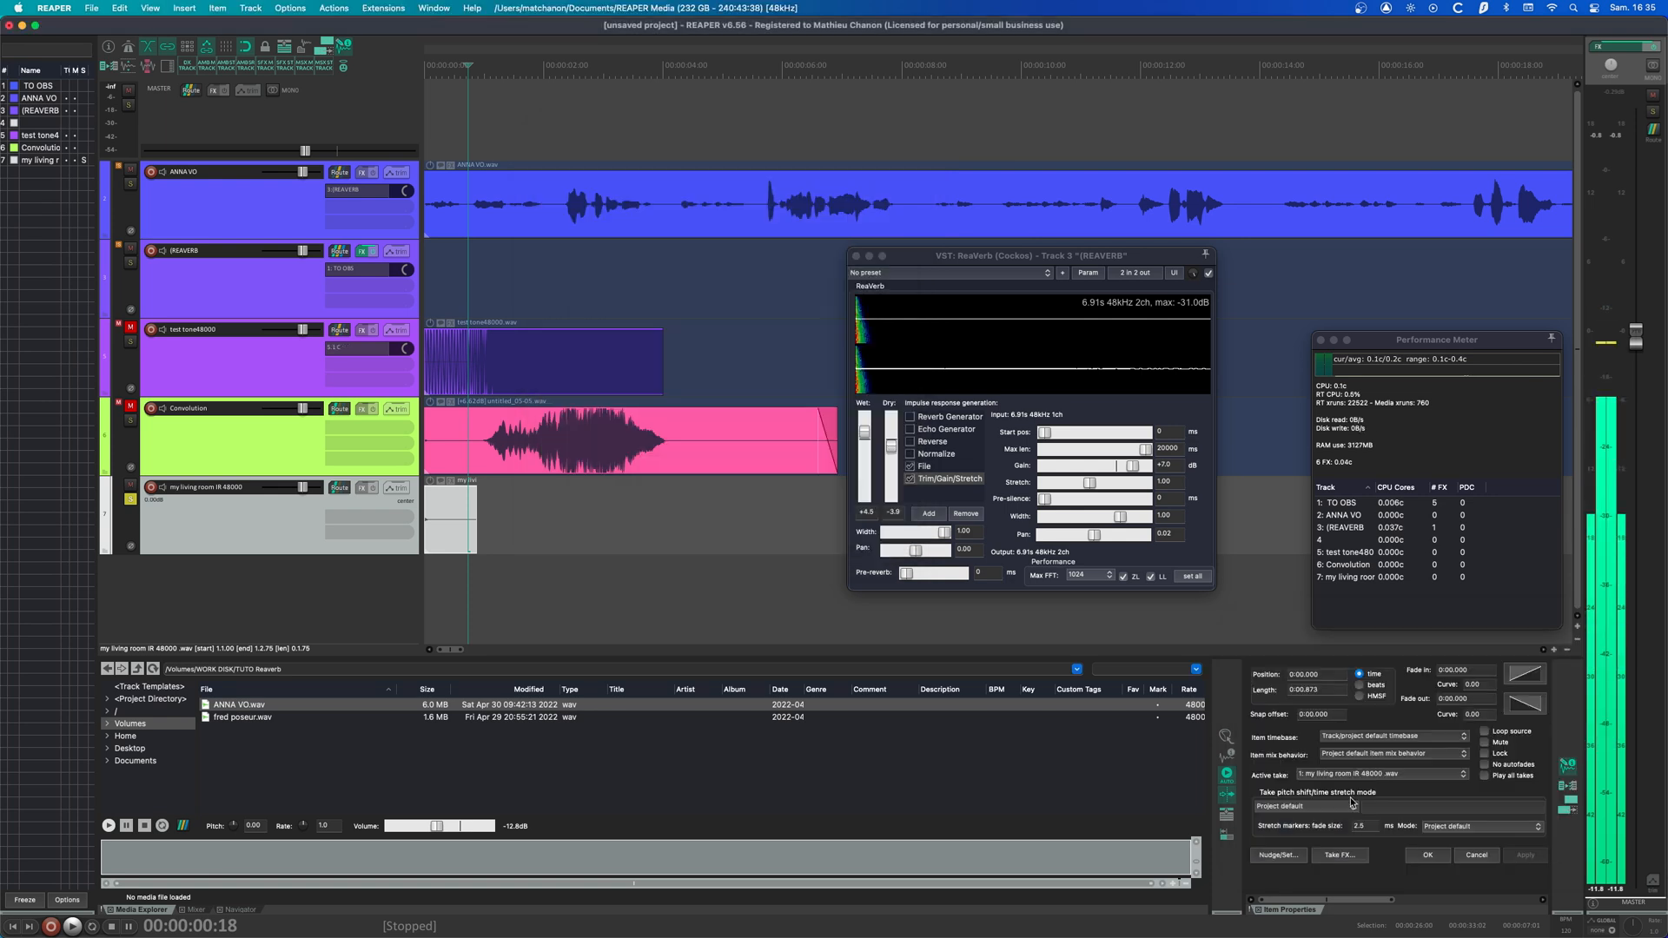
- Load my living room IR 48000 2.wav into ReaVerb's File module
click(926, 468)
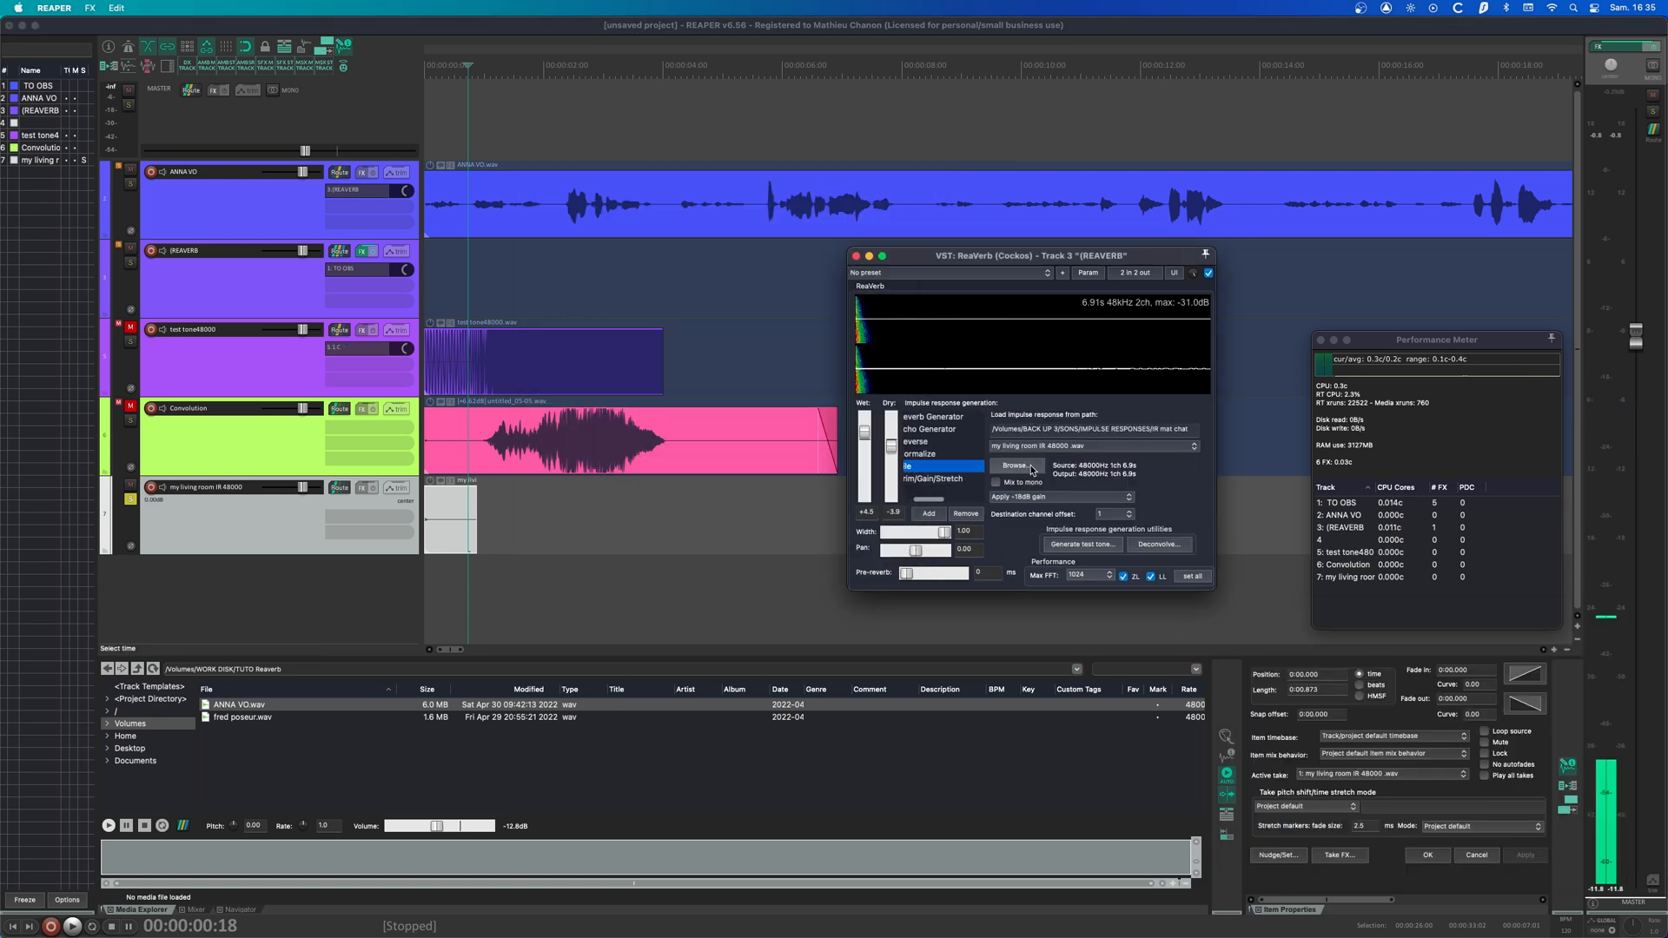
click(1007, 465)
click(565, 253)
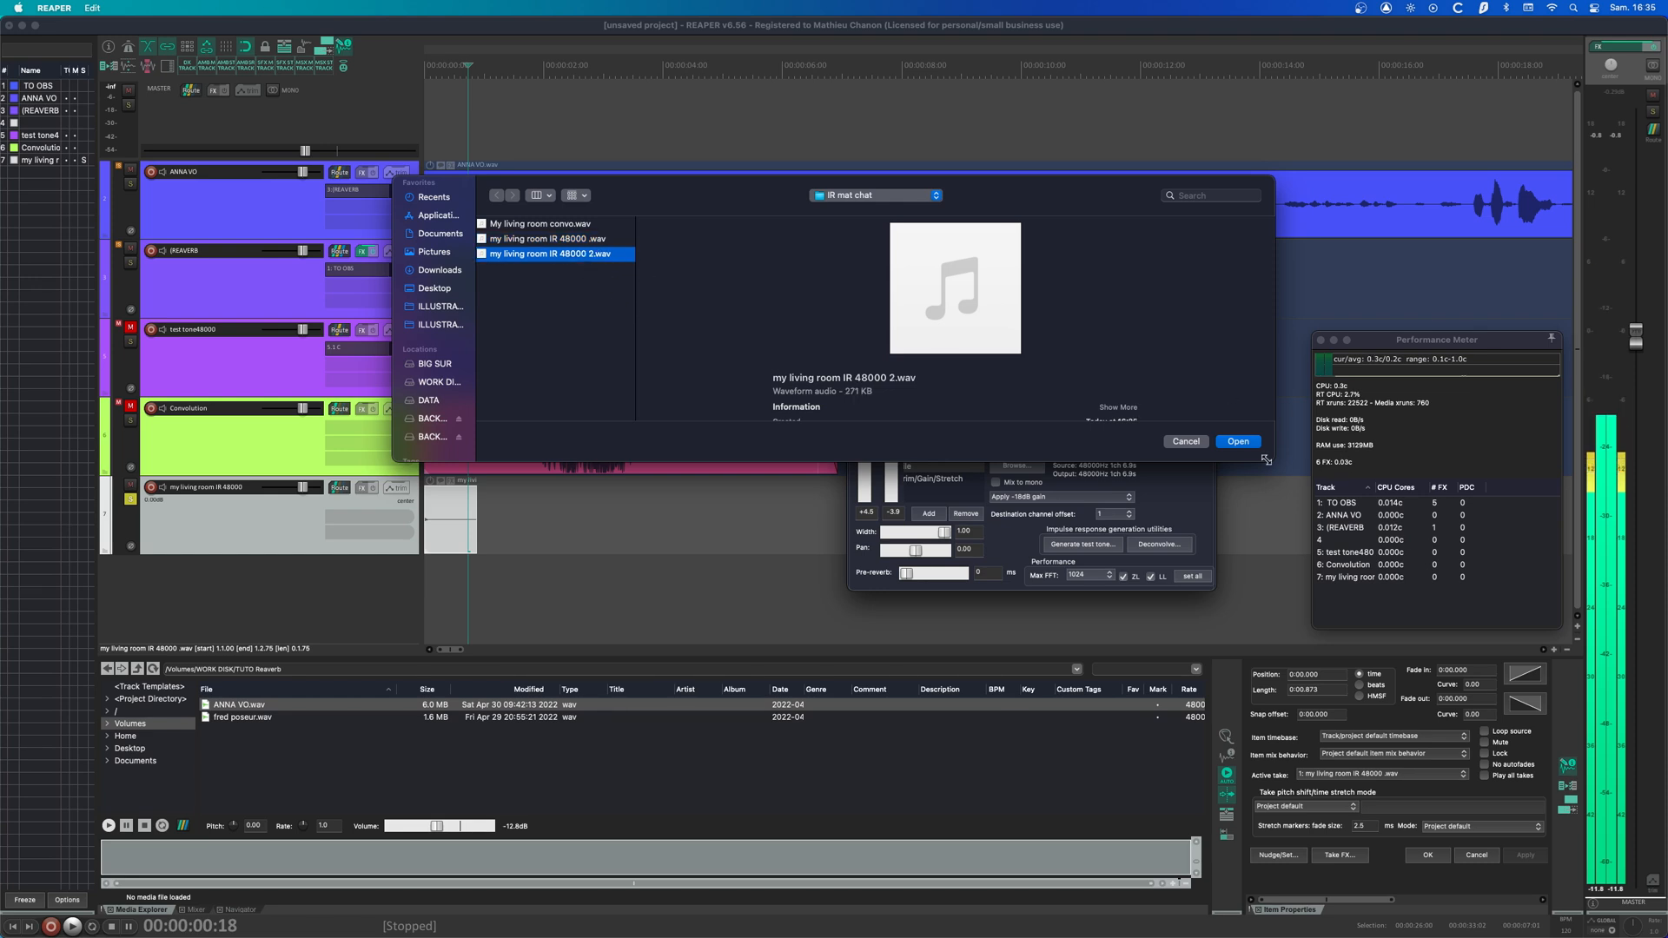
click(1238, 442)
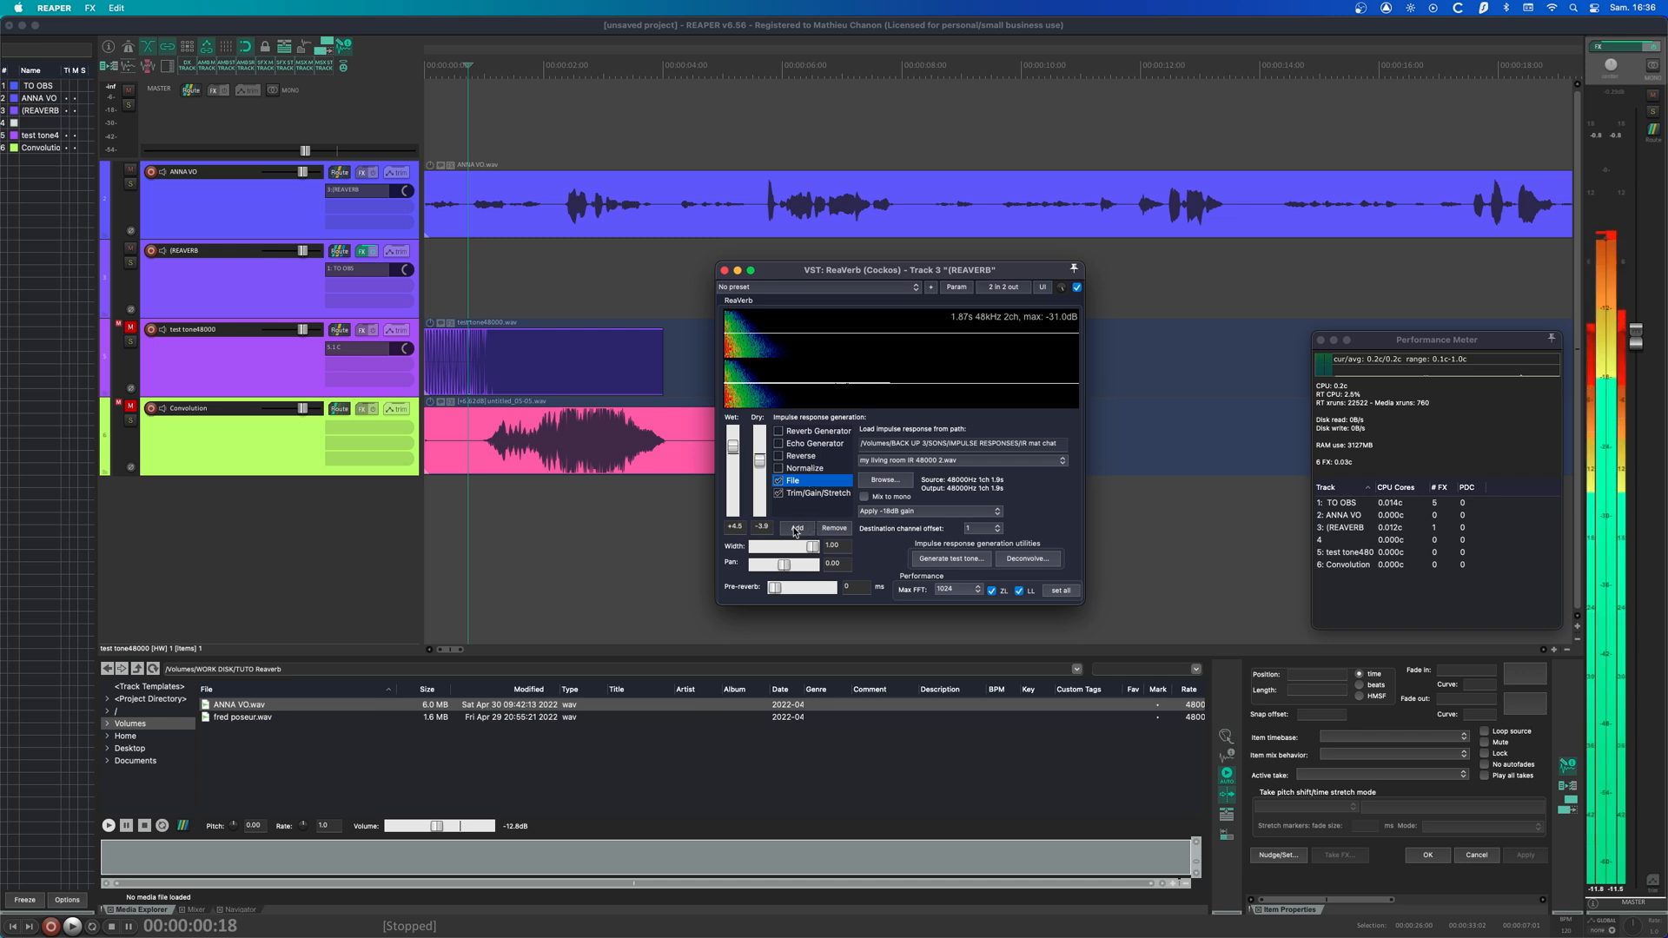
- Add a Filter (LP/HP) module to ReaVerb and enable the Reverb Generator
click(795, 529)
click(821, 587)
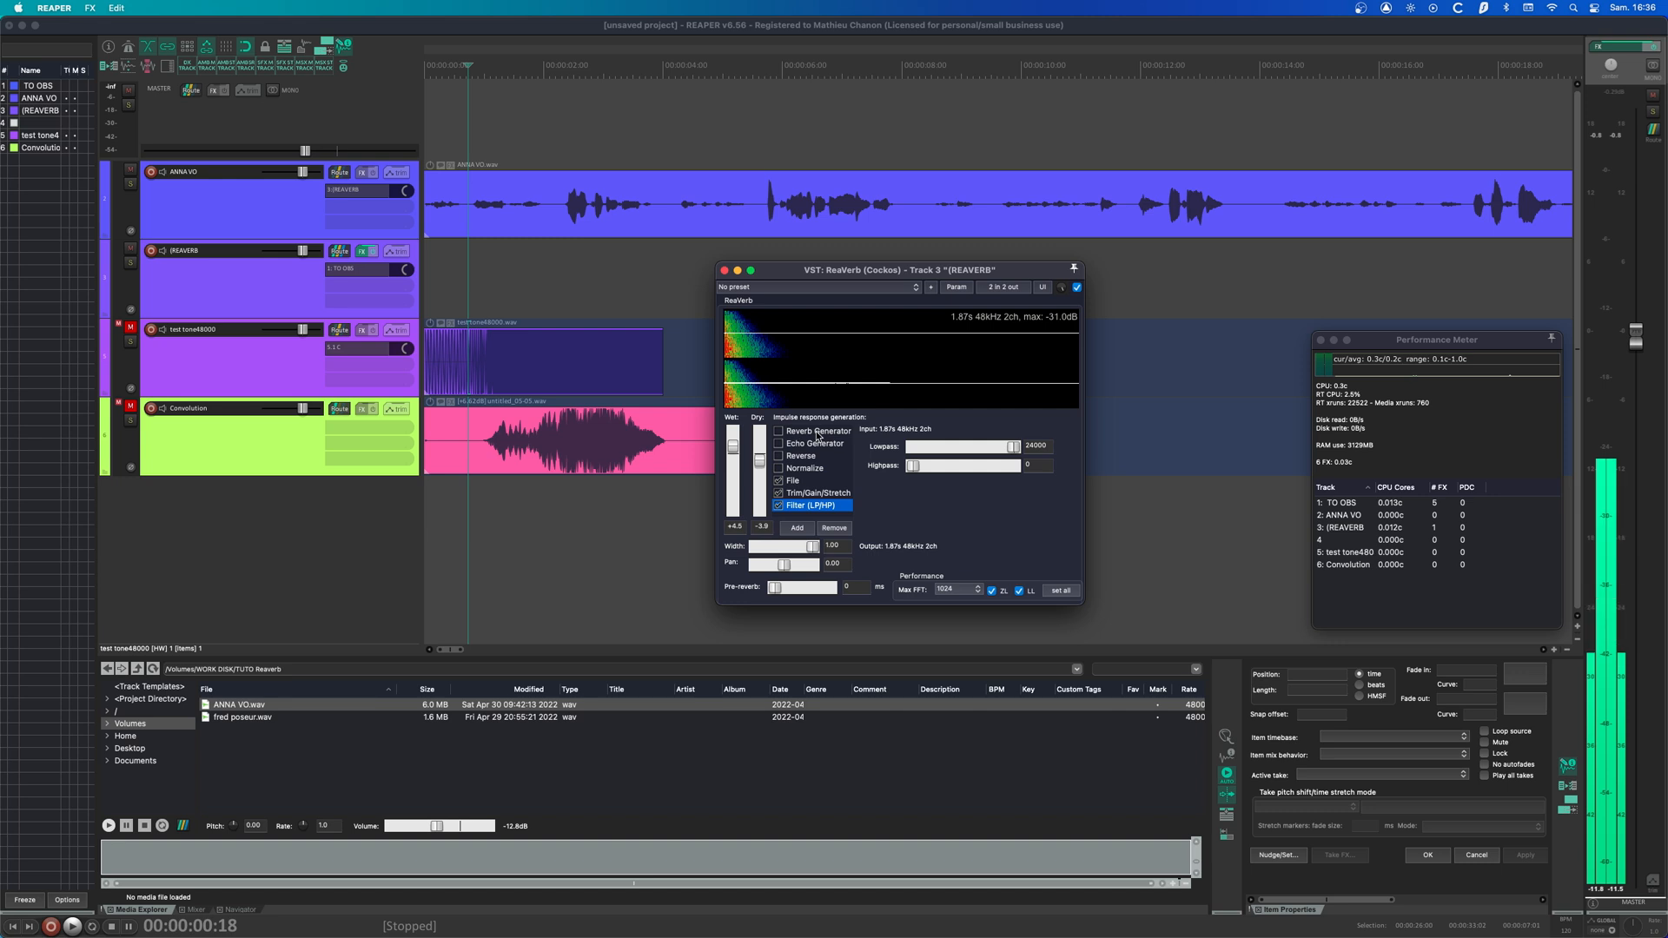
click(779, 432)
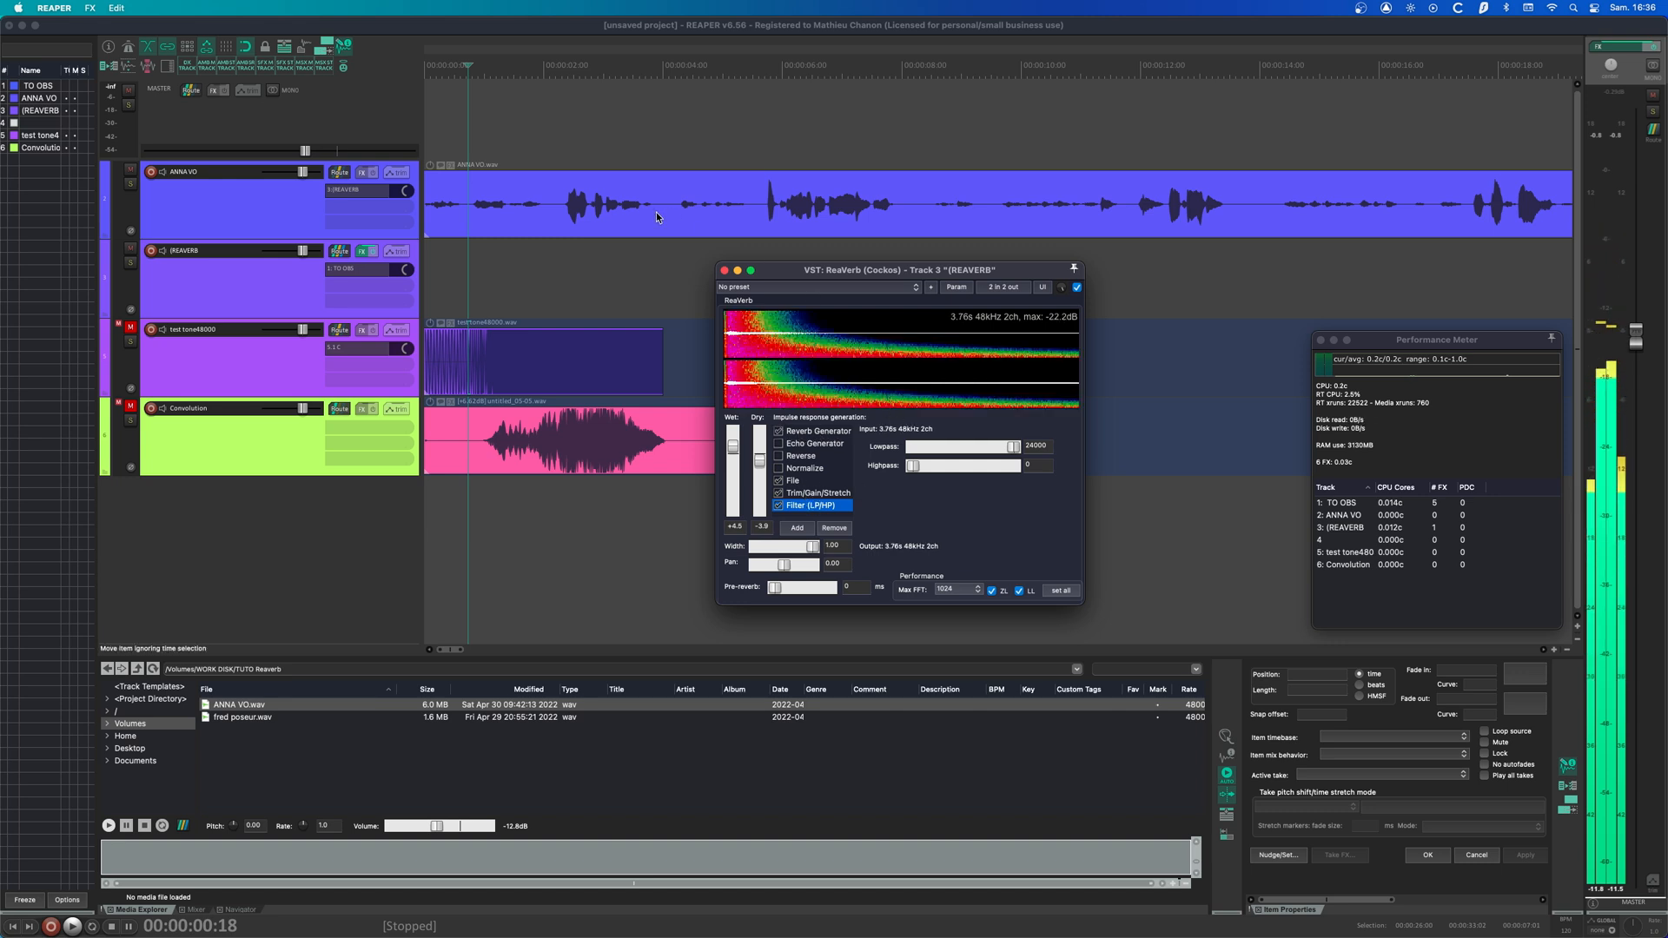
- Disable ReaVerb's Trim/Gain/Stretch and File modules and play ANNA VO from the 6-second mark
click(789, 205)
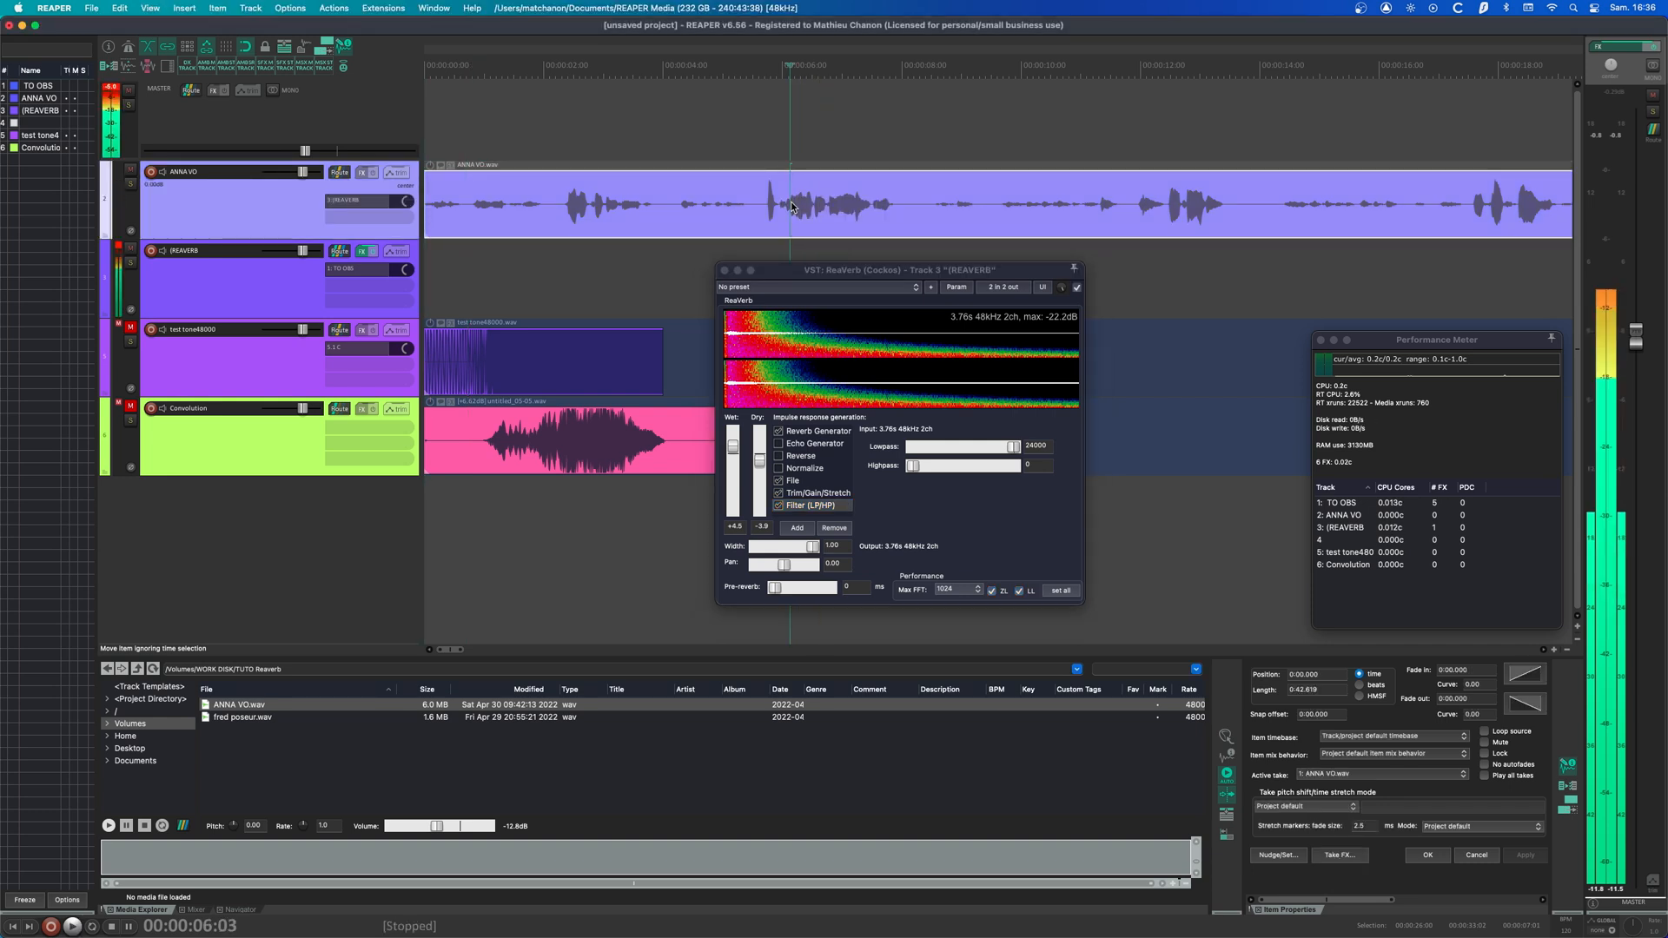
click(779, 493)
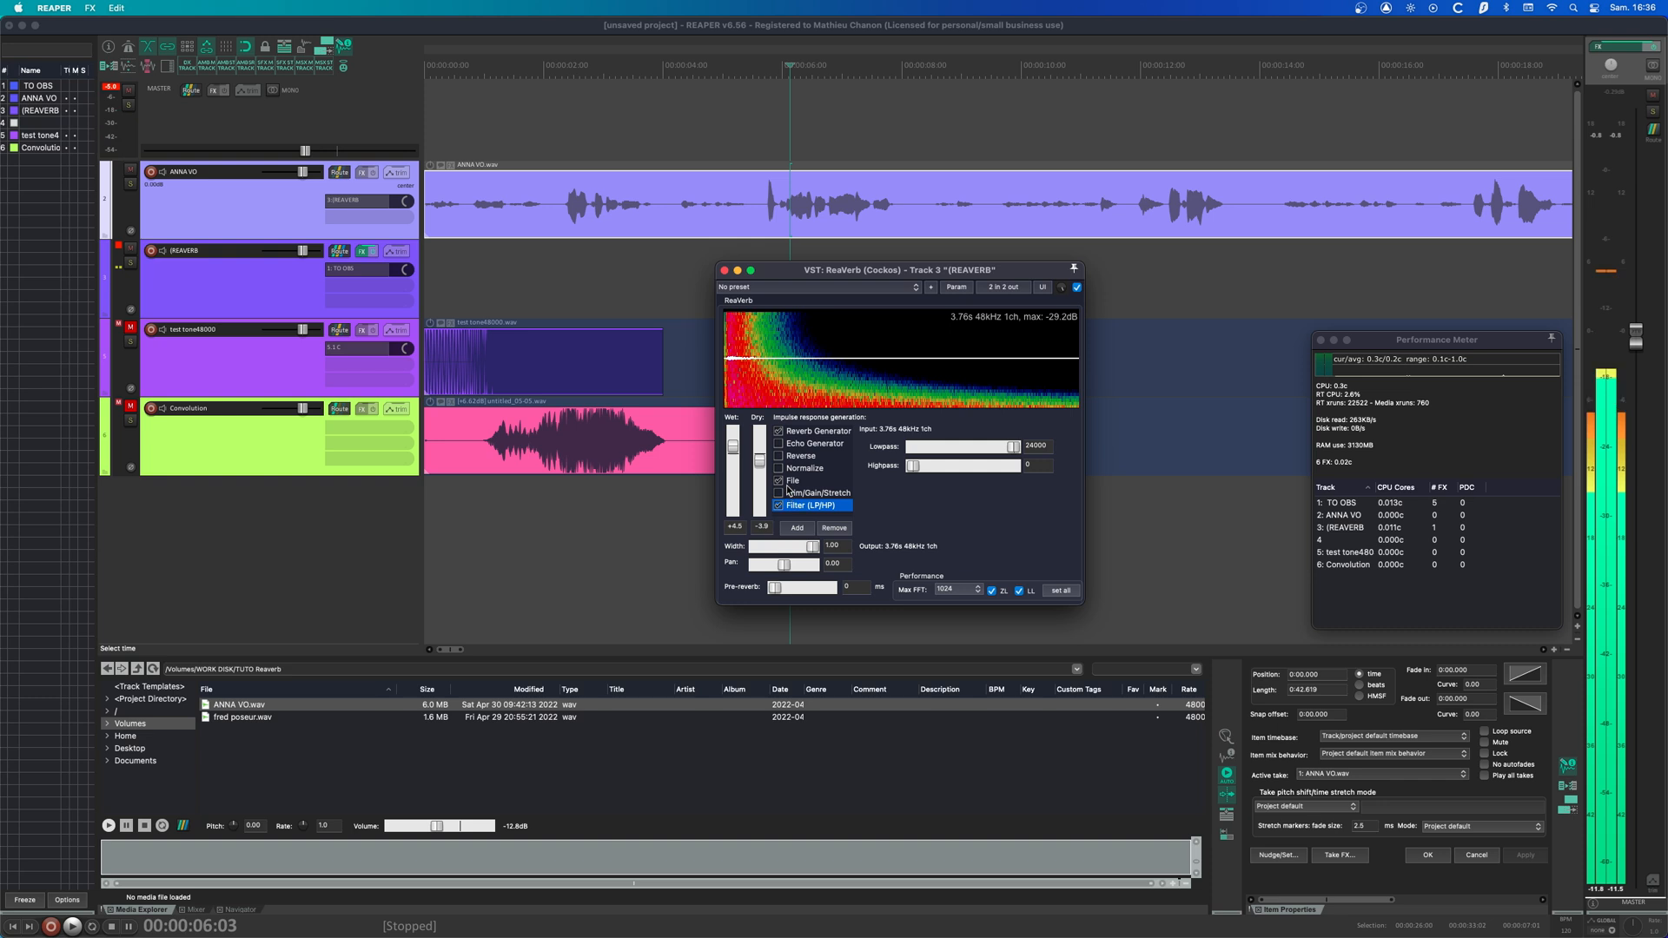
key(space)
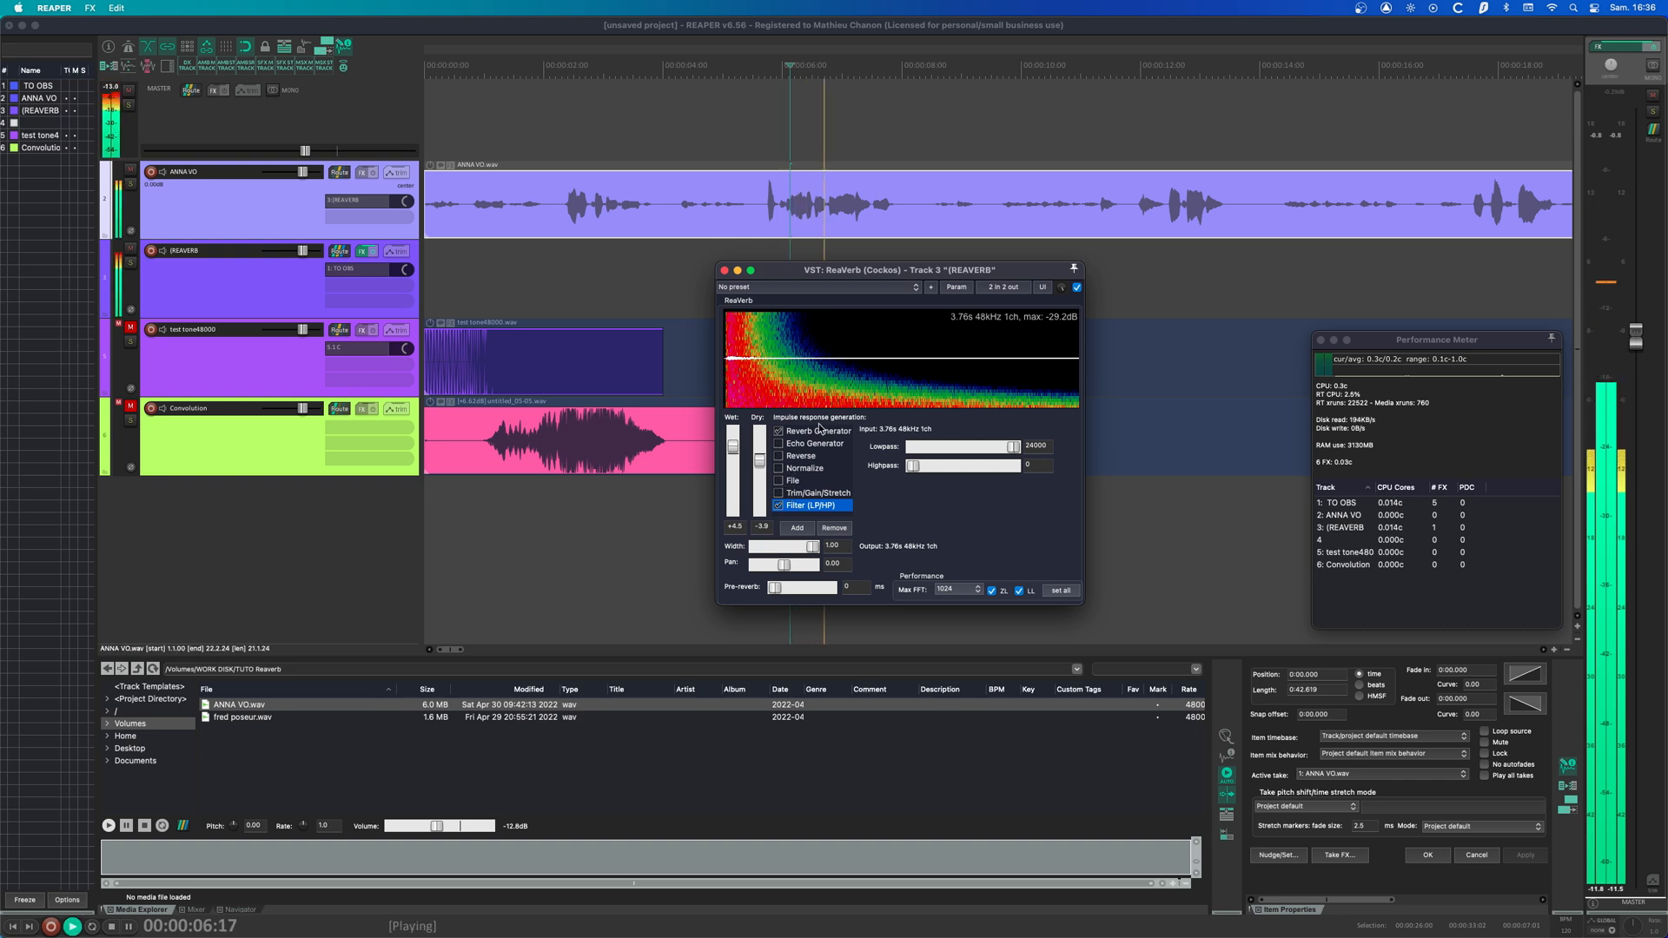
key(space)
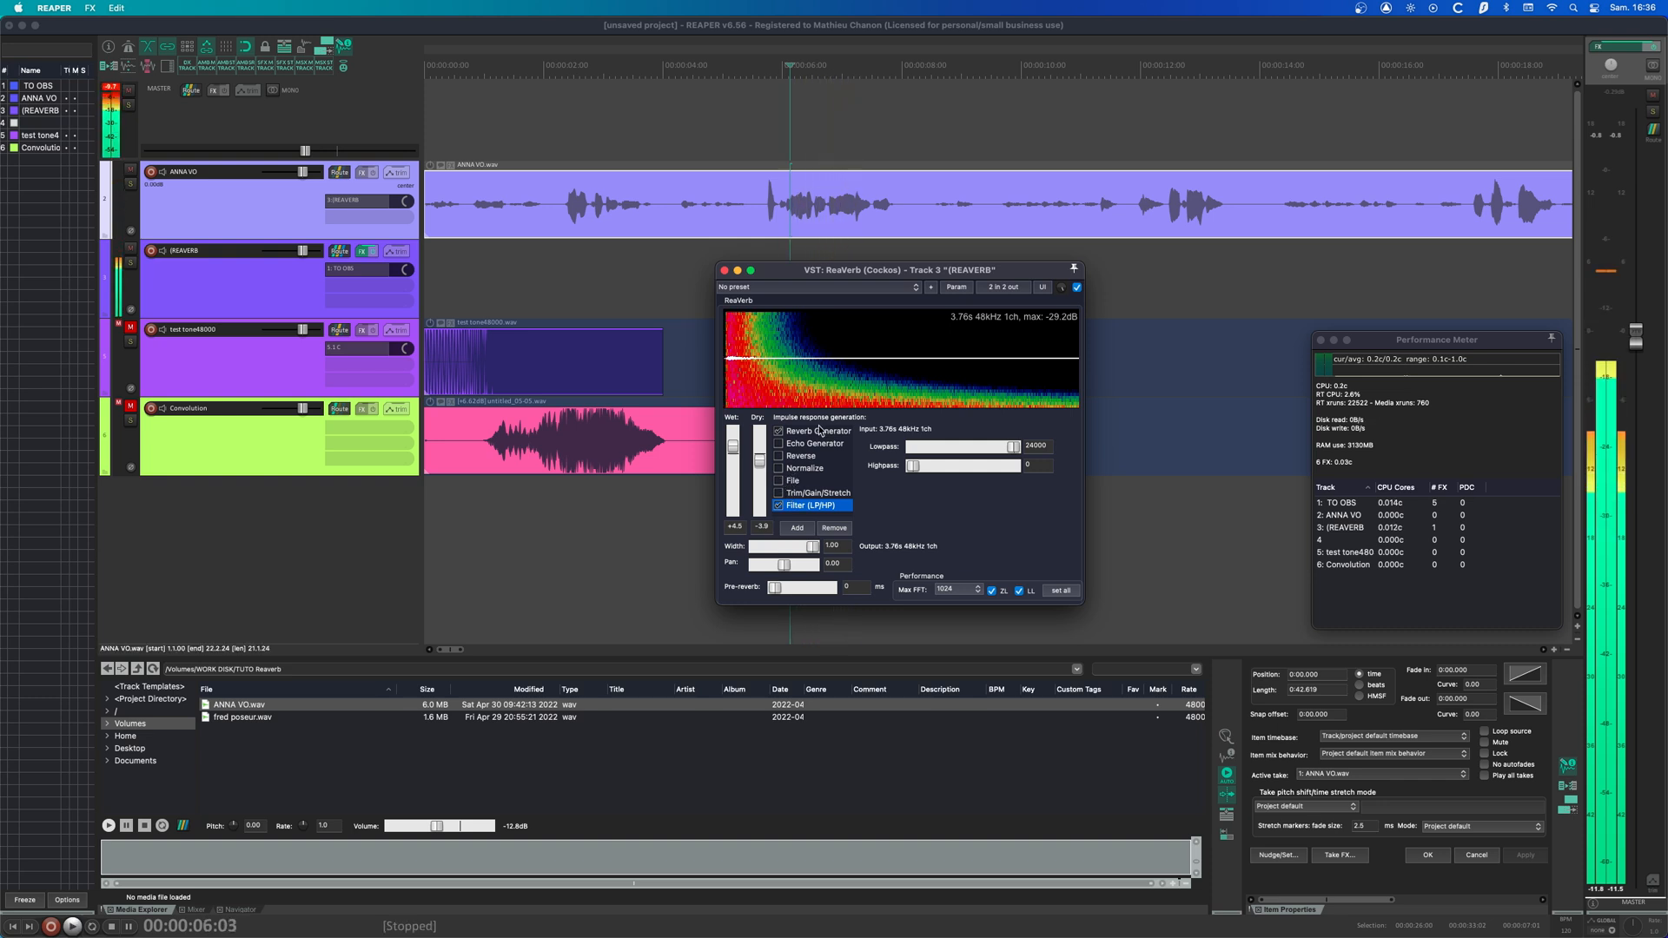
- Set the Reverb Generator's length to 3357 ms and the filter's highpass to 13080 Hz, and play the voice
click(819, 431)
drag(983, 467, 1015, 508)
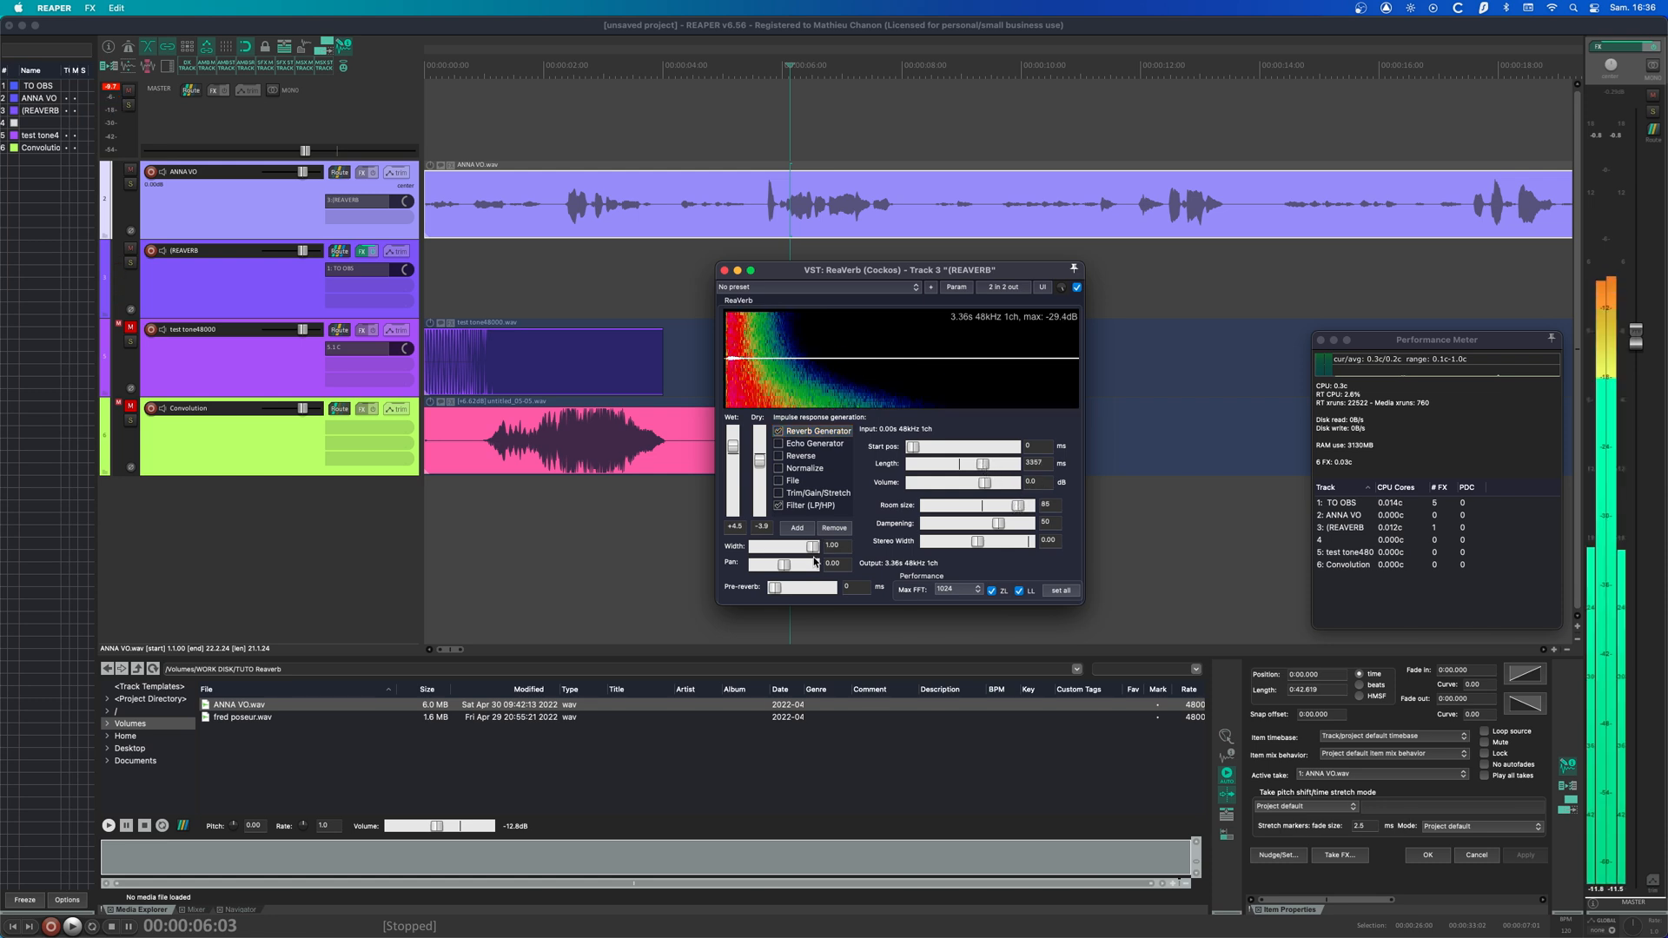
click(805, 507)
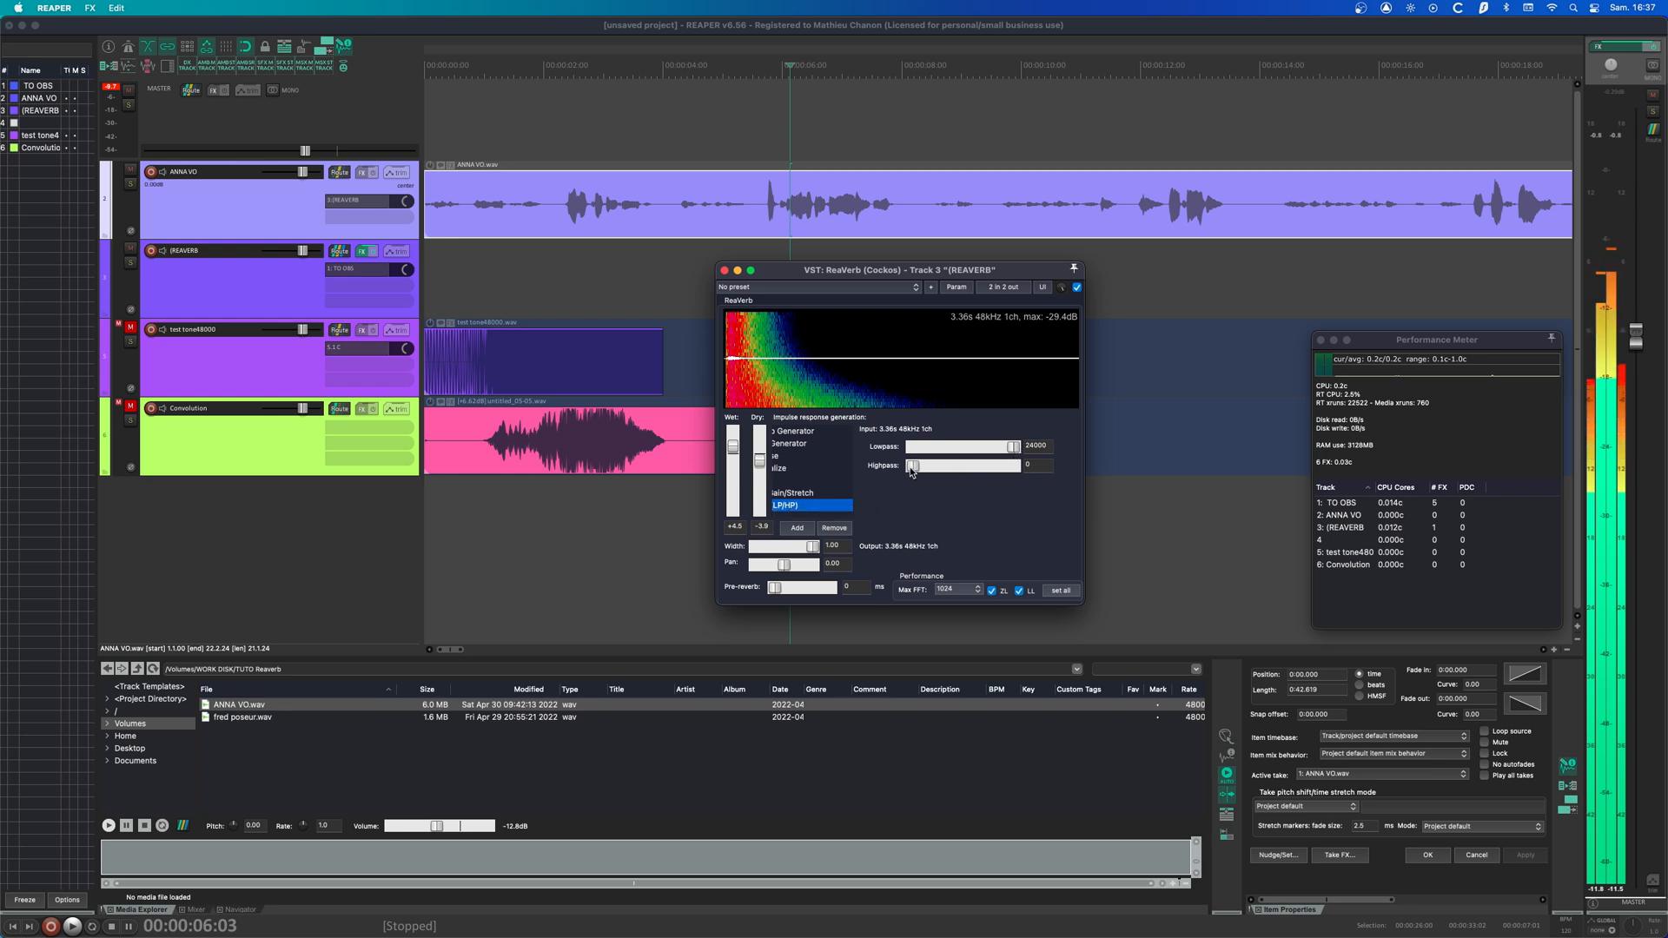
drag(927, 471, 997, 468)
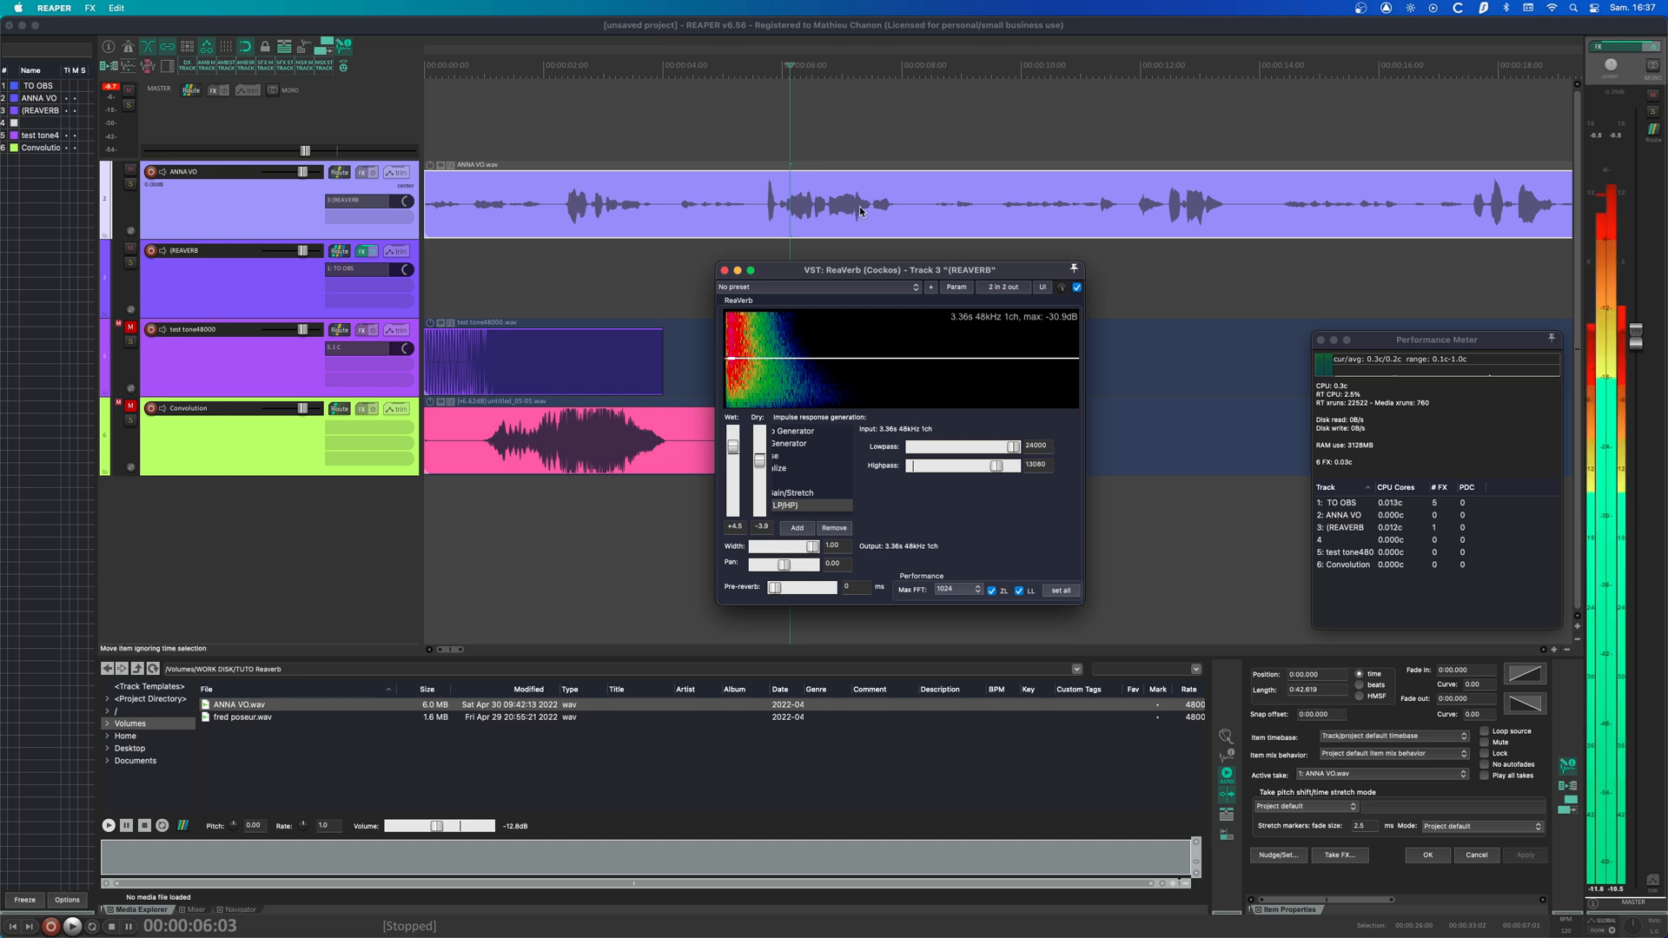
key(space)
- Set the filter's highpass to 12 Hz and lowpass to 247 Hz, and audition the voice
drag(998, 468, 937, 452)
key(space)
key(space)
key(space)
key(space)
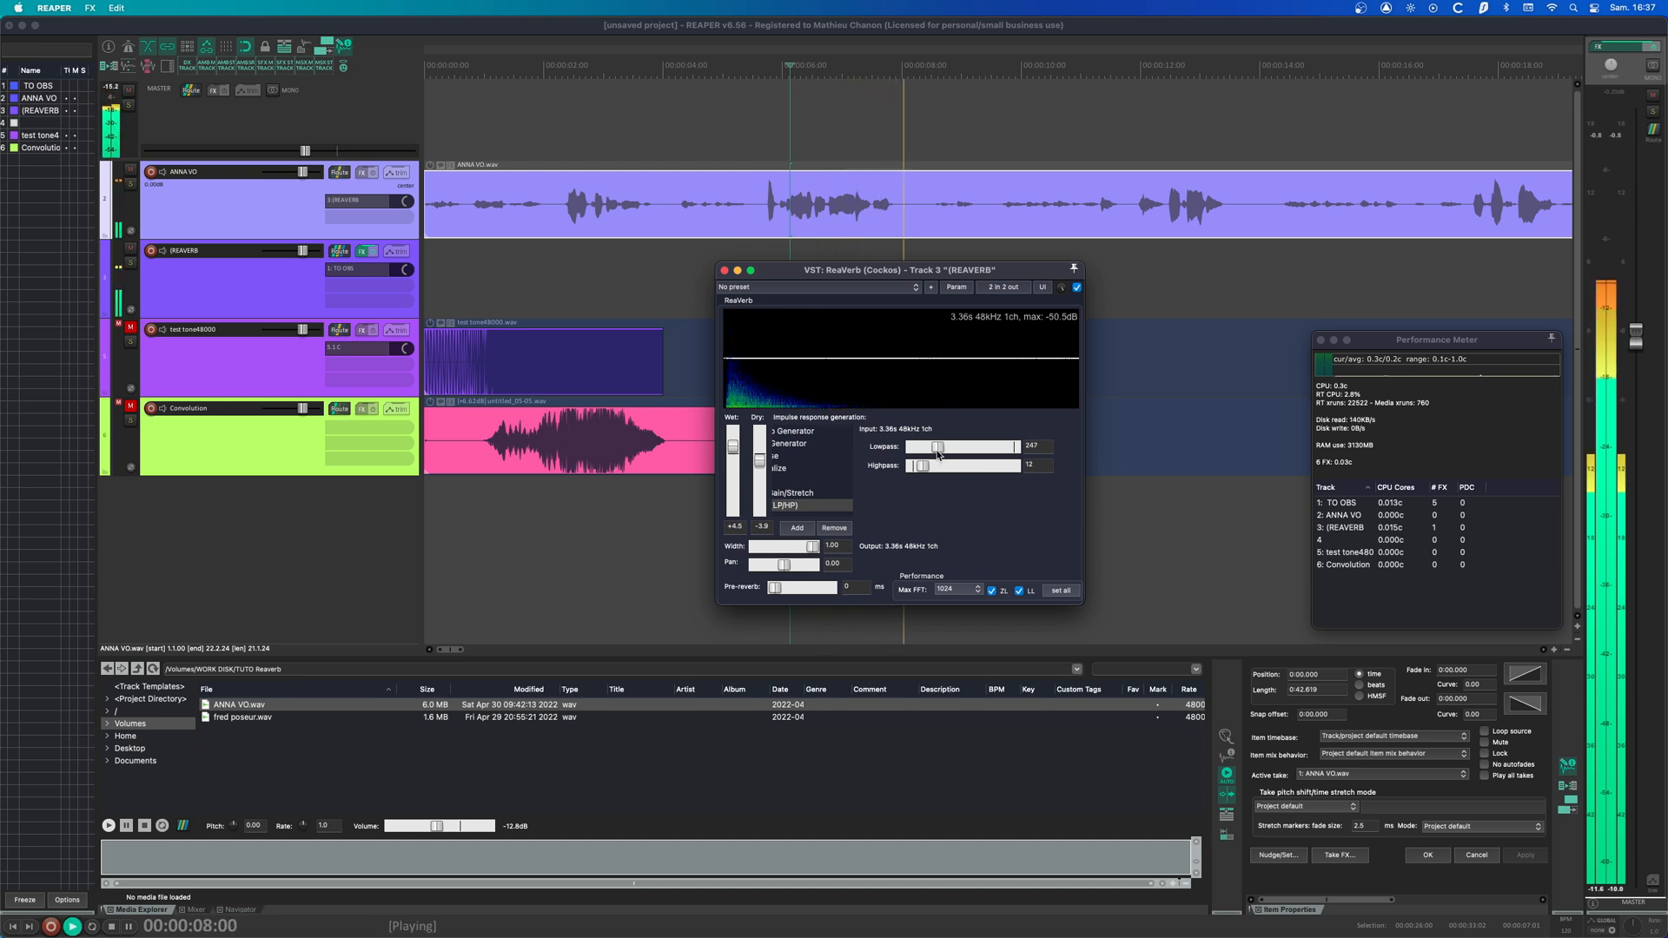
key(space)
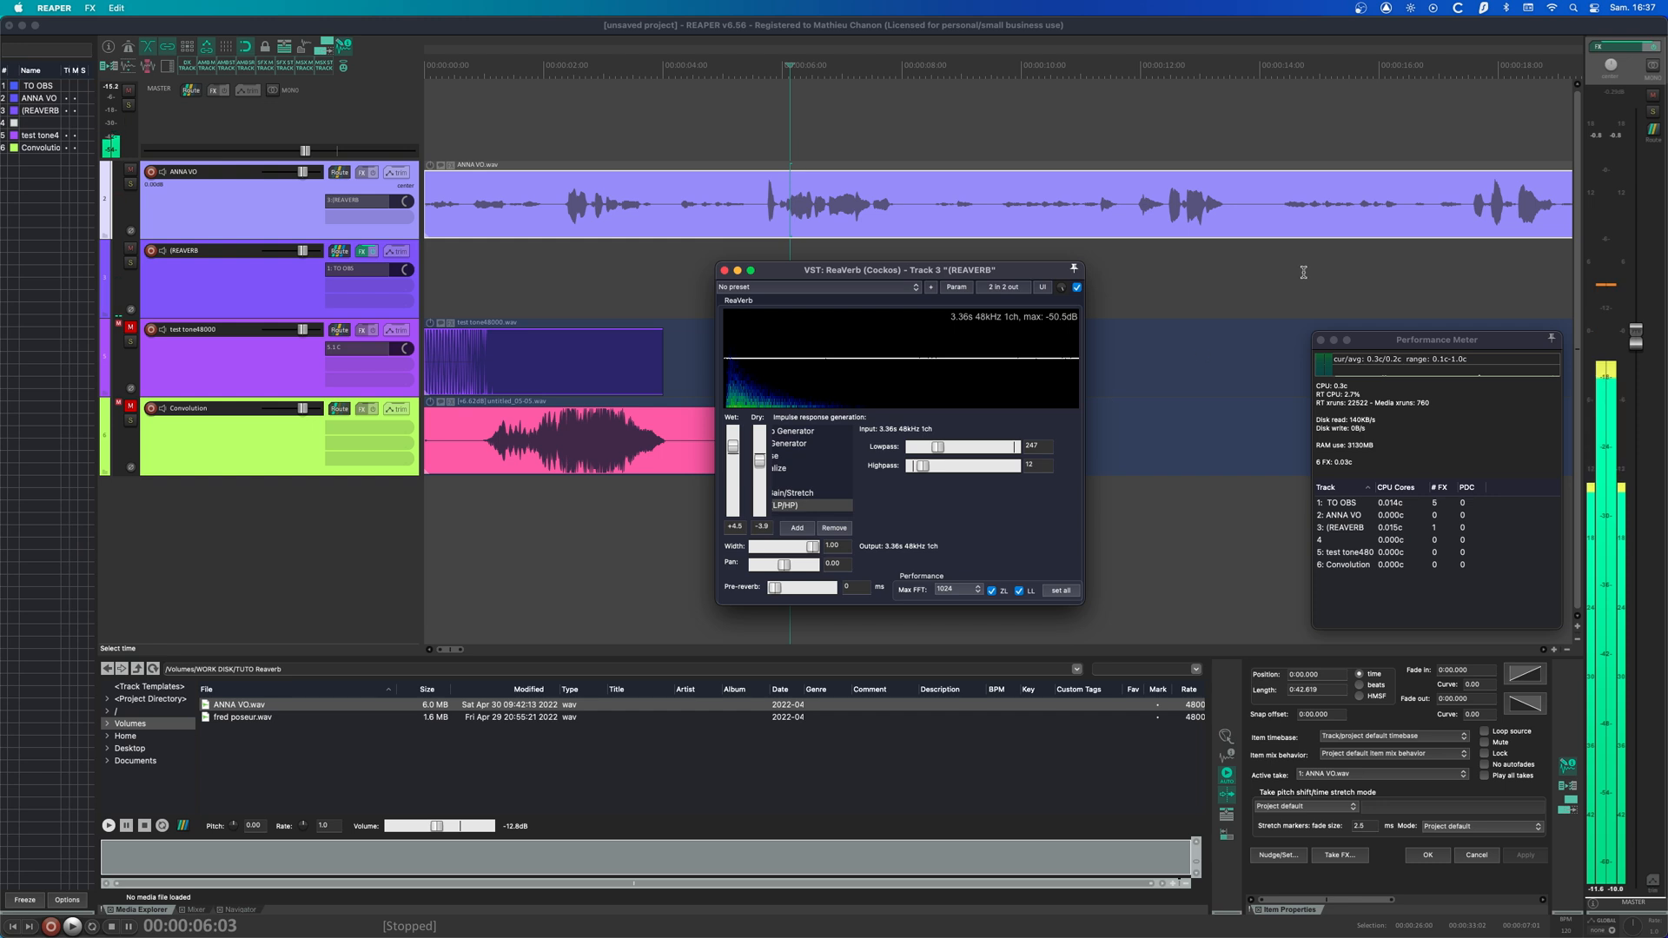
- Play ANNA VO from the 12-second mark and set the filter's lowpass to 11071 Hz and highpass to 205 Hz
click(1179, 215)
key(space)
key(space)
mouse_move(937, 446)
mouse_down()
mouse_move(991, 446)
mouse_move(935, 466)
mouse_up()
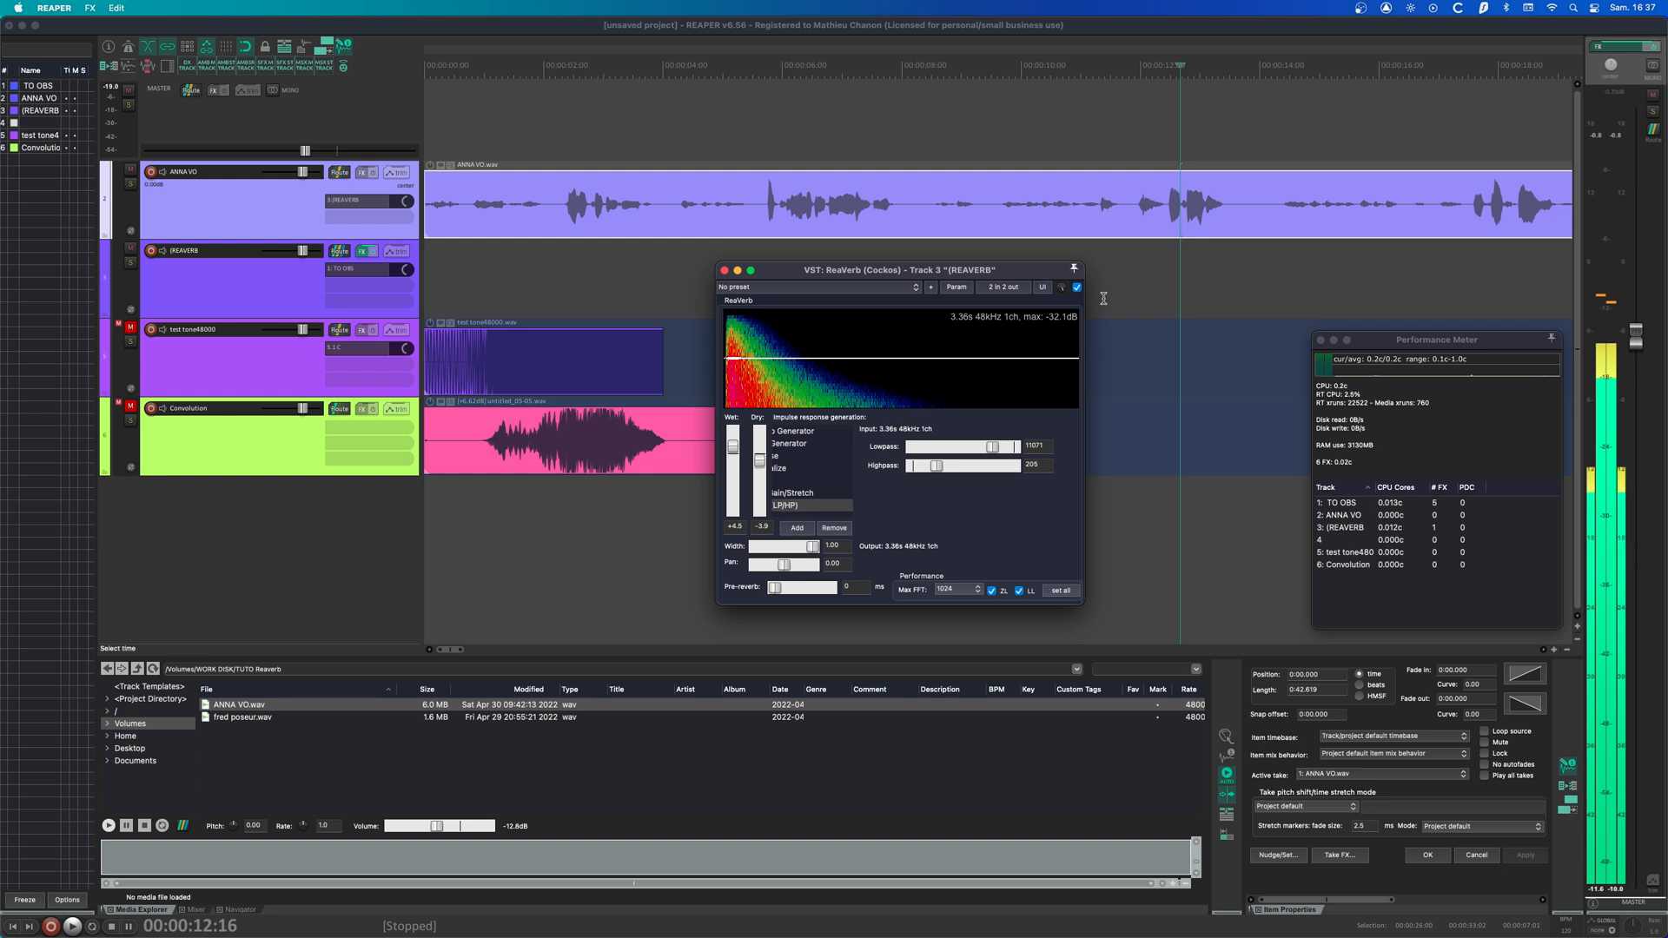
- Set wet to -1.0 dB, dry to -inf, lowpass to 860 Hz and highpass to 64 Hz, and play the voice
drag(993, 449, 954, 448)
drag(726, 449, 759, 456)
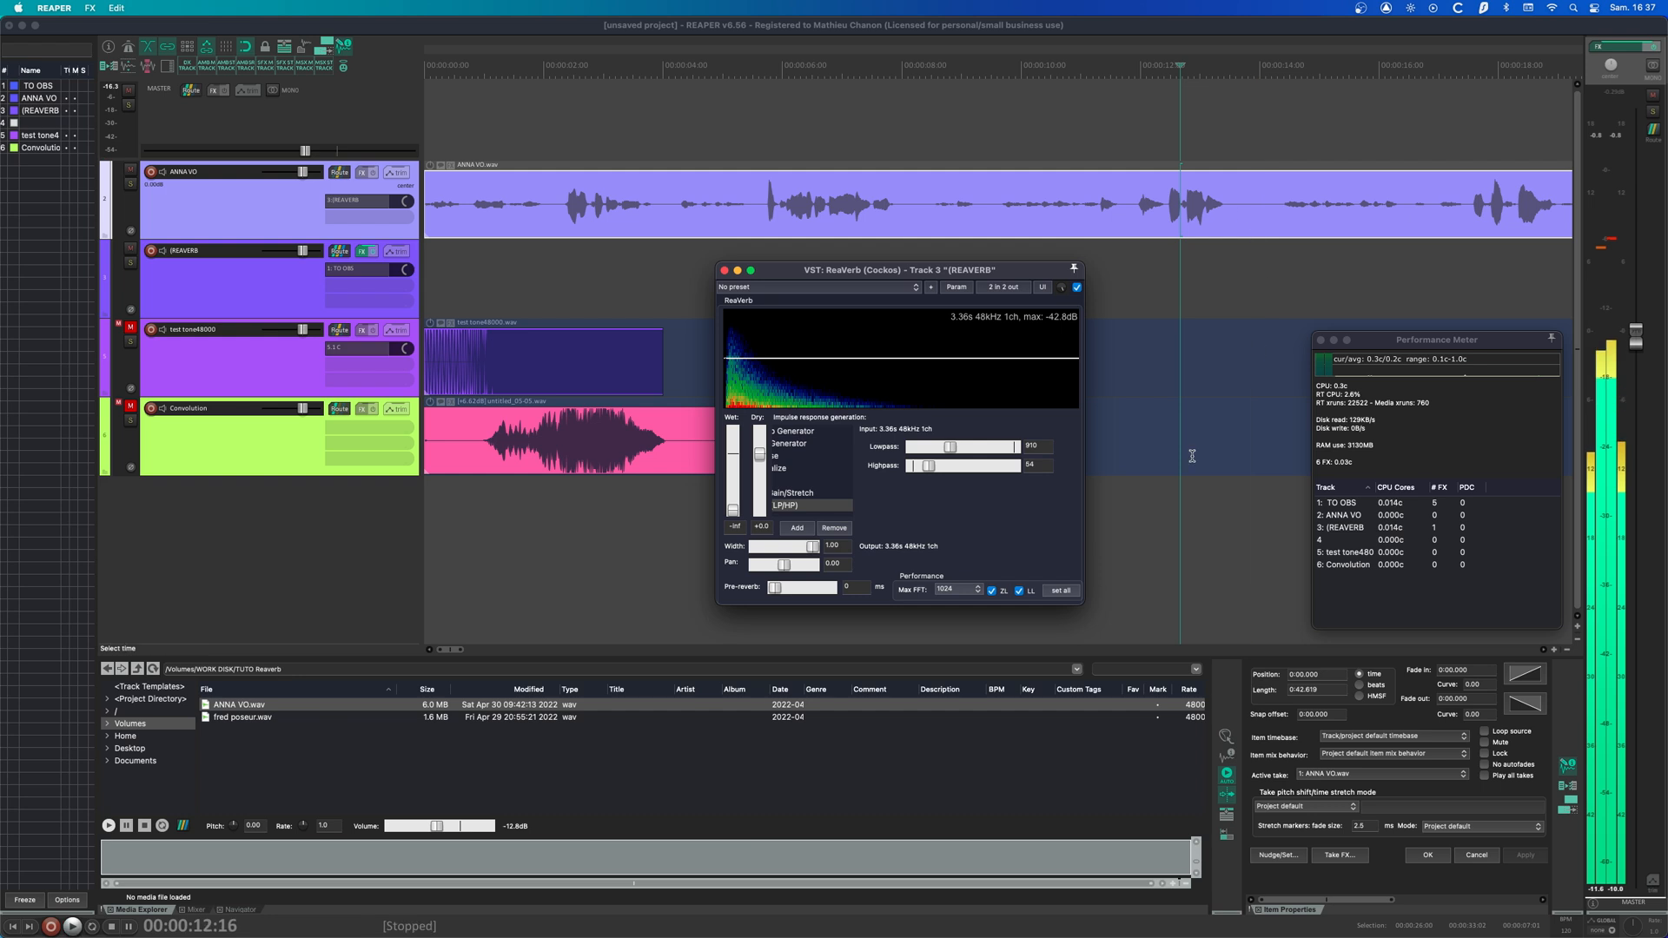
drag(732, 512, 732, 456)
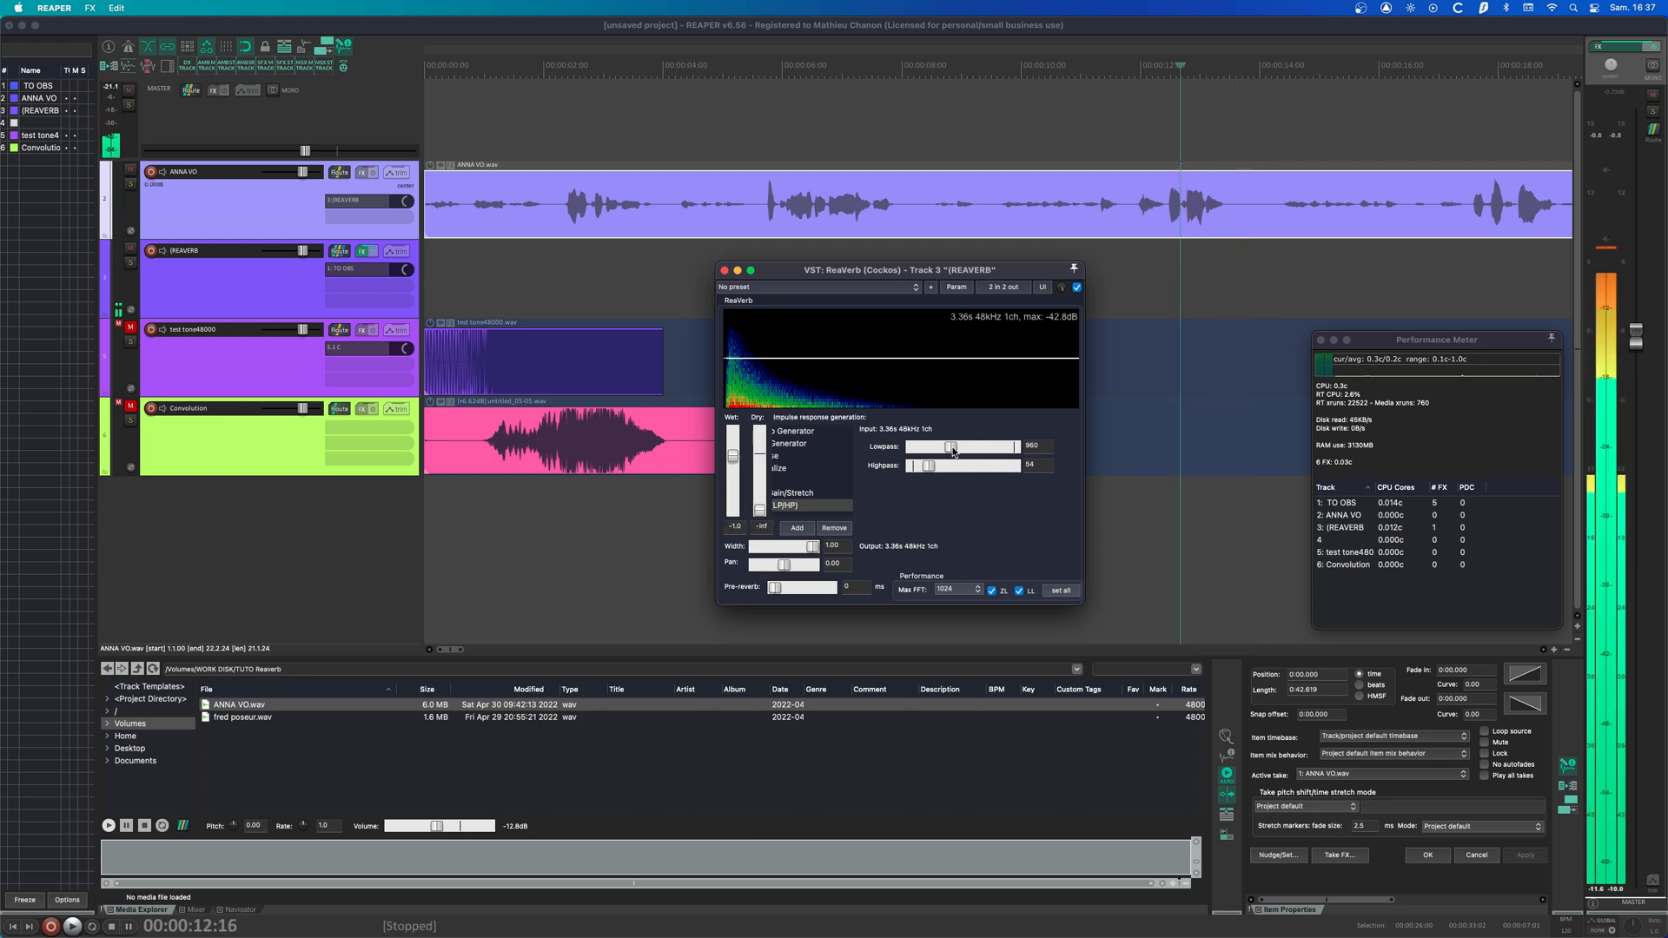
mouse_move(951, 447)
mouse_down()
mouse_move(977, 450)
mouse_move(954, 453)
mouse_up()
key(space)
key(space)
- Audition the voice with the lowpass opened to 24000 Hz and with the highpass raised to 13929 Hz
drag(1008, 453, 1018, 451)
key(space)
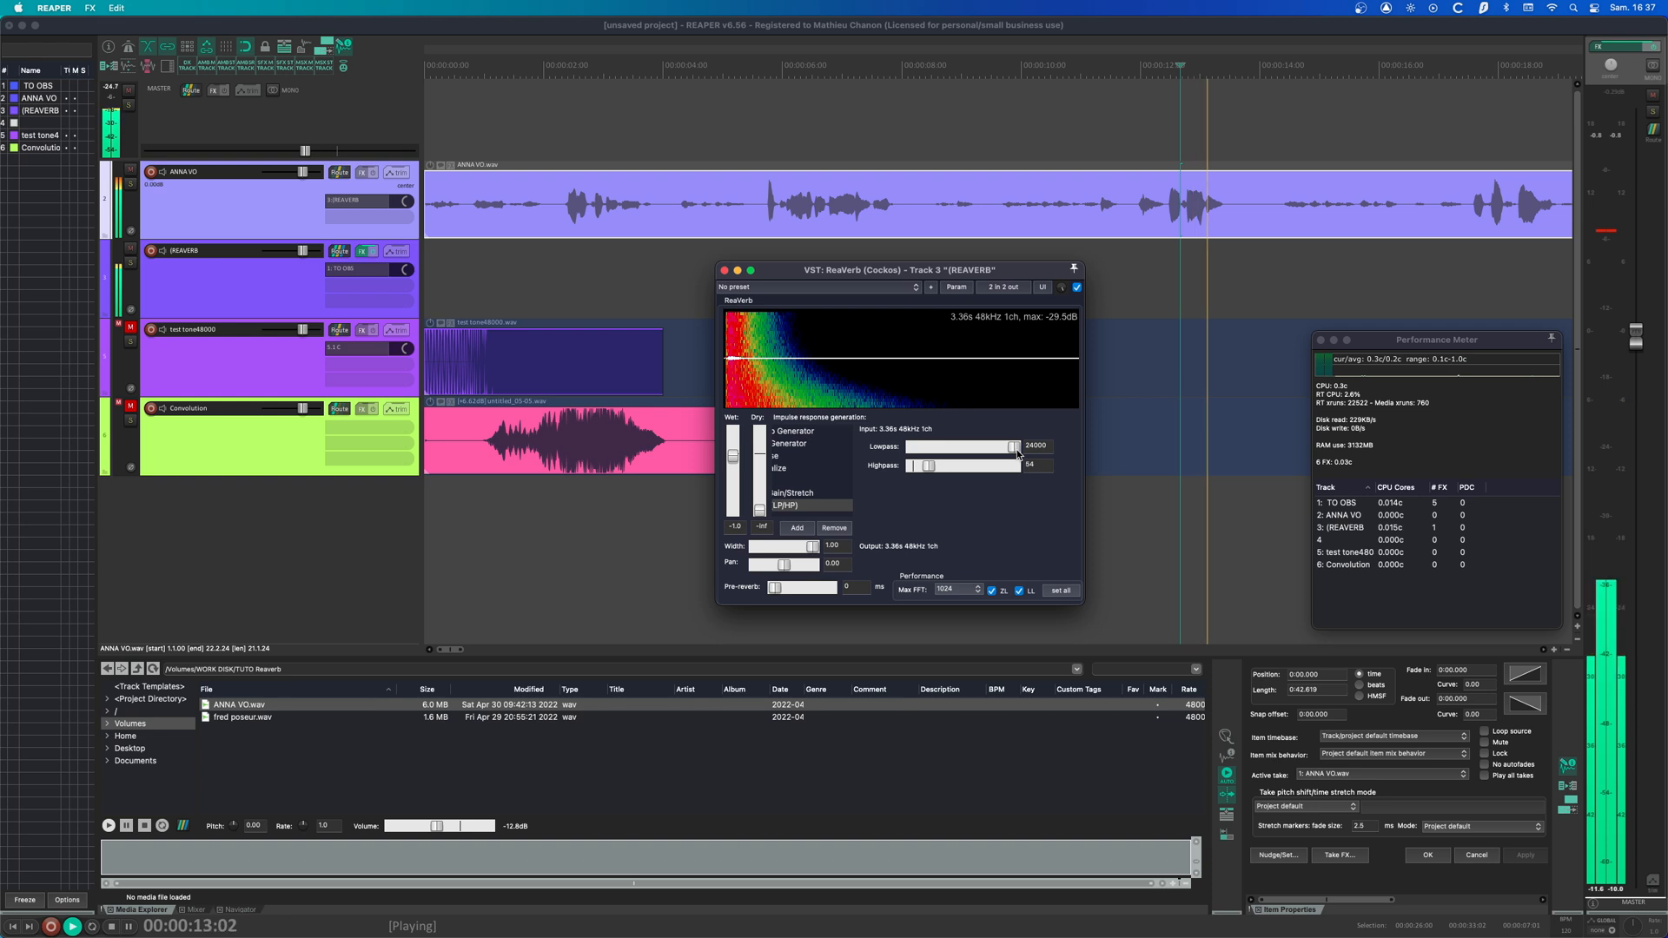
key(space)
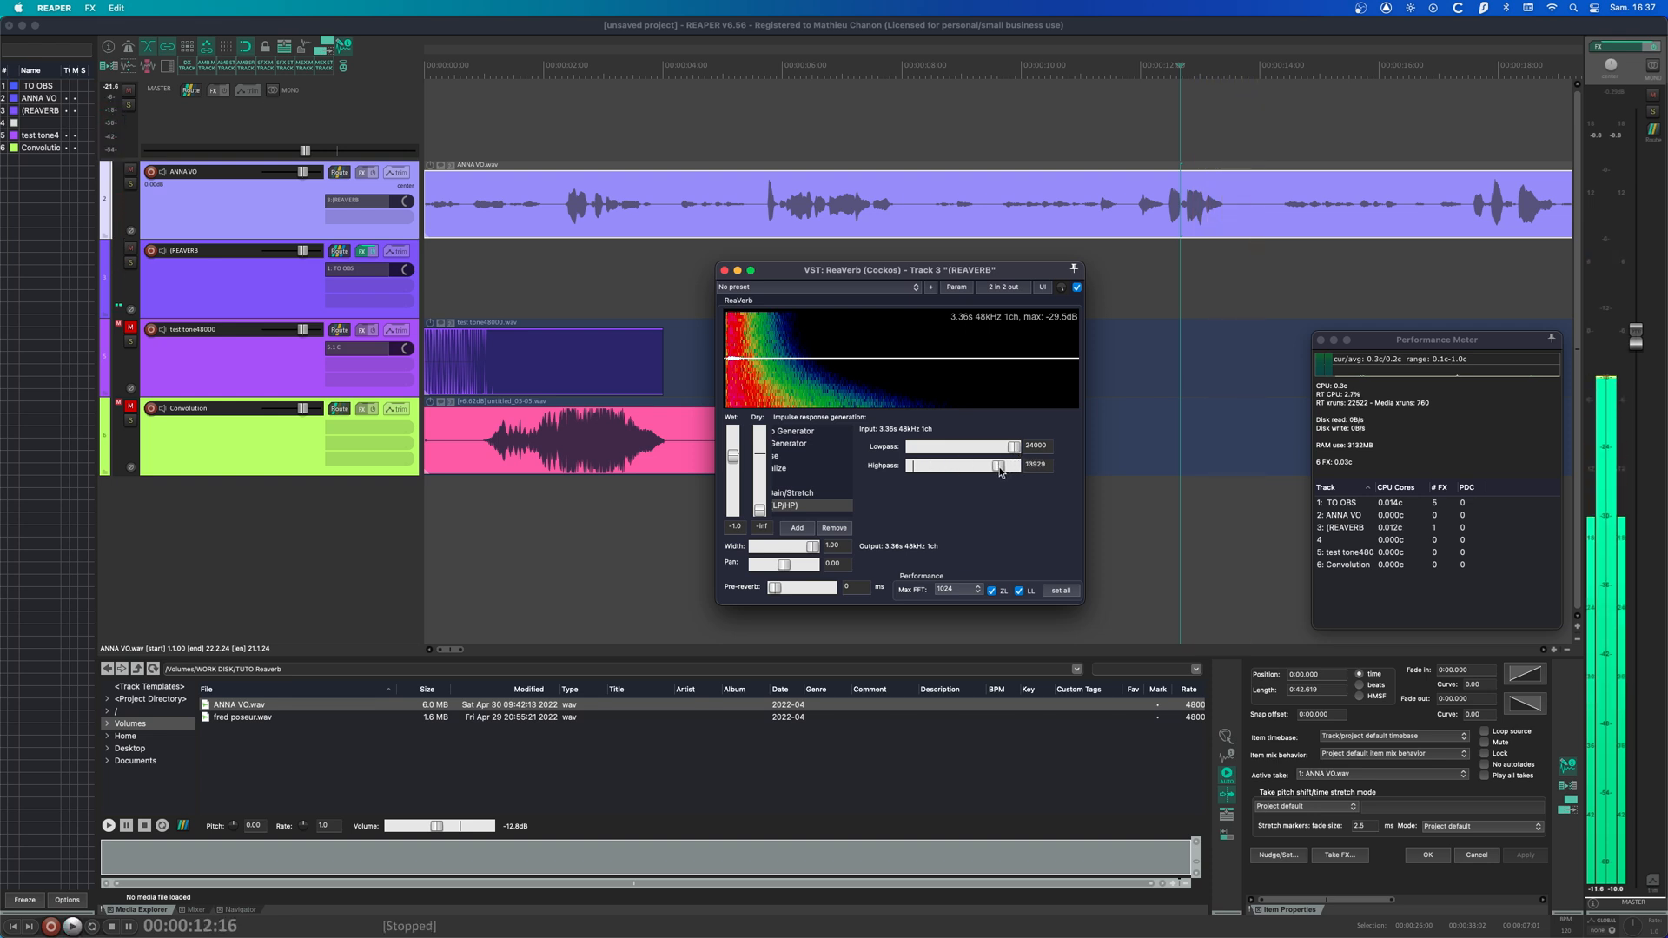
key(space)
key(space)
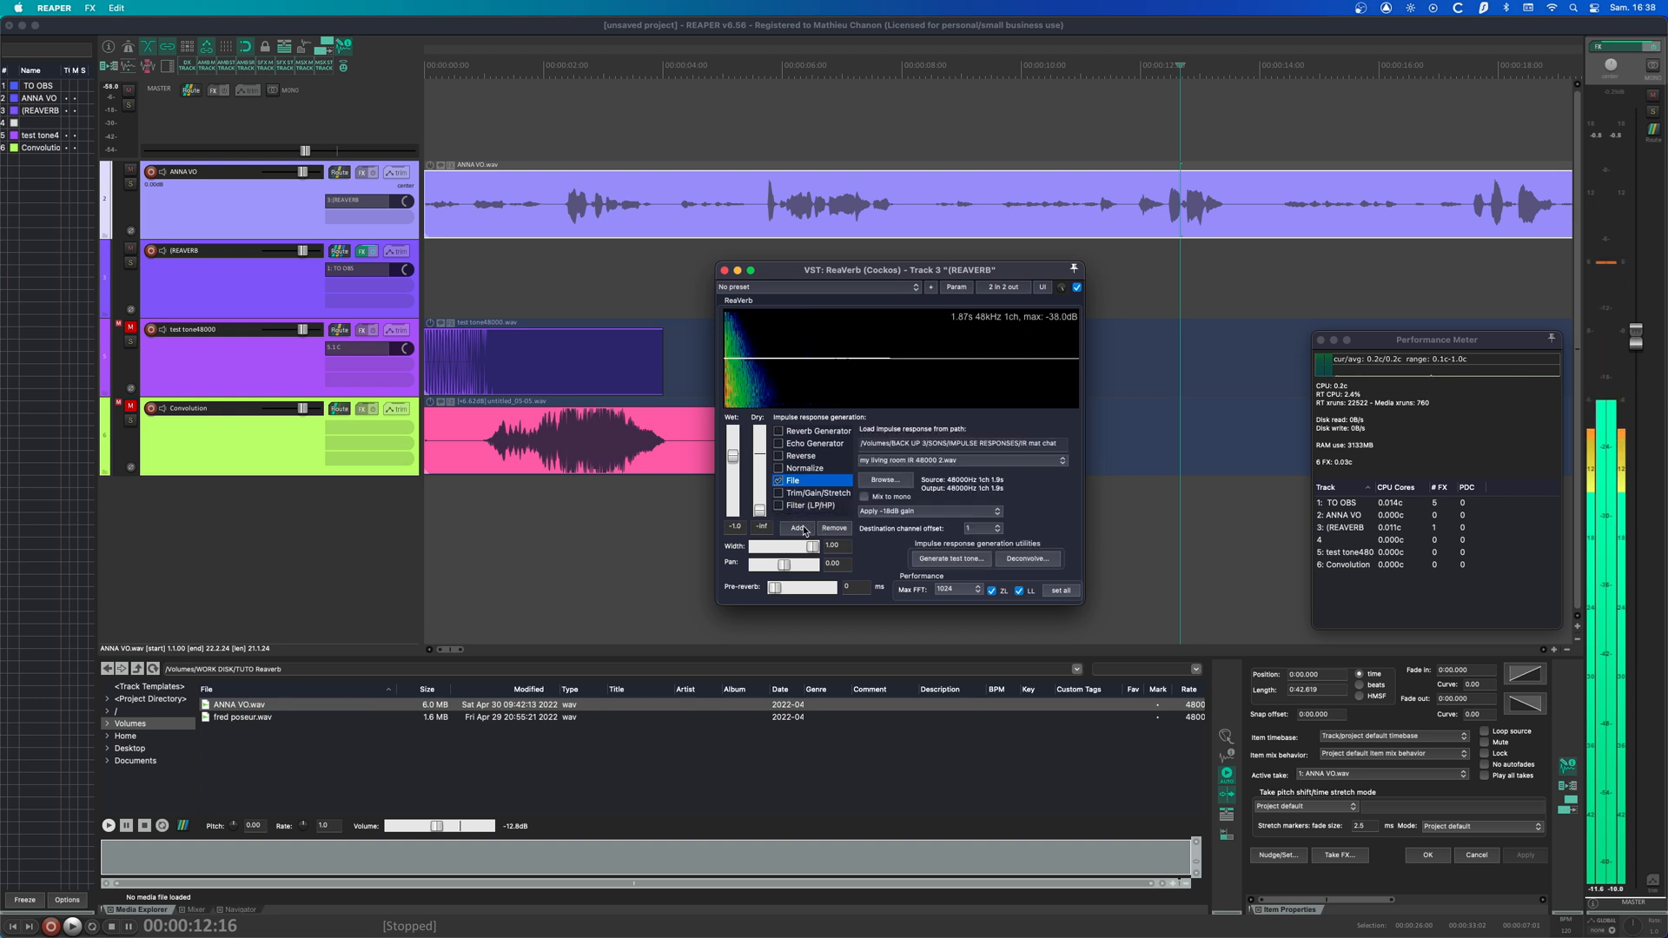
- Keep only ReaVerb's File module enabled from the existing chain and add a Channel Tool module
click(798, 528)
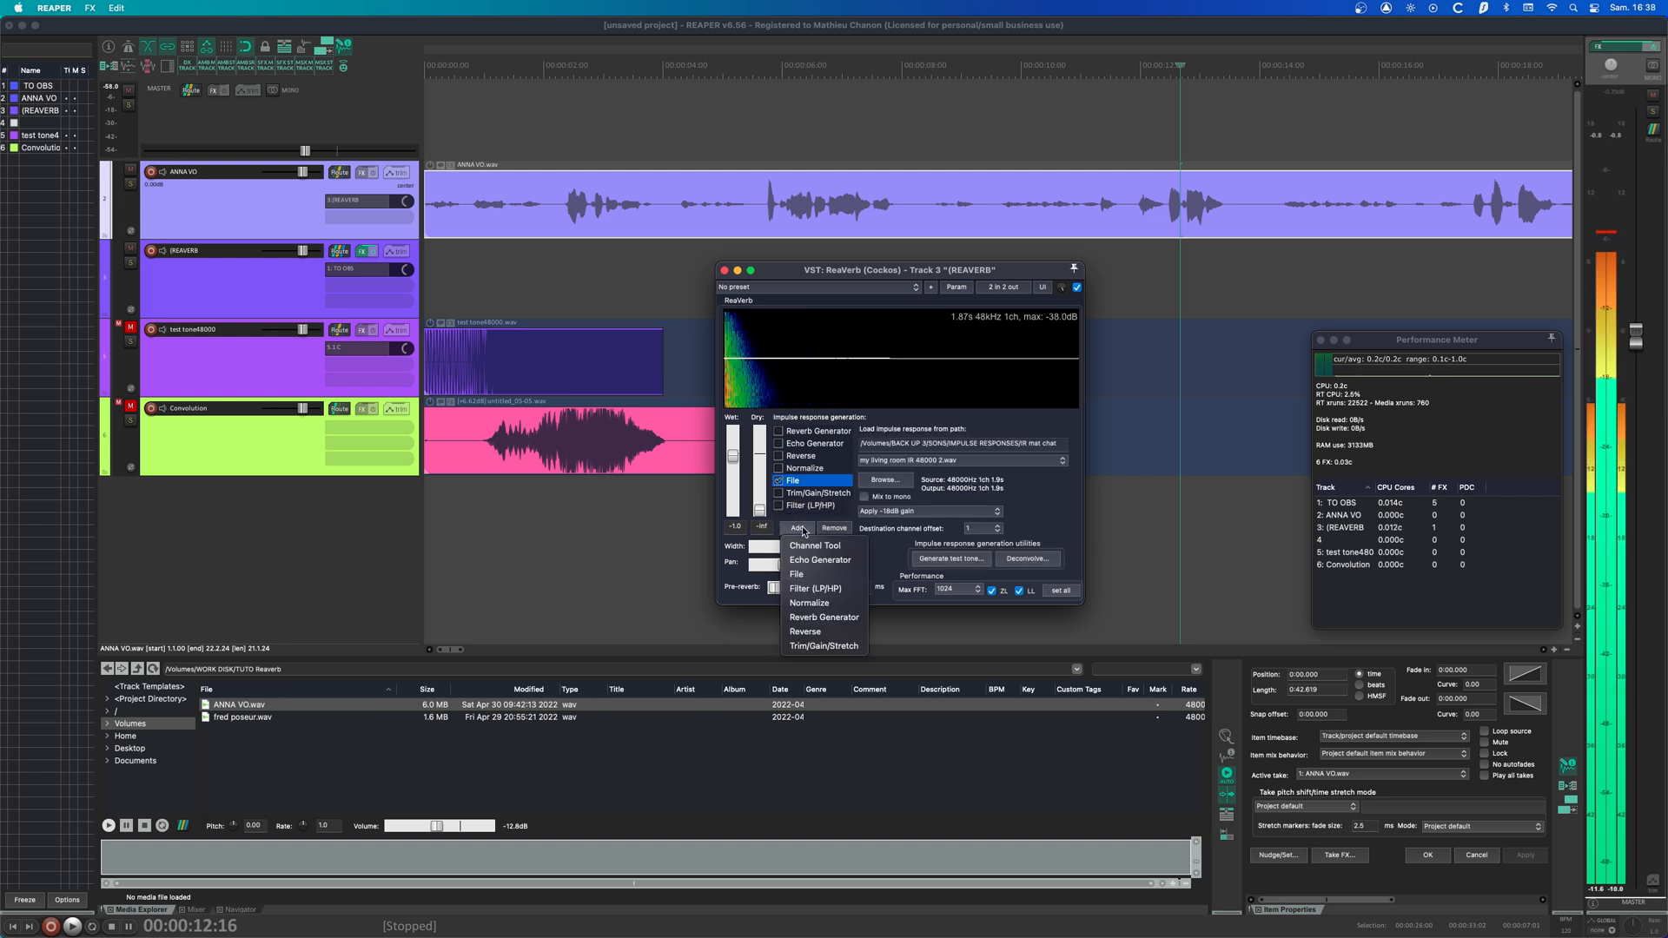
click(815, 546)
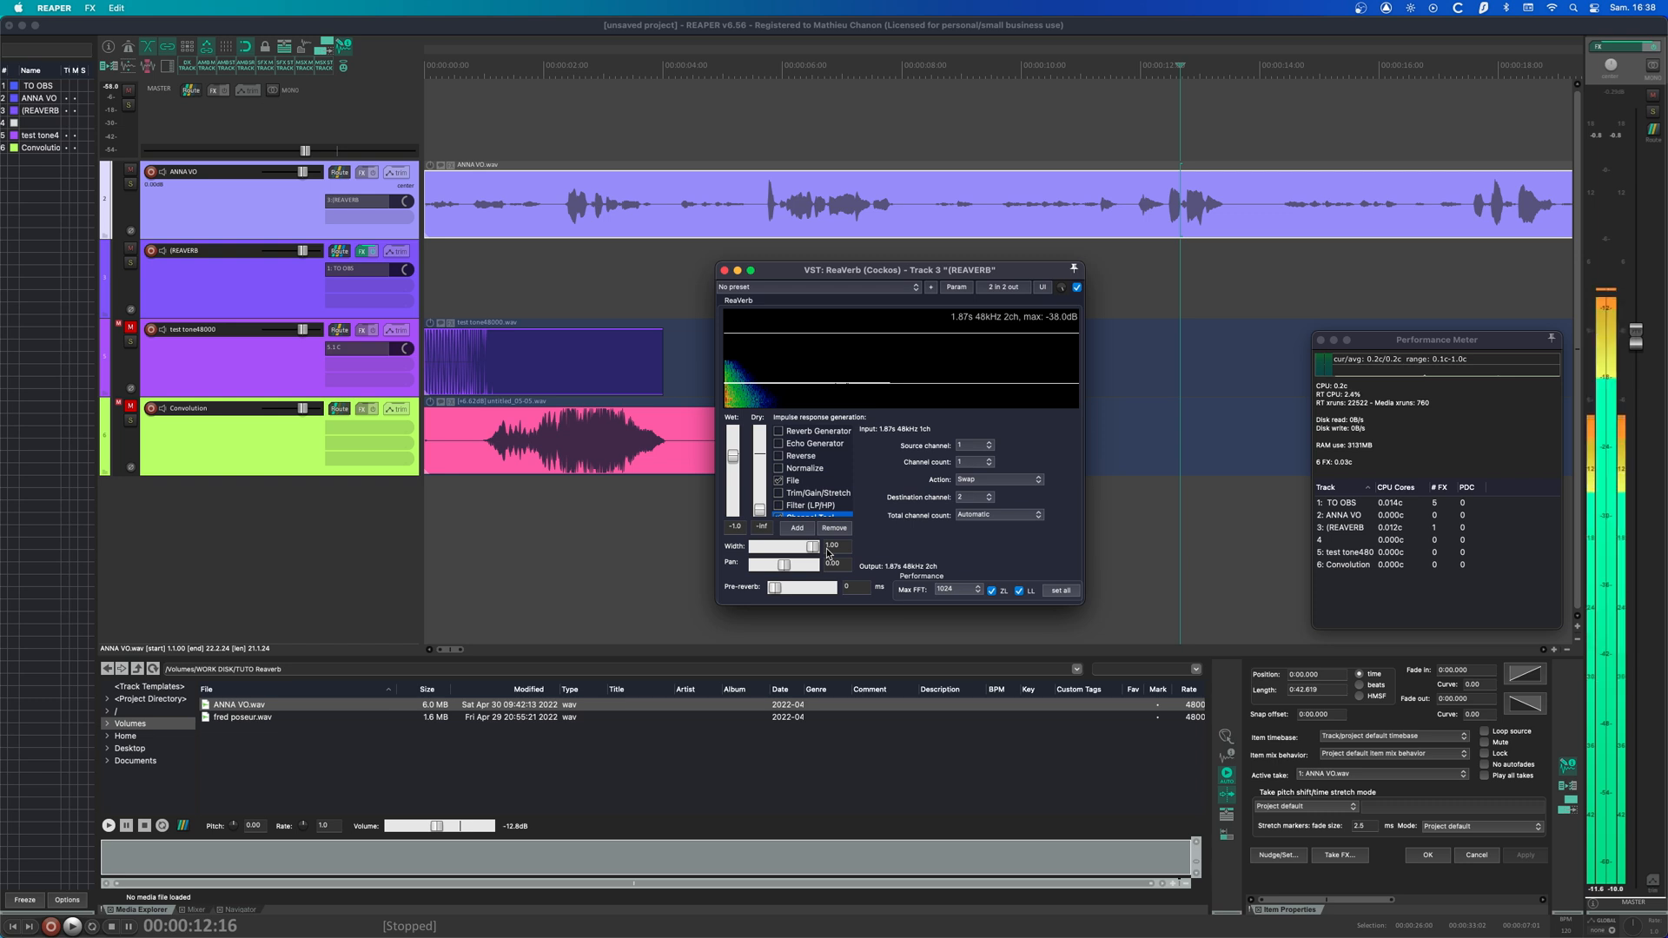
- Add a second File module to ReaVerb with BIG ROOM 1.wav from CKSDE_Reverbs1 and apply -18dB gain to it
scroll(814, 489, down, 1)
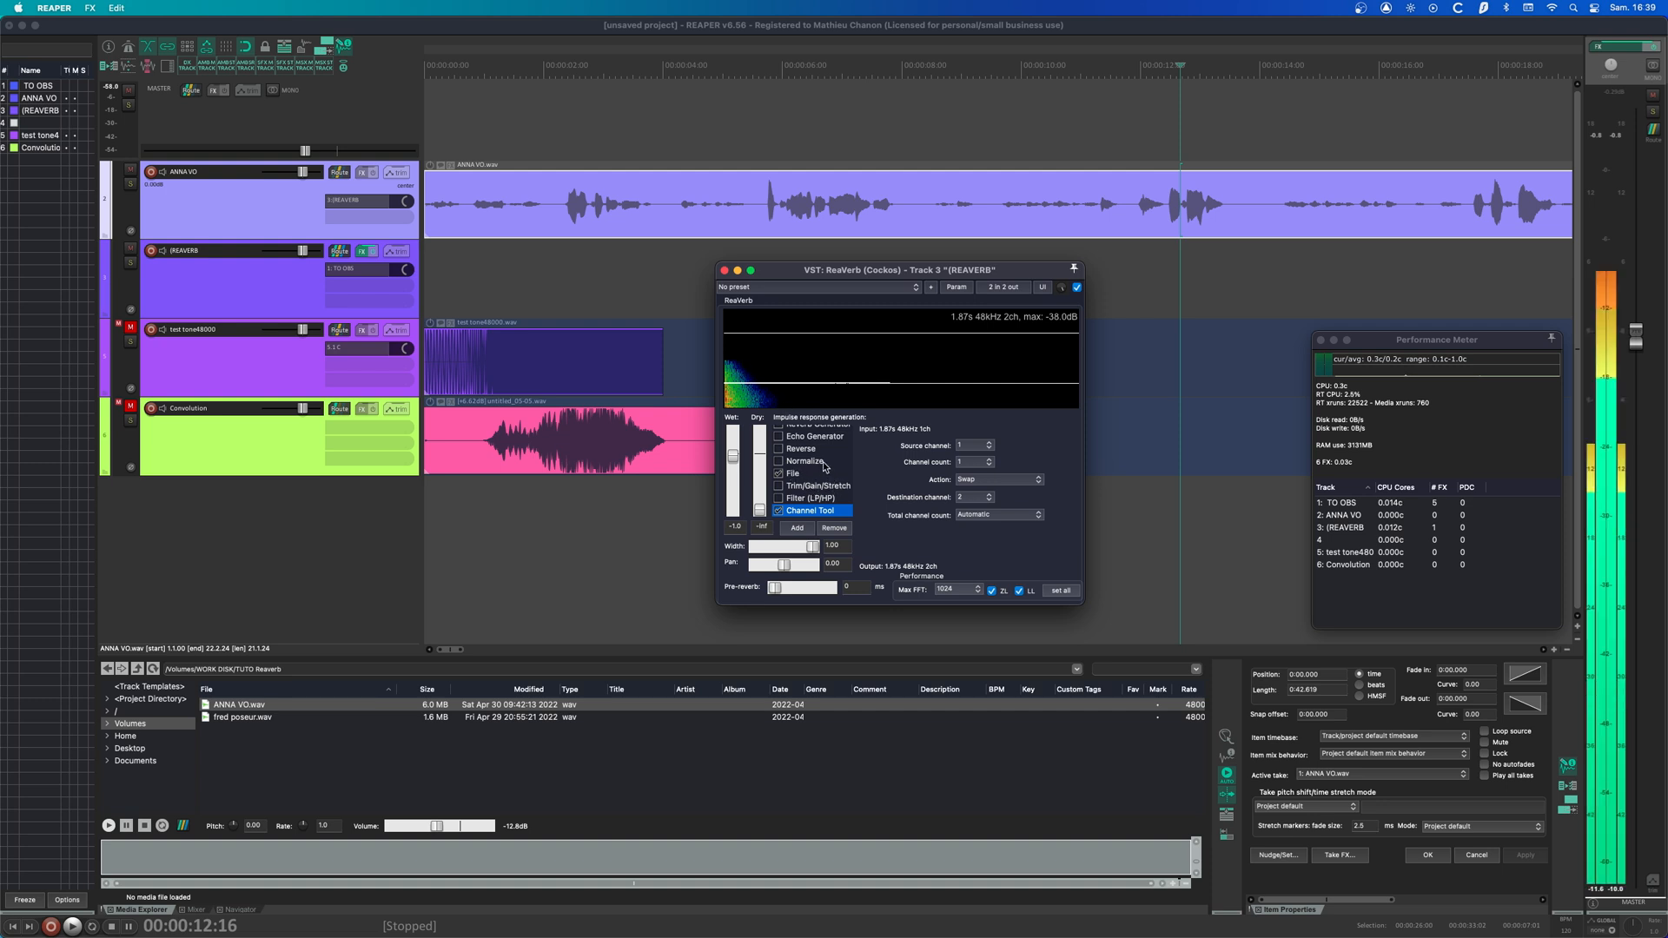
click(800, 529)
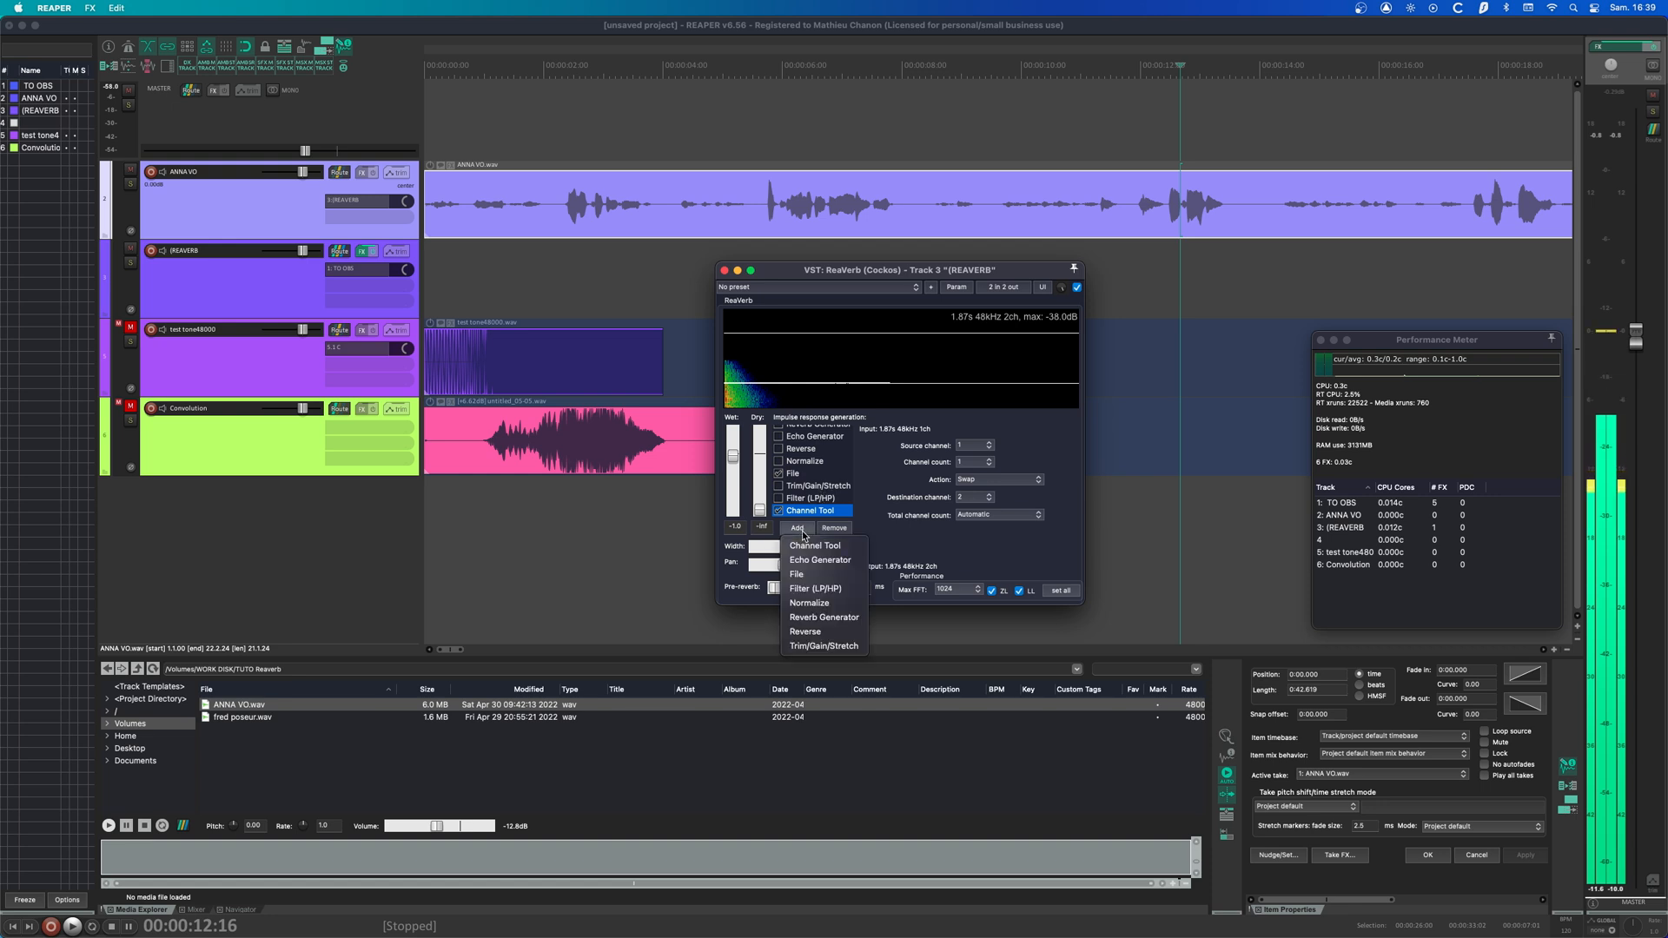
click(807, 575)
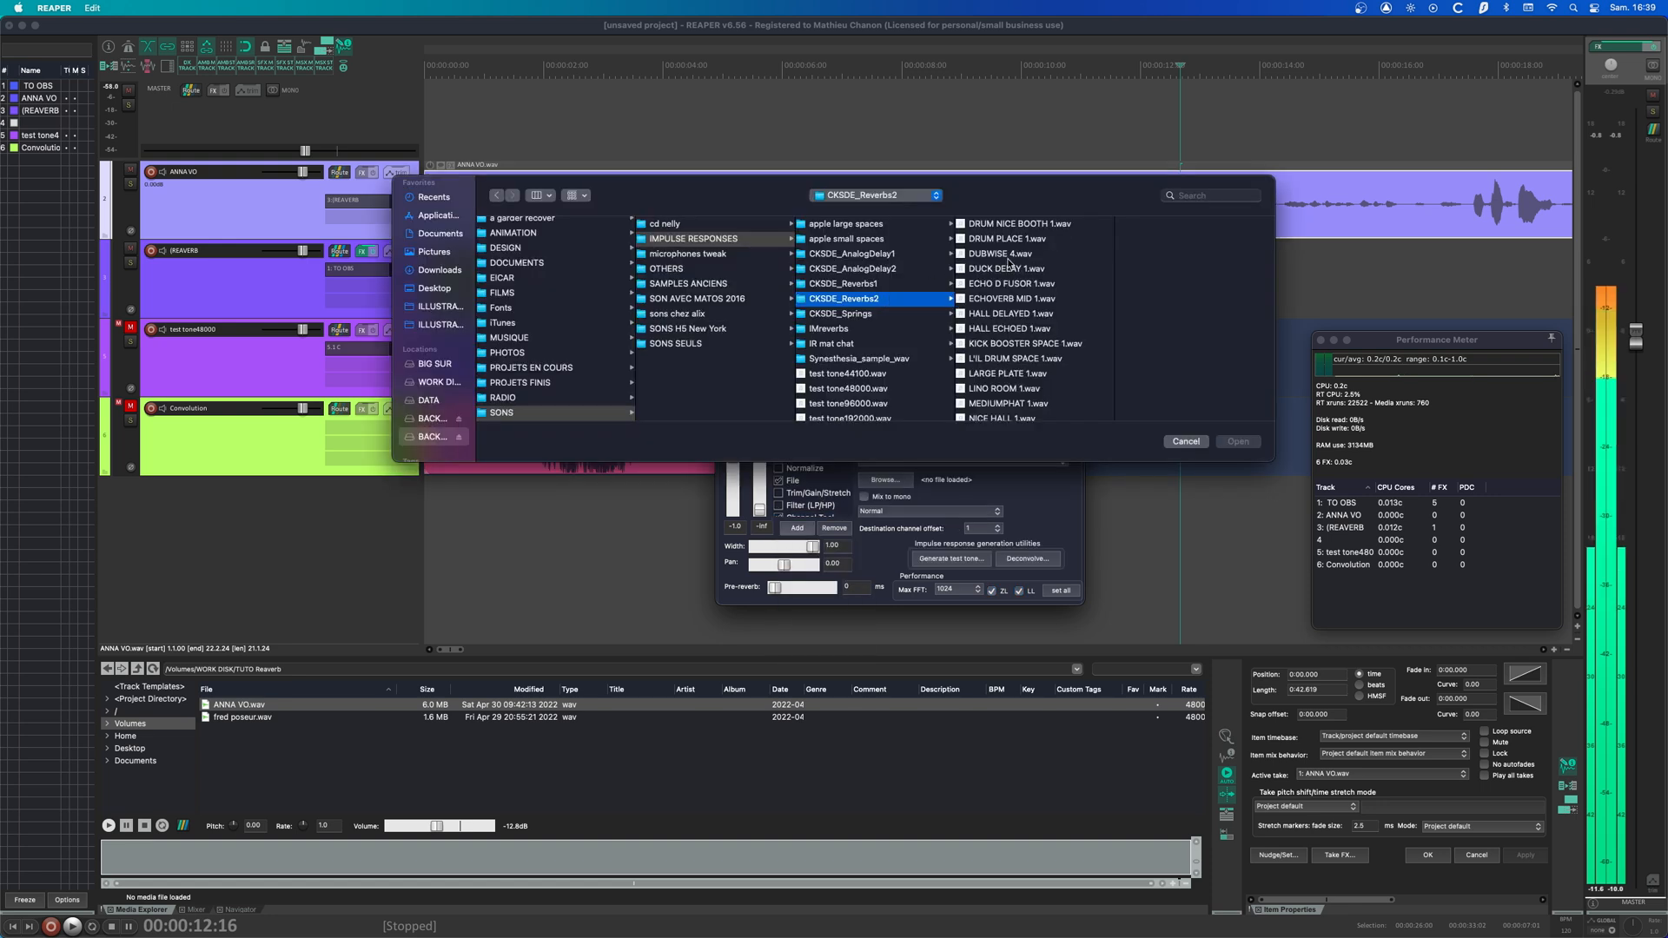
key(Up)
click(1008, 270)
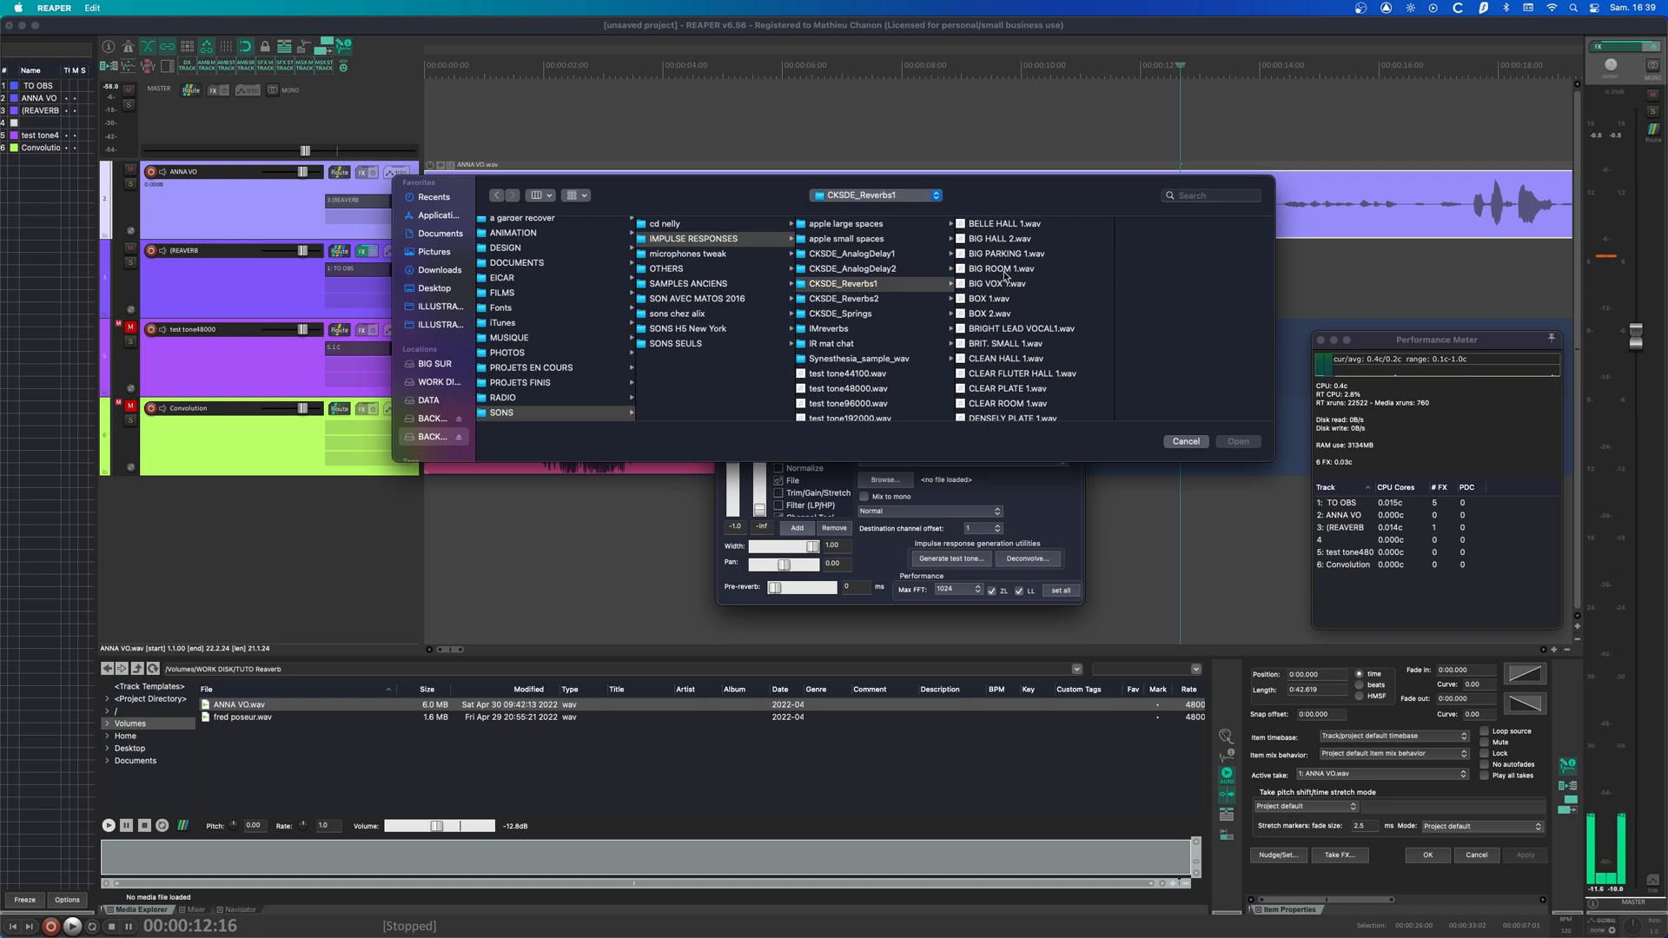
click(1239, 440)
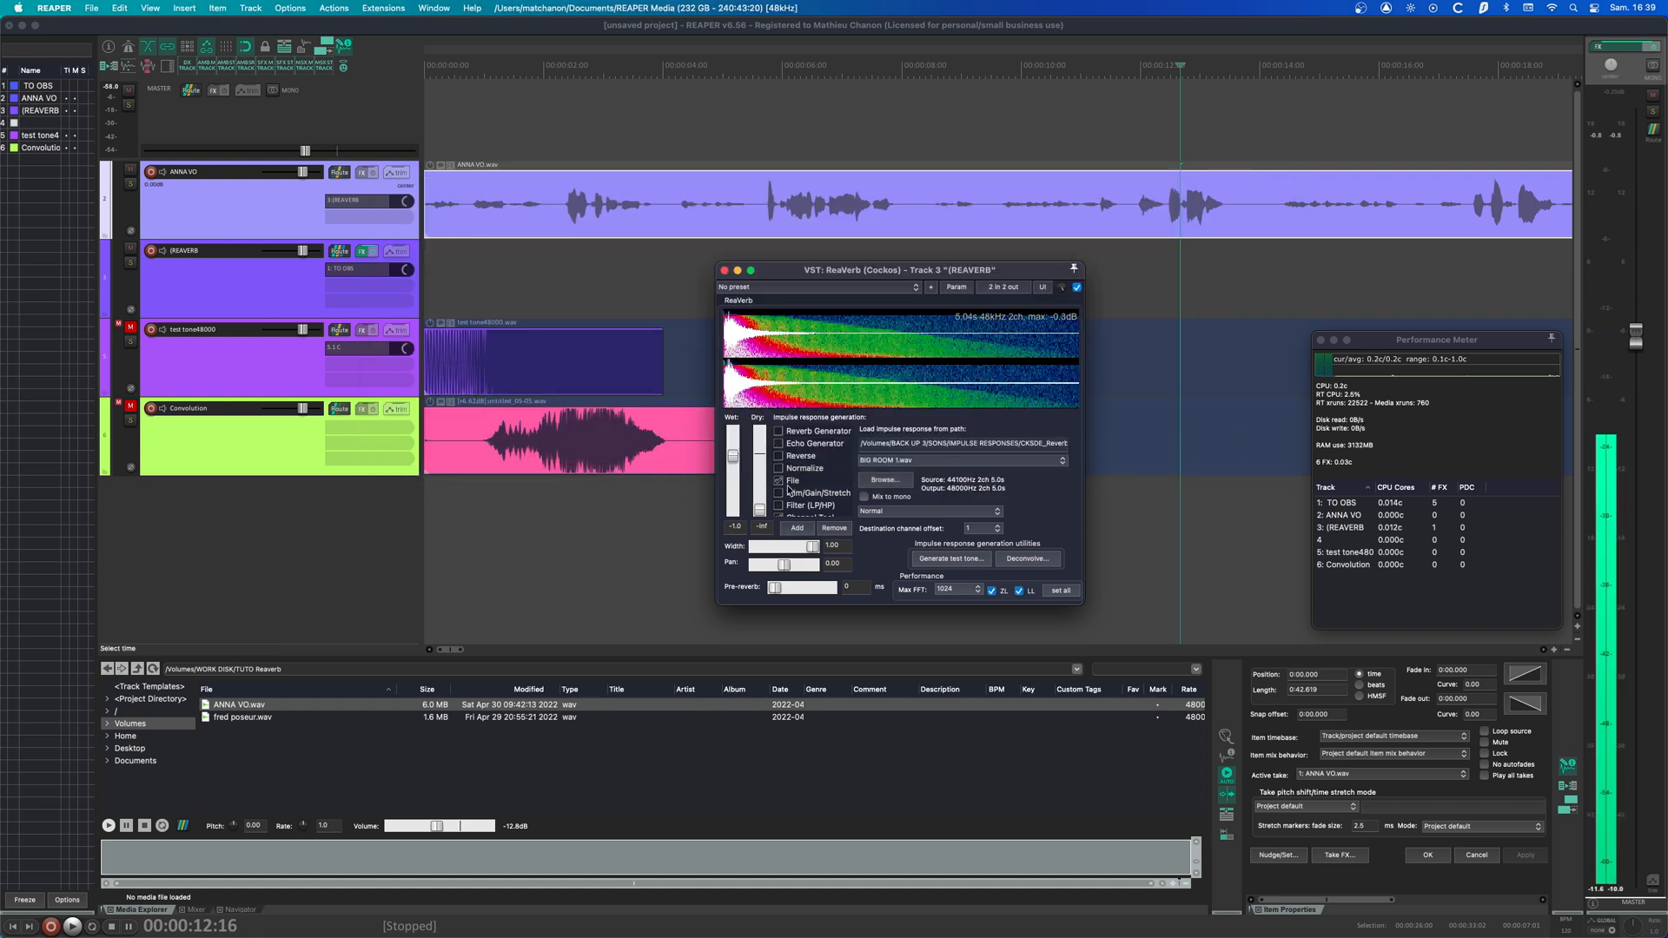
click(941, 506)
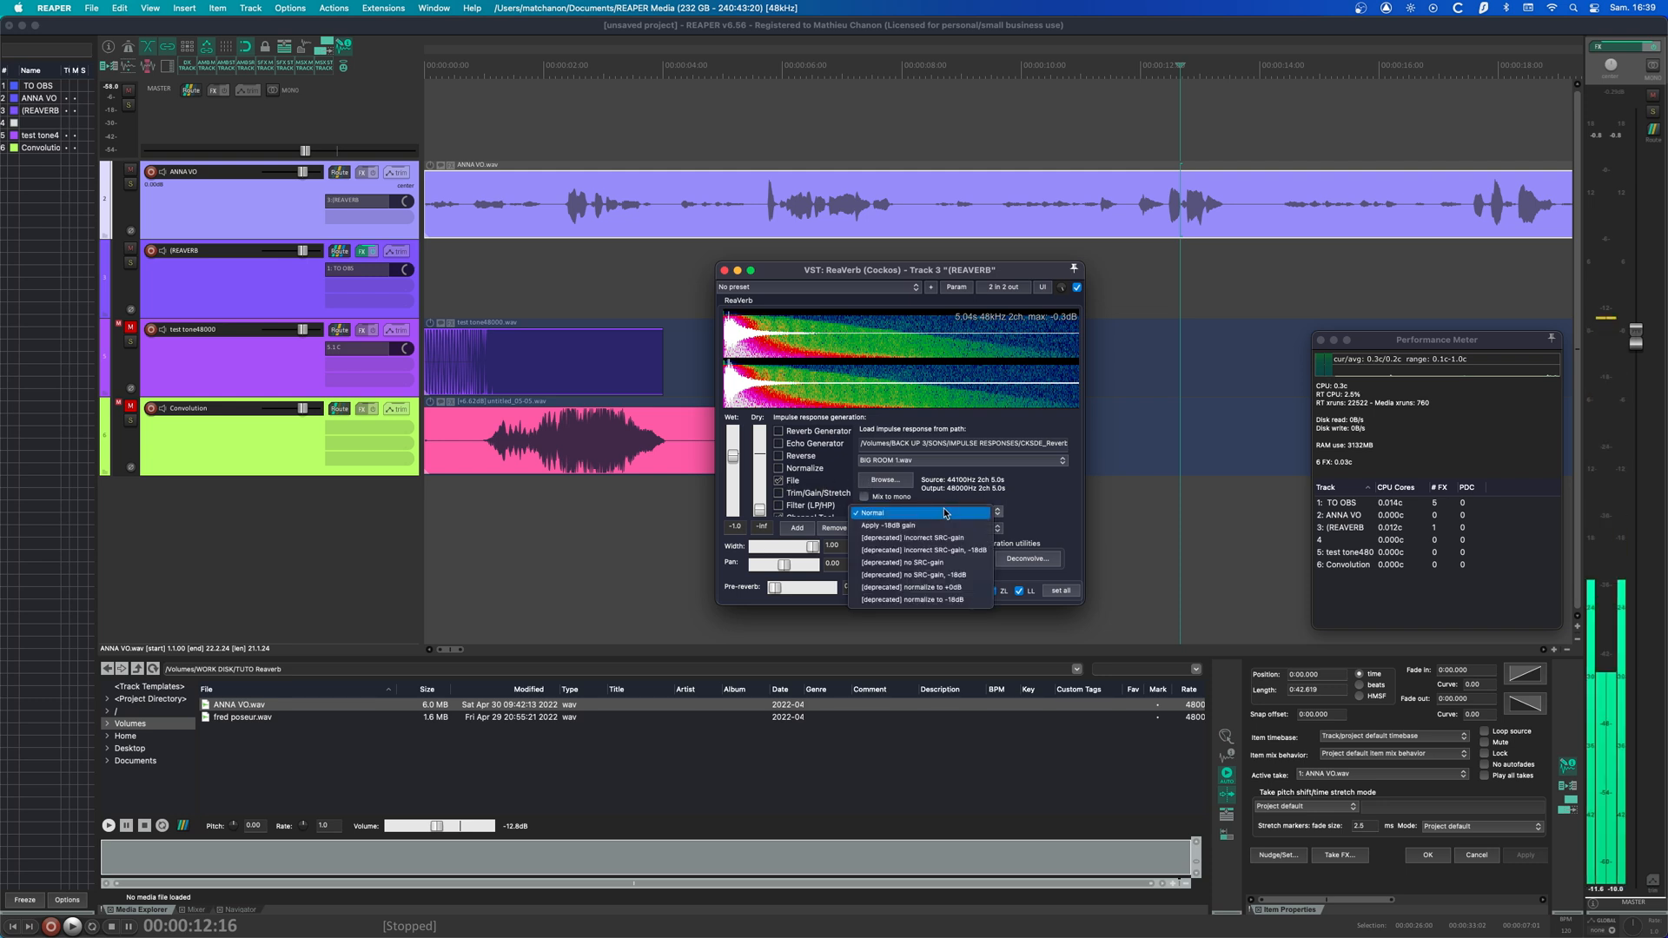
click(895, 525)
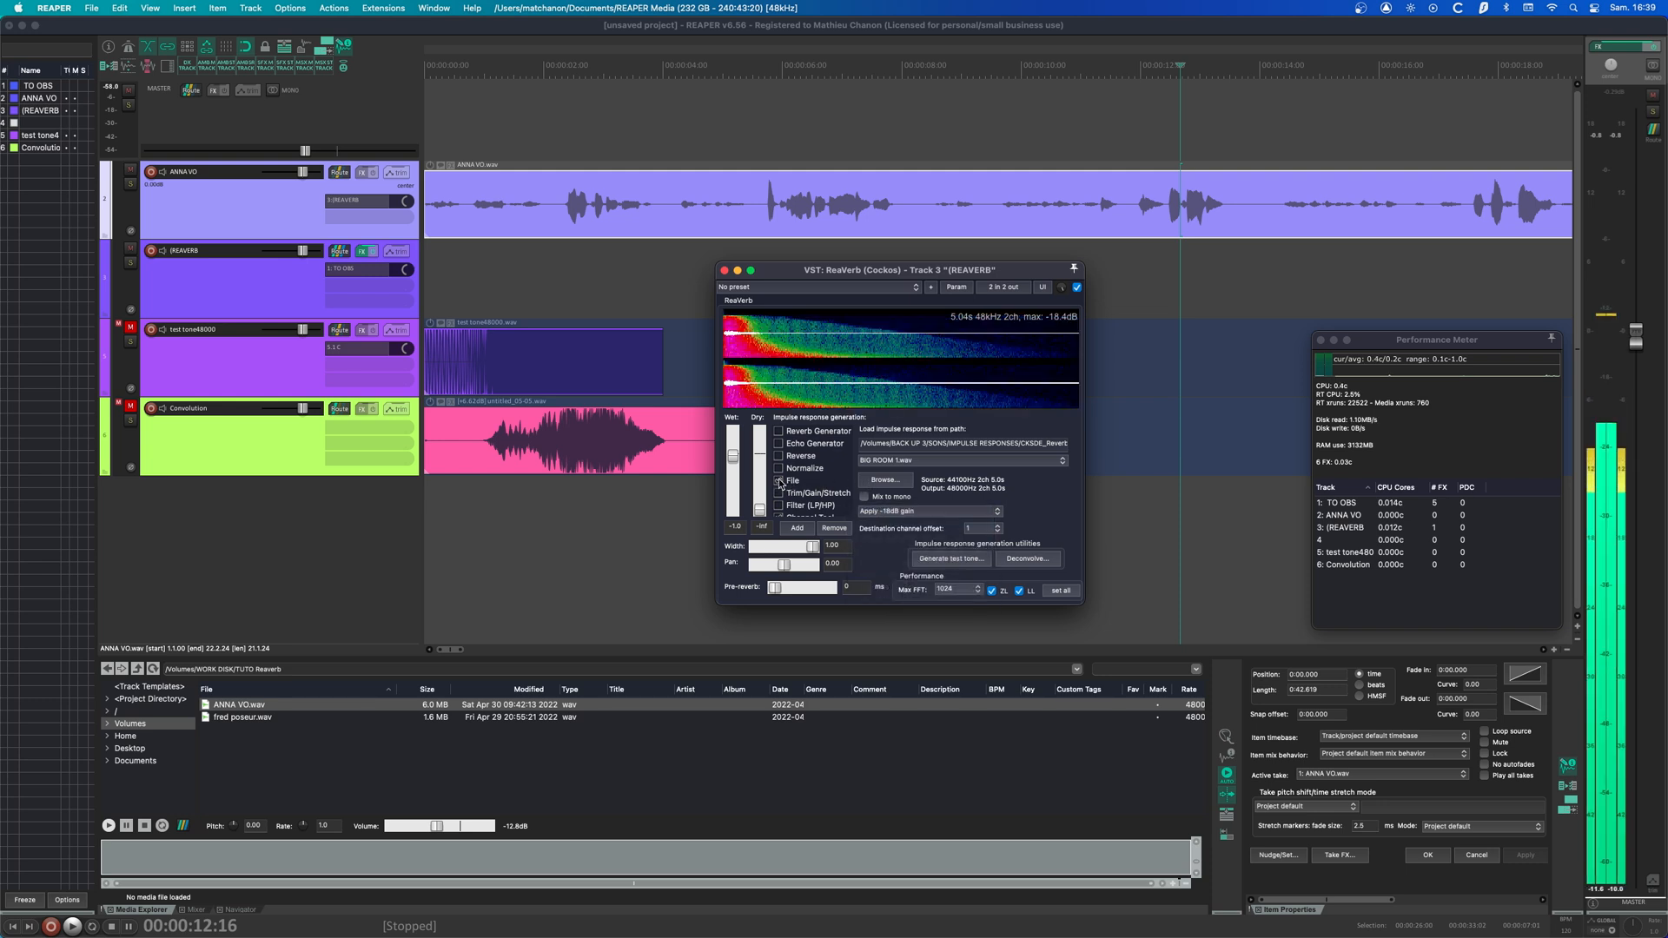
- Reorder the modules so the BIG ROOM 1.wav File comes before the living room File, both ahead of the Channel Tool
mouse_move(799, 483)
mouse_down()
mouse_move(793, 532)
mouse_move(796, 504)
mouse_up()
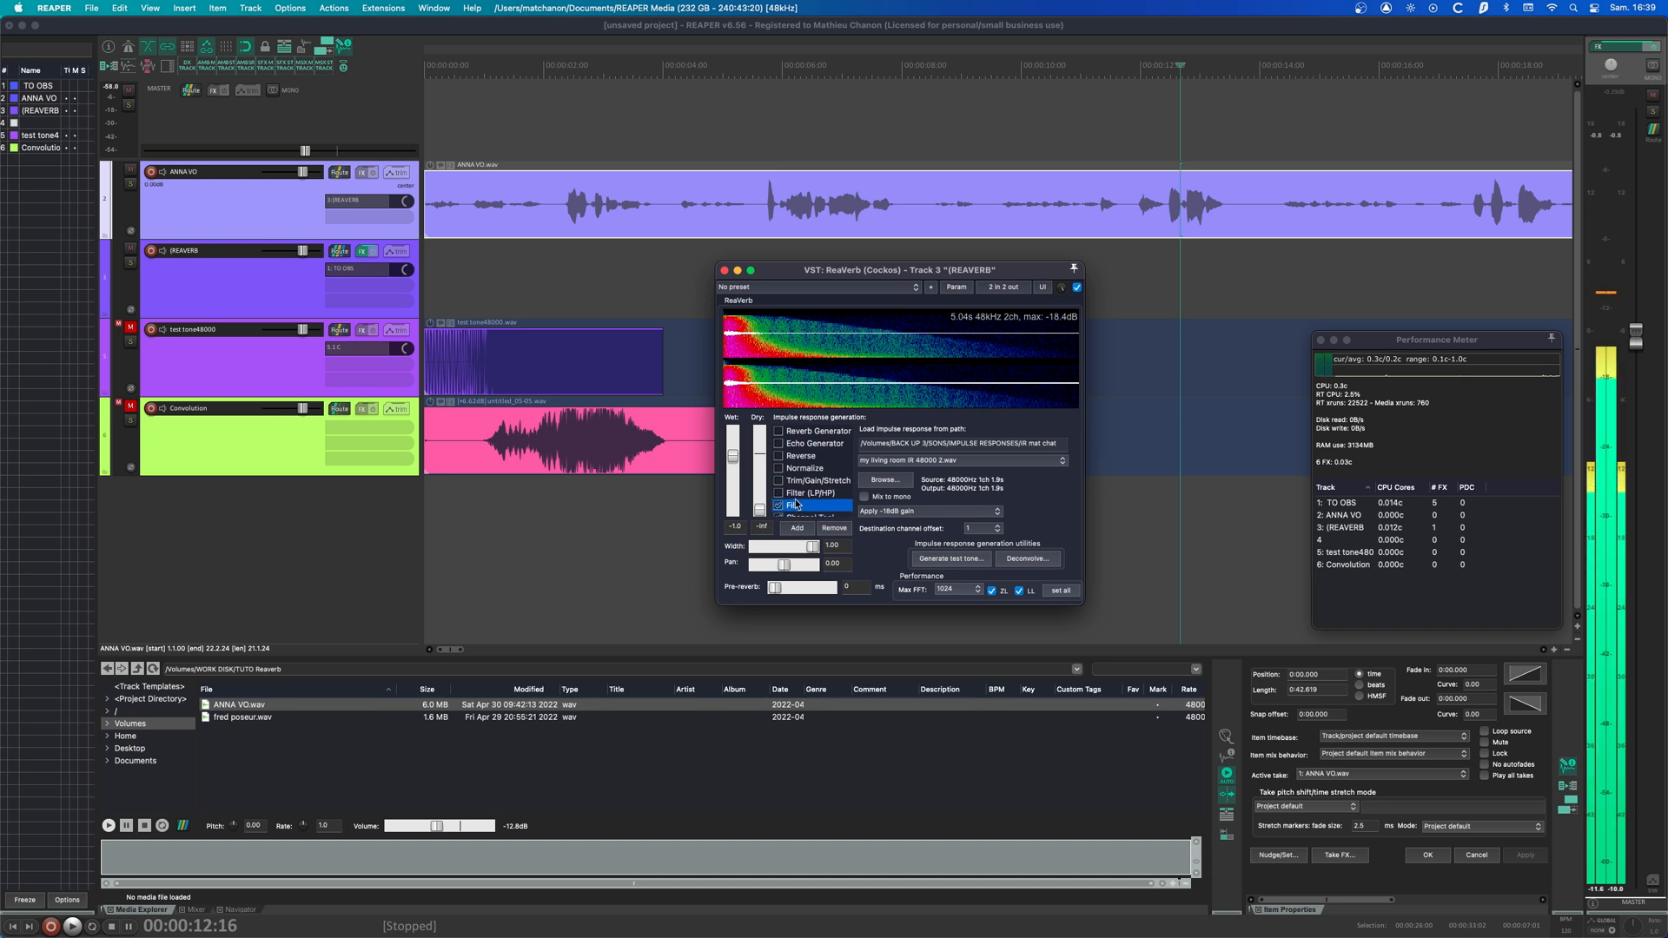
scroll(799, 502, down, 1)
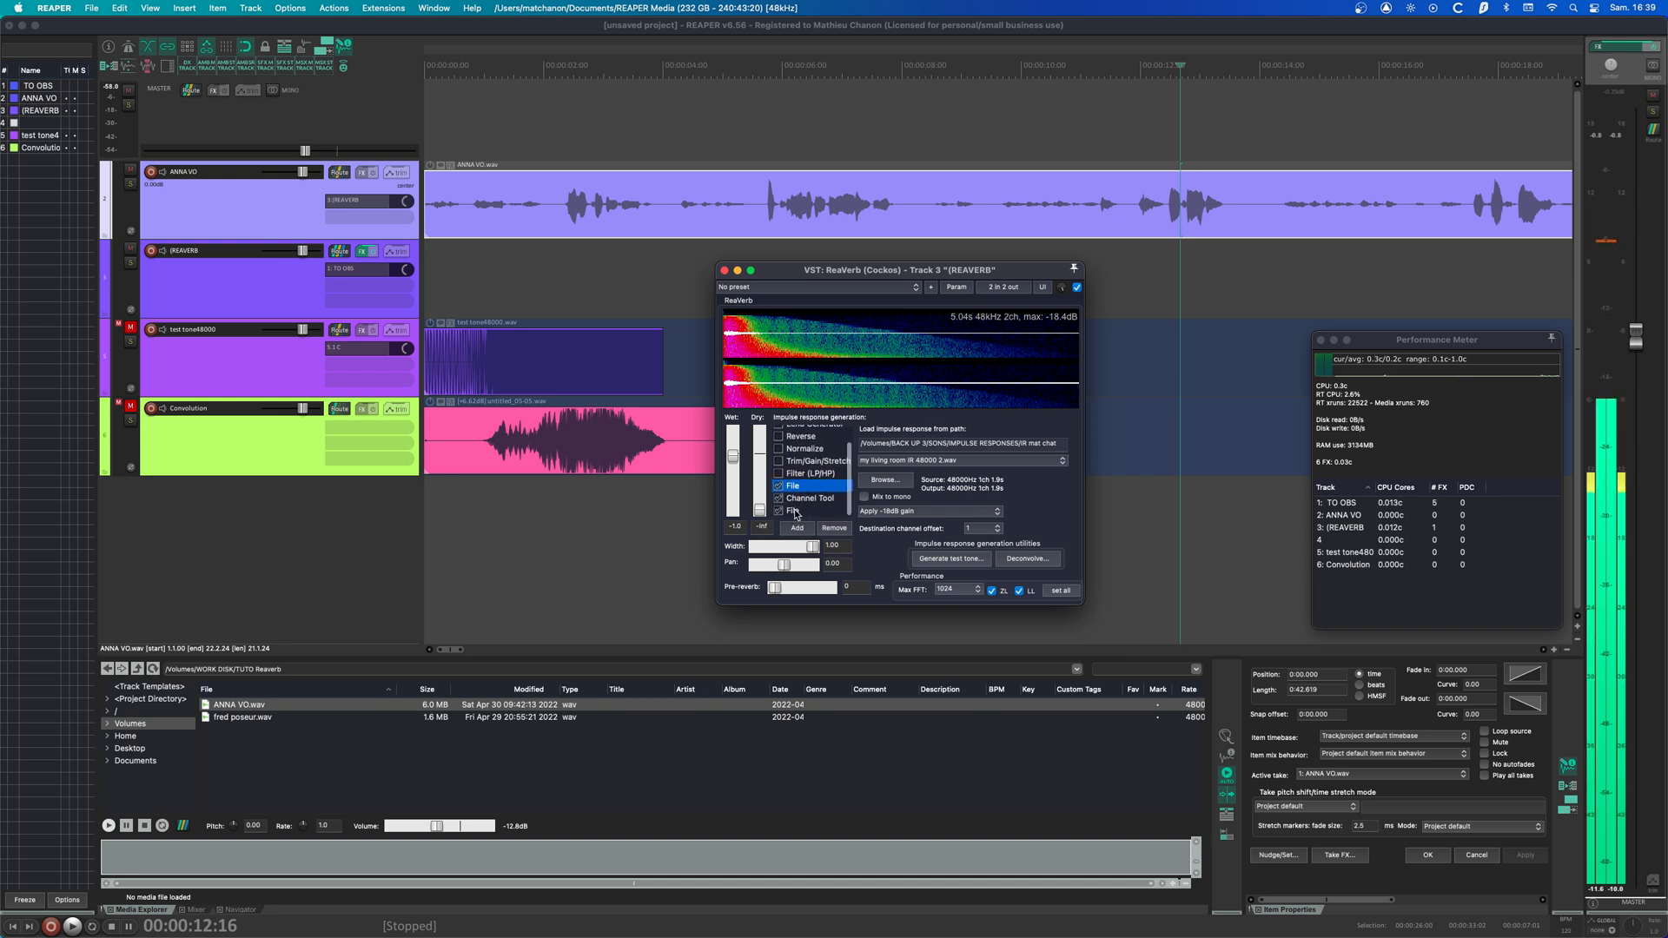
drag(795, 512, 794, 496)
scroll(812, 496, down, 2)
scroll(812, 496, up, 3)
- Remove the Reverb Generator, Echo Generator, Reverse, Normalize, Trim/Gain/Stretch and Filter modules from the impulse response chain
click(818, 433)
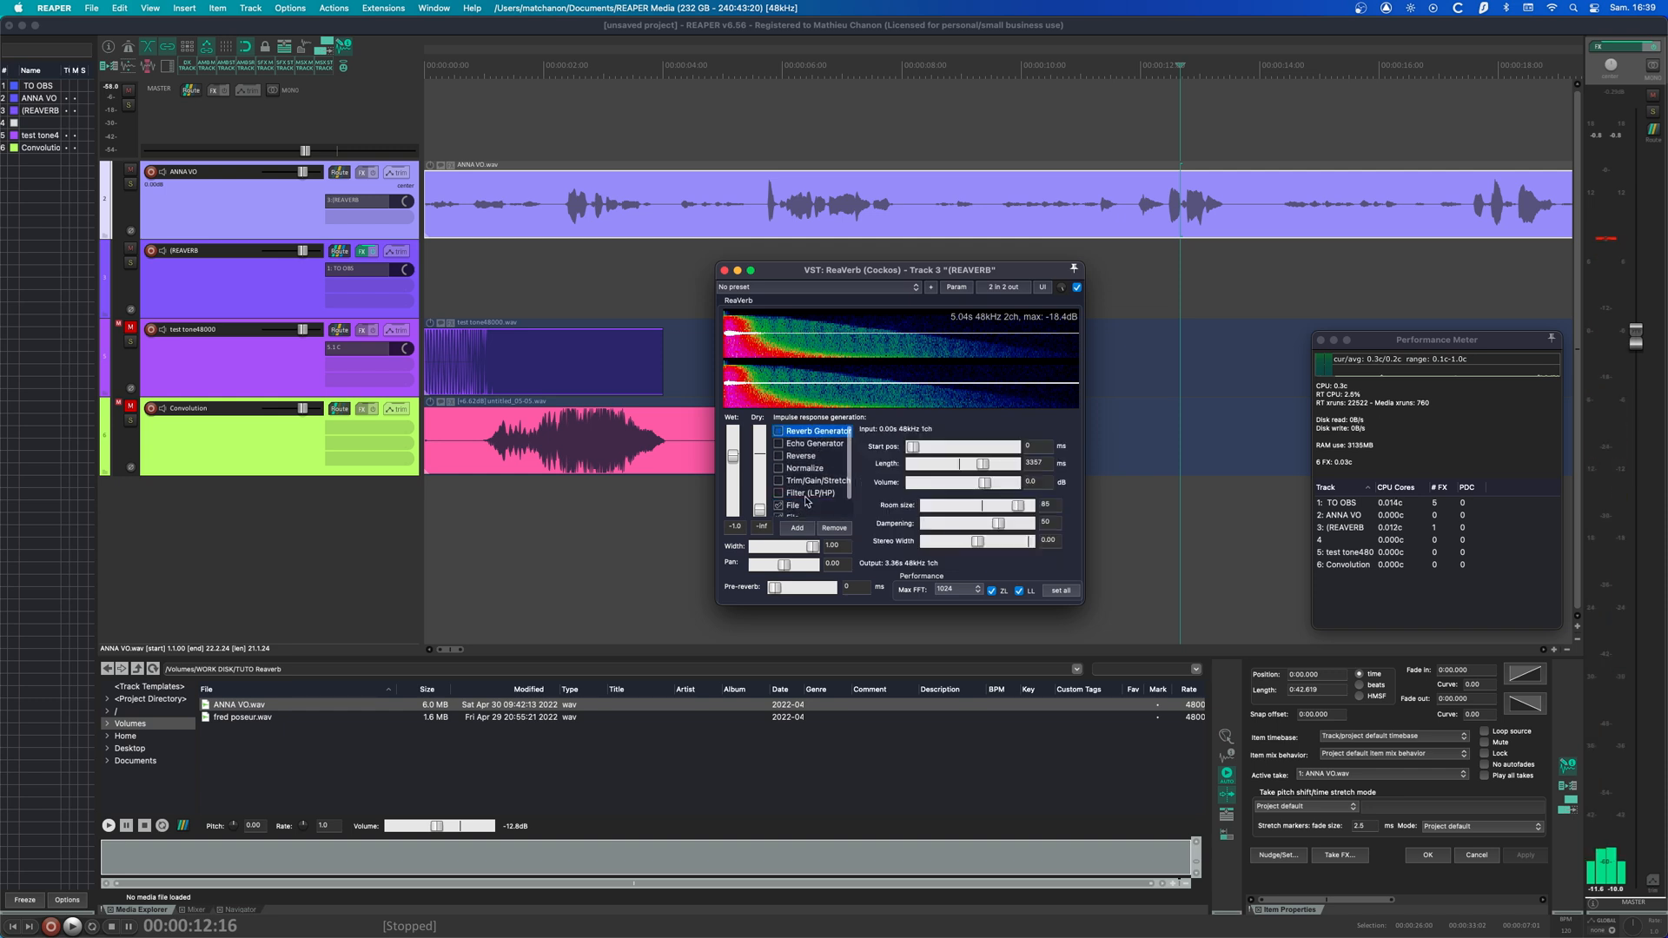
shift+click(807, 495)
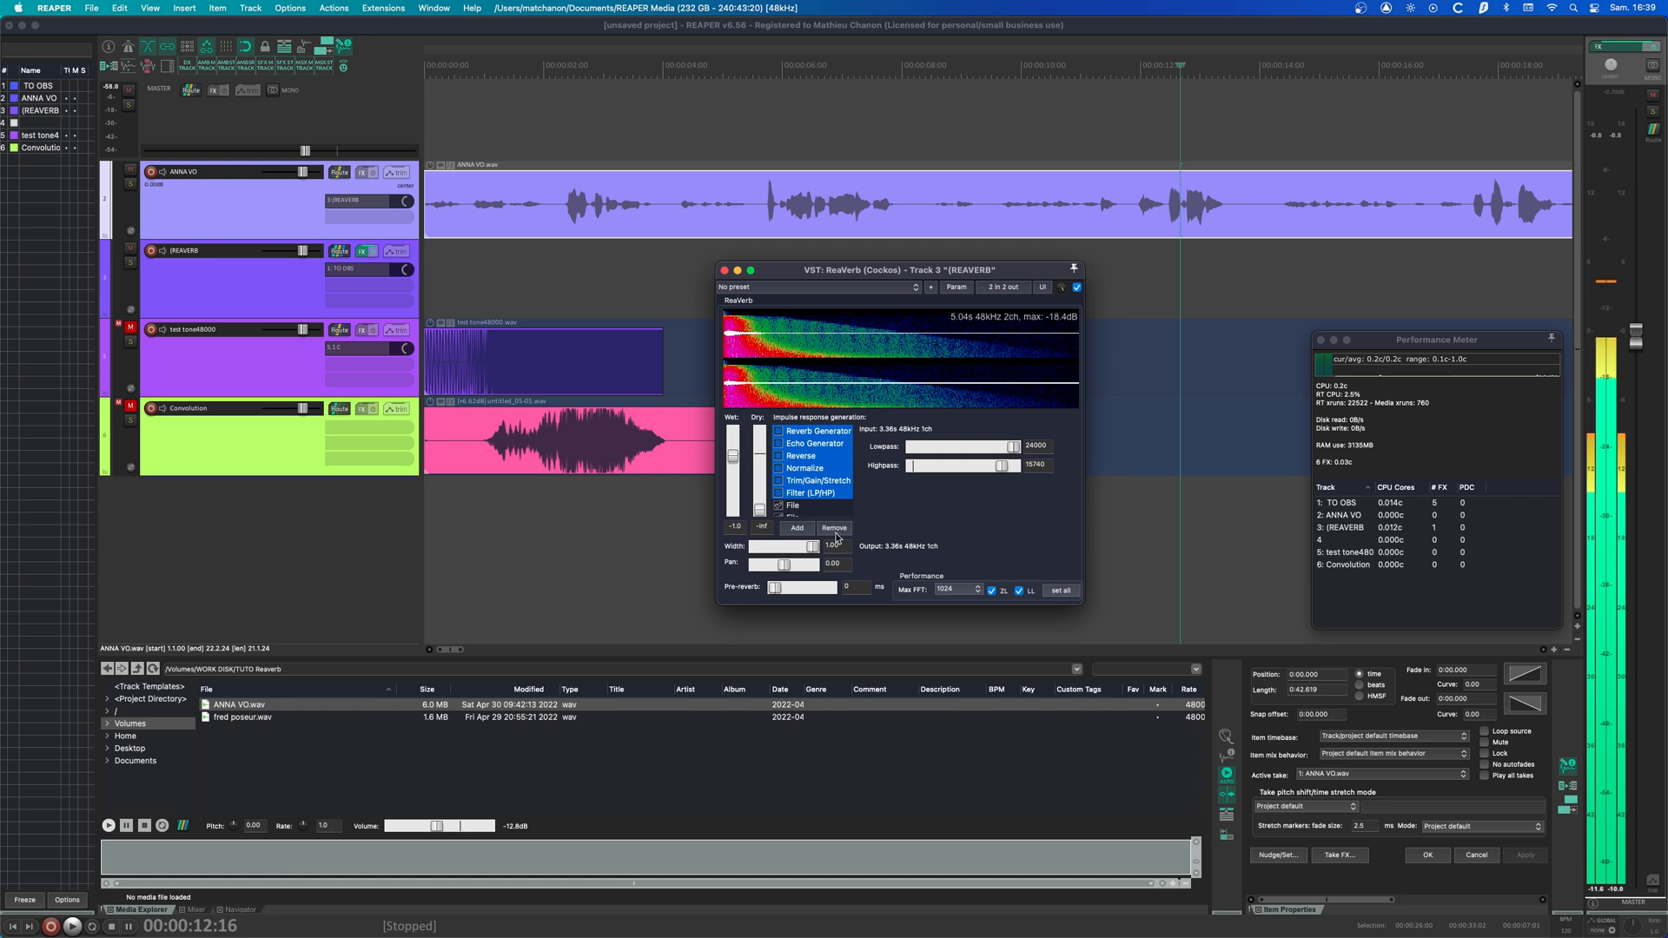
click(836, 529)
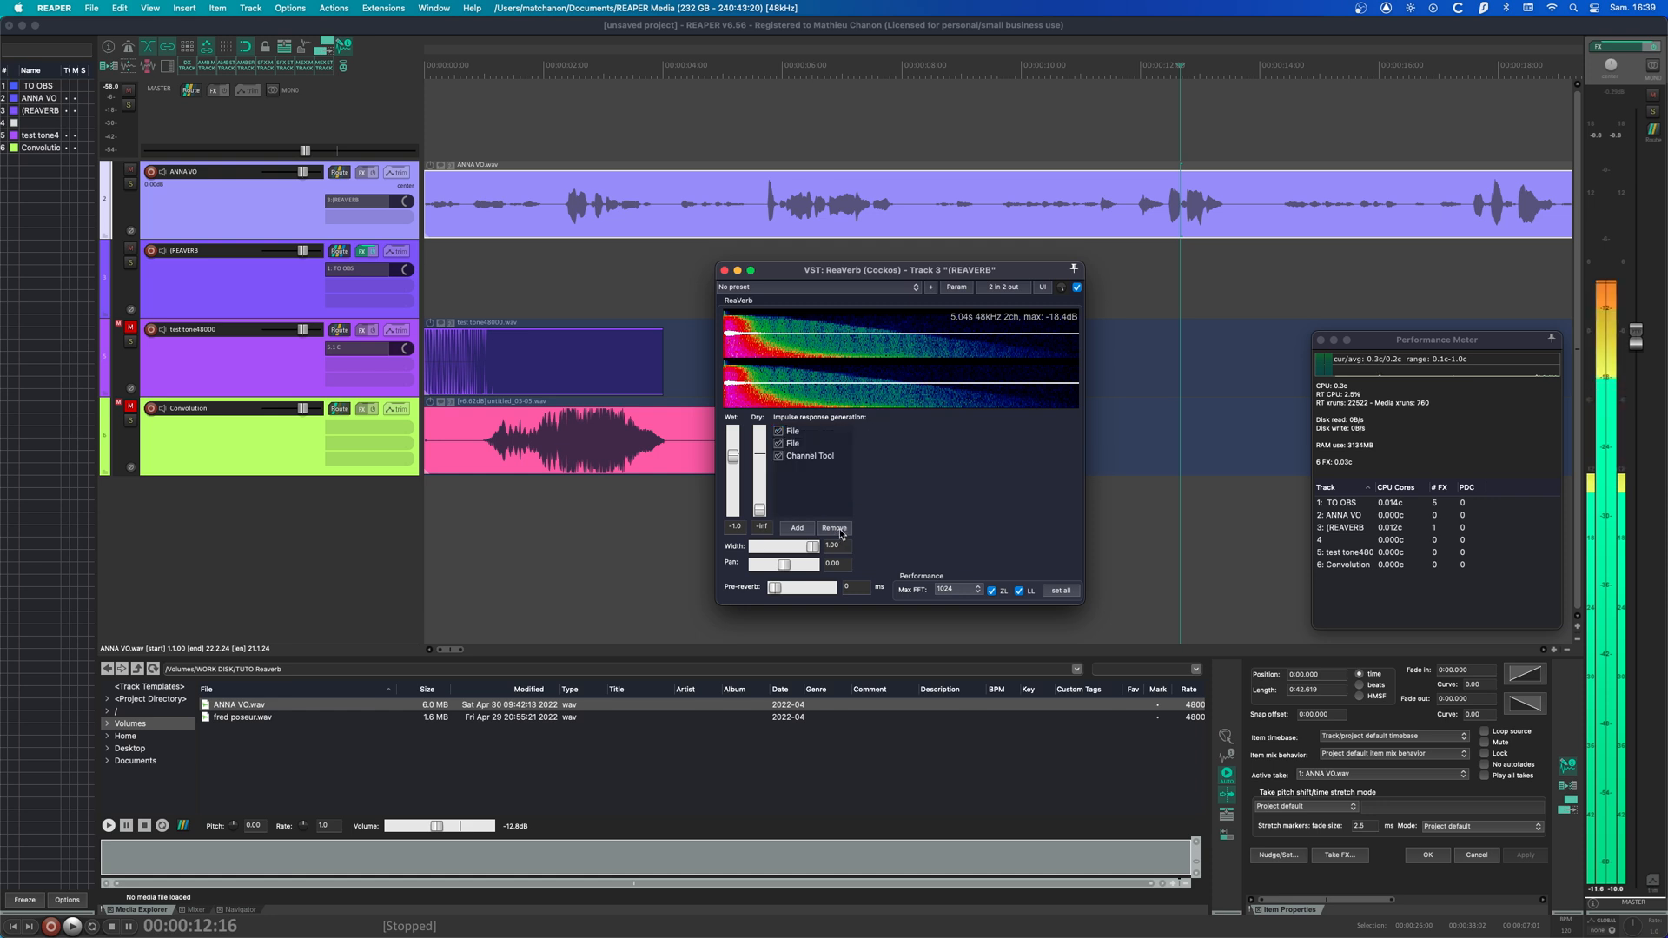
- Enable Mix to mono on both File modules, BIG ROOM 1.wav and the living room impulse response
click(799, 431)
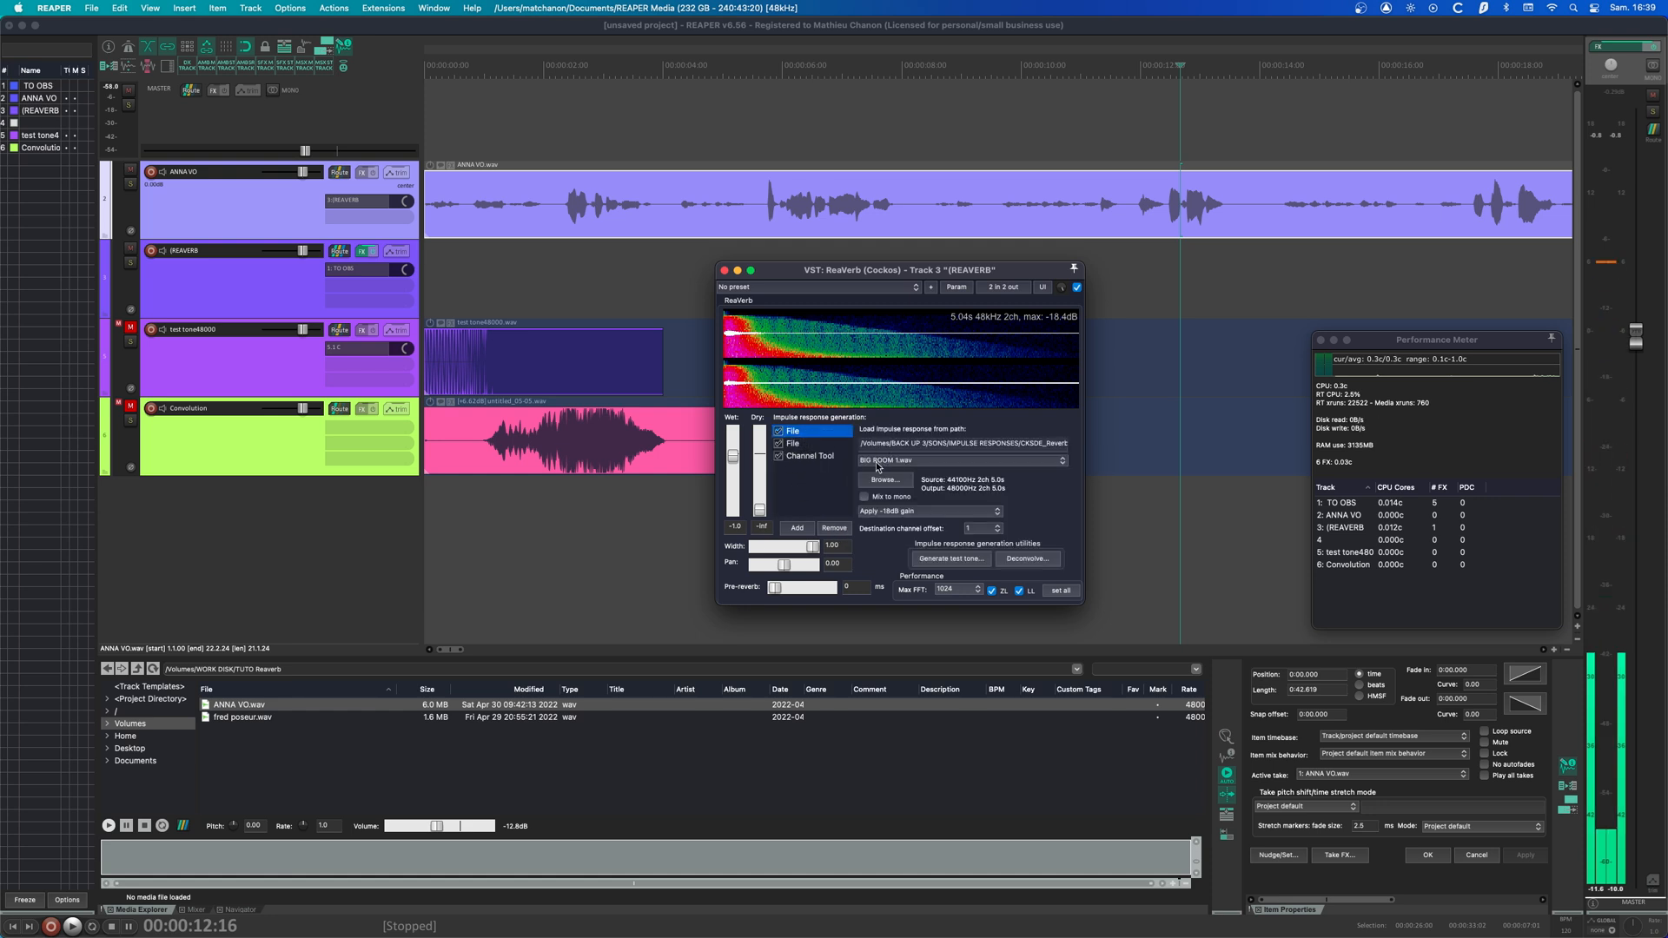
click(800, 443)
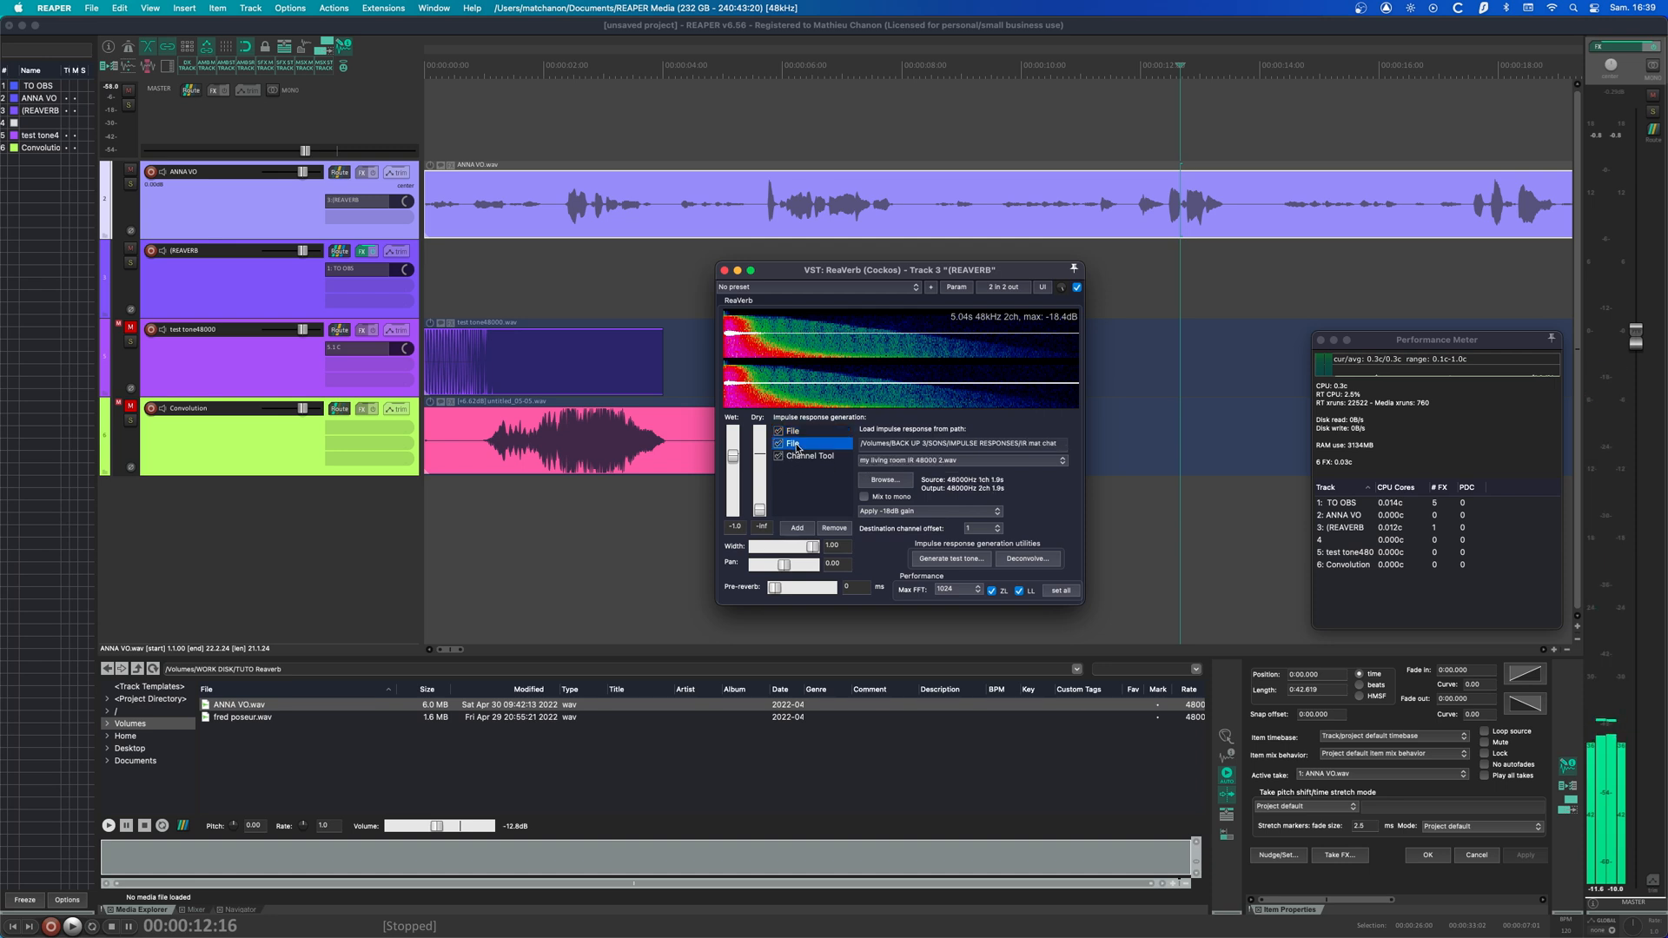
click(805, 457)
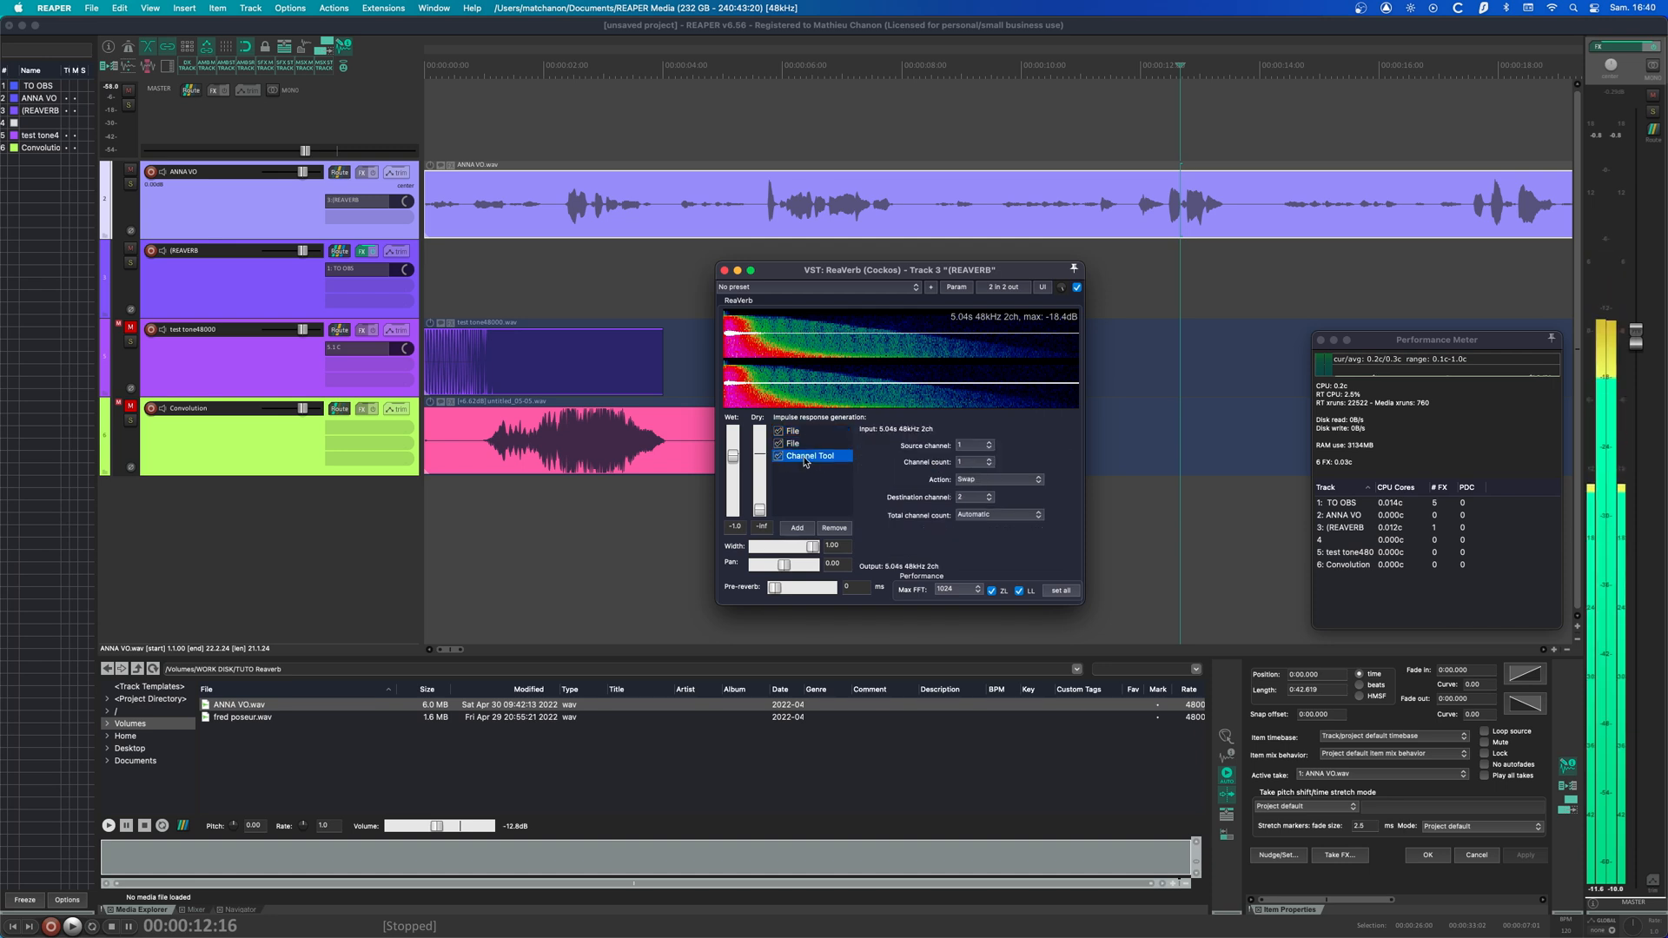
click(797, 445)
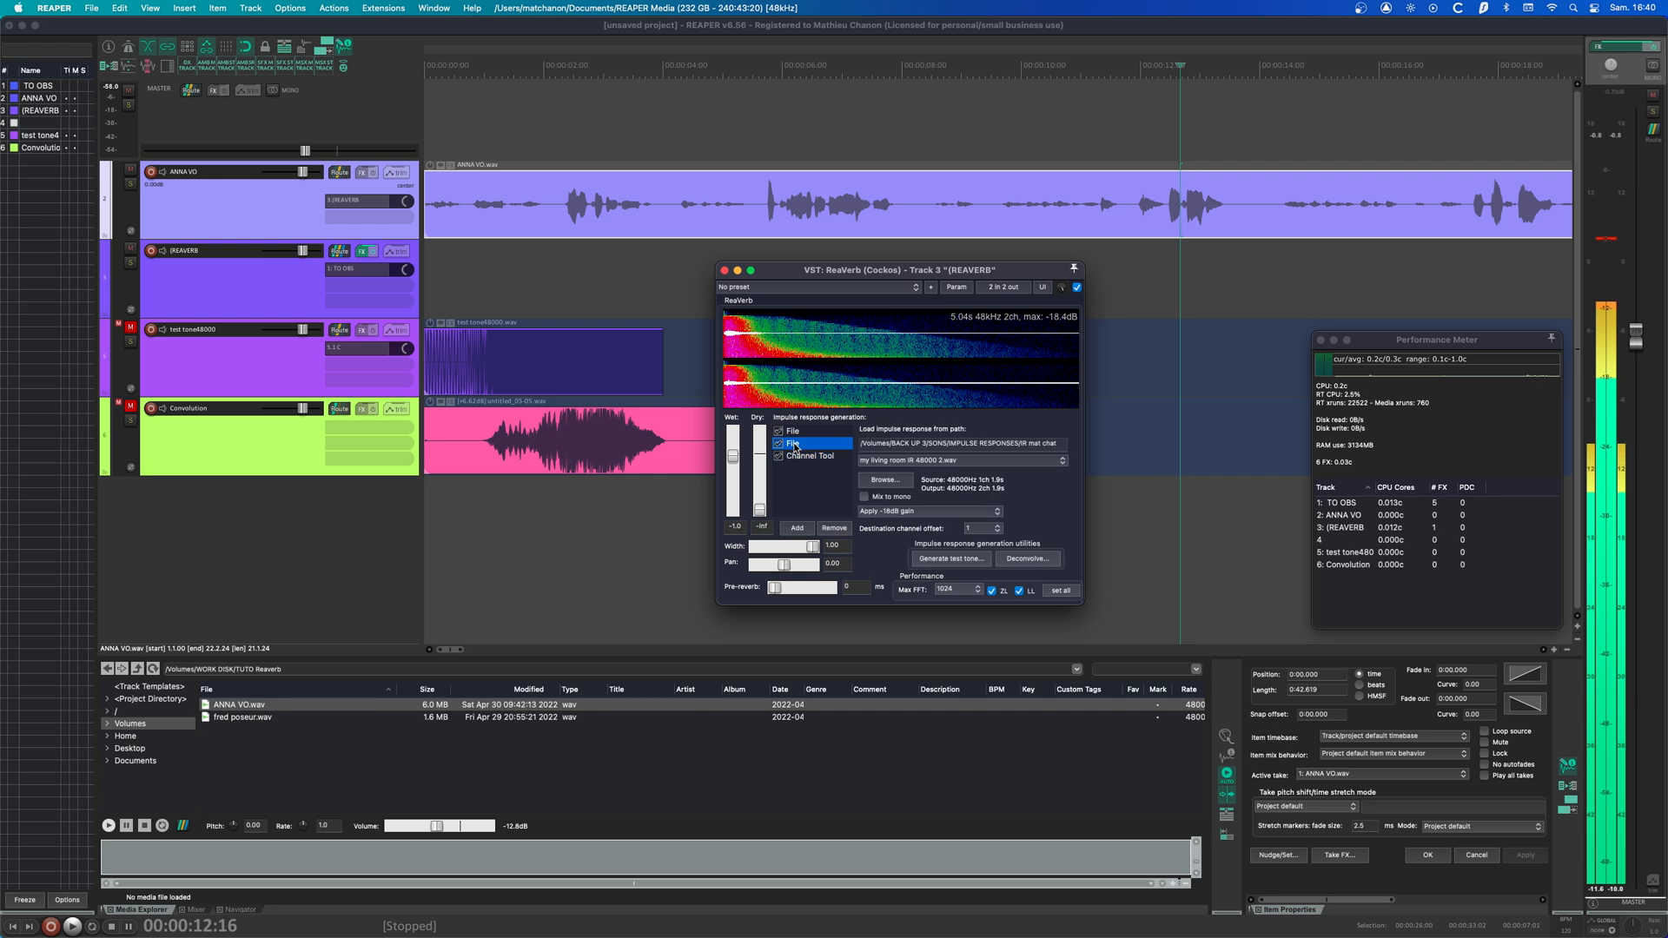
click(792, 432)
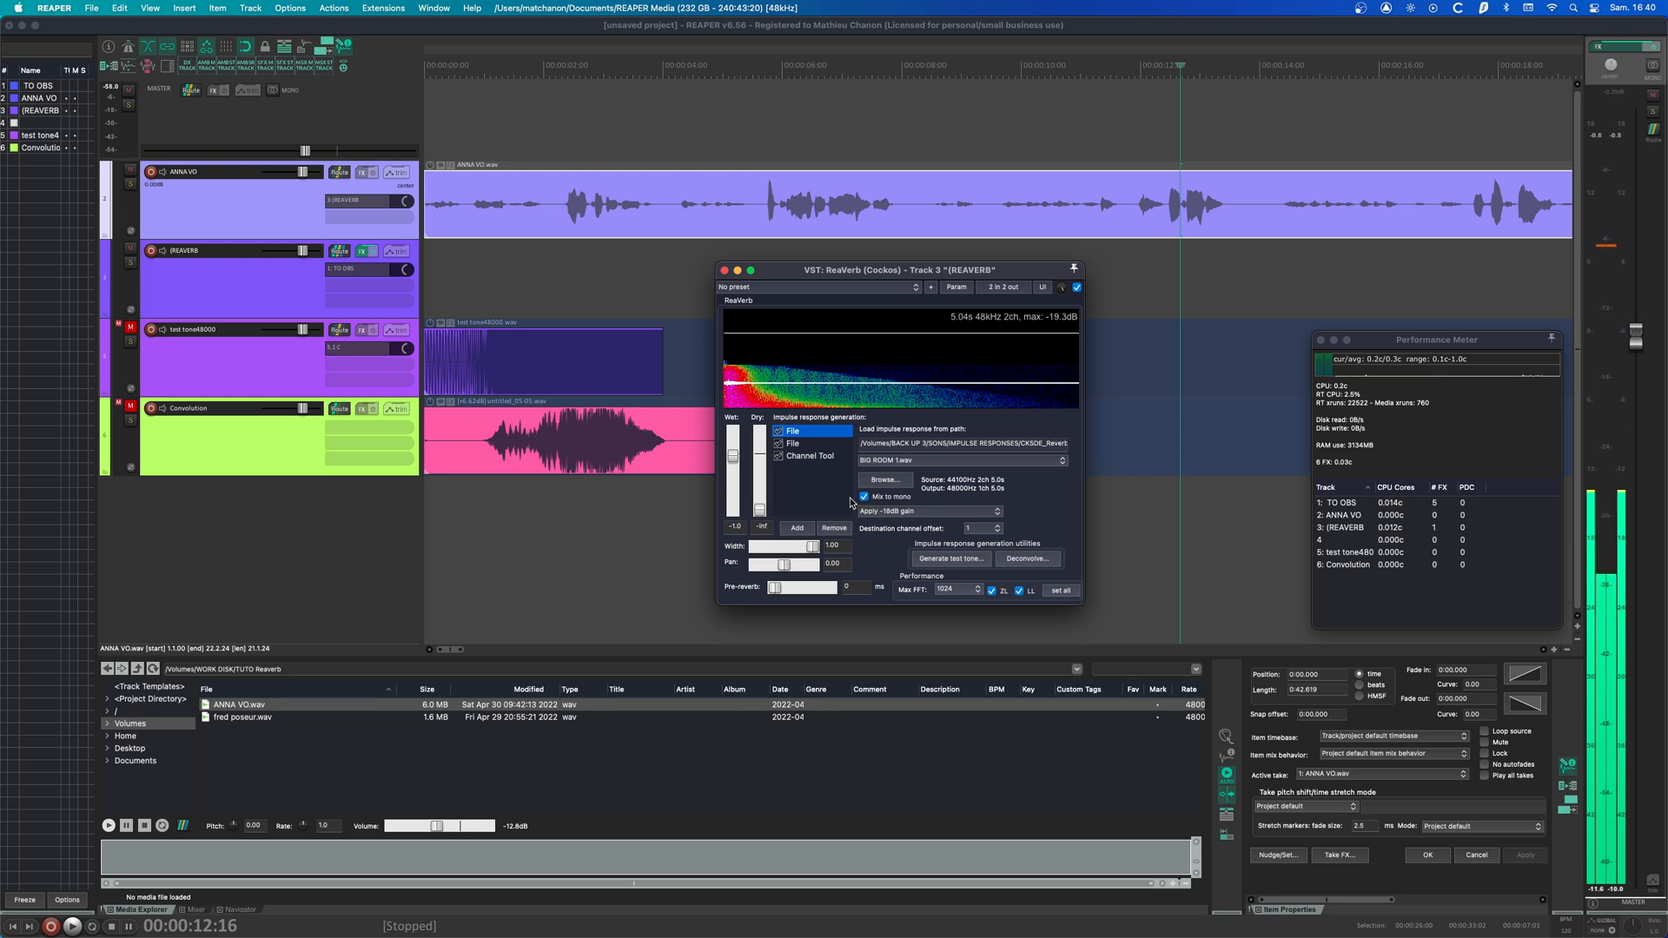
click(796, 444)
click(863, 498)
- Set the Channel Tool's action to AddTo
click(814, 456)
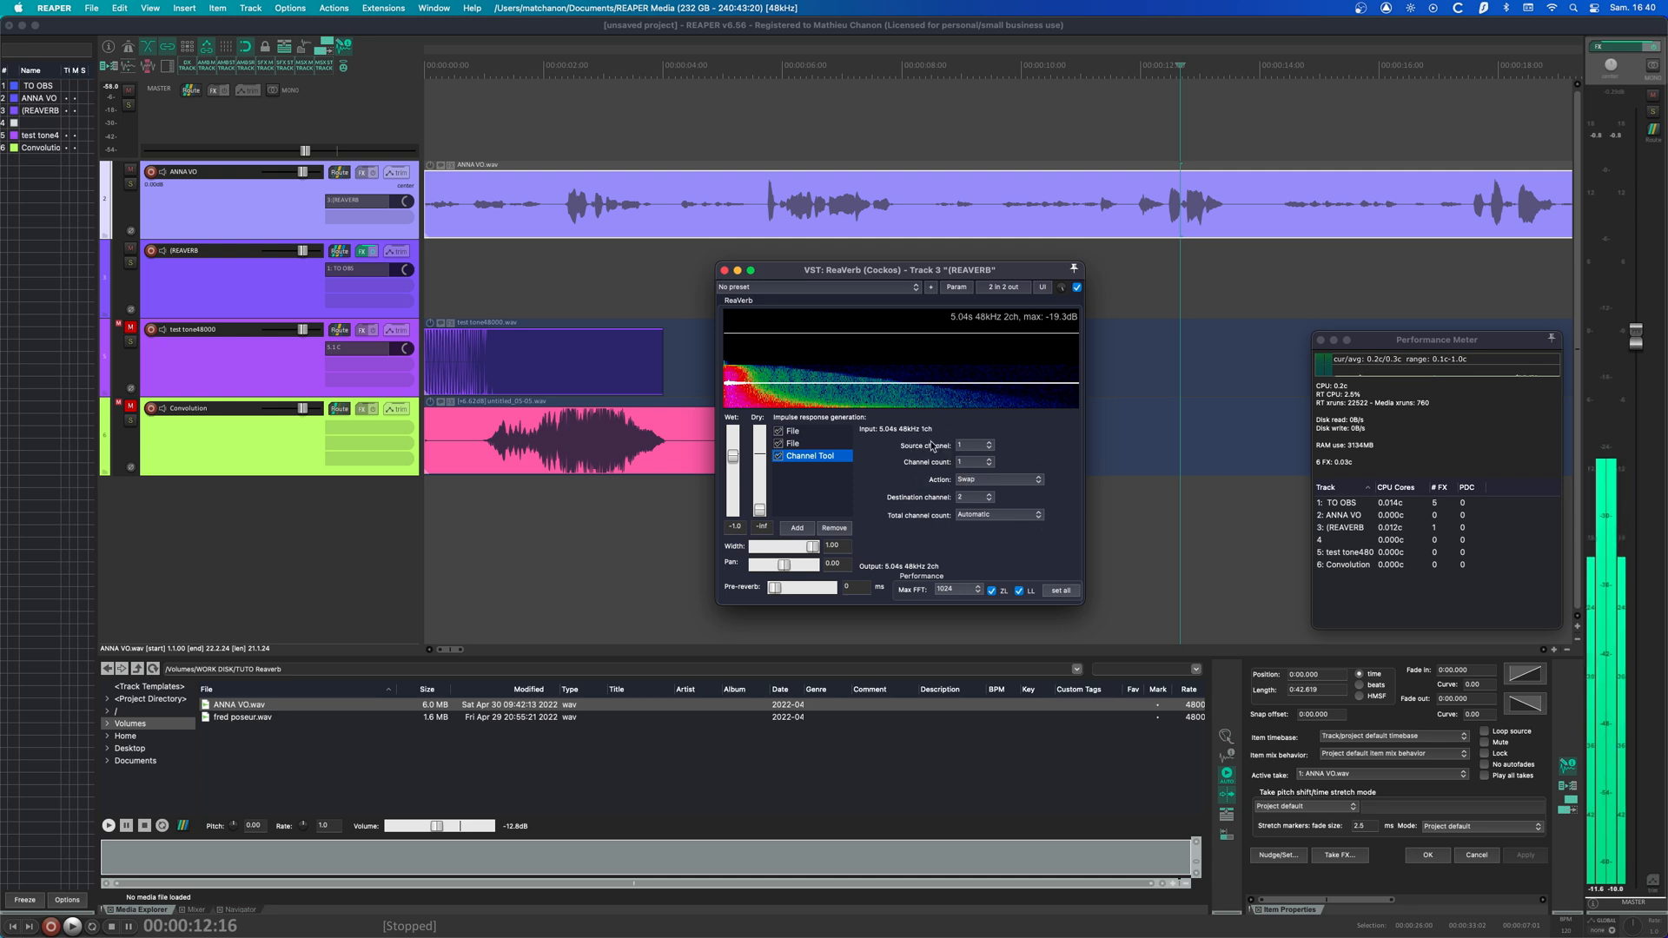
click(1006, 479)
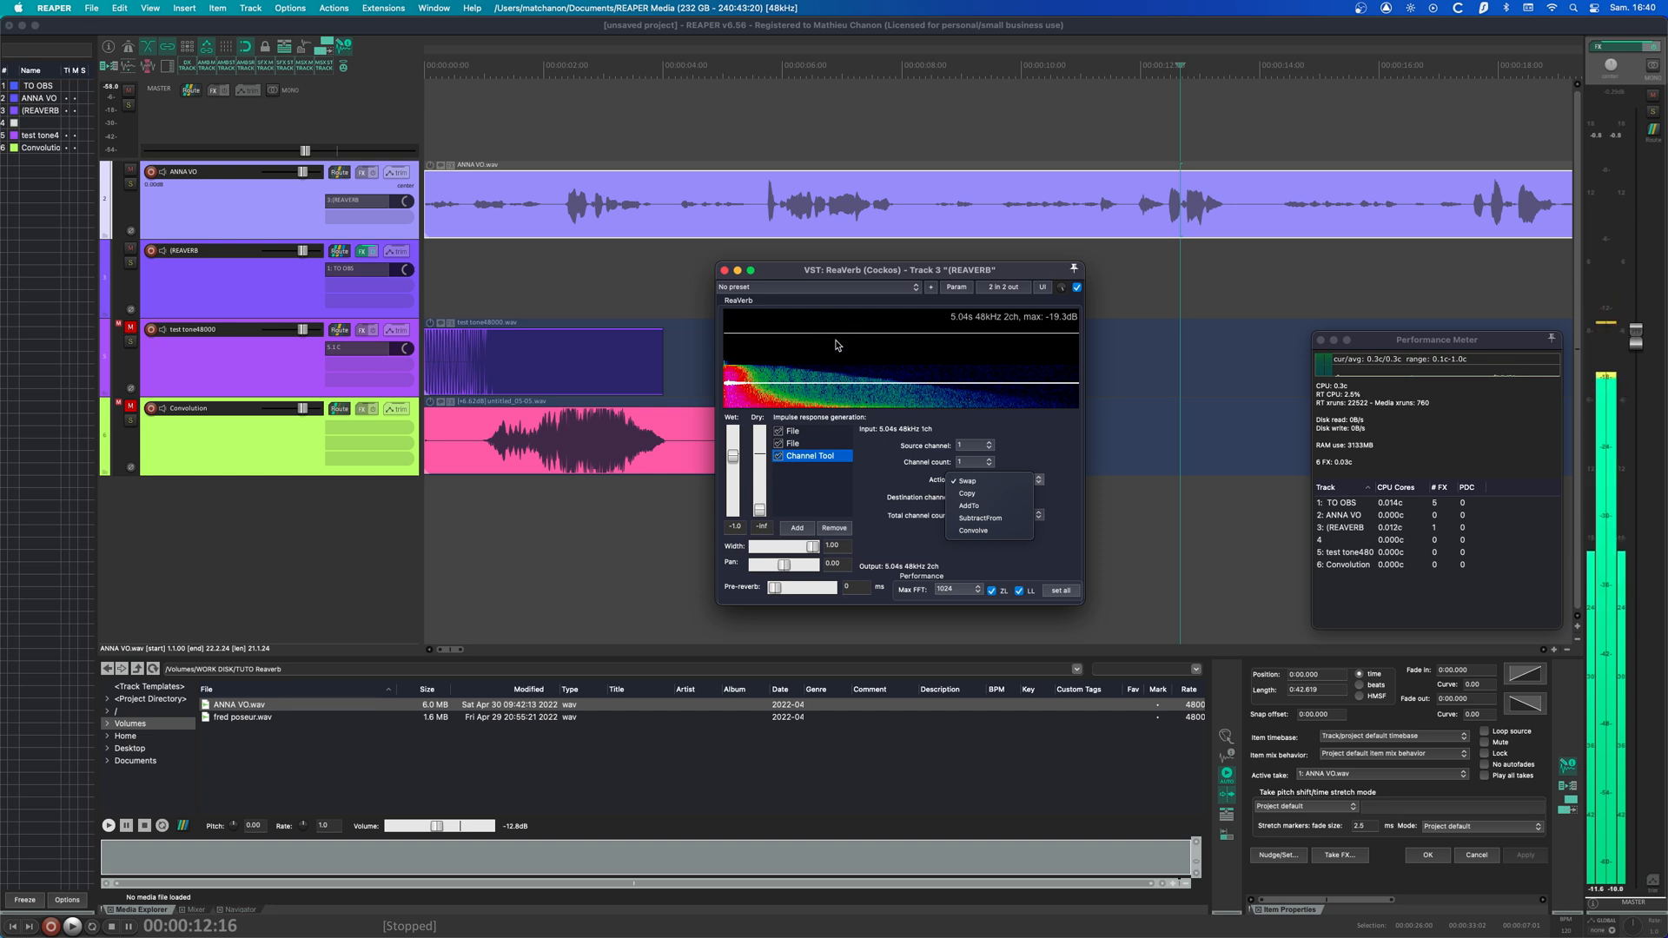
click(971, 505)
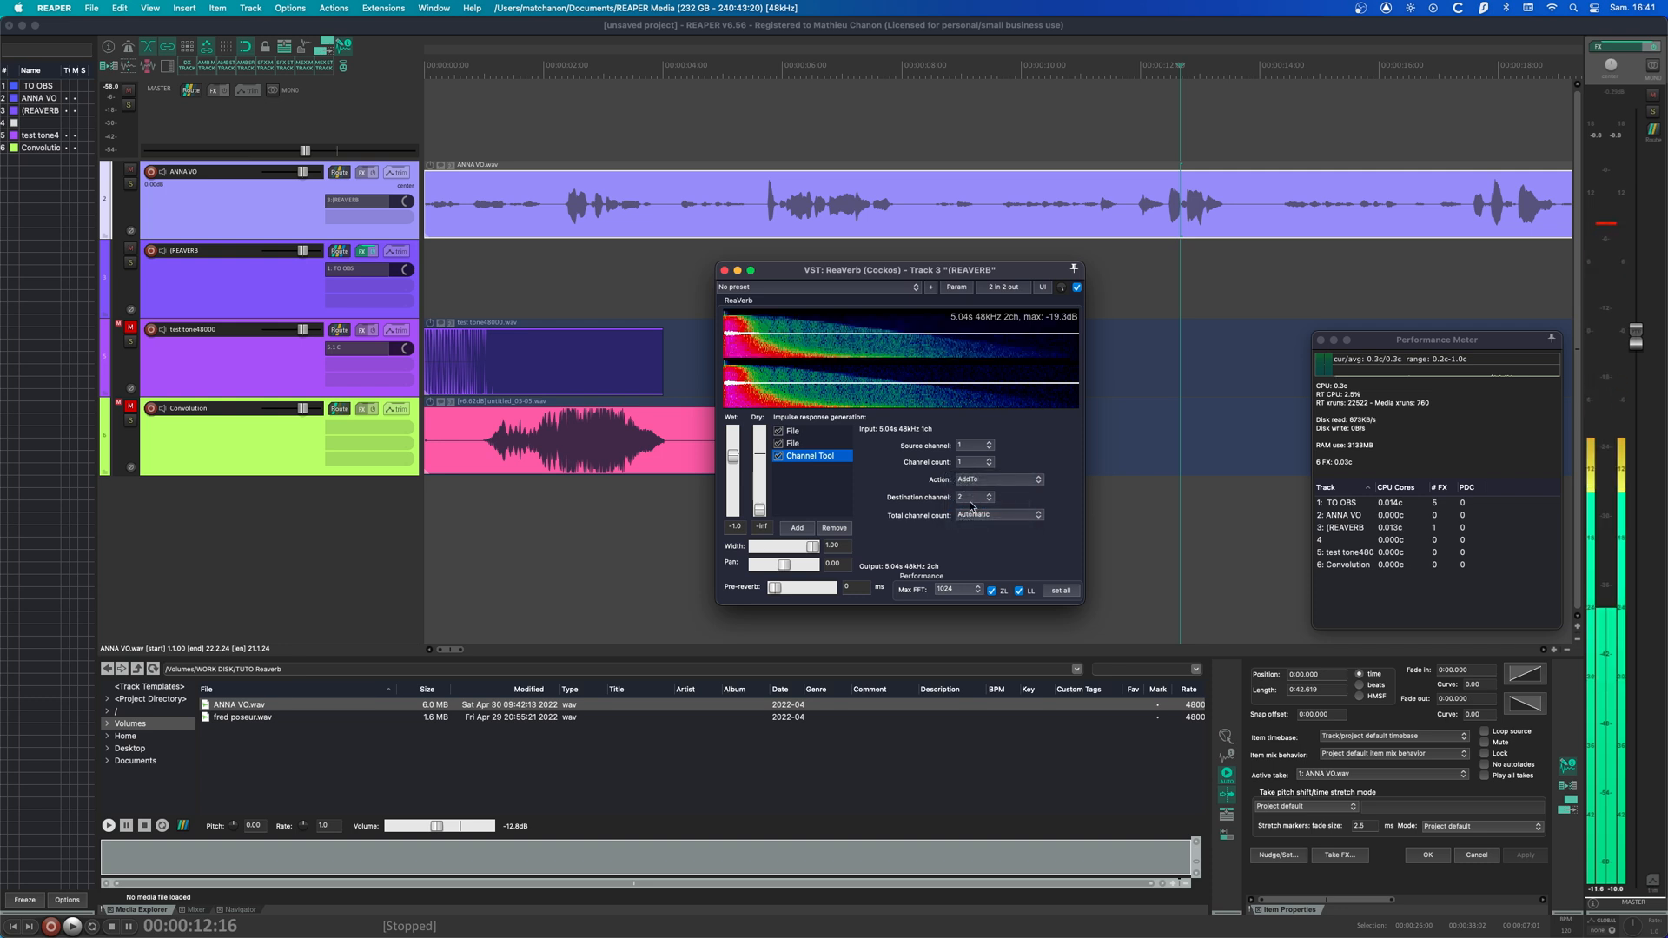
- Compare the settings of the two File modules and set the living room module's destination channel offset to 2
scroll(812, 499, left, 1)
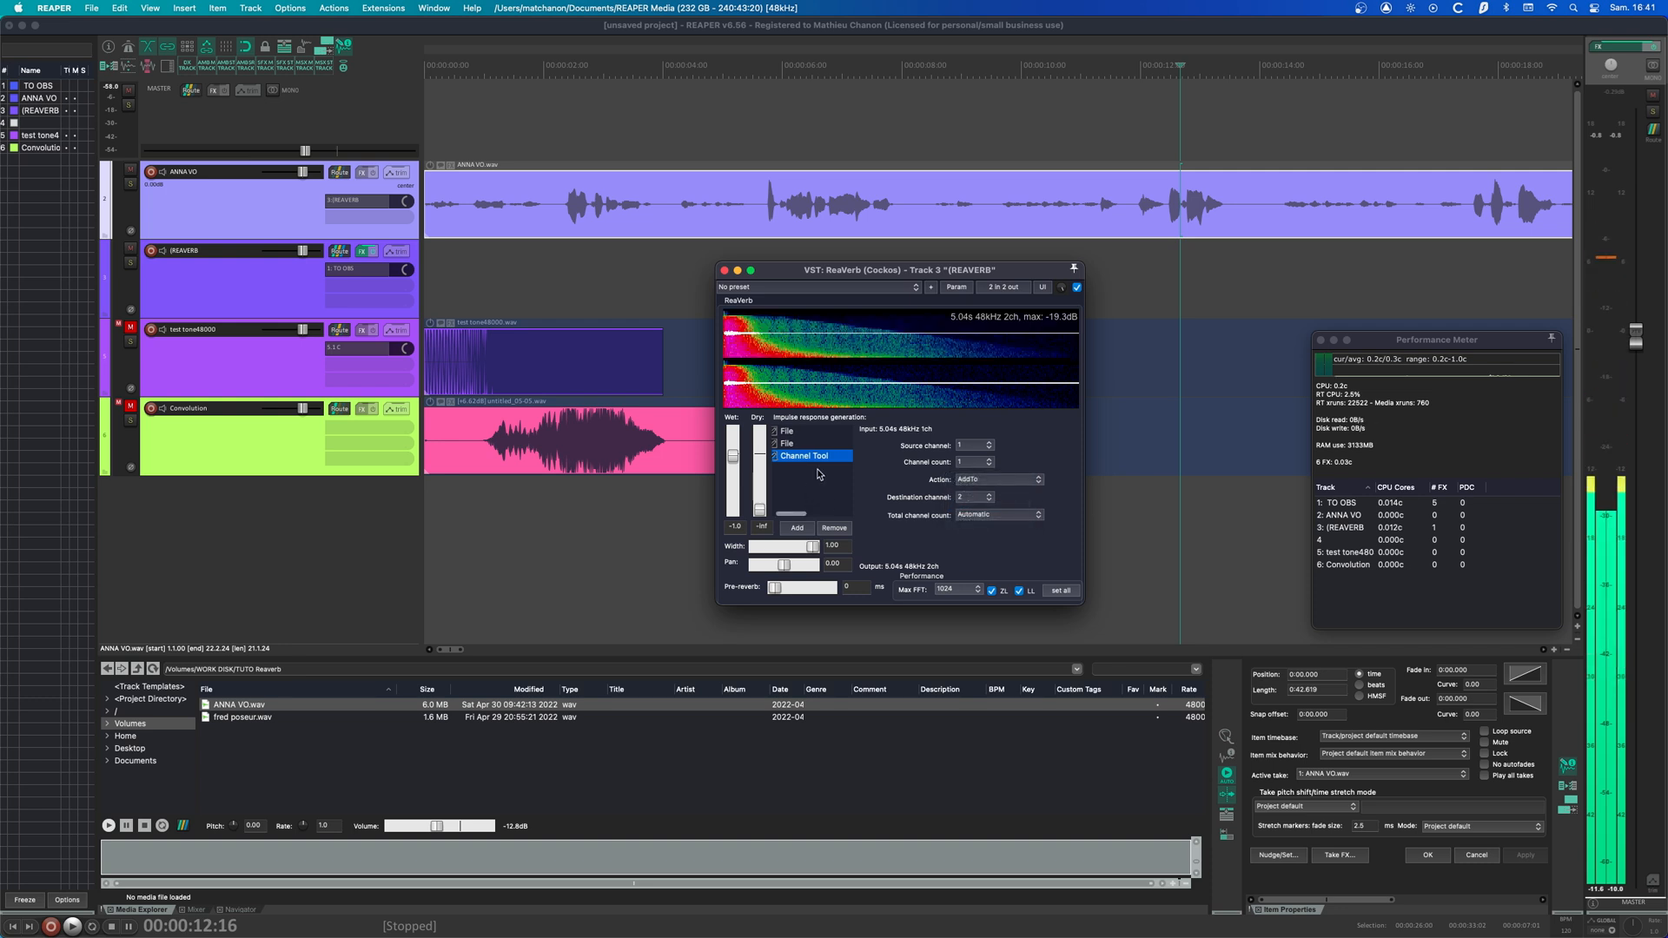
click(810, 433)
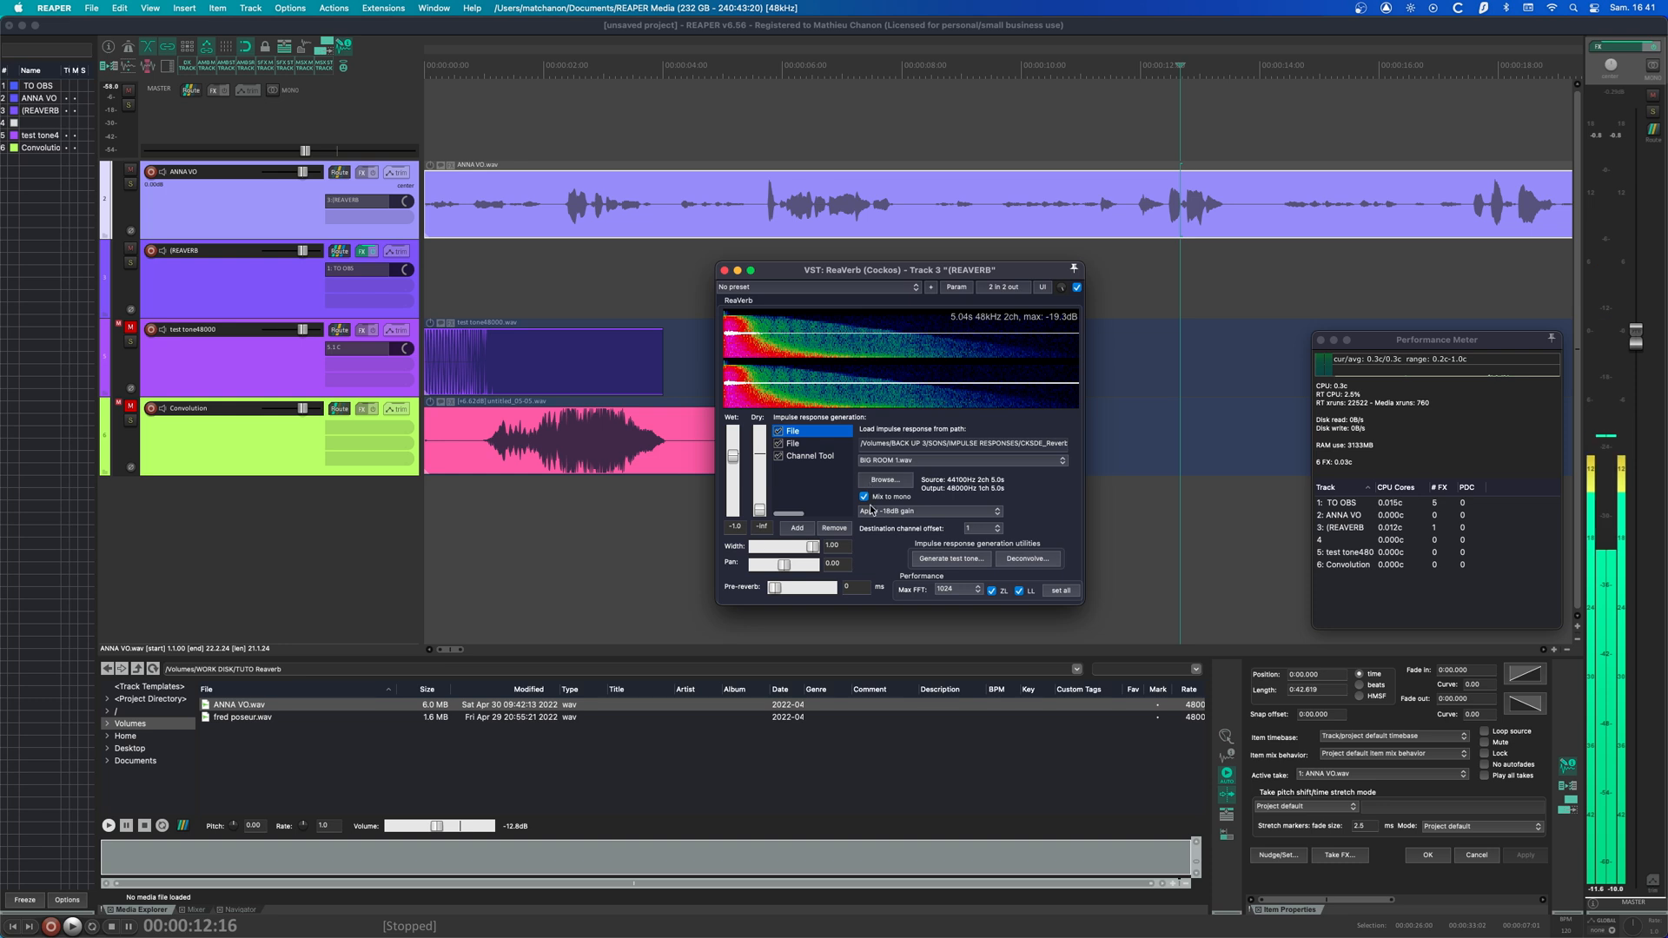
click(801, 445)
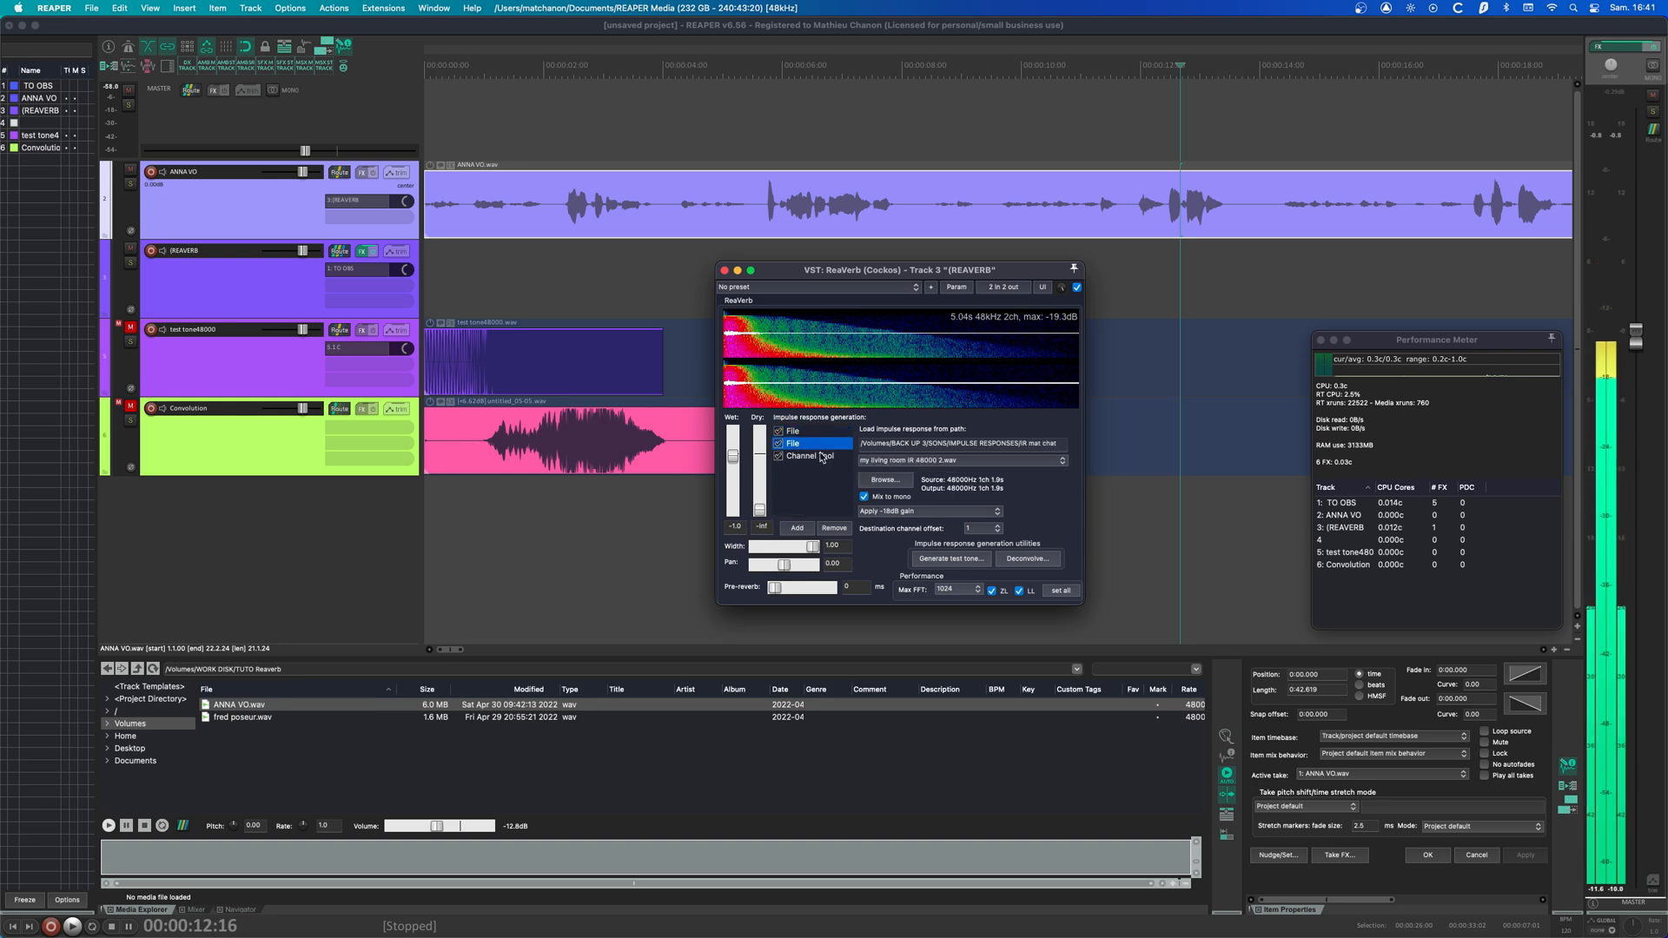
click(805, 432)
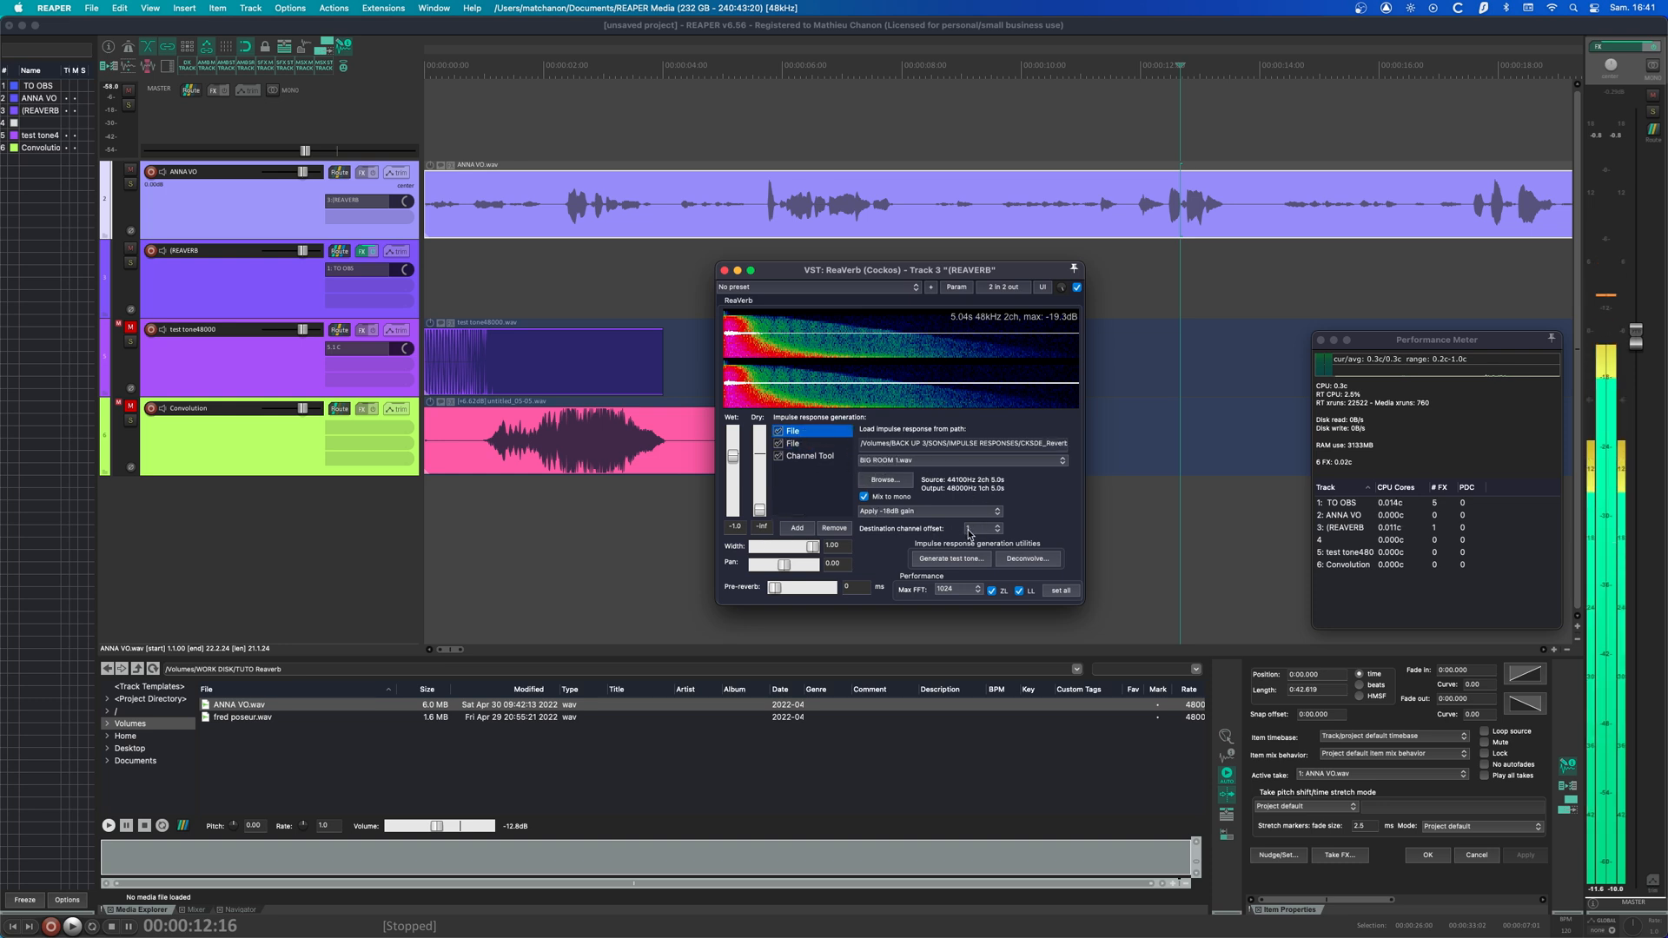
scroll(818, 442, right, 1)
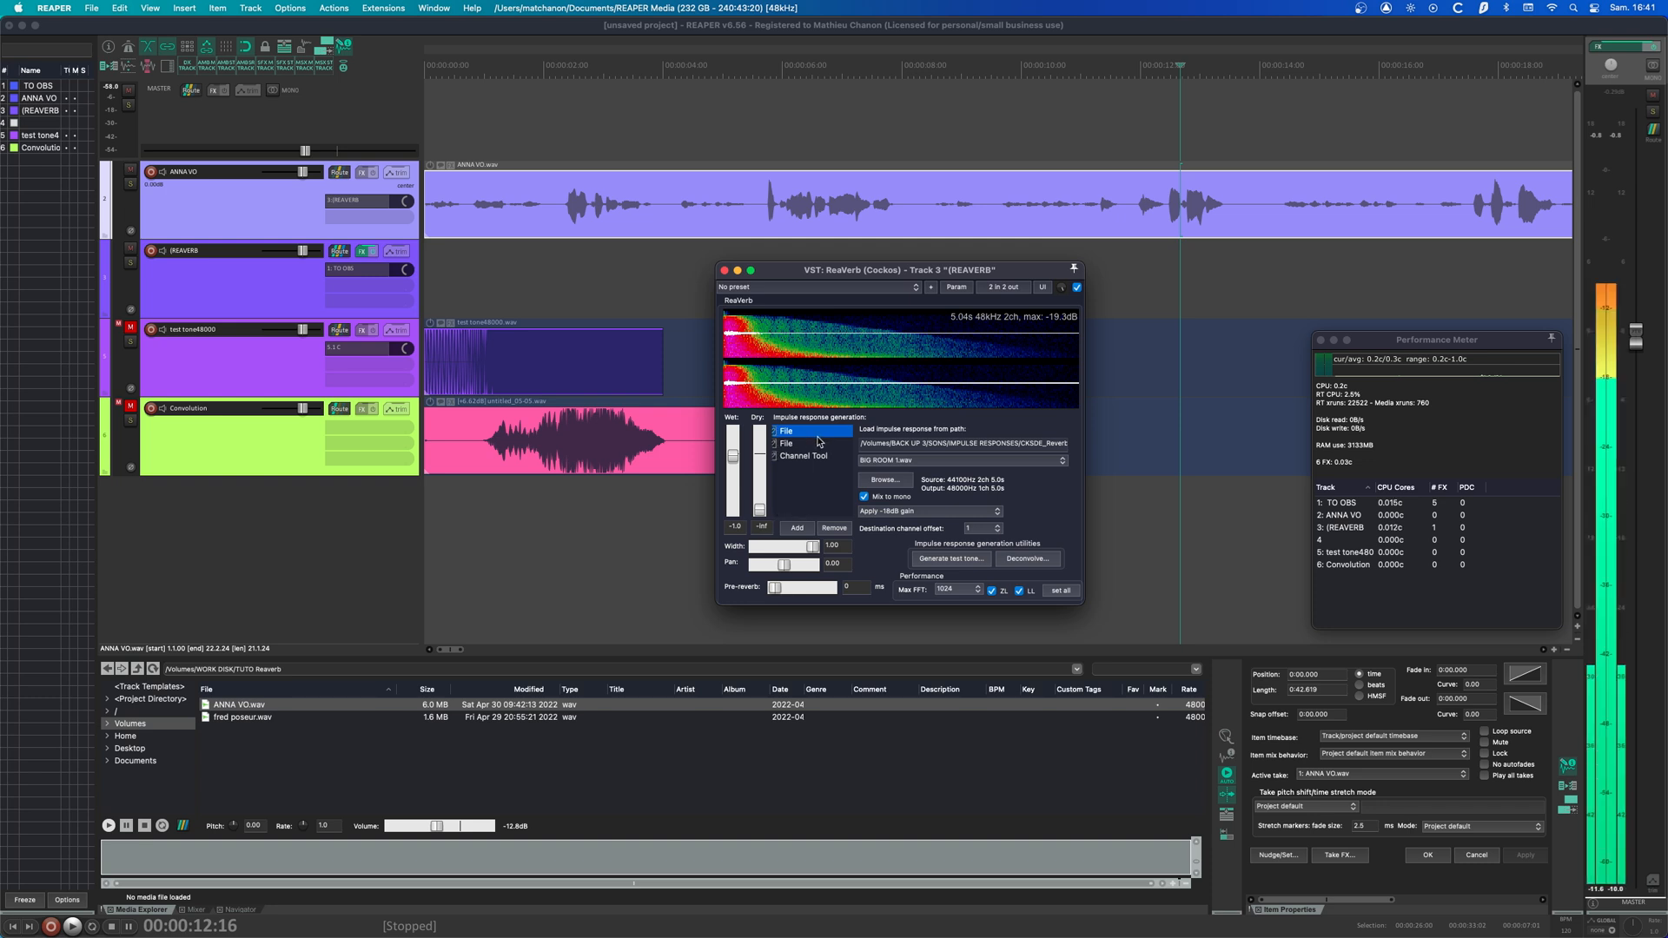
scroll(817, 442, left, 1)
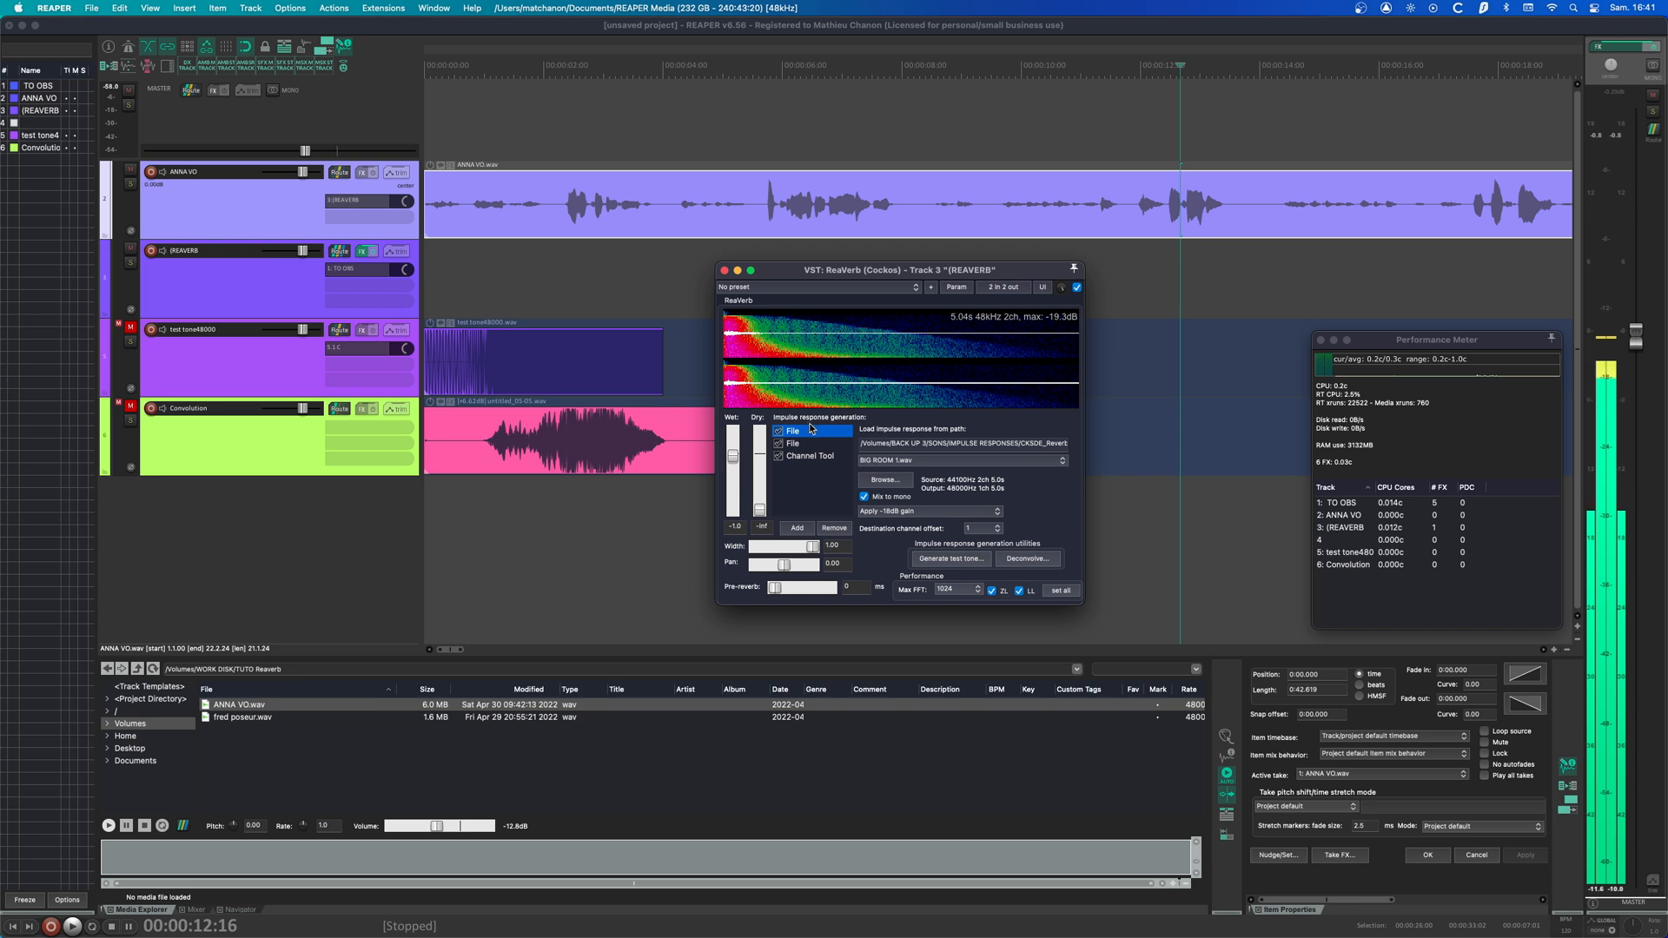
click(787, 443)
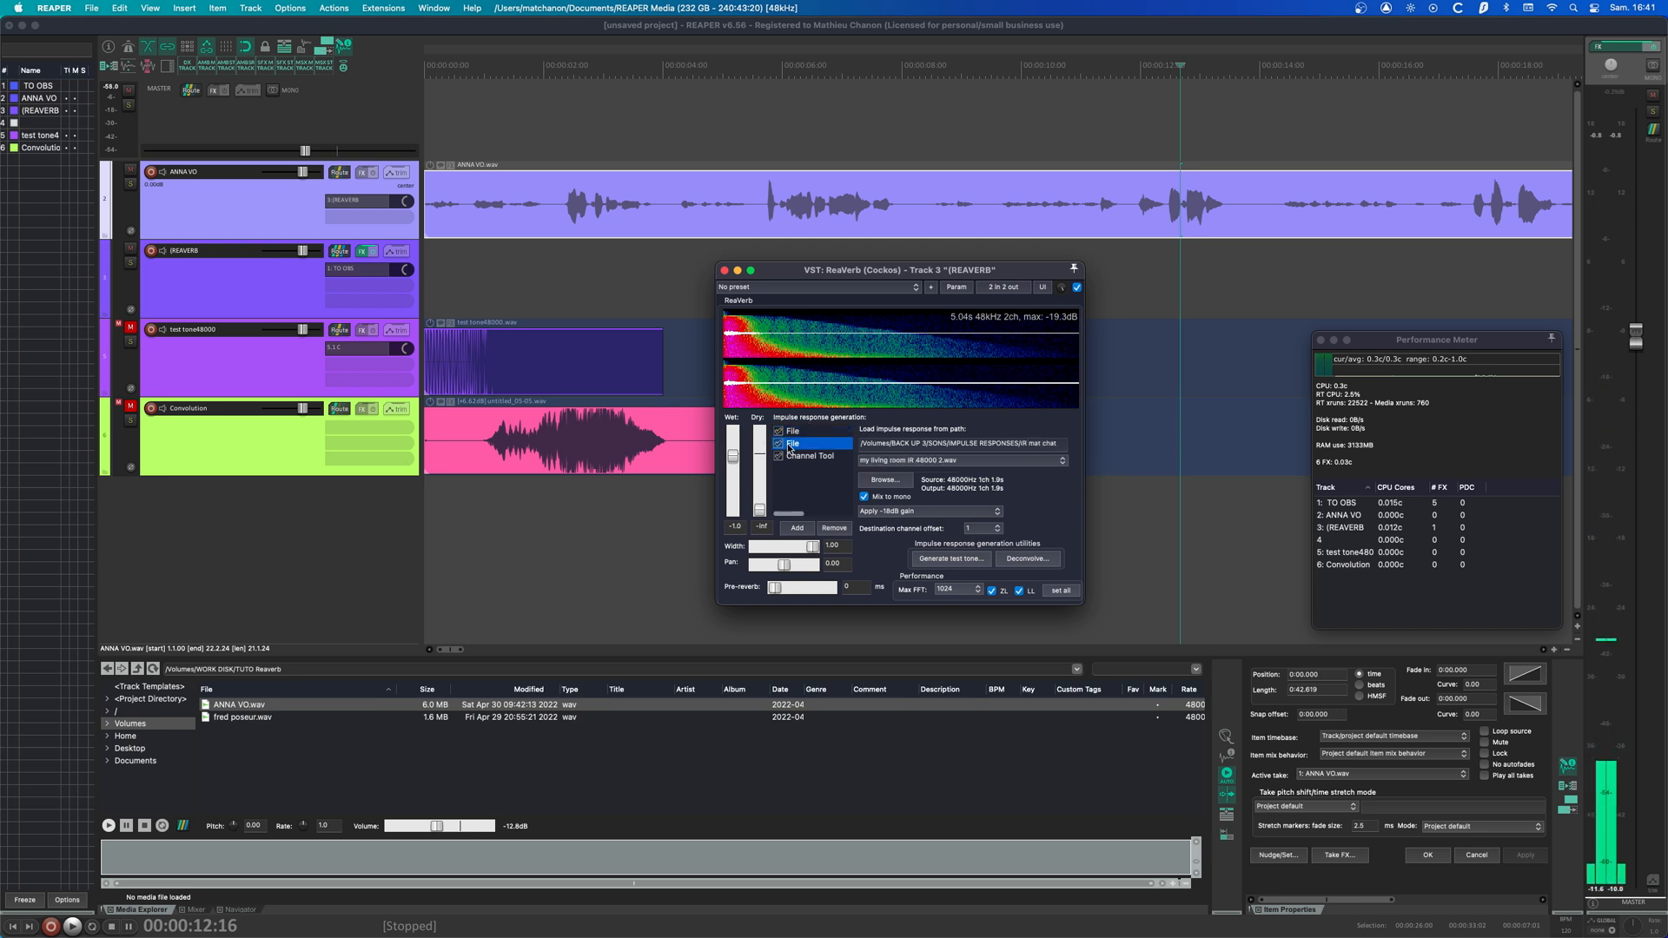
click(979, 528)
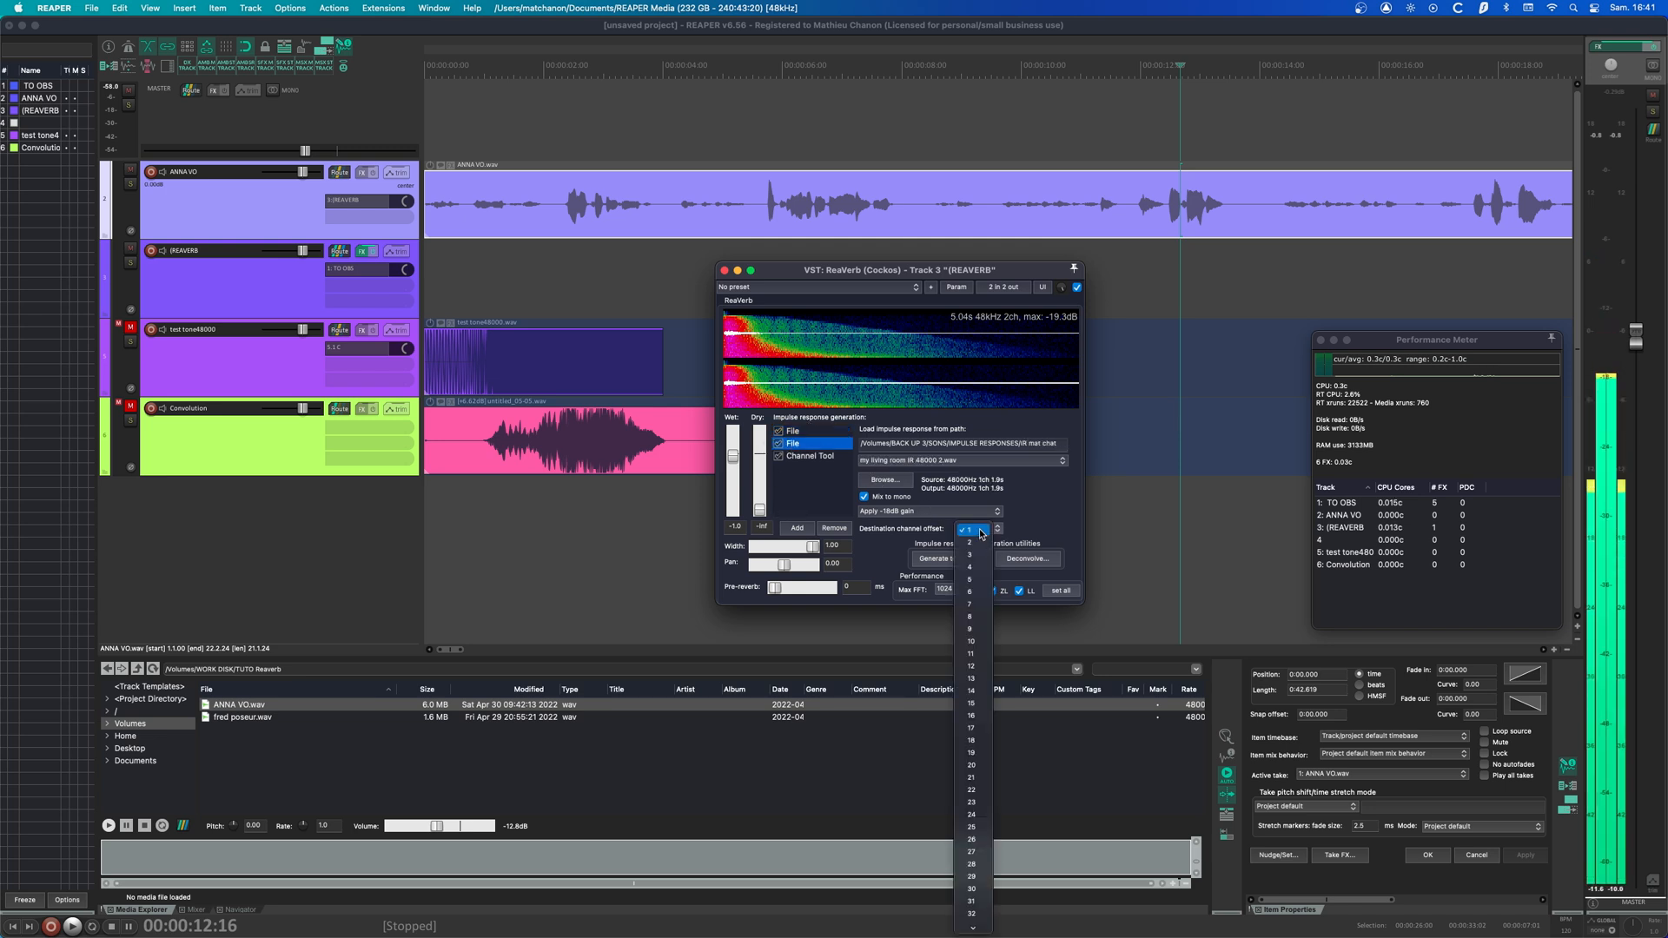
click(982, 542)
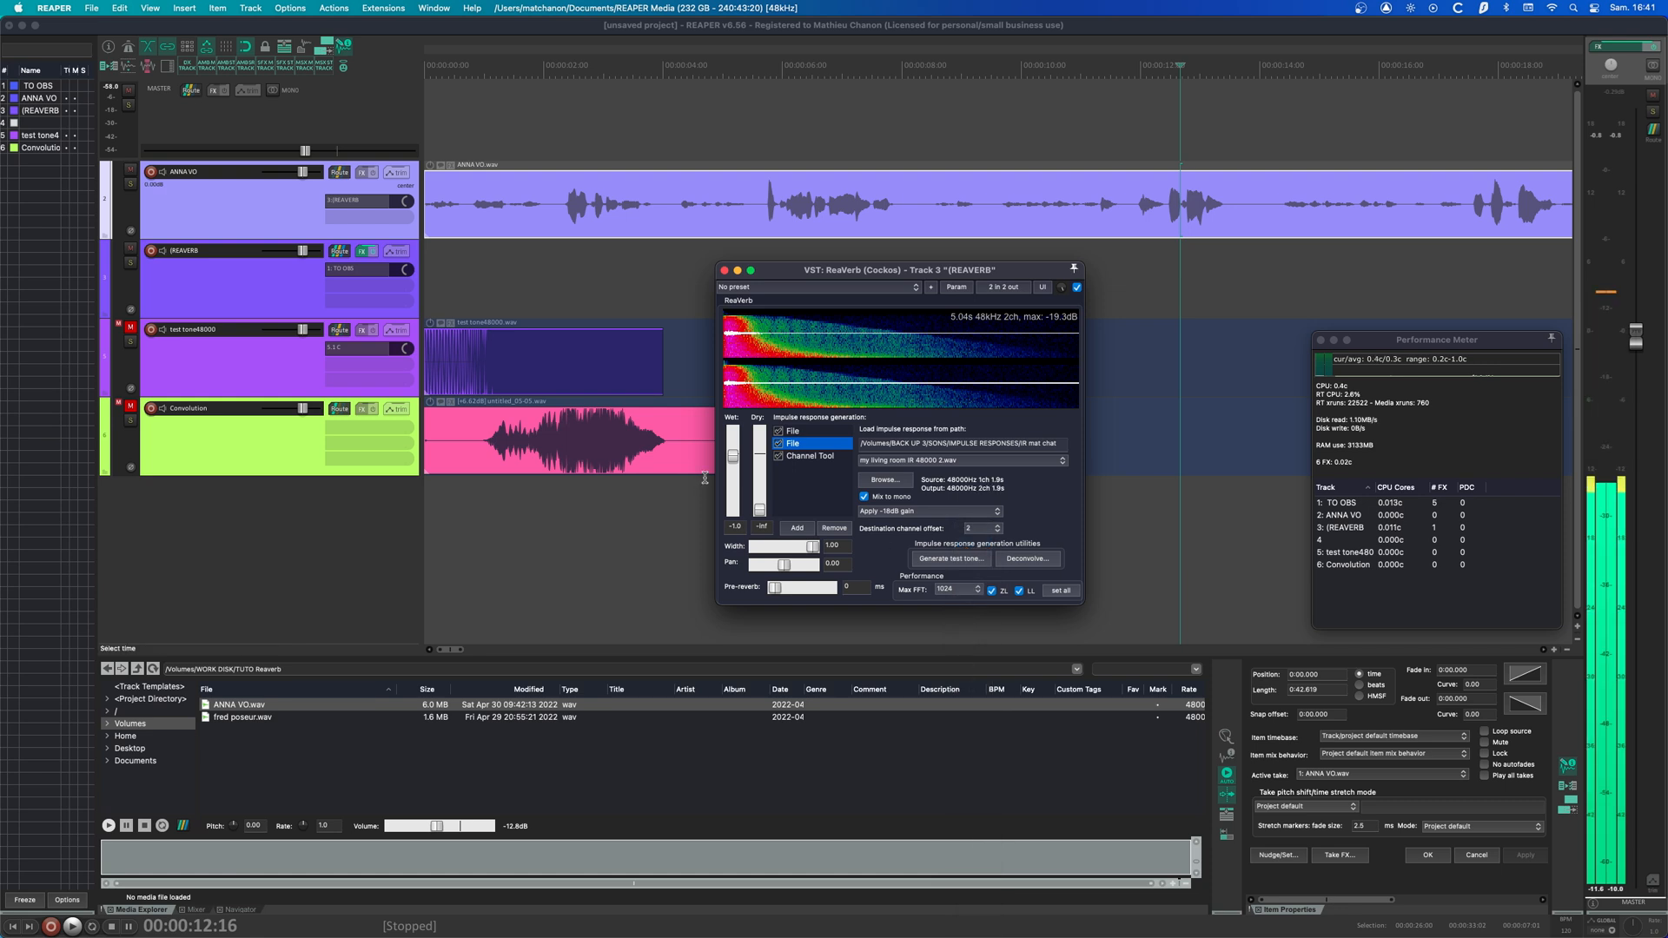
- Disable the living room File module, keep BIG ROOM 1.wav enabled, and set the Channel Tool's destination channel to 3
click(810, 456)
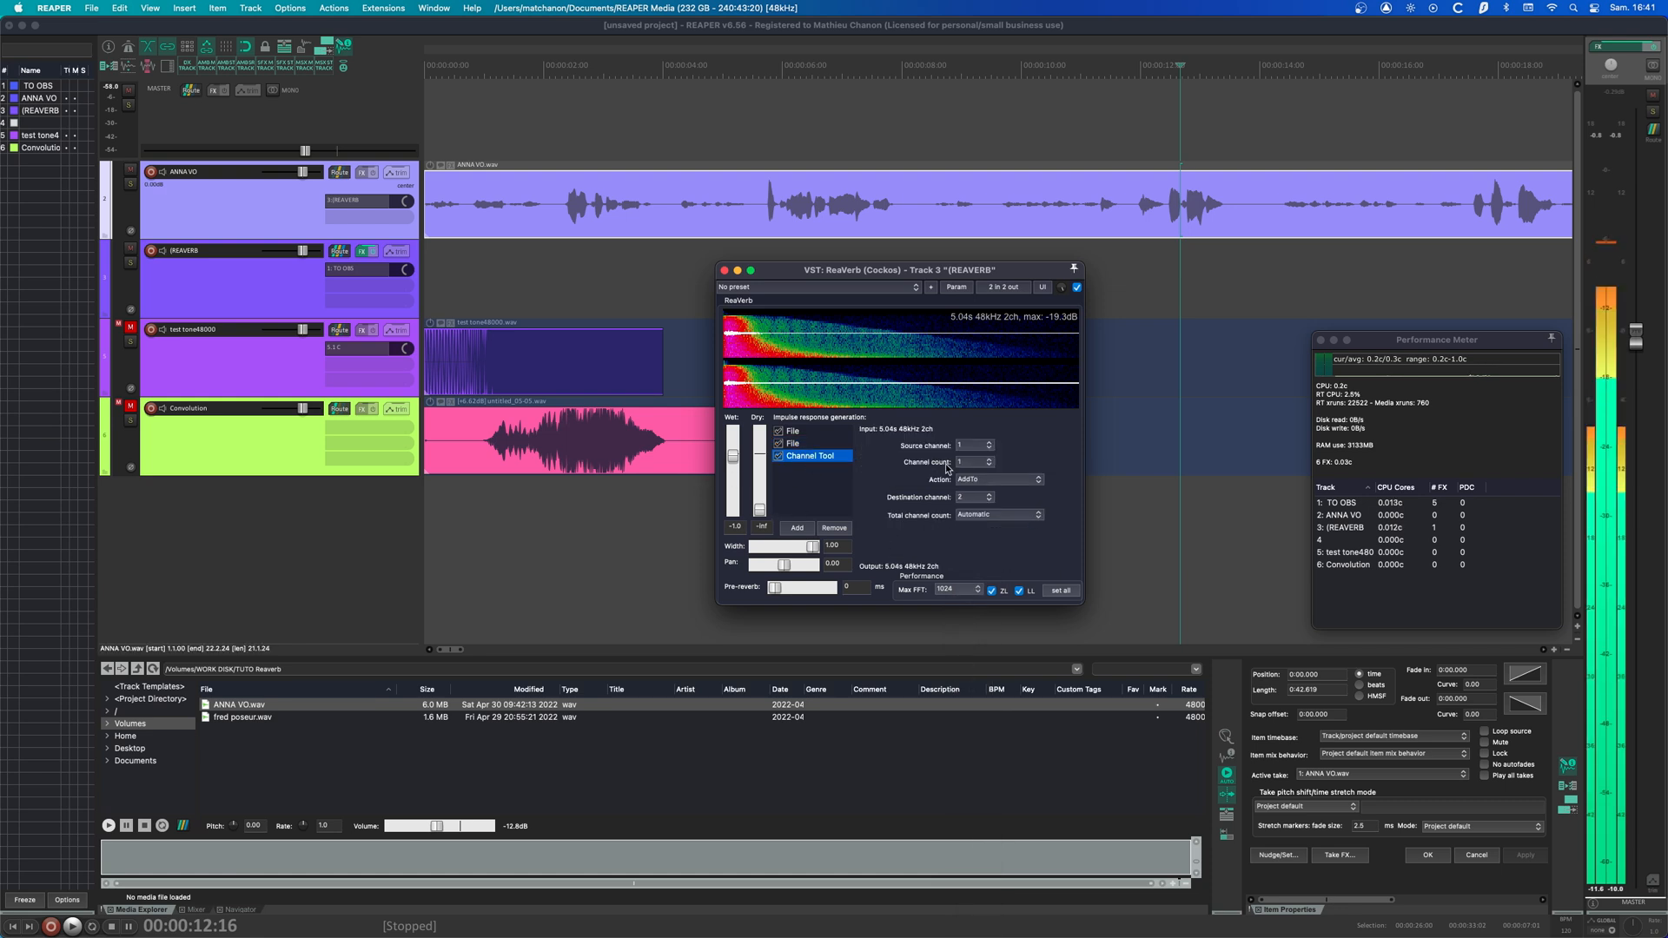
click(779, 444)
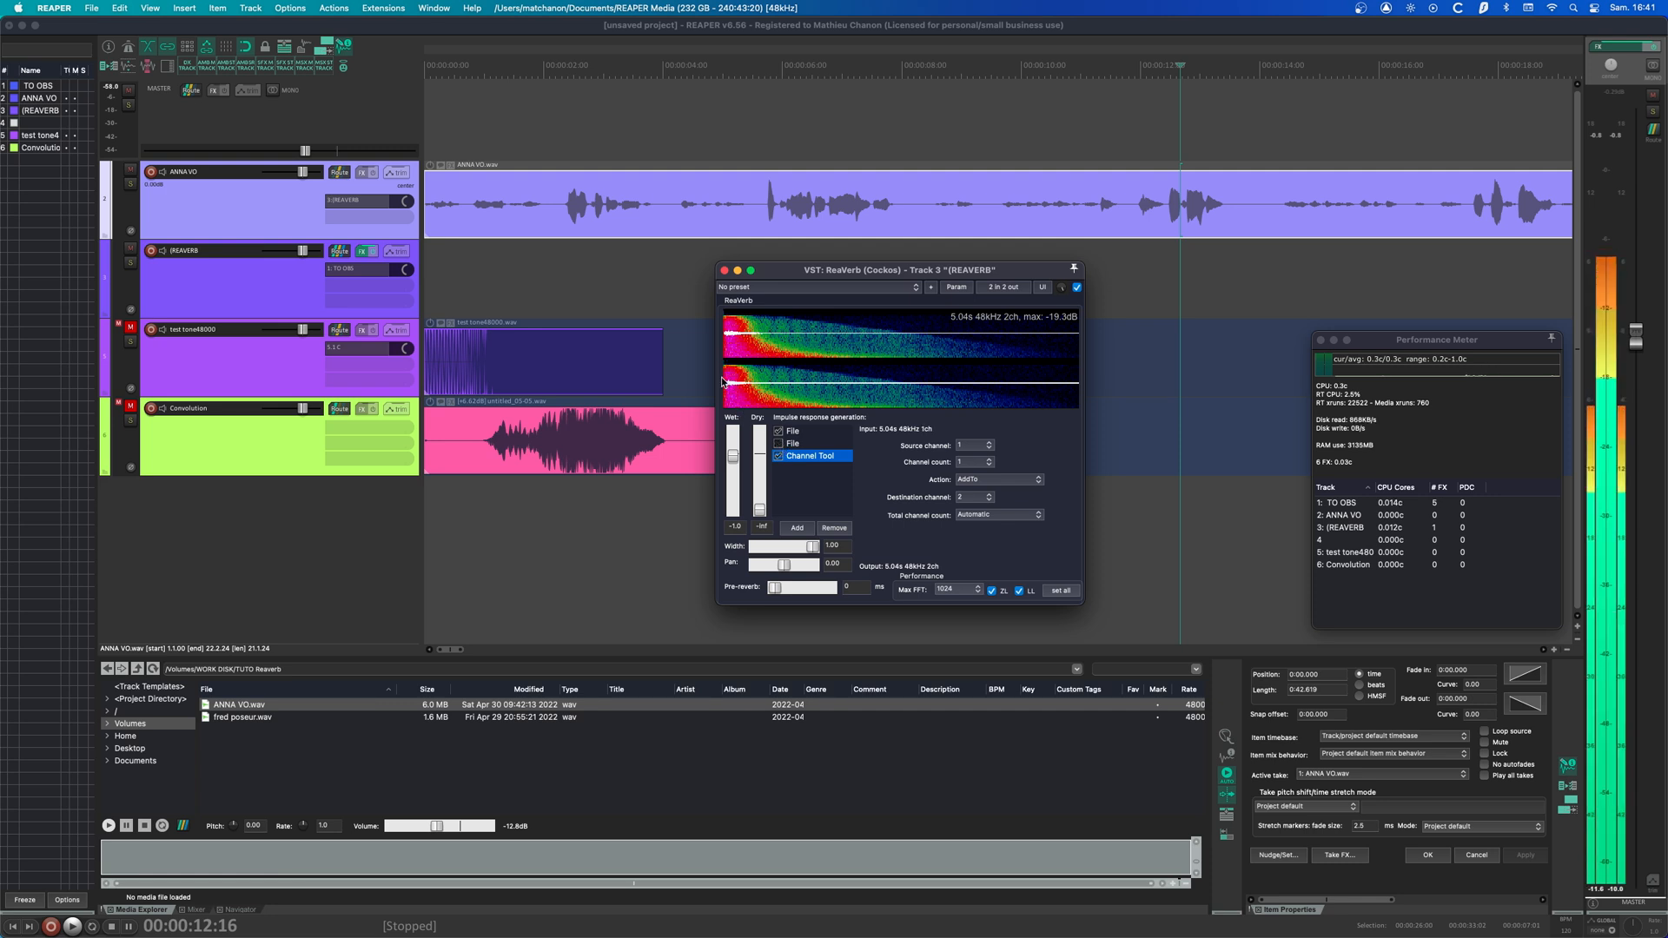
click(778, 432)
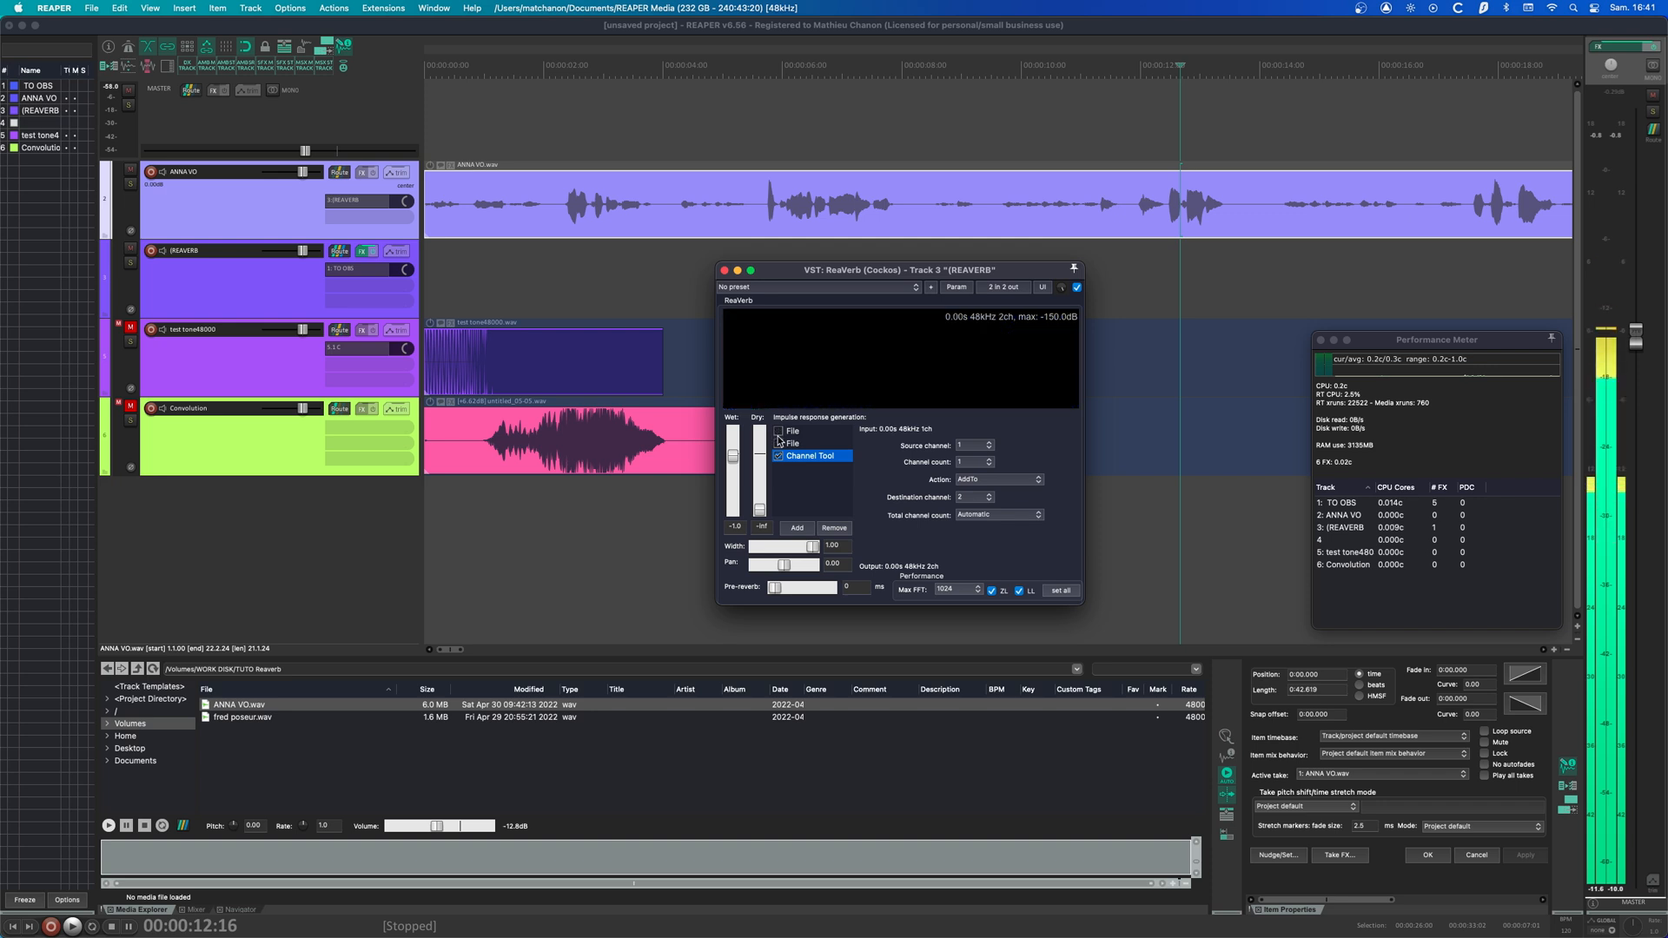
click(779, 433)
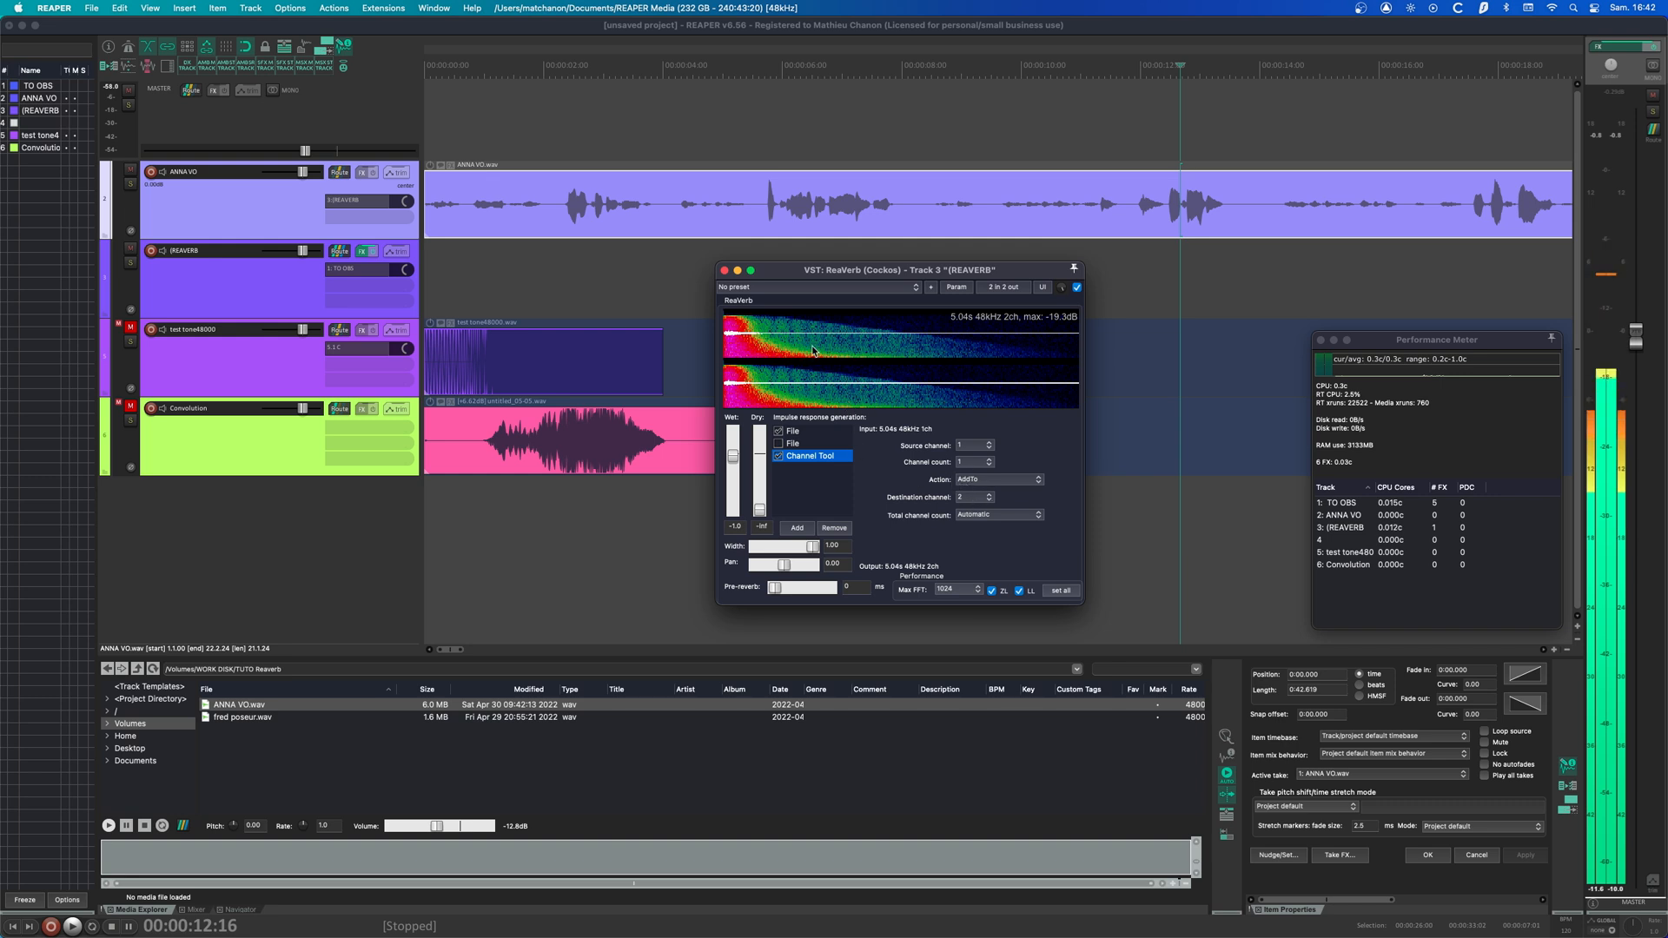
click(989, 497)
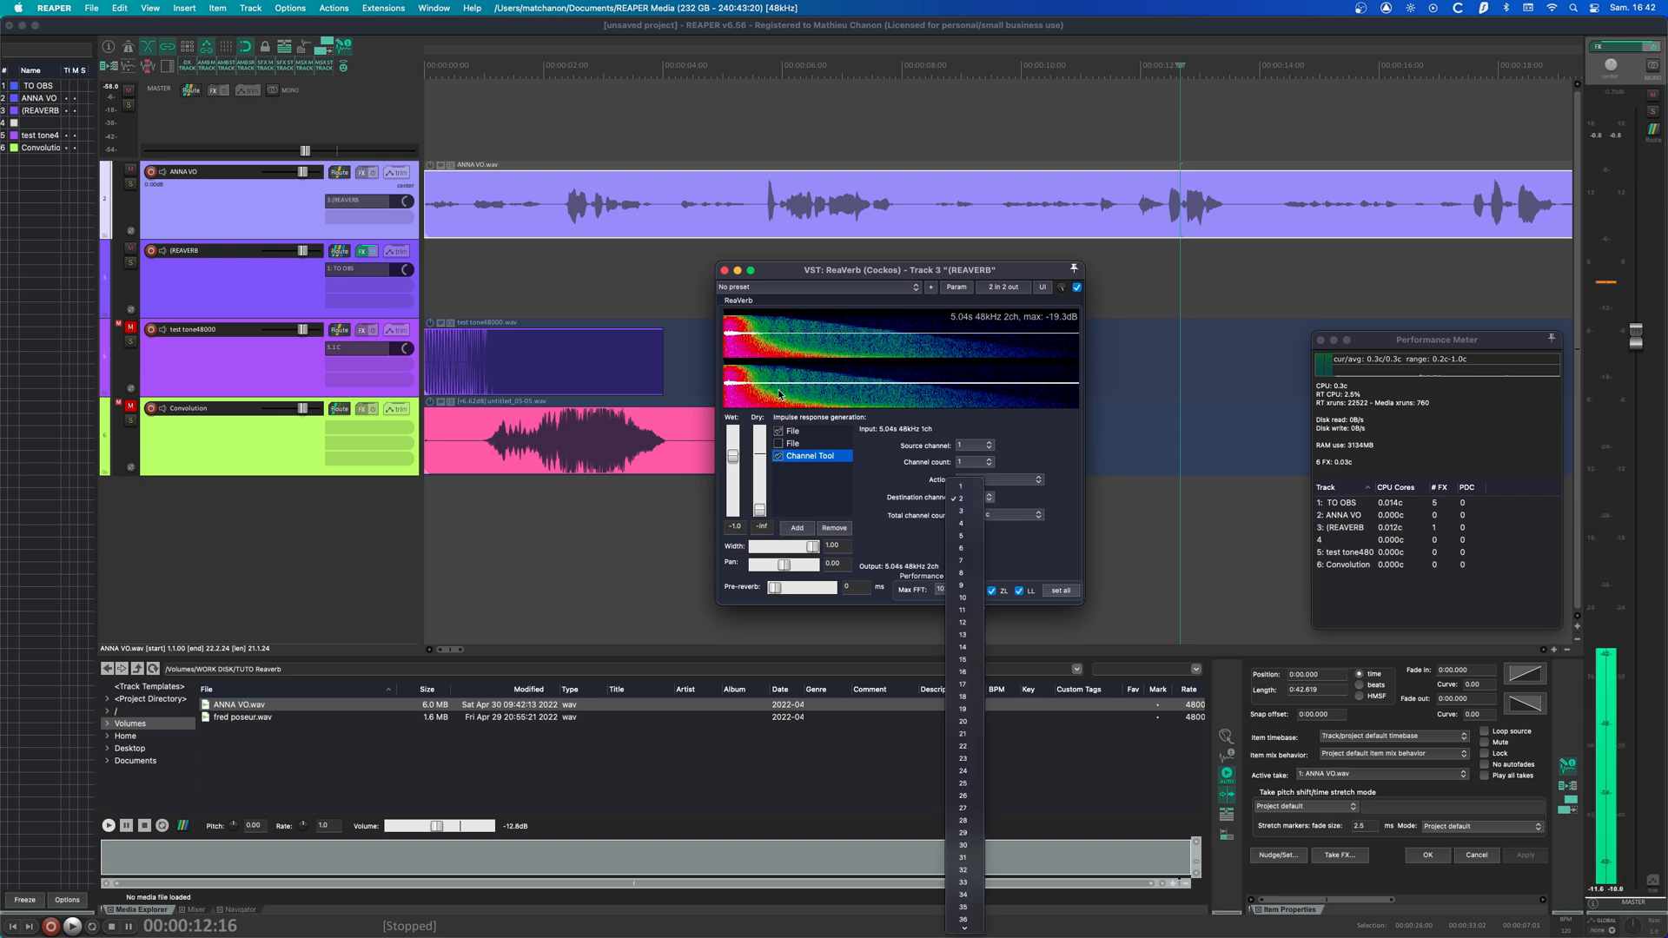
click(962, 511)
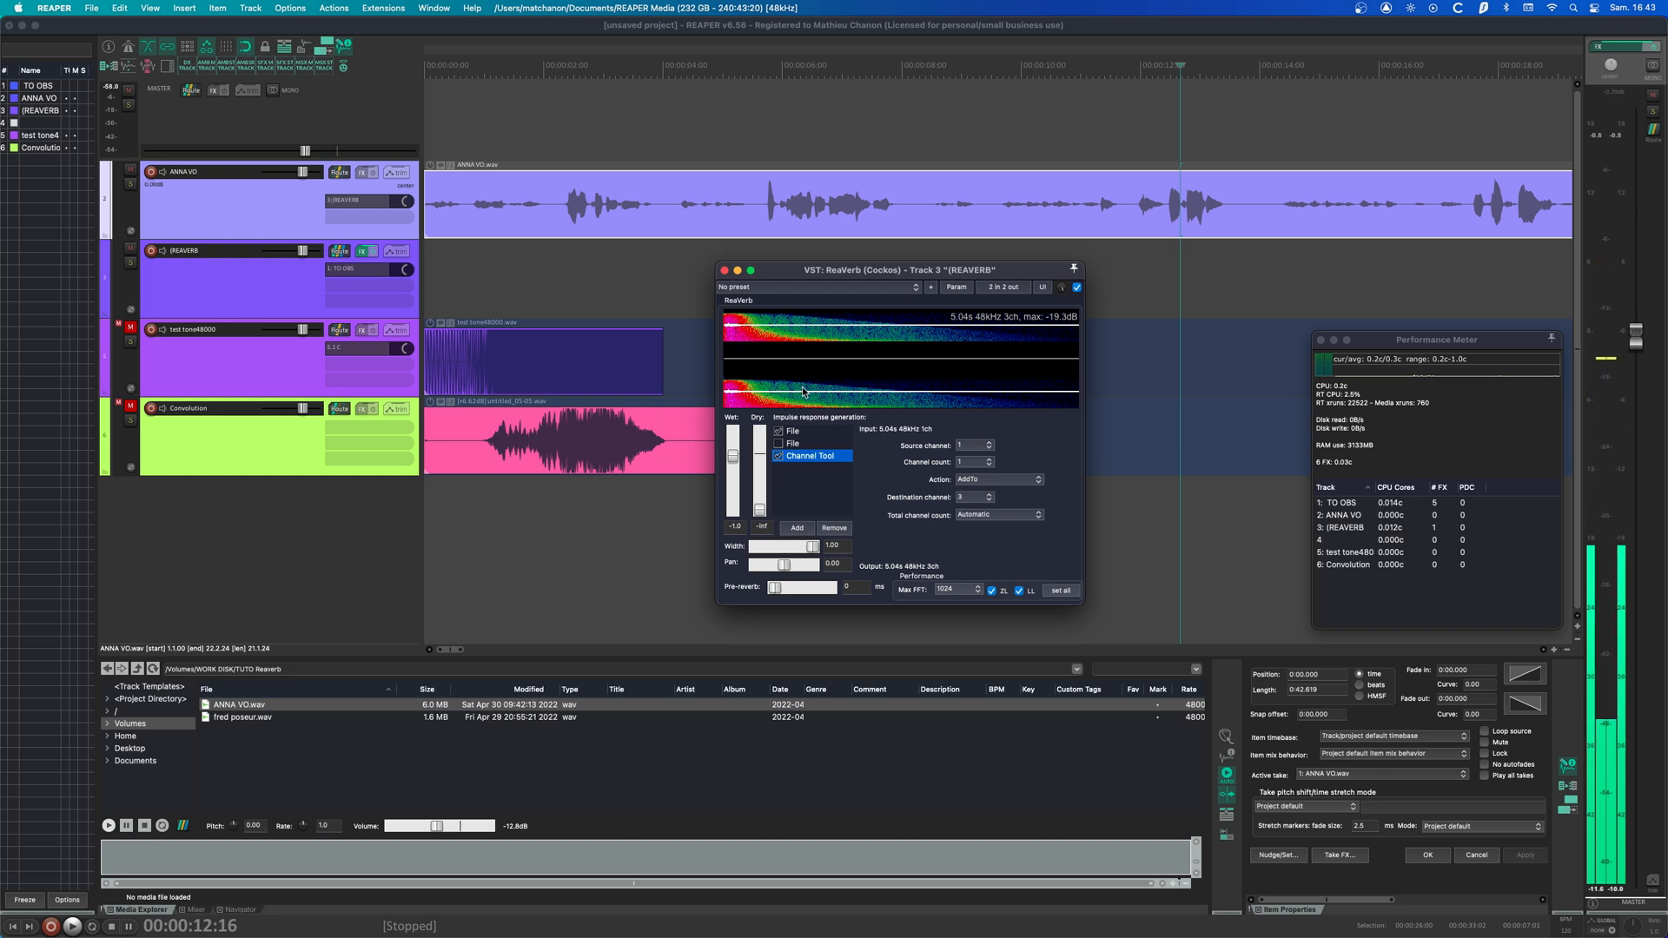
- Disable Mix to mono on the BIG ROOM 1.wav File module
click(792, 433)
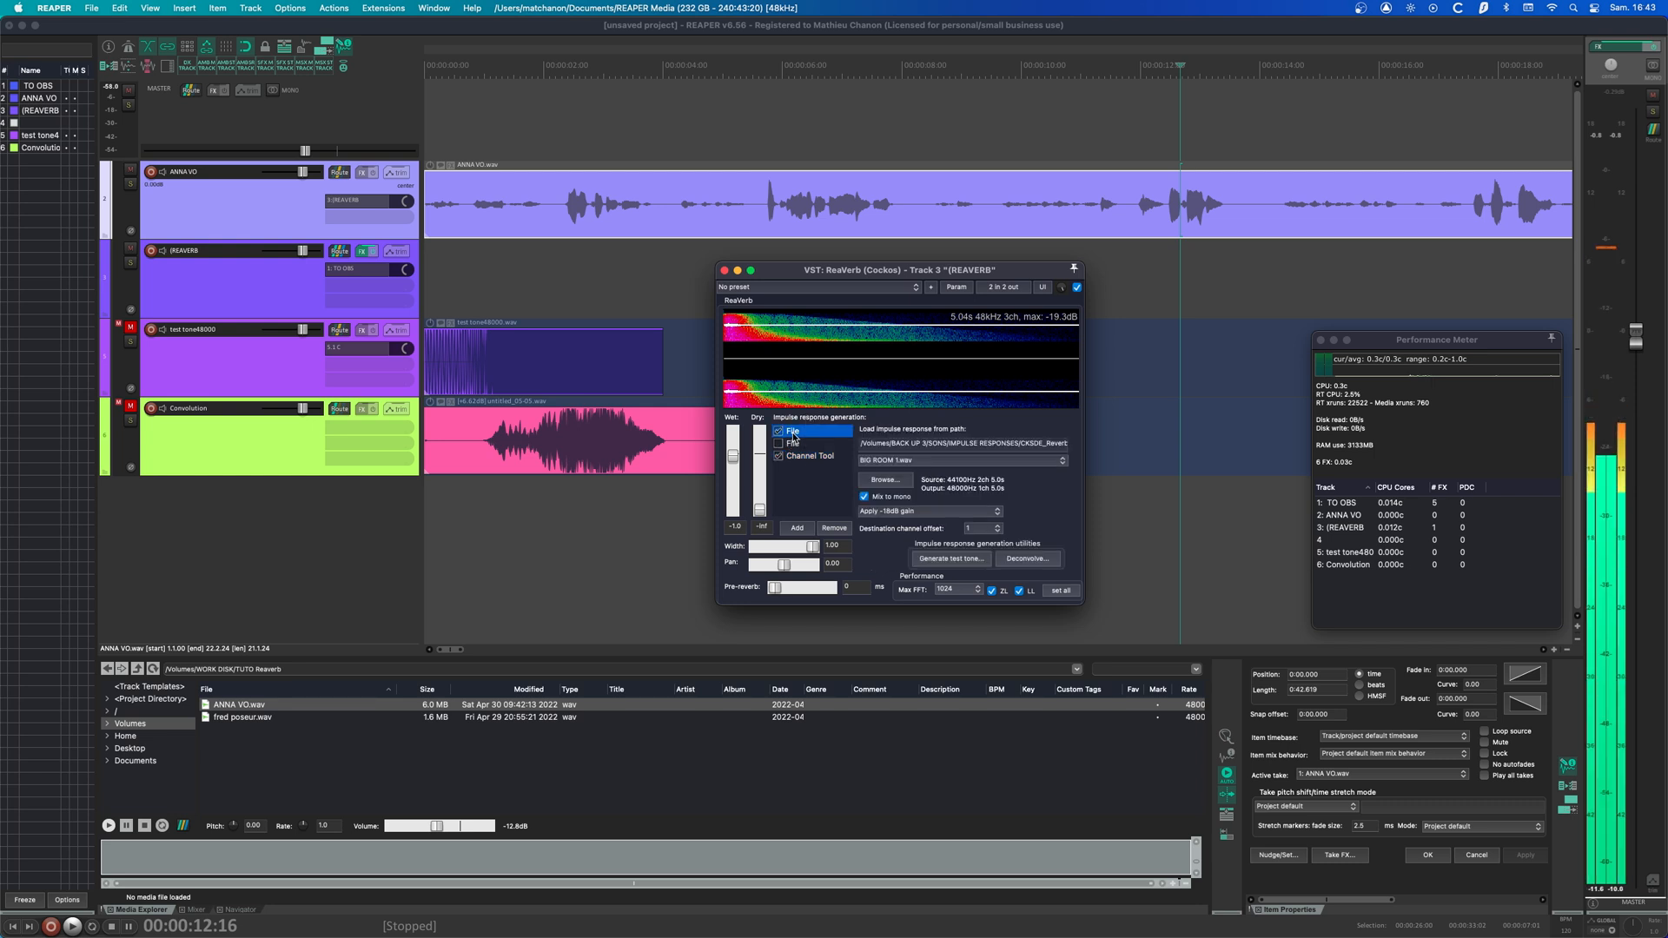
click(865, 498)
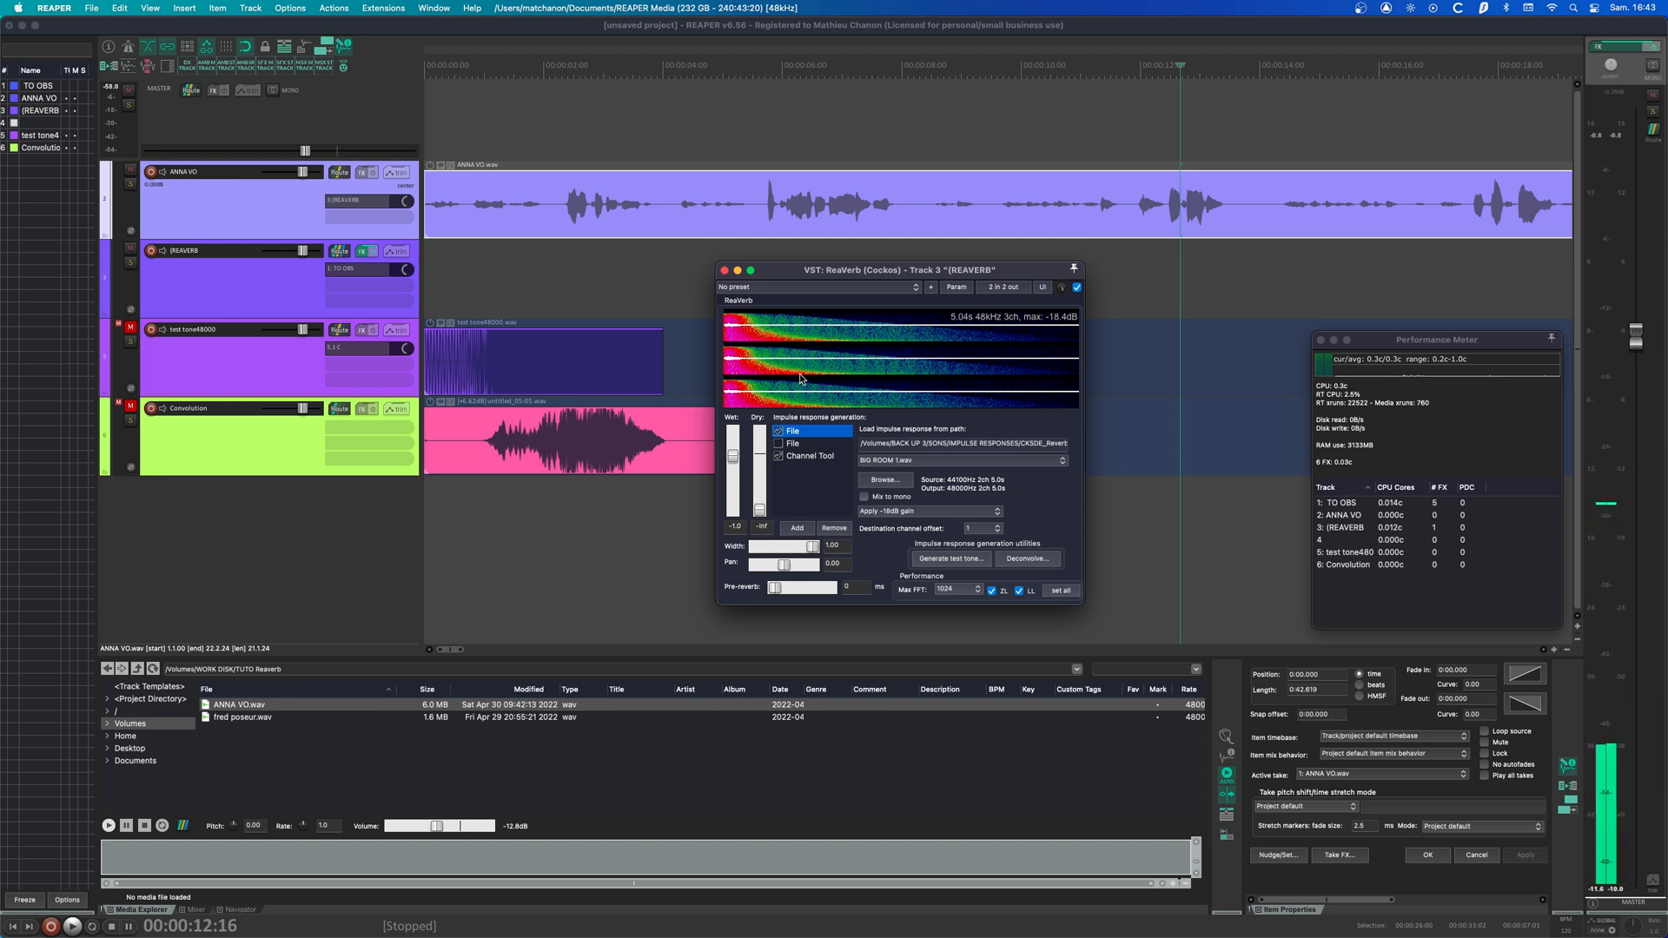
click(865, 498)
click(865, 498)
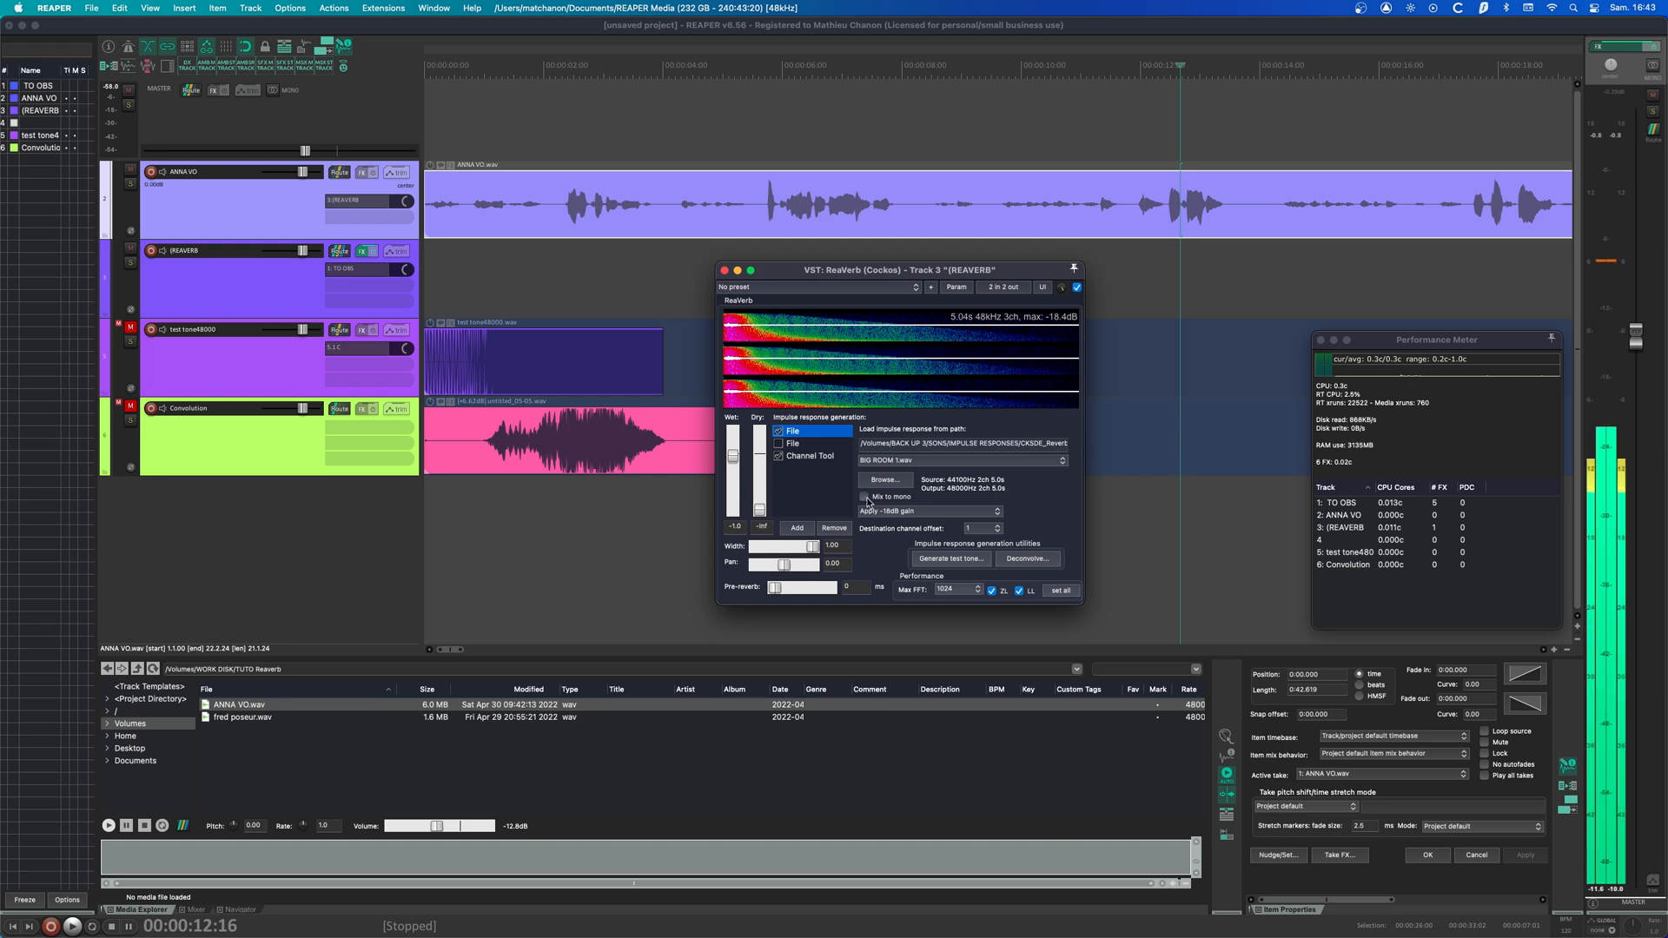
click(823, 461)
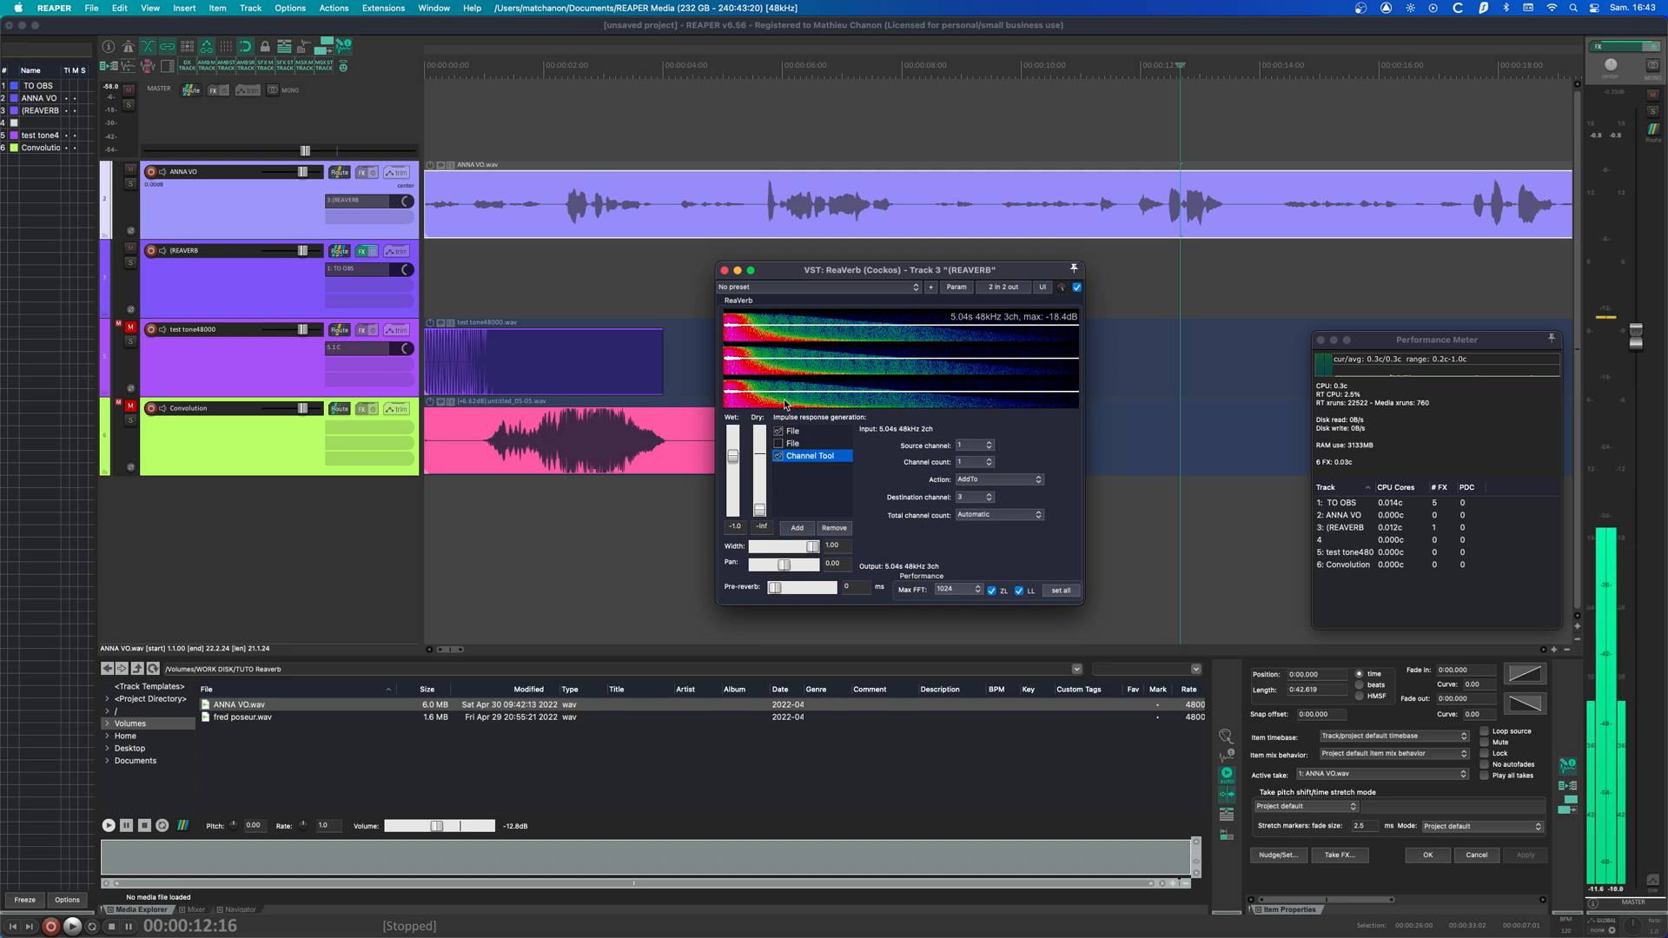
click(970, 464)
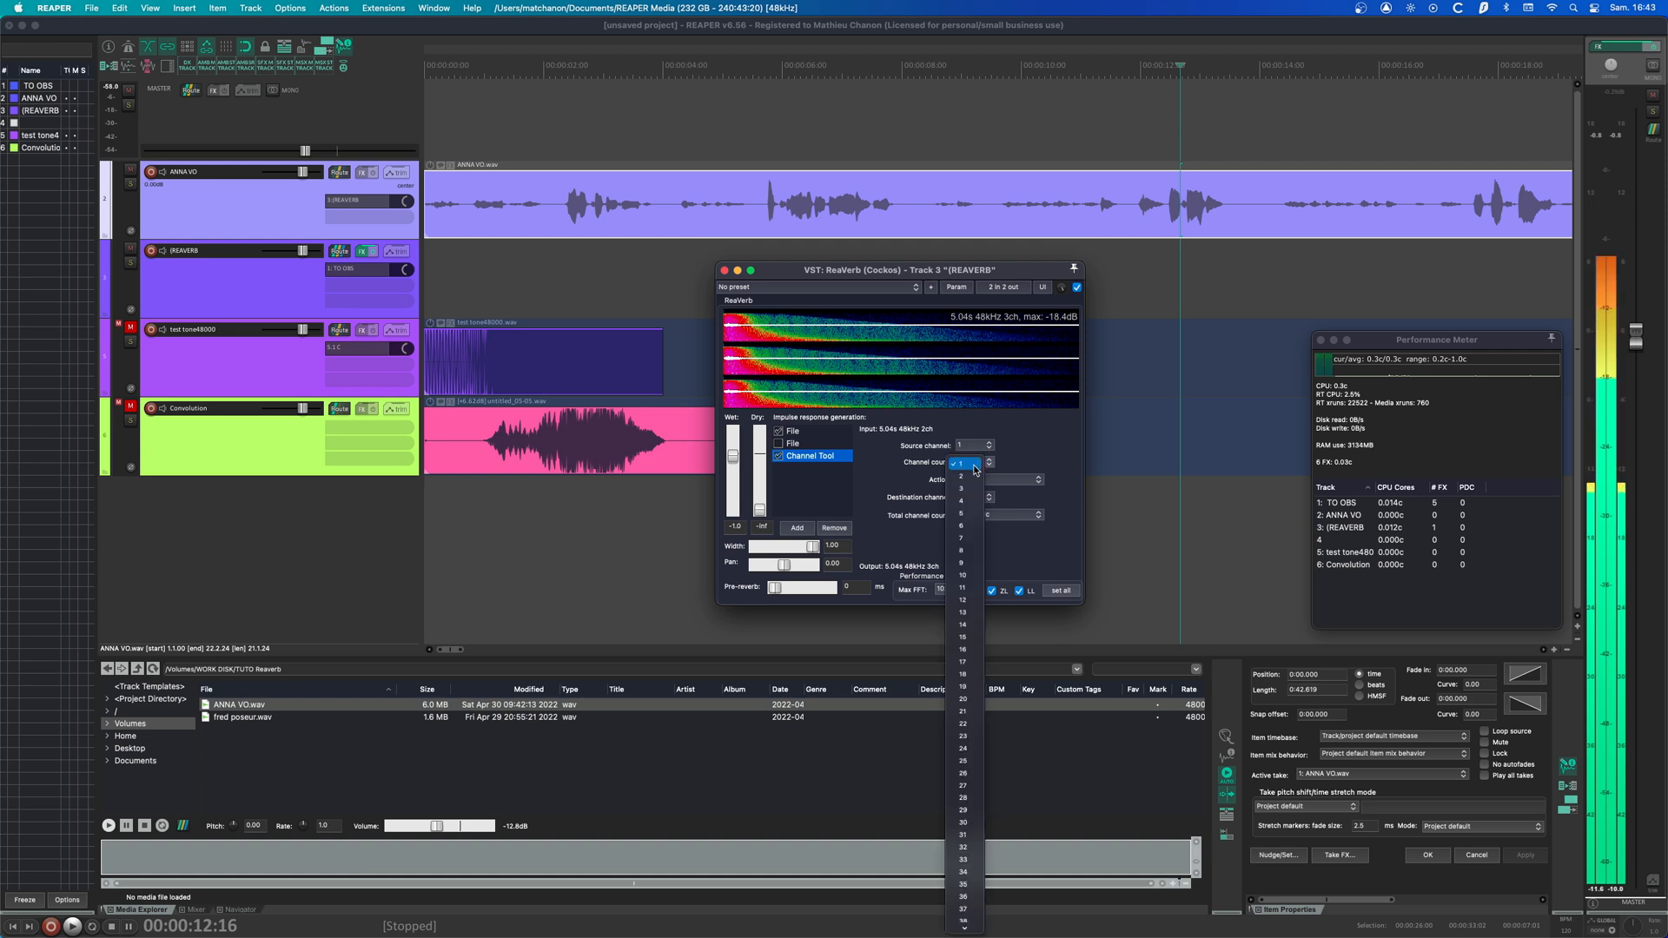
click(966, 475)
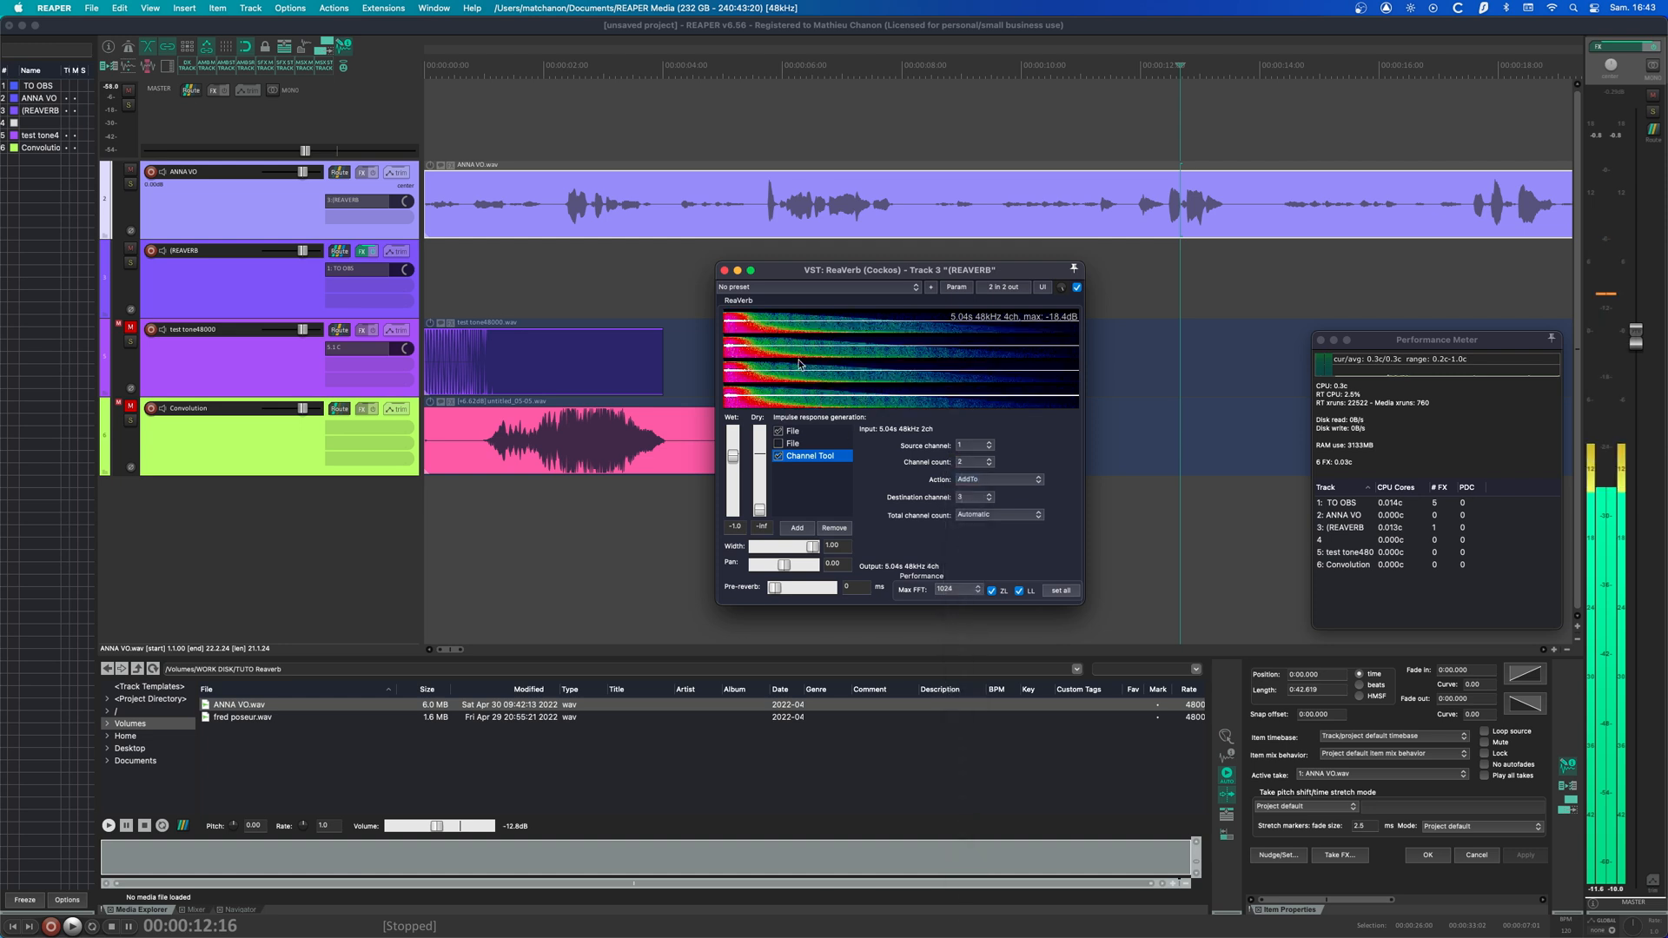
- Try the Channel Tool's Copy and SubtractFrom actions, and return the action to AddTo
click(990, 479)
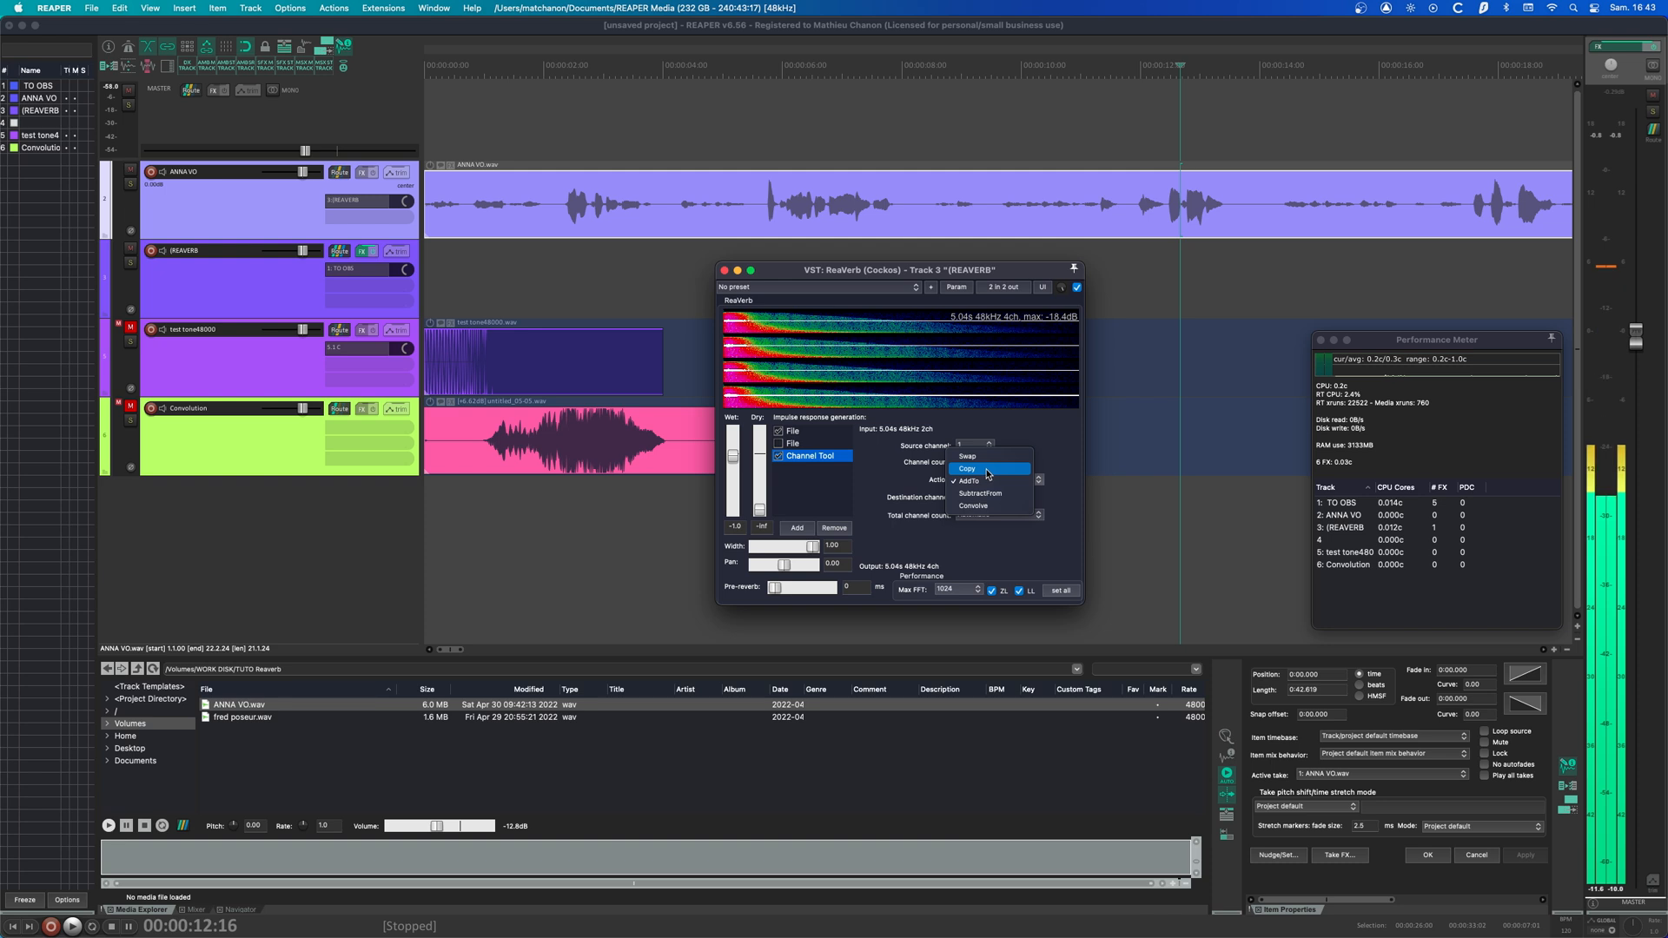
click(988, 470)
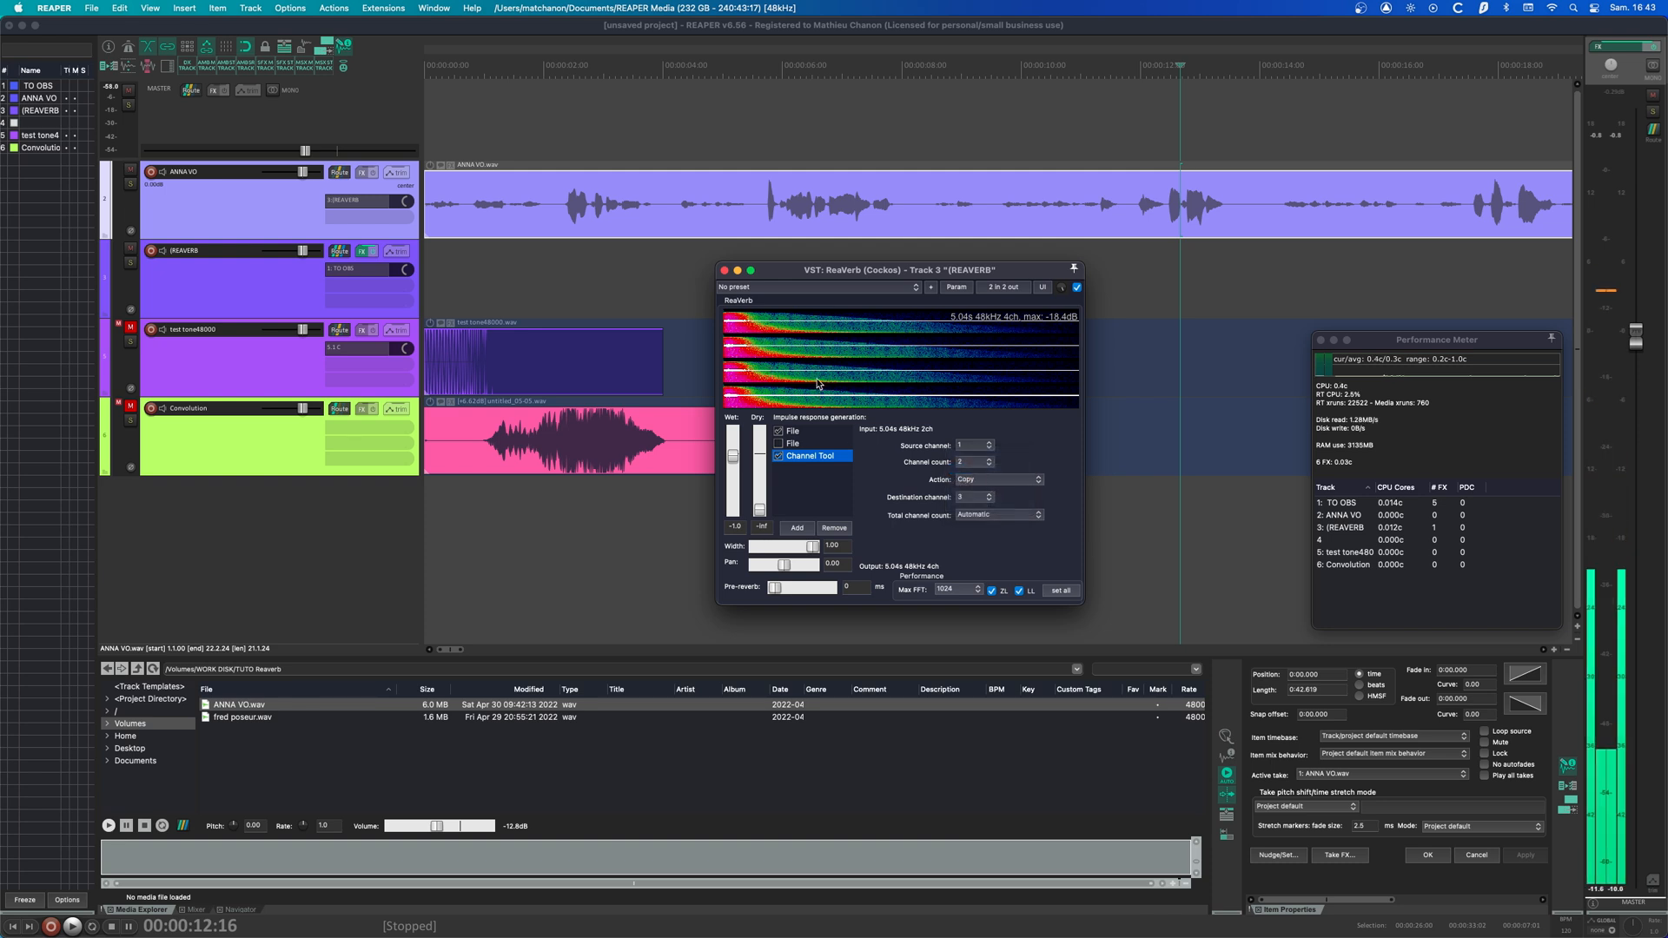
click(998, 480)
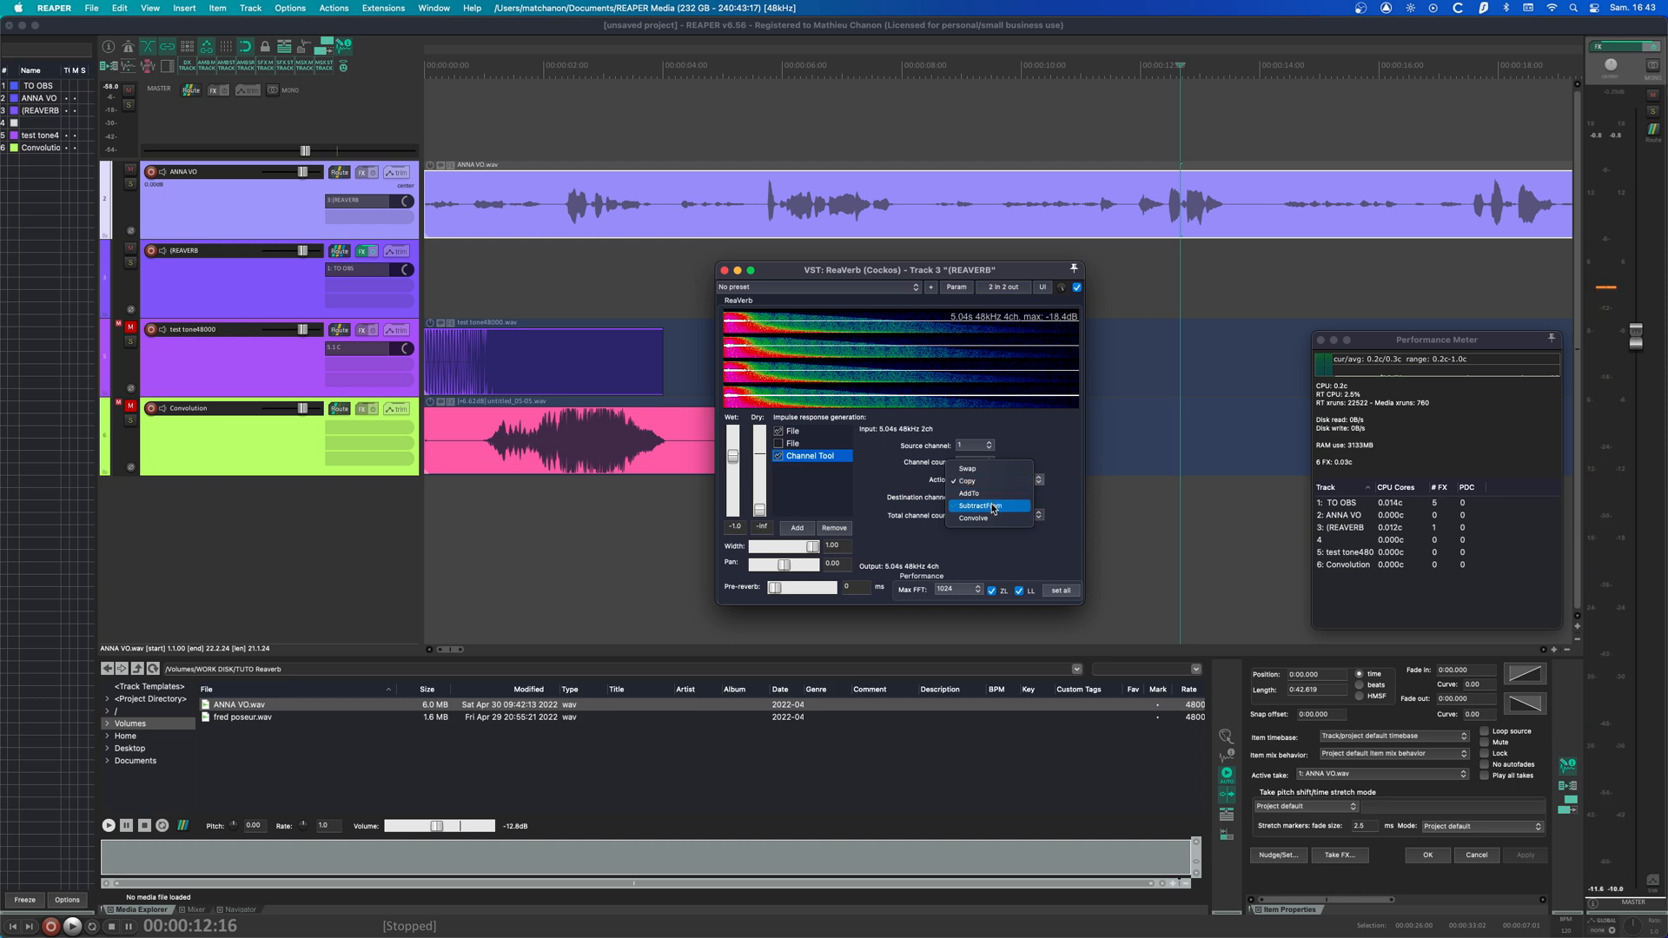
click(991, 506)
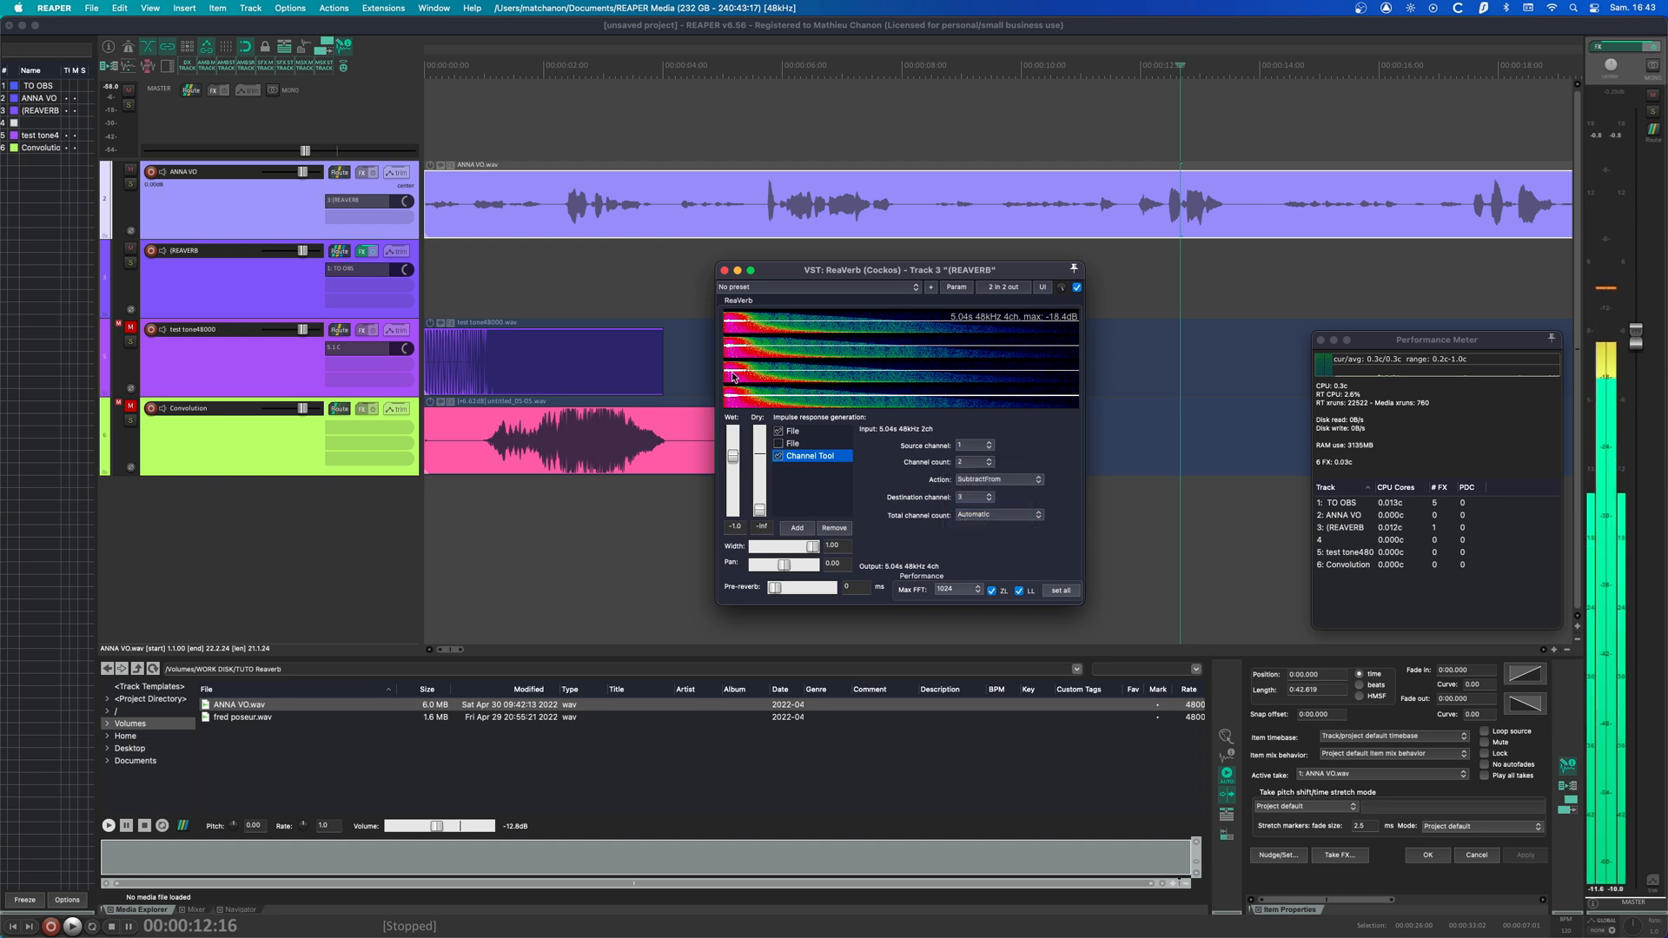
click(1015, 481)
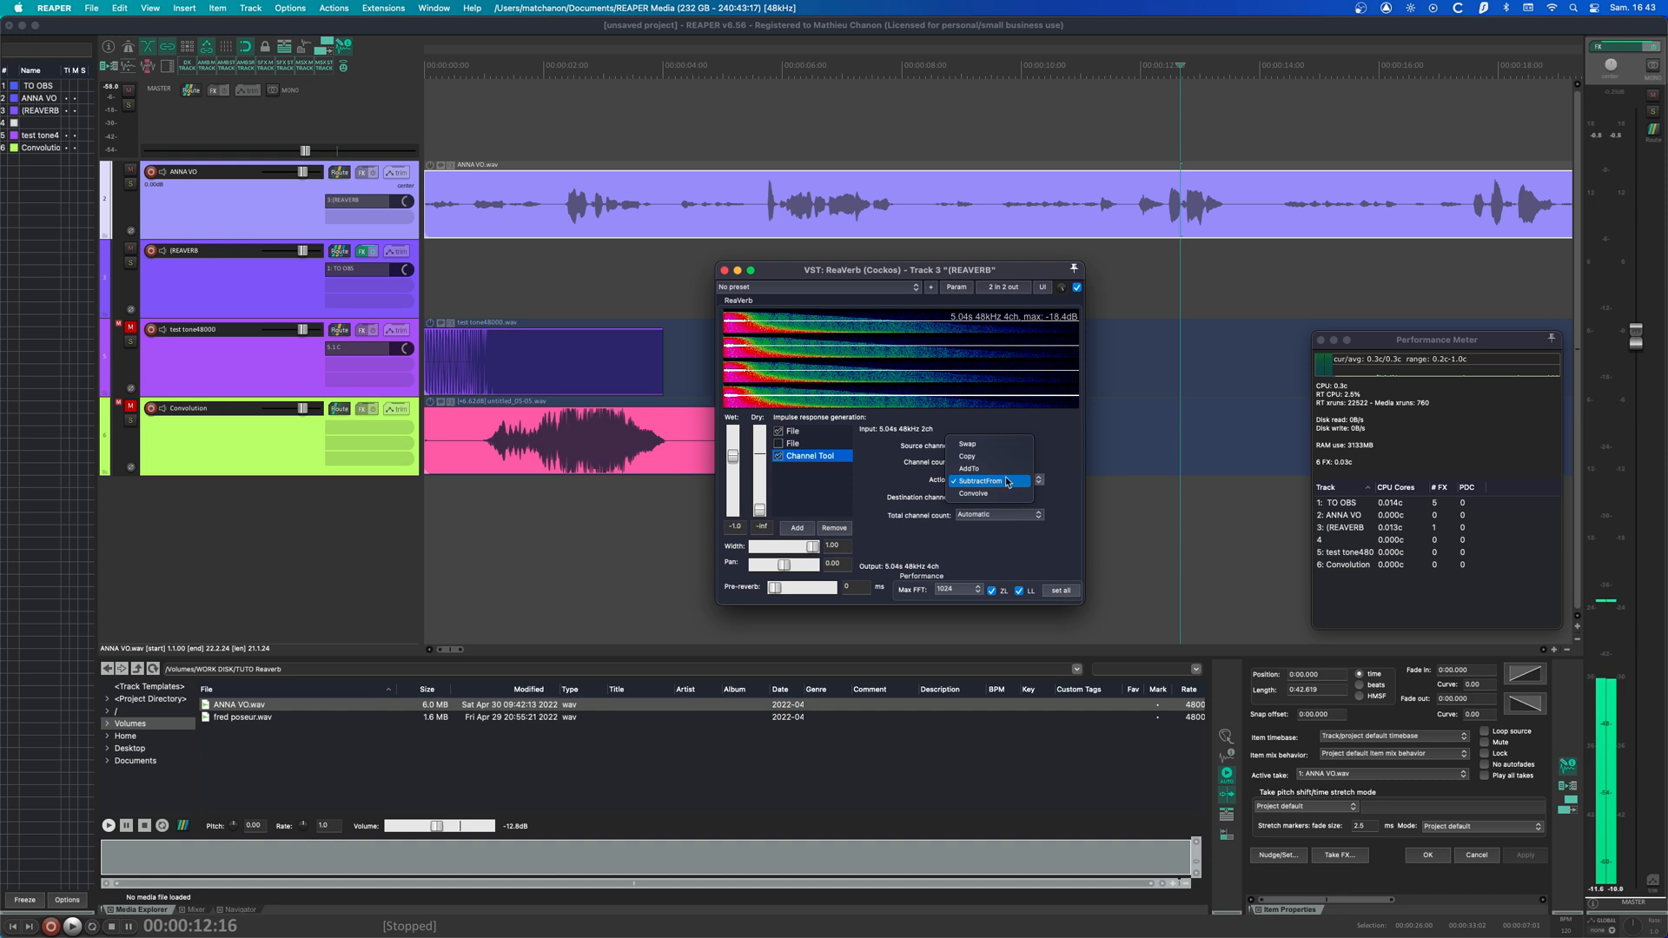
click(1004, 472)
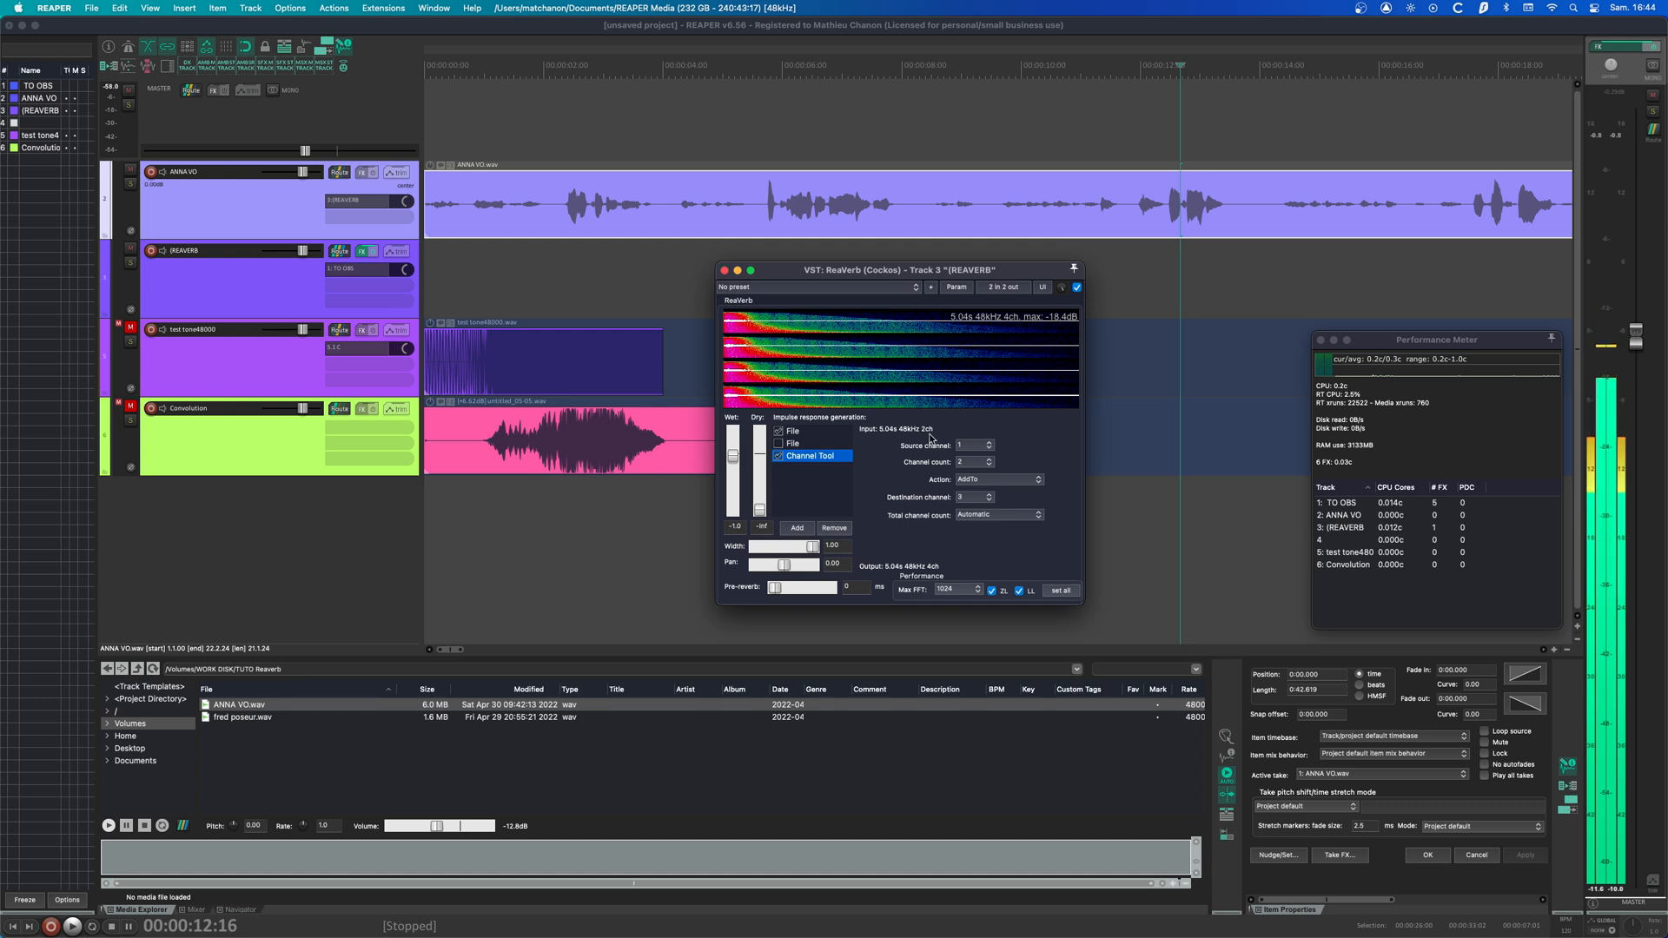
- Switch the Channel Tool's action to SubtractFrom and check the other available actions without choosing one
click(993, 480)
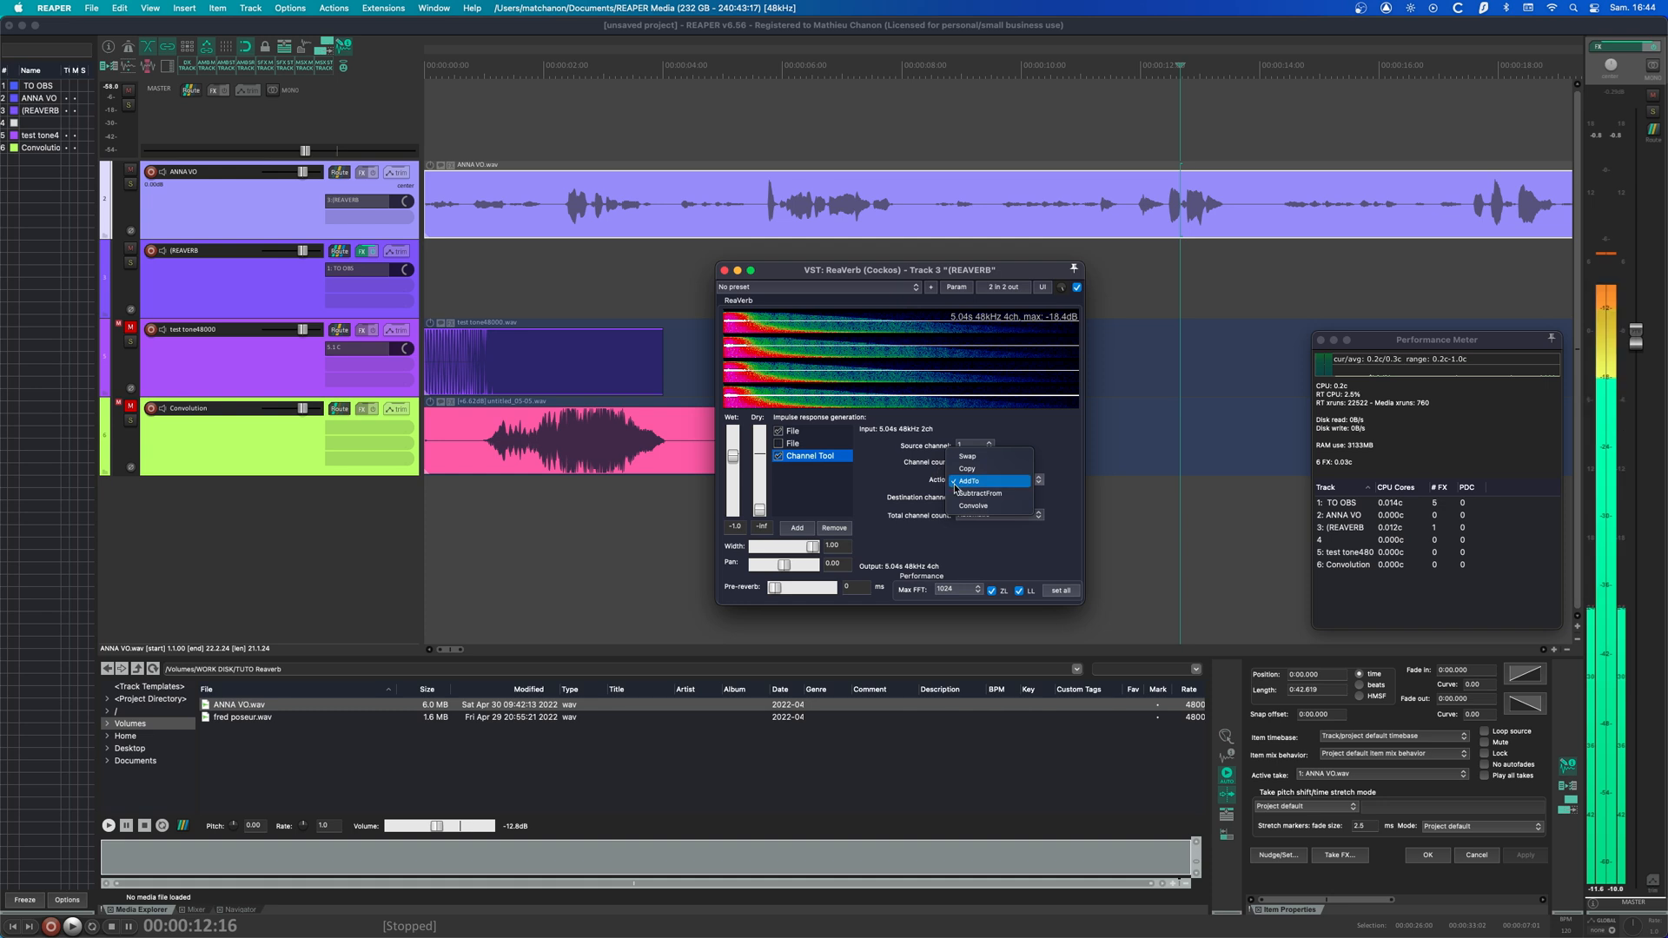
click(979, 492)
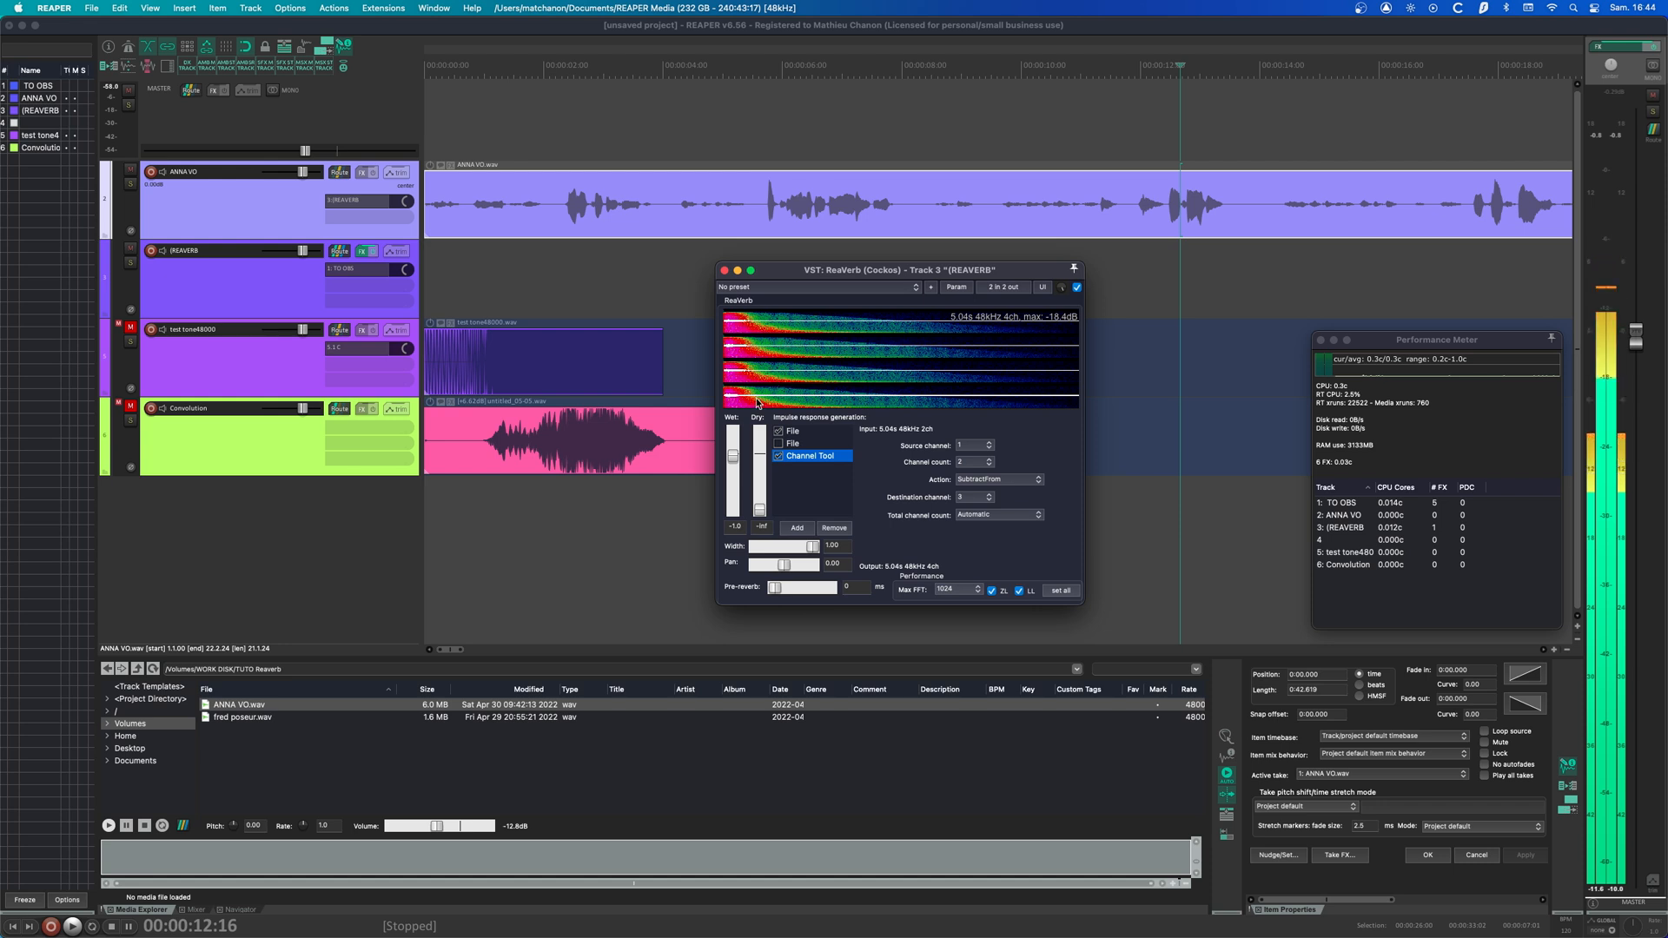
click(998, 480)
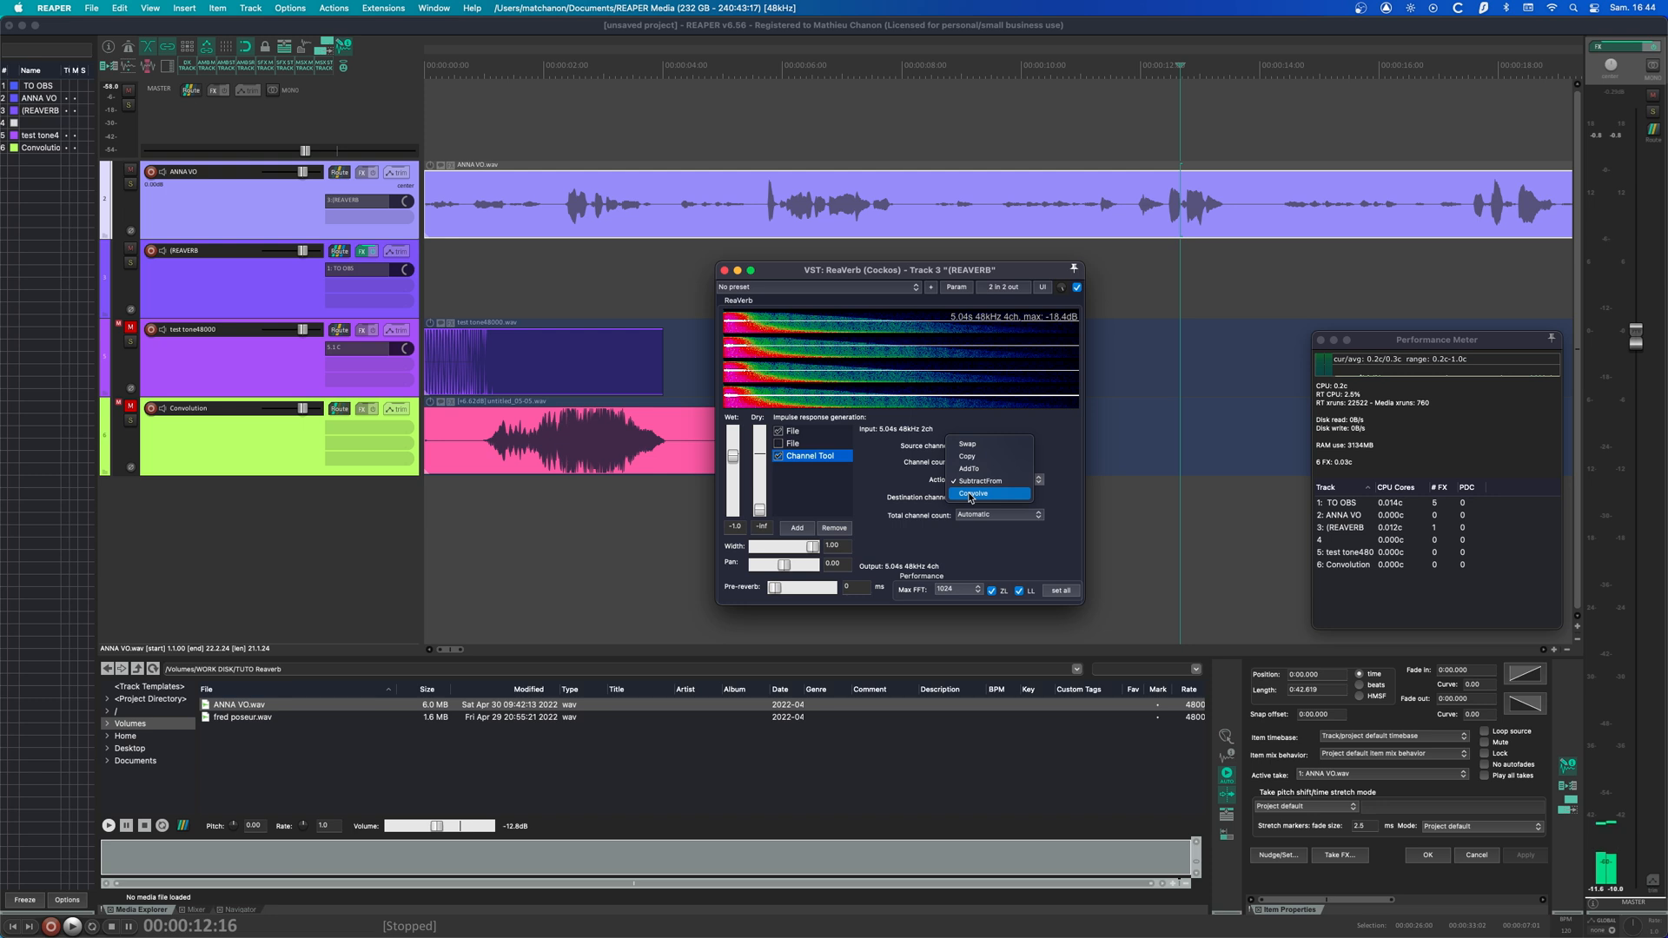
click(1076, 443)
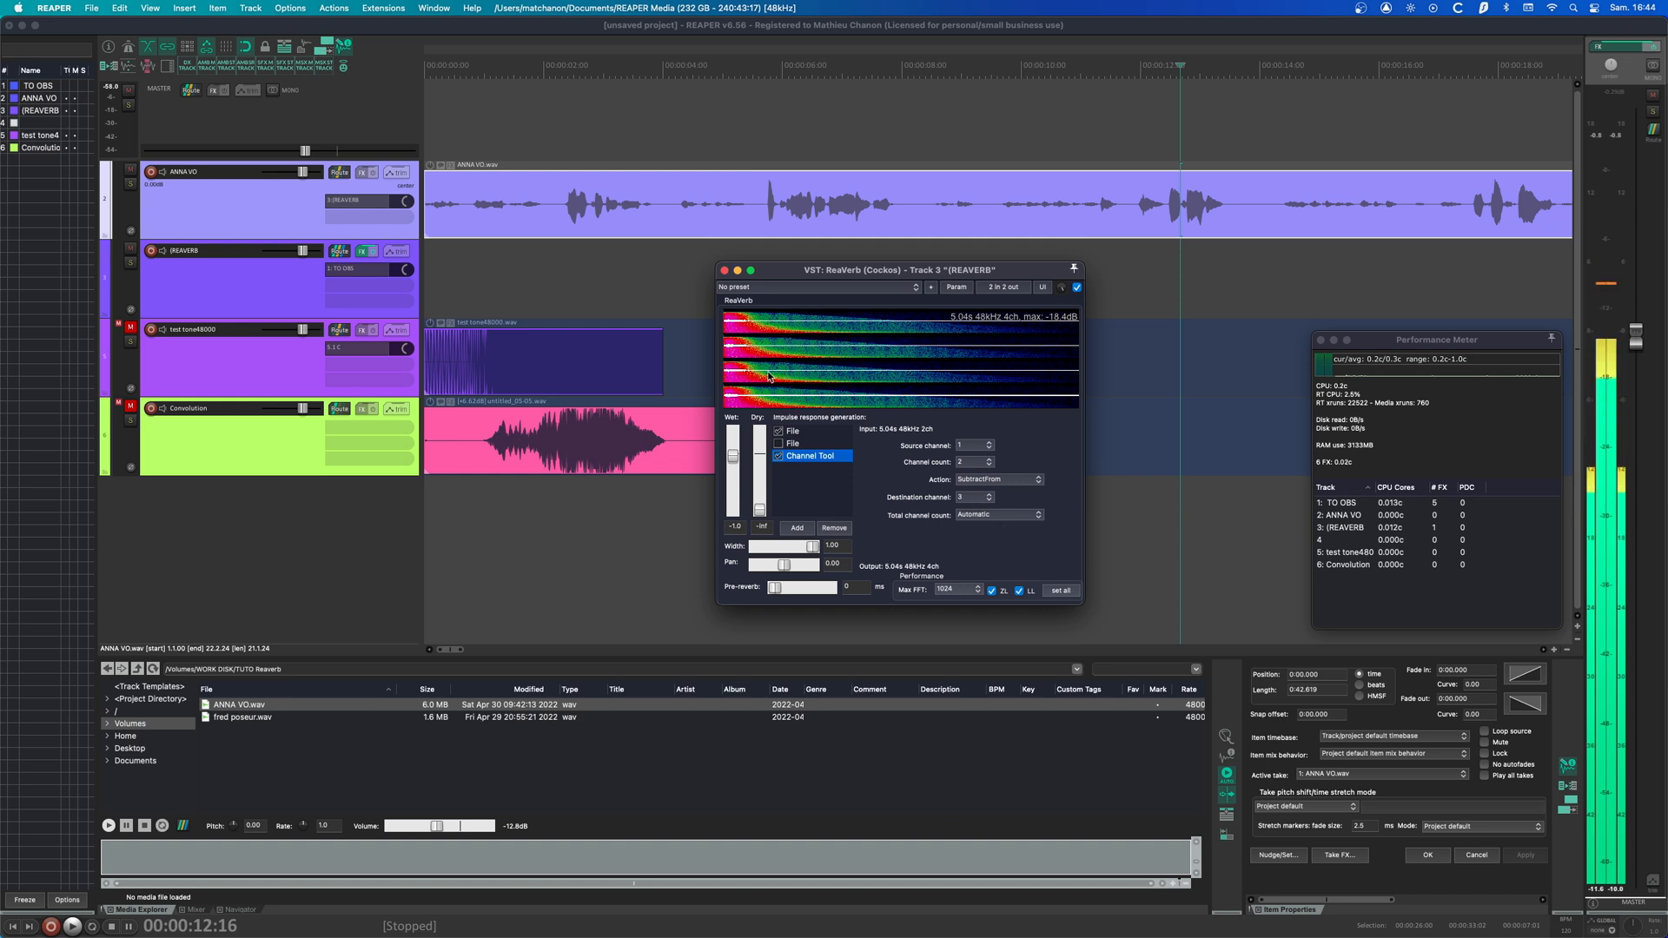
- Review the settings of both File modules and set the Channel Tool's action to Convolve
click(786, 444)
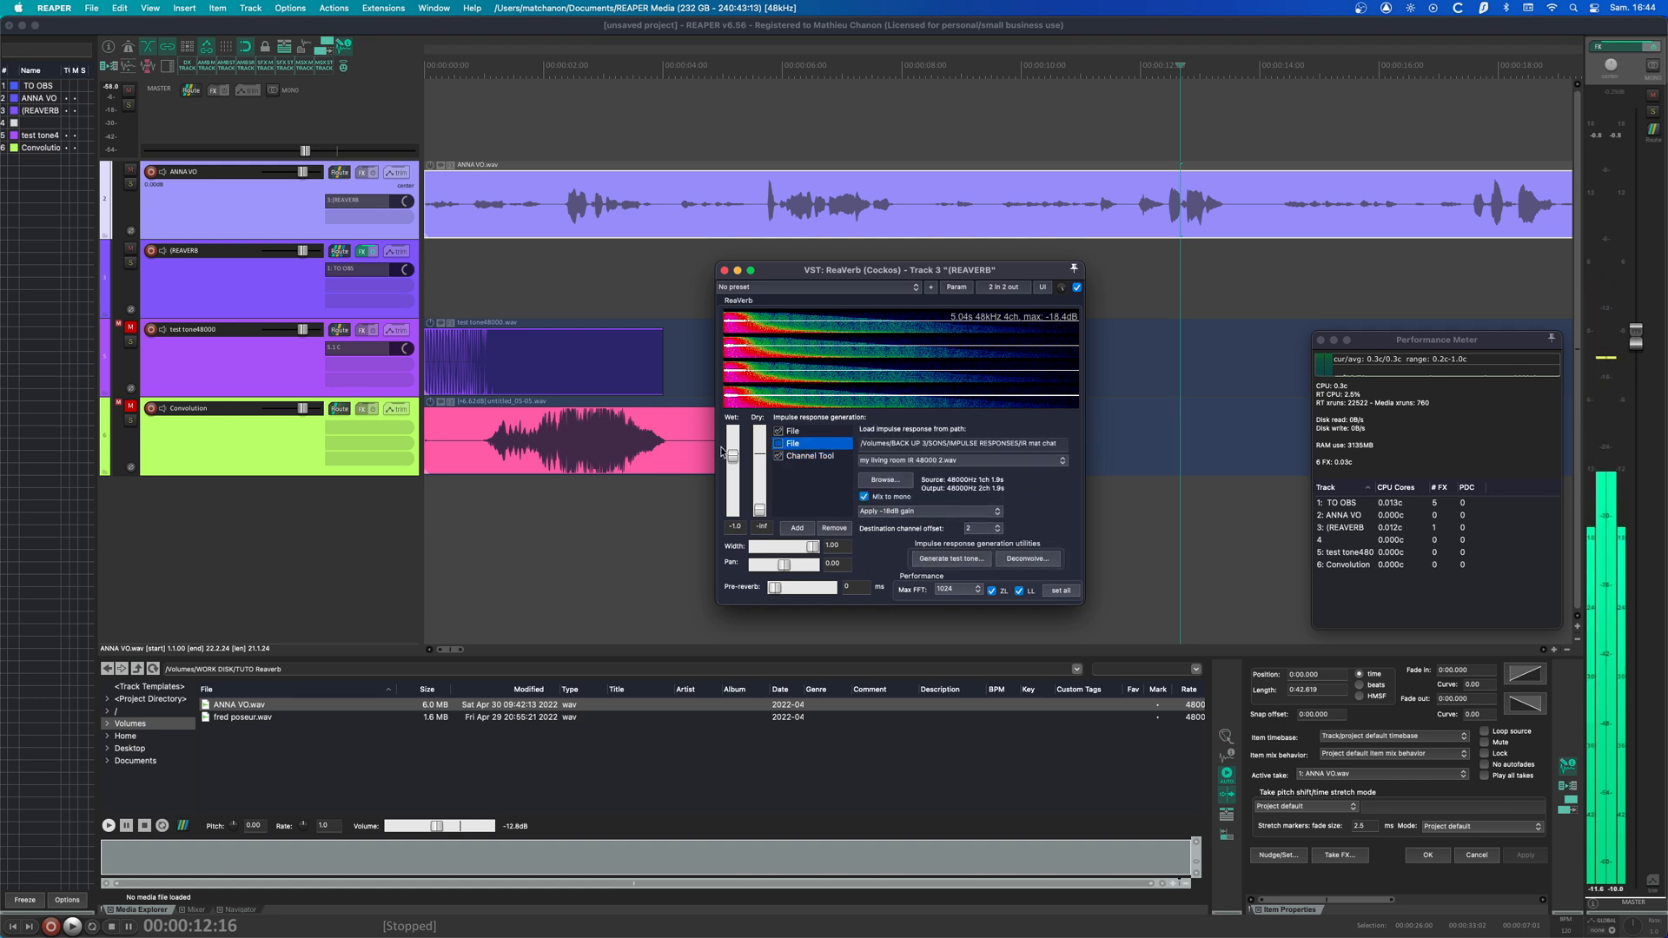
click(792, 431)
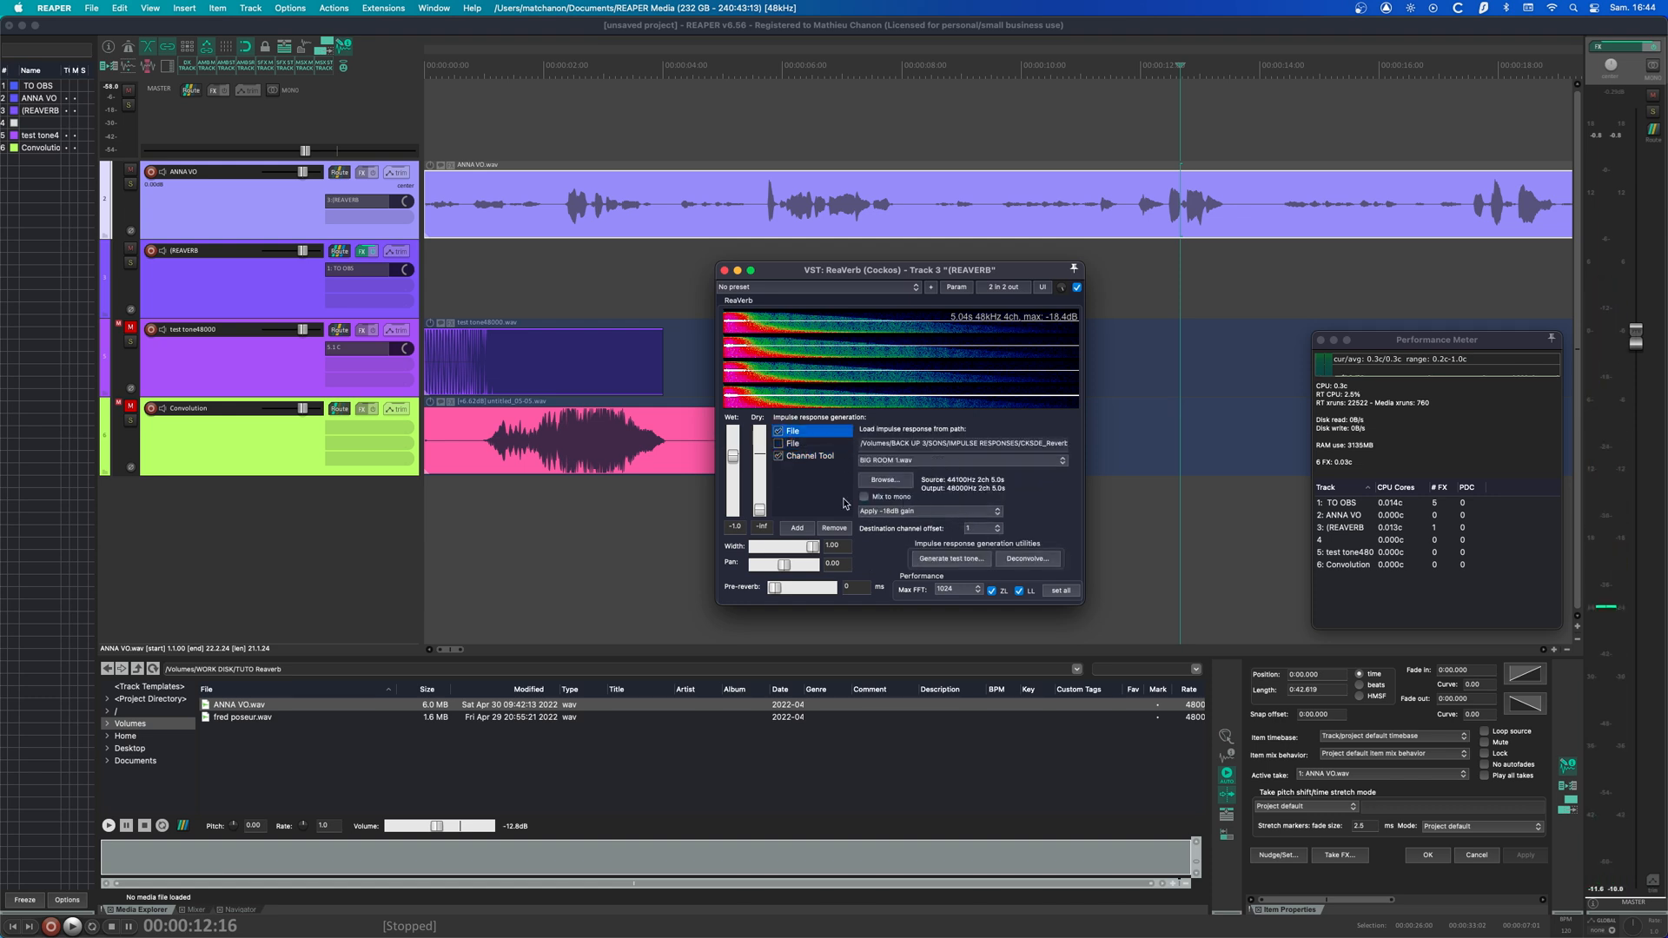
click(791, 444)
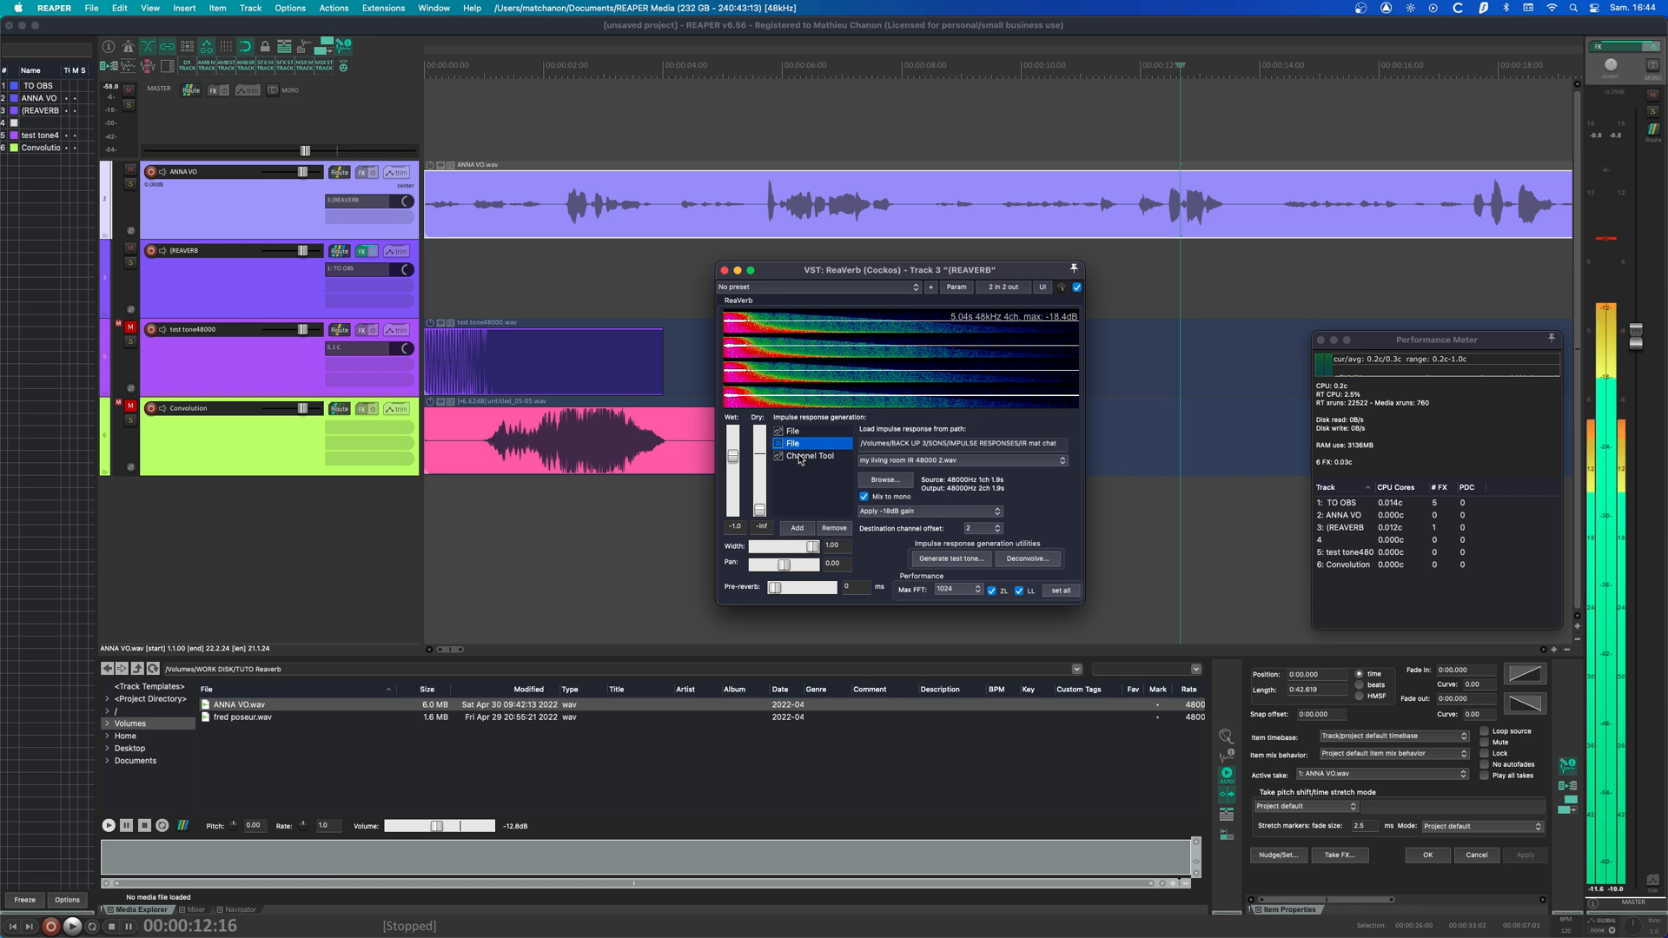
click(802, 456)
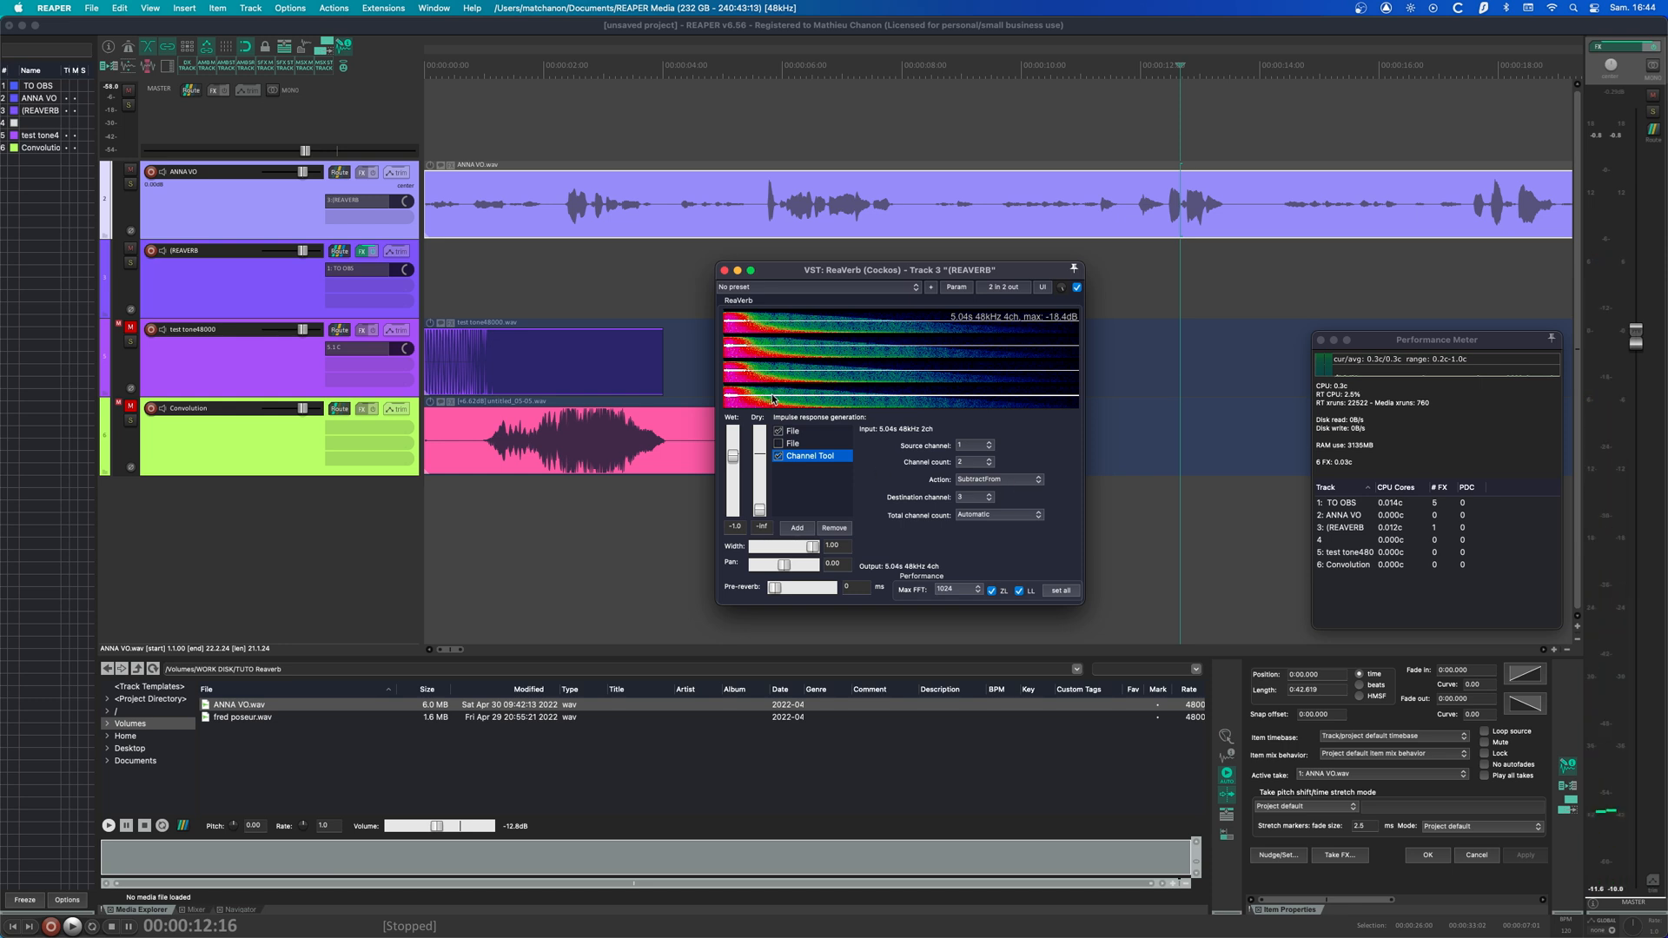
click(1016, 479)
click(1013, 494)
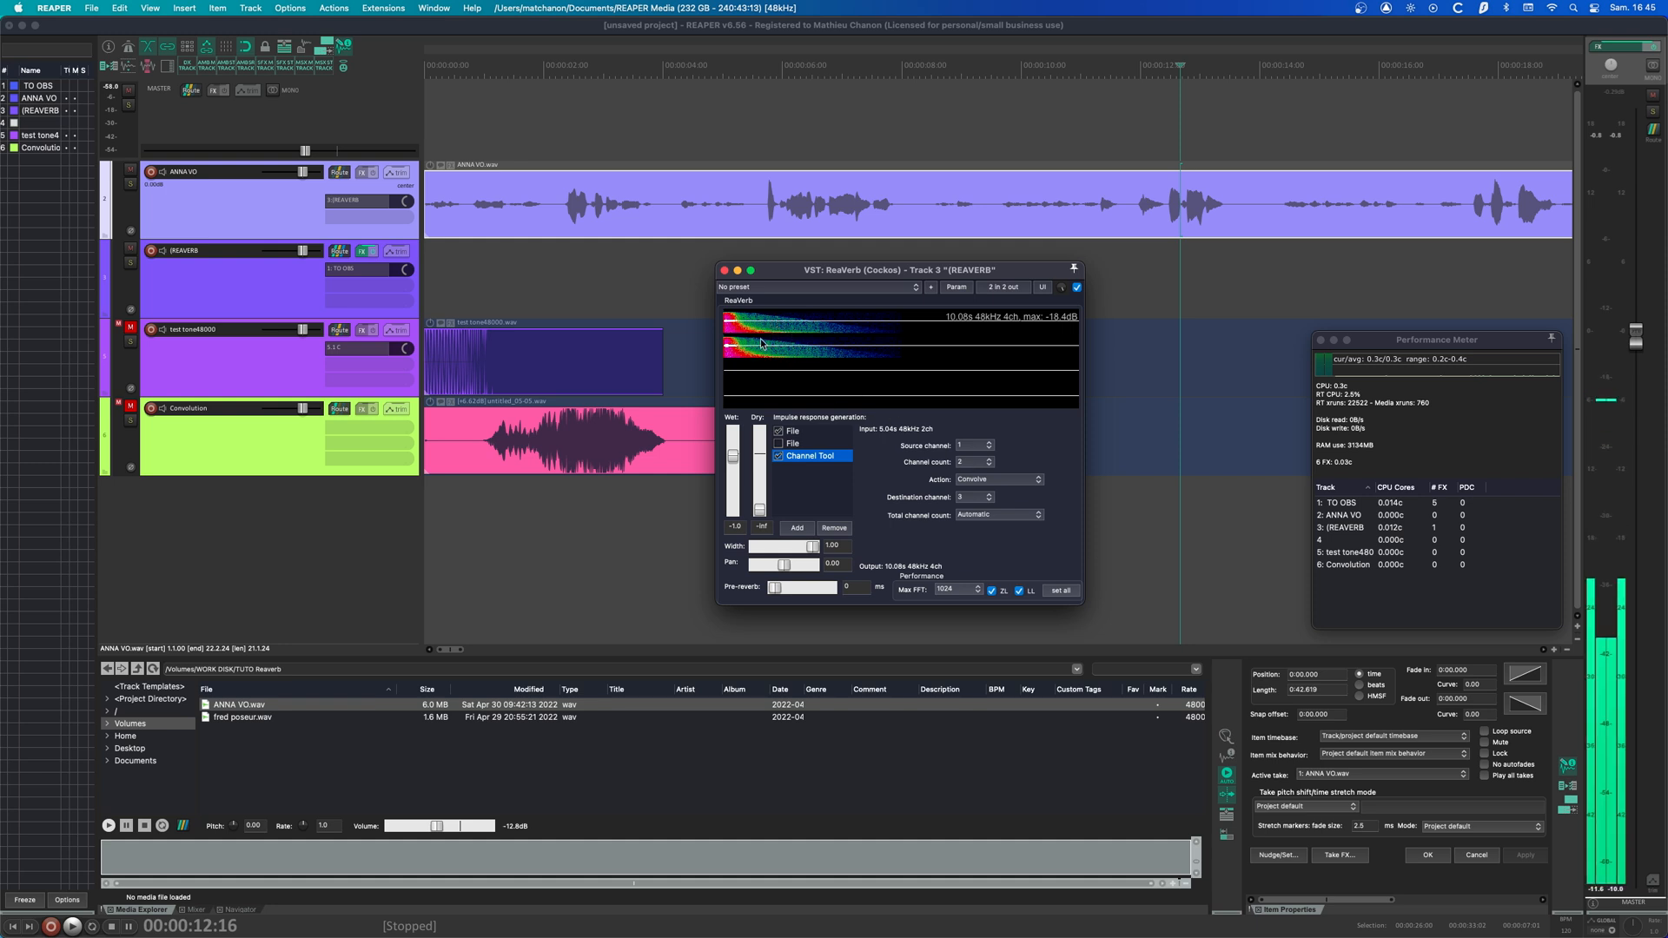
click(984, 463)
click(974, 448)
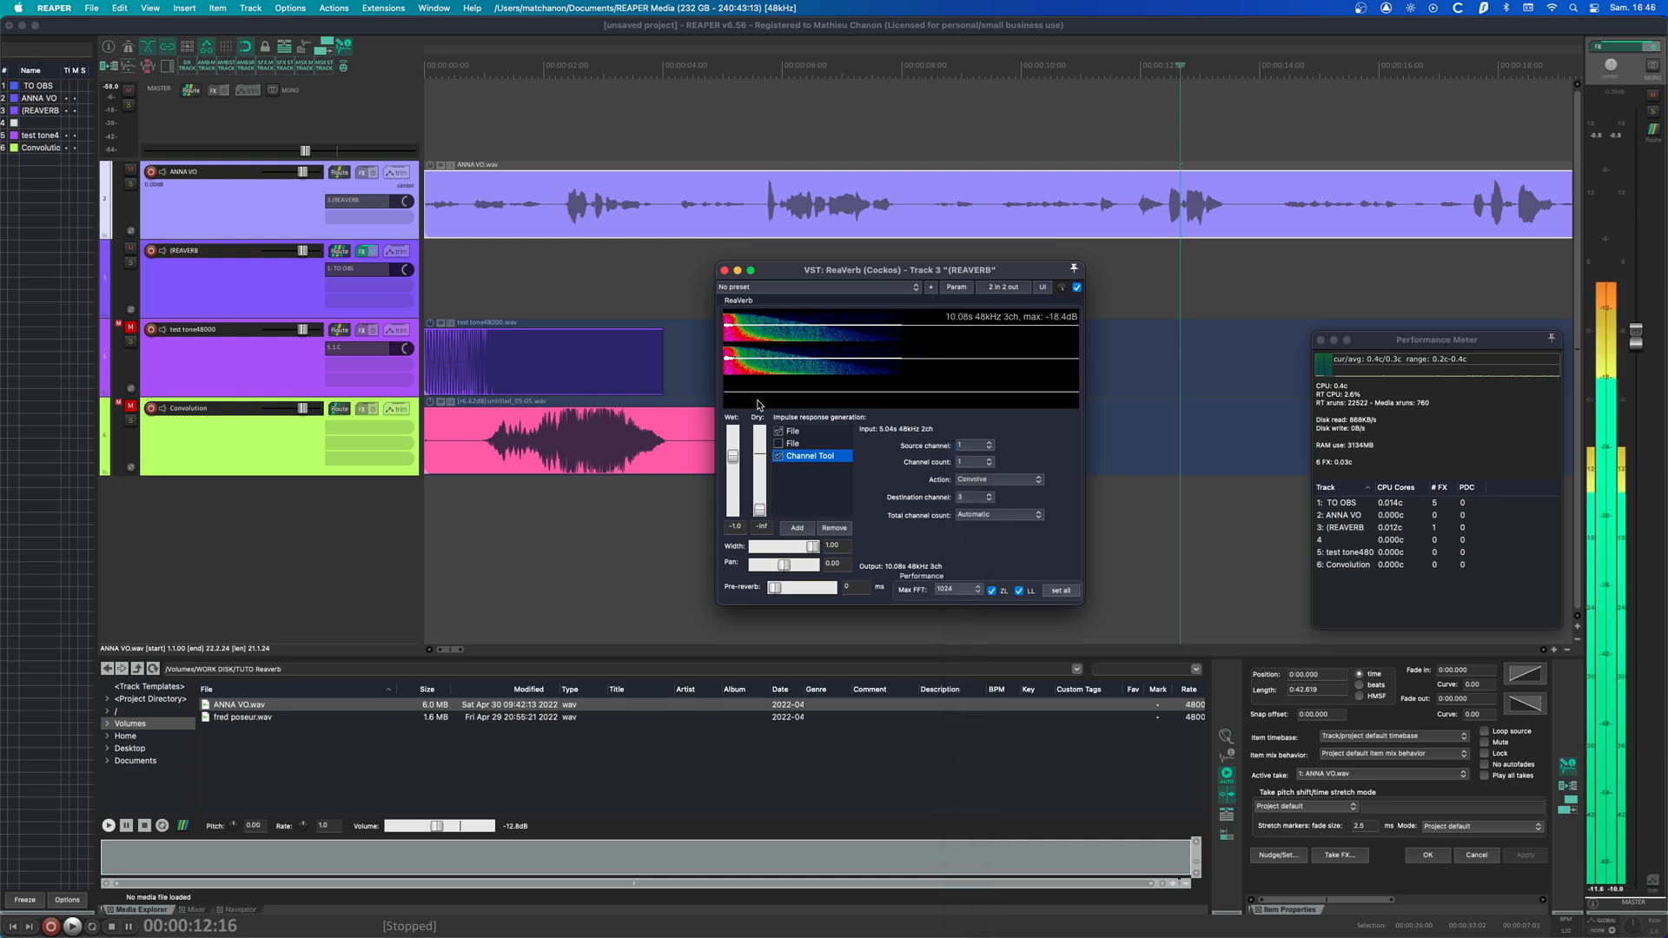
click(794, 431)
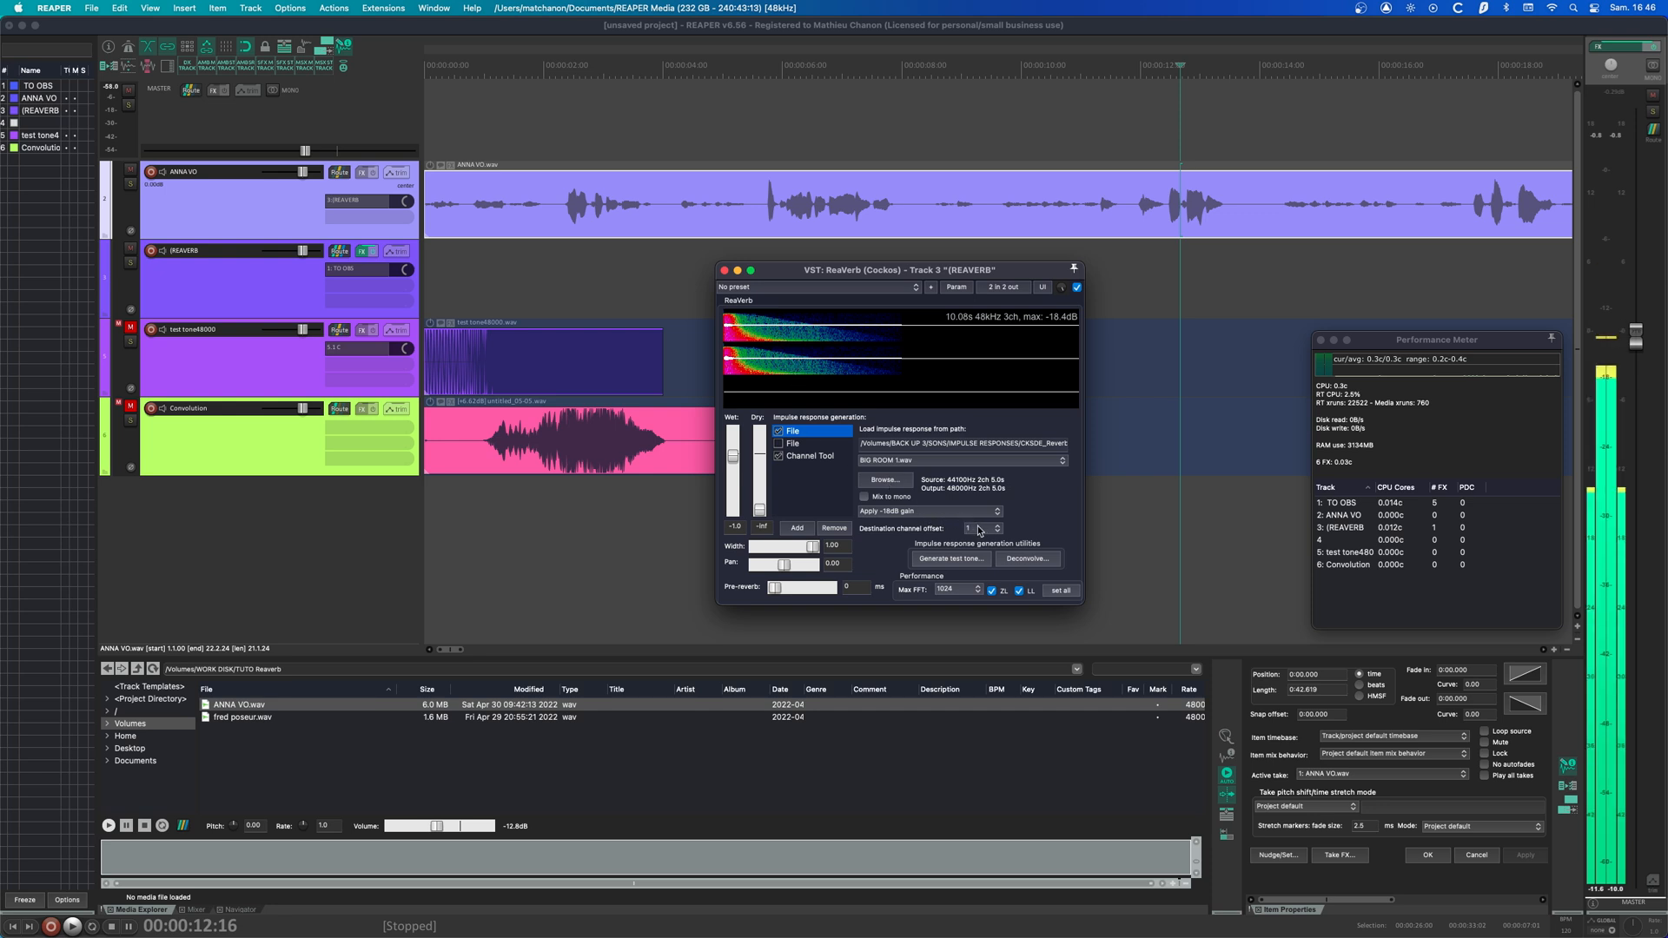
click(863, 496)
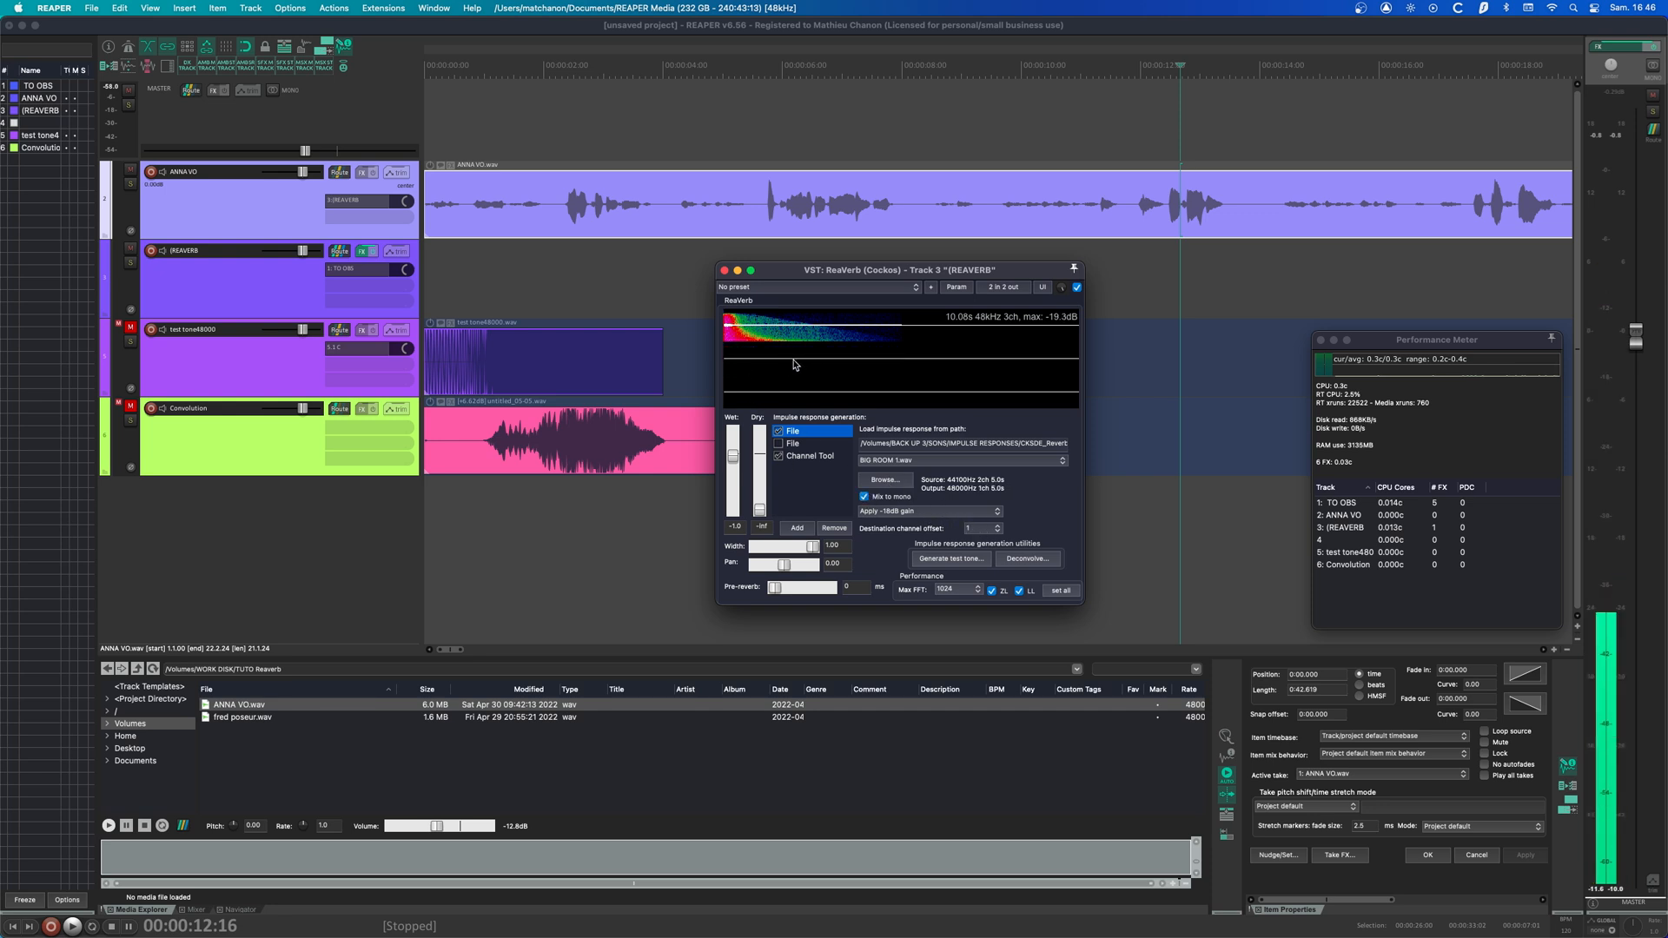
- Change the Channel Tool's action from Convolve to AddTo
click(815, 455)
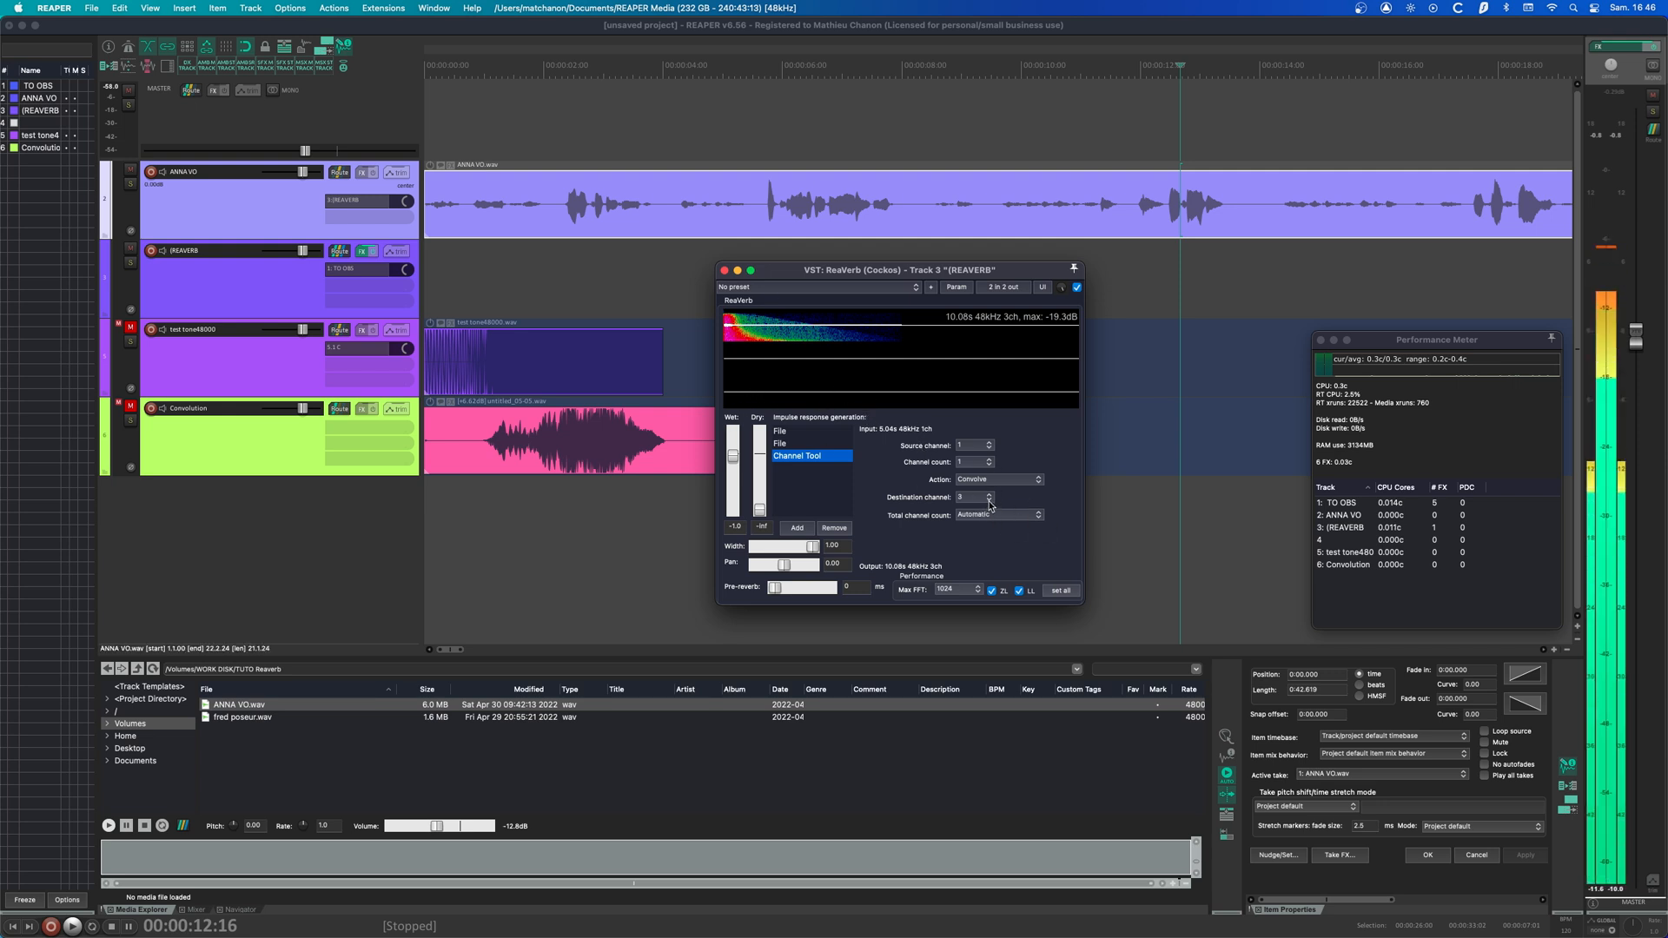
click(1008, 480)
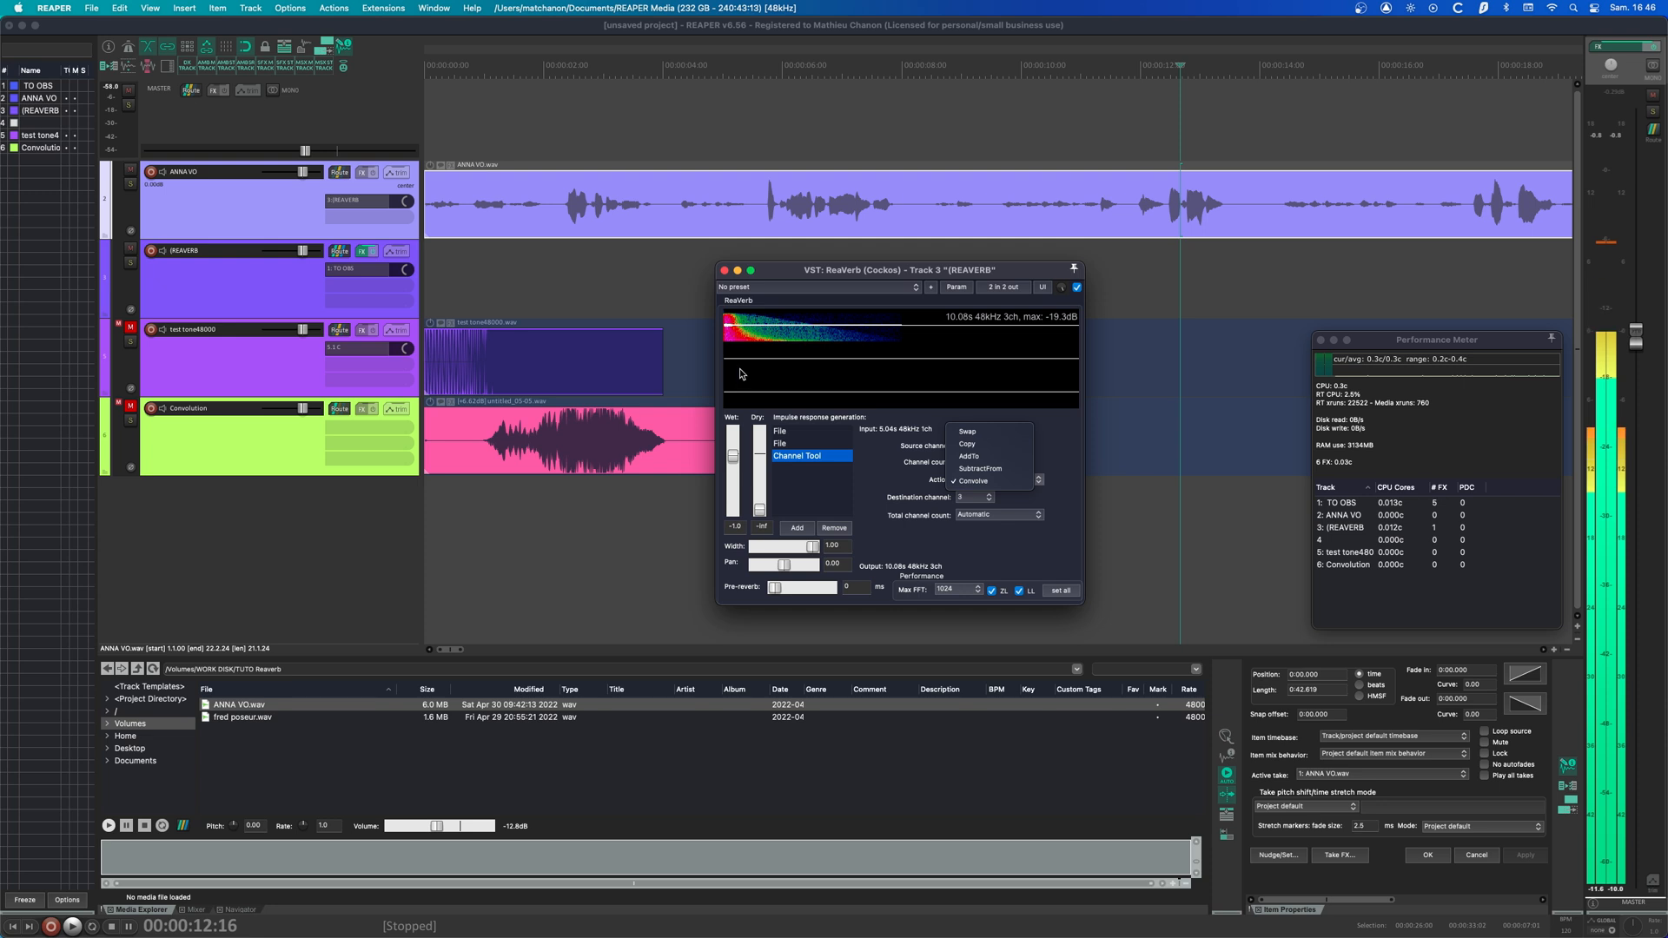
click(980, 455)
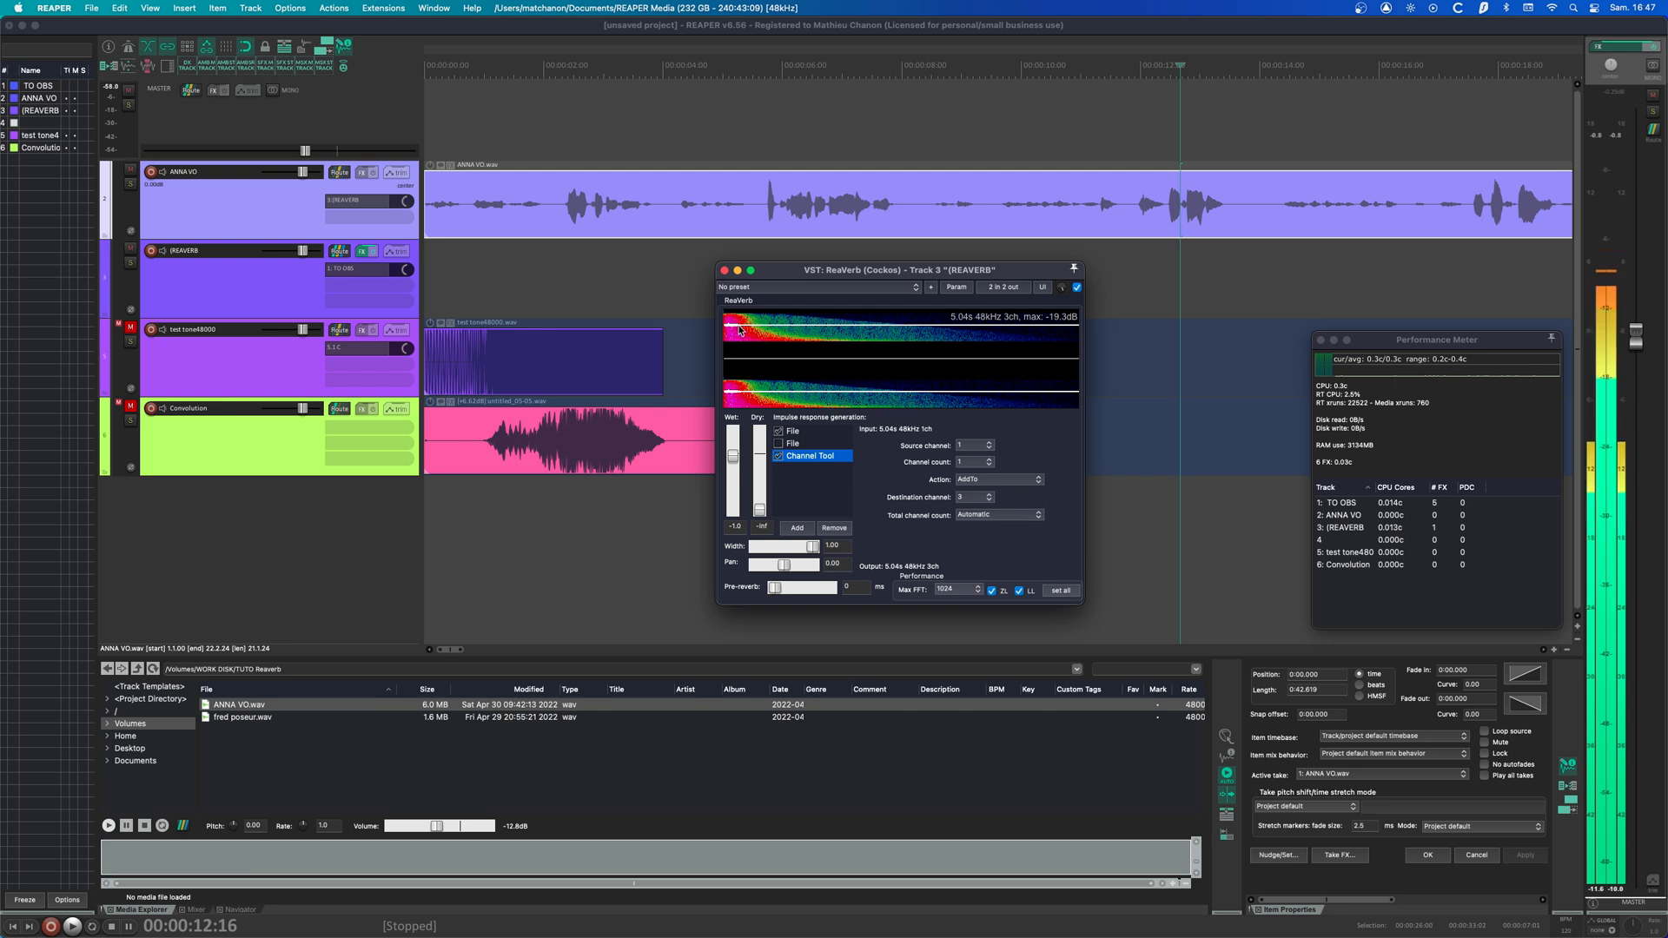
- Try total channel counts of 6 and 23 in the Channel Tool, and return the setting to Automatic
click(1043, 516)
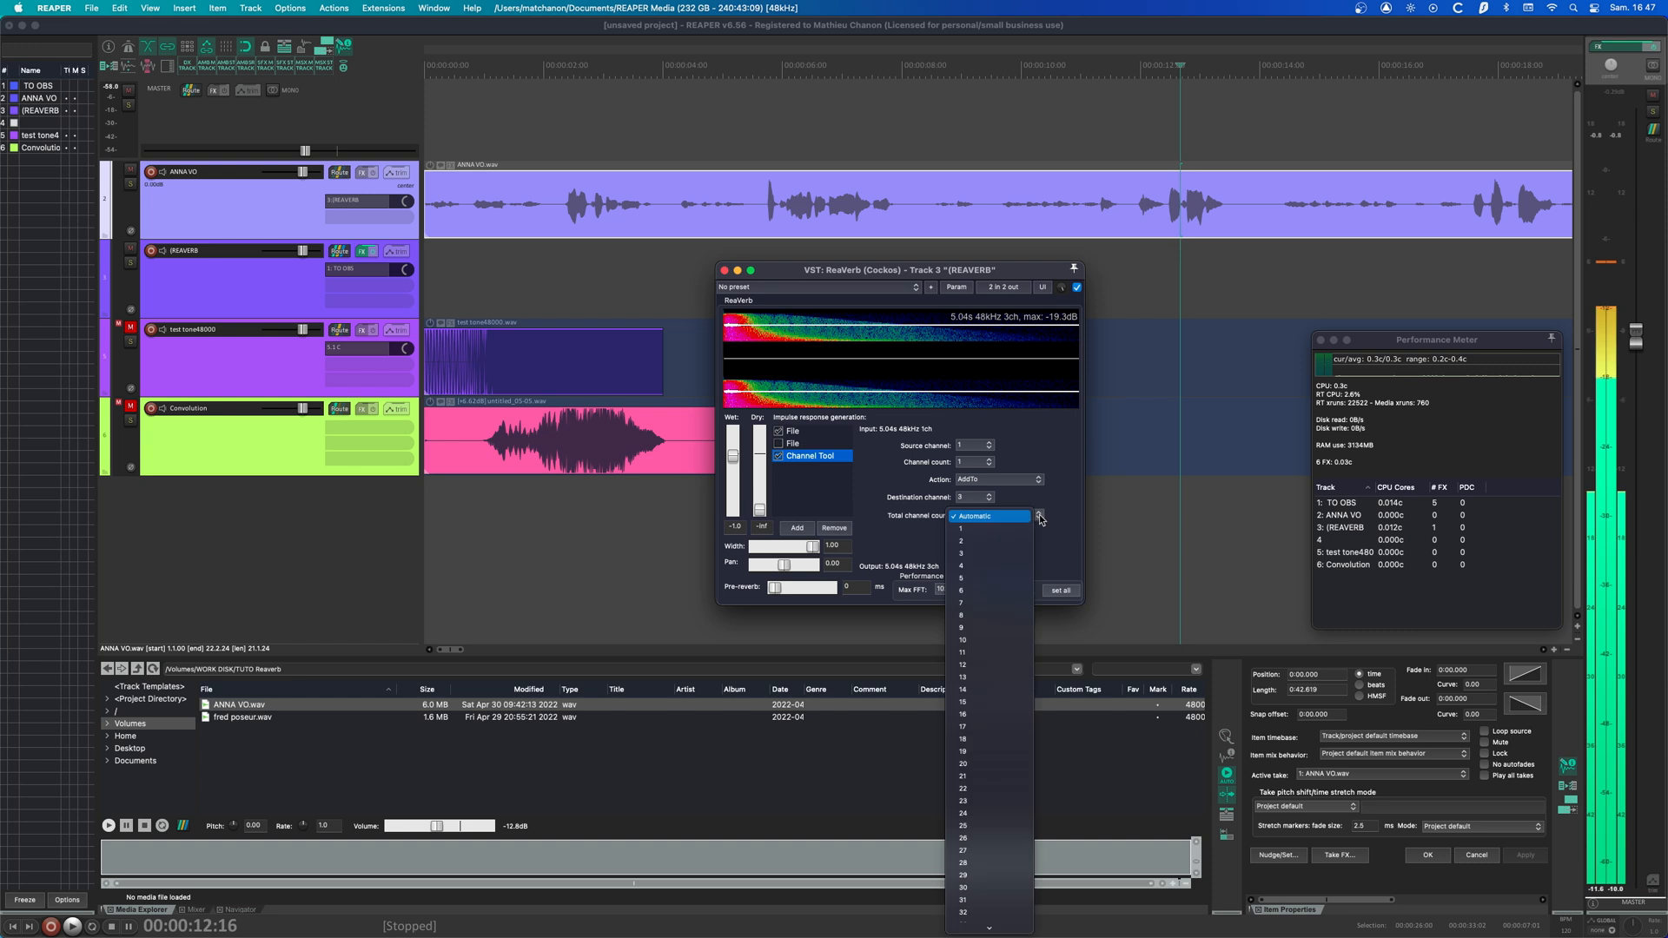
click(983, 591)
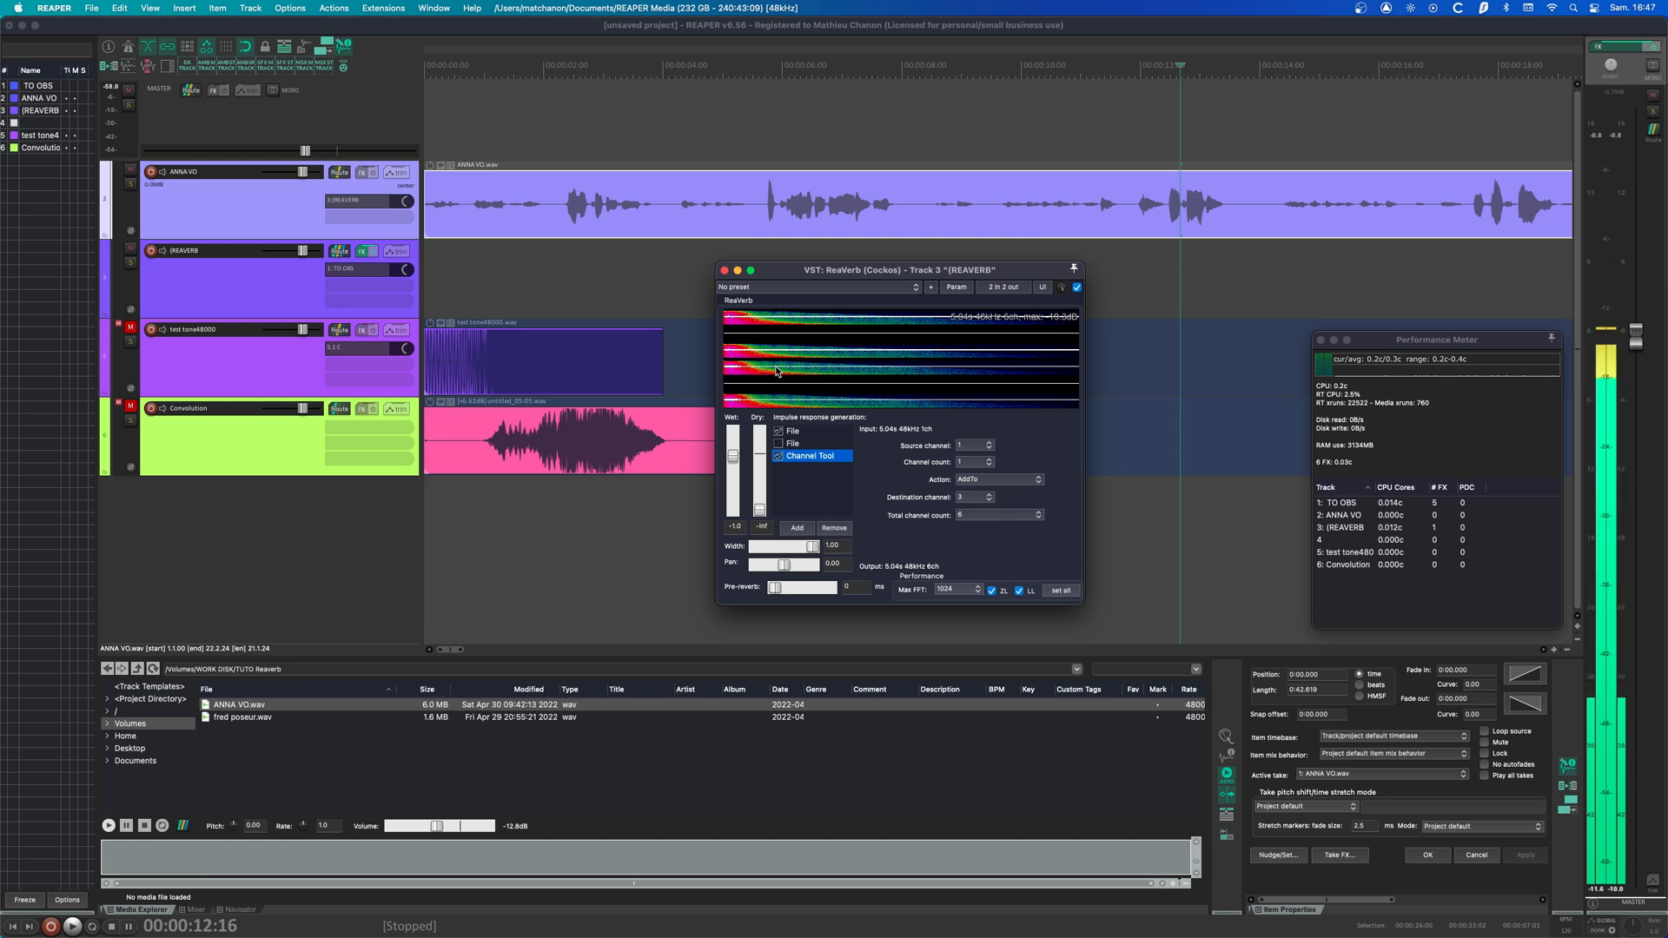
click(998, 515)
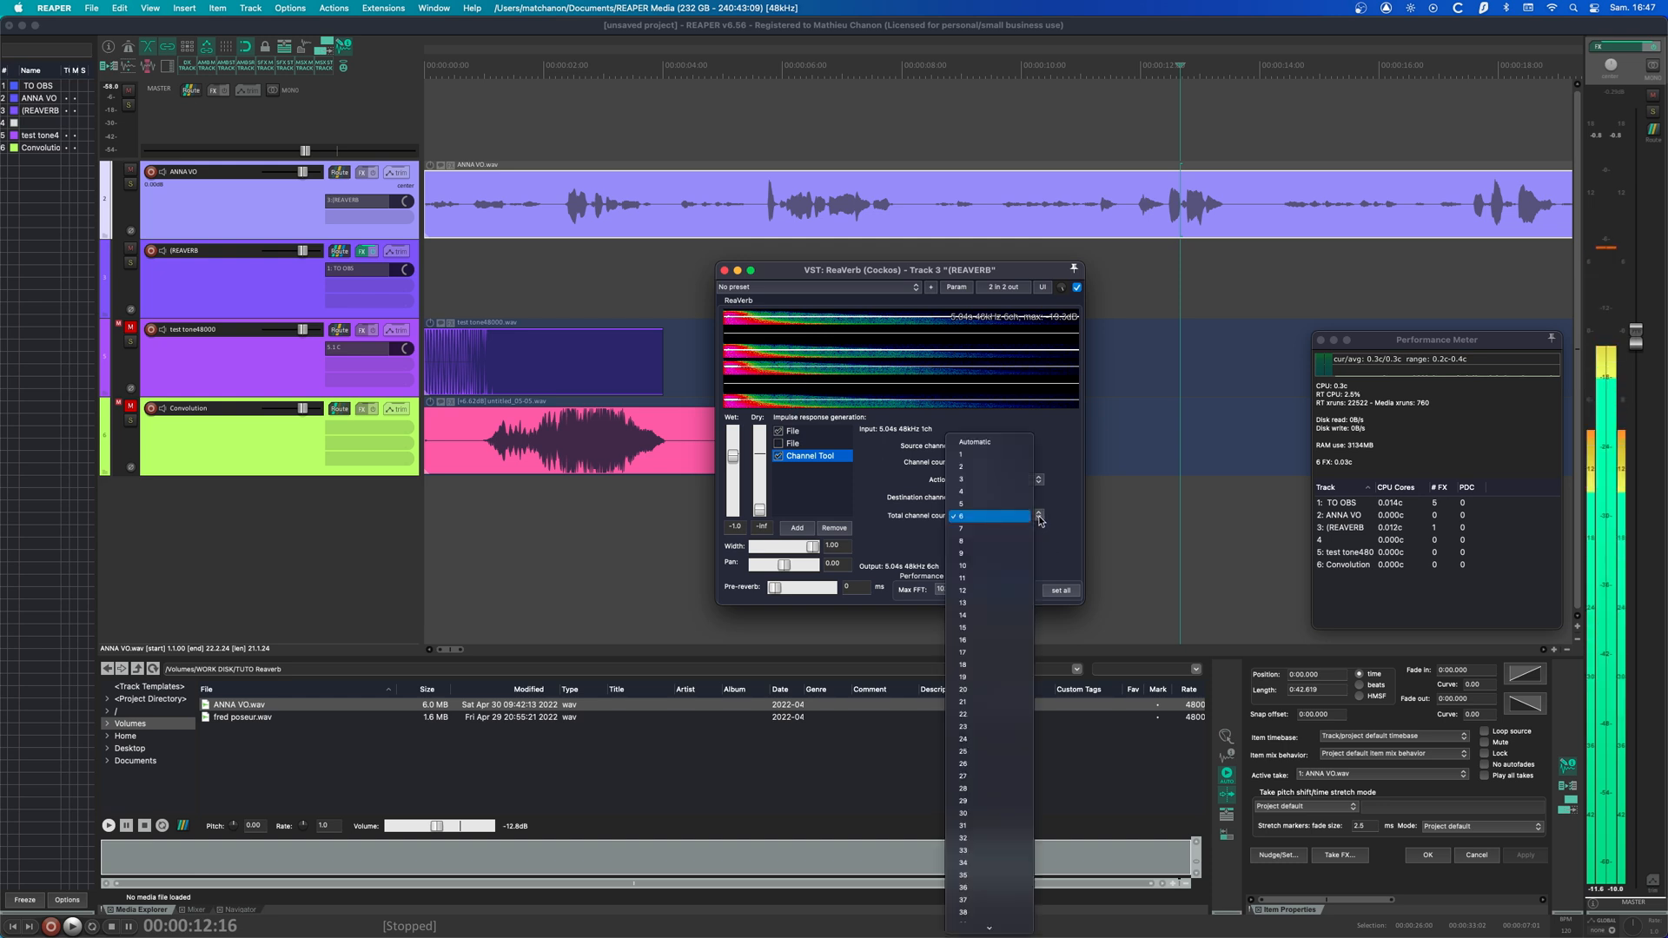
click(986, 726)
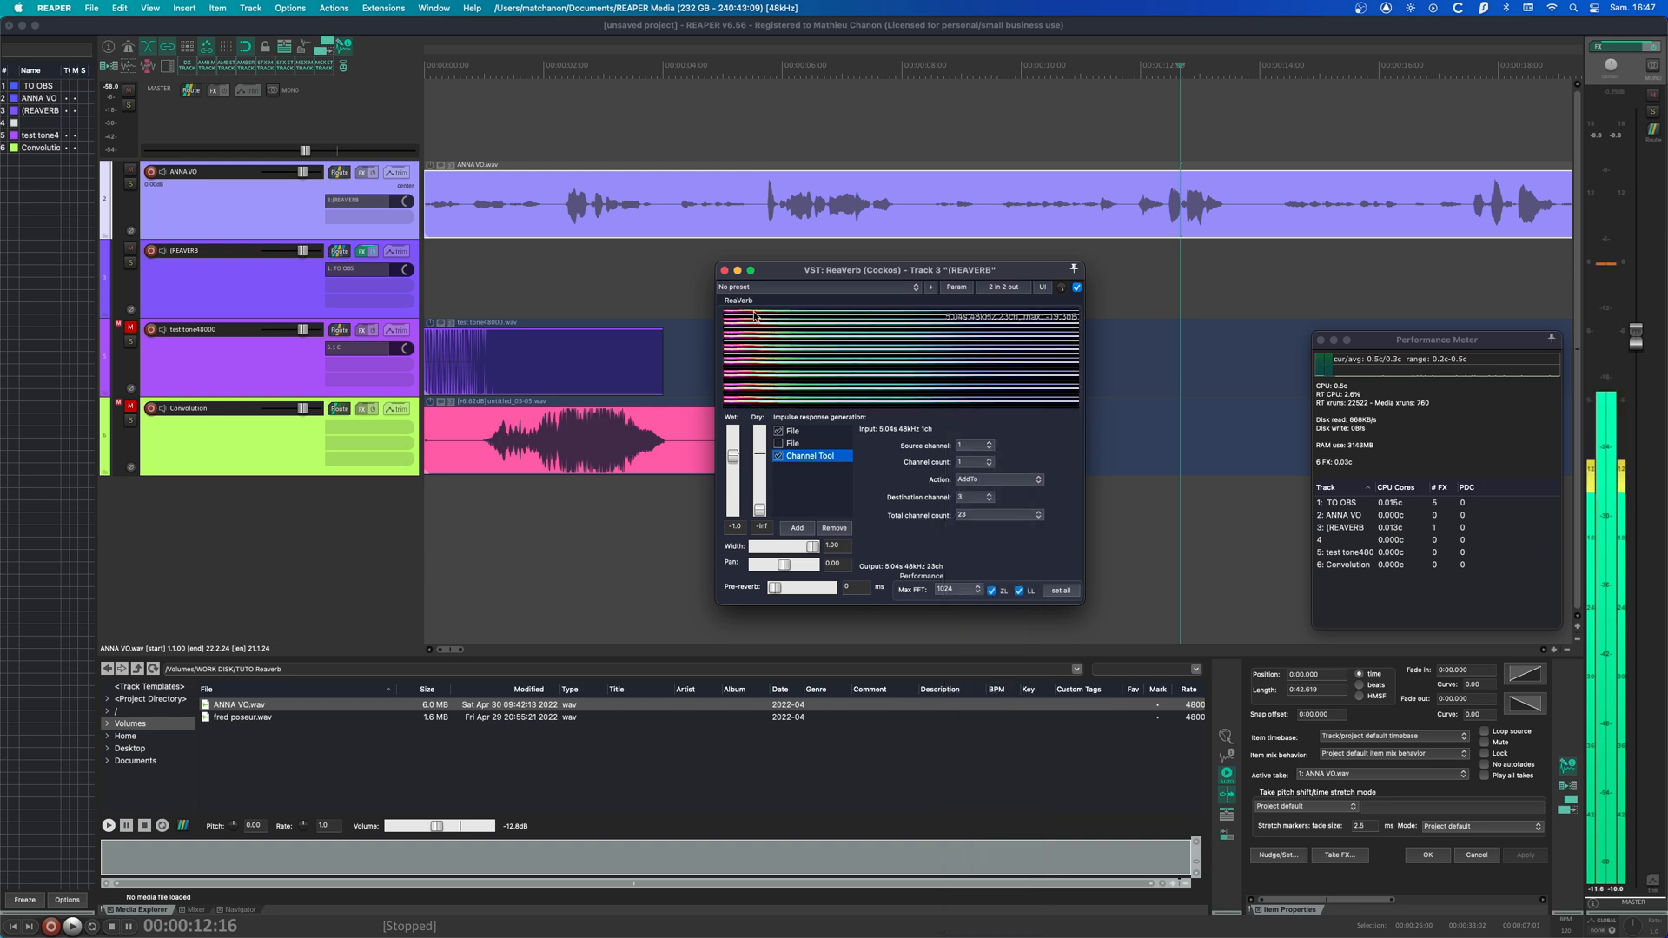
click(997, 515)
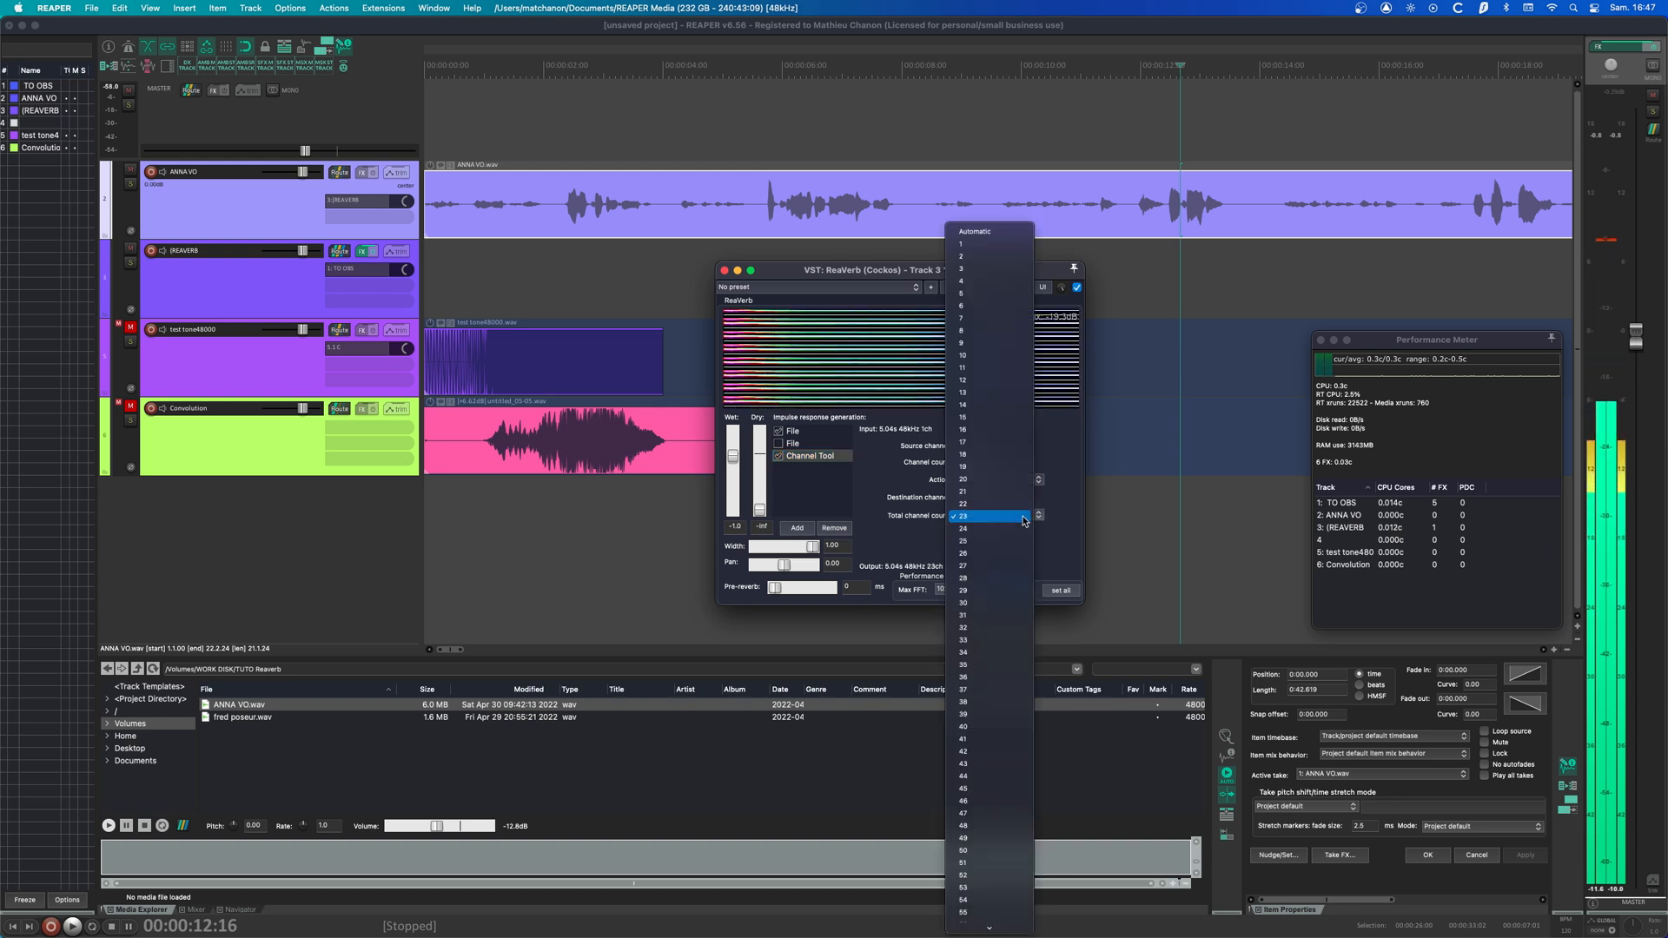
click(982, 233)
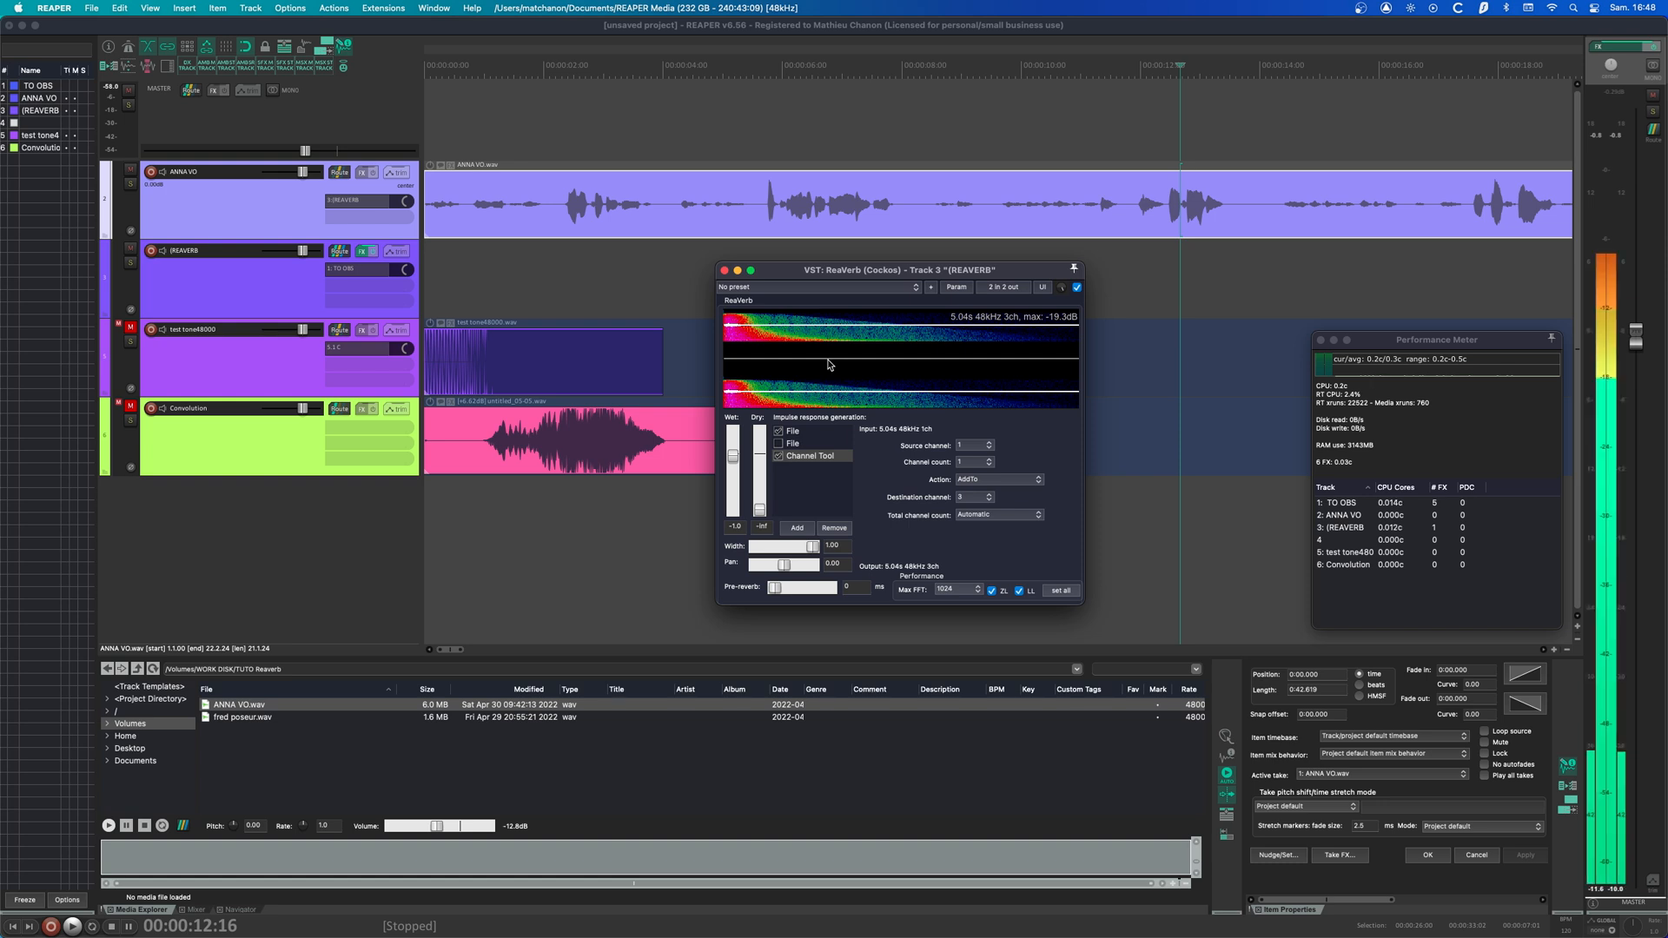
- Hide the test tone and Convolution tracks from the arrangement and shift the ReaVerb window slightly
mouse_move(835, 273)
mouse_down()
mouse_move(898, 279)
mouse_move(808, 286)
mouse_up()
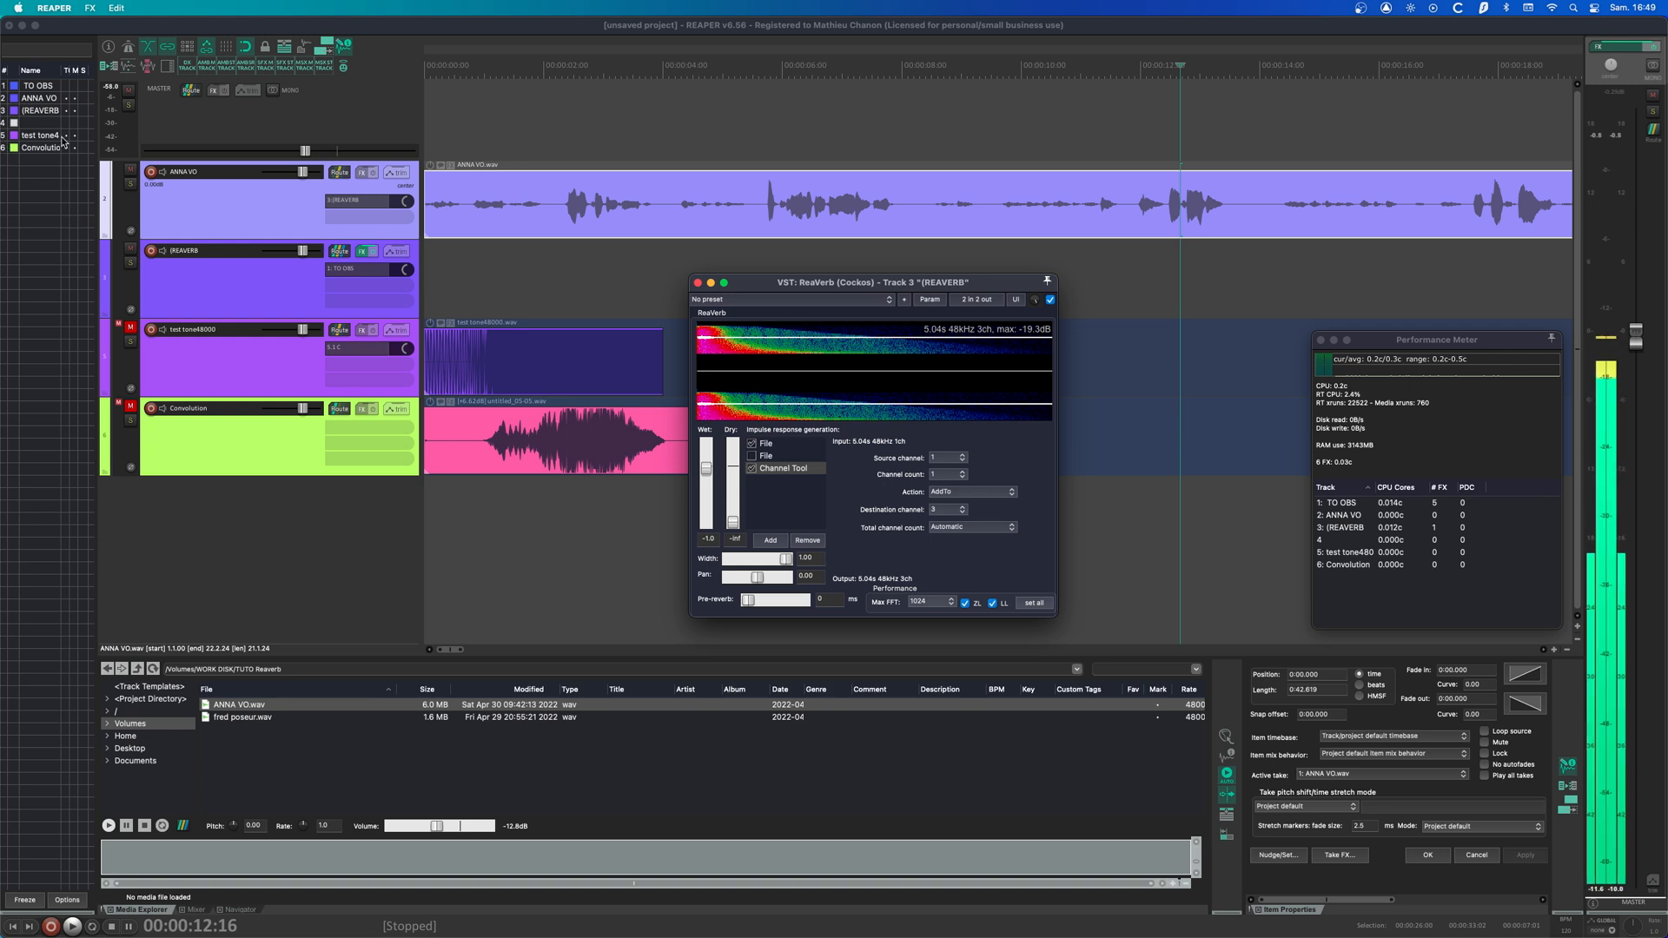
drag(66, 136, 68, 148)
drag(762, 284, 750, 283)
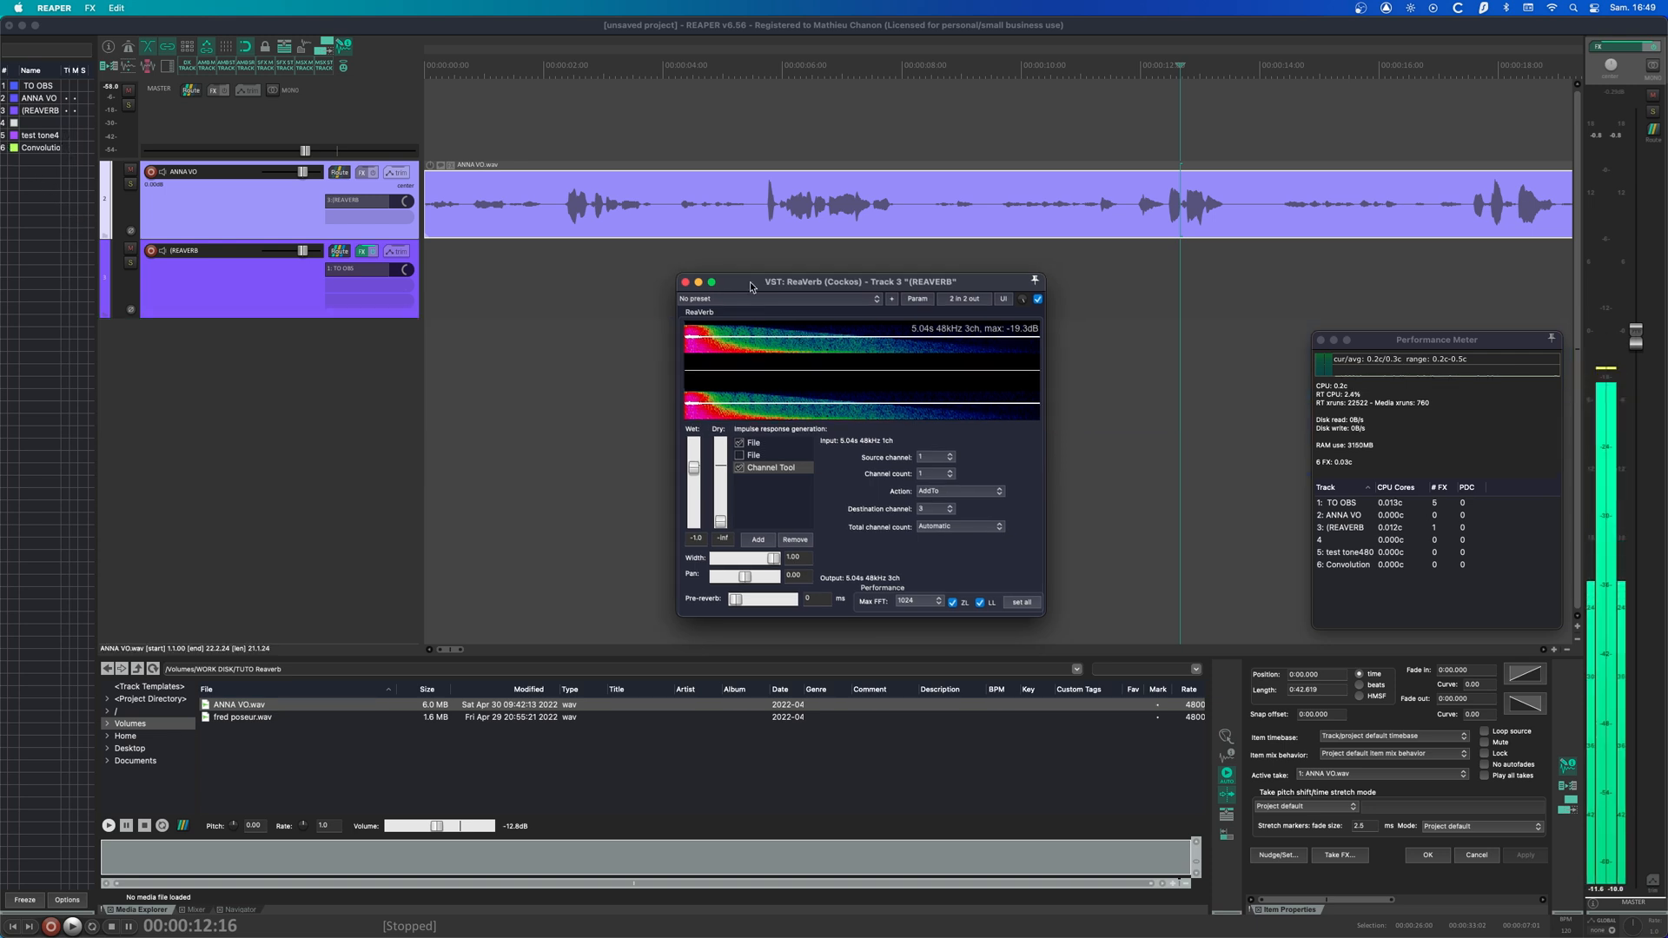
- Configure the REAVERB track's routing with 6 track channels and parent channels 1-6
click(338, 252)
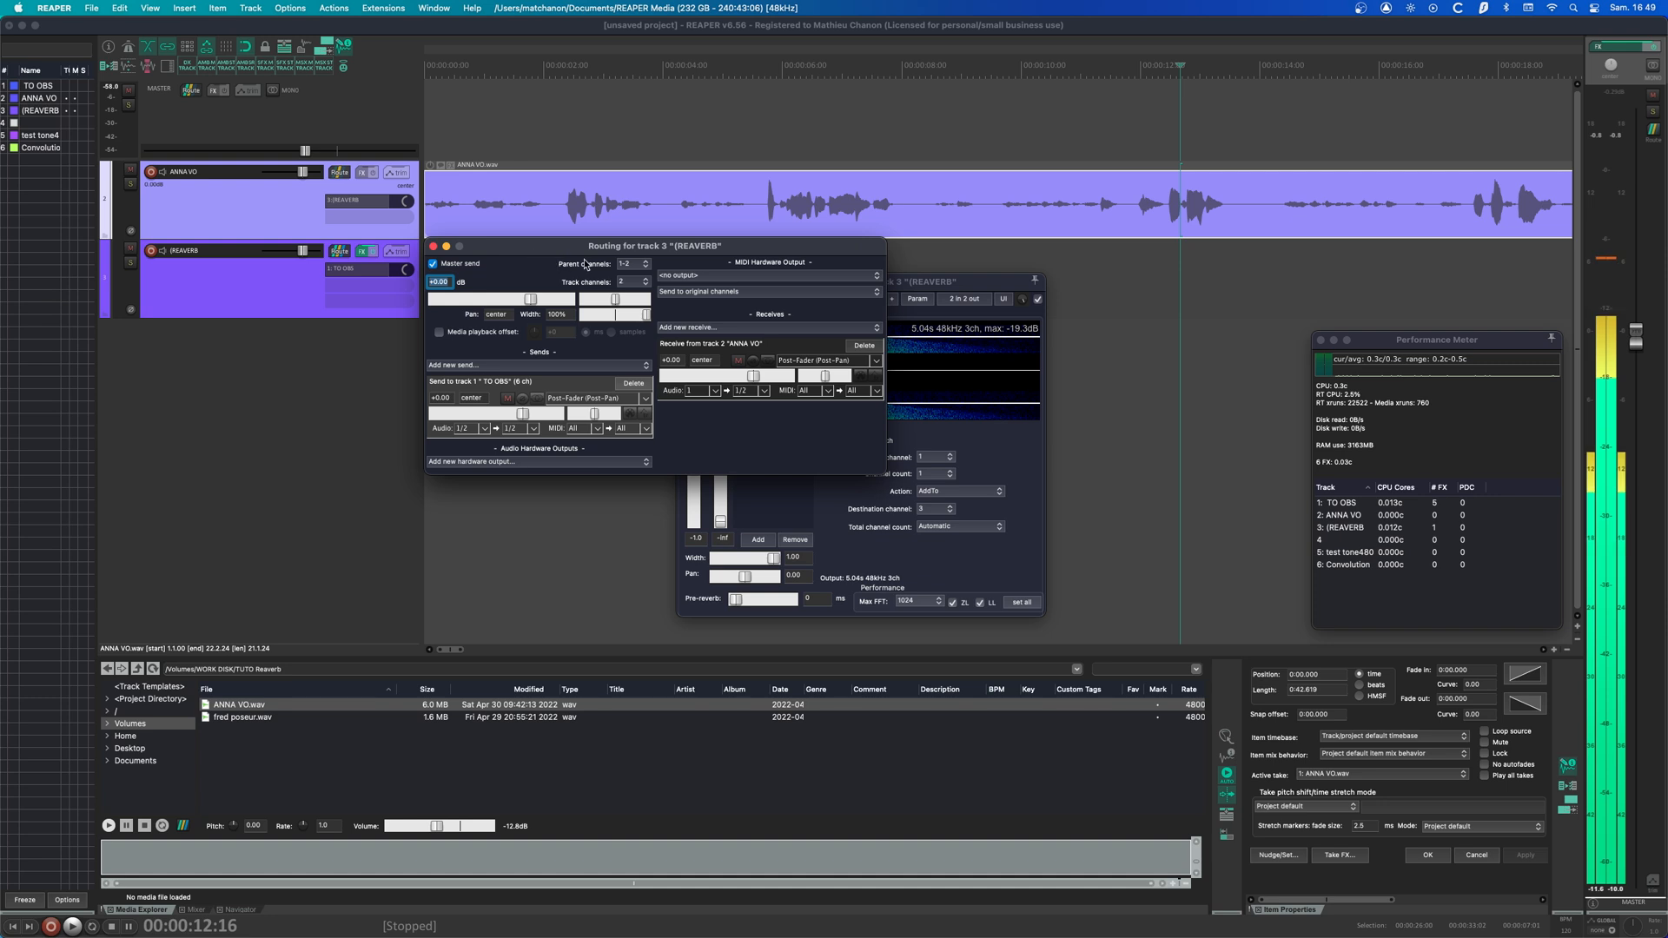
click(634, 264)
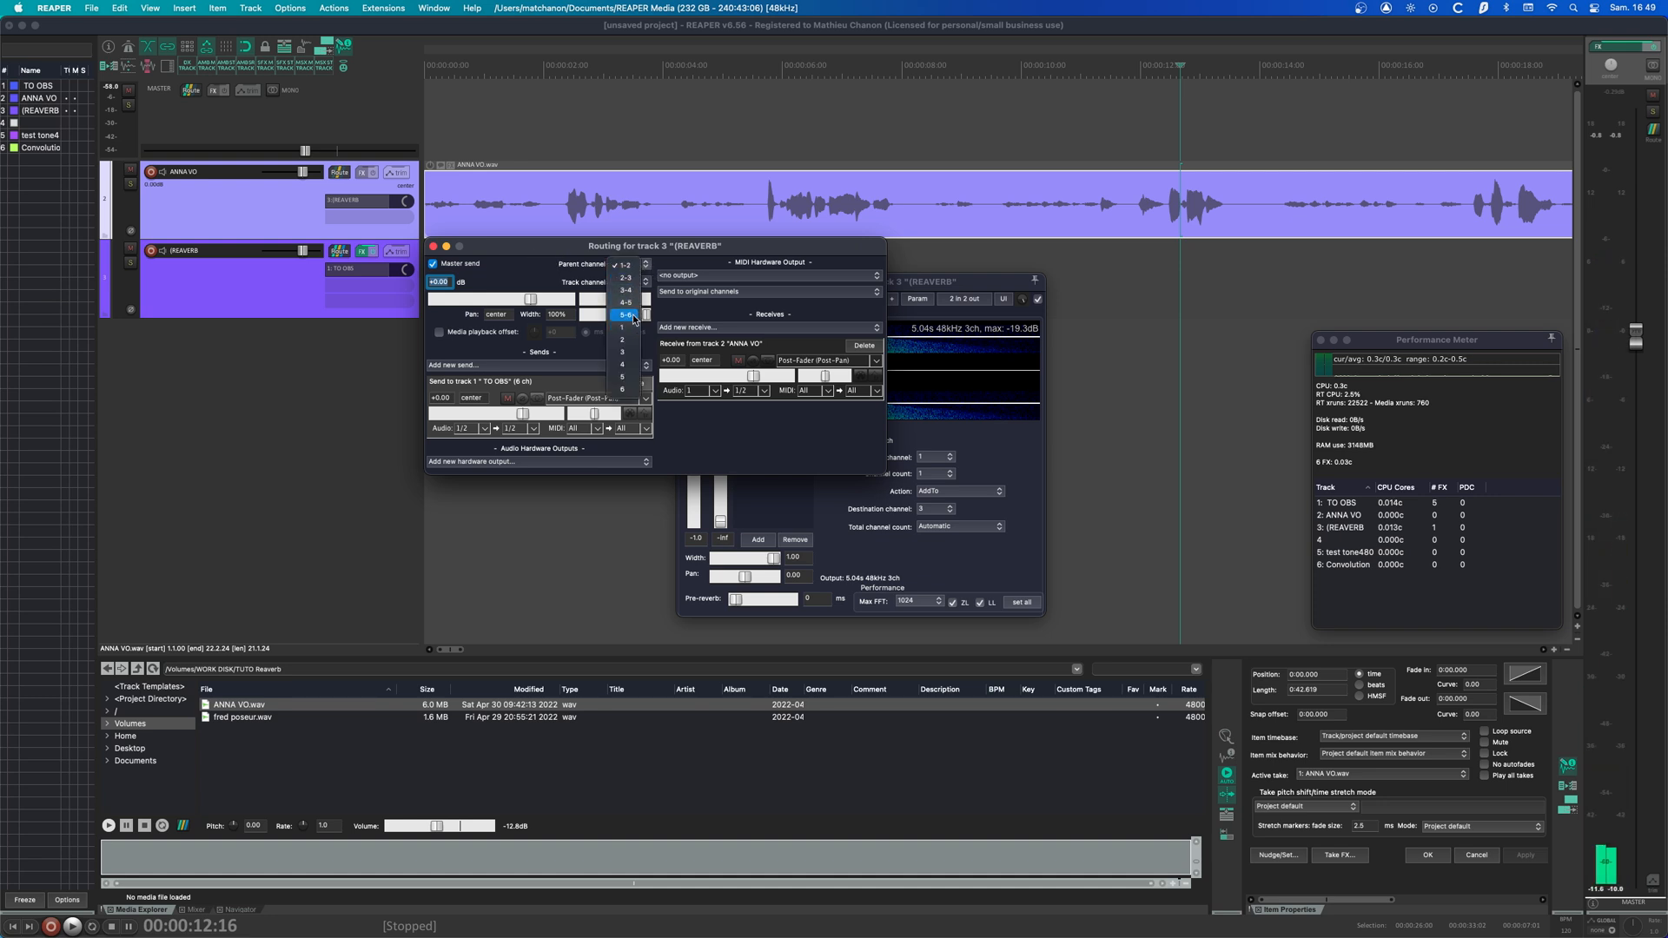
click(624, 388)
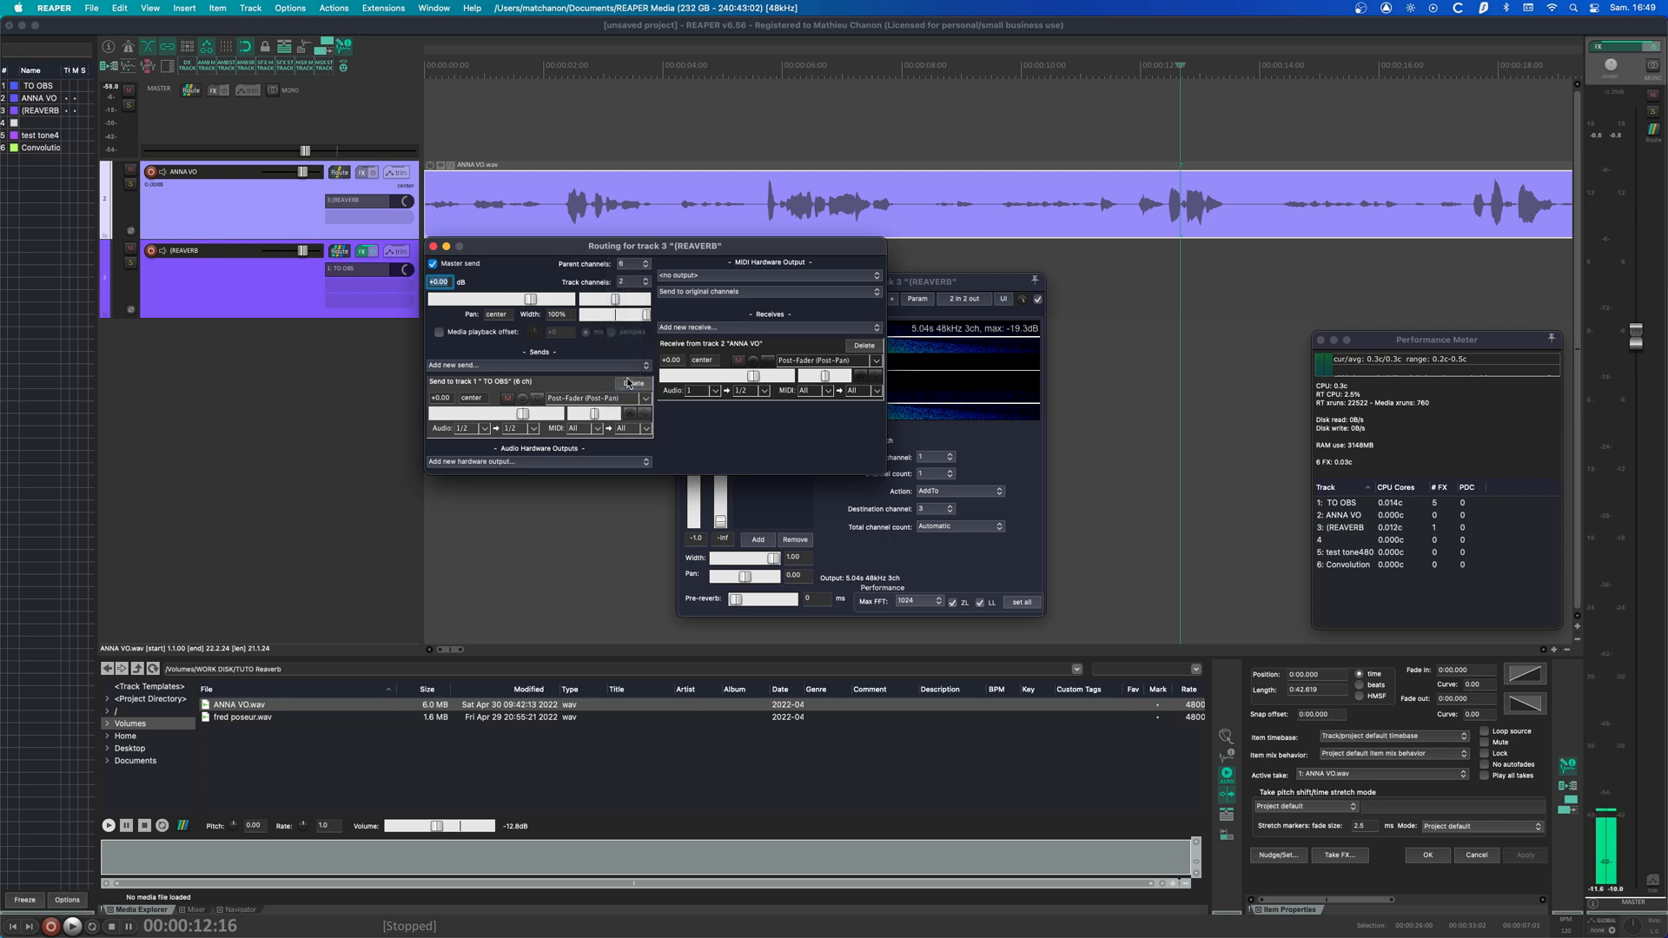
click(647, 283)
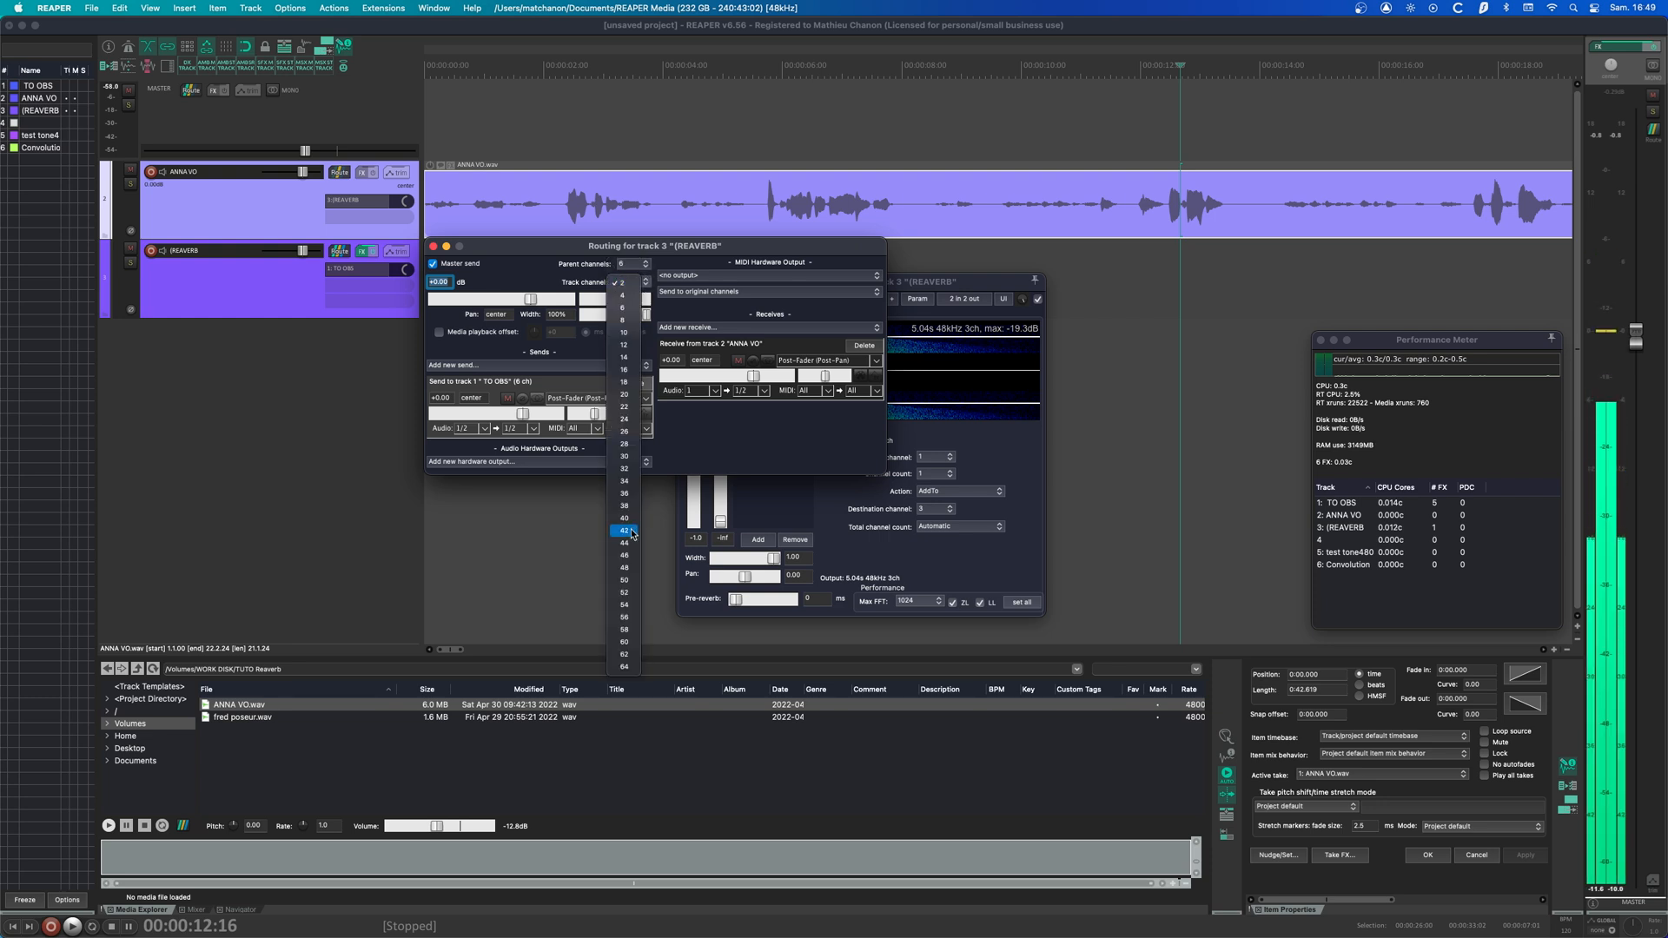
click(615, 224)
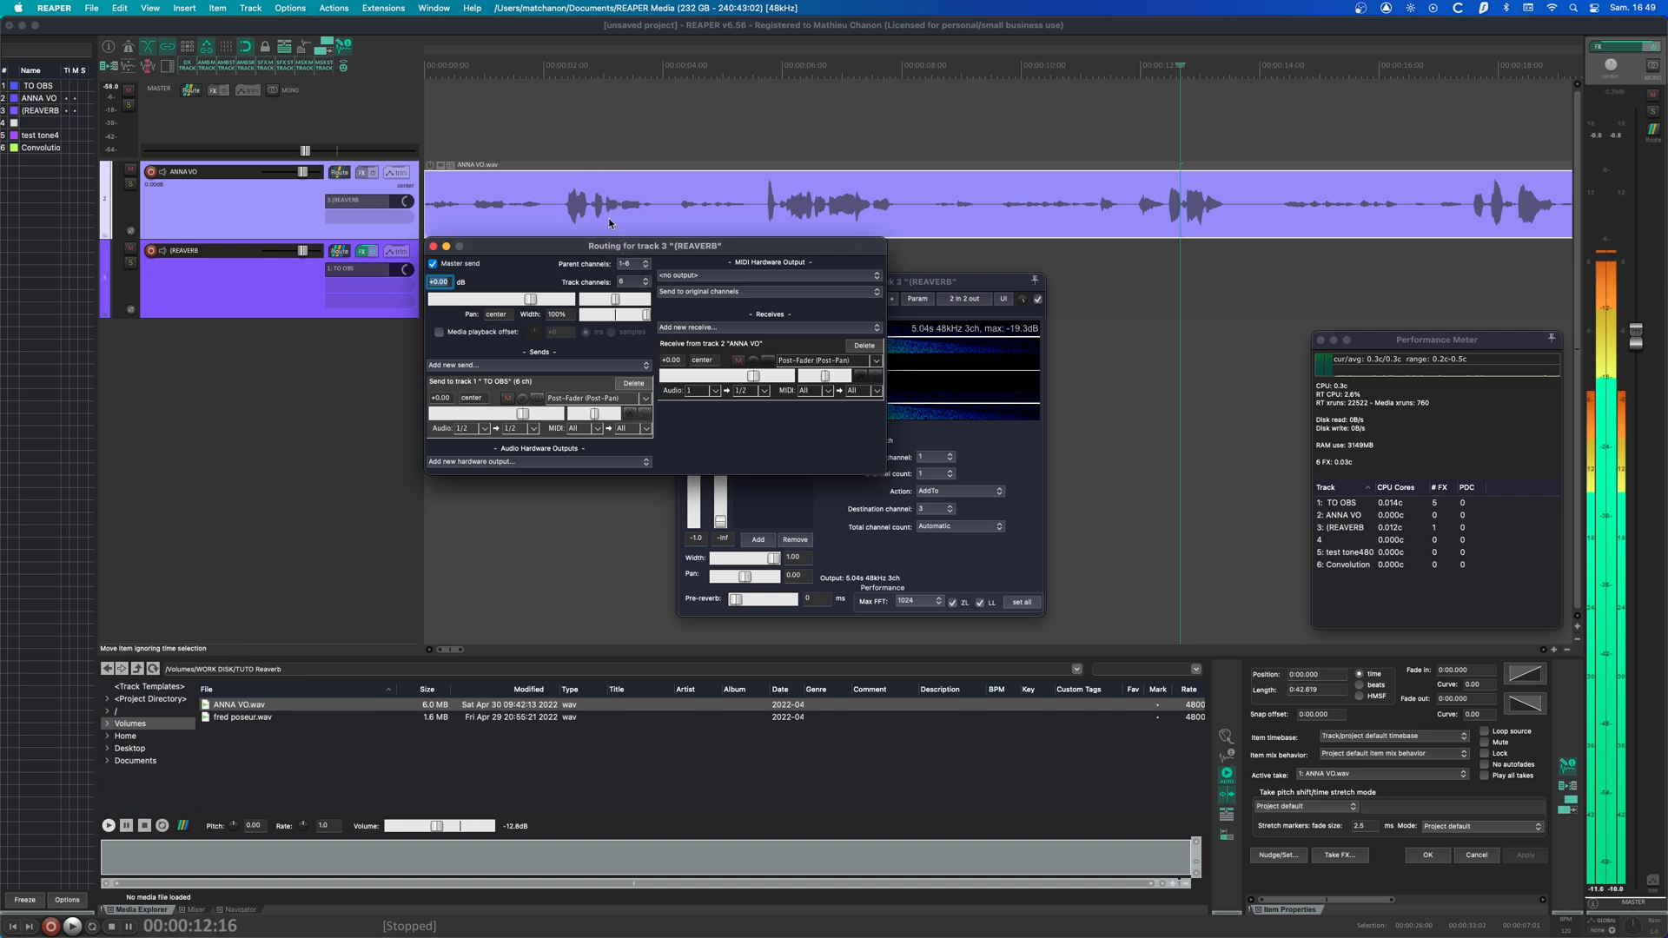
- Set the ANNA VO track's routing to 6 track channels
click(339, 173)
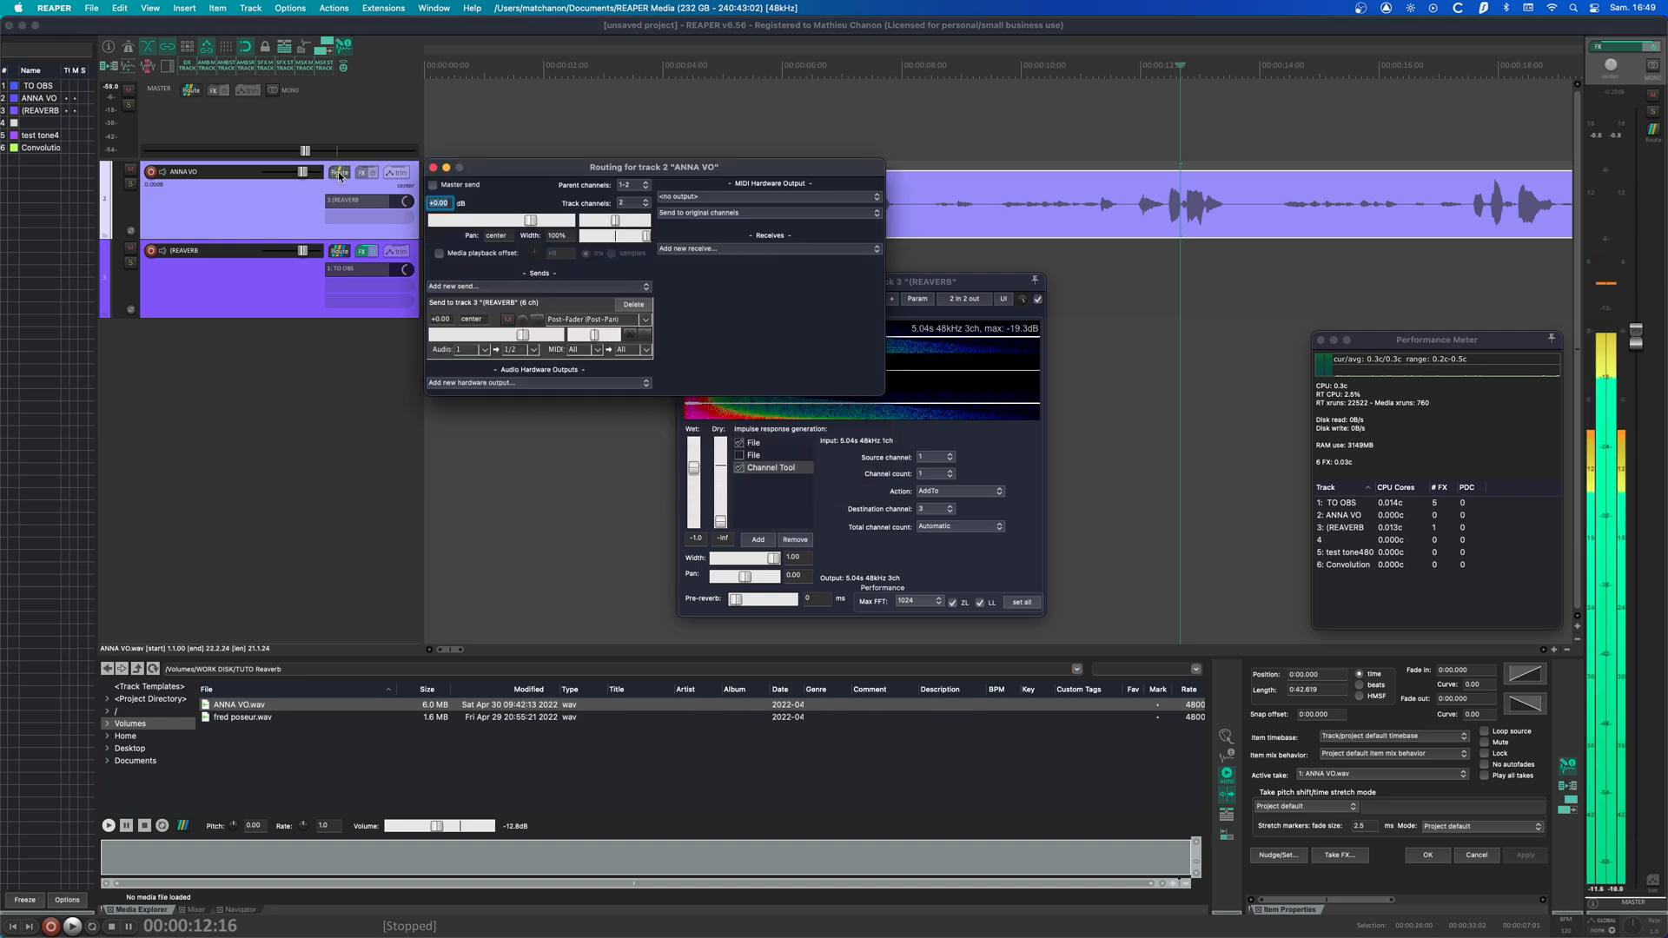
click(643, 209)
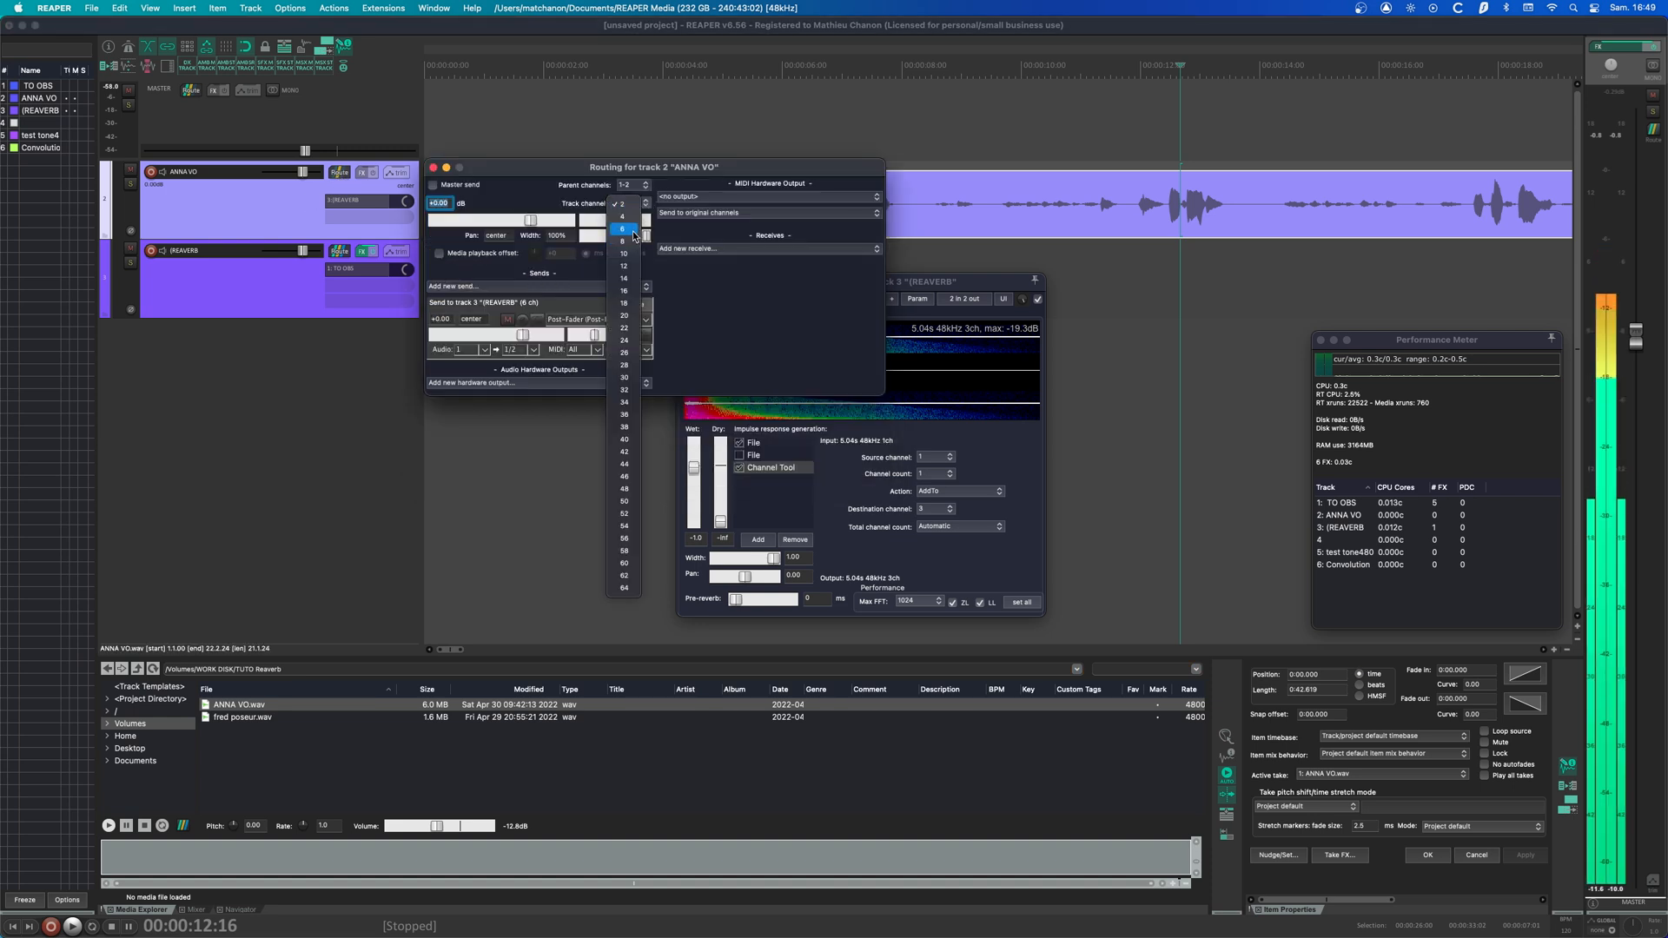
click(629, 226)
click(331, 356)
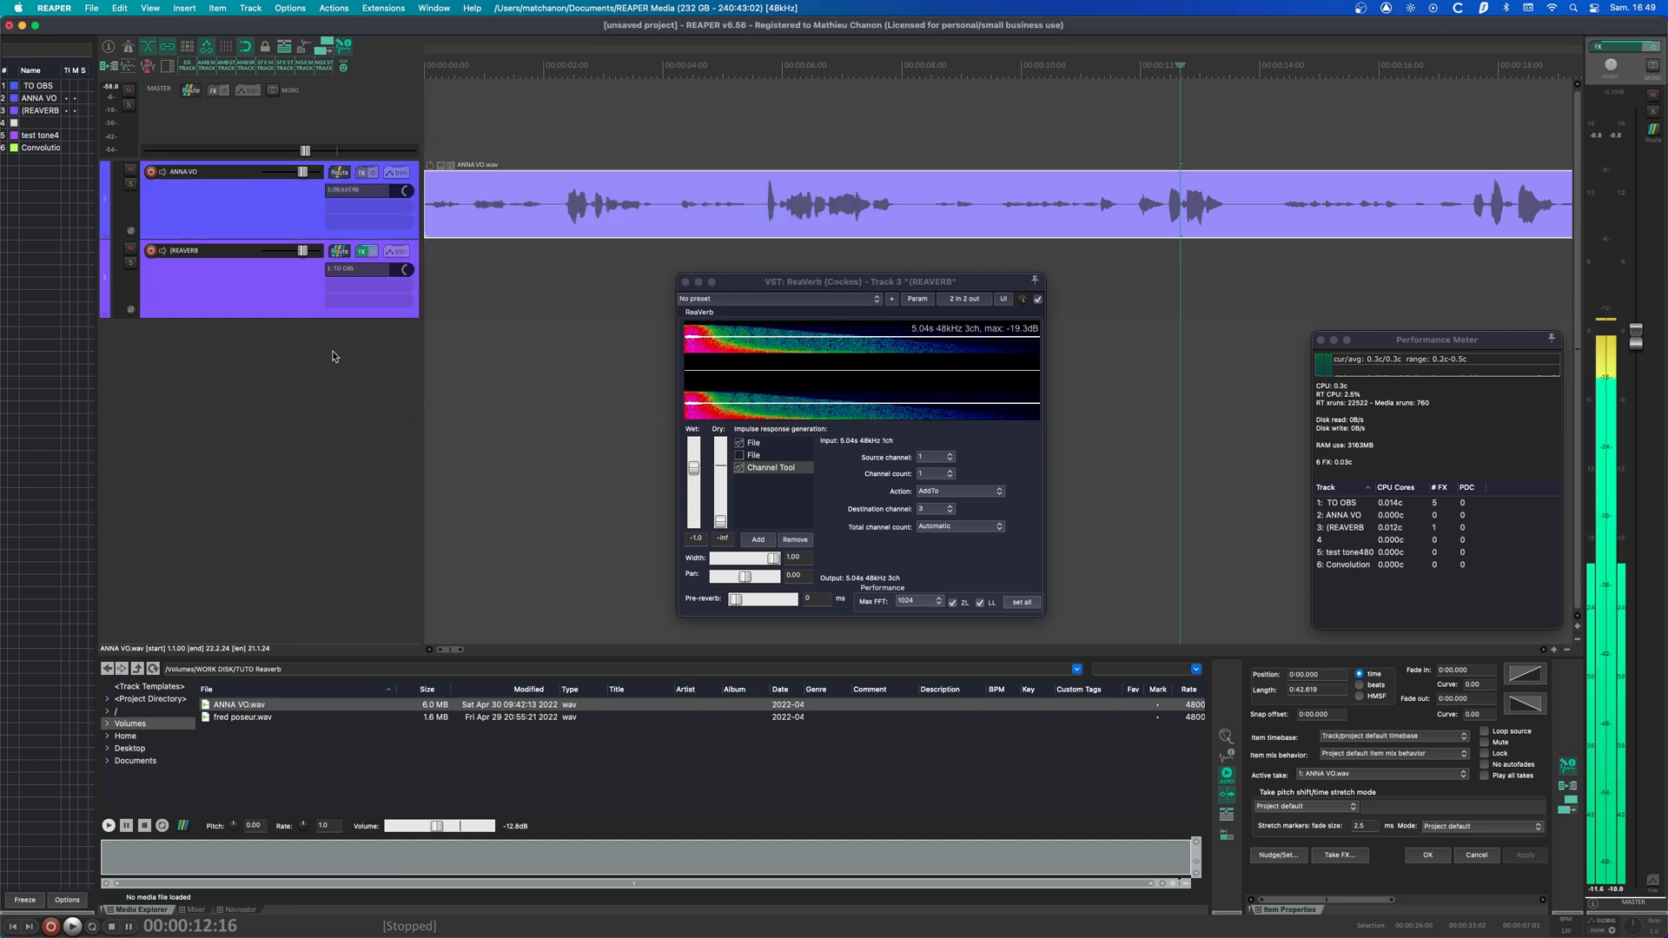
click(192, 91)
click(192, 91)
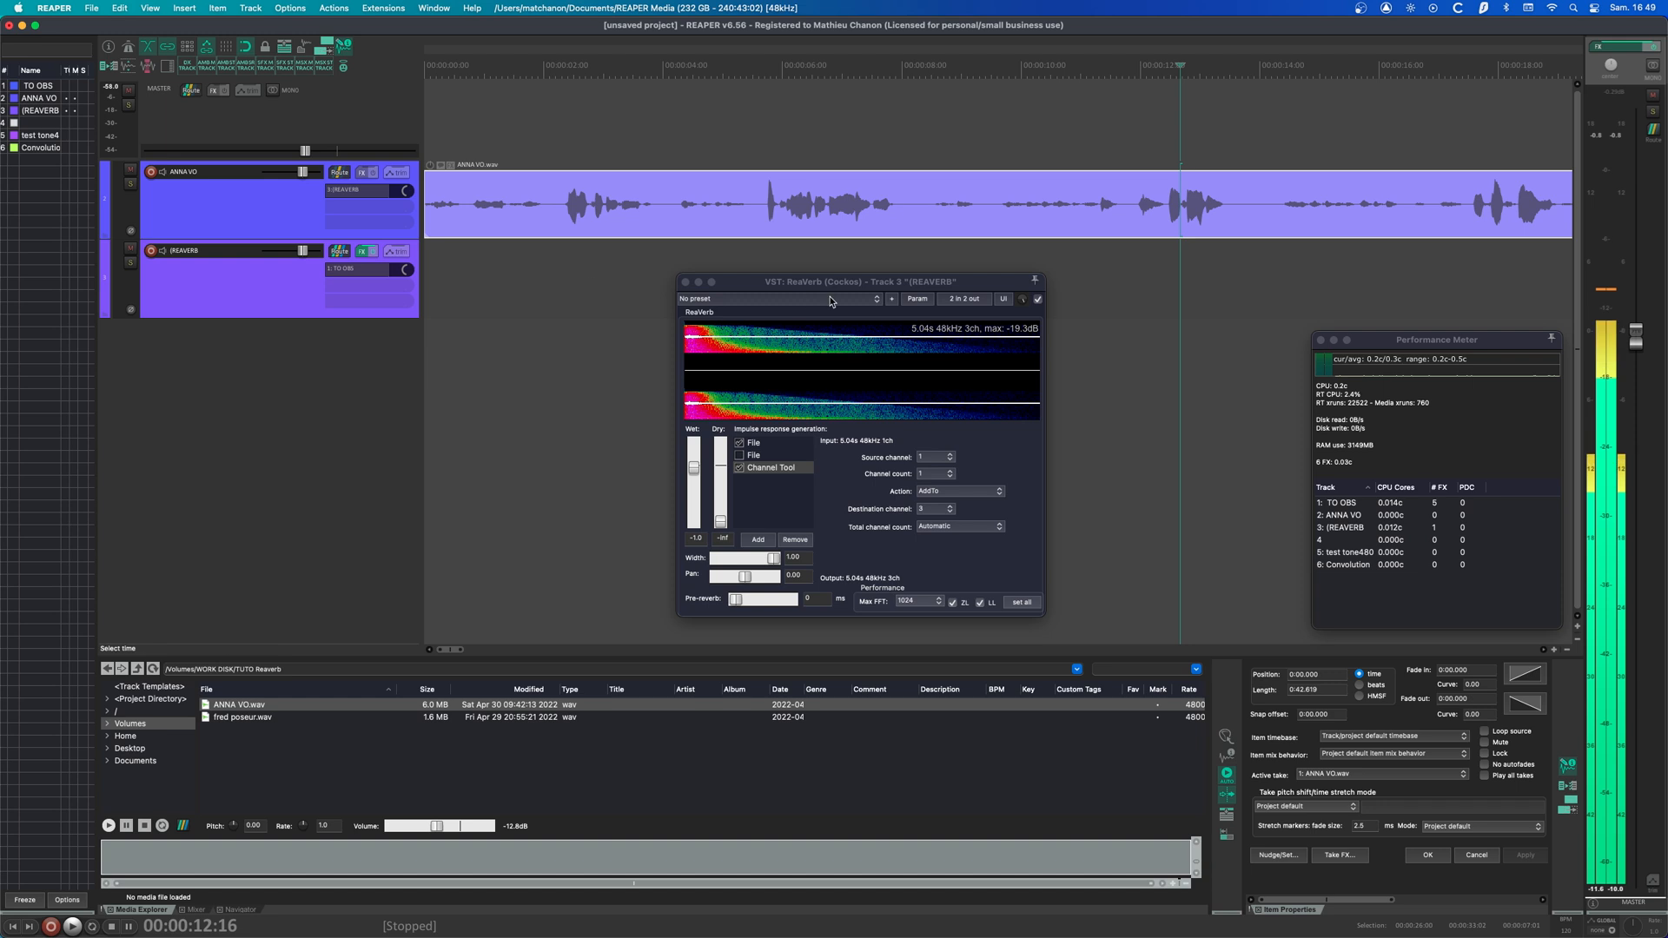
- Set ReaVerb's plug-in channels to 4 in its pin connector
click(966, 298)
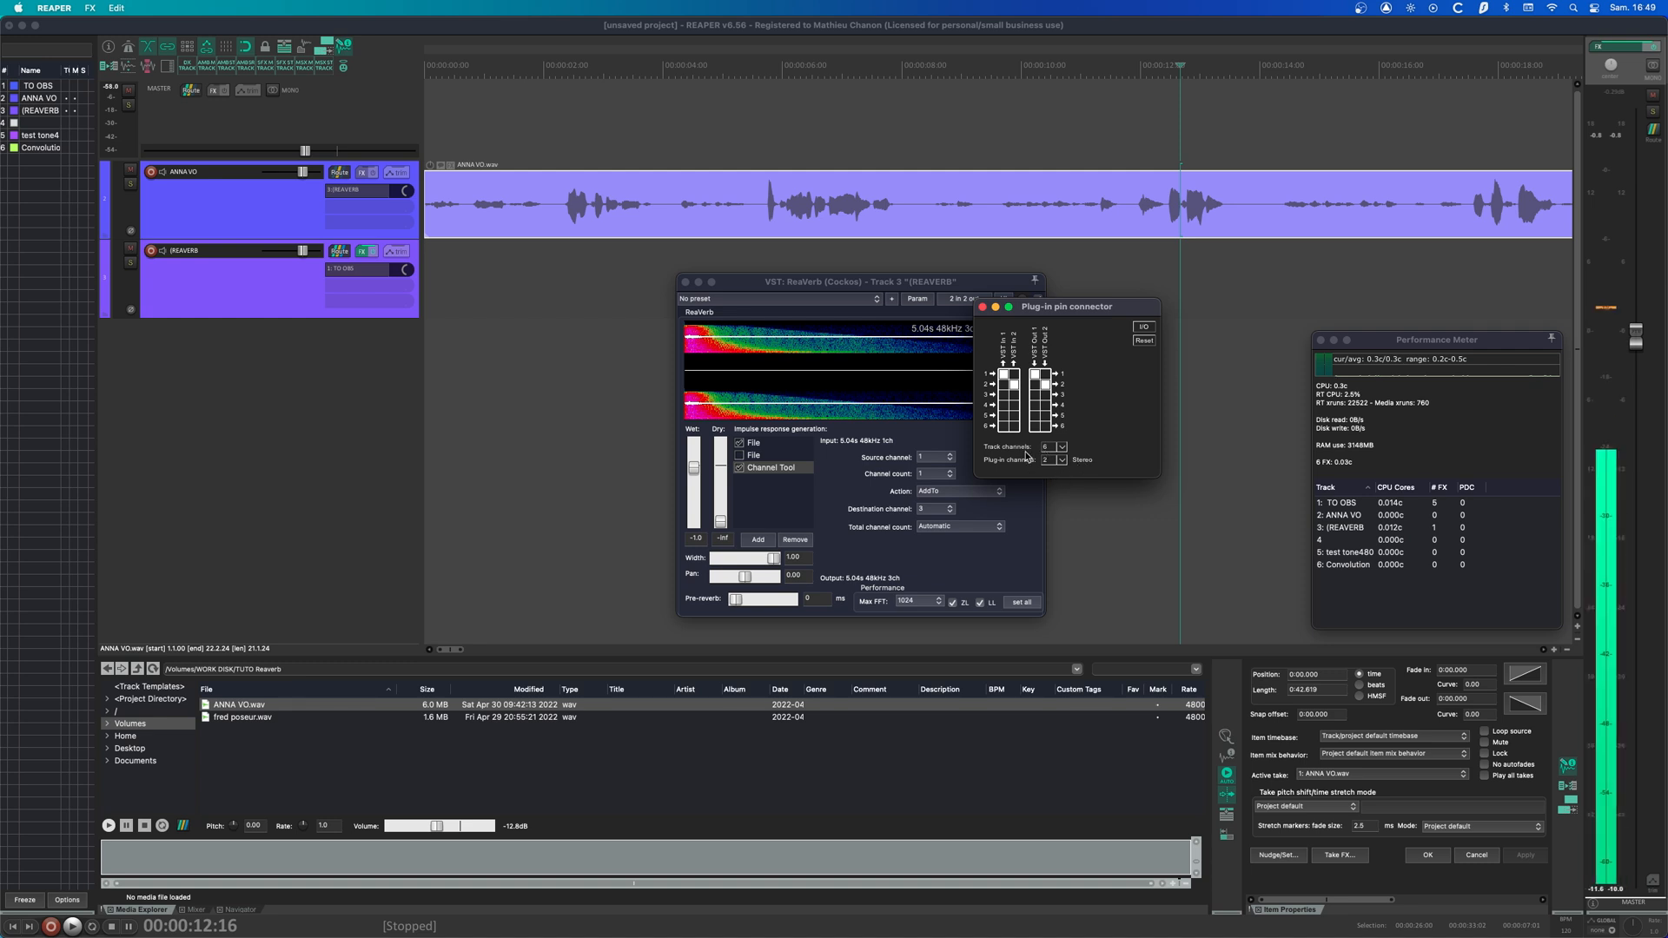
click(982, 308)
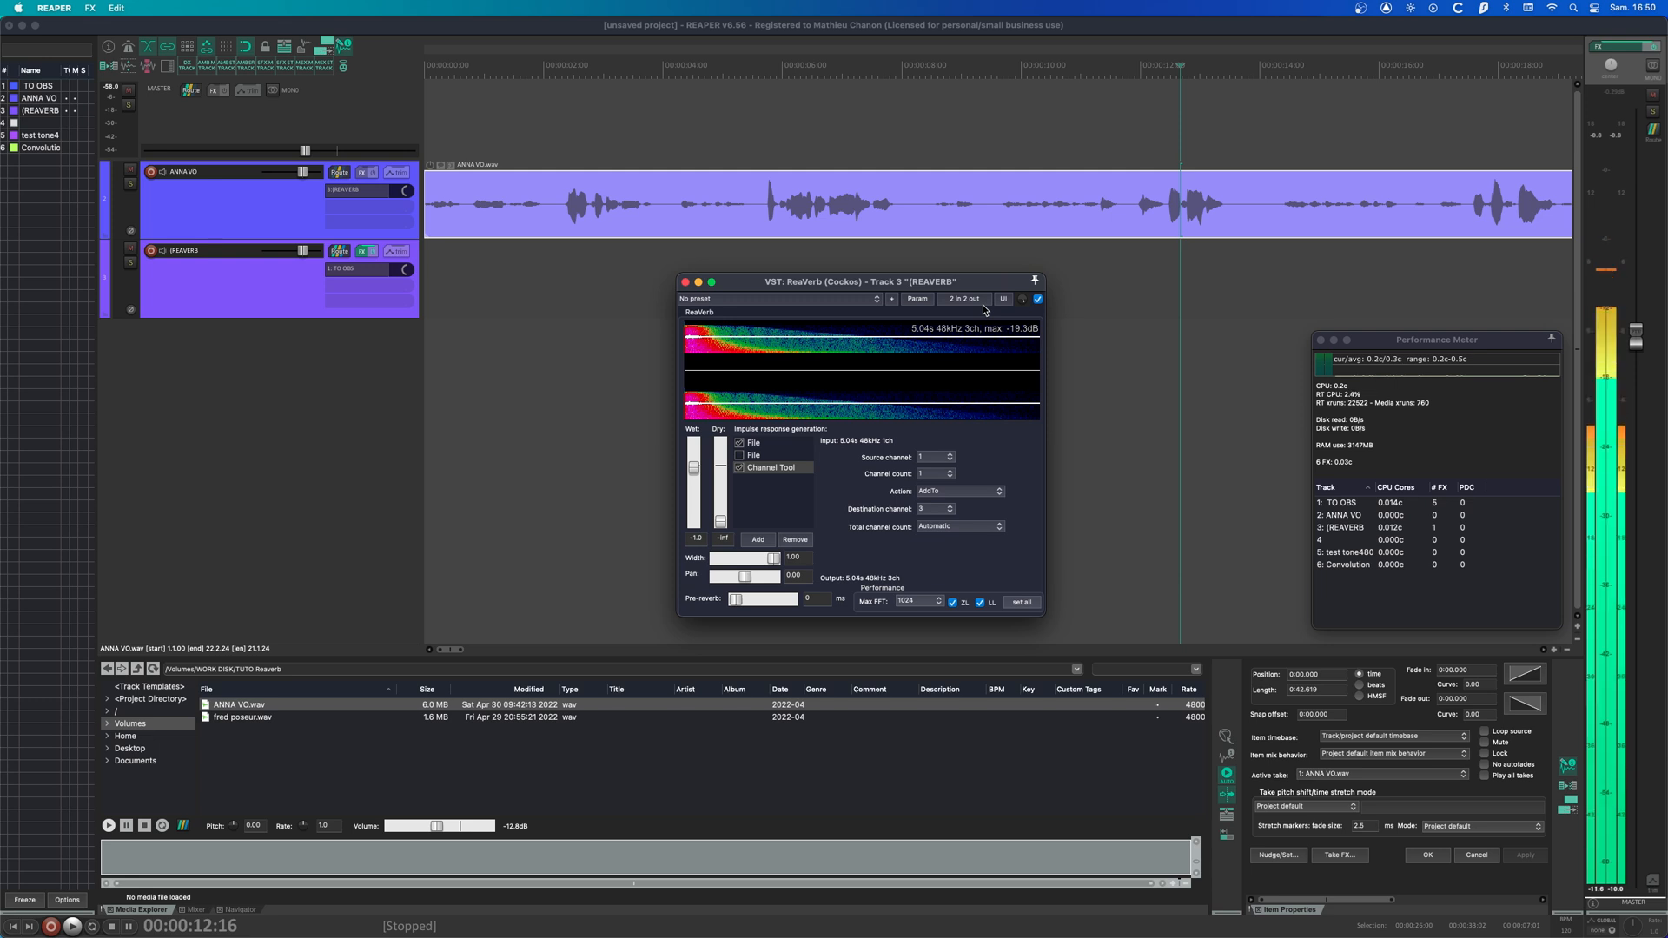
click(982, 301)
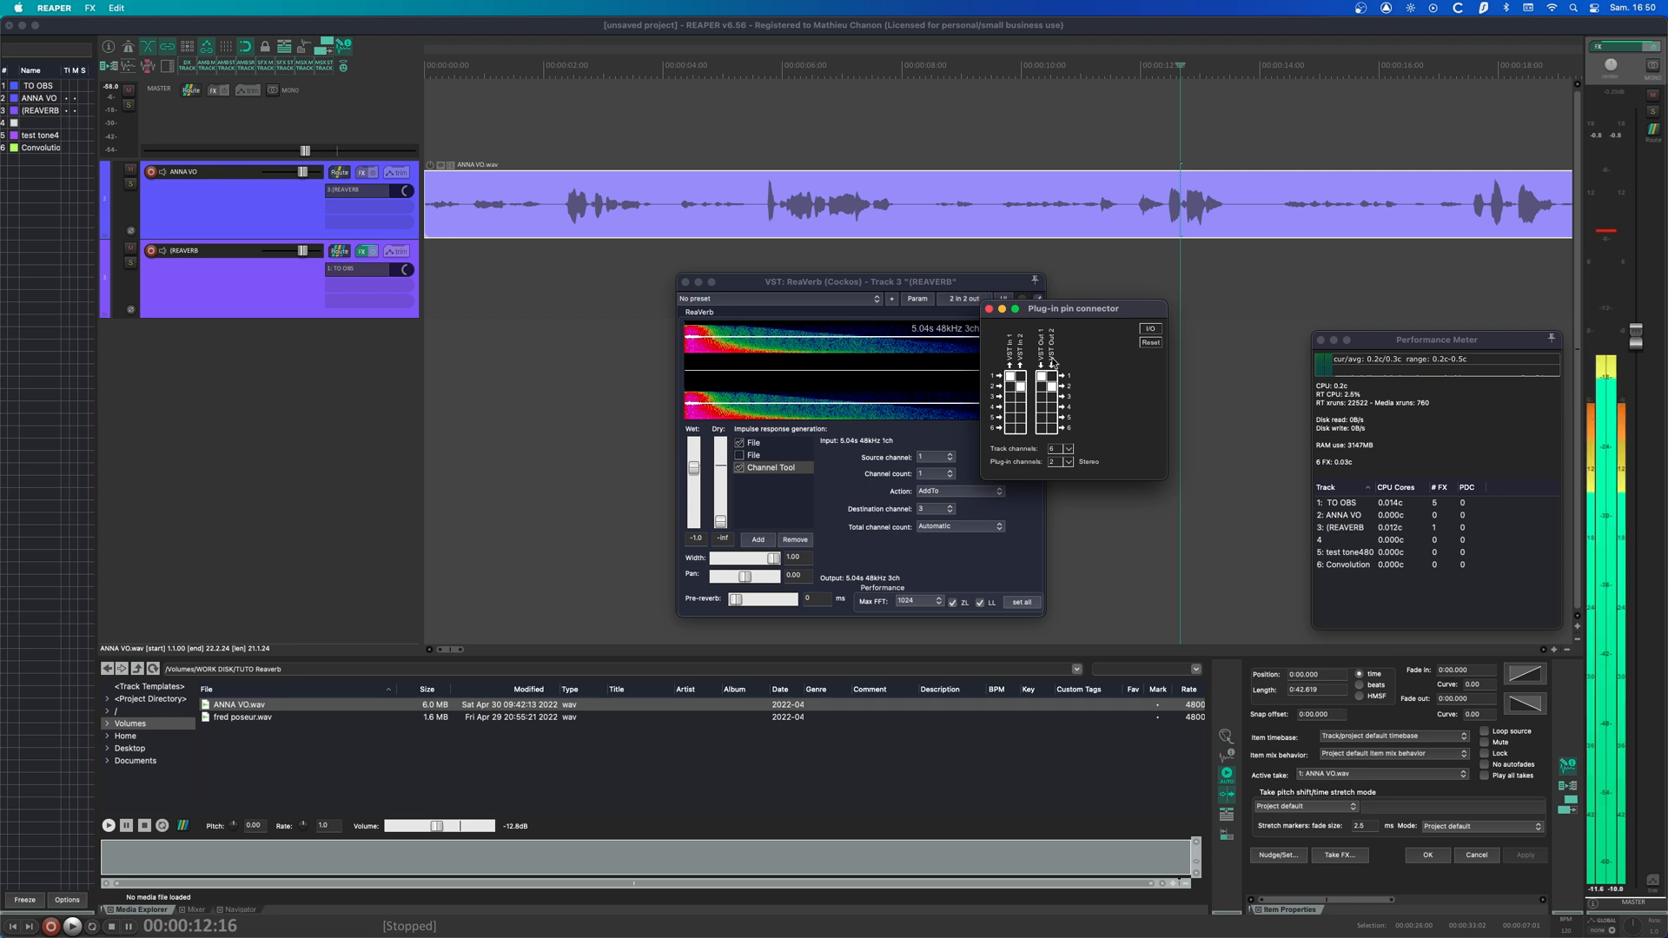
click(1066, 462)
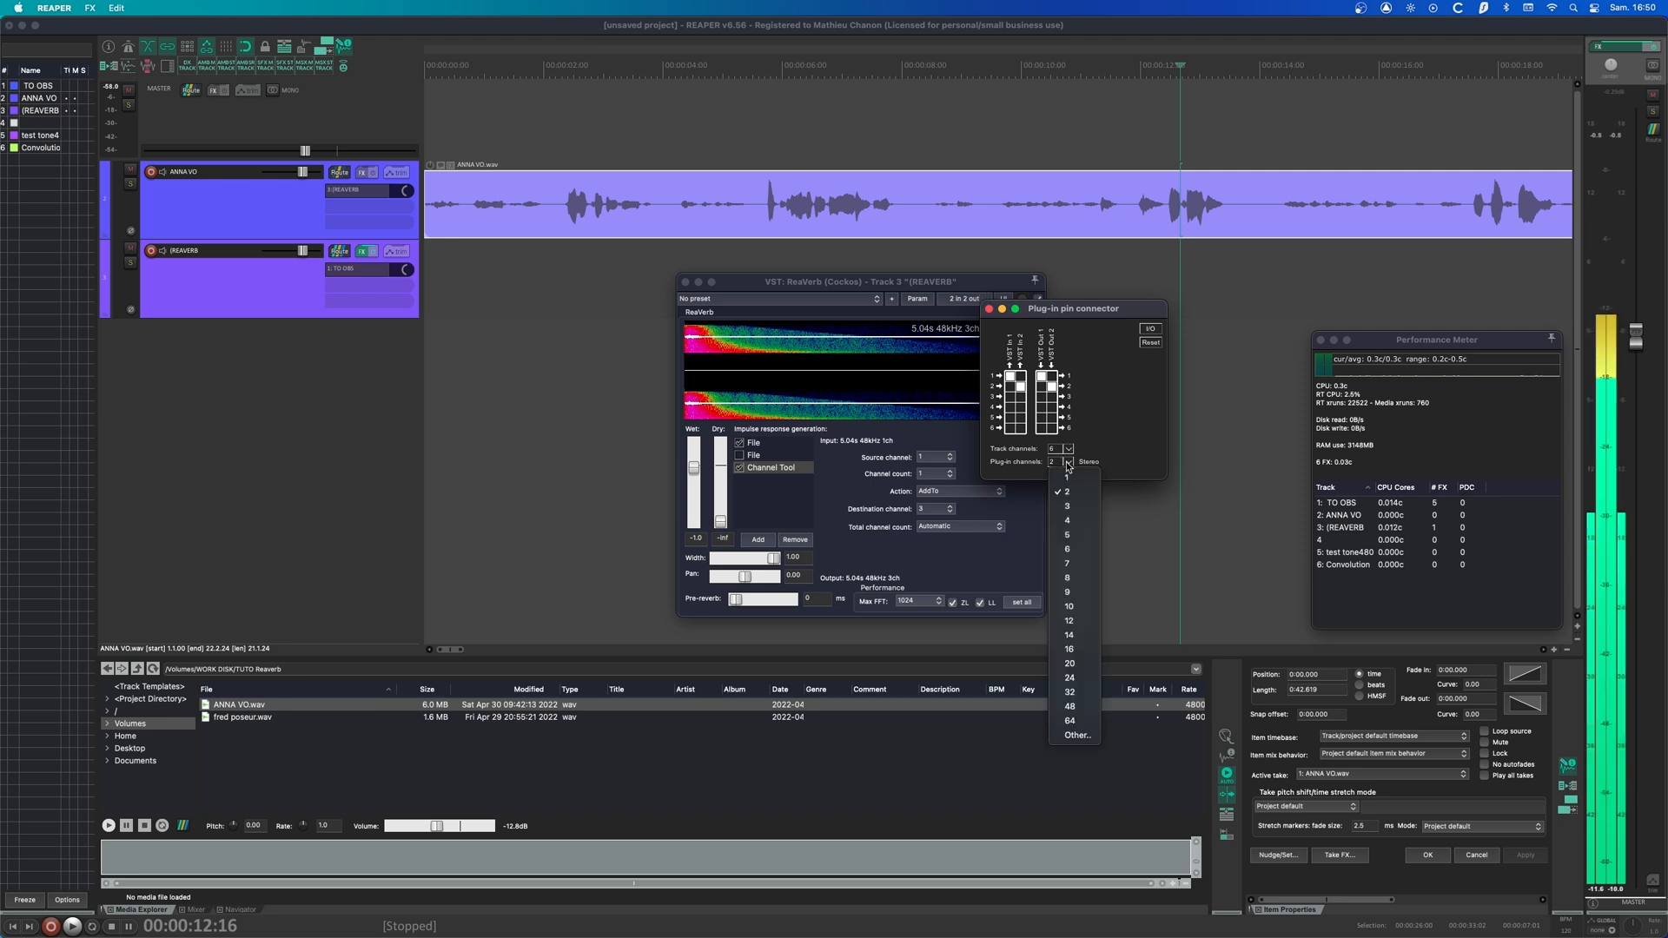
click(1072, 519)
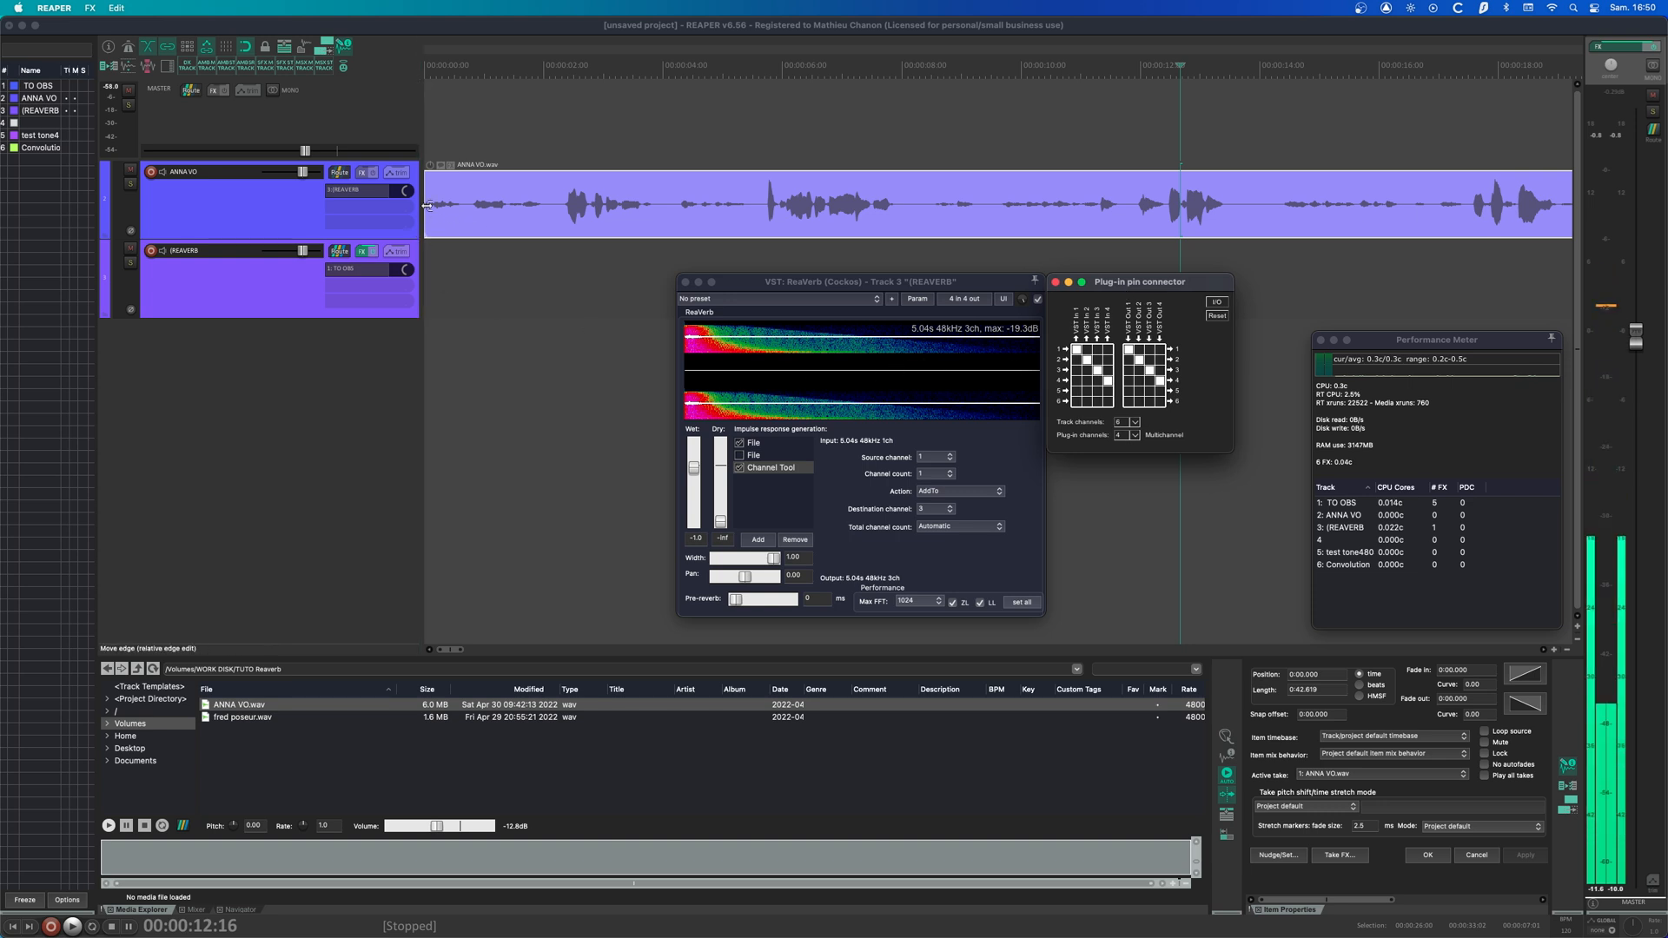
- Feed track channel 1 into all four ReaVerb inputs in the pin connector, clearing the other input pins
drag(519, 163, 496, 229)
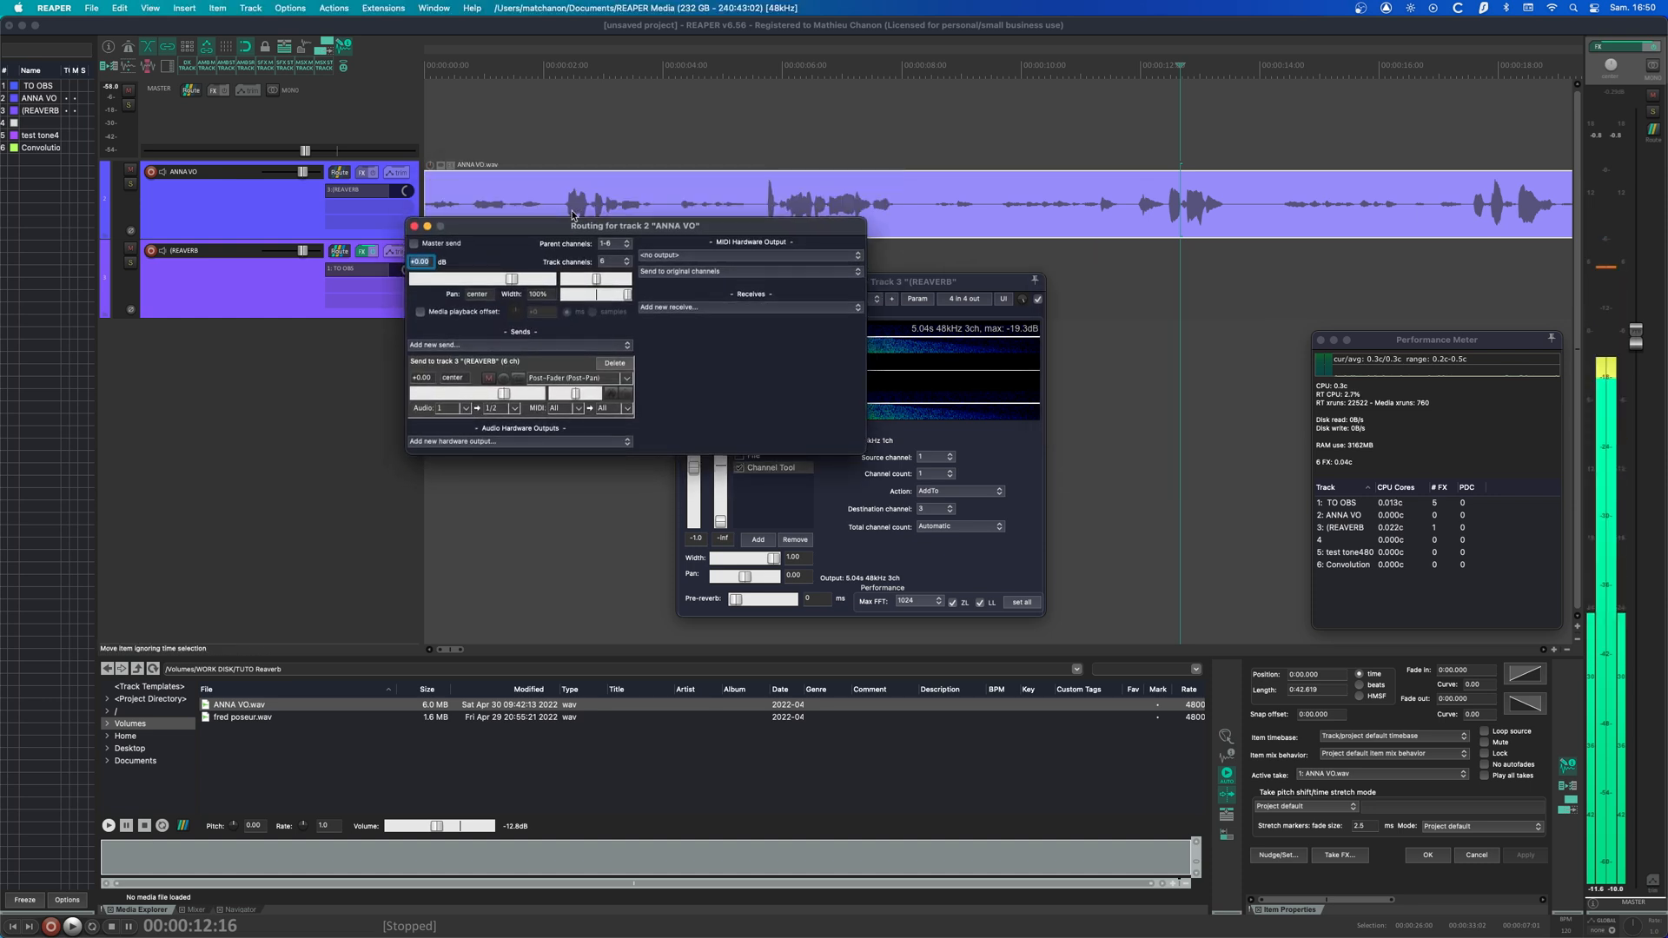
drag(510, 231, 527, 200)
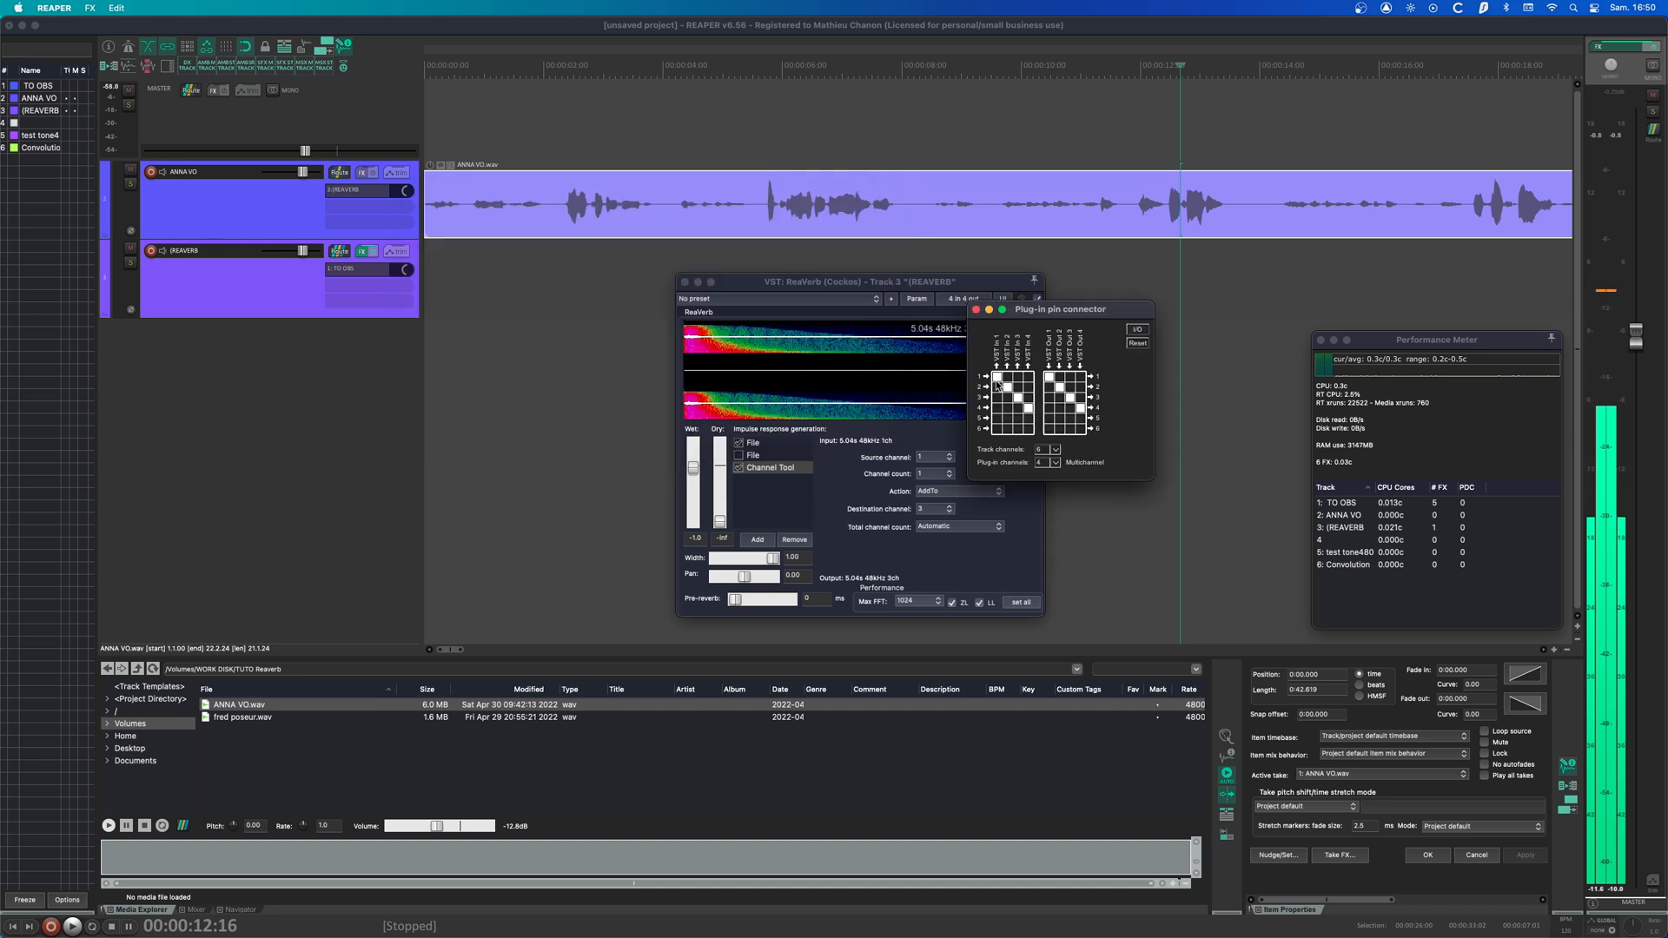
click(1006, 378)
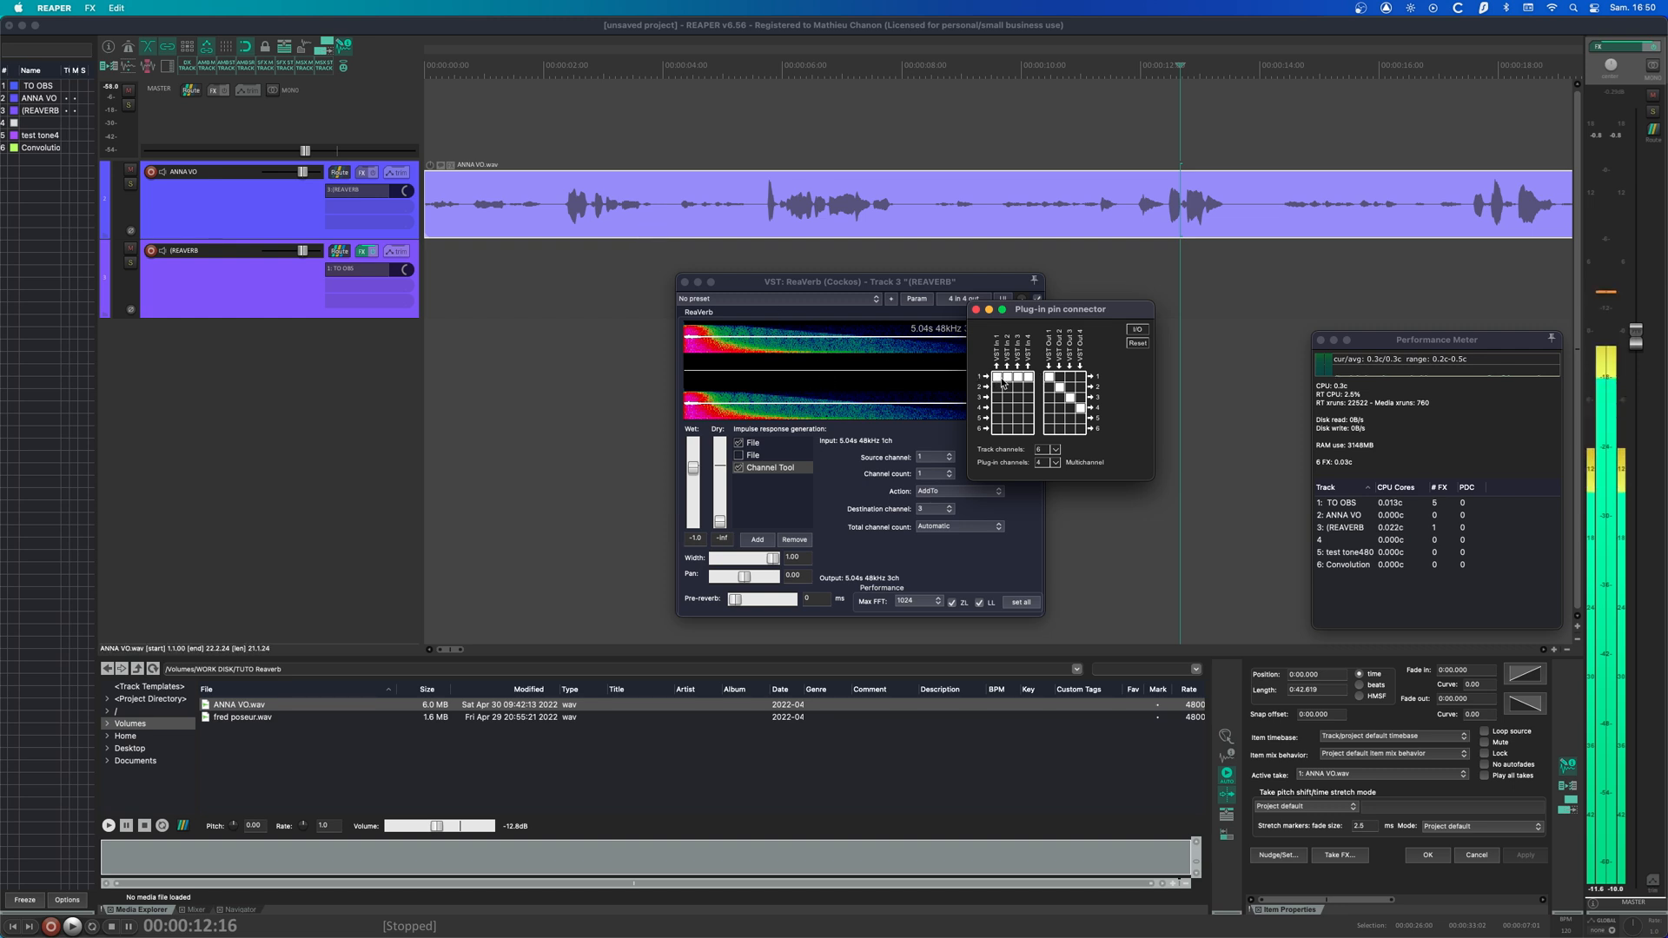
click(924, 376)
- Turn off Mix to mono on the BIG ROOM 1.wav File module
click(770, 444)
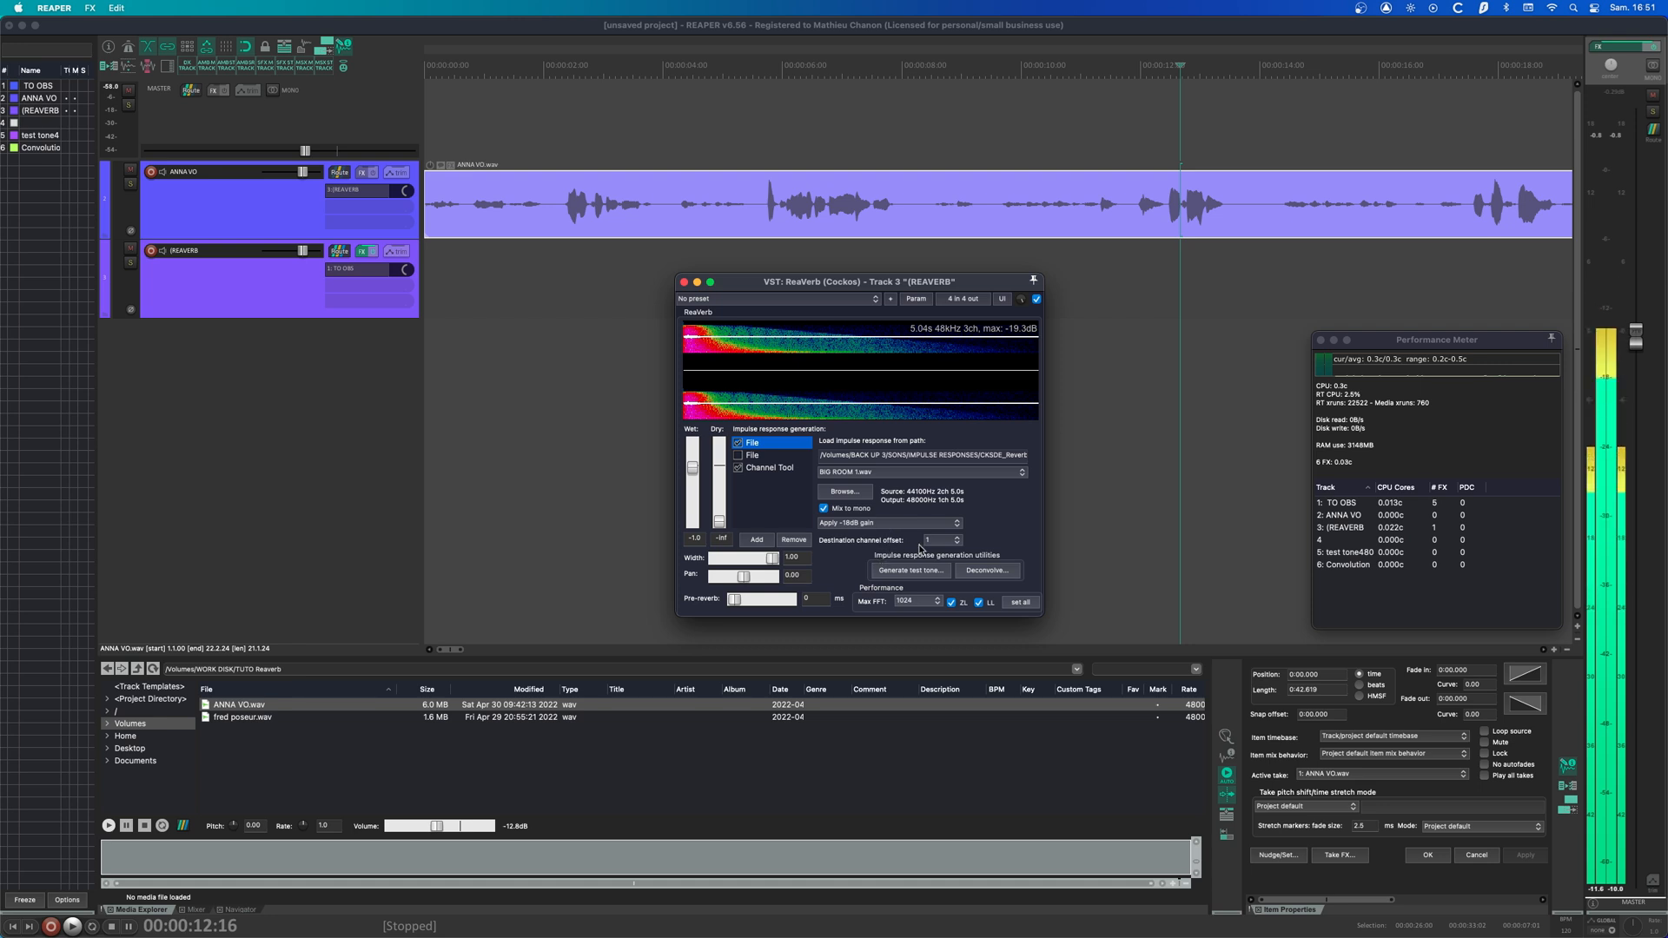
click(823, 508)
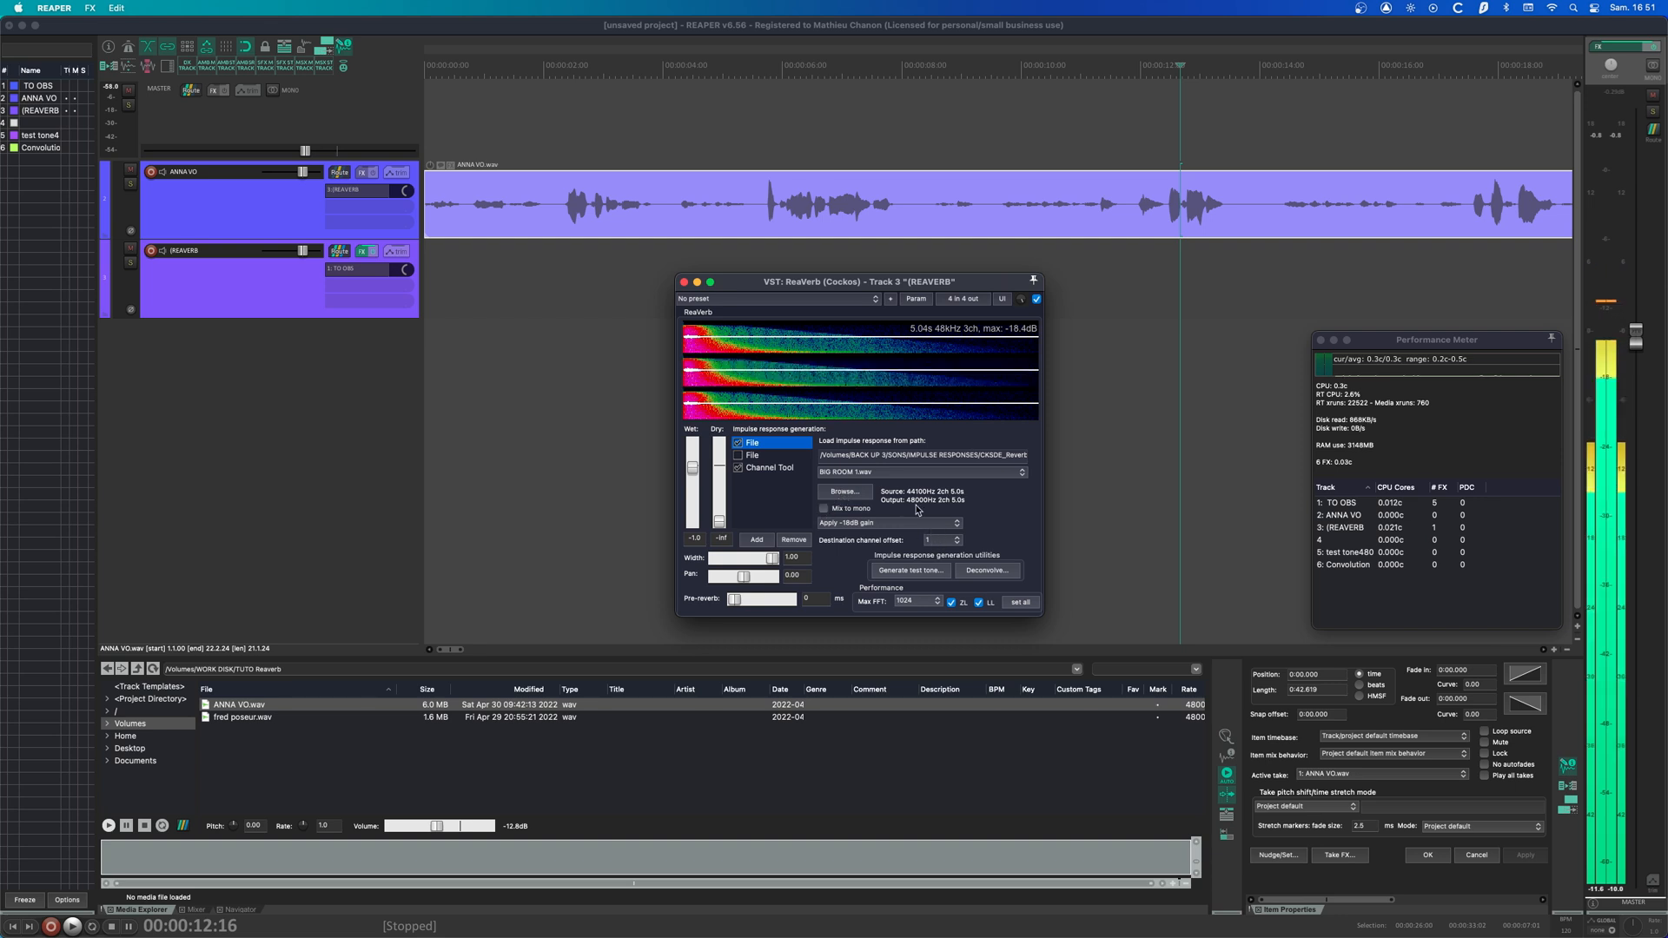
- Enable the my living room IR 48000 2.wav File module with destination channel offset 3, and disable the Channel Tool
click(752, 457)
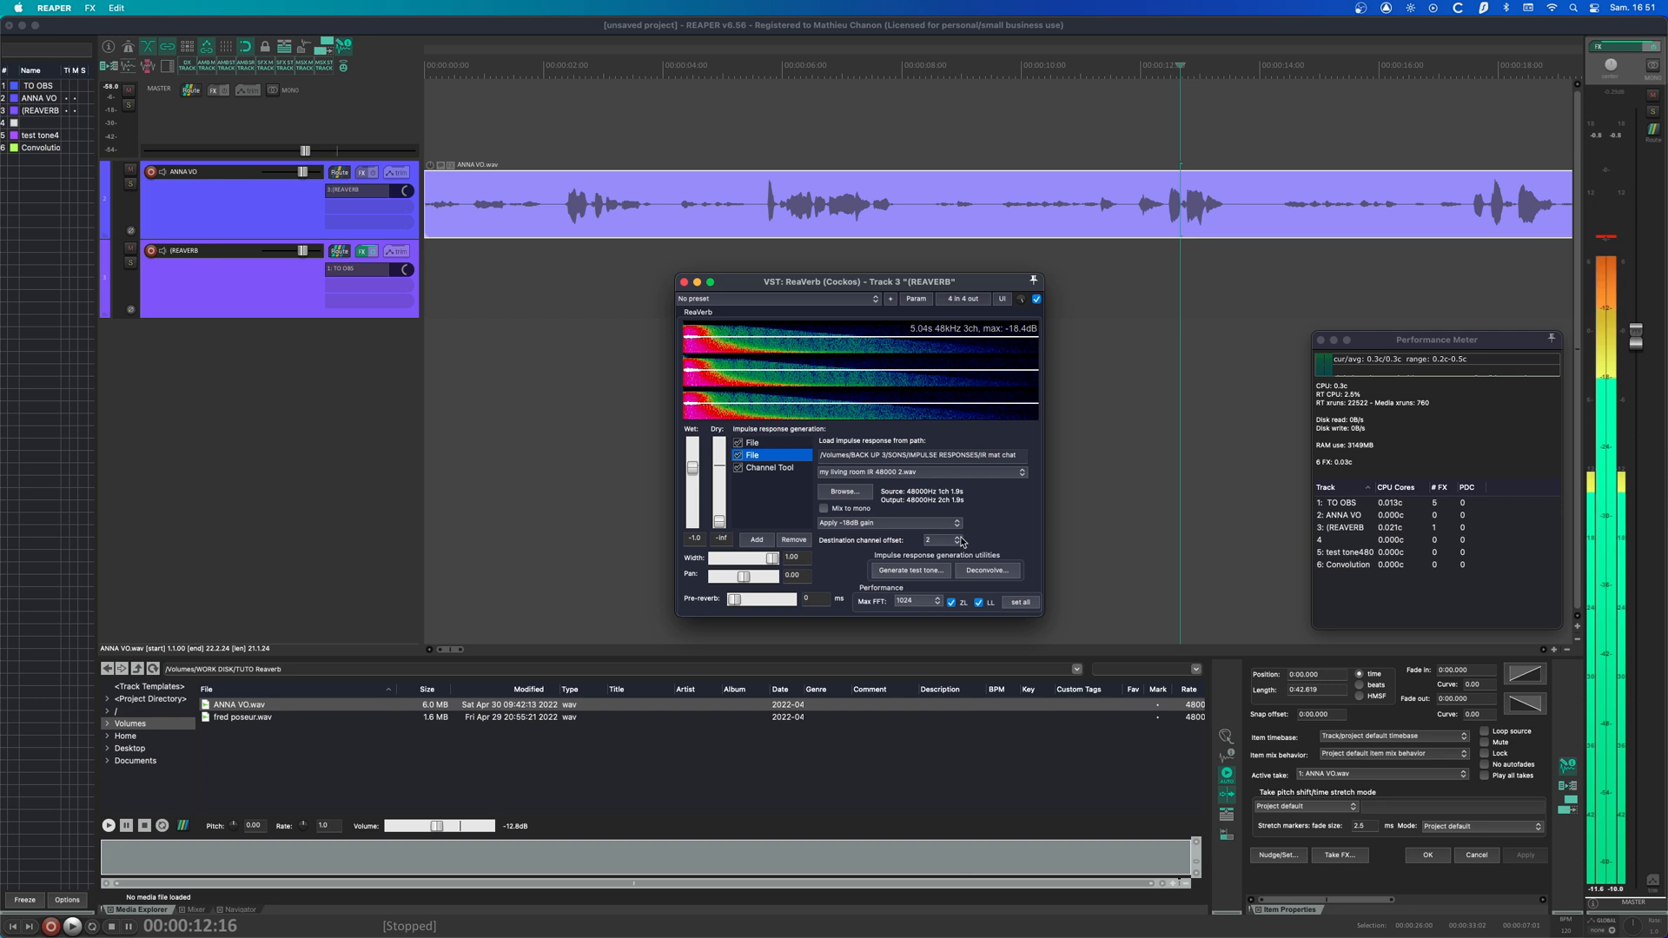
click(943, 540)
click(947, 555)
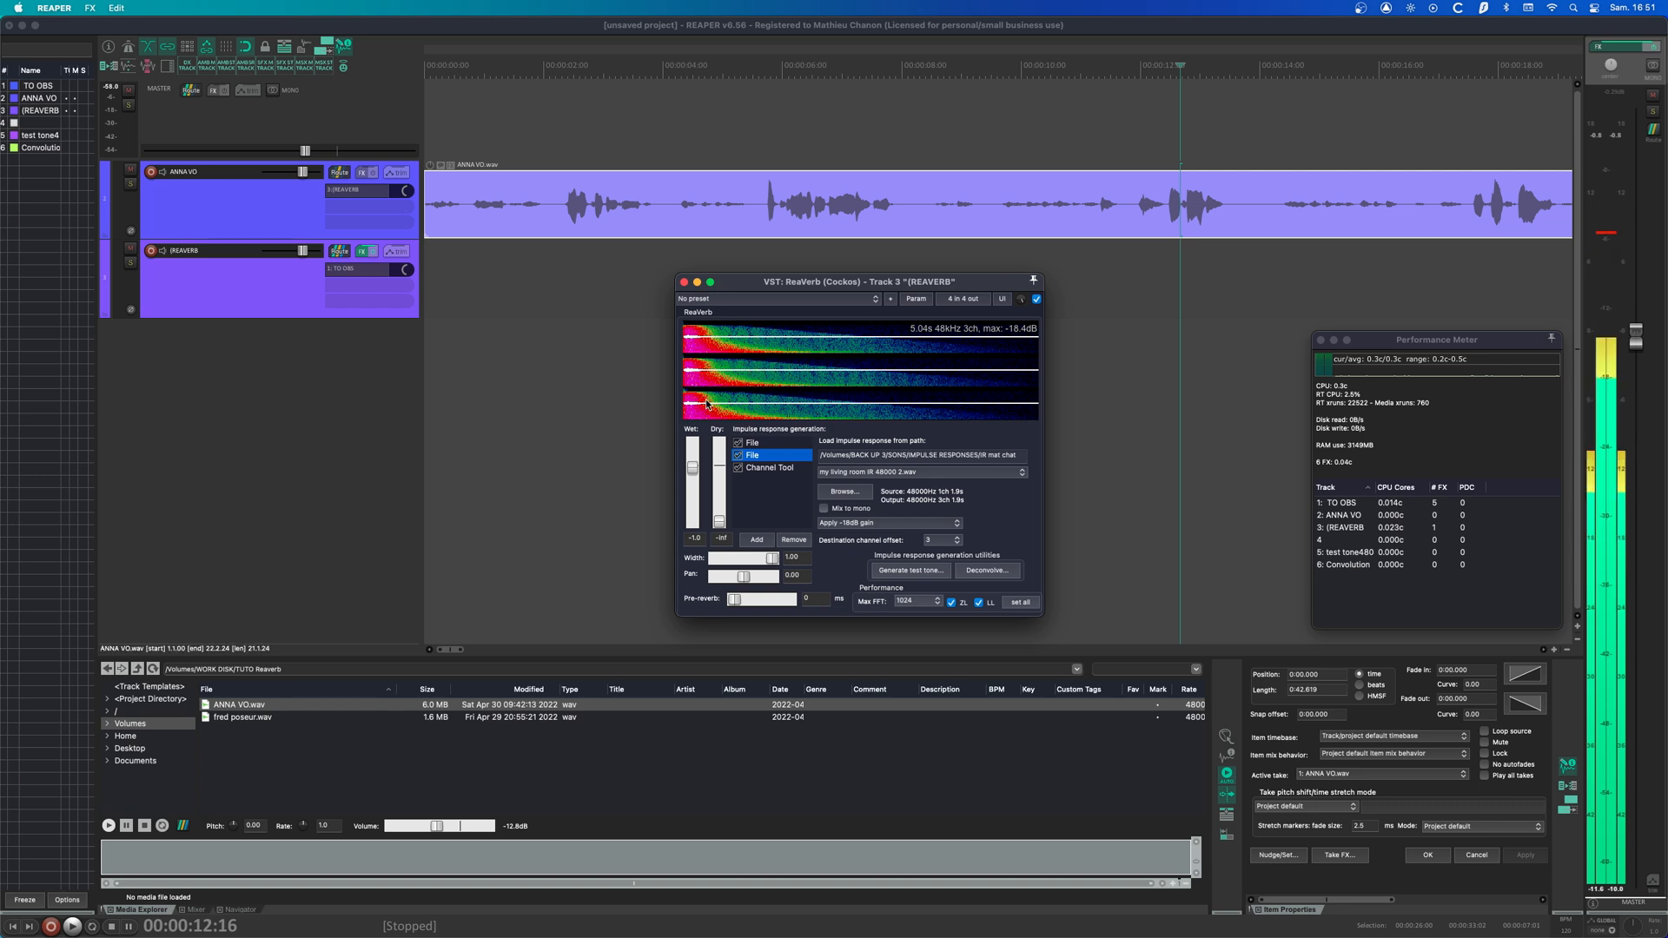
click(738, 468)
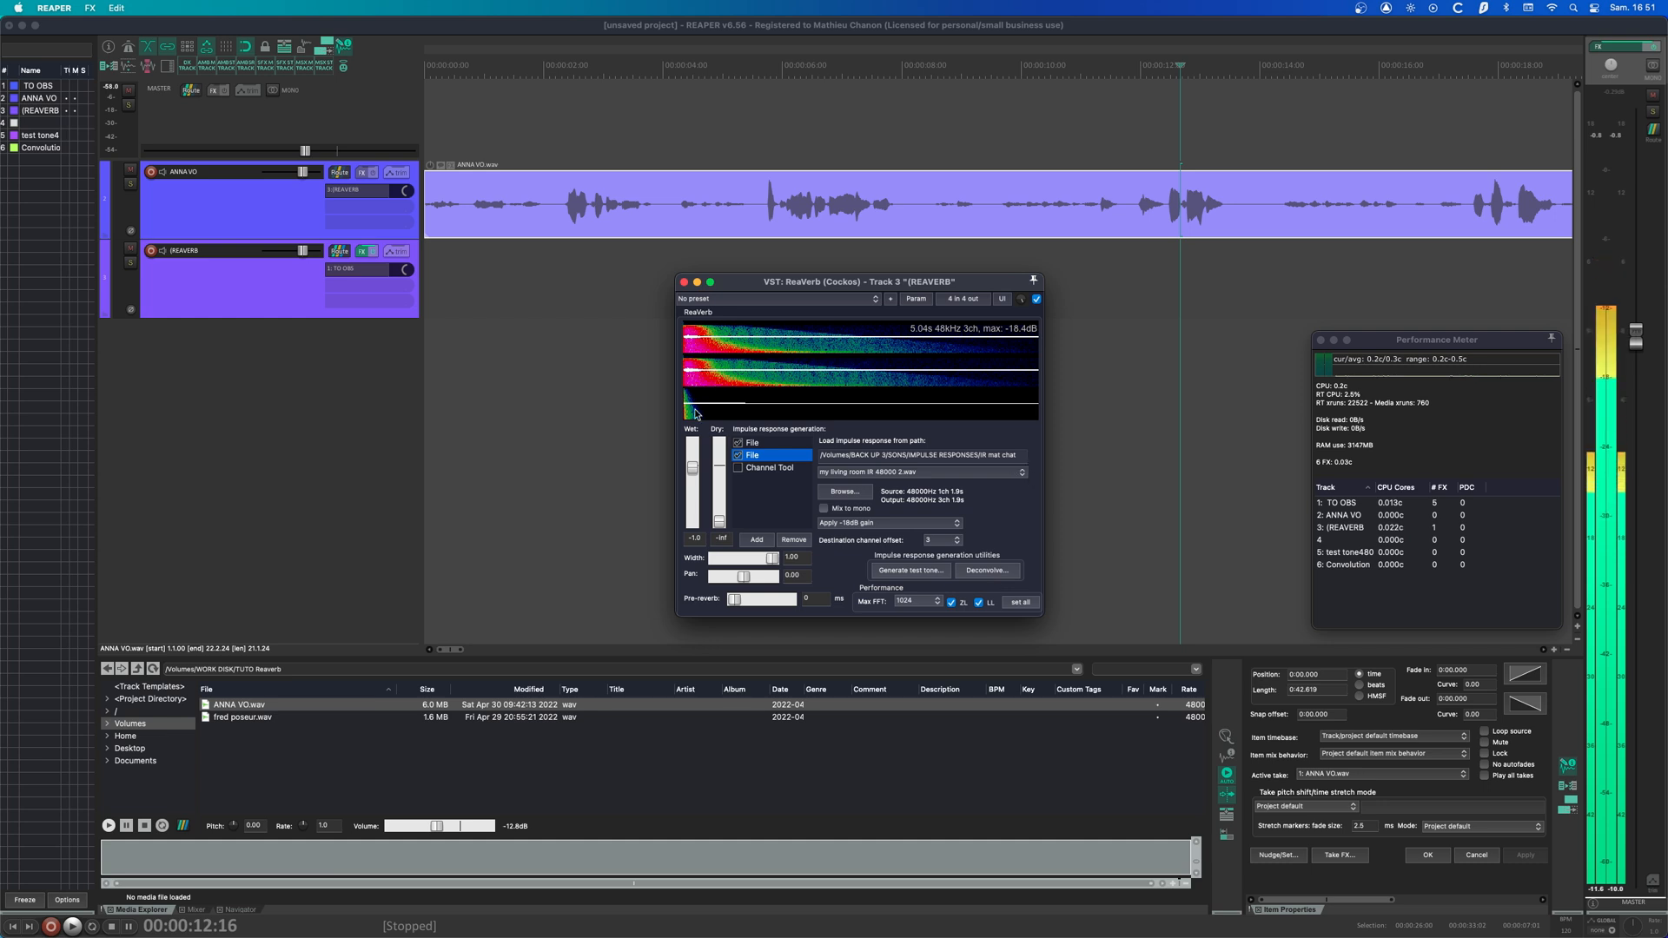
- Route ReaVerb outputs 3 and 4 to track channels 5 and 6, clearing their pins to channels 3 and 4
click(959, 299)
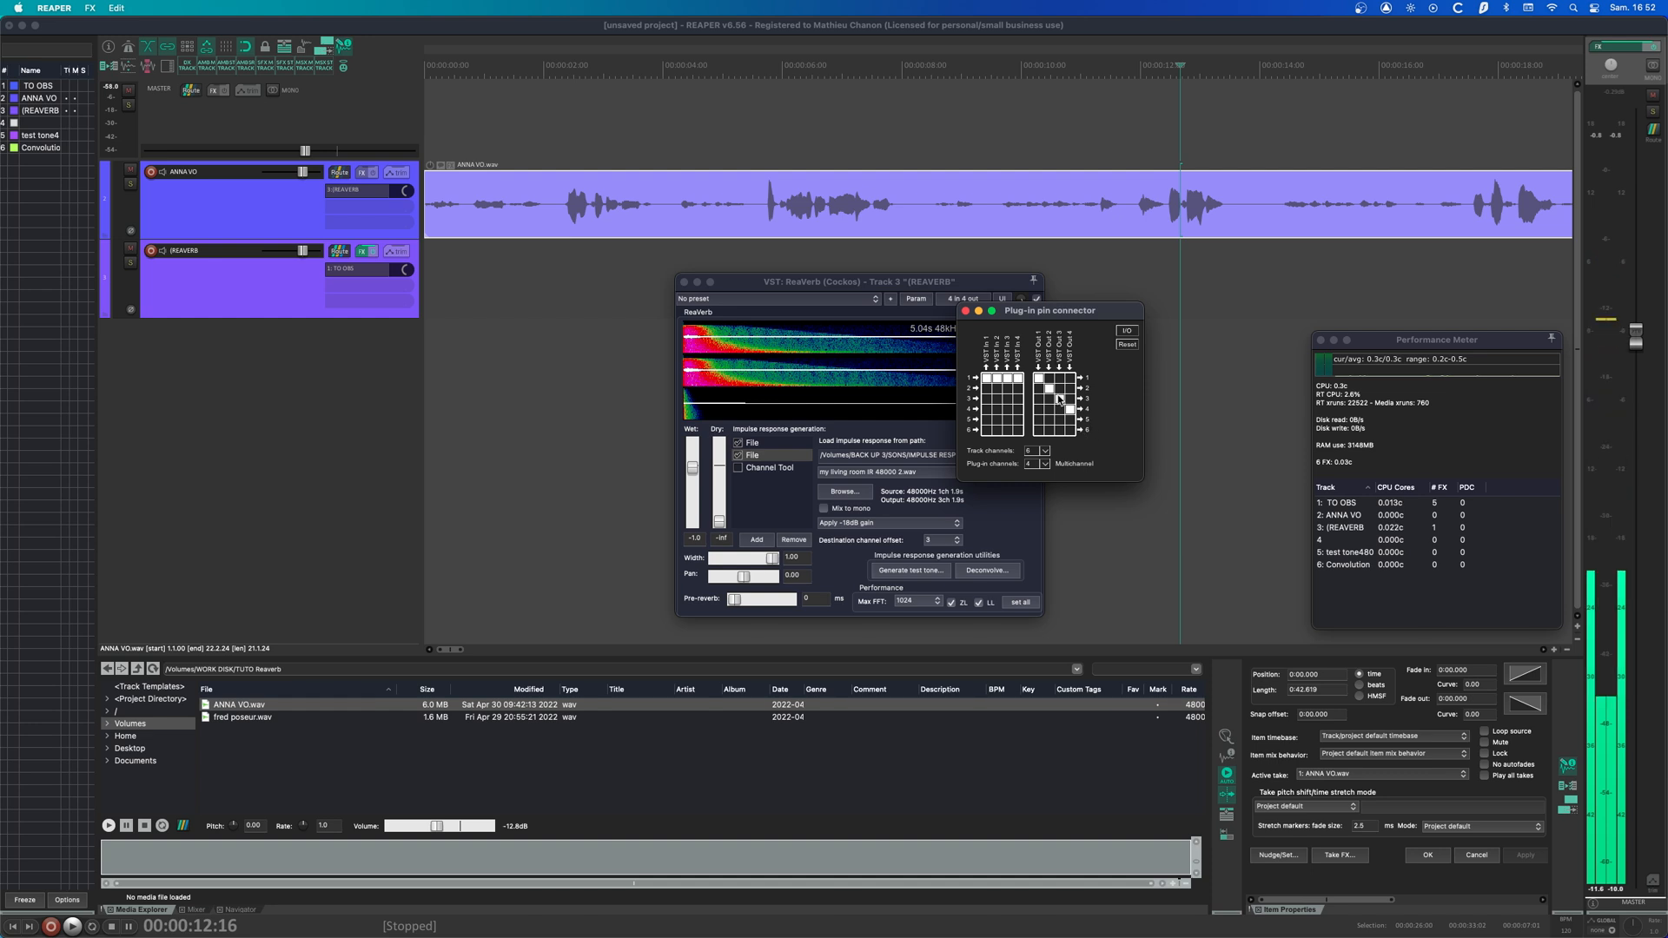
click(1058, 421)
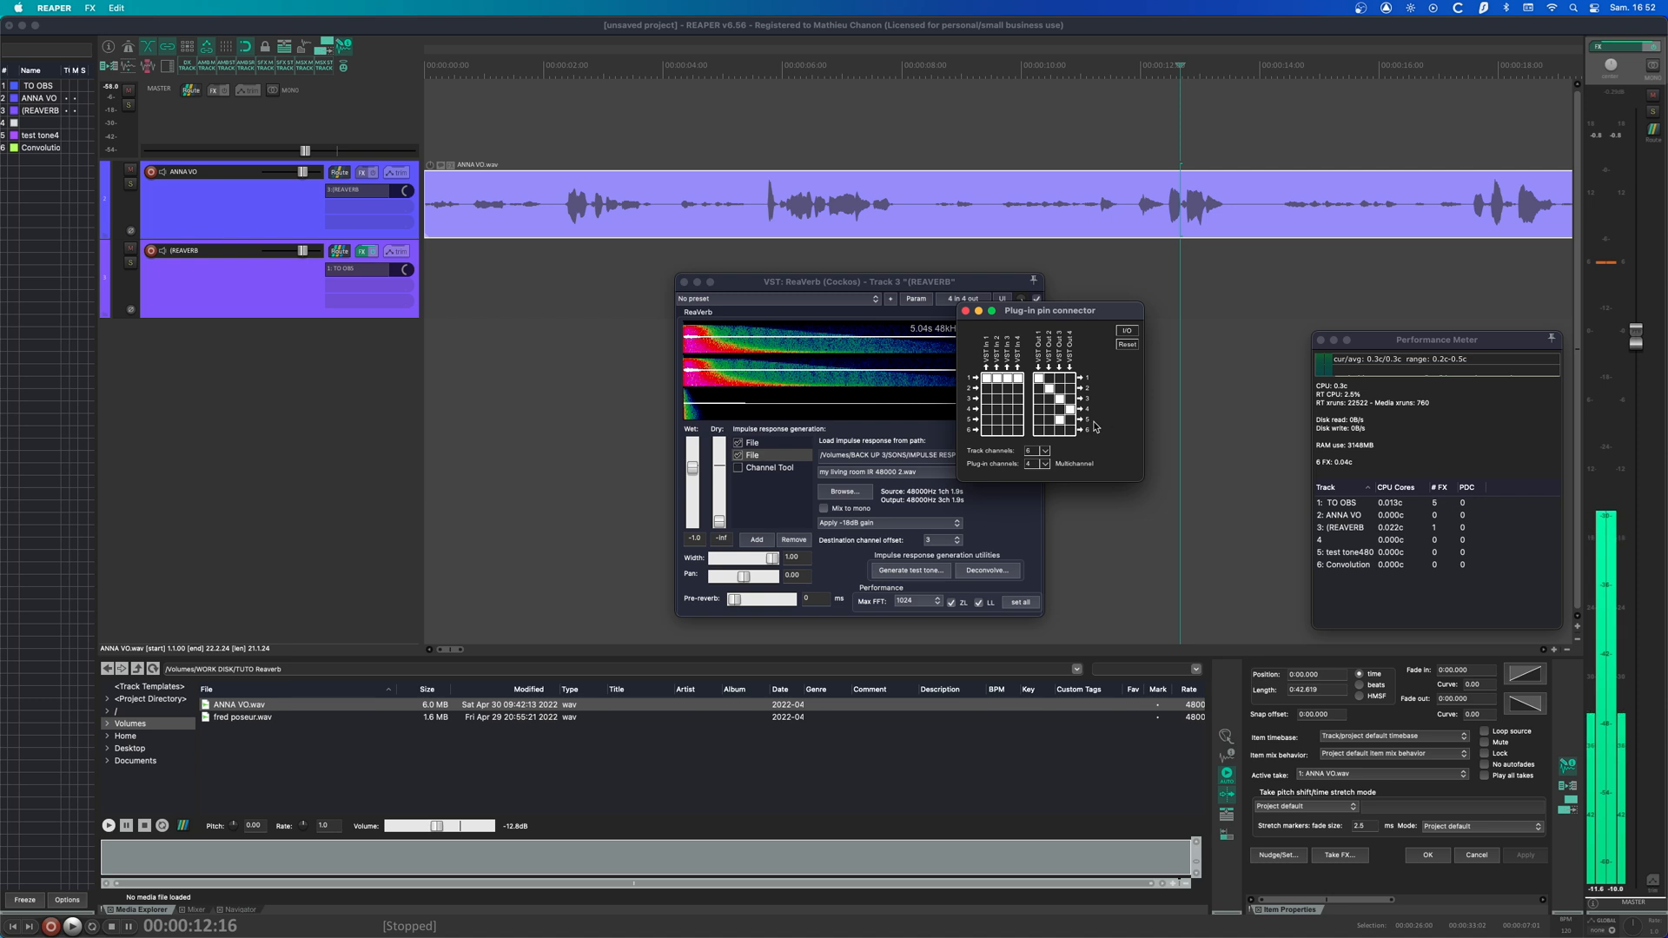
click(1069, 409)
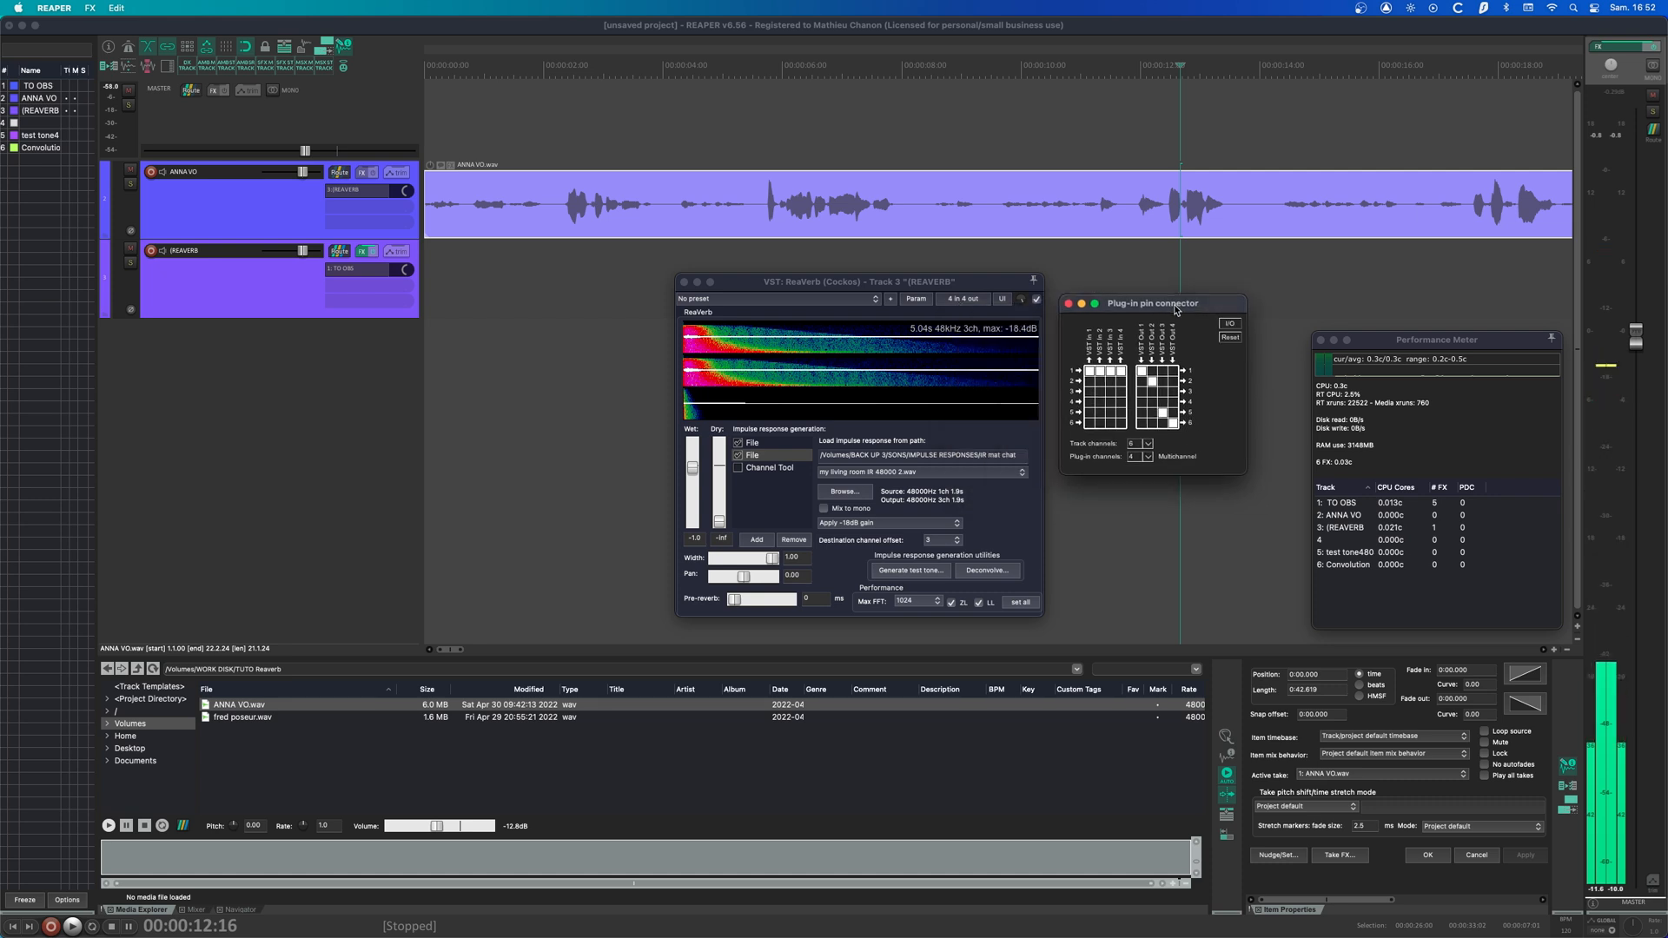
- Add ReaSurroundPan after ReaVerb on the REAVERB track and set its input channels to 6
right_click(362, 251)
mouse_move(408, 289)
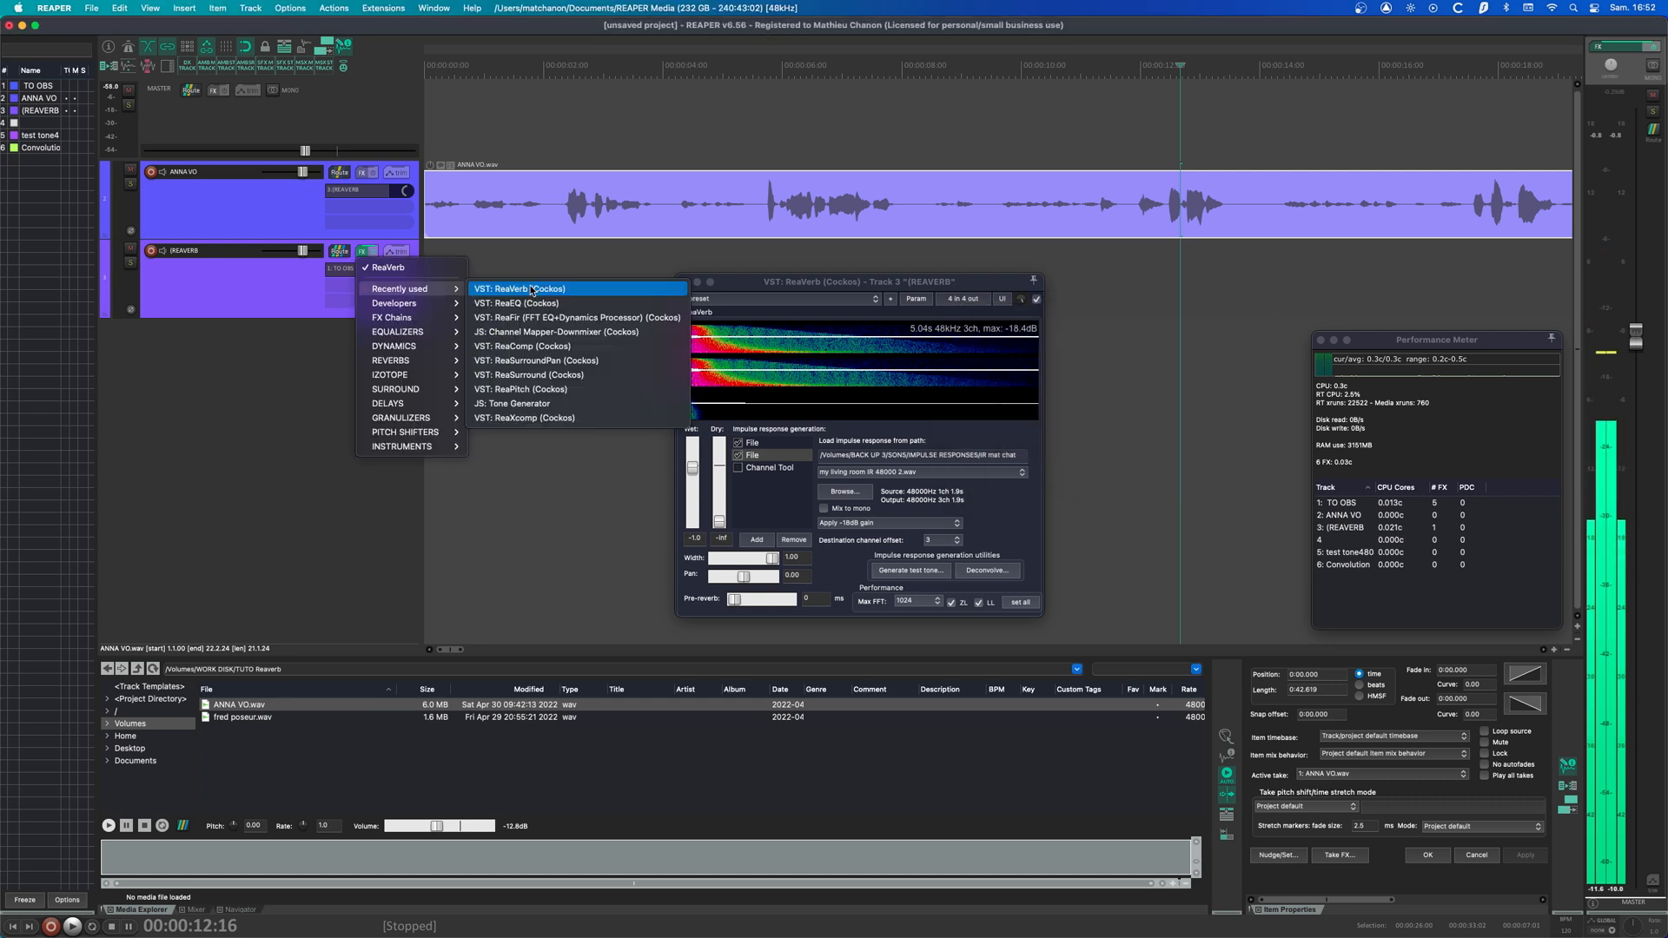
click(535, 360)
drag(441, 501, 505, 419)
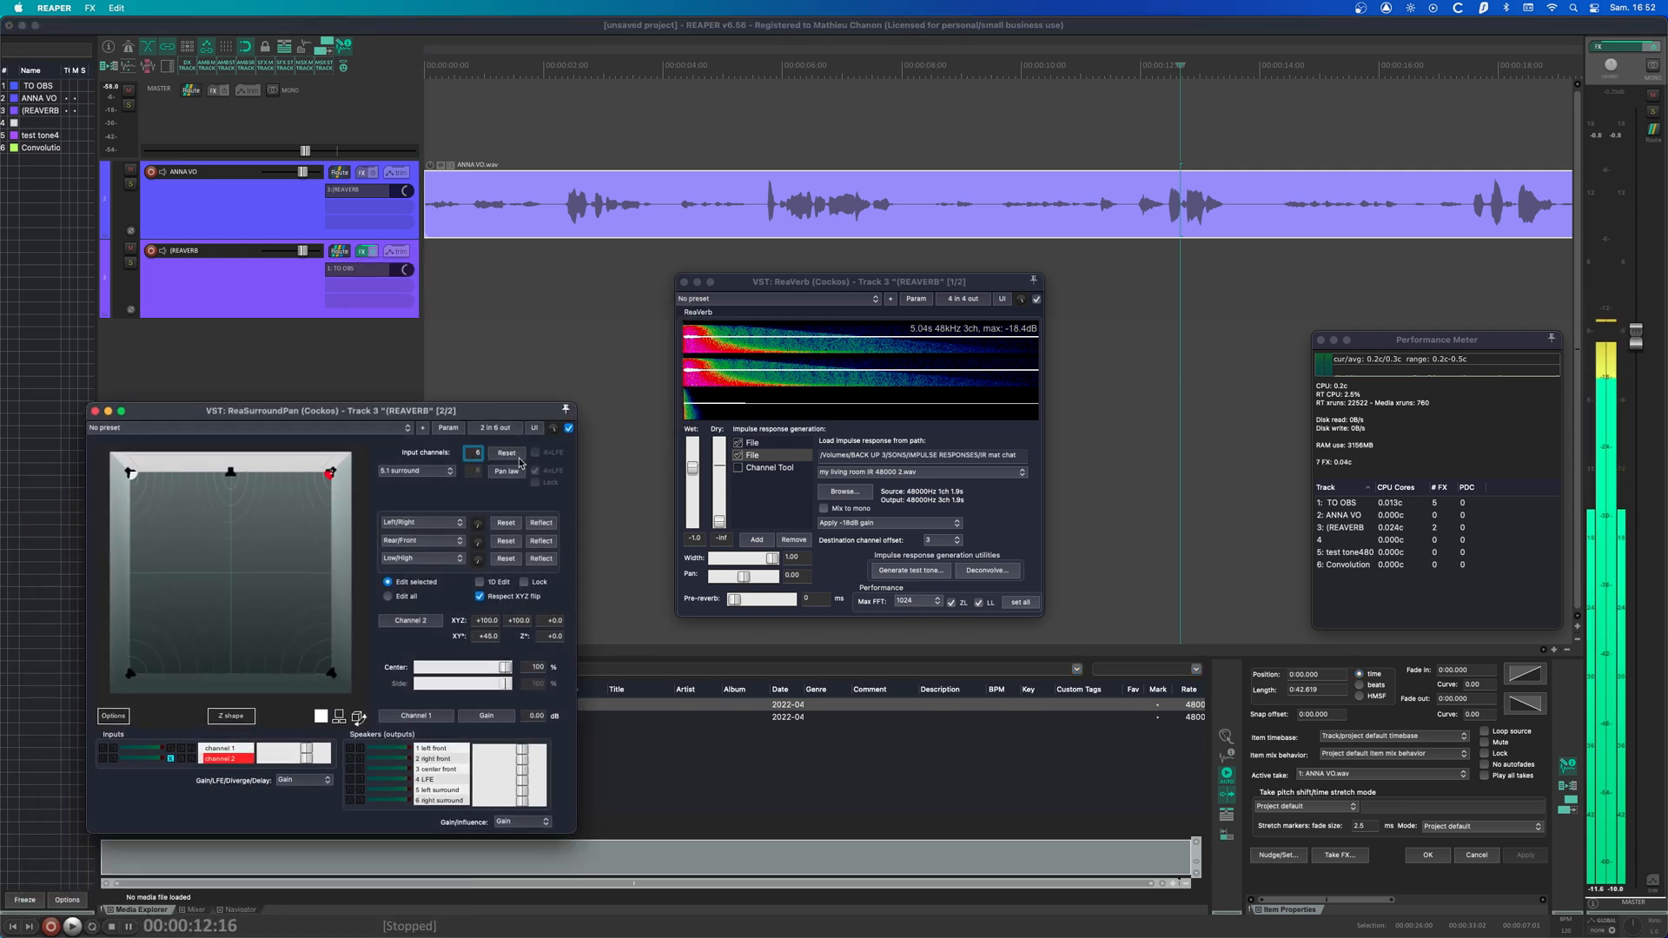
text(6)
key(Return)
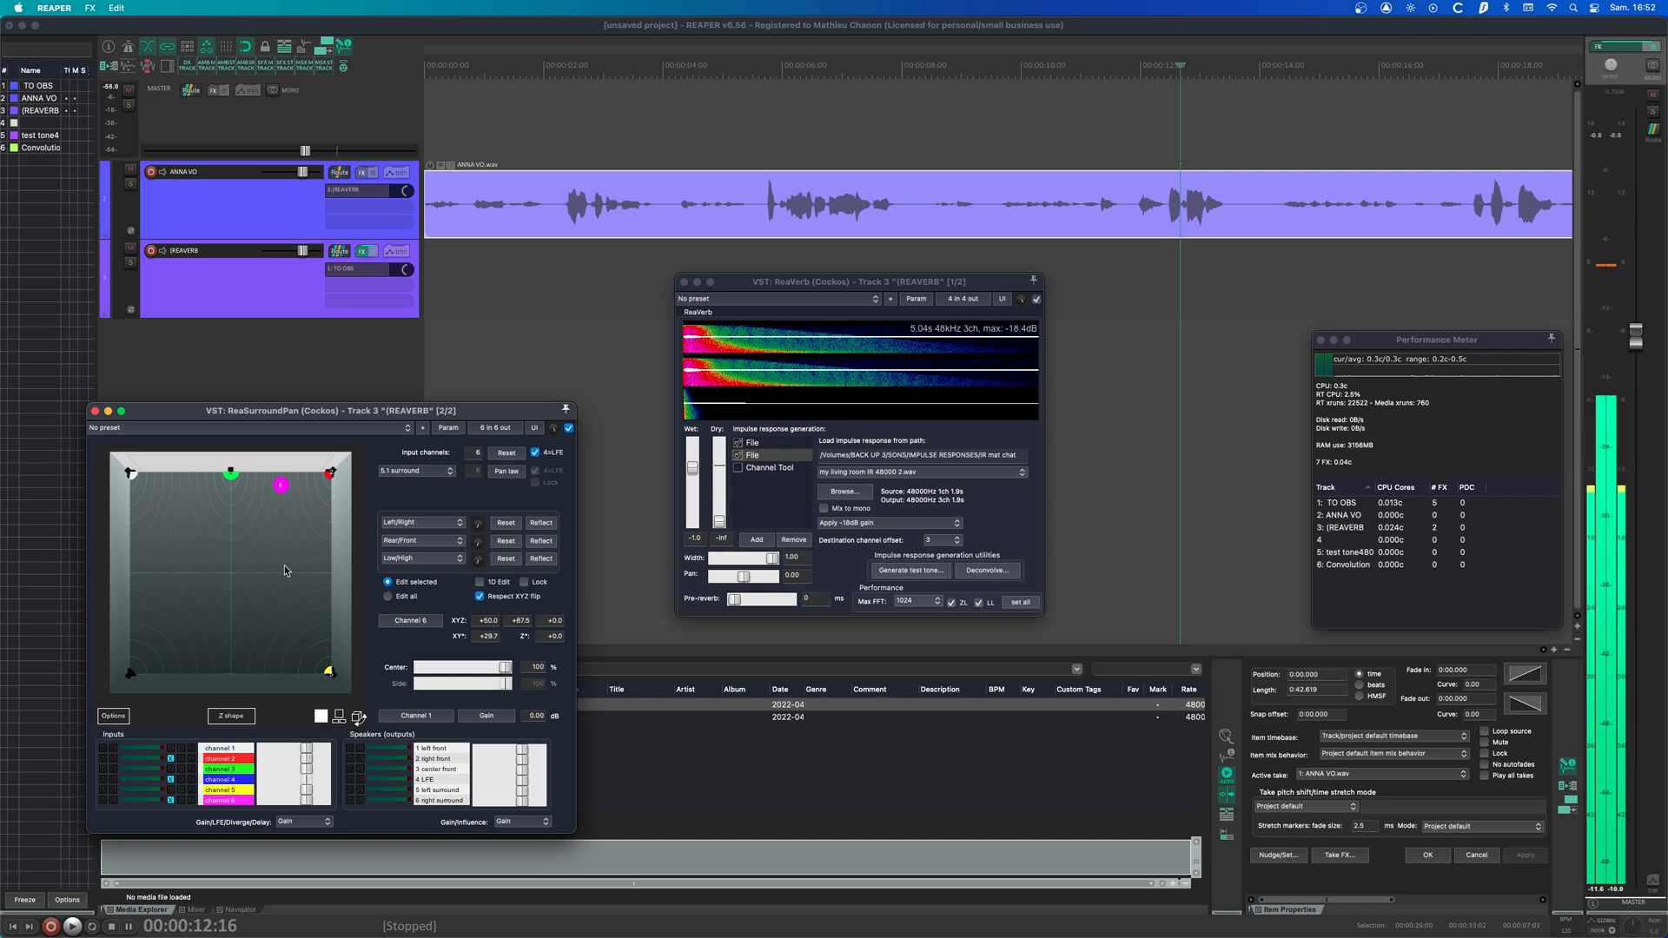
- Position channel 5 at the left surround speaker, channel 6 at the right surround, and channel 3 just behind the centre front speaker
drag(285, 493, 298, 566)
click(329, 673)
drag(329, 672, 130, 673)
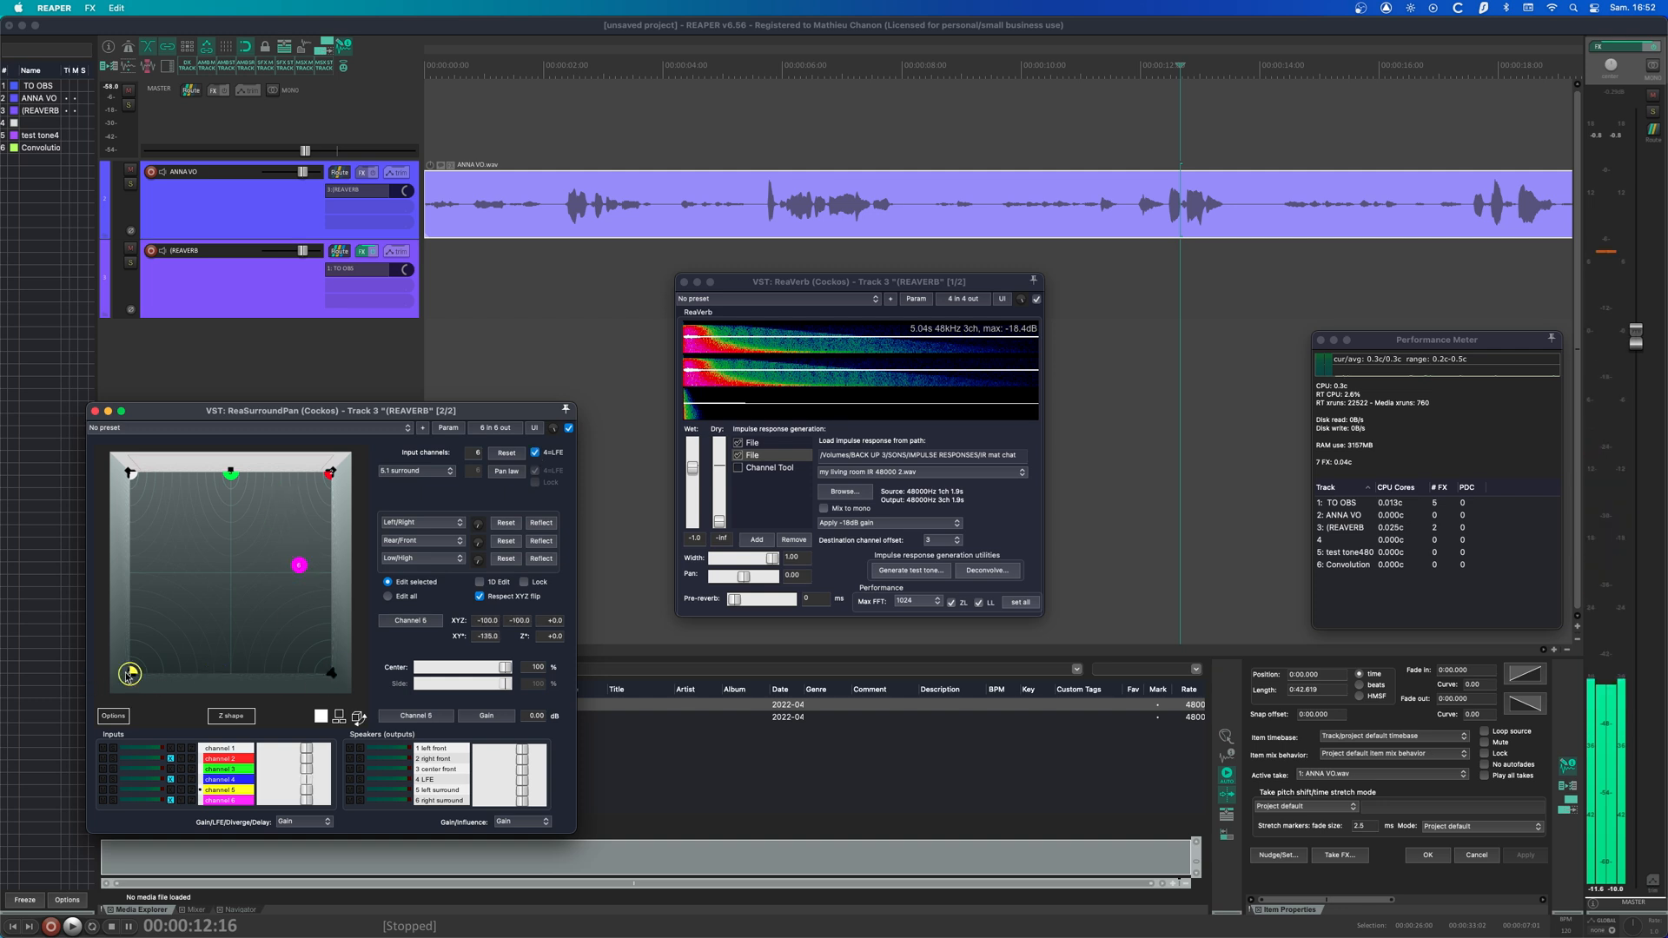
drag(293, 568, 361, 707)
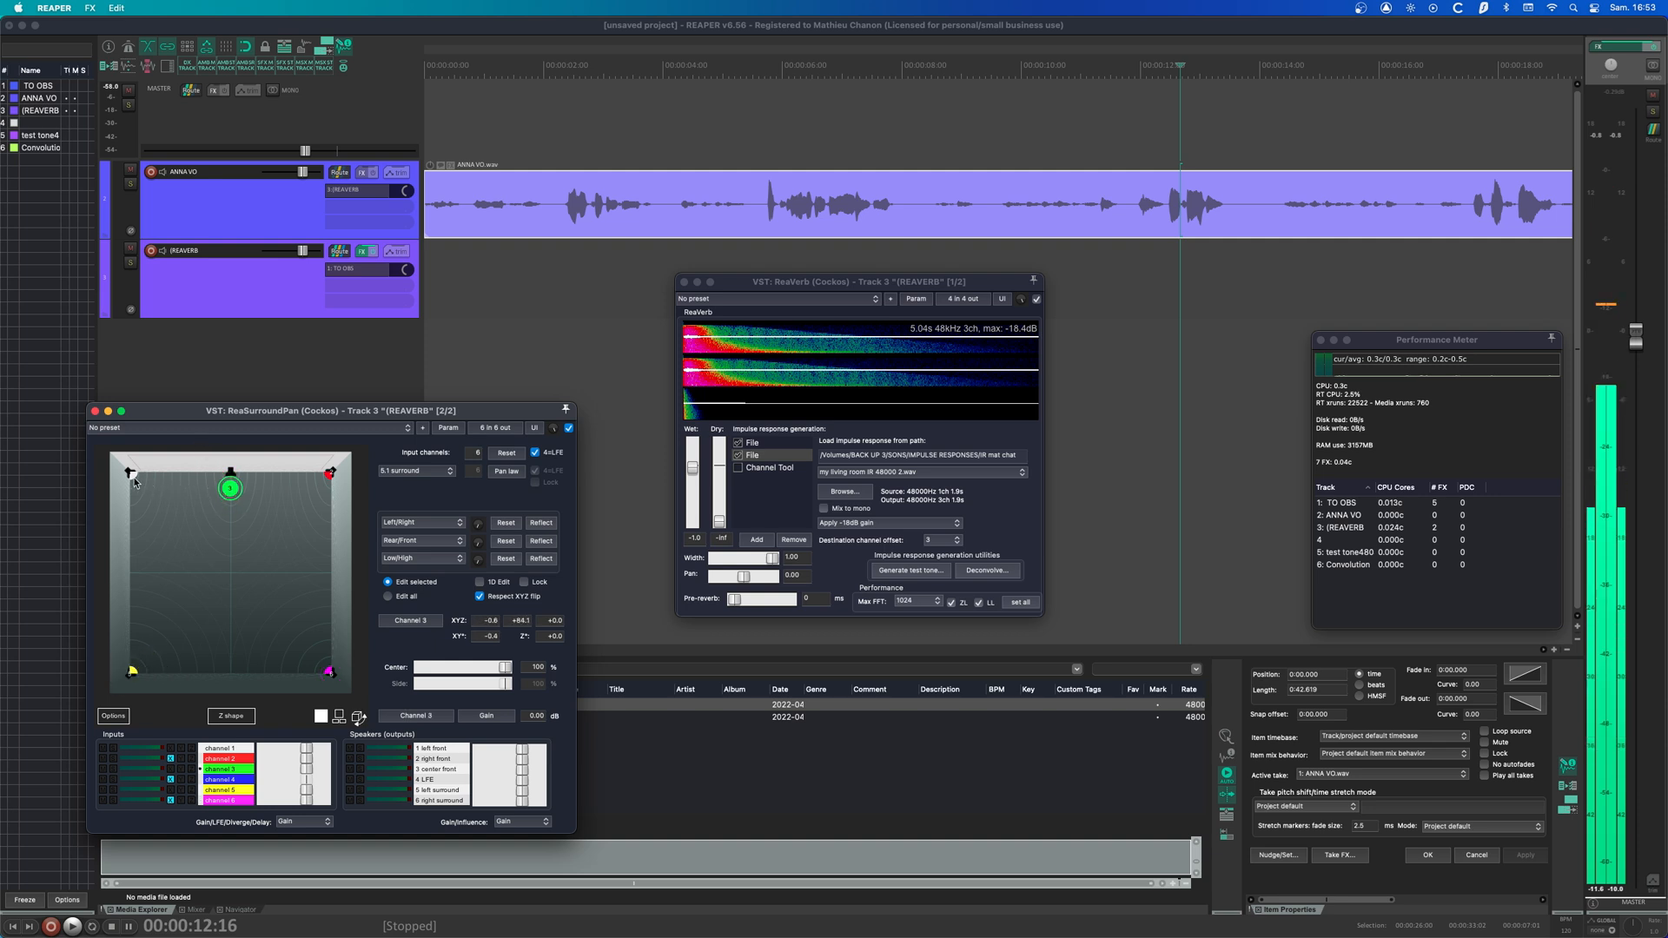
click(230, 488)
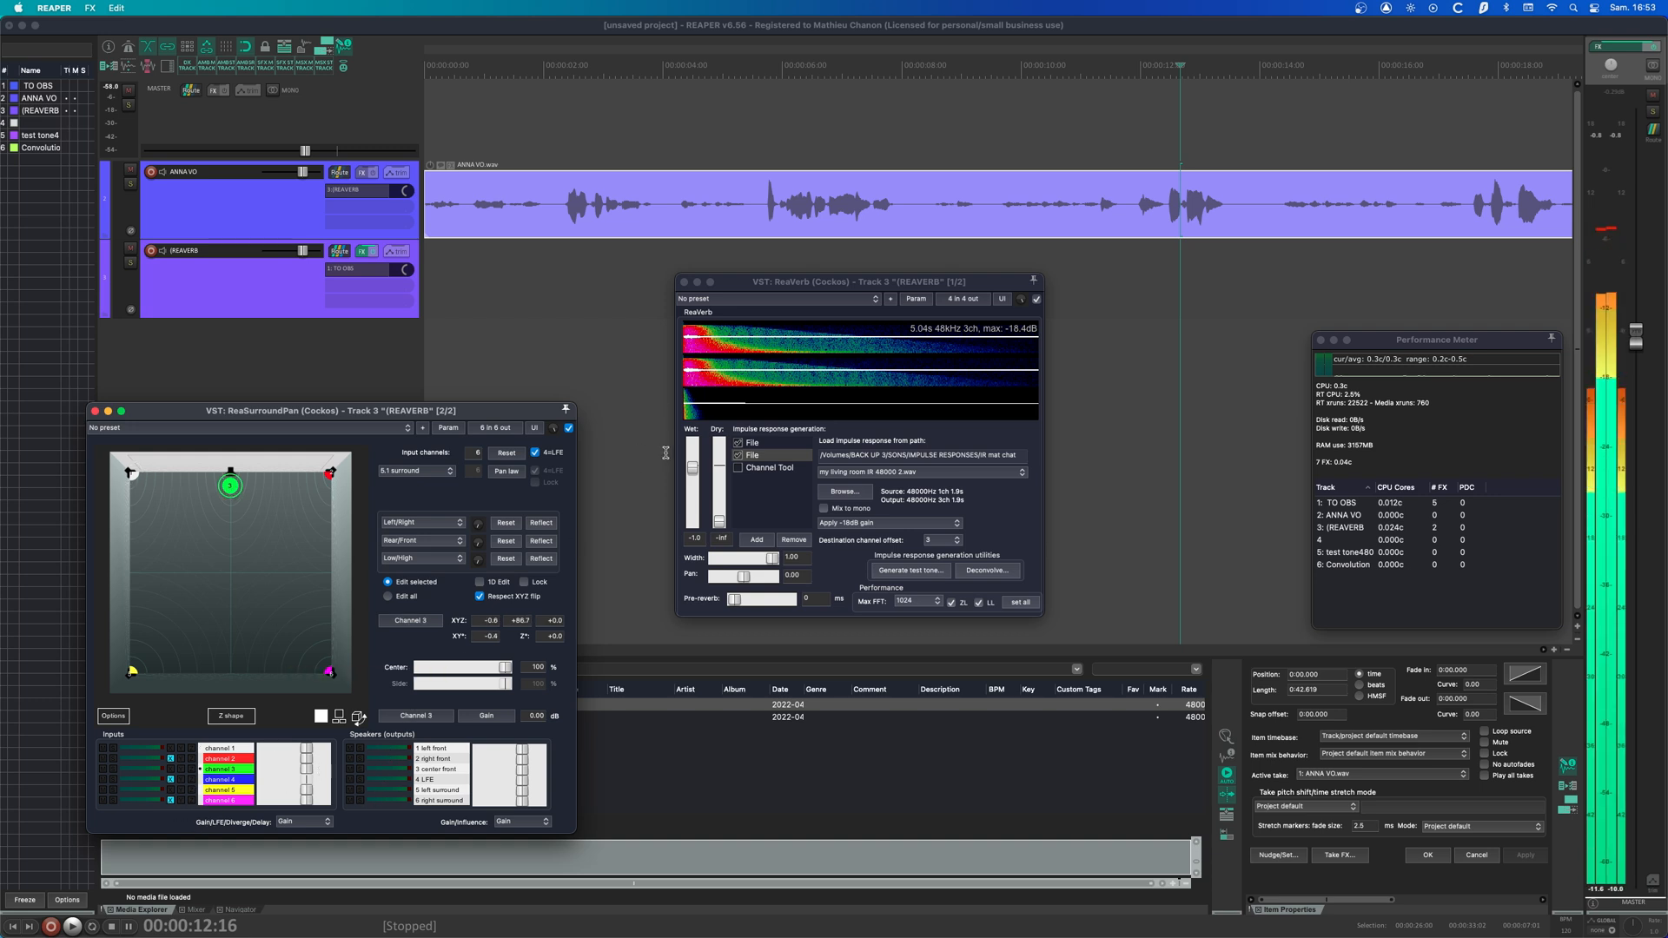
- Play the ANNA VO clip briefly from about 00:00:05:16 to check the surround reverb, then stop playback
click(761, 69)
key(space)
key(space)
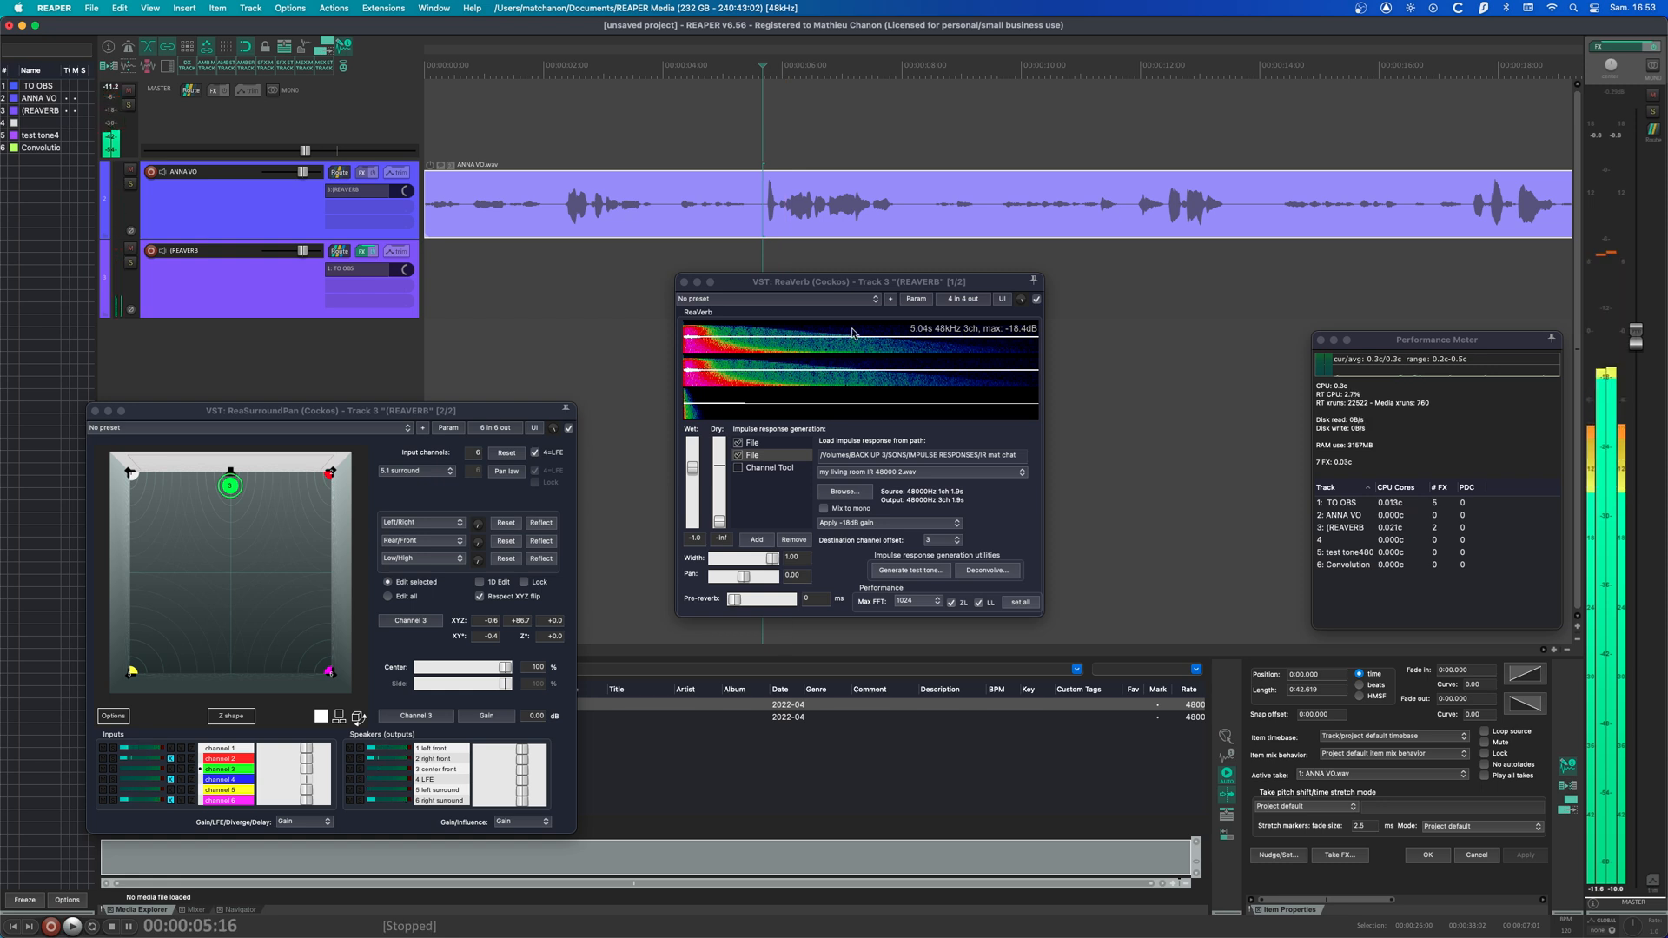
- Set ReaVerb's Wet level to -16.0 and Dry to -20.5, and the living room File module's destination channel offset to 1
drag(692, 469, 722, 498)
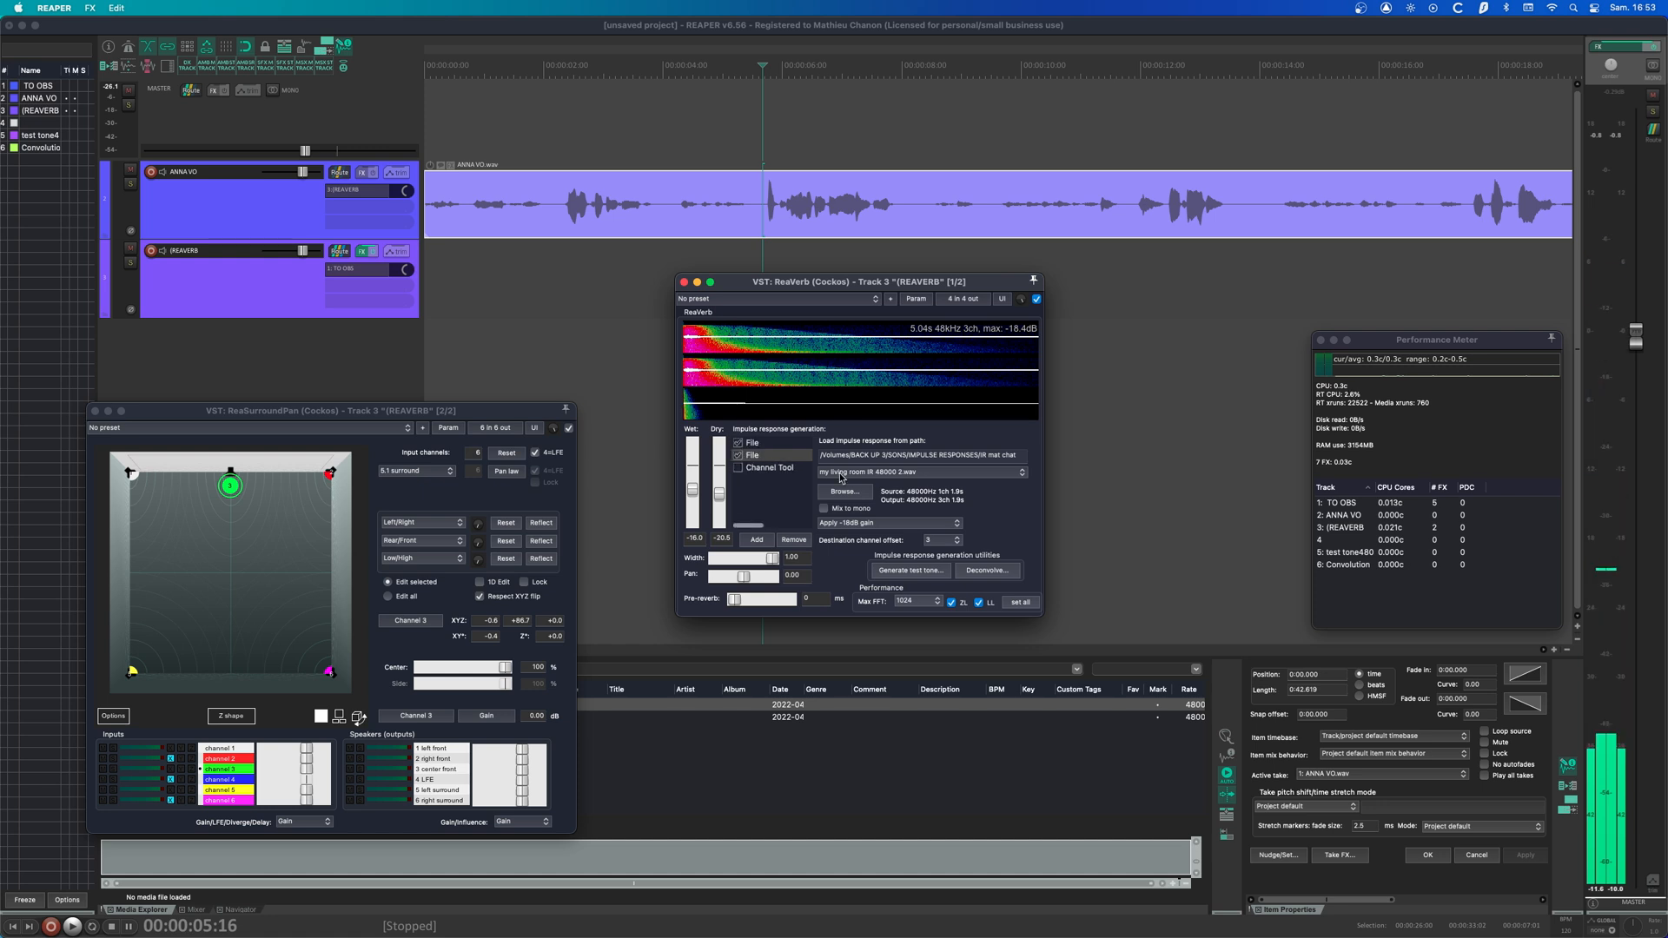
click(939, 543)
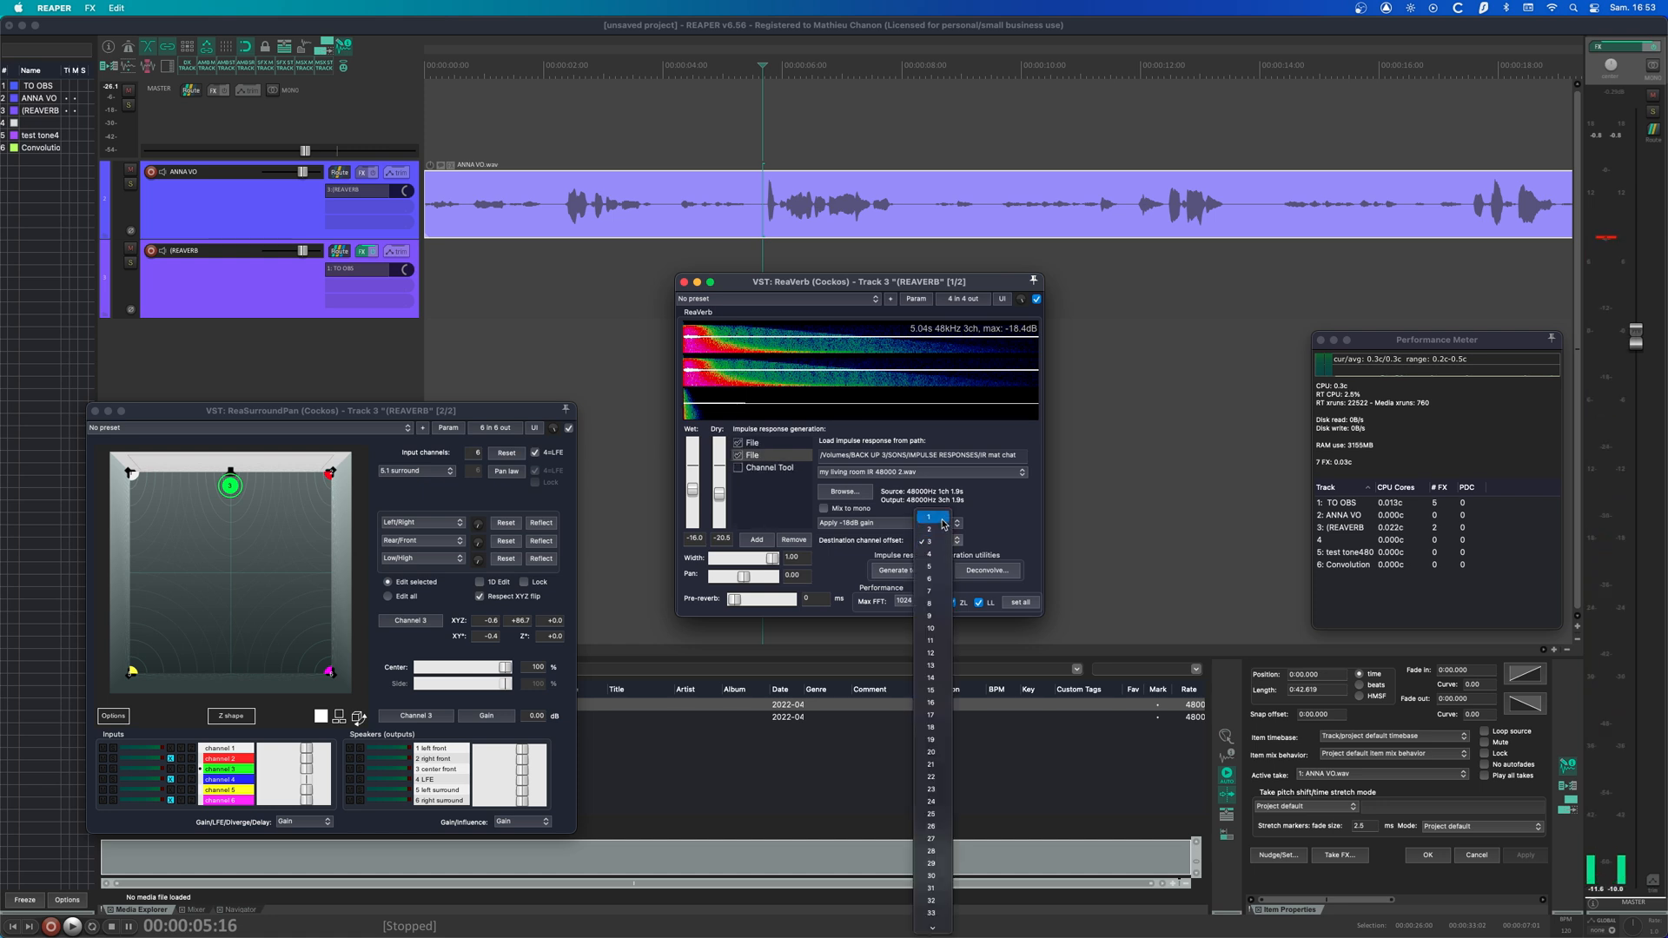
click(929, 517)
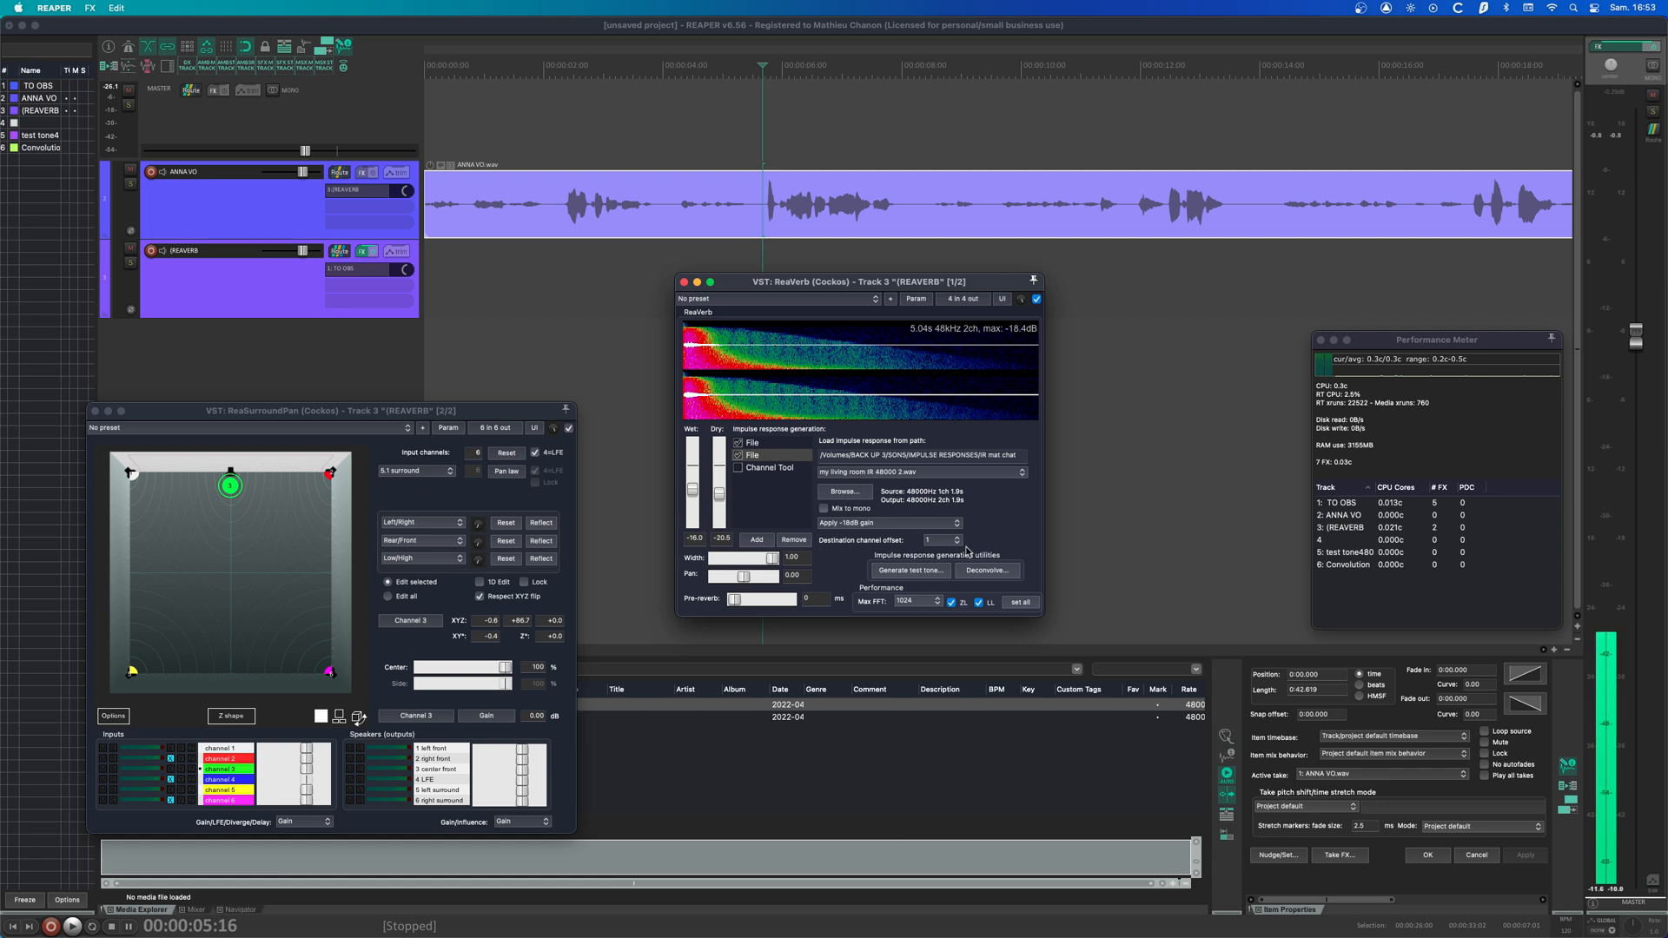
- Set the destination channel offset of the BIG ROOM 1.wav File module to 3
click(763, 457)
click(764, 443)
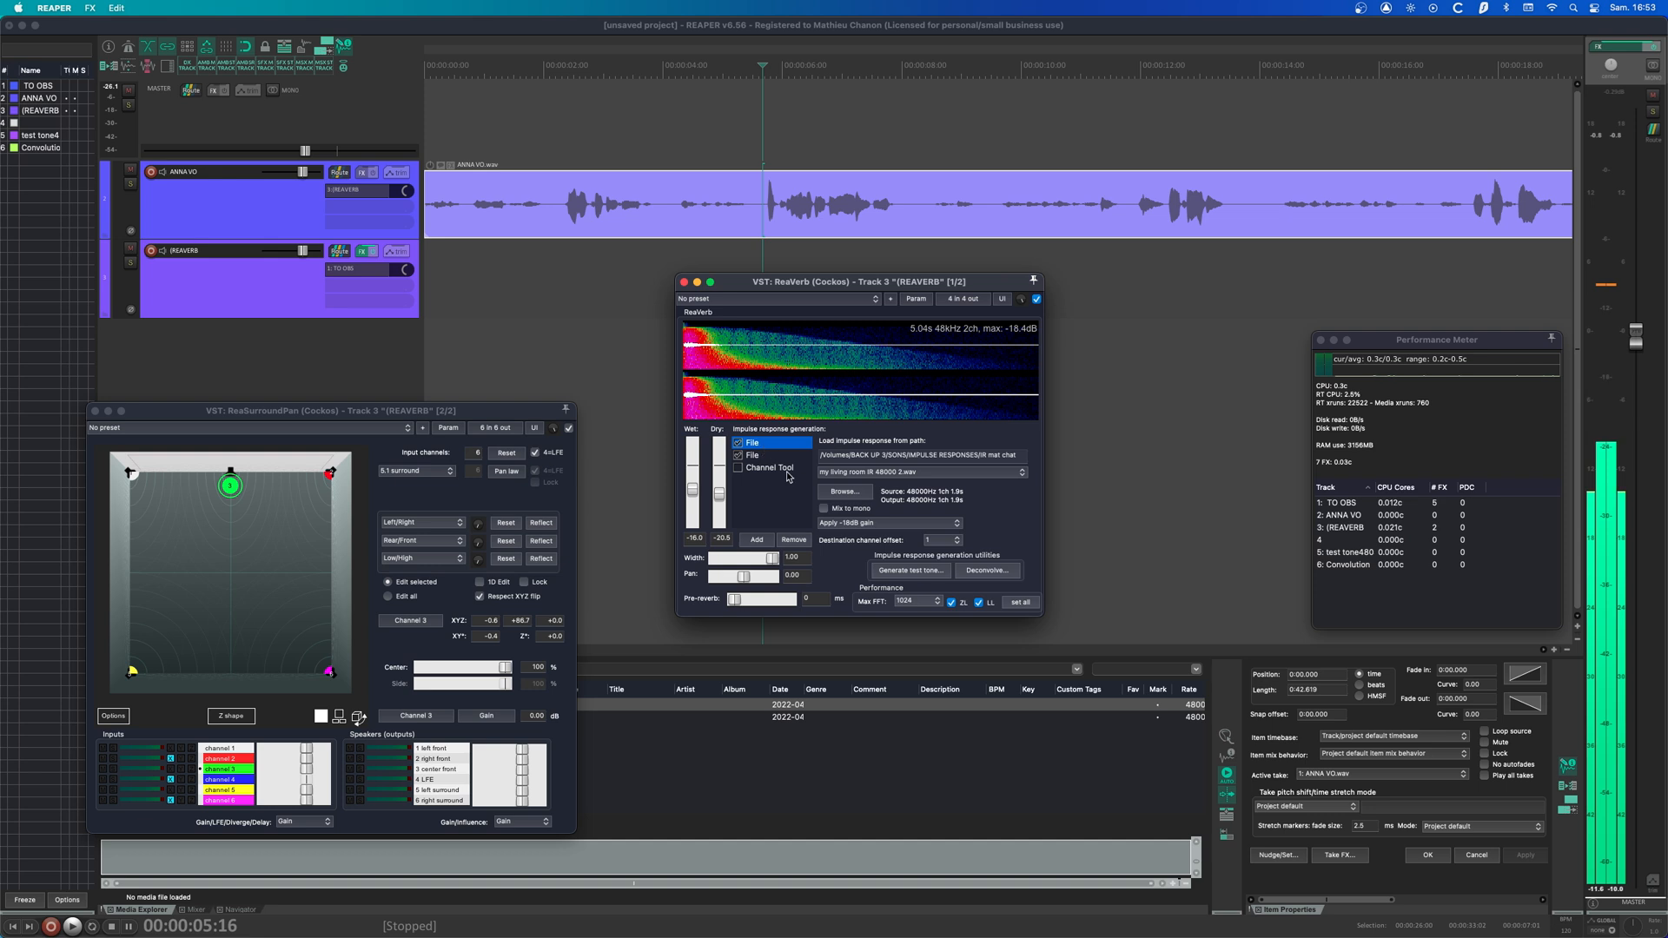
click(764, 457)
click(947, 542)
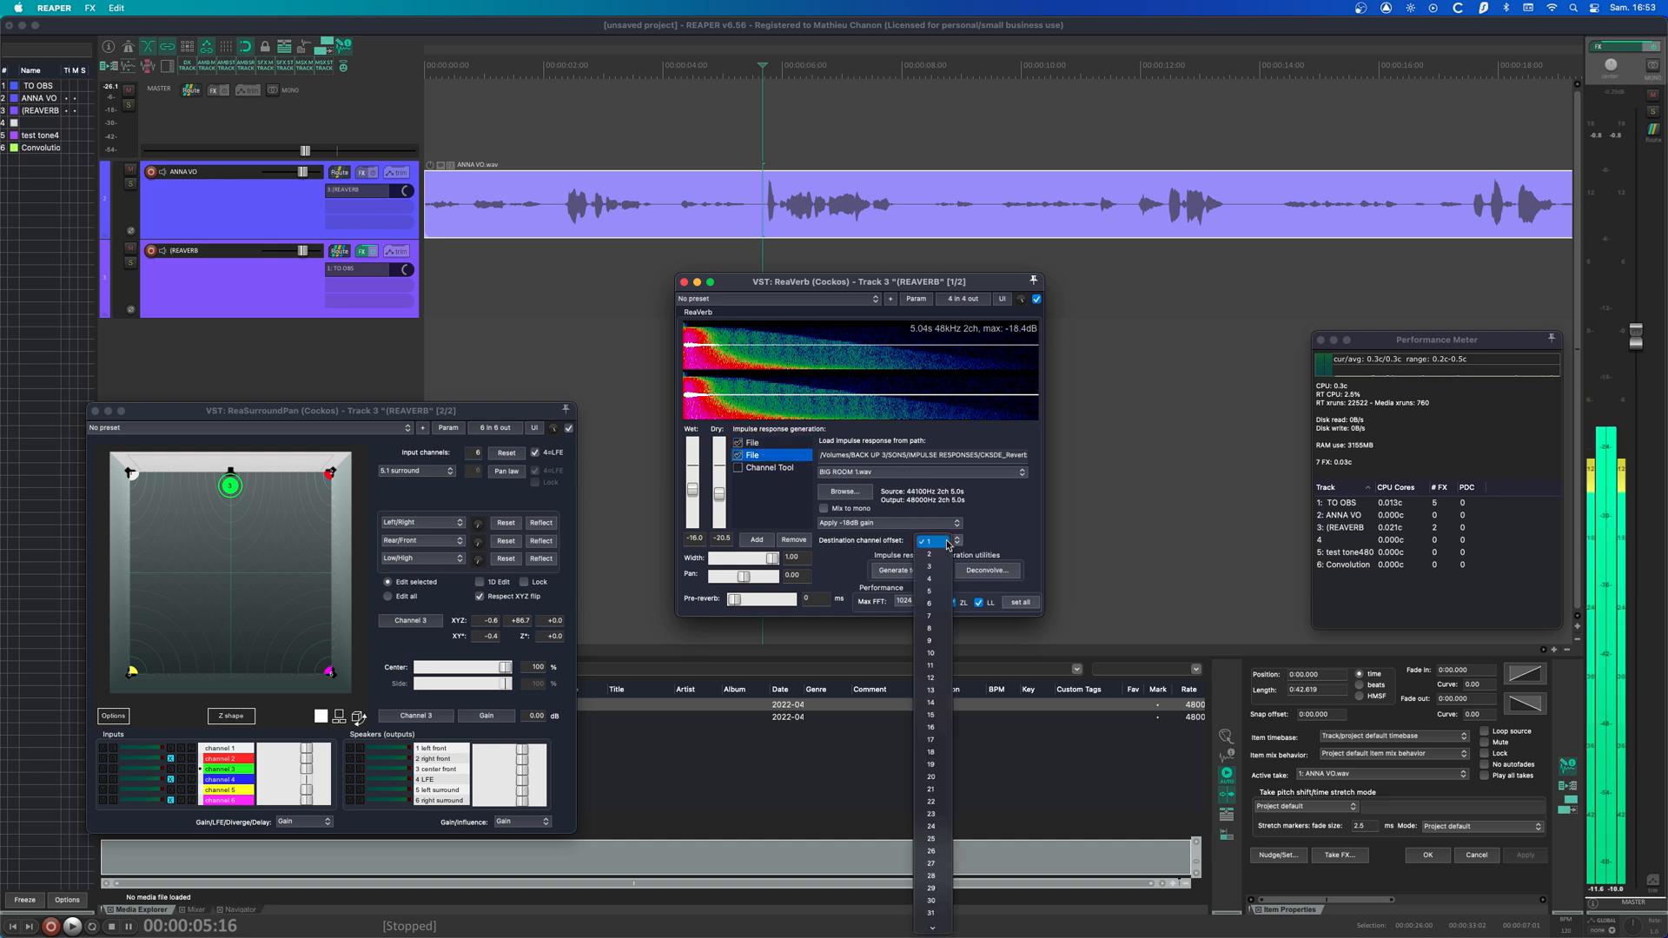
click(929, 566)
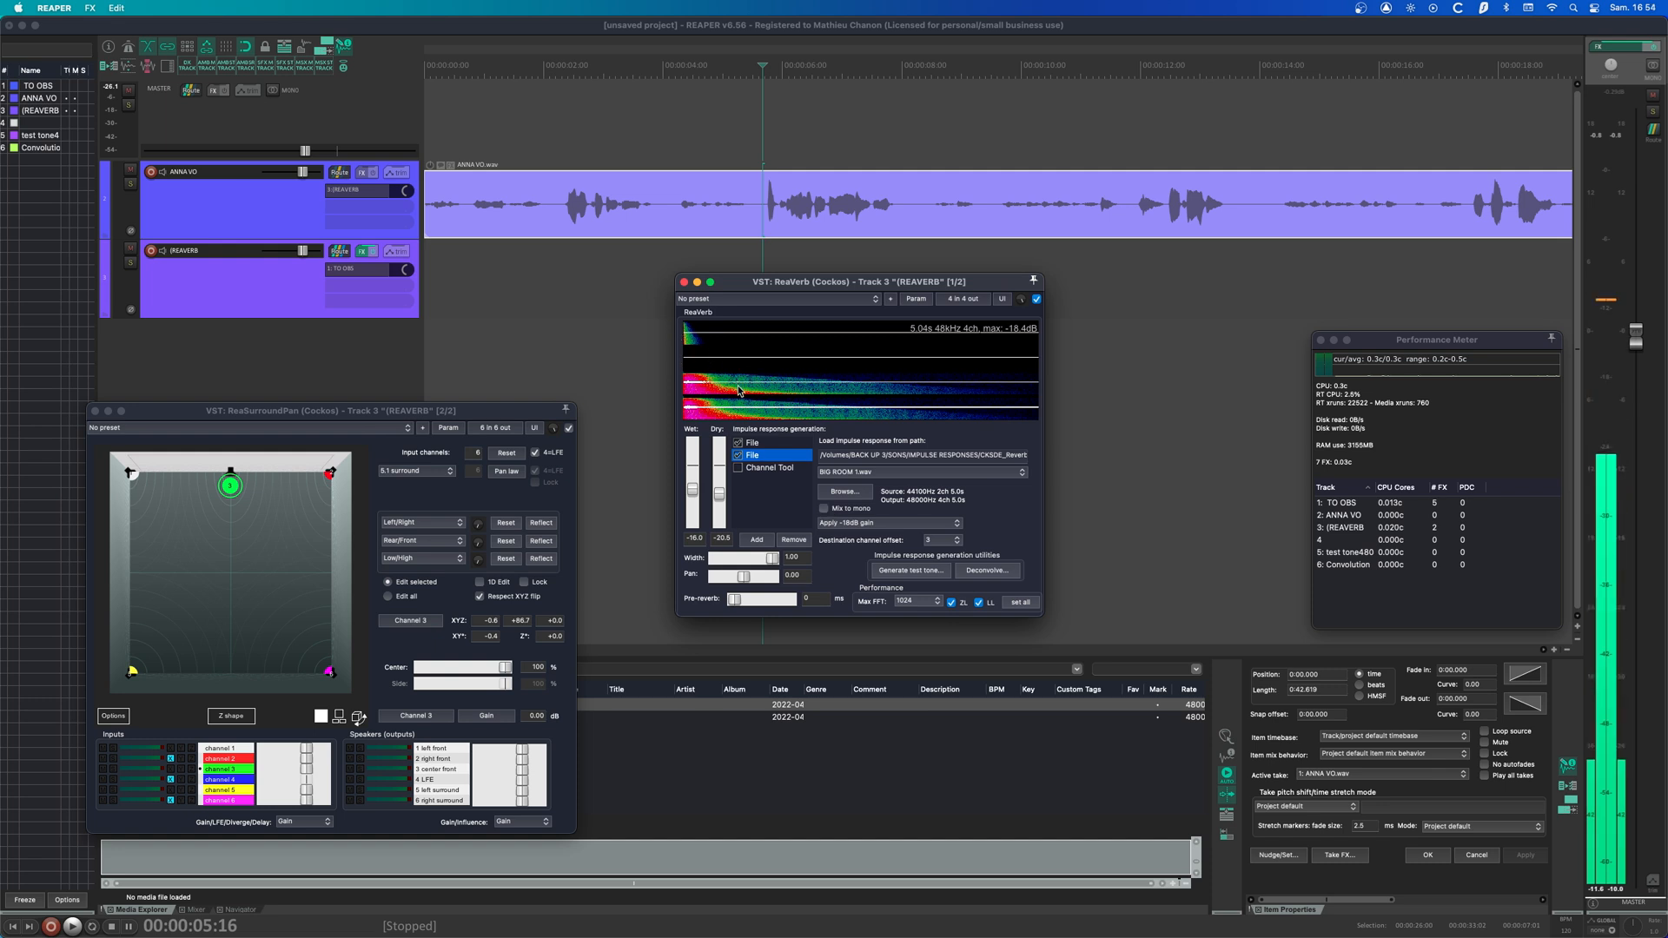
- Load my living room IR 48000 2.wav into a new File module placed second in the chain, with destination channel offset 2
click(757, 540)
click(761, 586)
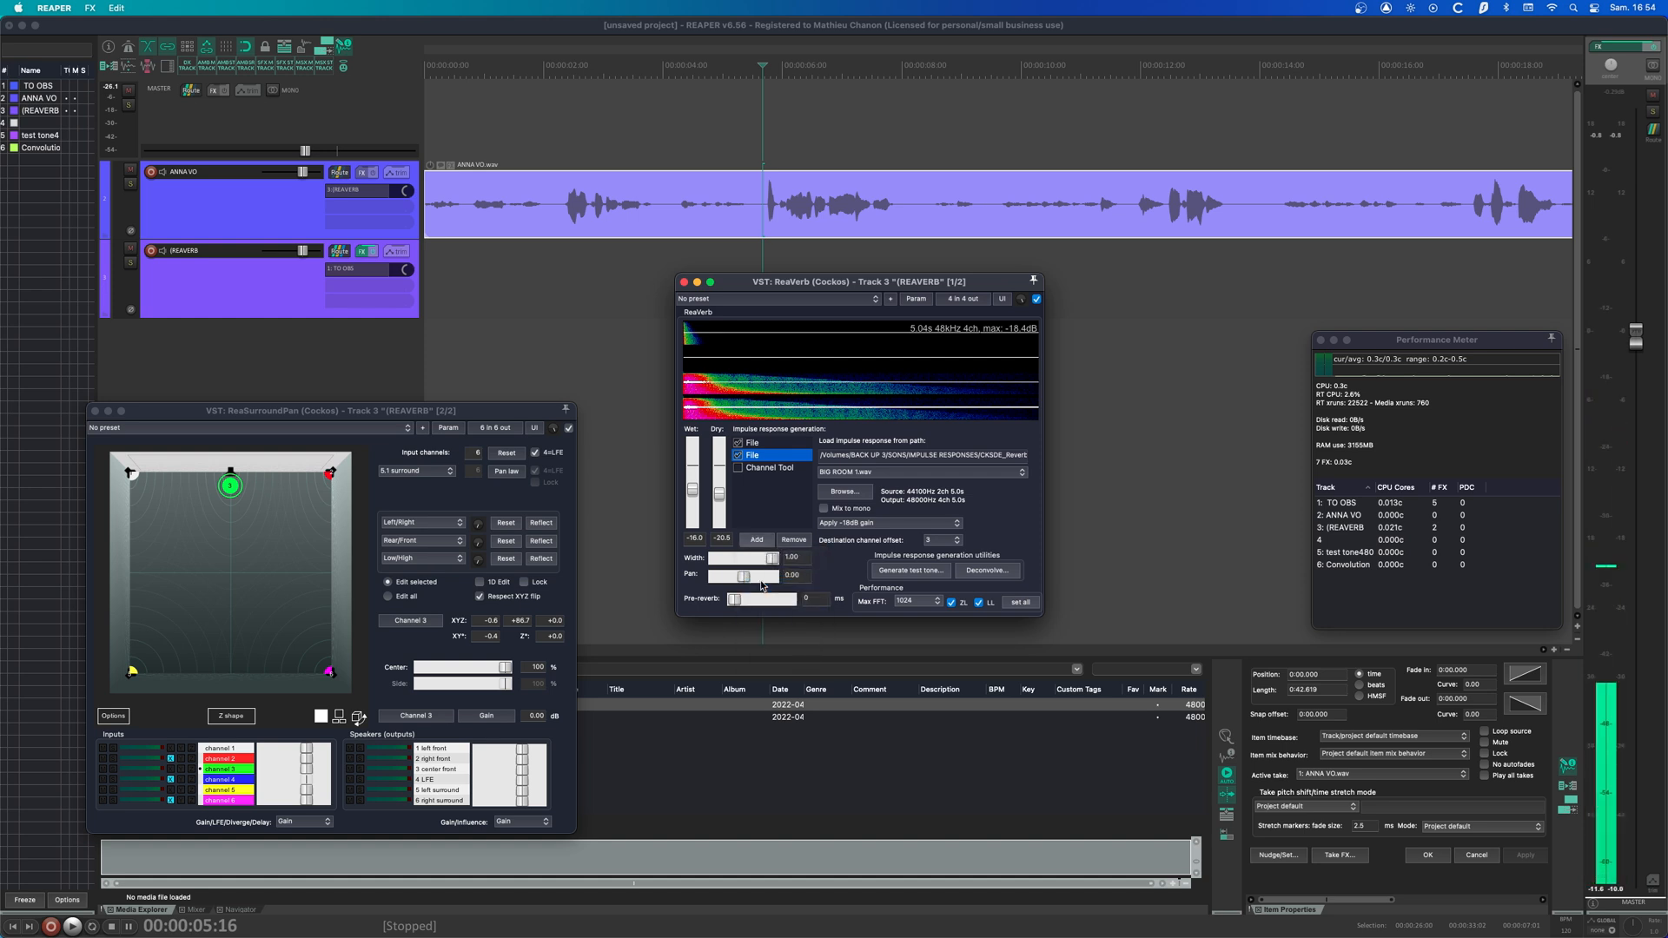
click(904, 195)
click(854, 304)
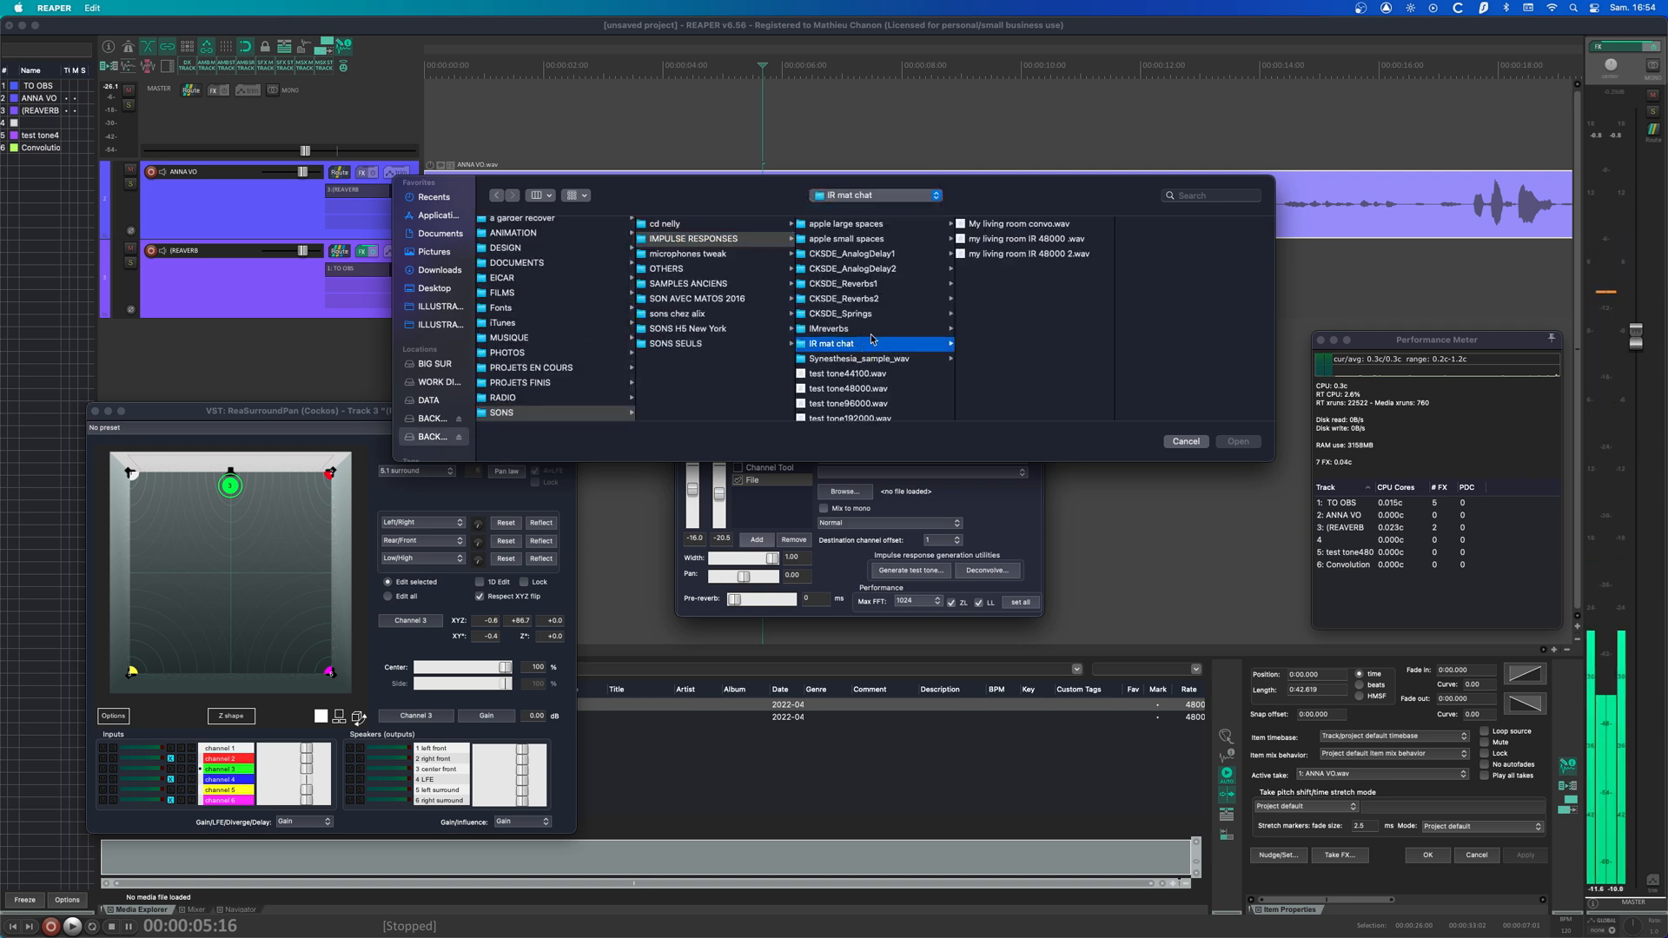
click(1033, 254)
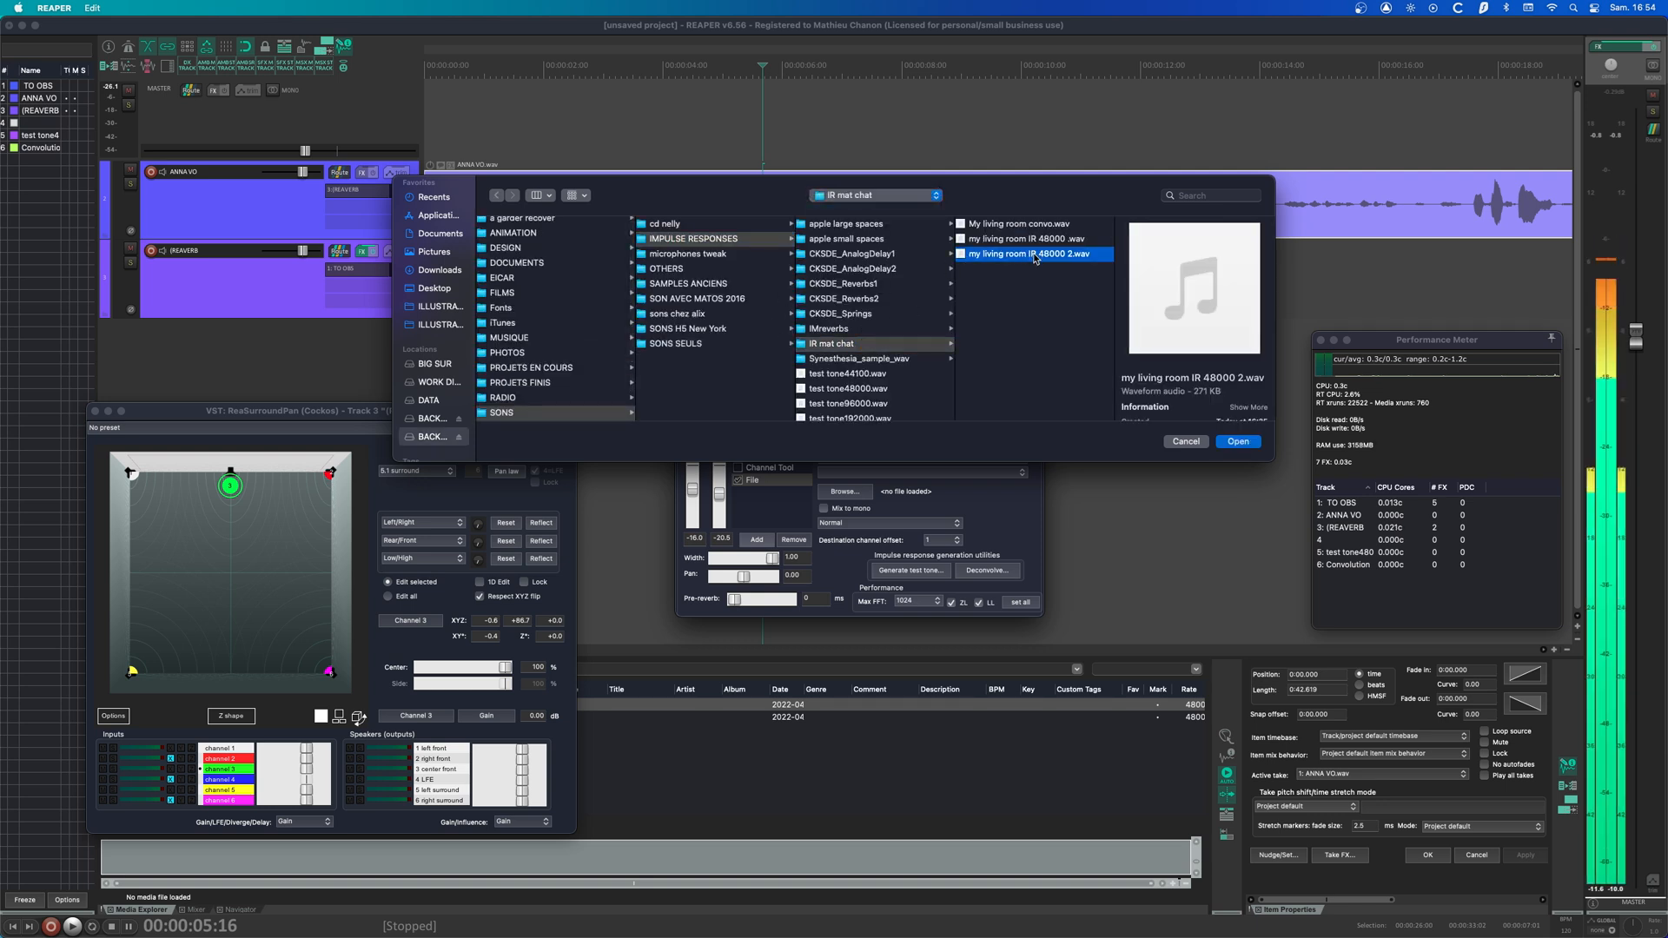
click(1237, 441)
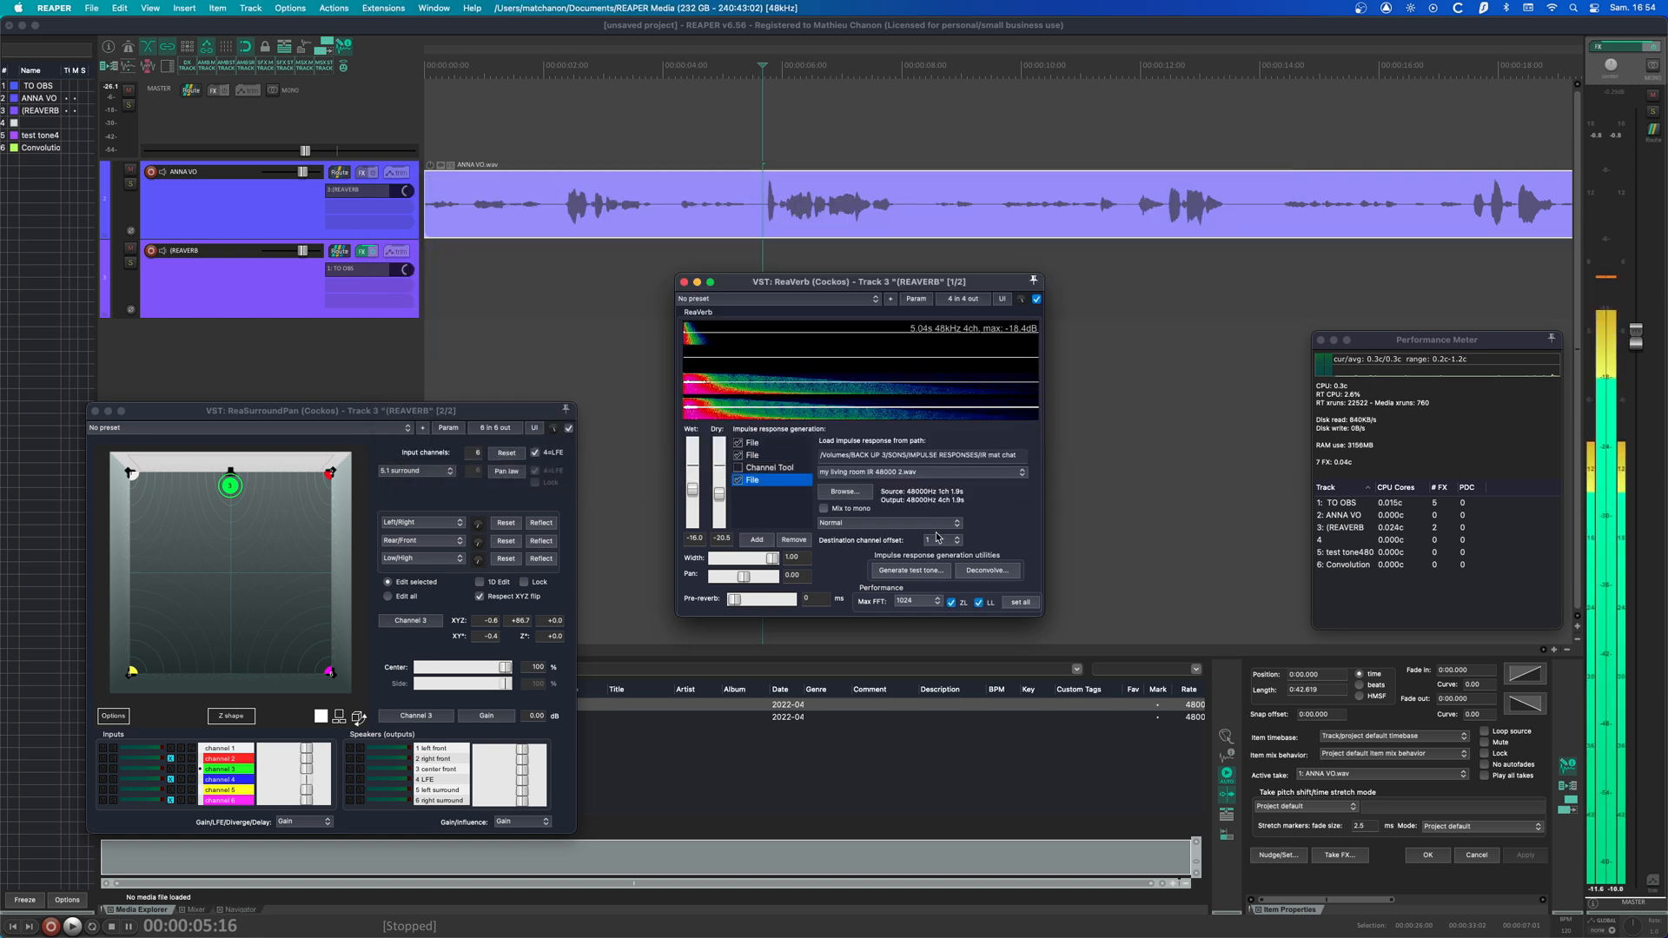
drag(752, 485, 757, 459)
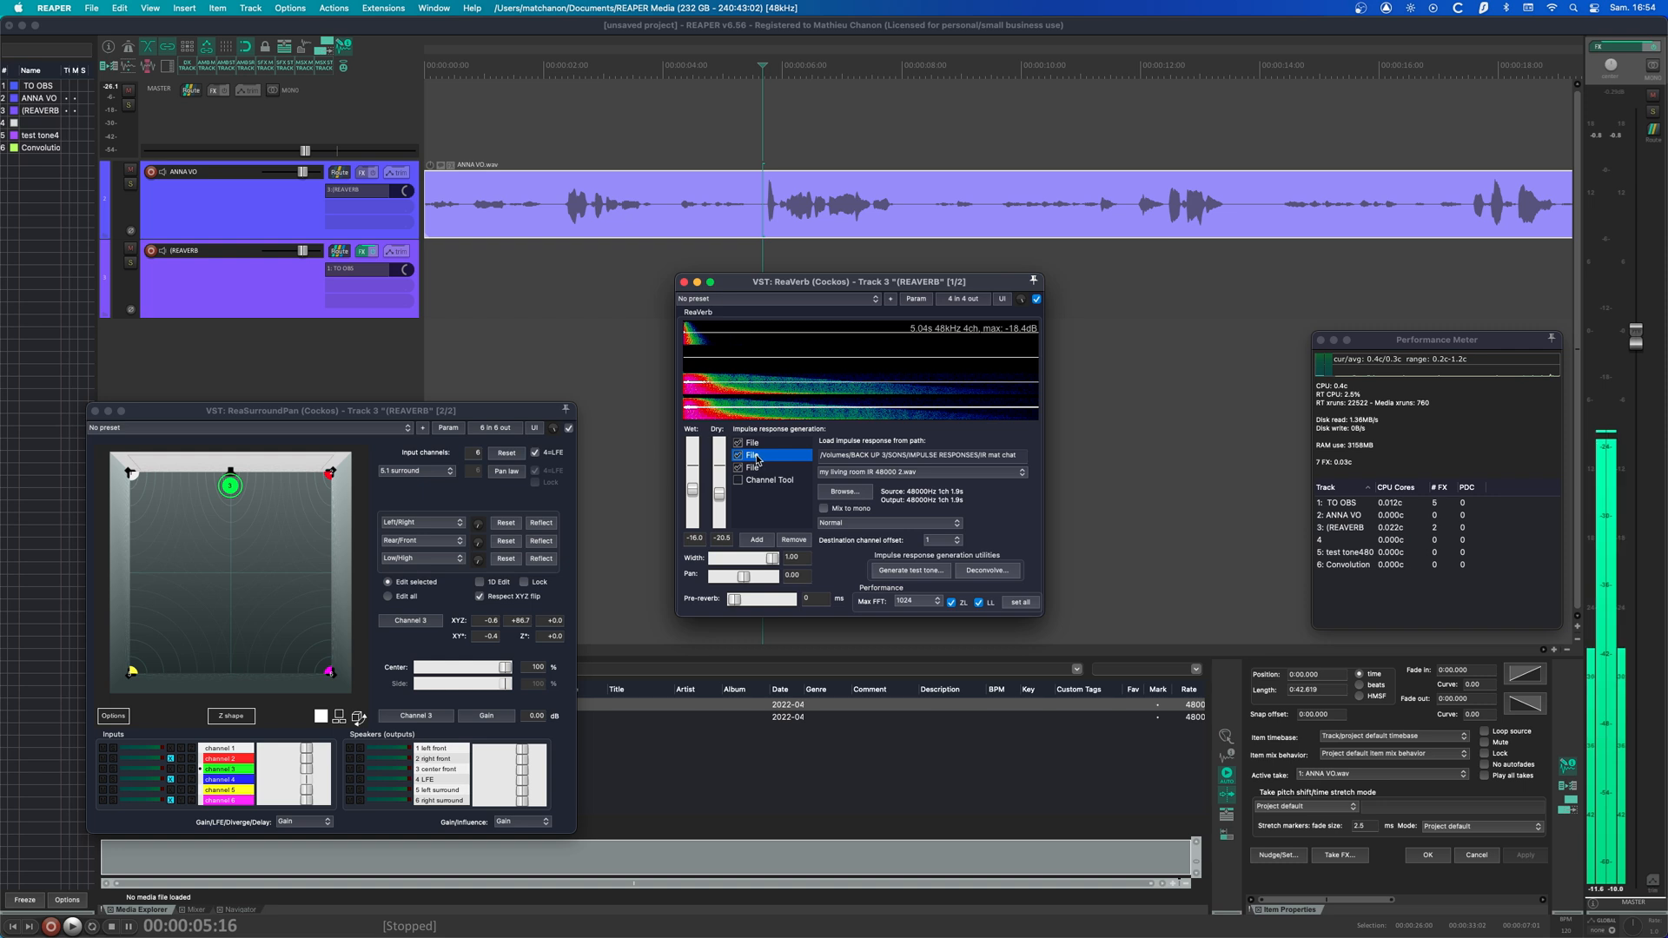
click(956, 539)
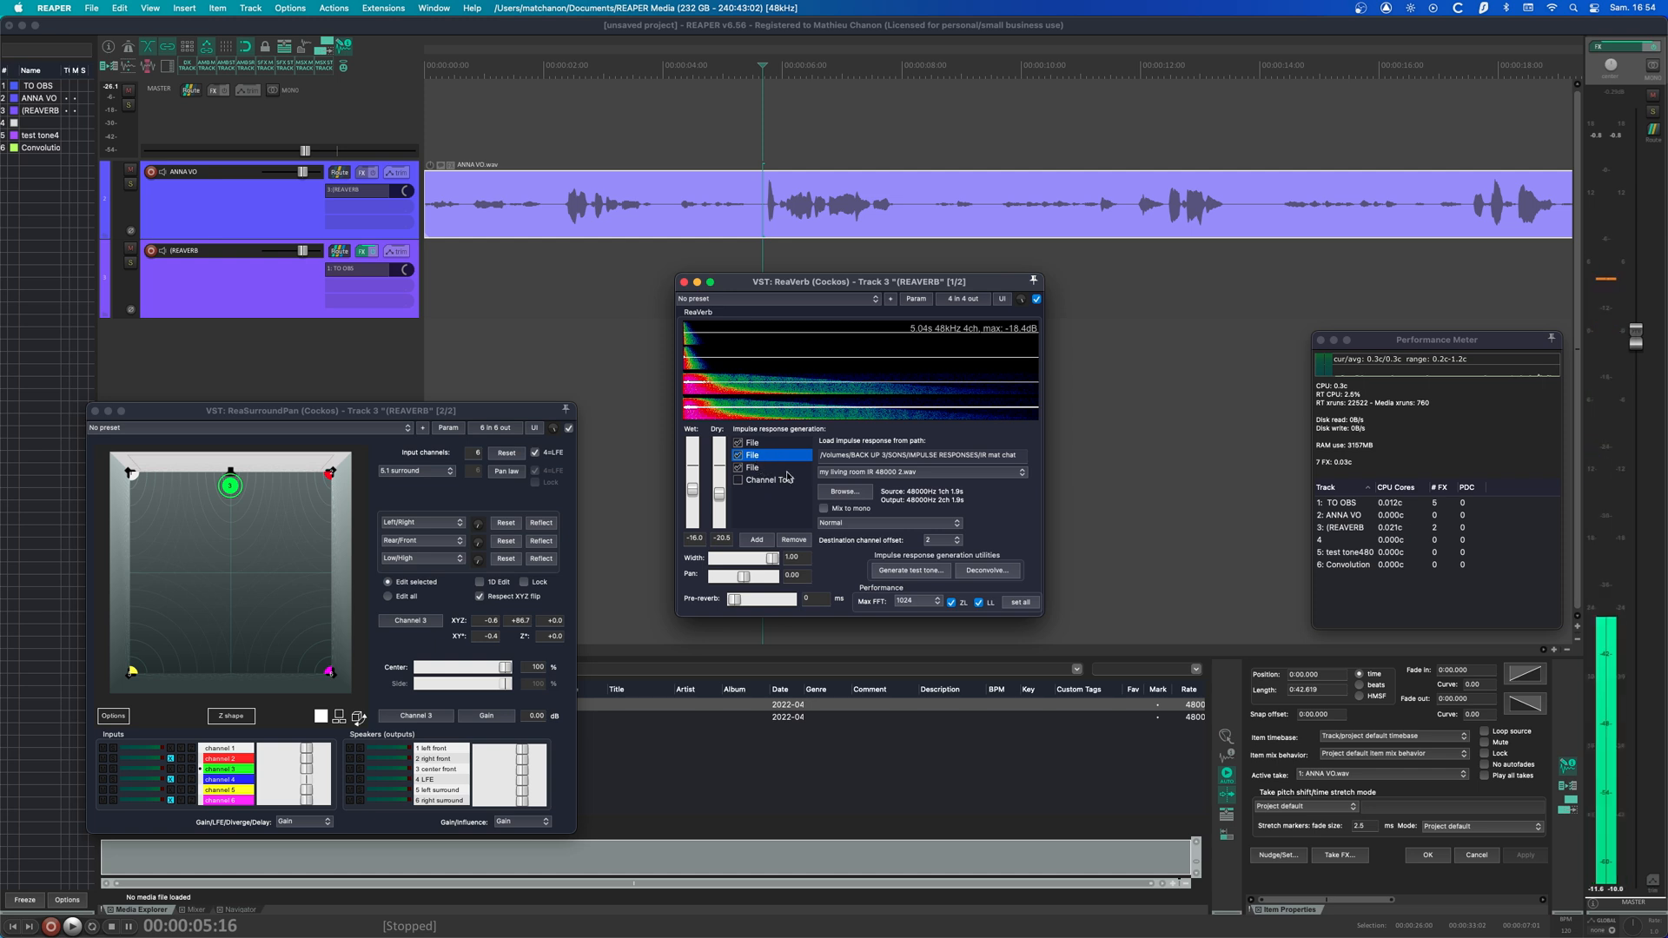
- Change the first File module's gain mode to Normal
click(761, 443)
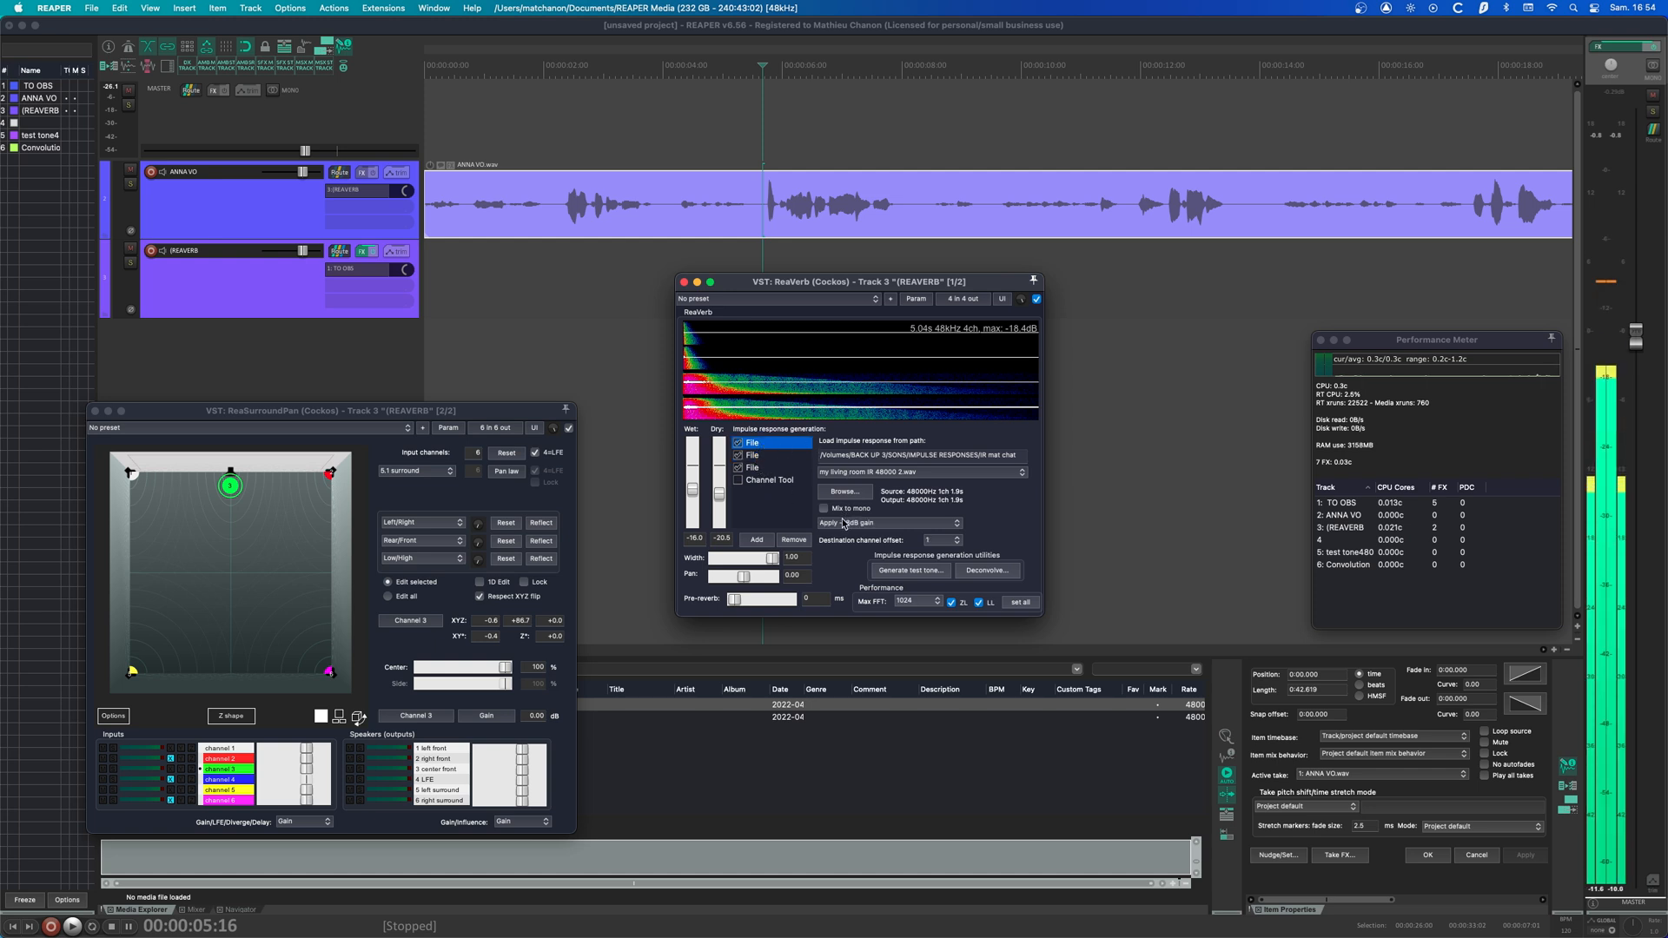
click(947, 523)
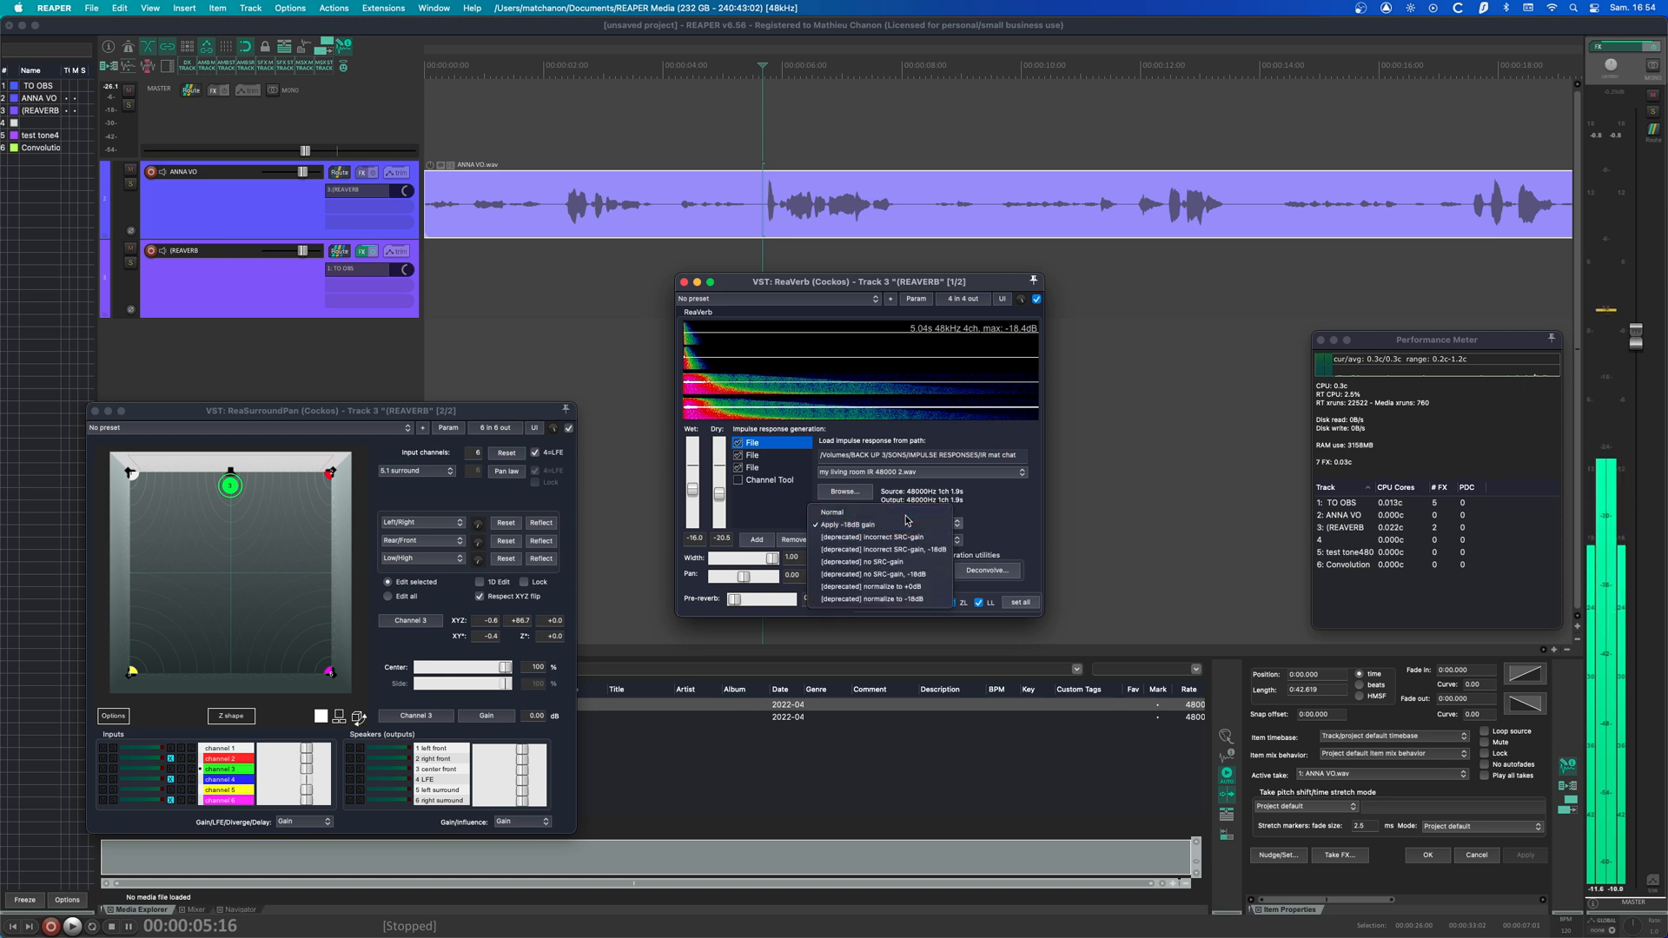
click(912, 512)
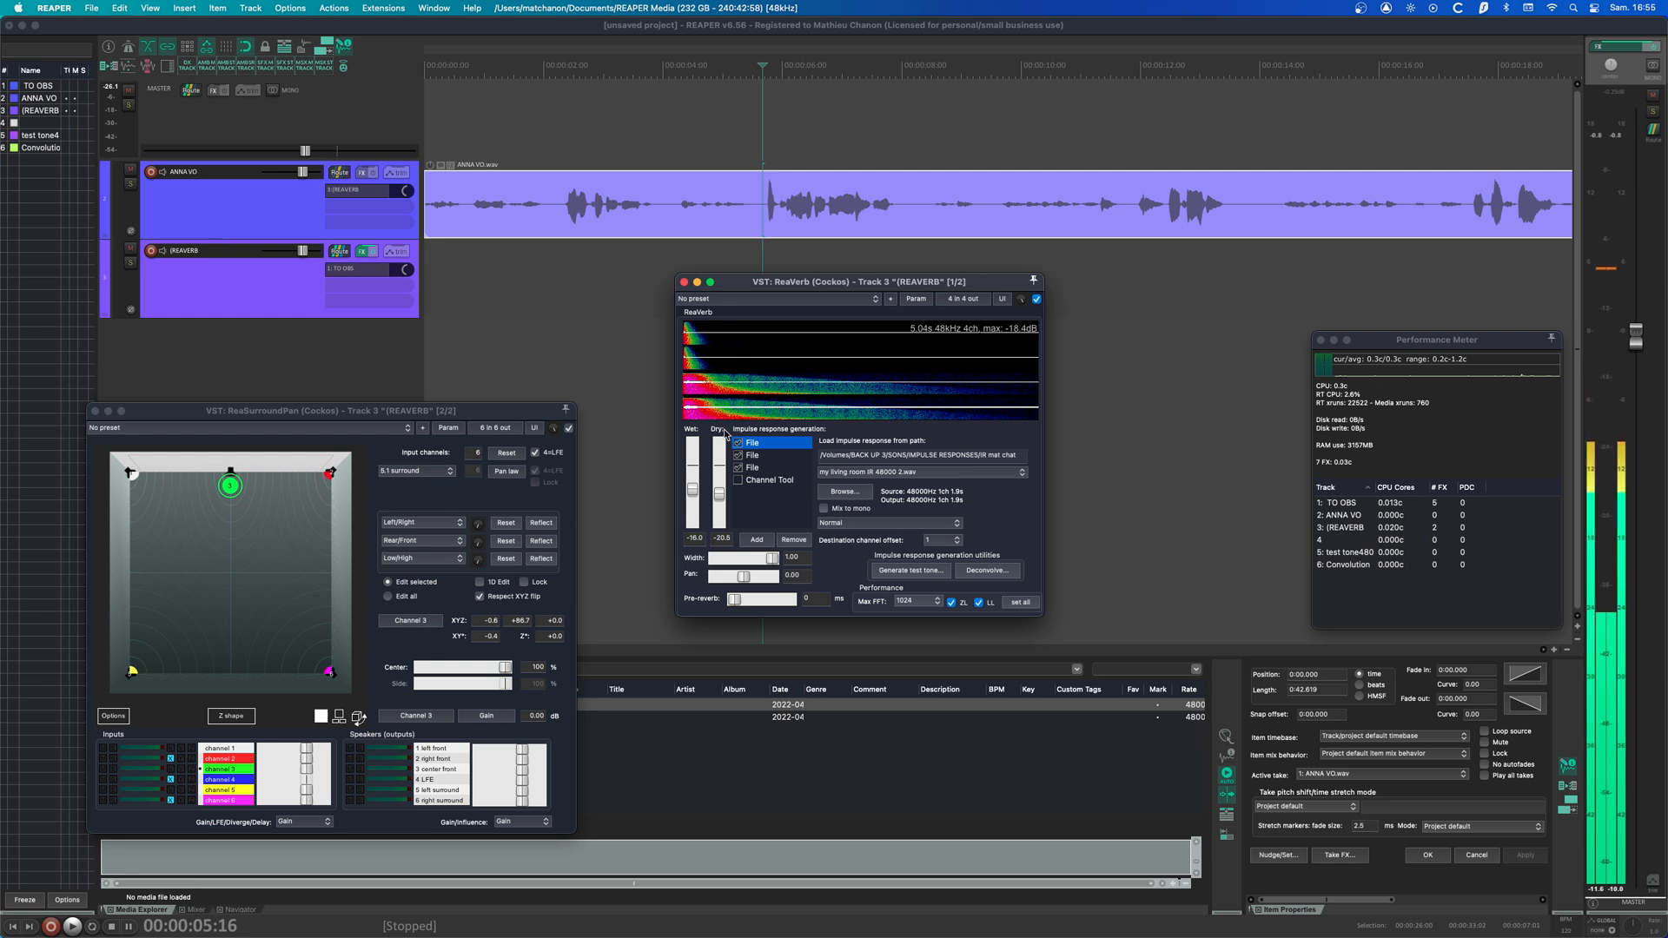
- Review ReaVerb's pin routing, then play the ANNA VO clip briefly from 00:00:11:23 and stop playback
click(962, 298)
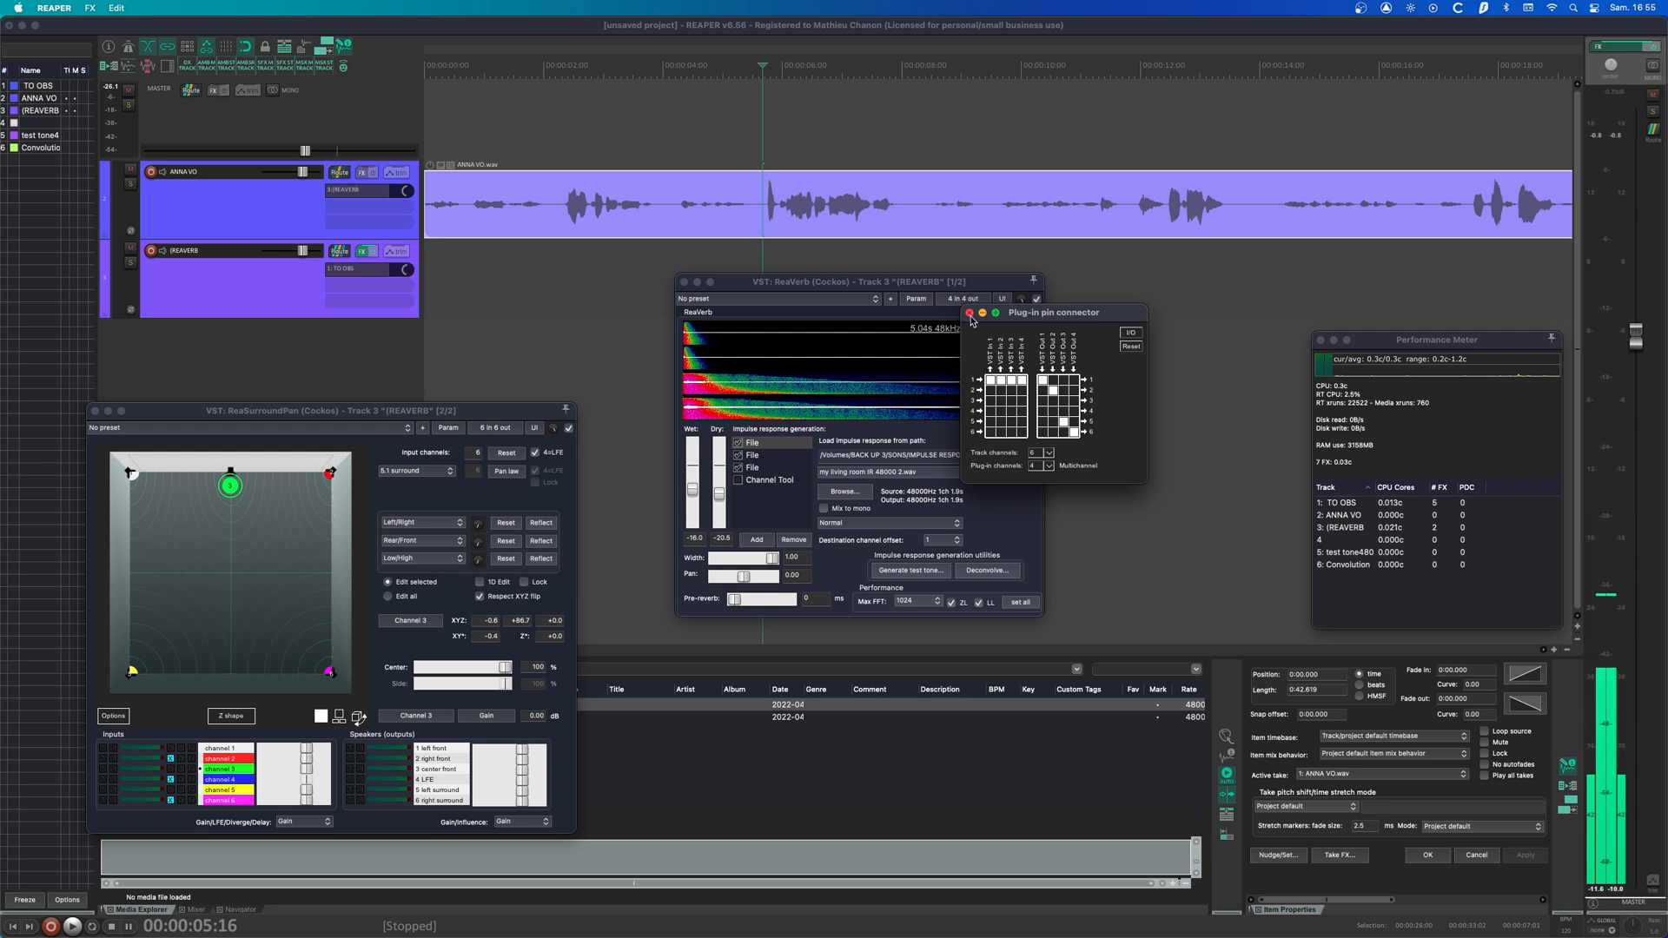
click(971, 312)
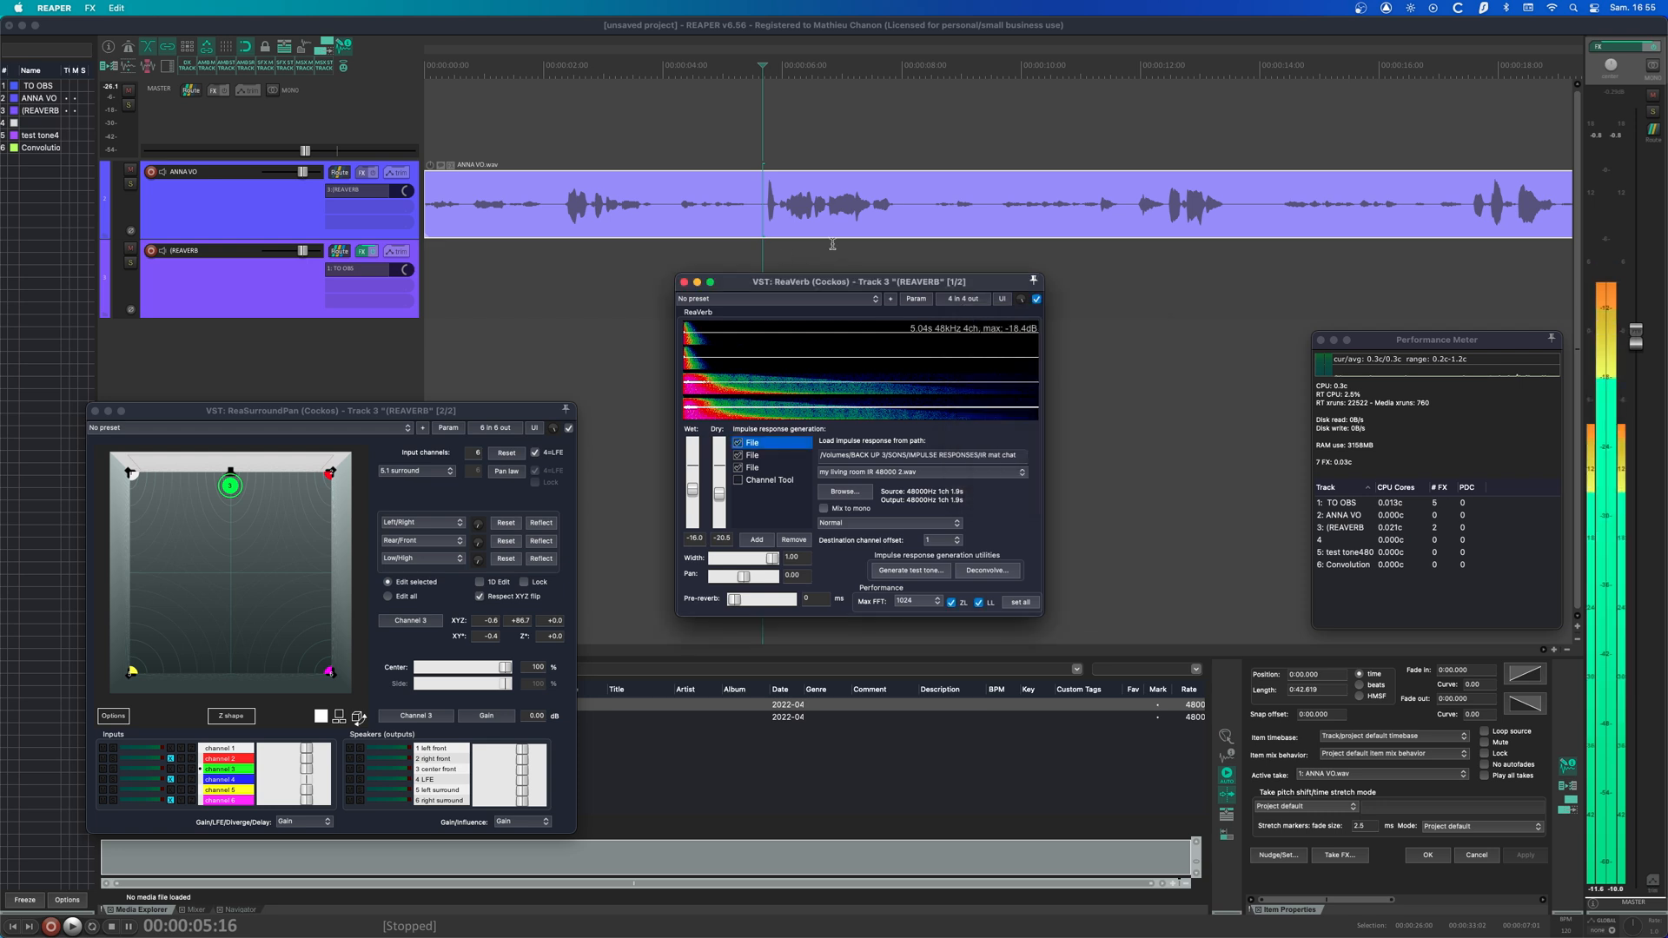
click(1136, 217)
key(space)
key(space)
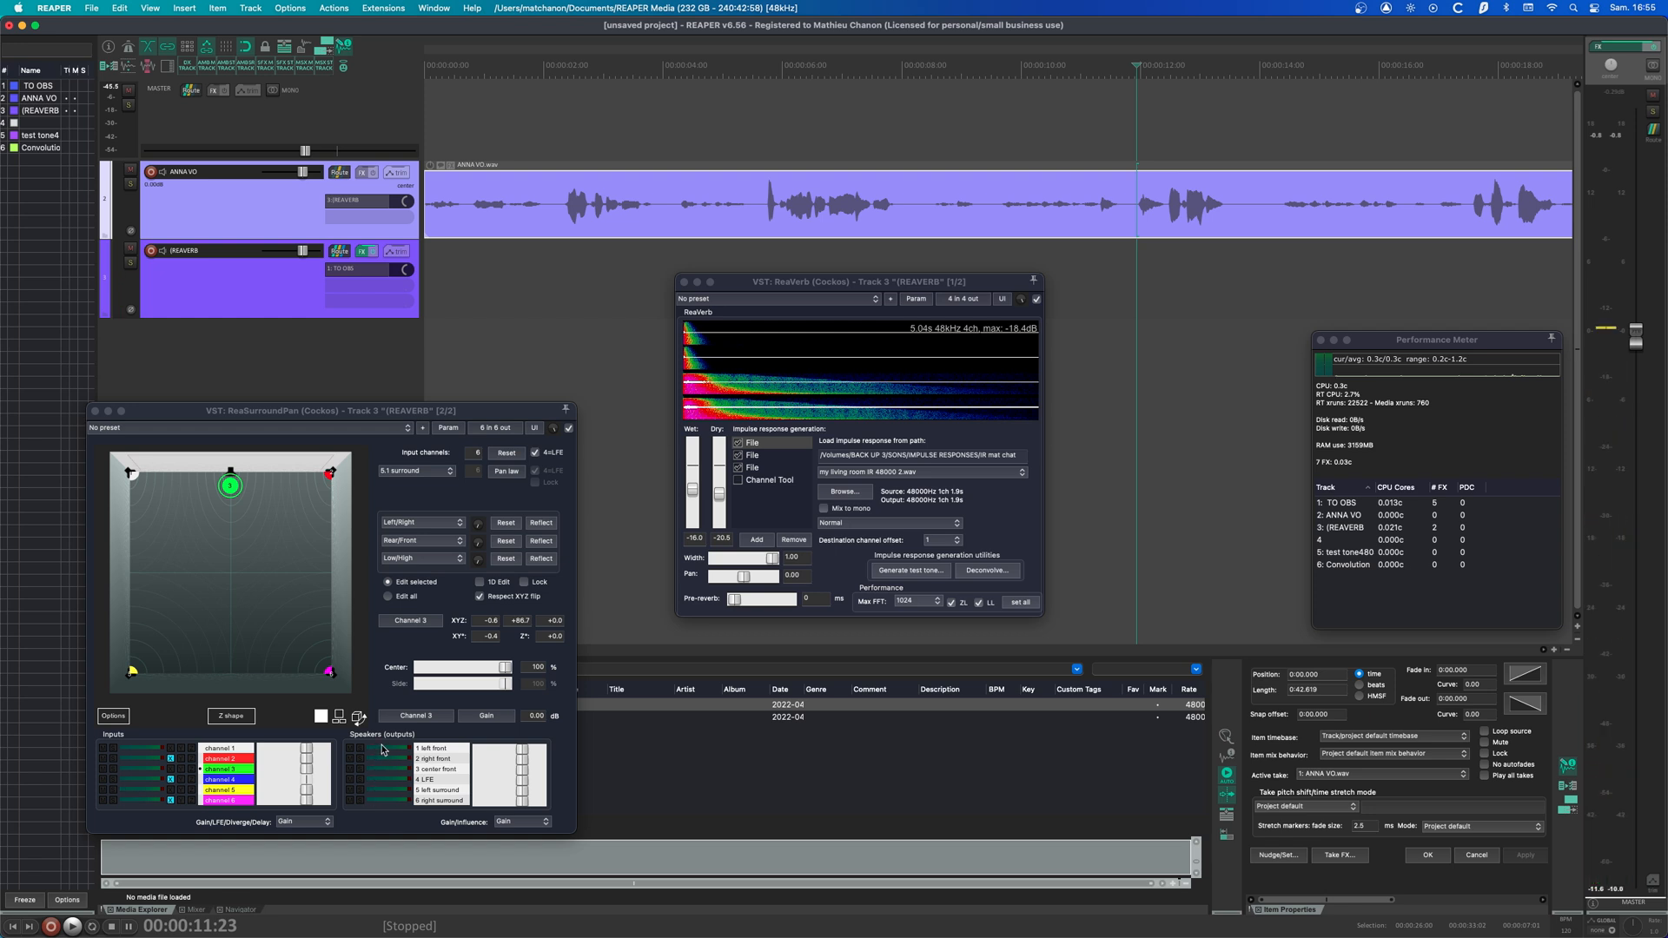
key(space)
key(space)
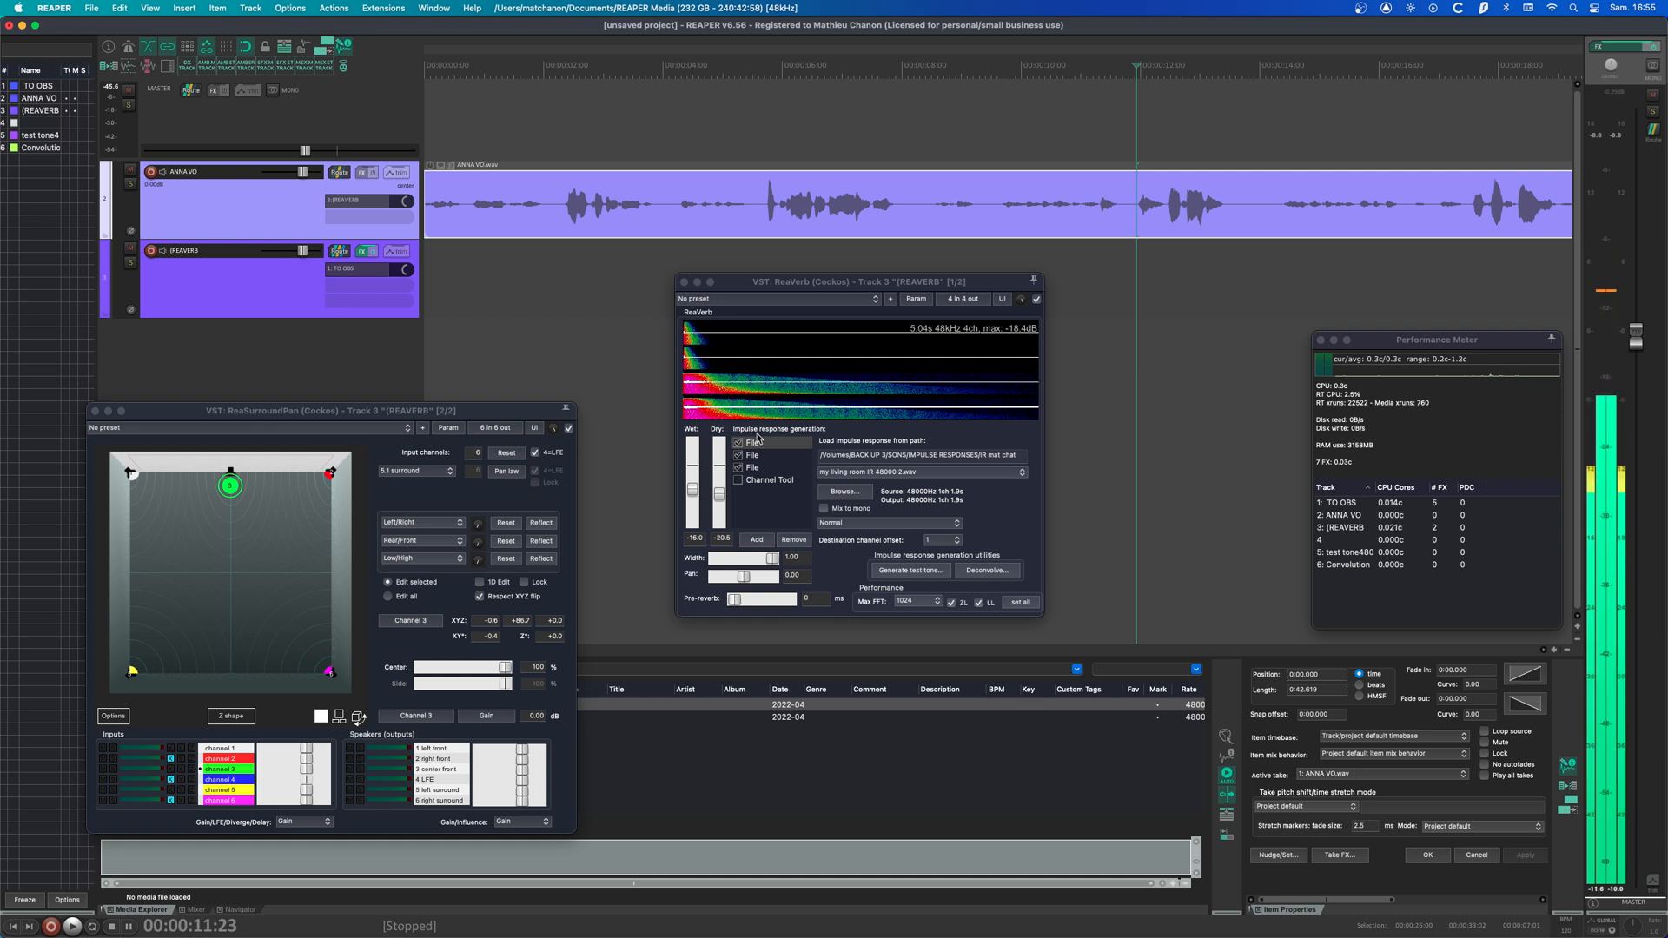
- Enable the Channel Tool module and set its channel count to 2
click(736, 484)
click(770, 482)
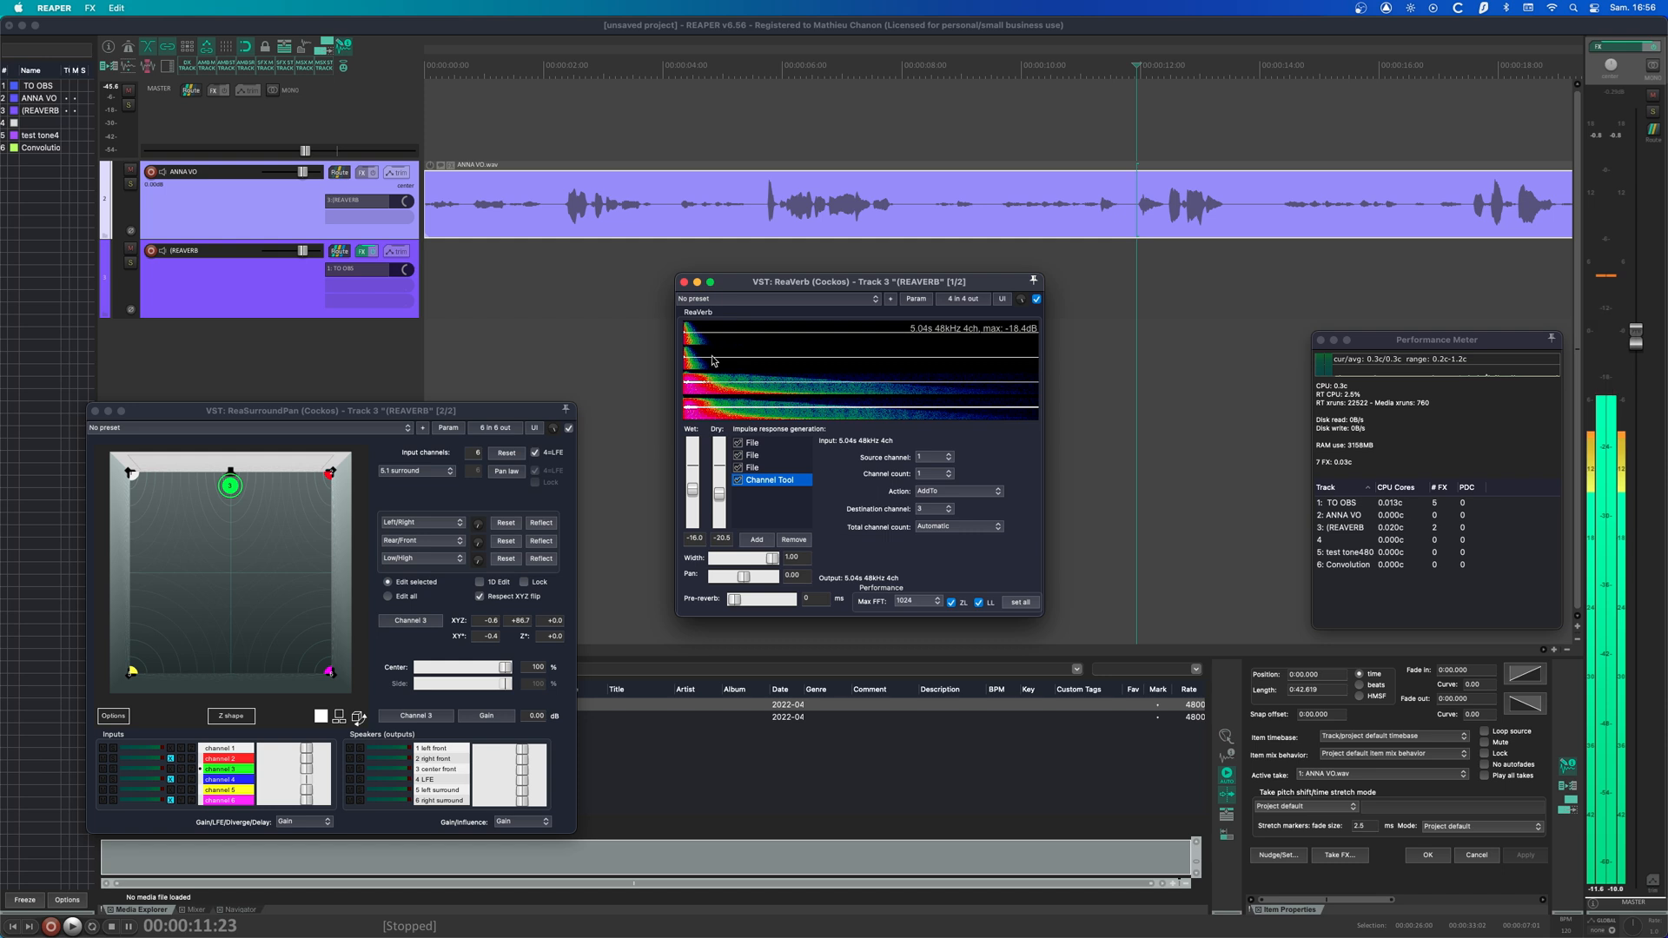
click(947, 473)
click(940, 491)
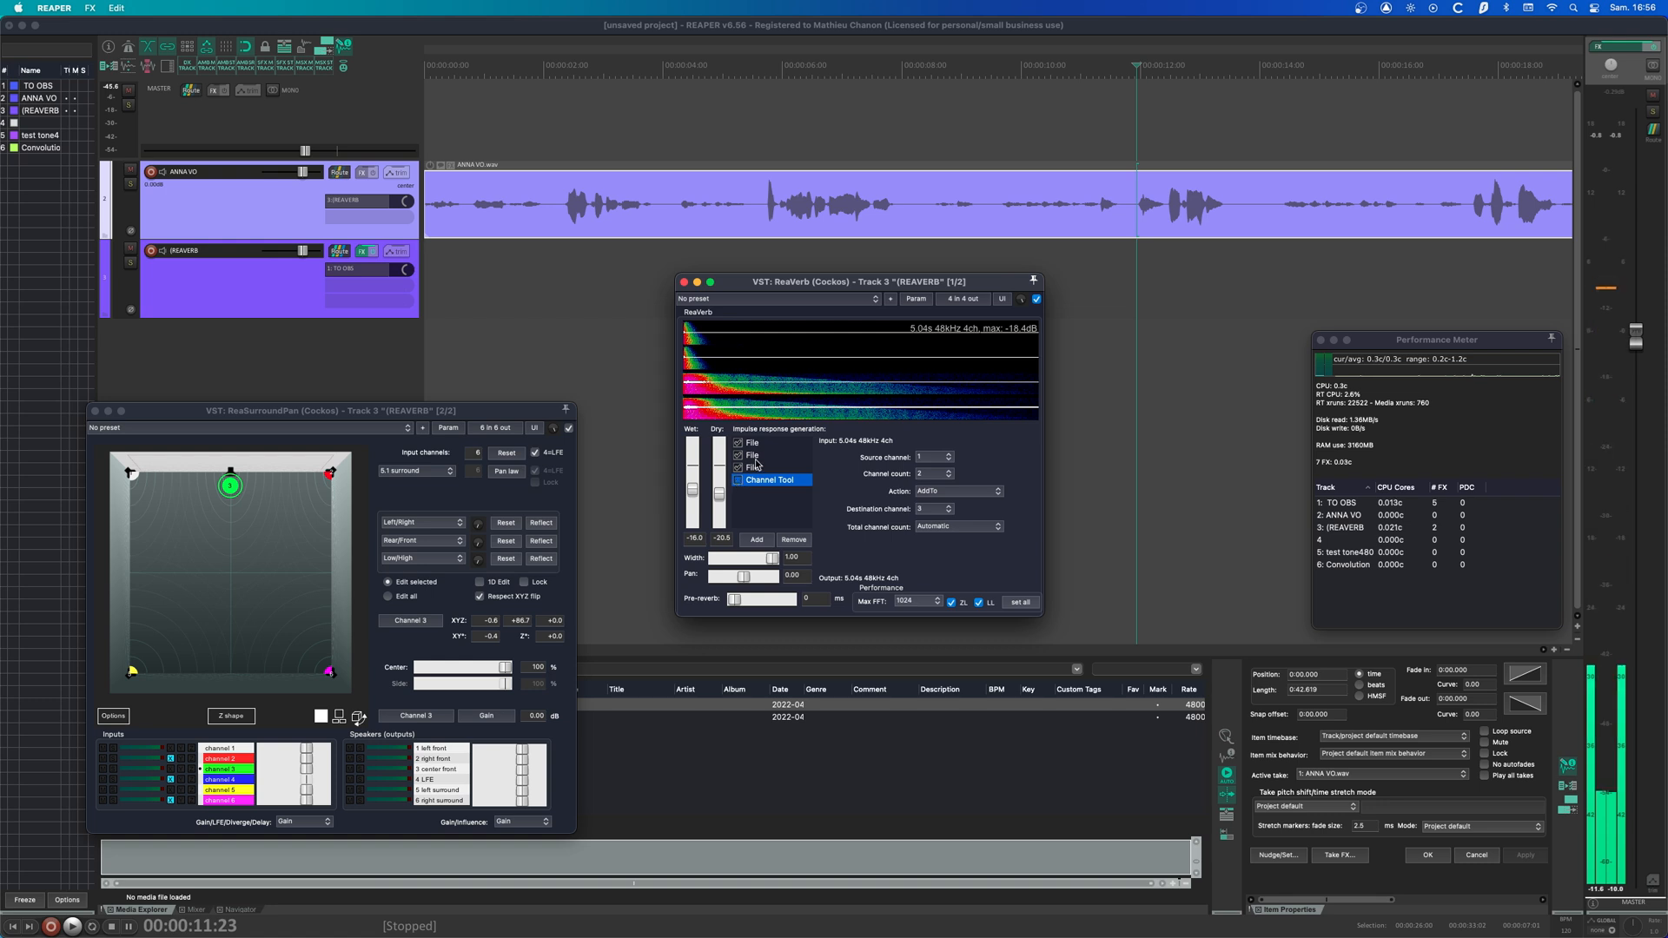
- Play the ANNA VO clip briefly to check the reverb with the Channel Tool active, then stop playback
scroll(739, 486, right, 2)
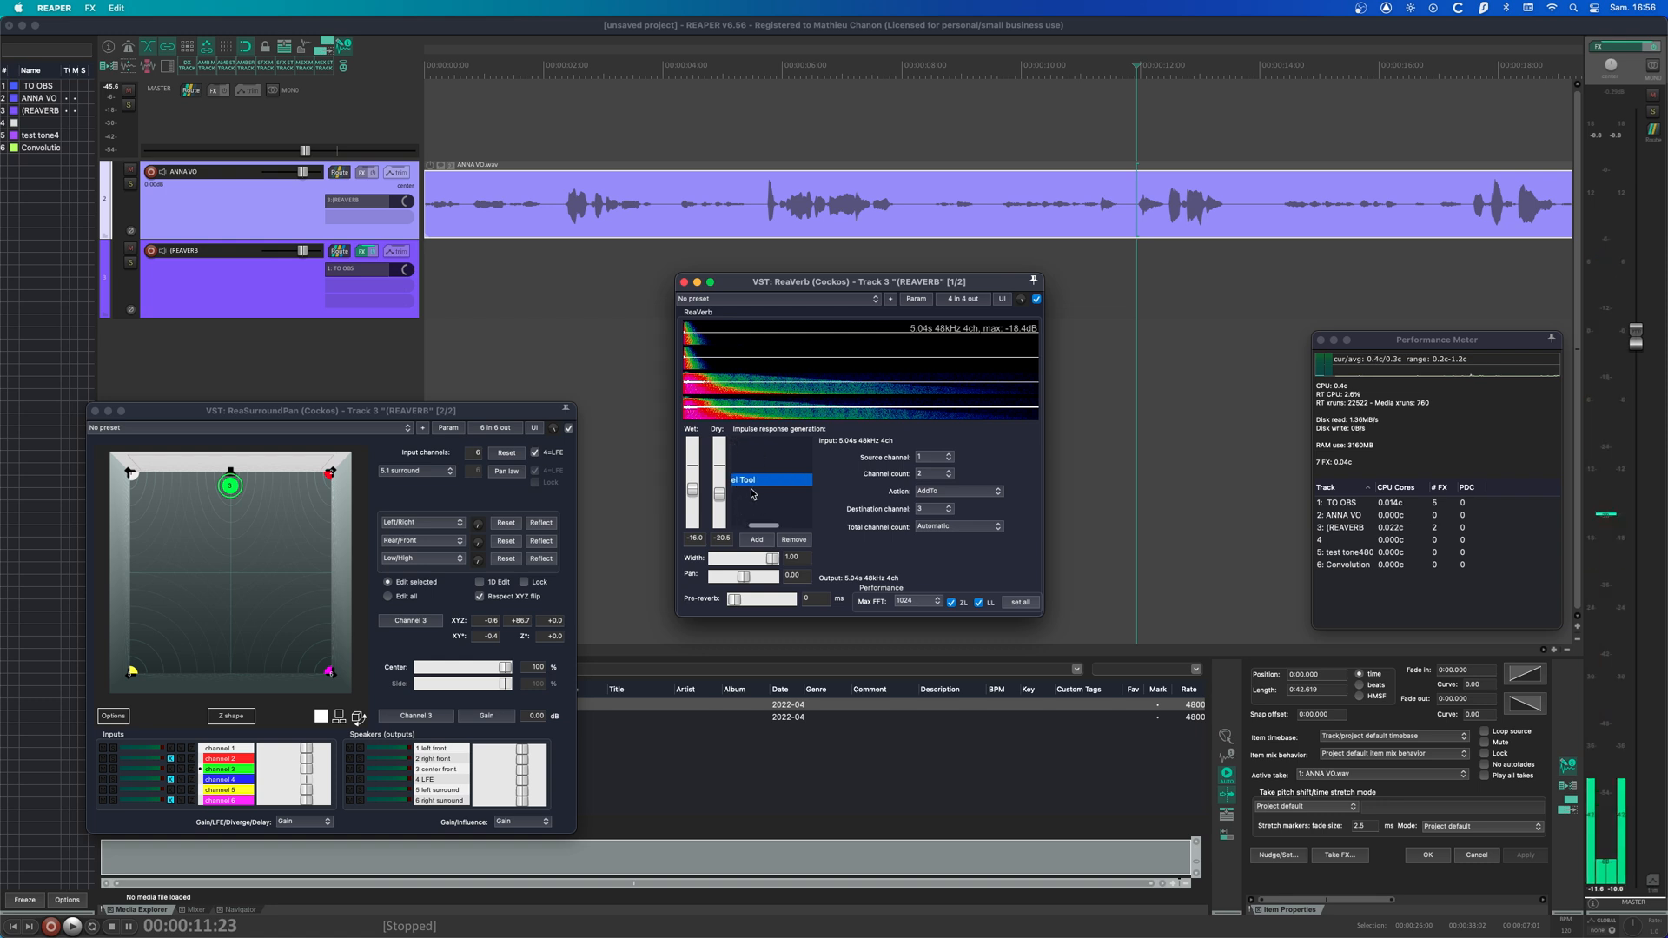
key(space)
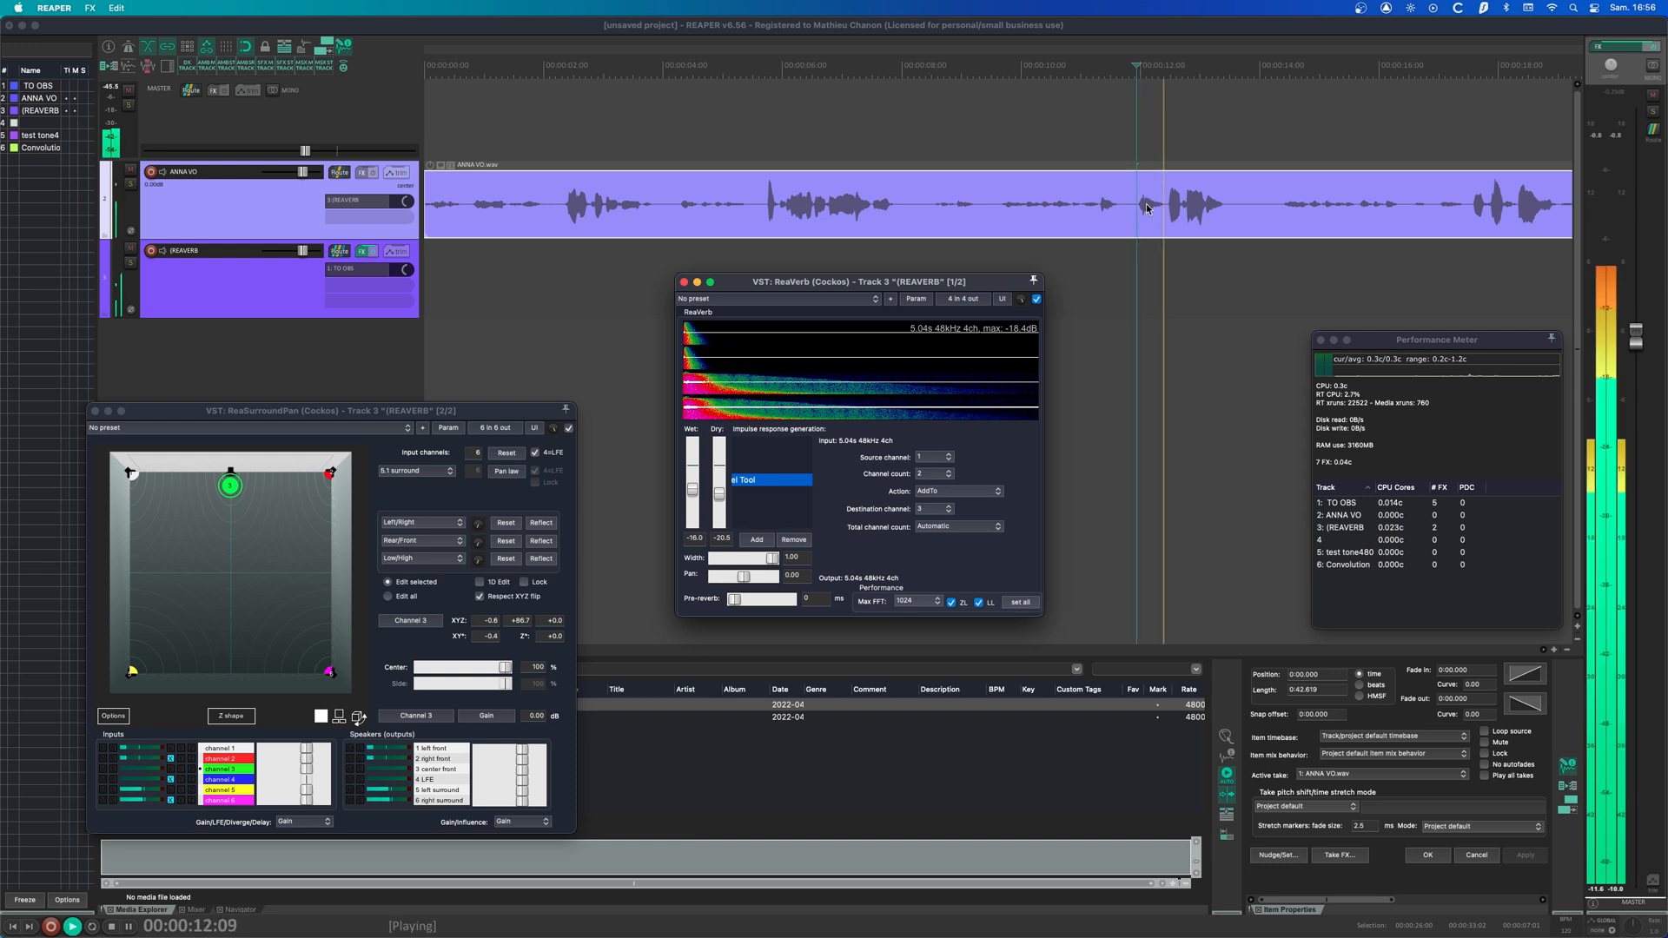
key(space)
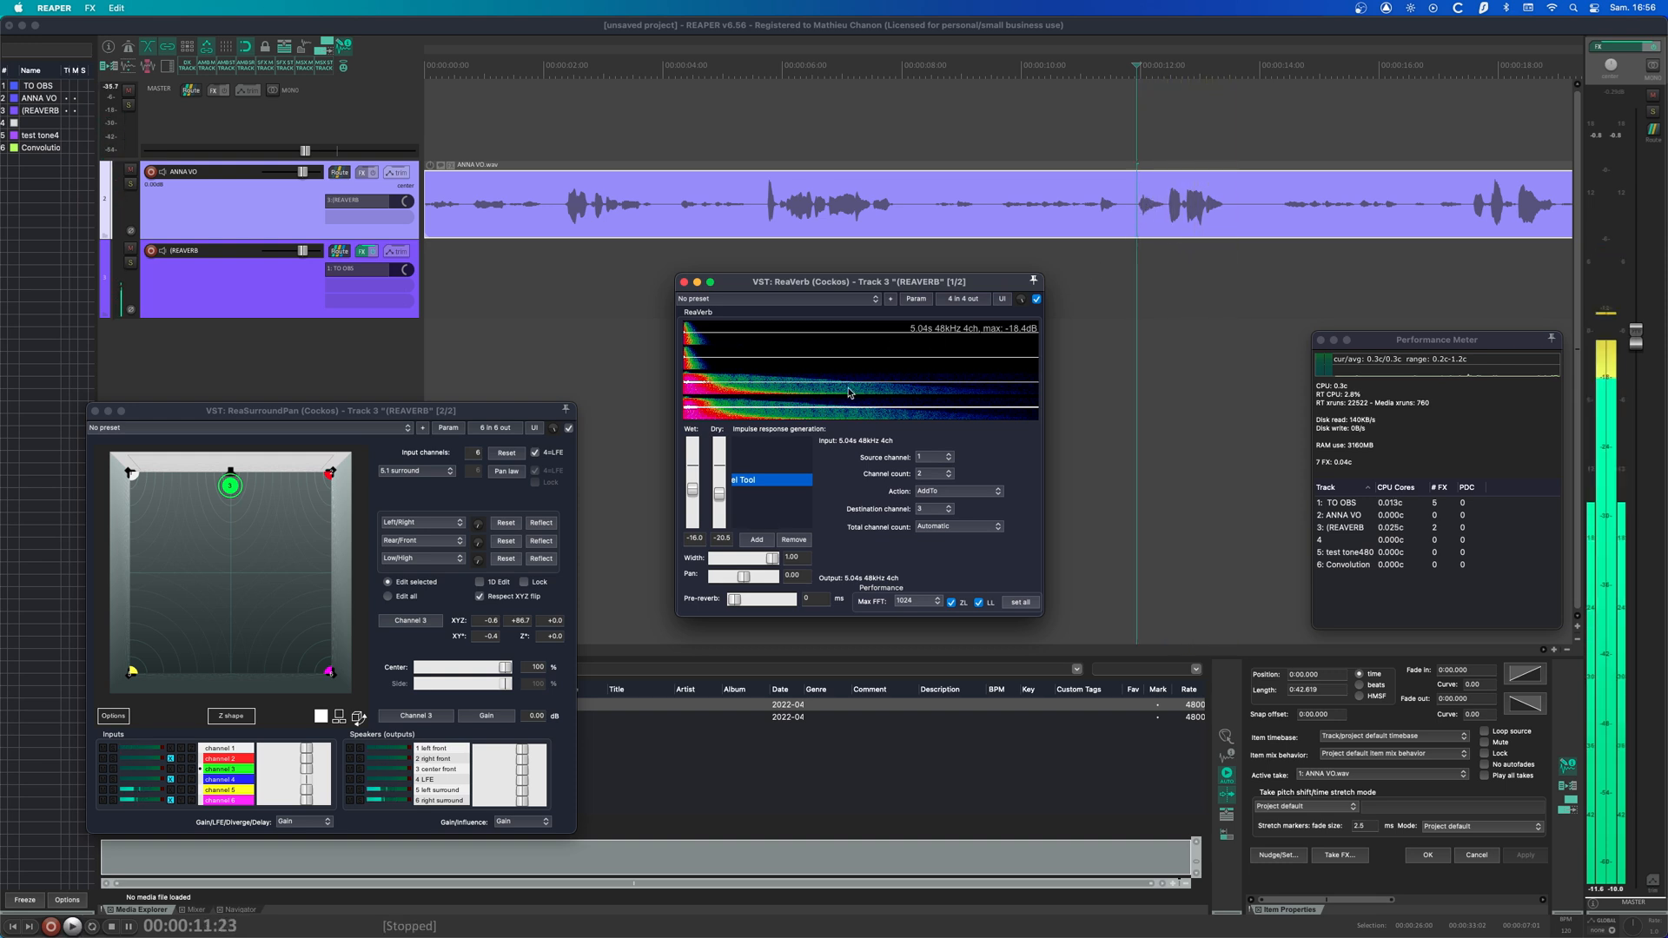
scroll(755, 484, left, 2)
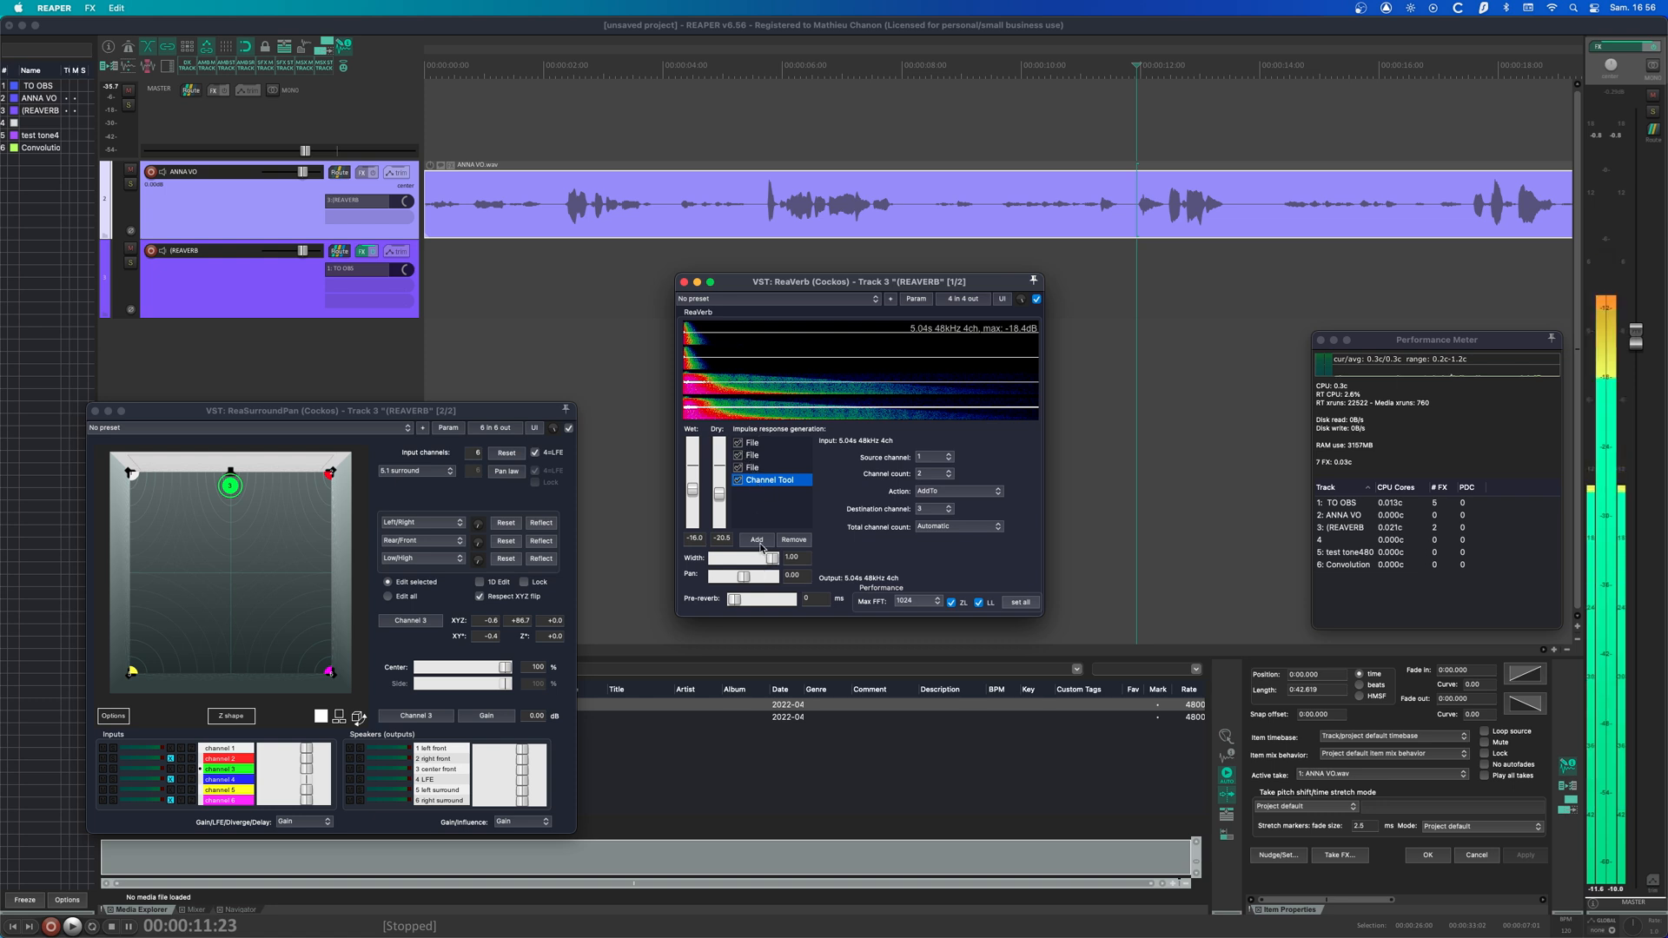
- Add a Trim/Gain/Stretch module directly after the BIG ROOM 1.wav File module
click(761, 467)
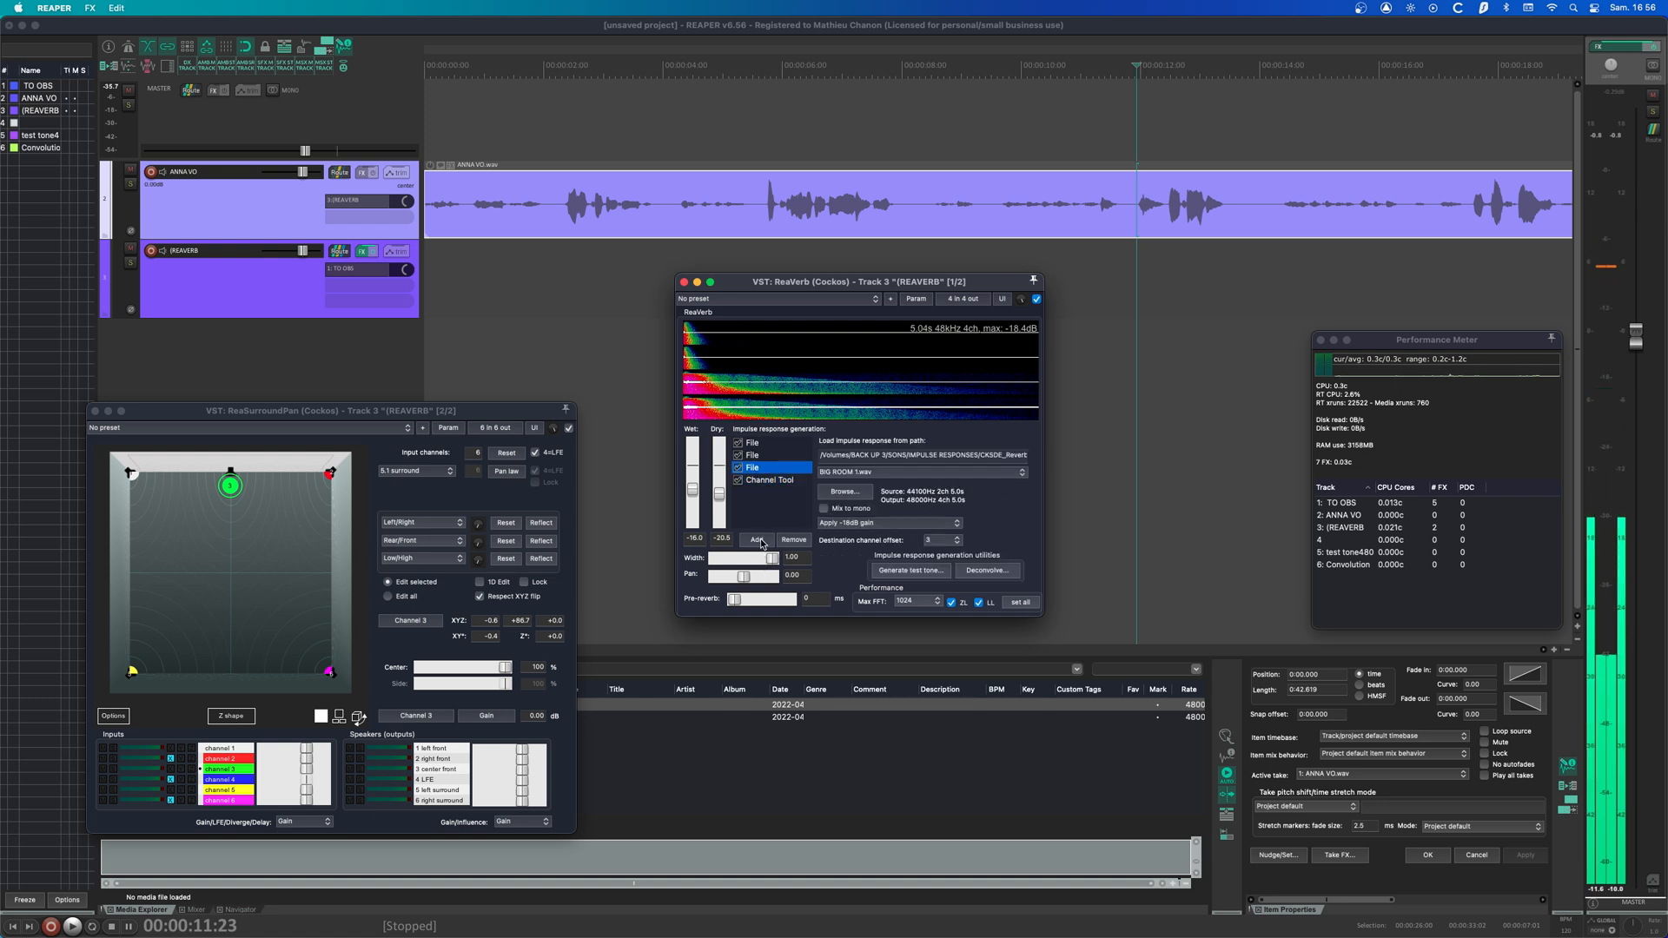
click(757, 540)
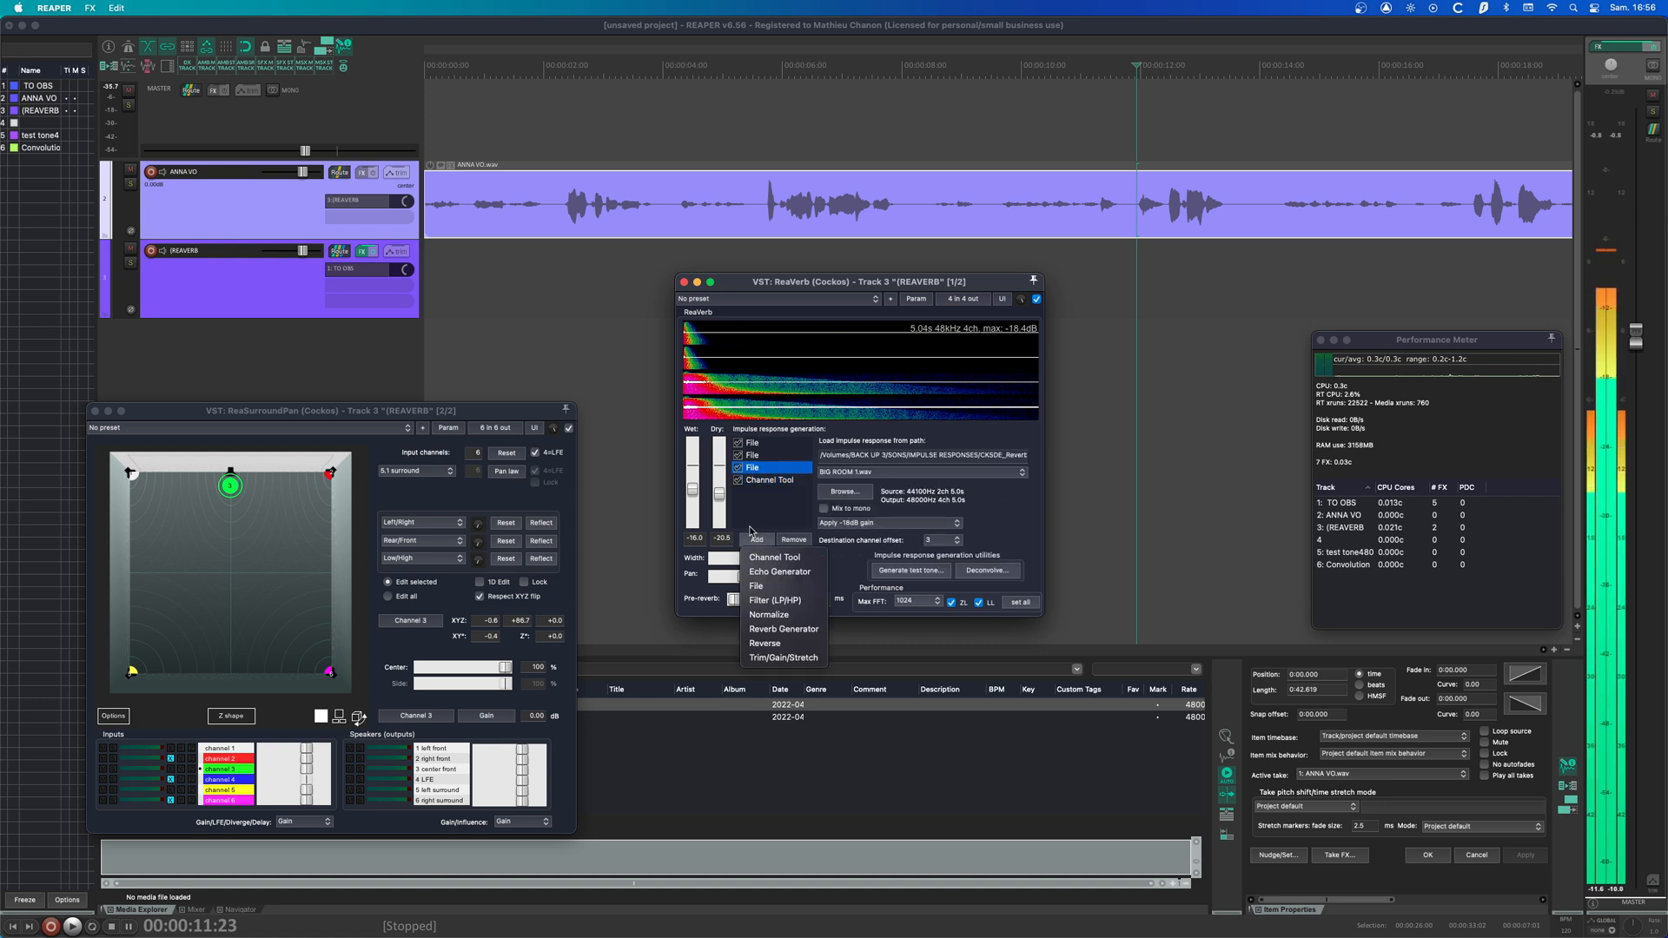
click(773, 658)
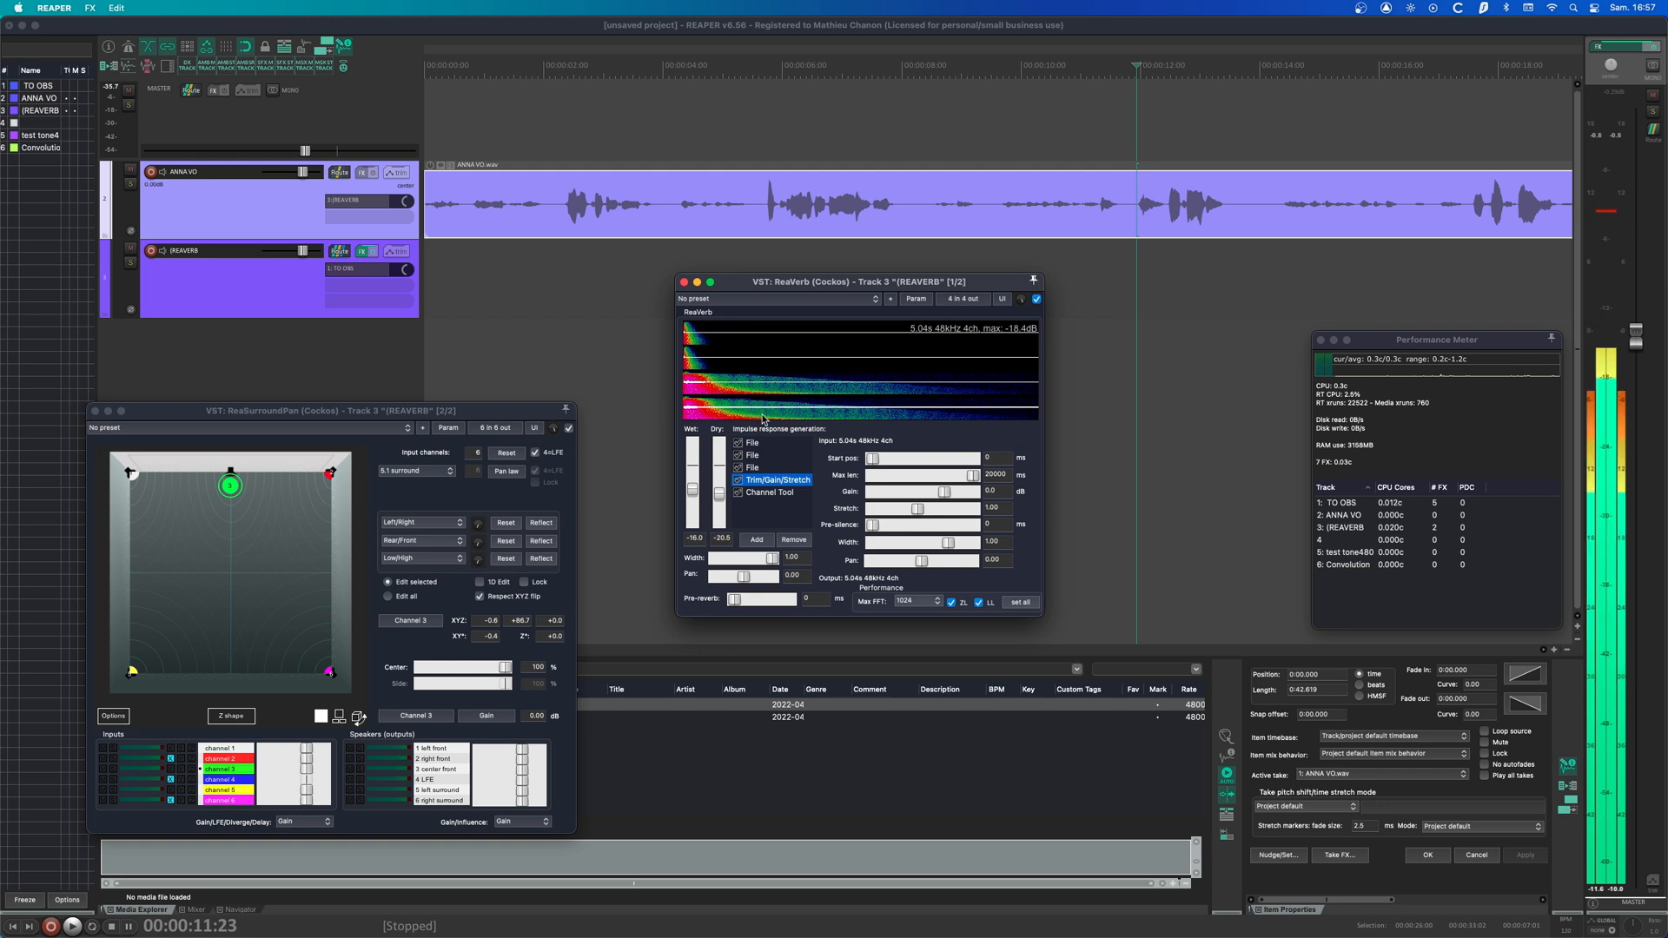
- Reorder the modules so the BIG ROOM 1.wav File module comes first, with Trim/Gain/Stretch directly below it
click(752, 469)
click(752, 456)
click(753, 444)
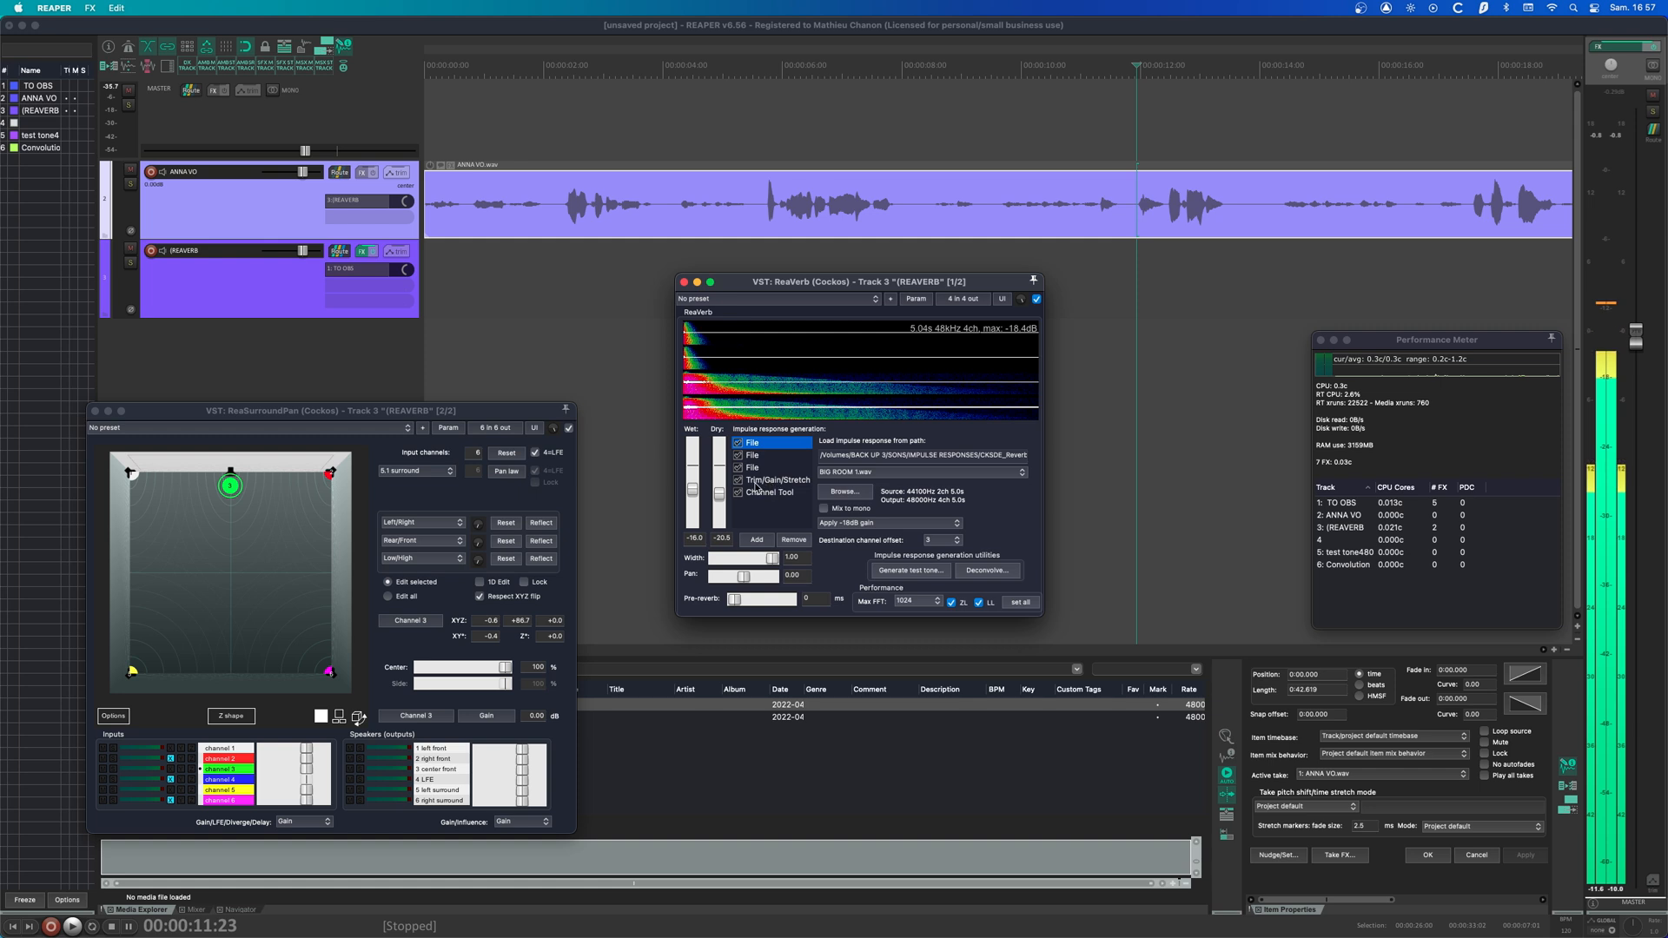
drag(756, 483, 763, 460)
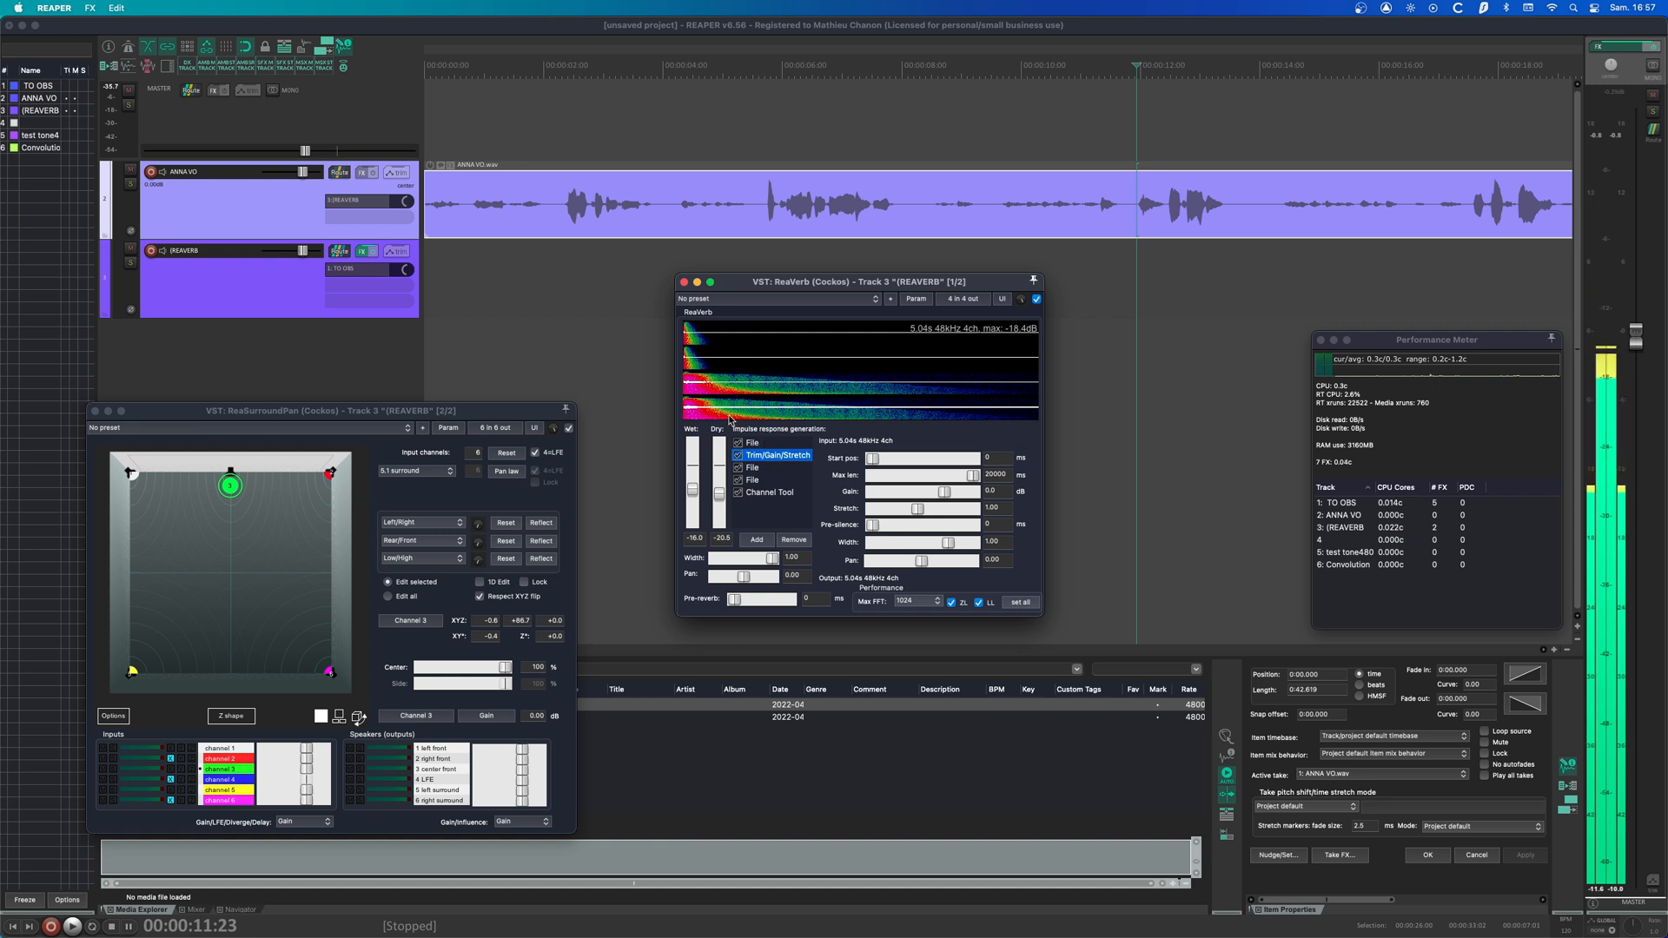
- While auditioning the ANNA VO clip, lower the Trim/Gain/Stretch gain to -24.2 dB and ReaVerb's Wet level to -29.6
drag(944, 492, 905, 493)
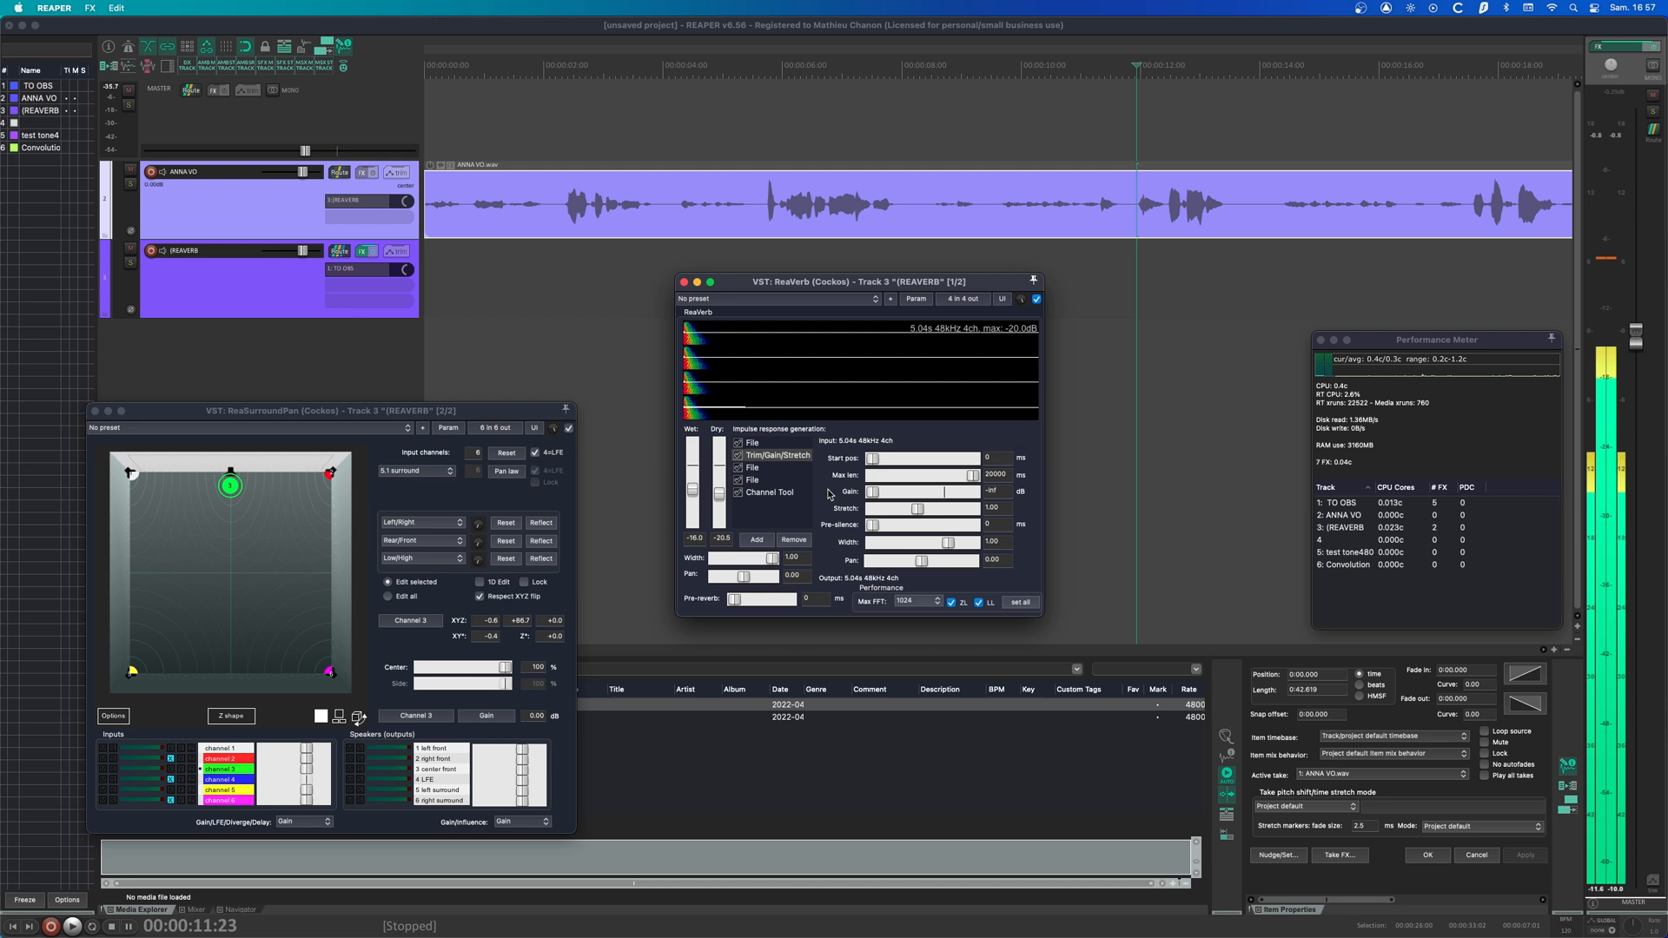
drag(872, 491, 903, 491)
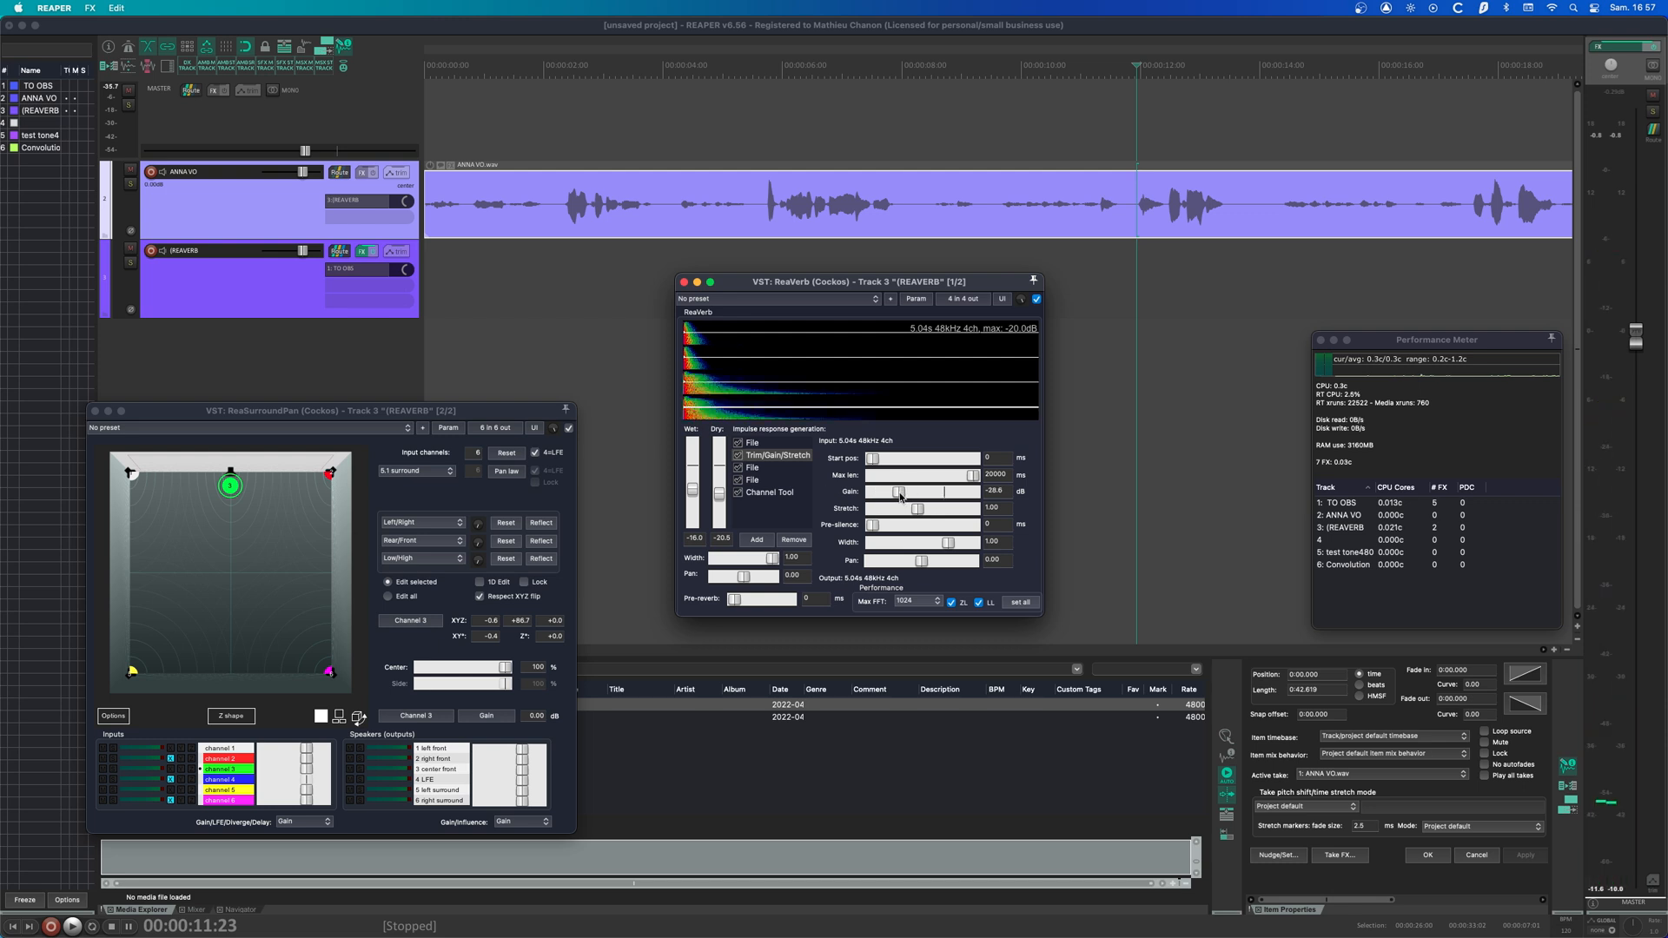
key(space)
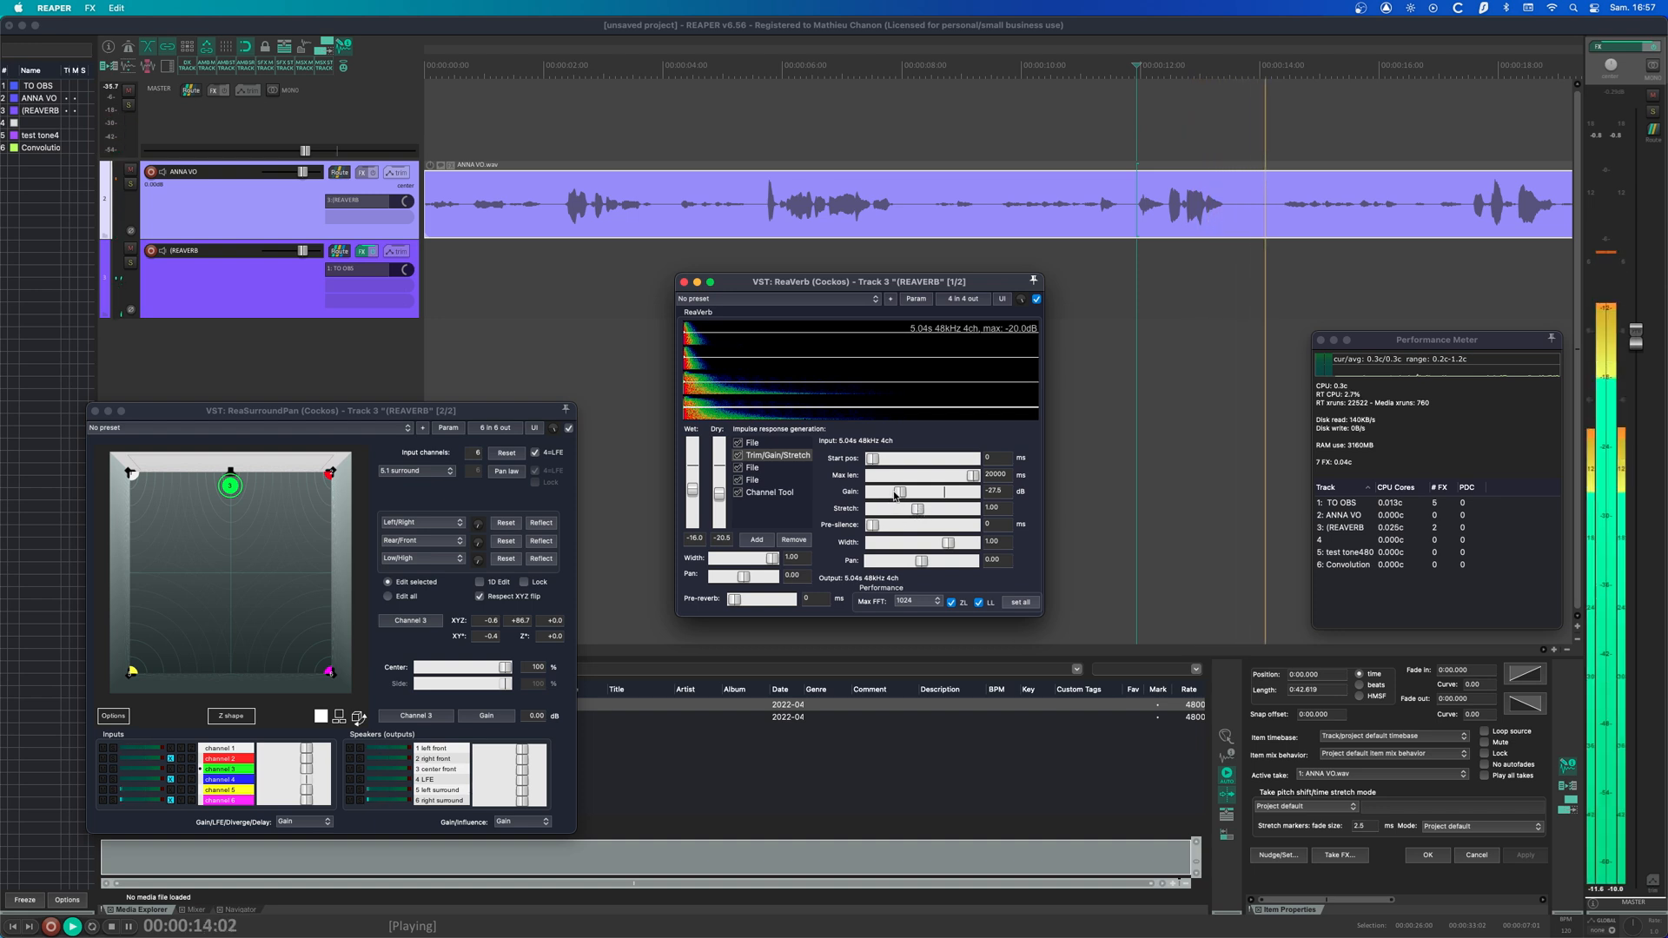
drag(898, 492, 901, 496)
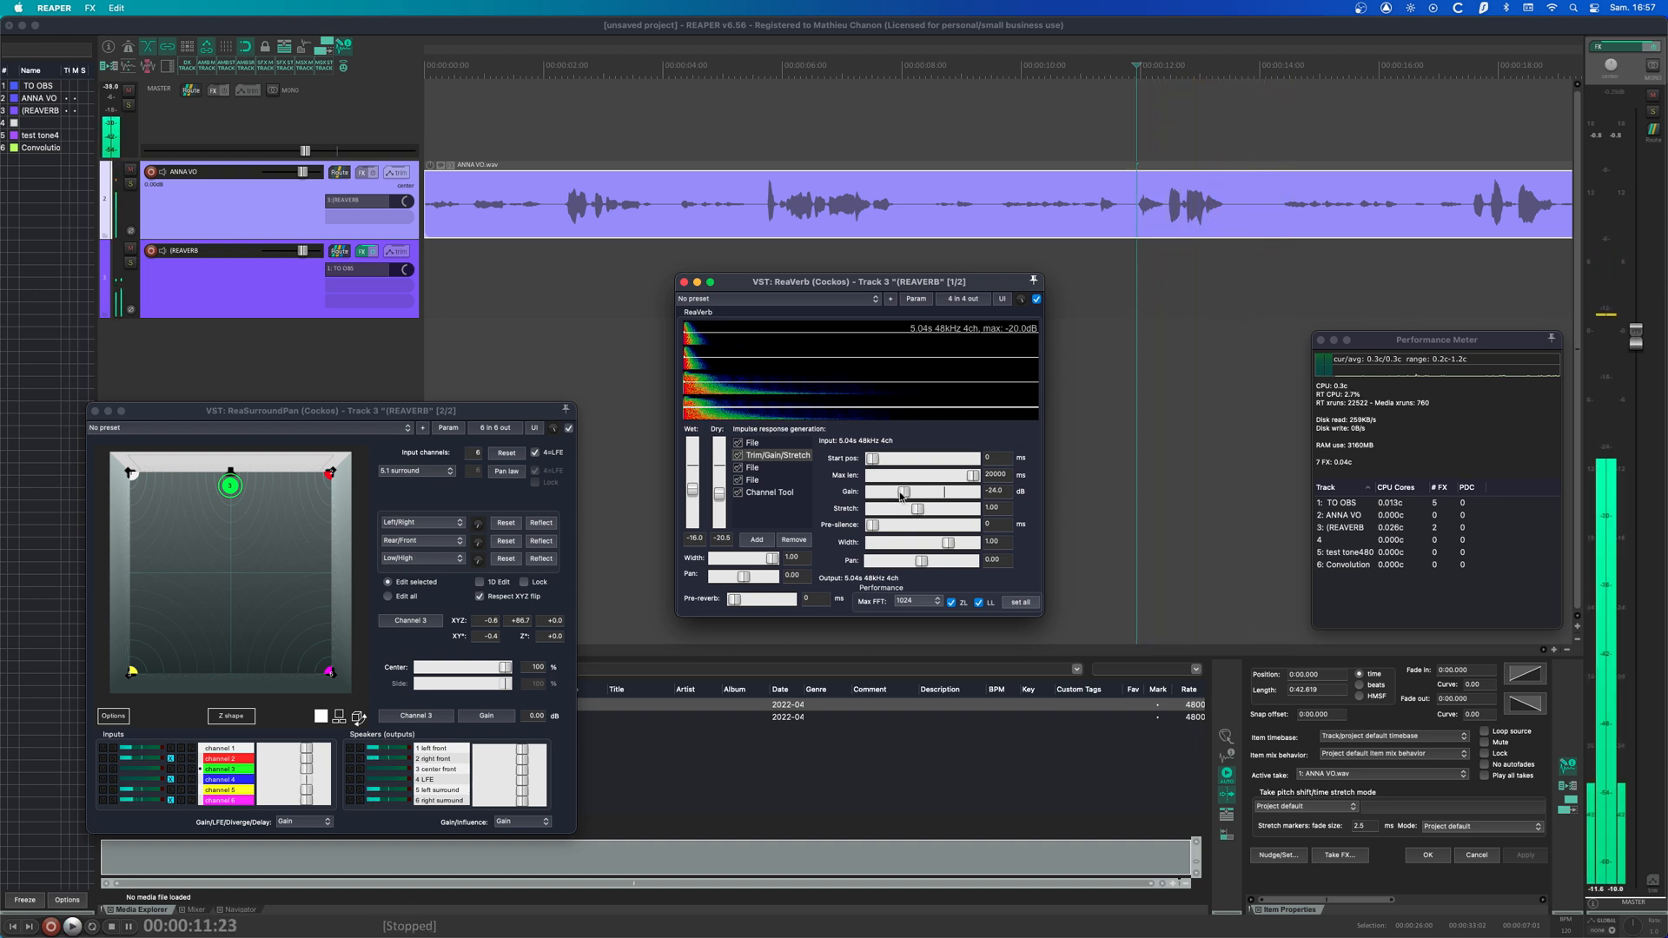
key(space)
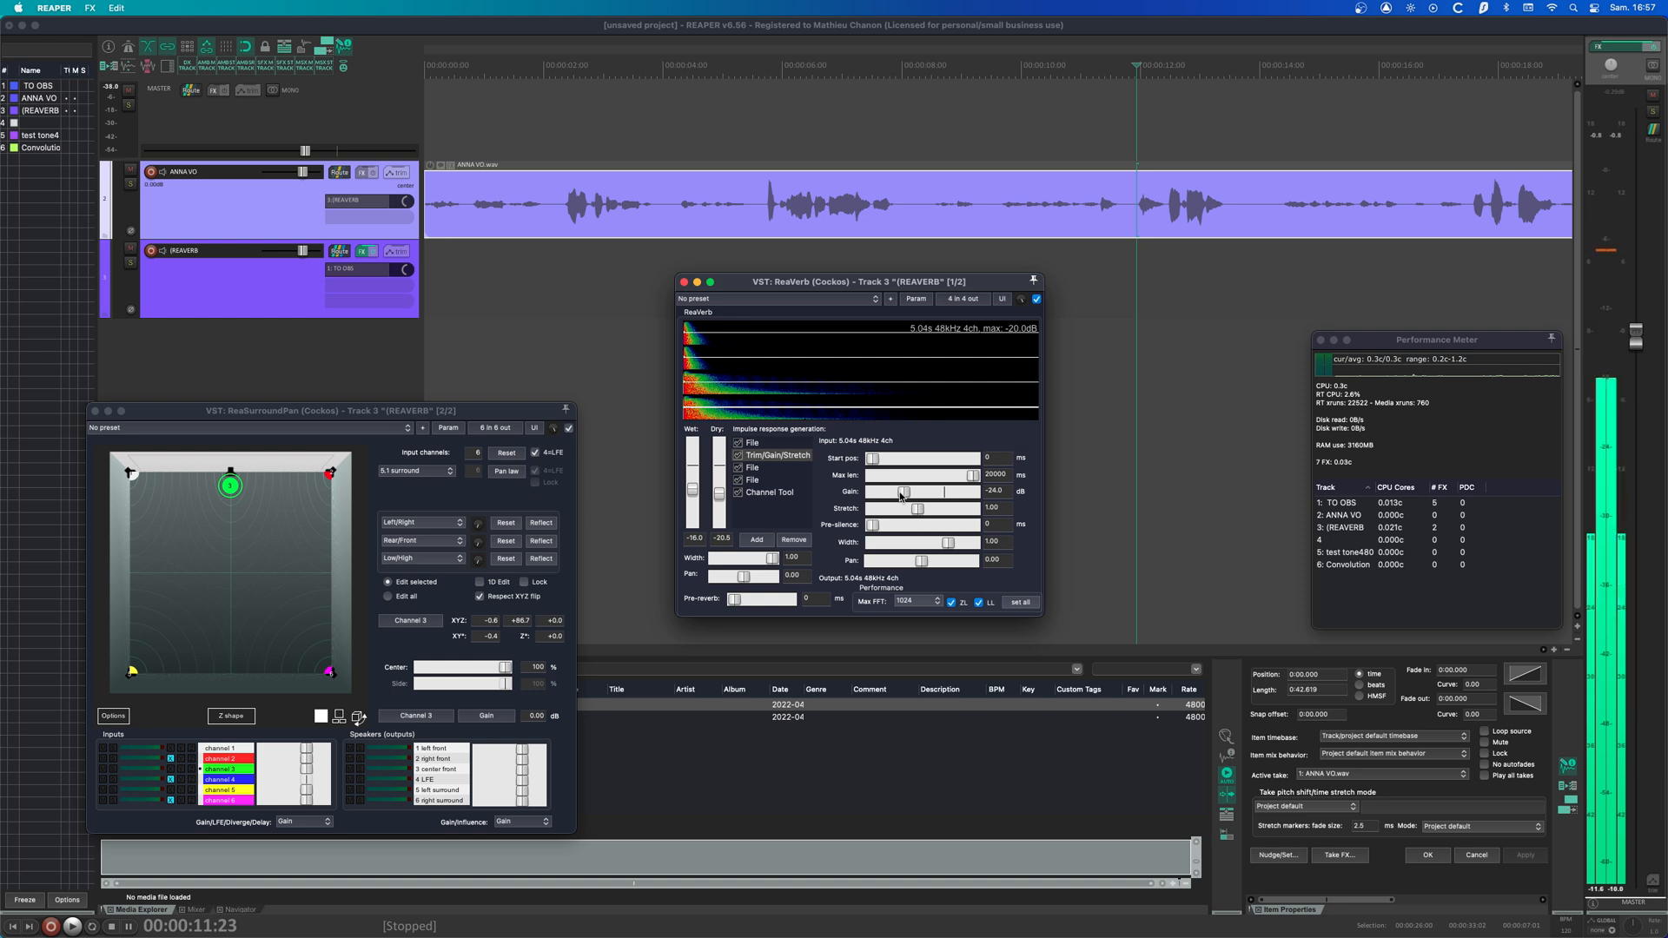
key(space)
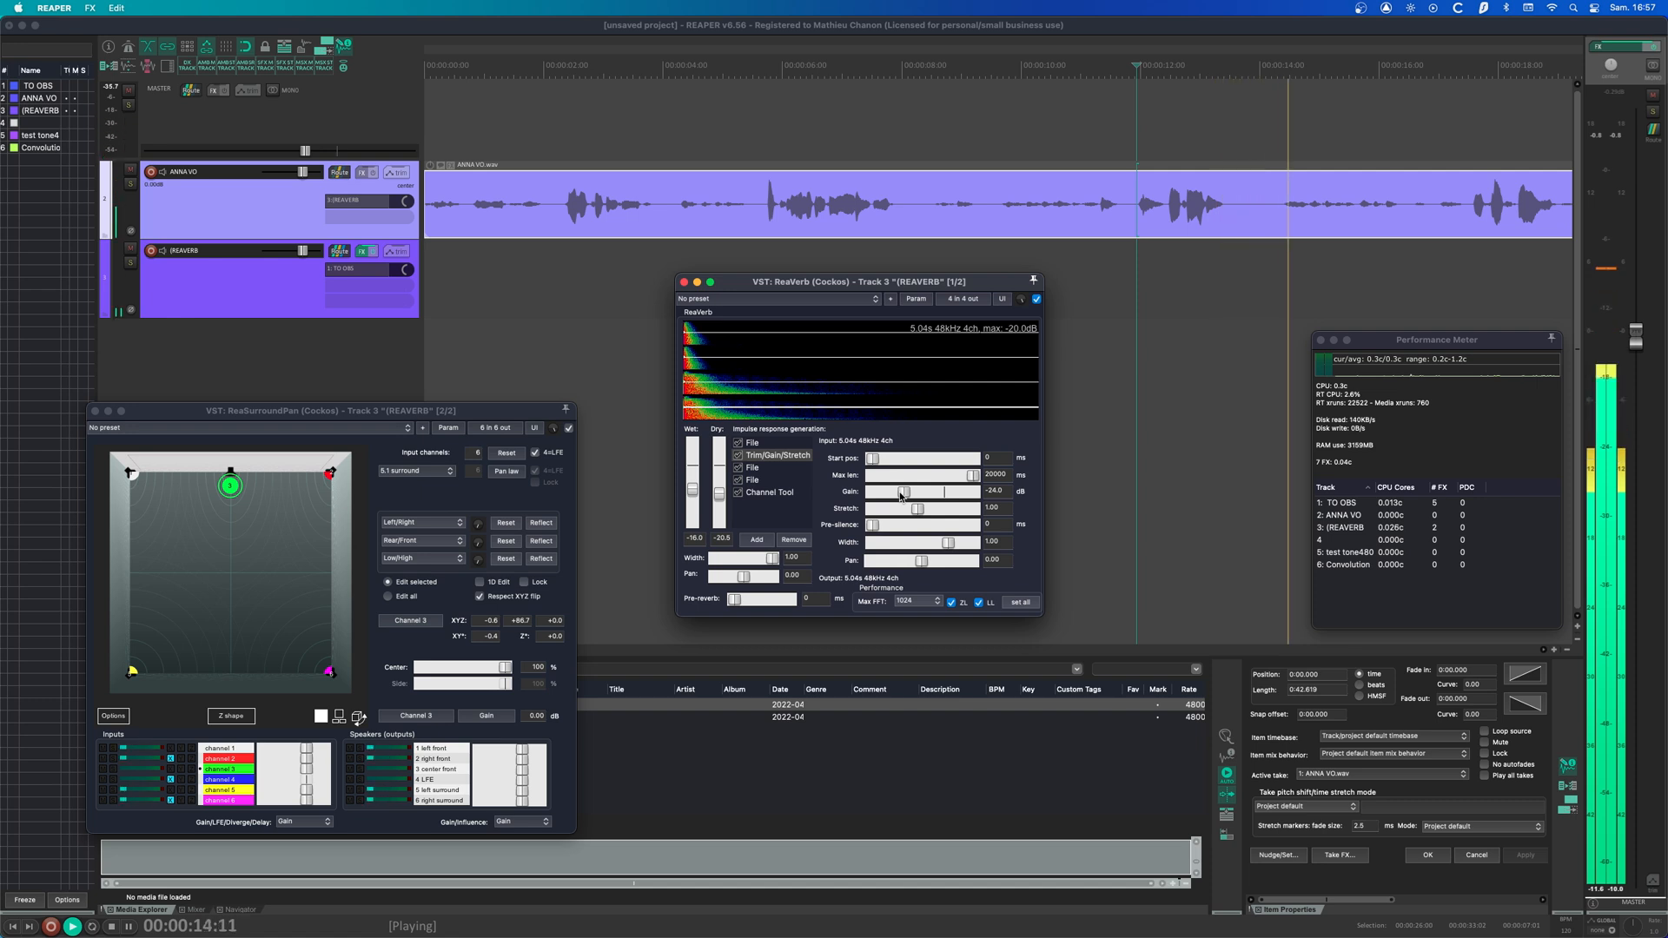
key(space)
drag(930, 492, 897, 496)
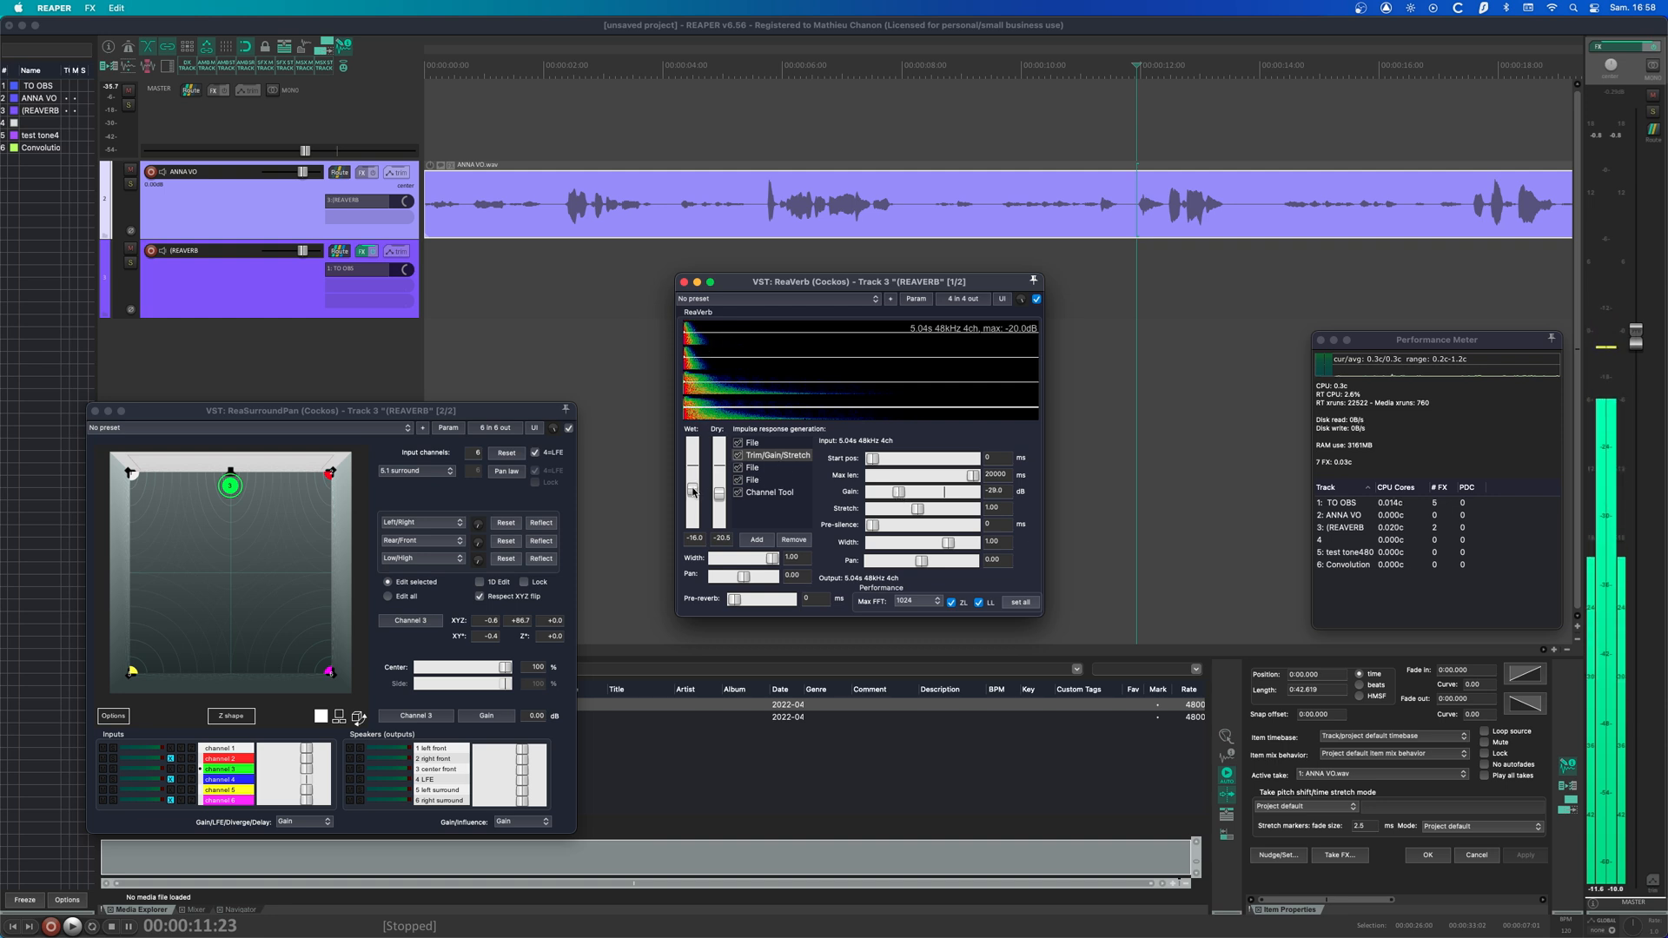
drag(692, 495, 891, 500)
drag(898, 494, 904, 496)
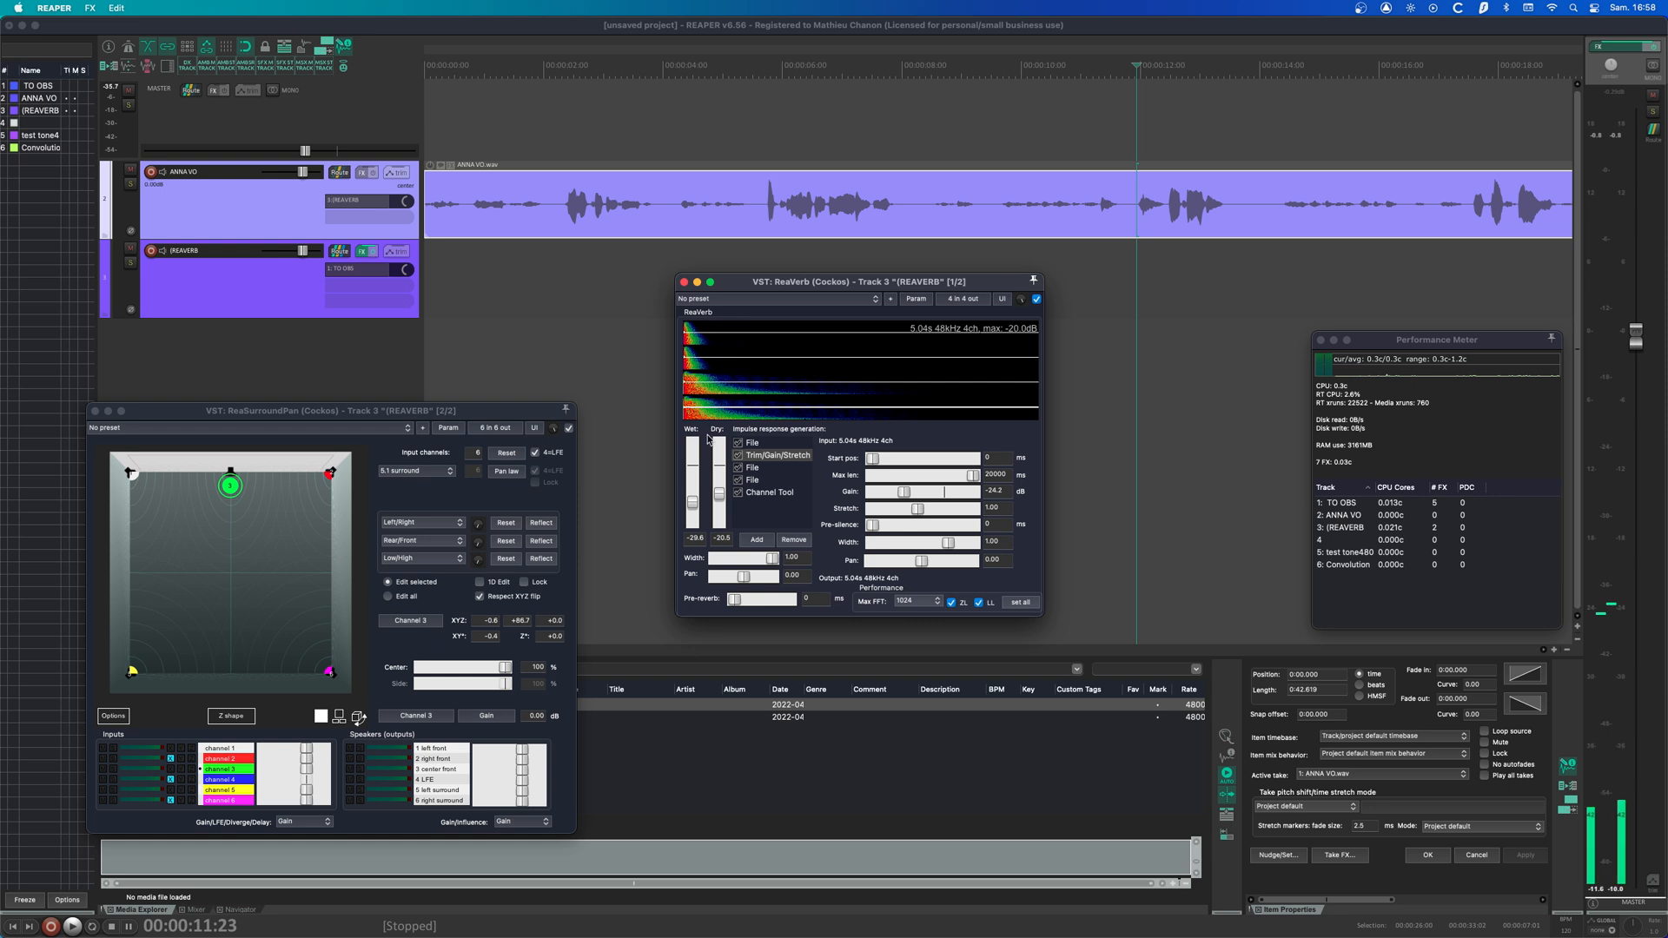
- Set the Trim/Gain/Stretch gain to -23.7 dB and raise ReaVerb's Wet level to -19.1 while auditioning the ANNA VO clip
drag(904, 495, 905, 495)
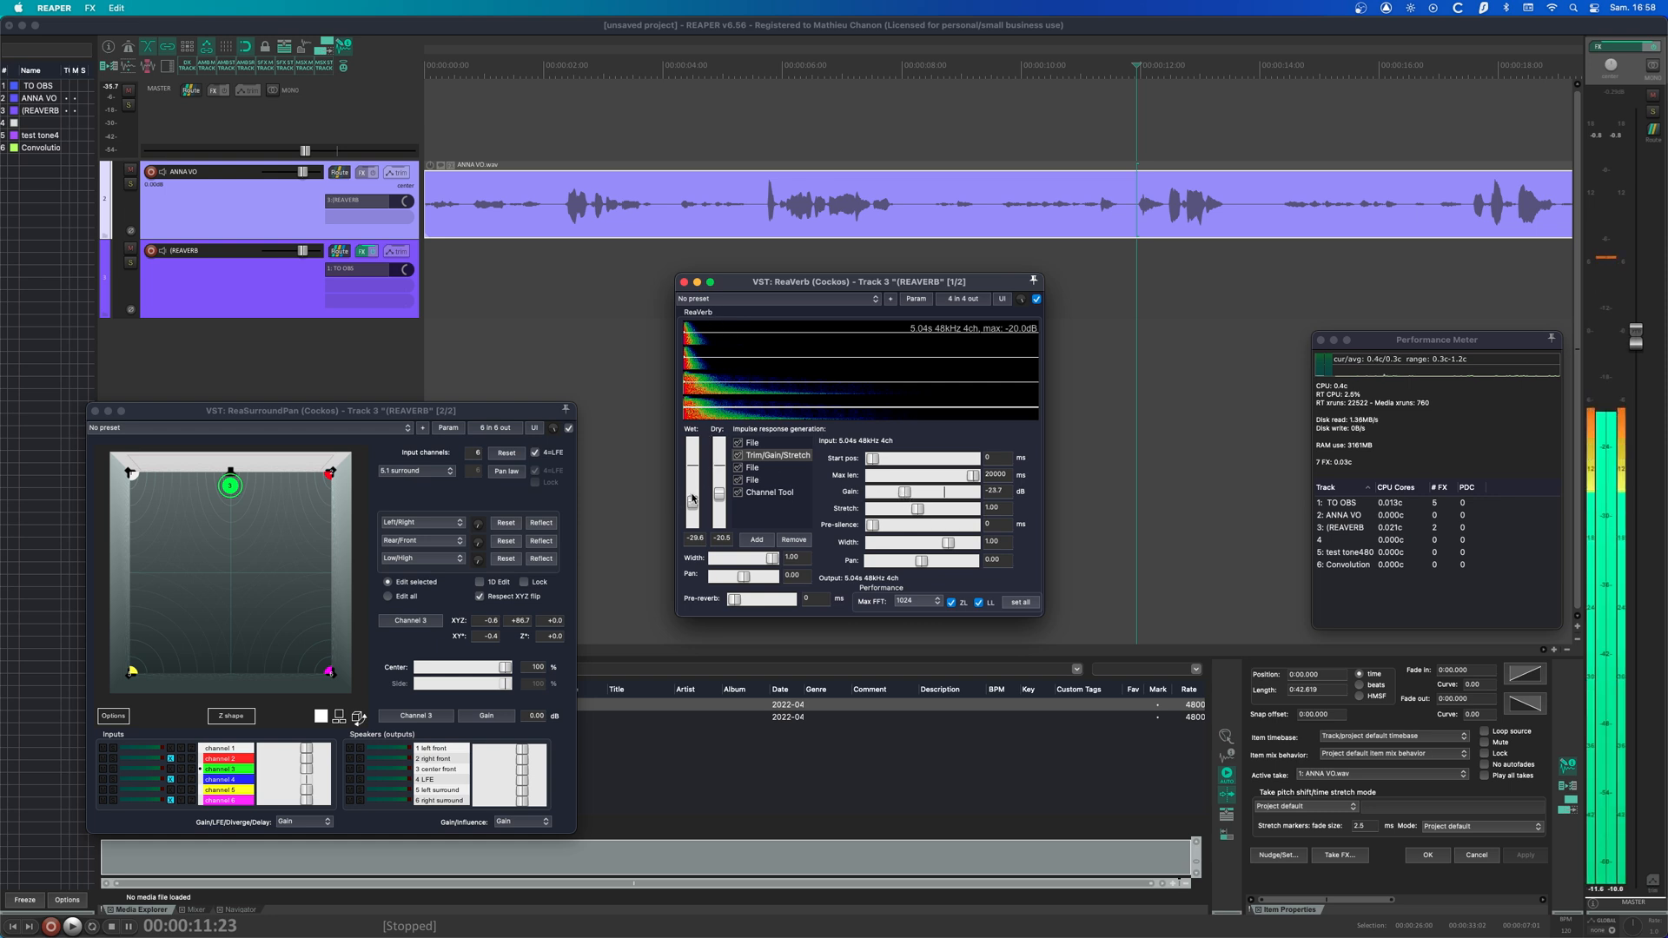
key(space)
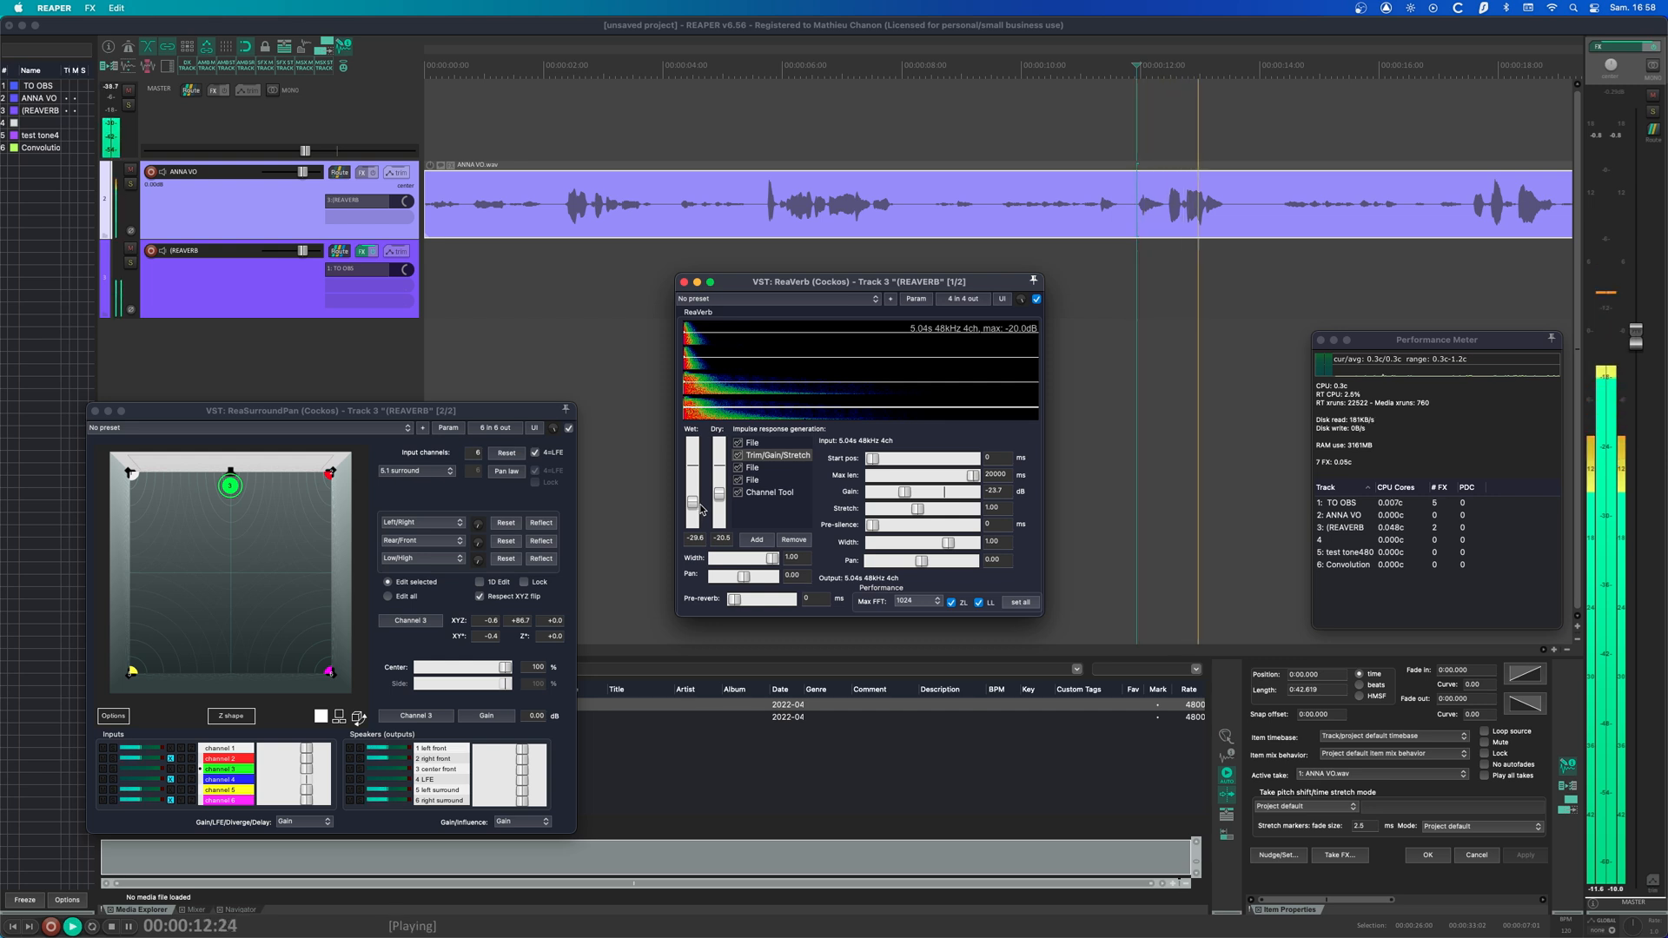
drag(693, 504, 693, 497)
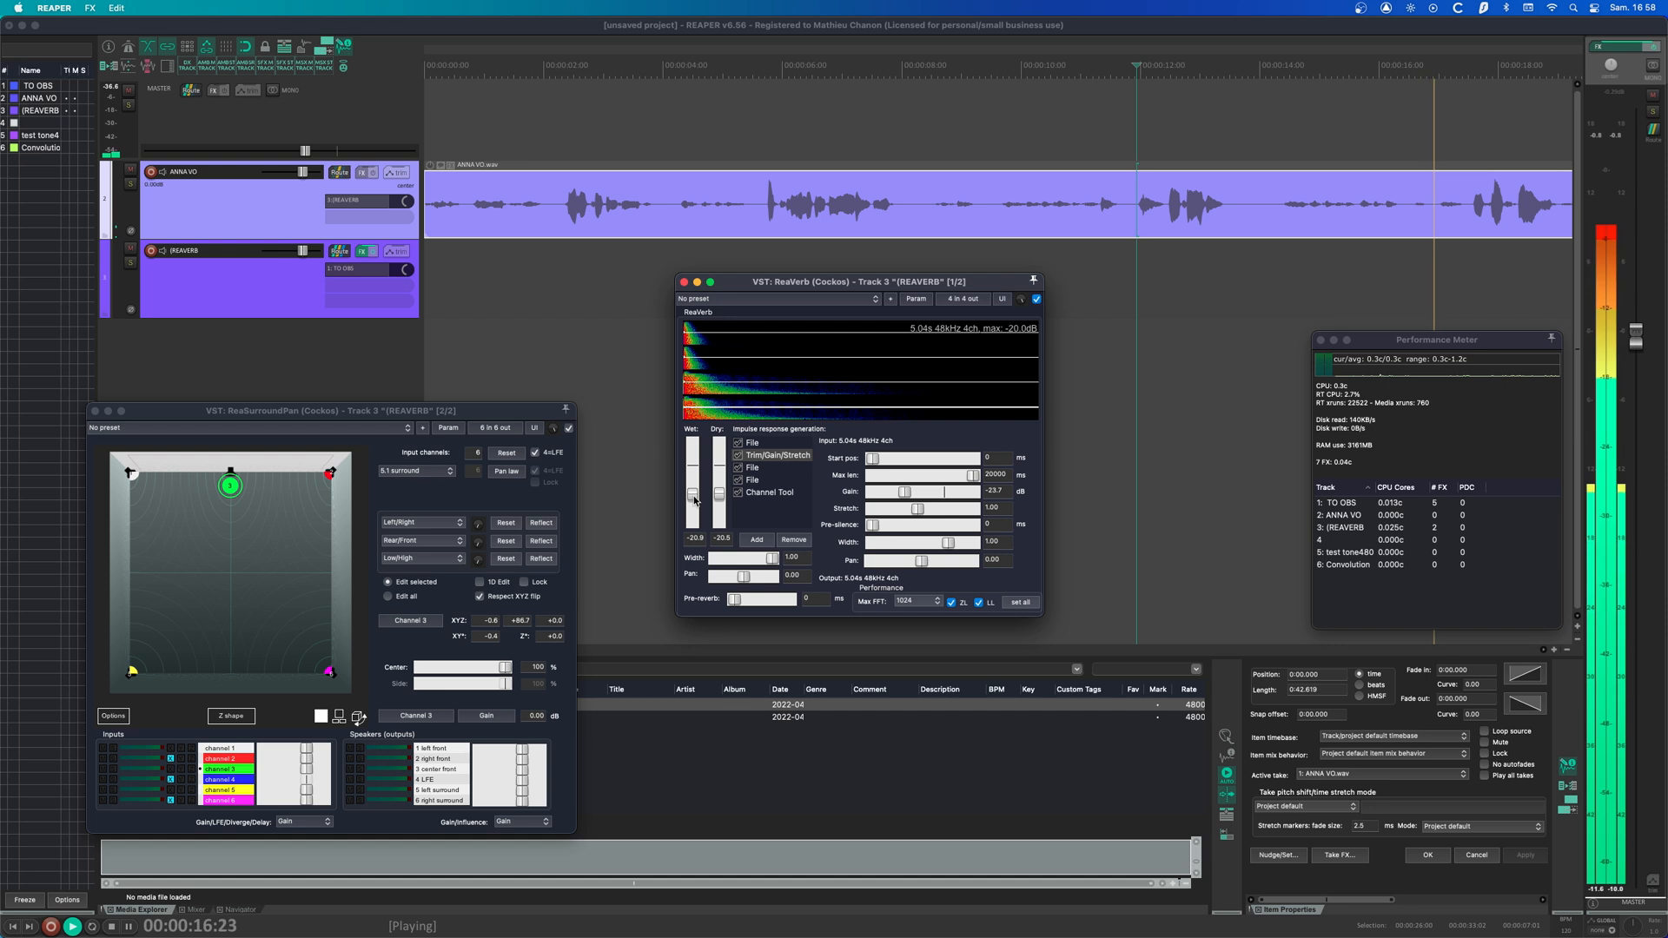
drag(697, 502, 692, 498)
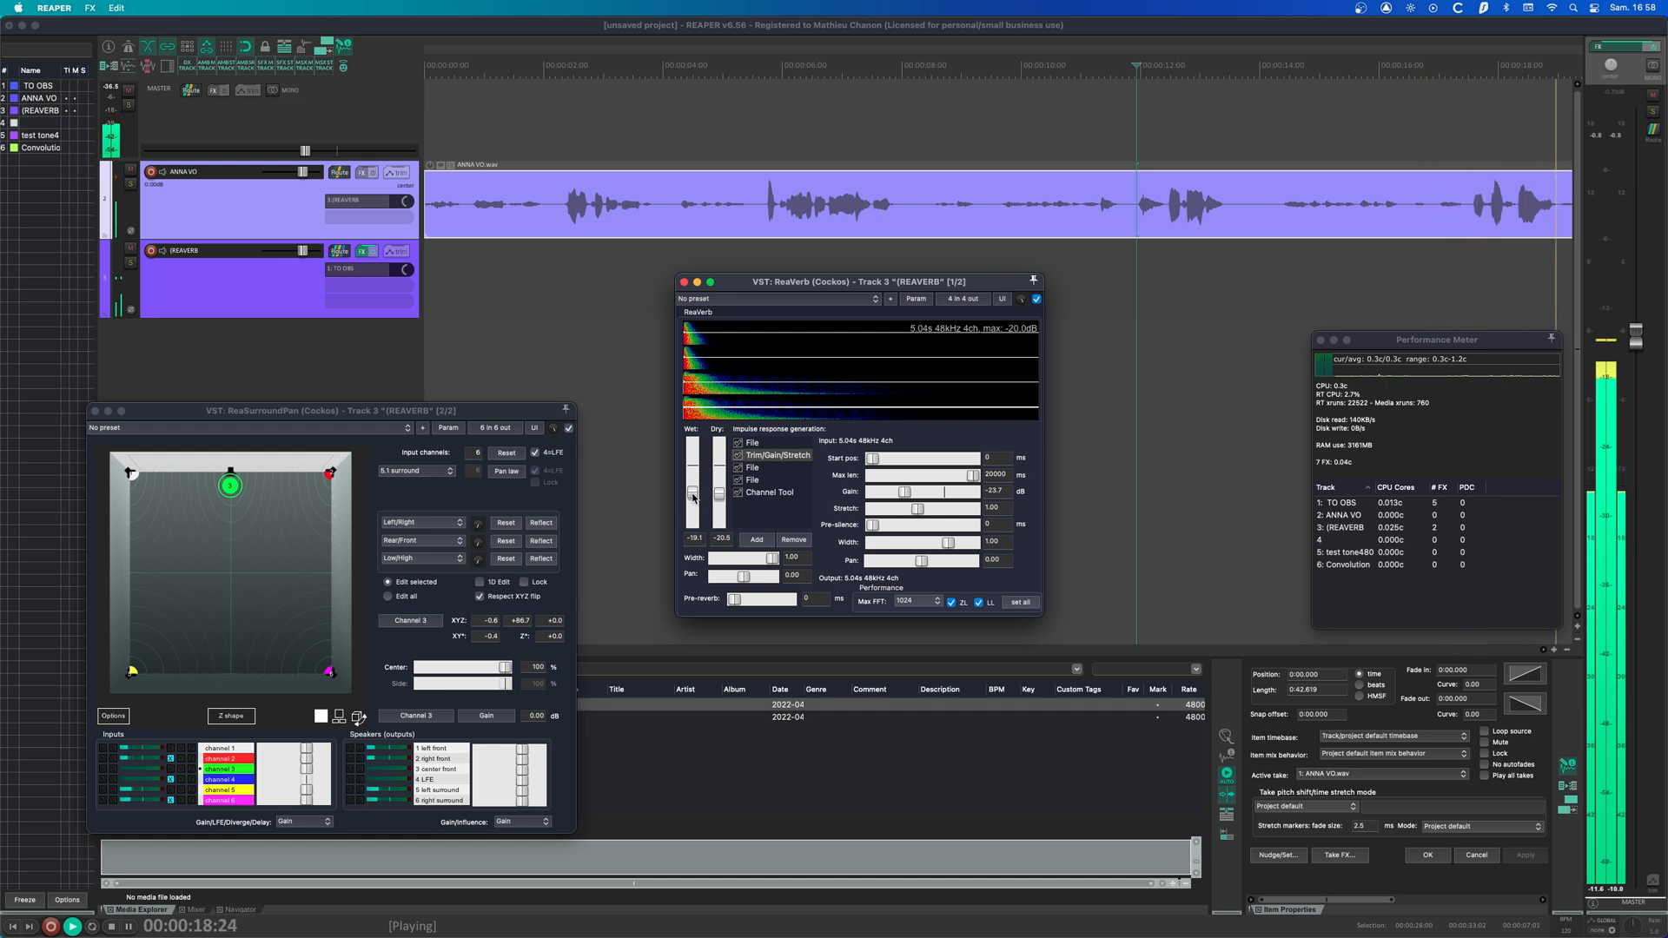
key(space)
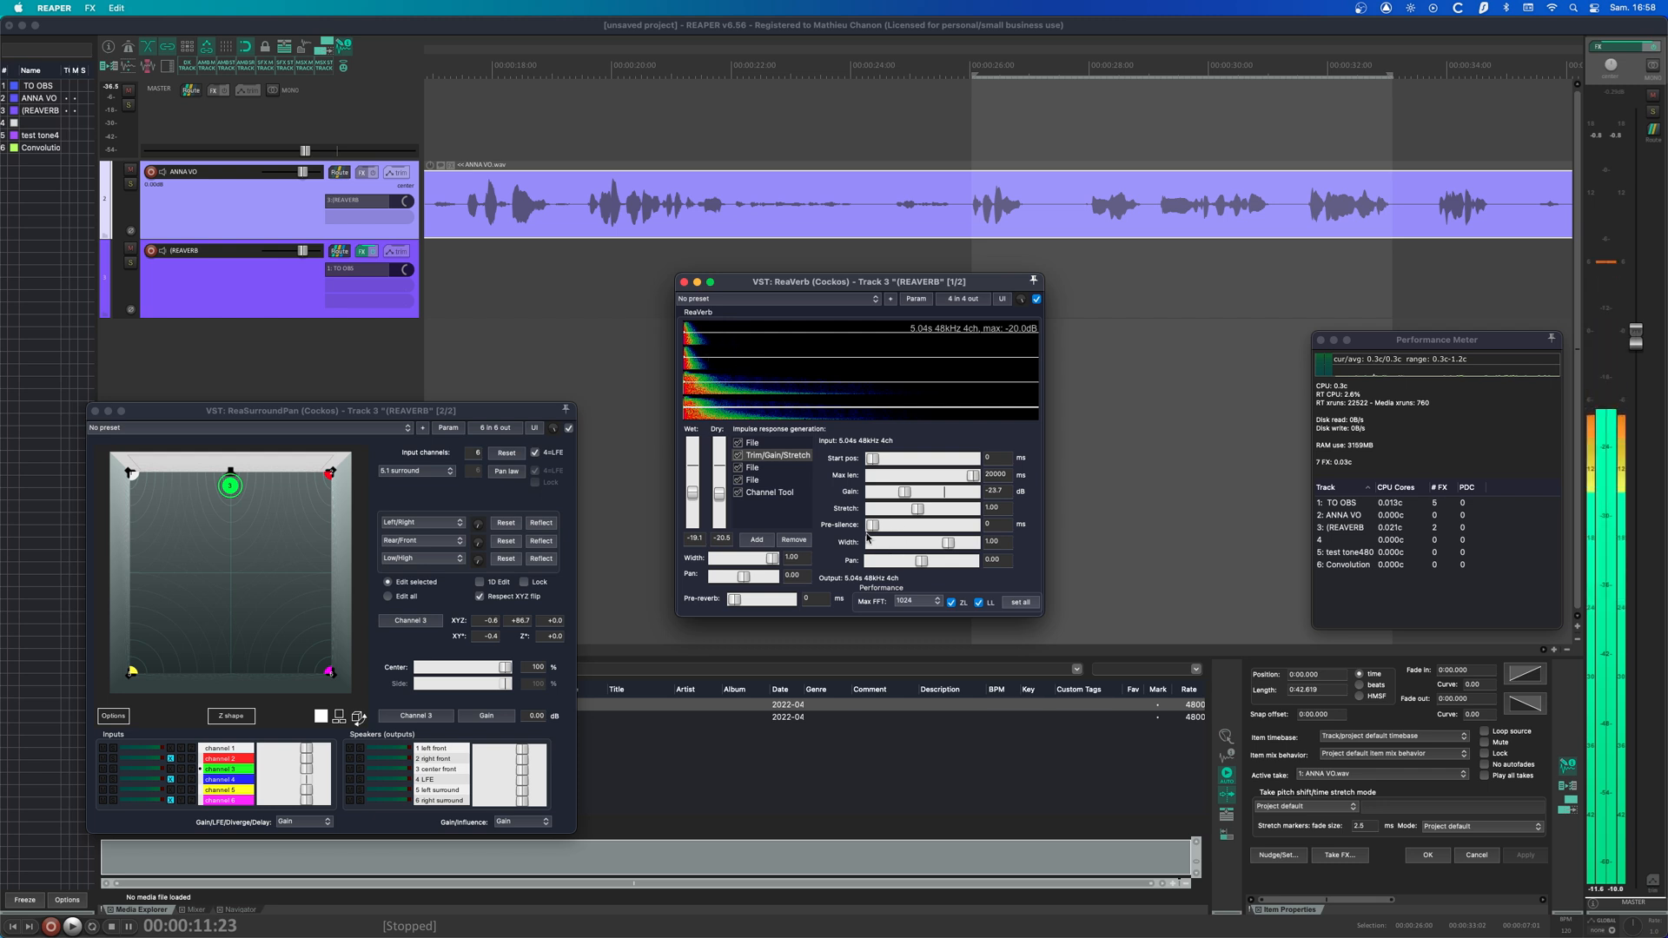
- Display the Channel Tool module's settings in ReaVerb to review its source, count, action and destination options
click(774, 491)
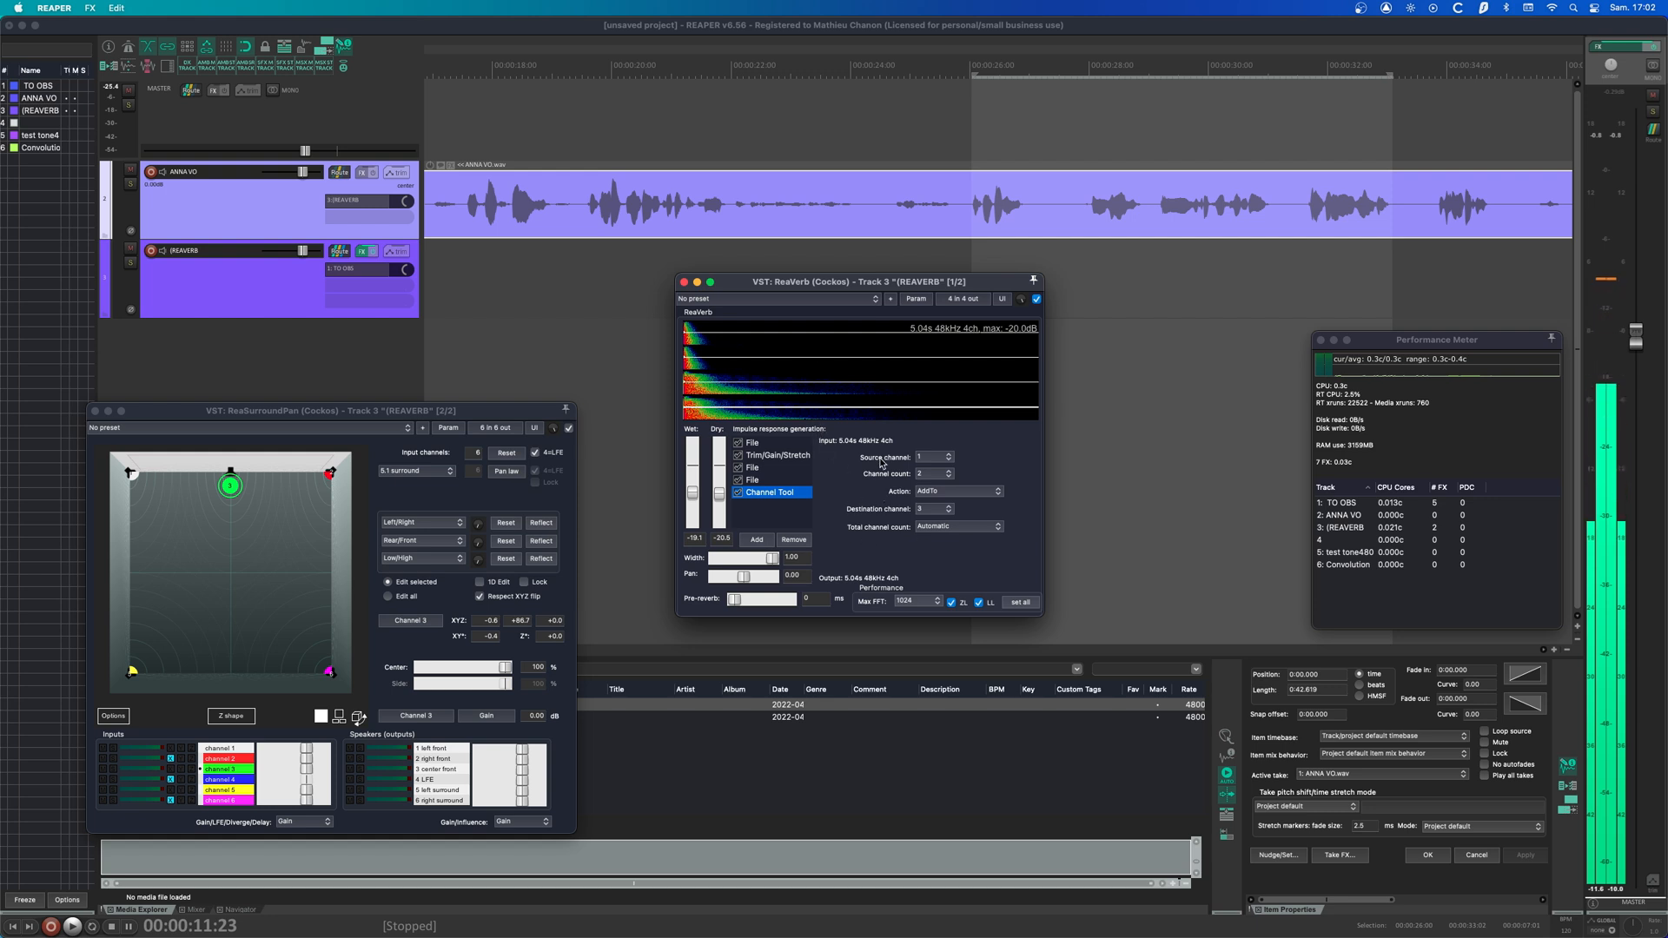
scroll(777, 492, right, 5)
drag(776, 524, 745, 523)
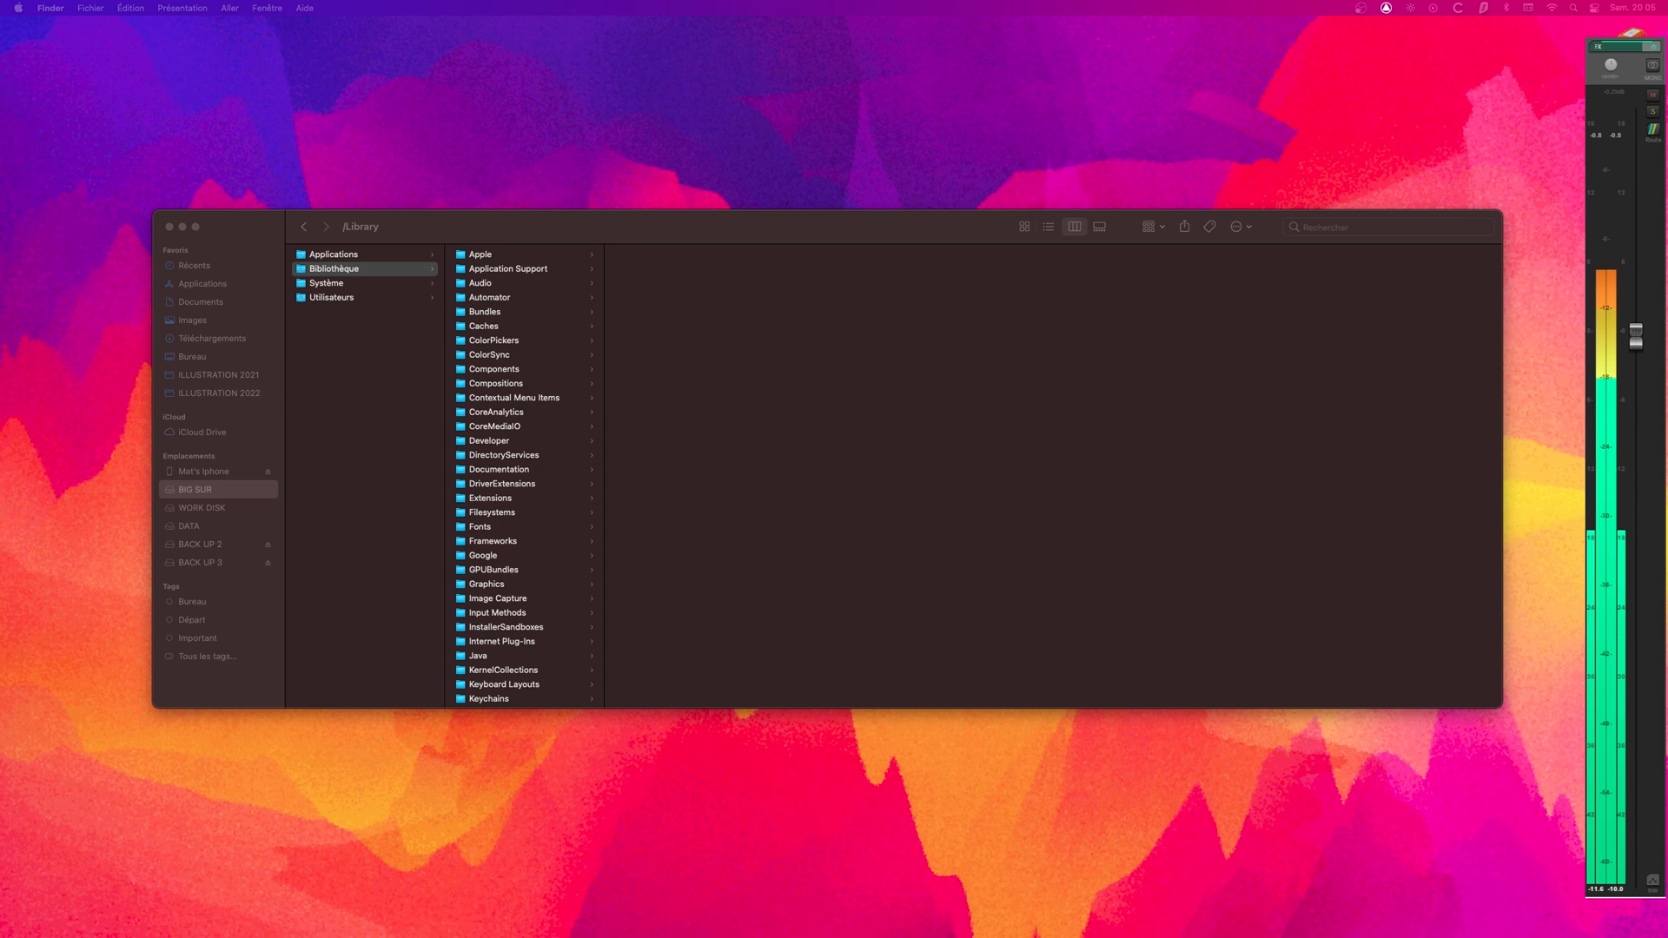
- Switch to Finder and browse to the /Library/Audio/Impulse Responses/Apple/01 Large Spaces/01 Rooms folder
drag(539, 231, 547, 227)
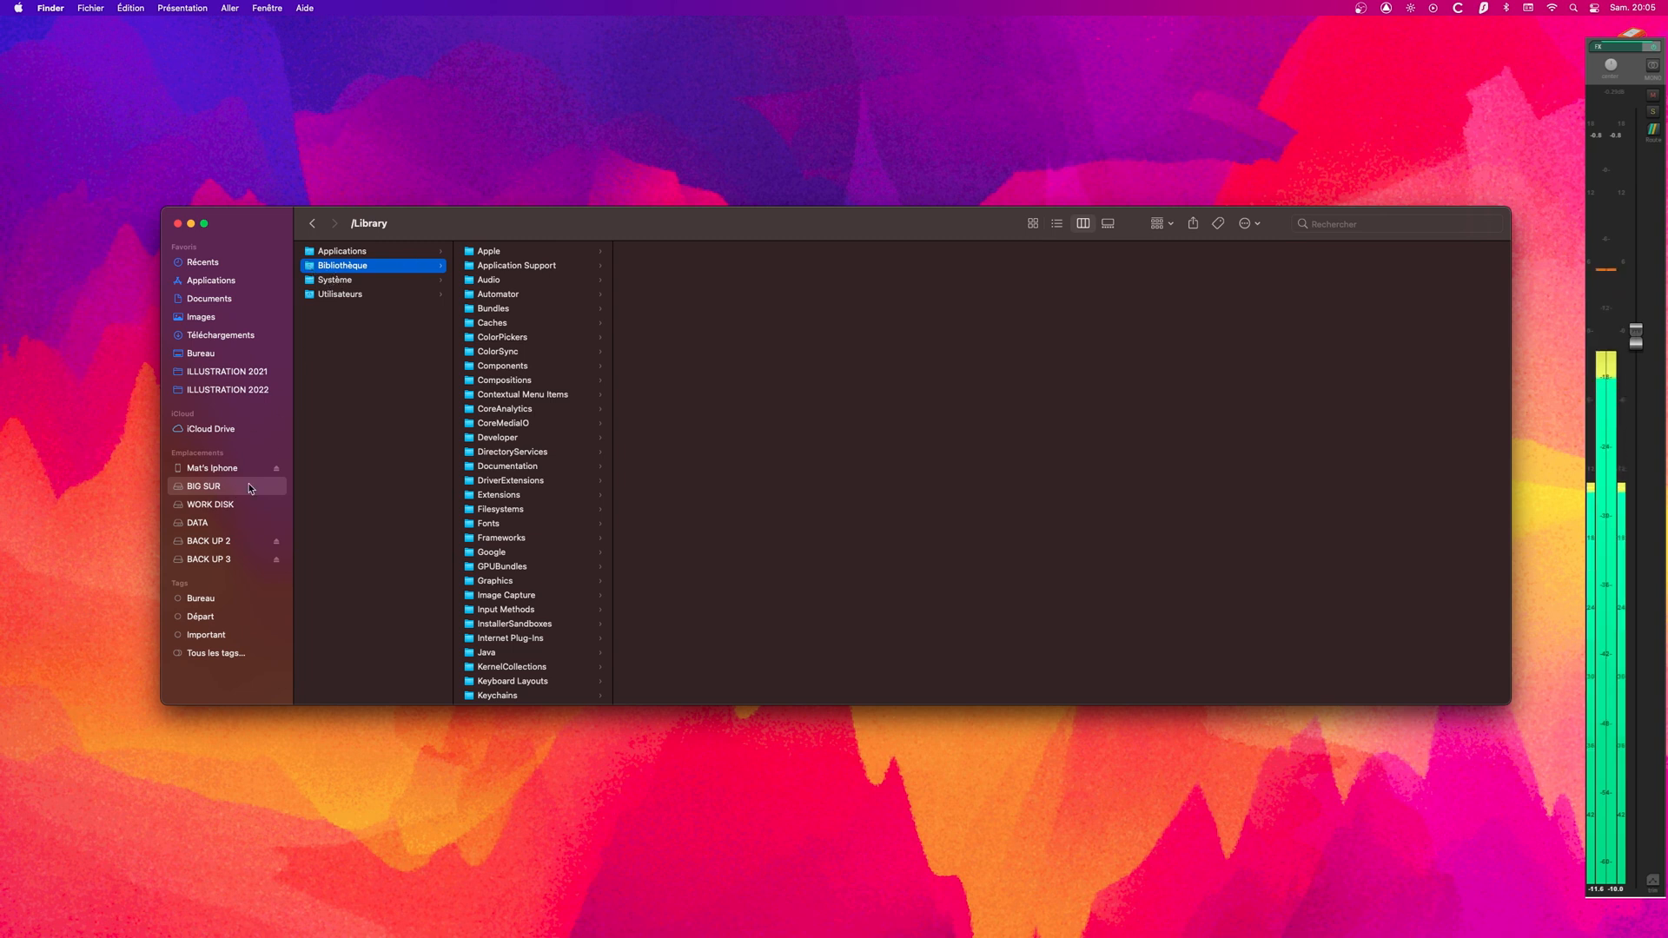
click(489, 280)
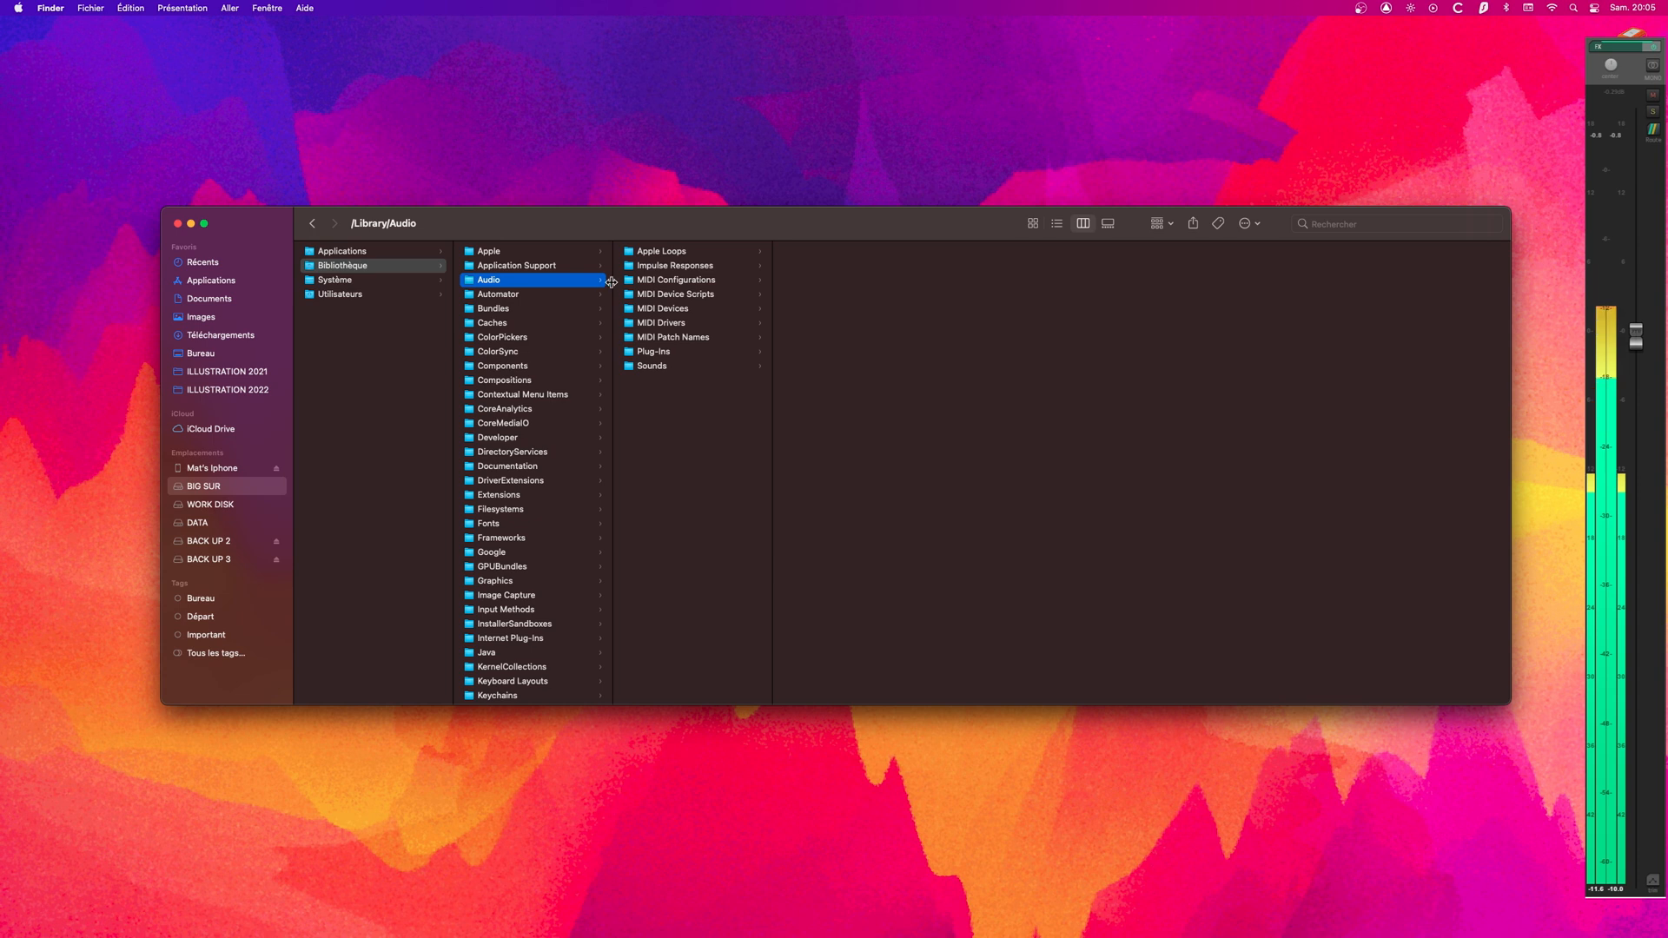
click(674, 267)
click(812, 252)
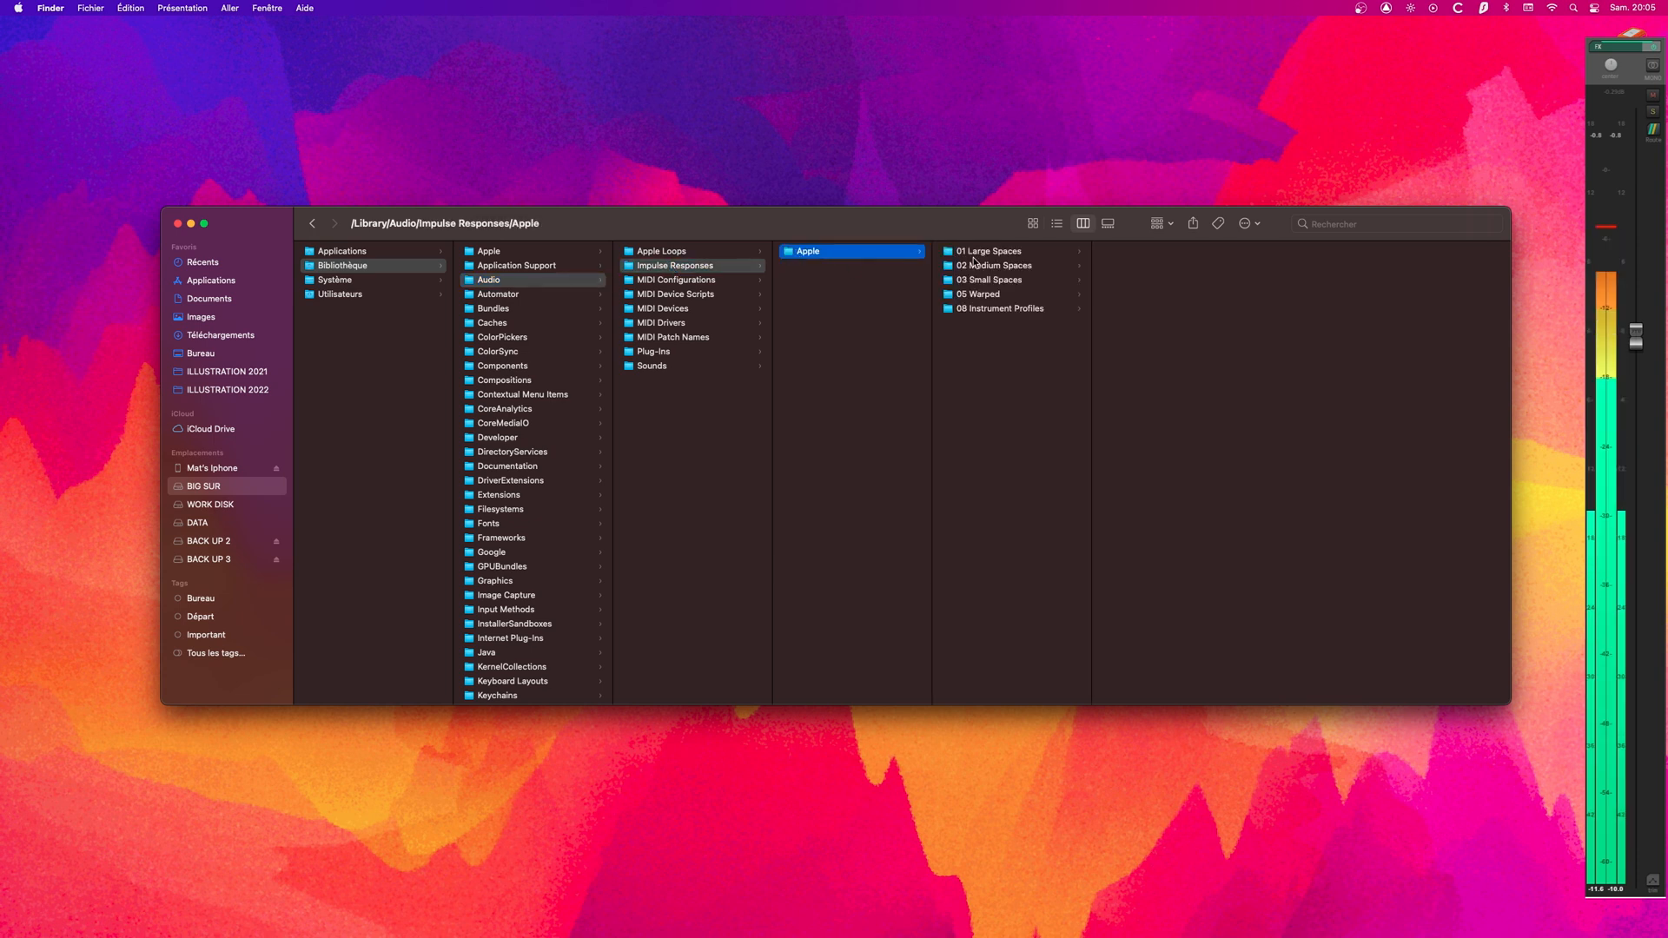
click(990, 252)
click(1133, 252)
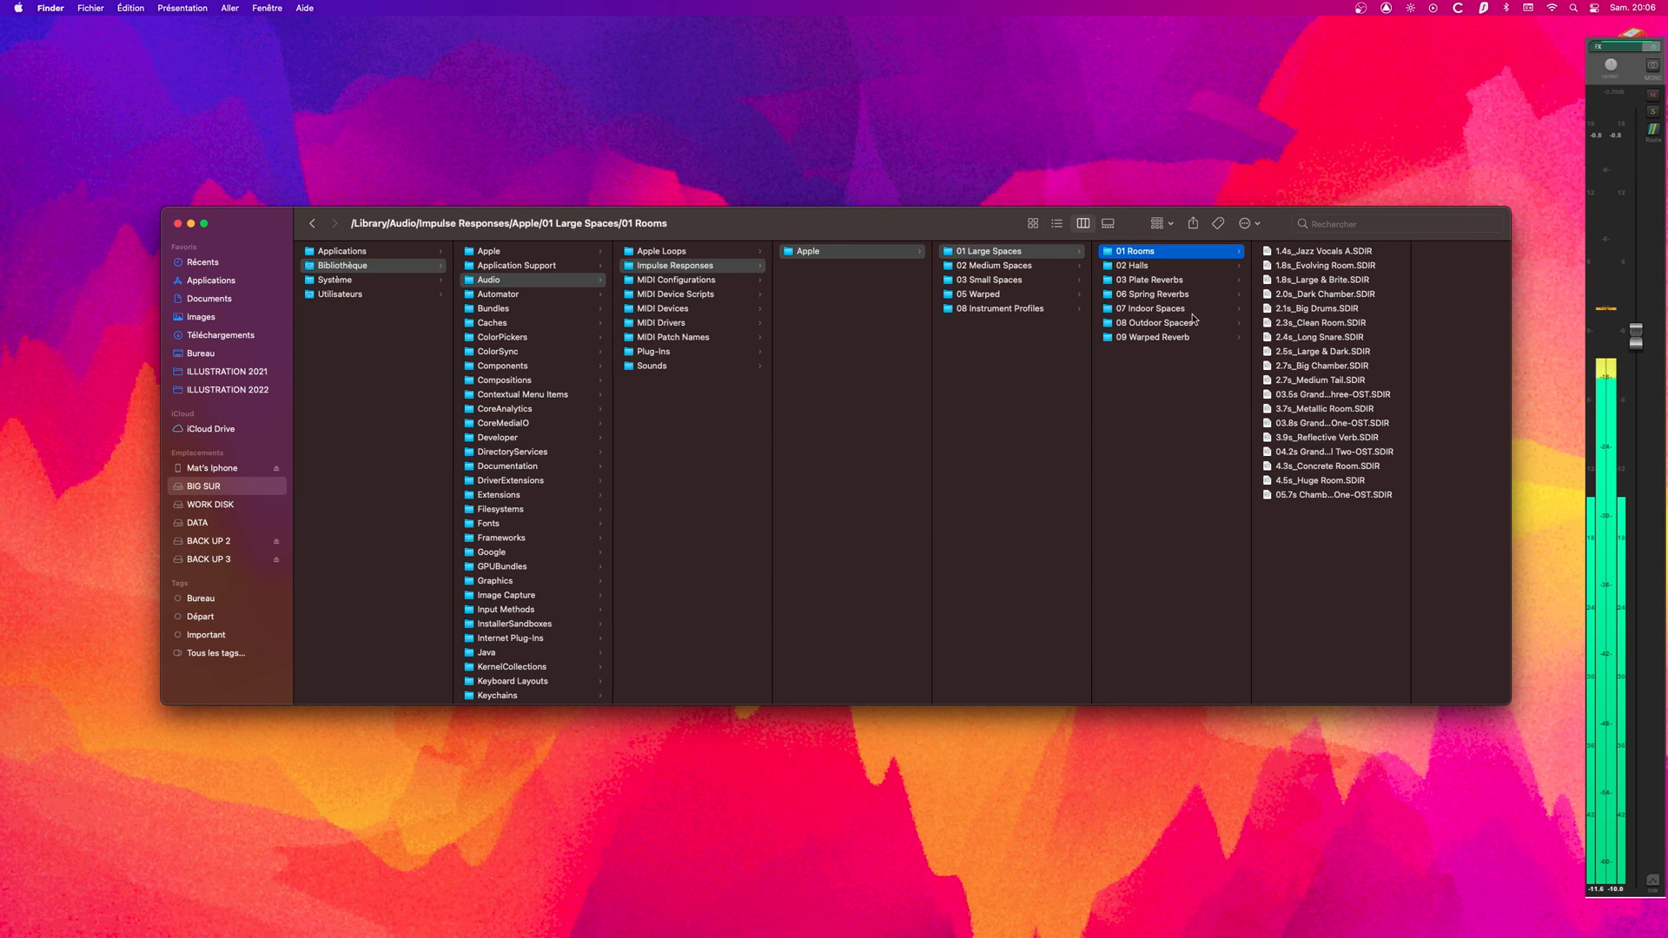
click(1284, 254)
- Copy the 01 Rooms folder to the desktop and open the copy in its own window
click(1053, 256)
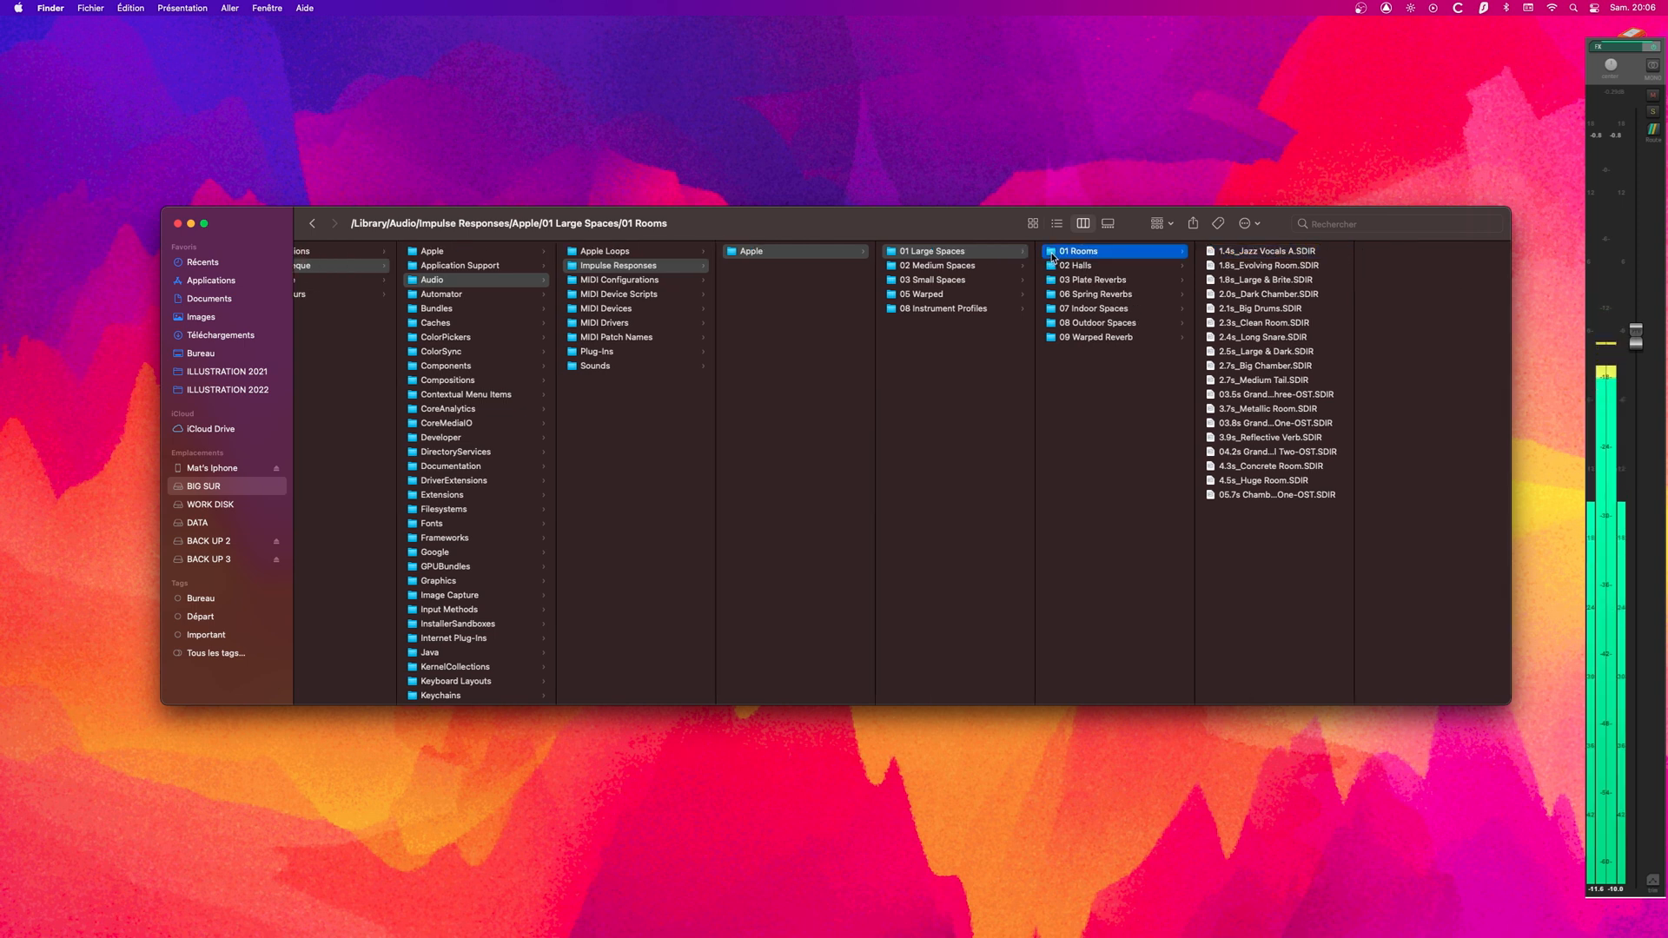
drag(1053, 257, 940, 130)
double_click(941, 122)
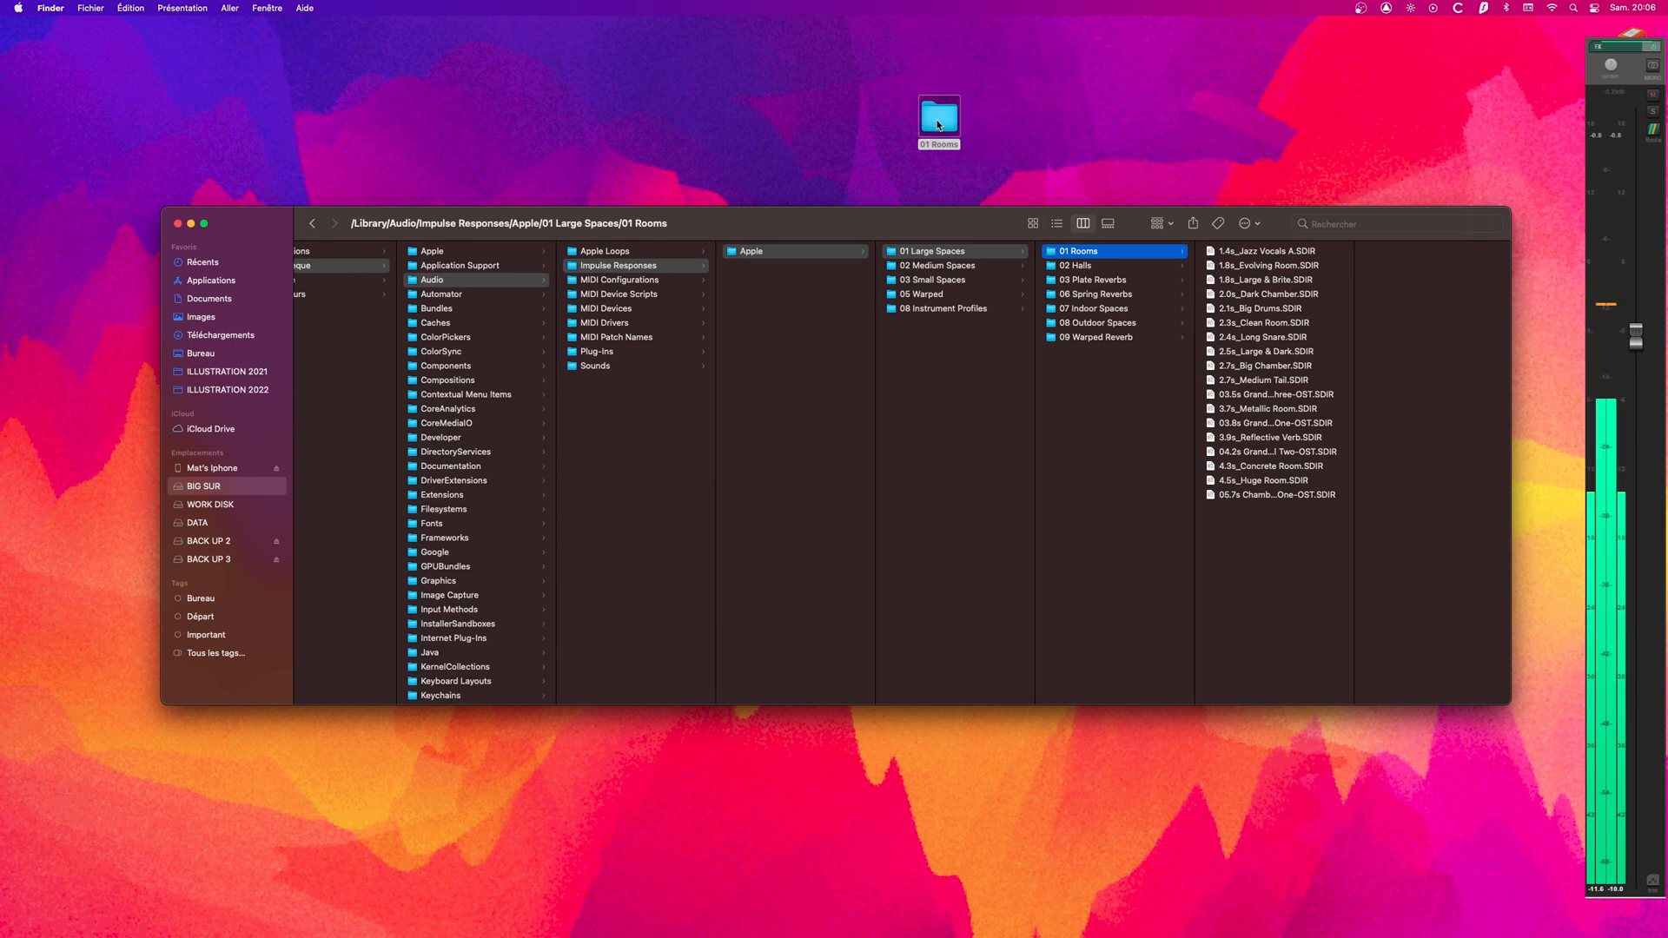
drag(1020, 183, 689, 337)
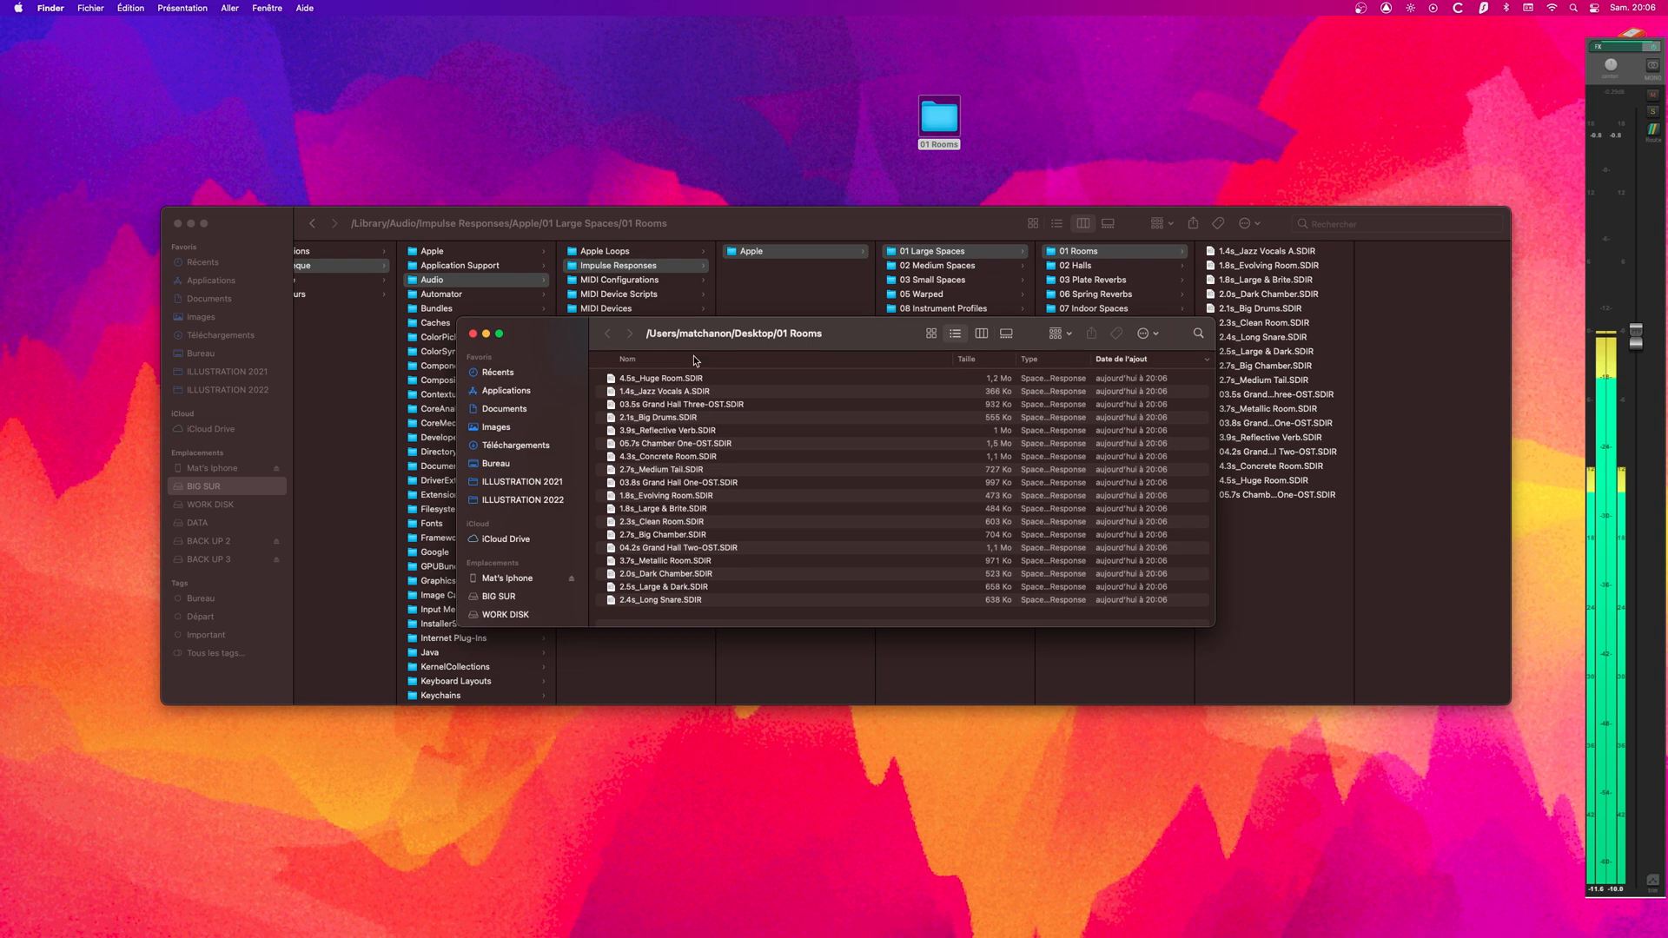
- Batch-rename all files in the copied 01 Rooms folder, replacing the .SDIR extension with .wav
click(660, 379)
shift+click(650, 601)
right_click(649, 601)
click(686, 675)
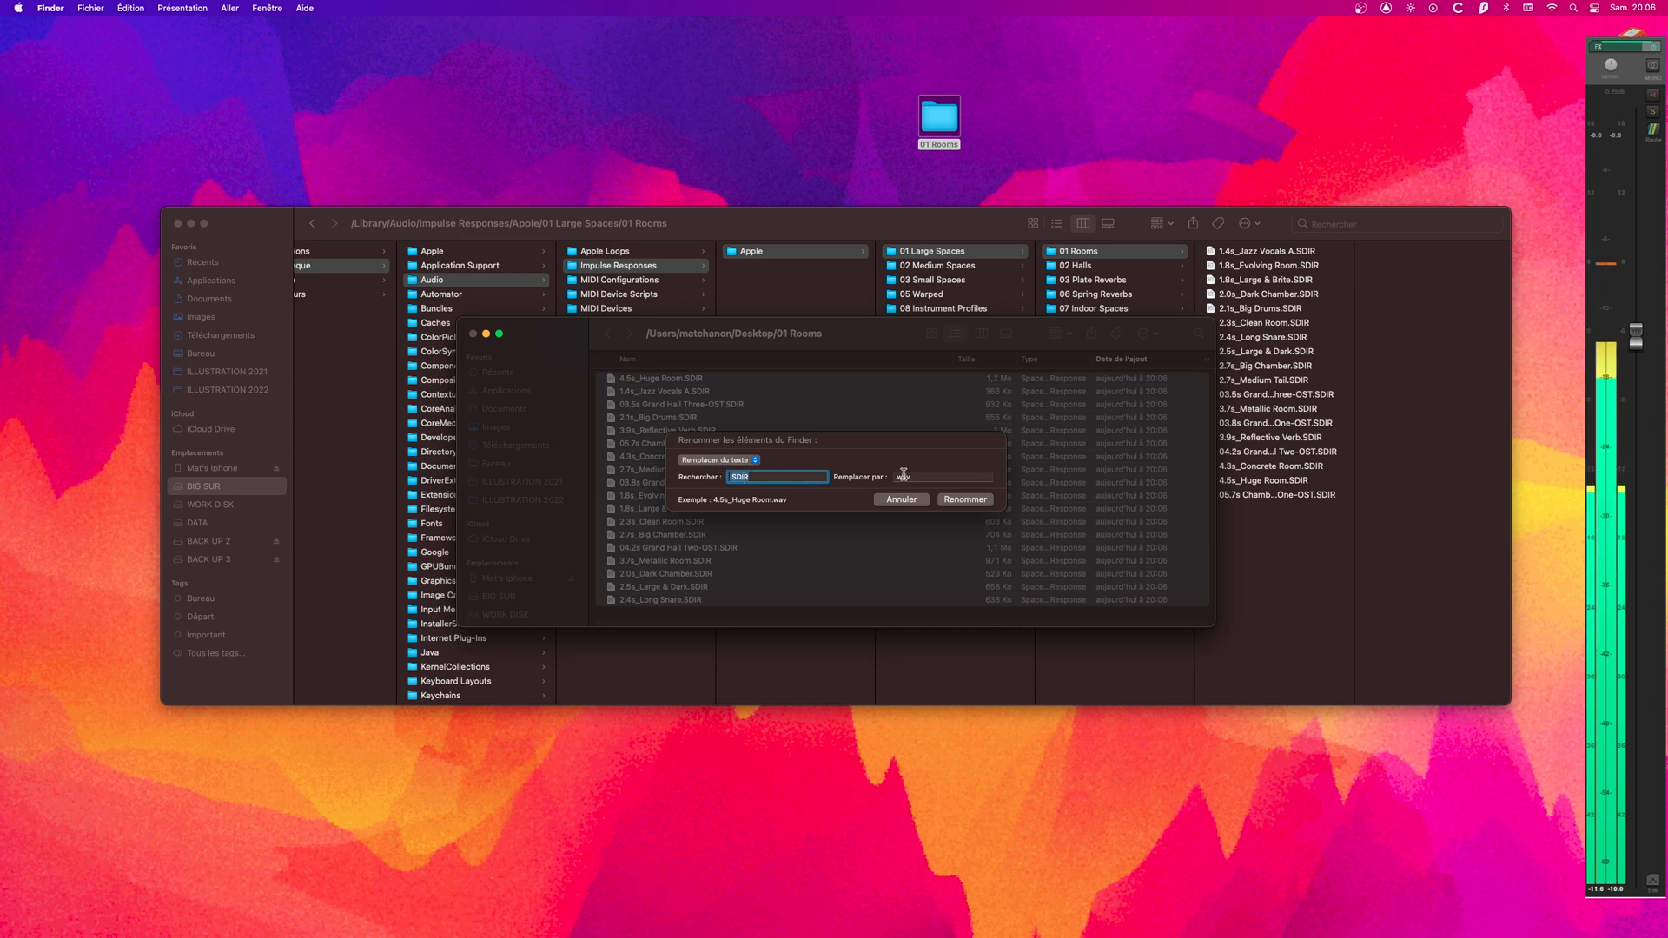
click(950, 502)
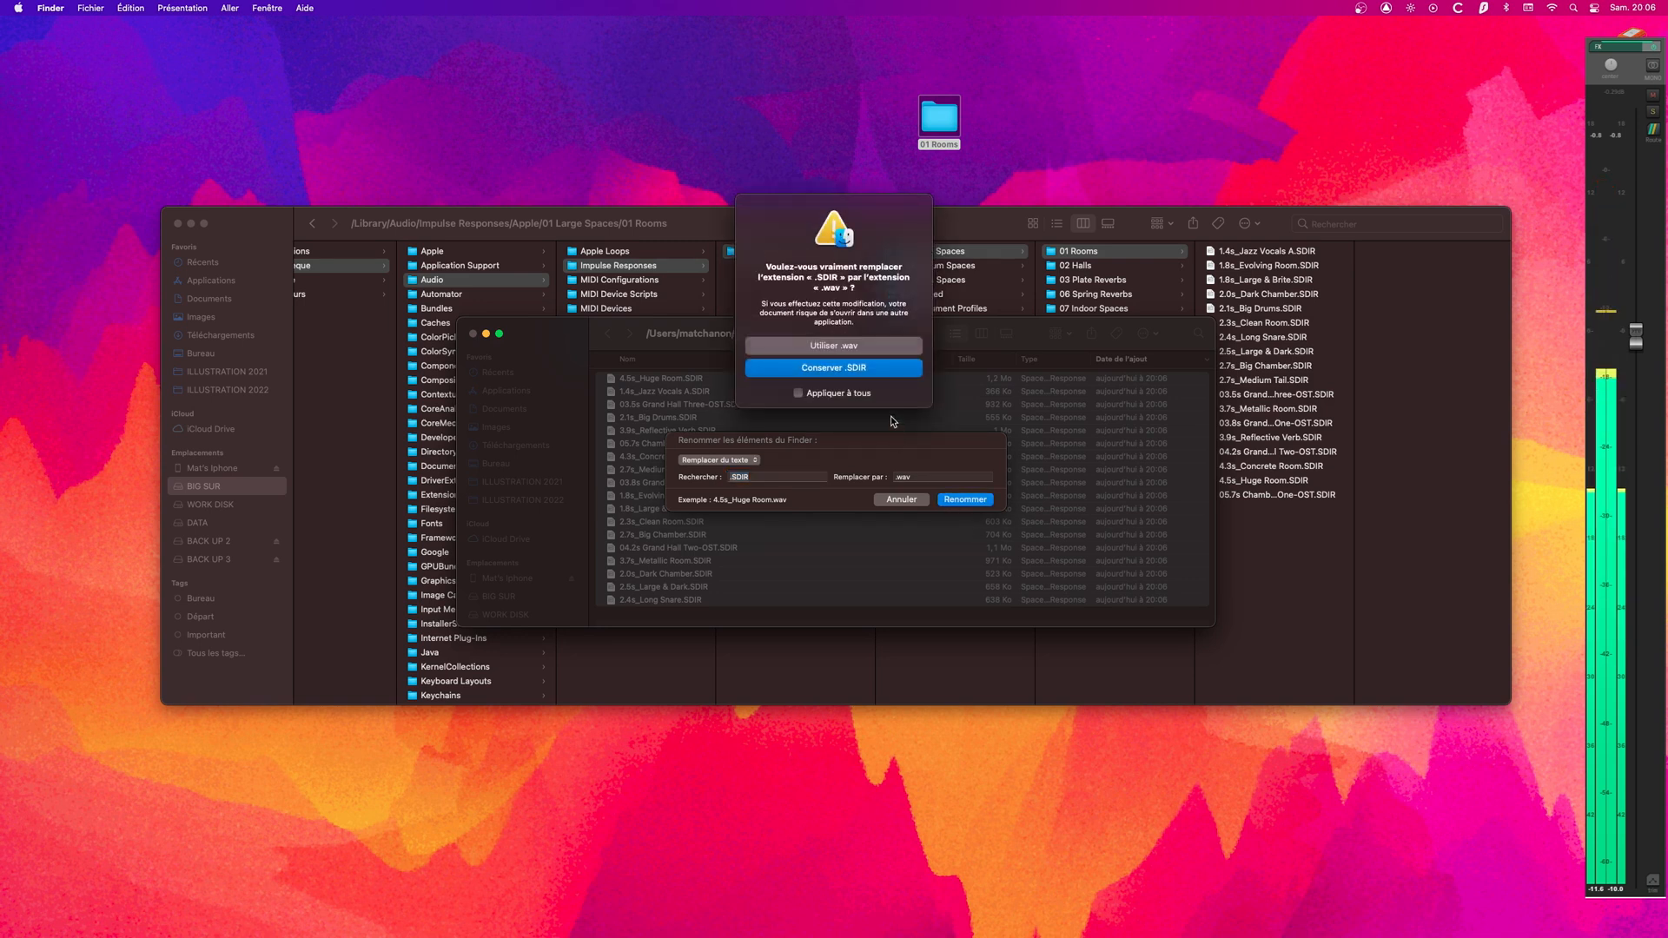
click(810, 344)
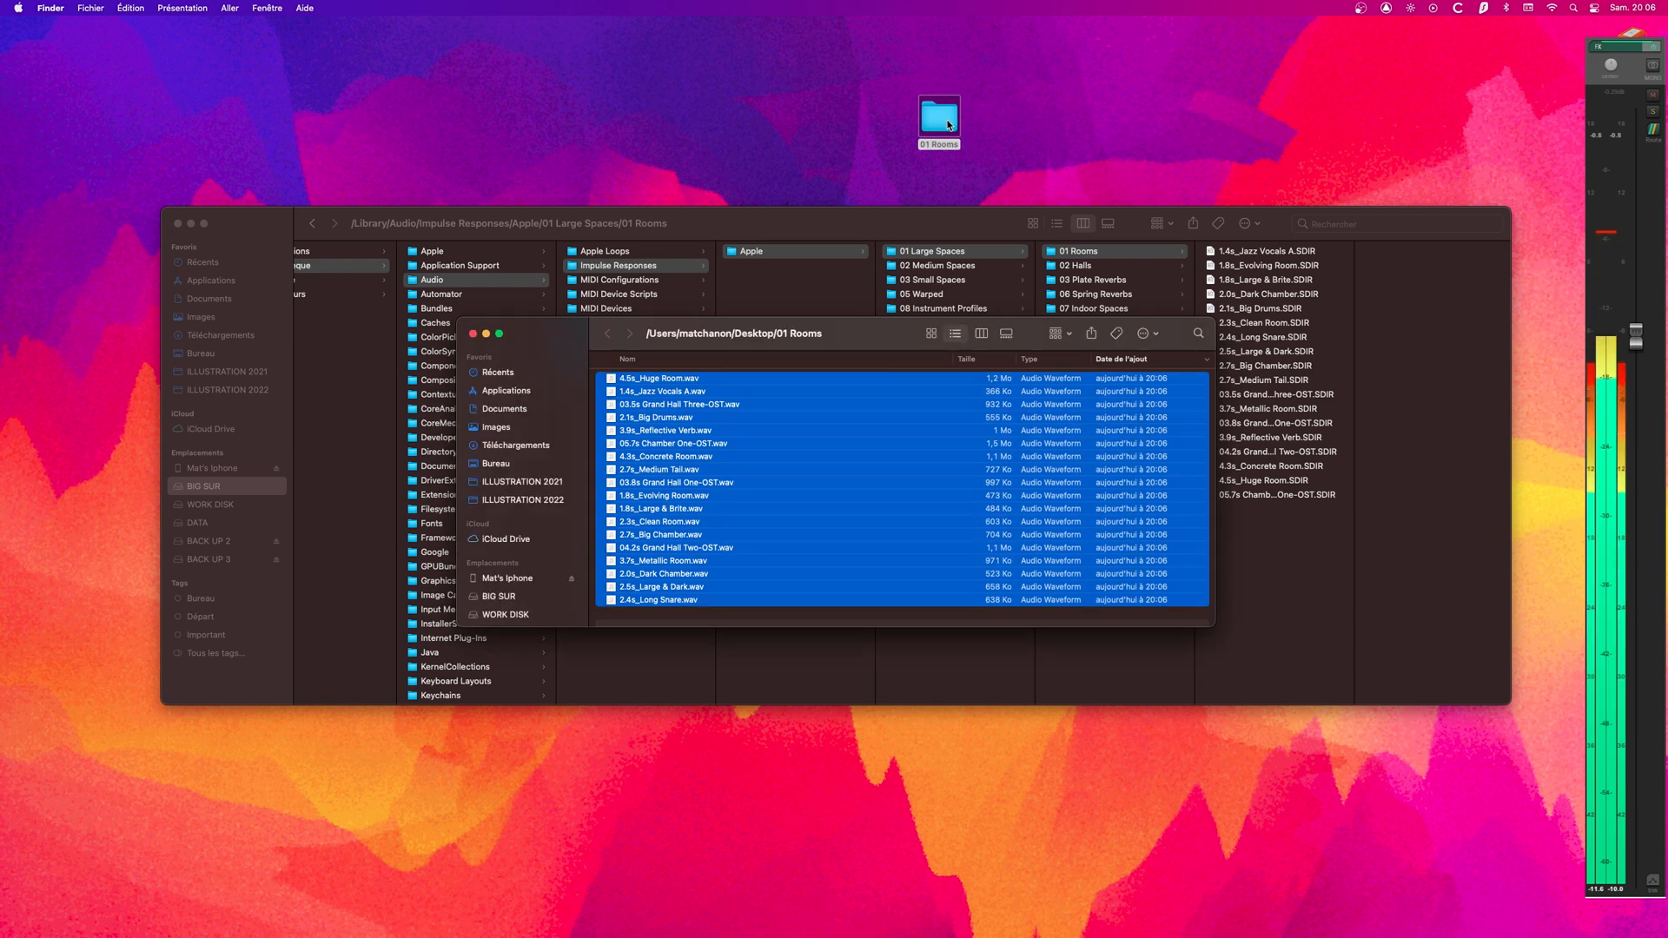
- Play a preview of the renamed 4.5s_Huge Room.wav, then pick 2.7s_Medium Tail.wav
click(675, 380)
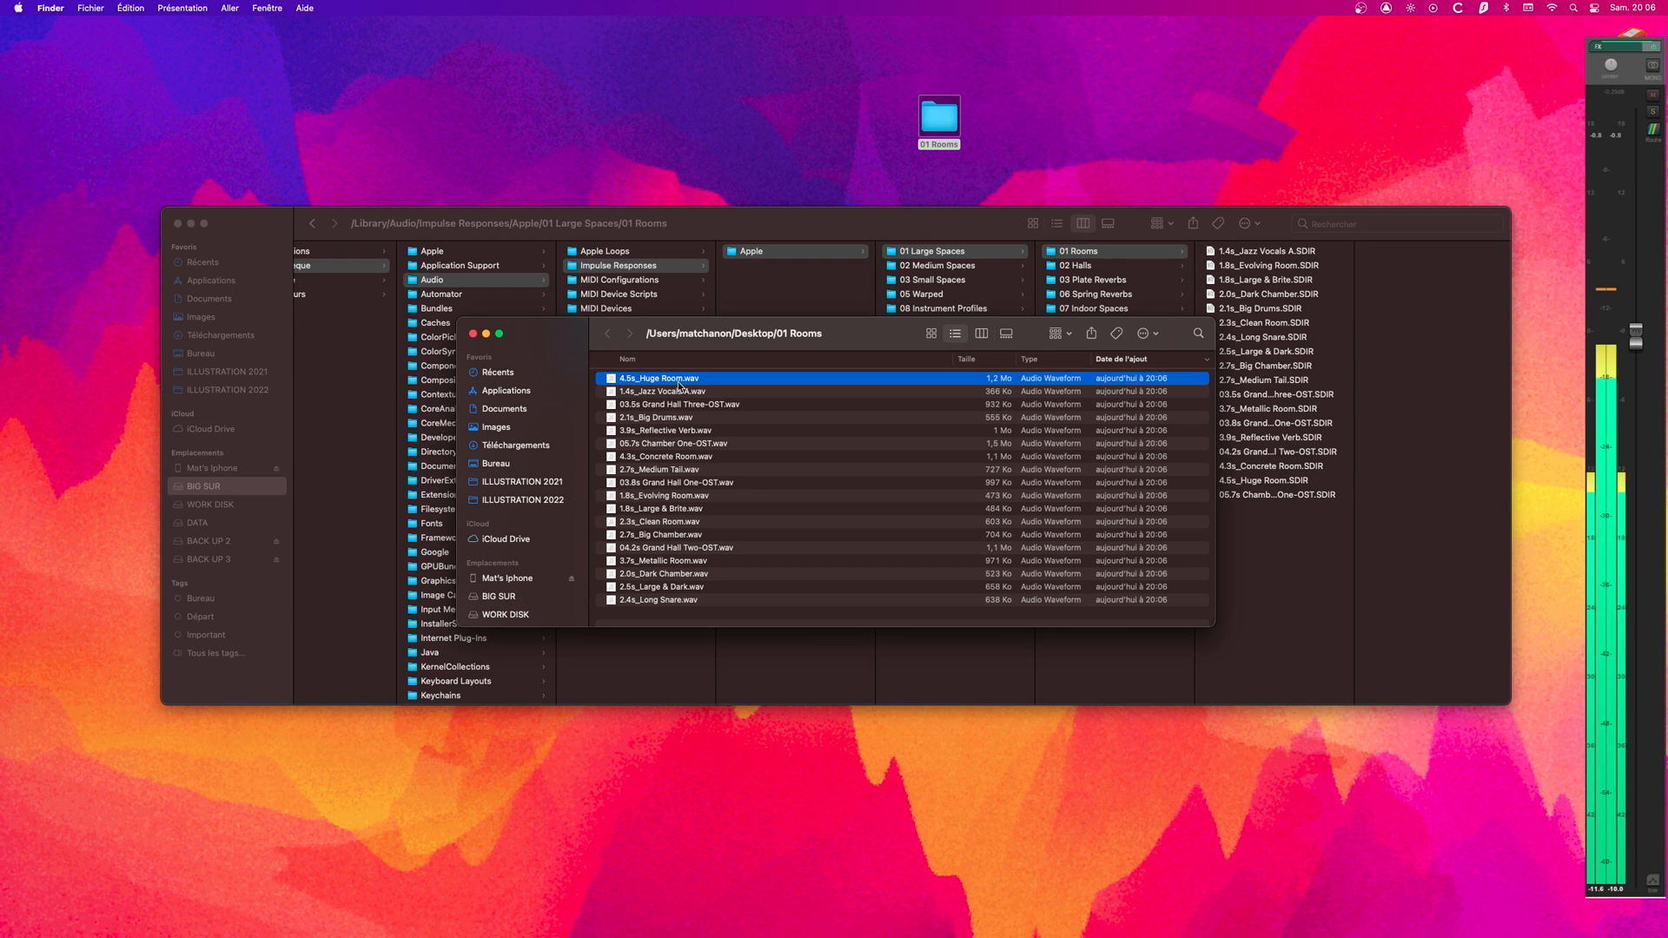
key(space)
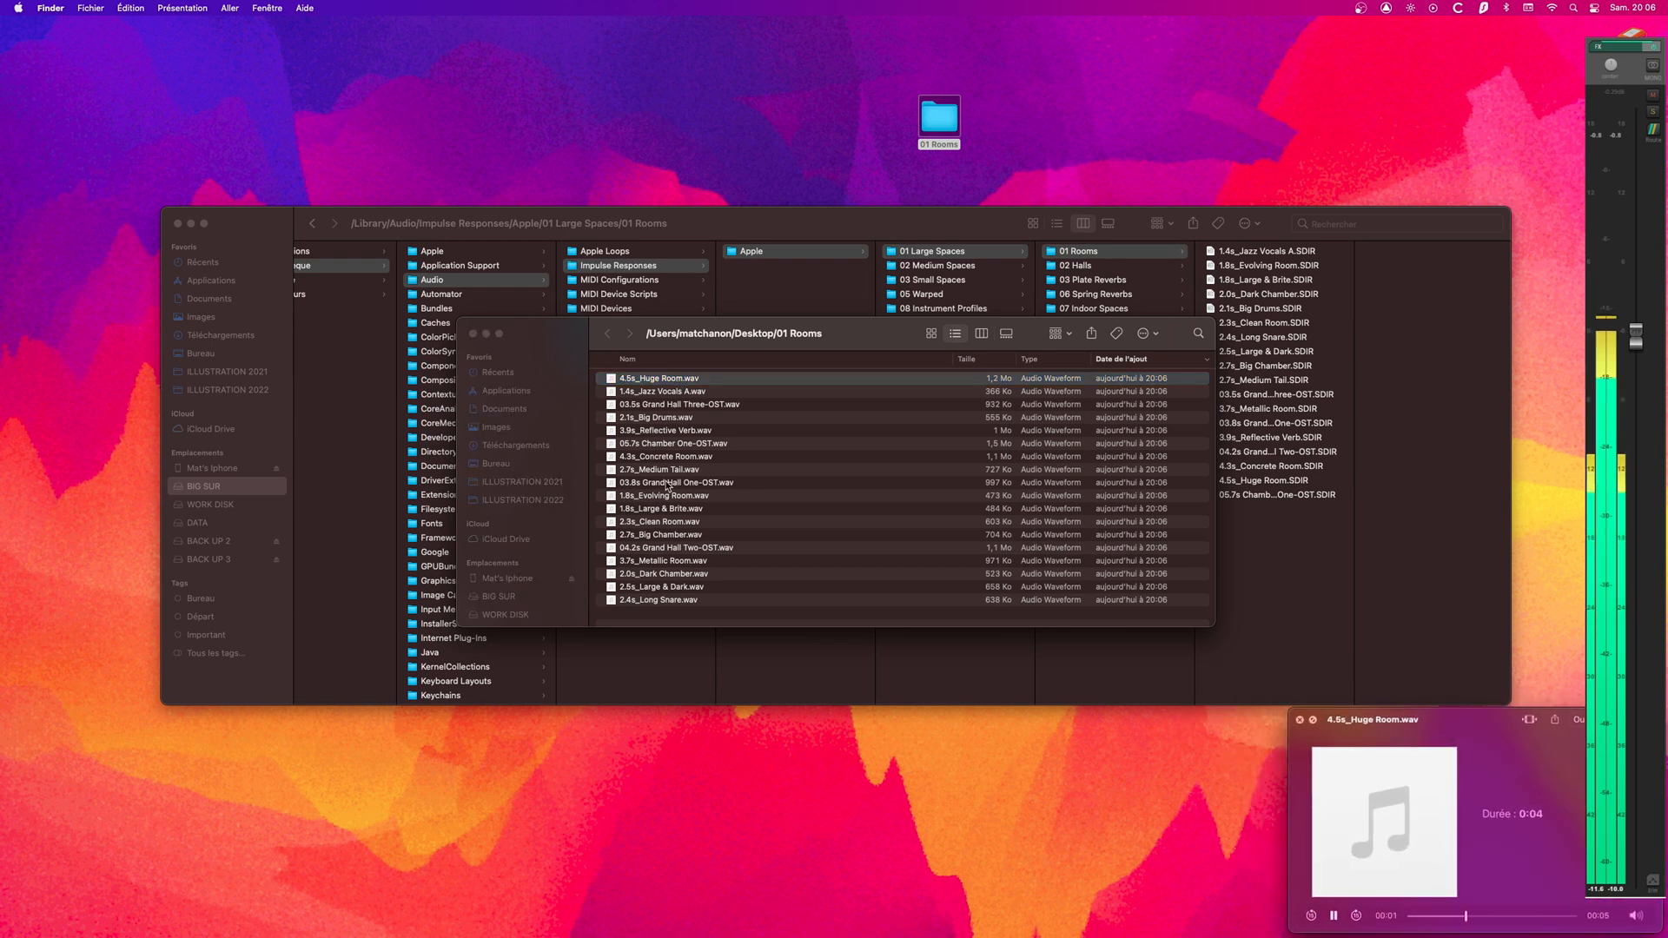
click(675, 473)
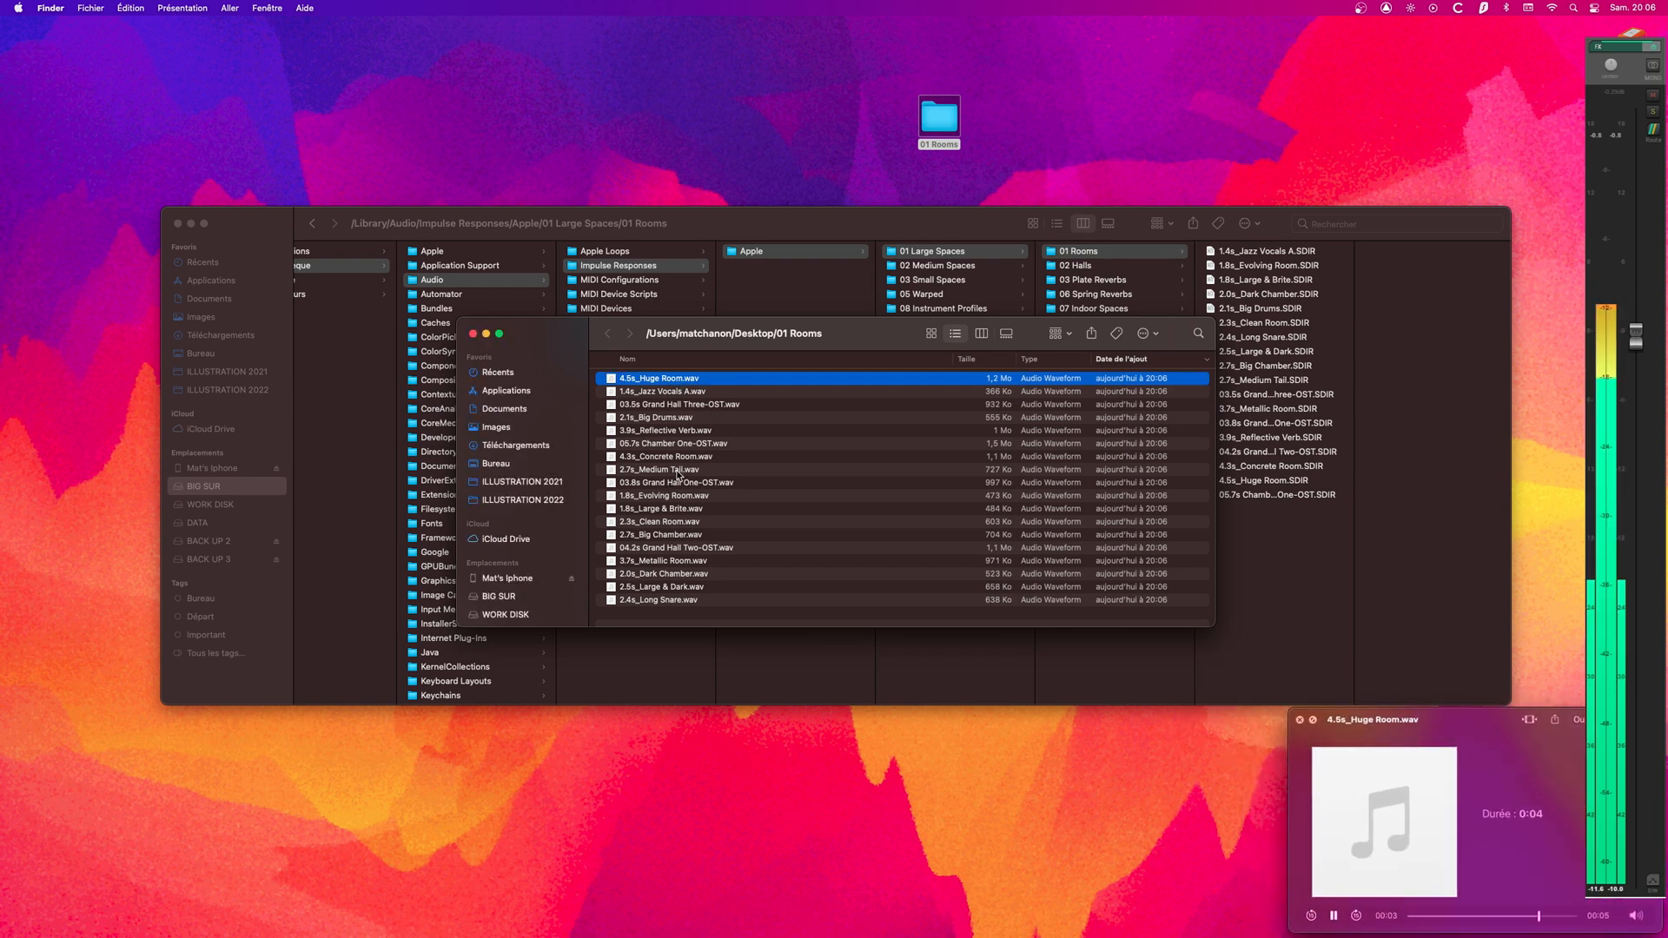